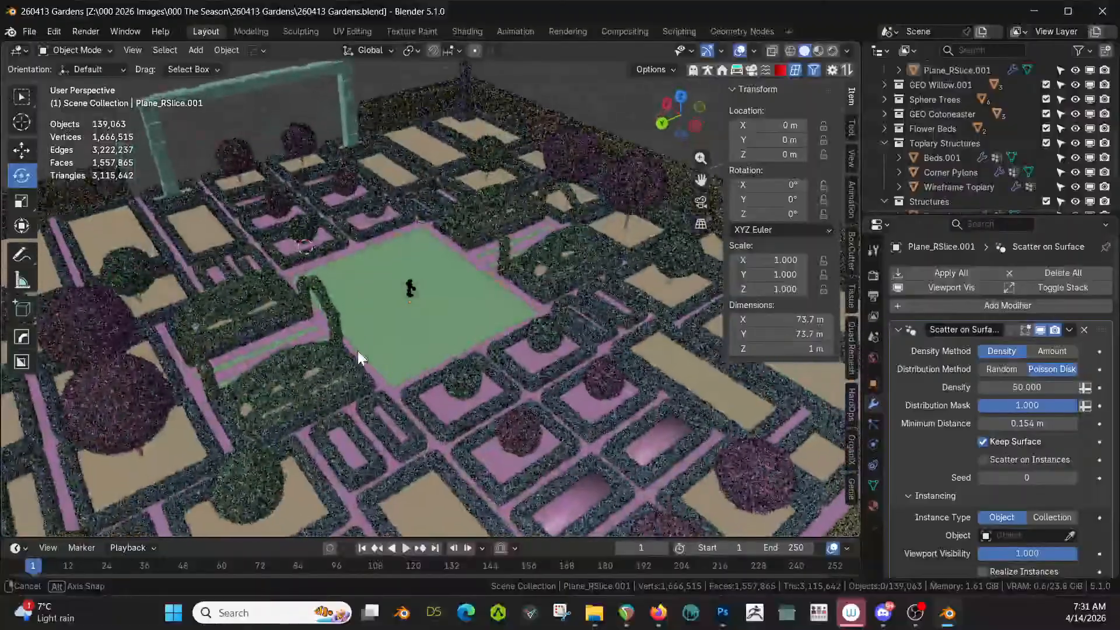
scroll(358, 382, "down", 2)
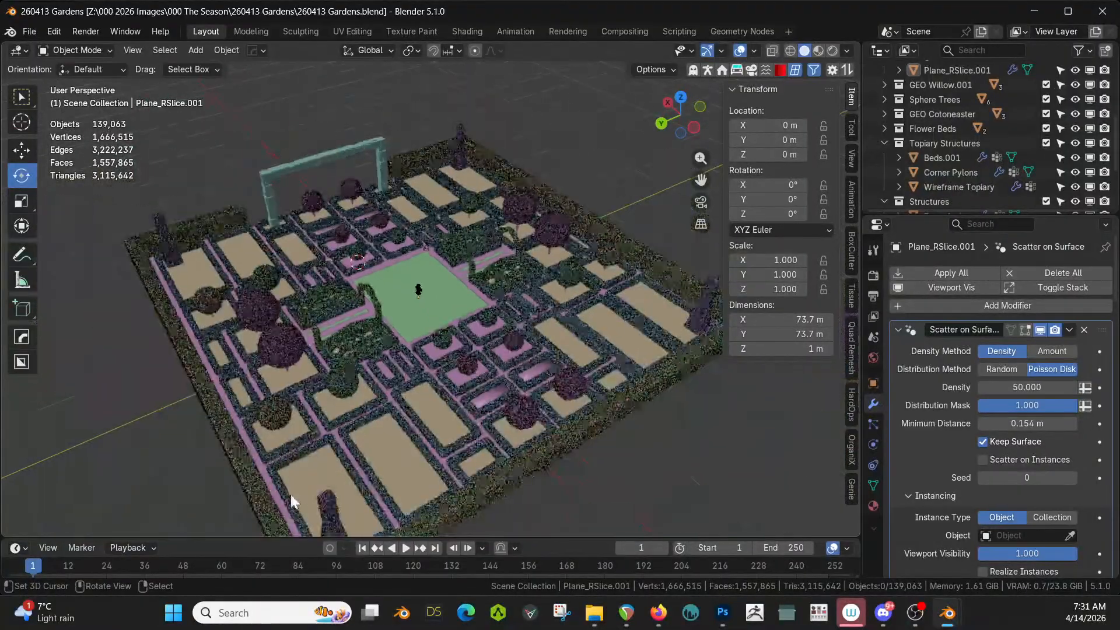
scroll(459, 339, "up", 3)
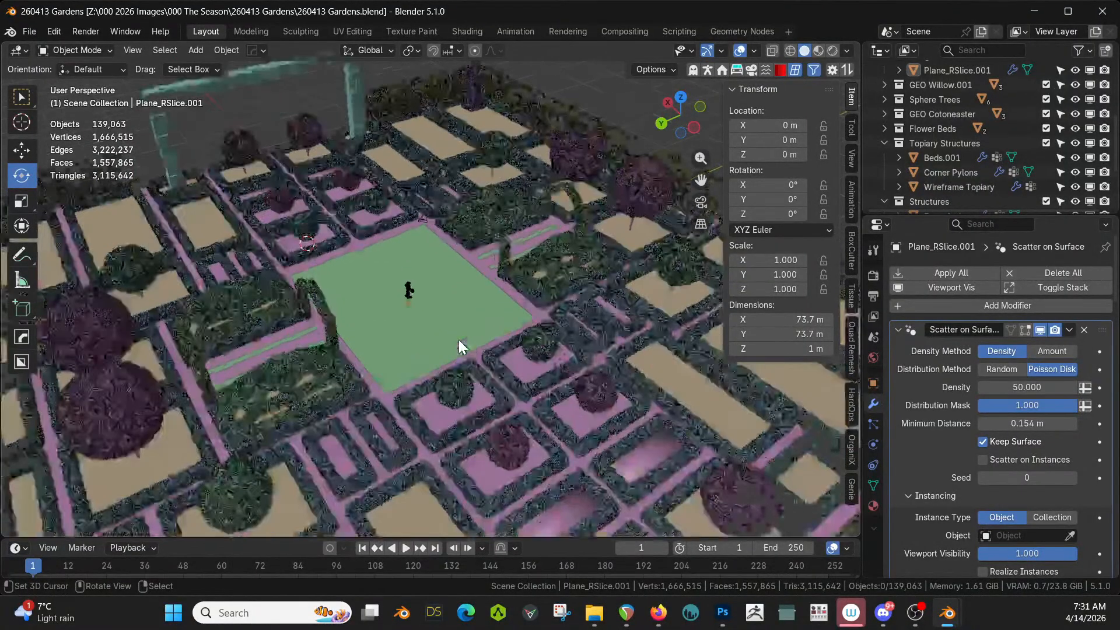
middle_click_drag(459, 340, 465, 380)
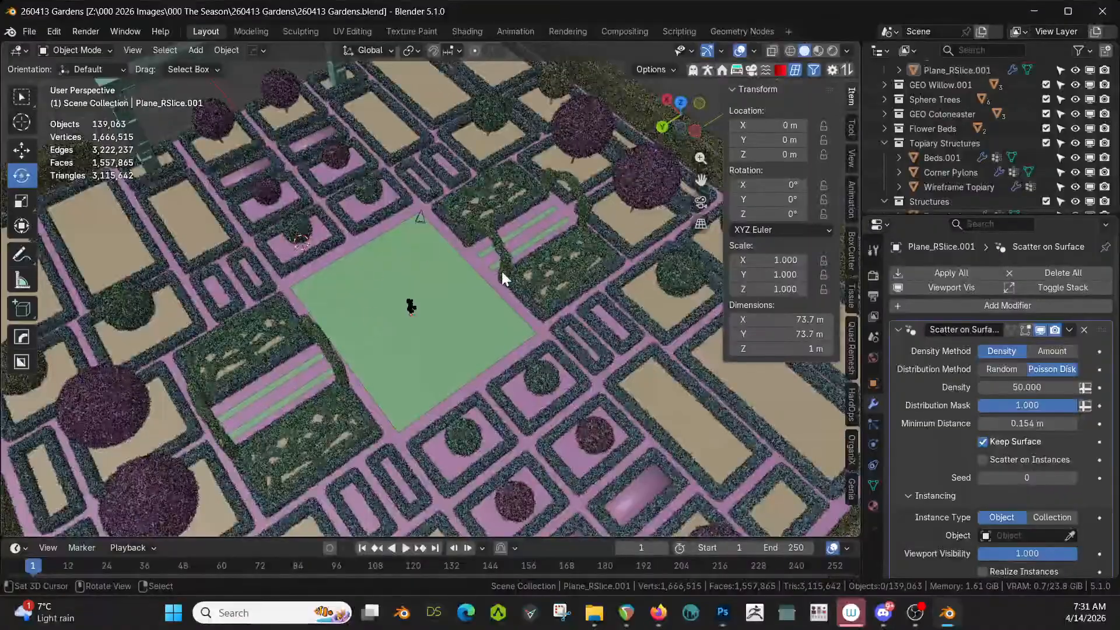
middle_click_drag(401, 335, 376, 328)
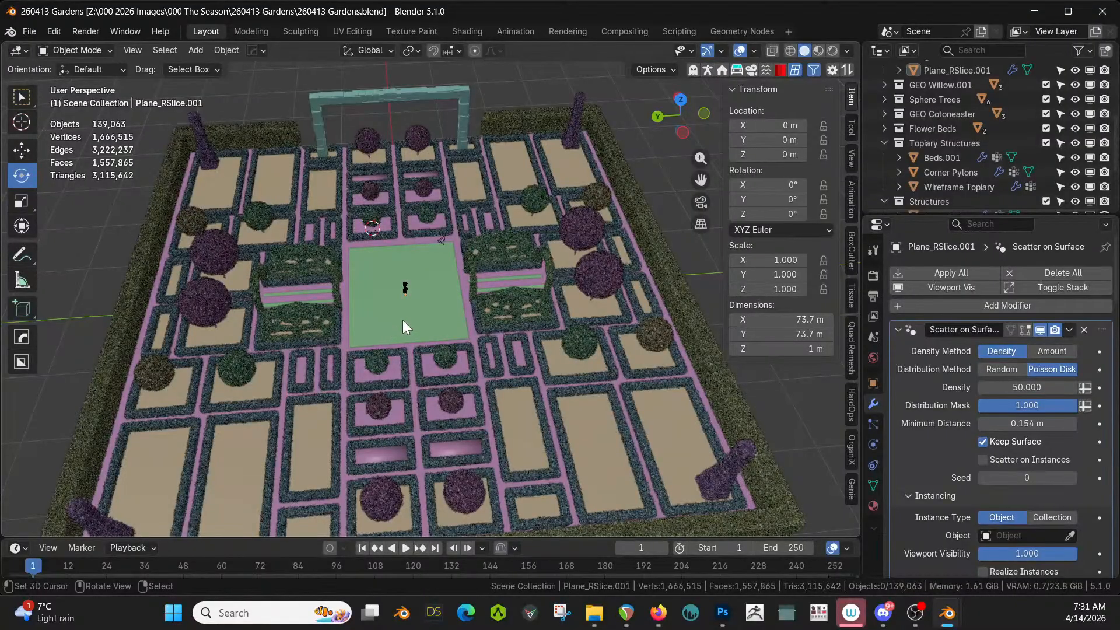
middle_click_drag(527, 307, 230, 354)
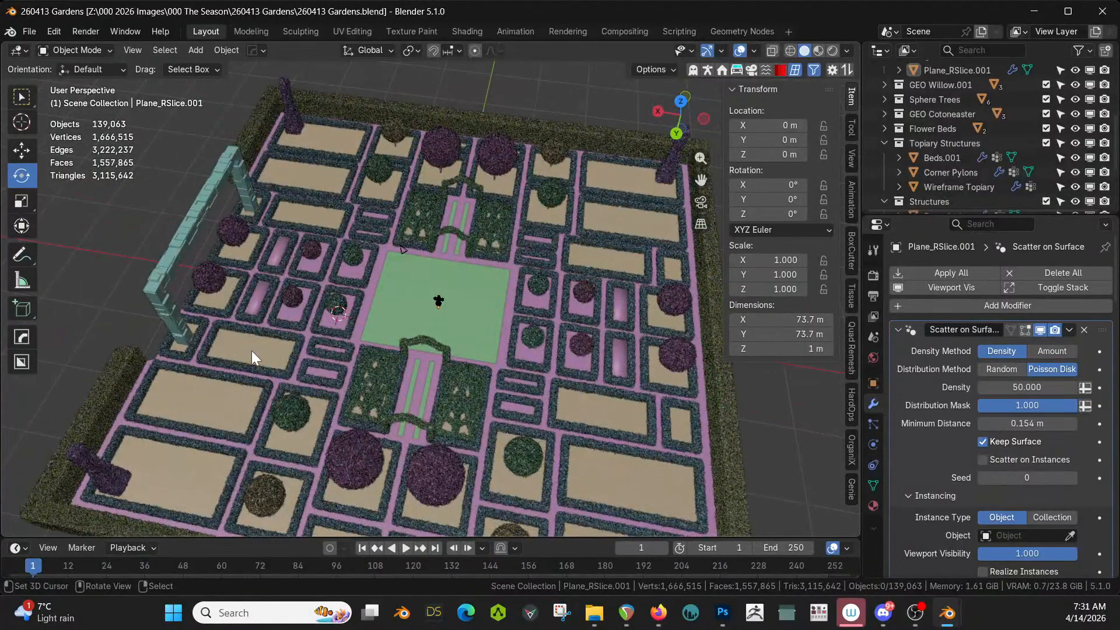
Snap the 3D cursor to the centre of the rectangular bed face near the entry arch in the Beds object
left_click(249, 355)
middle_click_drag(250, 355, 416, 275)
key("Tab")
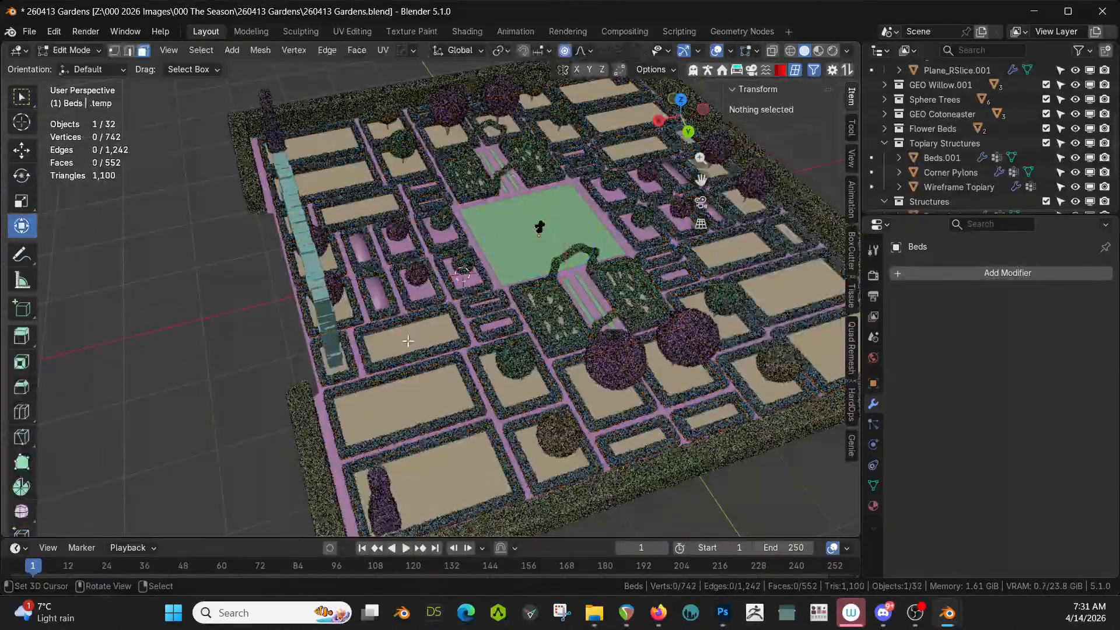
left_click(408, 340)
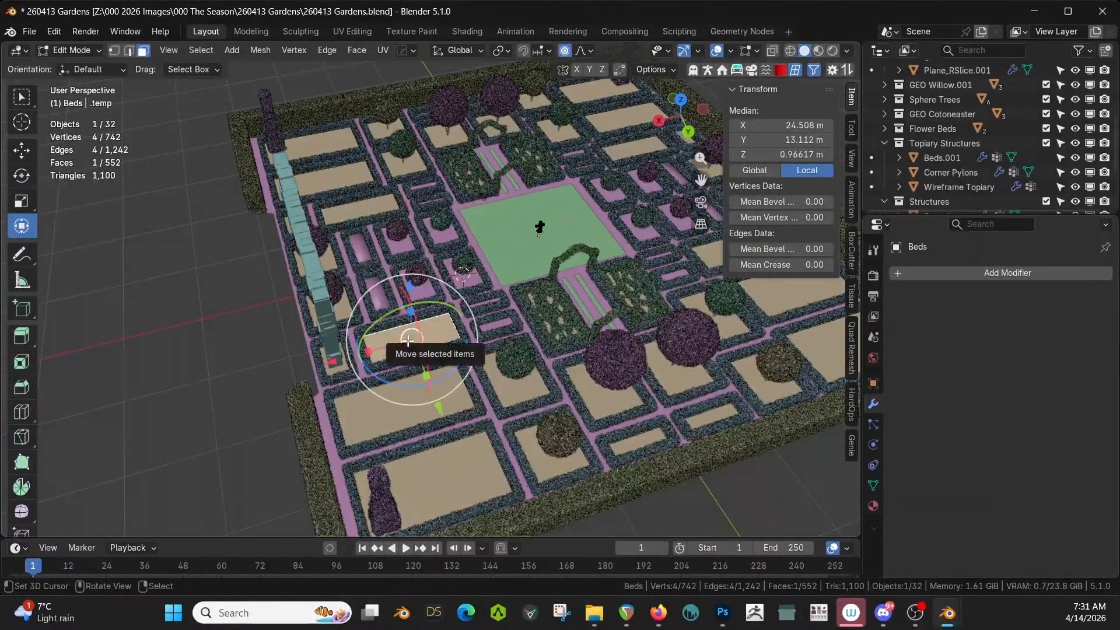
key("shift+s")
left_click(408, 425)
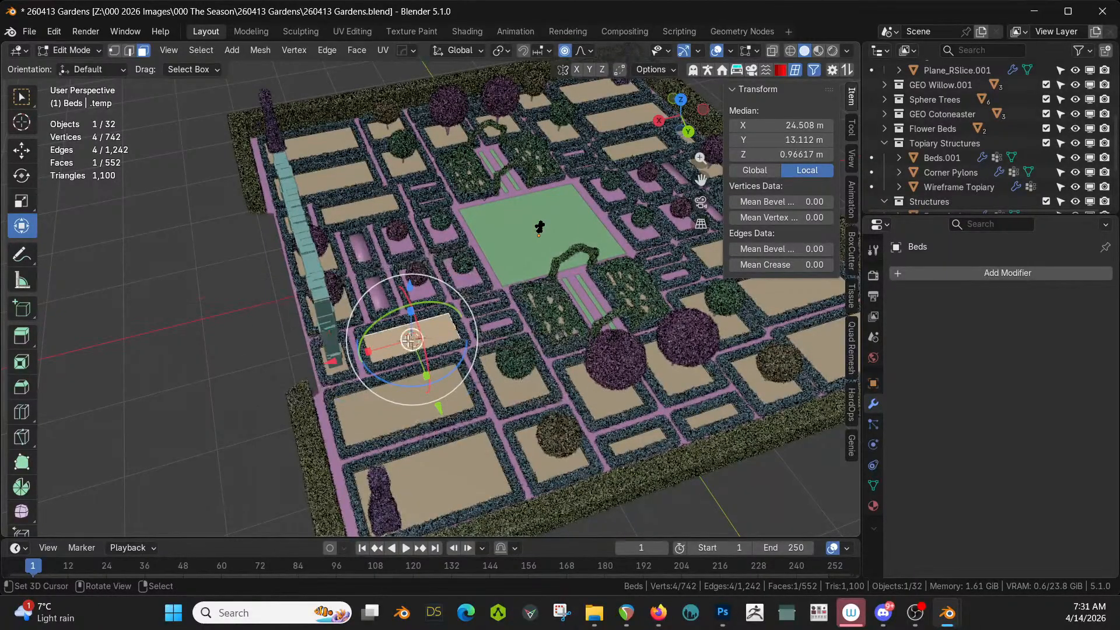
key("Tab")
Generate a male human at the 3D cursor with HumGen, using the Asian 1 starting human
middle_click_drag(449, 342, 484, 355)
scroll(485, 355, "up", 3)
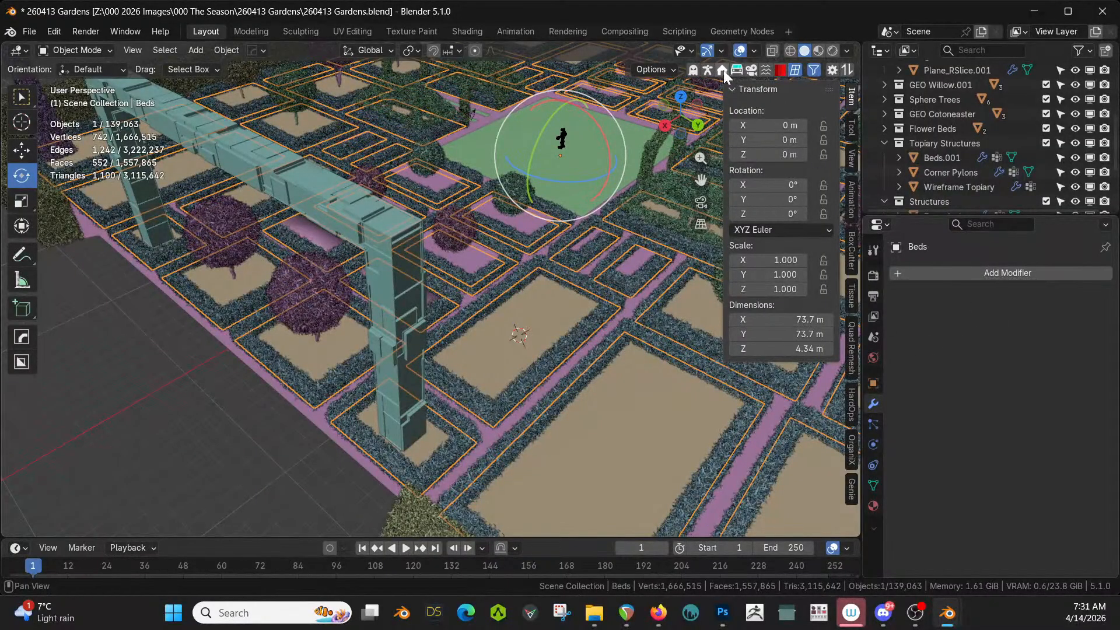
left_click(707, 68)
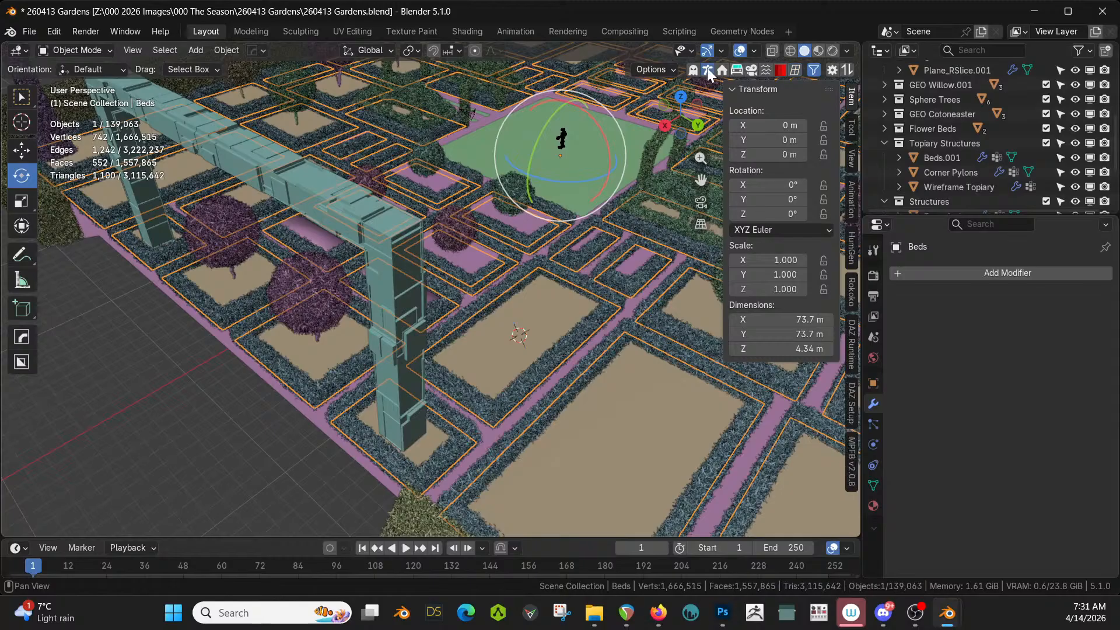
left_click(850, 251)
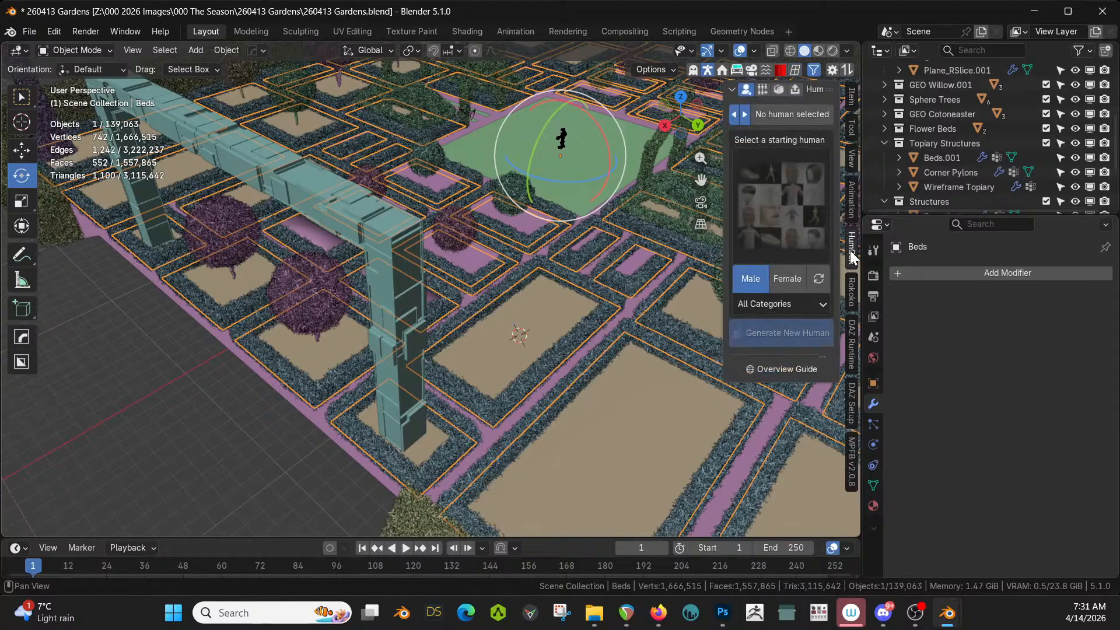
left_click(778, 190)
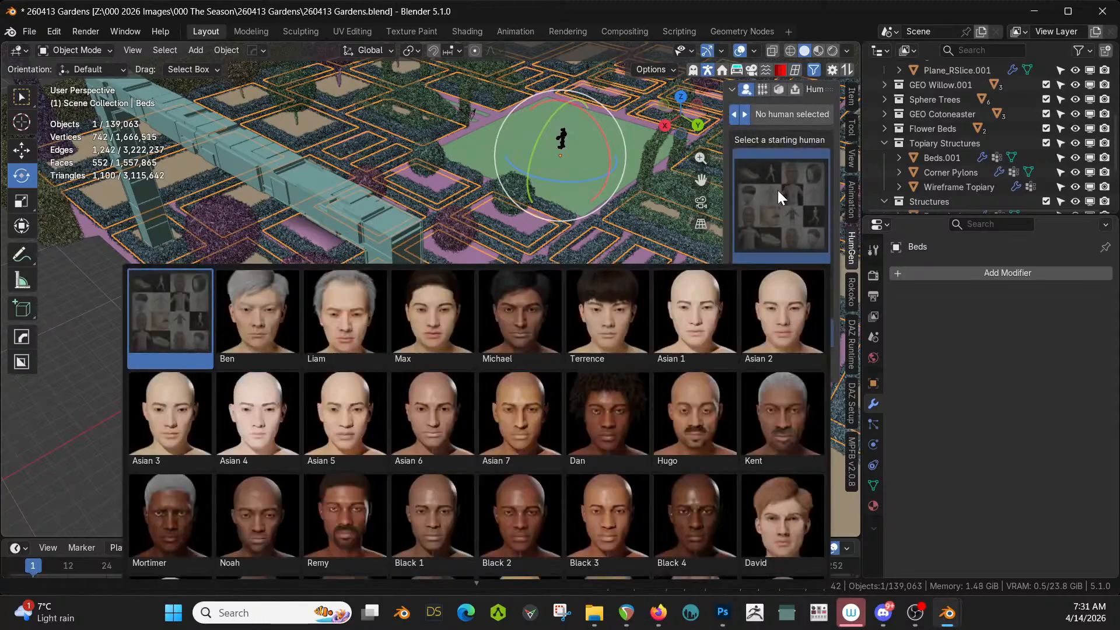
left_click(705, 314)
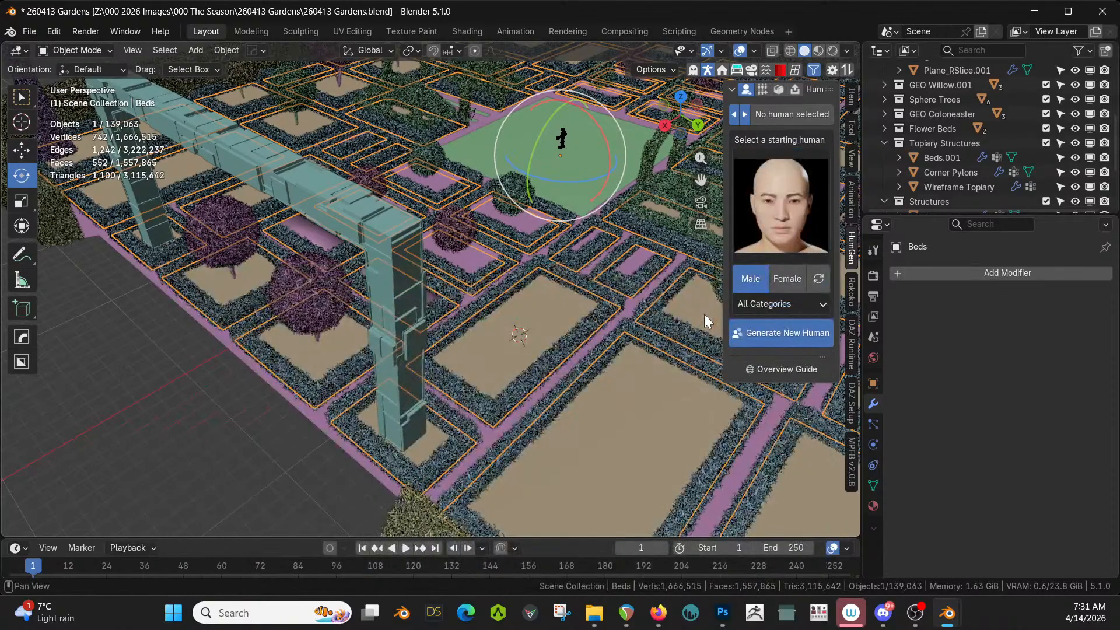
left_click(768, 337)
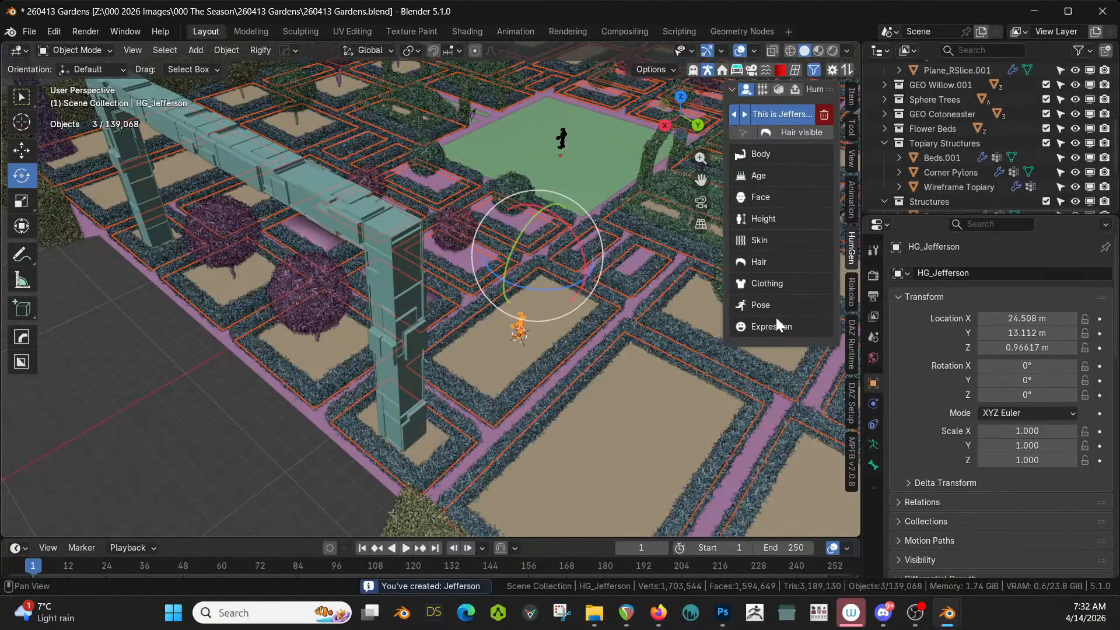
Apply the celebrate 100 library pose with one arm raised high and the other bent upward to the new human
left_click(776, 300)
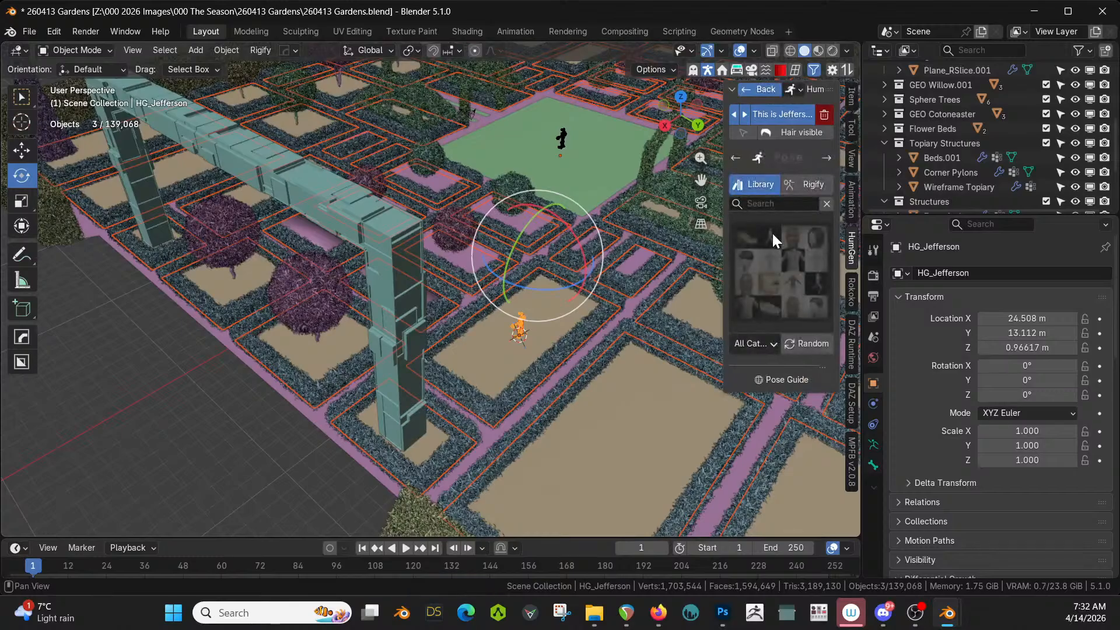
left_click(772, 257)
scroll(629, 455, "down", 2)
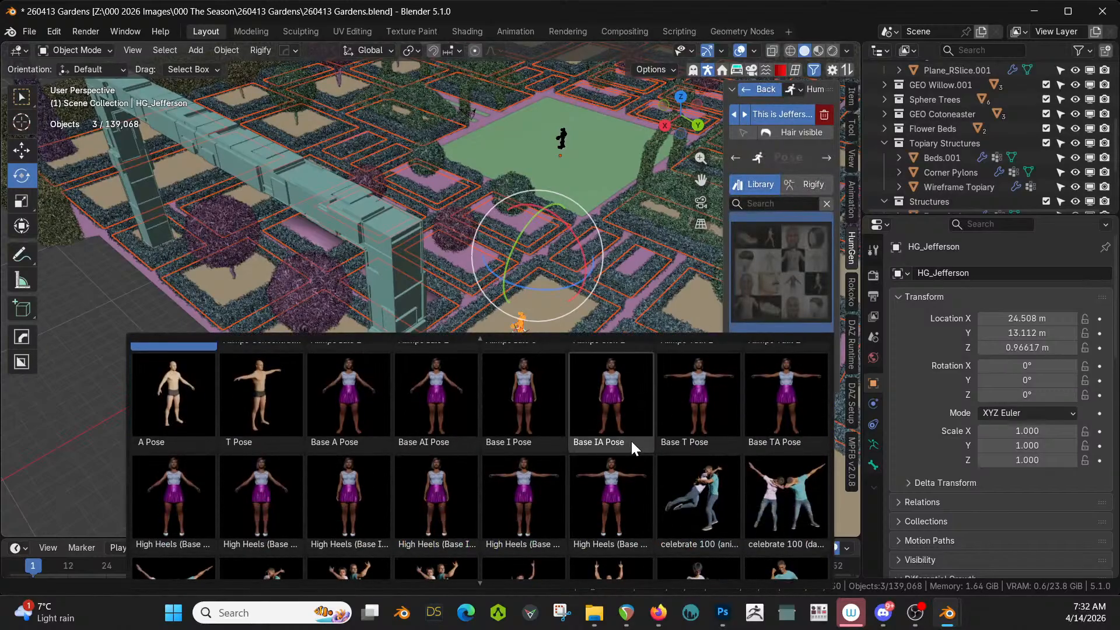
scroll(631, 441, "down", 2)
scroll(635, 437, "down", 1)
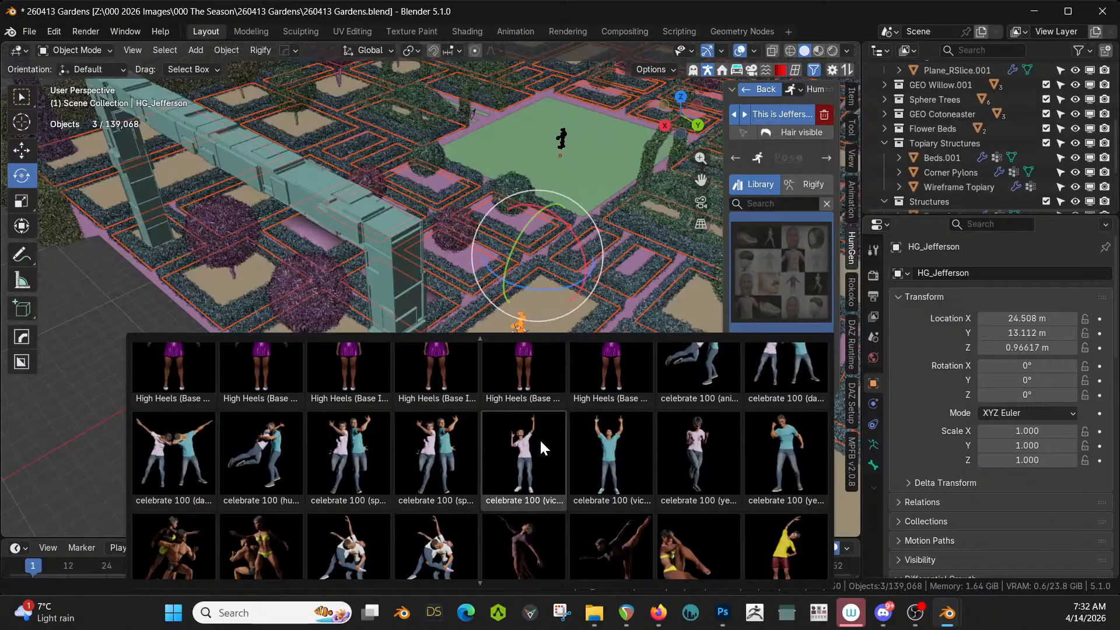
left_click(531, 452)
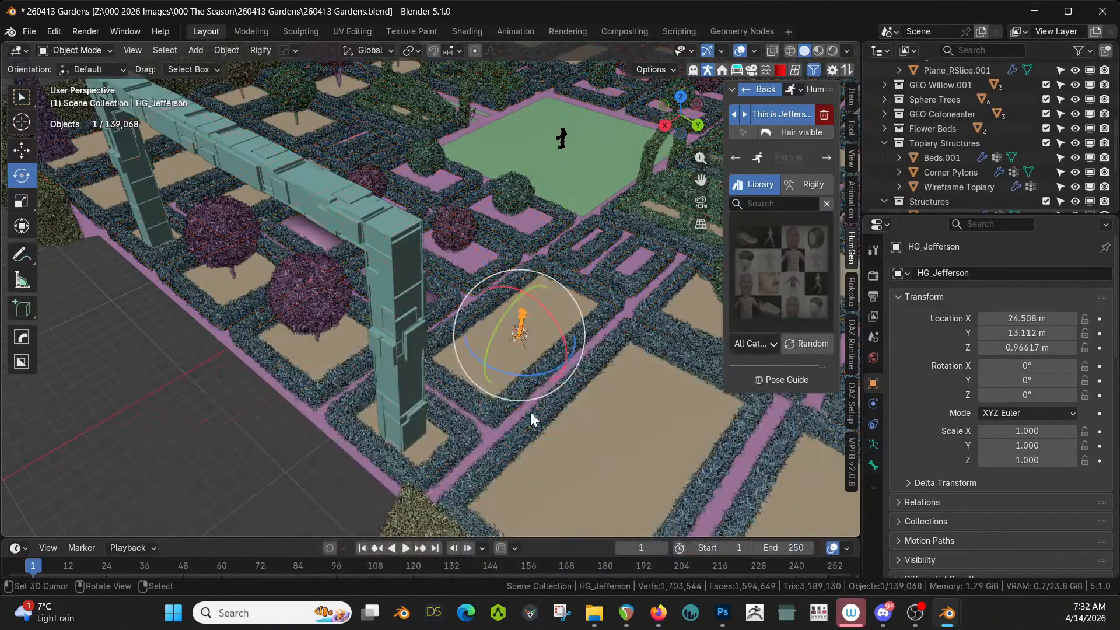
key("KP_Decimal")
middle_click_drag(531, 320, 755, 282)
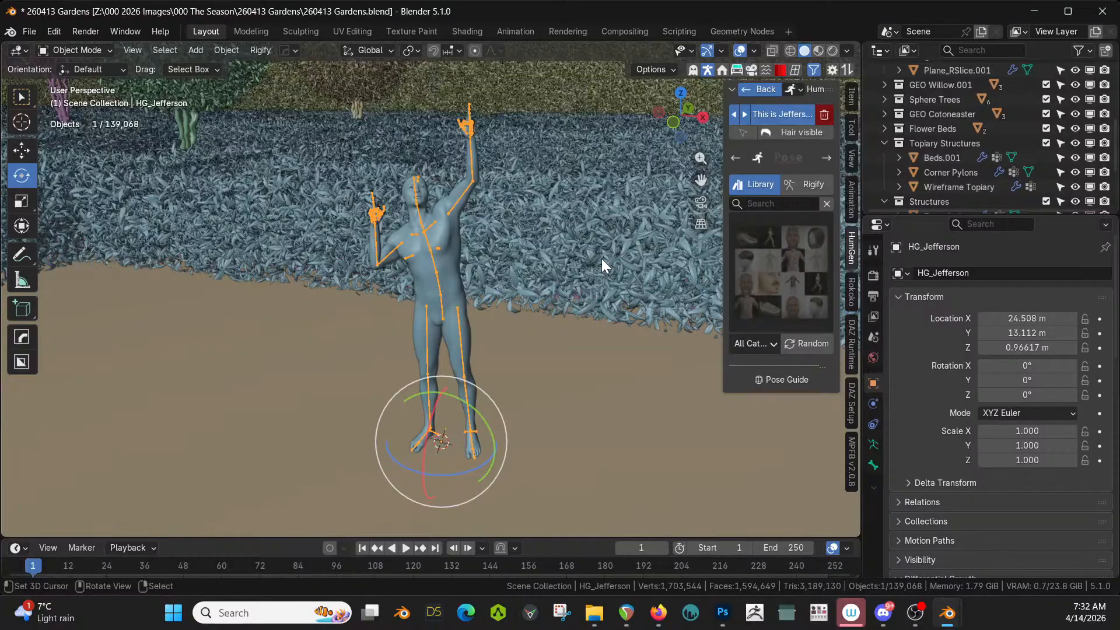
Apply all shape keys on the human's body mesh, HG_Body.001
scroll(983, 131, "down", 6)
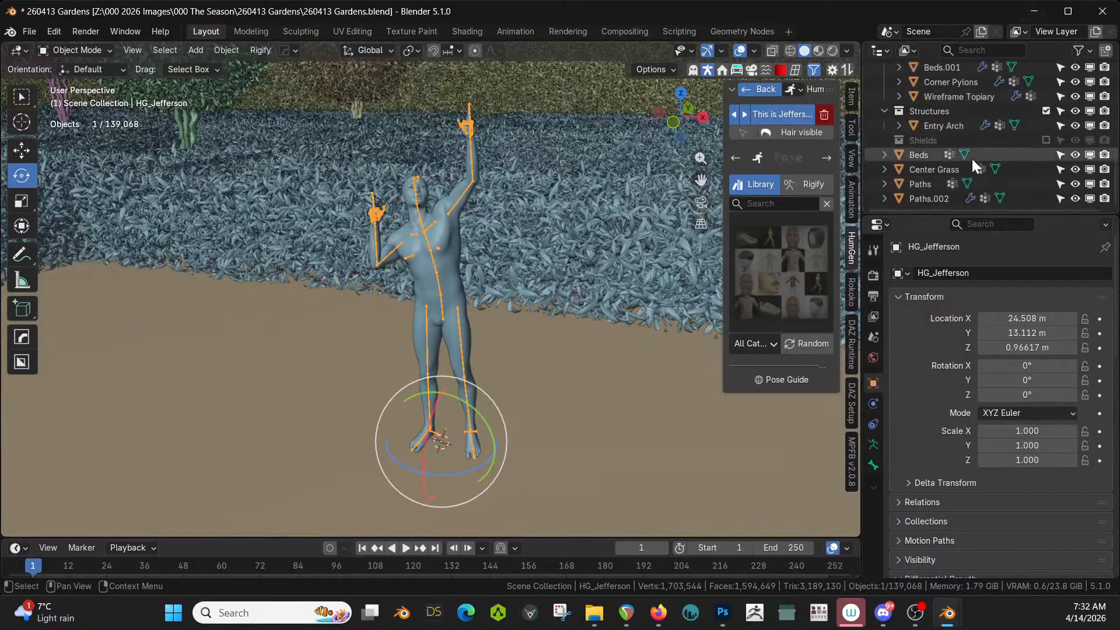
scroll(970, 159, "up", 2)
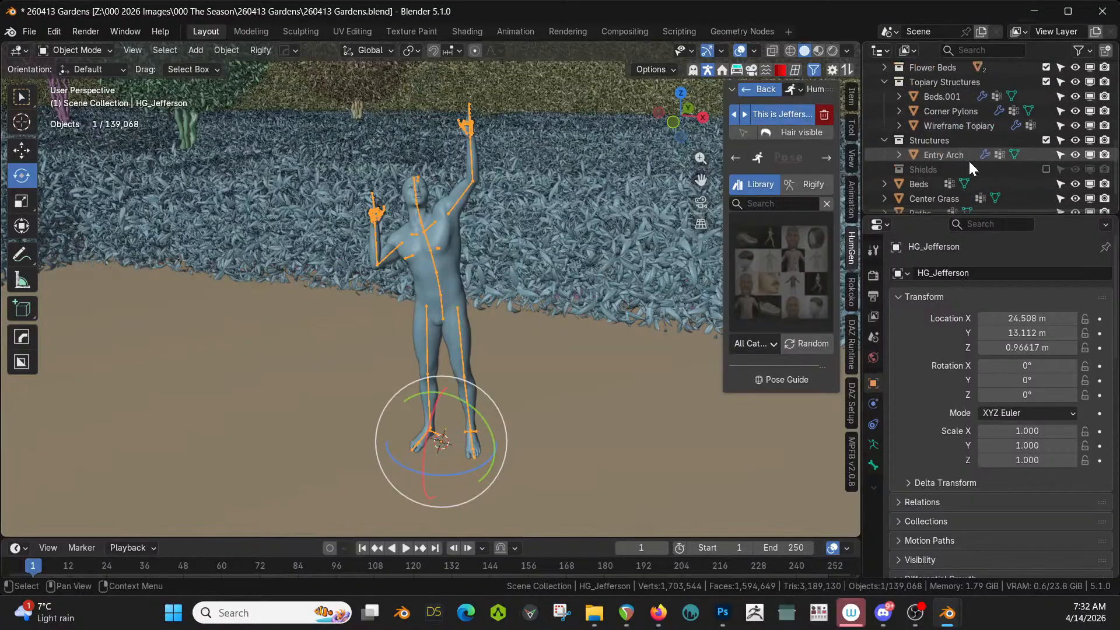
left_click(452, 203)
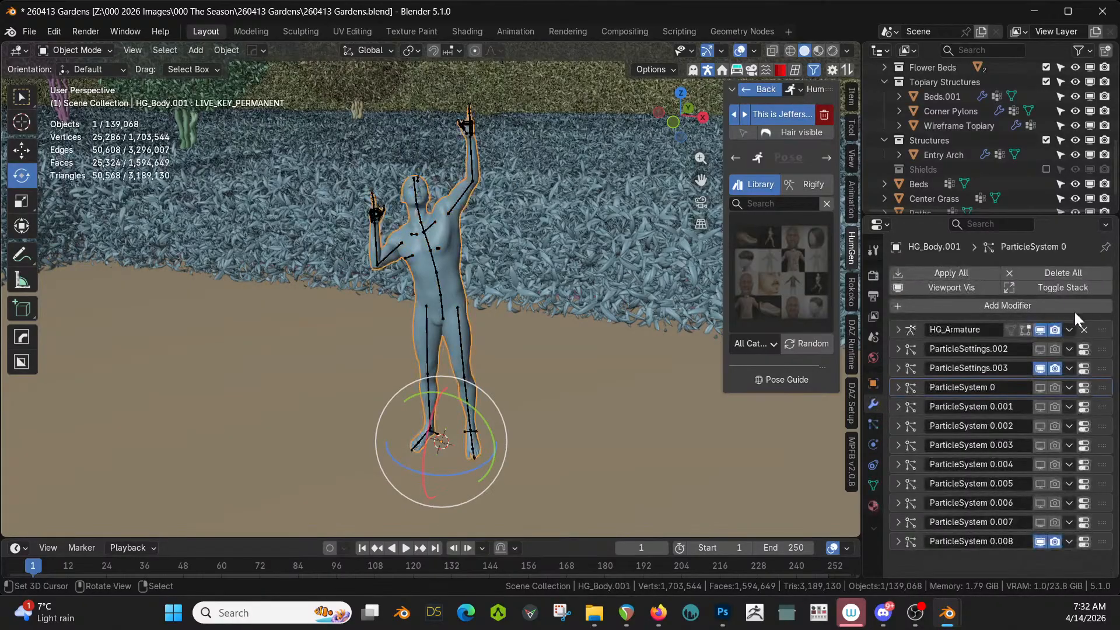
left_click(872, 425)
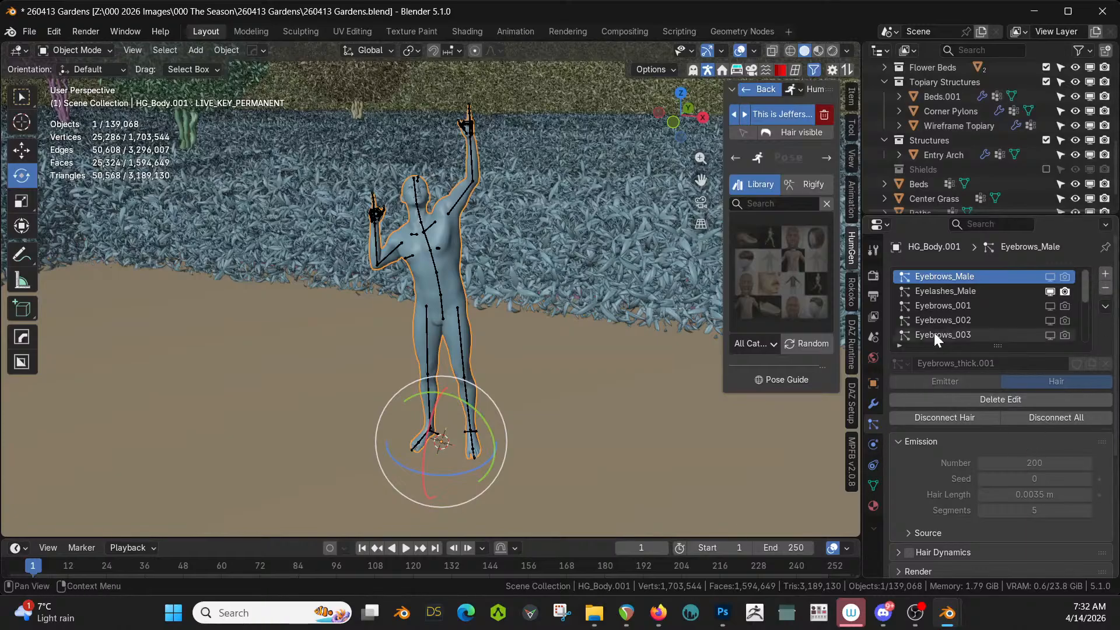
scroll(933, 332, "down", 2)
left_click(874, 485)
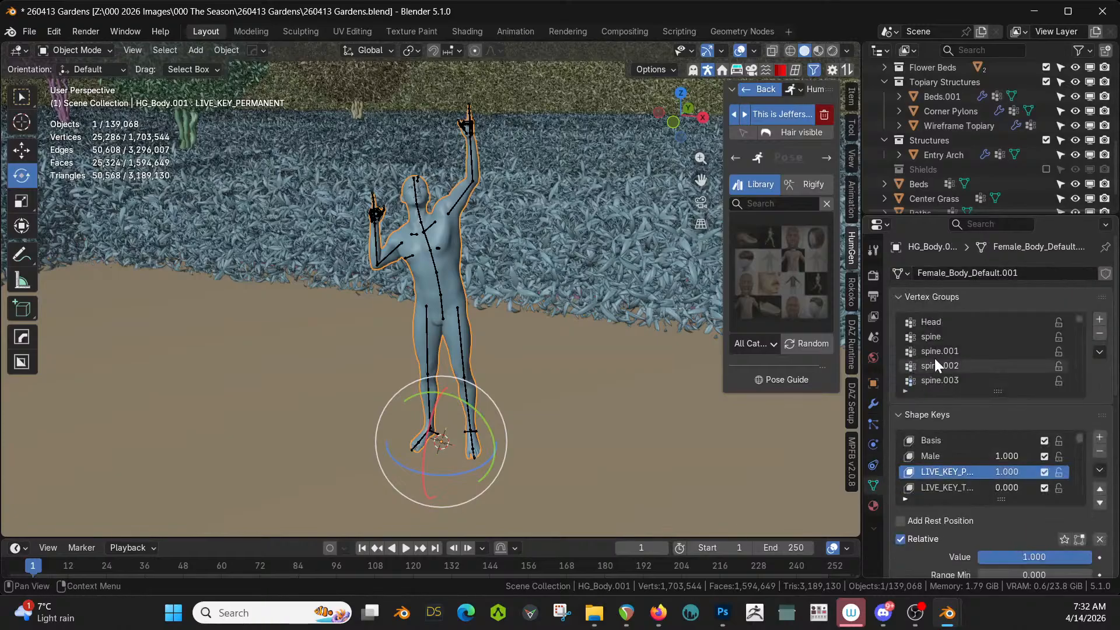
left_click(1099, 470)
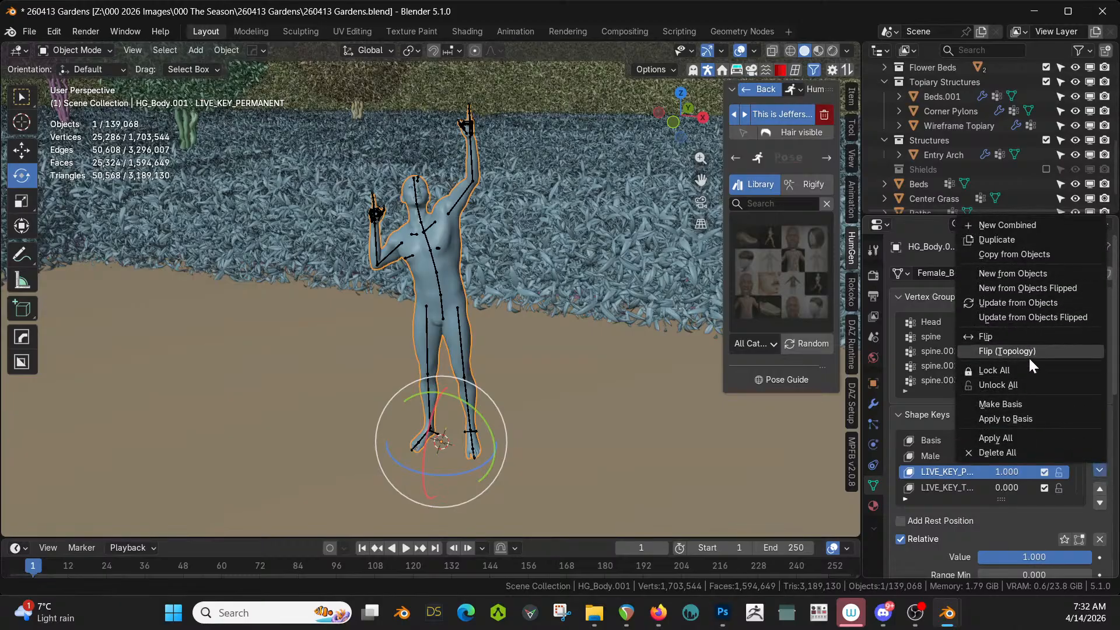
left_click(1018, 439)
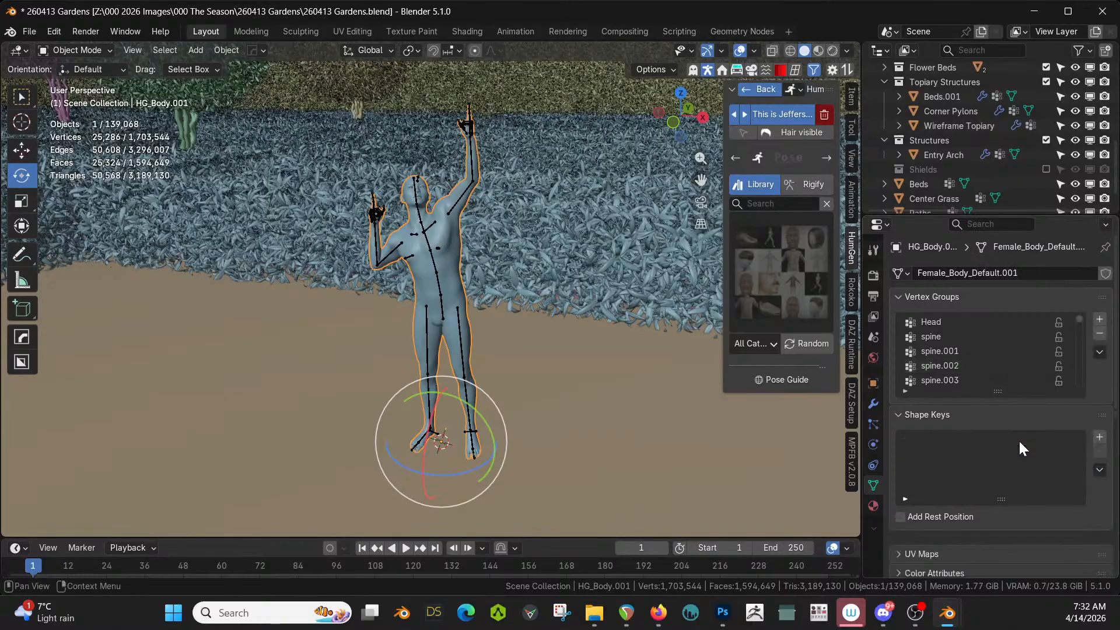
Apply the HG_Armature modifier on the body mesh and delete all its remaining modifiers
left_click(872, 406)
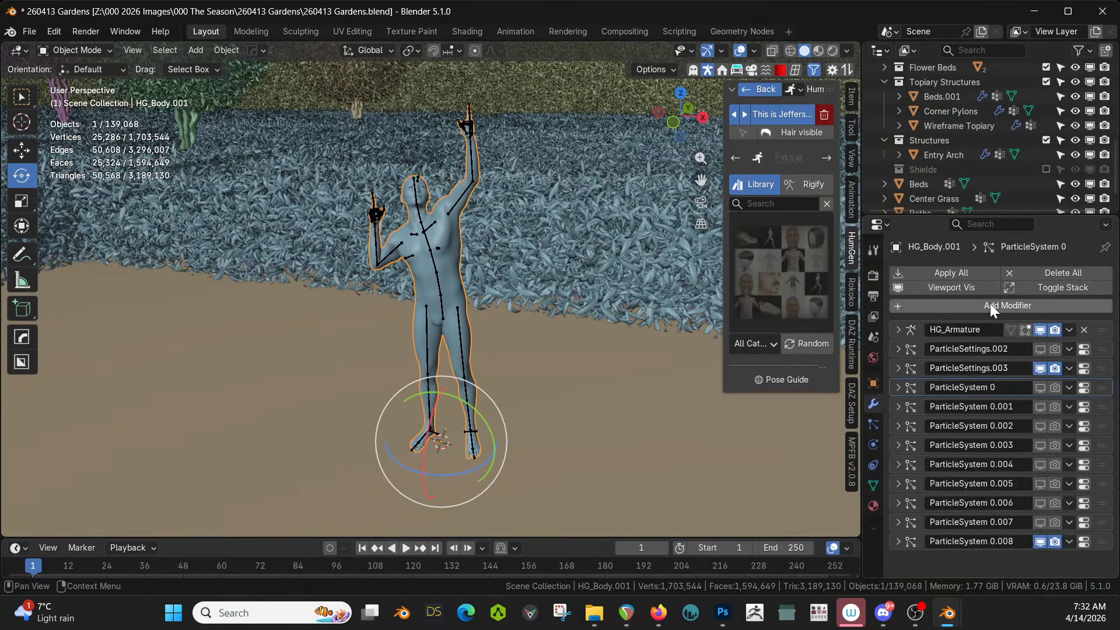
left_click(898, 329)
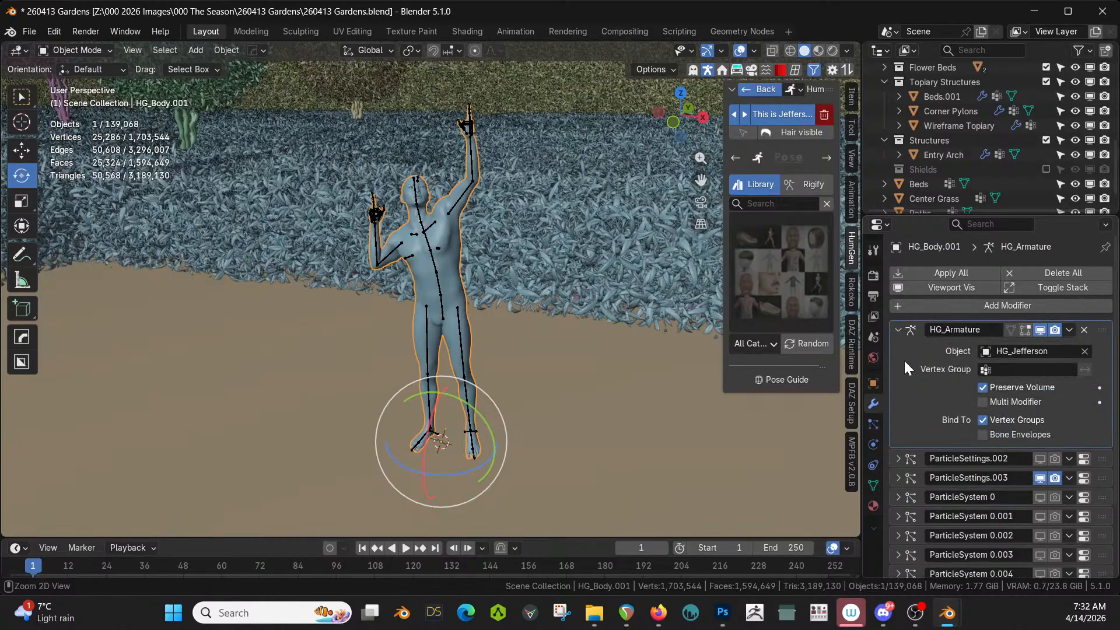
key("ctrl+a")
left_click(1029, 273)
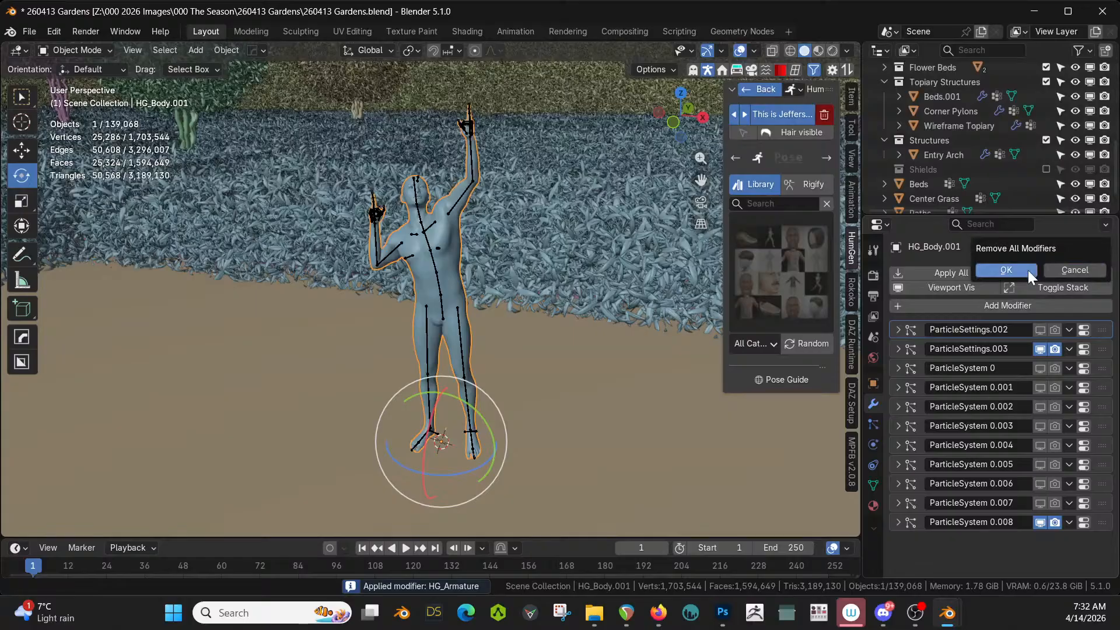
left_click(1028, 271)
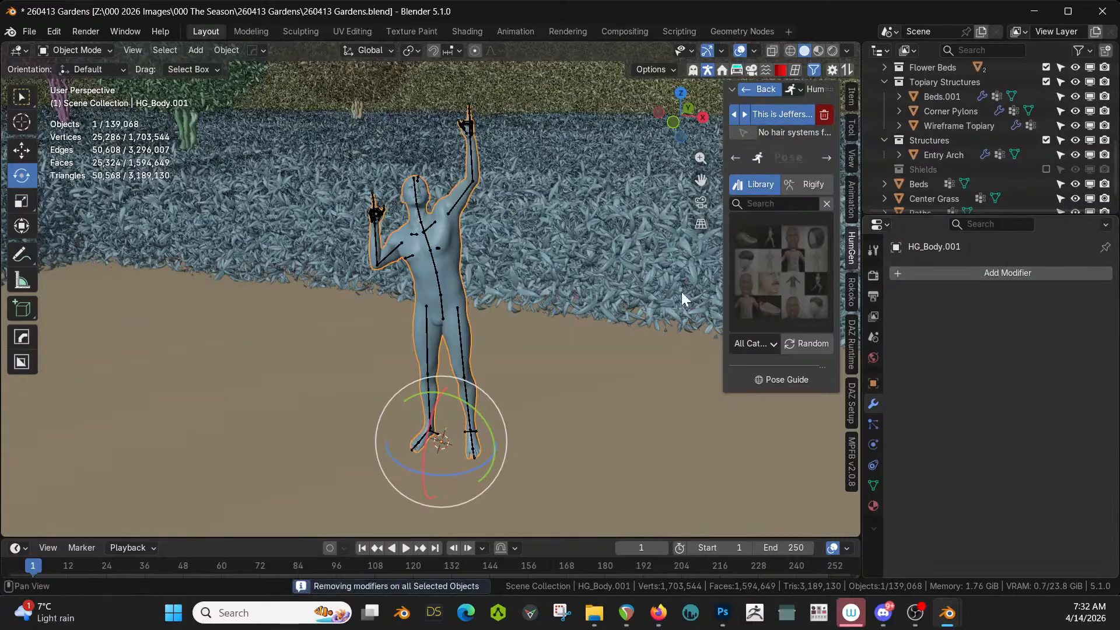
Clear the body mesh's parent without keeping the transformation, and delete the human's armature
scroll(426, 226, "up", 3)
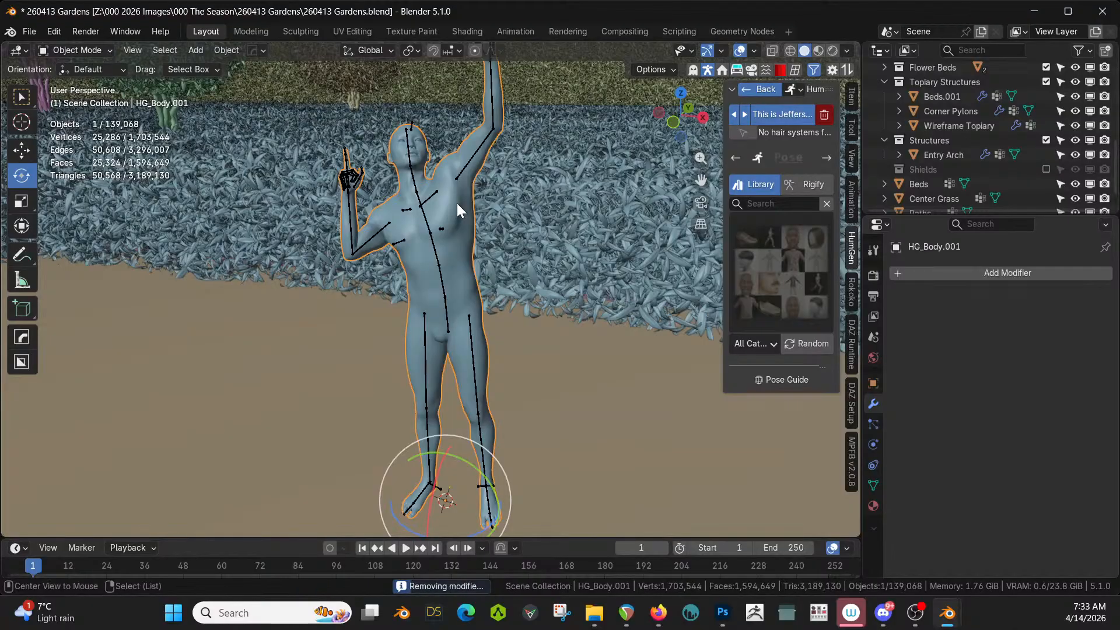
key("alt+p")
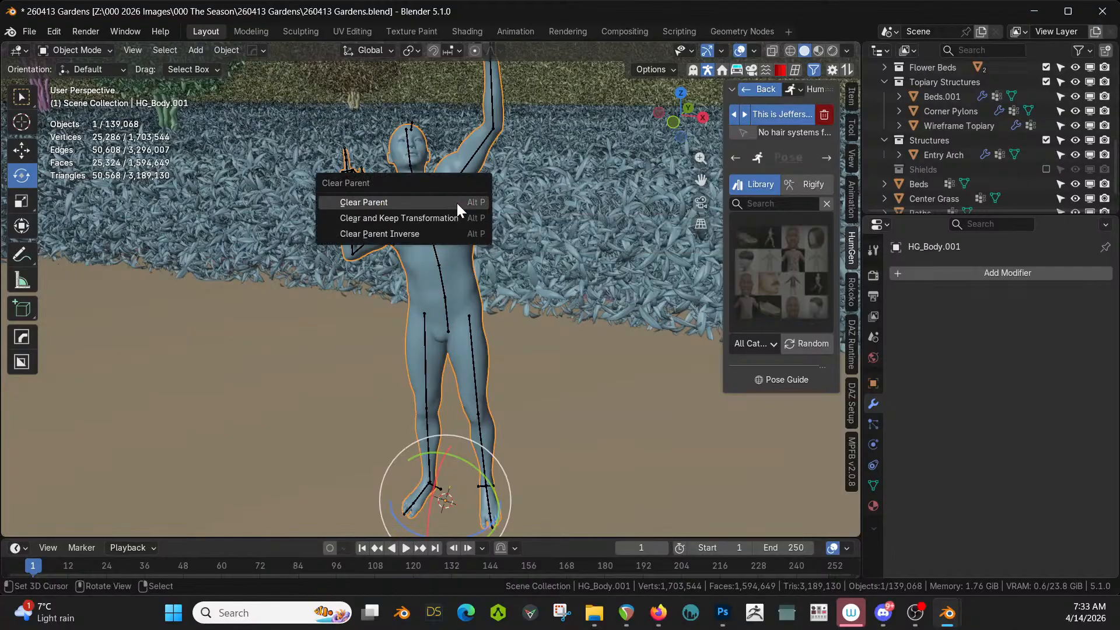
left_click(457, 203)
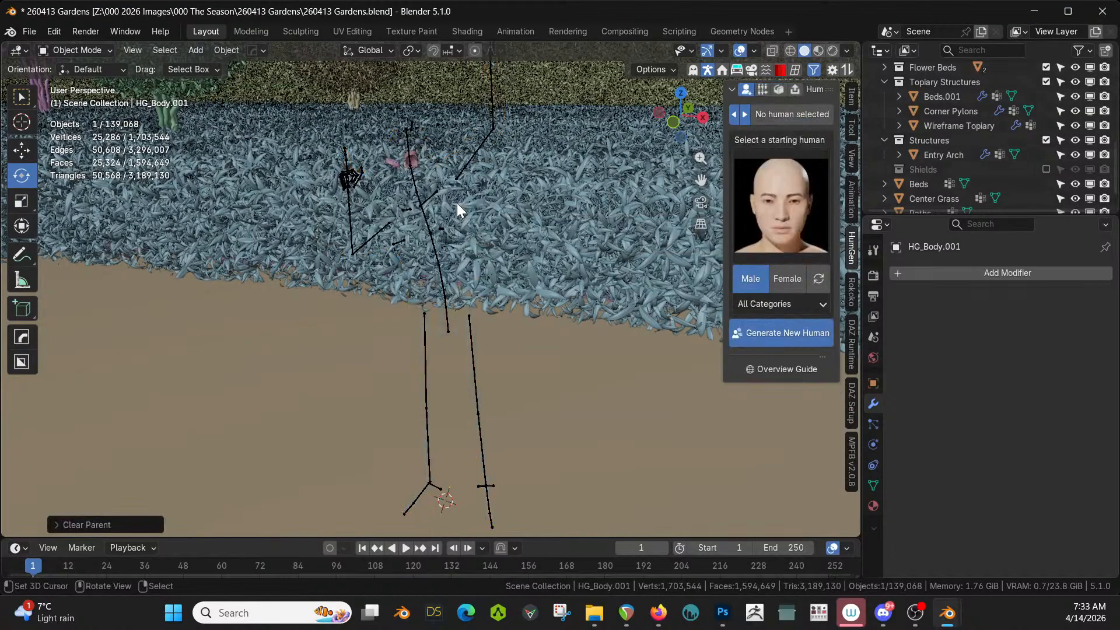
left_click(428, 232)
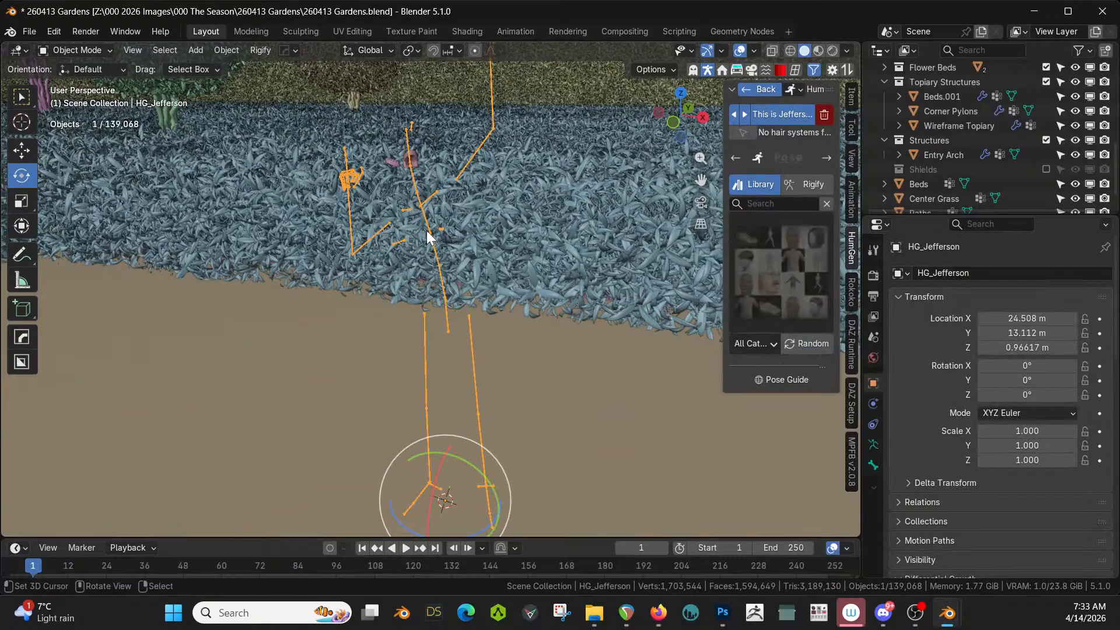
key("Delete")
scroll(1029, 151, "down", 1)
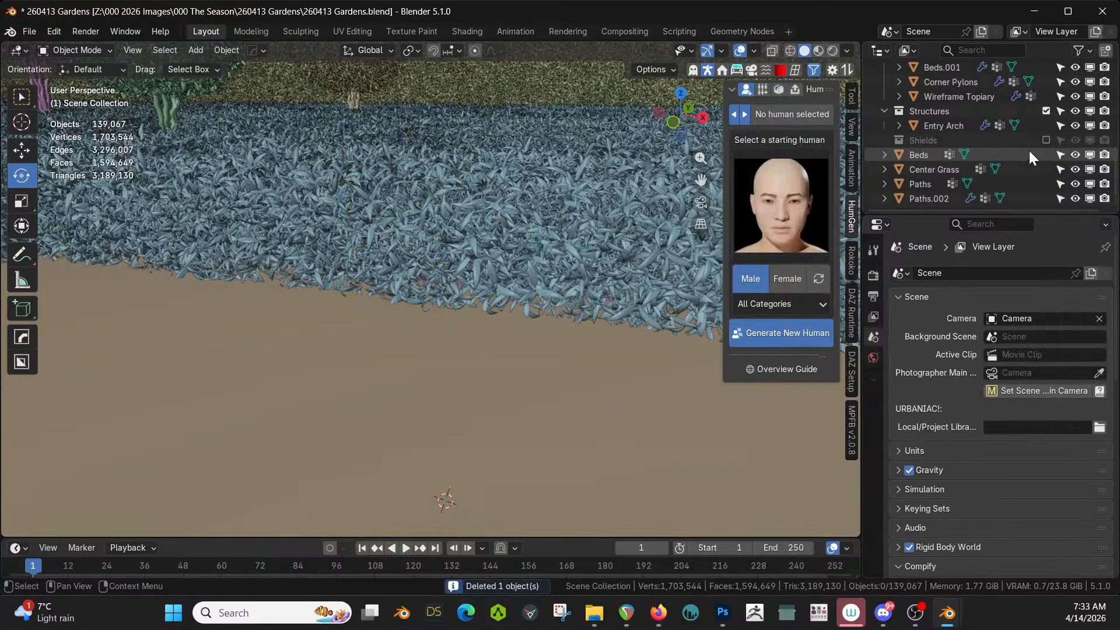
Set the origin of HG_Body.001 to the 3D cursor and bring its geometry to that origin
scroll(1029, 149, "up", 4)
scroll(1029, 148, "up", 5)
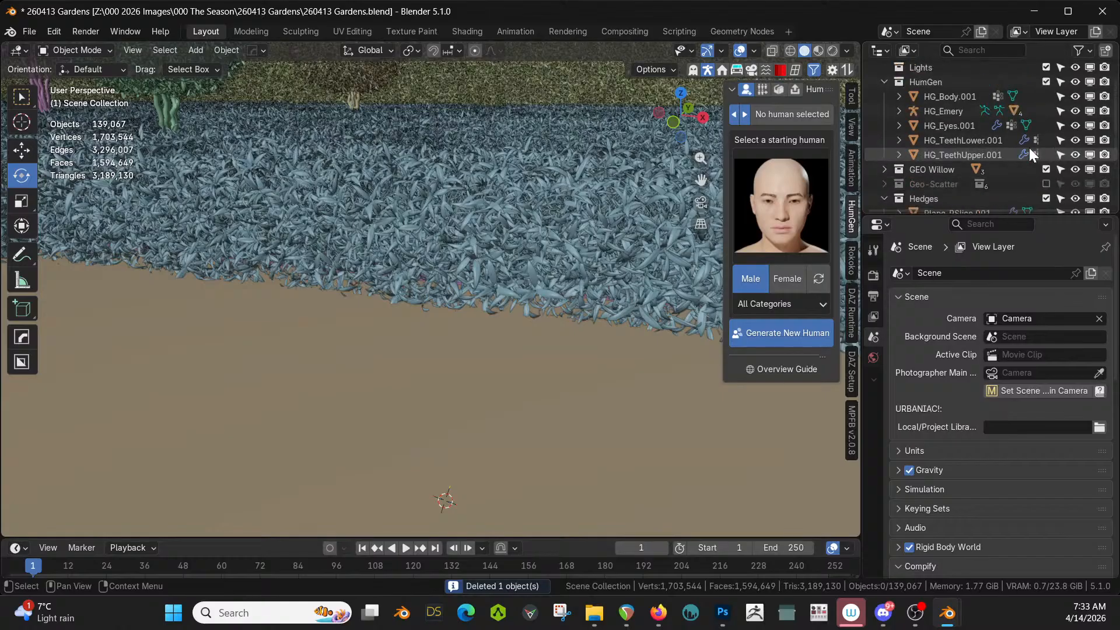
left_click(964, 98)
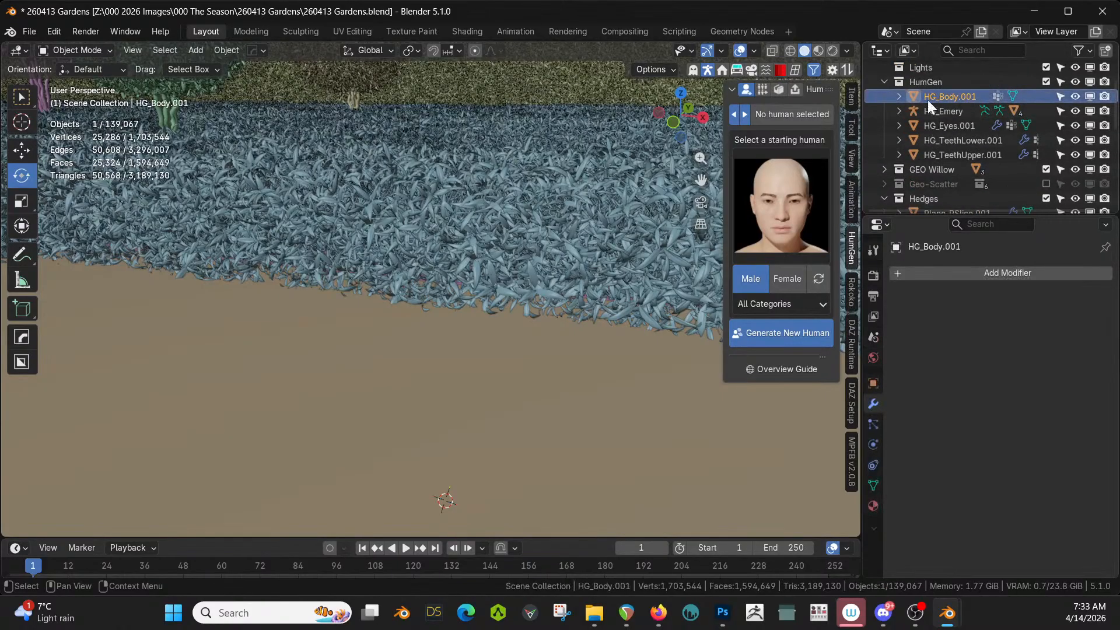
left_click(223, 53)
mouse_move(247, 81)
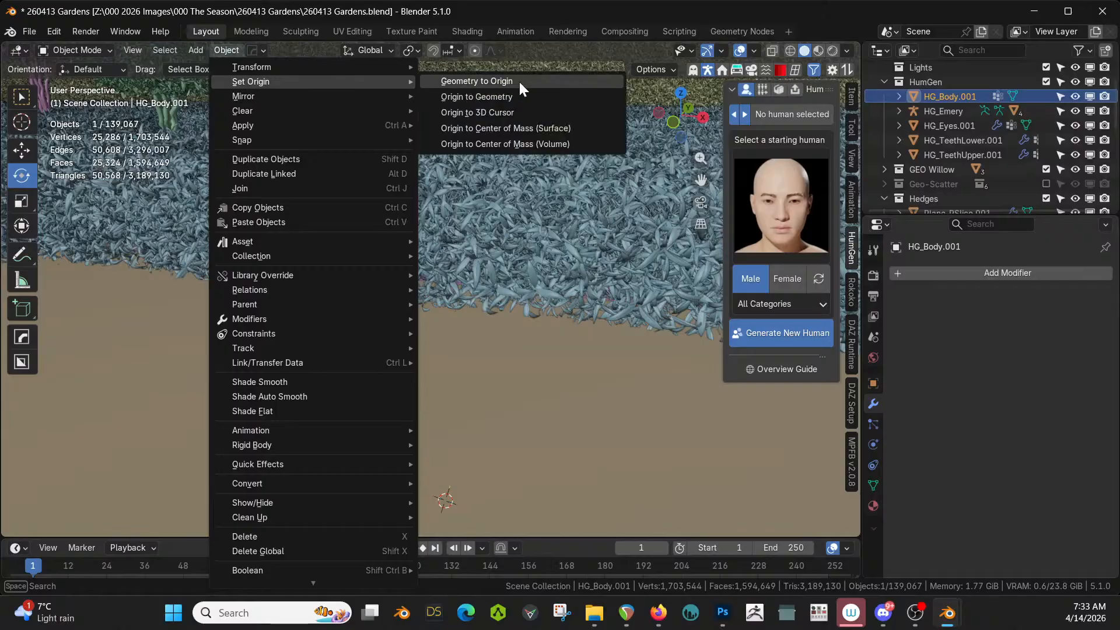
left_click(511, 110)
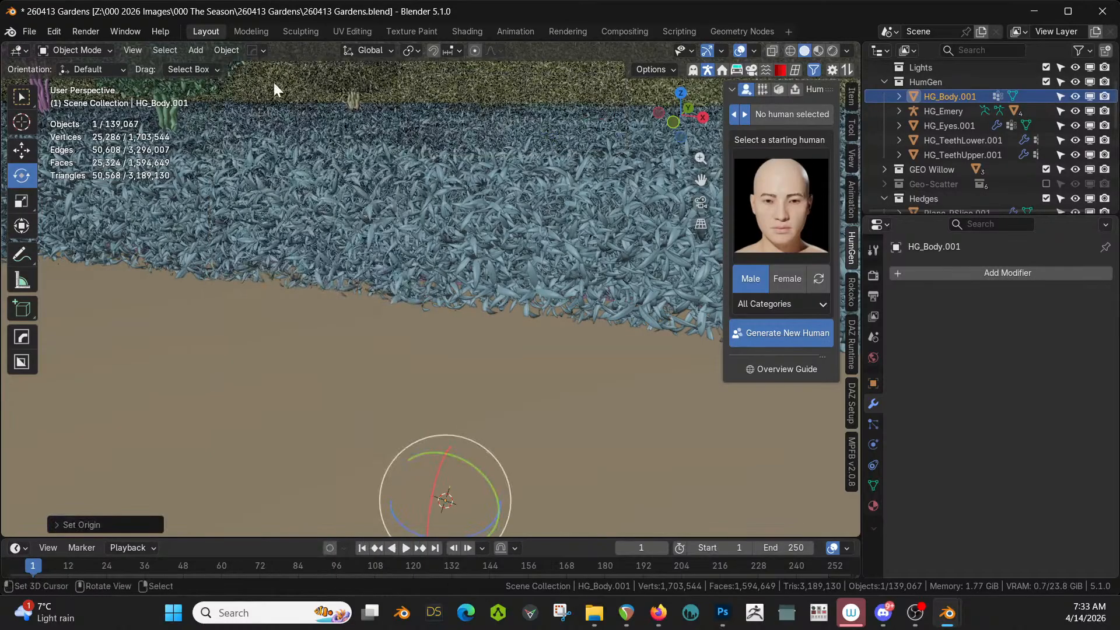
left_click(226, 51)
mouse_move(245, 83)
left_click(494, 82)
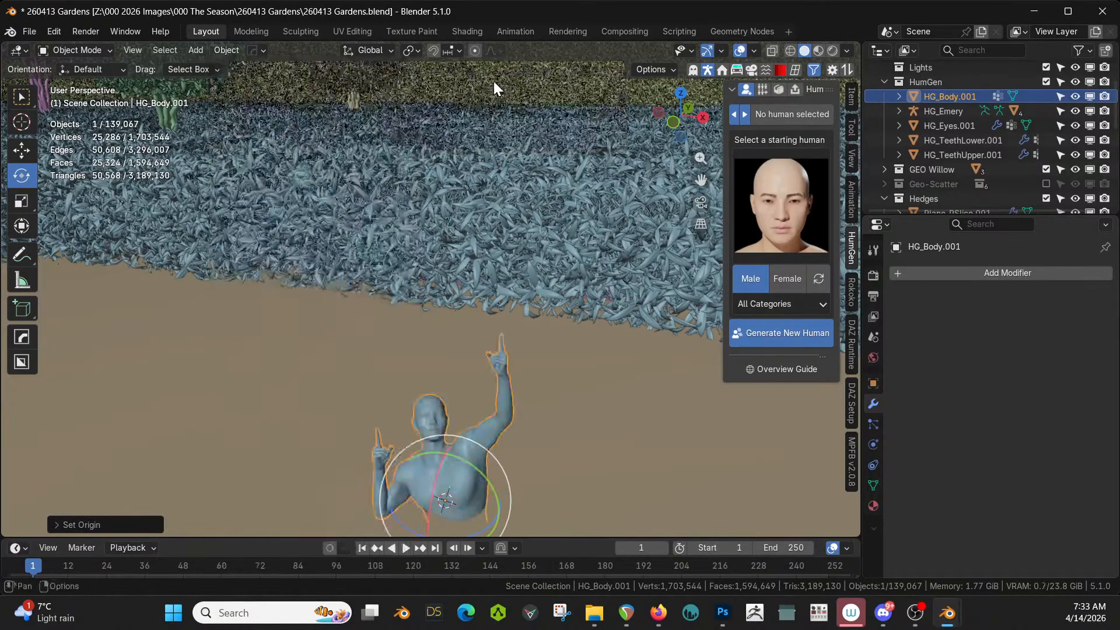
Delete HG_Emery together with HG_Eyes.001, HG_TeethLower.001 and HG_TeethUpper.001 from the HumGen collection
left_click(974, 109)
left_click(967, 155, "shift")
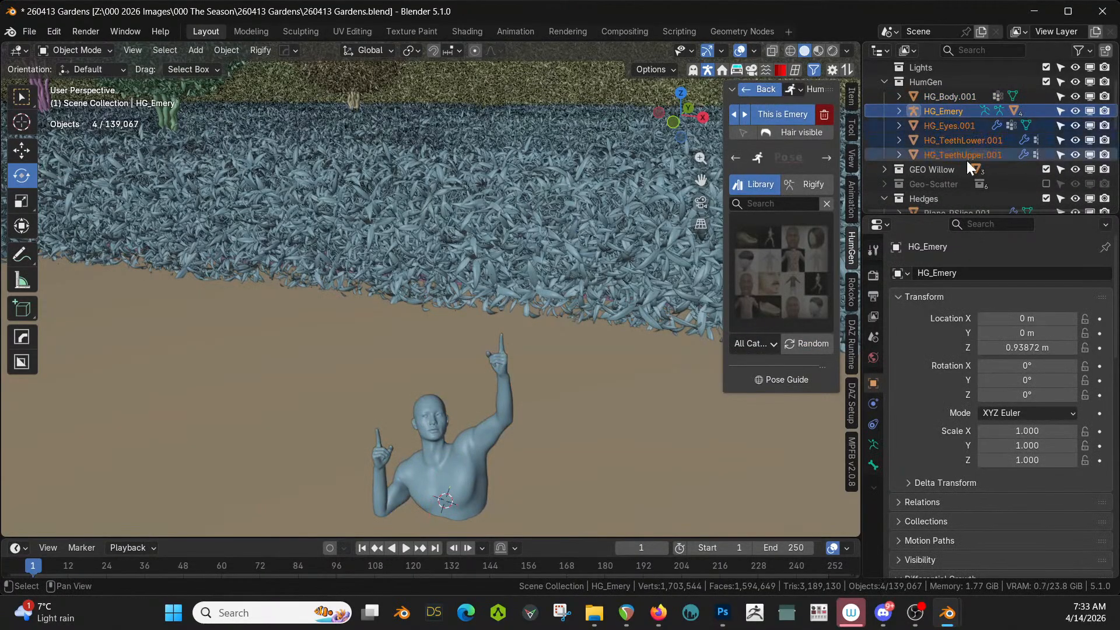
key("Delete")
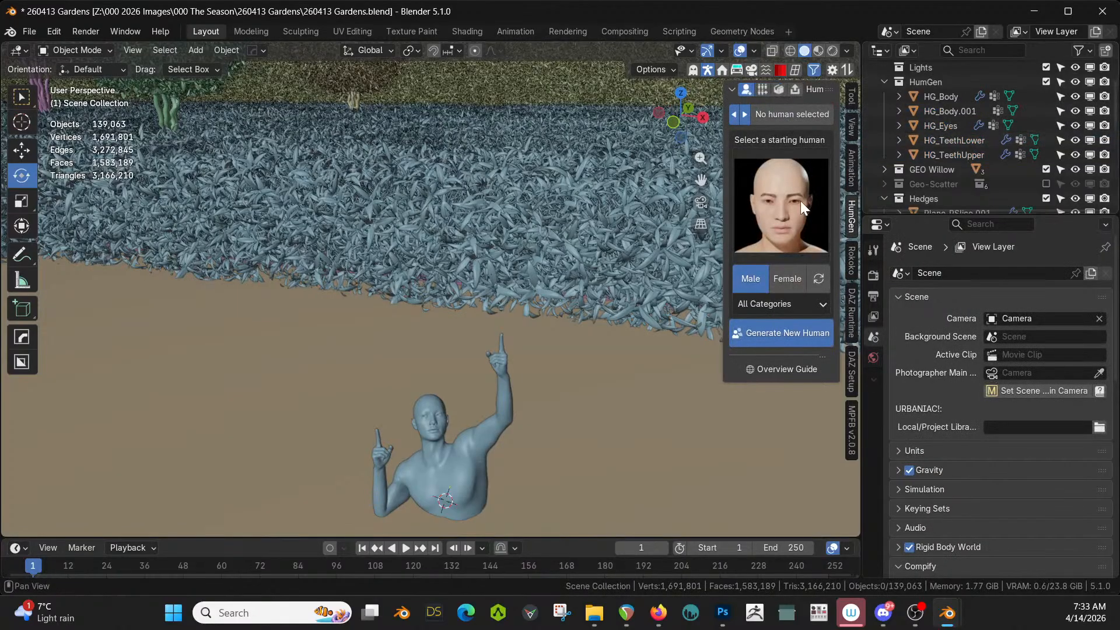
left_click(956, 113)
left_click(958, 154, "shift")
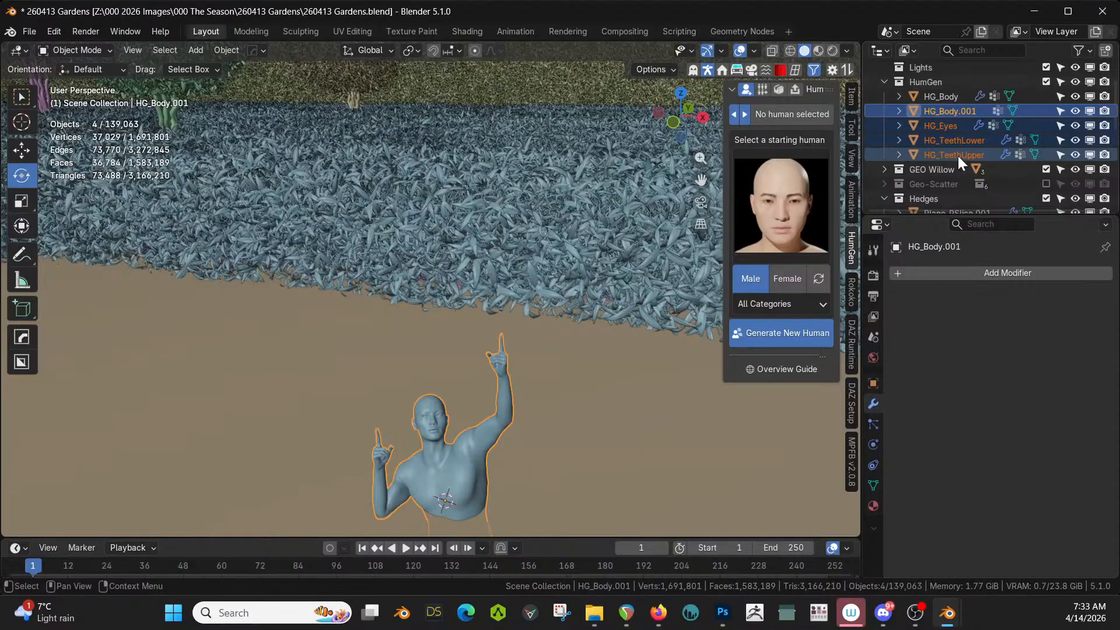
key("Delete")
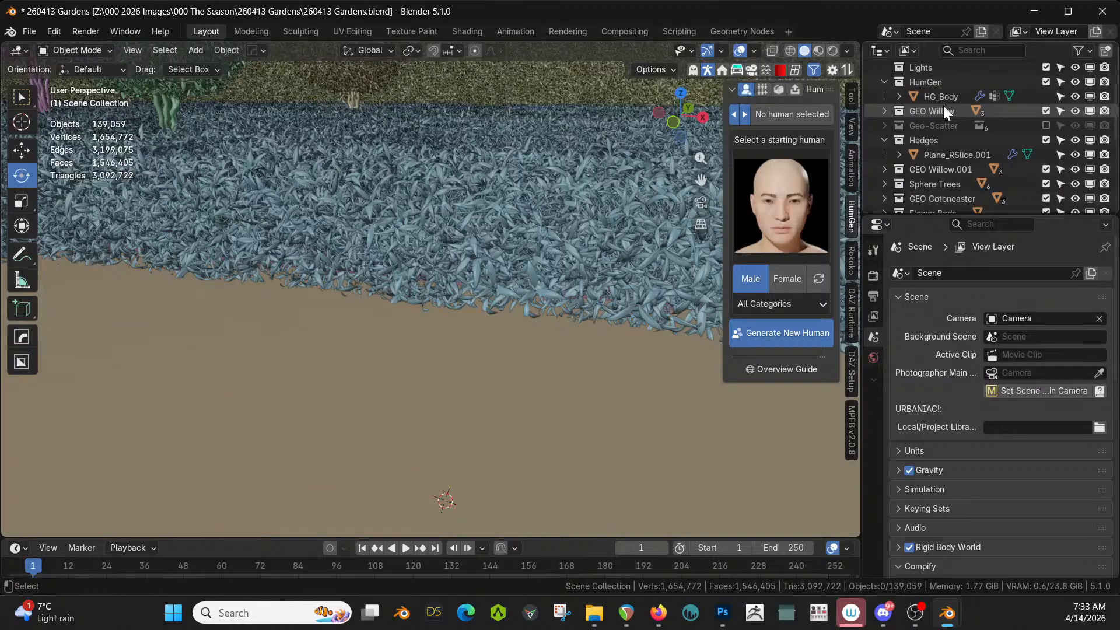
key("ctrl+z")
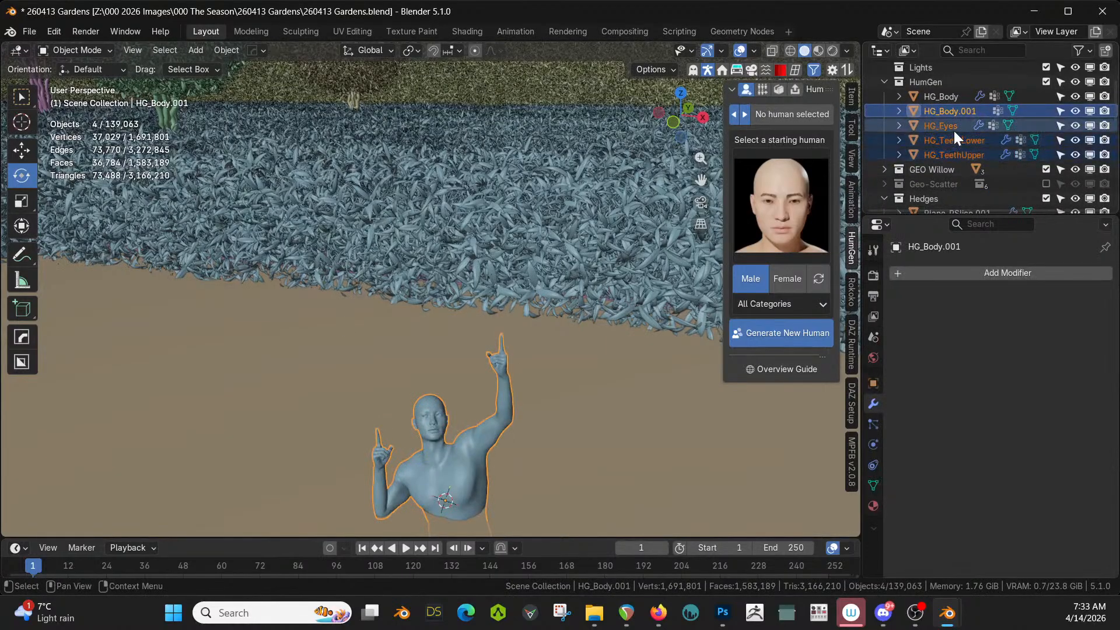
Delete HG_Eyes, HG_TeethLower and HG_TeethUpper from the HumGen collection, keeping both body meshes
left_click(953, 128)
left_click(949, 160, "shift")
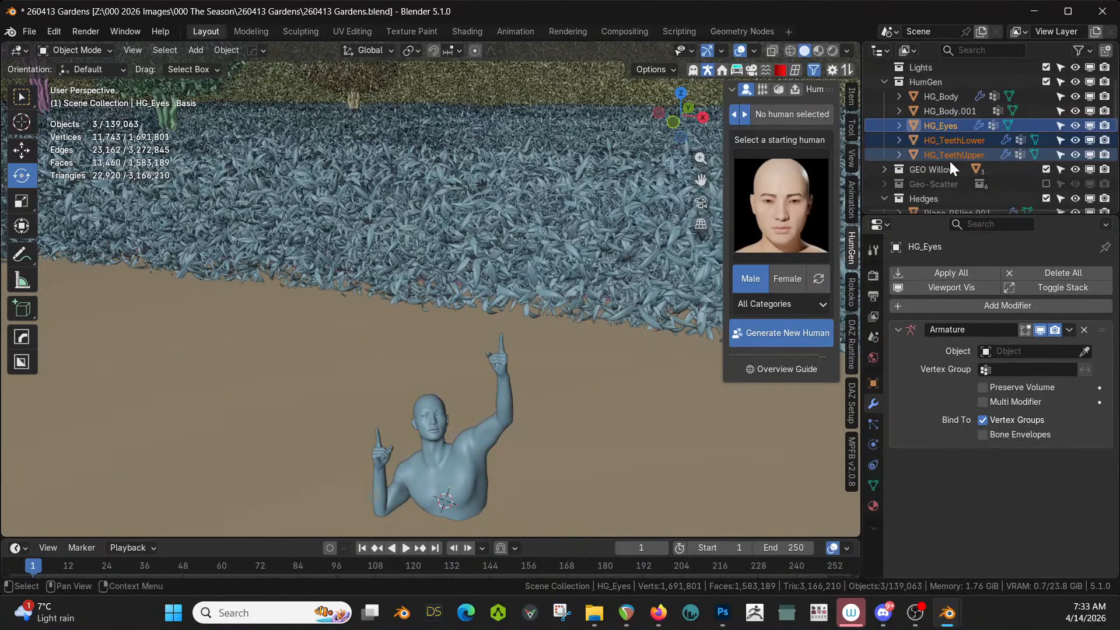
key("Delete")
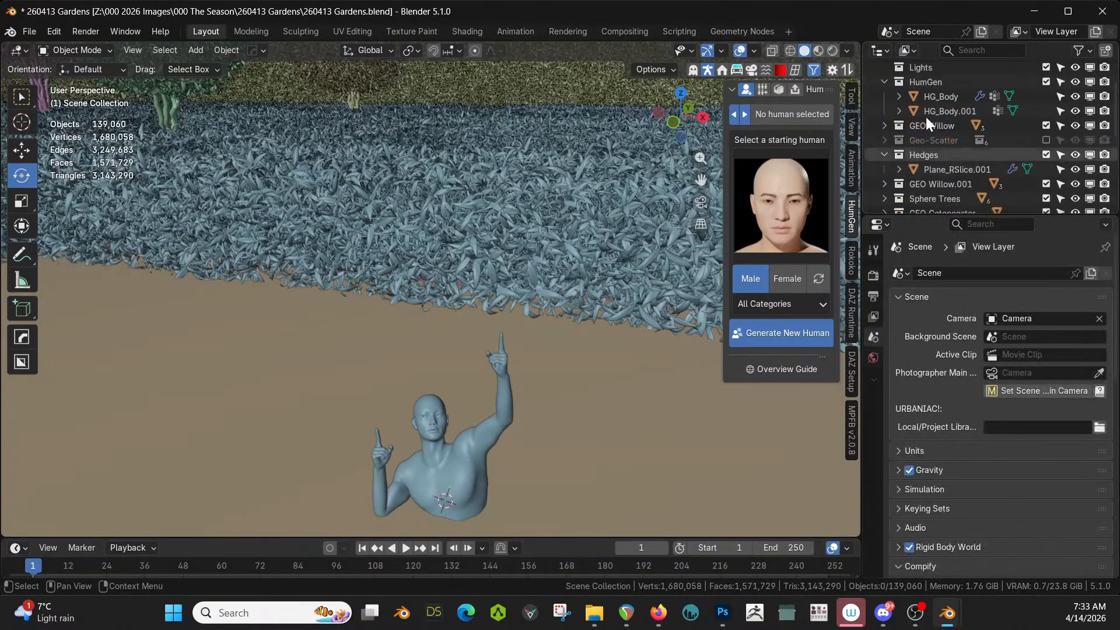
Move HG_Body.001 into a new collection named Topiary People
left_click(944, 111)
key("m")
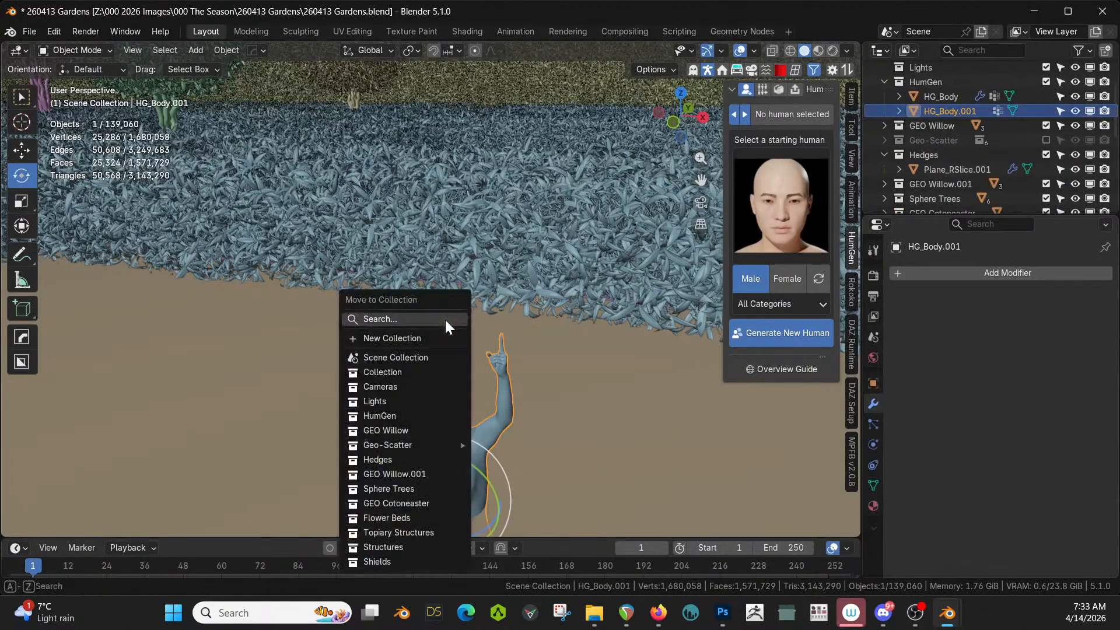
left_click(390, 340)
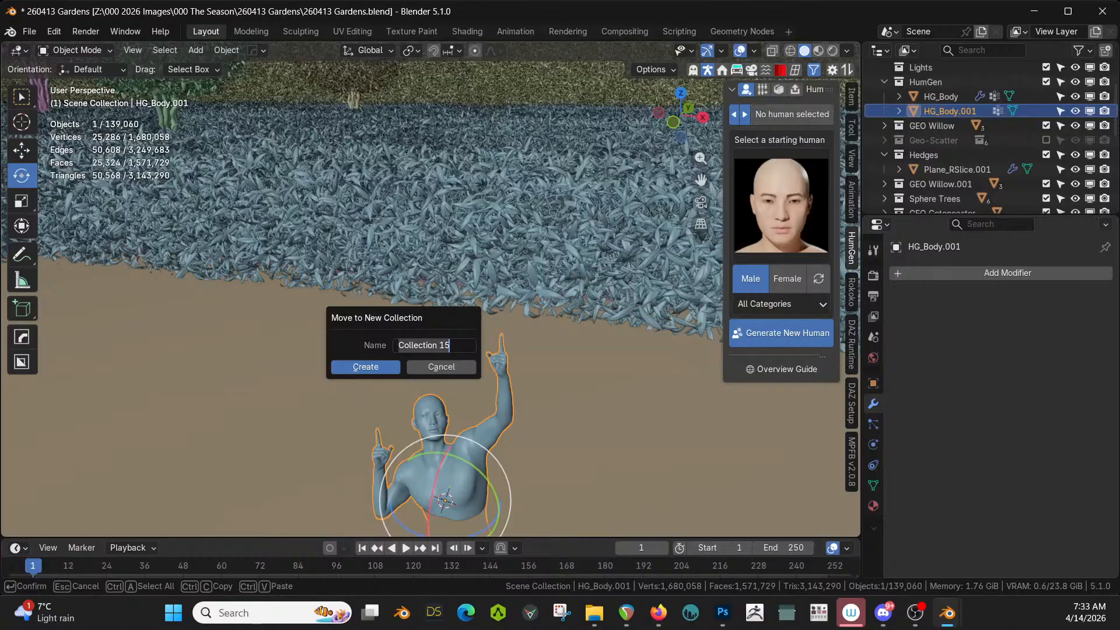
type("Topiary People")
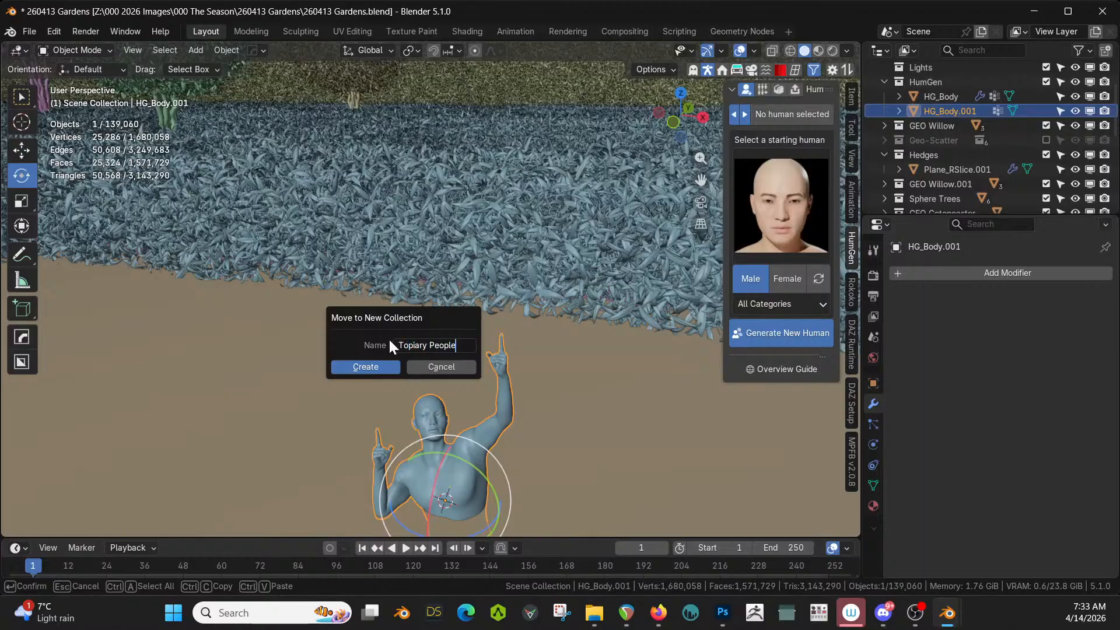
key("Return")
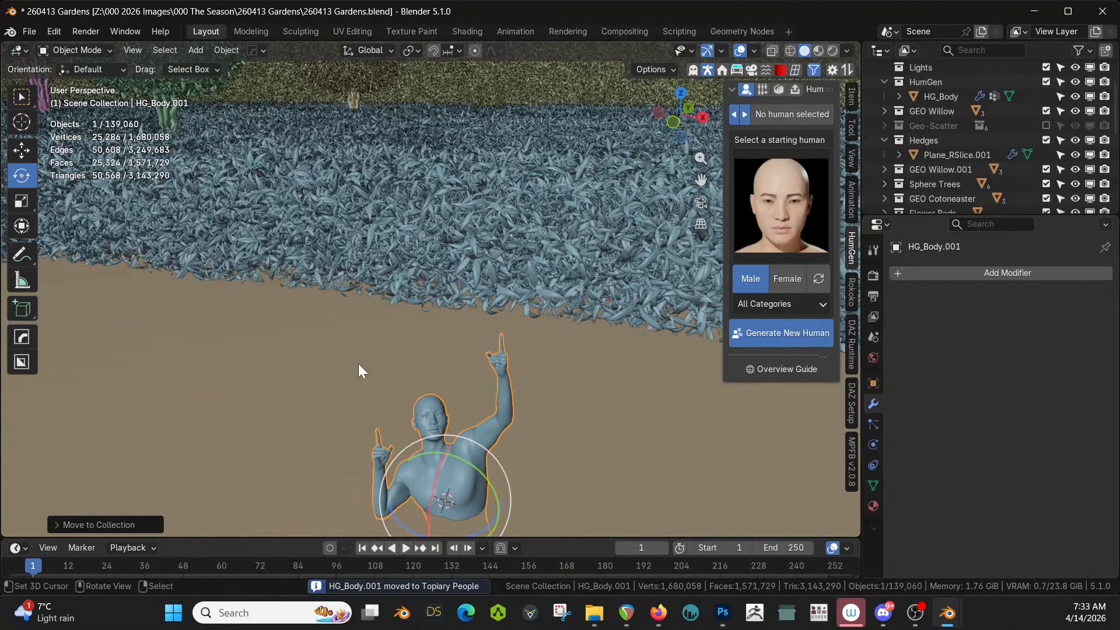
Raise the human body about 1.26 m along the global Z axis so its feet stand on the garden bed
scroll(421, 363, "down", 2)
key("g")
key("z")
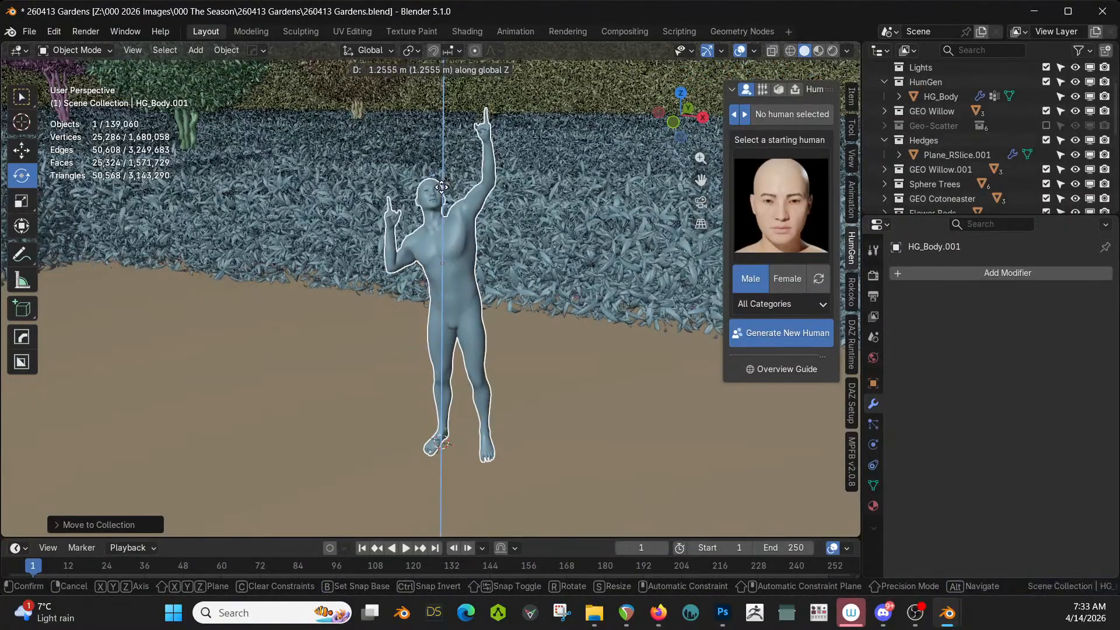
left_click(482, 199)
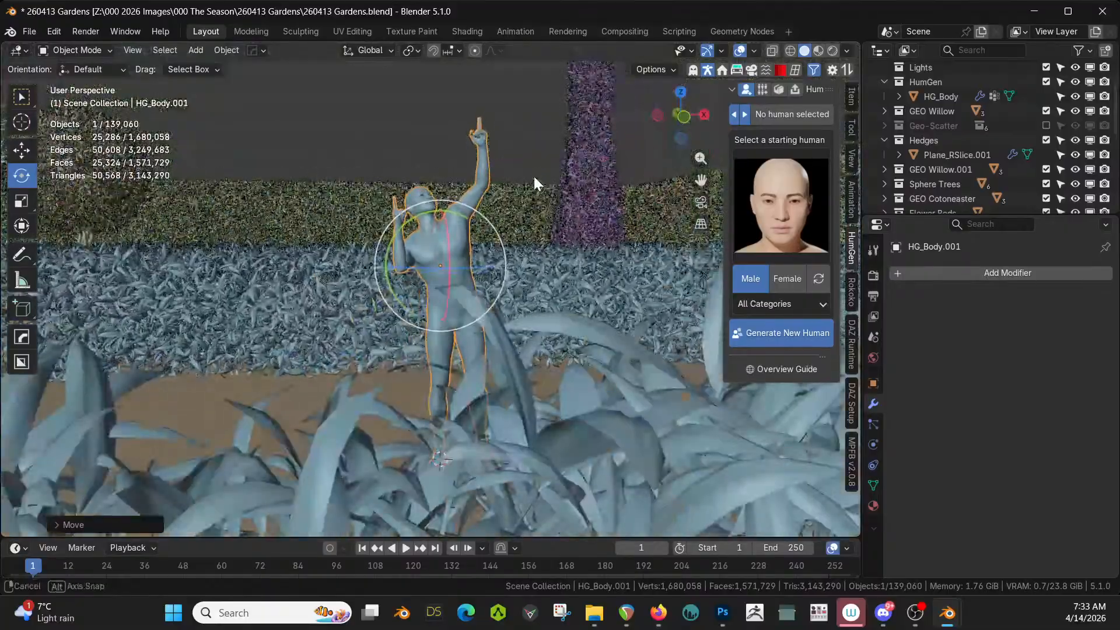
Scale the human body uniformly by a factor of 3
scroll(496, 206, "down", 6)
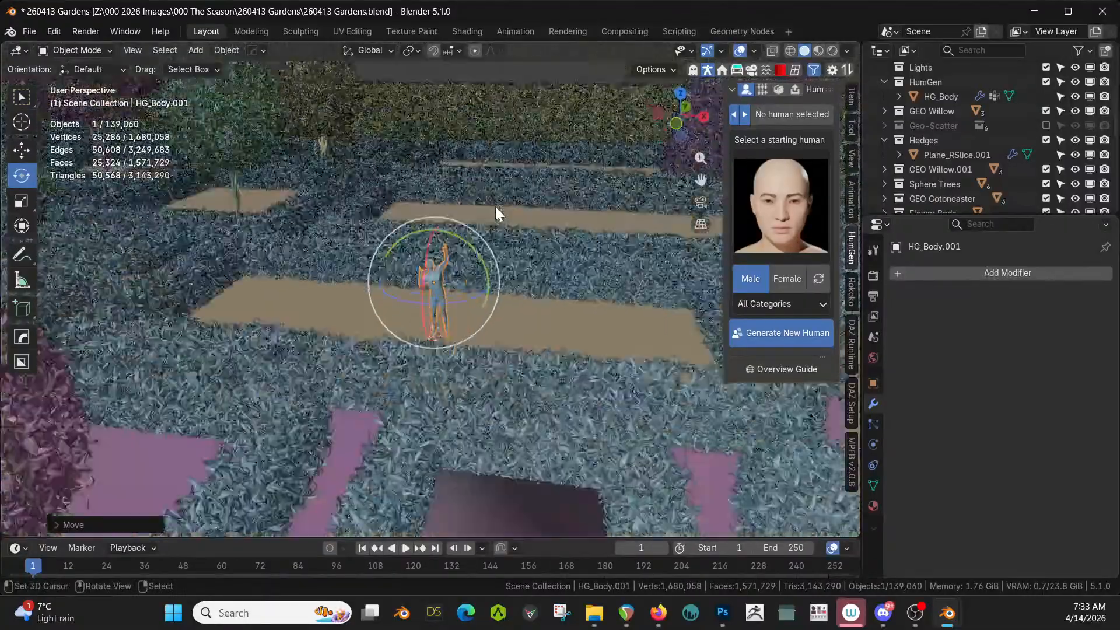
scroll(495, 206, "up", 8)
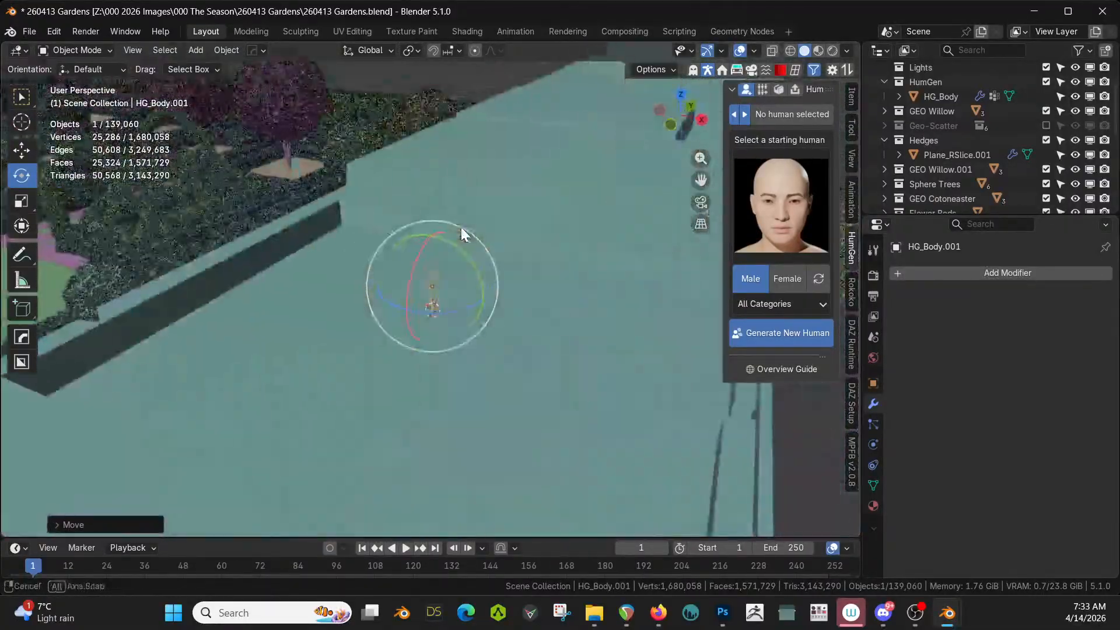
scroll(455, 226, "down", 6)
type("s")
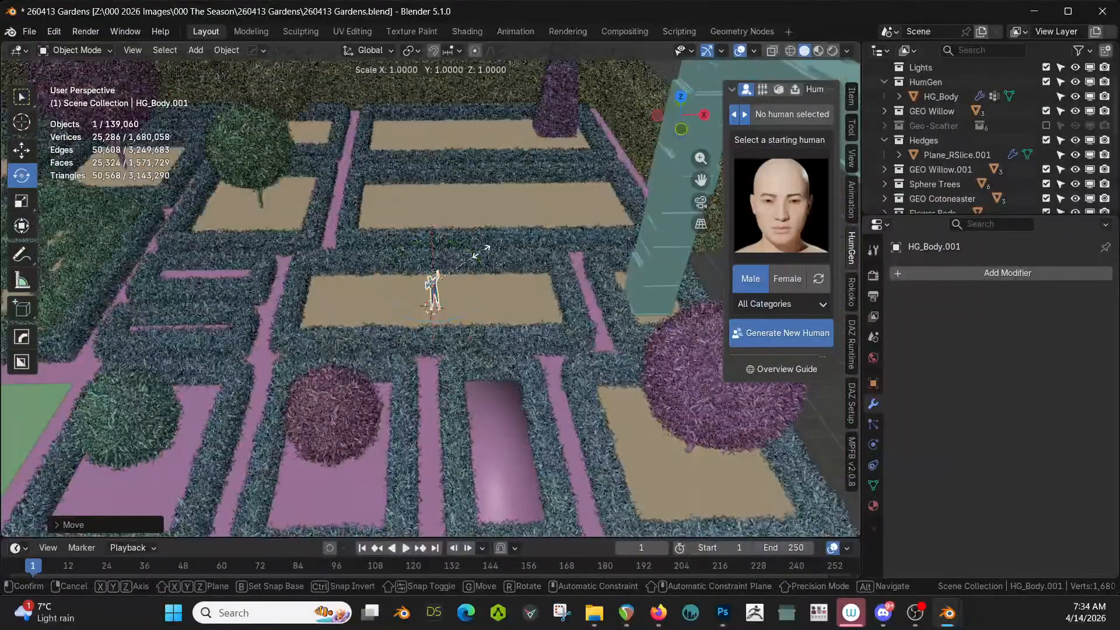
type("3")
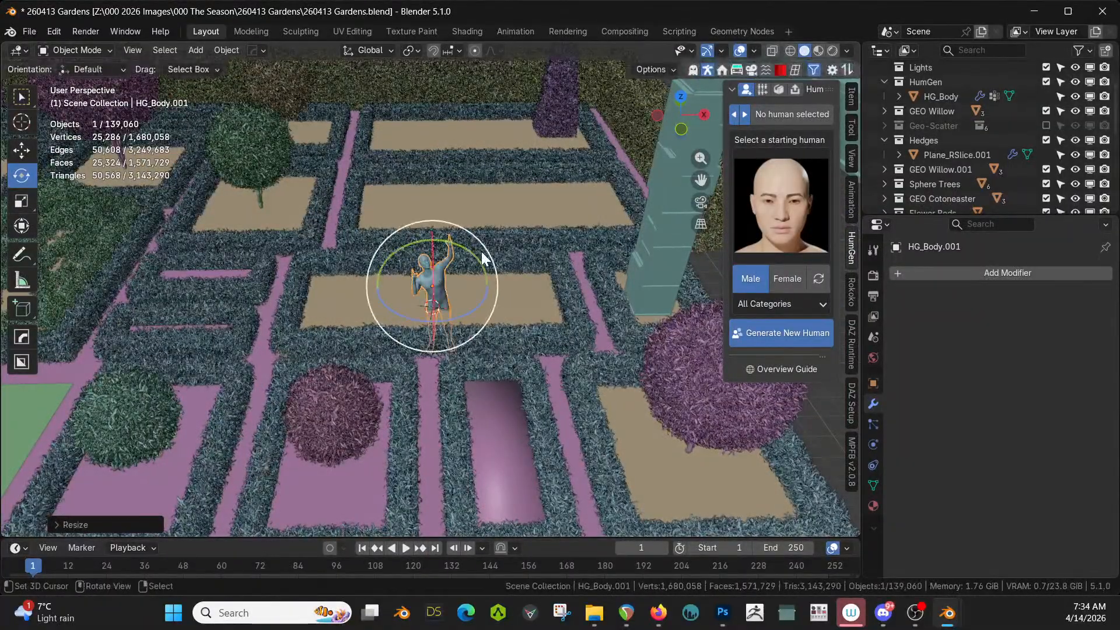
key("Return")
Raise the enlarged human body about 2.5 m along the global Z axis so it stands on the bed
key("g")
key("z")
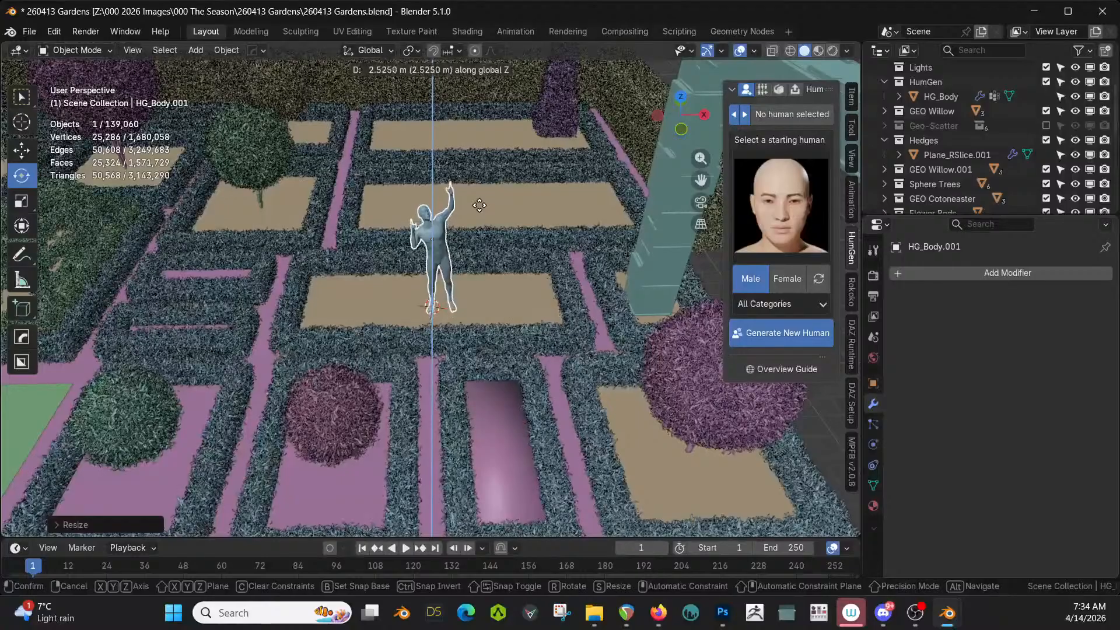
left_click(478, 205)
scroll(478, 205, "up", 6)
middle_click_drag(479, 205, 460, 180)
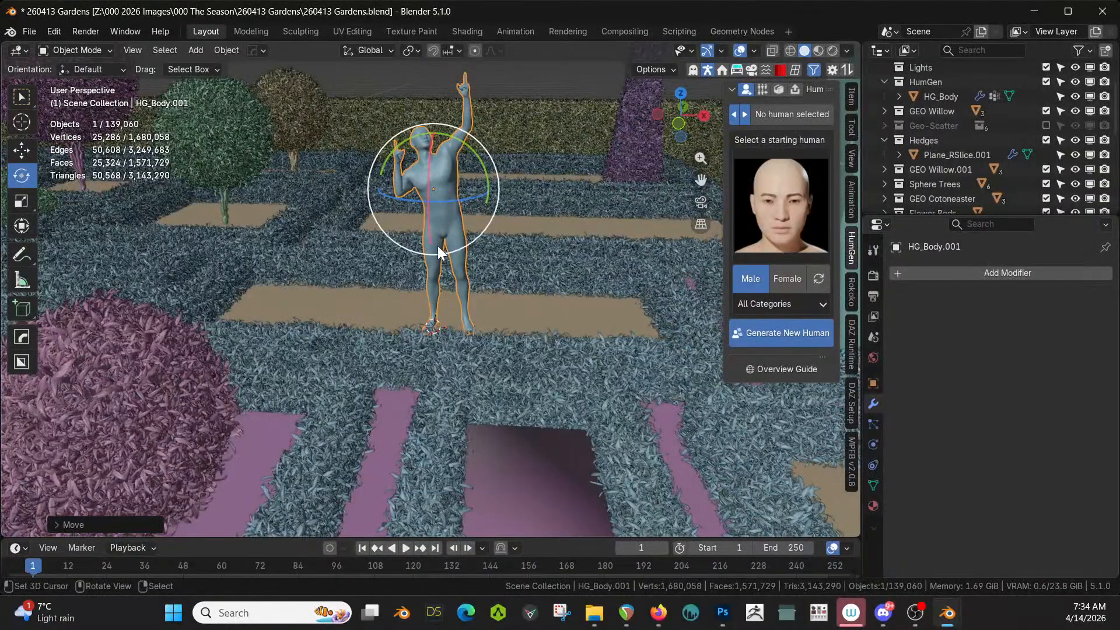
Copy the modifiers of the hedge object Plane_RSlice.001 onto the human body
left_click(332, 258, "shift")
key("ctrl+l")
mouse_move(333, 257)
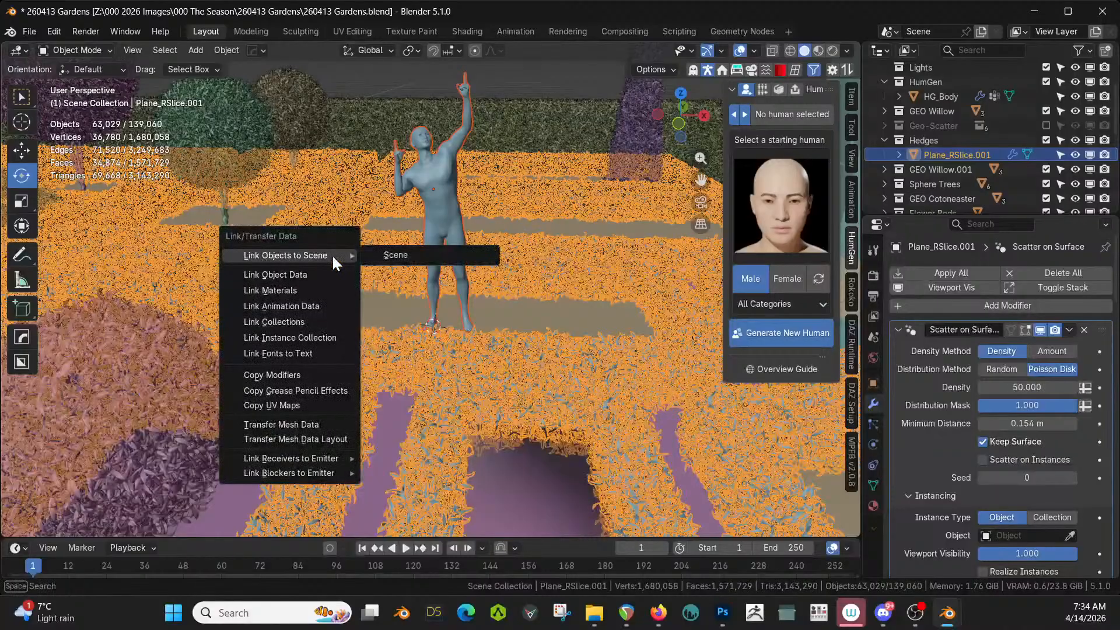
left_click(306, 375)
middle_click_drag(457, 176, 406, 220)
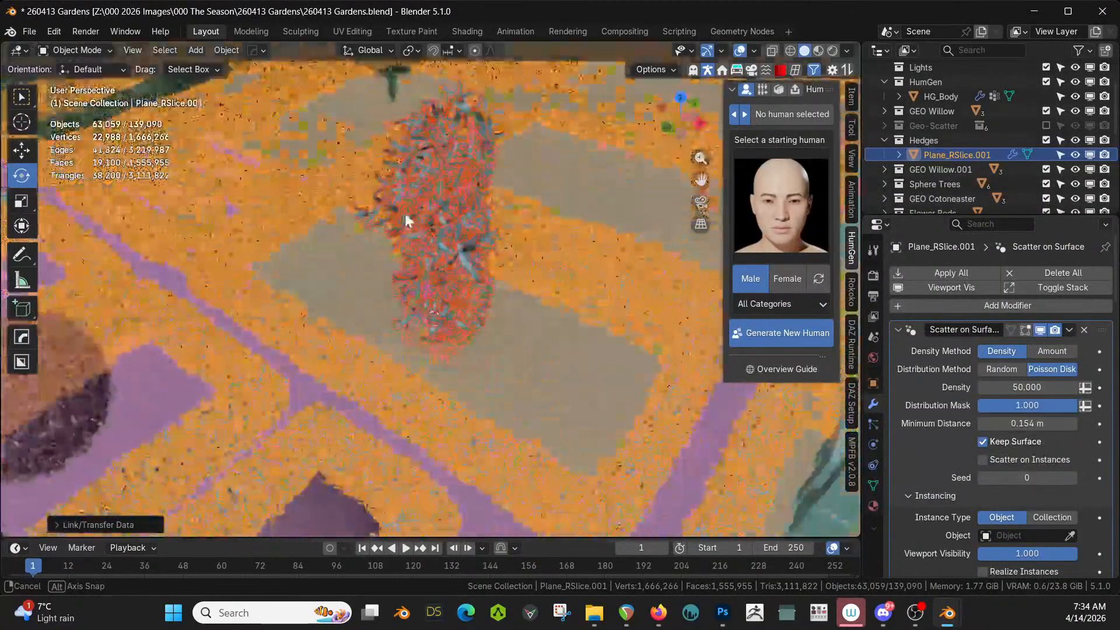
Apply the rotation and scale of the foliage-covered human body, HG_Body.001, and deselect it
left_click(451, 192)
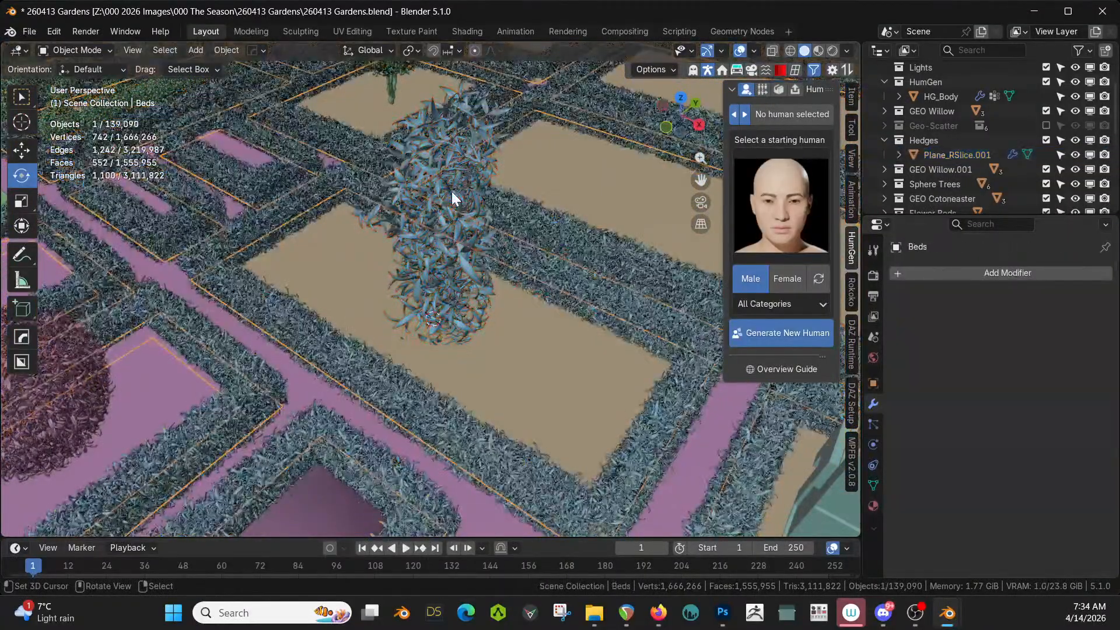
left_click(422, 145)
key("ctrl+a")
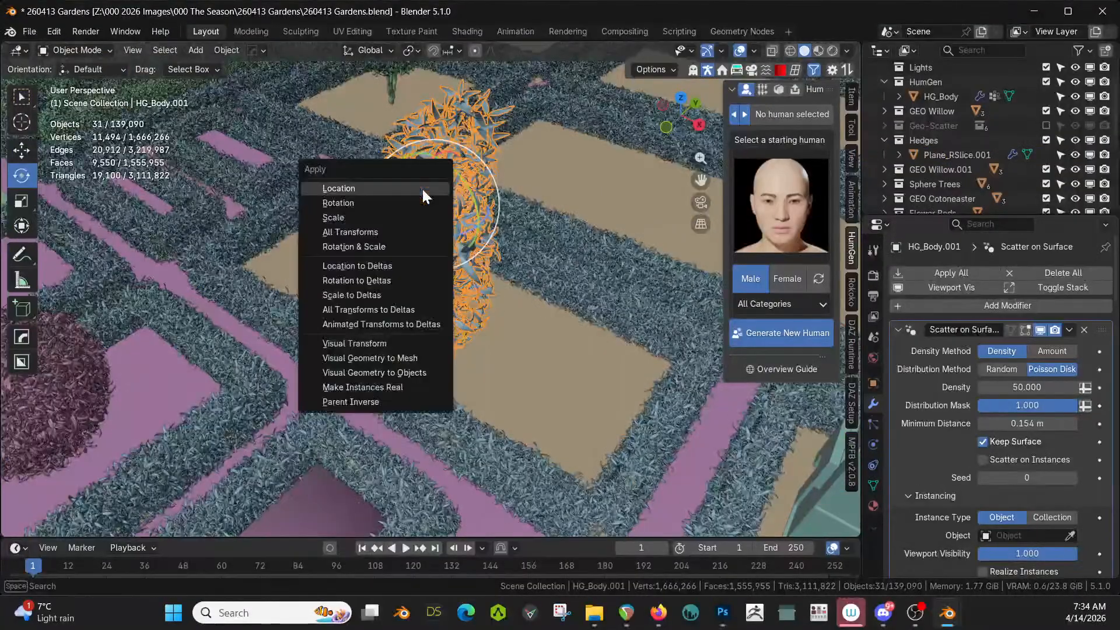
left_click(382, 248)
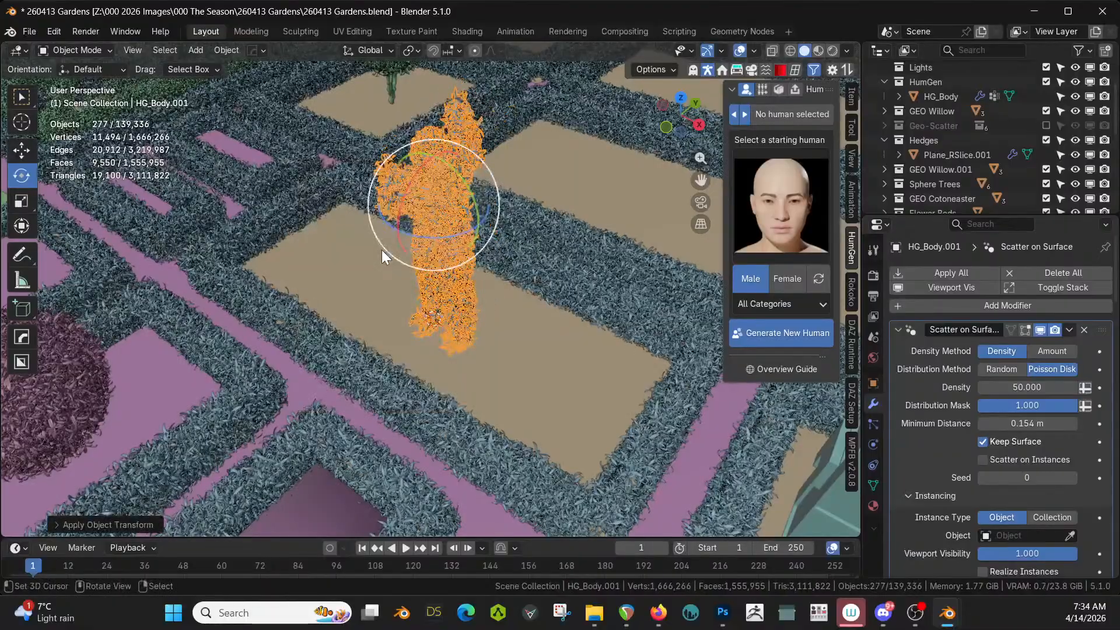
middle_click_drag(502, 205, 506, 327)
left_click(520, 188)
scroll(523, 178, "up", 2)
left_click(586, 80)
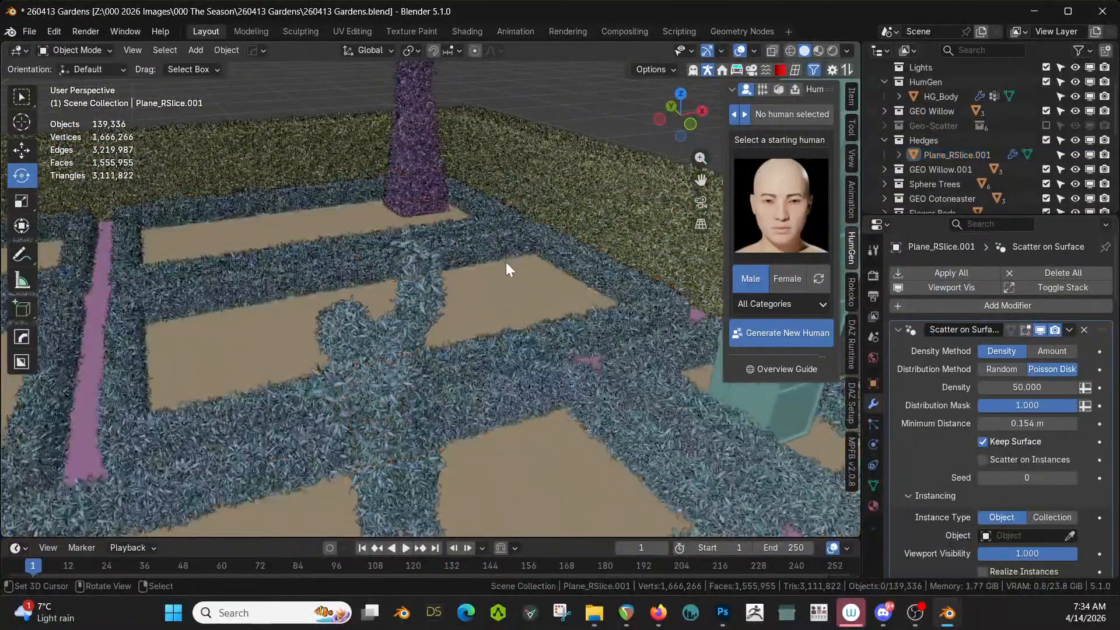
Copy the modifiers of the round topiary tree, Sphere.003, onto the human body
middle_click_drag(505, 261, 597, 199)
middle_click_drag(634, 209, 404, 288)
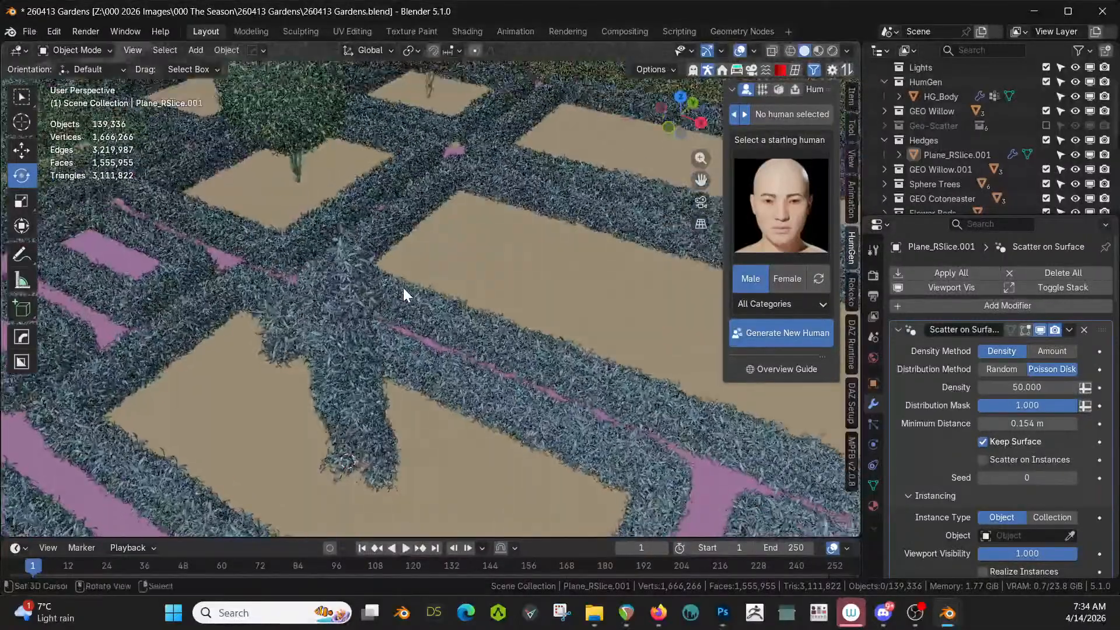
left_click(324, 352)
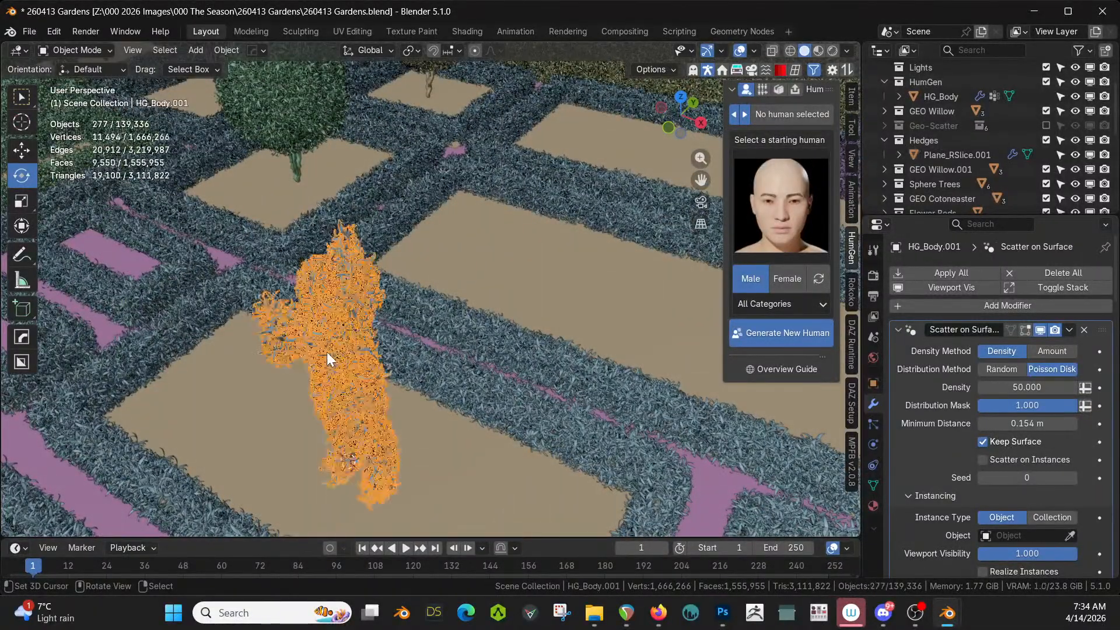
left_click(308, 123, "shift")
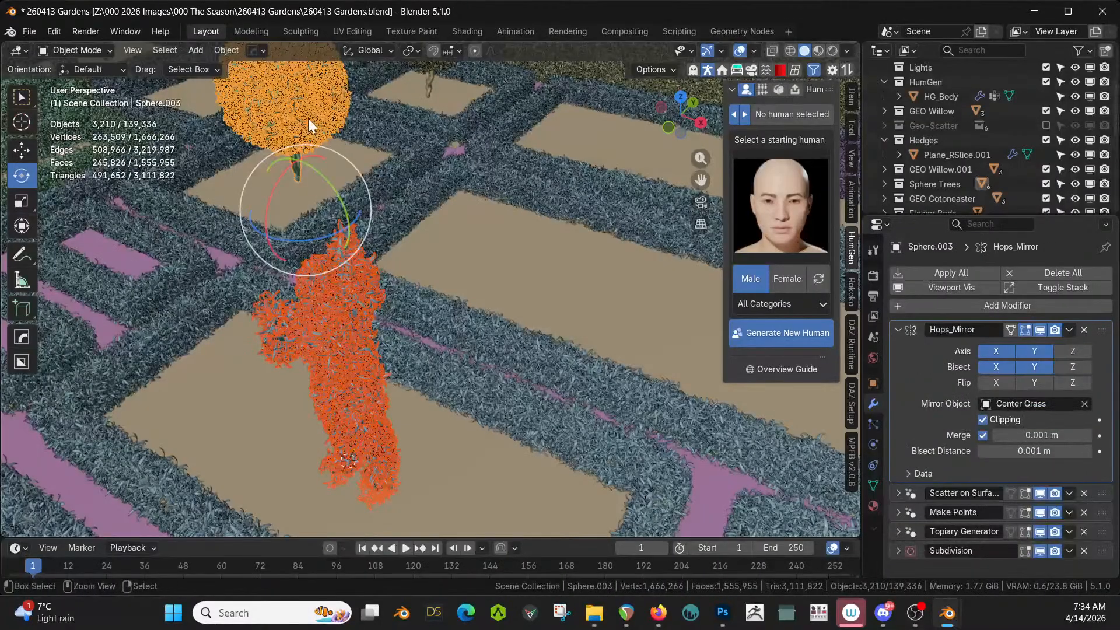
key("ctrl+l")
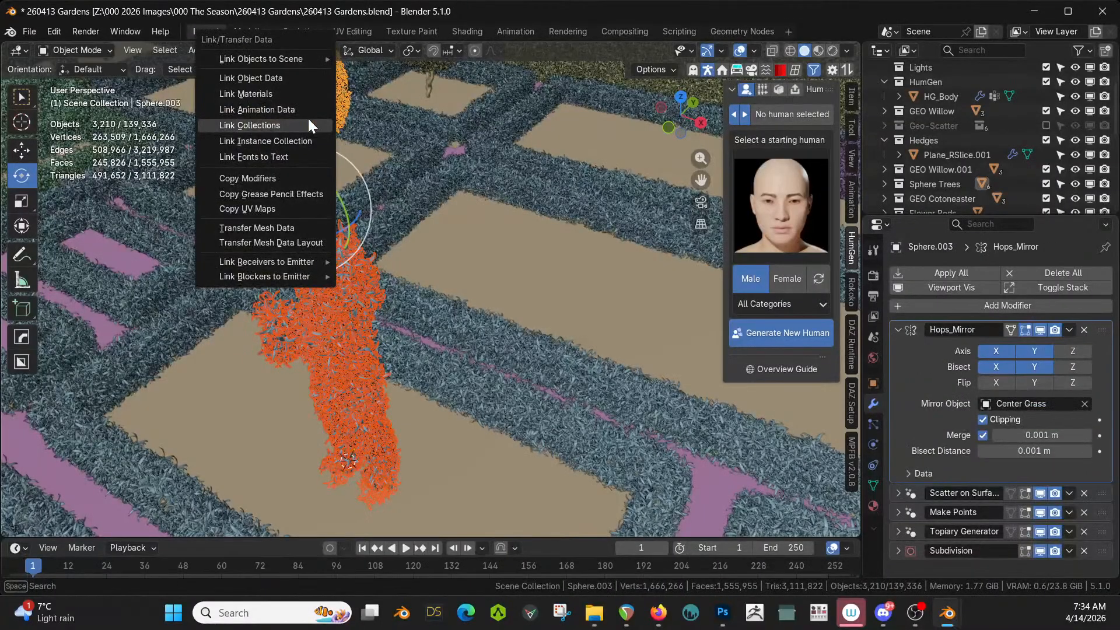
left_click(266, 176)
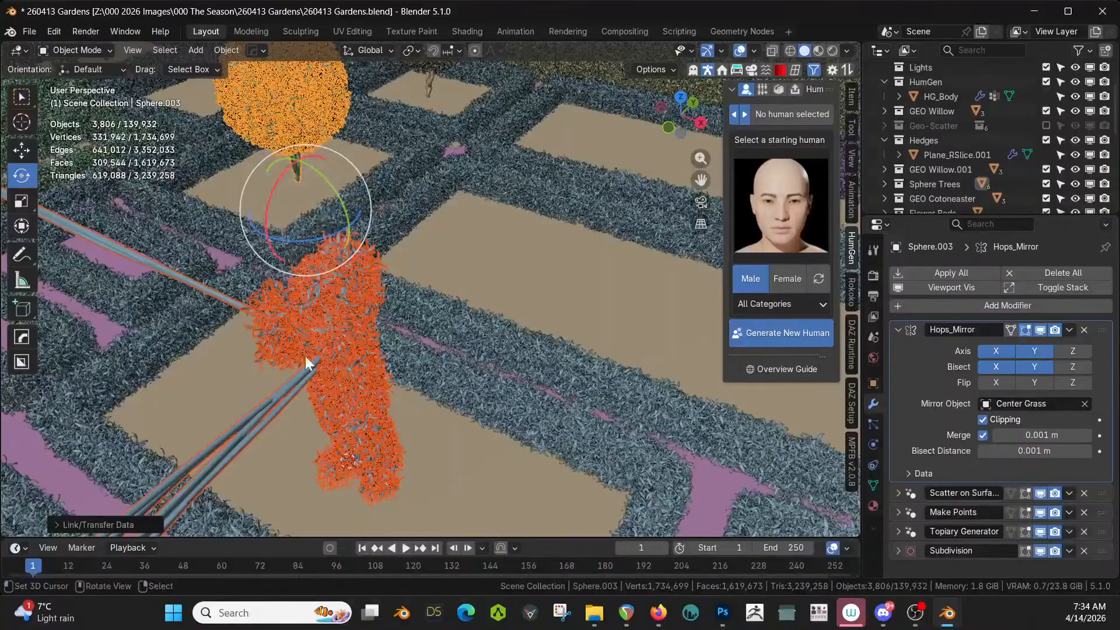
Remove the Hops_Mirror modifier from the human body, HG_Body.001, and deselect the figure
middle_click_drag(311, 229, 196, 355)
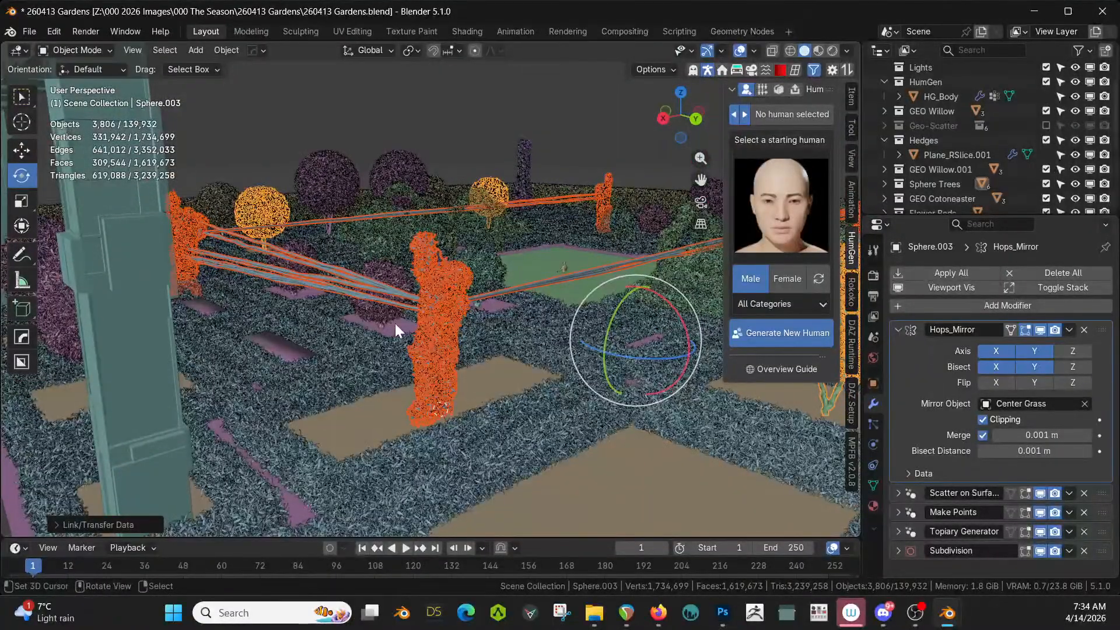
left_click(439, 283)
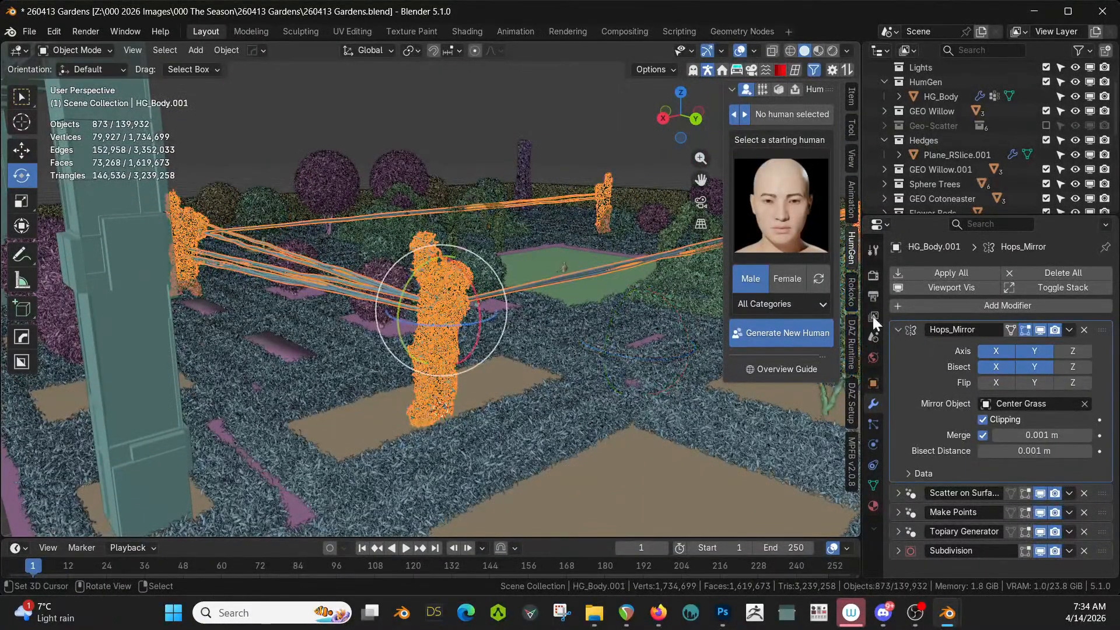
left_click(1086, 328)
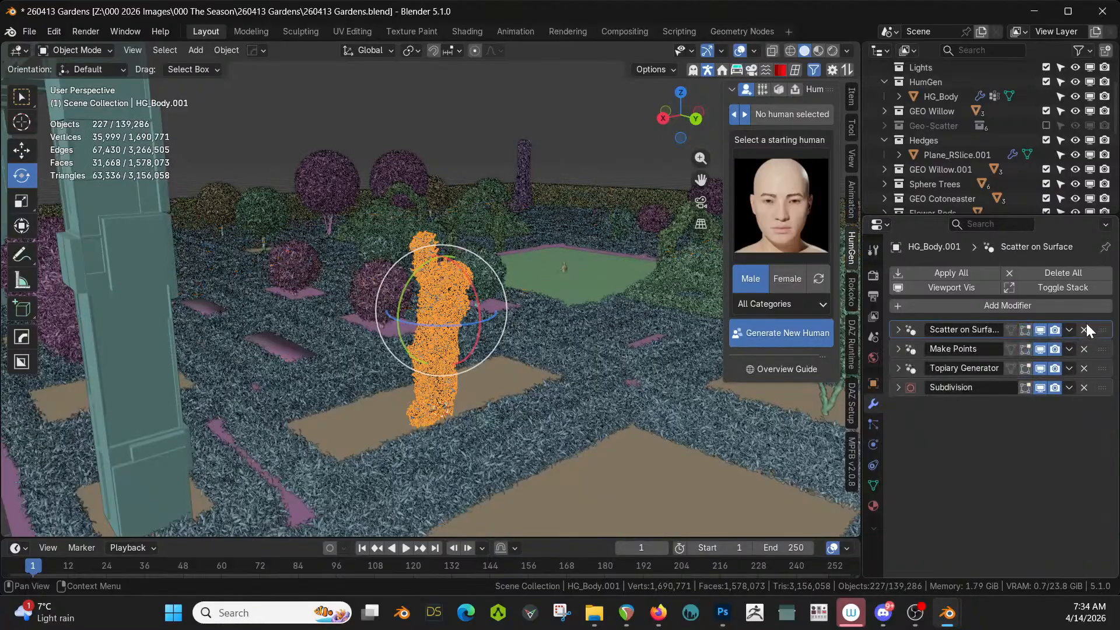
middle_click_drag(285, 362, 547, 360)
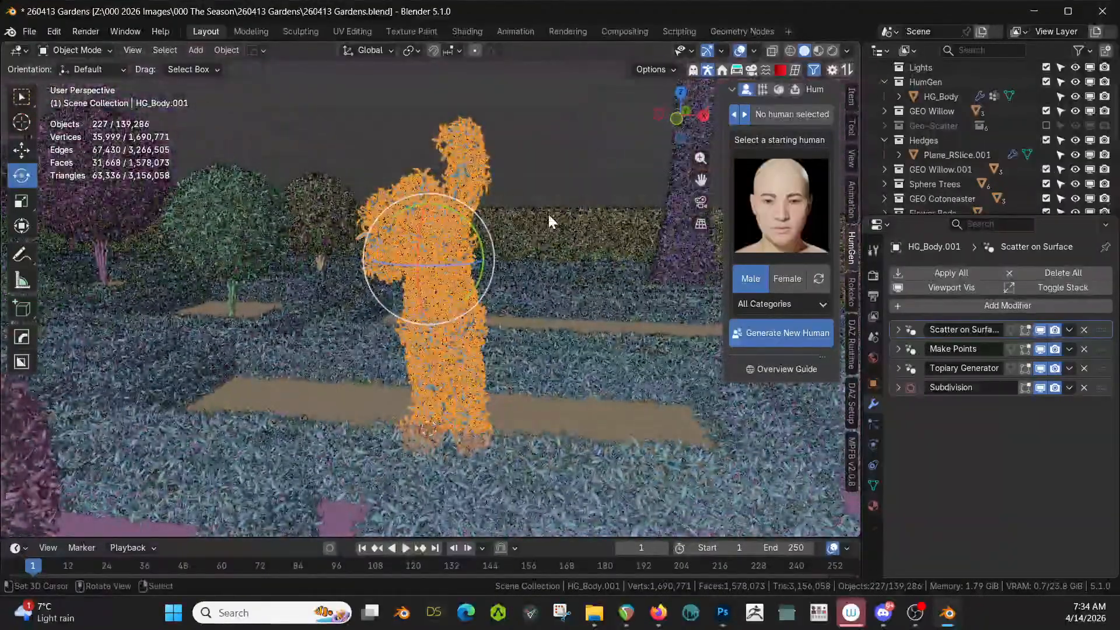
left_click(560, 150)
middle_click_drag(560, 150, 273, 182)
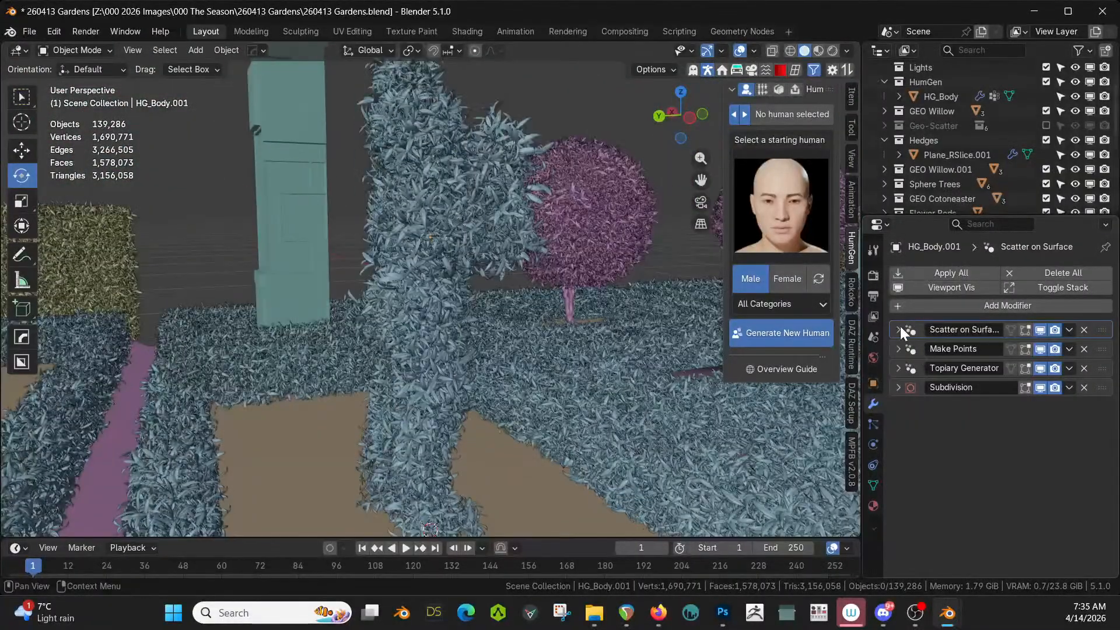
Expand the body's Topiary Generator settings, widen the properties editor, and set Count of Unique Blocks to 4
left_click(1044, 367)
left_click(1044, 368)
left_click(897, 368)
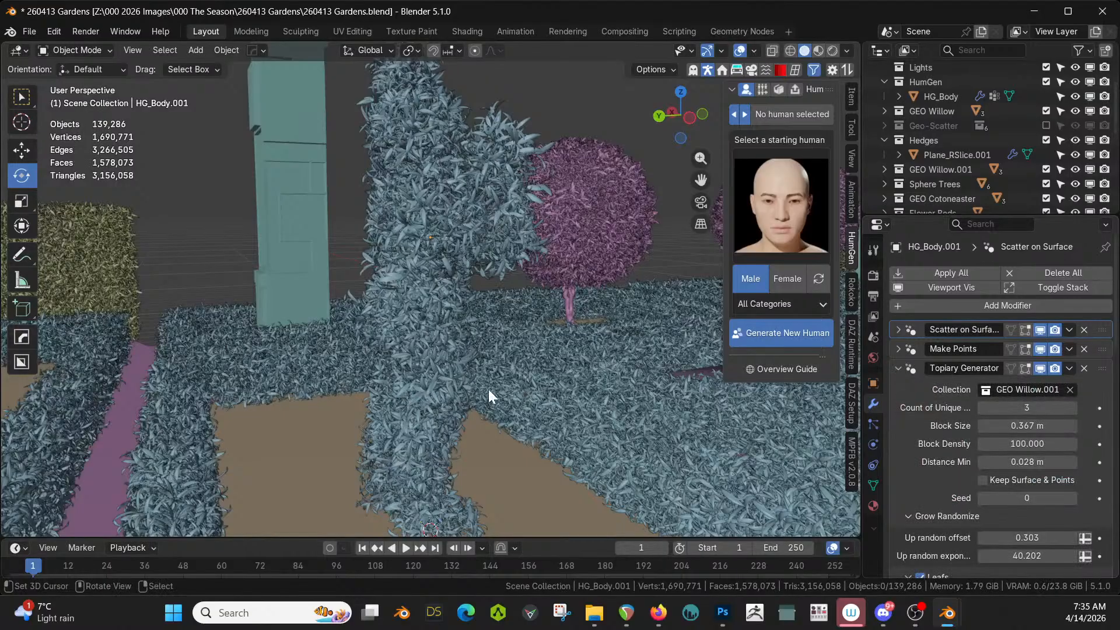
middle_click_drag(488, 389, 327, 374)
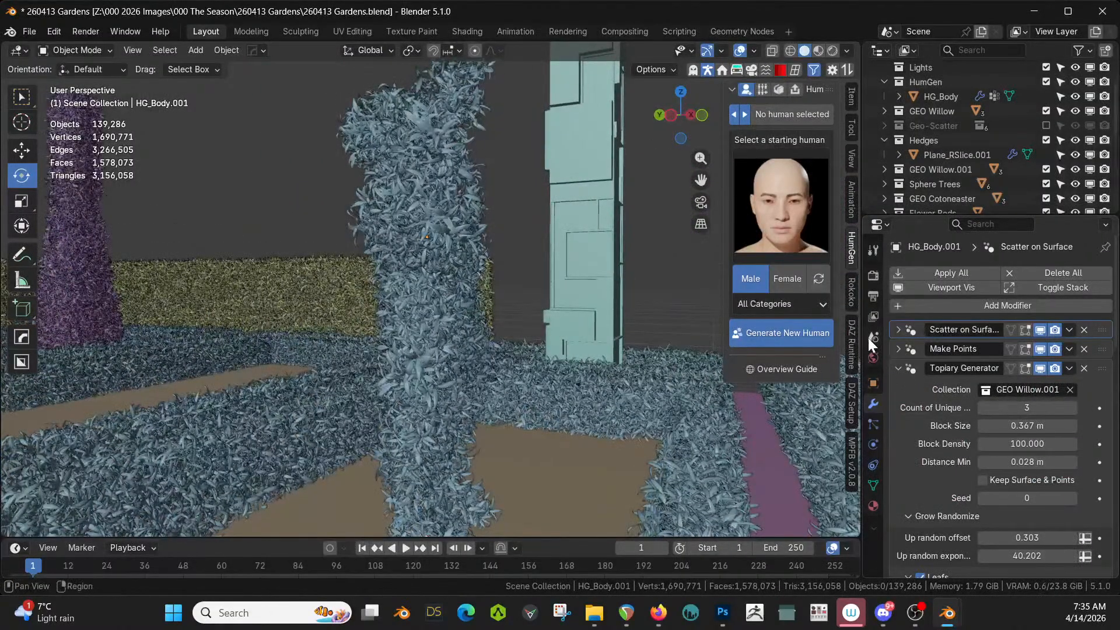
left_click_drag(864, 338, 717, 340)
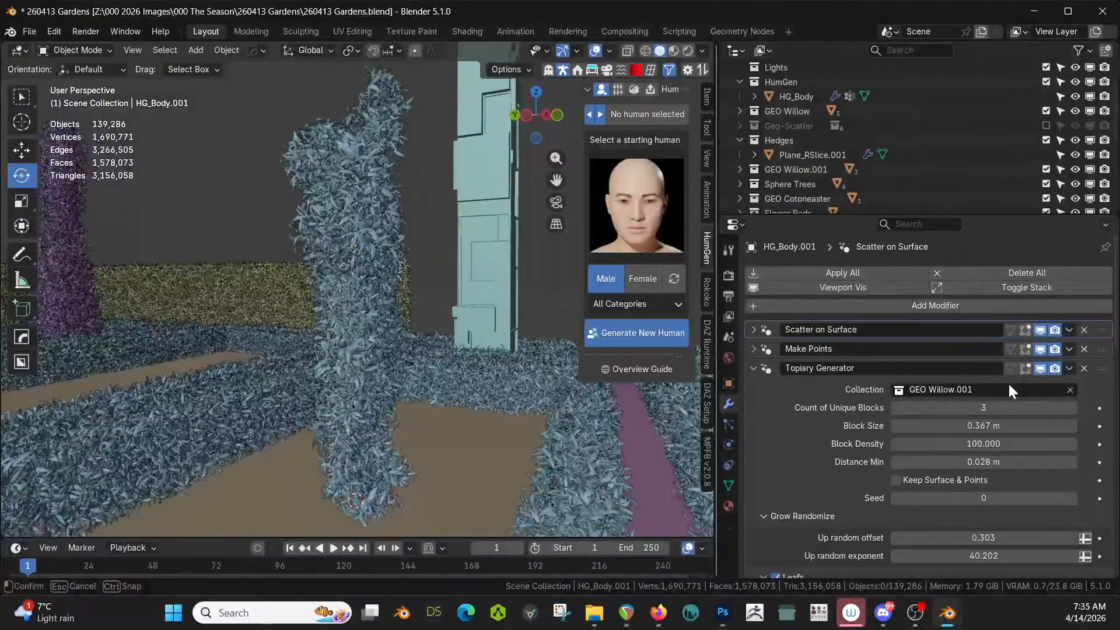
left_click(1072, 408)
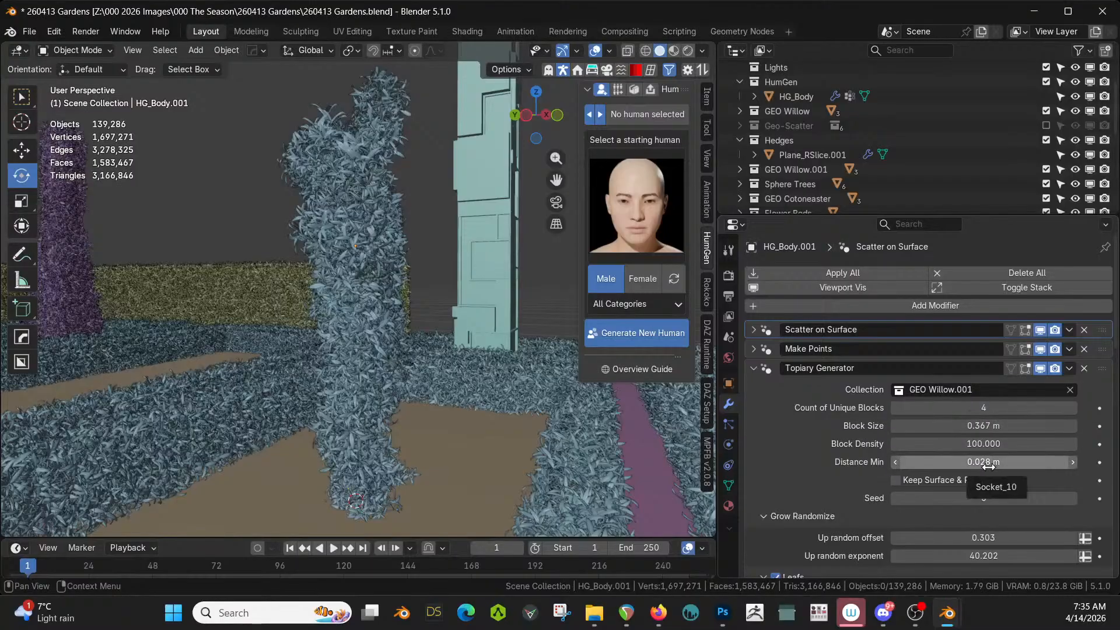
Set the Topiary Generator's Seed to 2, leaving Keep Surface & Points off
left_click(897, 482)
left_click(896, 480)
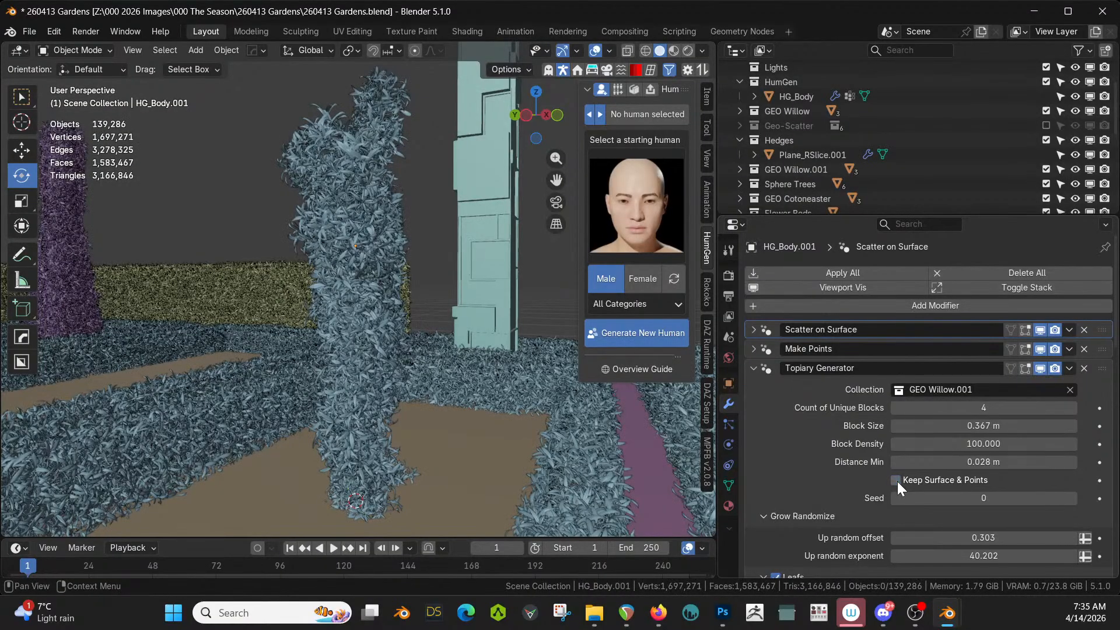
left_click(1073, 496)
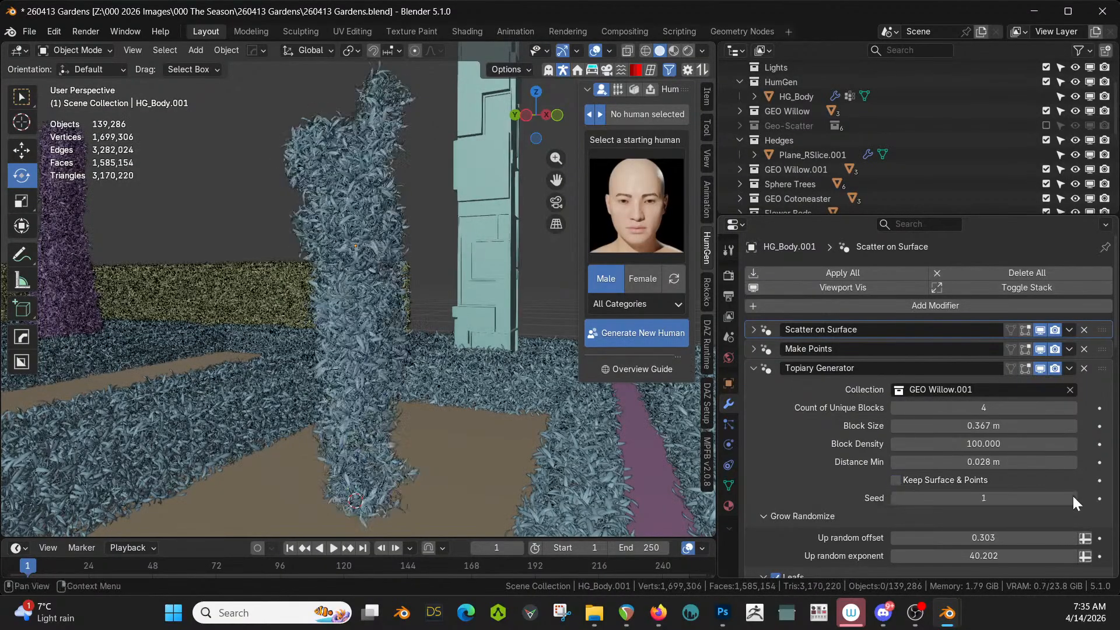
left_click(1073, 496)
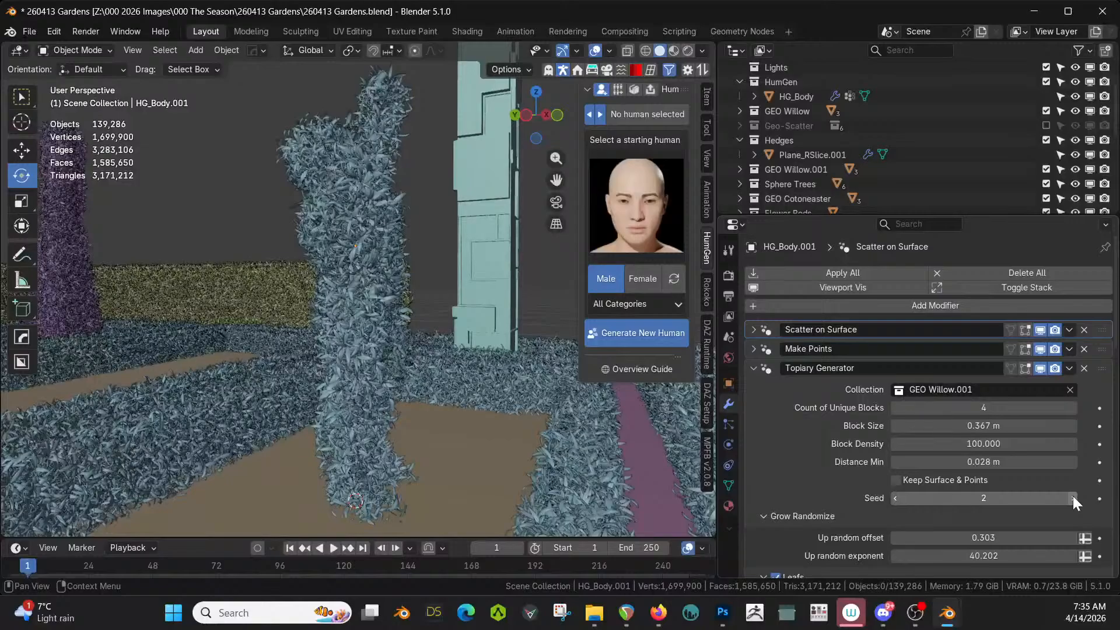
Turn off Leafs in the Topiary Generator and inspect the figure's bare branches
scroll(875, 397, "down", 5)
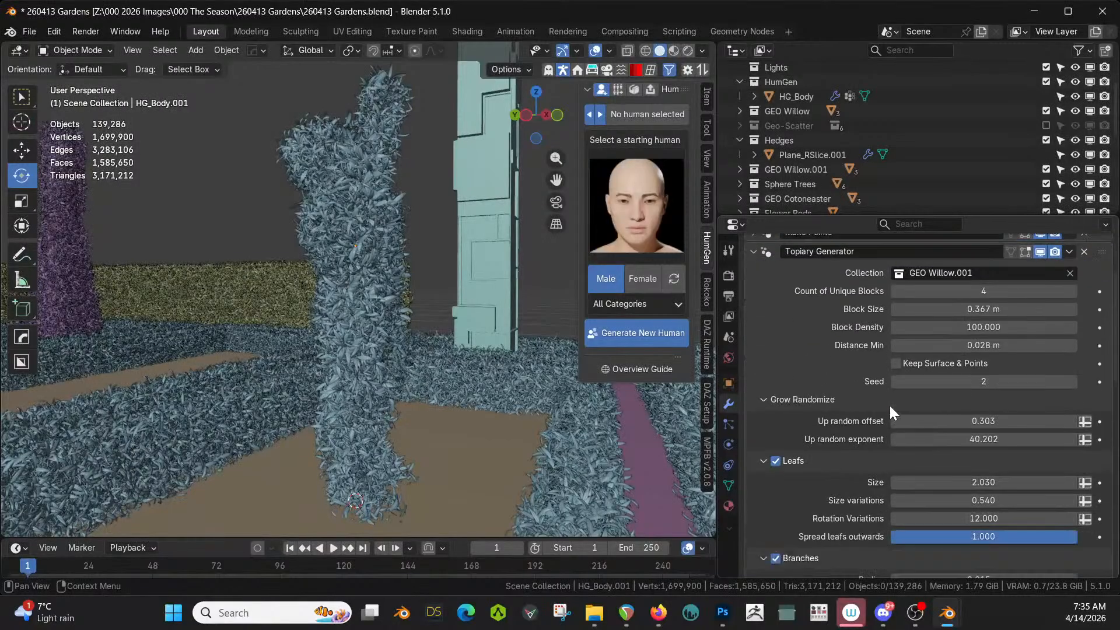
scroll(858, 426, "down", 1)
left_click(775, 432)
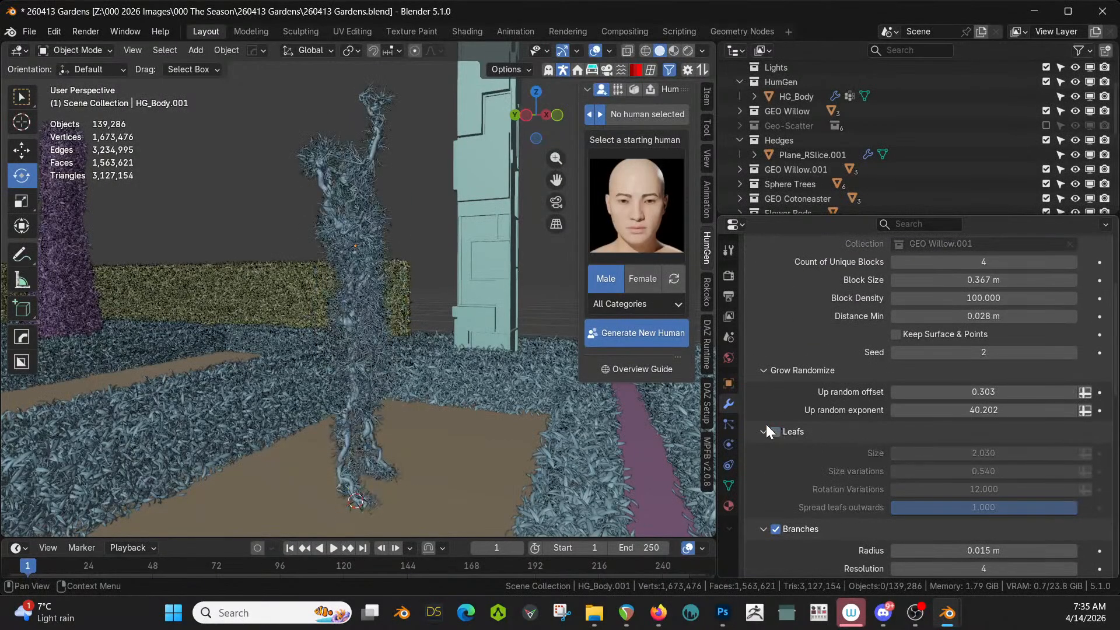
middle_click_drag(384, 338, 286, 337)
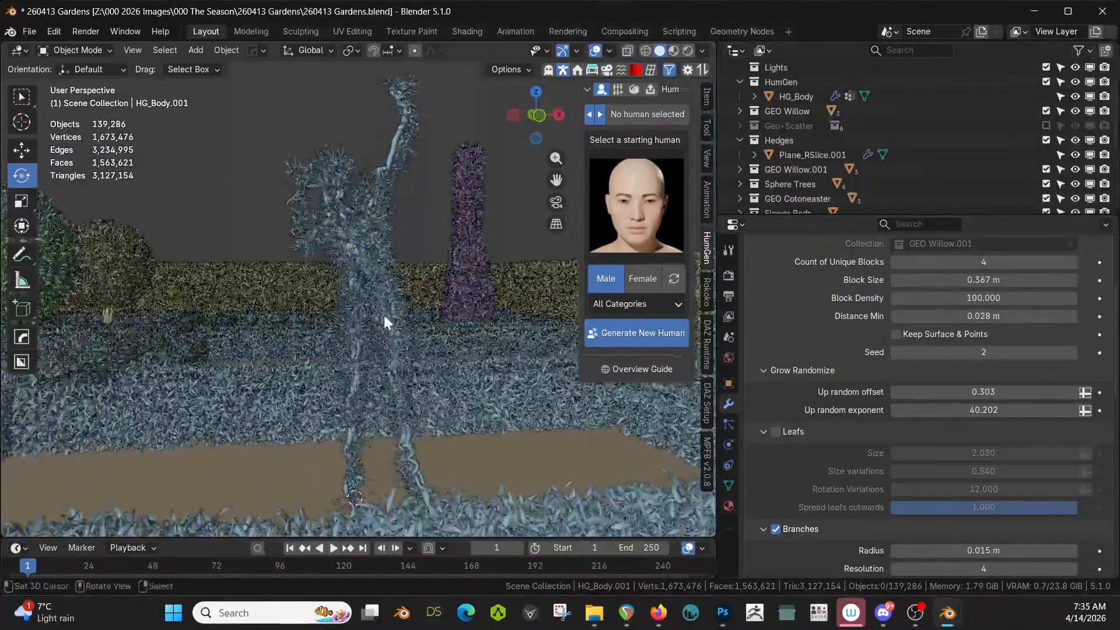
scroll(390, 314, "up", 2)
mouse_move(401, 323)
middle_mouse_down()
mouse_move(404, 373)
mouse_move(355, 395)
mouse_move(365, 362)
middle_mouse_up()
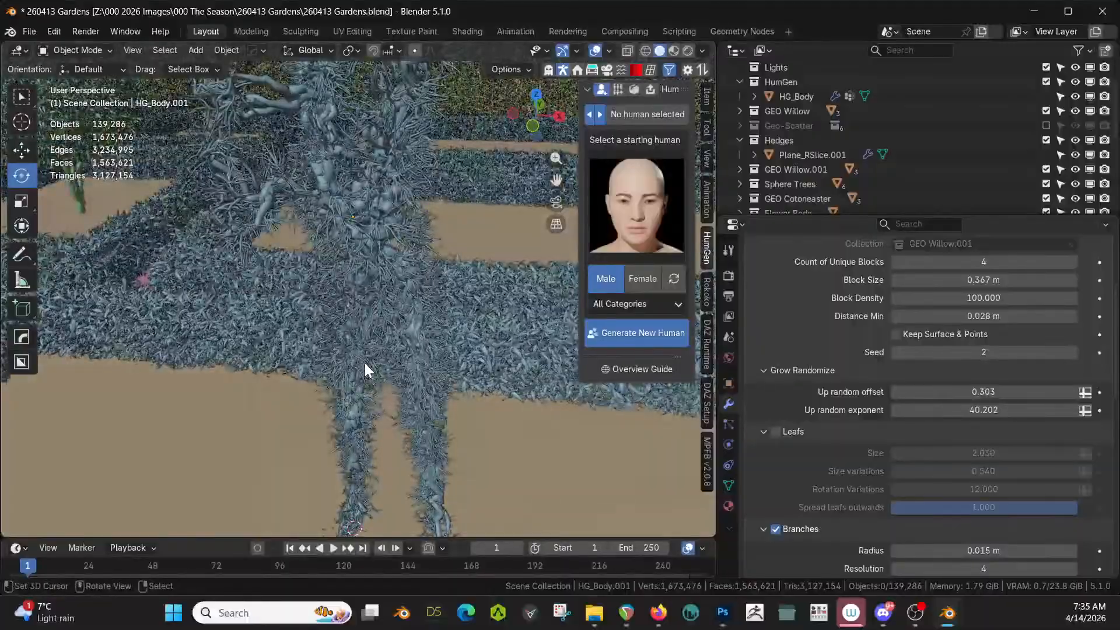
Switch the viewport to rendered shading and frame the whole figure against the garden
key("z")
key("8")
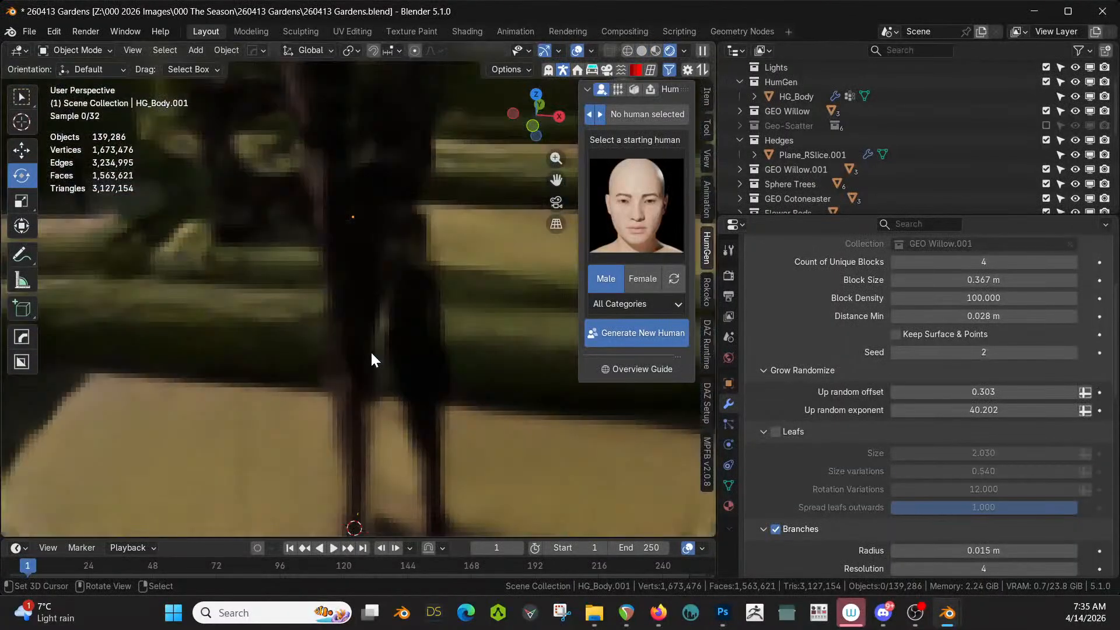
scroll(378, 336, "down", 3)
middle_click_drag(378, 337, 357, 290)
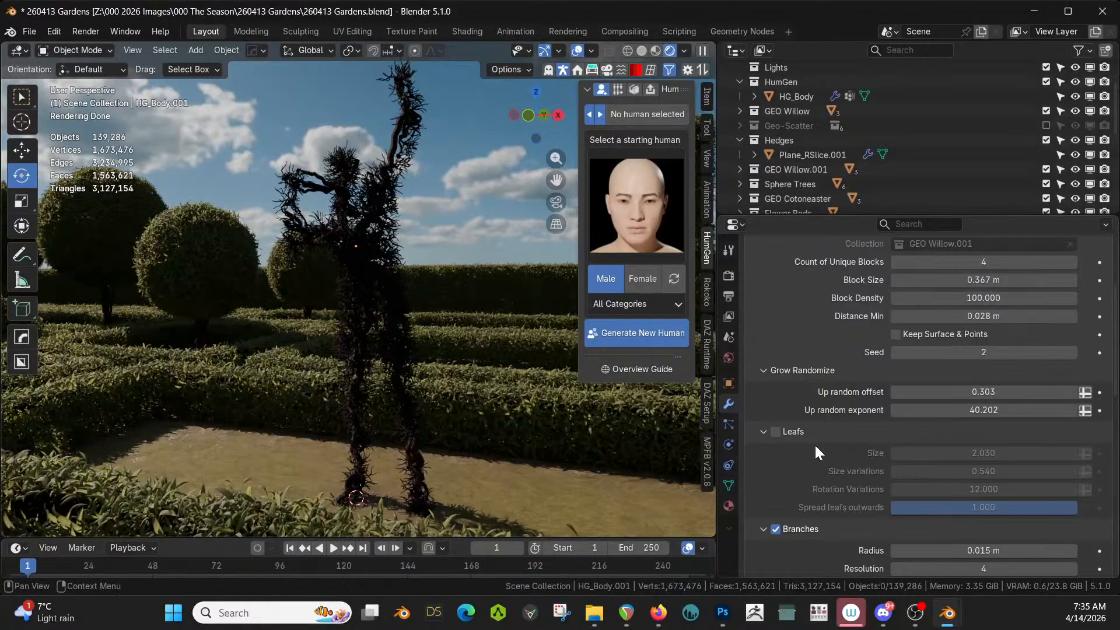
Turn Leafs back on in the Topiary Generator and set the leaf Size to 1
left_click(776, 432)
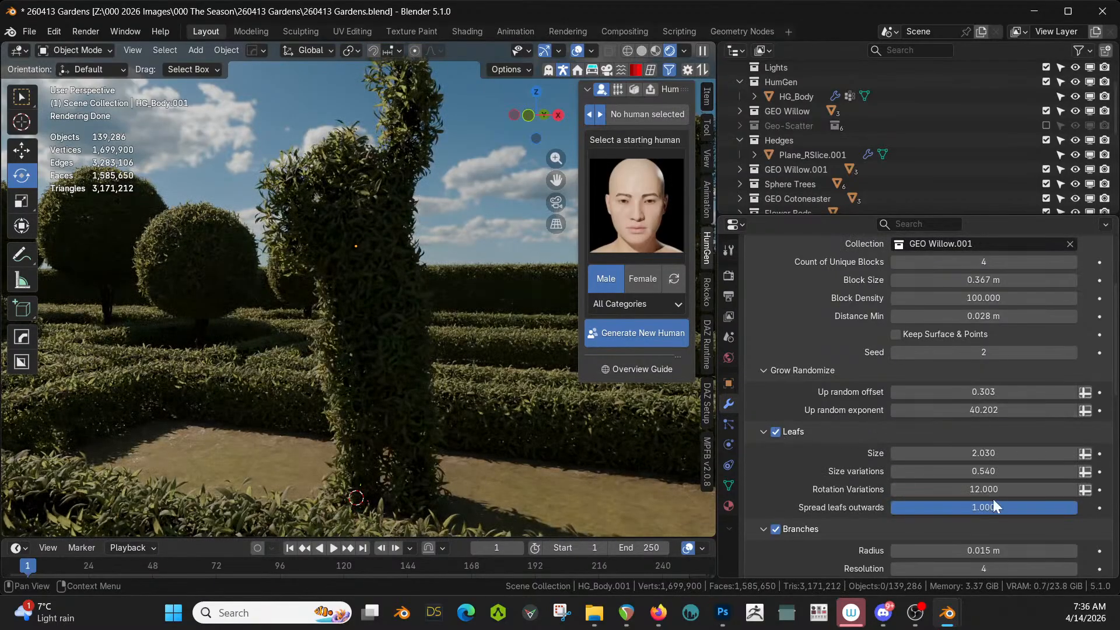
left_click(983, 454)
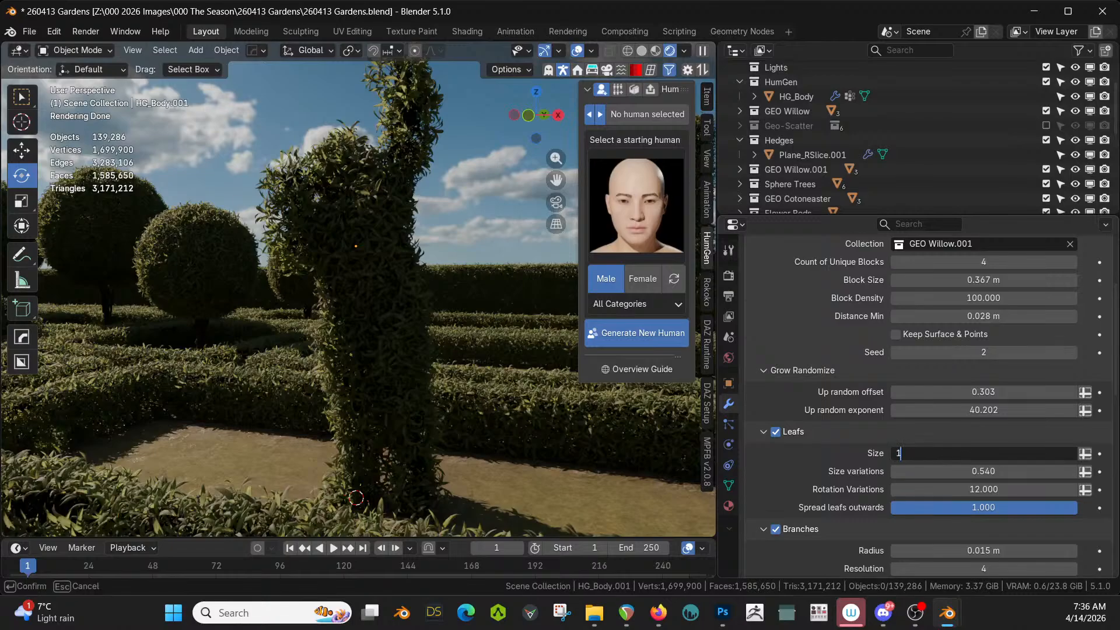
type("1")
key("Return")
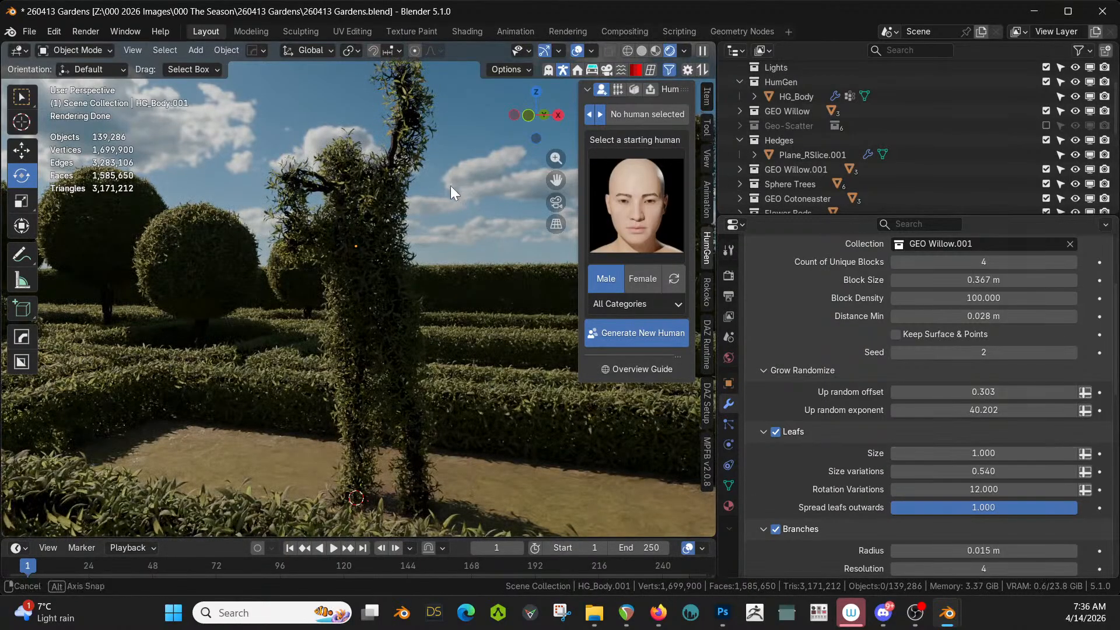
middle_click_drag(451, 186, 303, 227)
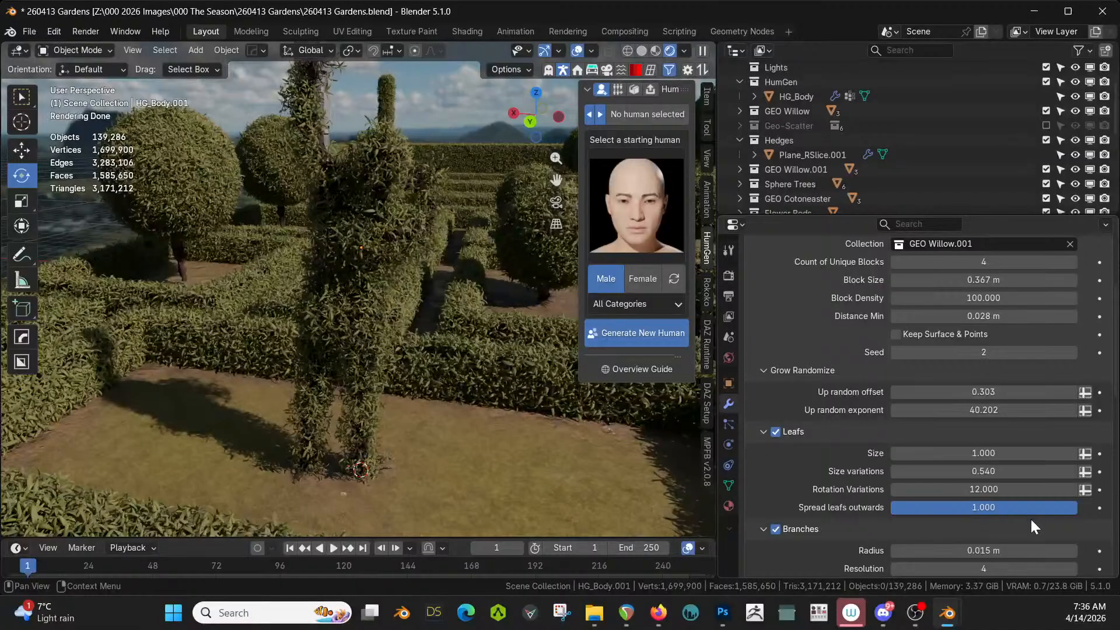
Disable the Trunk option in the figure's Topiary Generator
scroll(990, 507, "down", 3)
scroll(984, 495, "down", 5)
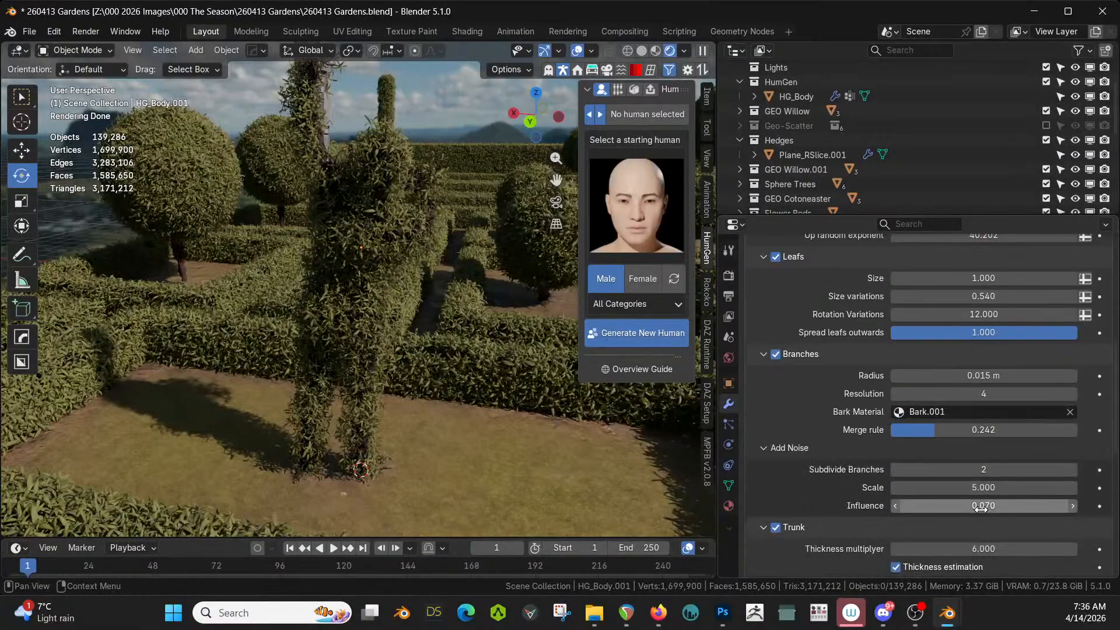
scroll(882, 531, "down", 5)
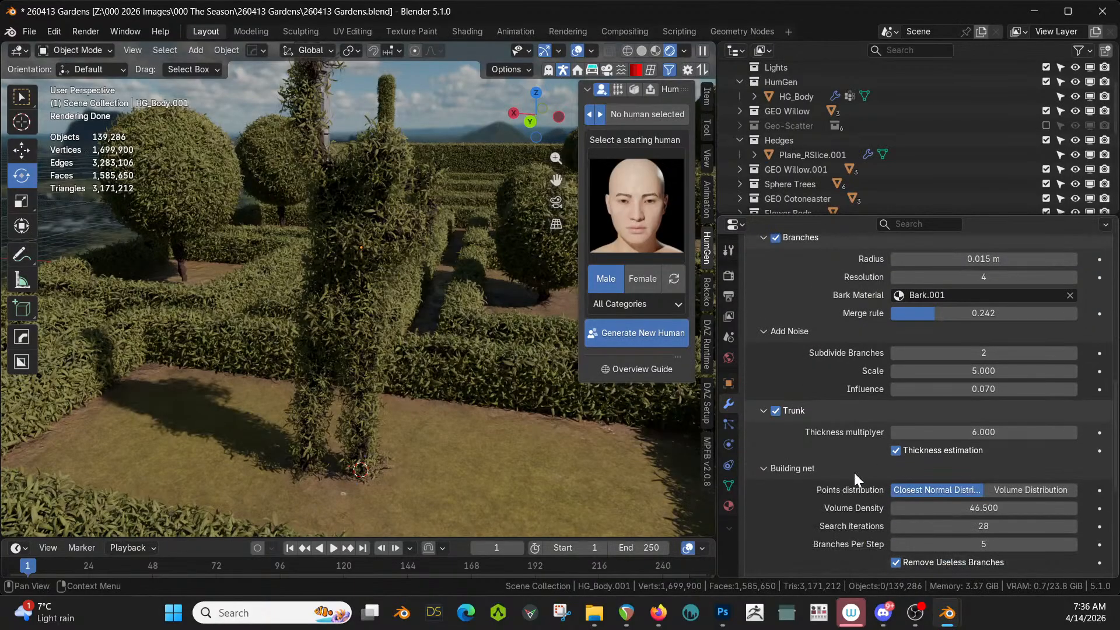
left_click(776, 411)
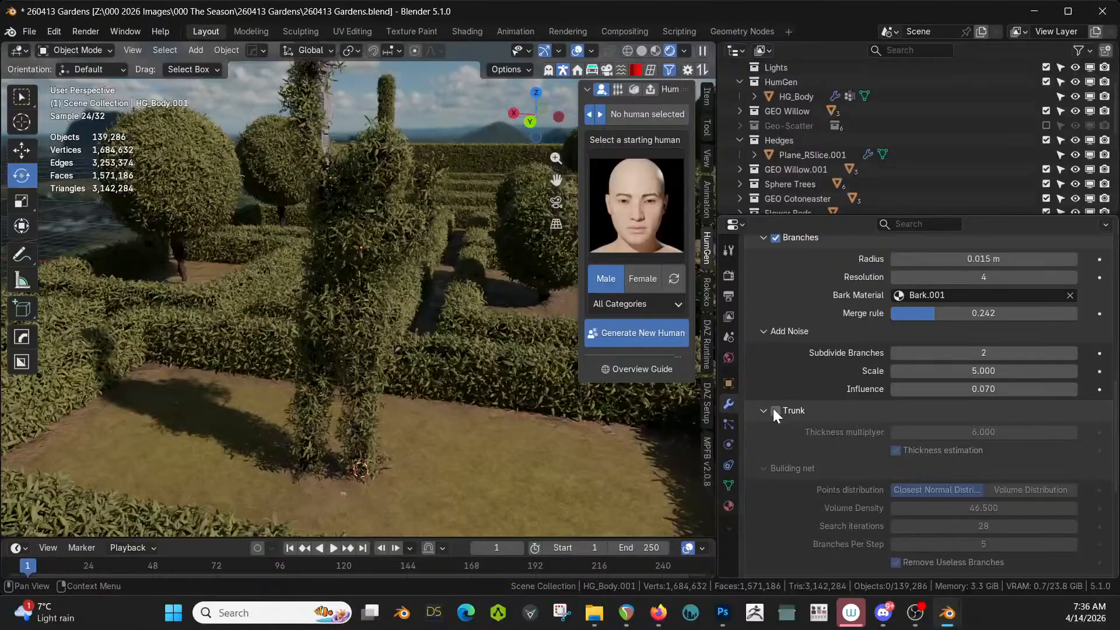
middle_click_drag(377, 330, 681, 300)
Disable the Animation option in the Topiary Generator and check the foliage up close
scroll(845, 412, "down", 3)
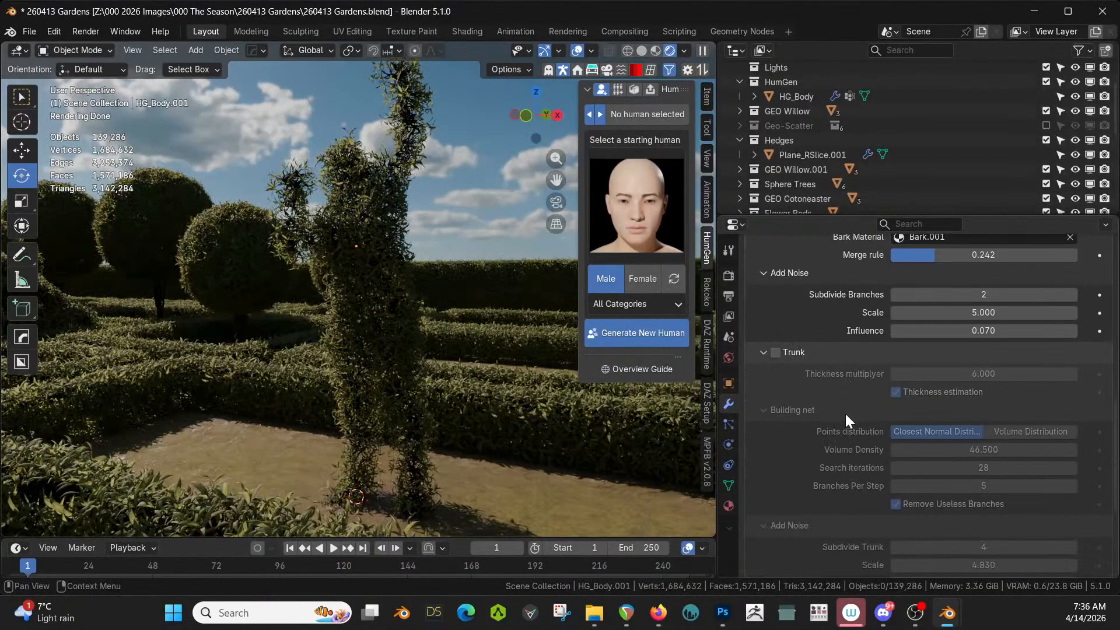
scroll(884, 447, "down", 3)
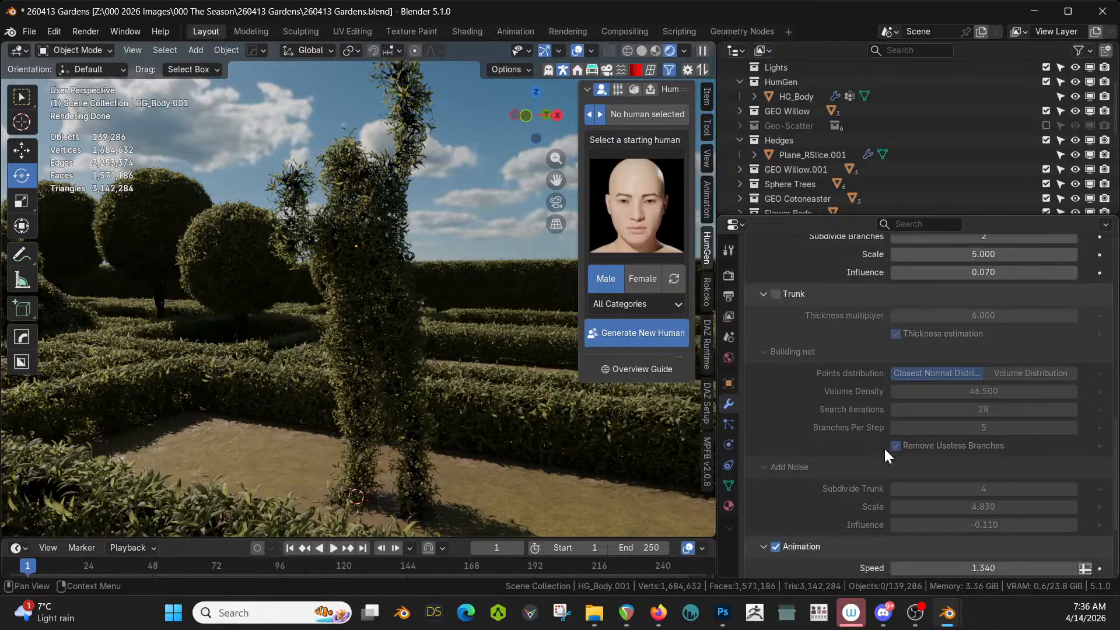
scroll(885, 455, "down", 4)
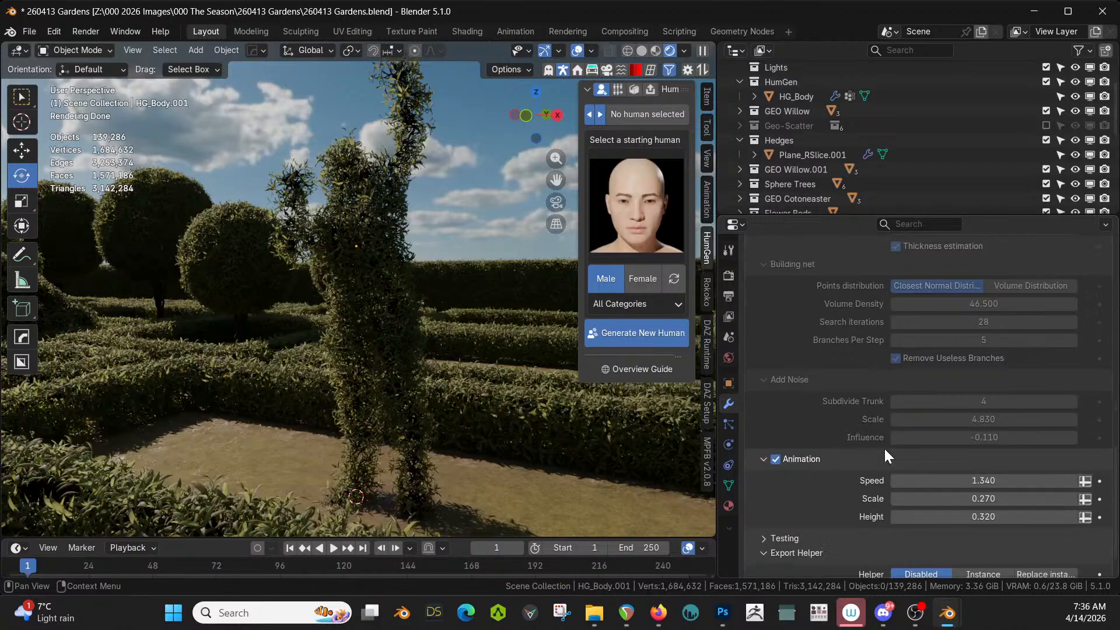
left_click(776, 459)
scroll(821, 494, "down", 2)
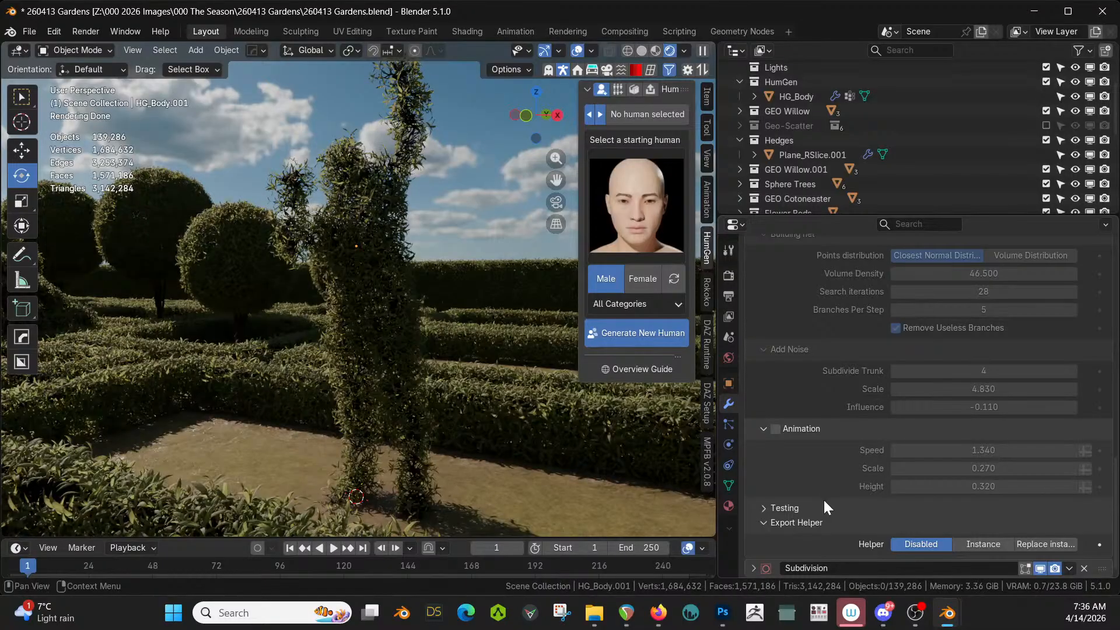
scroll(513, 349, "up", 6)
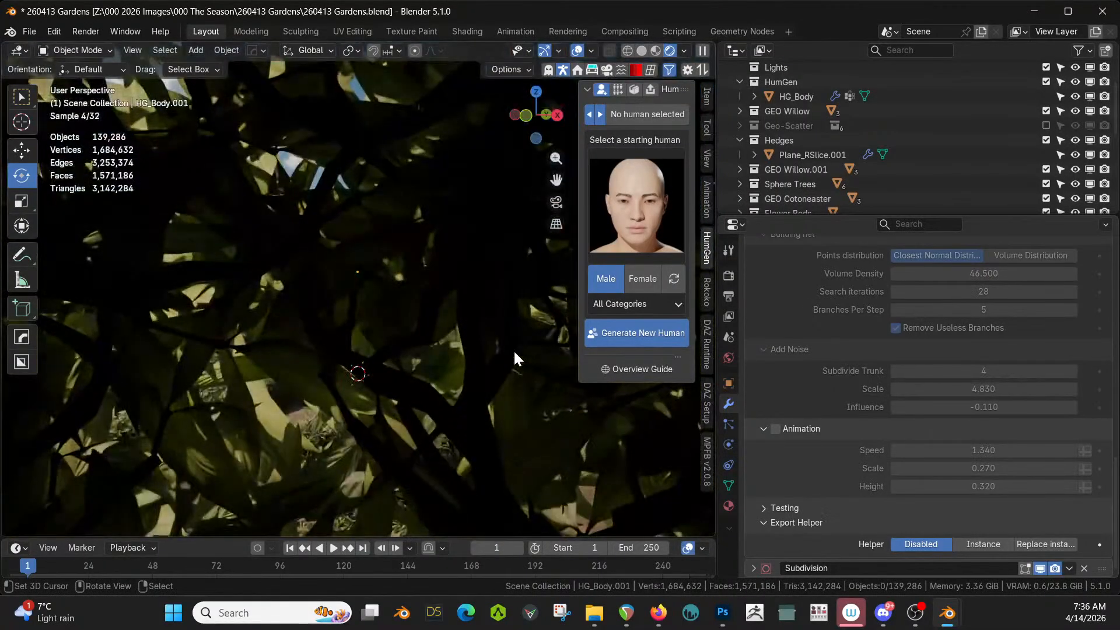
scroll(513, 349, "down", 5)
scroll(511, 348, "up", 3)
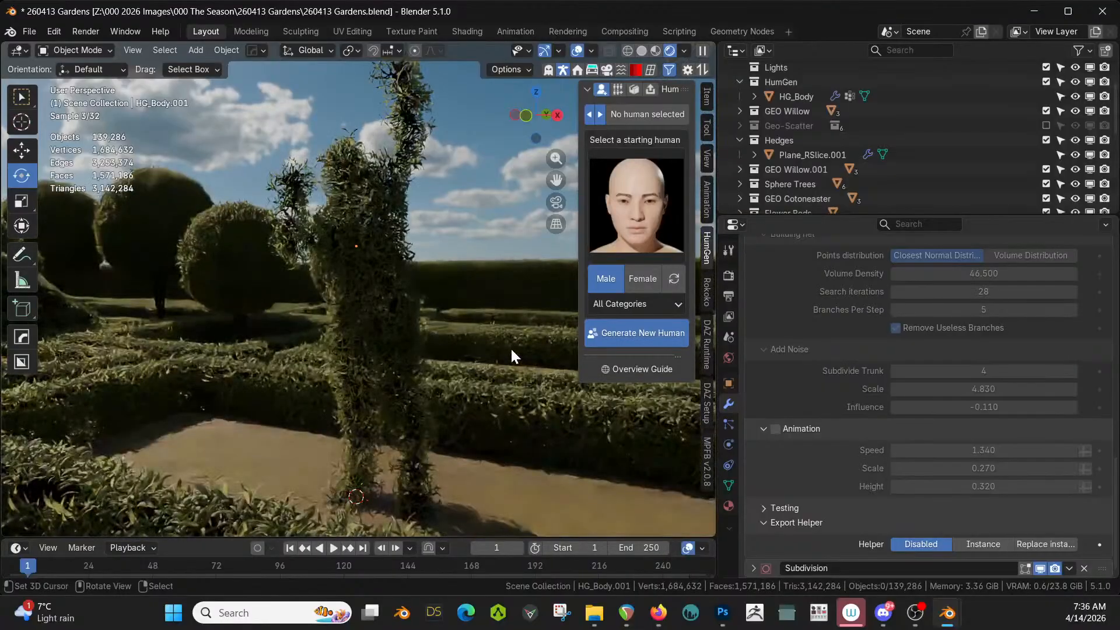
middle_click_drag(511, 352, 544, 345)
Set the Branches Radius in the Topiary Generator to 0.05 m
scroll(928, 347, "up", 8)
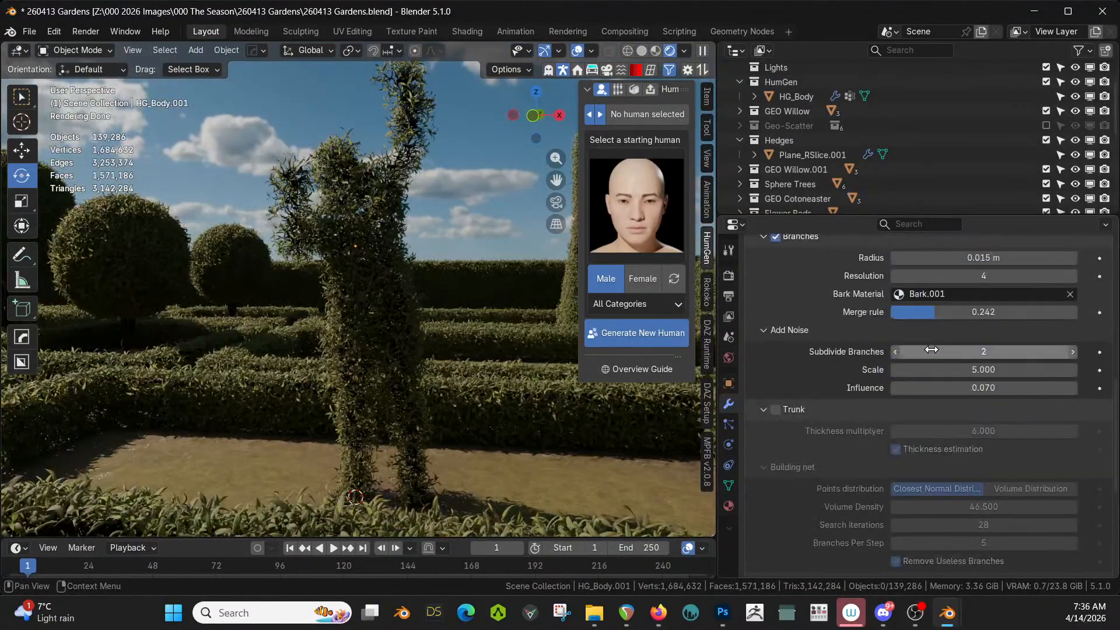
scroll(931, 349, "up", 4)
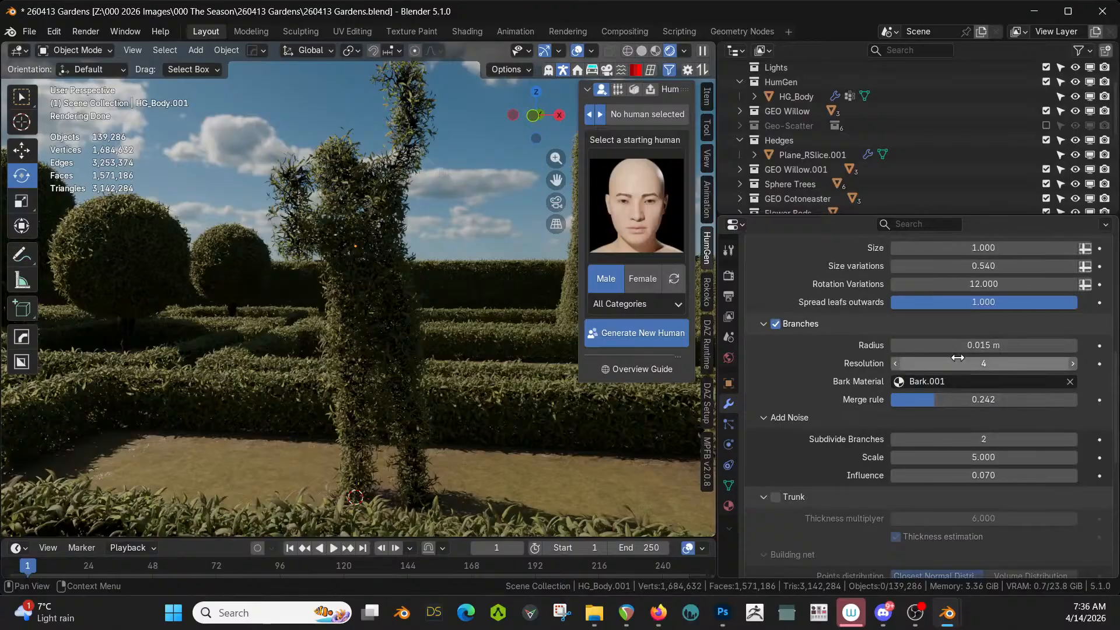
left_click(957, 345)
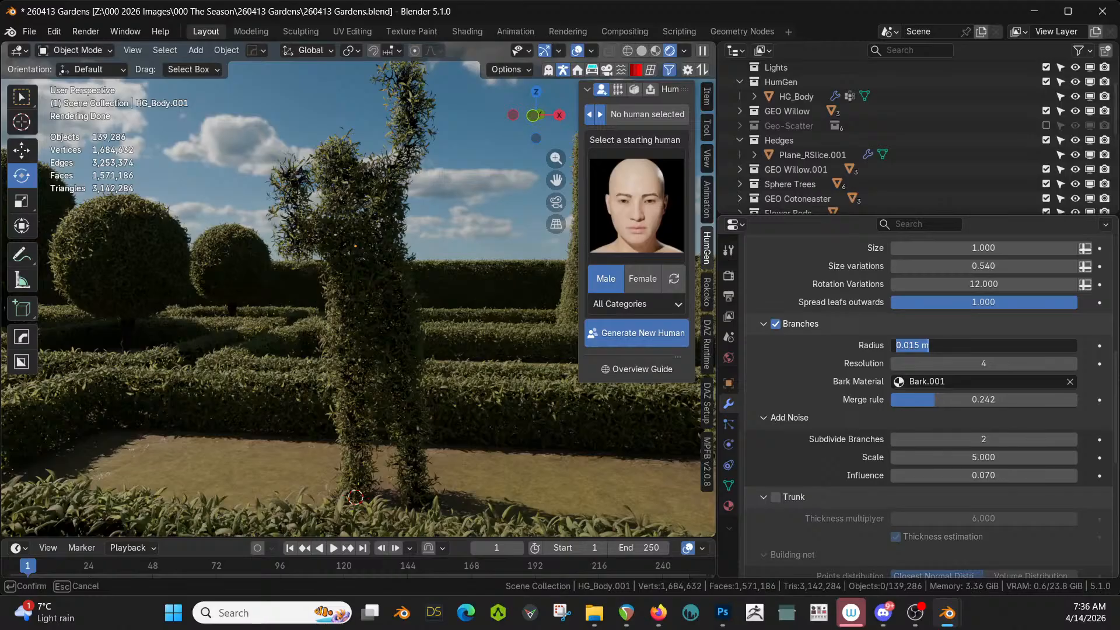
key("BackSpace")
type(".05")
key("Return")
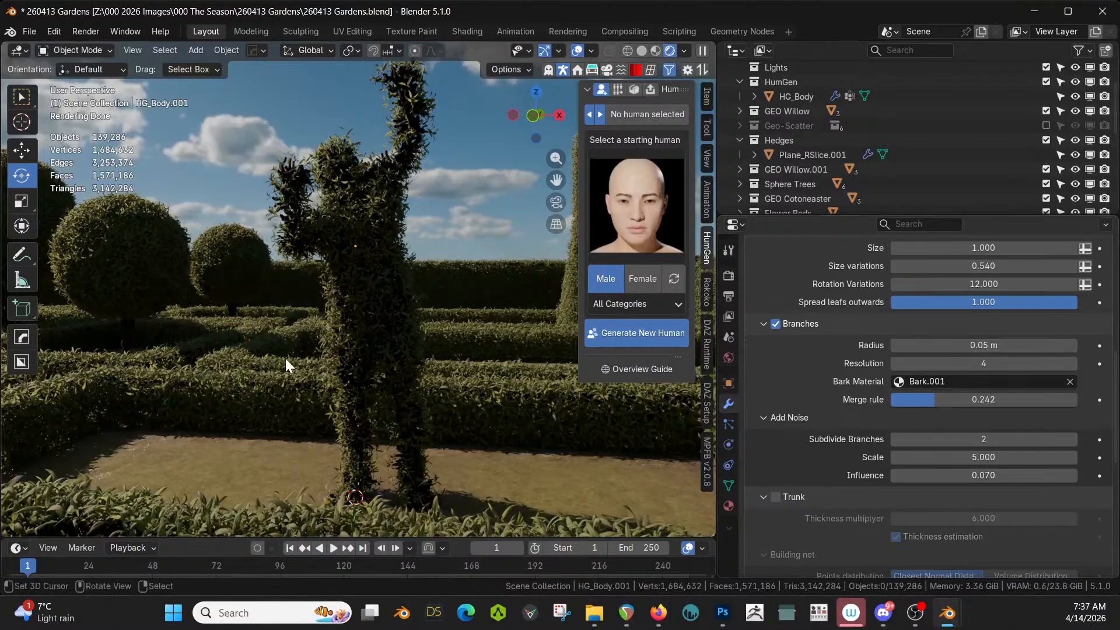
Set the Block Size in the figure's Topiary Generator to 0.25 m
middle_click_drag(286, 359, 586, 318)
scroll(1013, 460, "up", 3)
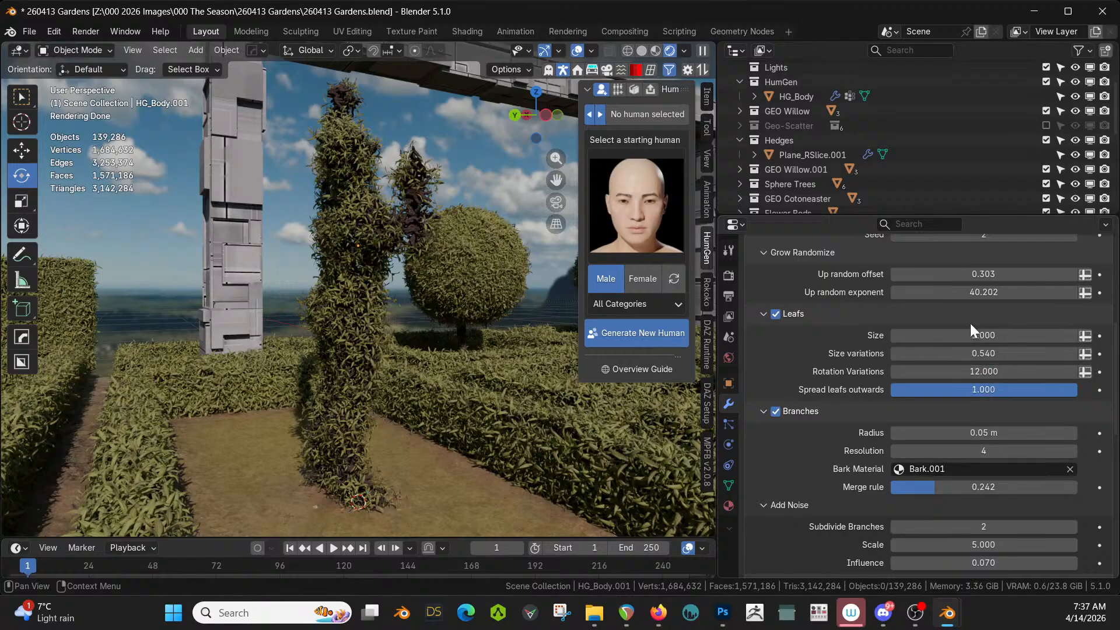
scroll(969, 329, "up", 6)
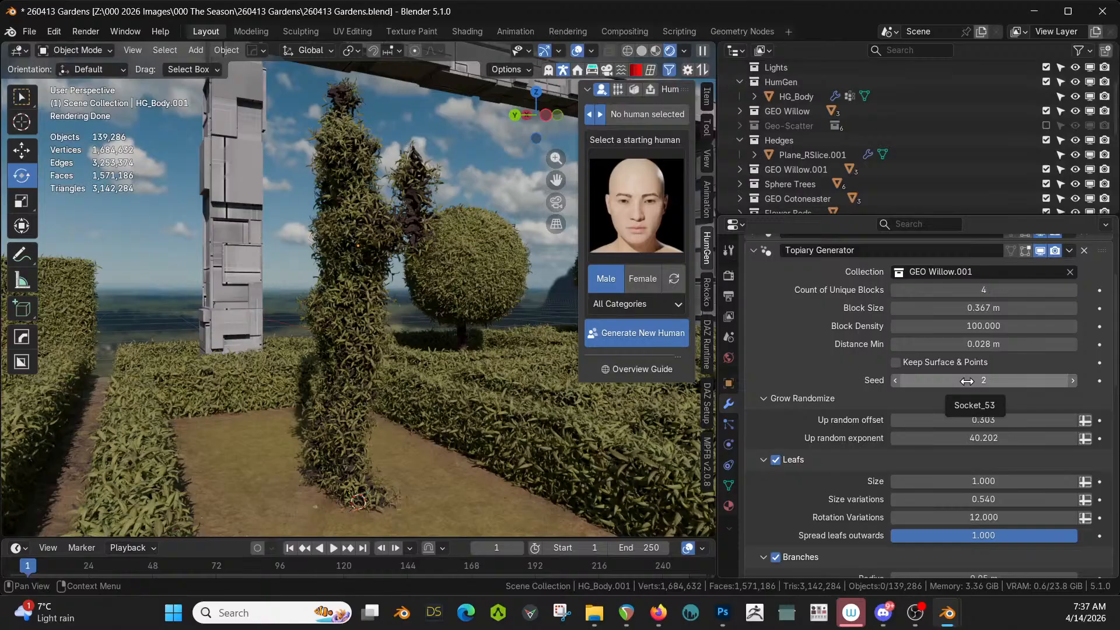
left_click(969, 308)
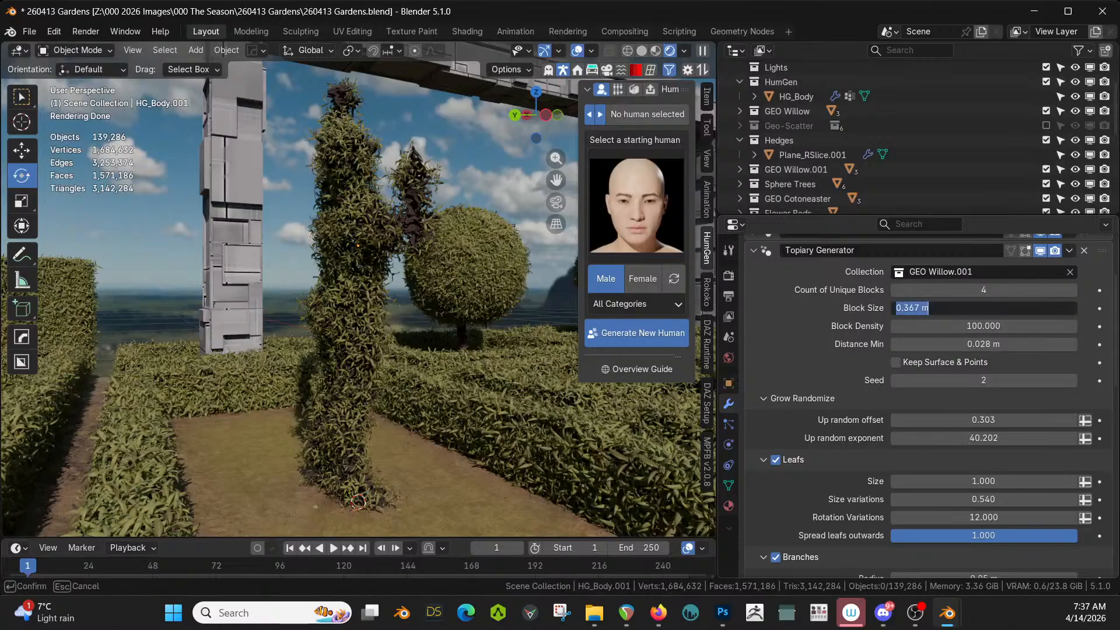
type(".25")
key("Return")
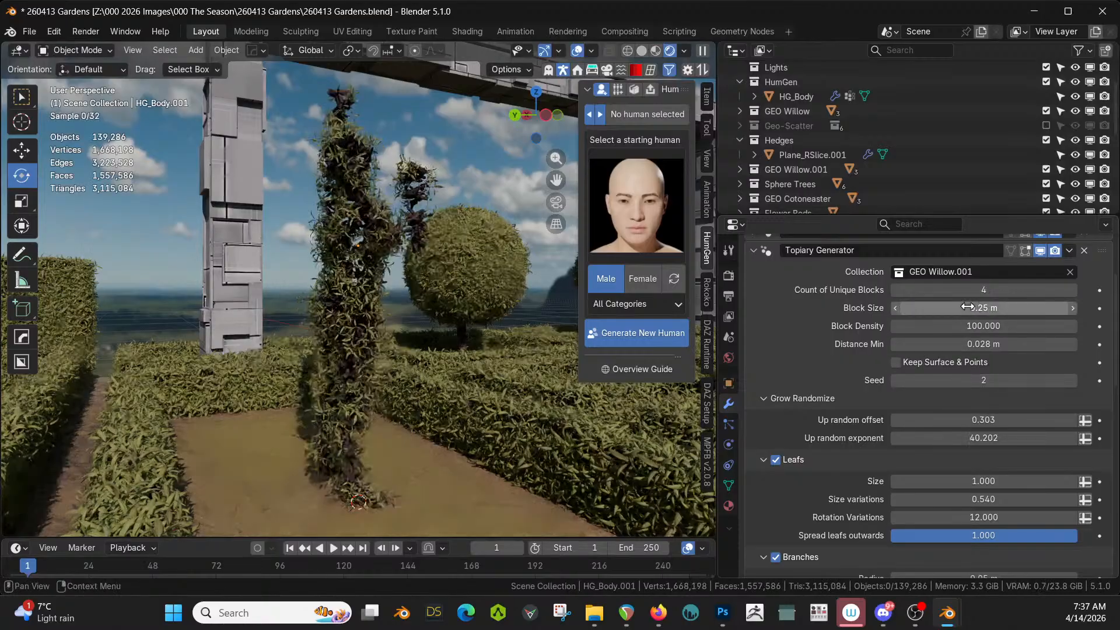
Set the Topiary Generator's Block Size to 0.5 m and view the figure from its other side
left_click(967, 307)
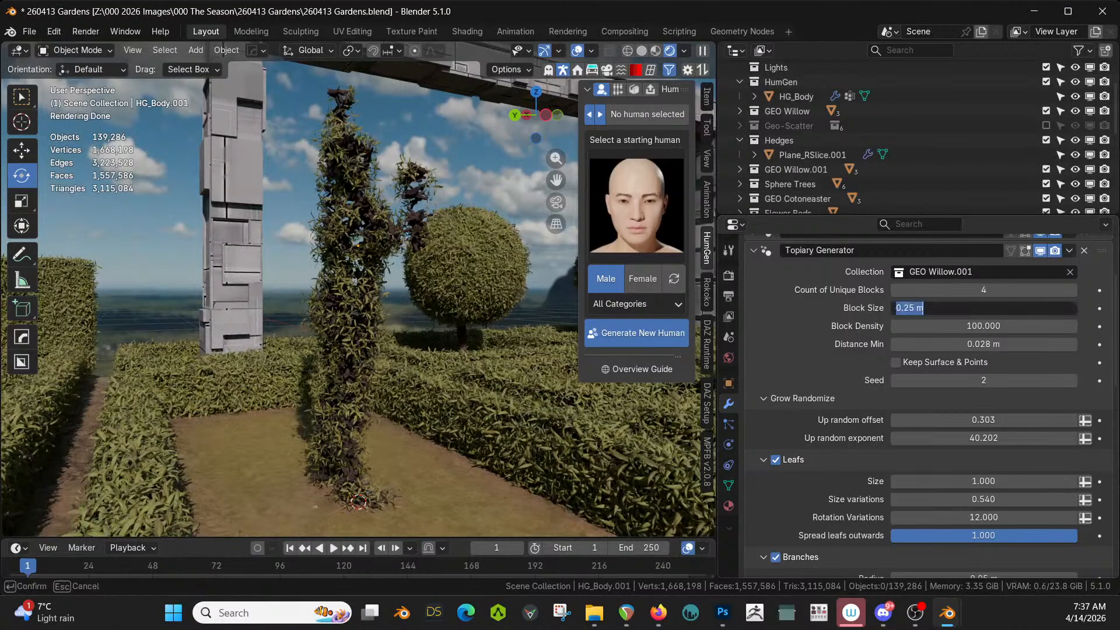
key("BackSpace")
type(".5")
key("Return")
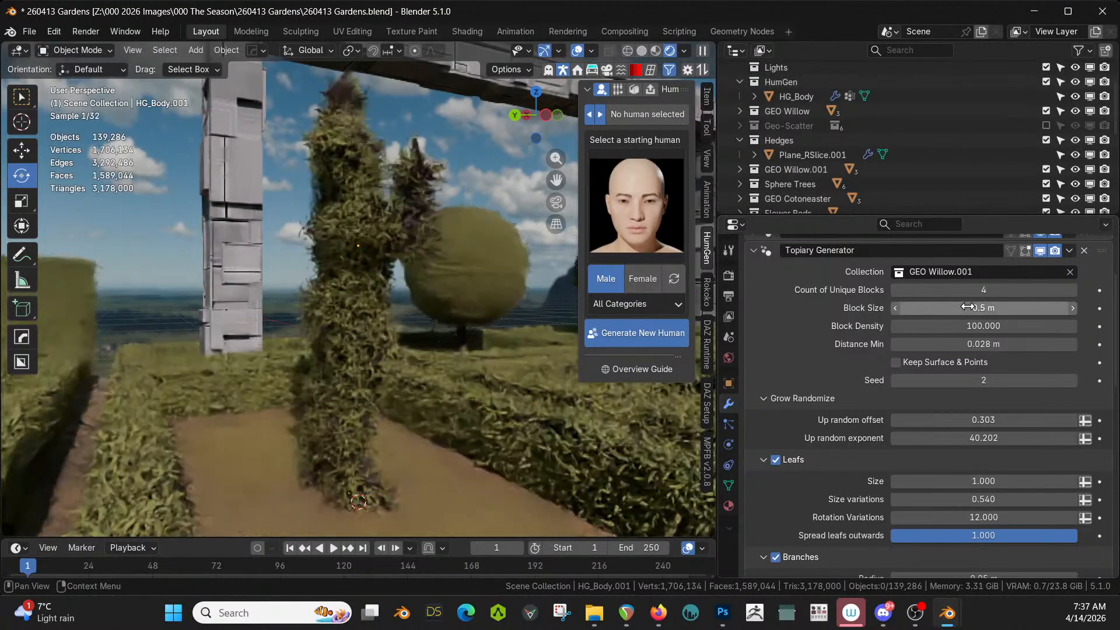
middle_click_drag(345, 423, 197, 419)
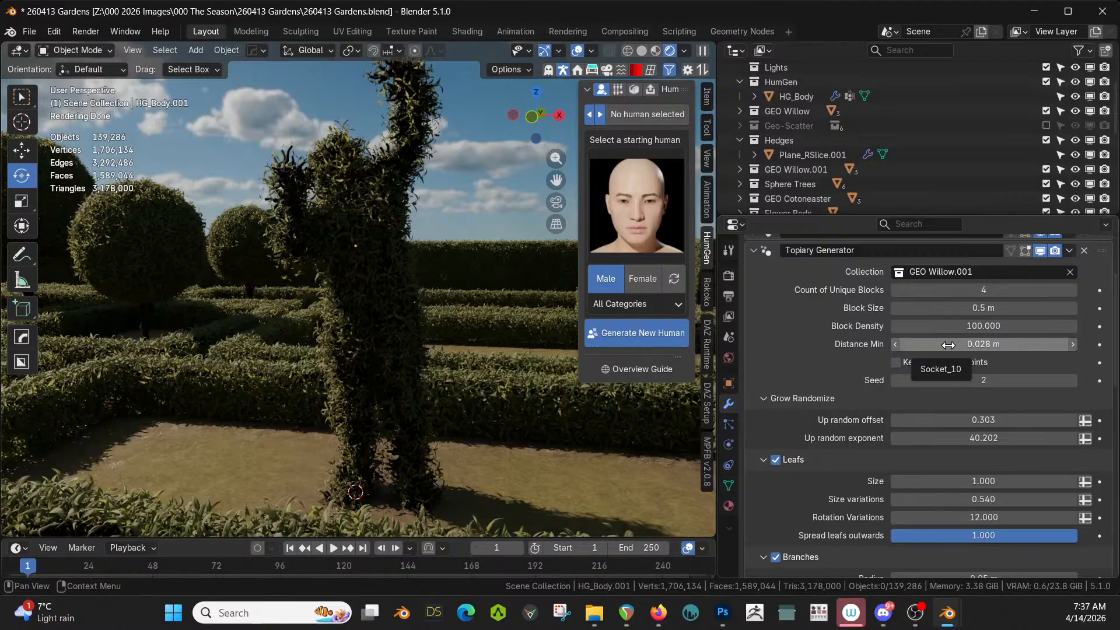
Set the Block Density in the figure's Topiary Generator to 50
left_click(986, 325)
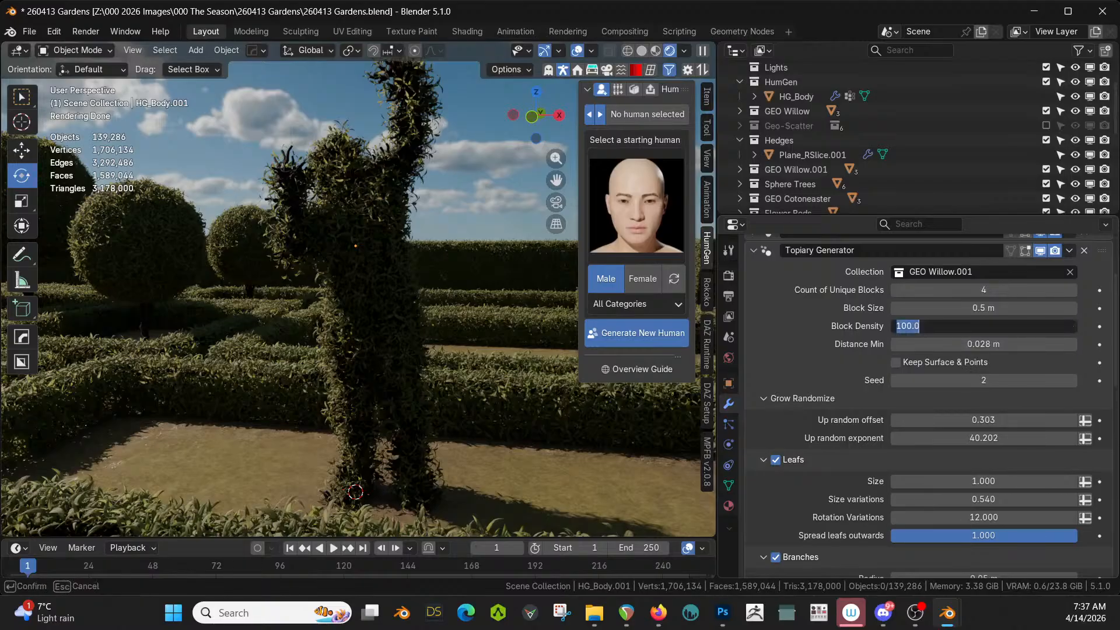
type("50")
key("Return")
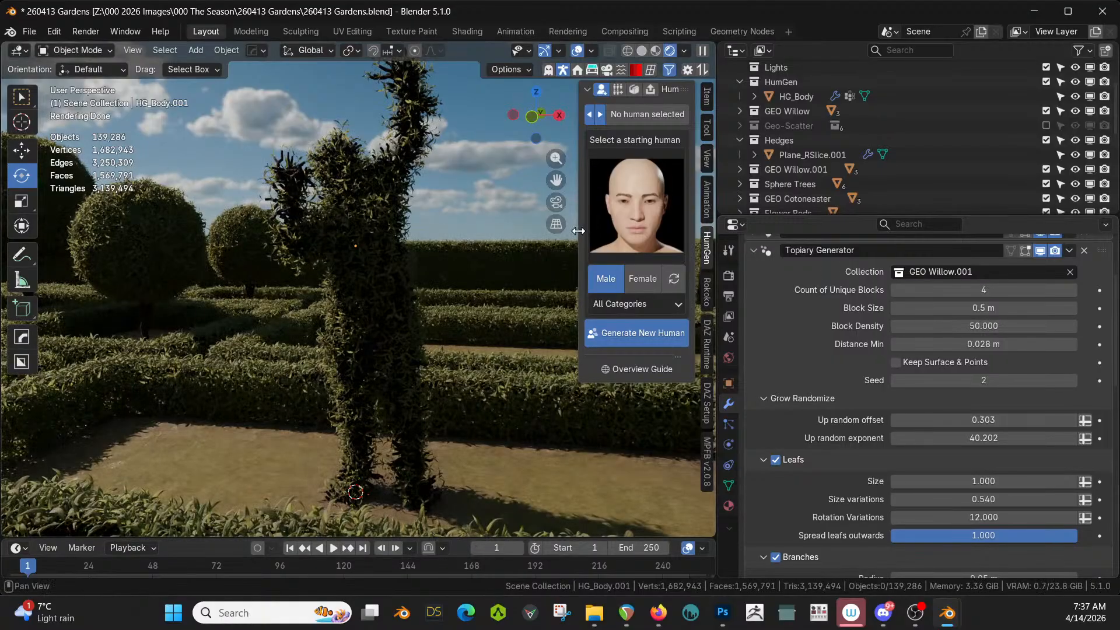
Switch the viewport to Solid shading, select the topiary figure and rotate it on its garden bed
scroll(423, 251, "down", 3)
middle_click_drag(381, 260, 356, 310)
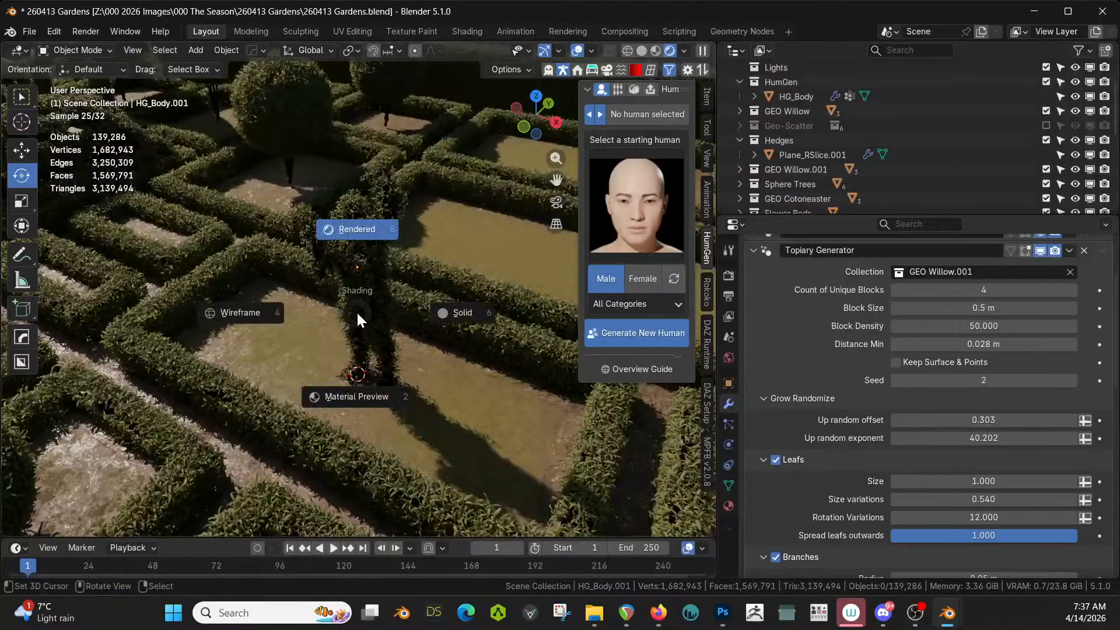
key("s")
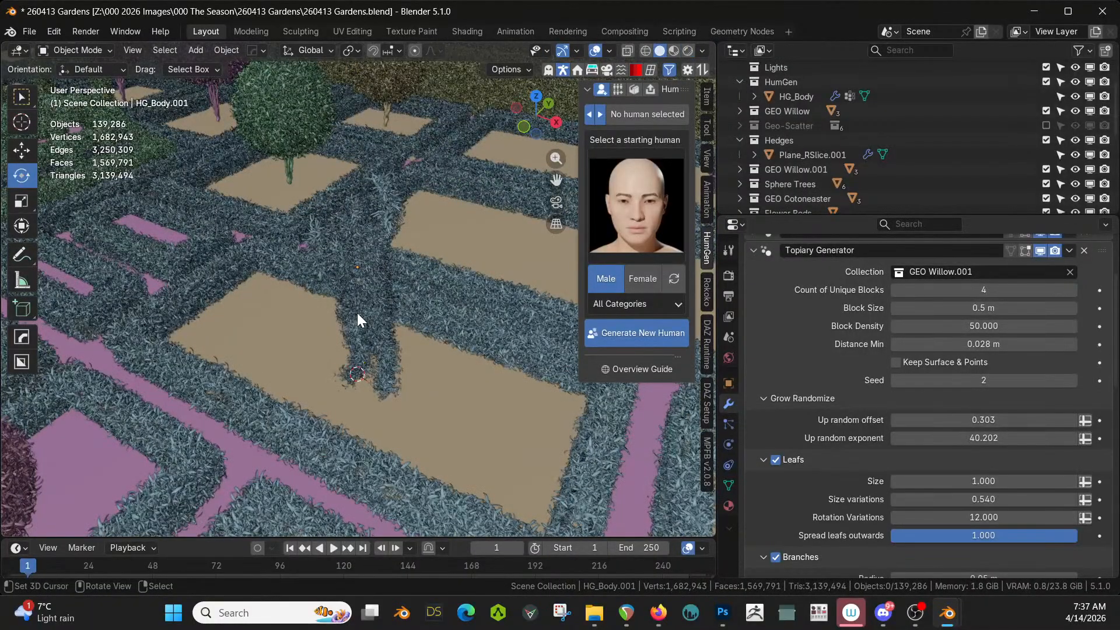
middle_click_drag(358, 314, 296, 293)
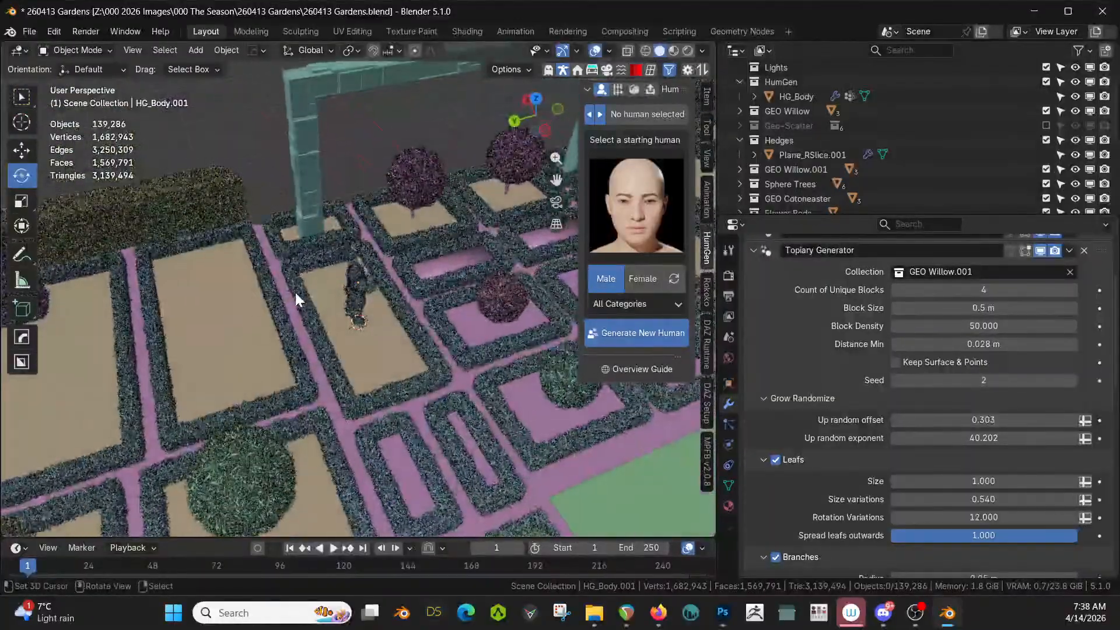
left_click(355, 282)
mouse_move(355, 282)
left_mouse_down()
mouse_move(374, 274)
mouse_move(357, 289)
left_mouse_up()
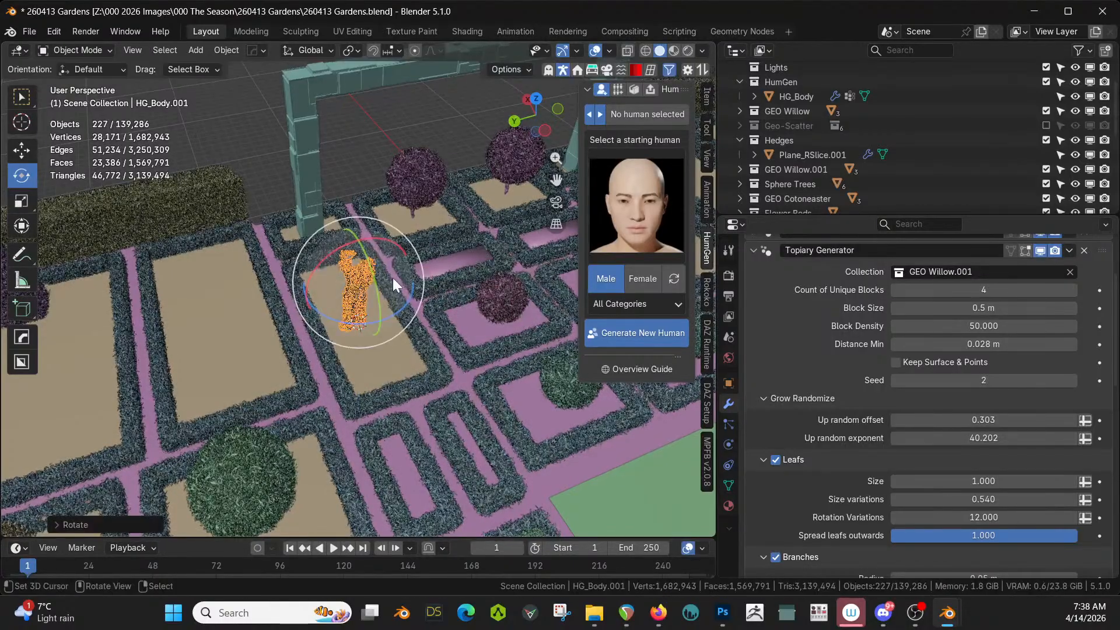
Flip the figure by scaling it -1 along the global X axis and apply its object transform
middle_click_drag(398, 287, 462, 357)
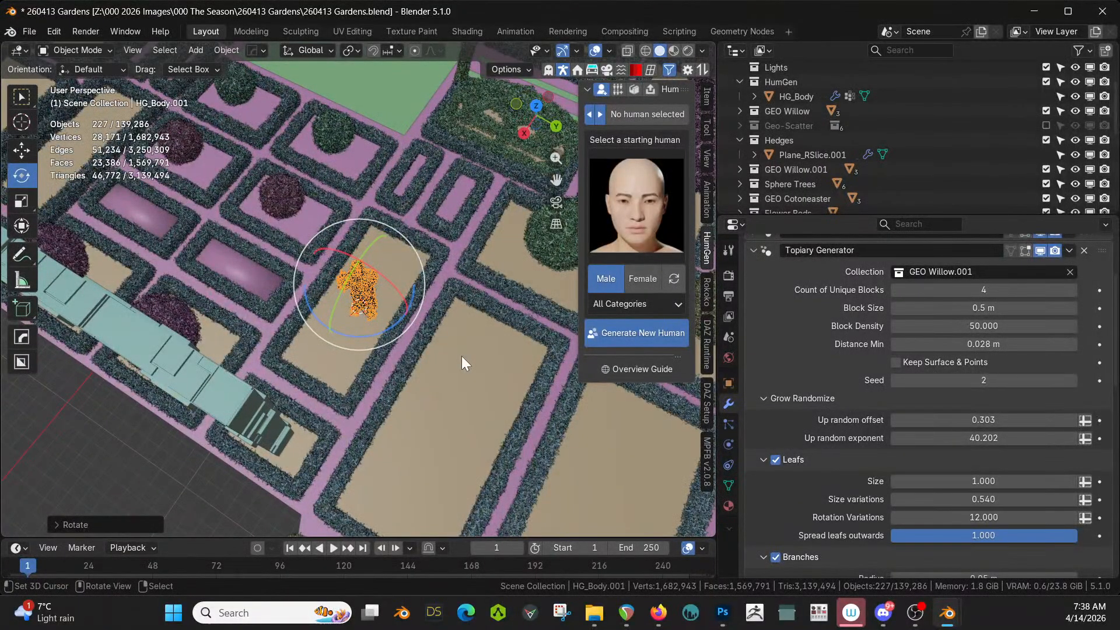
type("sx")
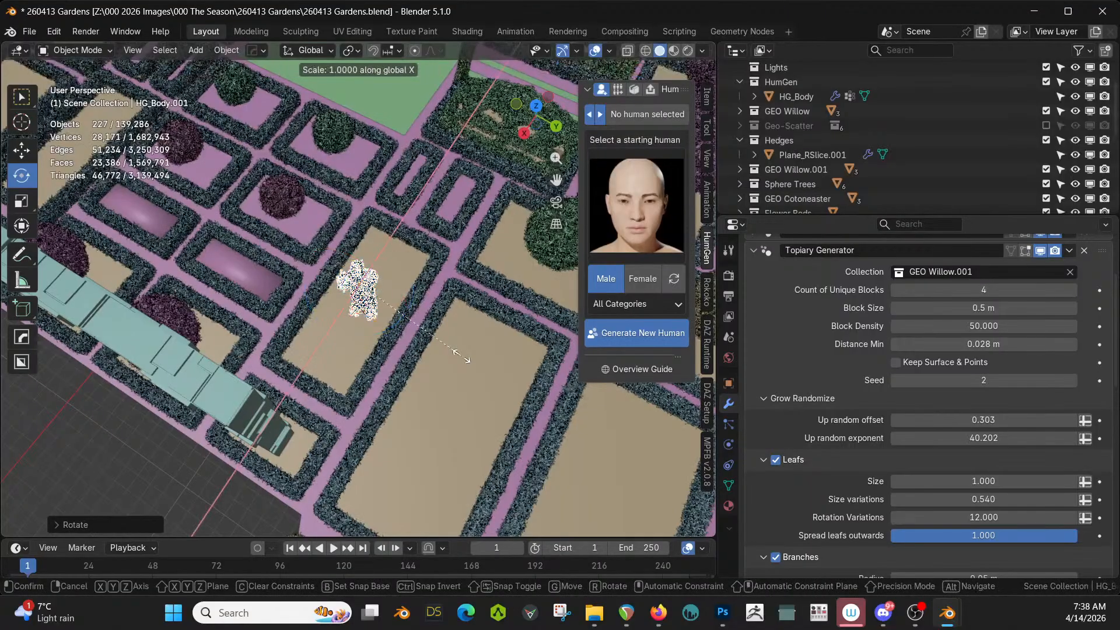
type("-1")
key("Return")
scroll(260, 394, "up", 2)
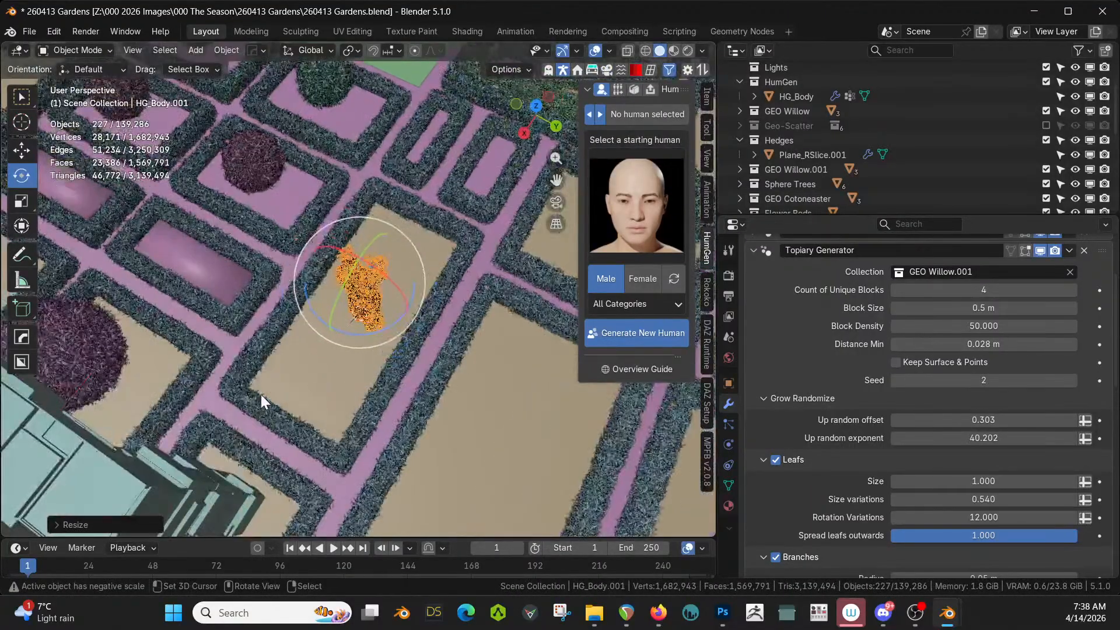
middle_click_drag(423, 317, 409, 298)
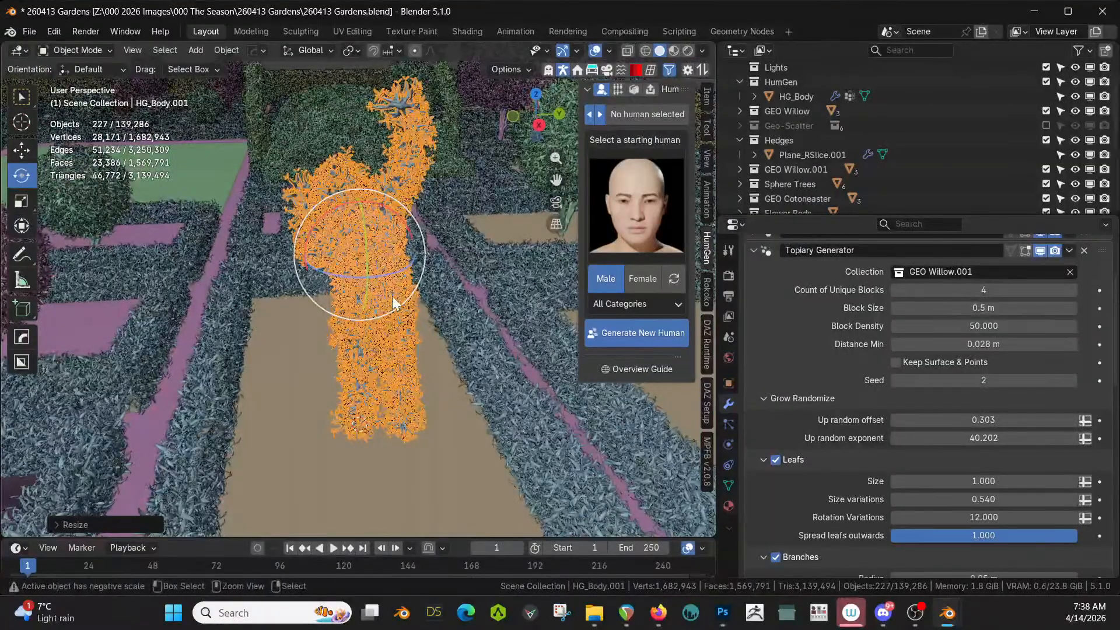
key("ctrl+a")
left_click(349, 297)
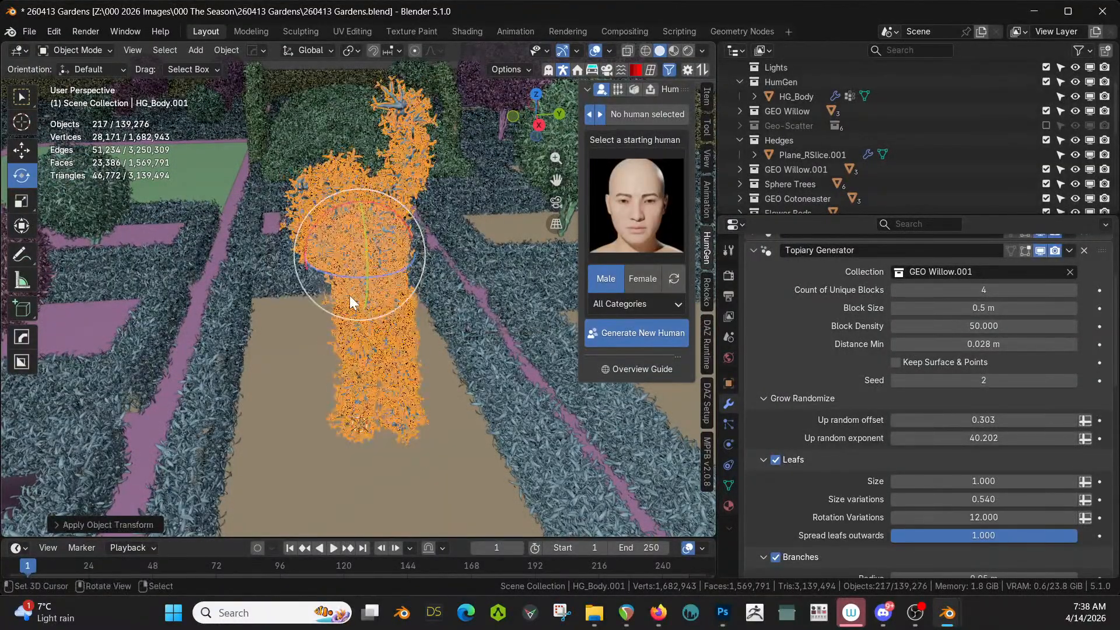
Switch to Rendered shading, deselect everything and examine the flipped figure among the hedges
key("z")
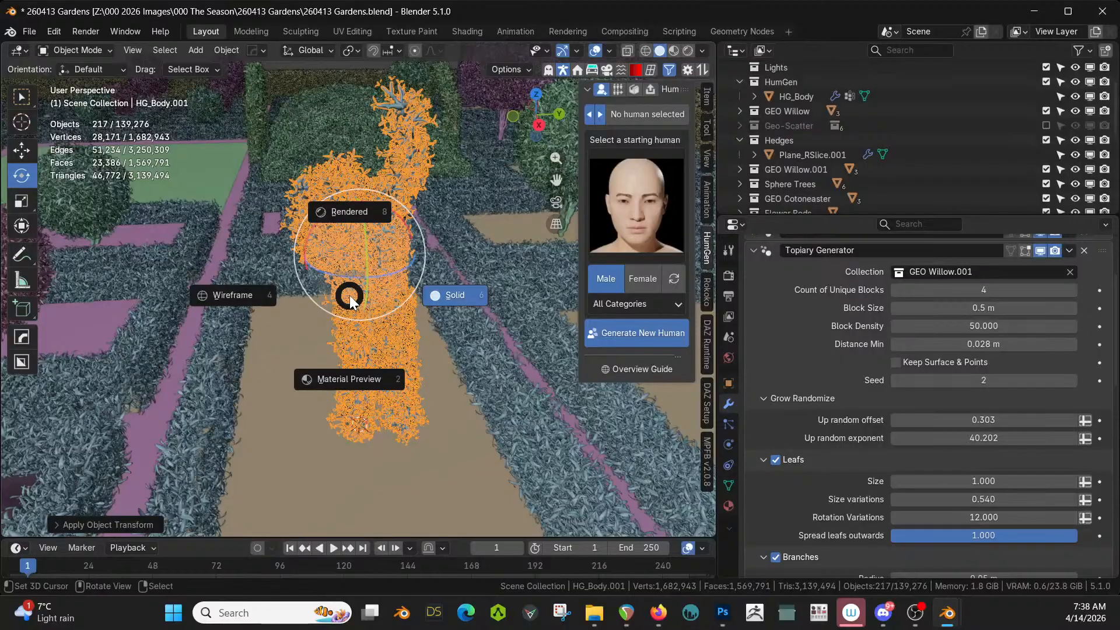
key("8")
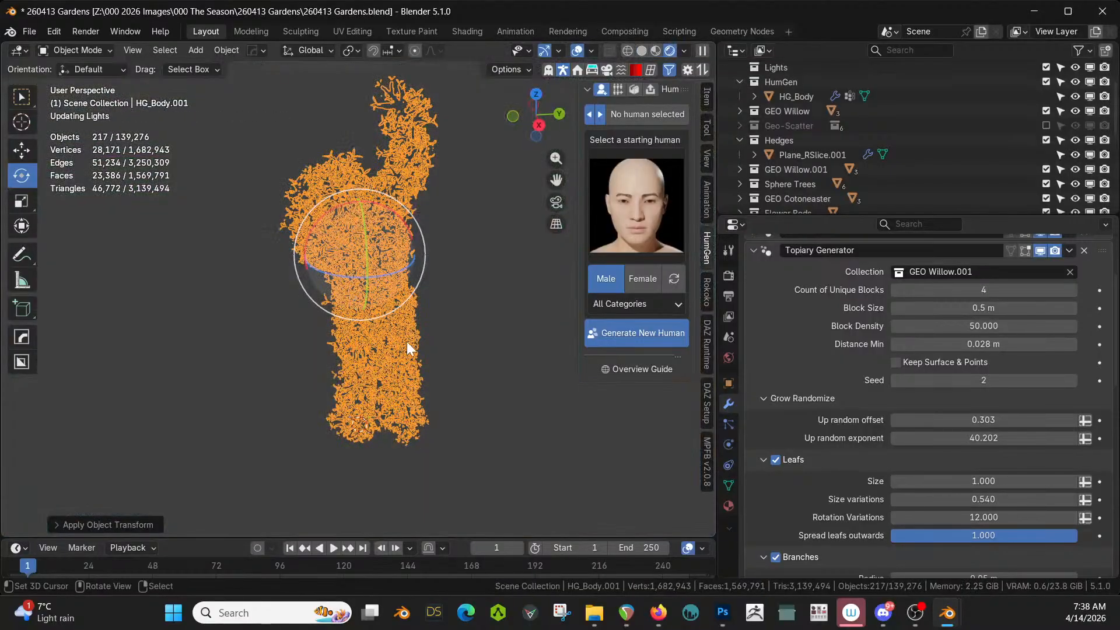
scroll(432, 412, "down", 3)
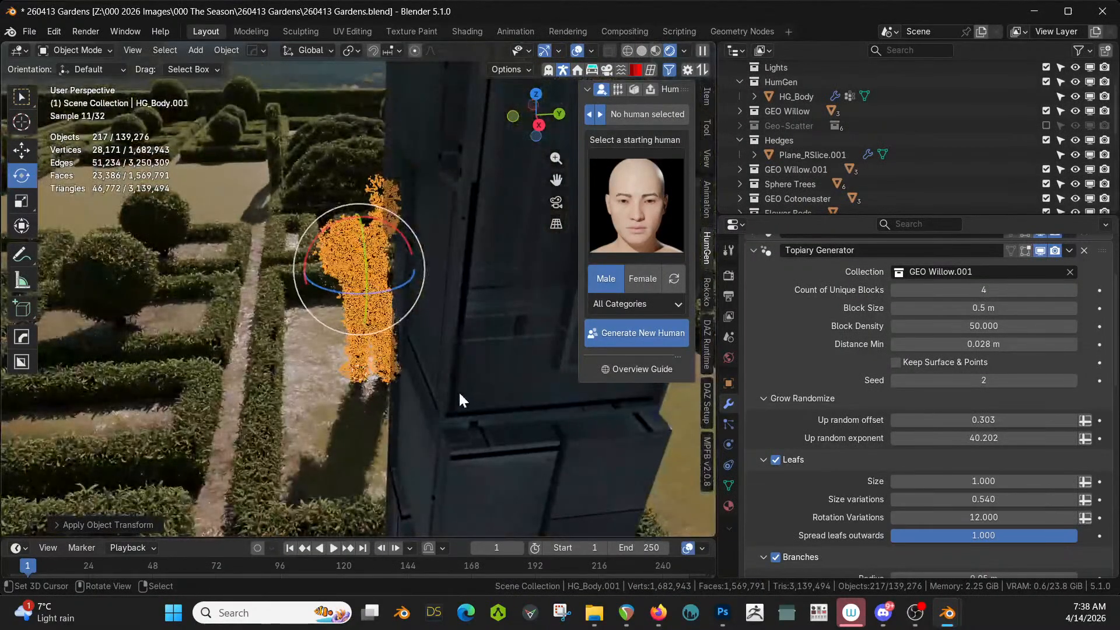
middle_click_drag(460, 395, 475, 357)
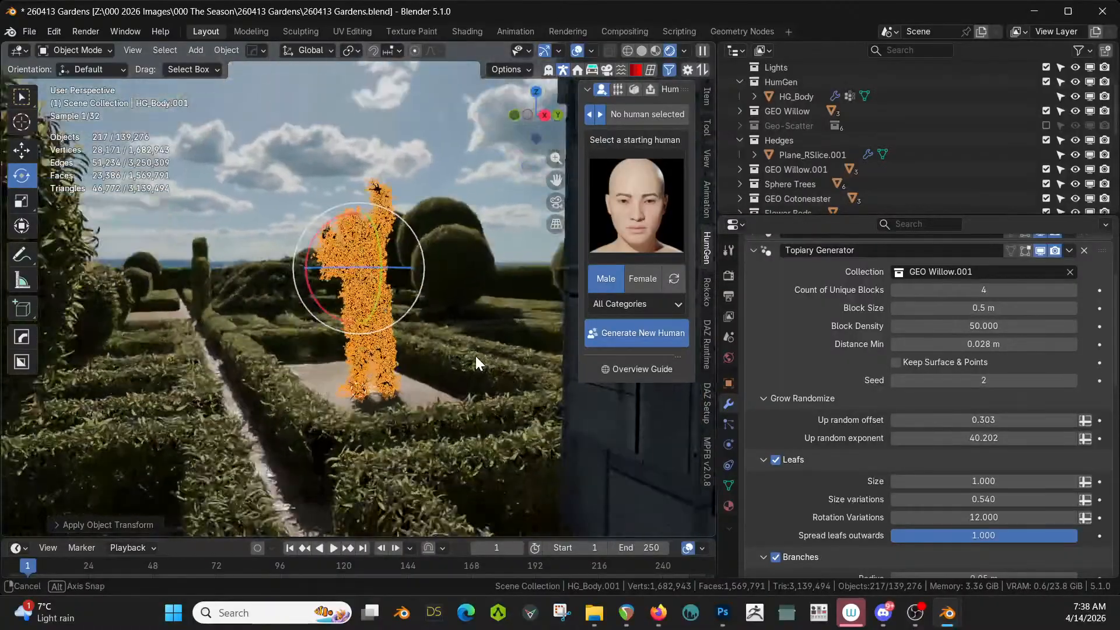
key("alt+a")
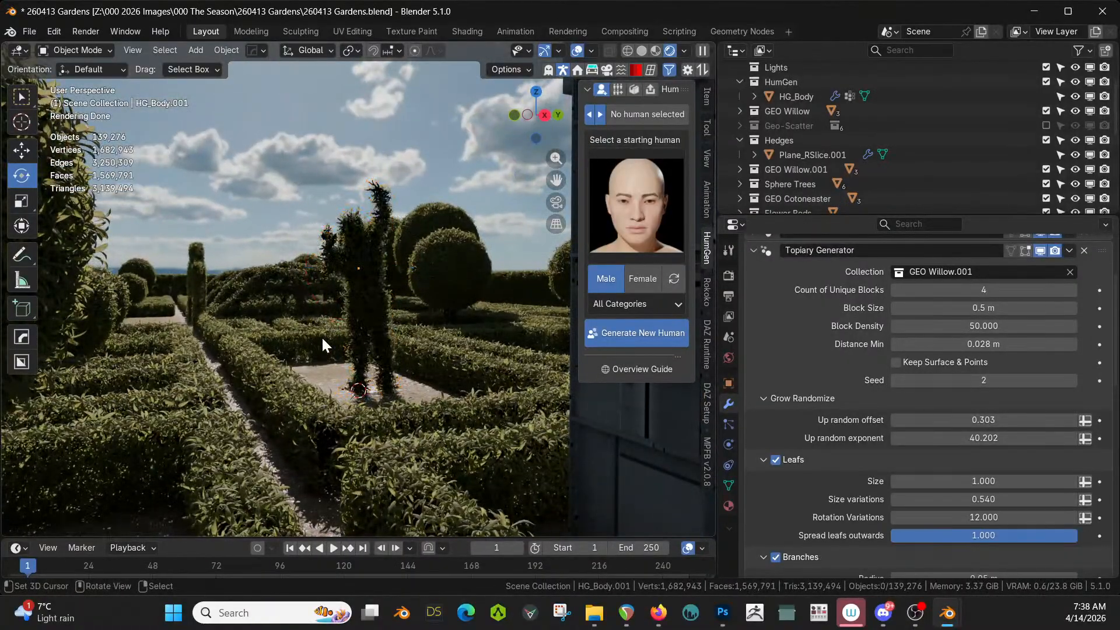
middle_click_drag(325, 344, 255, 406)
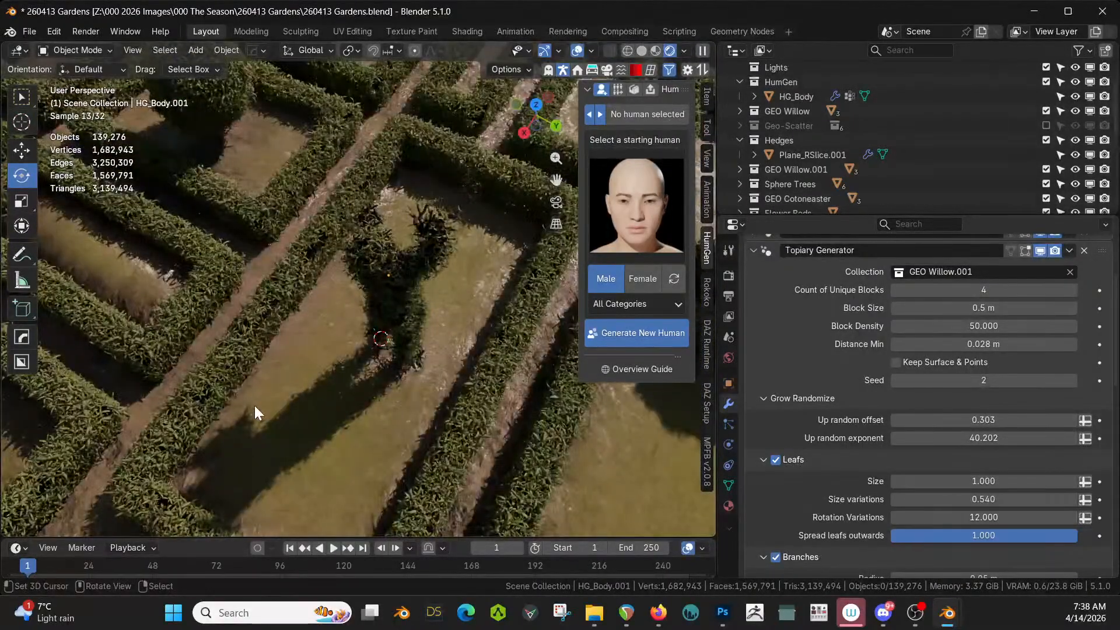
In Solid shading, mirror the topiary figure across the Center Grass object along Y using a Hops mirror modifier
key("z")
key("6")
scroll(408, 235, "down", 2)
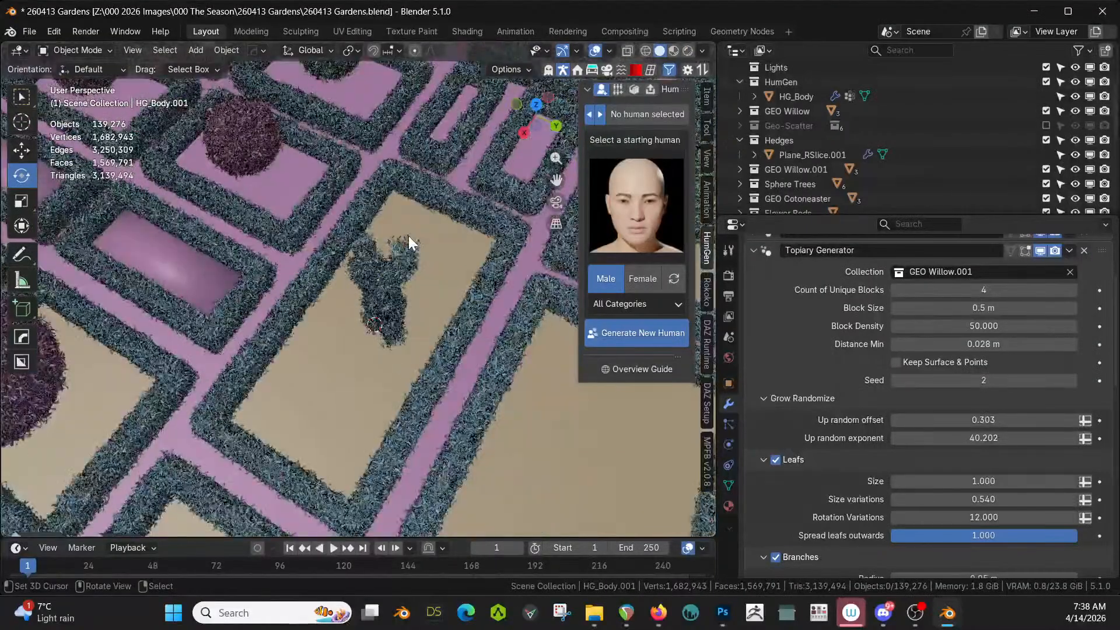
scroll(408, 236, "down", 4)
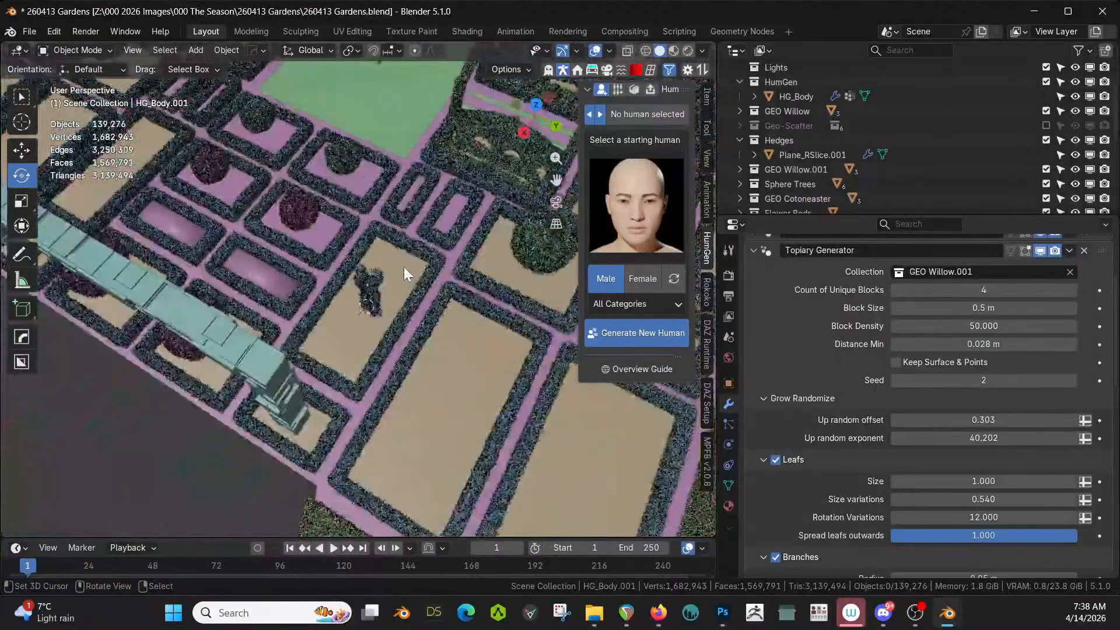
left_click(370, 284)
scroll(370, 243, "up", 5, "shift")
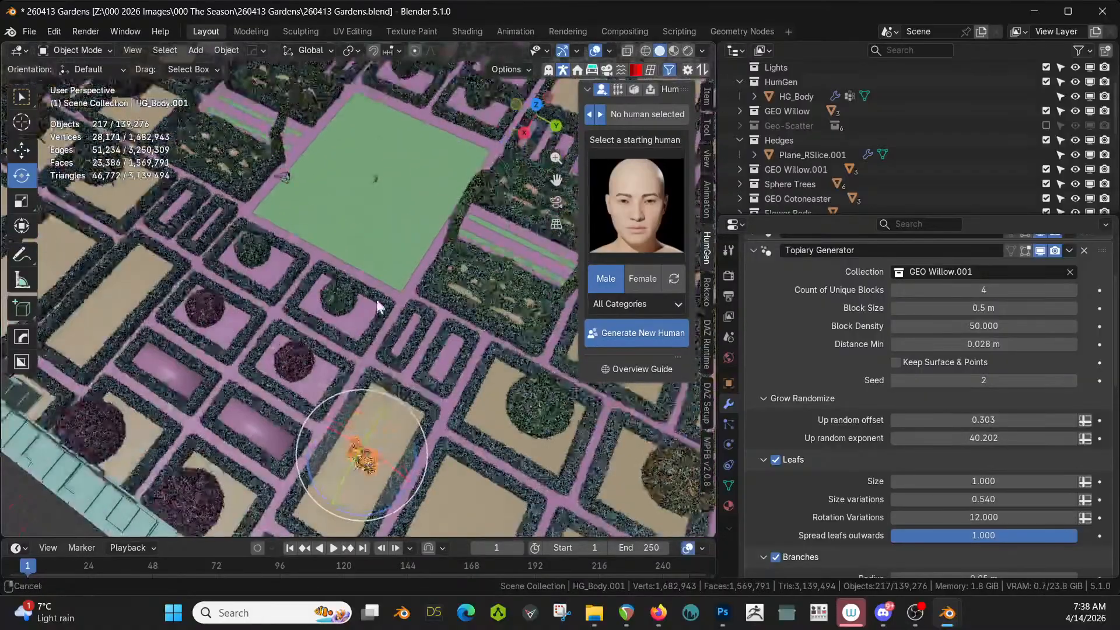
left_click(387, 241, "shift")
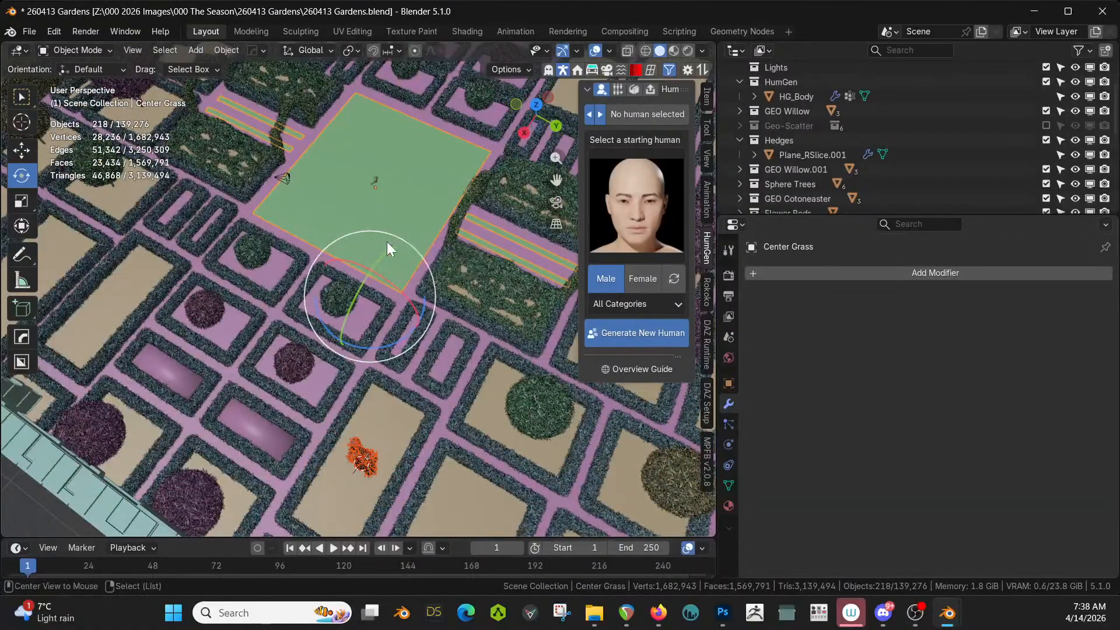
key("alt+x")
left_click(467, 232)
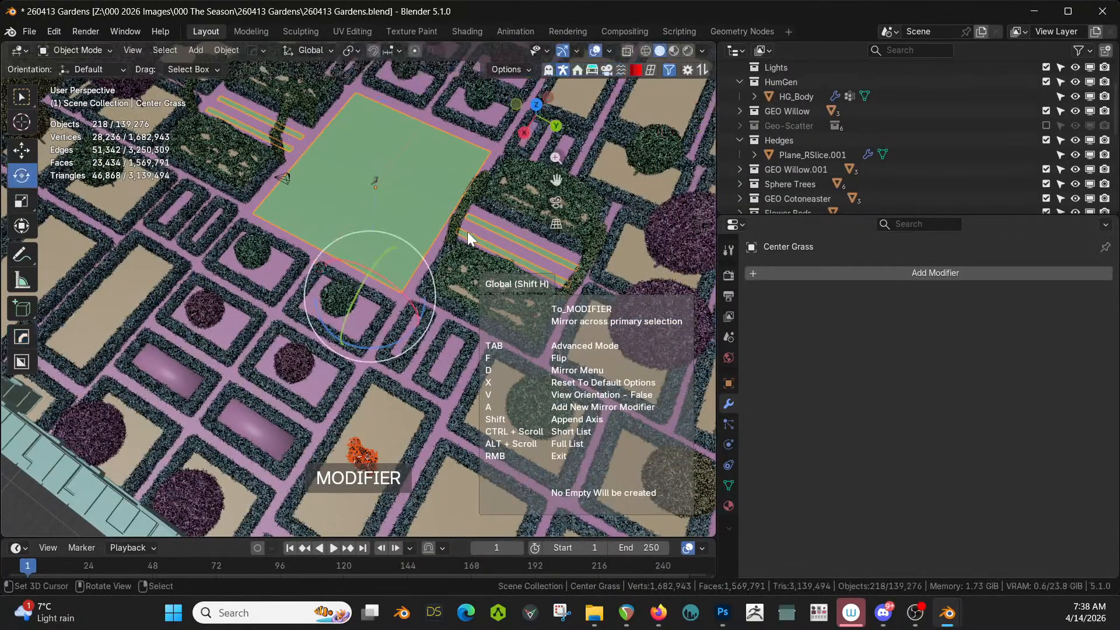
key("n")
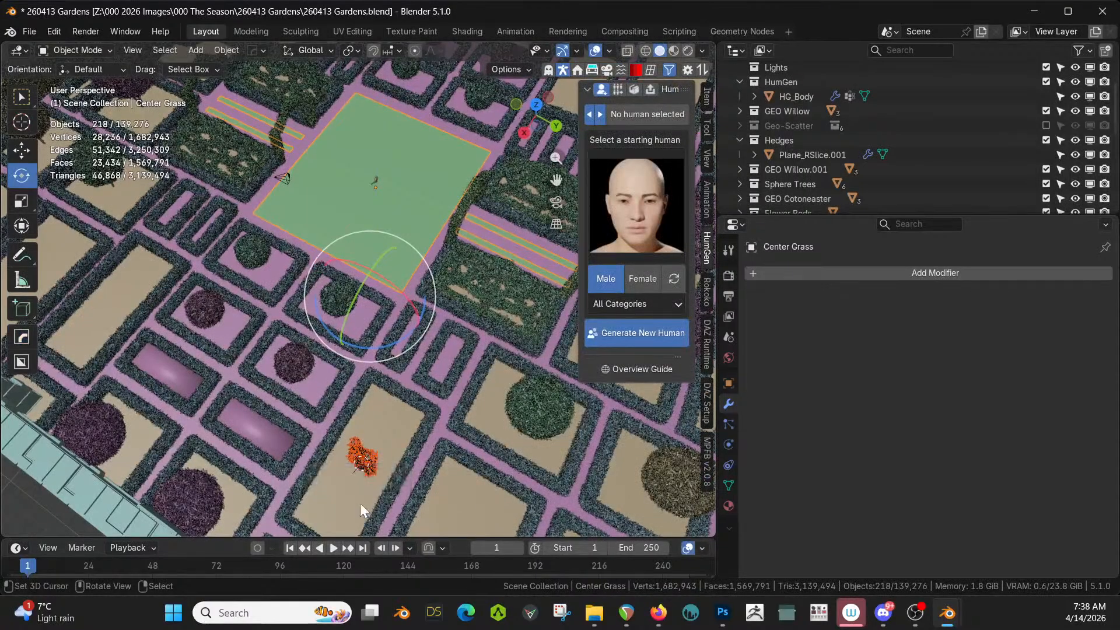
Select only the figure, collapse its Topiary Generator and move the Hops_Mirror modifier to the start of the stack
right_click(368, 455)
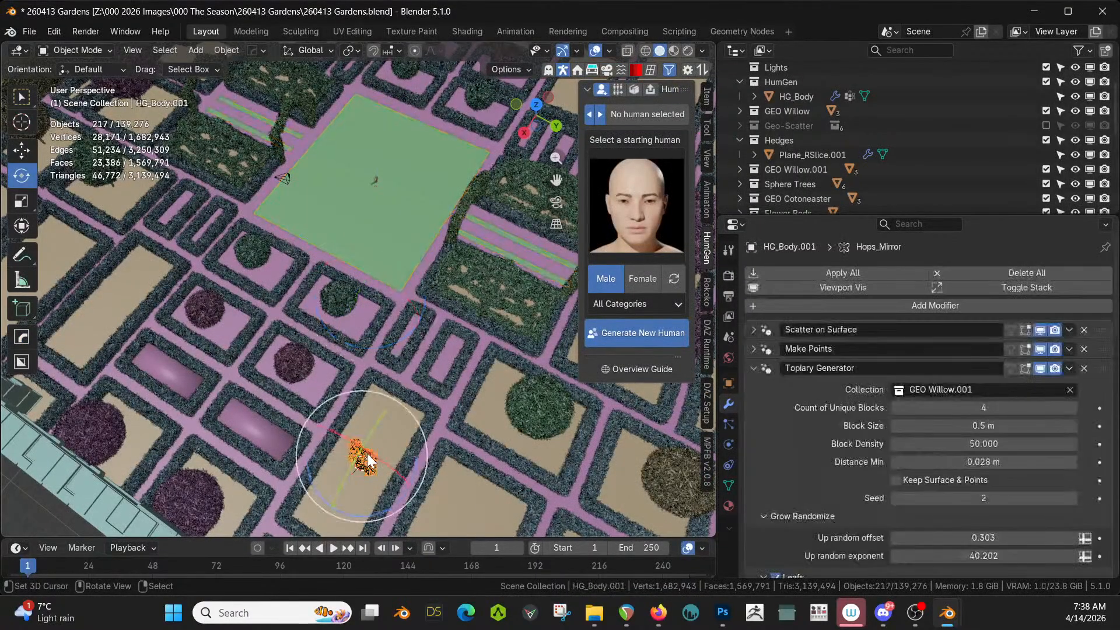
left_click(752, 368)
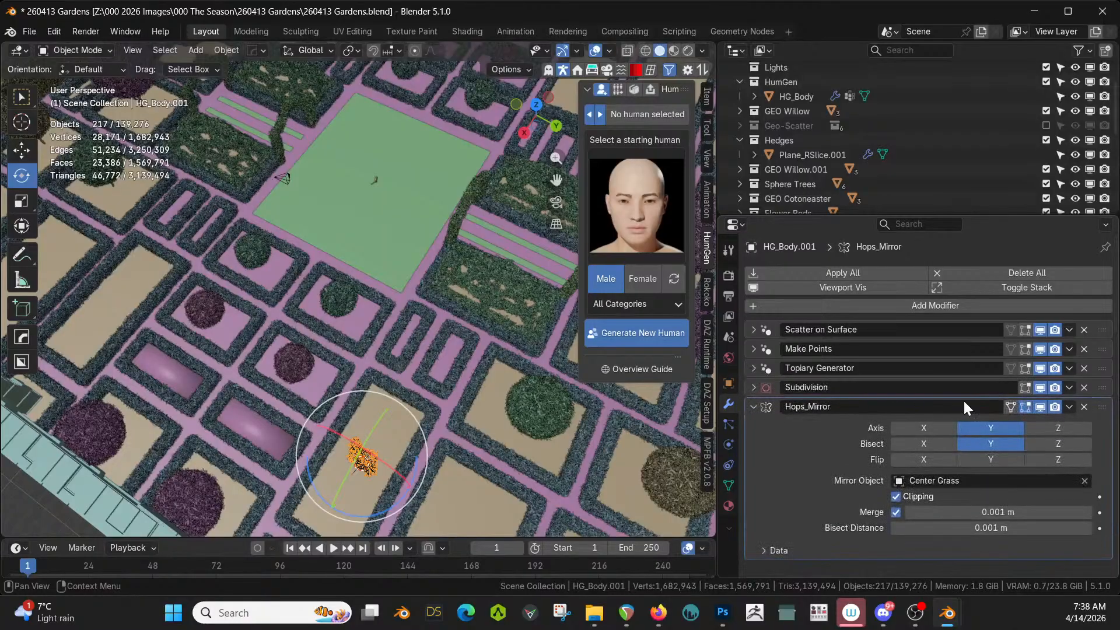
left_click_drag(1100, 411, 1097, 313)
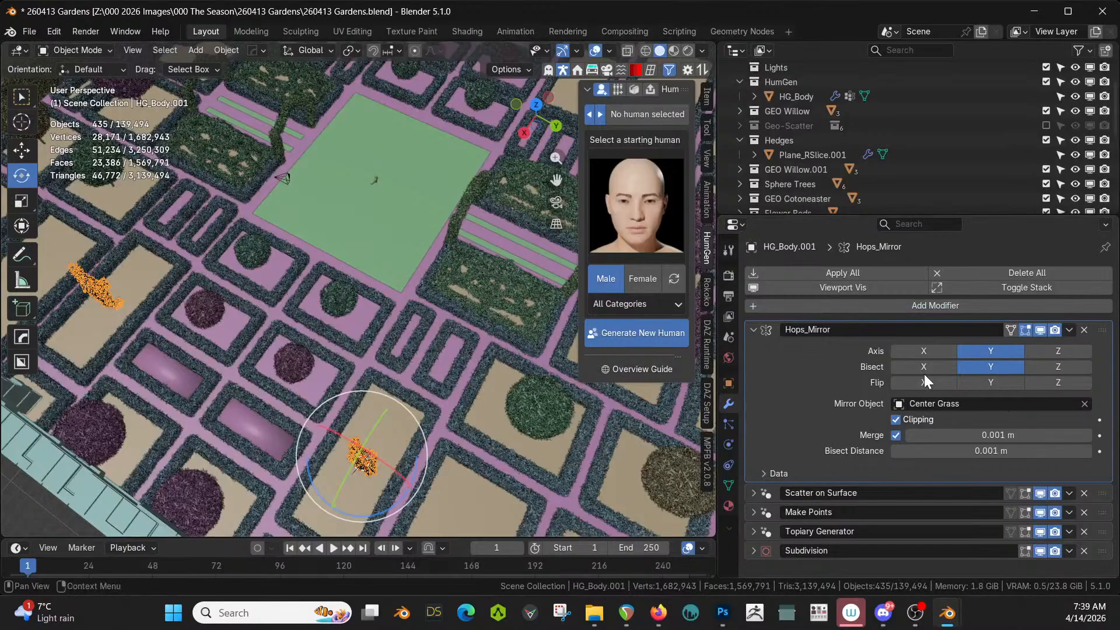
Enable the X axis for both Axis and Bisect in the Hops_Mirror modifier and view the whole garden
left_click(919, 350)
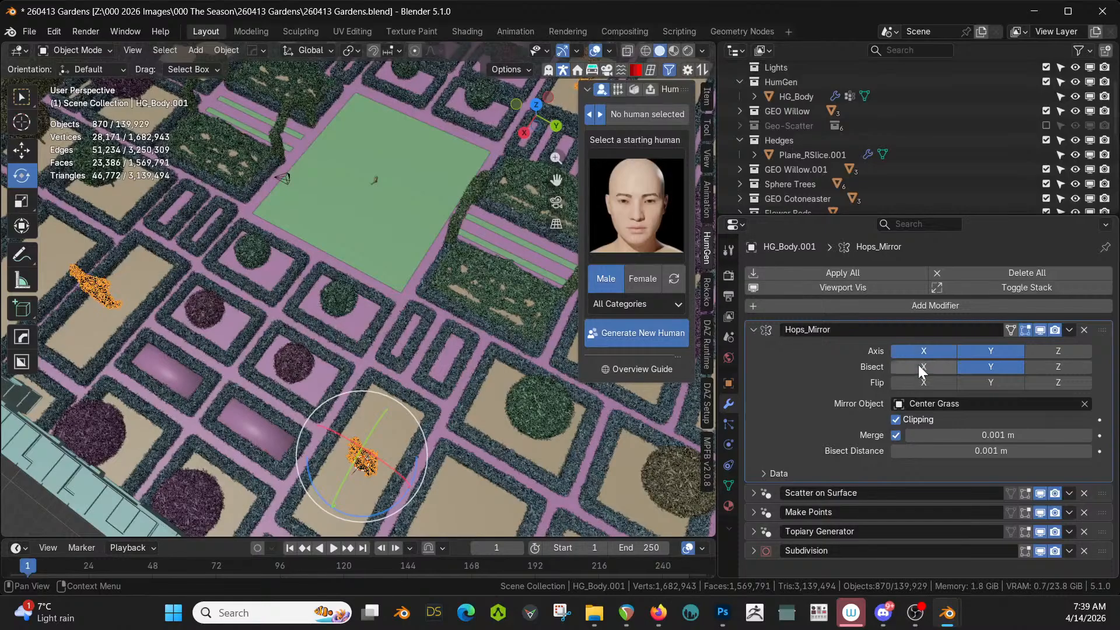
left_click(918, 366)
scroll(419, 255, "down", 3)
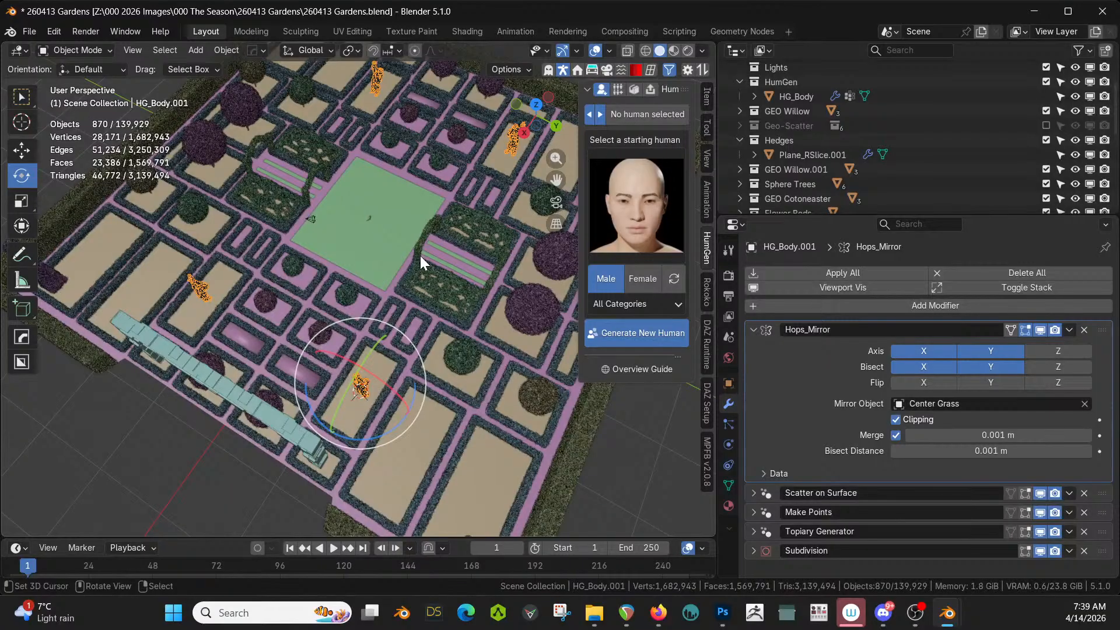
Save the garden file and select the Beds object around the topiary figure
key("ctrl+s")
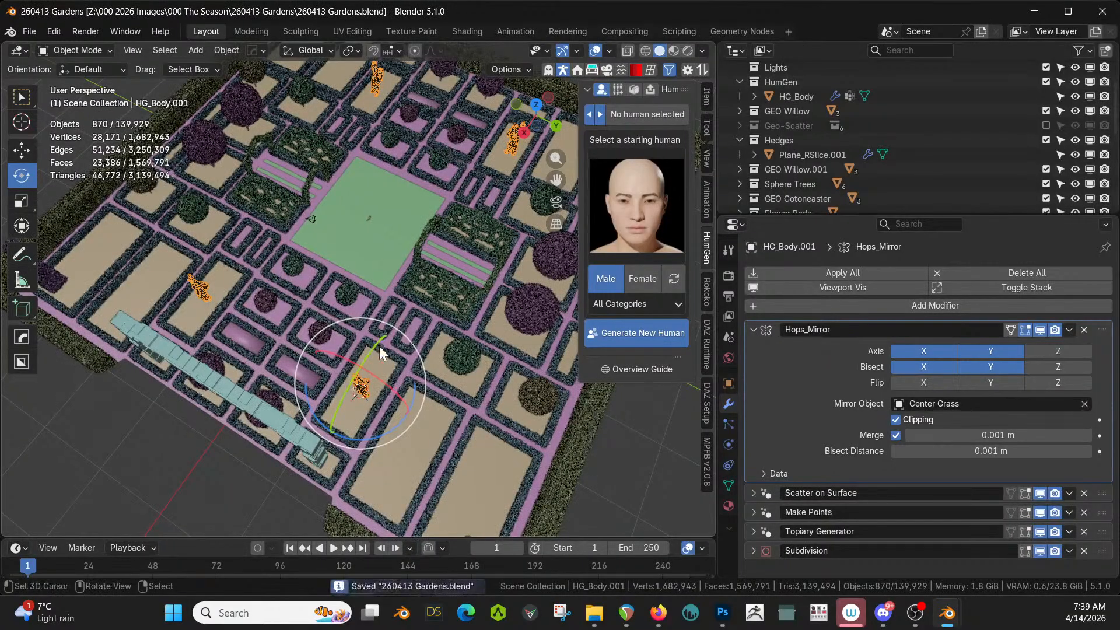
middle_click_drag(379, 345, 316, 348)
scroll(410, 315, "up", 4)
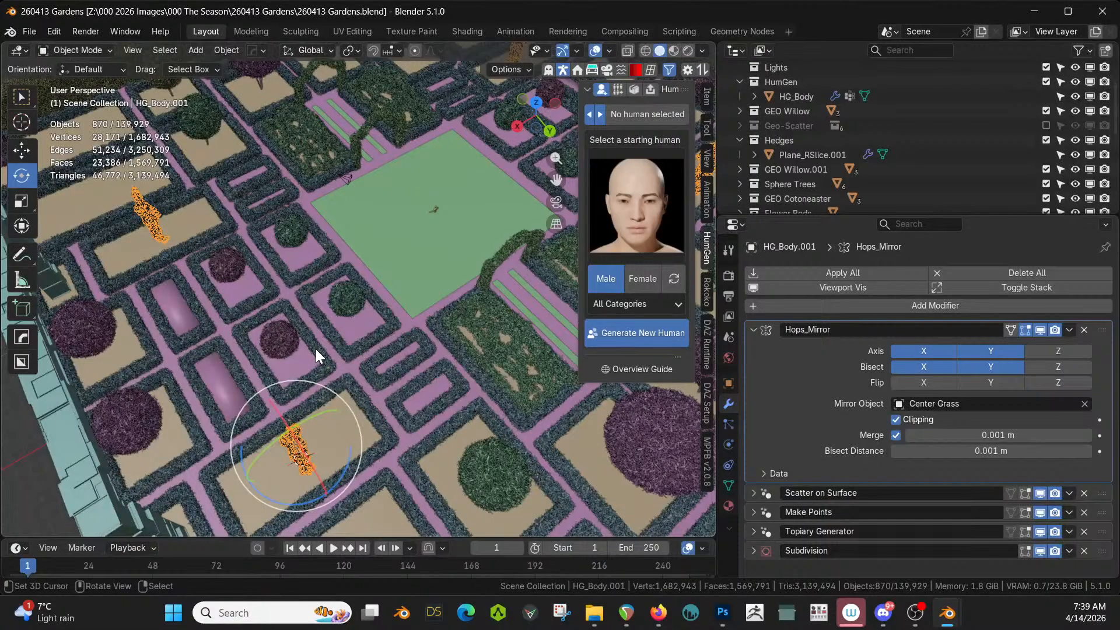
left_click(335, 425)
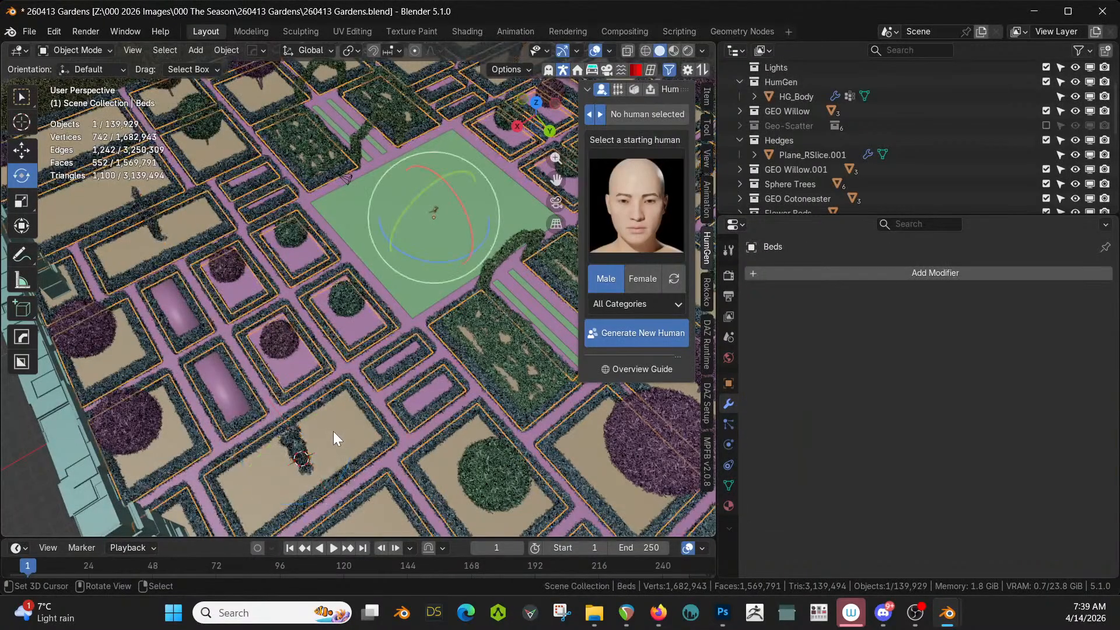
Duplicate the bed face under the figure in place, separate it into its own object and select only that object
key("grave")
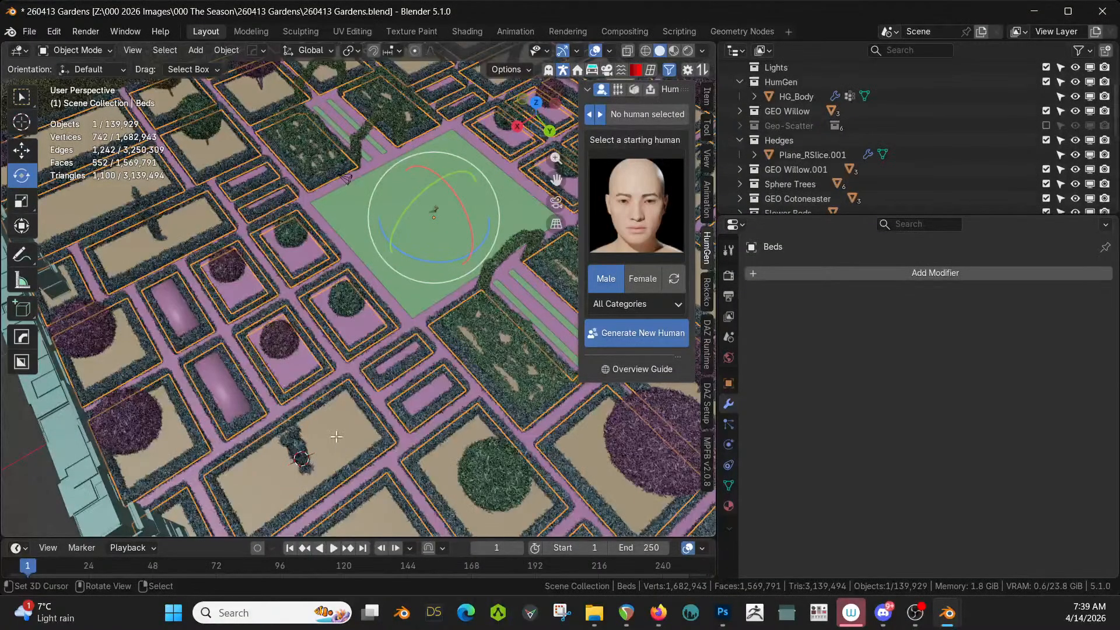
key("Tab")
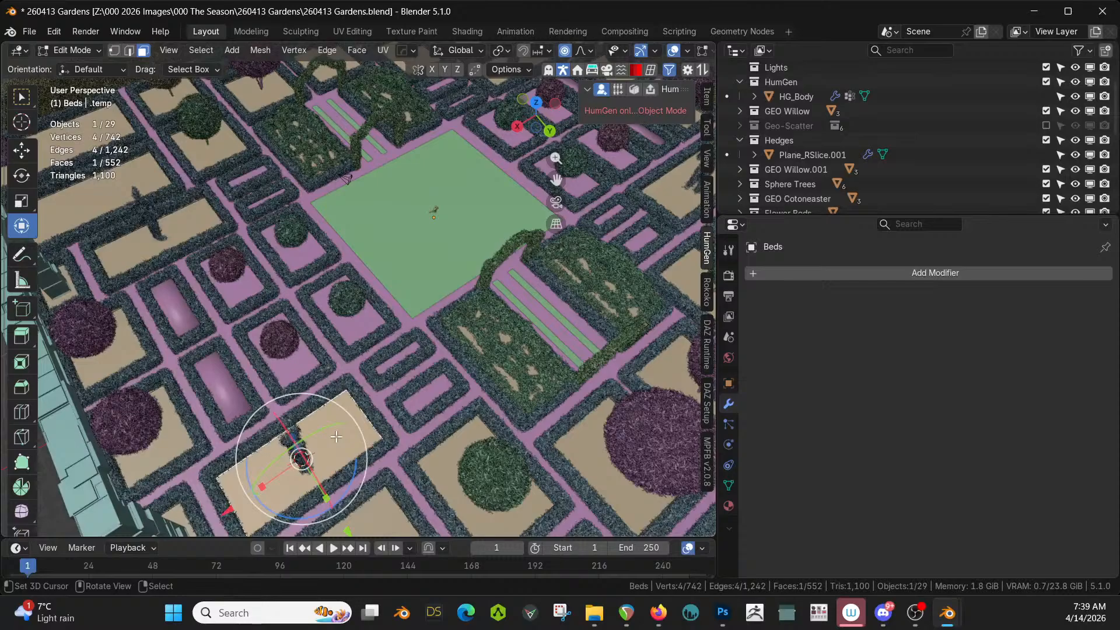
key("shift+d")
key("Escape")
key("p")
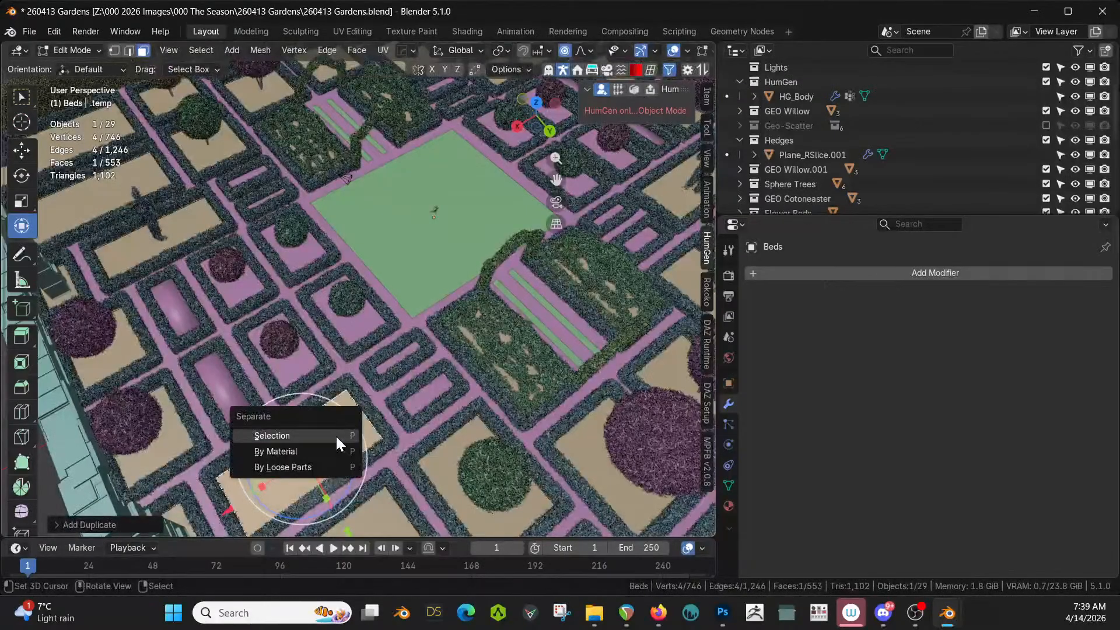
left_click(335, 435)
key("Tab")
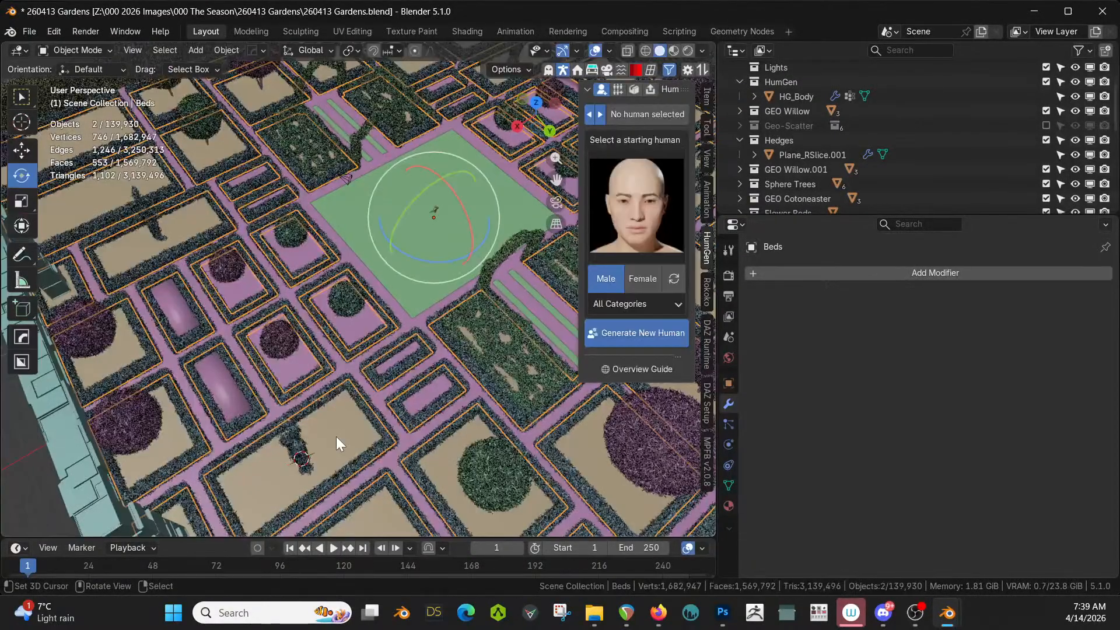
left_click(336, 436)
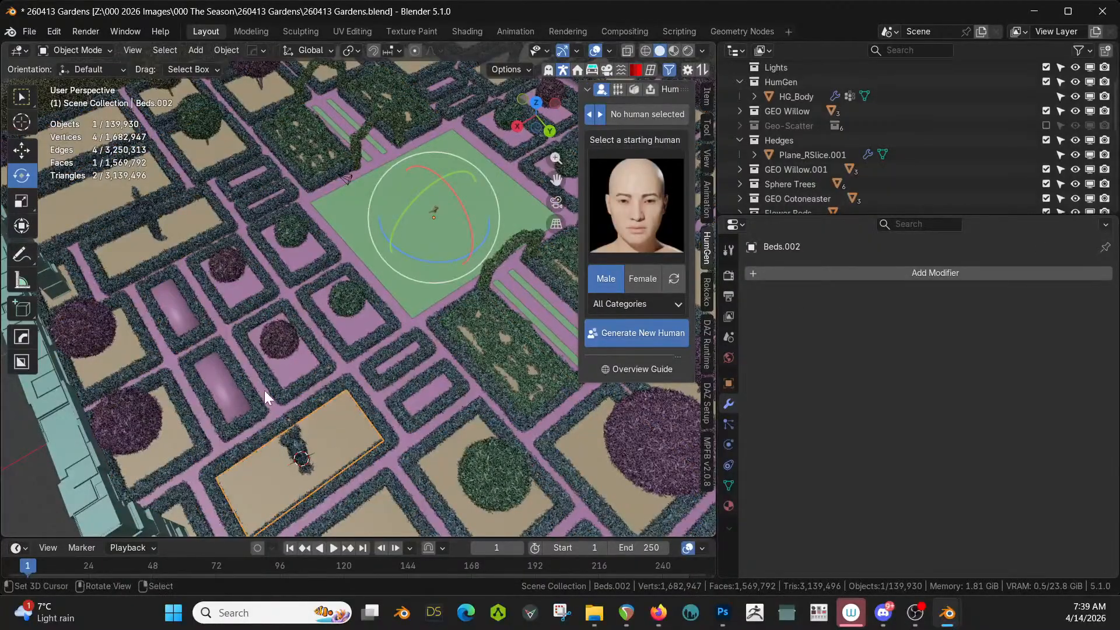
Exclude the Hedges collection from the view layer
key("z")
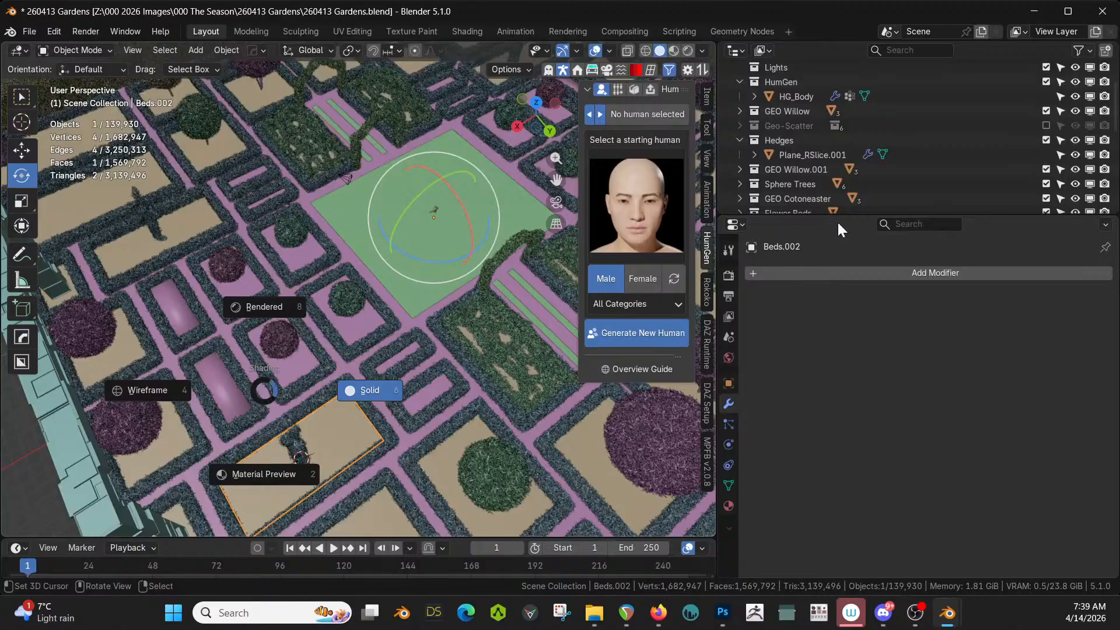
left_click(1047, 141)
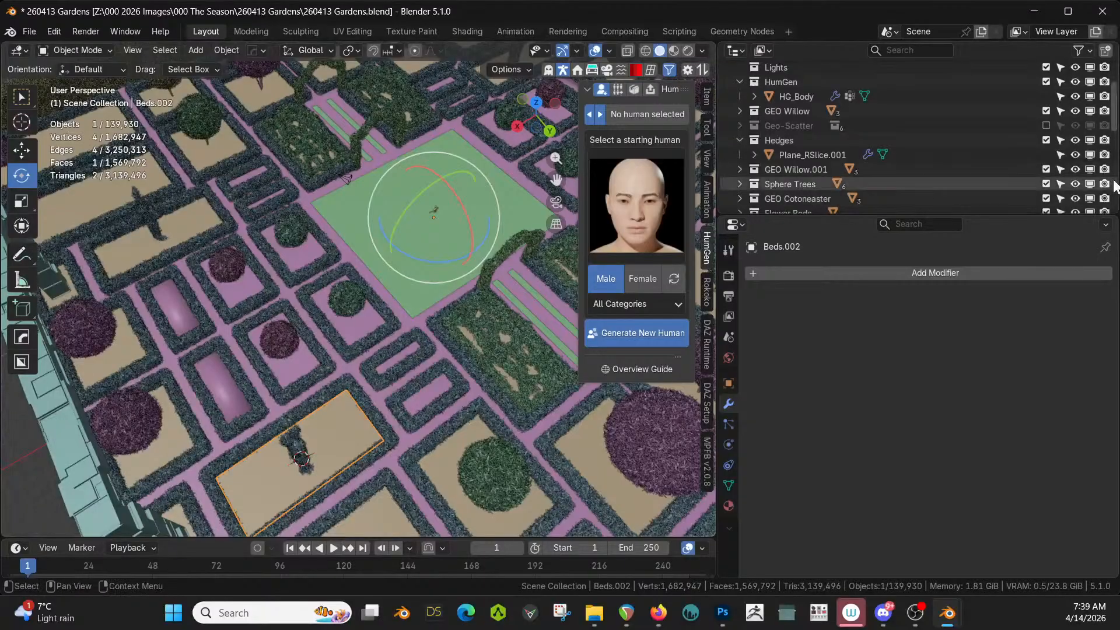
left_click(1045, 140)
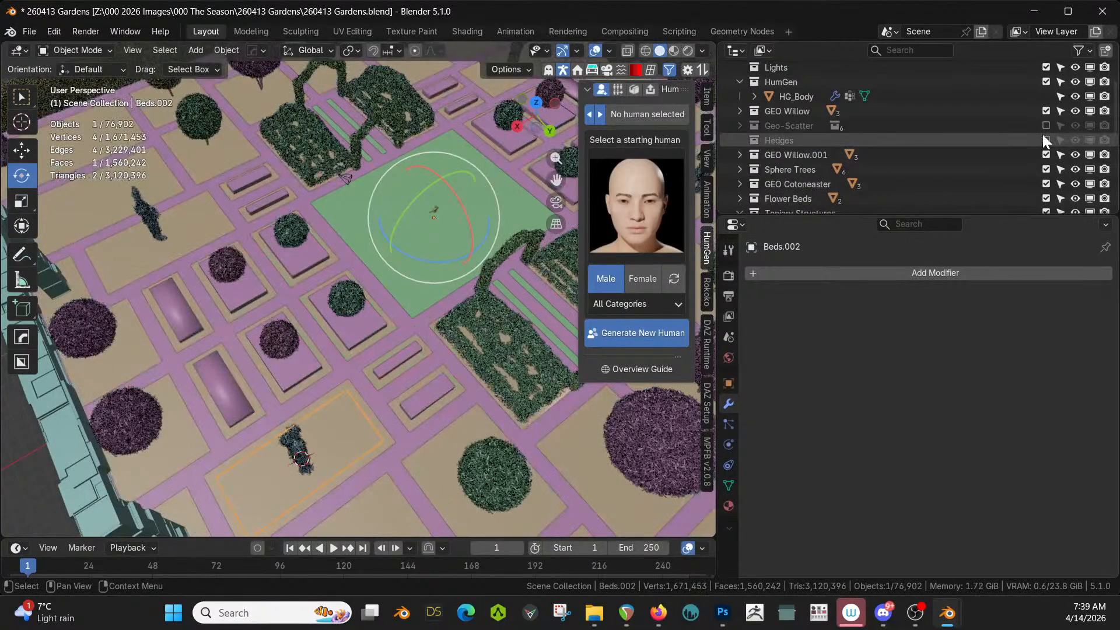
Try to extrude the separated bed face 1 m along the X axis
middle_click_drag(341, 254, 319, 281)
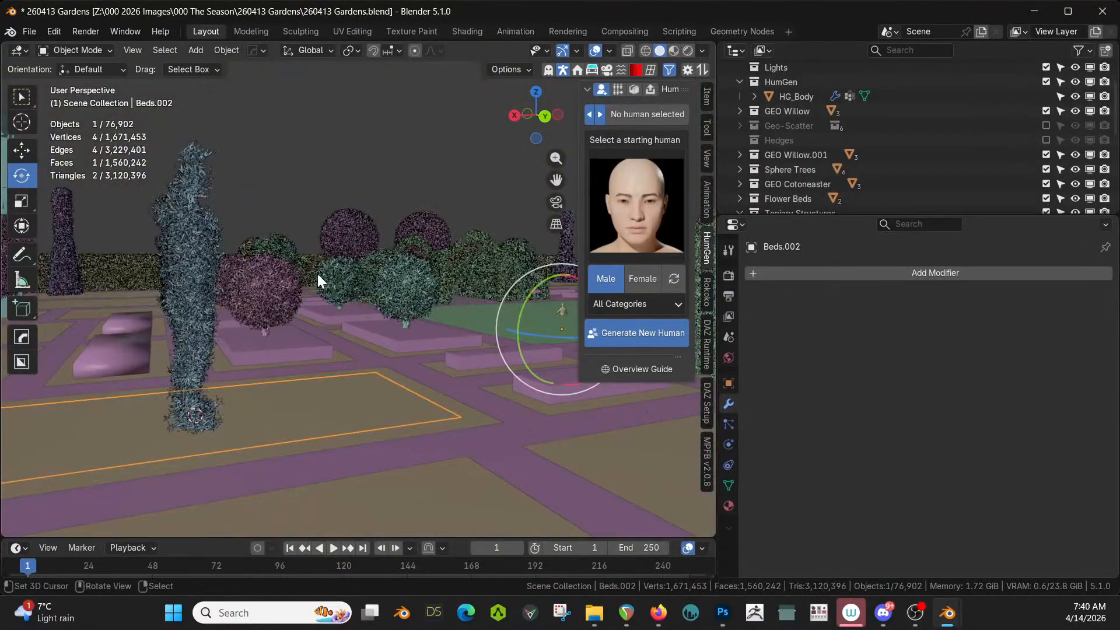
key("Tab")
left_click(318, 396)
key("e")
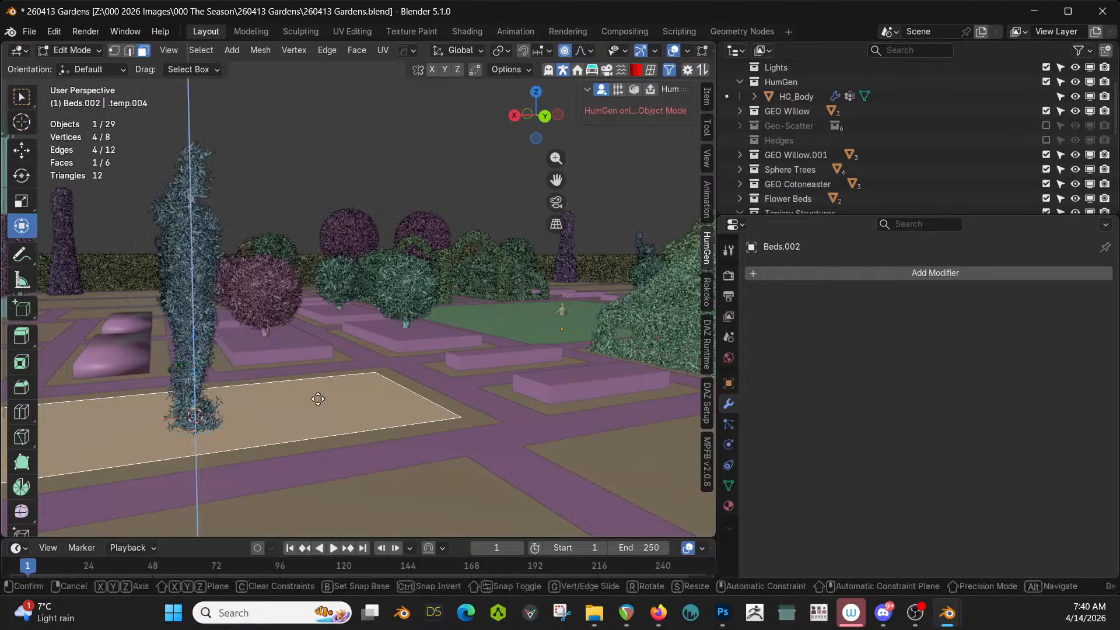
key("x")
key("1")
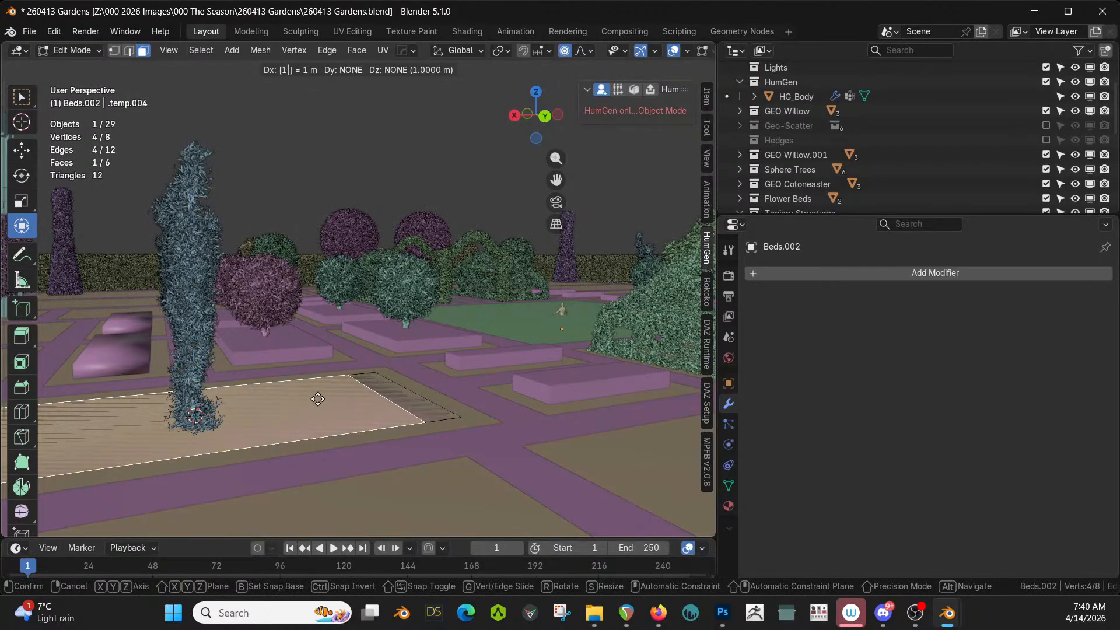
key("Return")
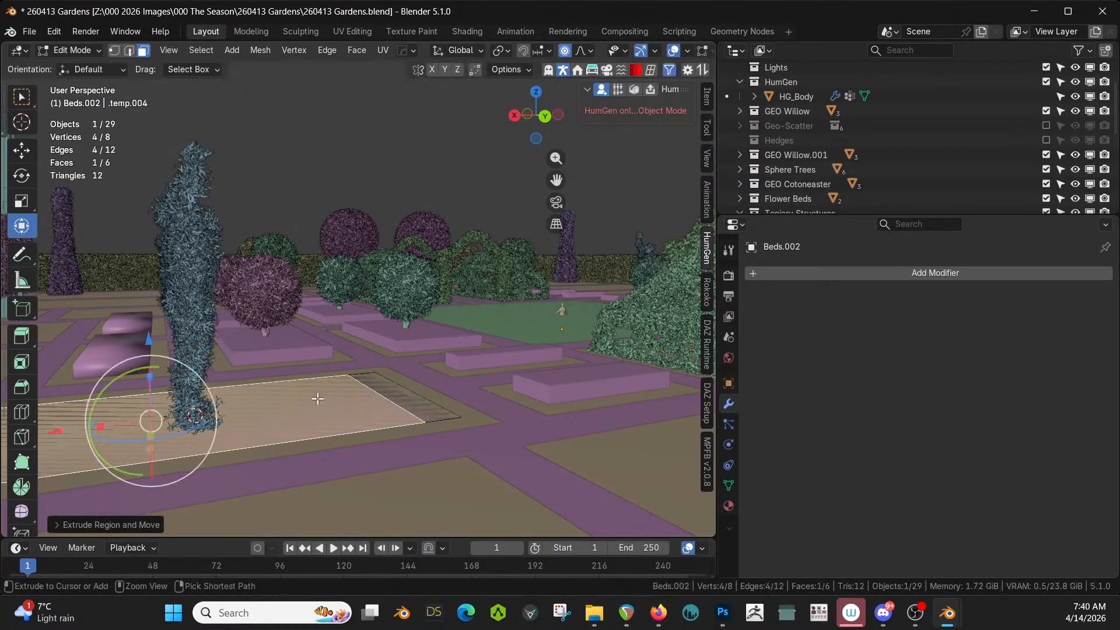
key("ctrl+z")
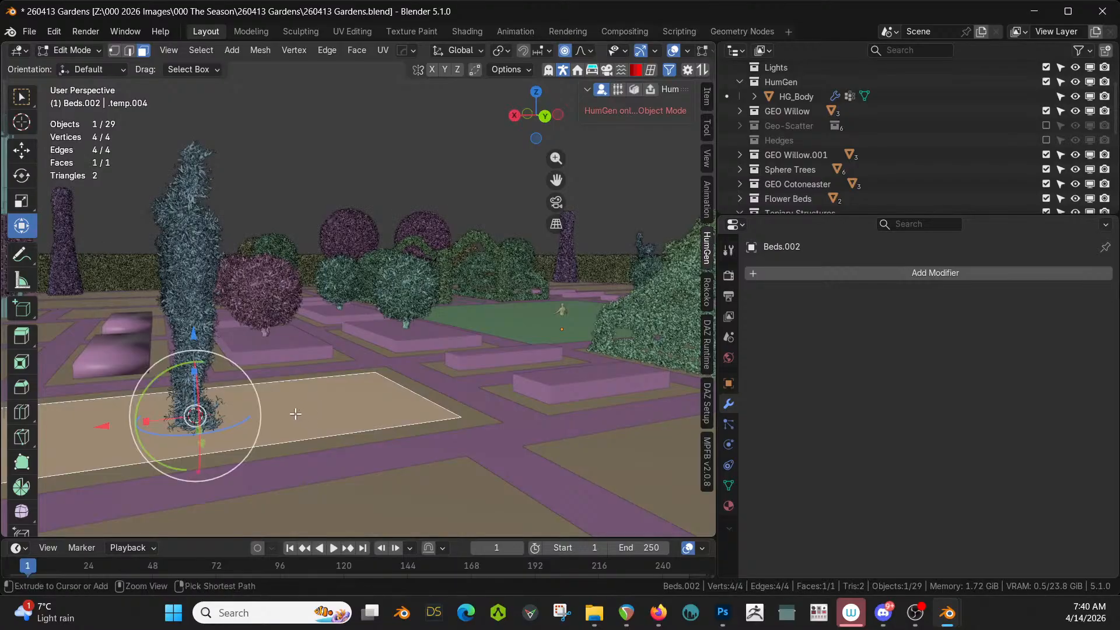
key("Tab")
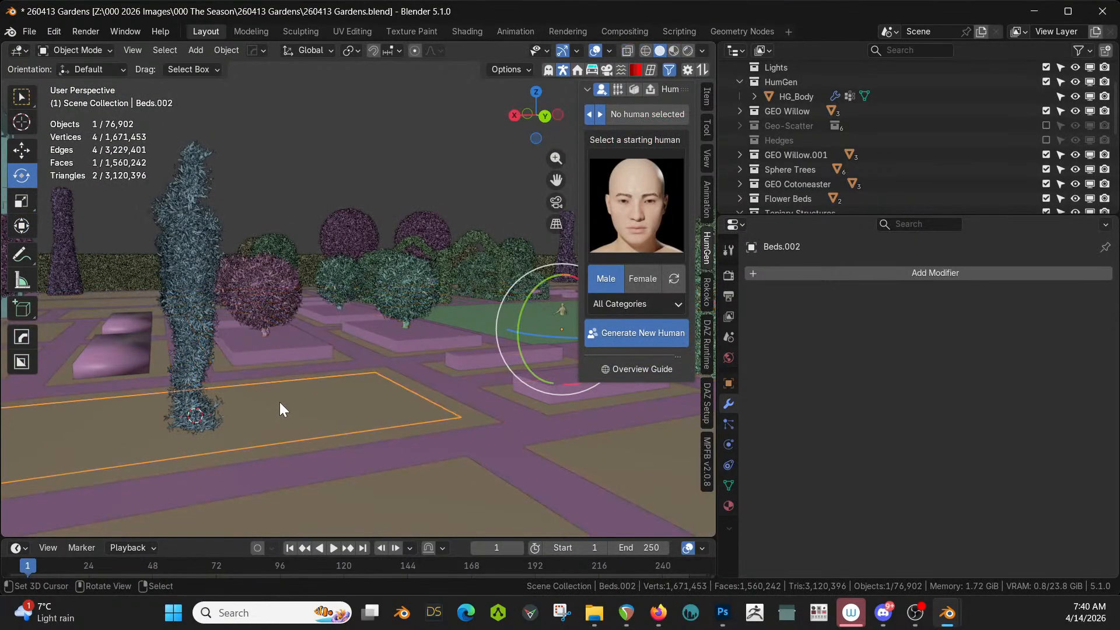
Apply the separated bed object's transform and turn on the face orientation overlay
key("ctrl+a")
left_click(271, 398)
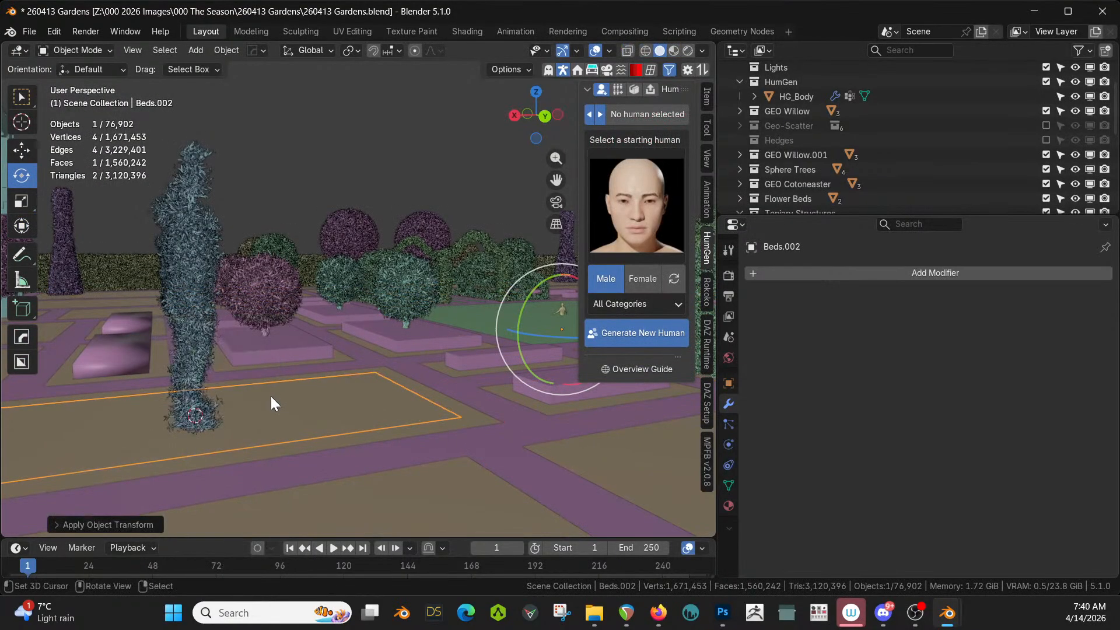
key("q")
left_click(161, 393)
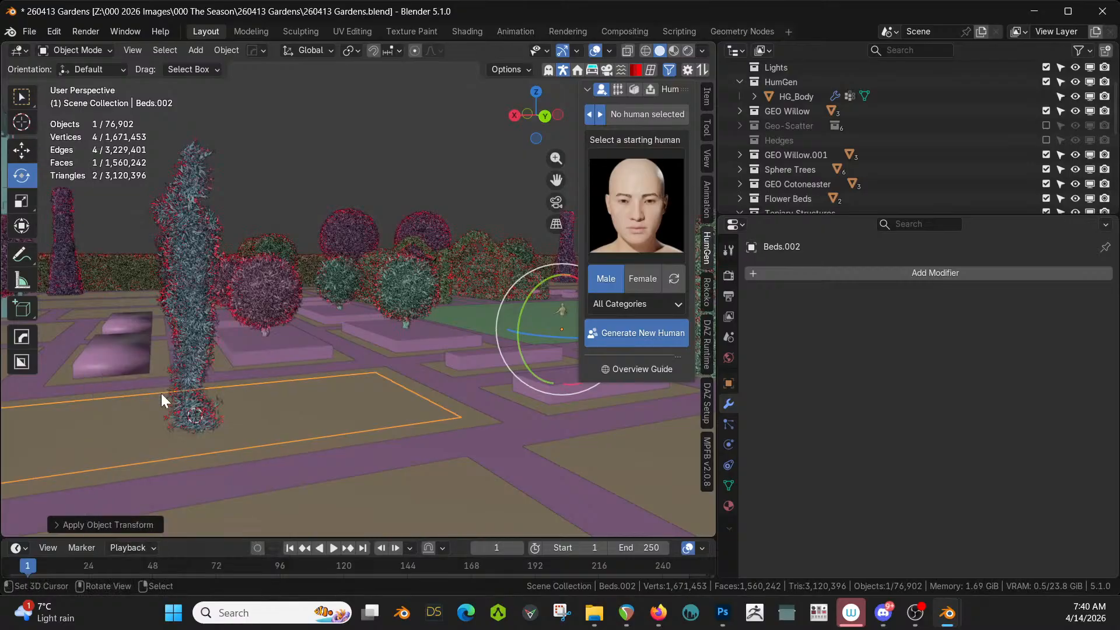
Extrude the separated bed face along its normal and set the extrusion height to 0.5 m
key("Tab")
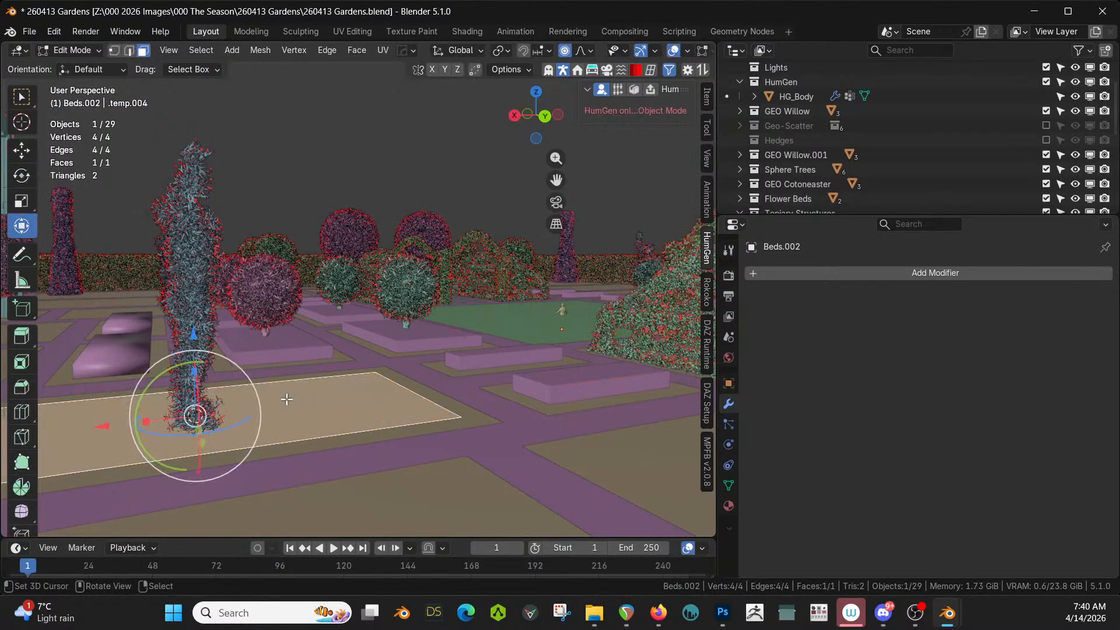
type("e1")
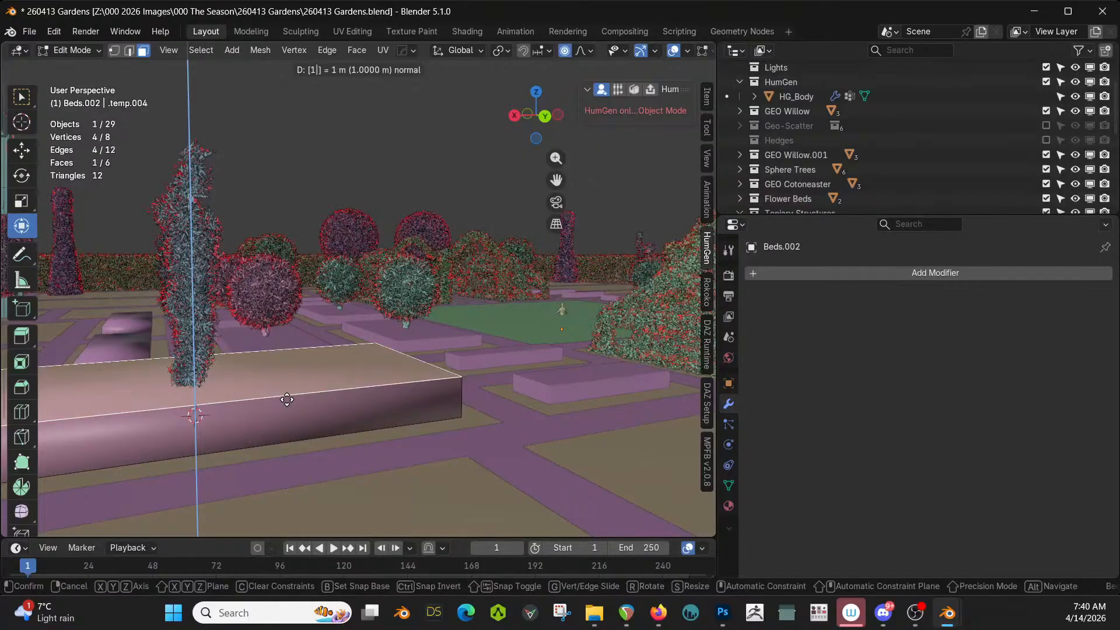
key("Return")
left_click(59, 523)
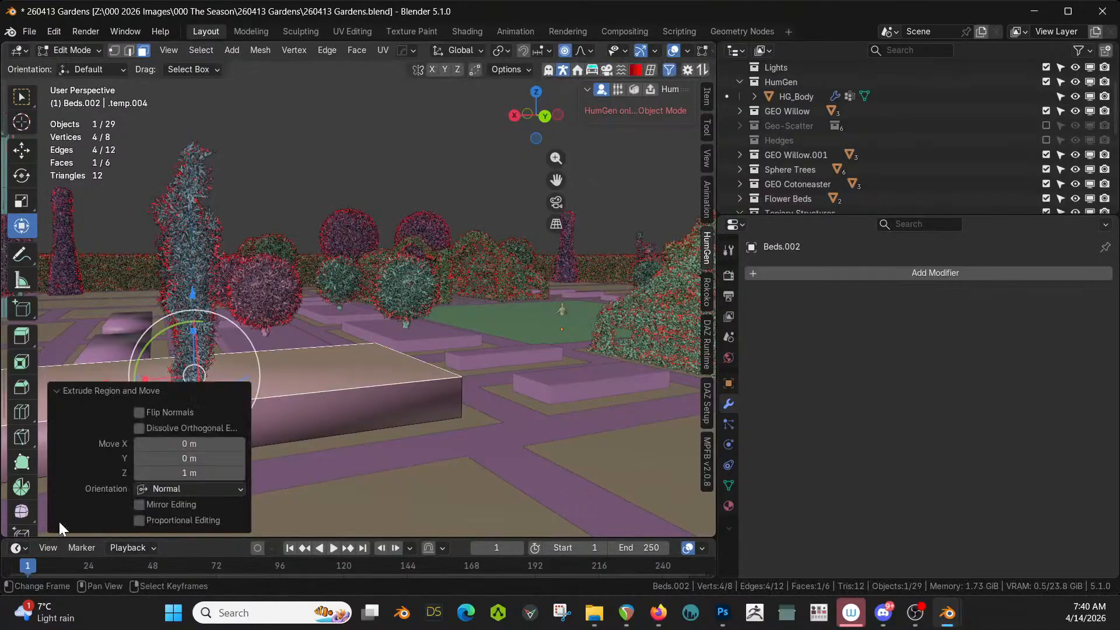
left_click(179, 472)
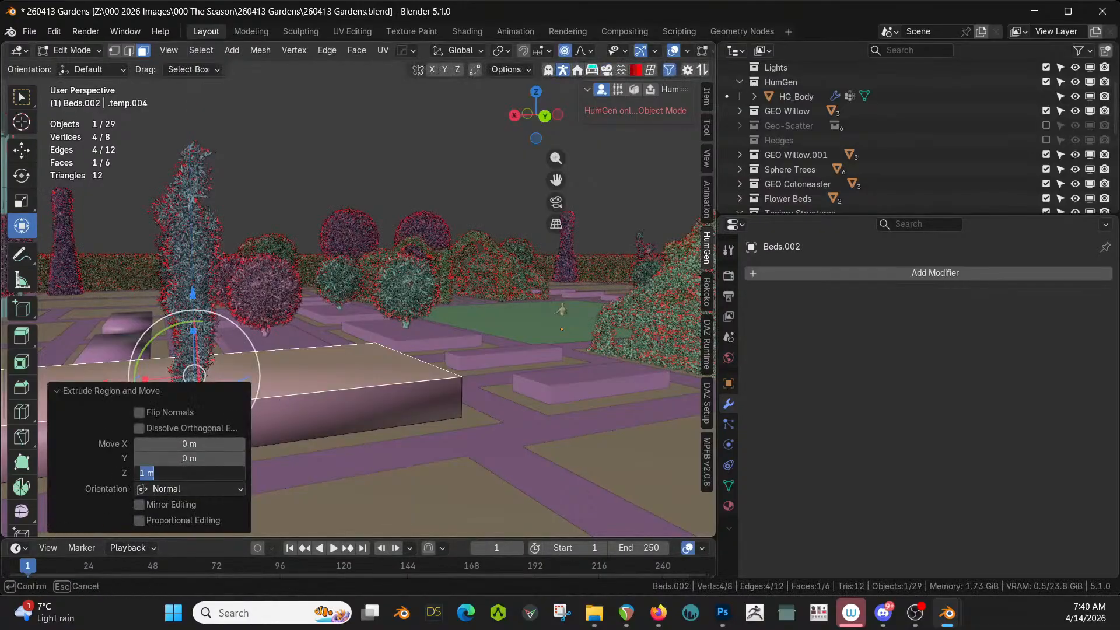
type("0.5")
key("Return")
left_click(186, 471)
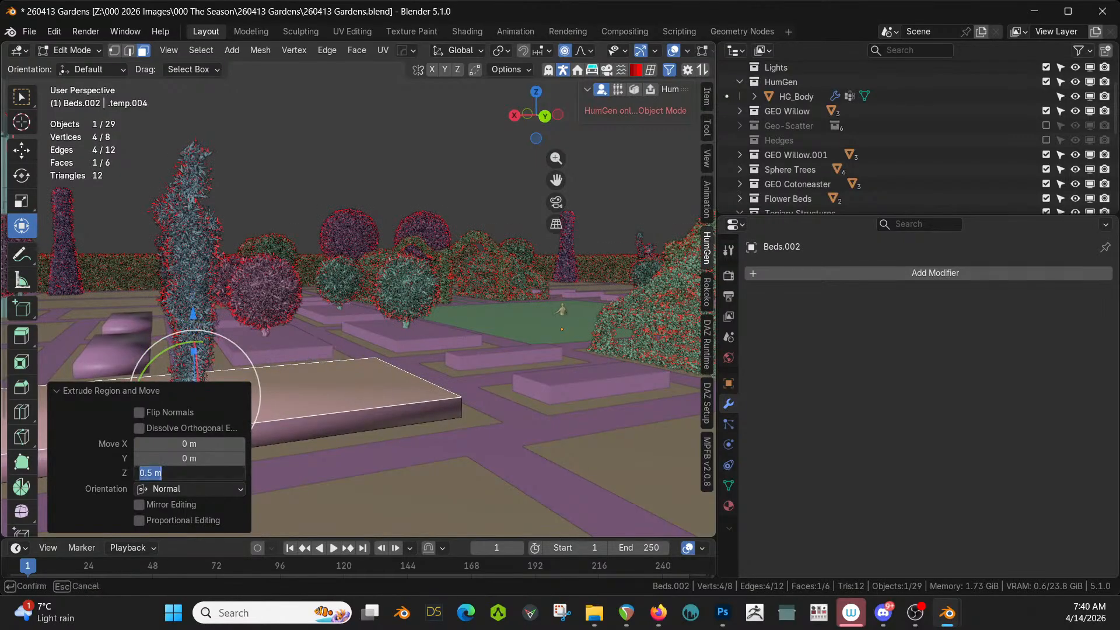
key("Tab")
key("Escape")
key("Tab")
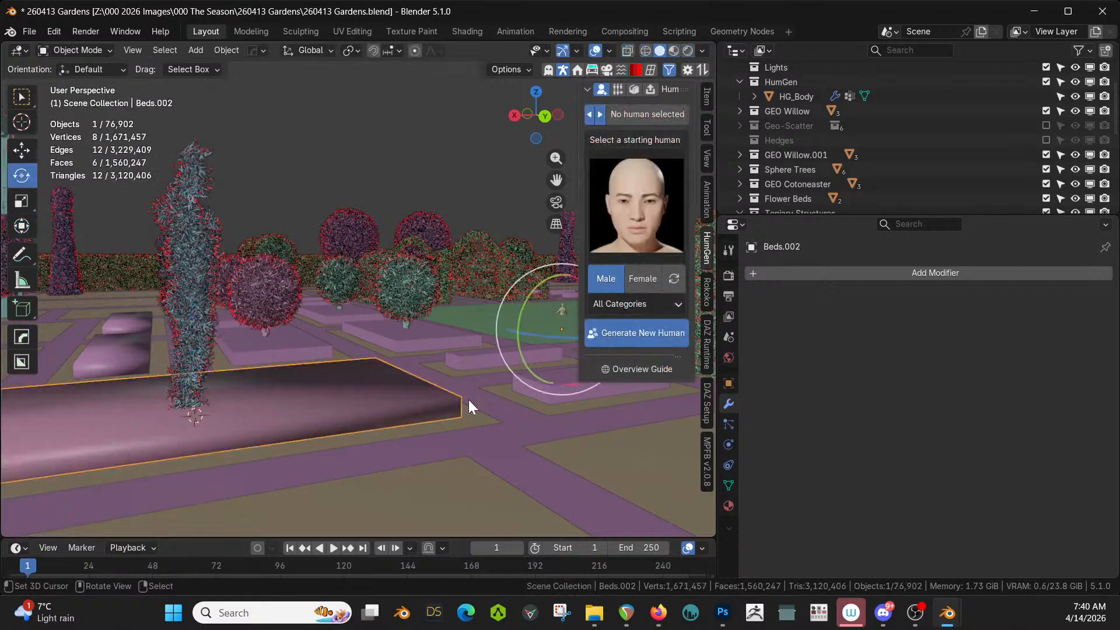
Try to mirror the raised bed across the flower beds object Plane_RSlice.006 with a Hops mirror modifier, and delete that modifier
middle_click_drag(468, 401, 464, 447)
scroll(463, 446, "down", 3)
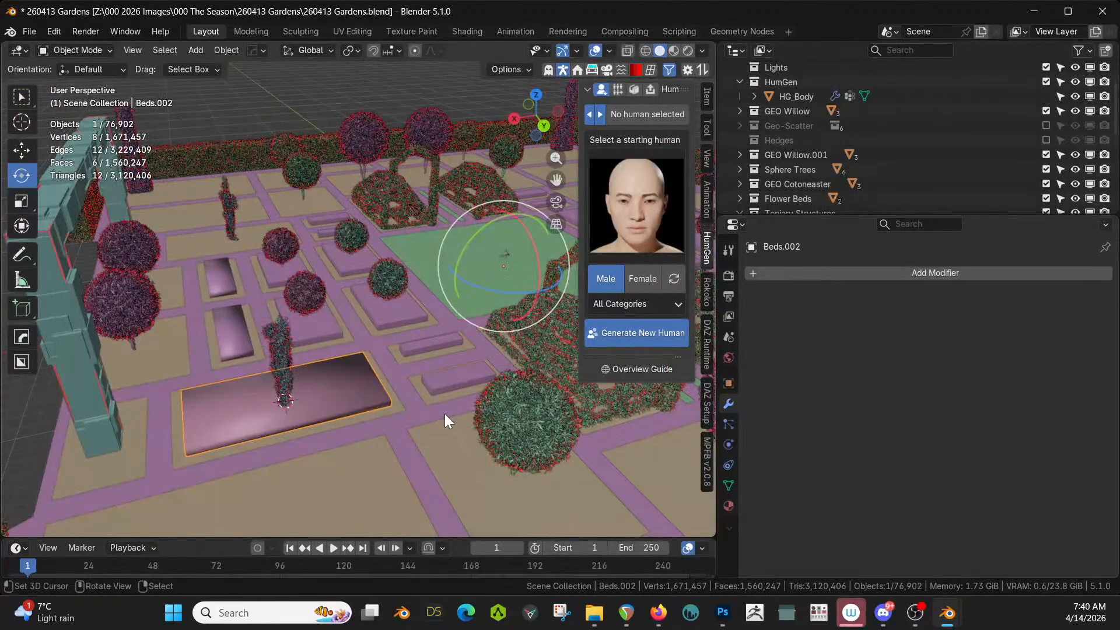
left_click(223, 322)
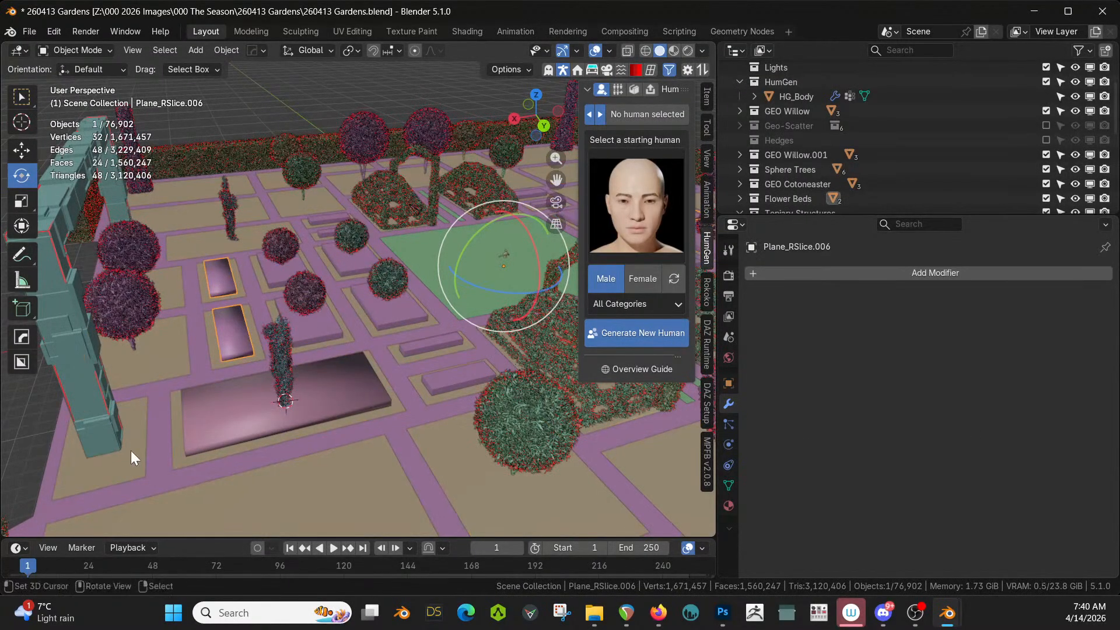
left_click(215, 415)
right_click(225, 342, "shift")
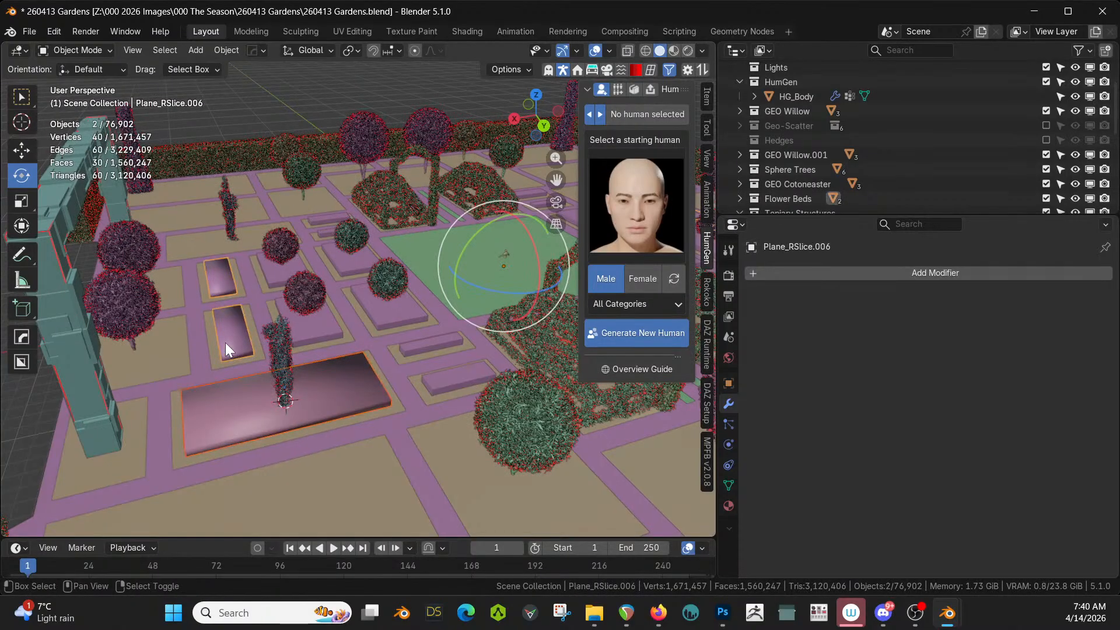
key("alt+x")
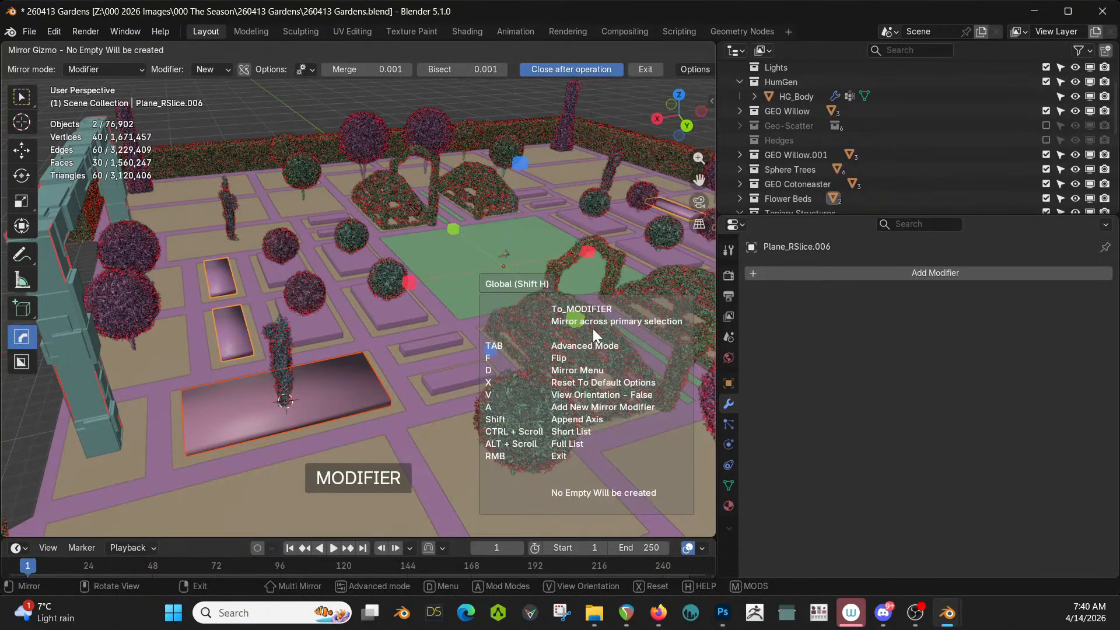
left_click(583, 319)
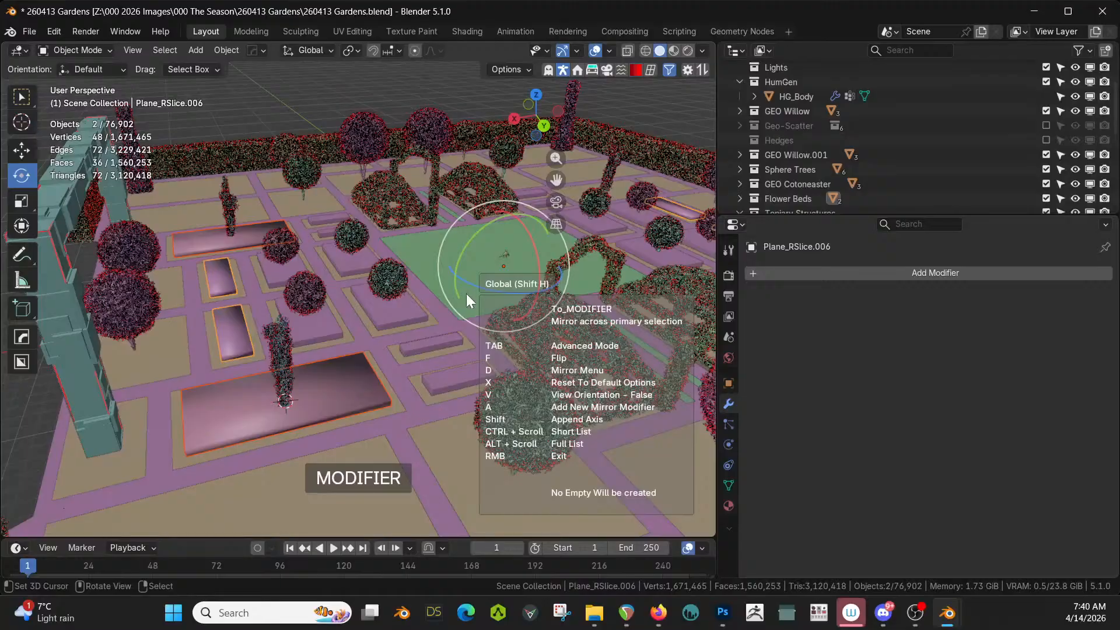
middle_click_drag(466, 293, 257, 387)
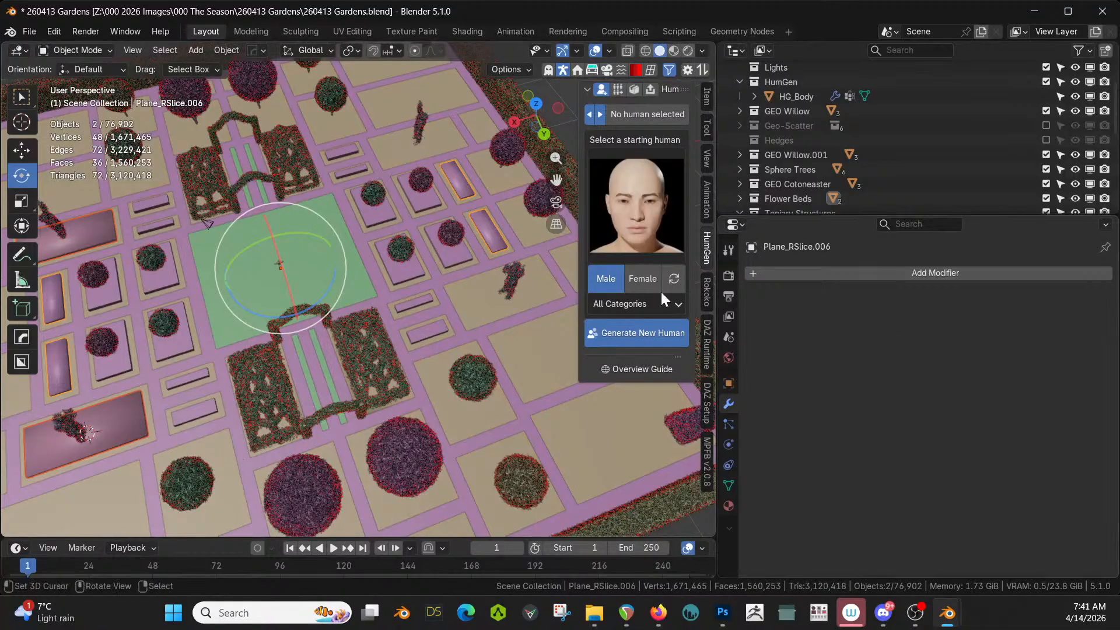
left_click(1073, 330)
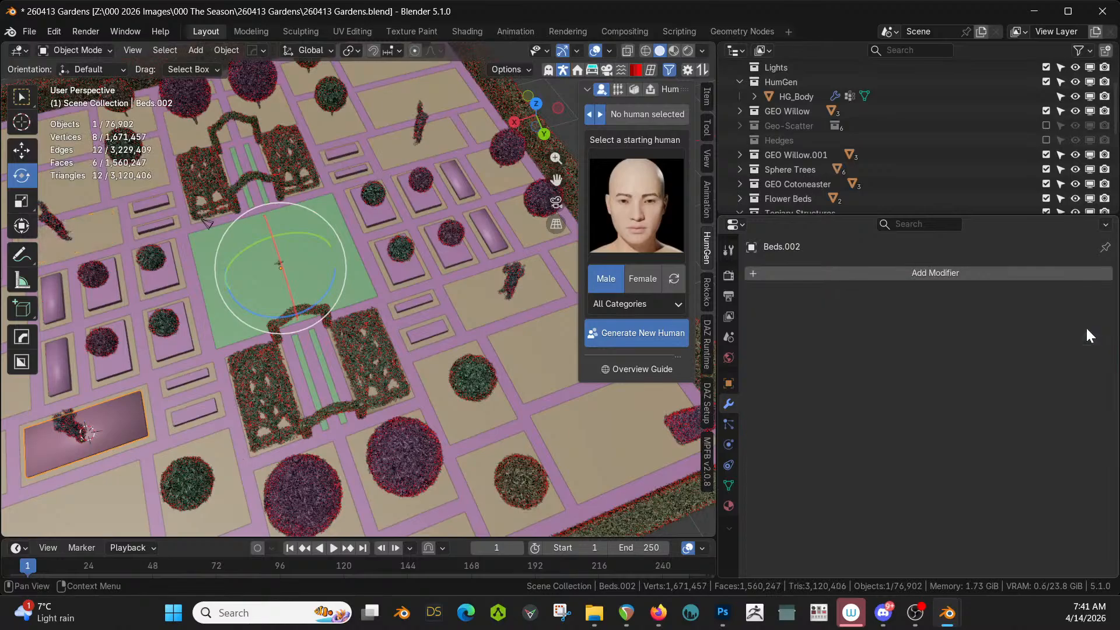
left_click(1085, 329)
Mirror the raised bed across the Center Grass object on both the X and Y axes with Hops Mirror modifiers
left_click(166, 363)
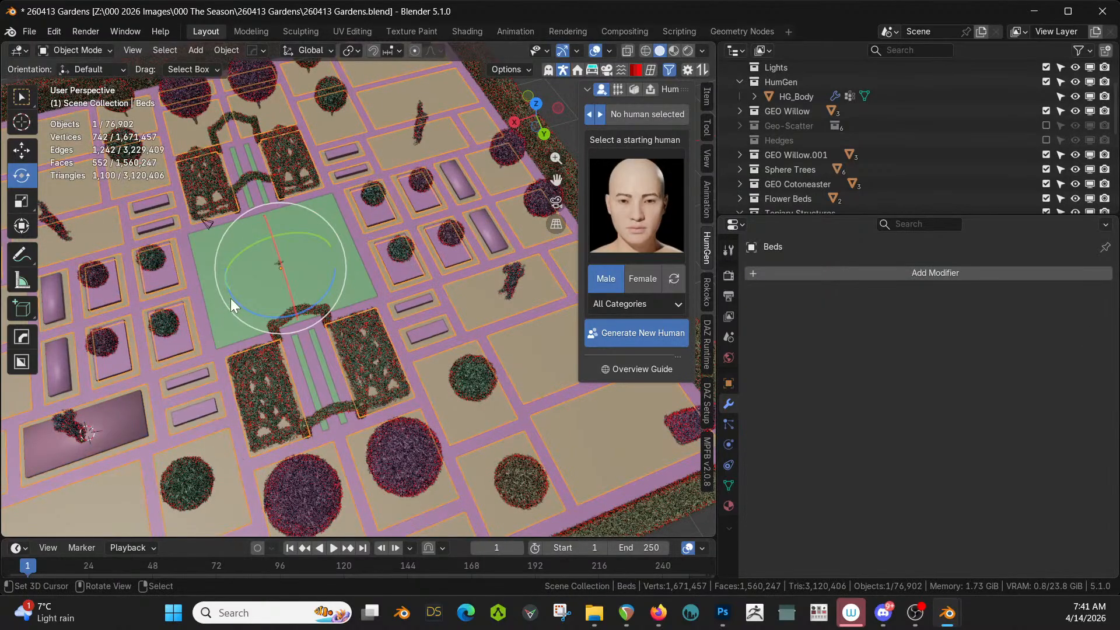
left_click(219, 323, "shift")
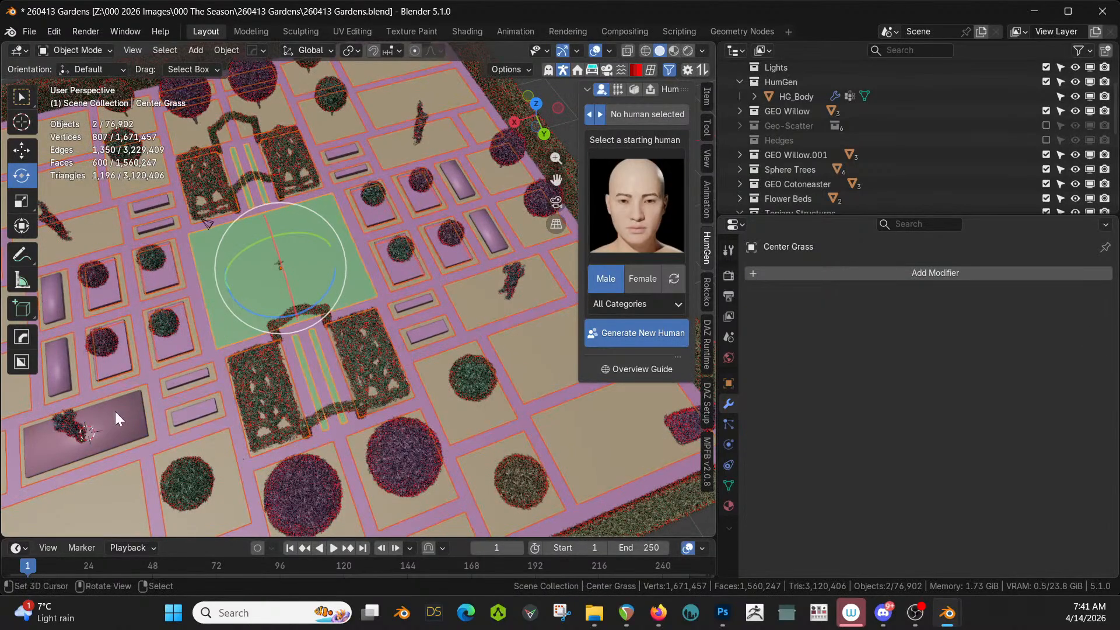
left_click(115, 411)
left_click(223, 295, "shift")
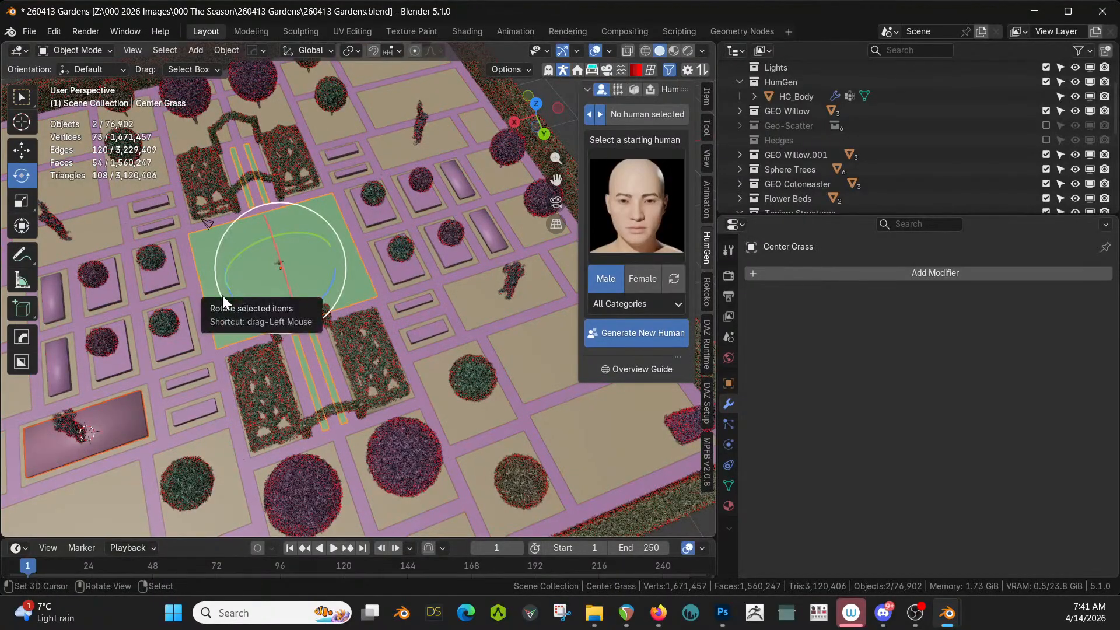
key("alt+x")
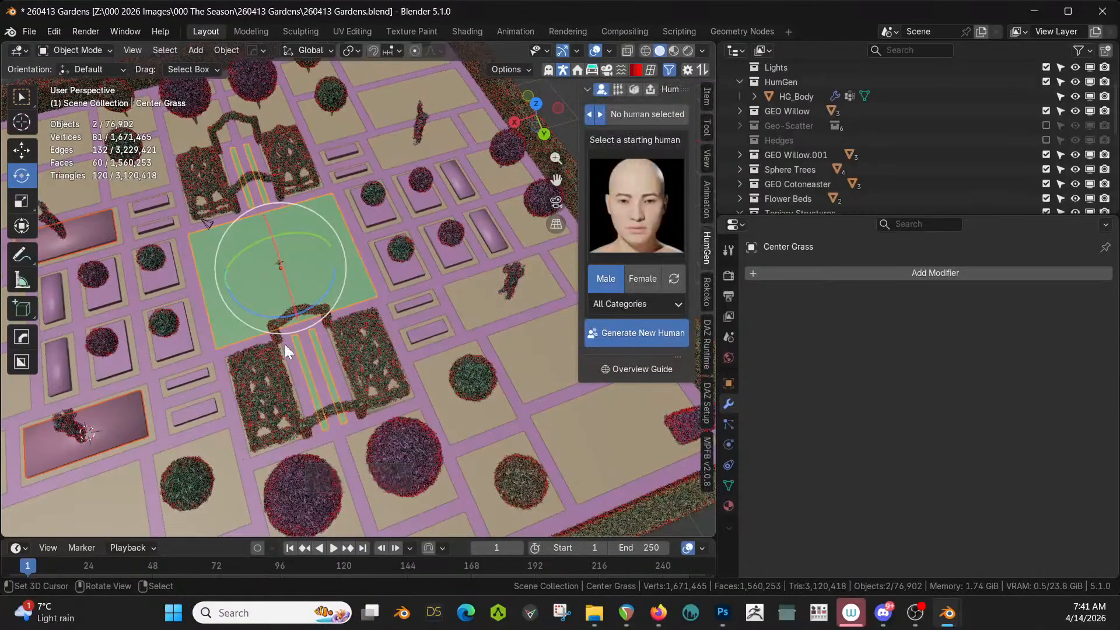
key("alt+x")
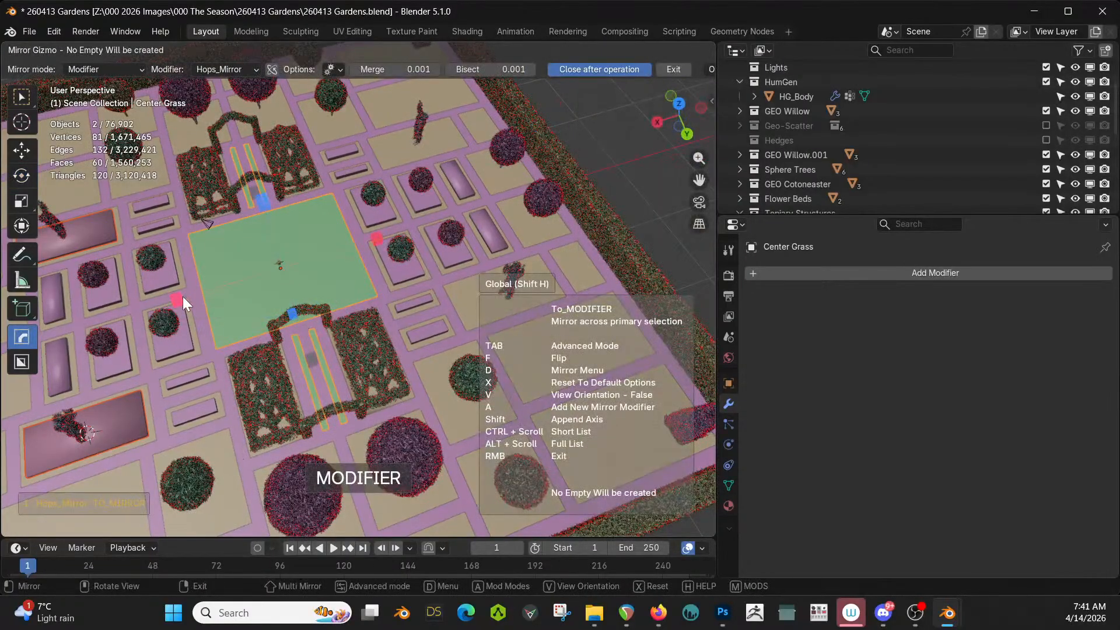
left_click(177, 299)
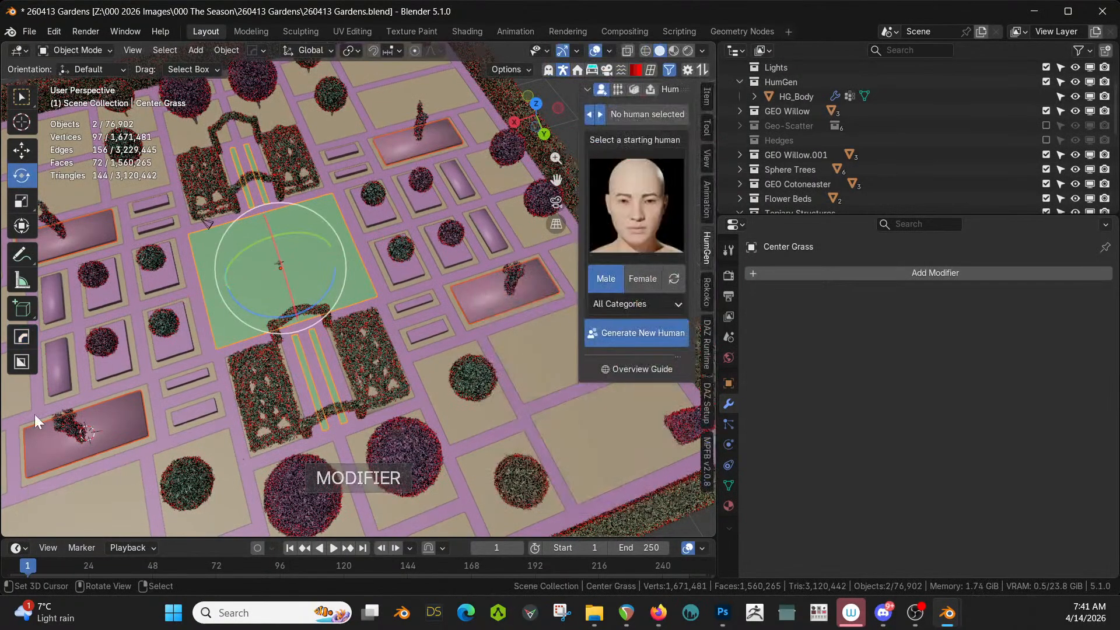
Apply all modifiers on the mirrored raised beds and join them into the flower beds object Plane_RSlice.006
left_click(104, 420)
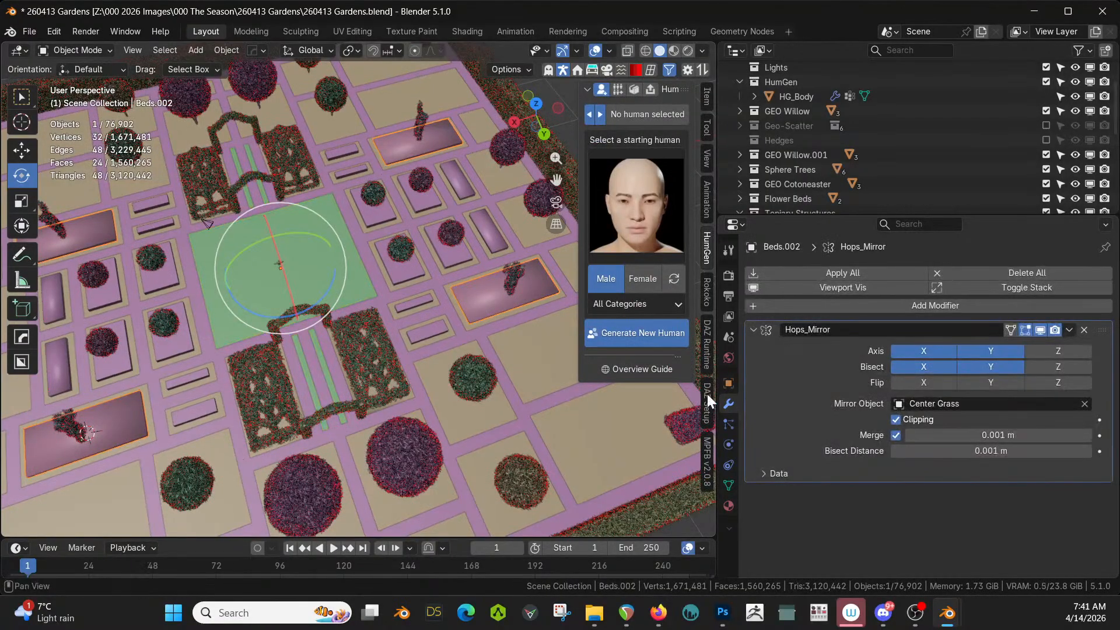
left_click(817, 272)
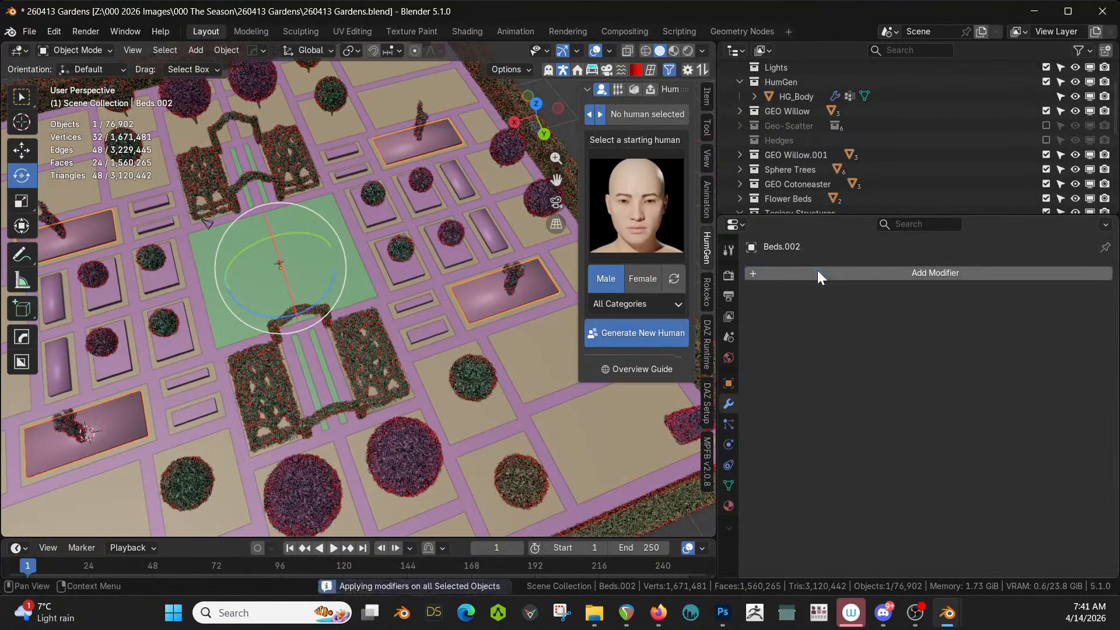
left_click(53, 377, "shift")
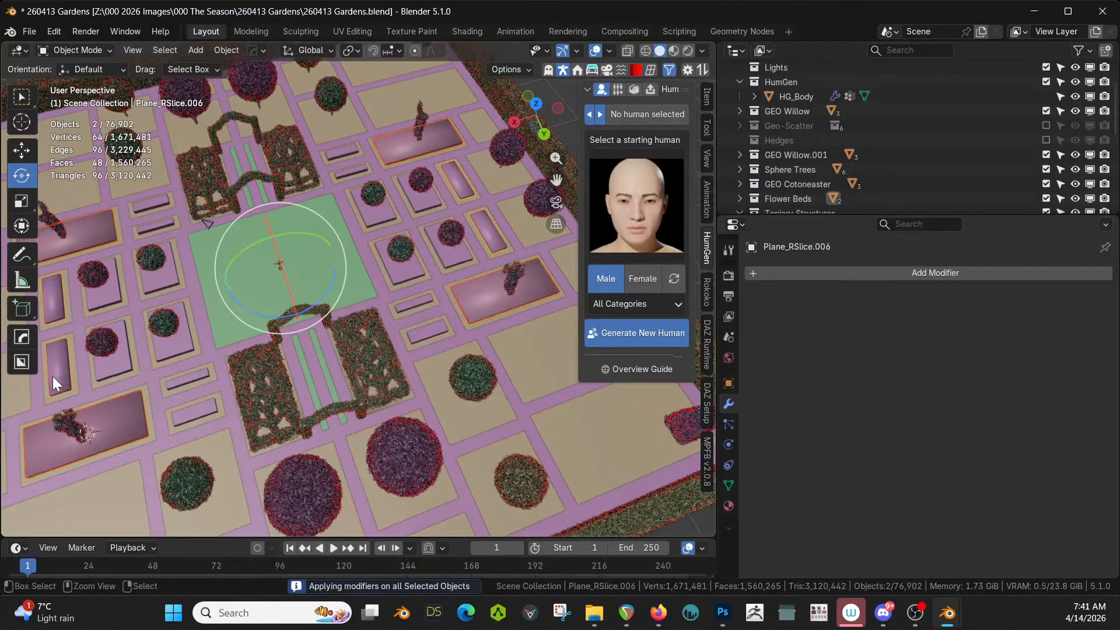
key("ctrl+j")
Sharpen the joined flower beds object with HOps Sharpen and remove its Paths material slot
key("q")
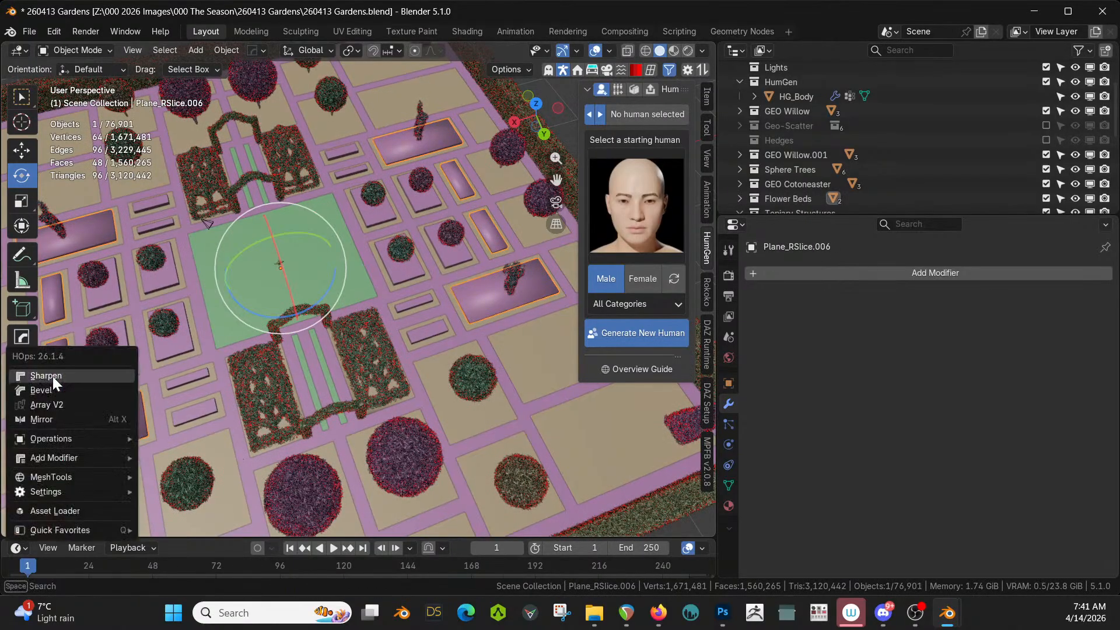
left_click(53, 376)
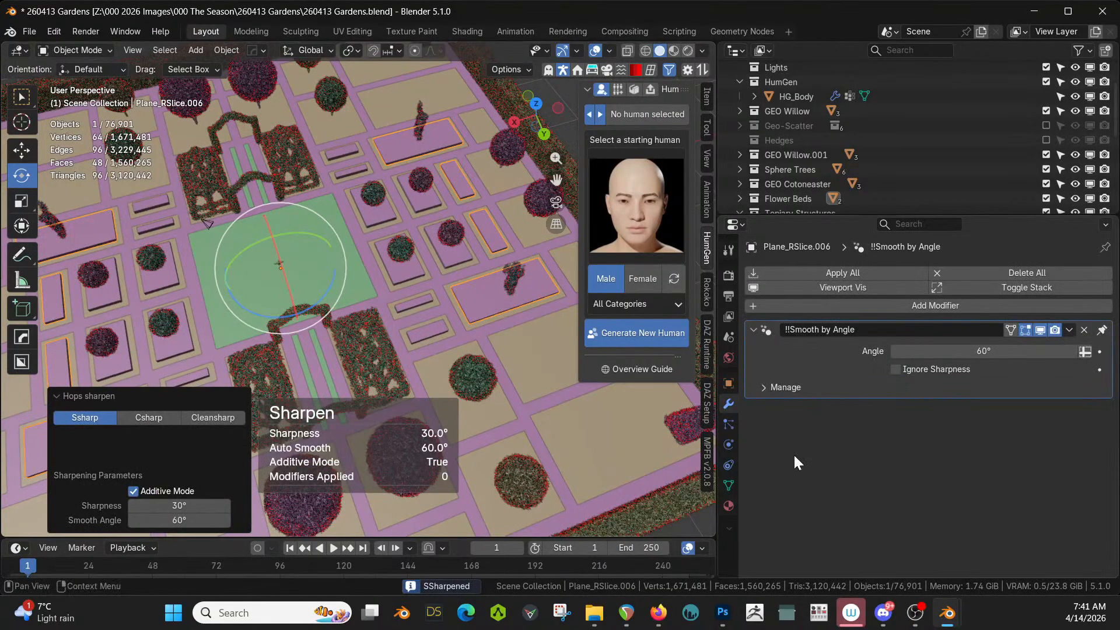
left_click(729, 506)
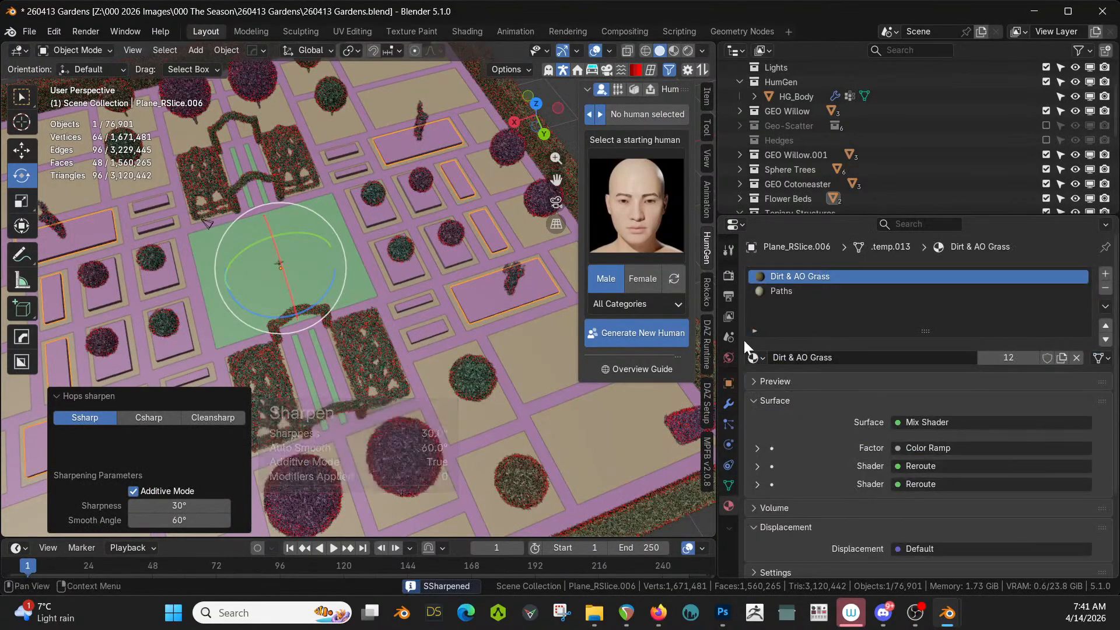
left_click(774, 291)
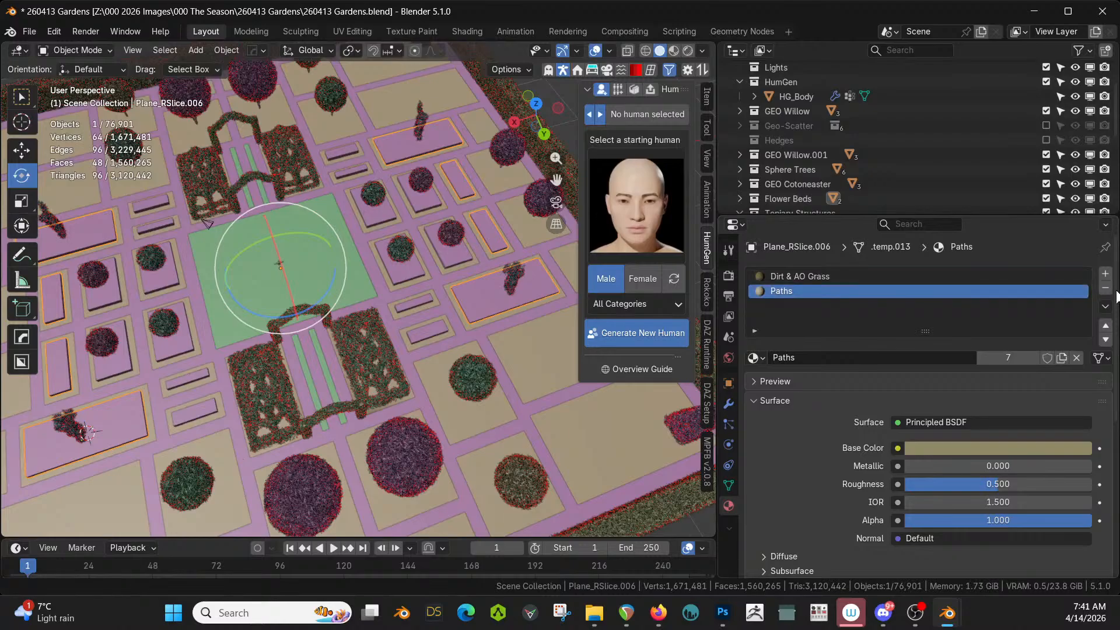
left_click(1105, 288)
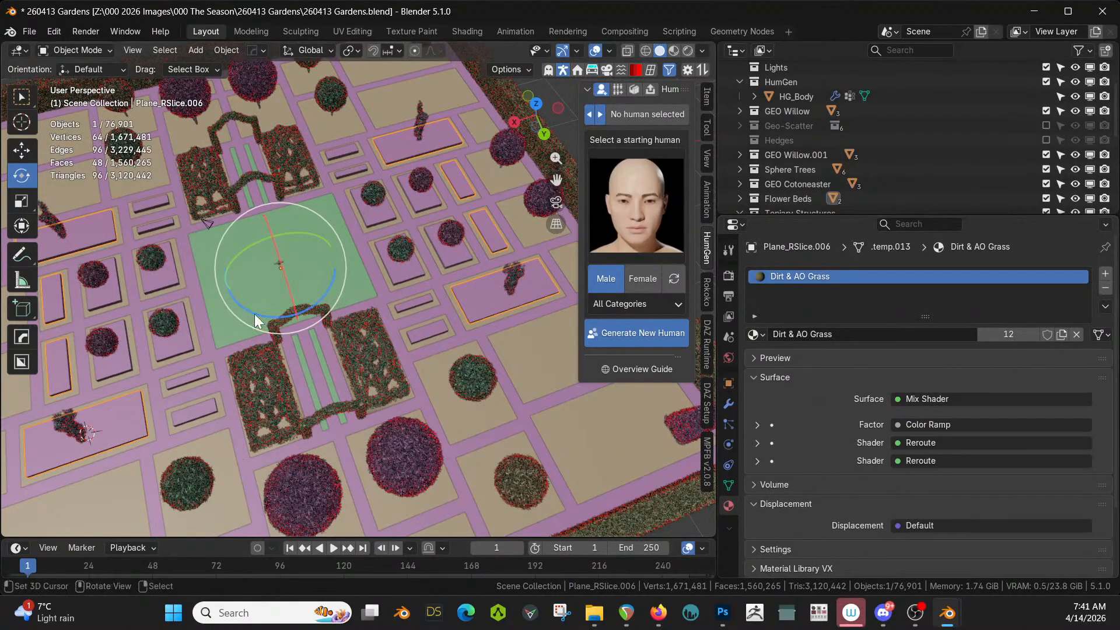
Preview the joined beds in rendered shading, and in solid shading include the Geo-Scatter and Hedges collections in the view layer
key("z")
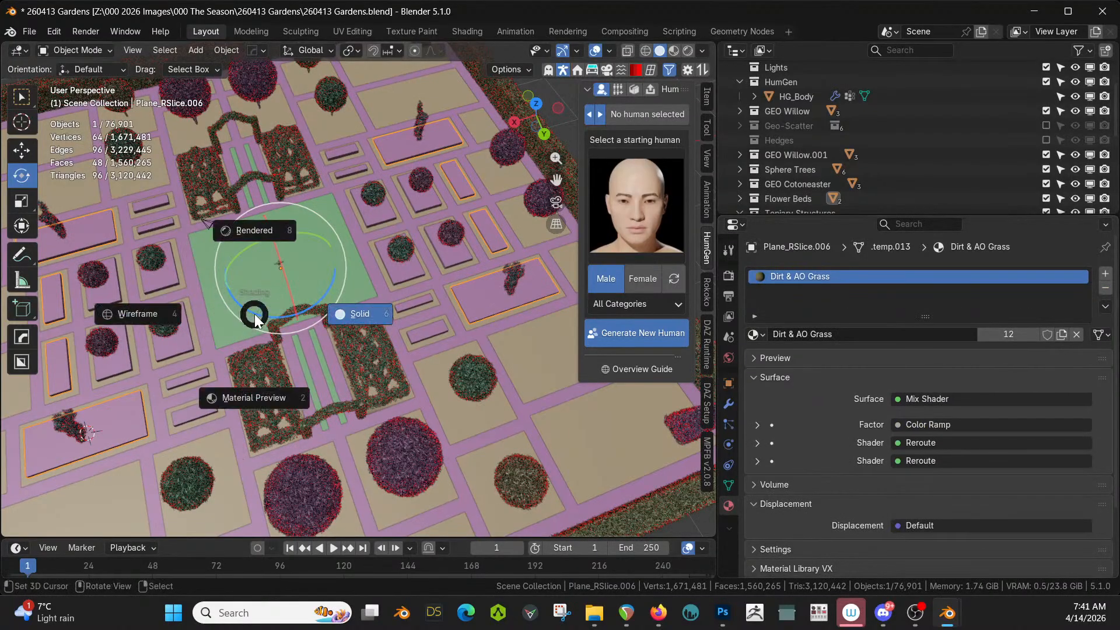
key("8")
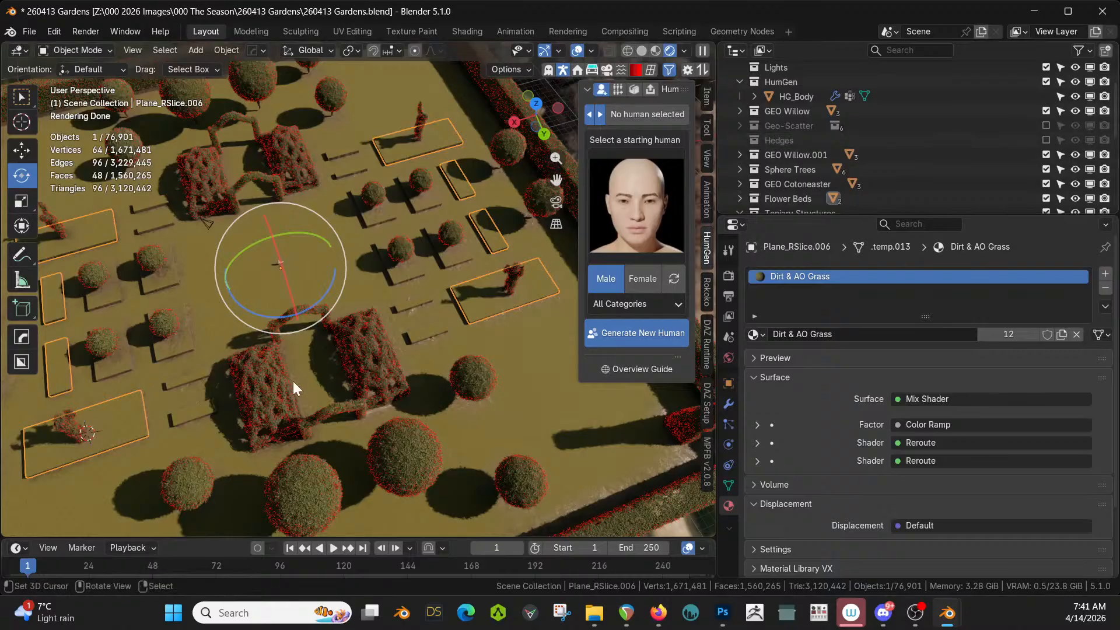
key("z")
key("6")
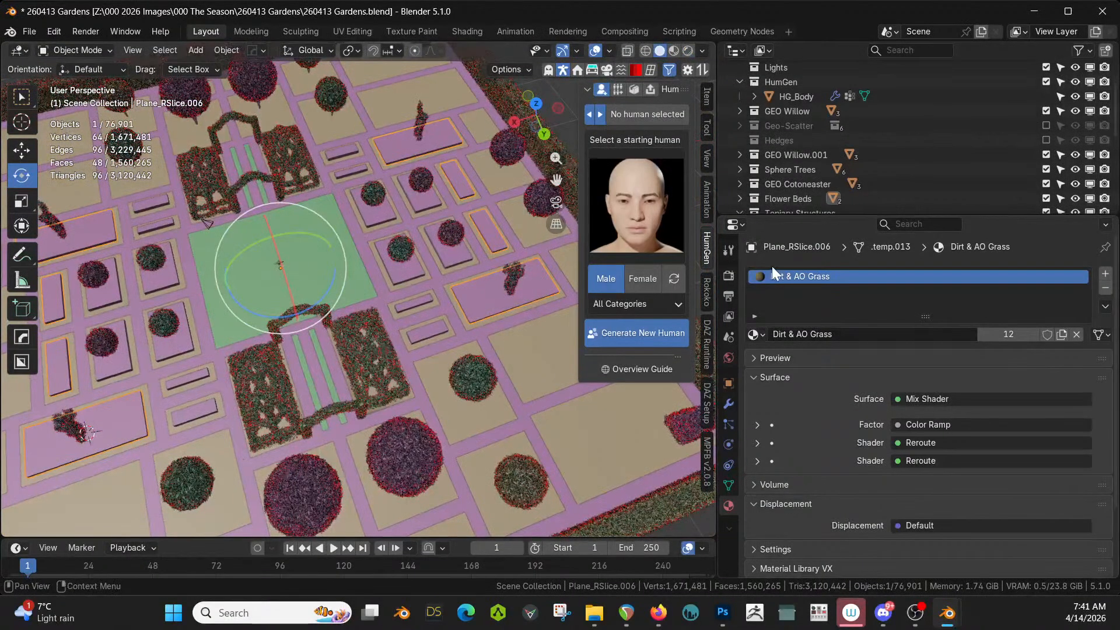
left_click(1045, 125)
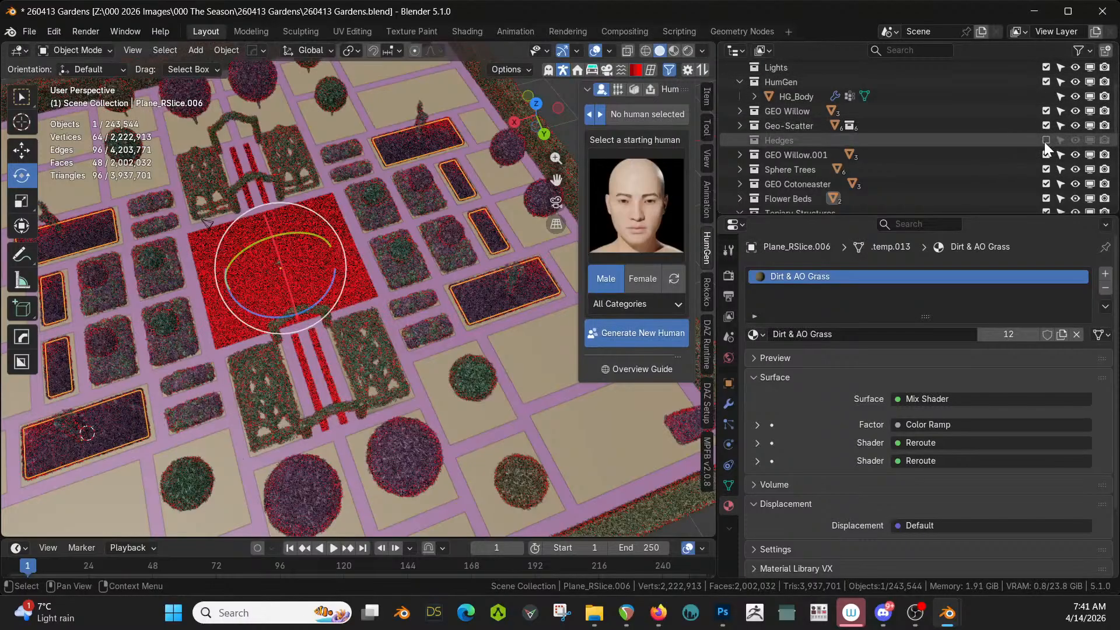
left_click(1044, 142)
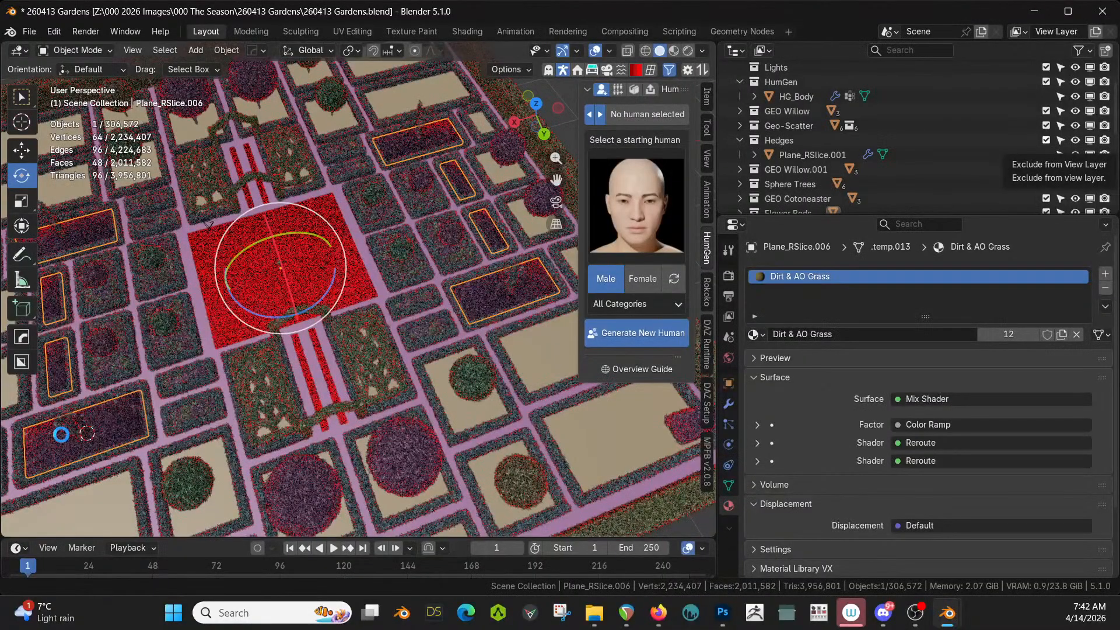
key("alt+v")
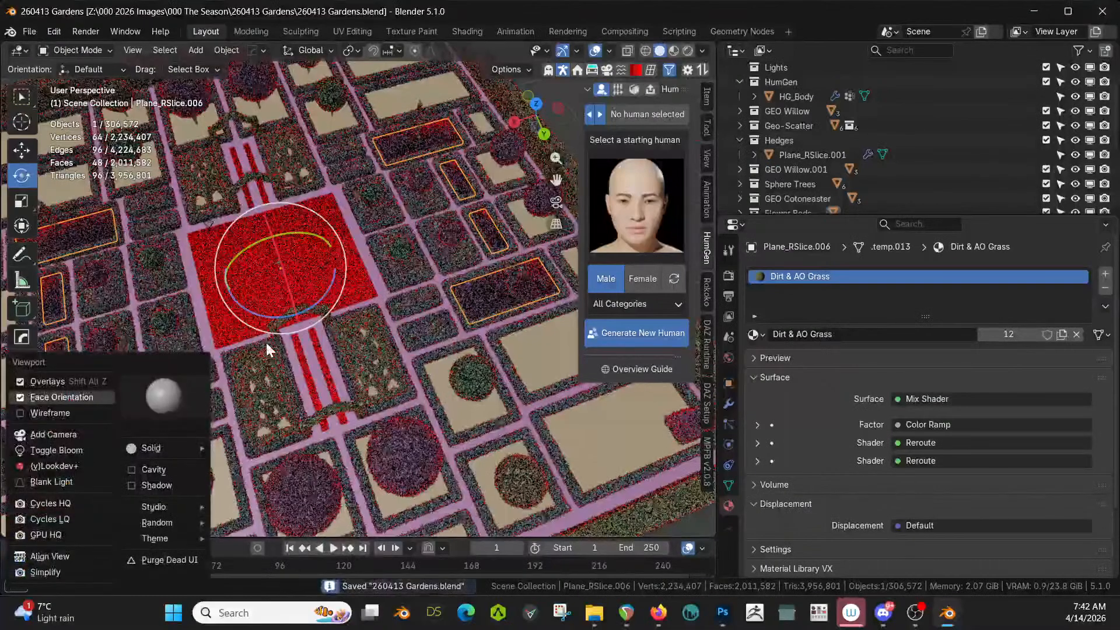
key("v")
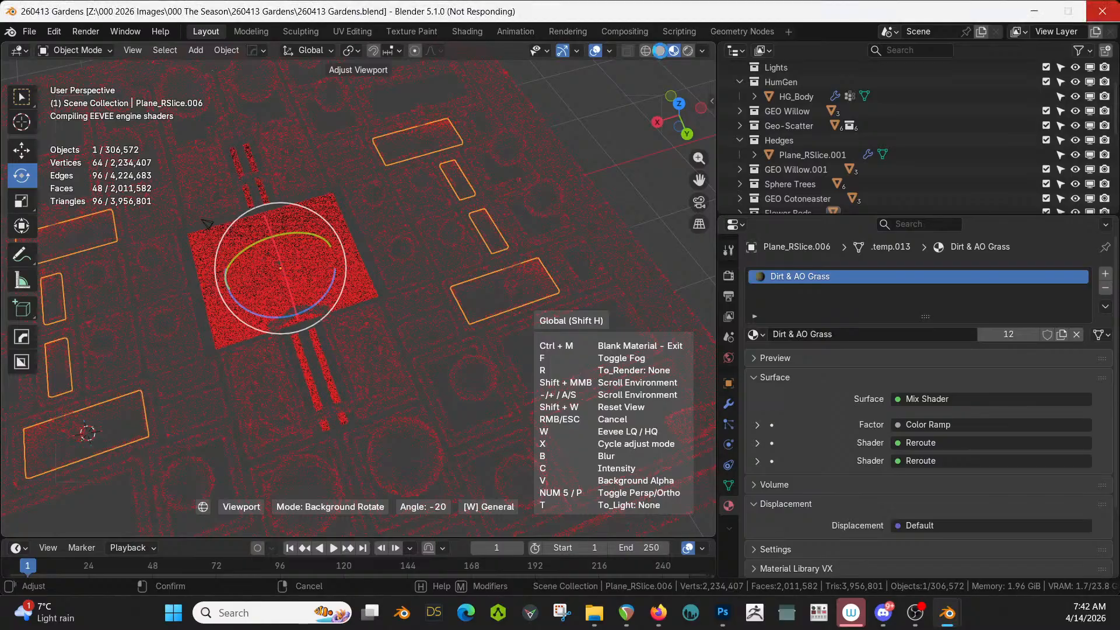
left_click(660, 50)
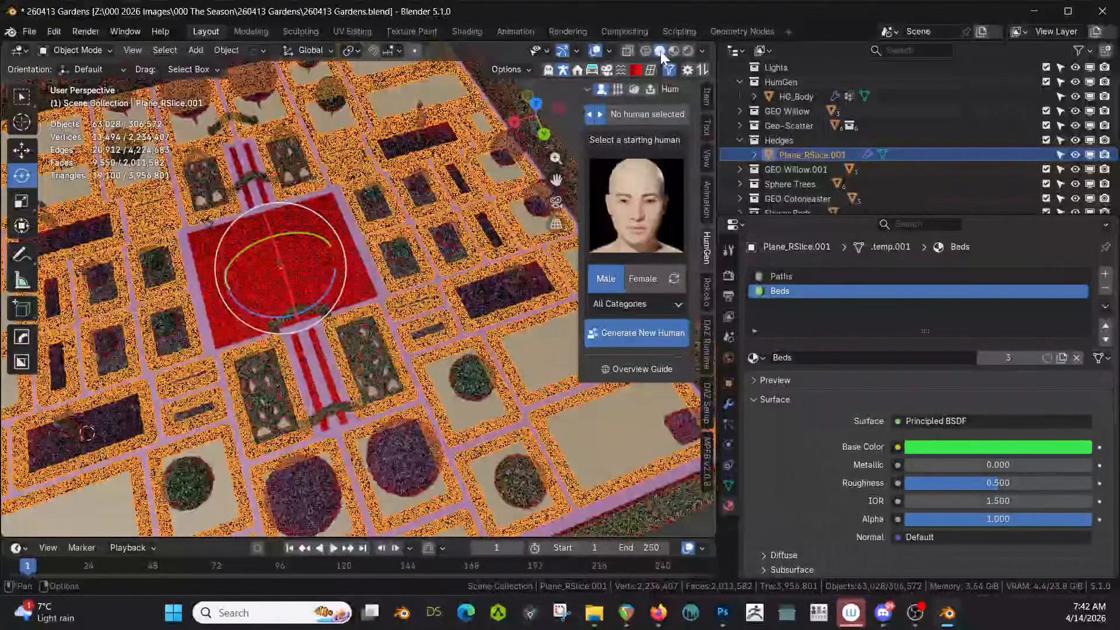
Turn off the face orientation overlay and deselect all objects
right_click(227, 265)
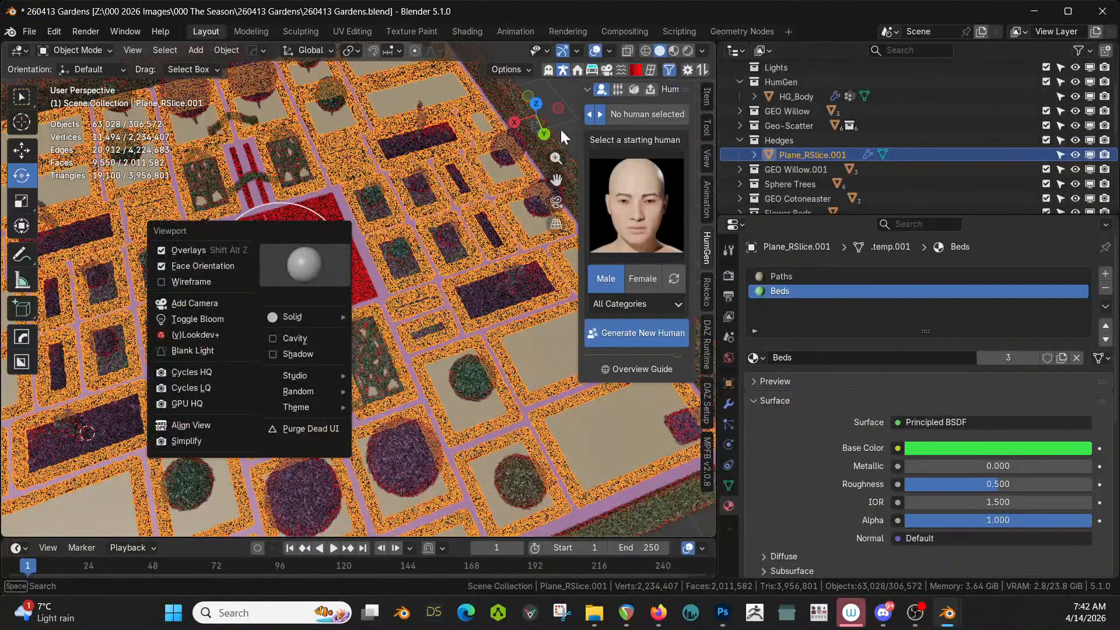
left_click(196, 266)
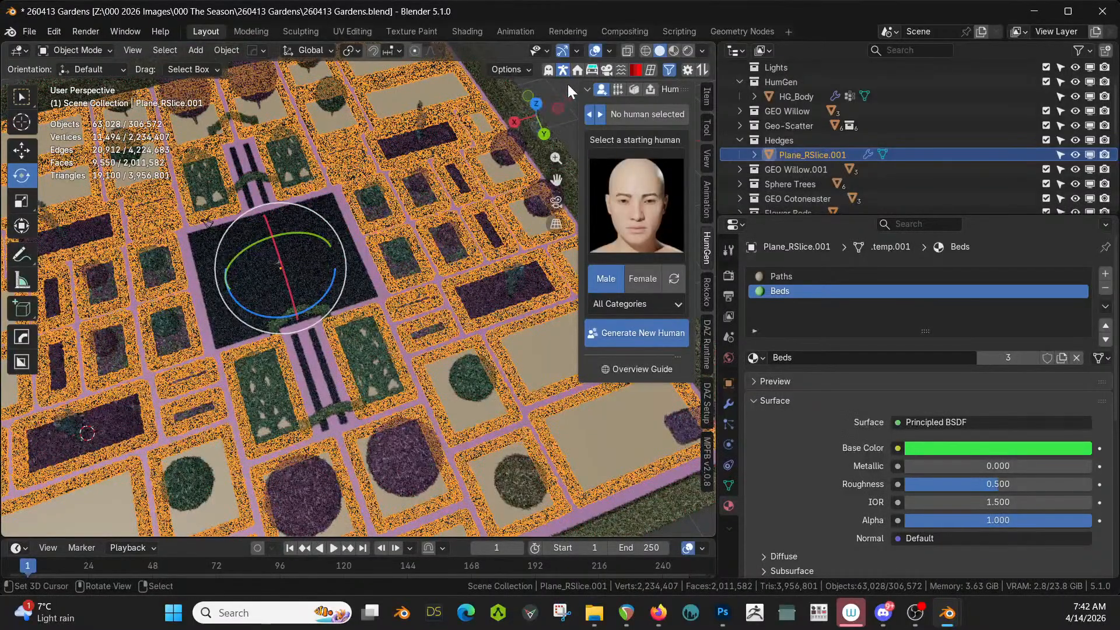
key("alt+a")
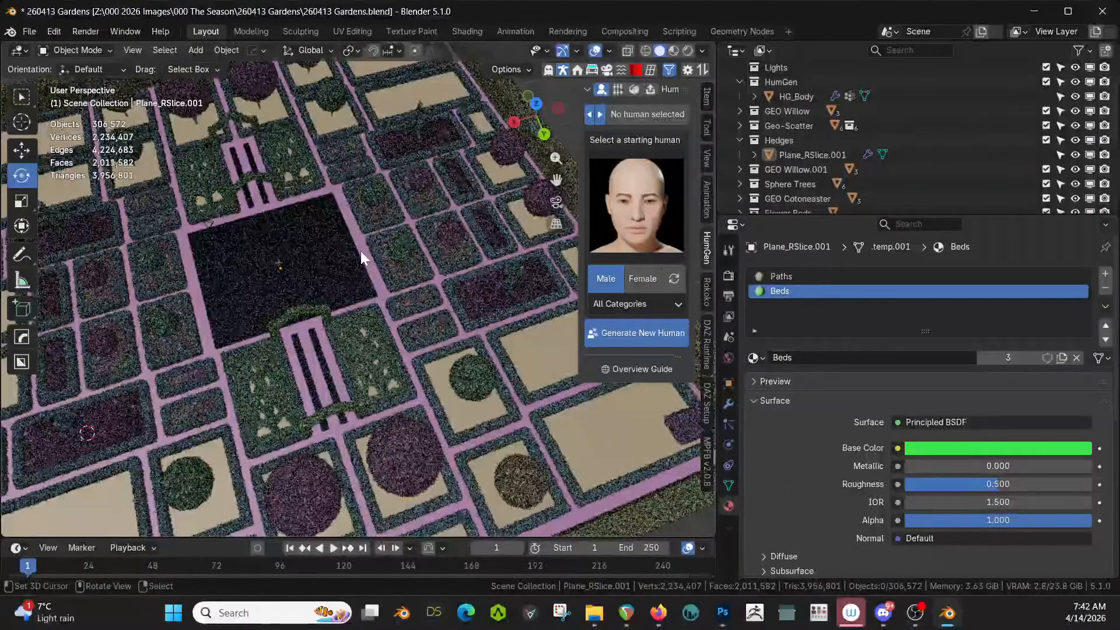
Inspect the planted beds and hedges up close in rendered shading and save the file
scroll(361, 251, "down", 2)
key("z")
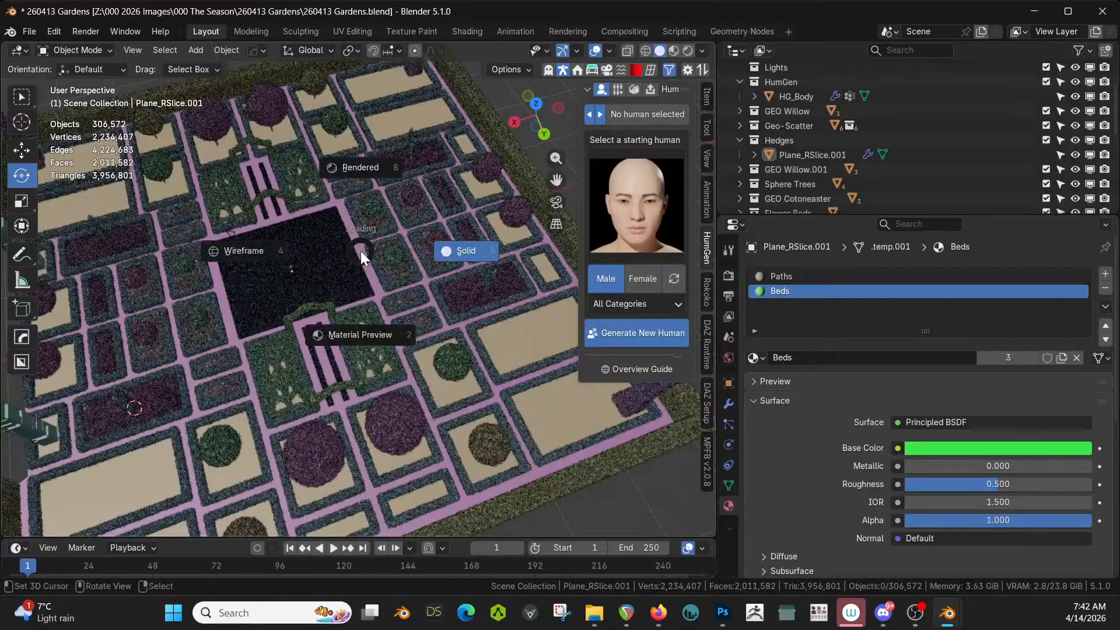
key("8")
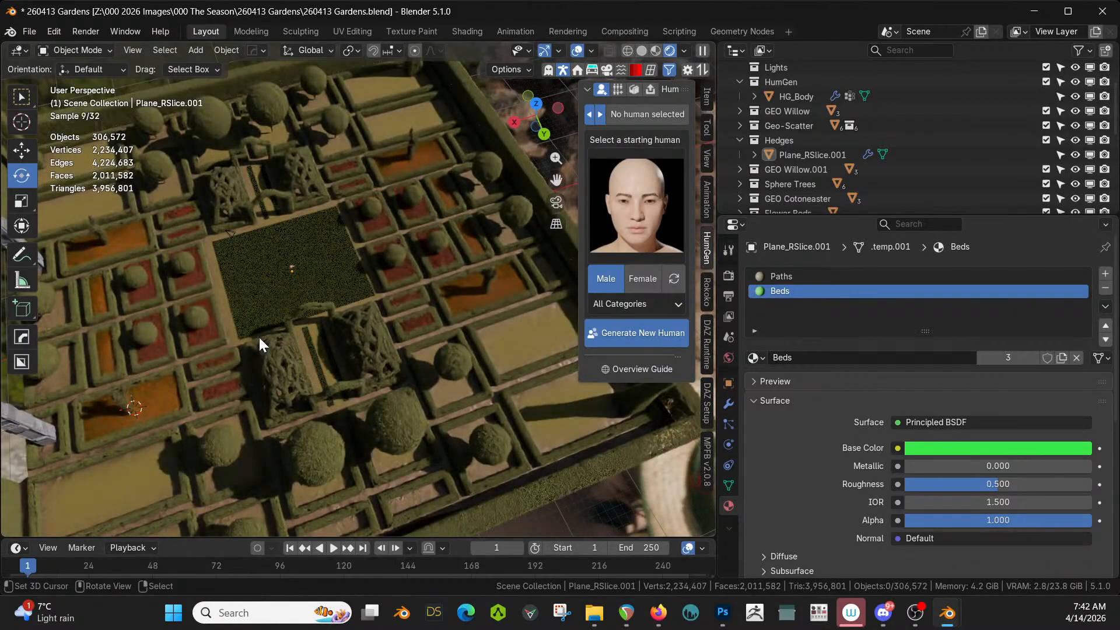
middle_click_drag(259, 344, 260, 429)
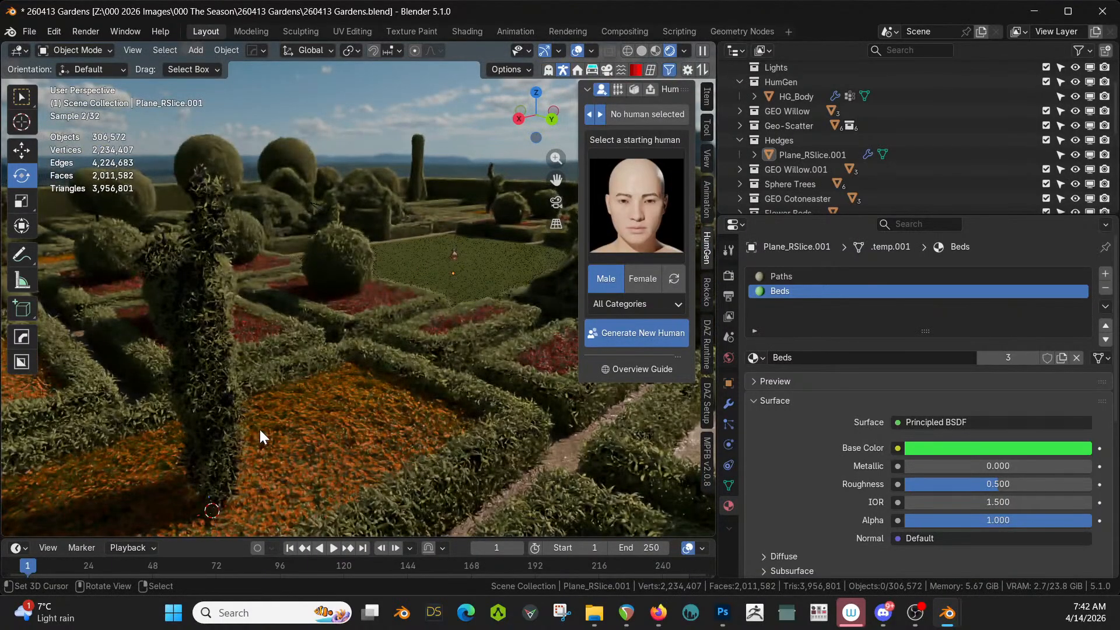
scroll(260, 429, "up", 3)
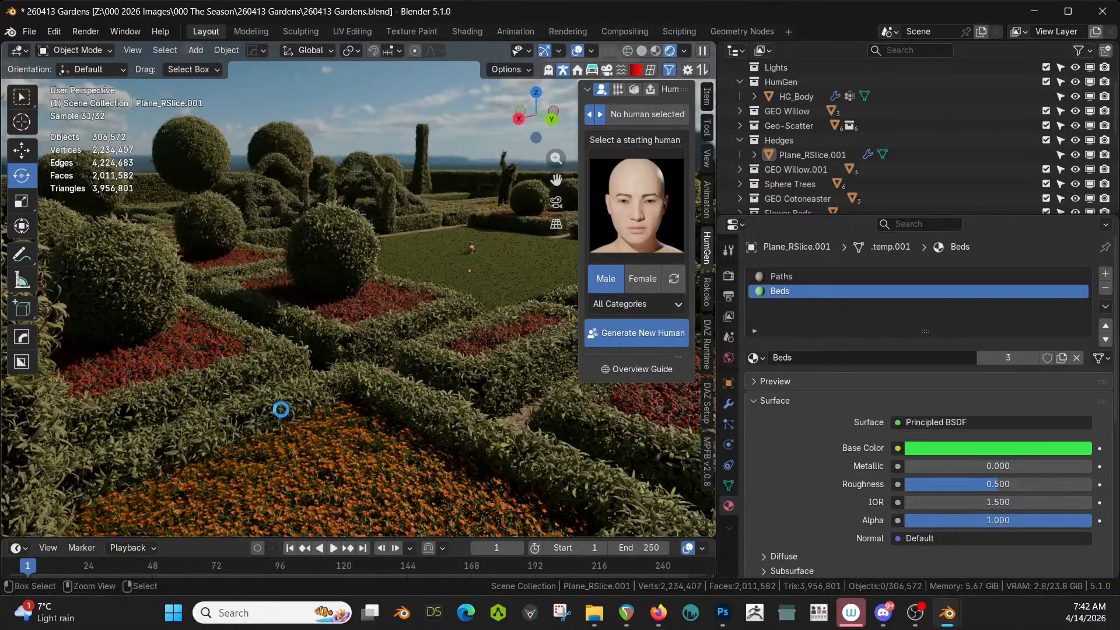
key("ctrl+s")
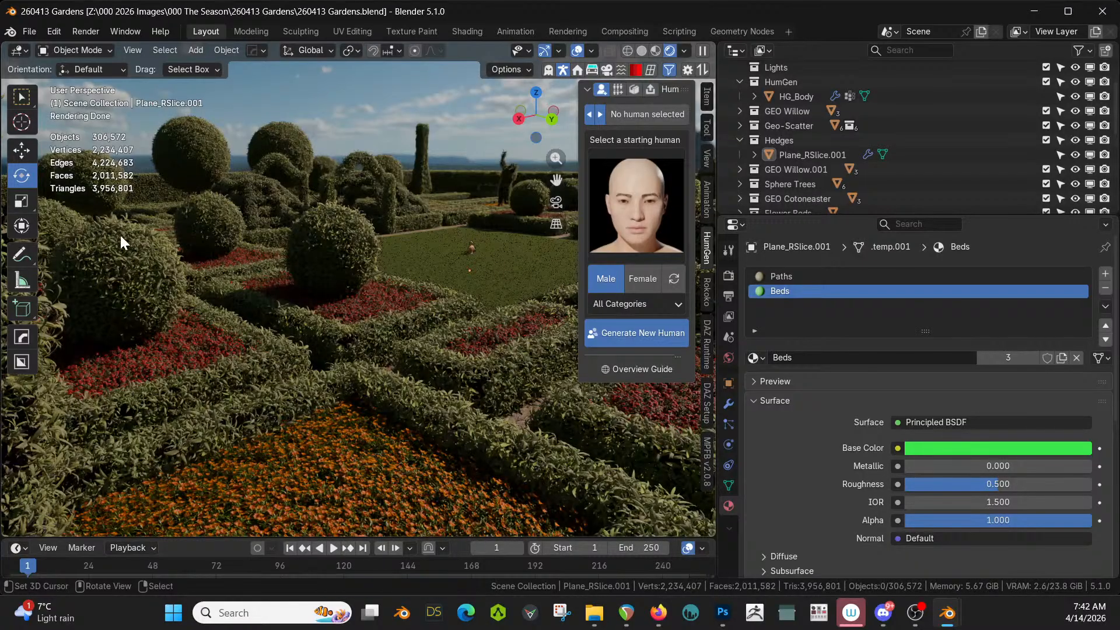
Return the viewport to solid shading and exclude the Geo-Scatter collection from the view layer
left_click(643, 51)
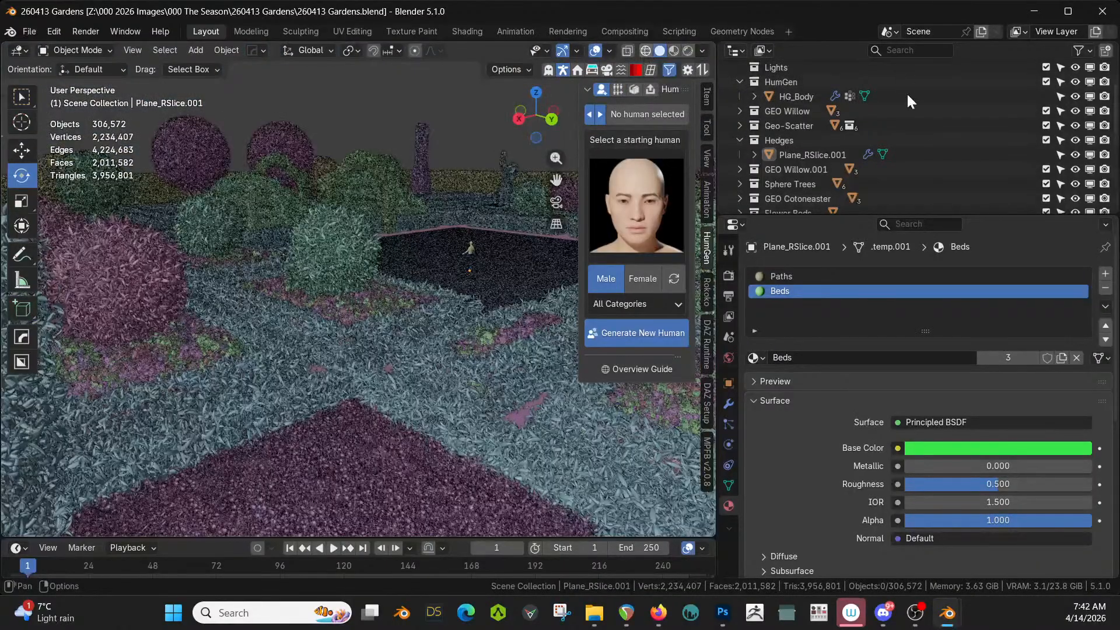
left_click(1046, 124)
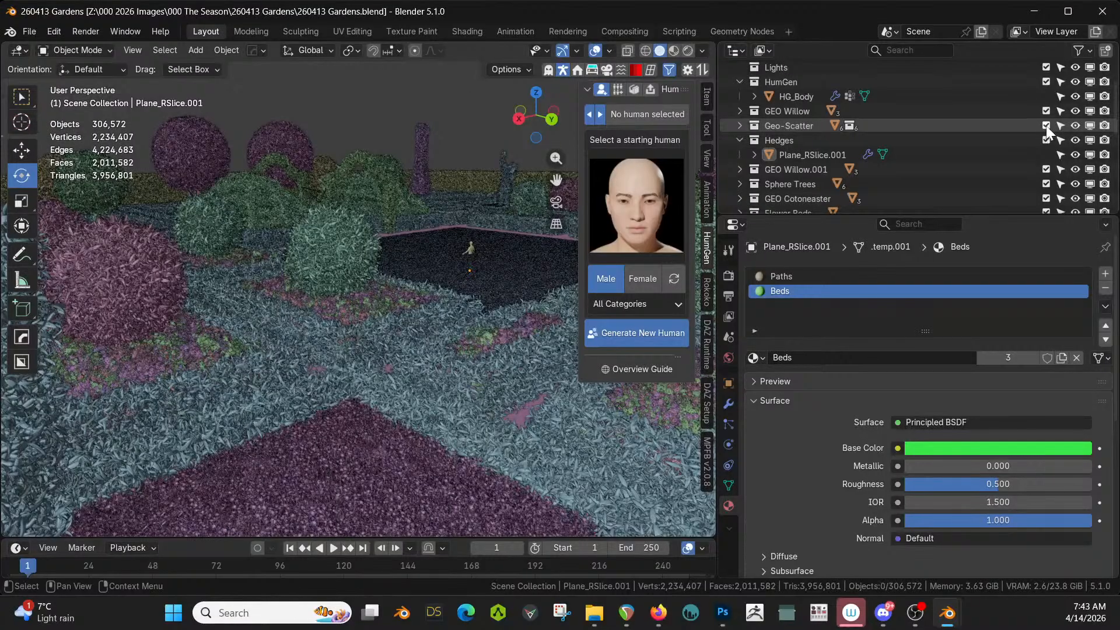
middle_click_drag(292, 272, 41, 330)
scroll(210, 318, "down", 3)
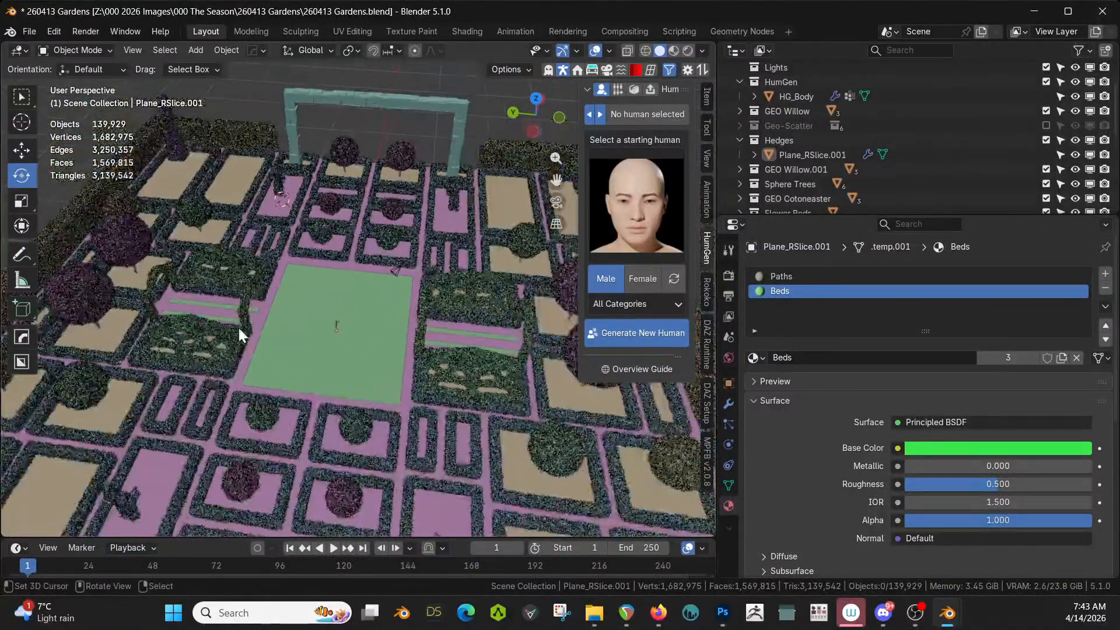
scroll(279, 371, "down", 3)
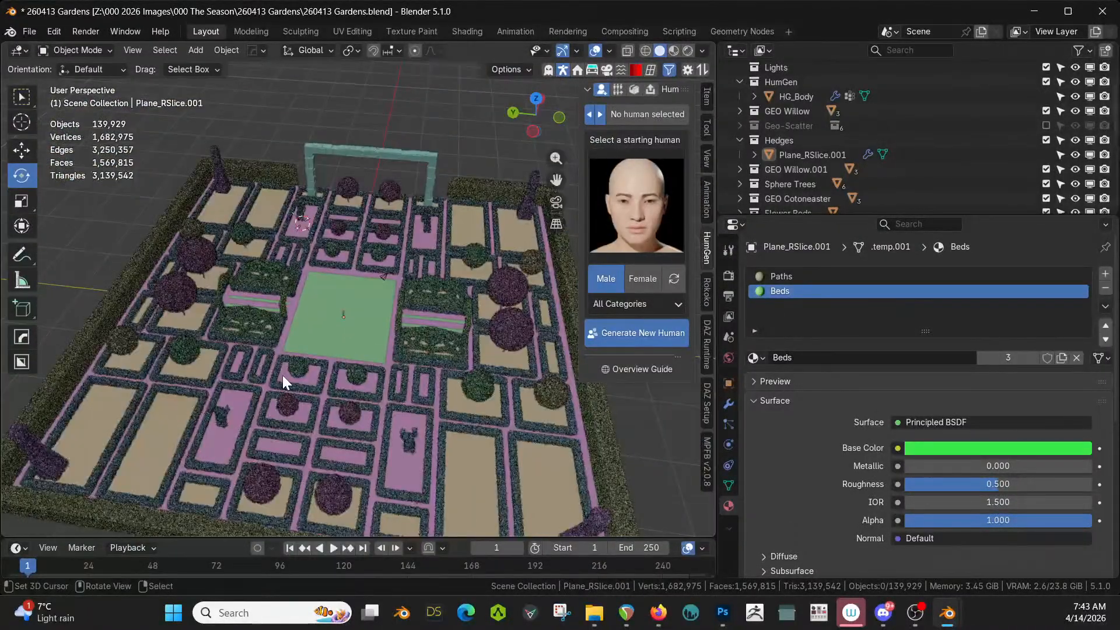
scroll(282, 377, "up", 4)
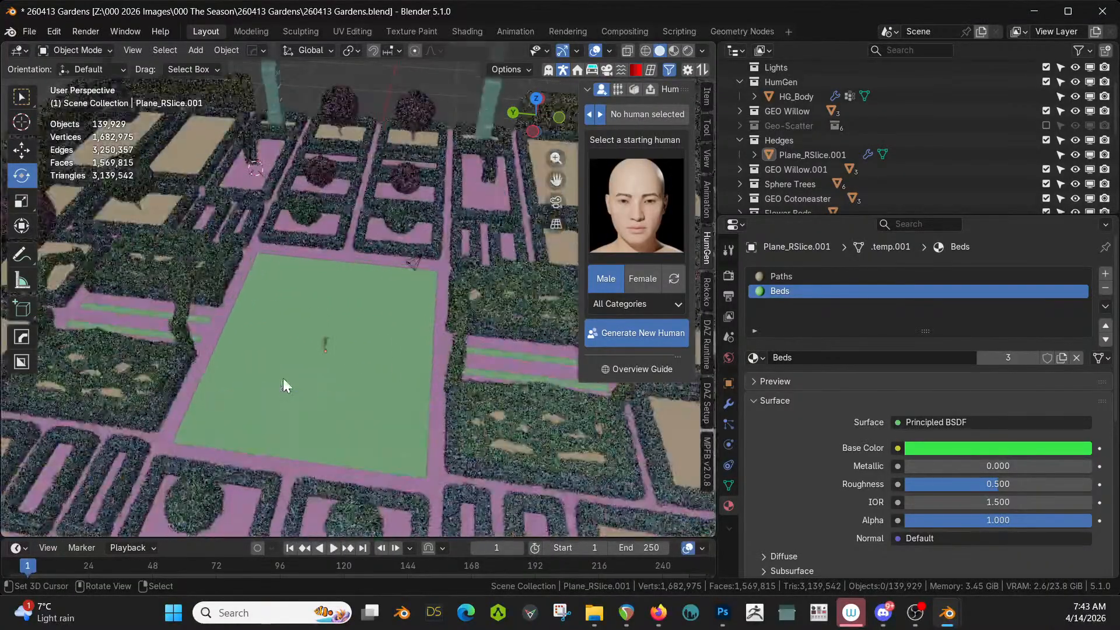
Exclude the Hedges collection from the view layer to expose the raised beds and paths
middle_click_drag(283, 378, 256, 374)
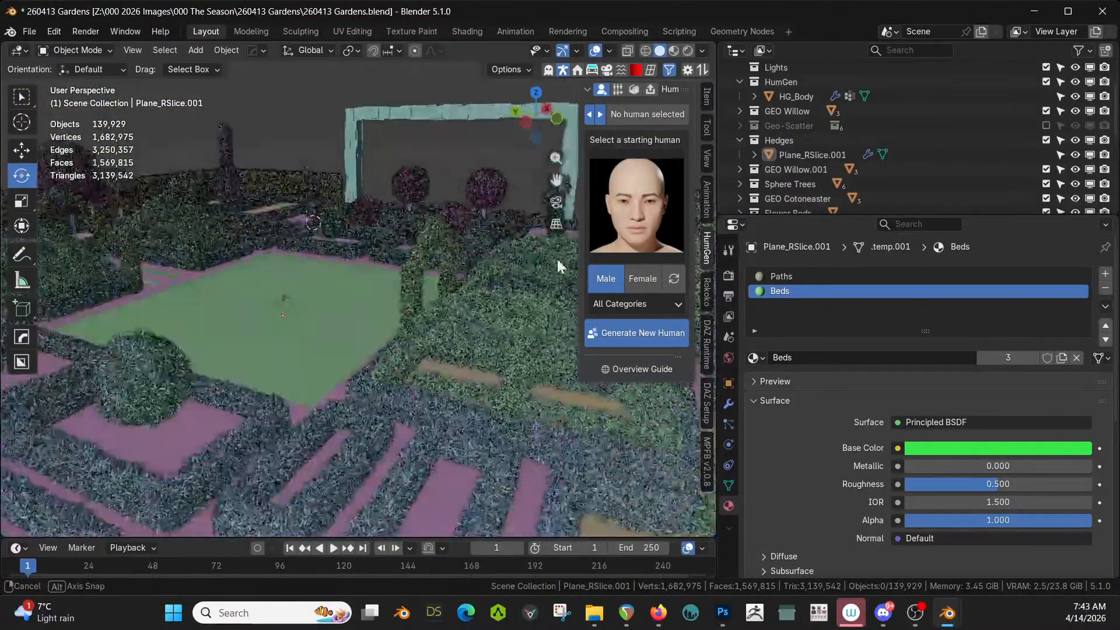
left_click(1047, 140)
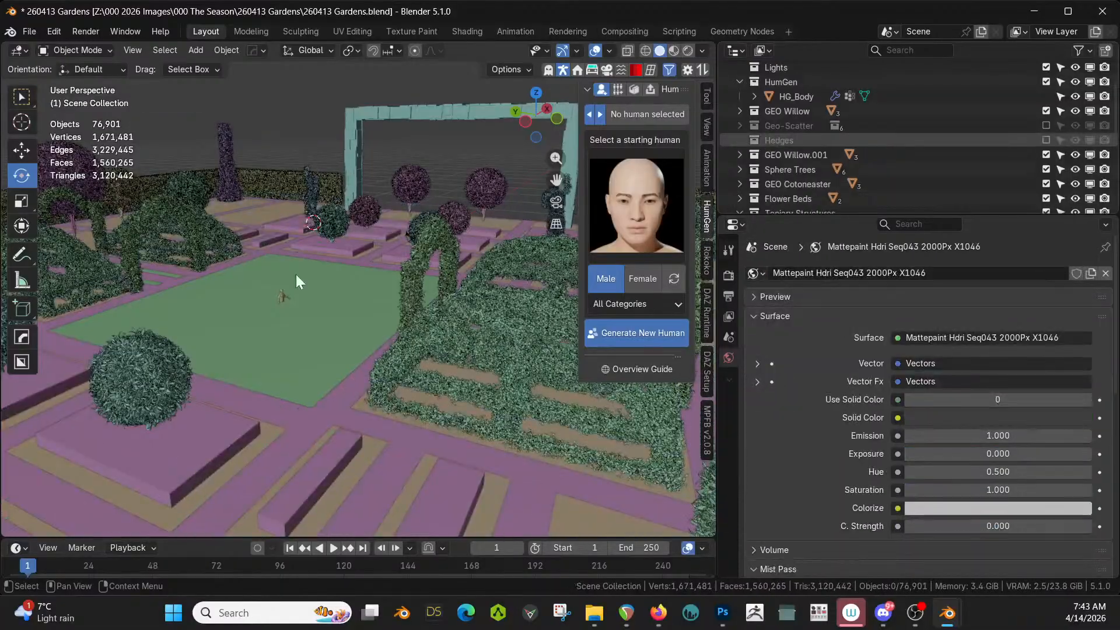
scroll(175, 344, "down", 2)
middle_click_drag(75, 419, 553, 484)
scroll(464, 382, "up", 2)
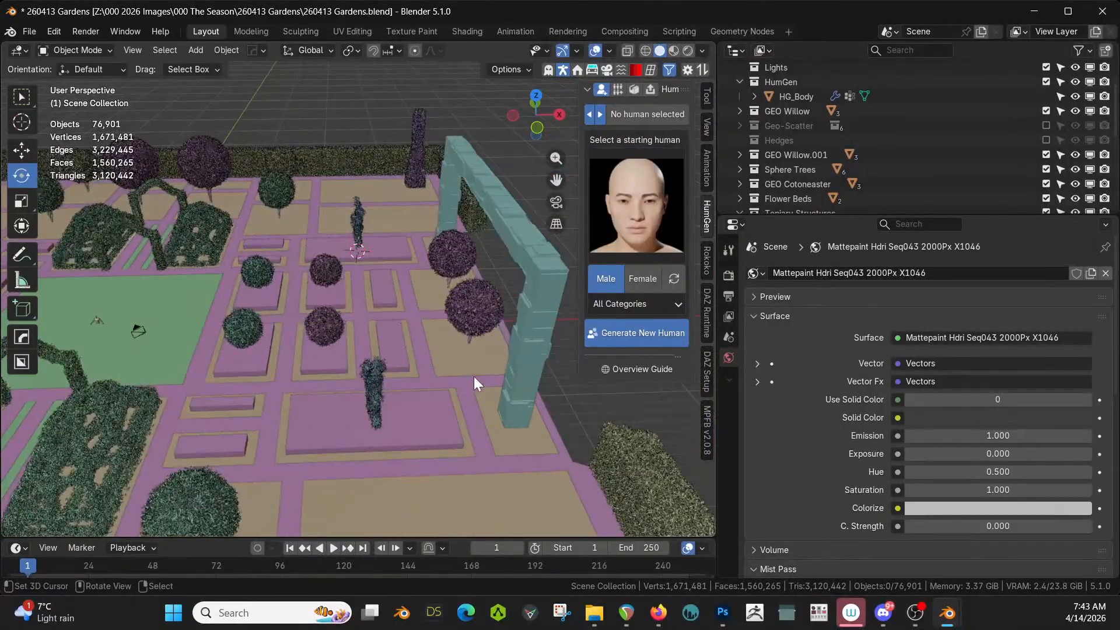
In the Beds mesh, select the four bed faces beneath the large purple sphere trees at both garden ends and extrude them 0.5 m
middle_click_drag(474, 376, 460, 340)
left_click(472, 338)
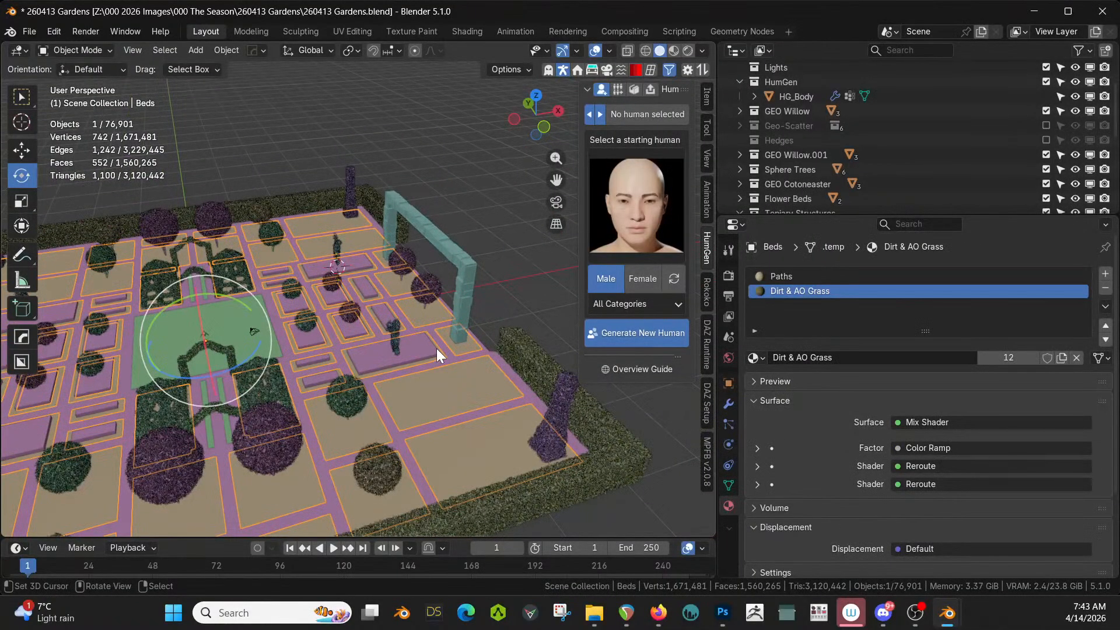
key("Tab")
left_click(424, 313)
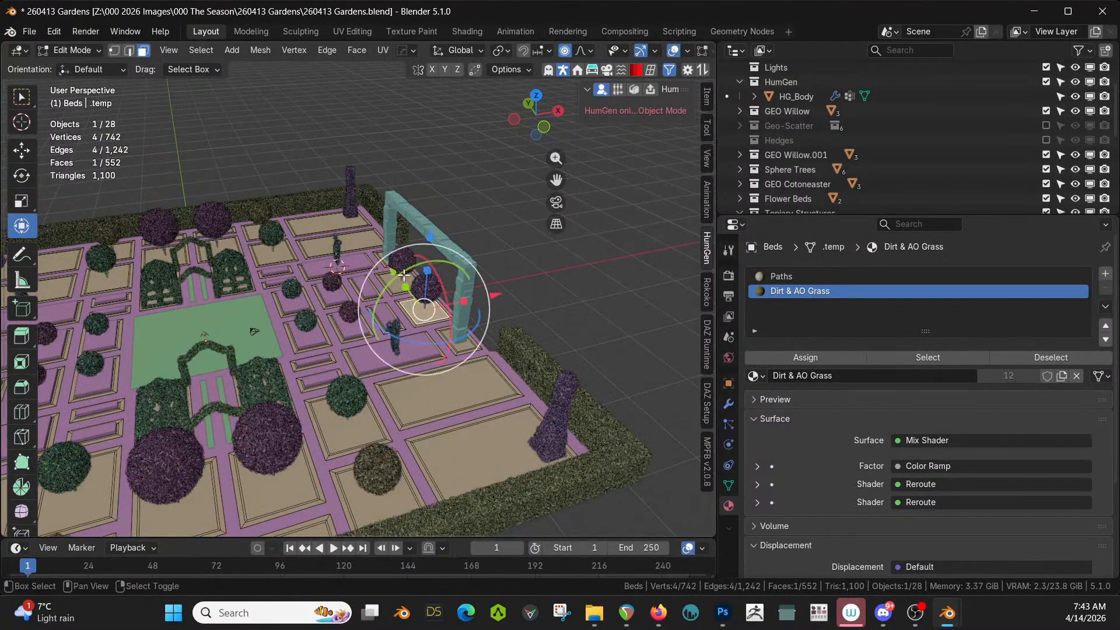
left_click(398, 280, "shift")
middle_click_drag(119, 383, 332, 328, "shift")
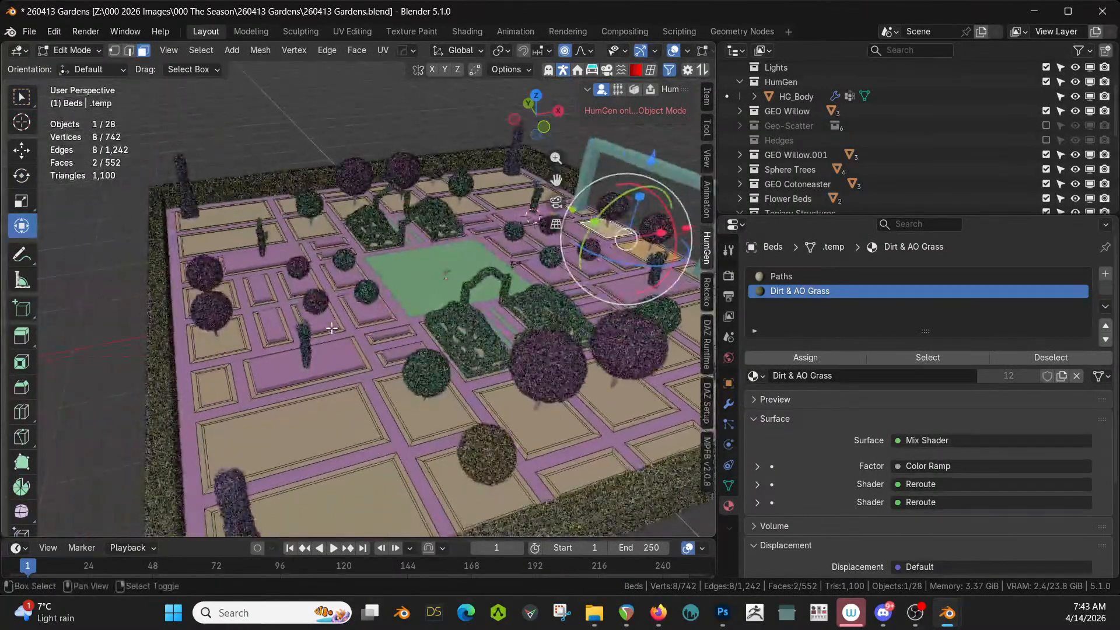
left_click(226, 339, "shift")
left_click(223, 291, "shift")
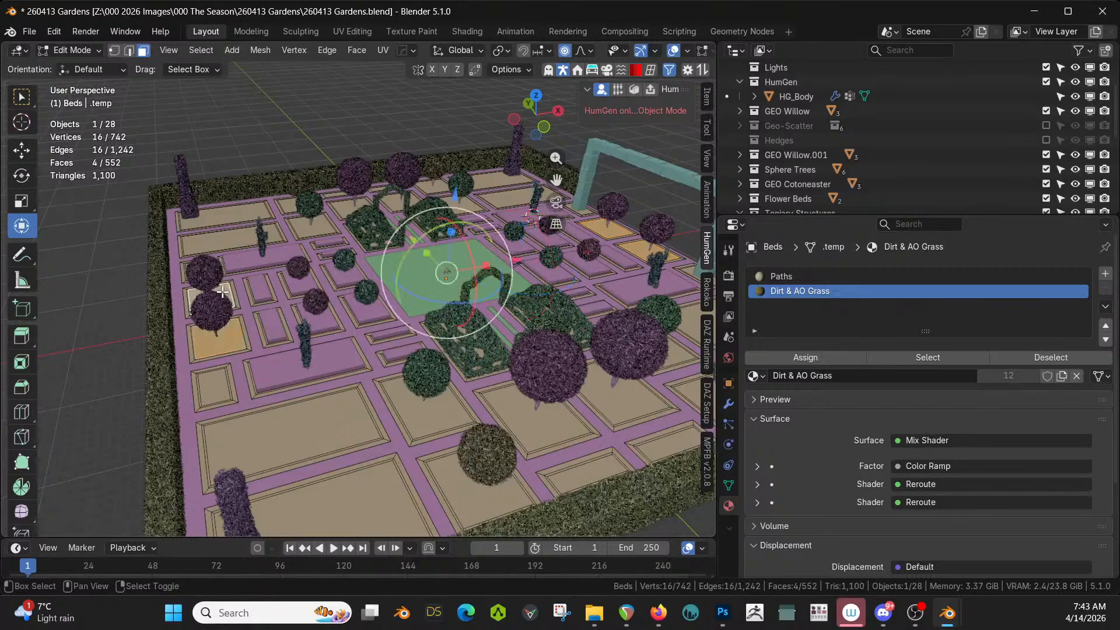
type("e.5")
key("Return")
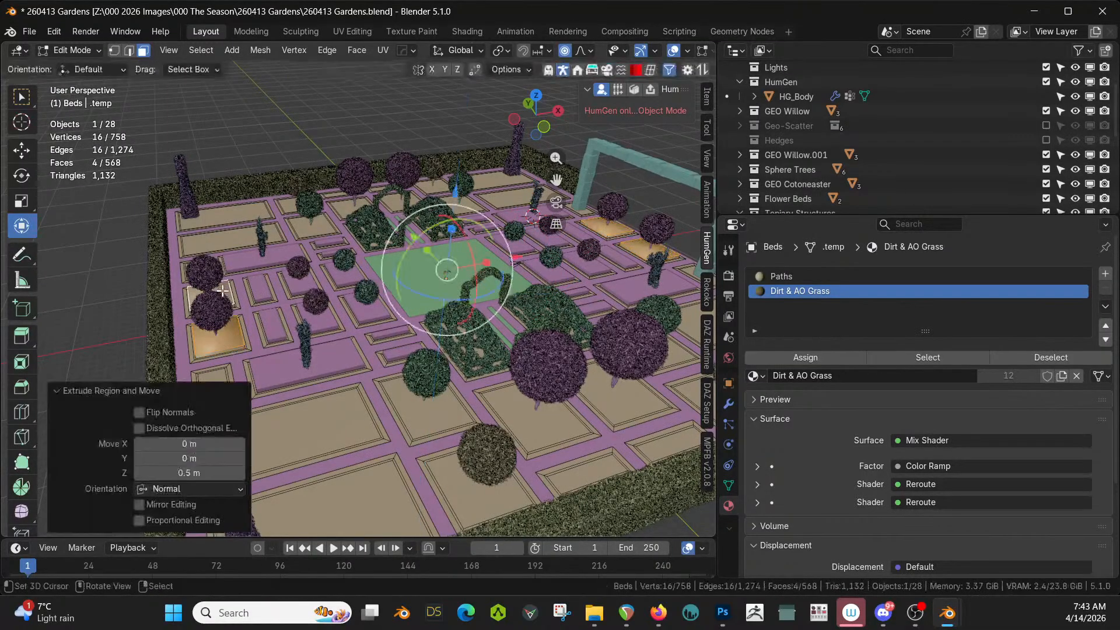
Separate the four extruded beds with their side faces into their own object and join it to the existing raised flower beds object
key("ctrl+KP_Add")
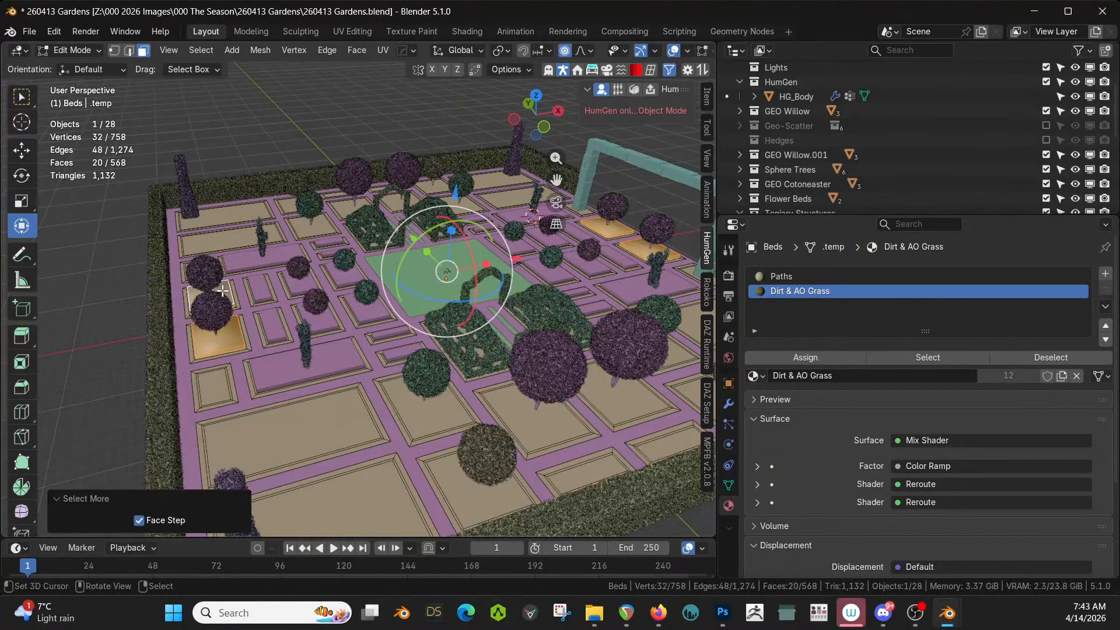
key("p")
left_click(133, 326)
key("Tab")
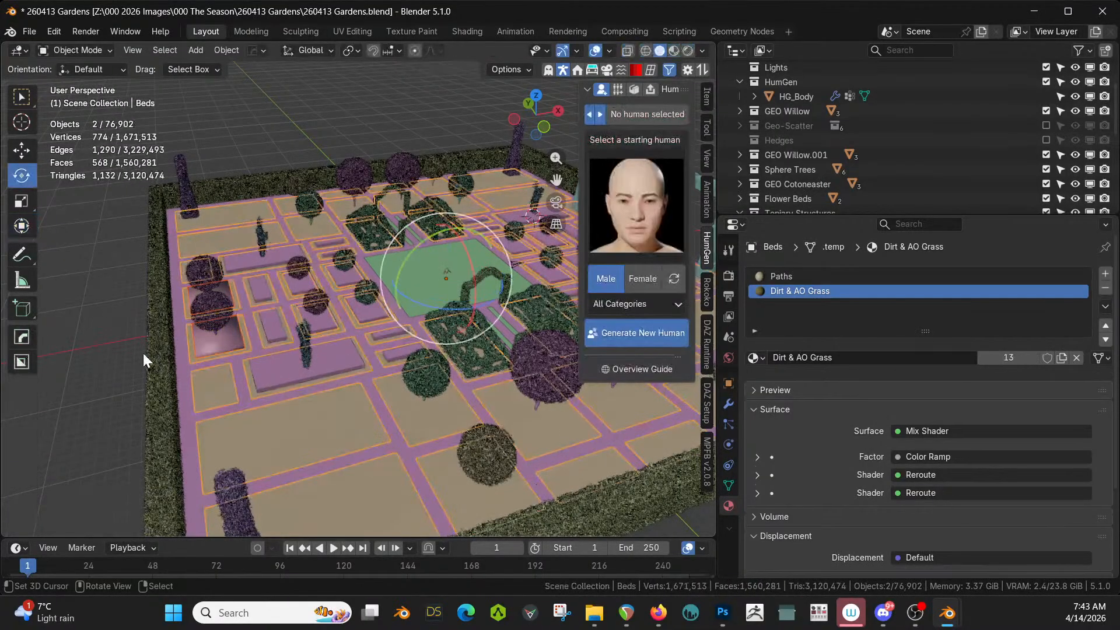
left_click(237, 332)
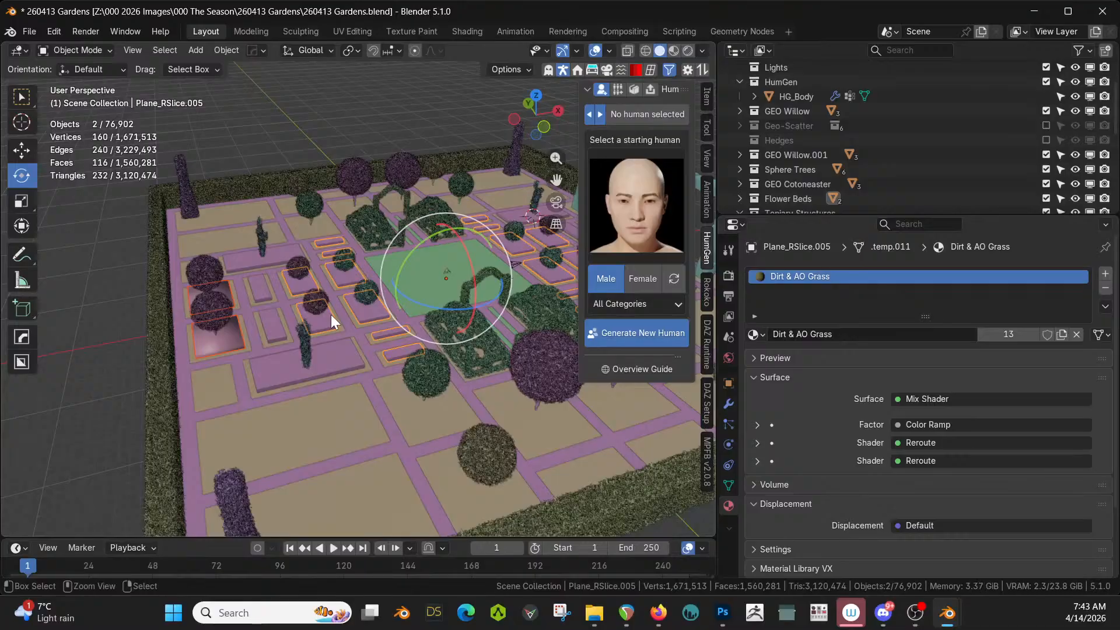
key("ctrl+j")
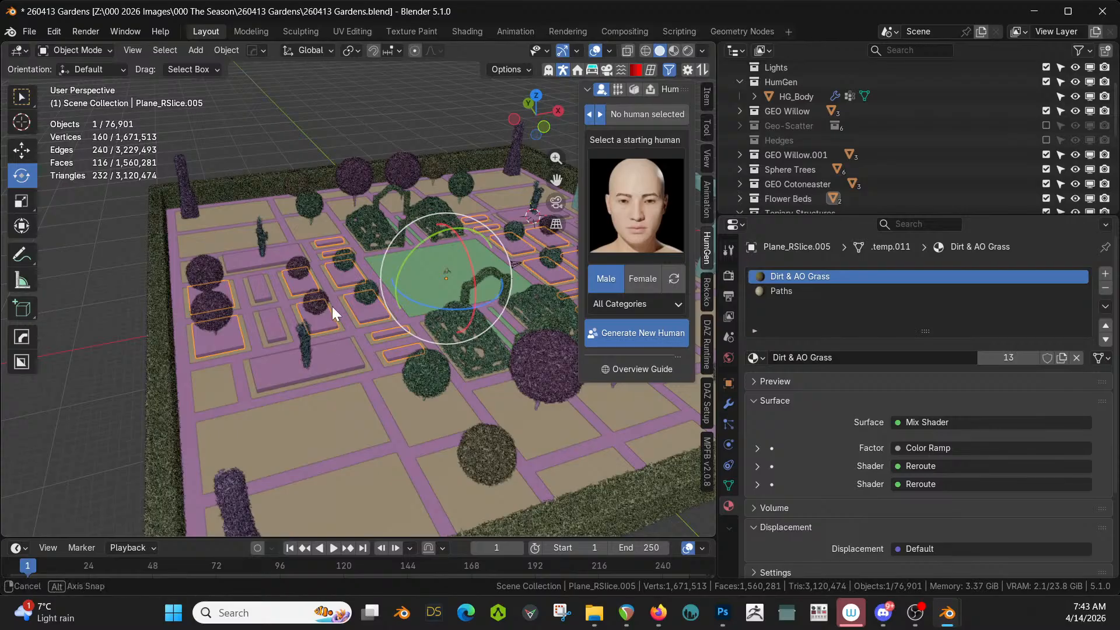
Save the file and look over the joined raised beds from several angles
middle_click_drag(331, 307, 303, 324)
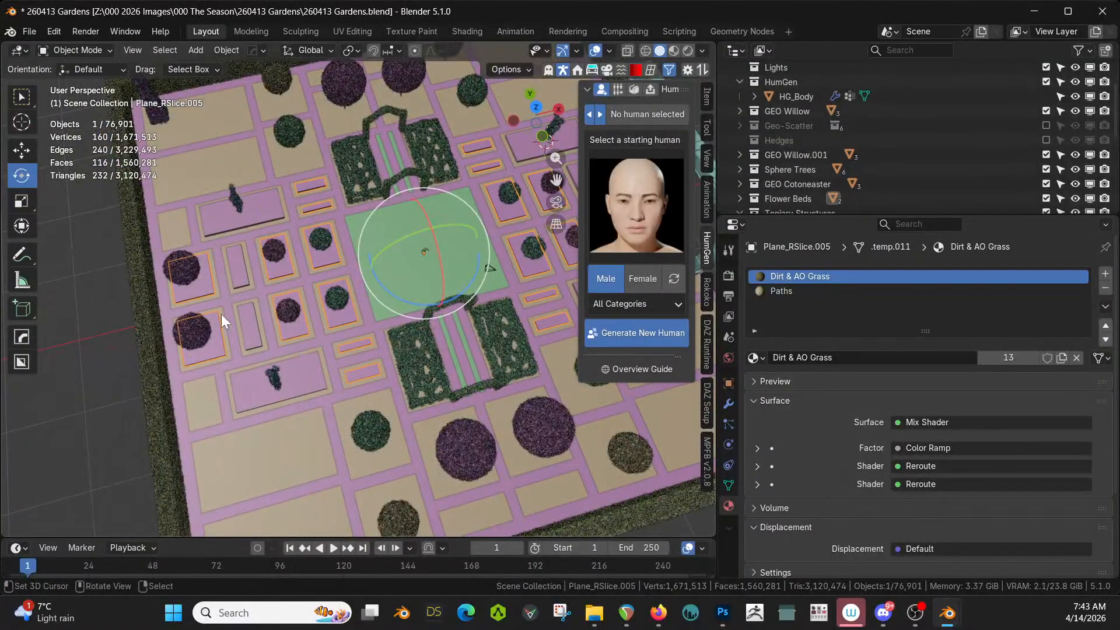
middle_click_drag(325, 401, 403, 353)
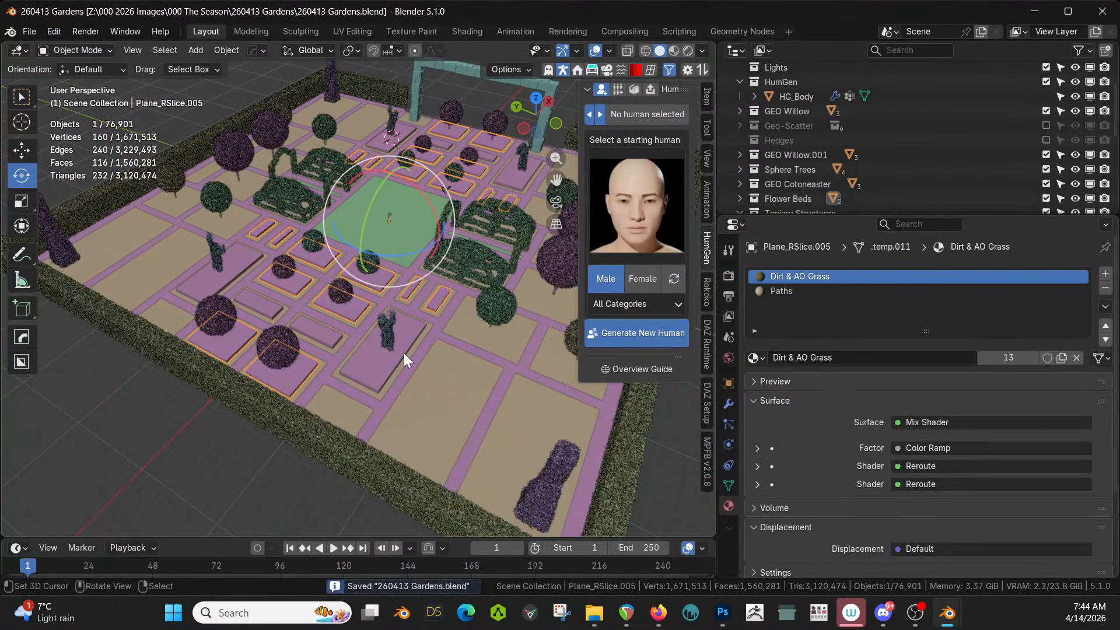
middle_click_drag(404, 352, 380, 355)
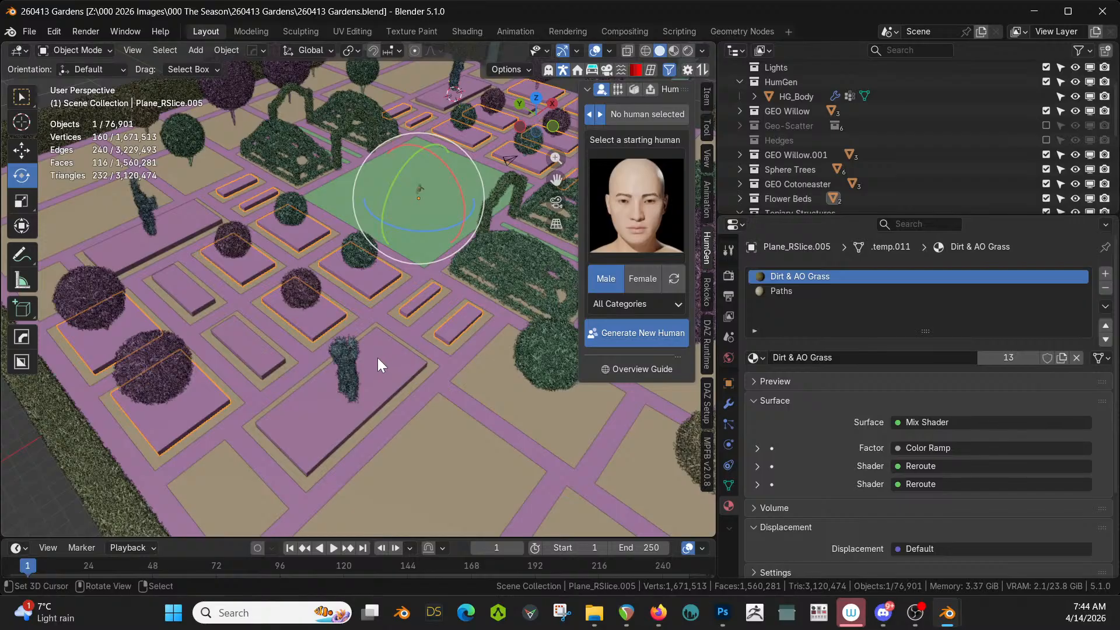
middle_click_drag(377, 359, 402, 394)
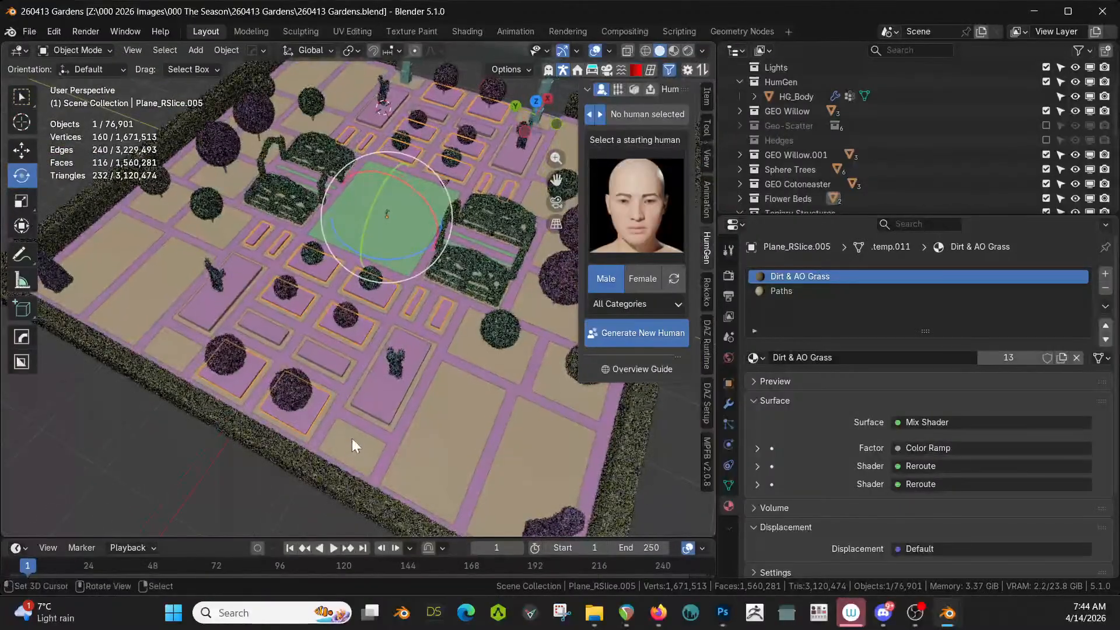
Snap the 3D cursor to the centre of the small empty corner bed face beside the purple sphere trees in the Beds mesh
left_click(299, 387)
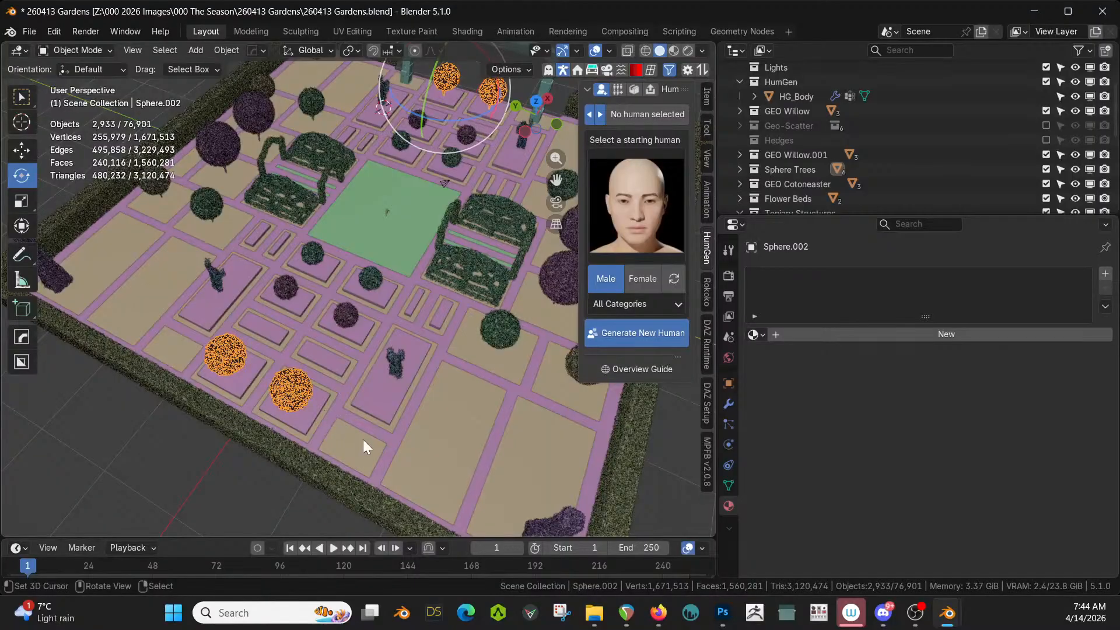
middle_click_drag(362, 435, 365, 371, "shift")
scroll(365, 373, "up", 3)
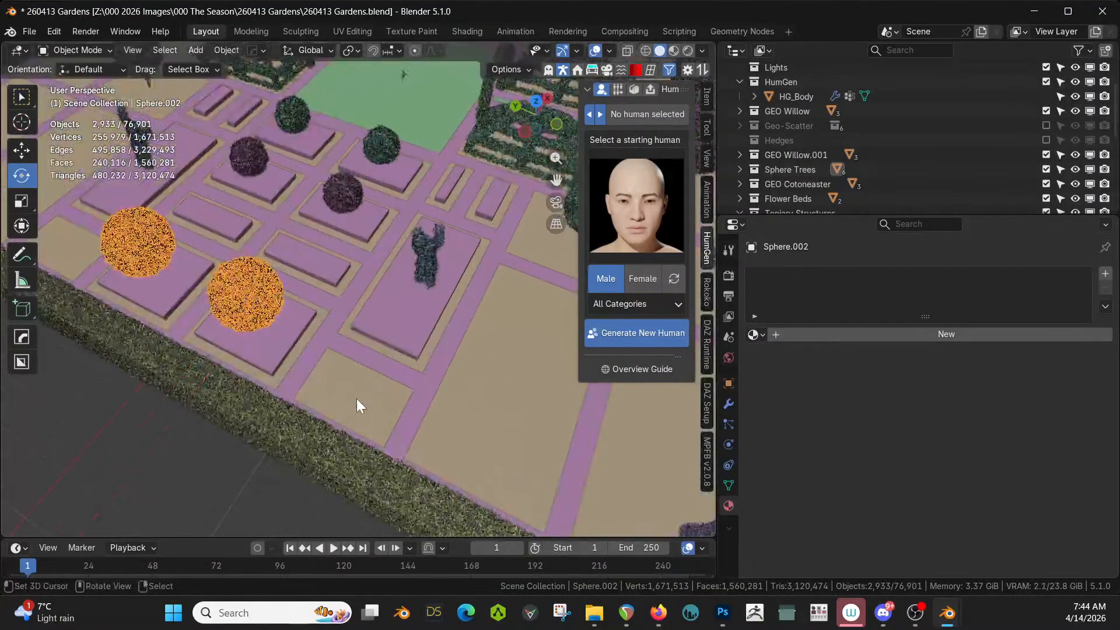
left_click(356, 403)
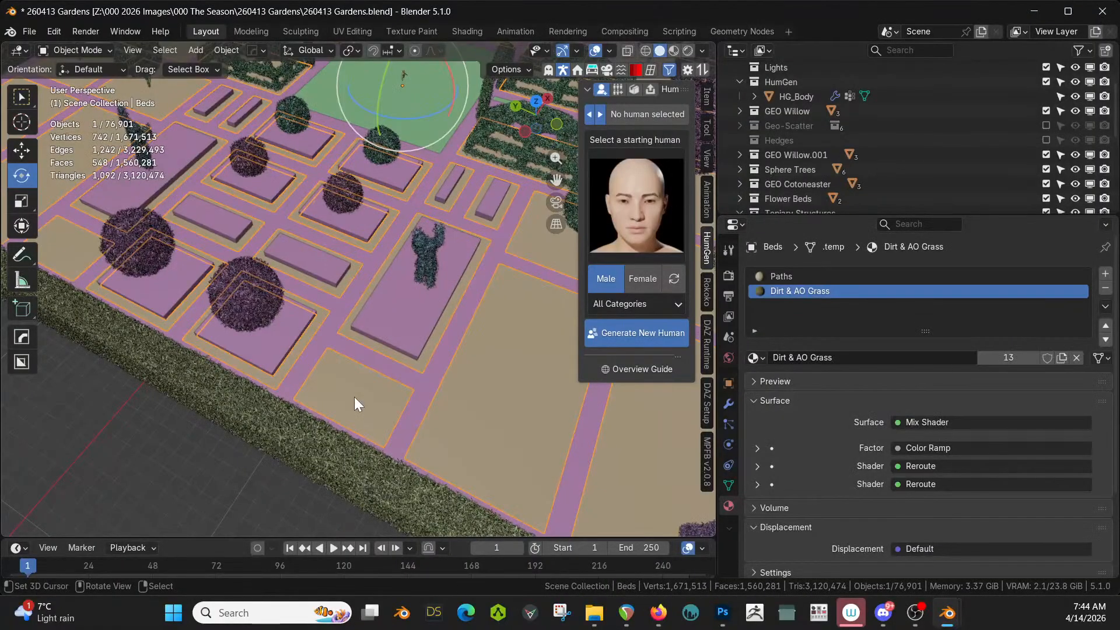
key("Tab")
left_click(355, 396)
key("shift+s")
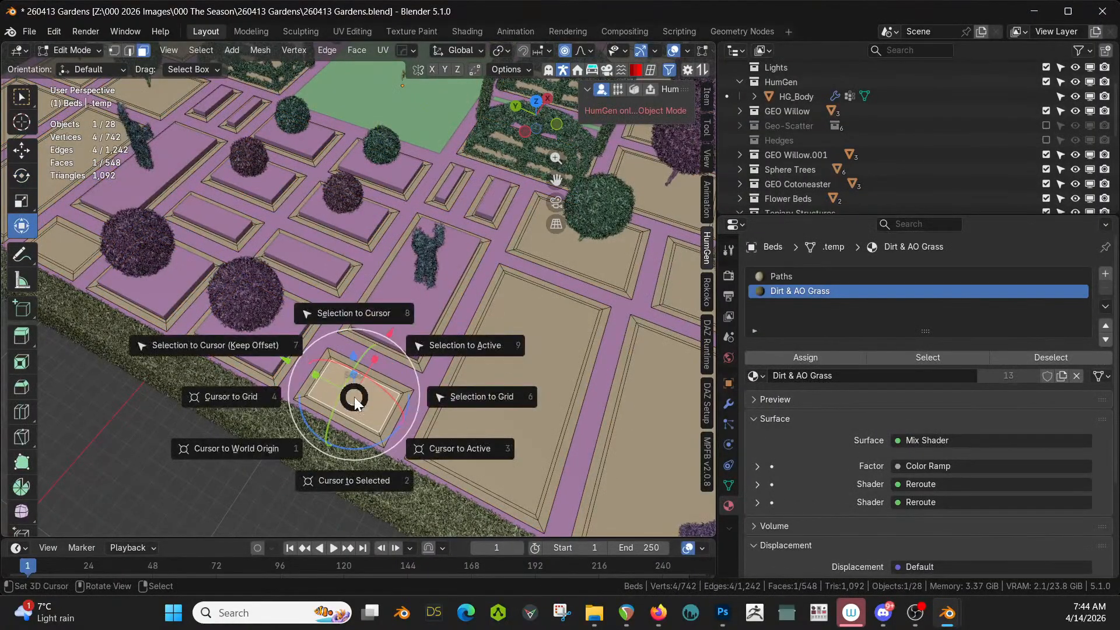
key("2")
key("Tab")
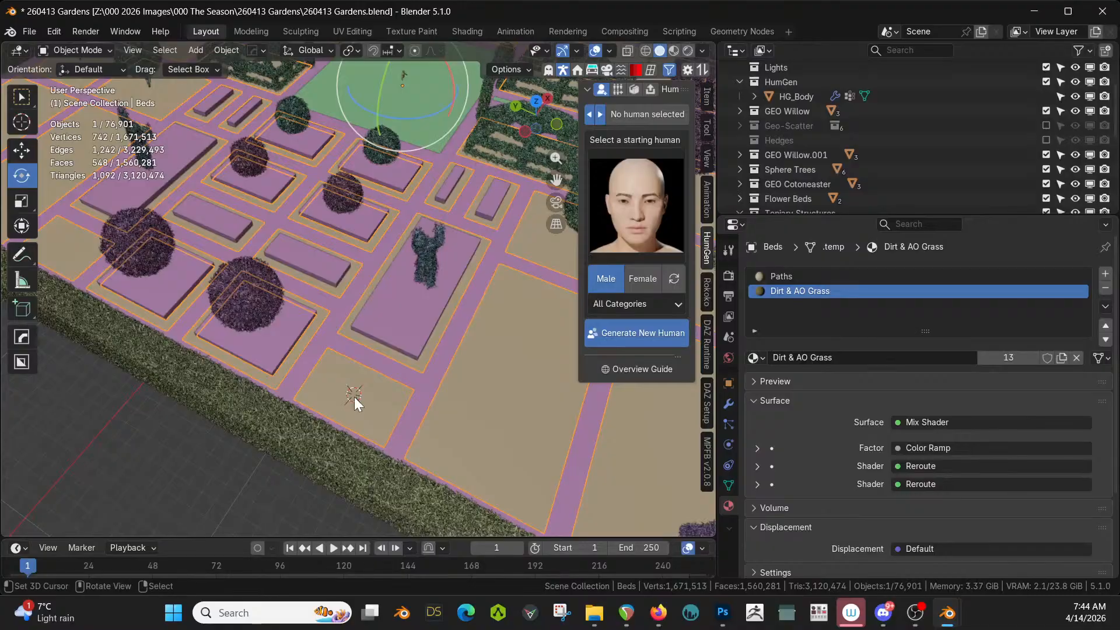
Add a UV sphere at the 3D cursor and scale it uniformly by 3
key("shift+a")
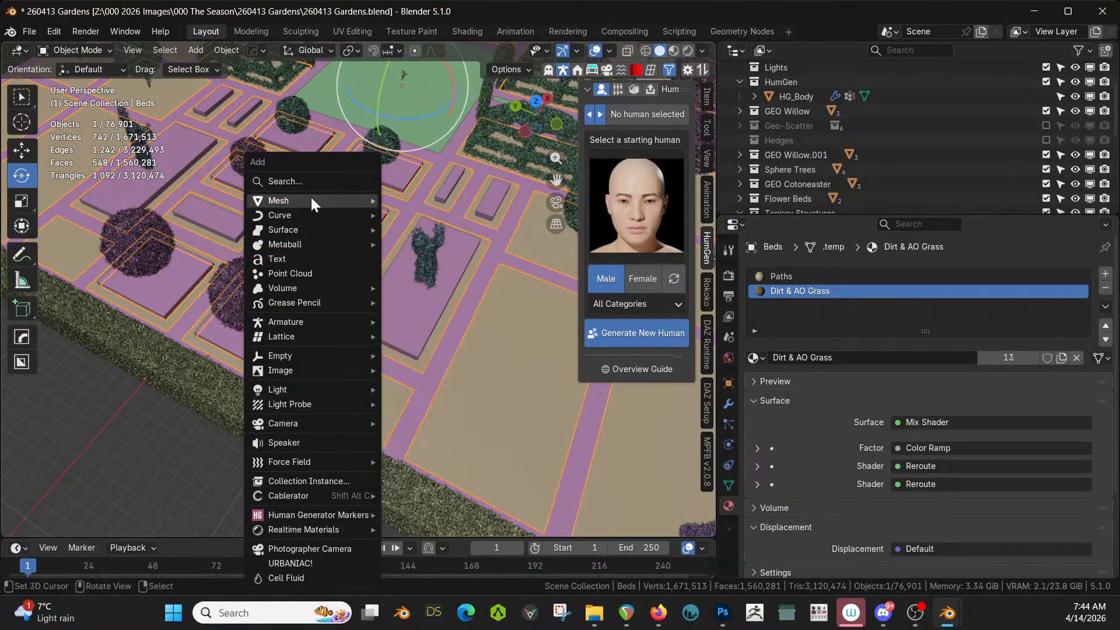
mouse_move(312, 201)
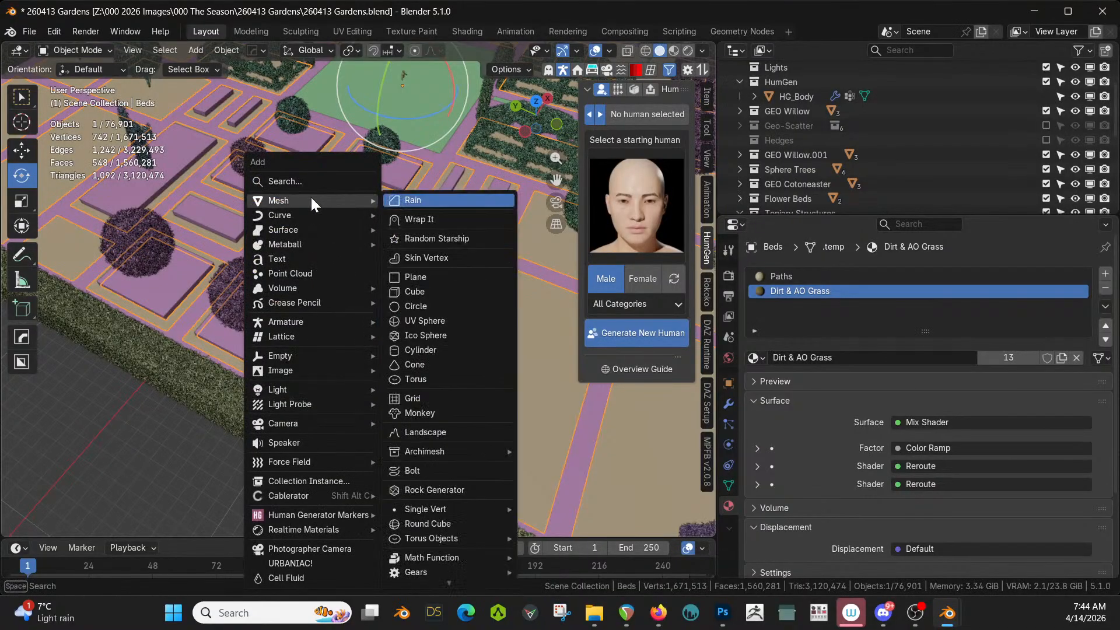
left_click(439, 324)
type("s")
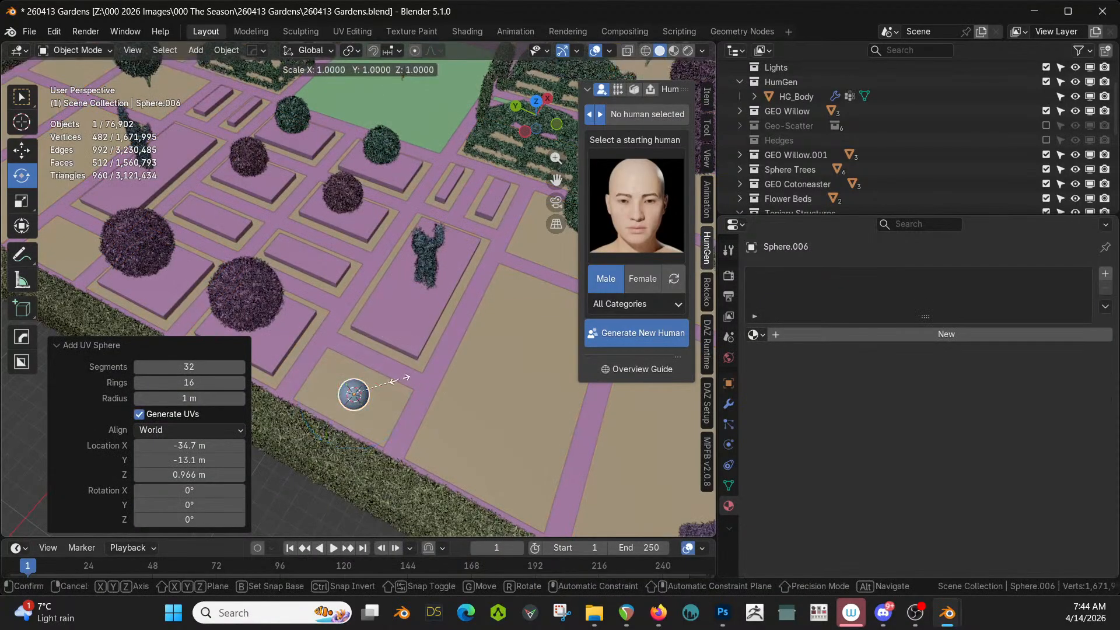
type("3")
key("Return")
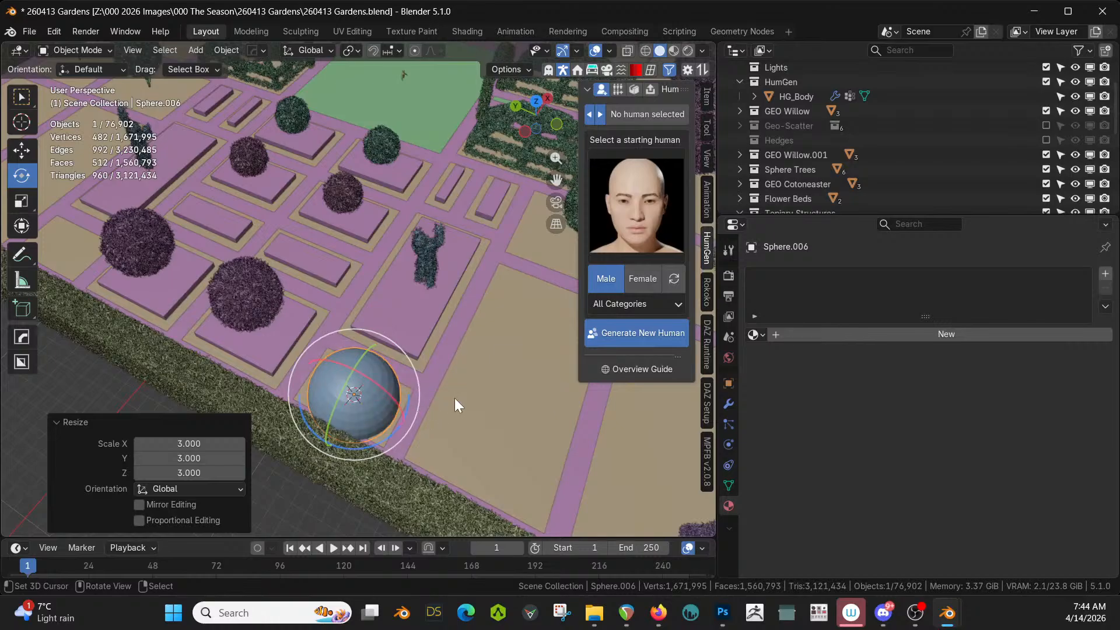
Raise the new sphere about 6 m along the Z axis and apply its rotation and scale
middle_click_drag(454, 398, 393, 372)
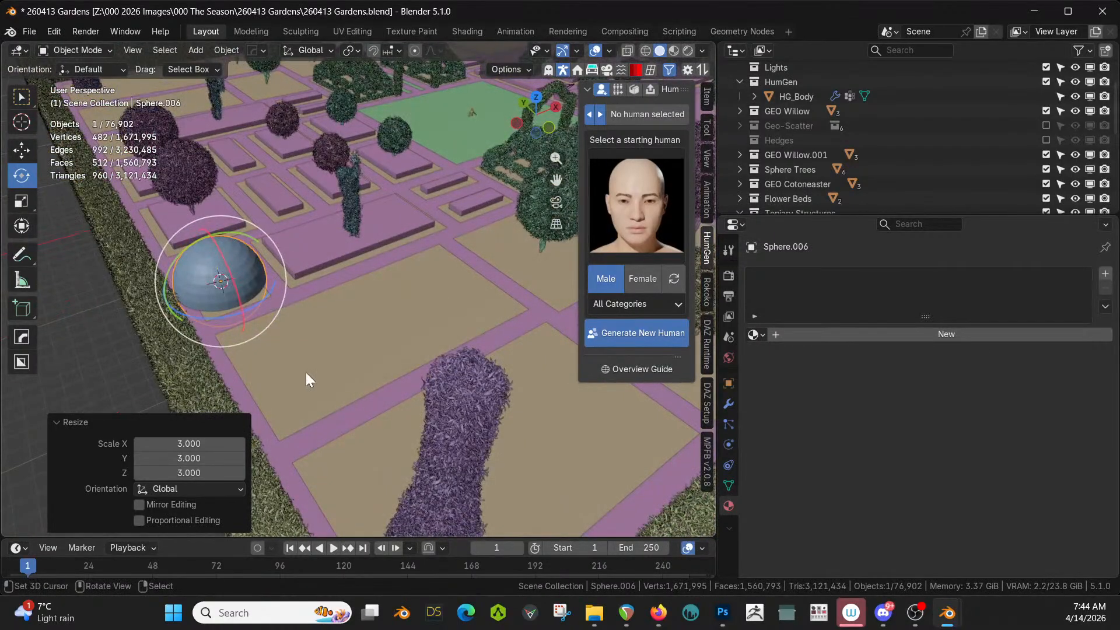
key("g")
key("z")
left_click(296, 291)
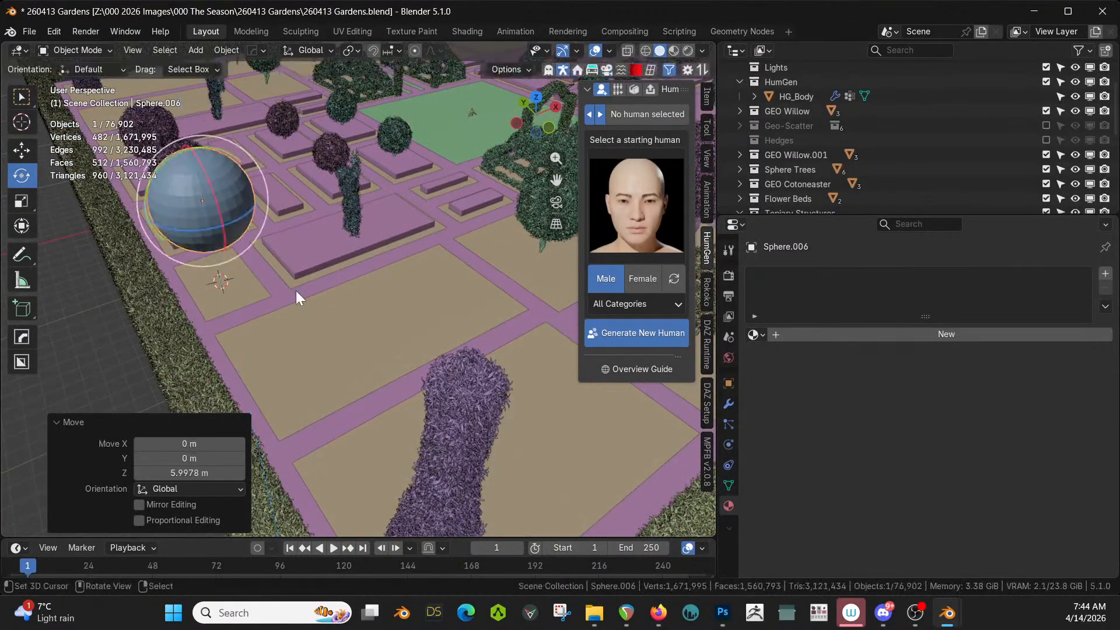
middle_click_drag(297, 291, 433, 310, "shift")
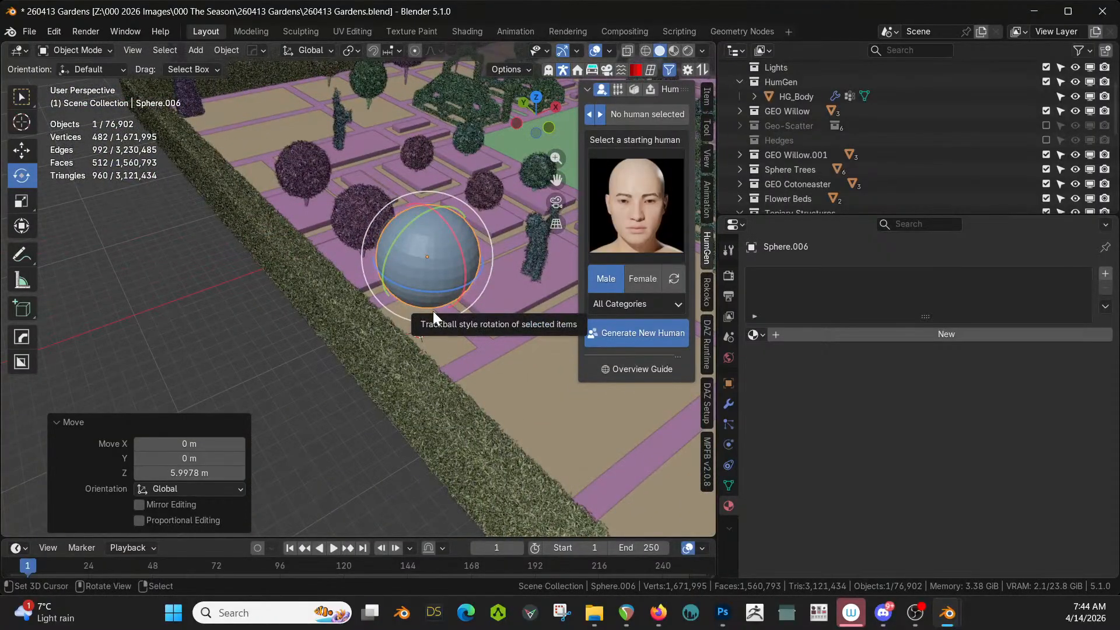
key("ctrl+a")
left_click(387, 315)
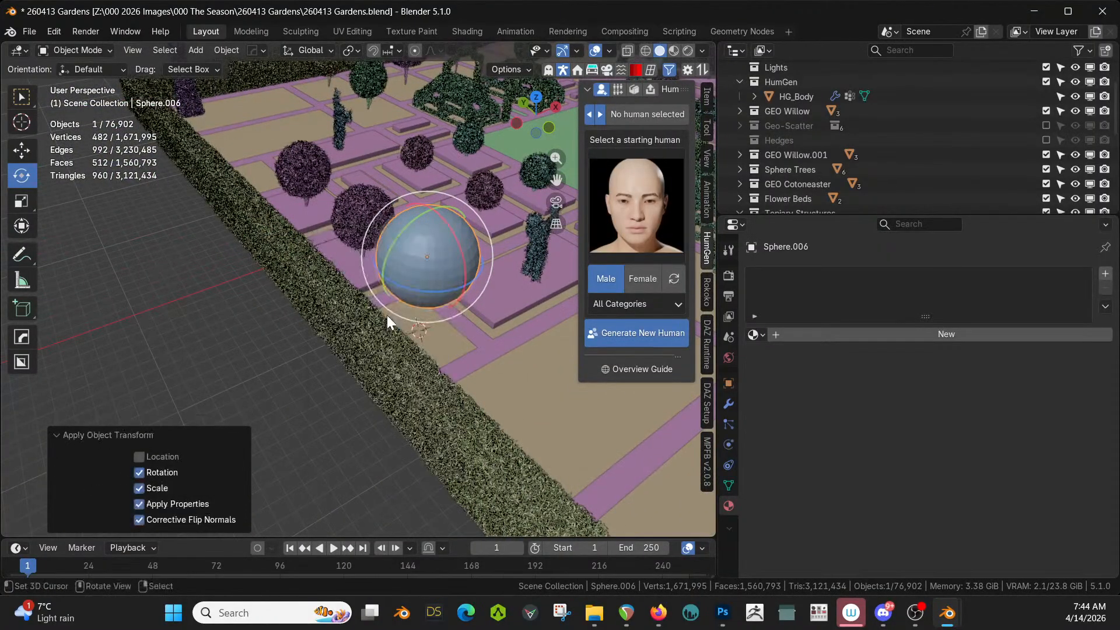
Try to copy the modifiers from the neighbouring purple sphere tree to the new sphere
left_click(372, 211, "shift")
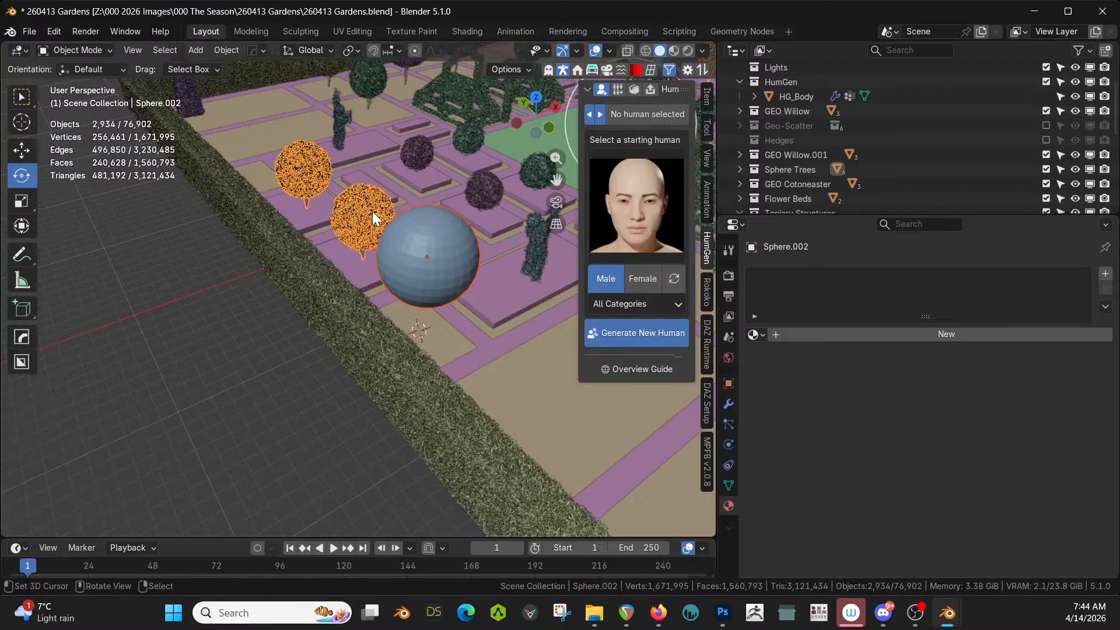
key("ctrl+l")
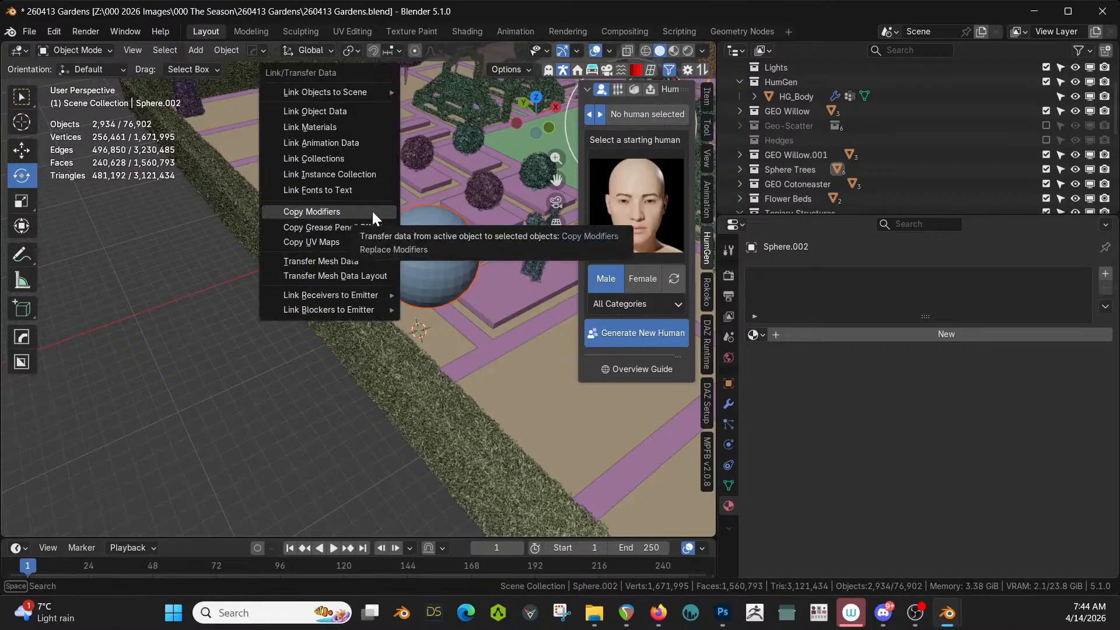
left_click(372, 211)
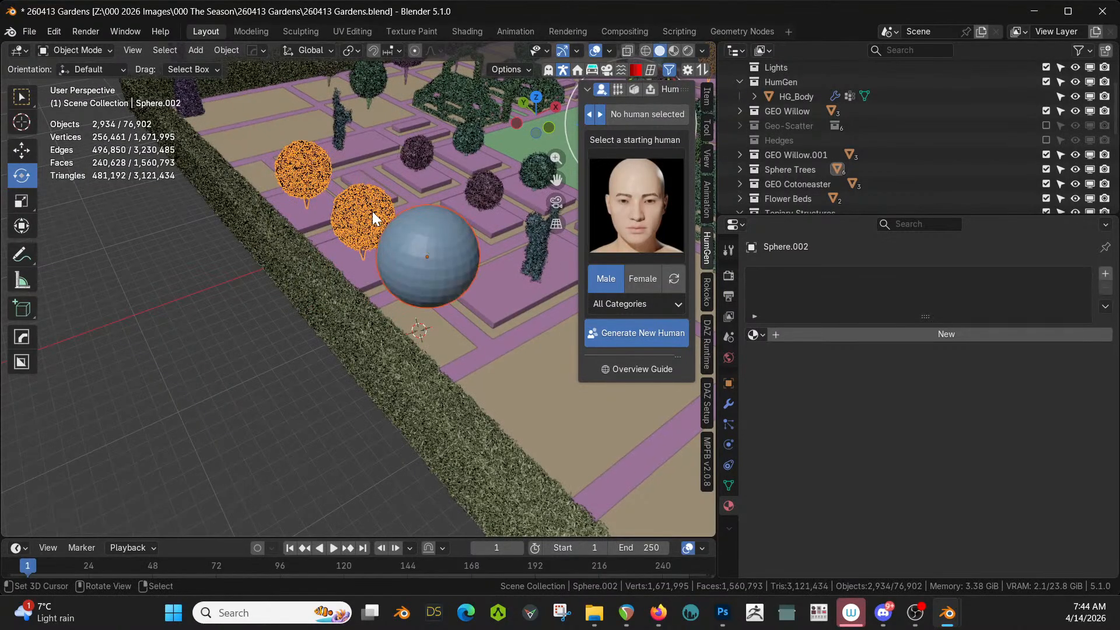
Copy the modifiers from the neighbouring purple sphere tree to the new sphere
left_click(423, 254)
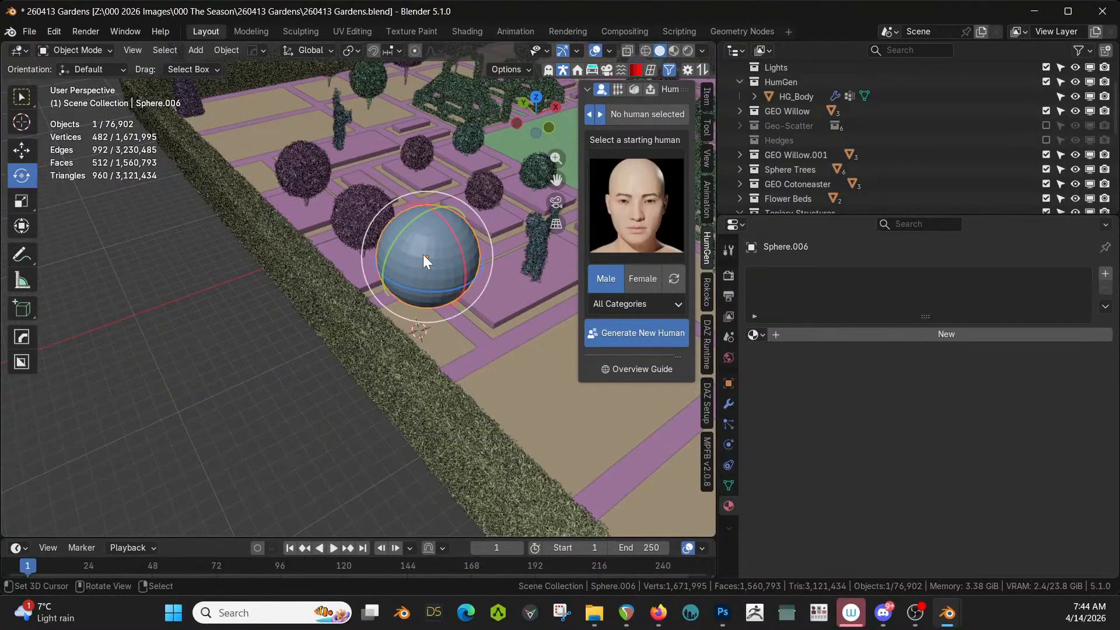
middle_click_drag(423, 254, 479, 334)
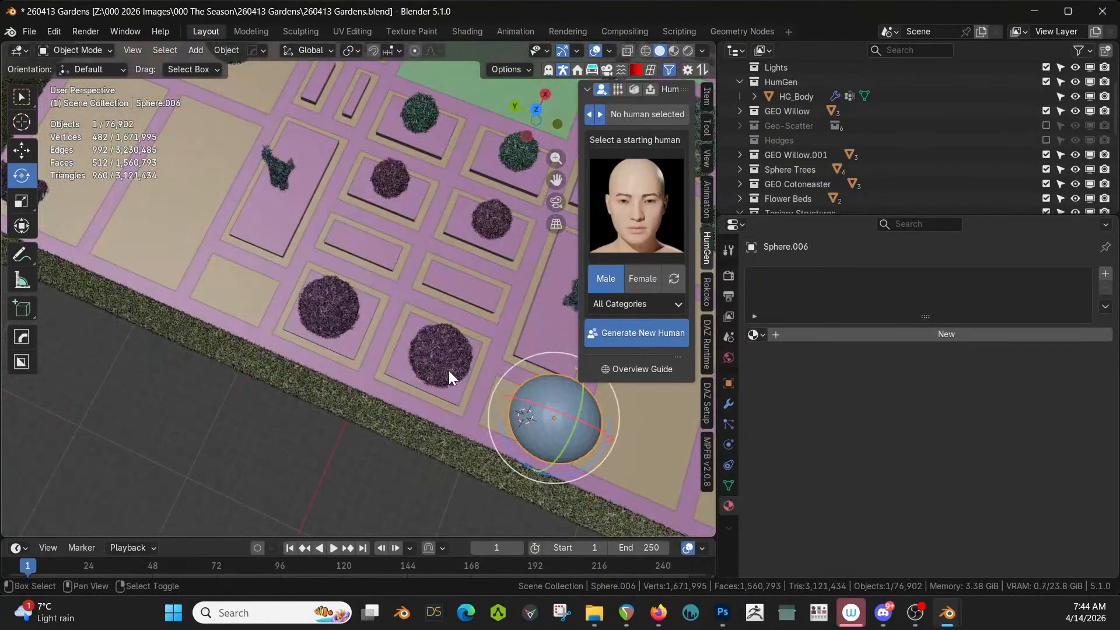
scroll(1016, 126, "down", 7)
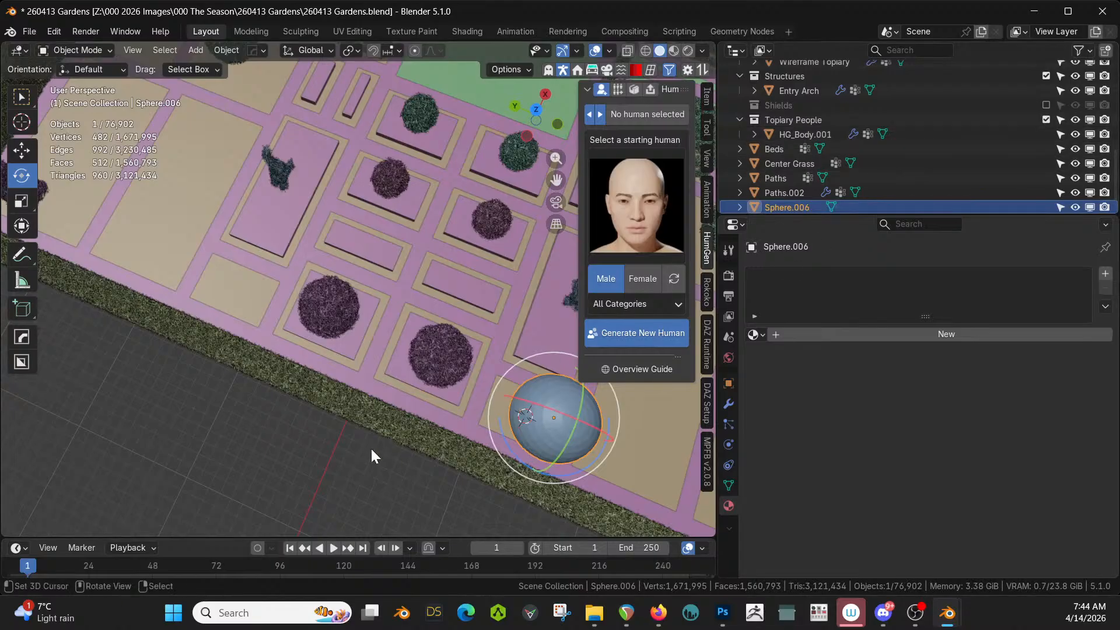
left_click(427, 352, "shift")
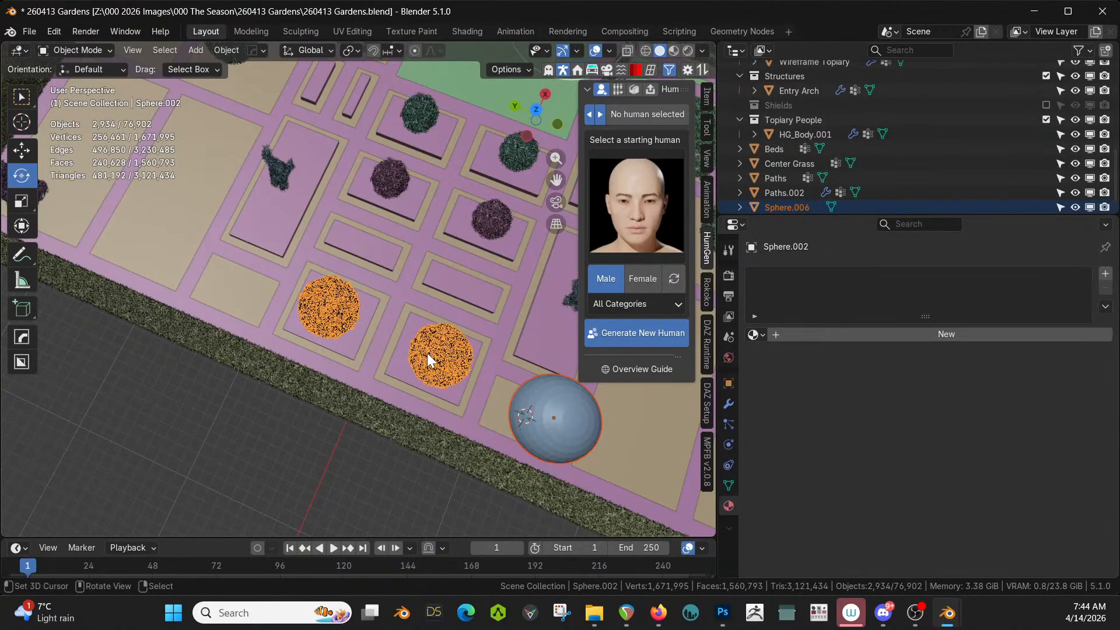
key("ctrl+l")
left_click(427, 352)
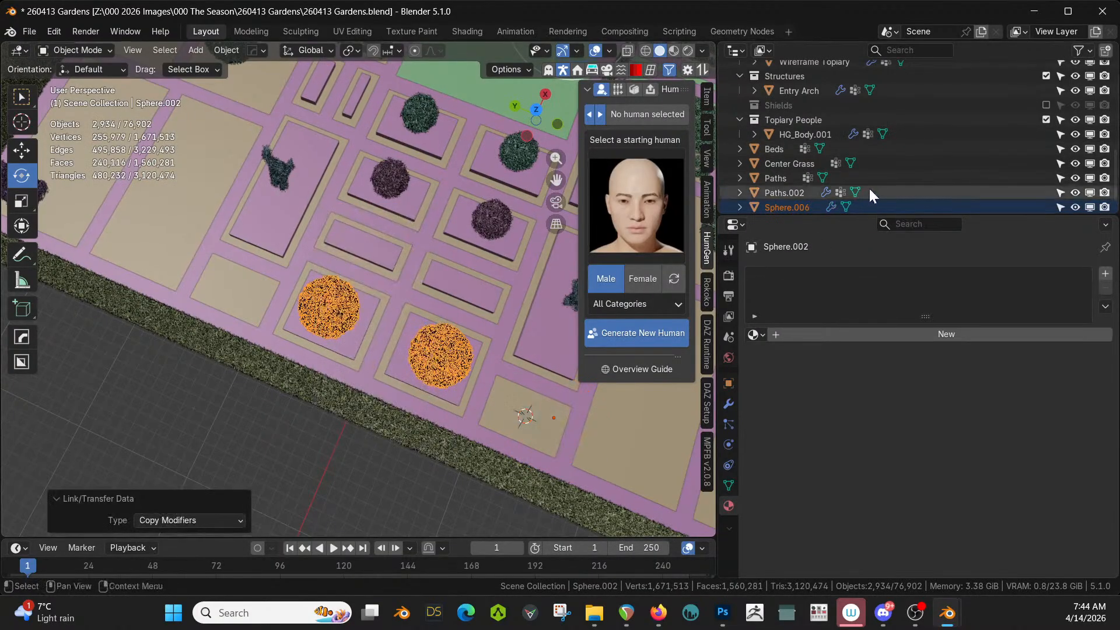
Delete the copied Hops_Mirror modifier from the new sphere and expand its Topiary Generator settings
left_click(800, 206)
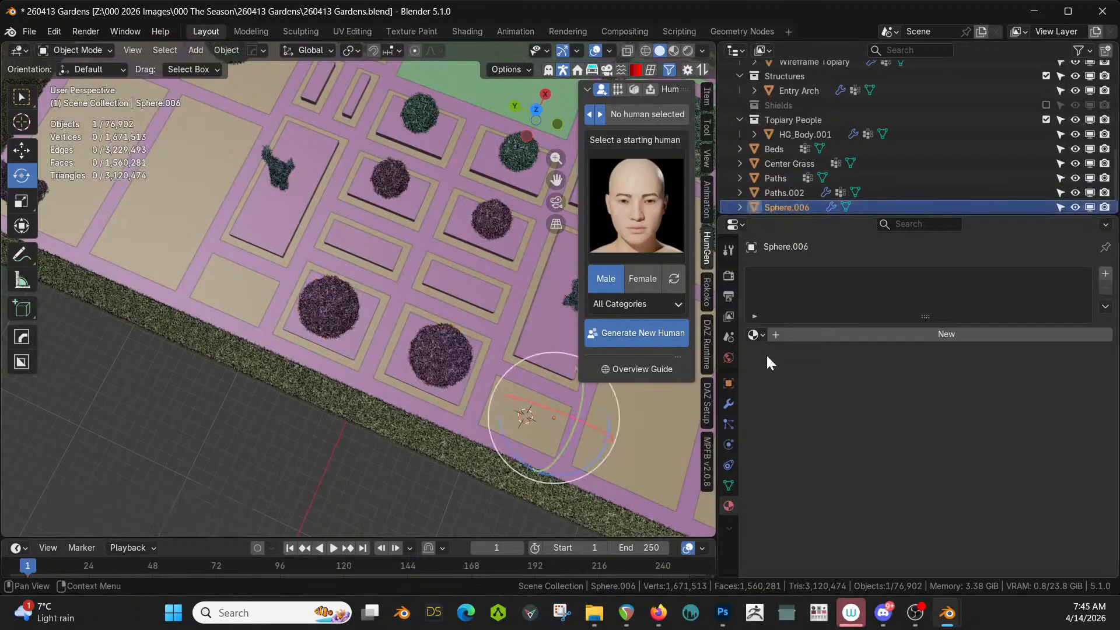
left_click(729, 403)
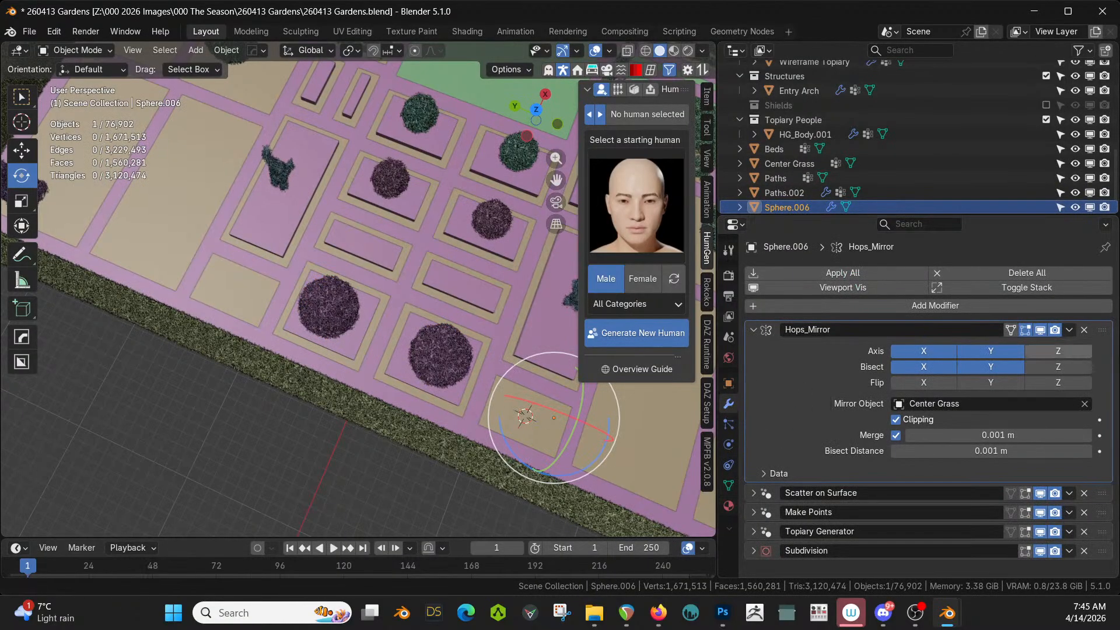
left_click(1084, 330)
middle_click_drag(611, 401, 448, 332)
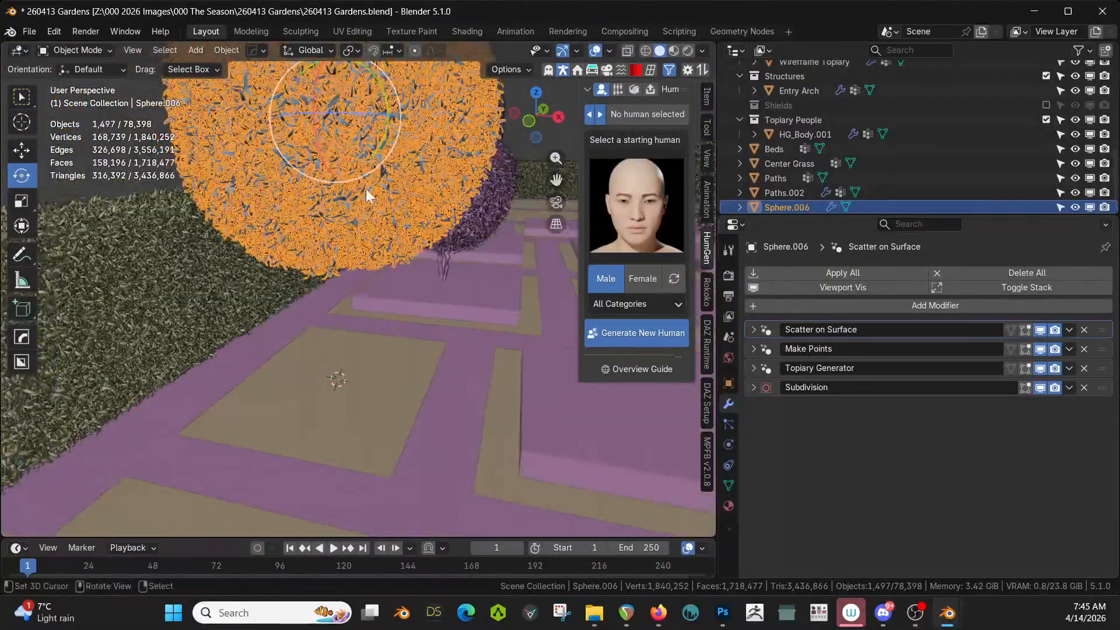
middle_click_drag(362, 187, 362, 188)
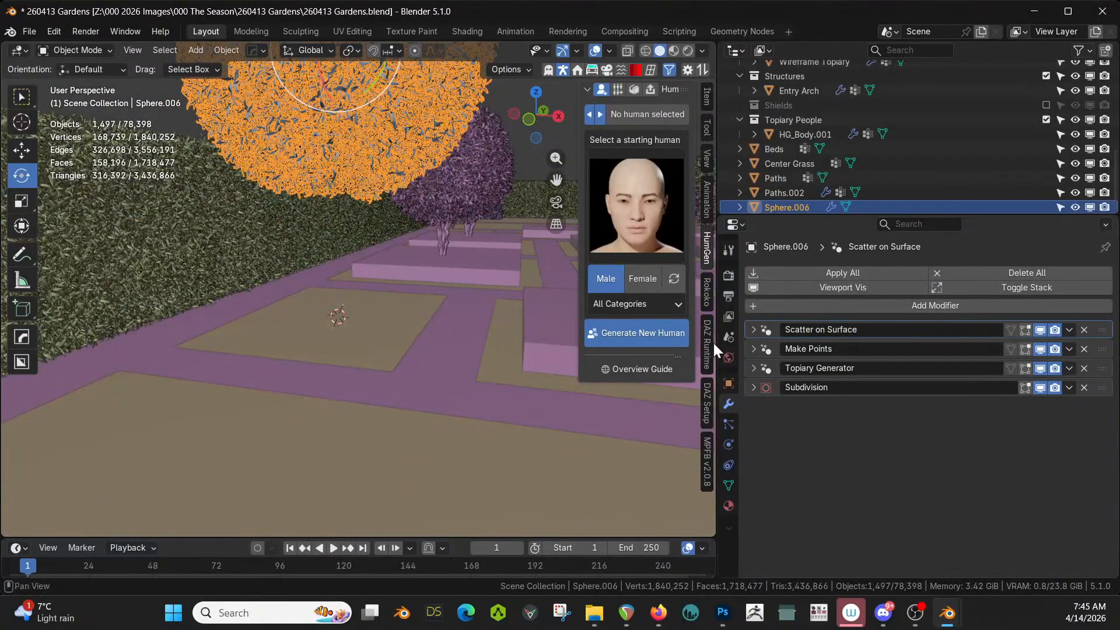
left_click(753, 368)
scroll(869, 480, "down", 5)
scroll(868, 480, "down", 10)
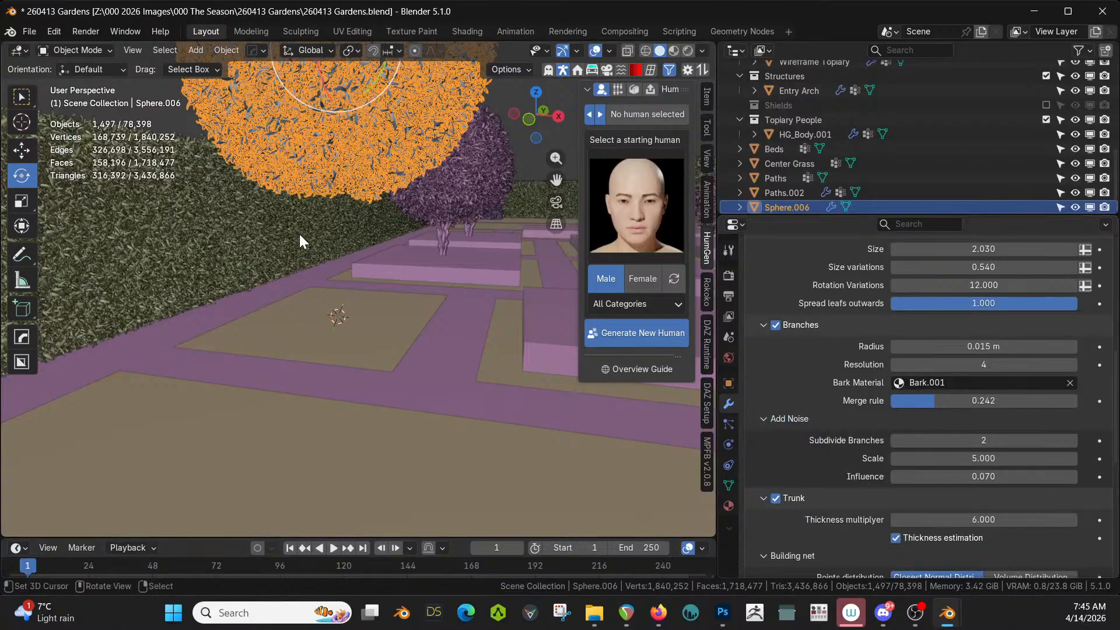
Duplicate the bottom pole vertex of the new sphere's mesh in place
key("Tab")
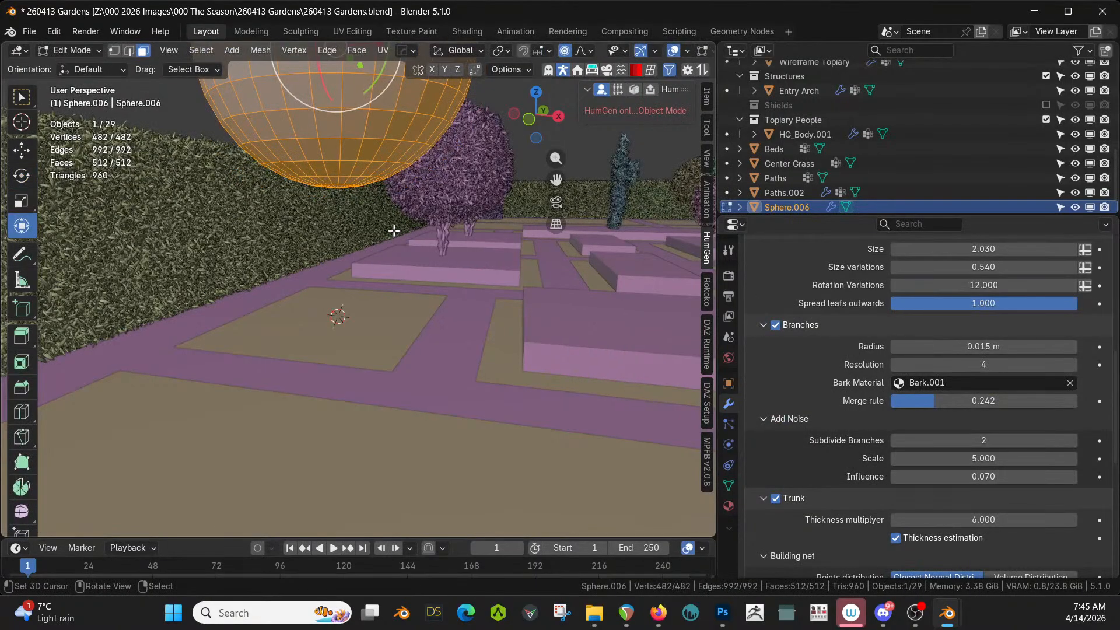
key("1")
left_click(338, 186)
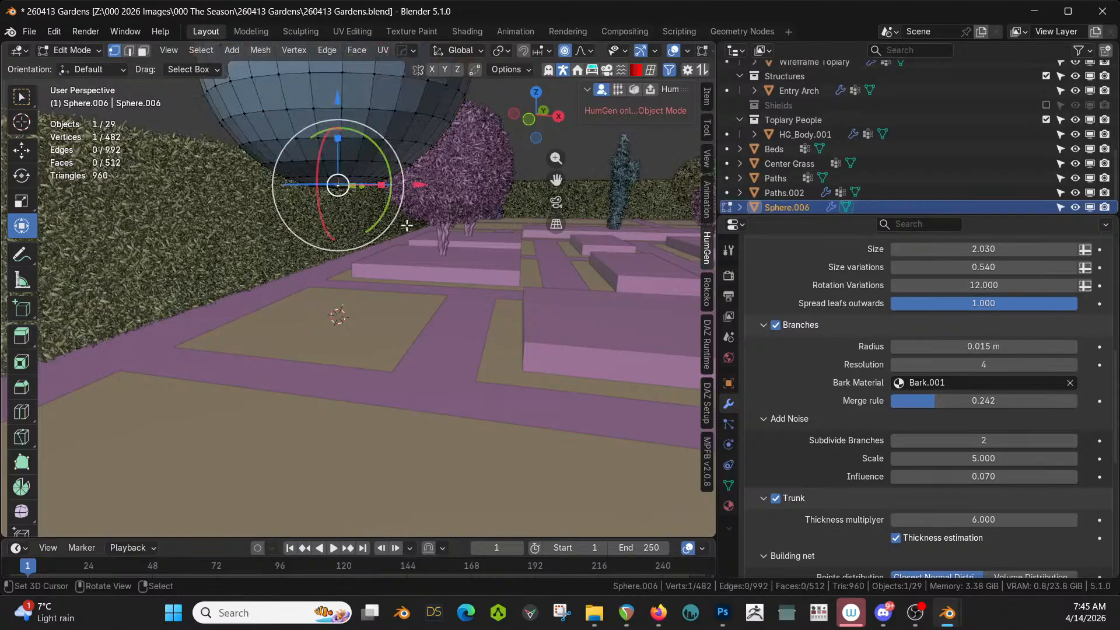
key("KP_Decimal")
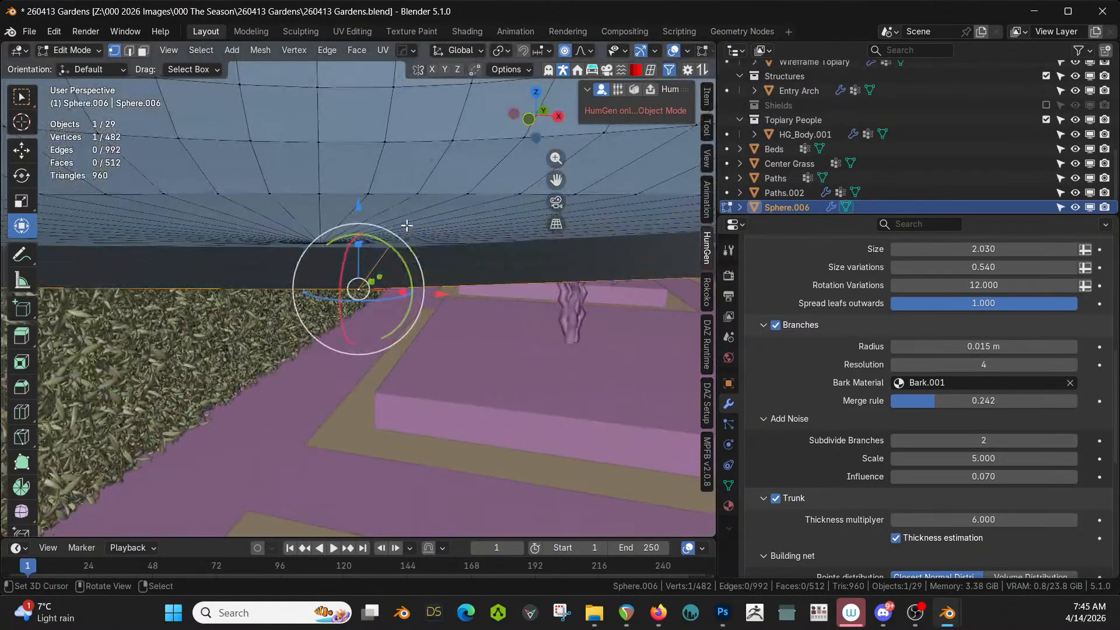
scroll(412, 201, "down", 10)
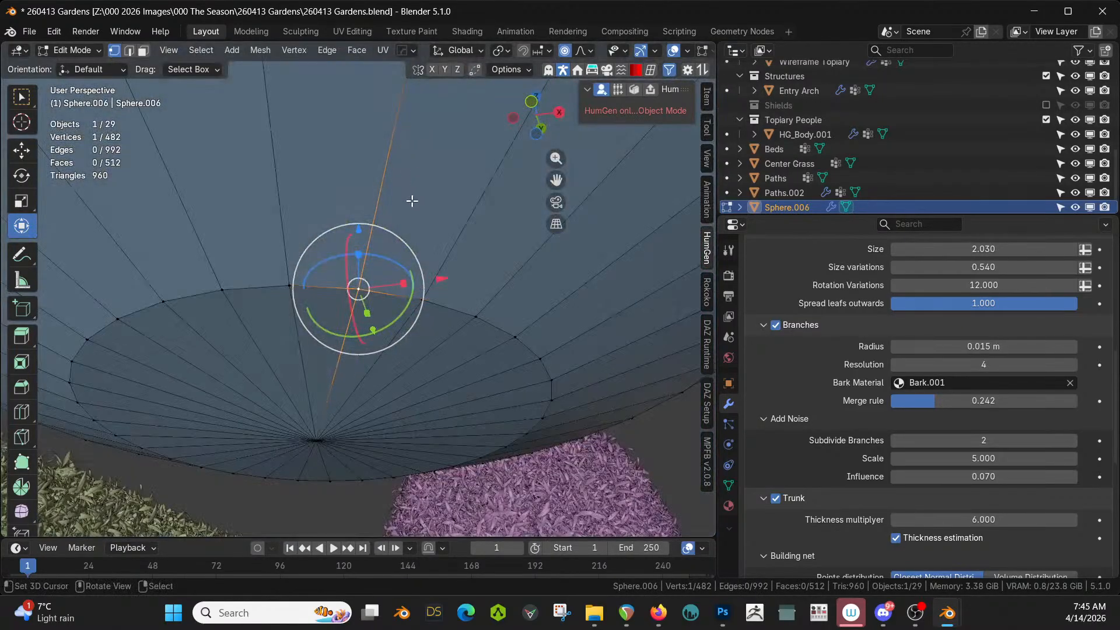
right_click(339, 385)
key("KP_Decimal")
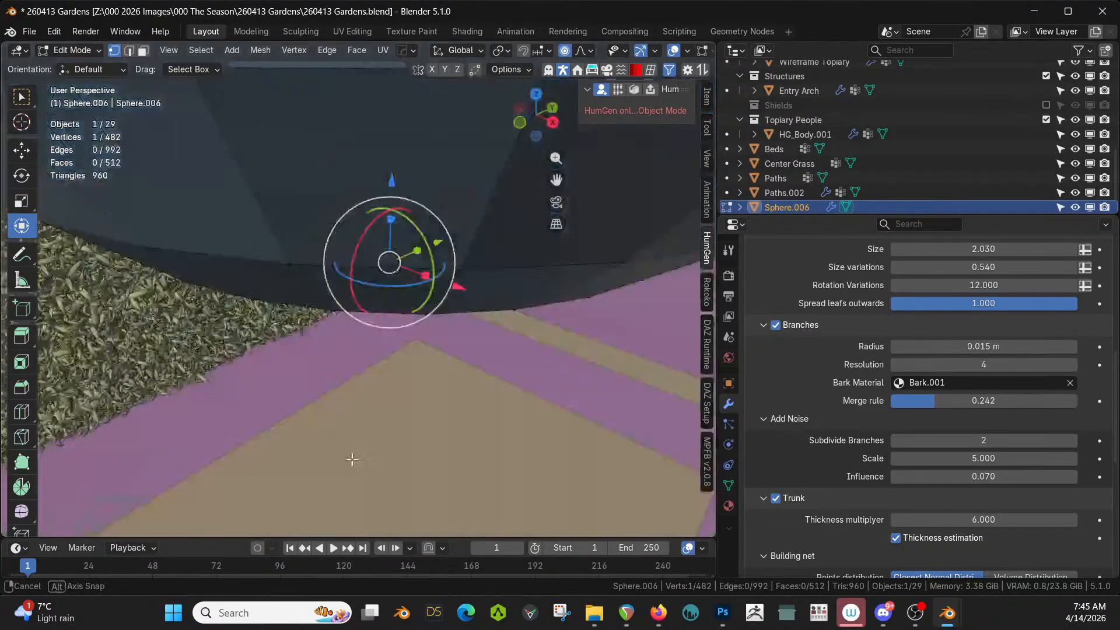
scroll(420, 350, "down", 5)
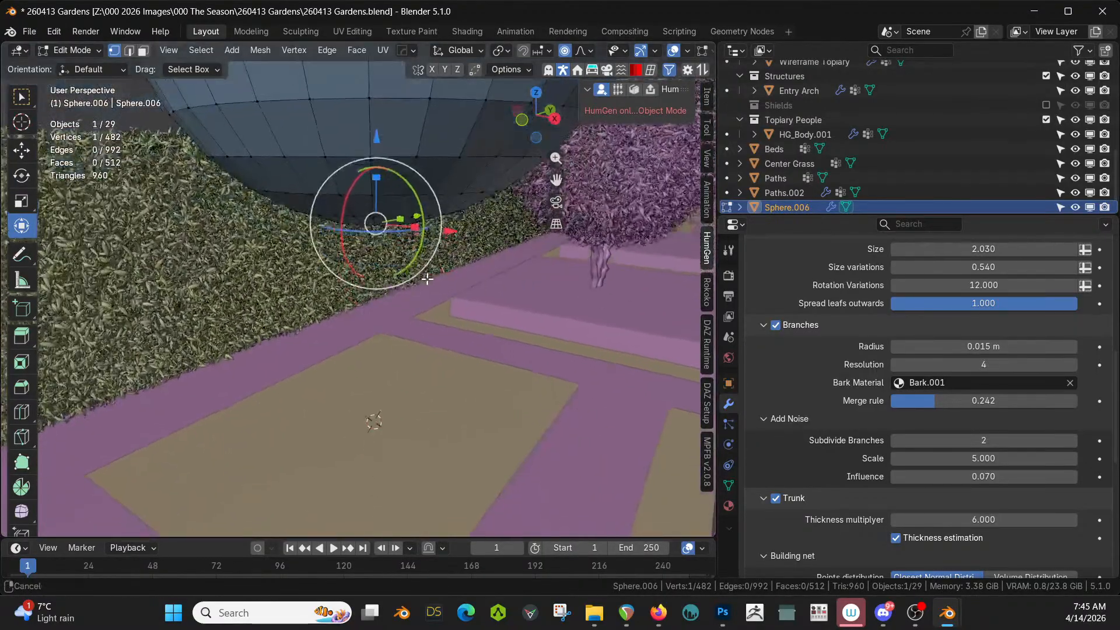
key("e")
right_click(427, 278)
Turn off proportional editing and lower the duplicated vertex straight along Z to the bed surface at the 3D cursor
key("g")
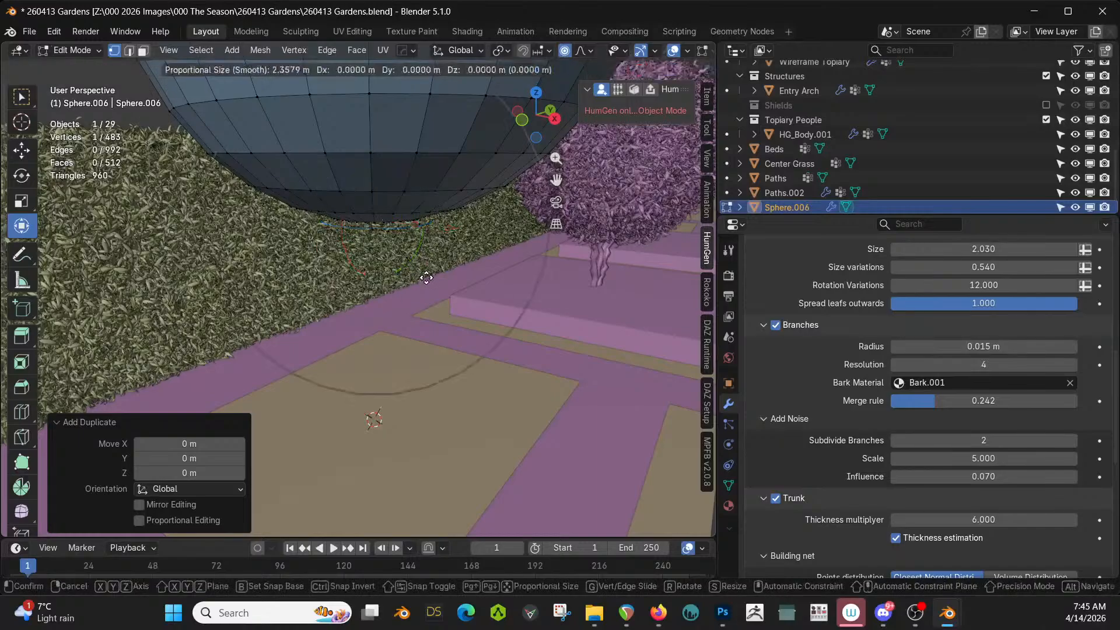
key("z")
right_click(434, 353)
key("o")
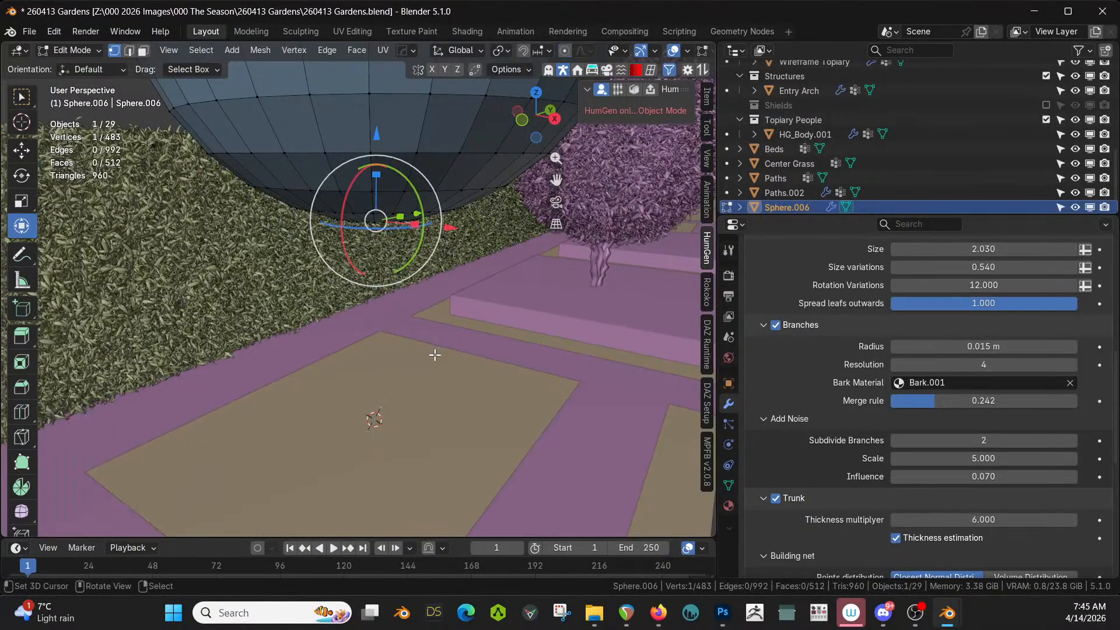
key("g")
key("z")
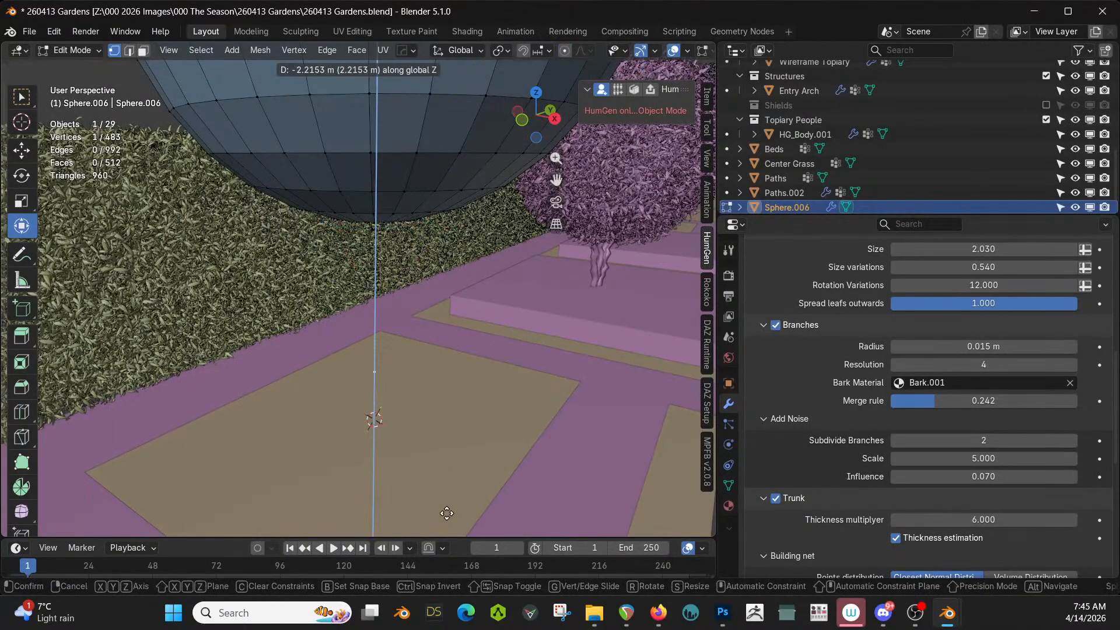
left_click(449, 66)
key("Tab")
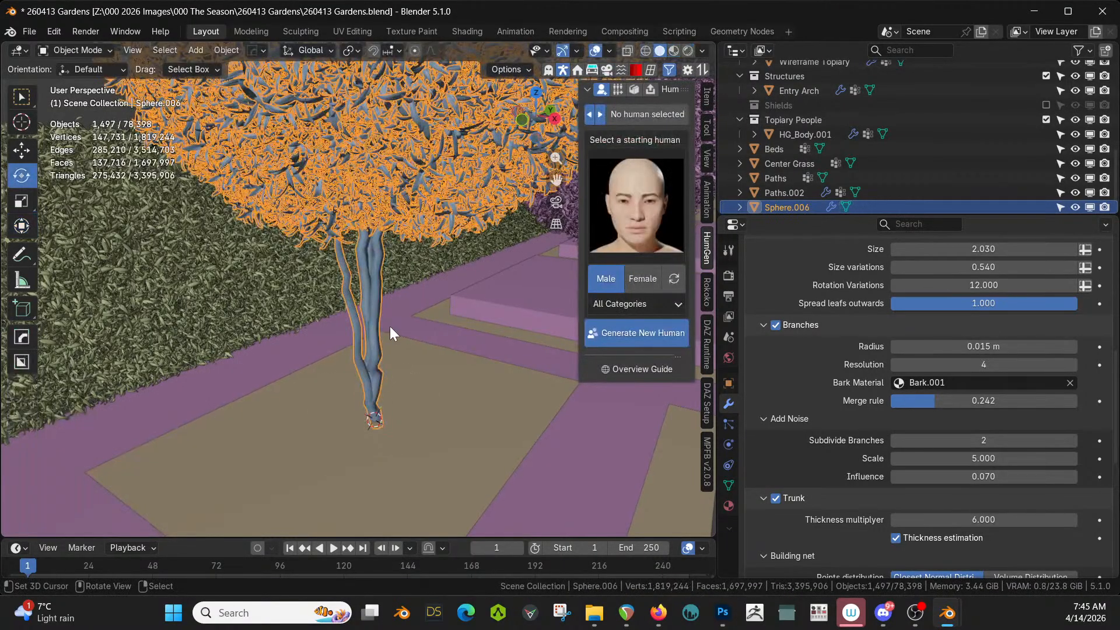
Mirror the new sphere tree along the Y axis across the Center Grass object using a mirror modifier
middle_click_drag(390, 326, 211, 312)
scroll(248, 302, "down", 2)
scroll(370, 322, "down", 5)
scroll(261, 418, "down", 3)
scroll(211, 313, "down", 2)
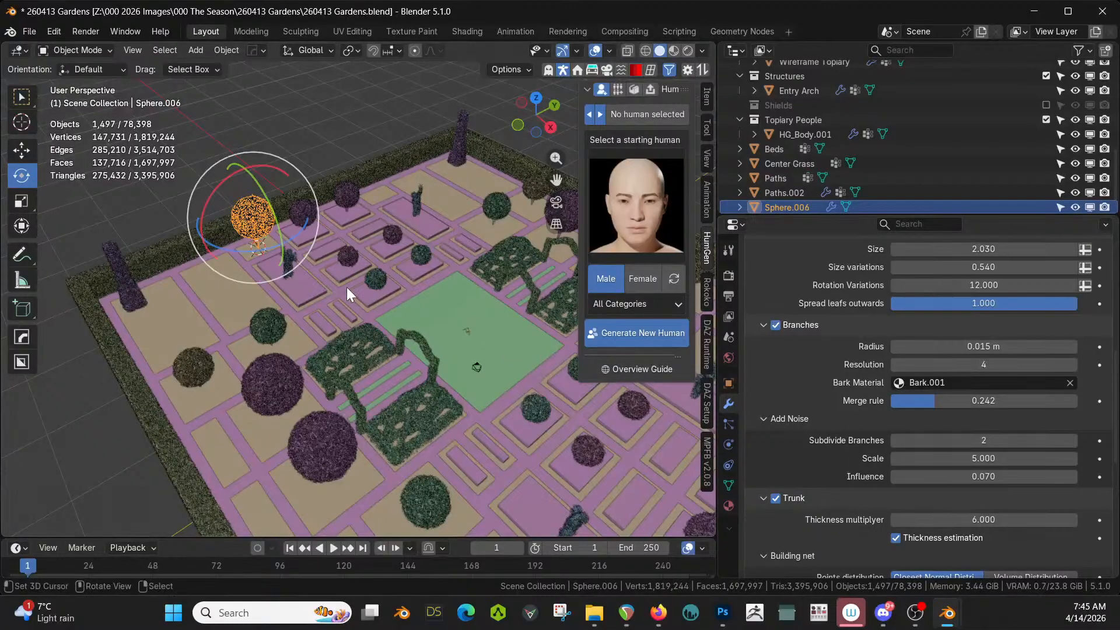
left_click(443, 302, "shift")
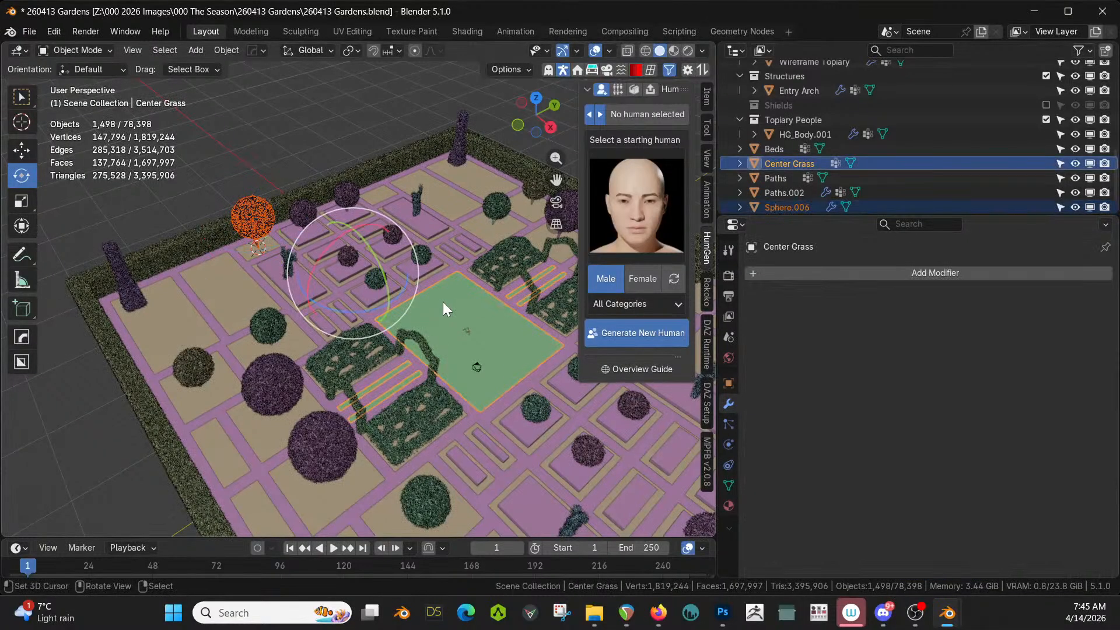
key("alt+x")
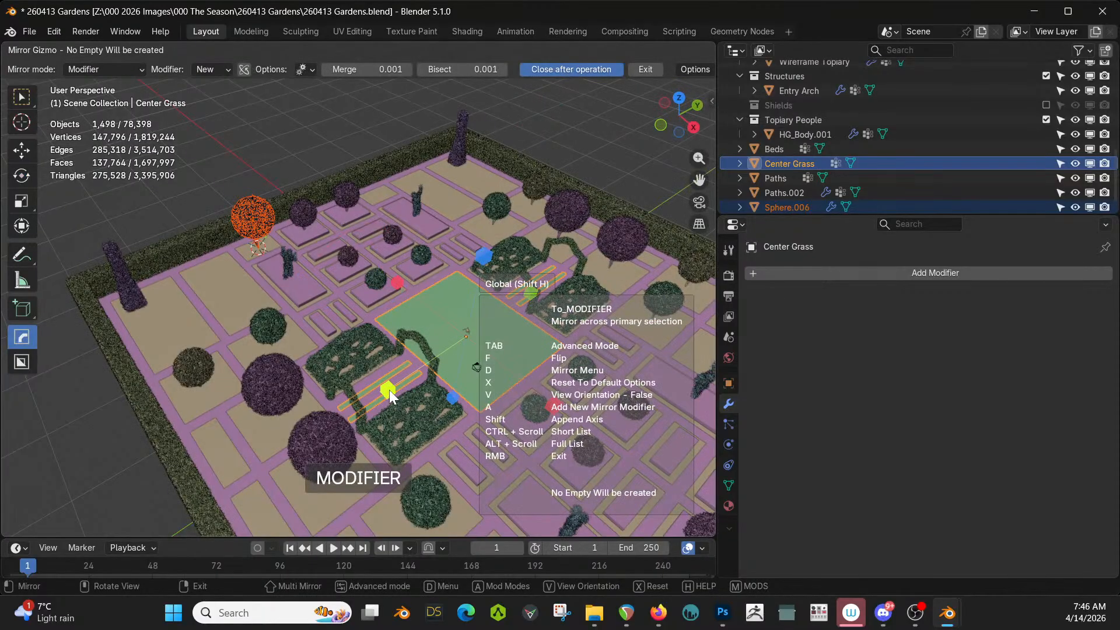
left_click(388, 390)
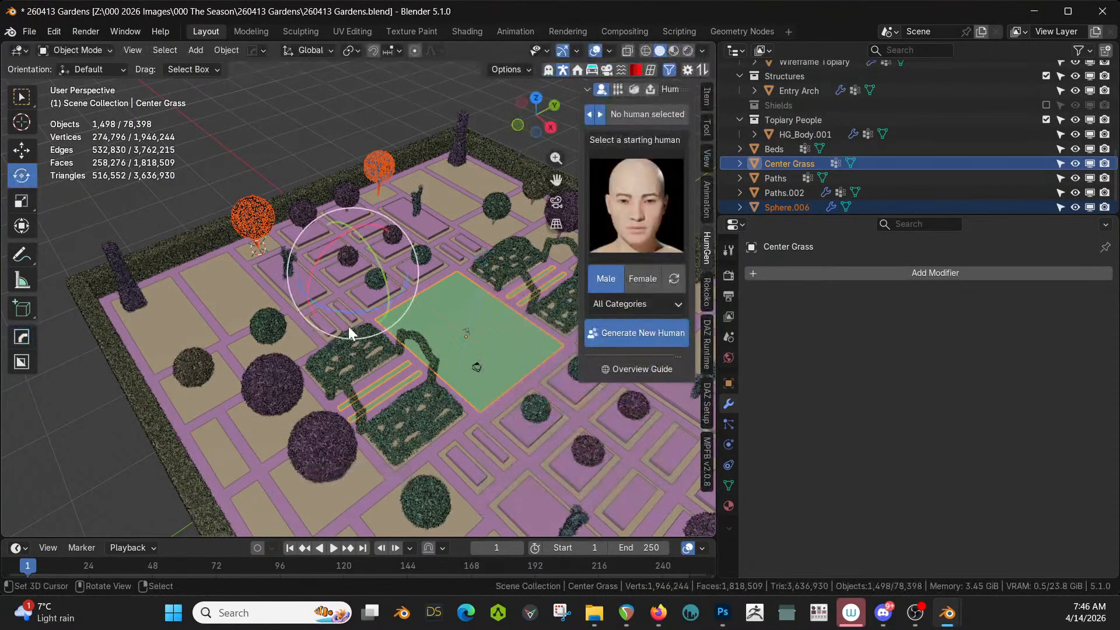
Move the new sphere tree's Hops_Mirror modifier to the top of its modifier stack and save the file
left_click(257, 211)
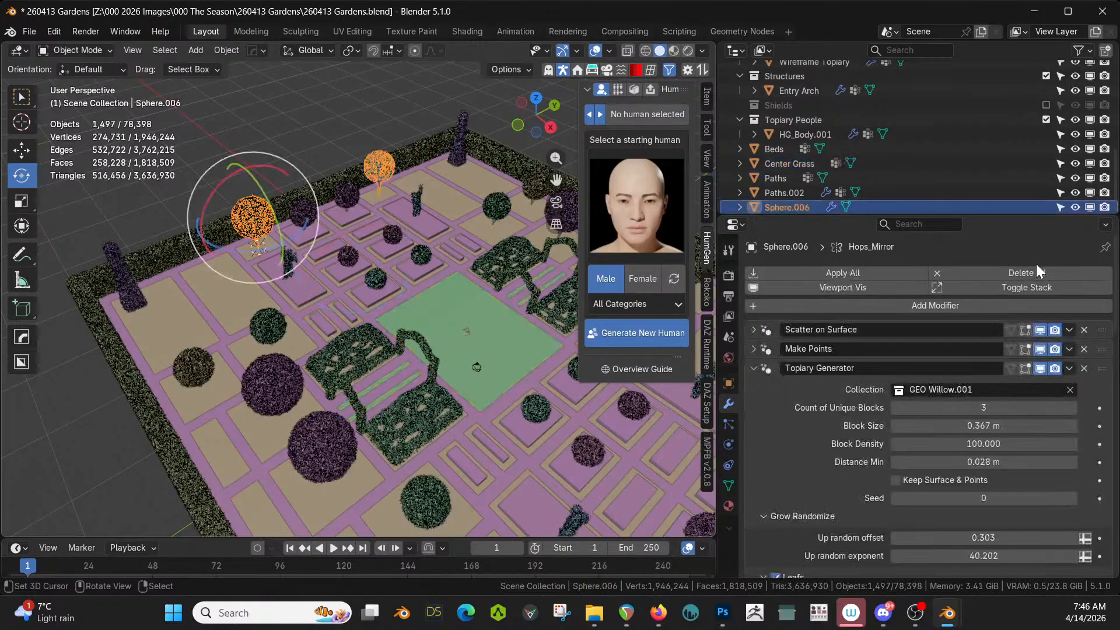
left_click(752, 367)
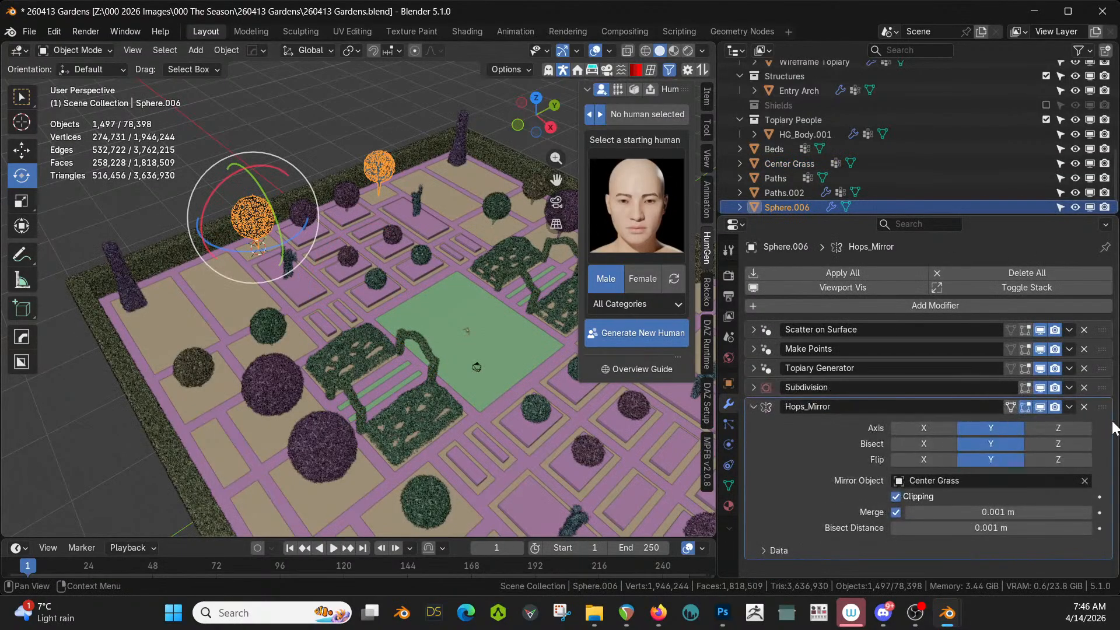
left_click_drag(1104, 411, 1097, 304)
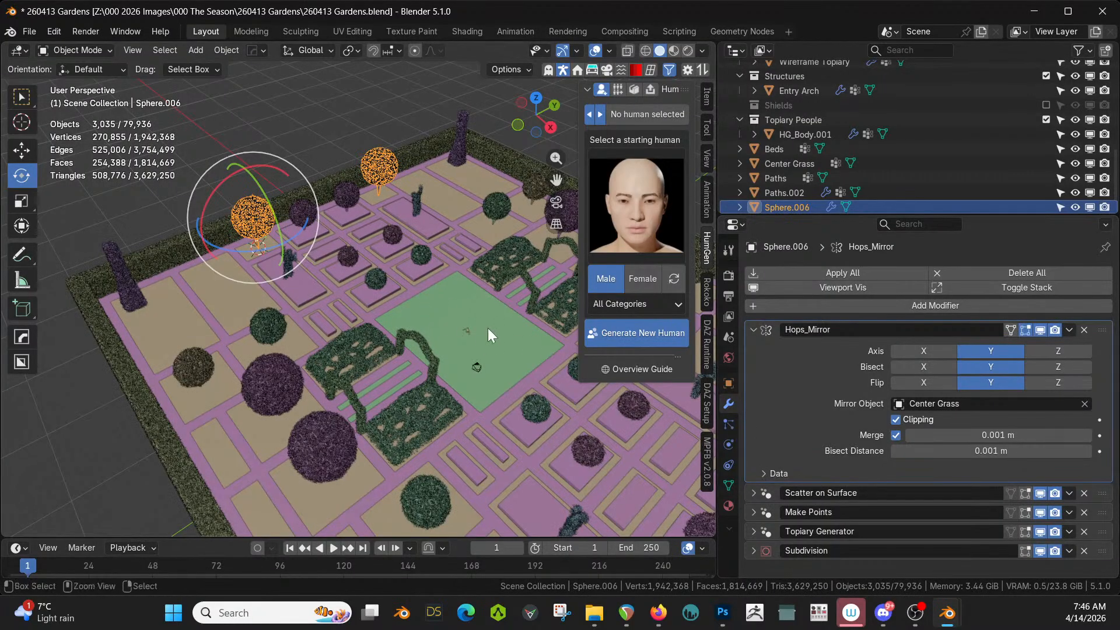
key("ctrl+s")
In the Beds mesh, select the four small bed faces beneath the entry arch's feet and the two new sphere trees
middle_click_drag(432, 355, 446, 379)
scroll(446, 379, "up", 2)
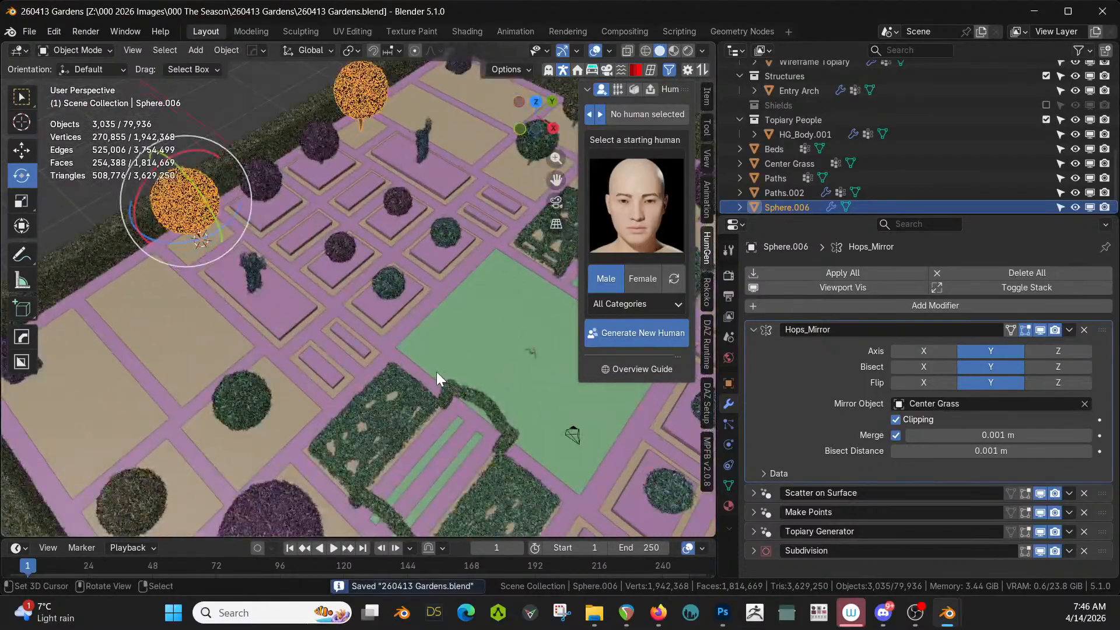
scroll(434, 369, "down", 5)
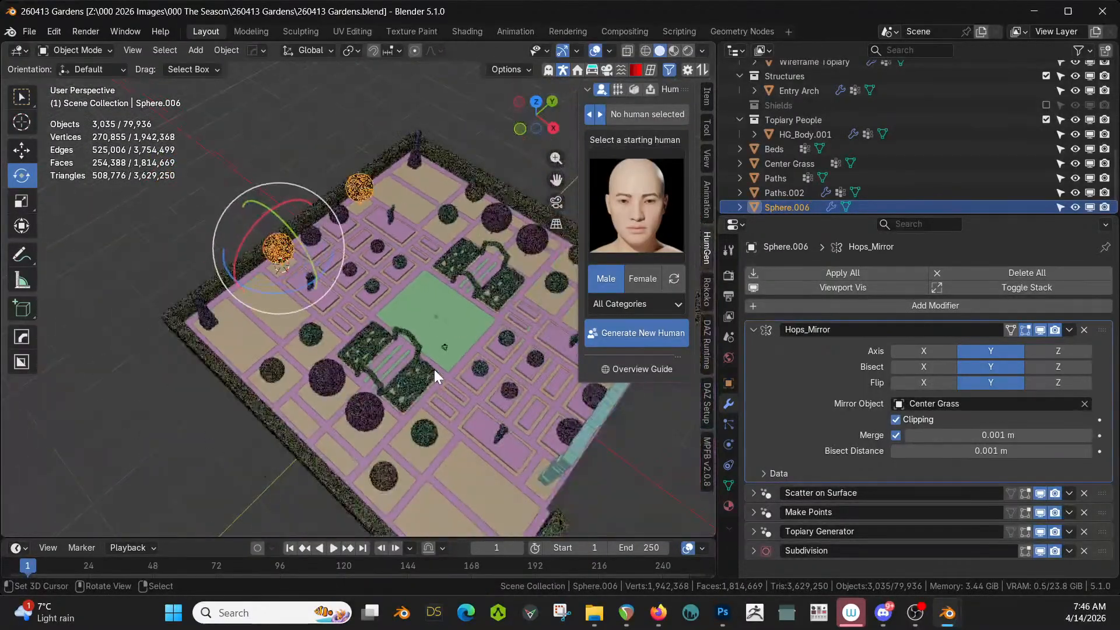
scroll(435, 370, "up", 3)
middle_click_drag(433, 369, 253, 311, "shift")
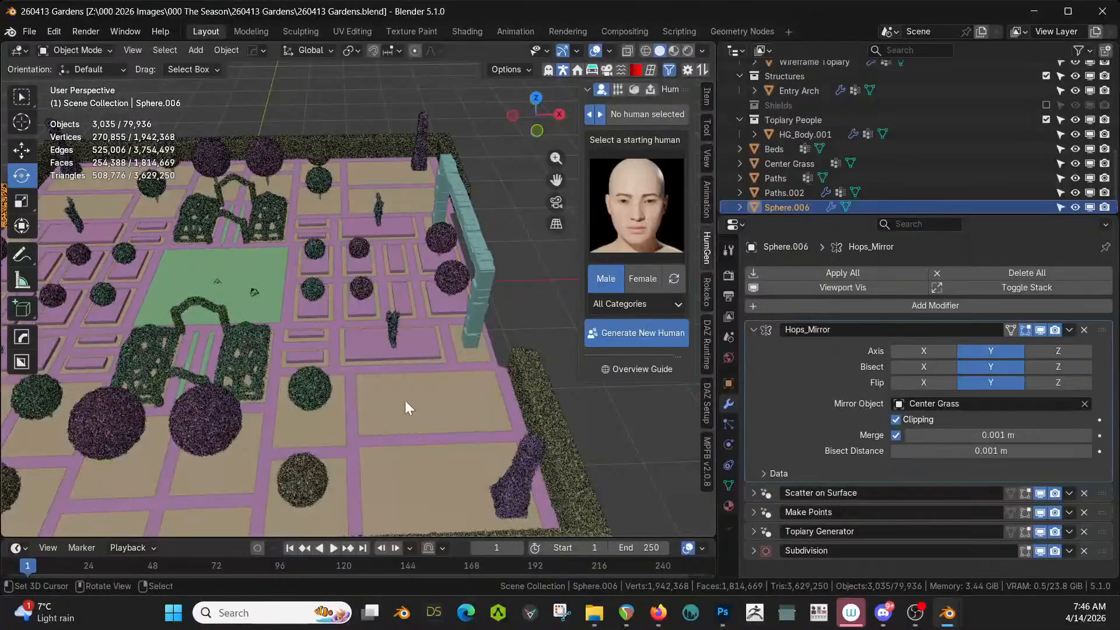
left_click(470, 355)
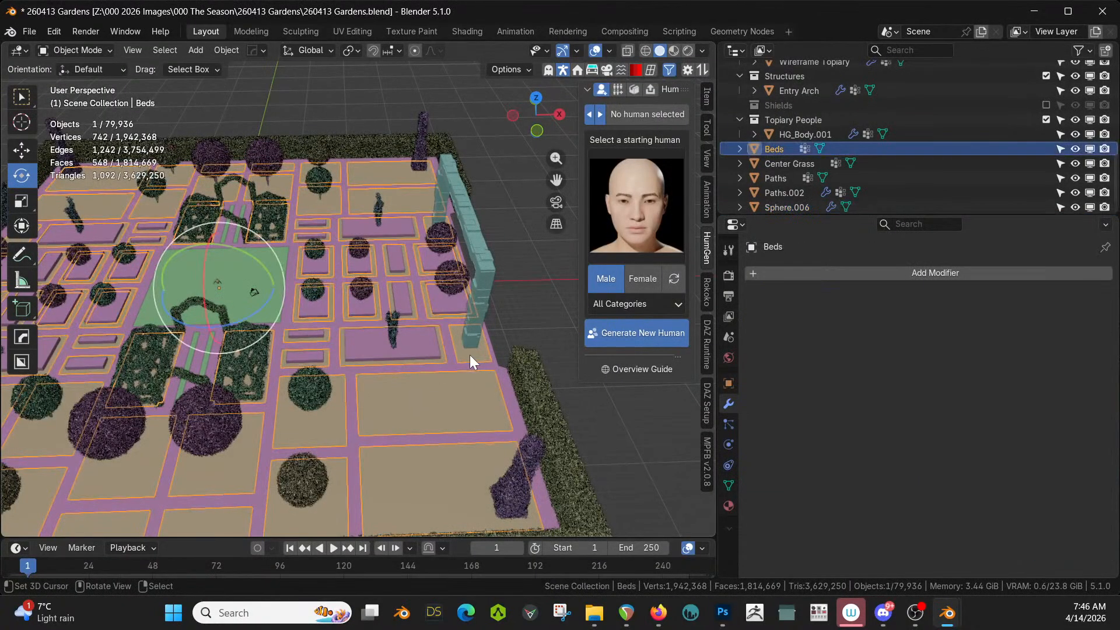
key("Tab")
left_click(465, 356)
key("3")
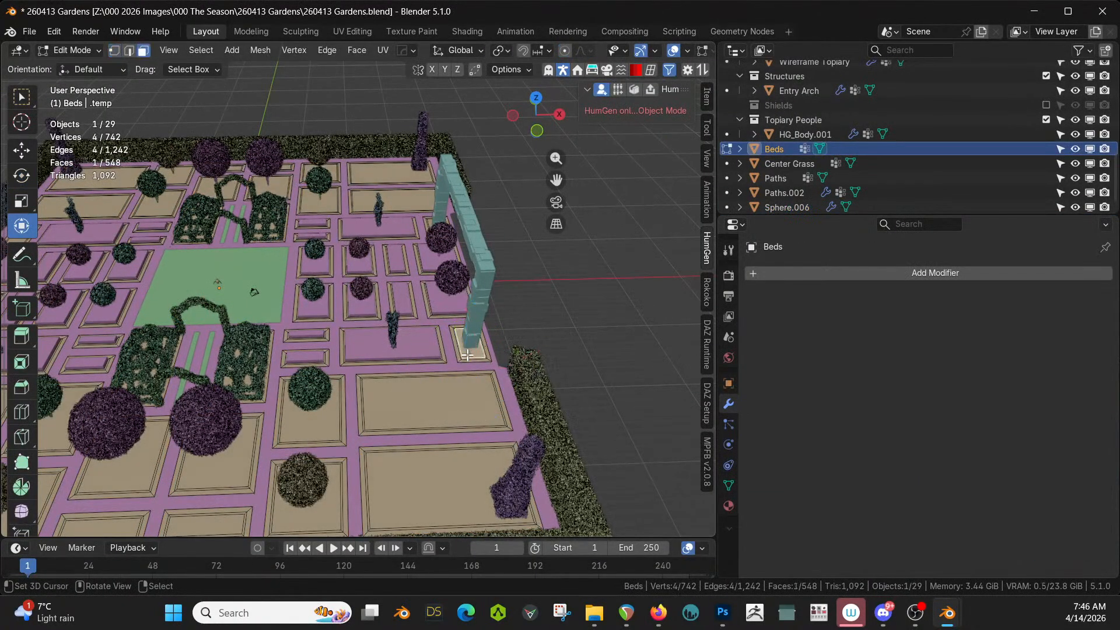
left_click(467, 354)
middle_click_drag(438, 266, 437, 230)
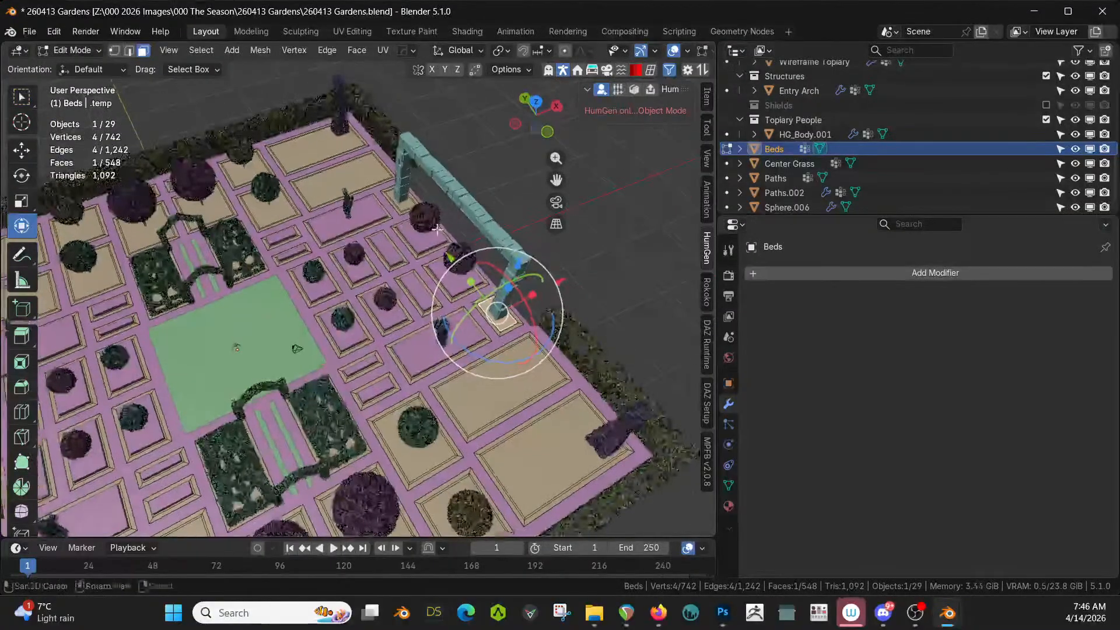
left_click(412, 207, "shift")
middle_click_drag(318, 279, 601, 185, "shift")
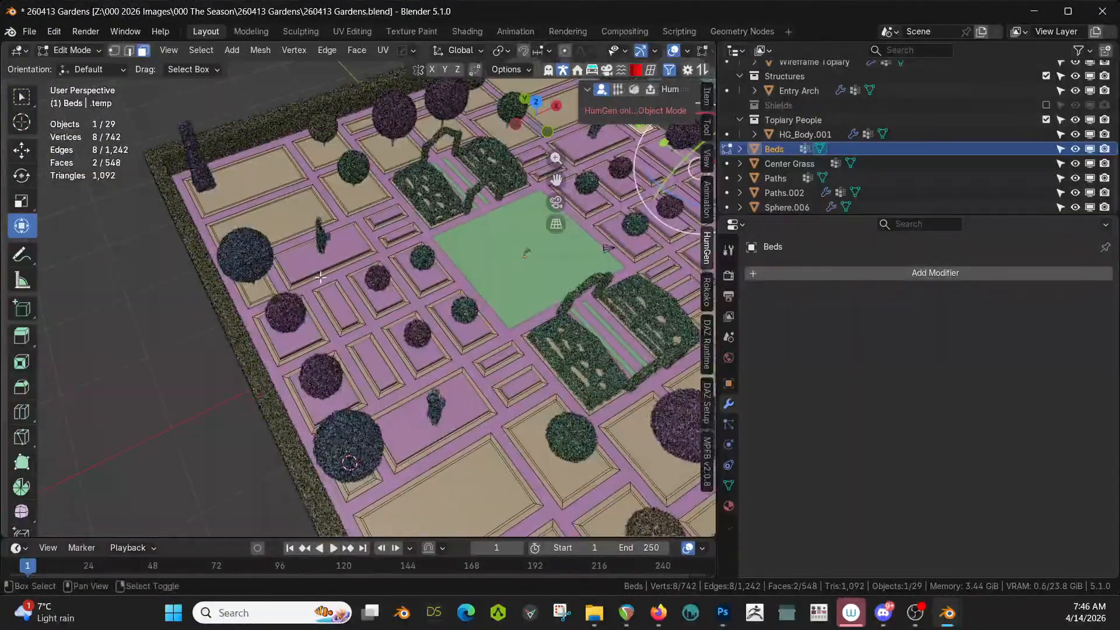
left_click(259, 290, "shift")
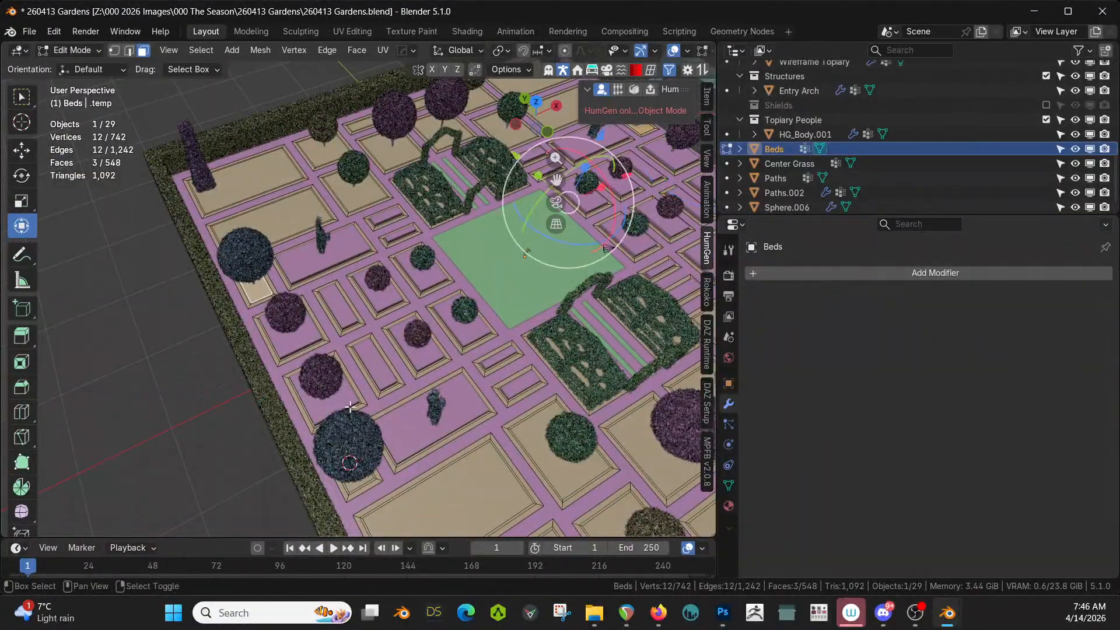
left_click(360, 495, "shift")
Extrude the four selected bed faces up 0.5 m and separate the raised blocks into their own object
middle_click_drag(359, 495, 383, 412)
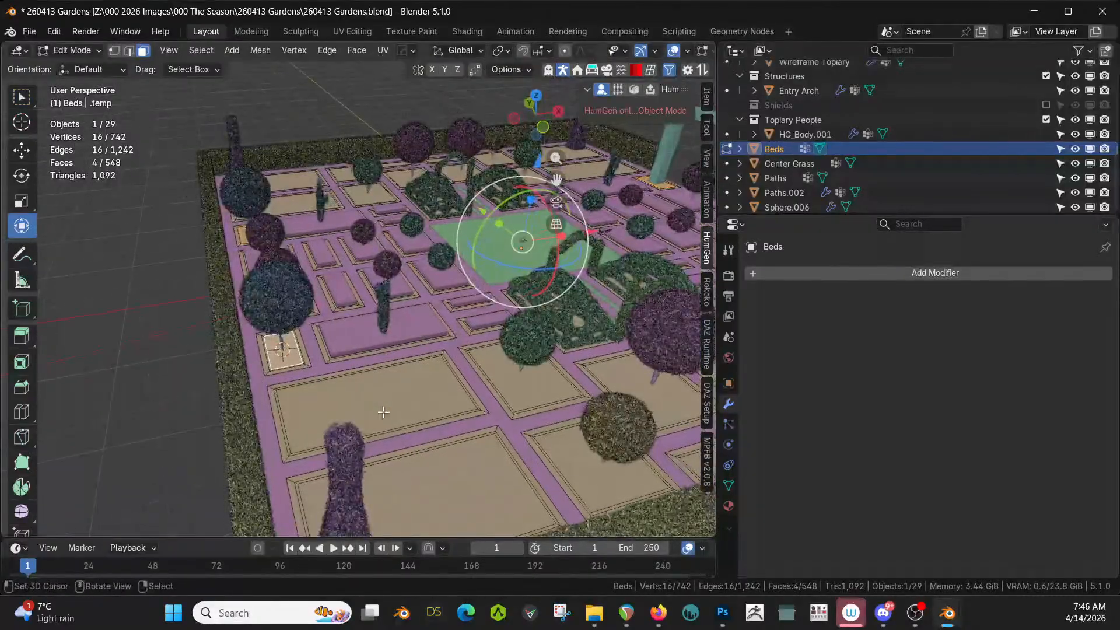
type("e.5")
key("Return")
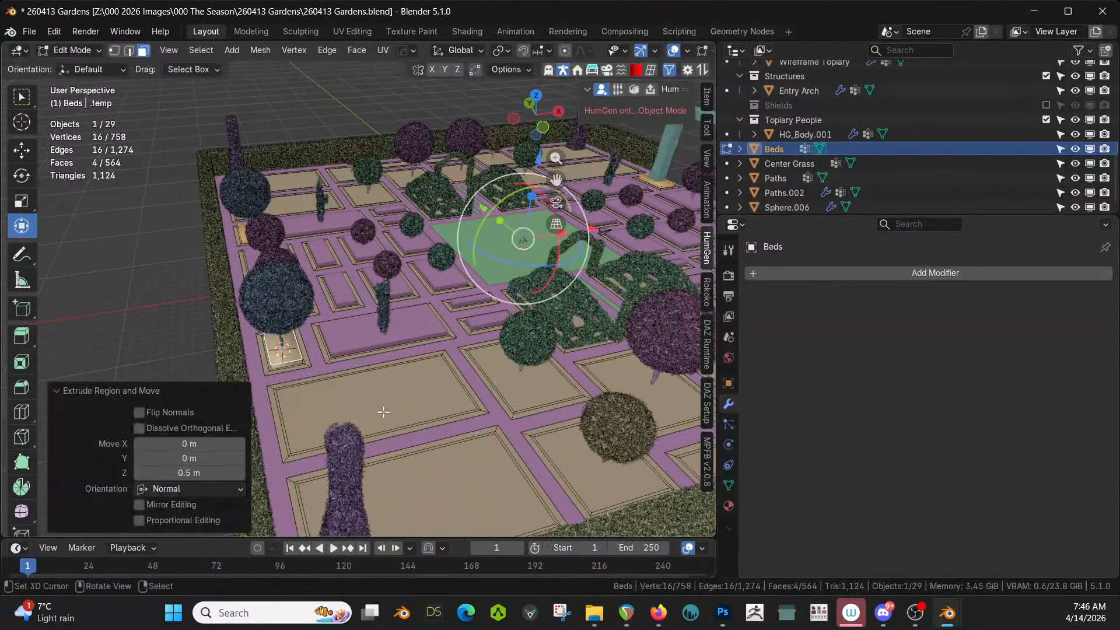
key("p")
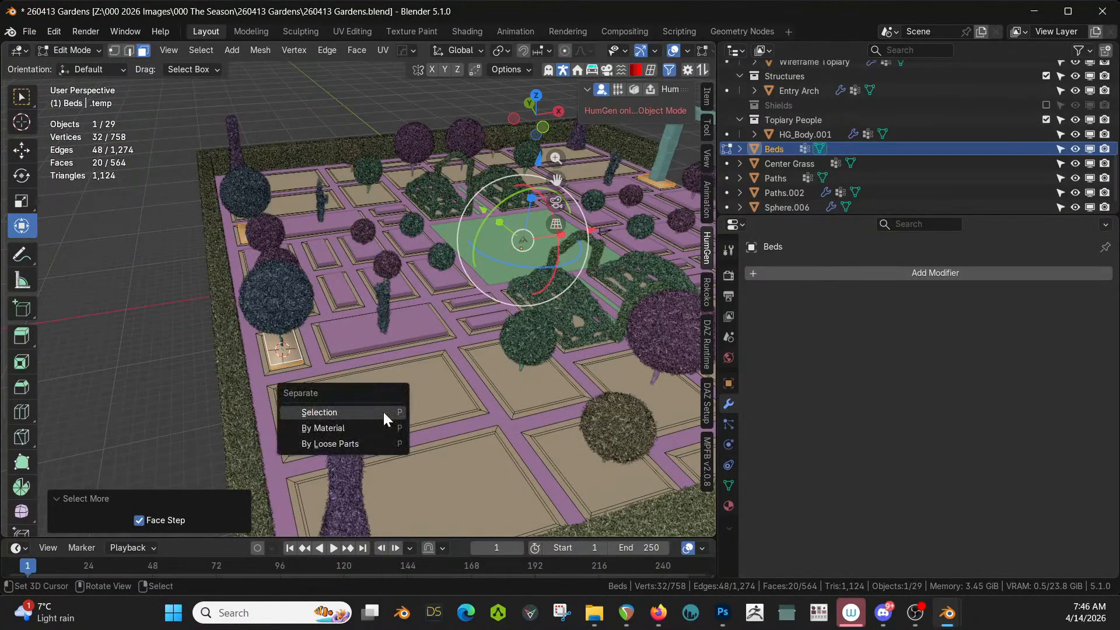
left_click(383, 412)
key("Tab")
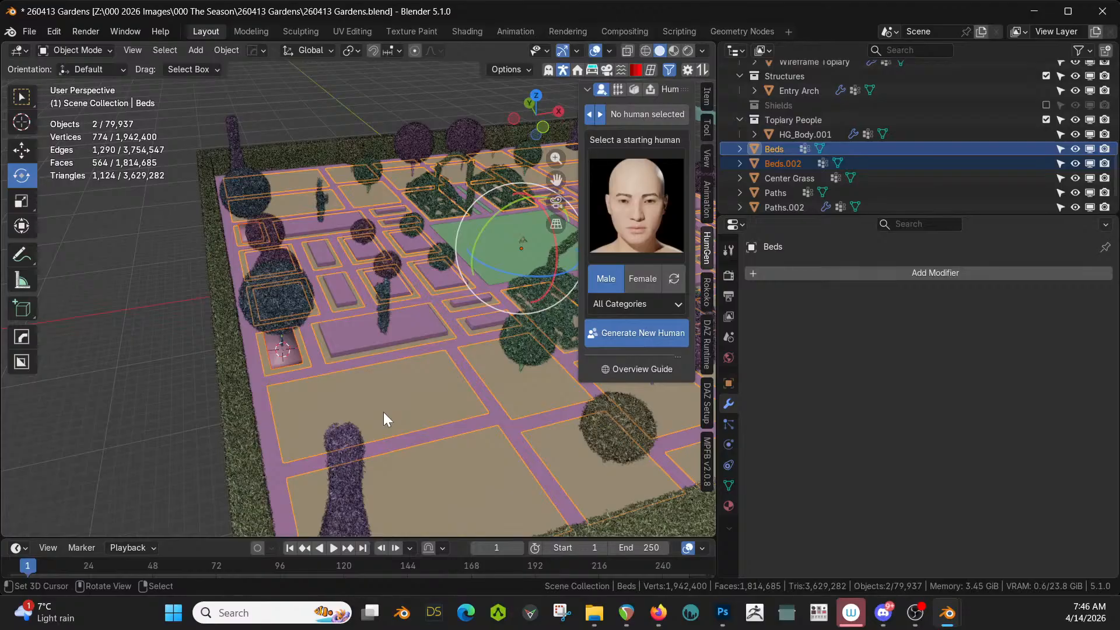
Replace Center Grass with the separated raised beds, Beds.002, as the Geo-Scatter emitter
left_click(277, 361)
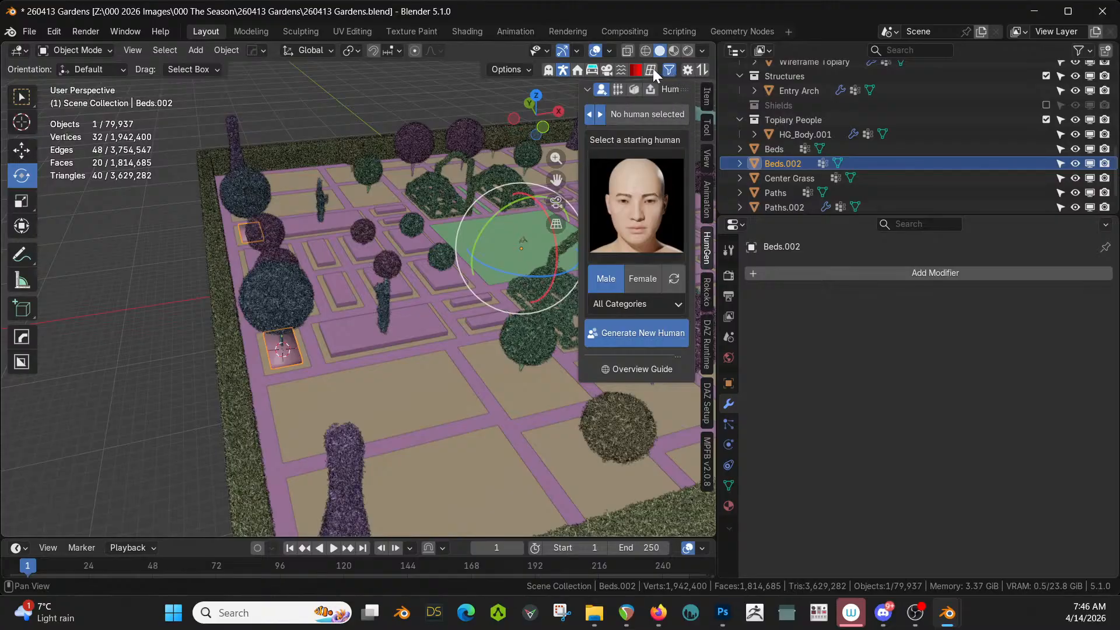
left_click(607, 74)
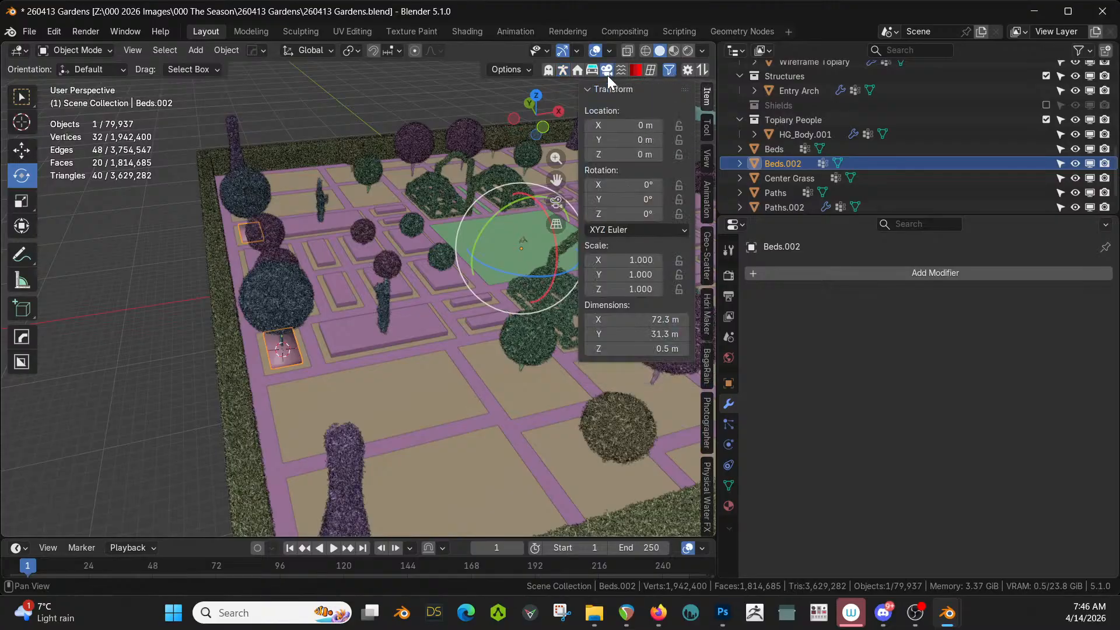
left_click(706, 268)
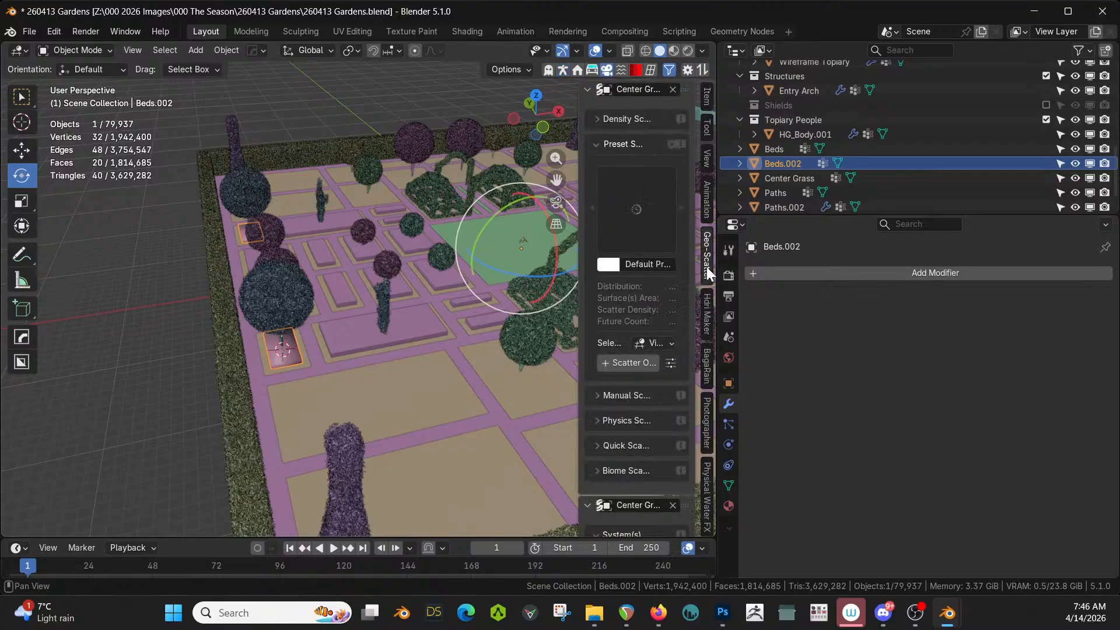
left_click(674, 89)
left_click(673, 89)
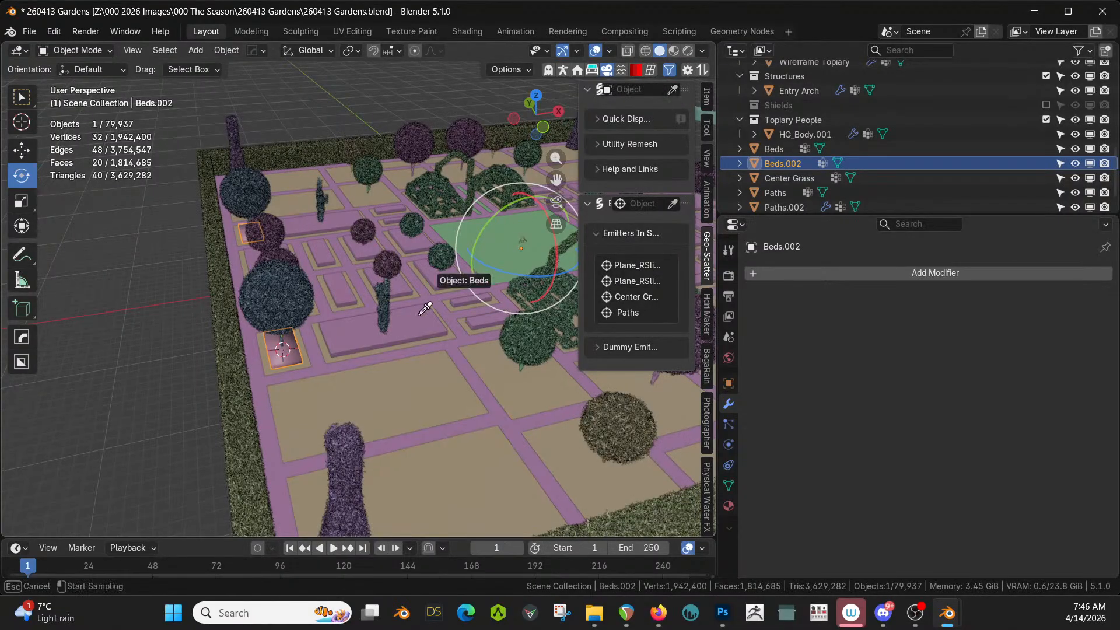
left_click(295, 357)
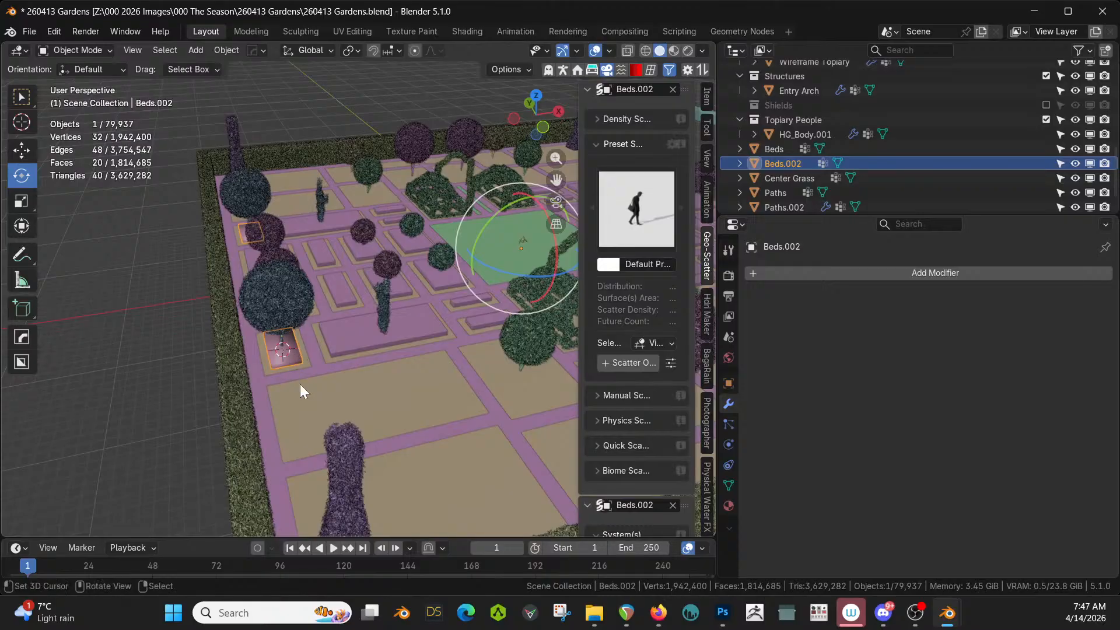
Open the Geo-Scatter biome library and scatter Flowers Biome 08 on the raised beds
left_click(597, 468)
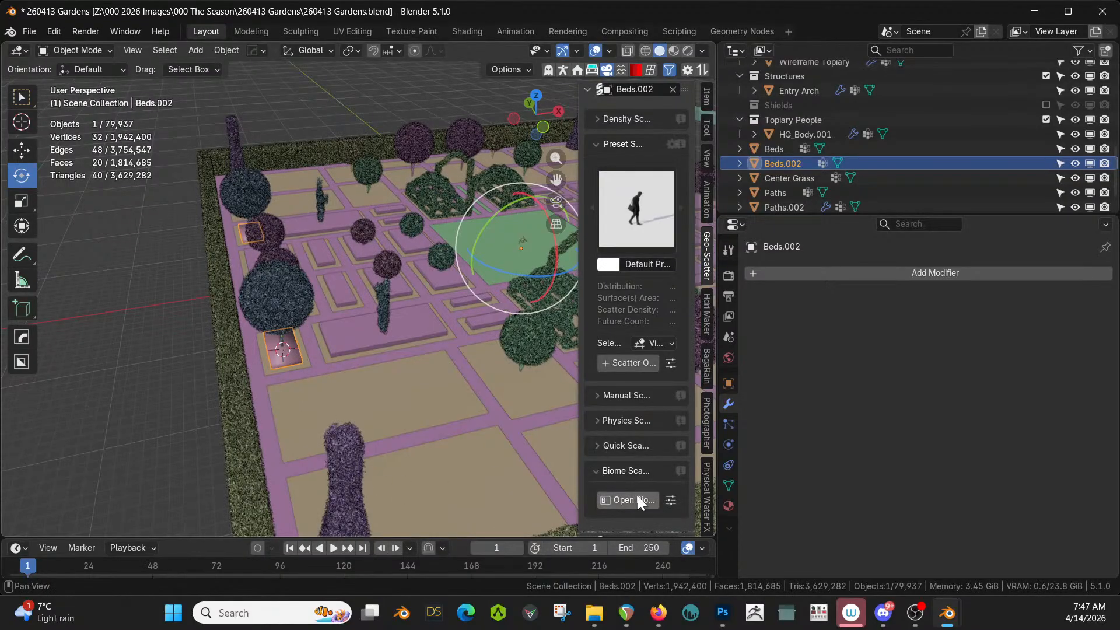
left_click(638, 503)
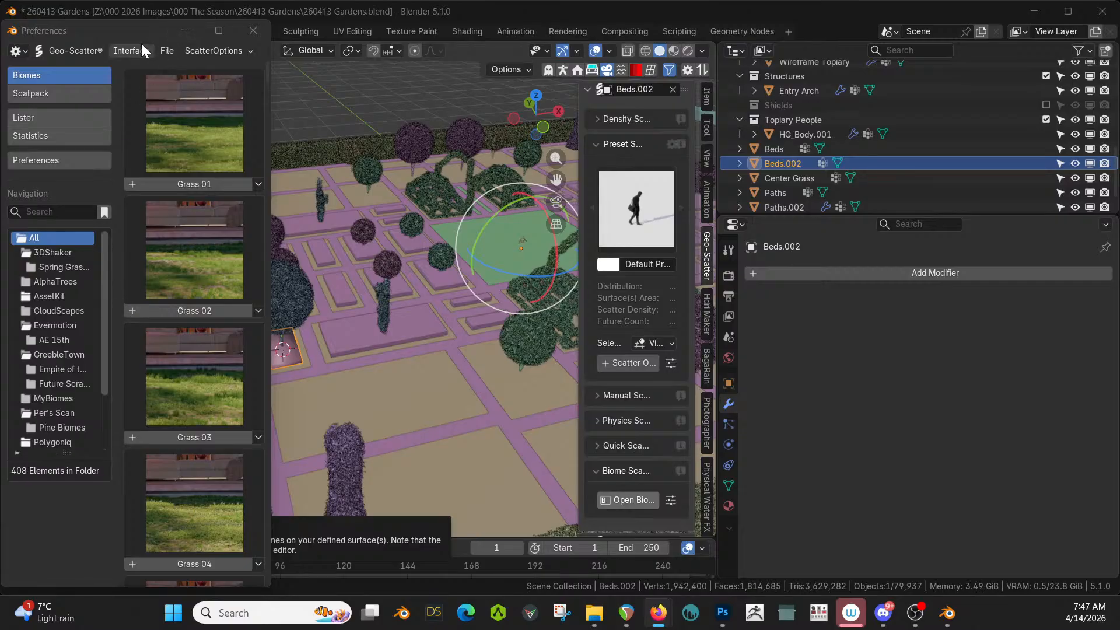
left_click_drag(135, 31, 143, 0)
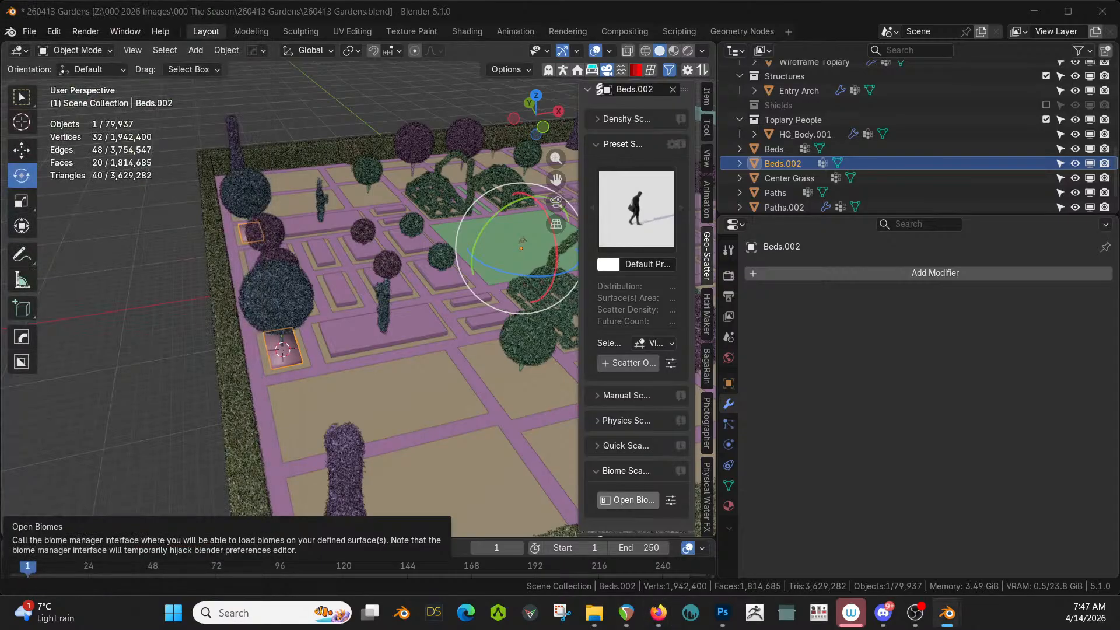
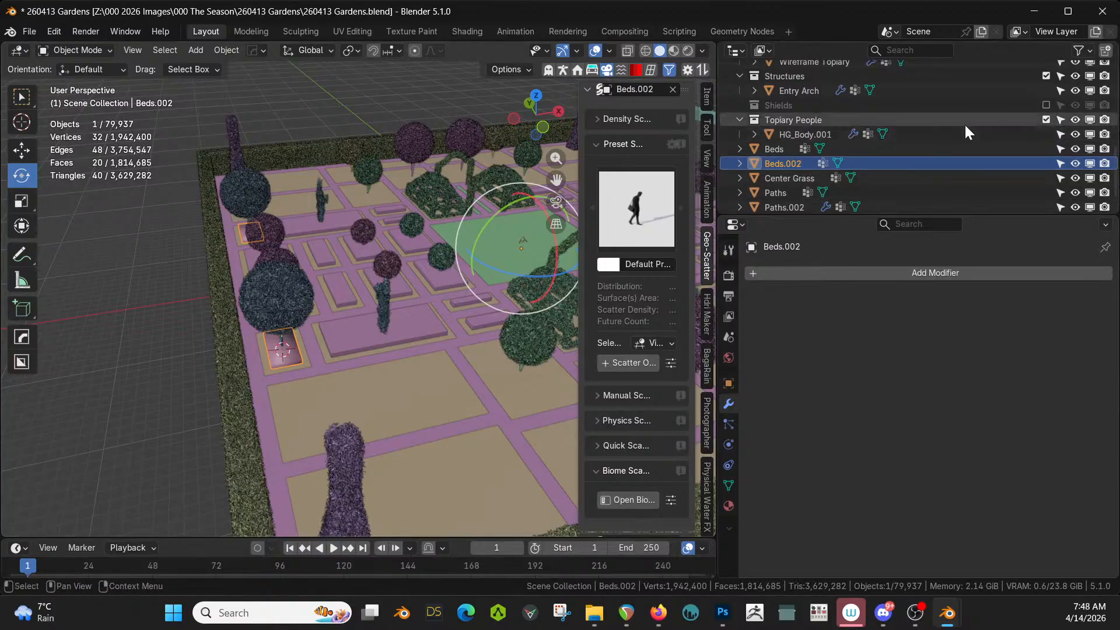
scroll(983, 116, "up", 5)
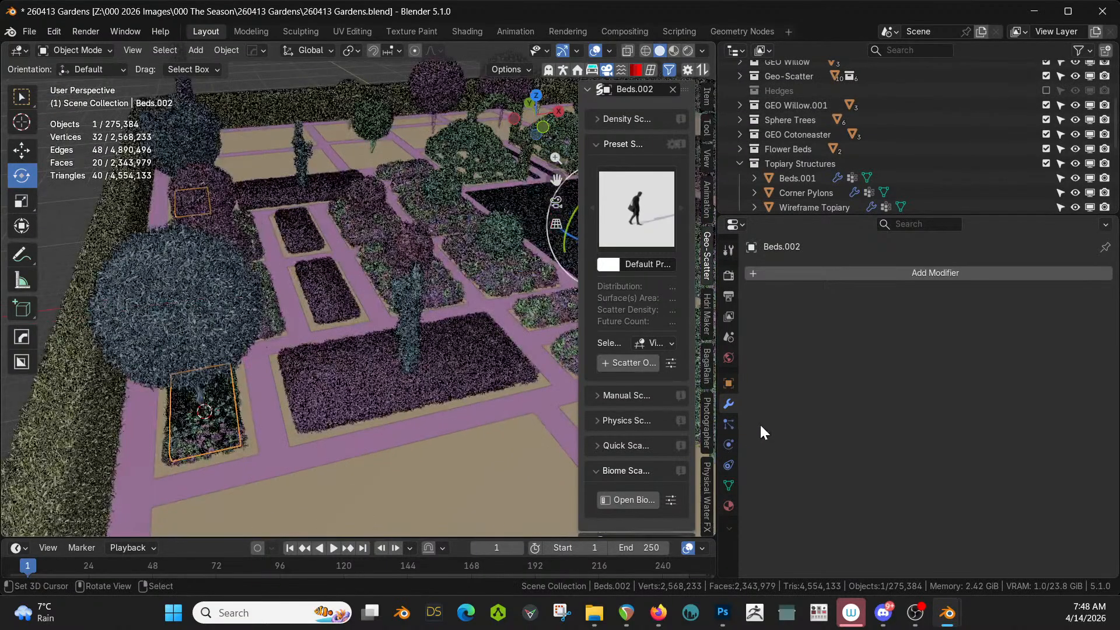
Remove the Grass_01 and Grass_02 scatter systems from Flowers Biome 08 on the raised beds
scroll(652, 390, "down", 3)
scroll(649, 400, "down", 8)
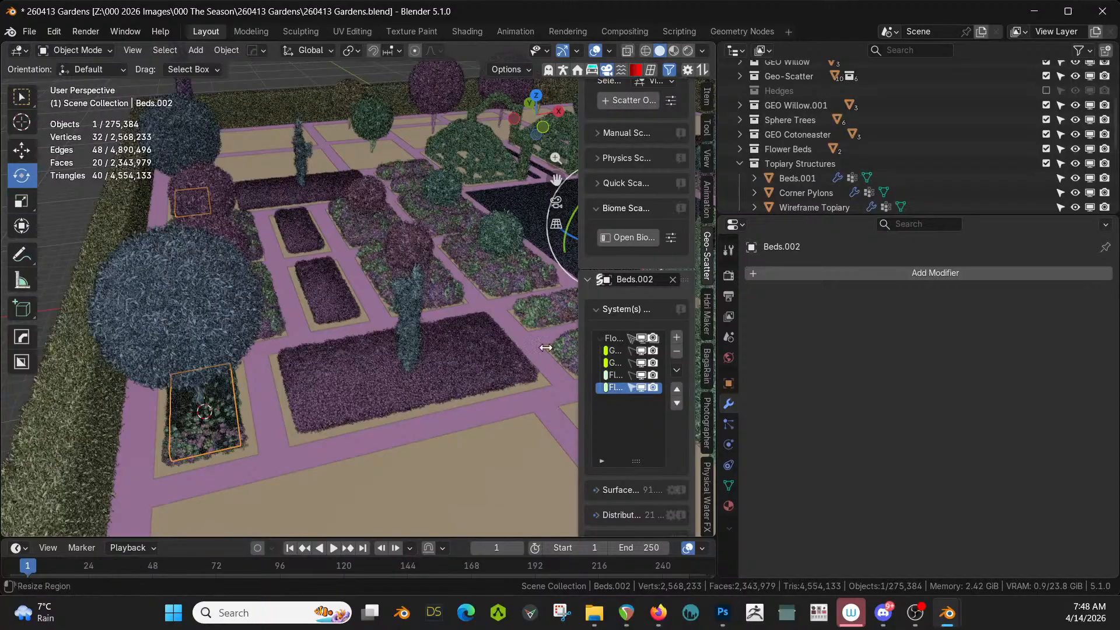
left_click_drag(577, 347, 446, 348)
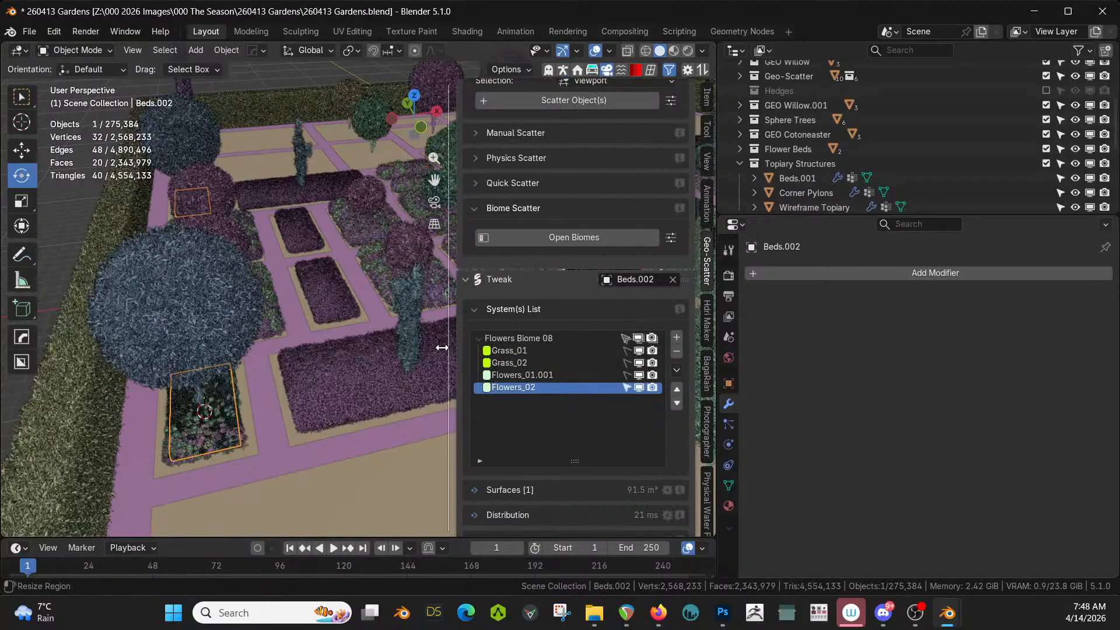
left_click(495, 348)
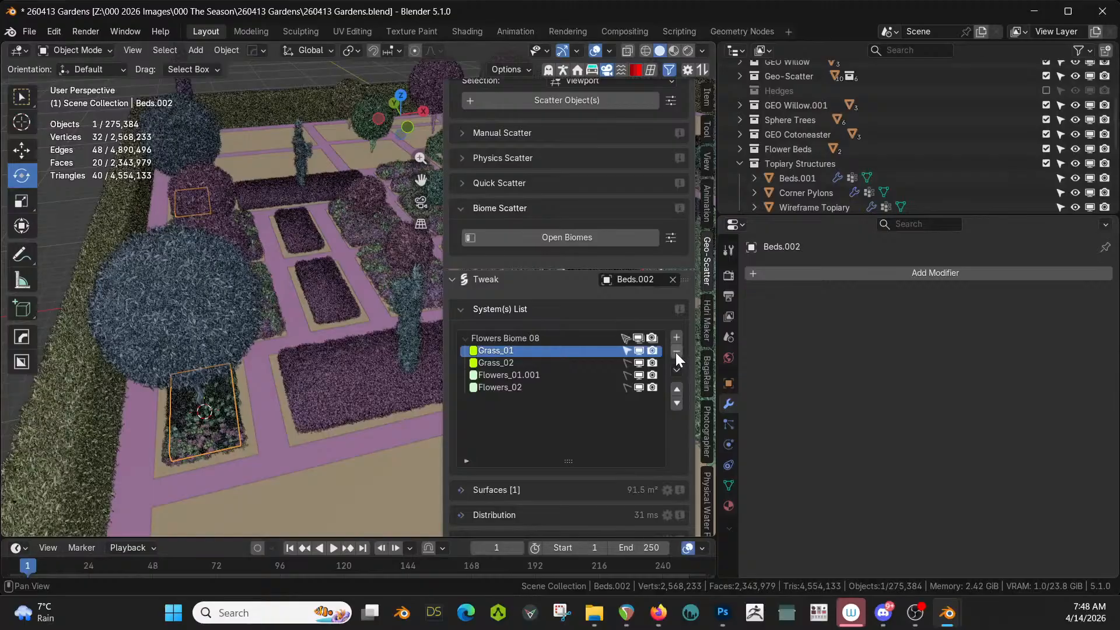
left_click(676, 353)
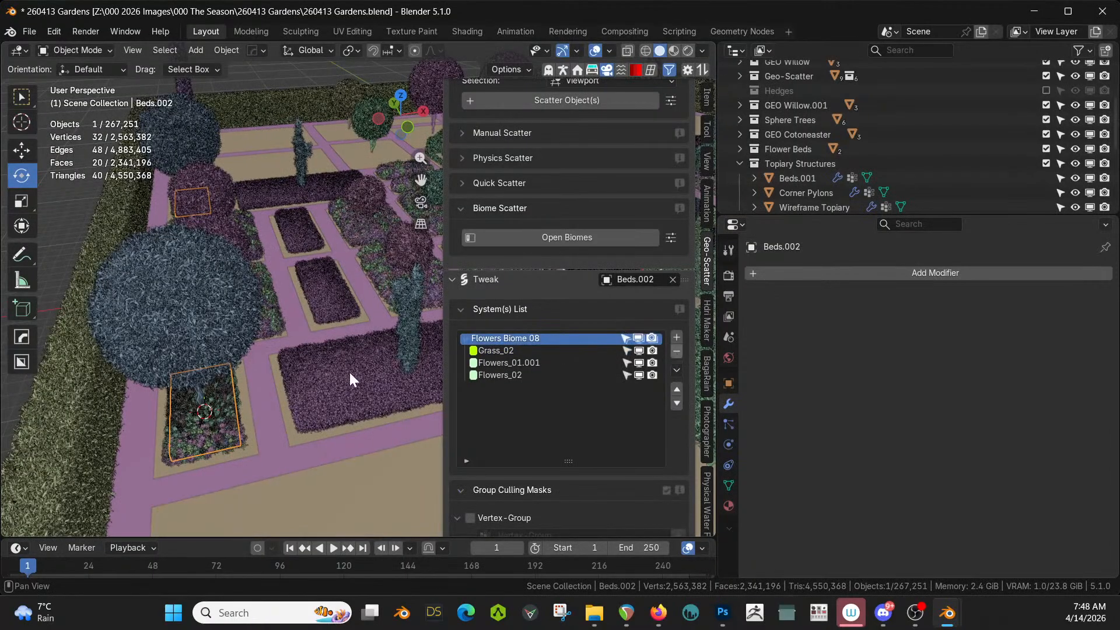
left_click(486, 350)
left_click(675, 352)
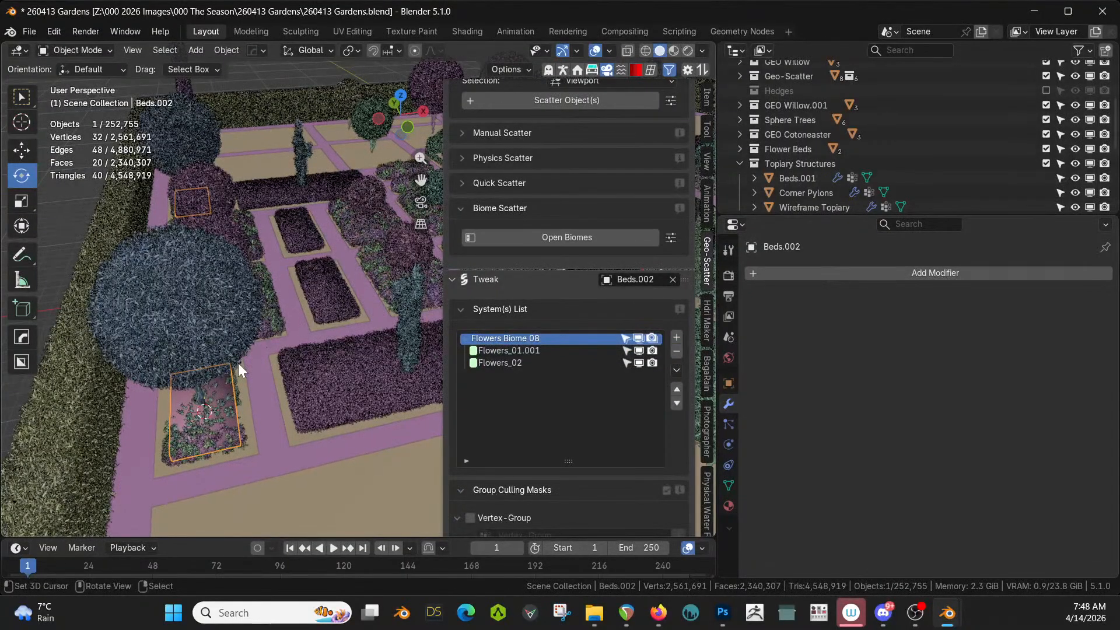
Switch the viewport to Rendered shading and examine the scattered flowers beneath the new sphere trees
key("z")
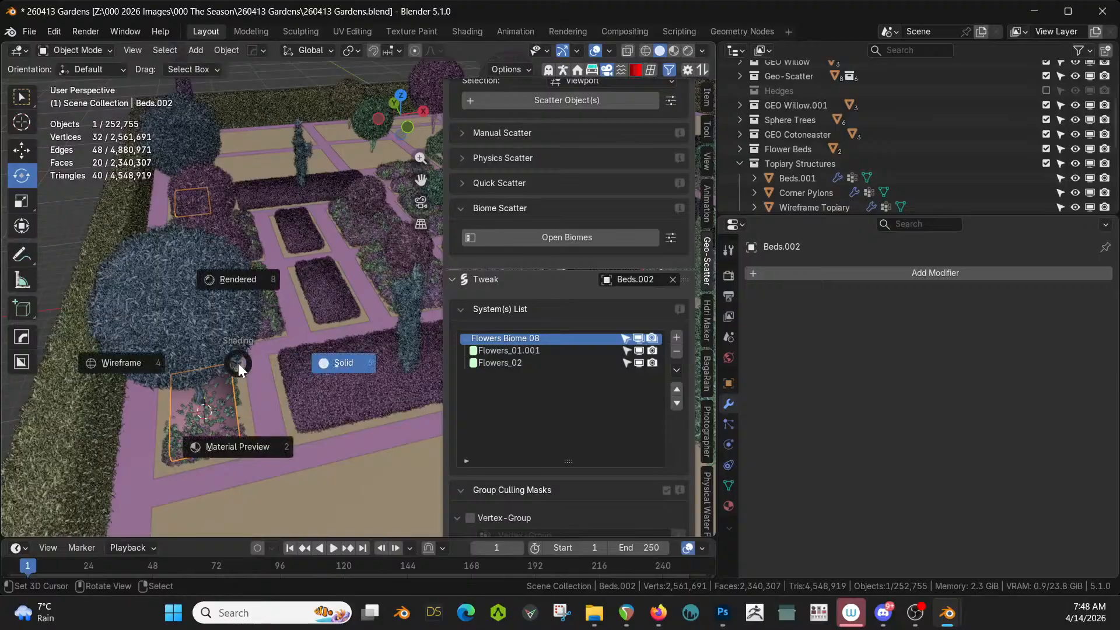
key("8")
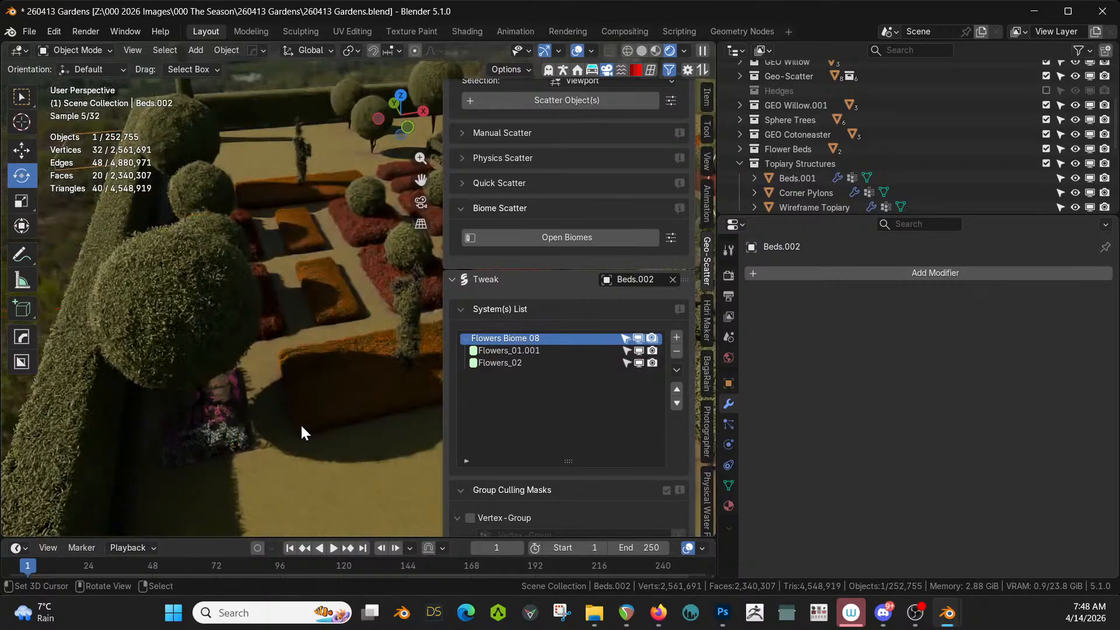
scroll(291, 447, "up", 3)
middle_click_drag(319, 442, 618, 365, "shift")
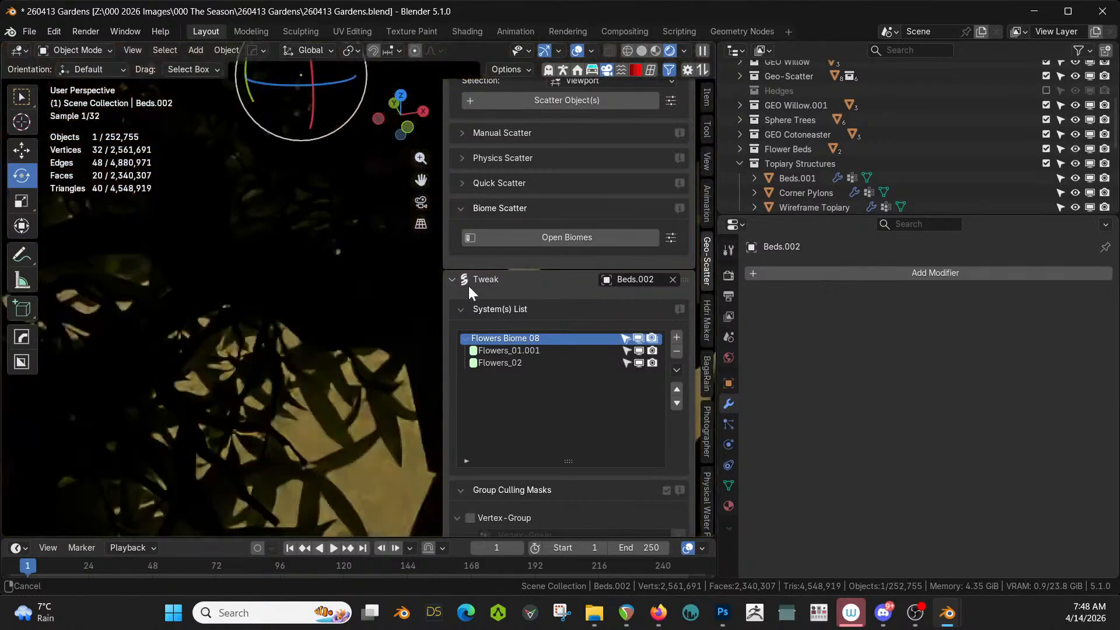
middle_click_drag(326, 285, 293, 370)
key("KP_Decimal")
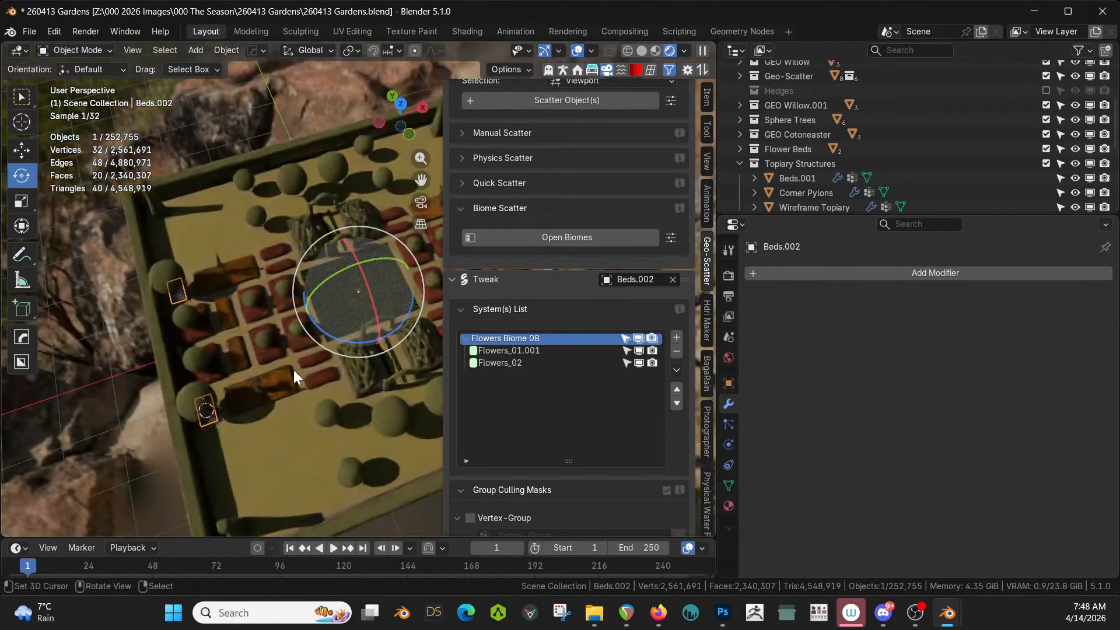
scroll(293, 342, "up", 4)
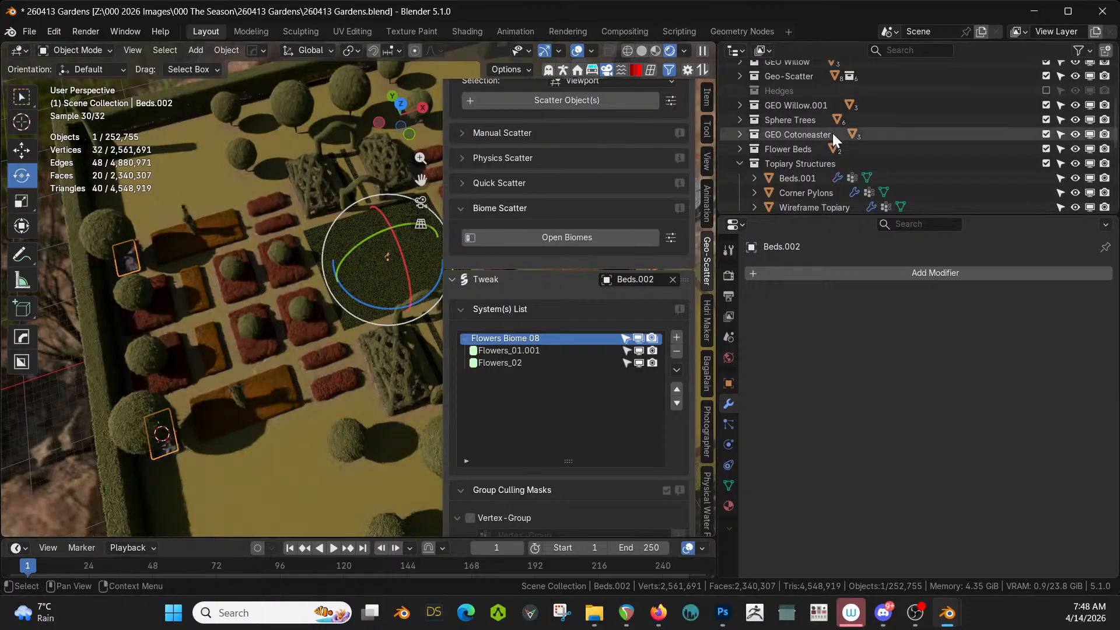
Exclude the Sphere Trees collection from the view layer and move the mirrored corner sphere tree, Sphere.006, into that collection
left_click(1047, 121)
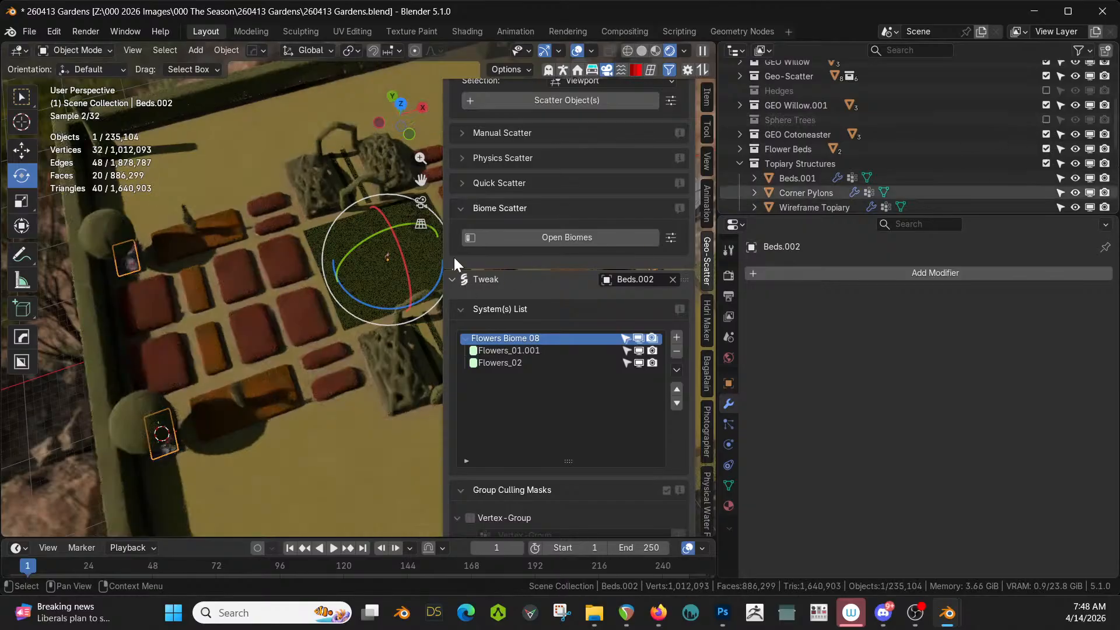
left_click(128, 413)
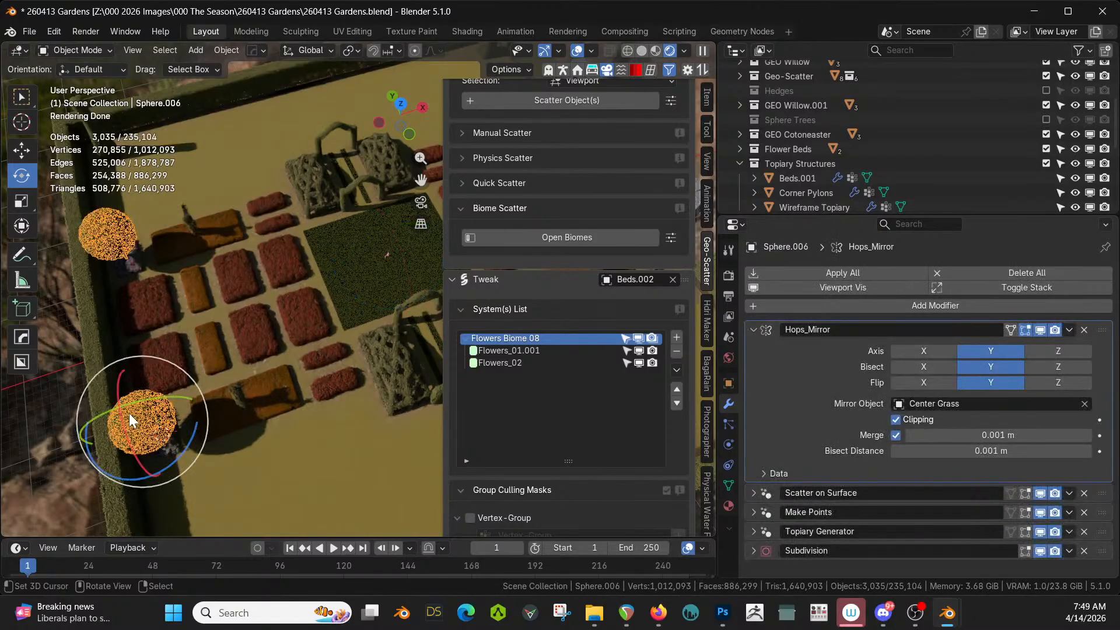
key("m")
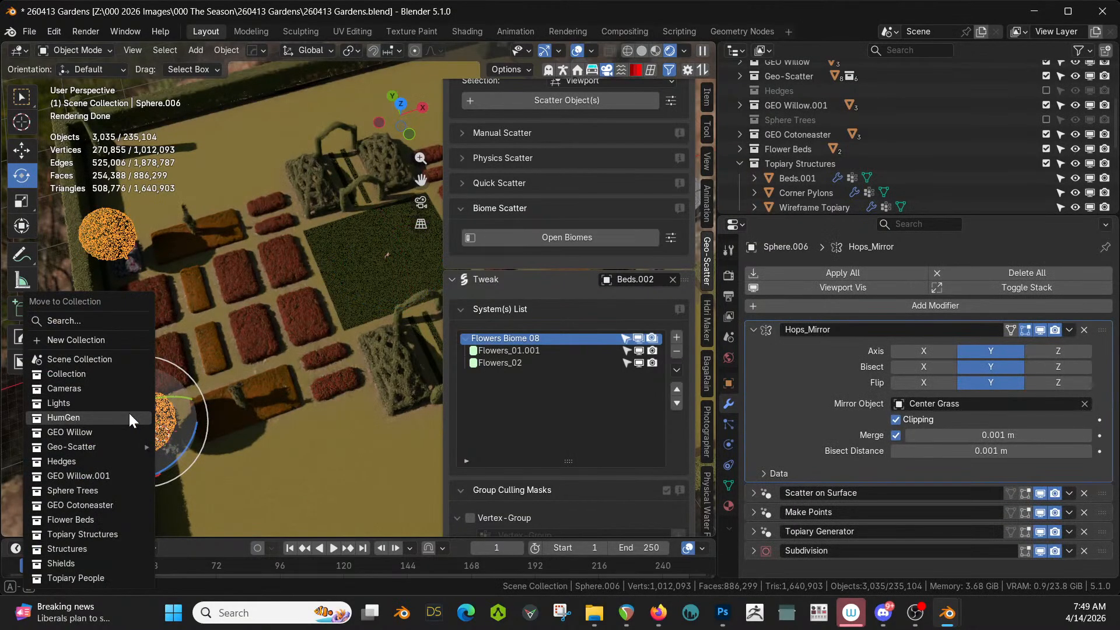
left_click(93, 490)
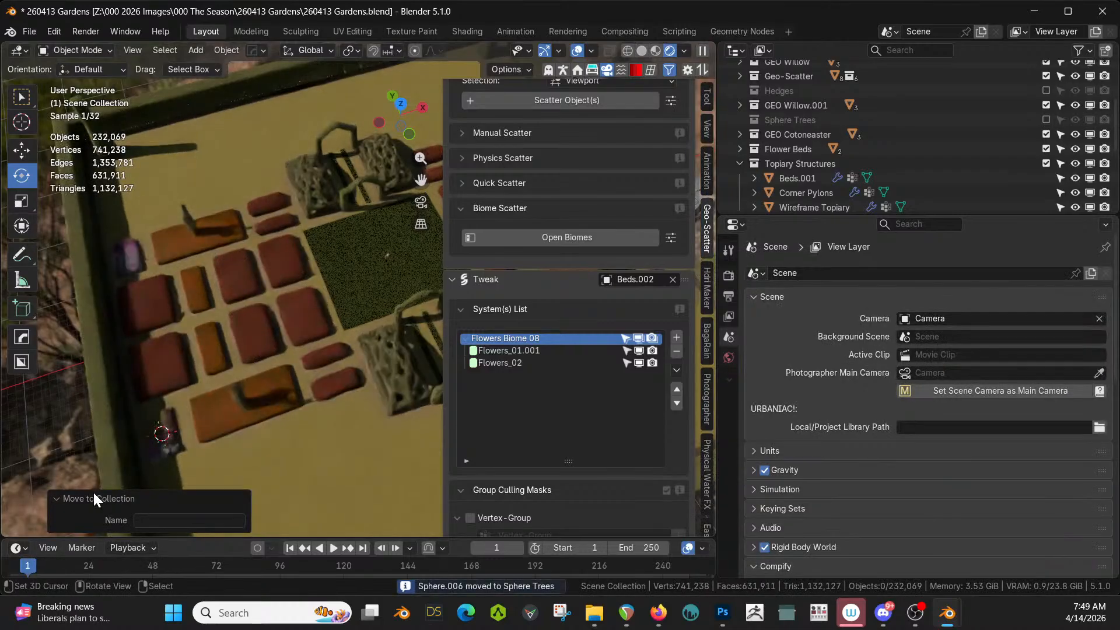
Isolate the raised beds, Beds.002, in local view and examine their surface in Solid and Rendered shading before returning to the full scene
middle_click_drag(330, 416, 345, 414, "shift")
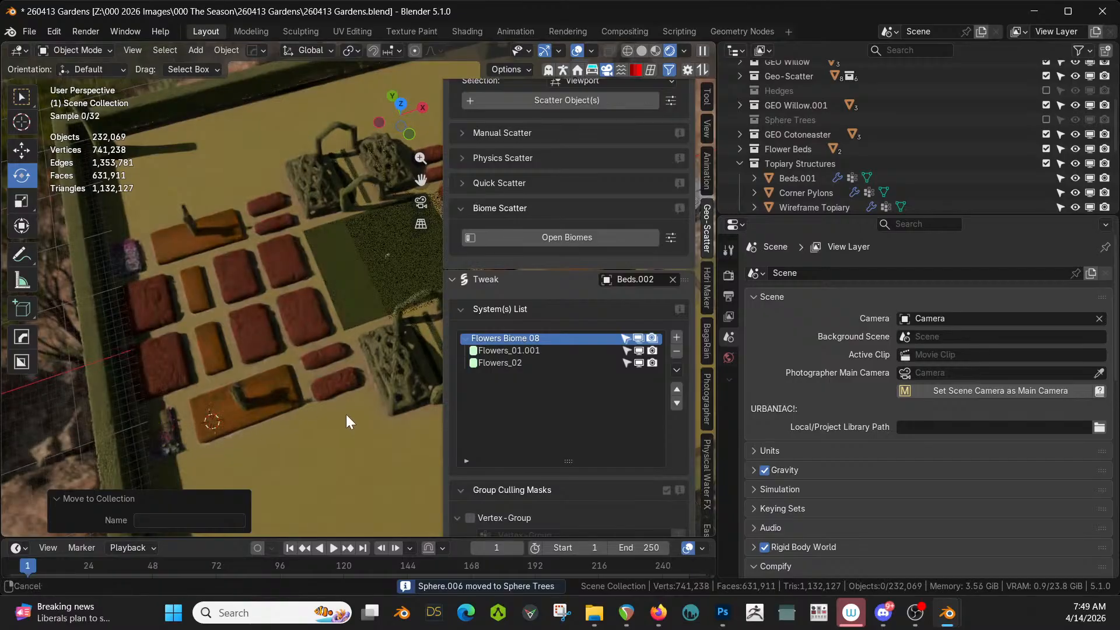
scroll(167, 247, "down", 2)
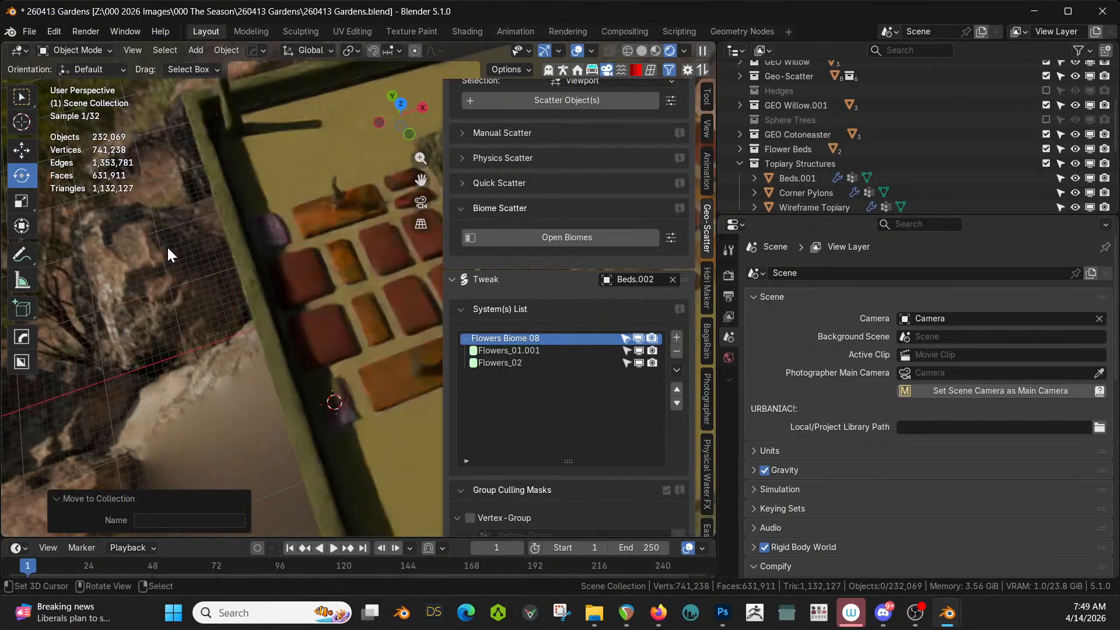
left_click(270, 234)
key("z")
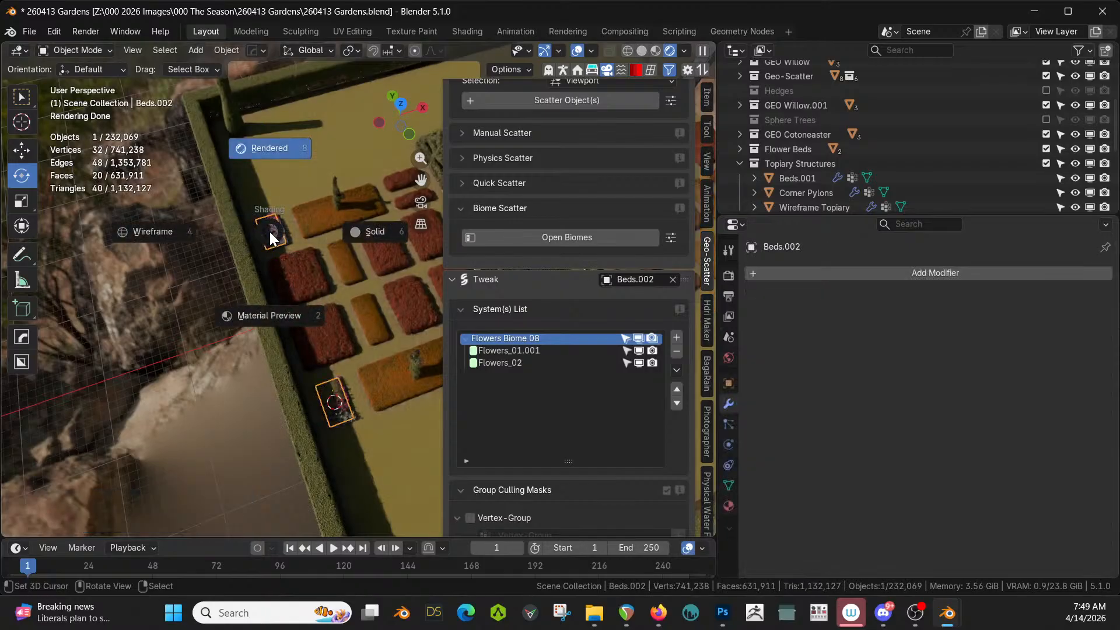
key("6")
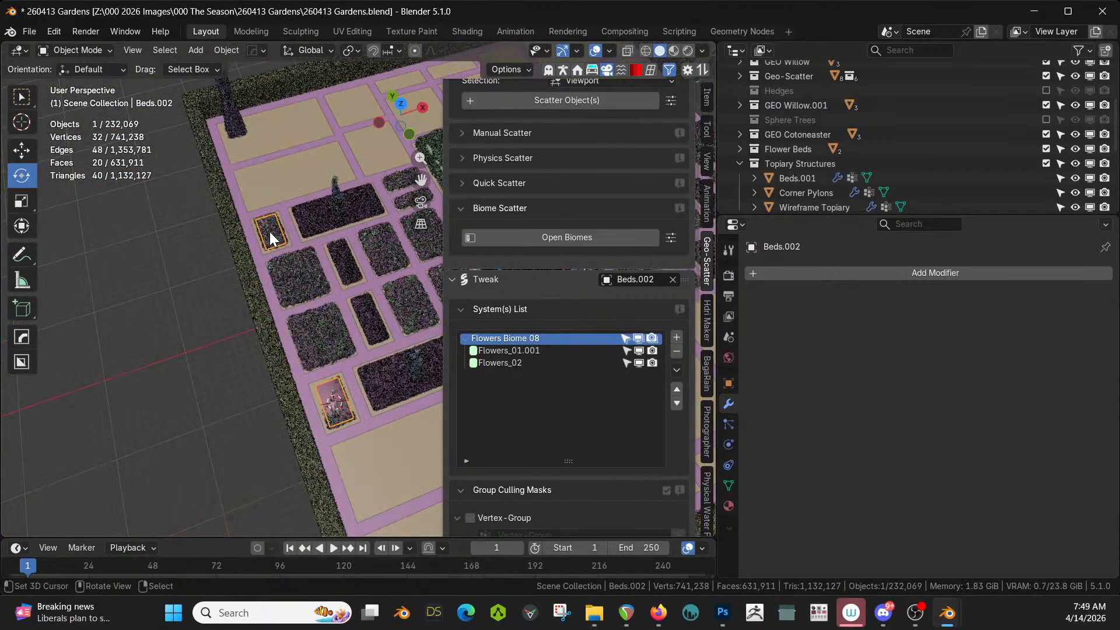
key("slash")
scroll(270, 232, "up", 4)
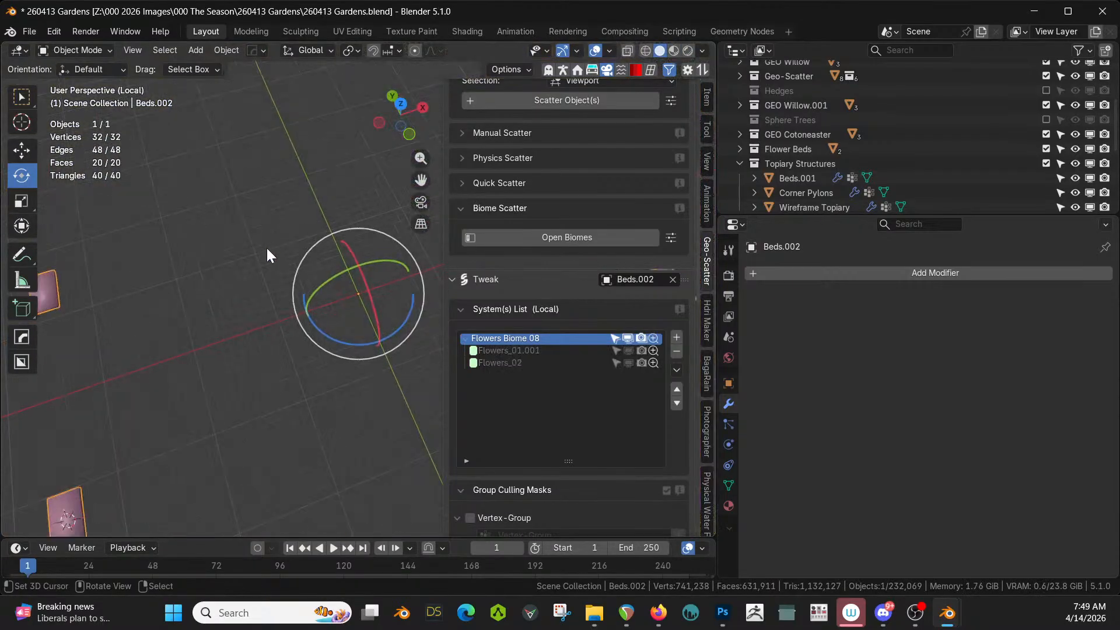
middle_click_drag(266, 246, 356, 330, "shift")
scroll(325, 287, "up", 4)
middle_click_drag(324, 289, 375, 226, "shift")
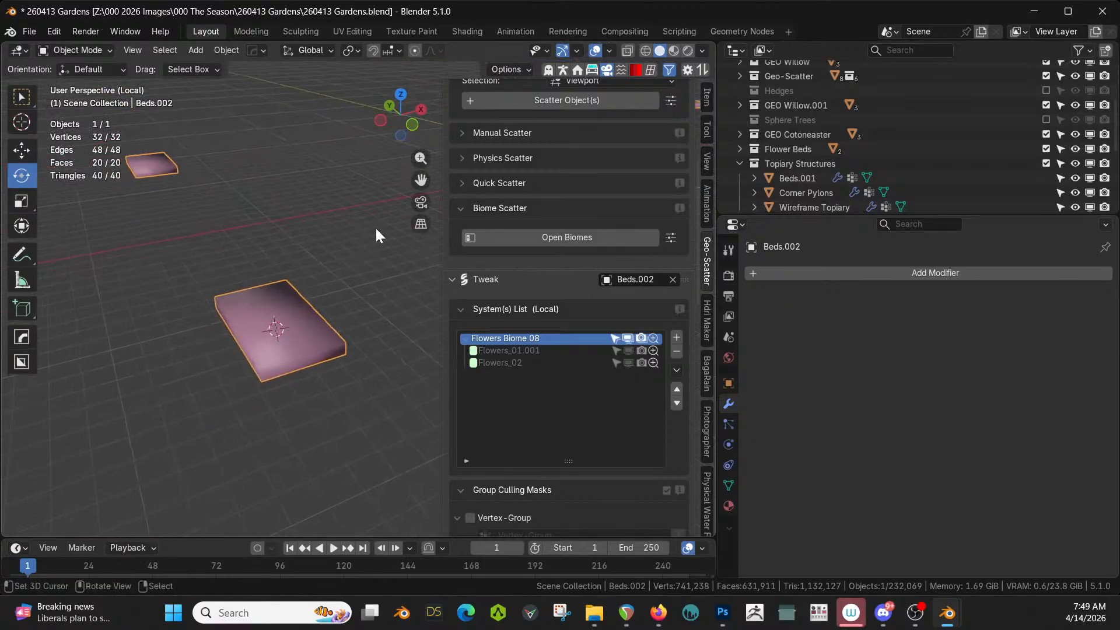
scroll(376, 229, "up", 1)
key("z")
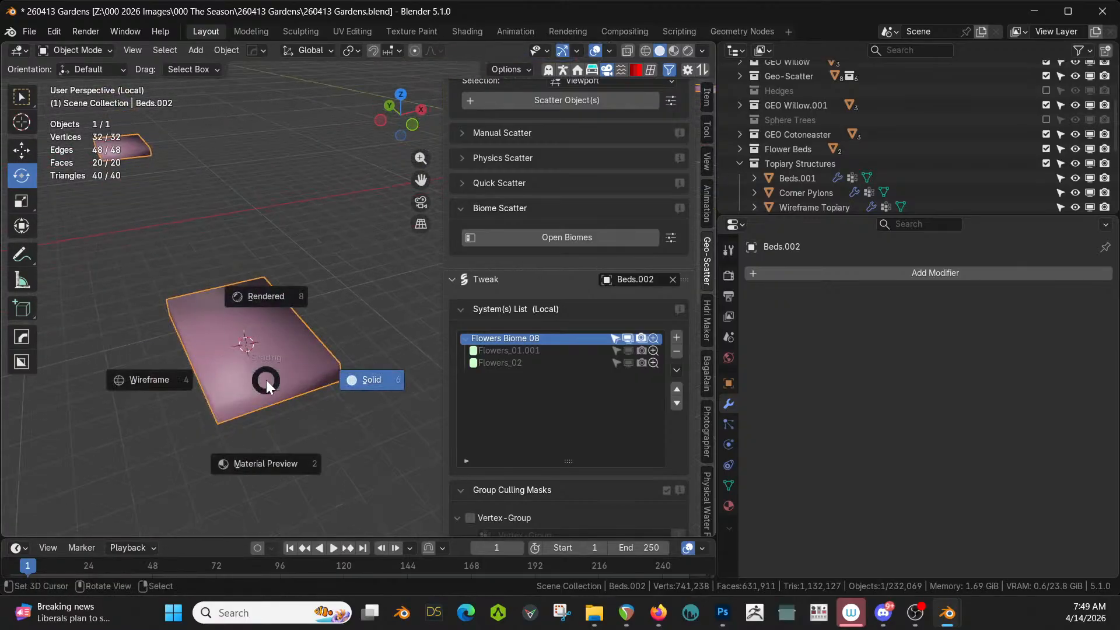
key("8")
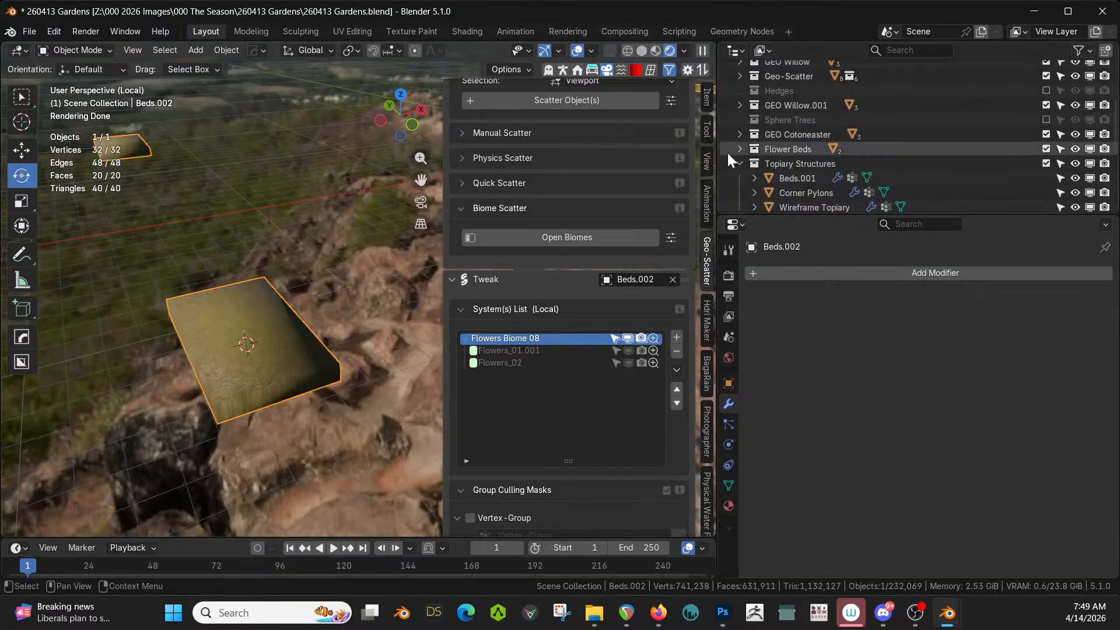
key("KP_Divide")
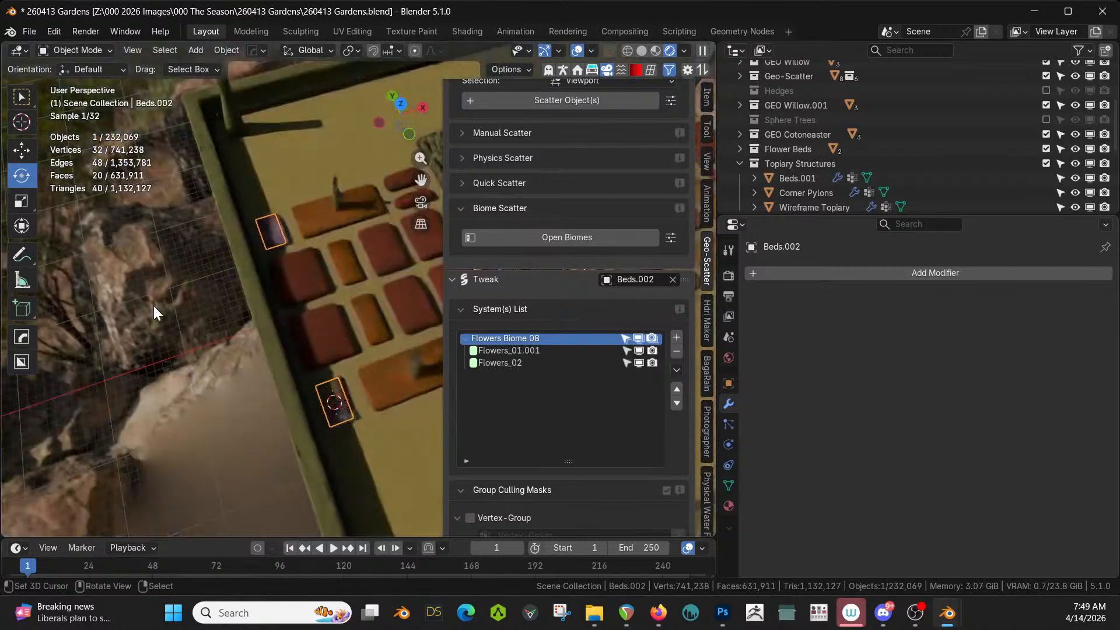
Move the outer hedge, Paths.002, into the Hedges collection
scroll(229, 295, "up", 4)
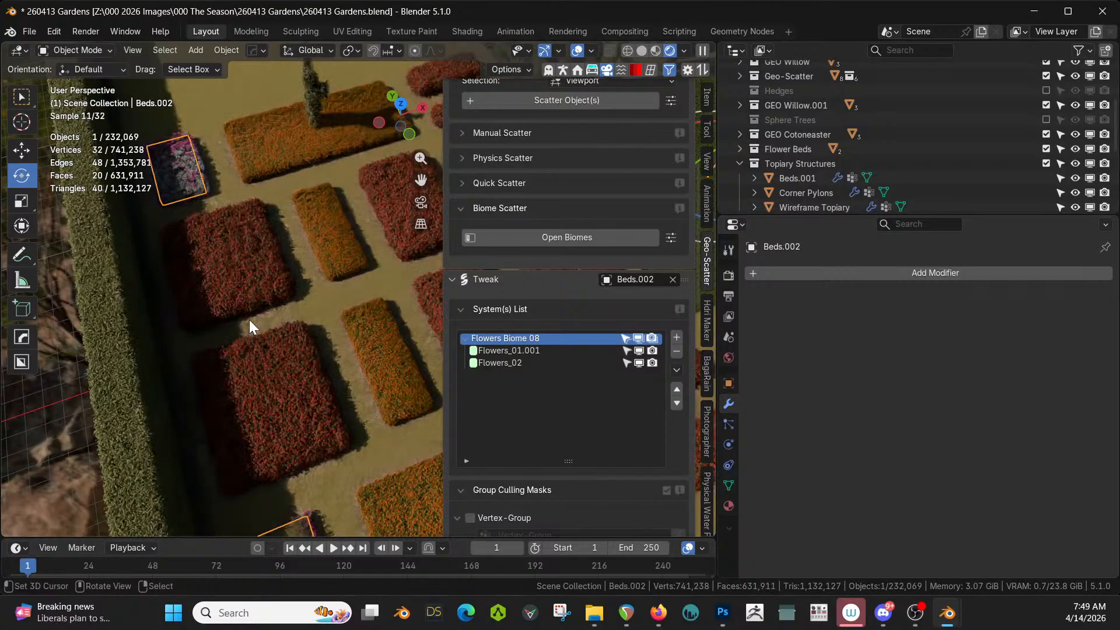
middle_click_drag(250, 320, 251, 292)
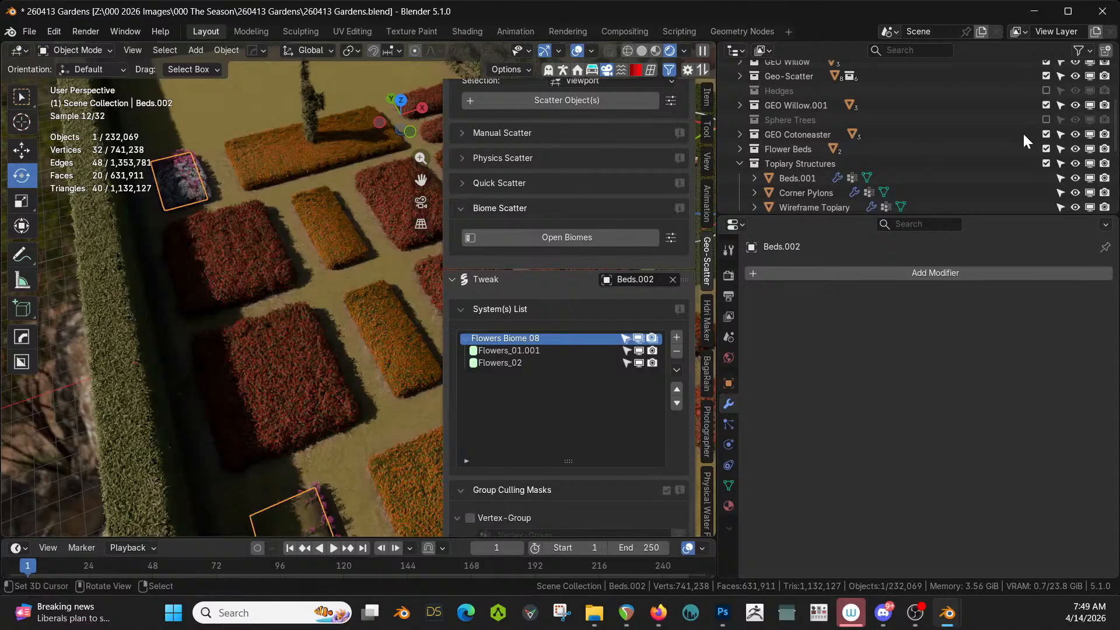
left_click(147, 265)
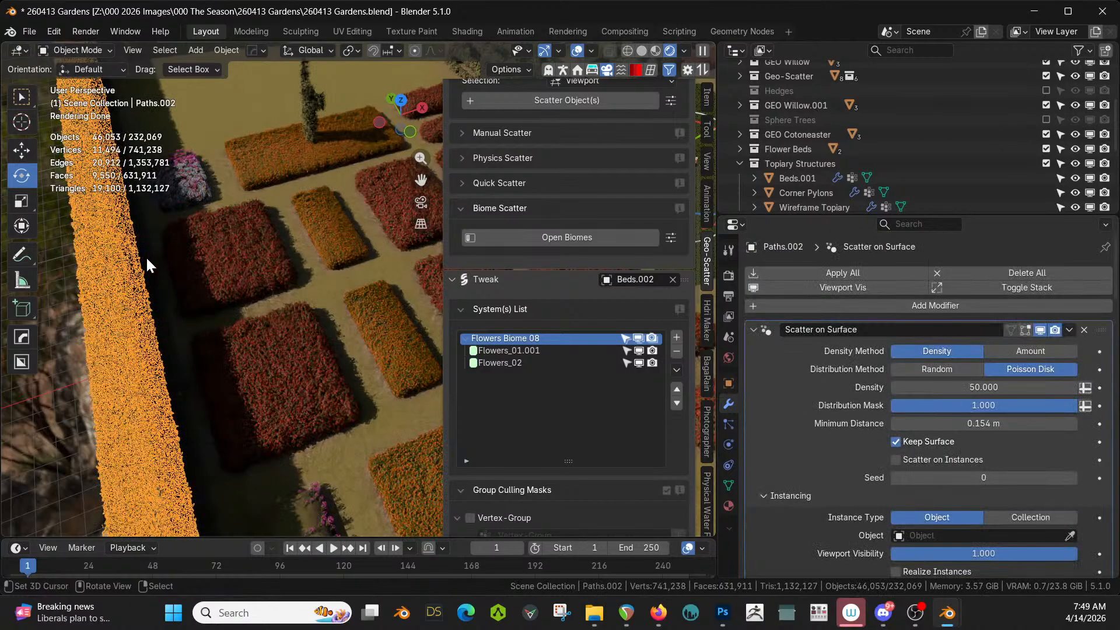
key("m")
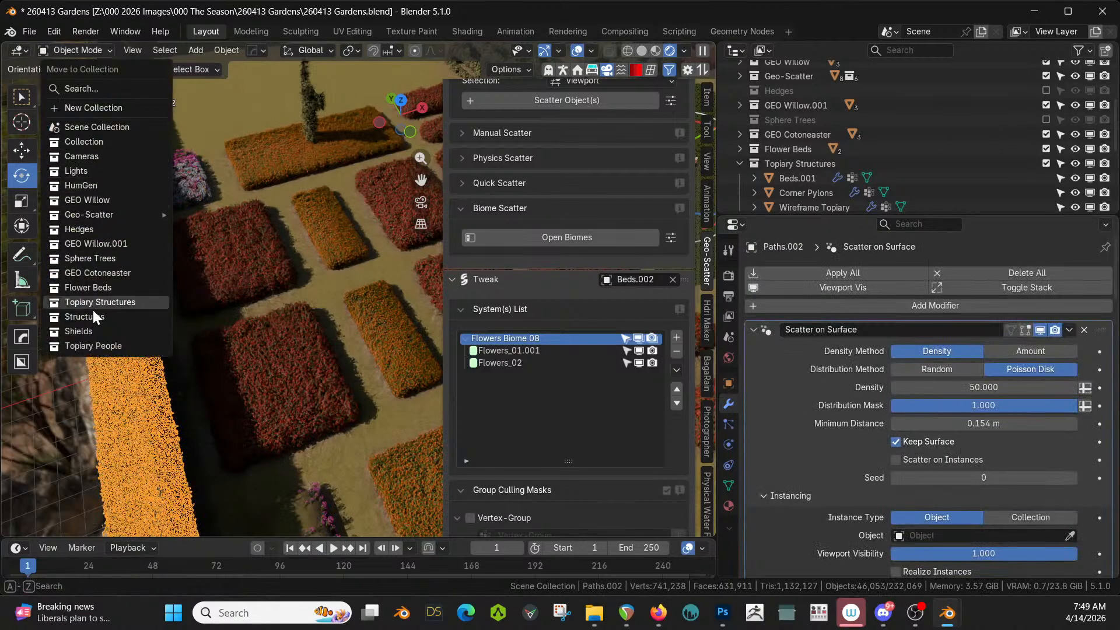
left_click(96, 232)
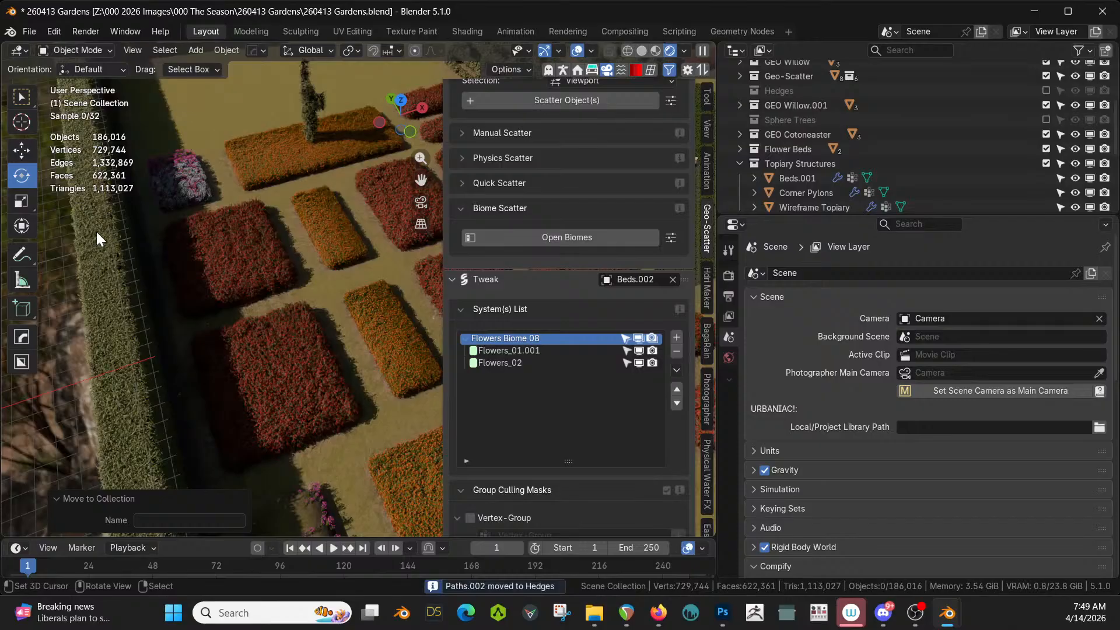
Check the Flowers_01.001 scatter by toggling its viewport visibility, and remove the Flowers_02 system from Flowers Biome 08
middle_click_drag(246, 303, 281, 293)
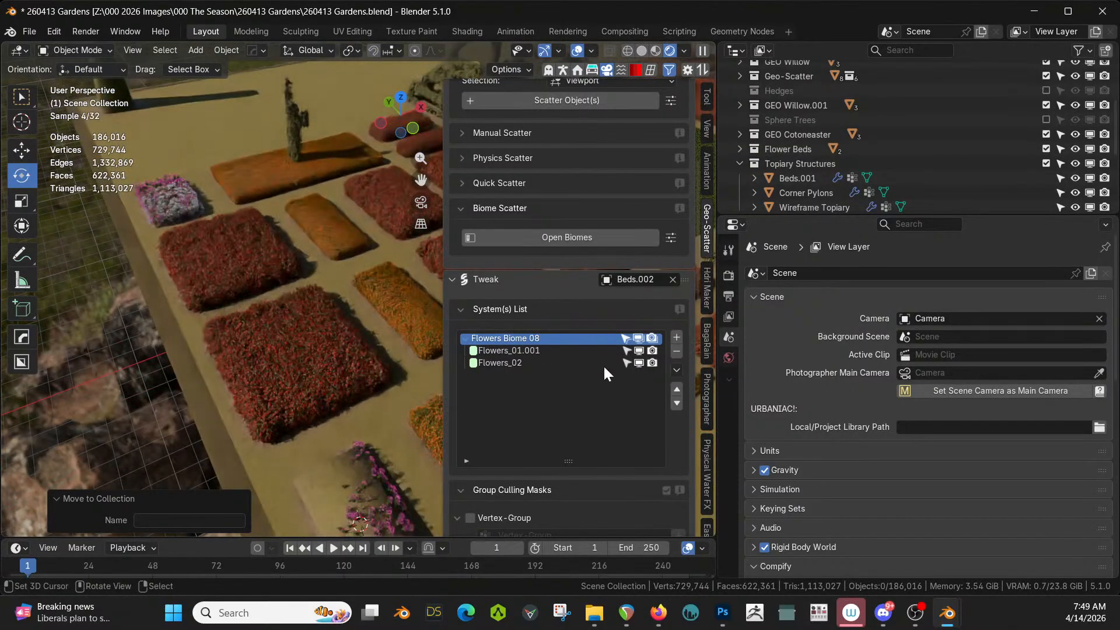
left_click(639, 351)
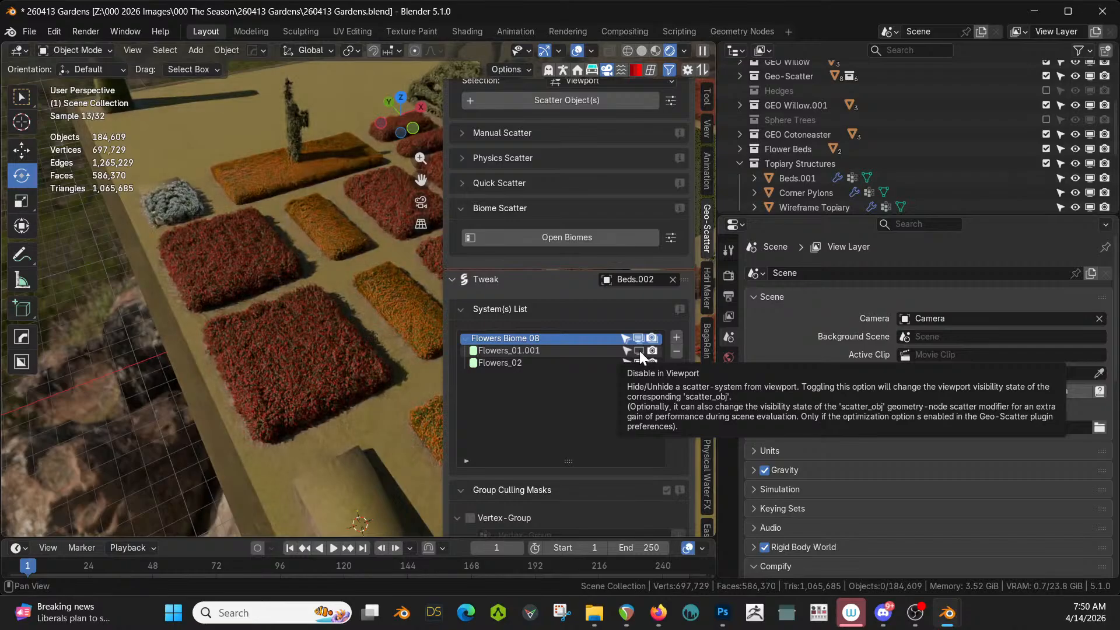
left_click(640, 351)
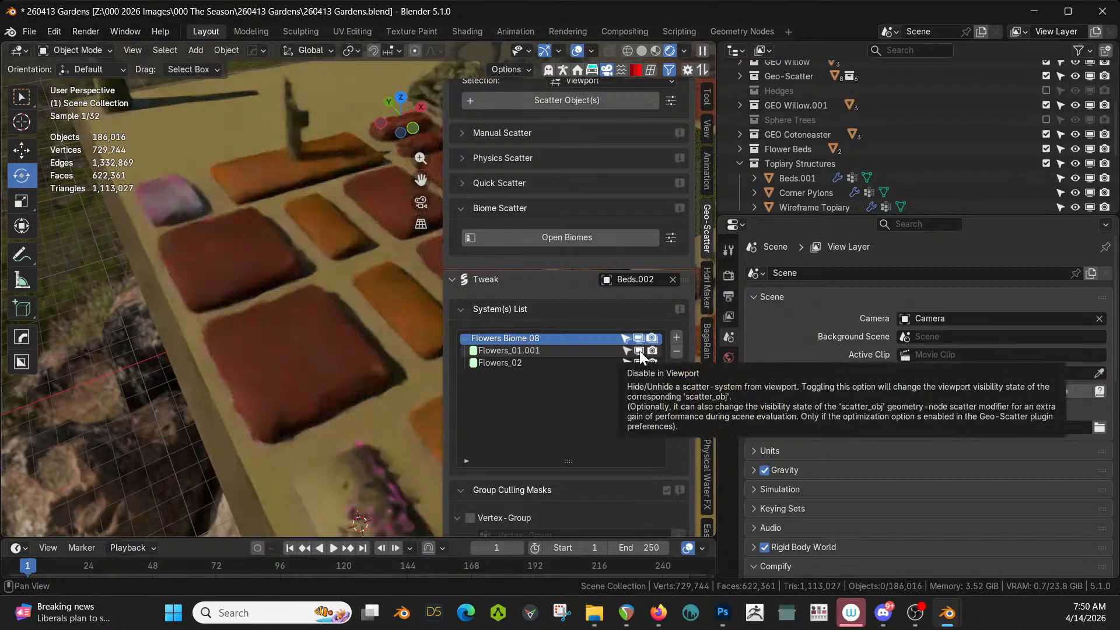
left_click(507, 363)
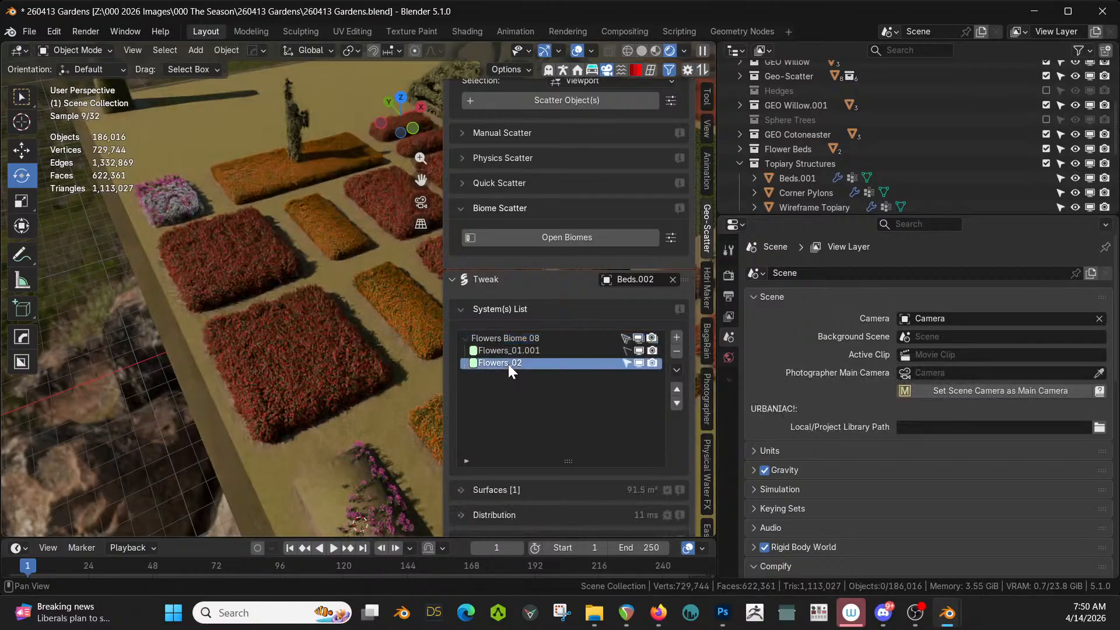
left_click(676, 351)
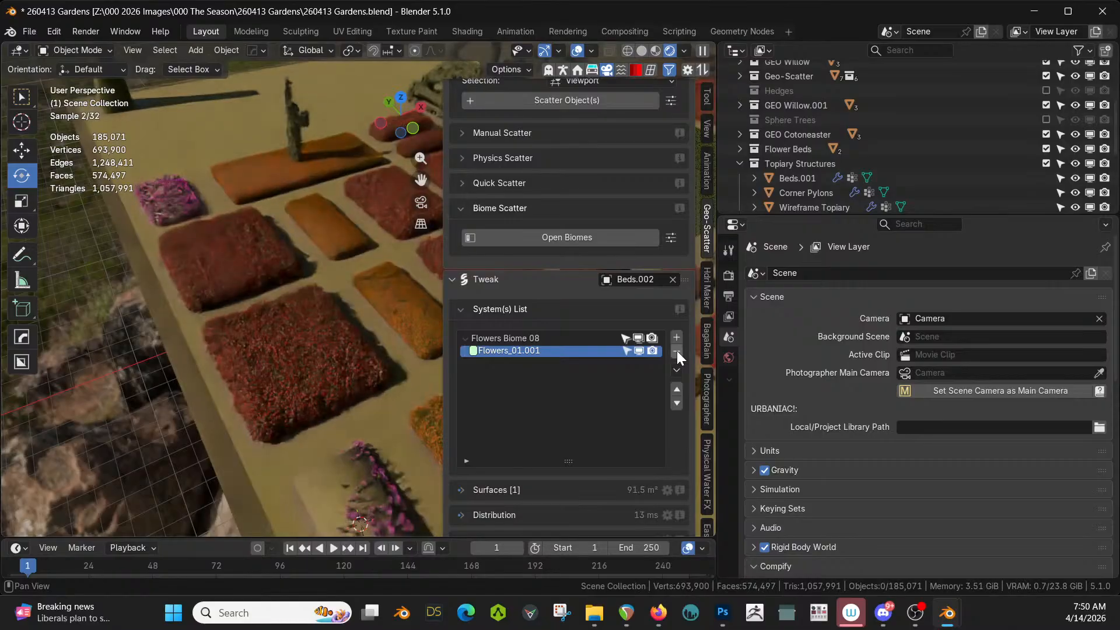
Disable Pattern 1 on the Flowers_01.001 scatter system so the flowers cover the raised beds evenly
scroll(604, 488, "down", 7)
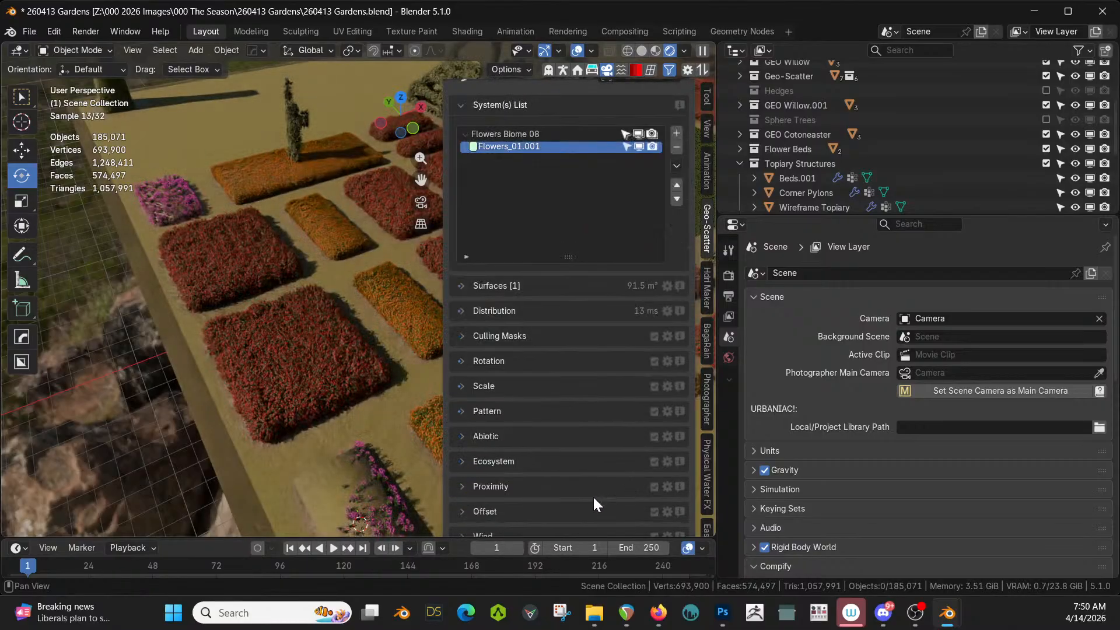
left_click(455, 409)
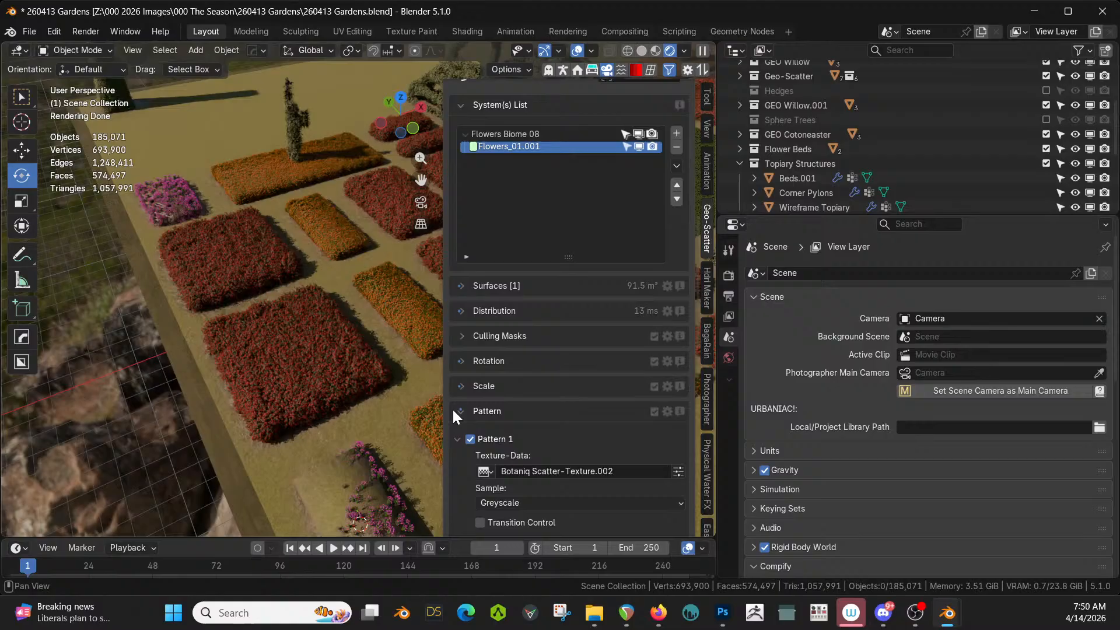
left_click(470, 439)
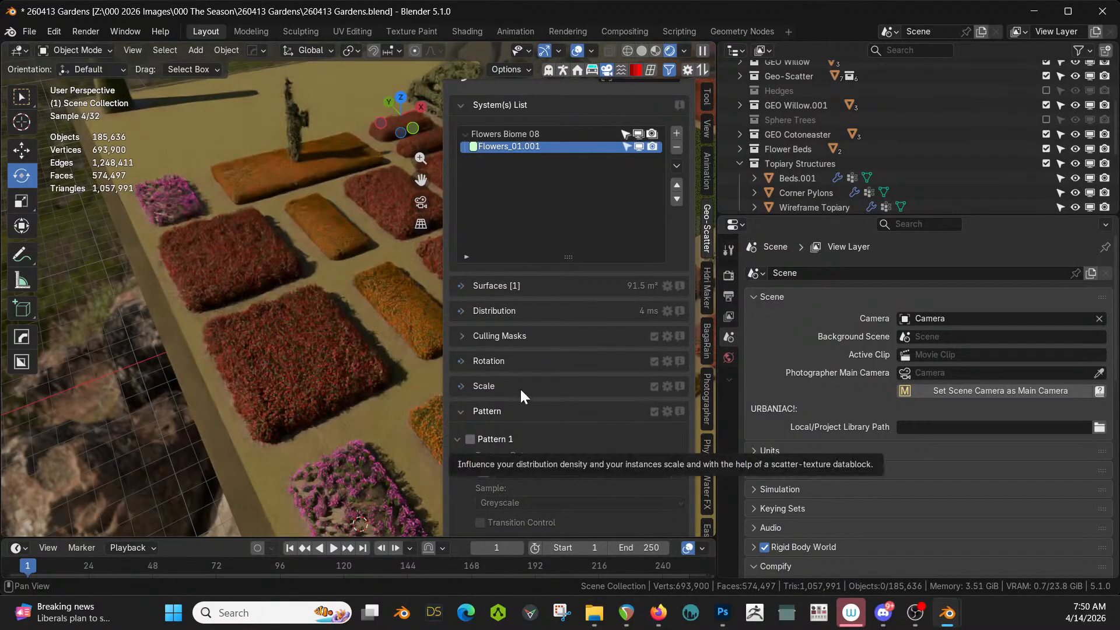
Increase the distribution density of Flowers_01.001, trying 40 and 50 before settling on 75 instances per m²
left_click(460, 311)
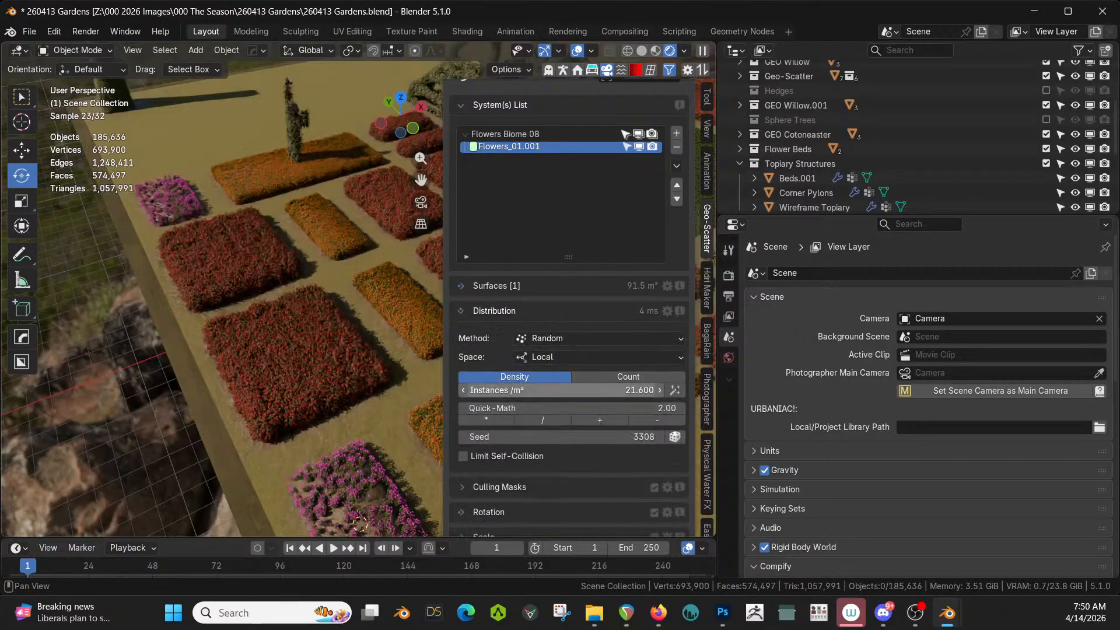
left_click(642, 391)
type("40")
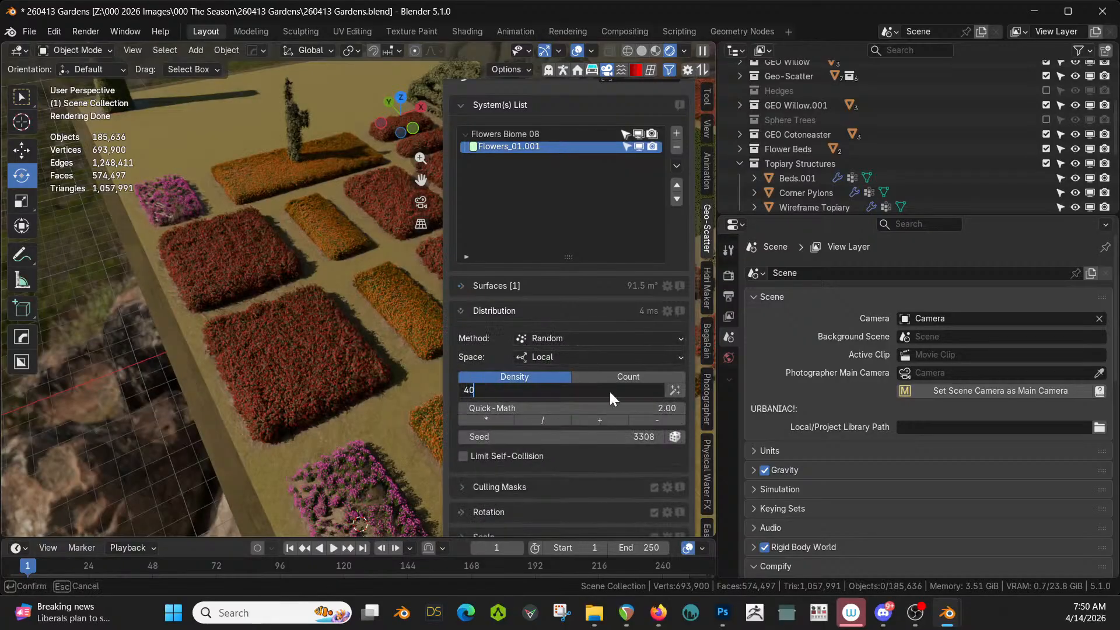
key("Return")
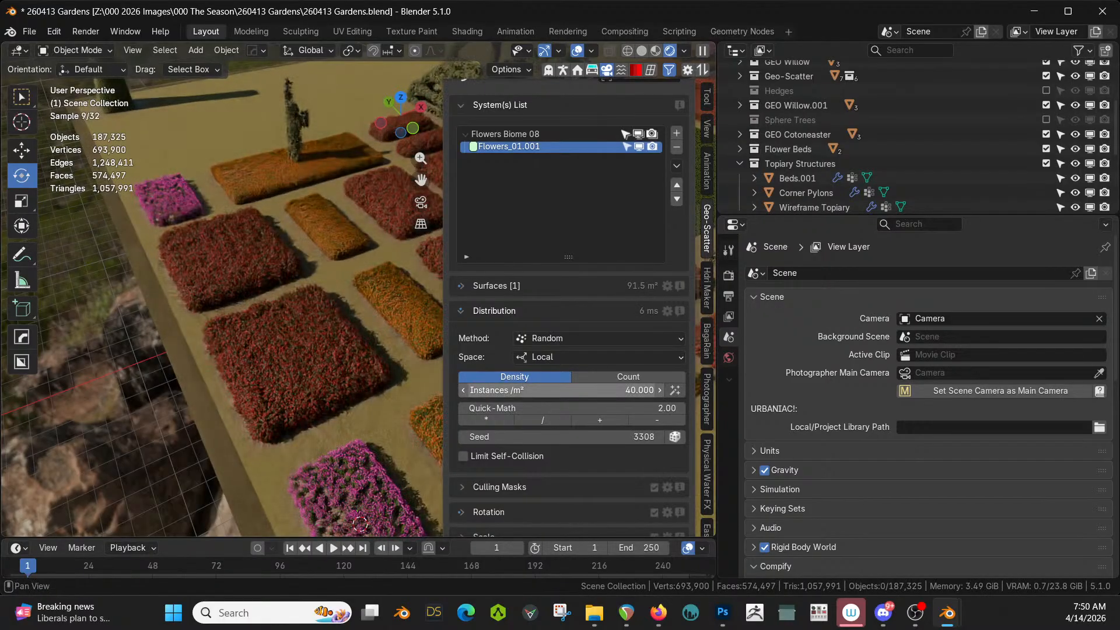
left_click(609, 391)
type("50")
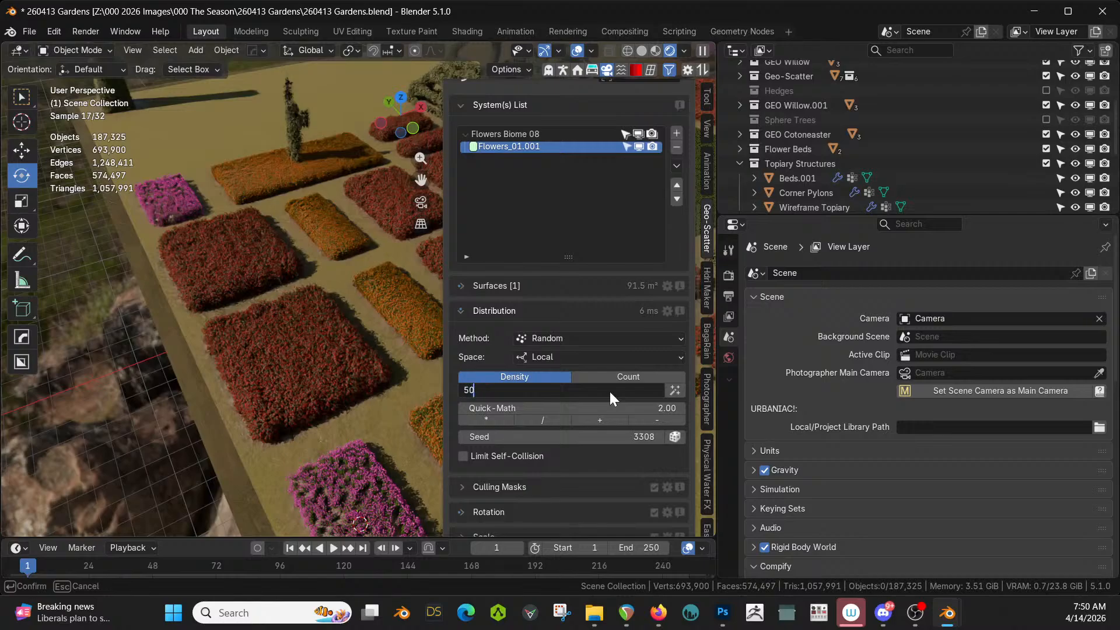
key("Return")
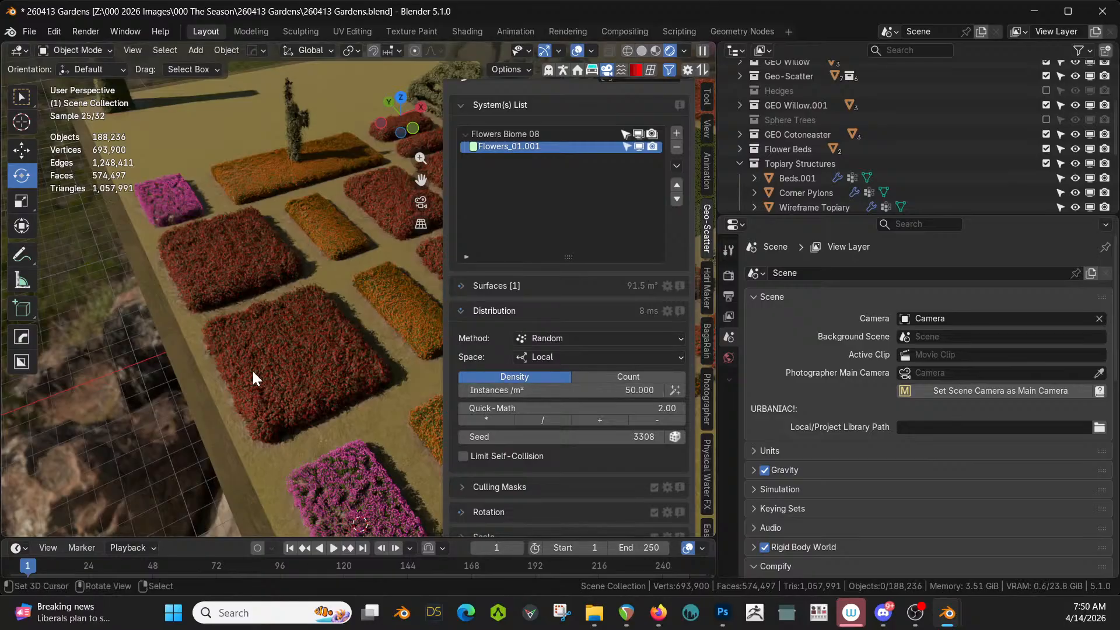
middle_click_drag(245, 369, 243, 365)
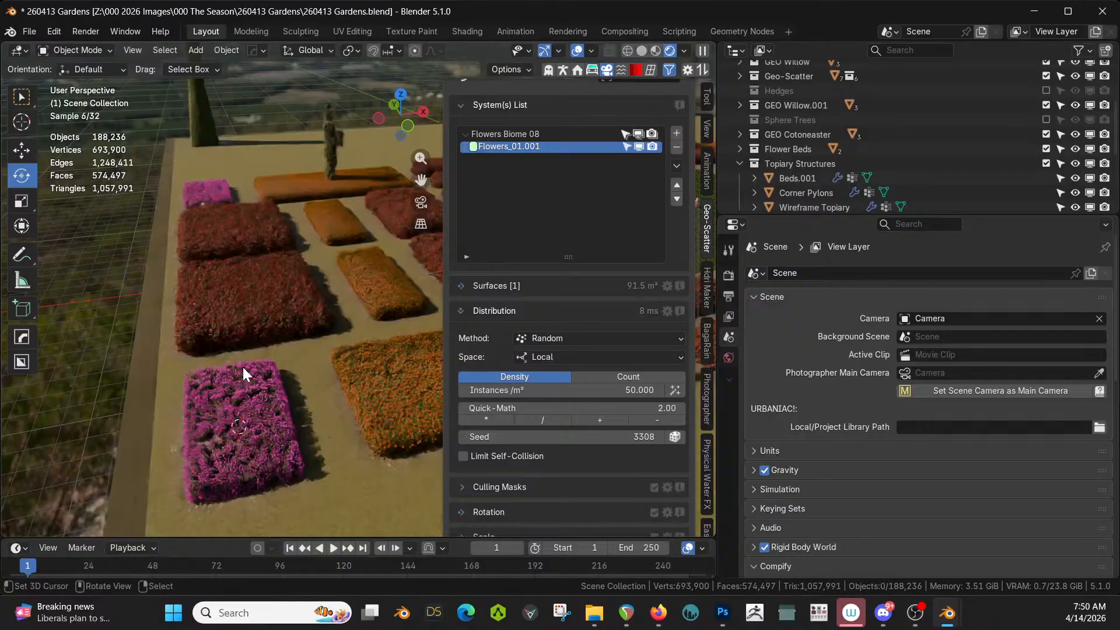
left_click(622, 389)
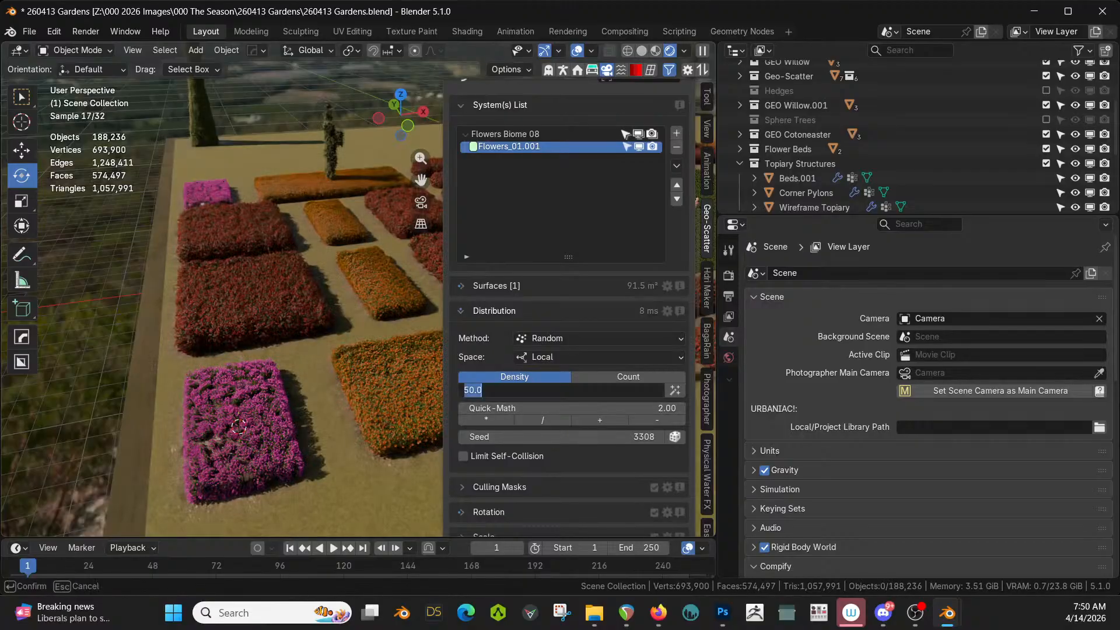
type("75")
key("Return")
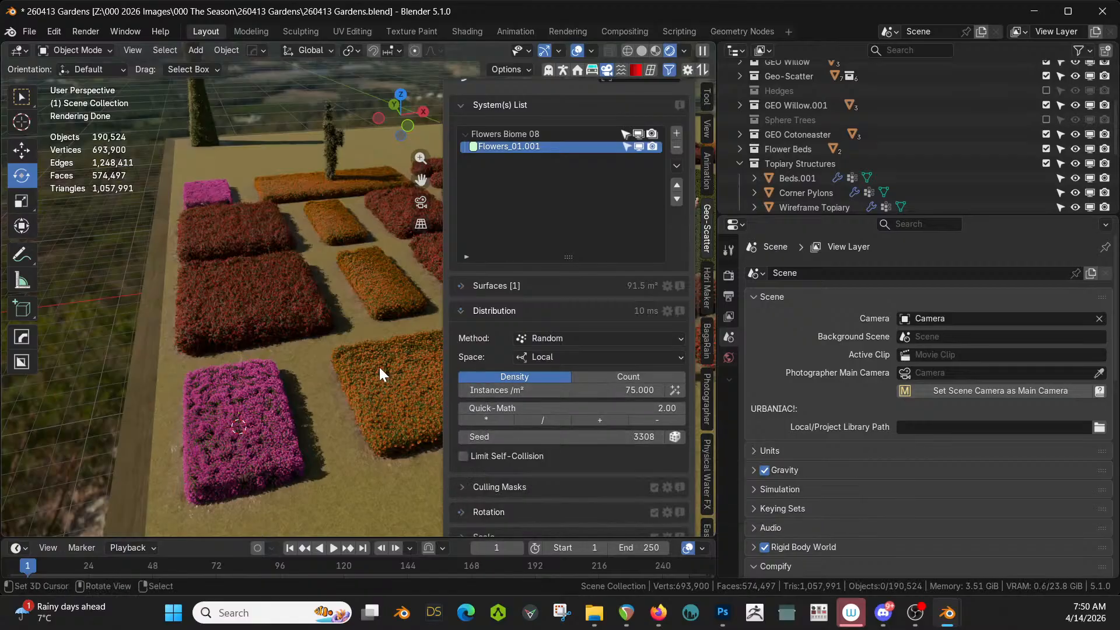
key("ctrl")
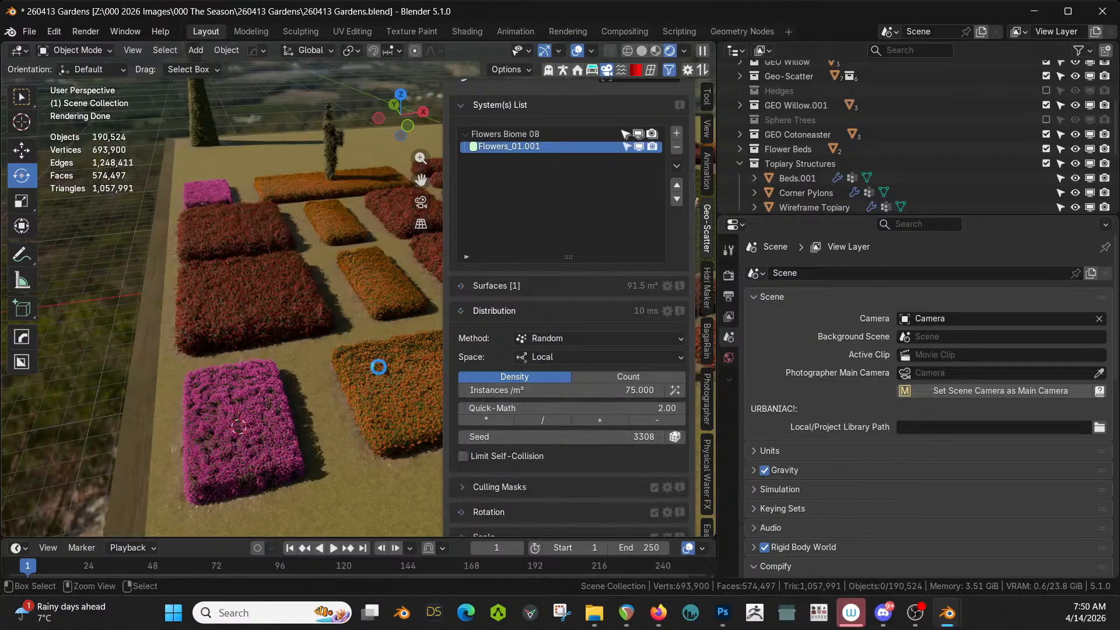
Save the garden file and widen the 3D viewport area so the whole garden fits in view
key("ctrl+s")
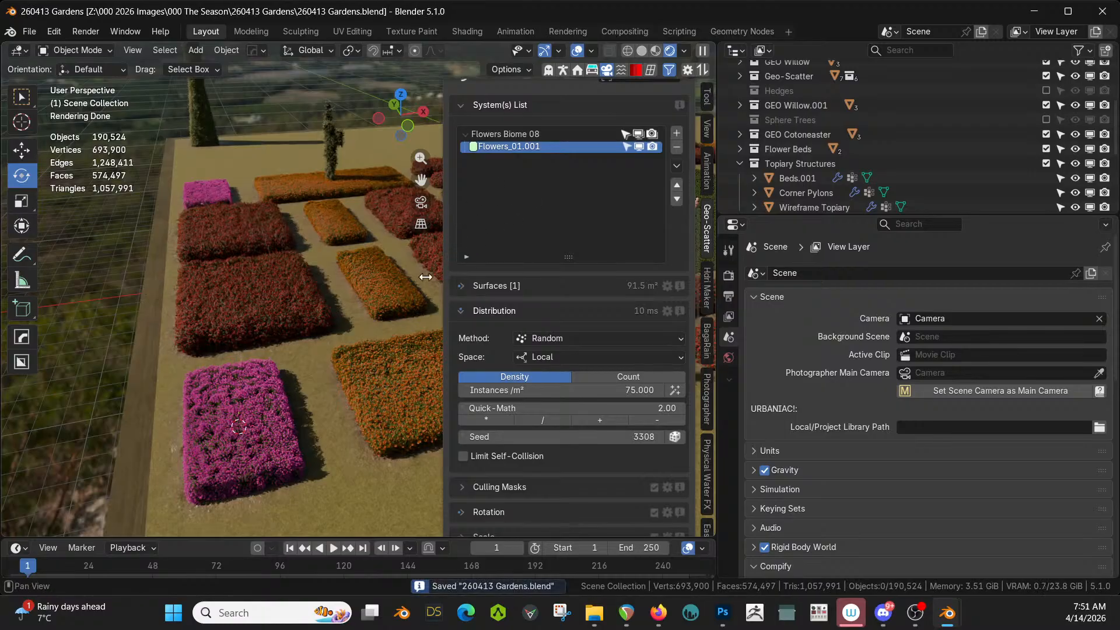
scroll(355, 318, "down", 8)
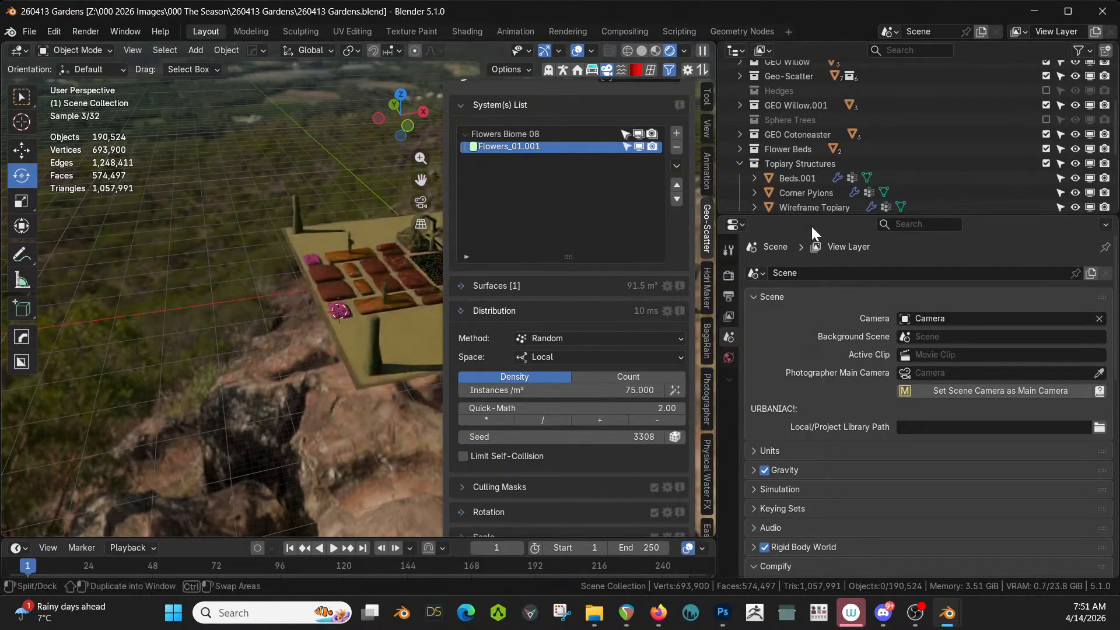
left_click_drag(717, 205, 894, 211)
left_click_drag(639, 354, 639, 354)
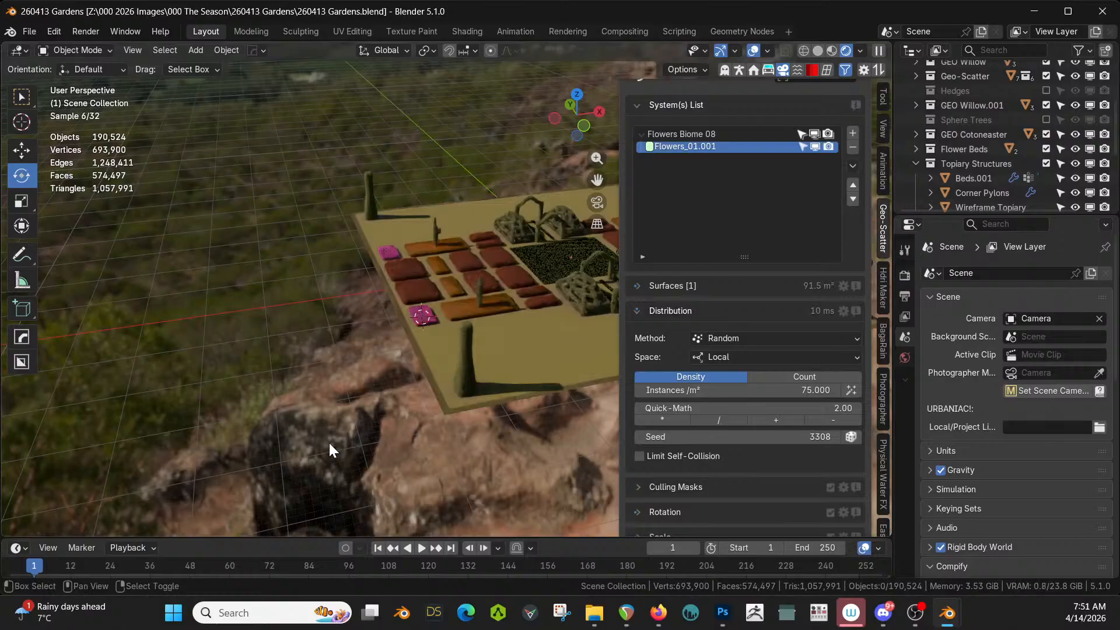
middle_click_drag(253, 436, 219, 437, "shift")
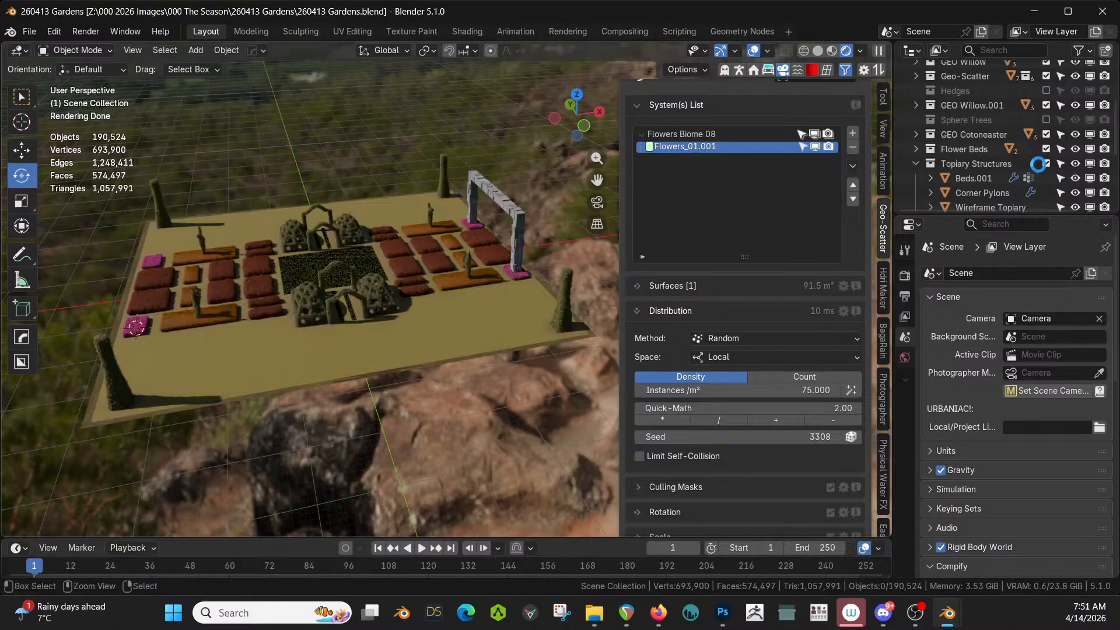
key("ctrl+s")
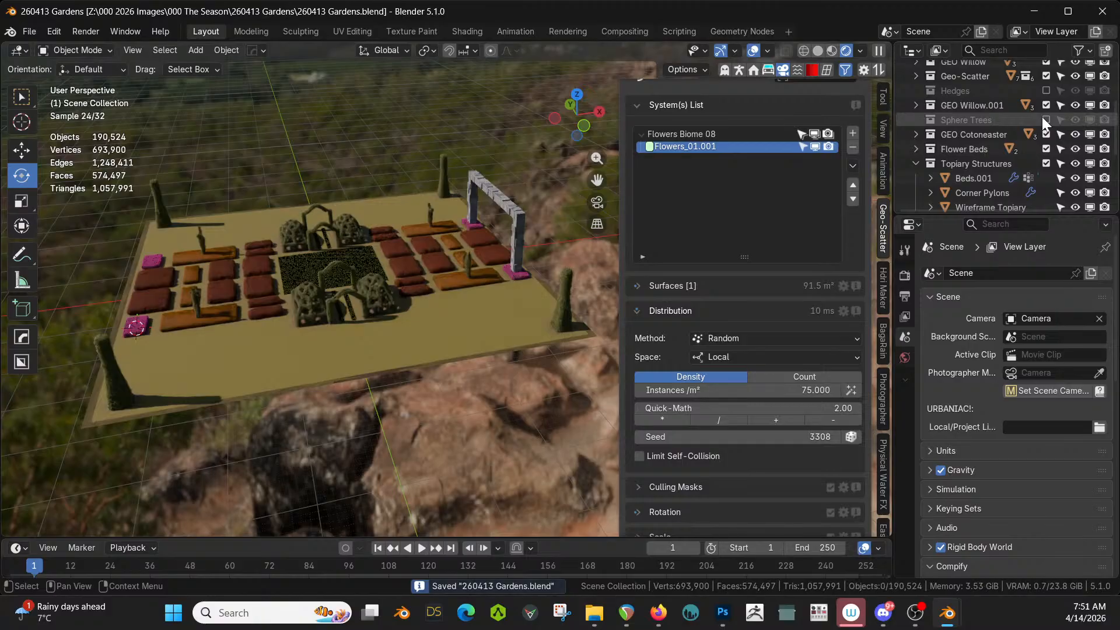
Include the Sphere Trees and Hedges collections in the view layer again and switch the viewport to wireframe shading
left_click(1044, 120)
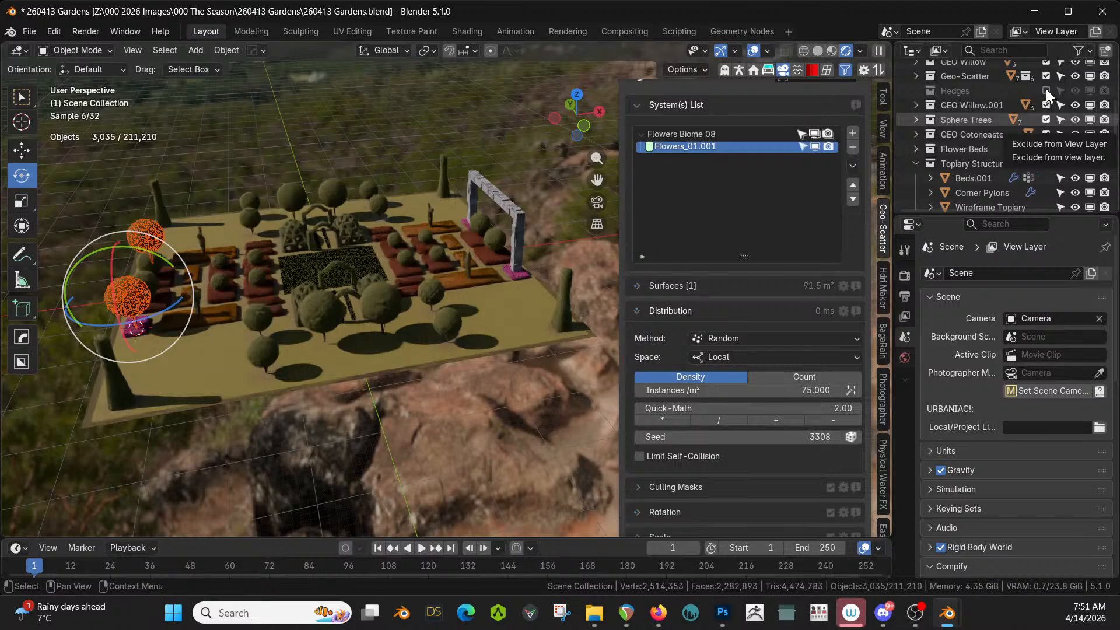
left_click(1045, 91)
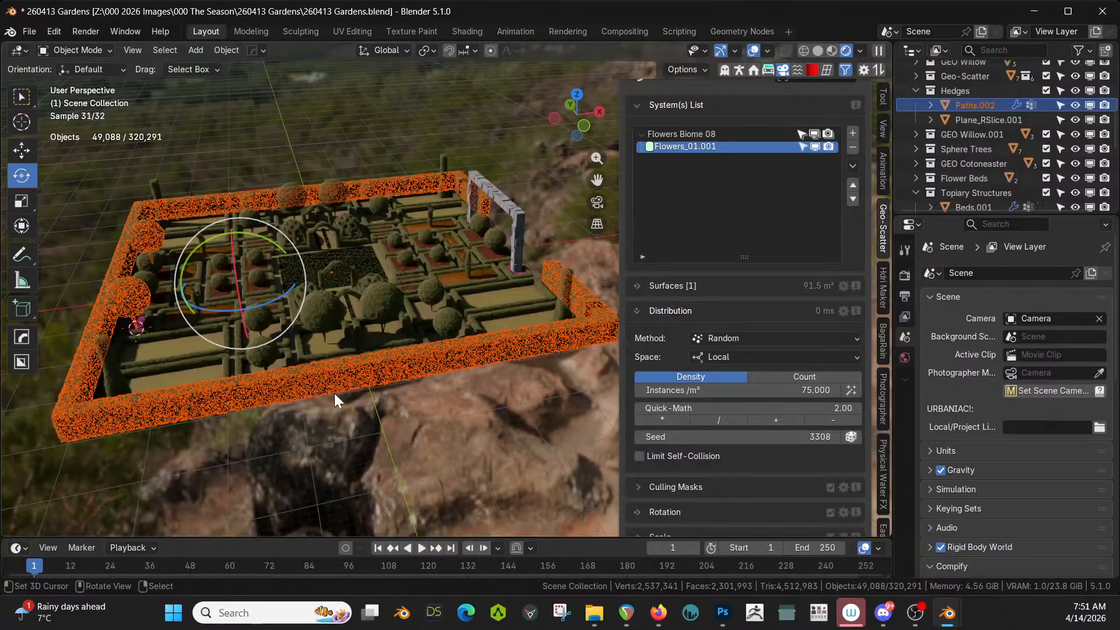
key("shift+z")
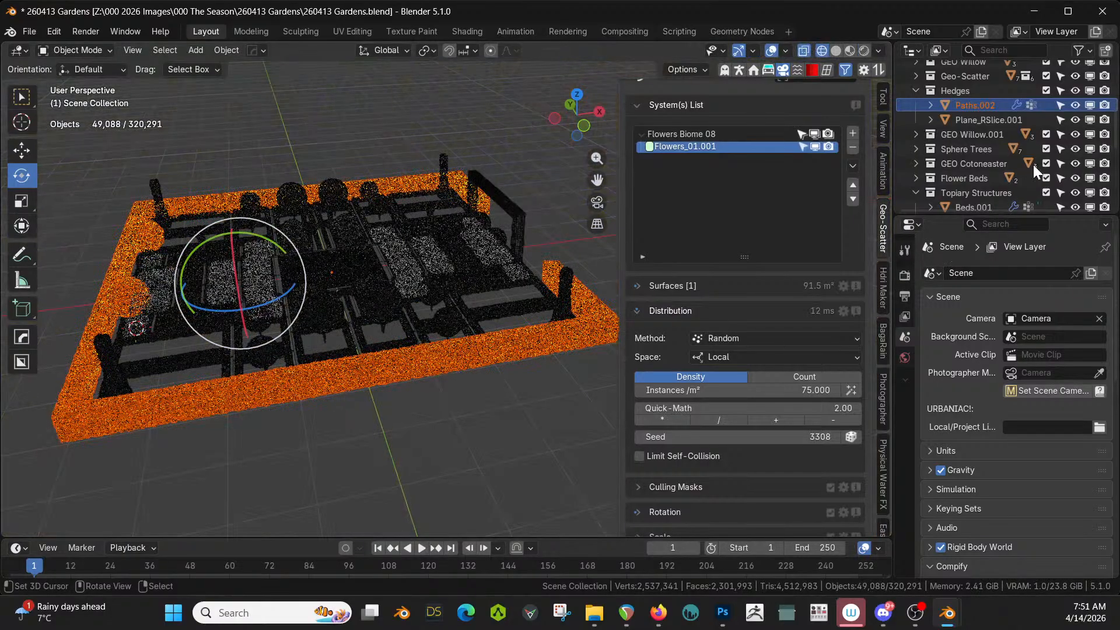
Exclude the Hedges collection from the view layer
left_click(1047, 91)
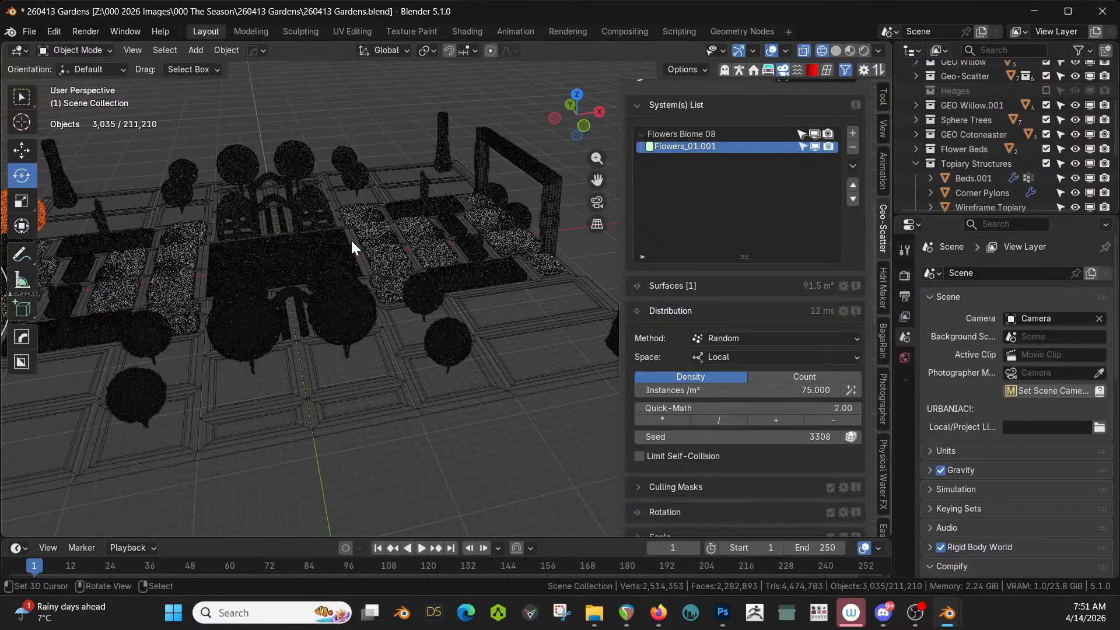
scroll(351, 240, "up", 1)
key("q")
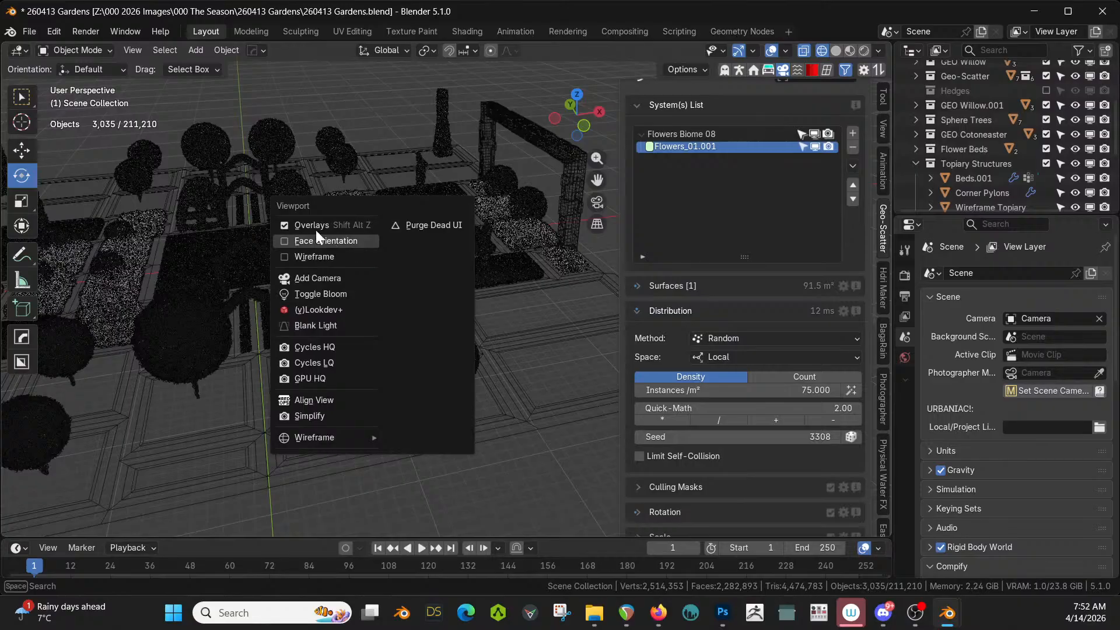
left_click(280, 223)
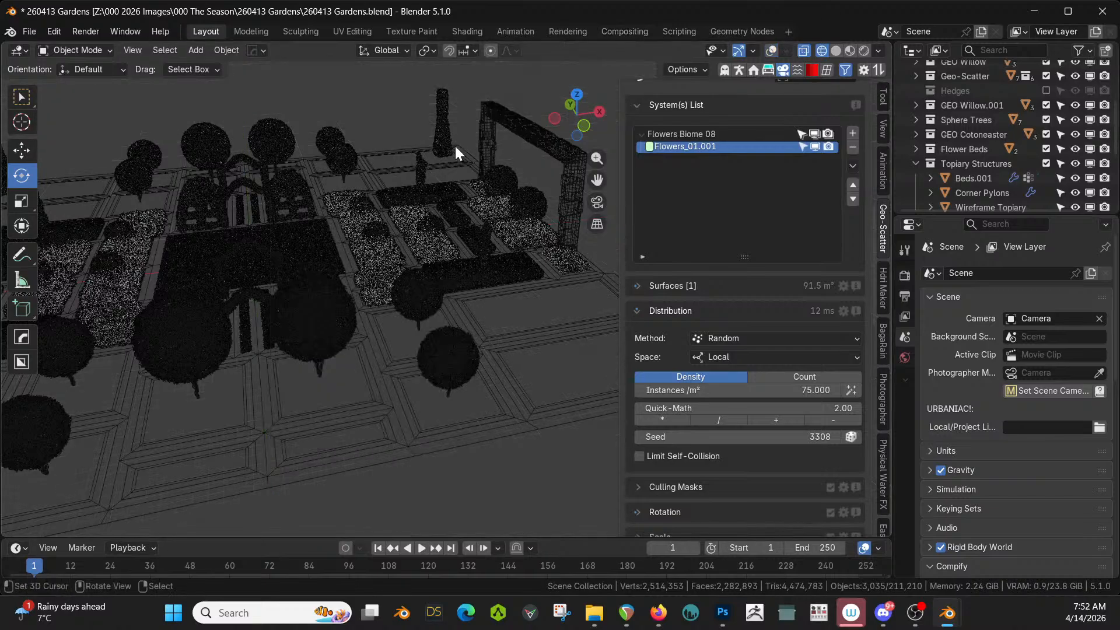
key("alt+v")
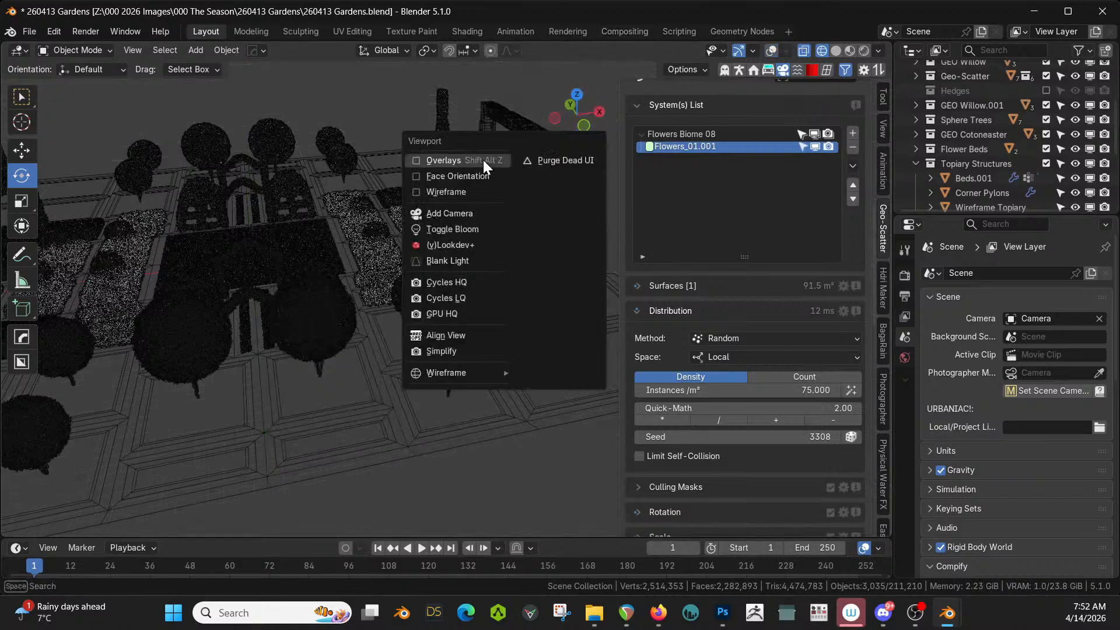
left_click(435, 159)
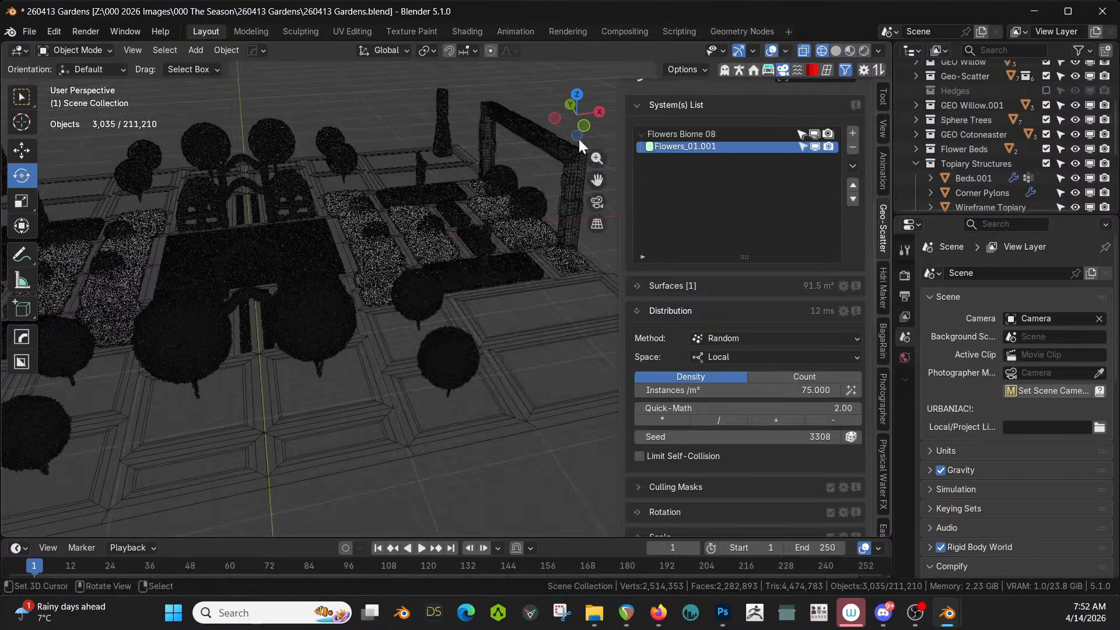
Set the viewport to Solid shading and exclude the Topiary Structures collection from the view layer
left_click(835, 51)
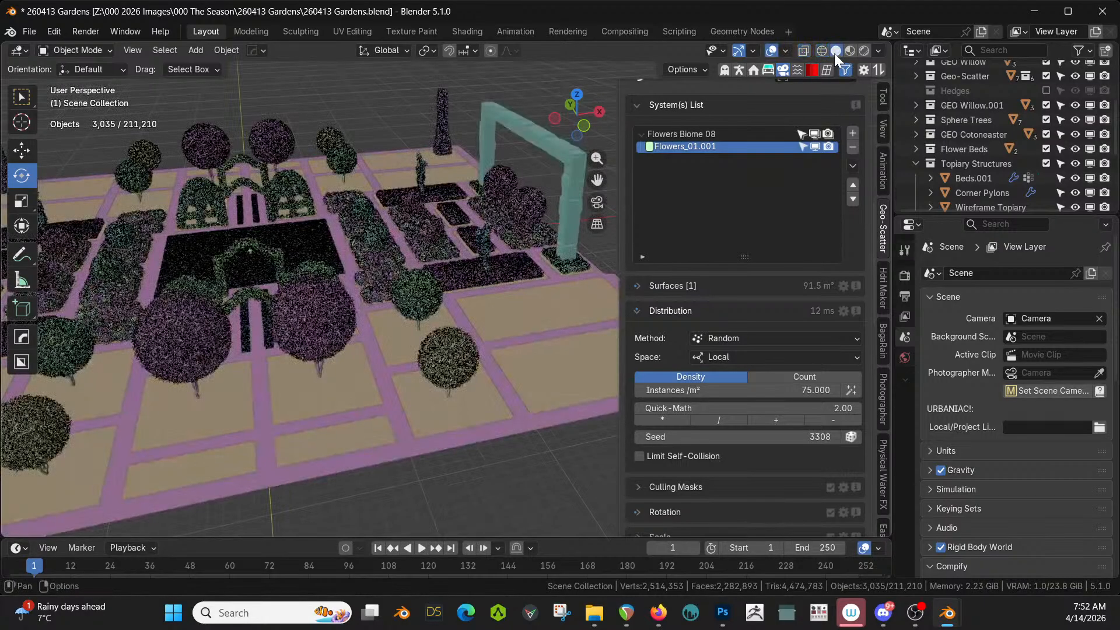
middle_click_drag(356, 354, 376, 375)
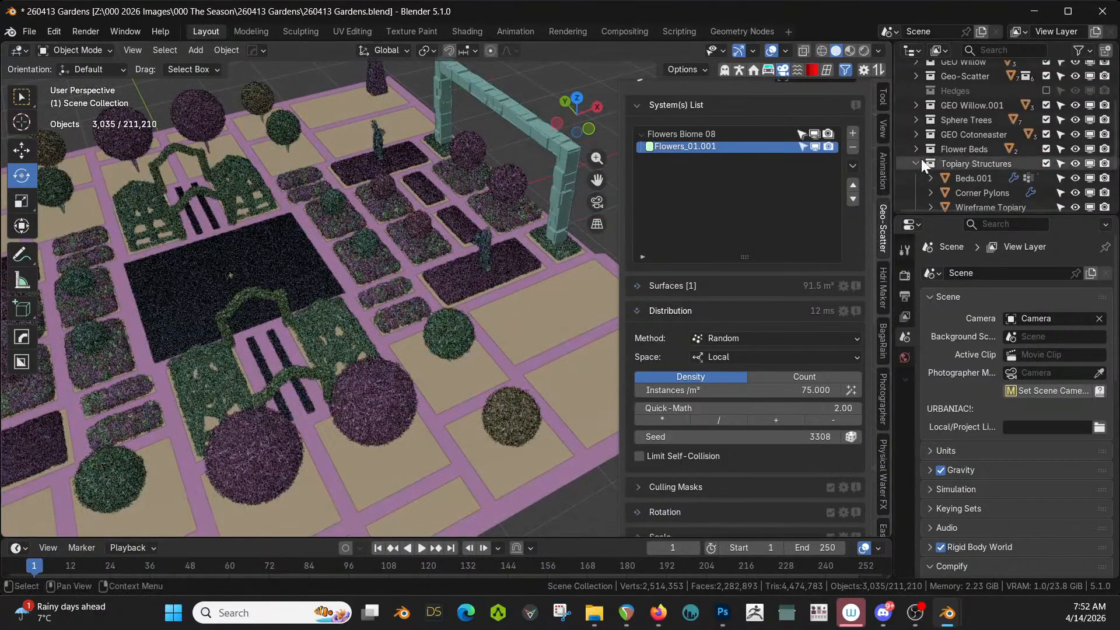
left_click(1046, 164)
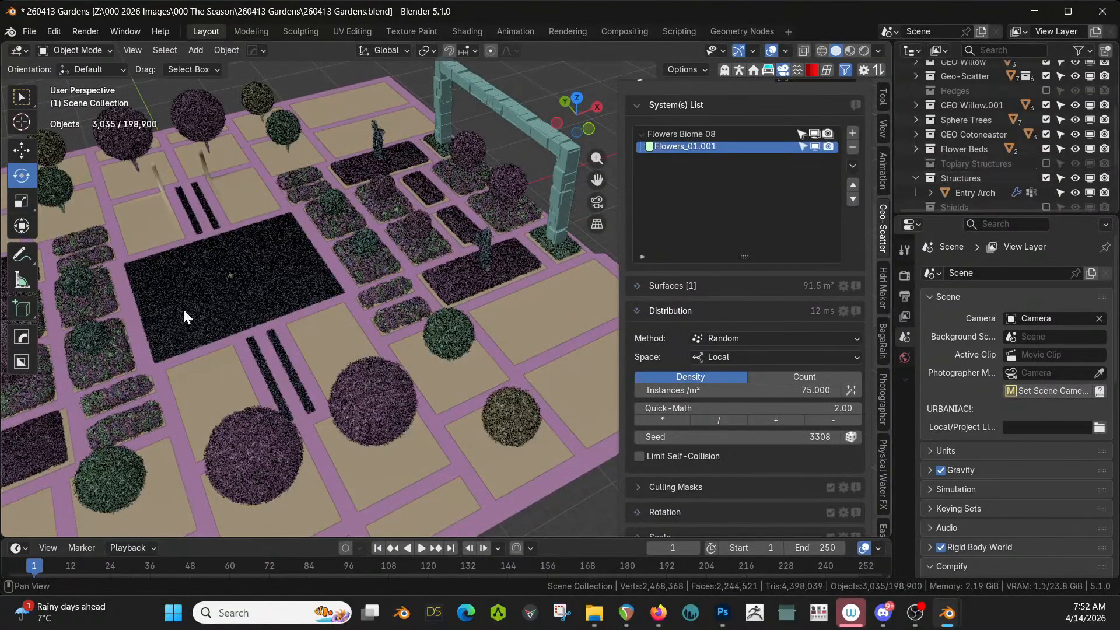
In the Beds mesh, extrude the four rectangular bed faces flanking the central lawn upward by 0.5 m
middle_click_drag(214, 292, 249, 299, "shift")
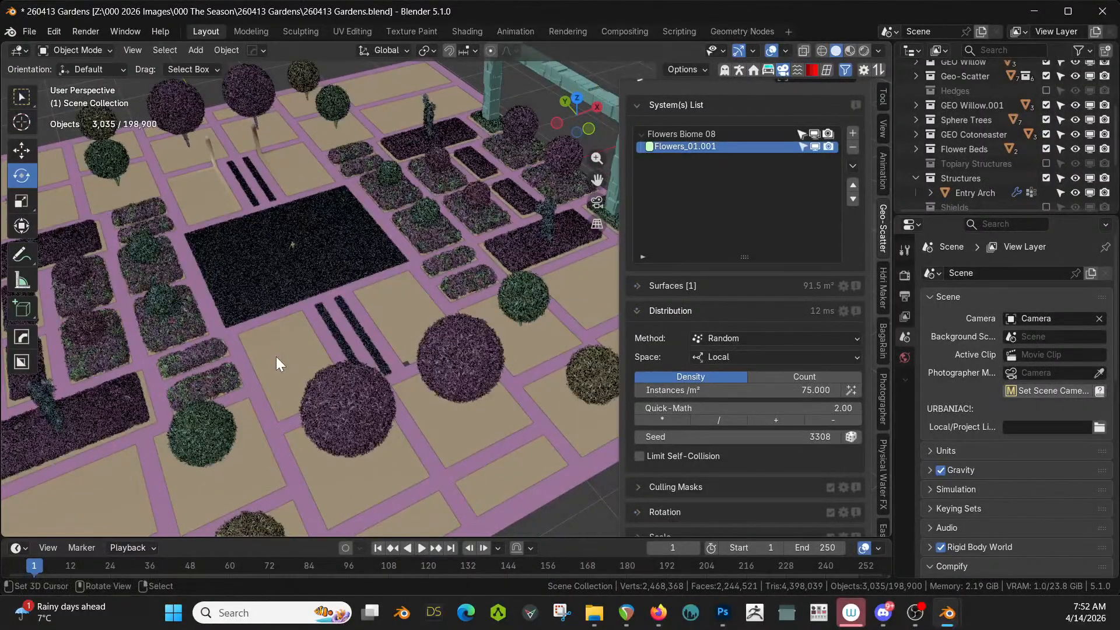
left_click(275, 357)
key("Tab")
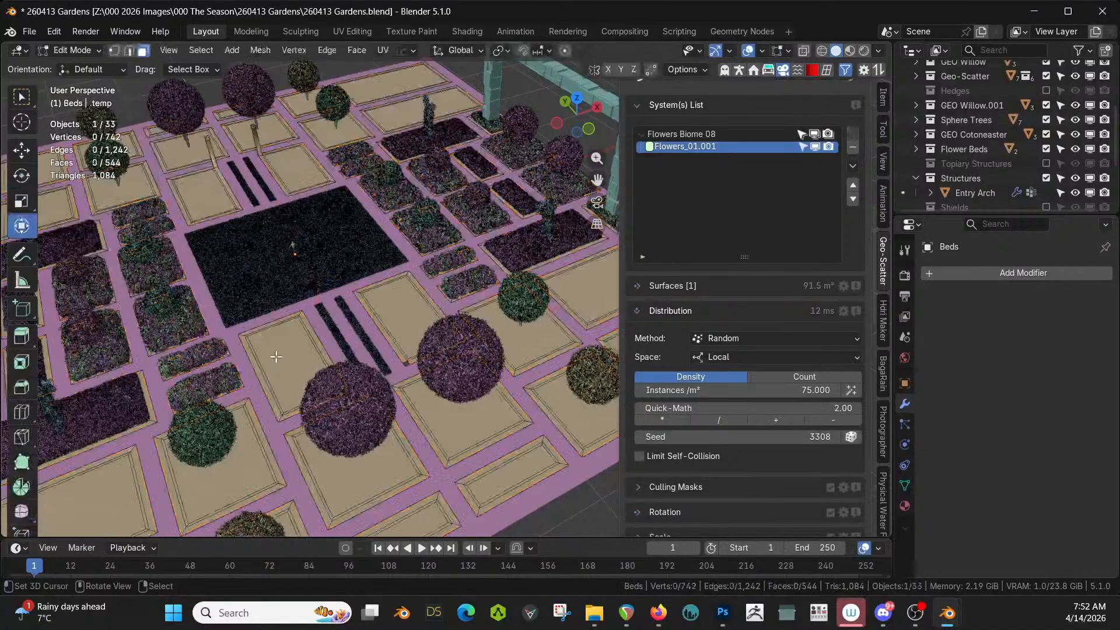
left_click(290, 346)
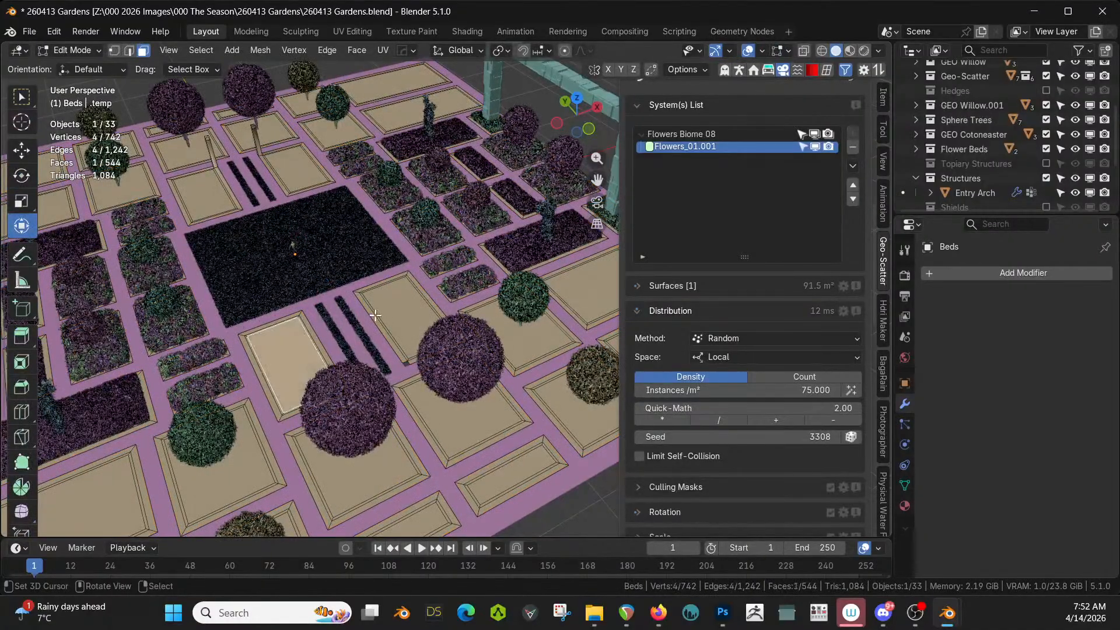
left_click(388, 318, "shift")
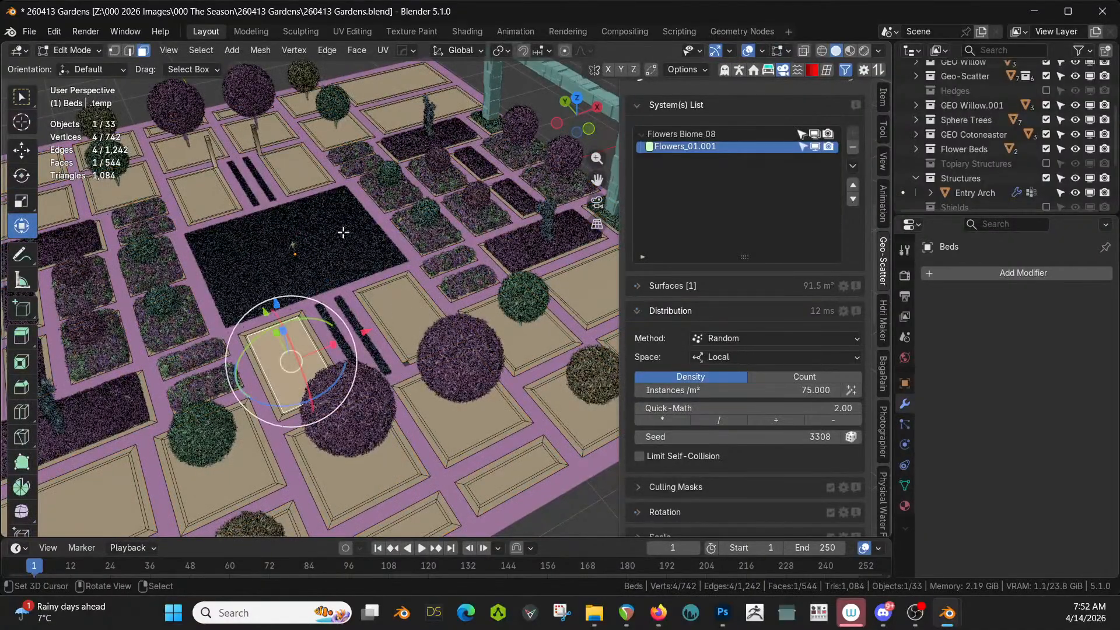
left_click(297, 169, "shift")
left_click(202, 192, "shift")
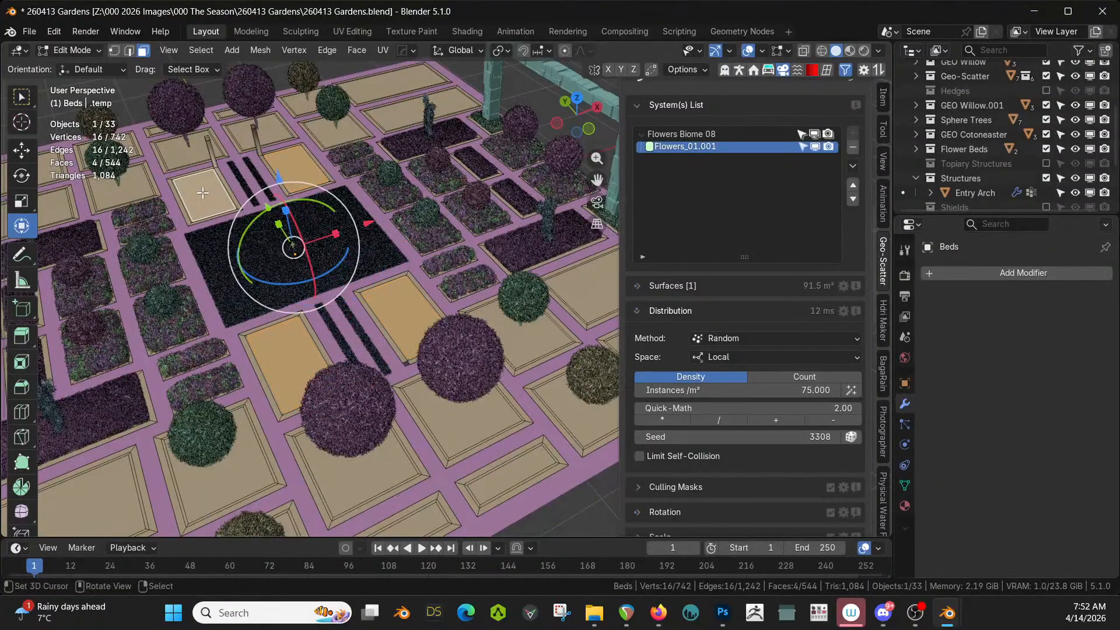
middle_click_drag(345, 248, 379, 234)
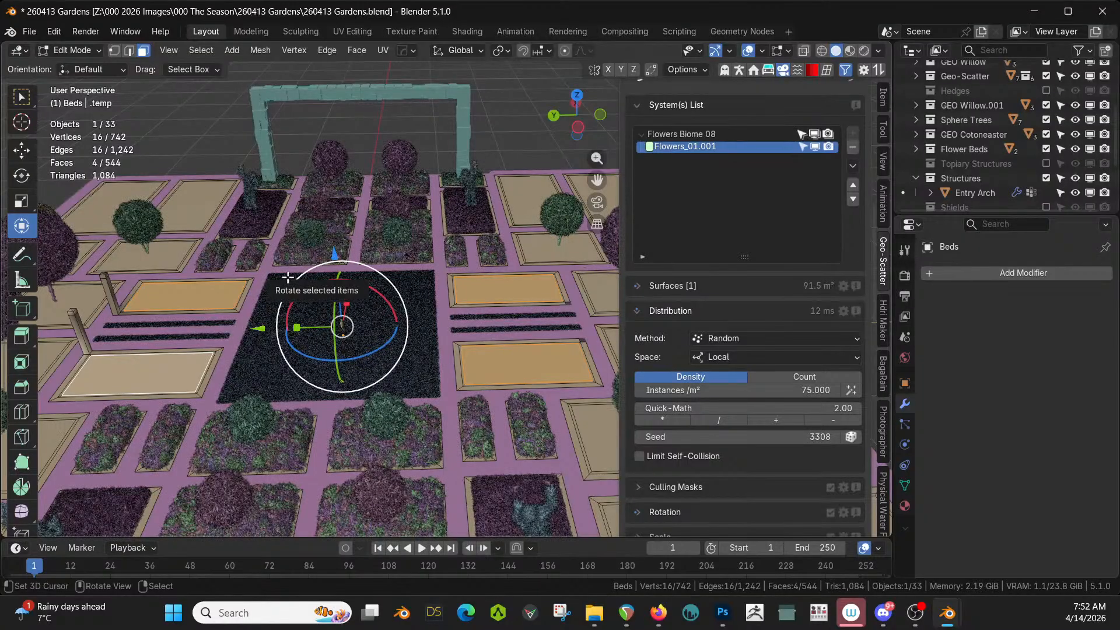
type("e")
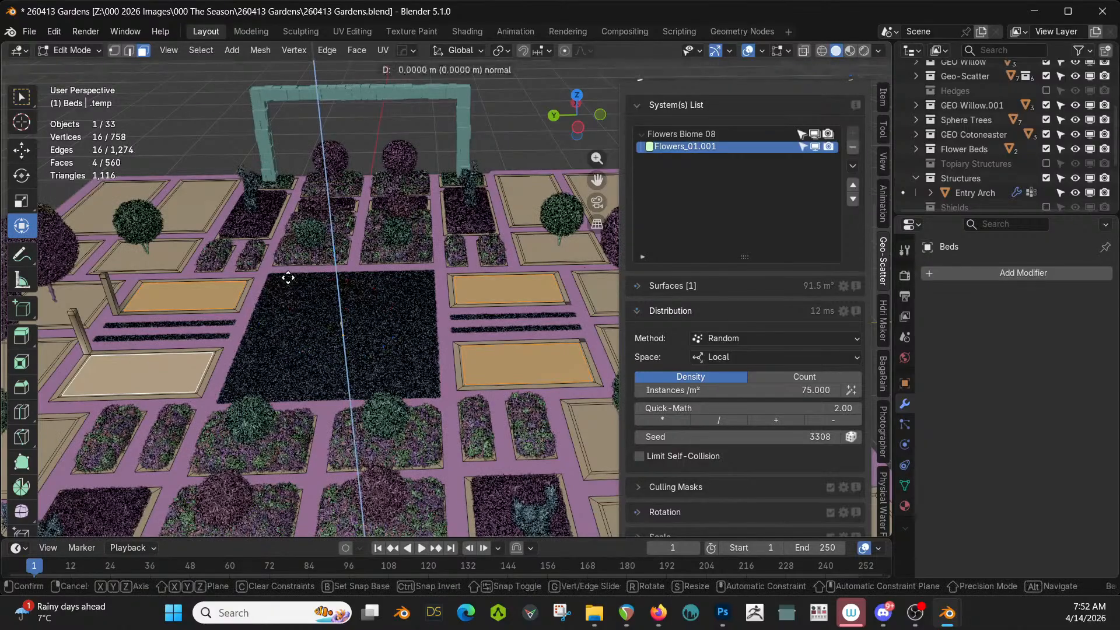
type(".5")
key("Return")
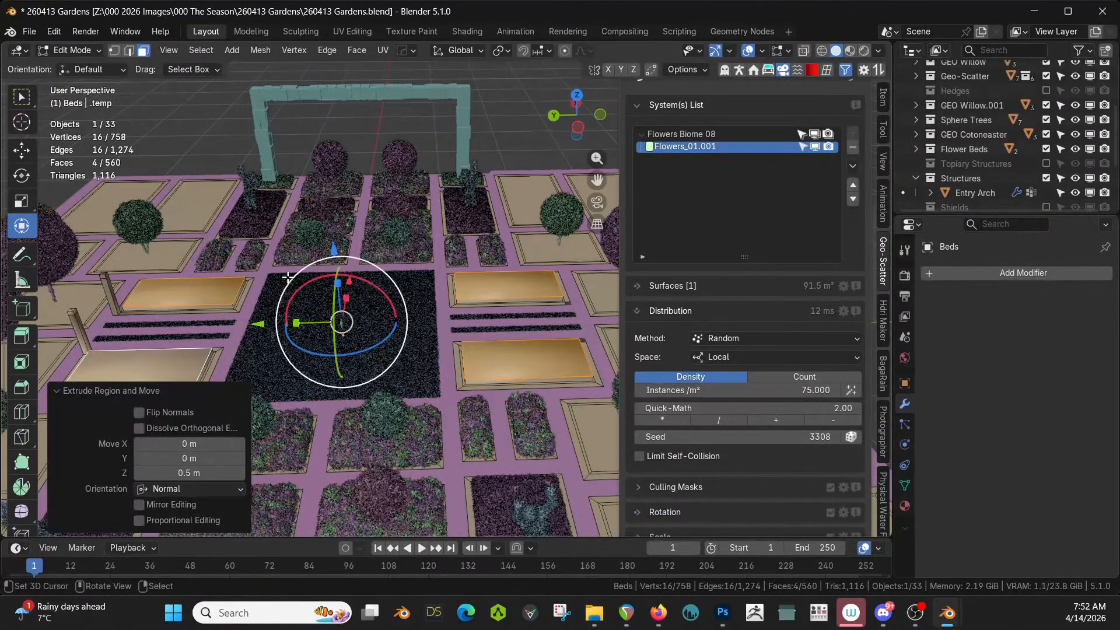
Grow the selection to include the sides of the four raised beds, separate them into their own object and leave Edit Mode
key("ctrl+KP_Add")
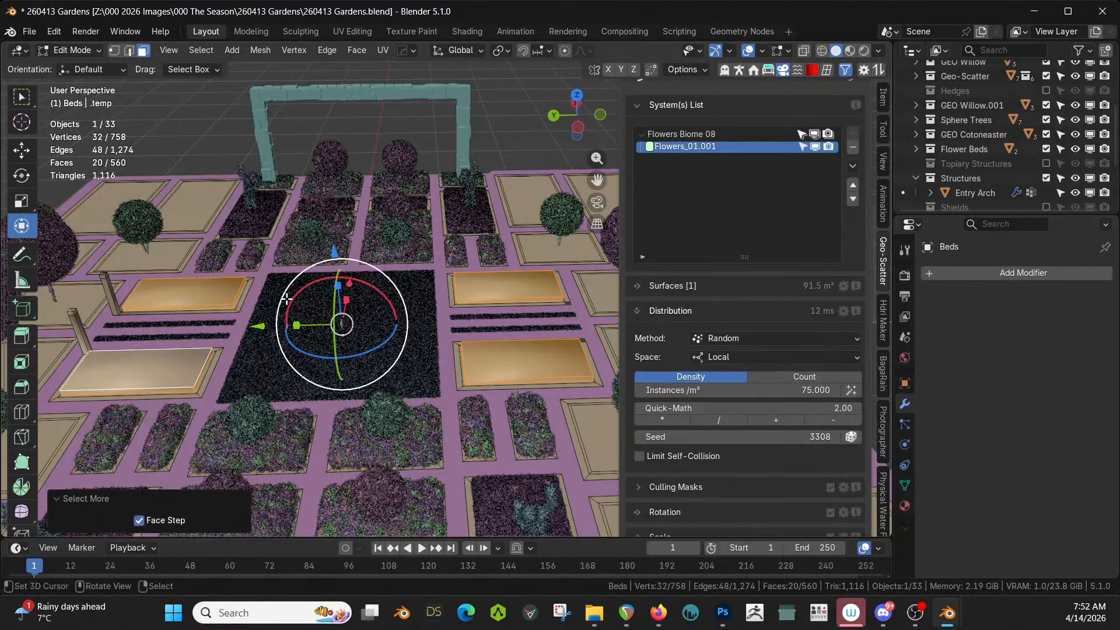
key("p")
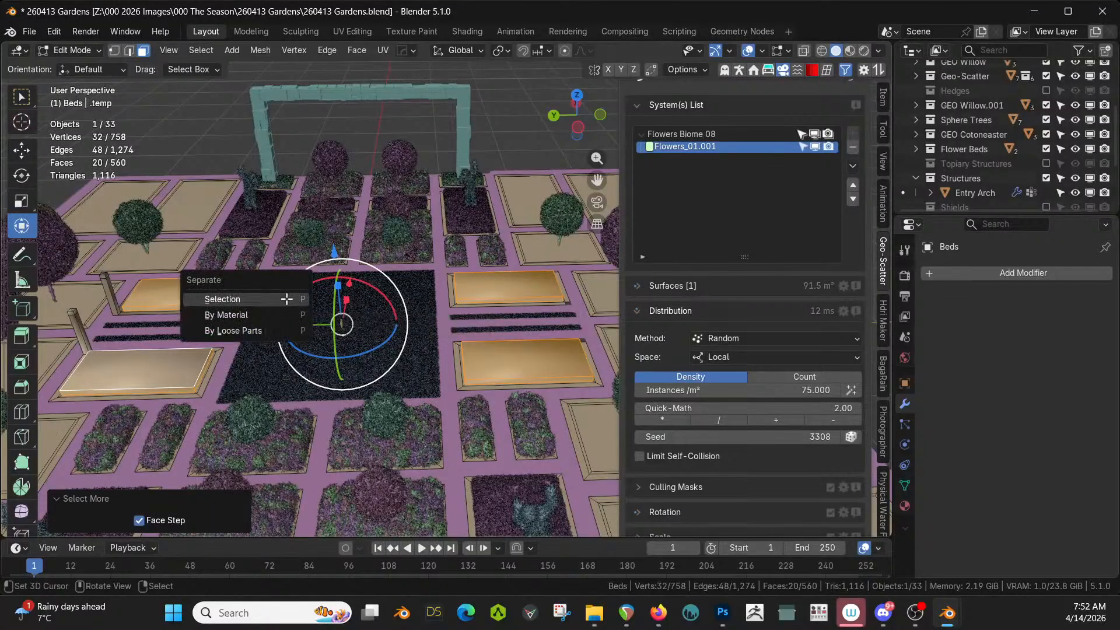
left_click(288, 298)
scroll(385, 301, "down", 3)
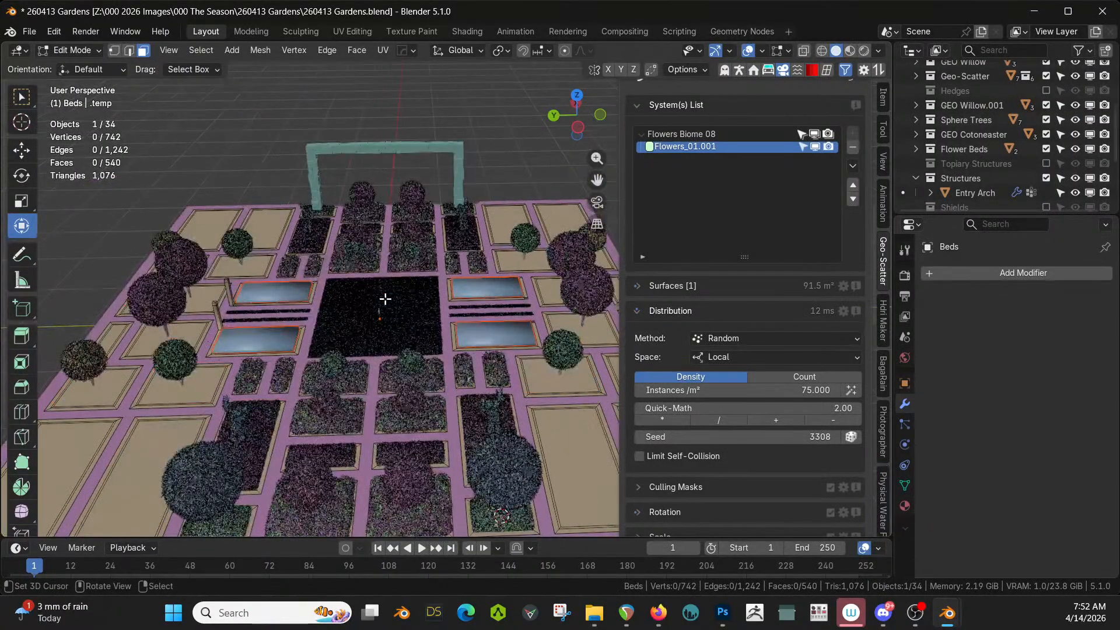
middle_click_drag(393, 393, 390, 402)
key("Tab")
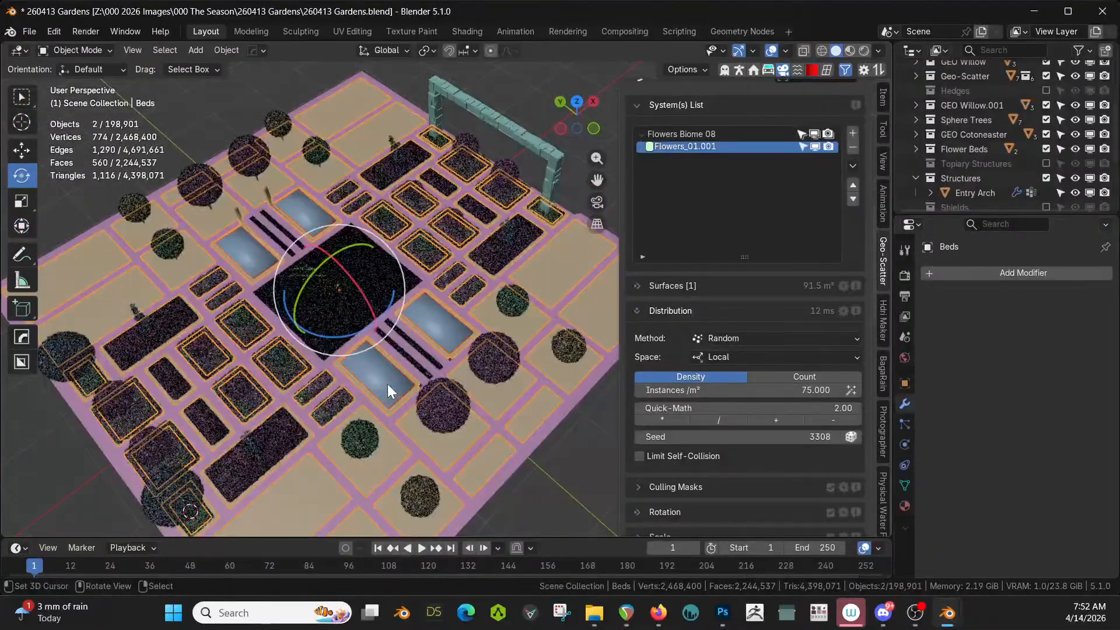
Exclude the Geo-Scatter collection and join the four separated beds into the small end-bed object Beds.002
left_click(387, 384)
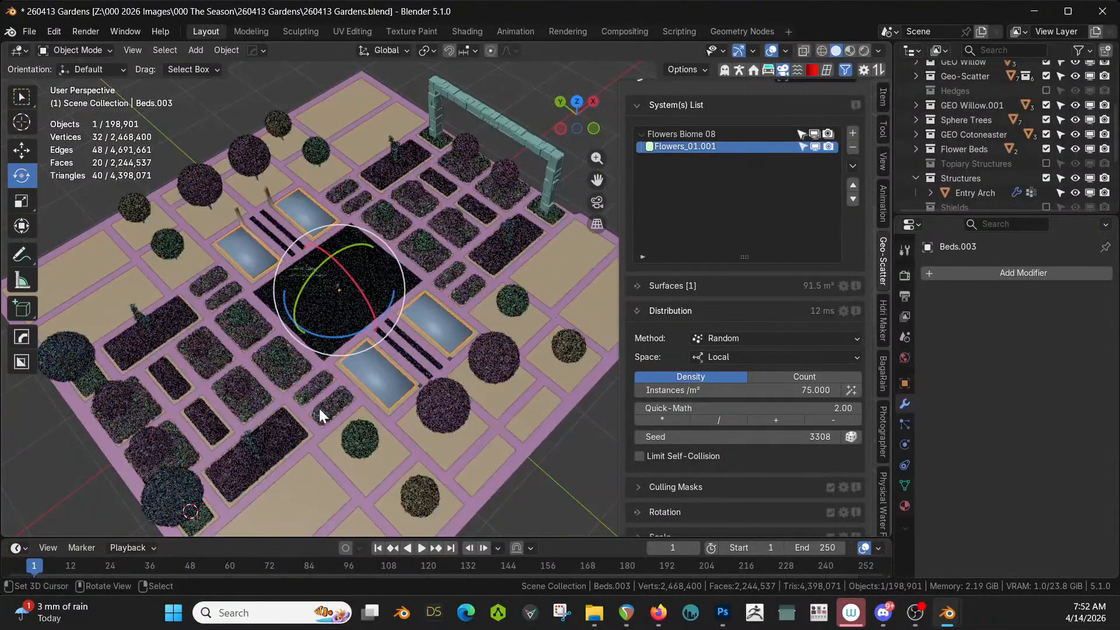
middle_click_drag(361, 325, 362, 318, "shift")
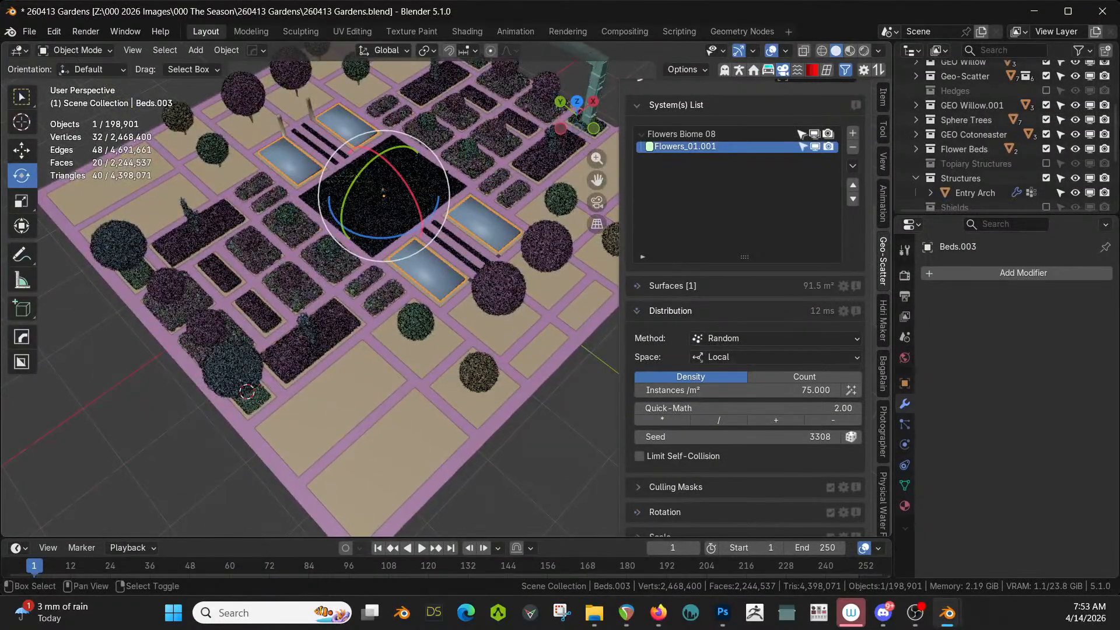
left_click(1047, 76)
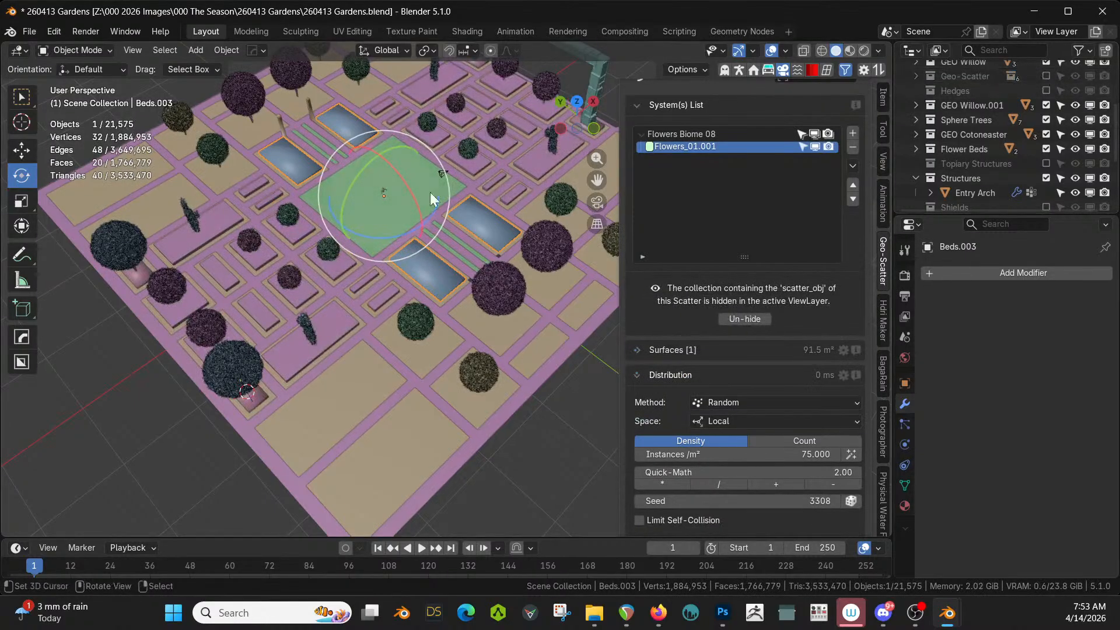
left_click(141, 279, "shift")
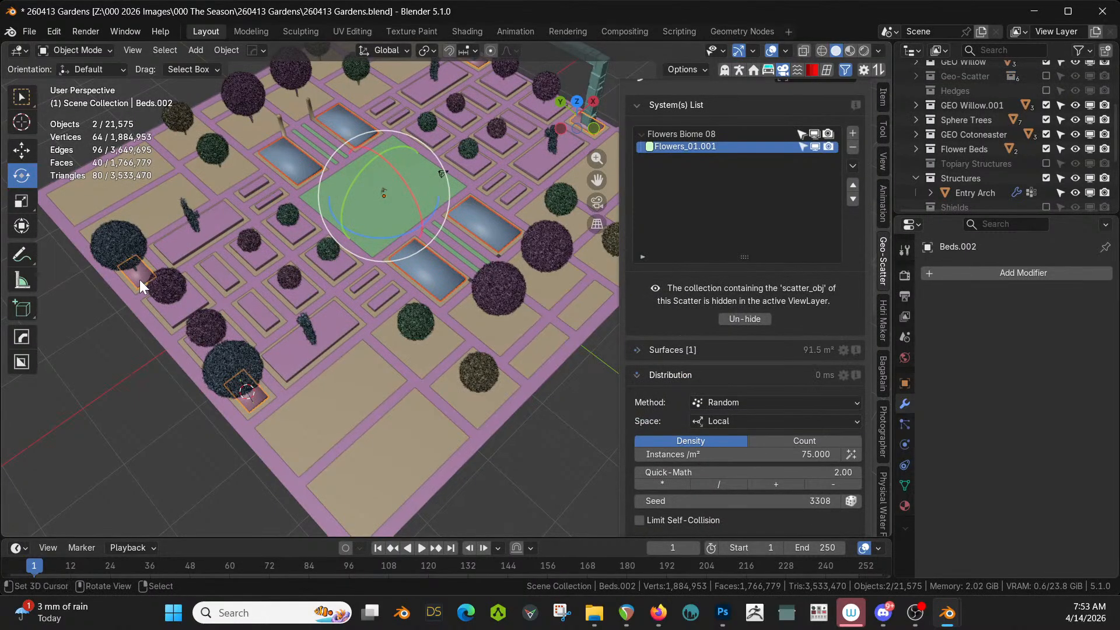
key("ctrl+j")
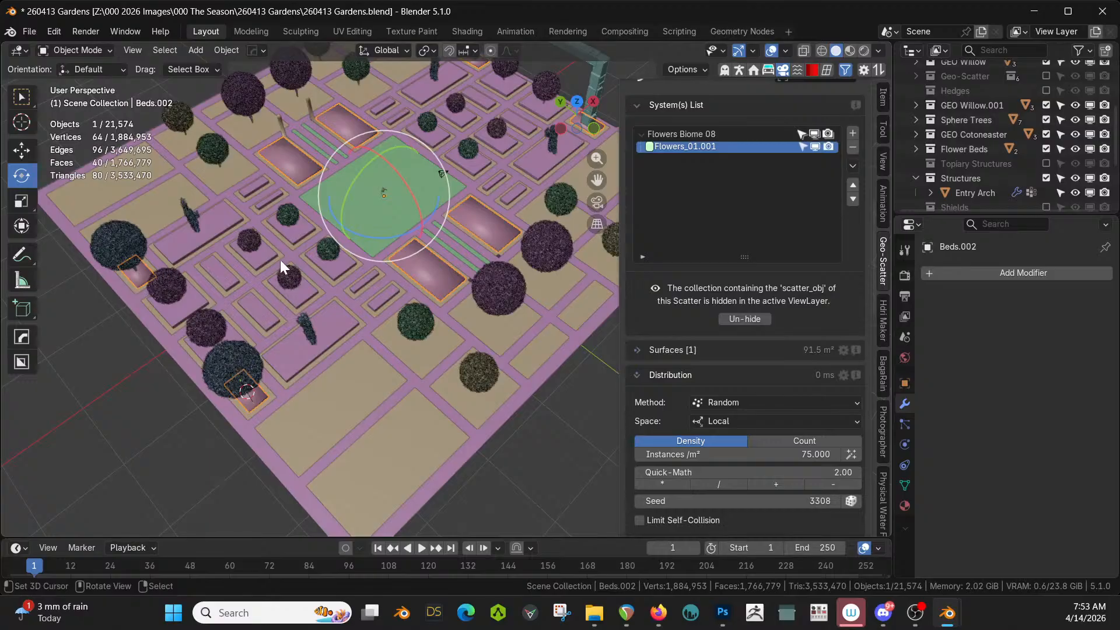
Re-enable the Topiary Structures collection and preview the topiary over the joined beds in Rendered shading
left_click(1046, 164)
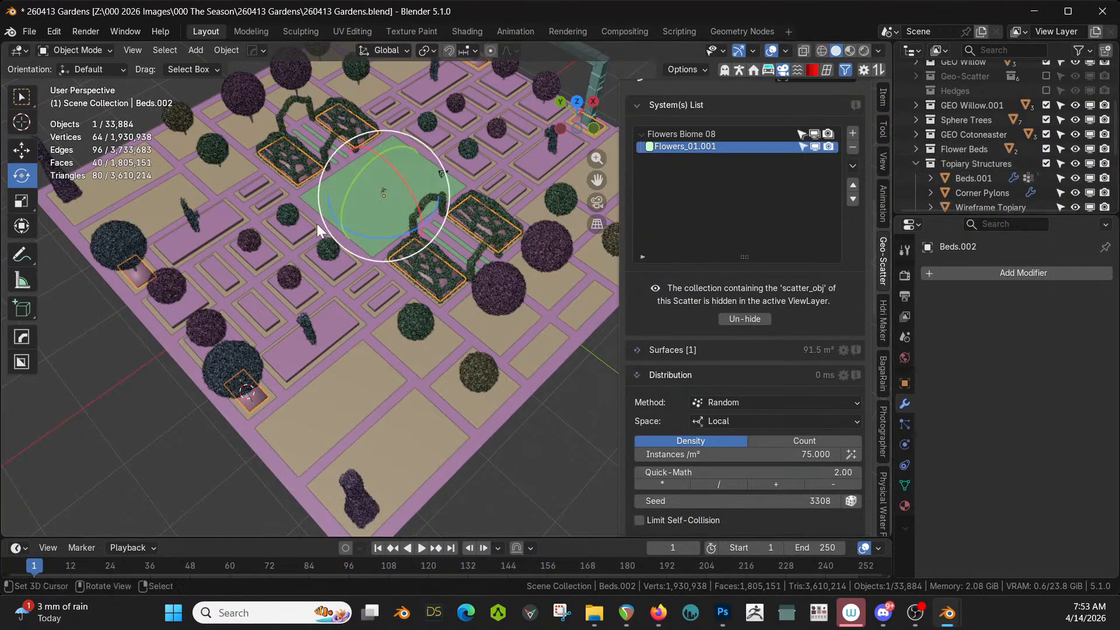
scroll(315, 223, "up", 7)
middle_click_drag(314, 226, 428, 210)
scroll(380, 230, "down", 4)
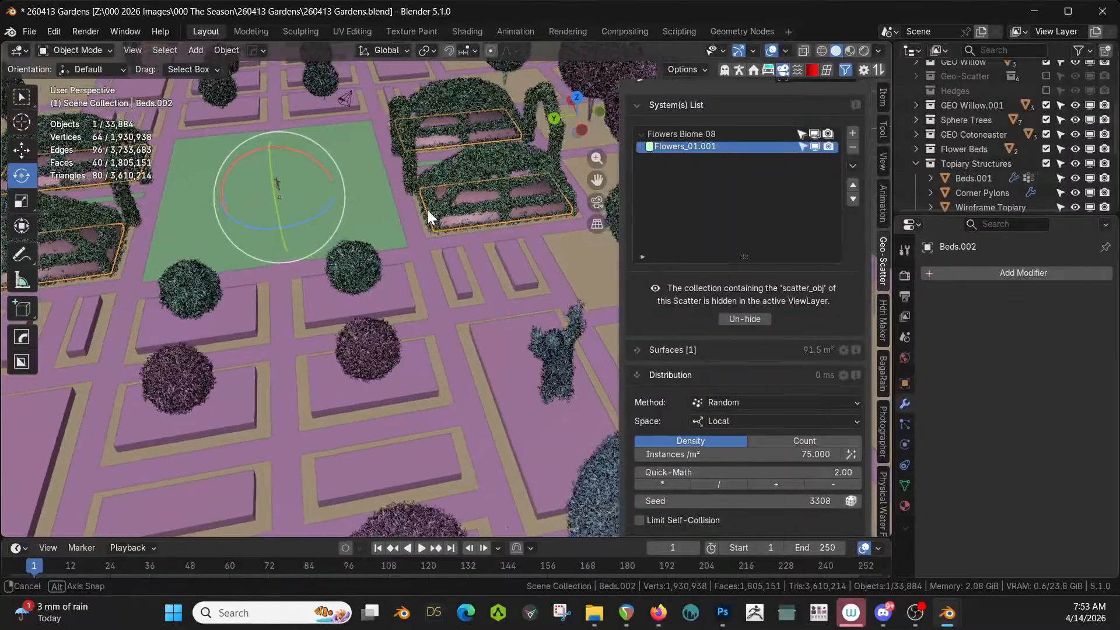
key("z")
left_click(429, 210)
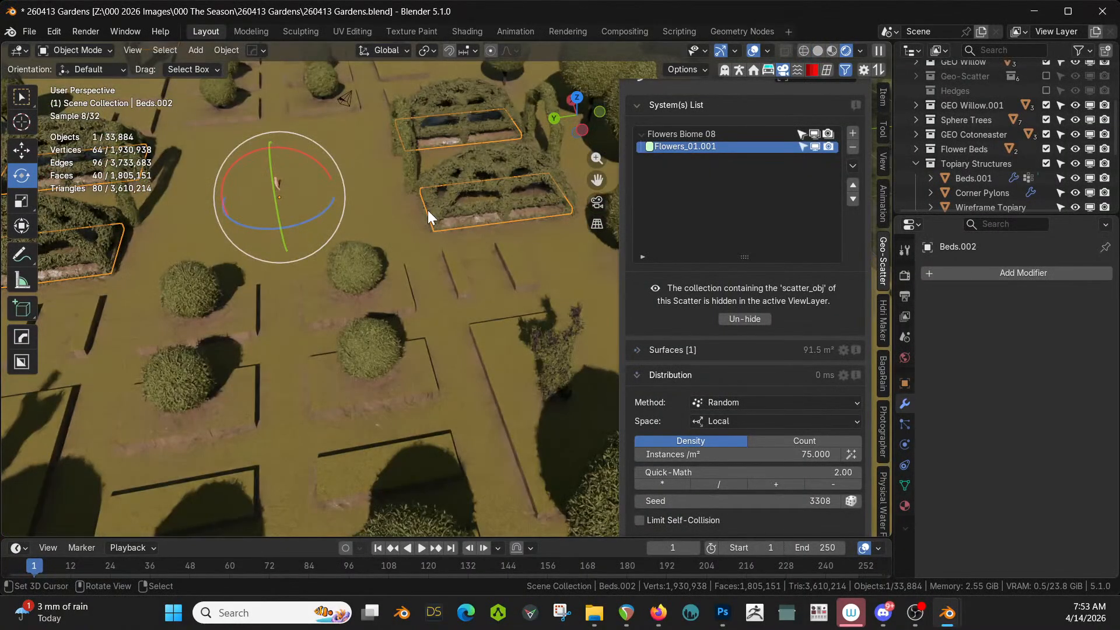
Re-enable the Geo-Scatter and Hedges collections to examine the rendered flowers and hedges across the whole garden
left_click(1044, 76)
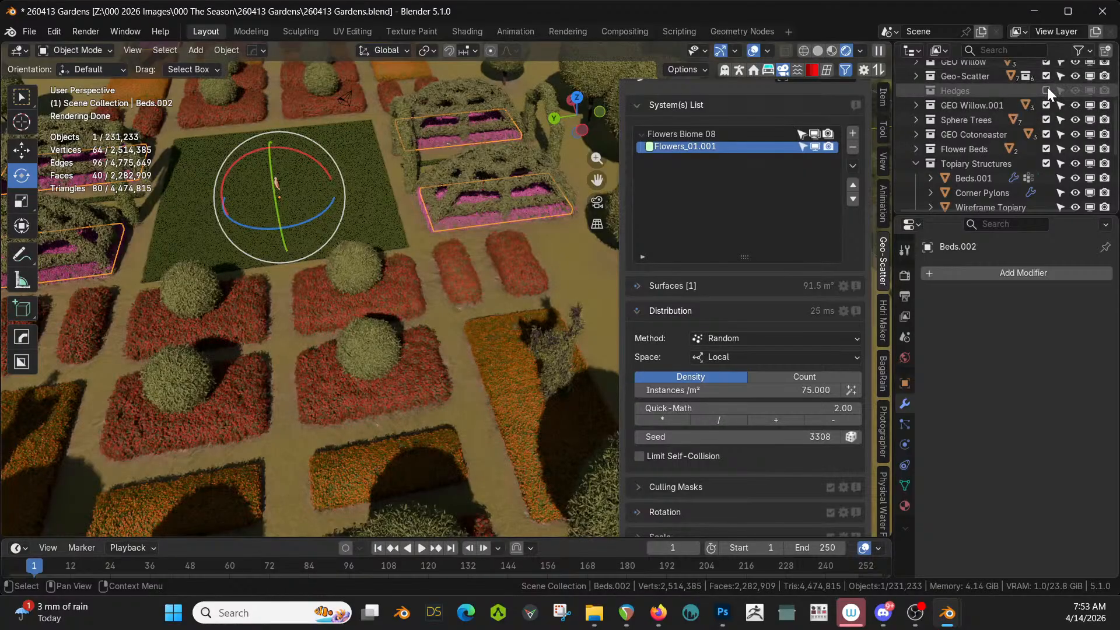
left_click(1047, 89)
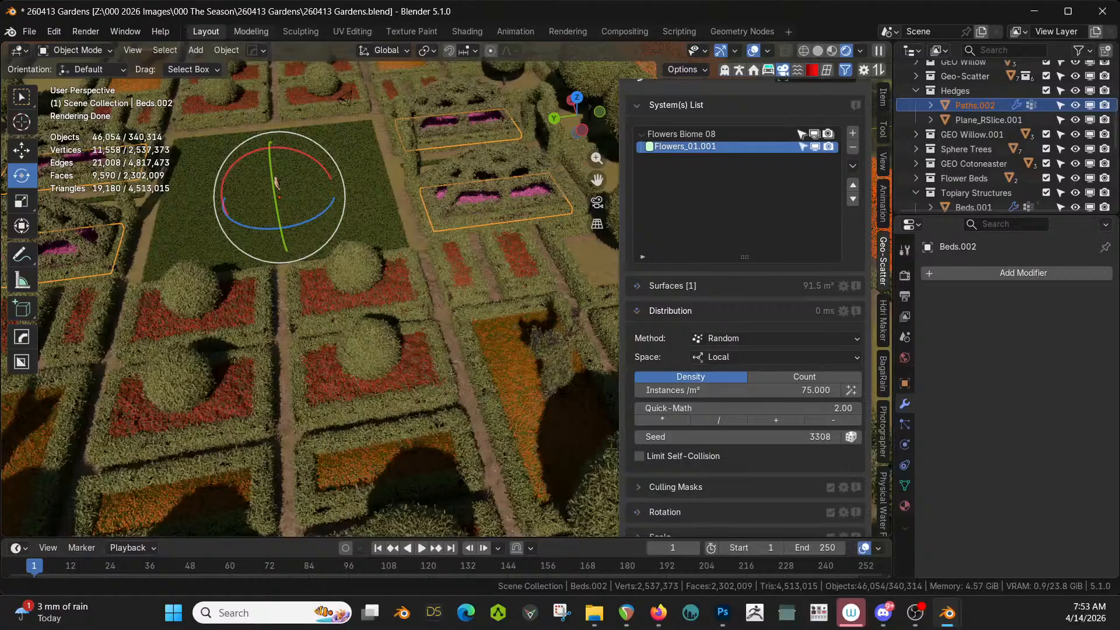
scroll(451, 331, "down", 6)
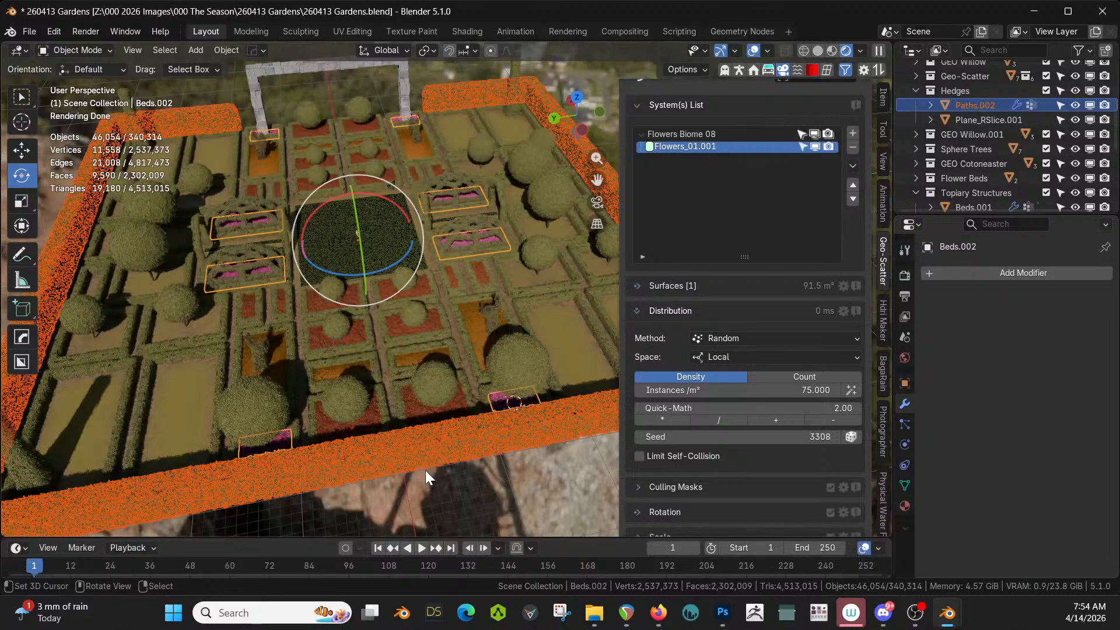
Return the viewport to Solid shading and exclude the Hedges and Geo-Scatter collections again
key("z")
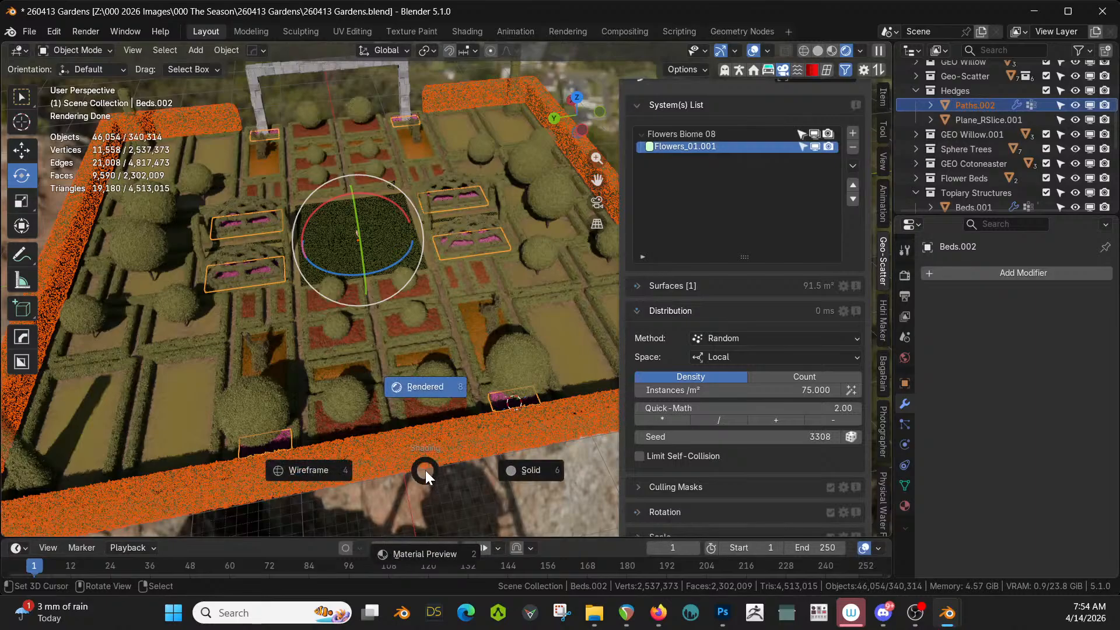
key("6")
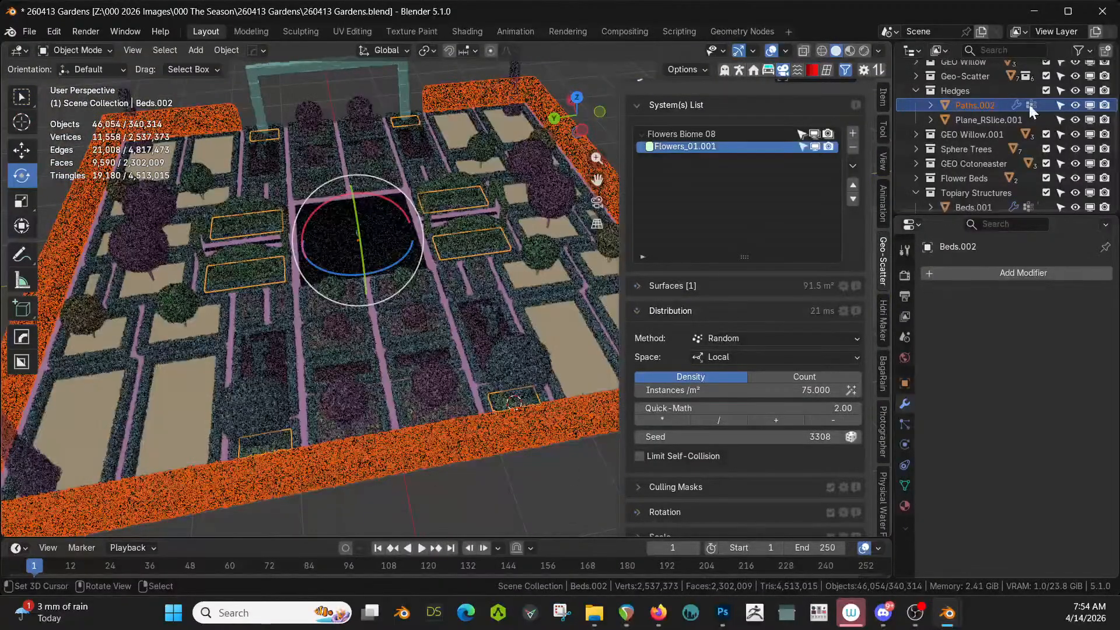
left_click(1045, 91)
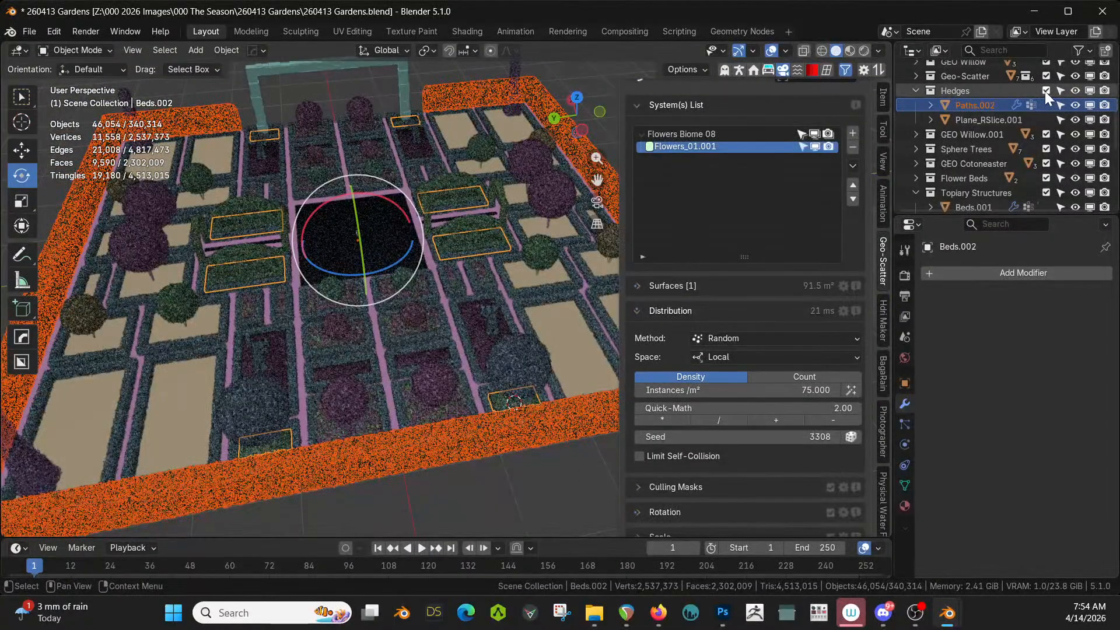
left_click(1047, 76)
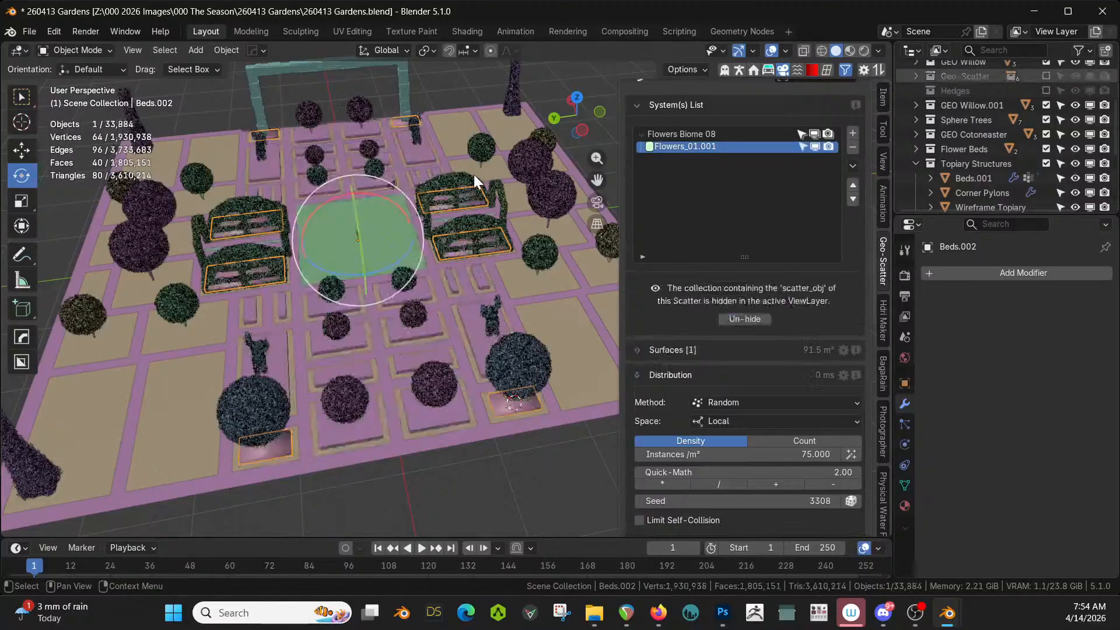
In the Beds mesh, select the four tan beds diagonal to the central lawn with the green sphere trees and extrude them 0.5 m
middle_click_drag(430, 310, 481, 318)
left_click(506, 310)
key("Tab")
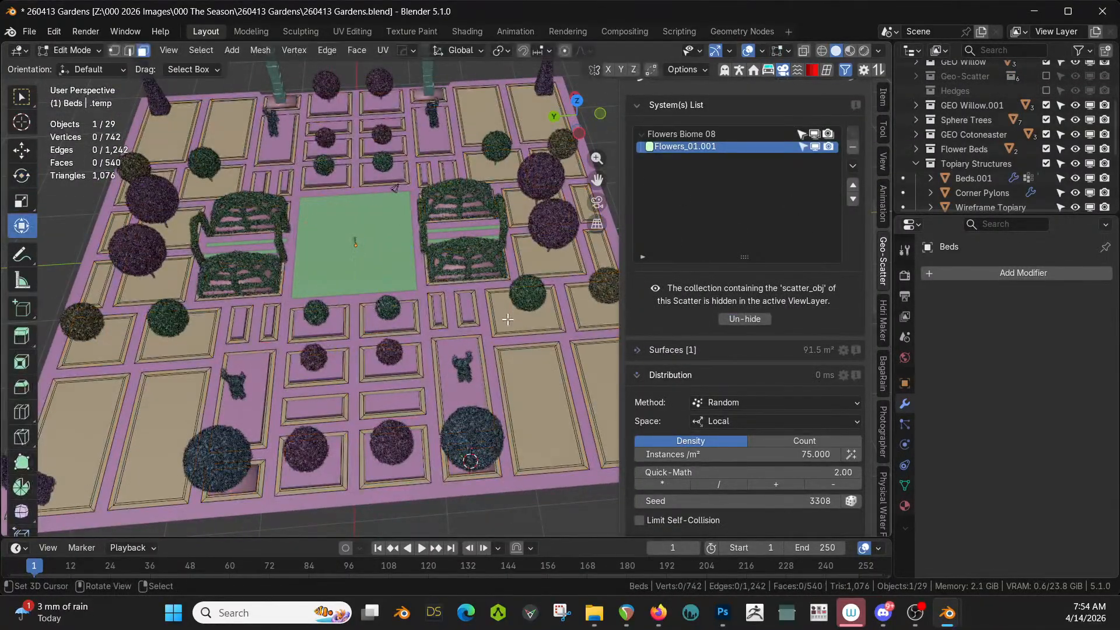
left_click(507, 314)
left_click(490, 166, "shift")
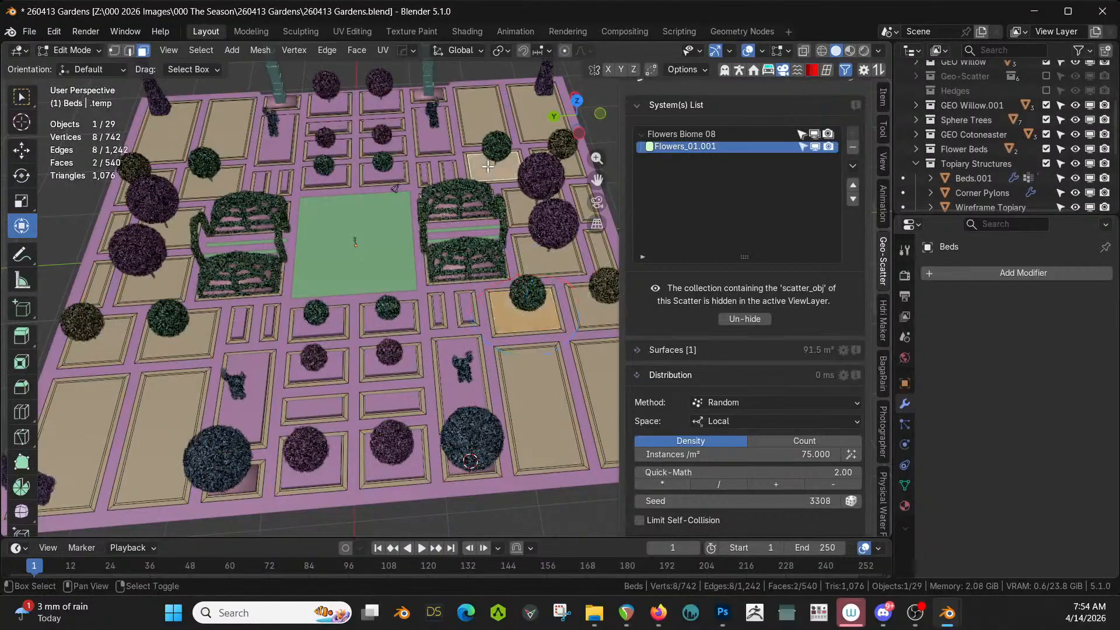
left_click(223, 182, "shift")
left_click(191, 336, "shift")
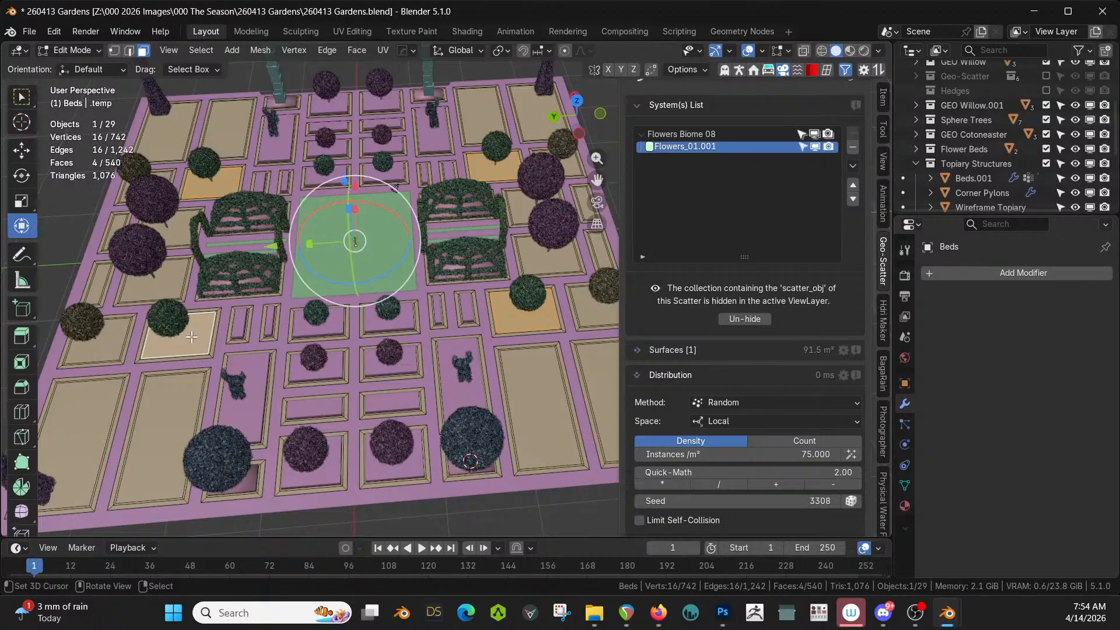
type("e0.5")
key("Return")
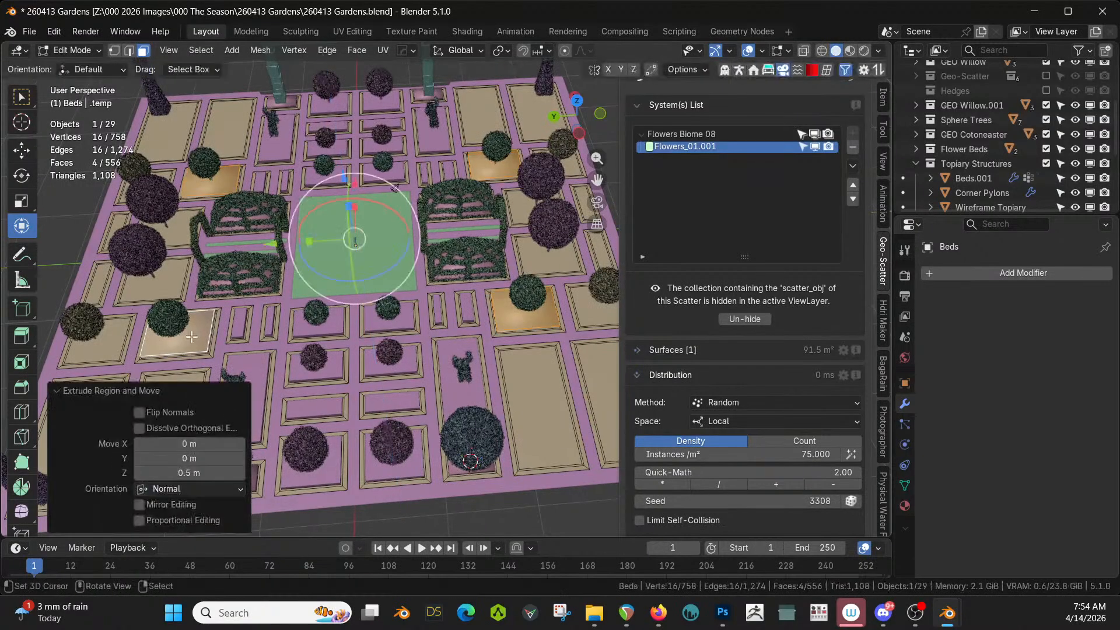
Grow the selection to include the side faces, separate the four raised beds into their own object, and select it in Object Mode
key("ctrl+KP_Add")
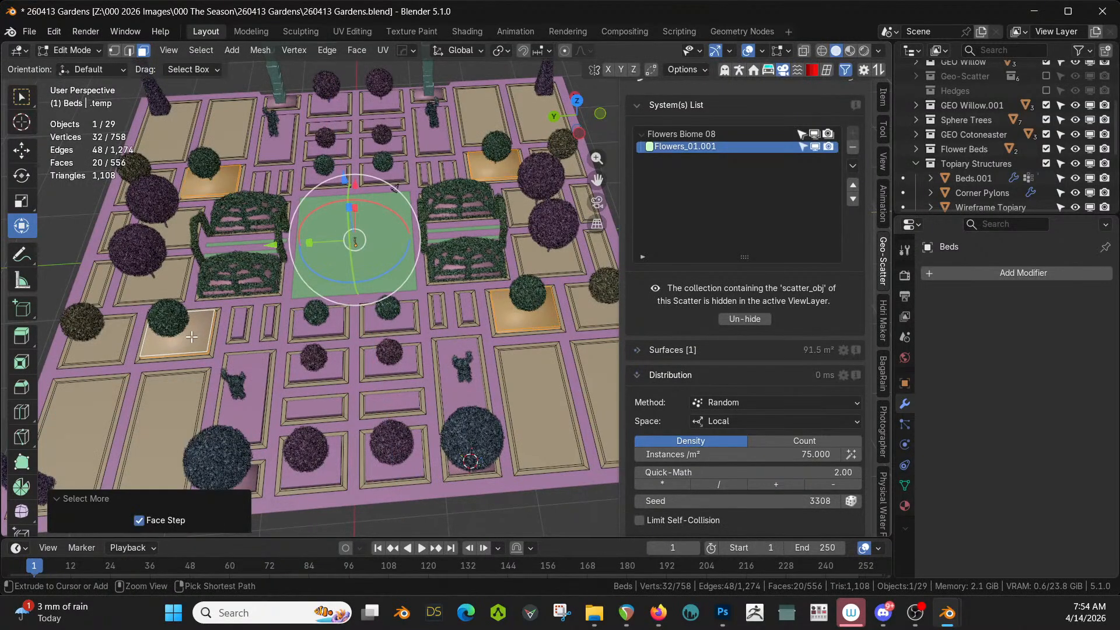
key("p")
left_click(113, 363)
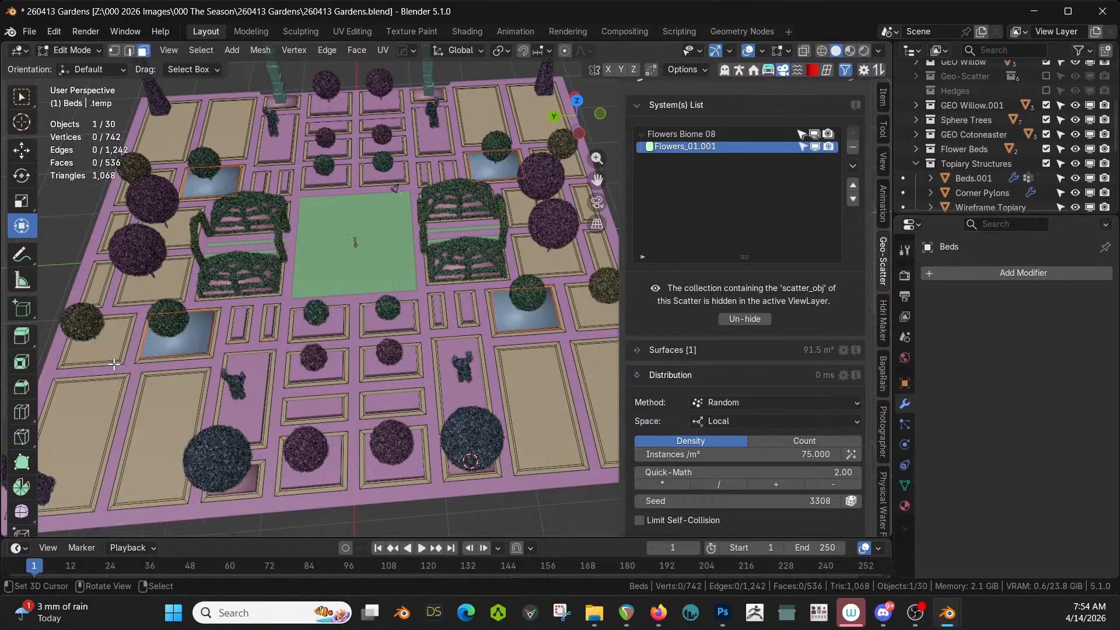
key("Tab")
left_click(193, 342)
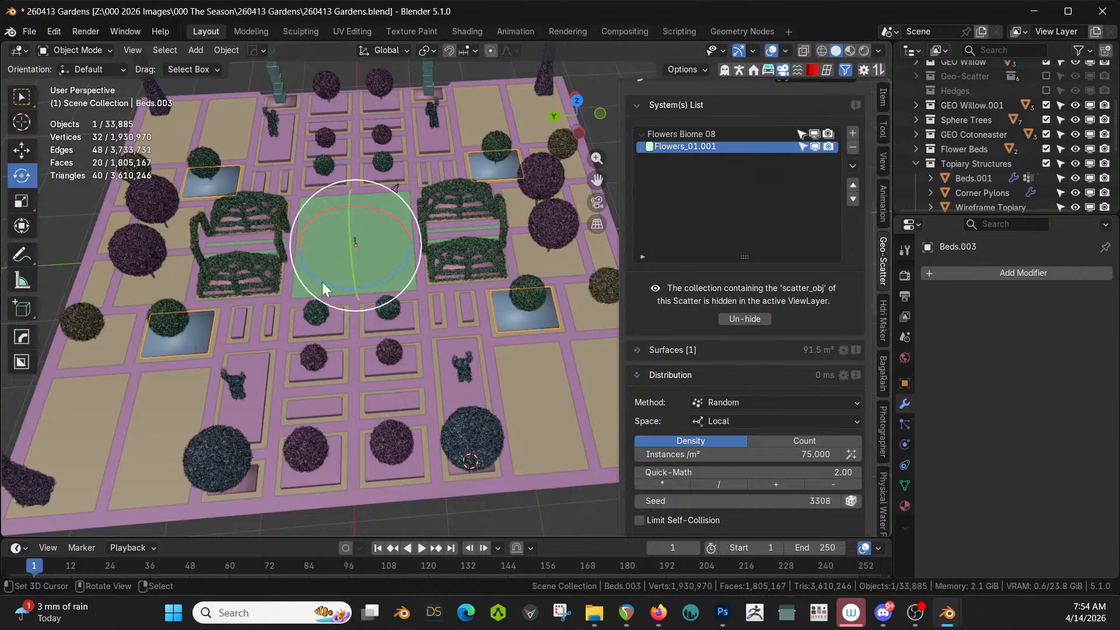
Clear Beds.002 as the Geo-Scatter emitter and try to pick the four separated beds as the new emitter
scroll(799, 192, "up", 3)
scroll(739, 268, "up", 12)
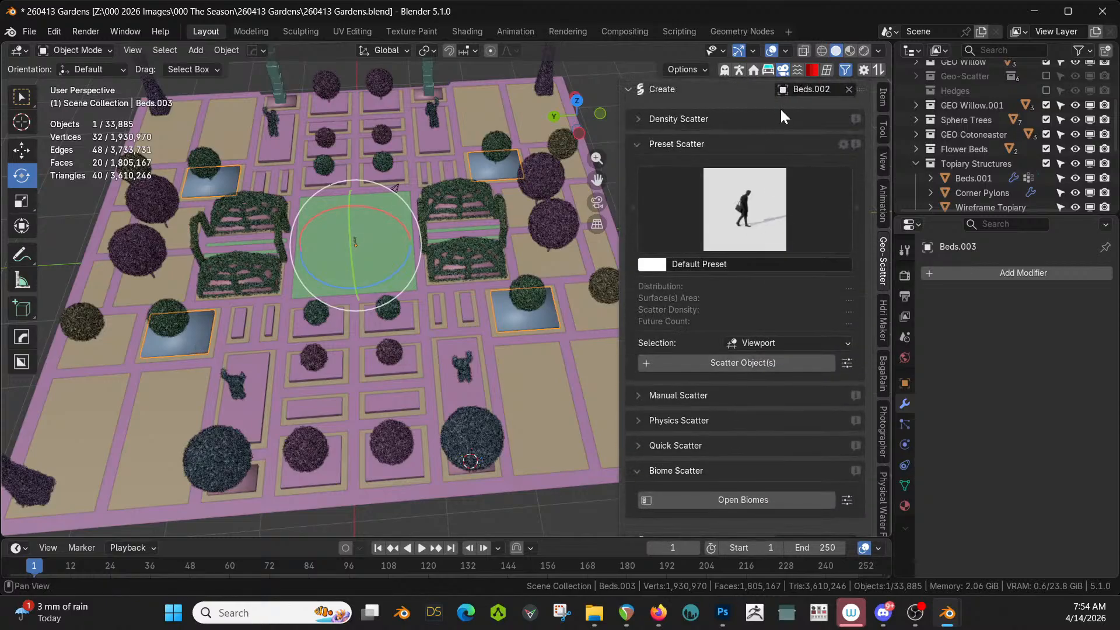
left_click(848, 89)
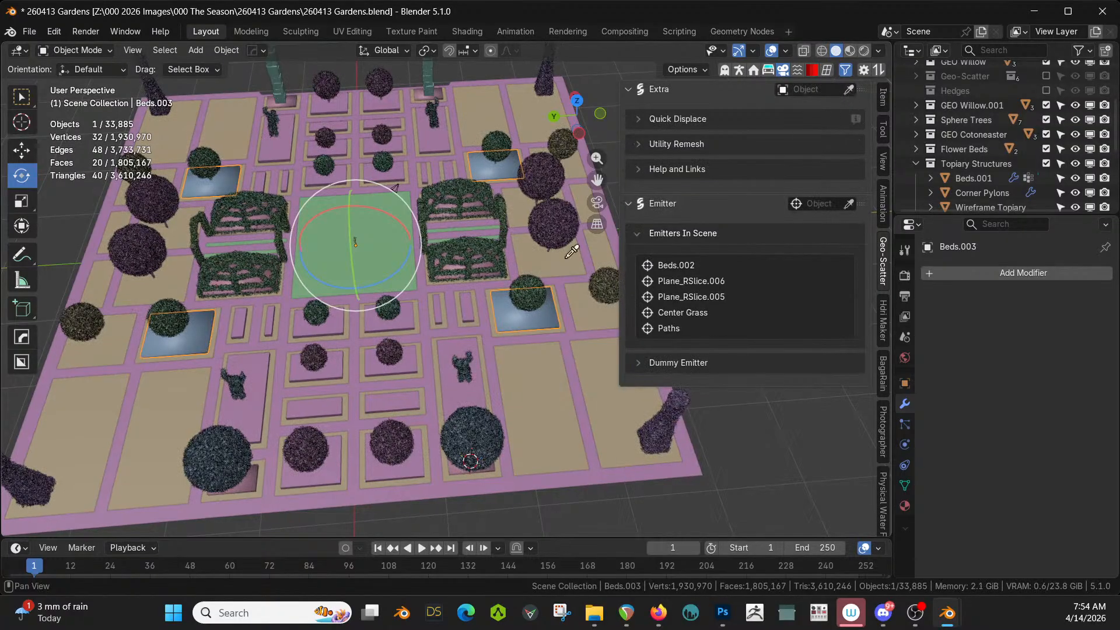
left_click(848, 89)
left_click(191, 333)
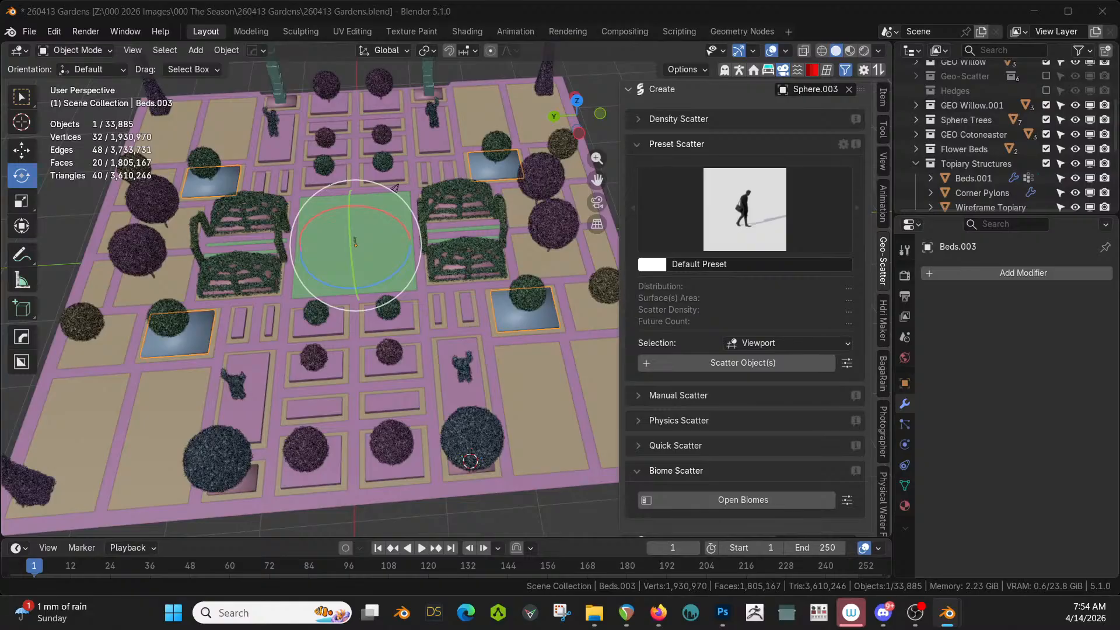
Remove the Grass_01 and Grass_02 systems from Flowers Biome 08 on the Sphere.003 emitter
scroll(765, 400, "down", 6)
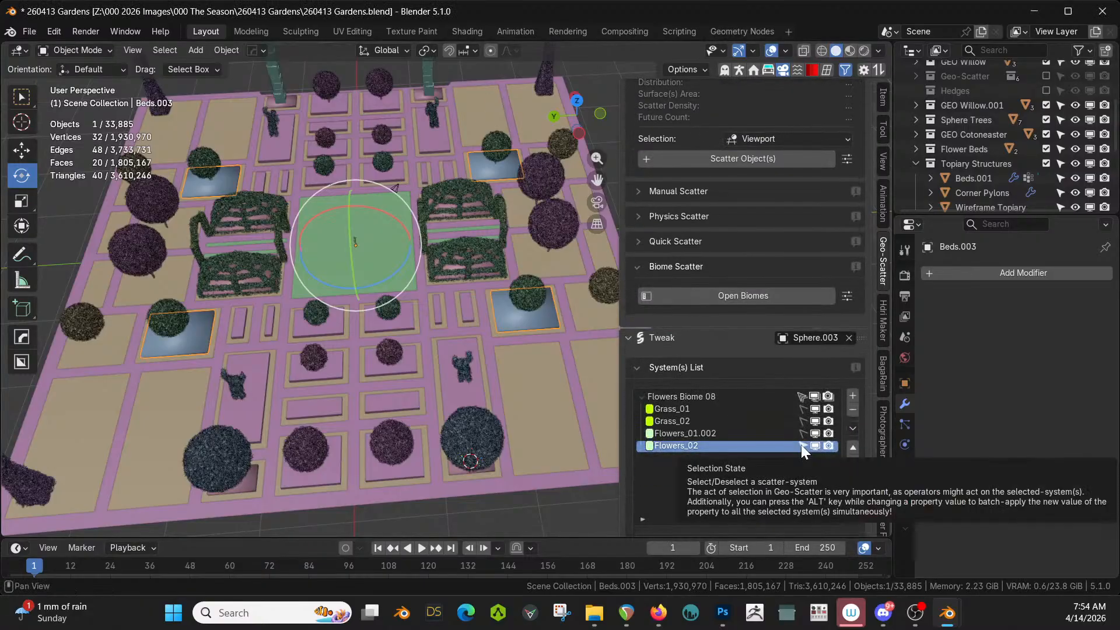
left_click(697, 408)
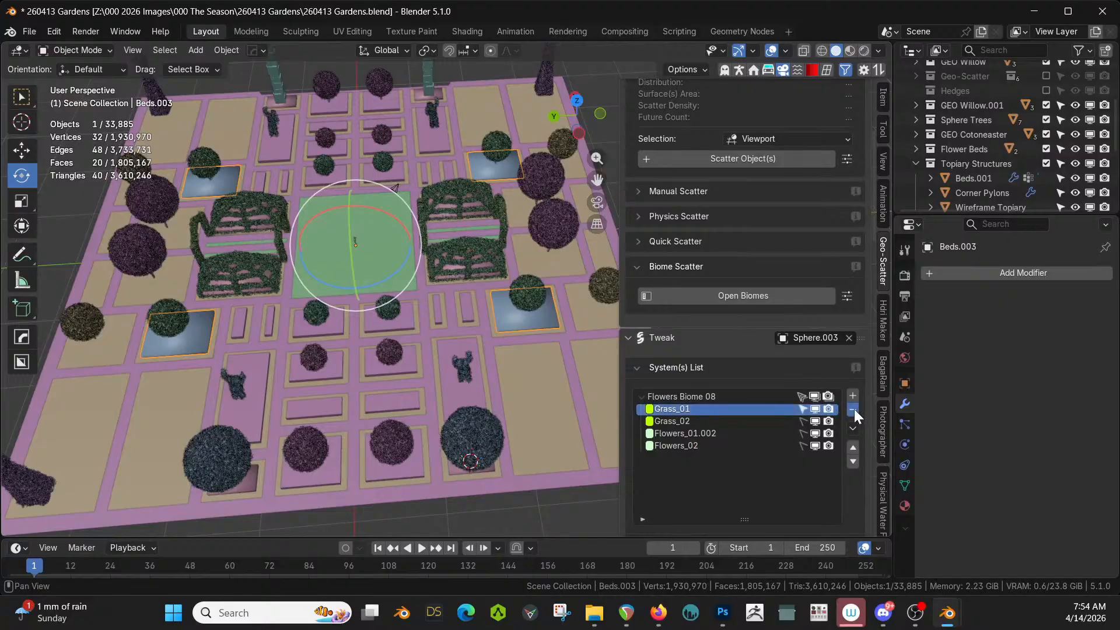
left_click(854, 409)
left_click(668, 411)
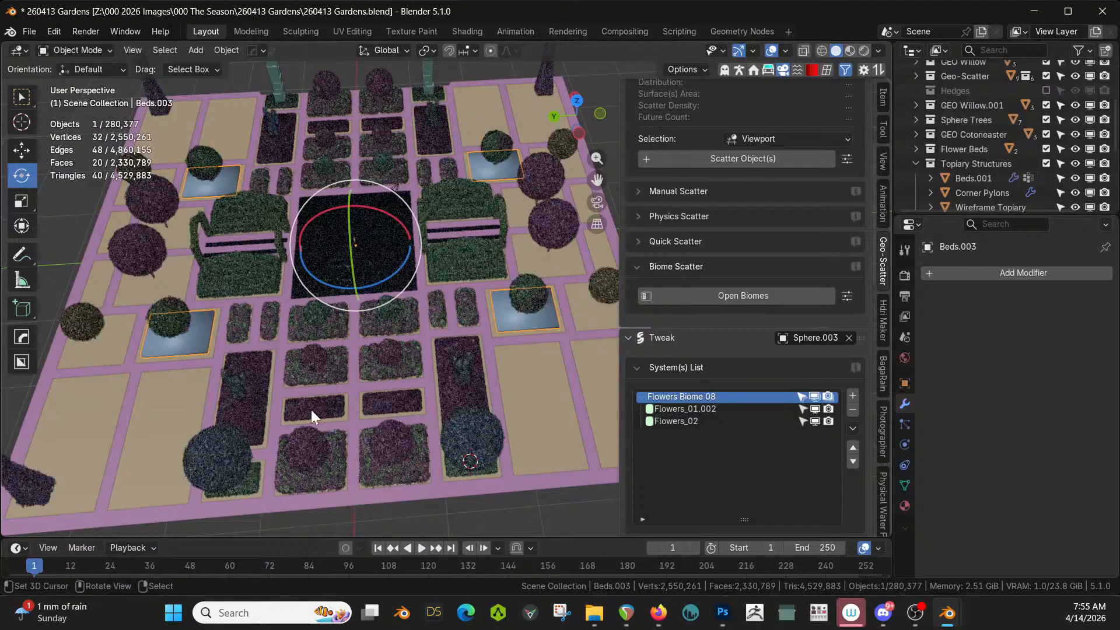
Reselect the separated beds and remove the whole Flowers Biome 08 group from the Sphere.003 emitter
left_click(186, 331)
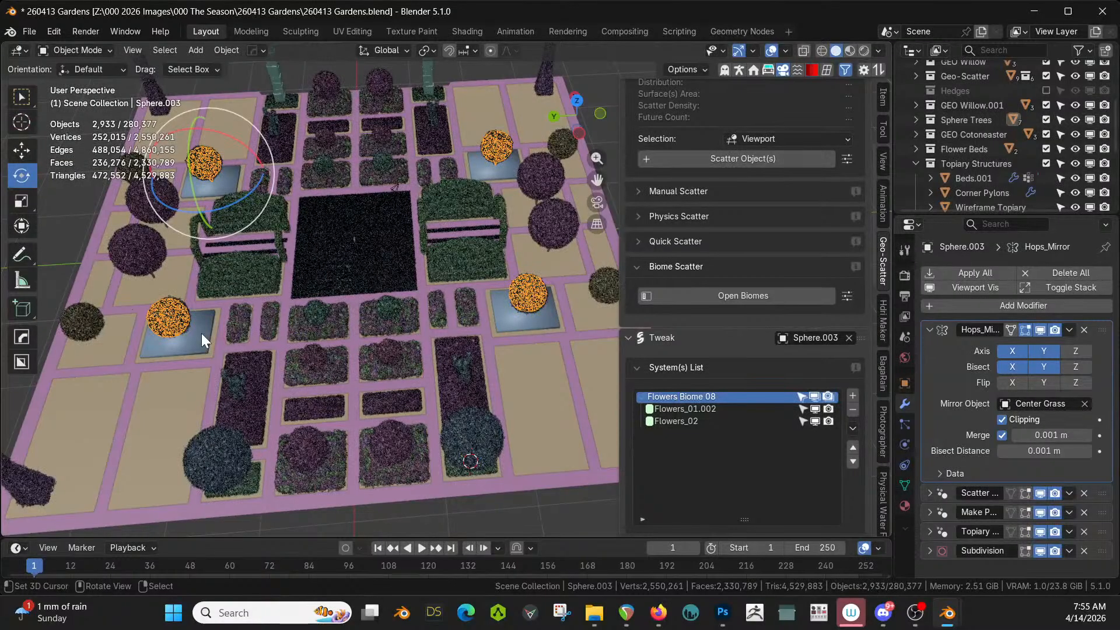
left_click(201, 333)
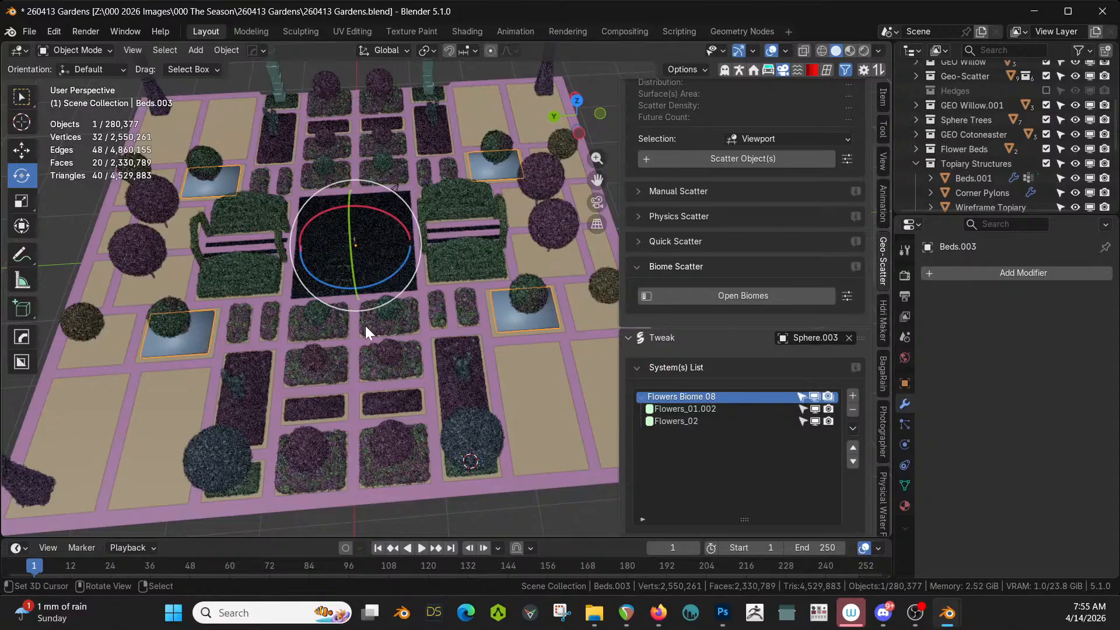
scroll(821, 199, "up", 8)
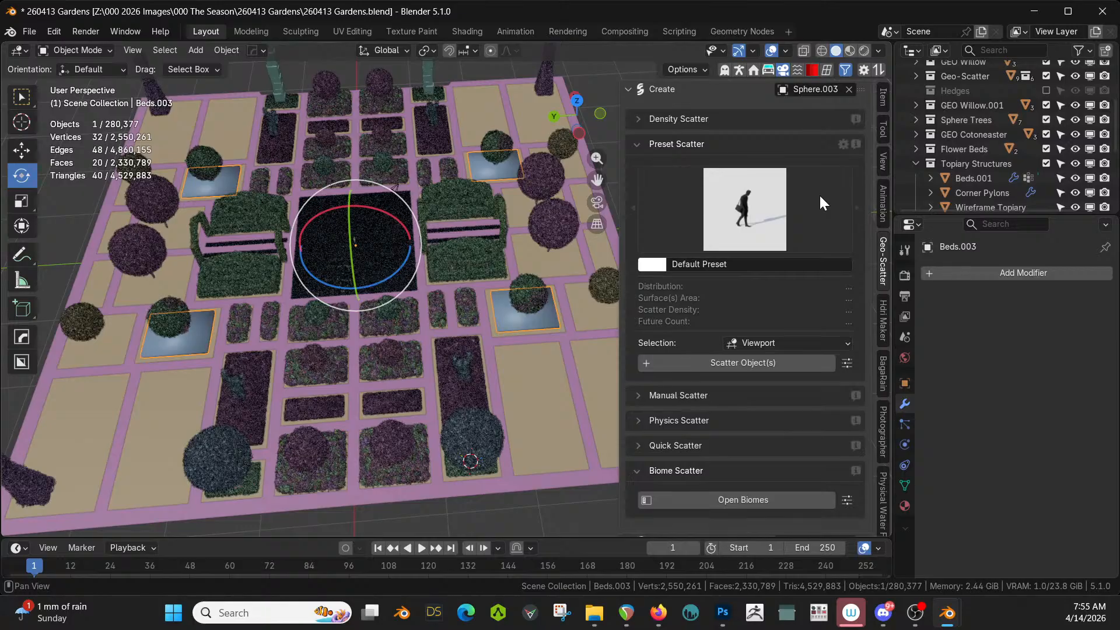
scroll(718, 354, "down", 6)
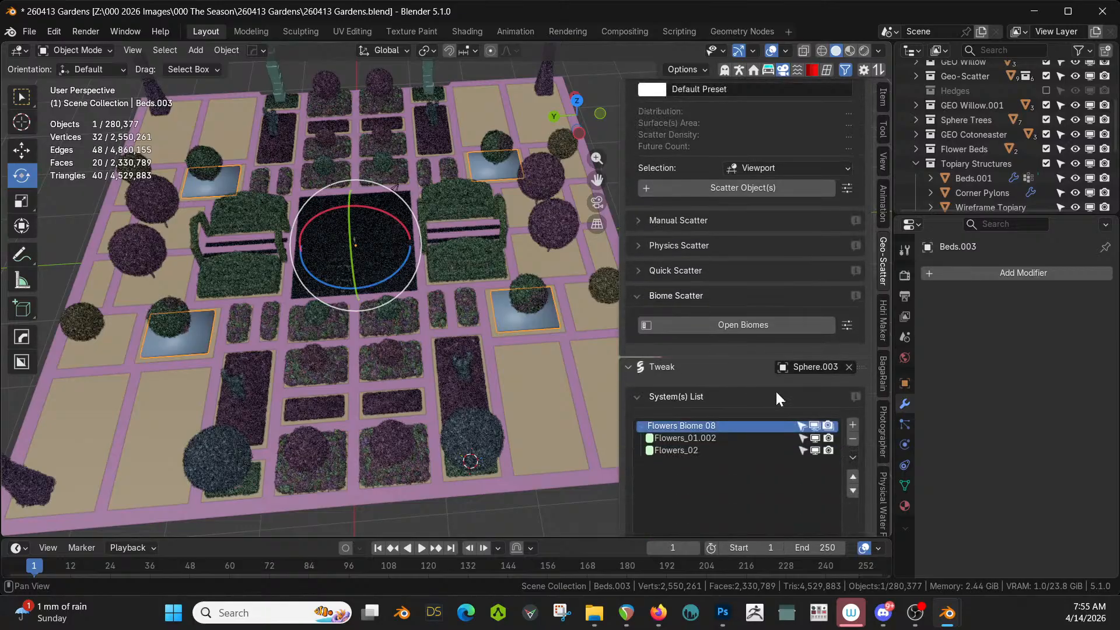
left_click(853, 440)
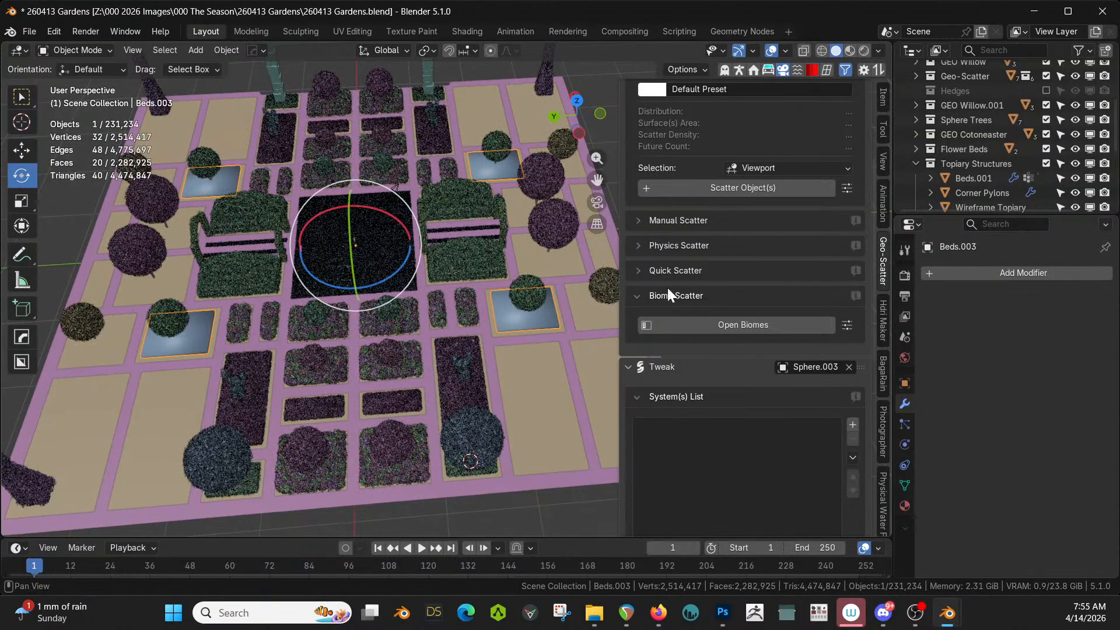
Replace Sphere.003 with the separated beds object Beds.003 as the Geo-Scatter emitter
scroll(822, 192, "up", 6)
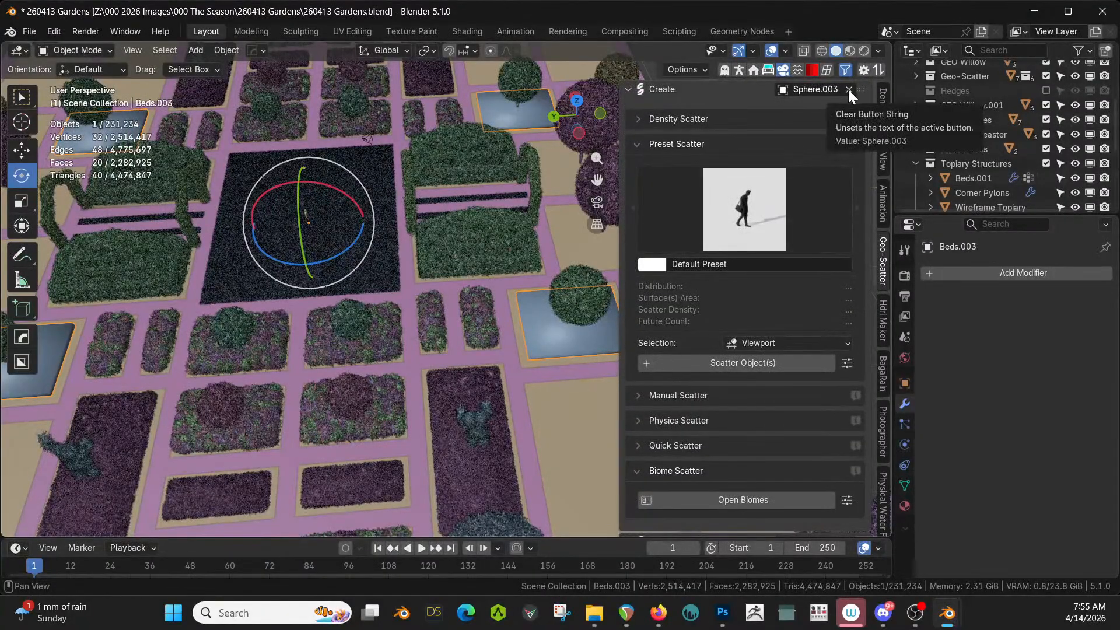
left_click(848, 89)
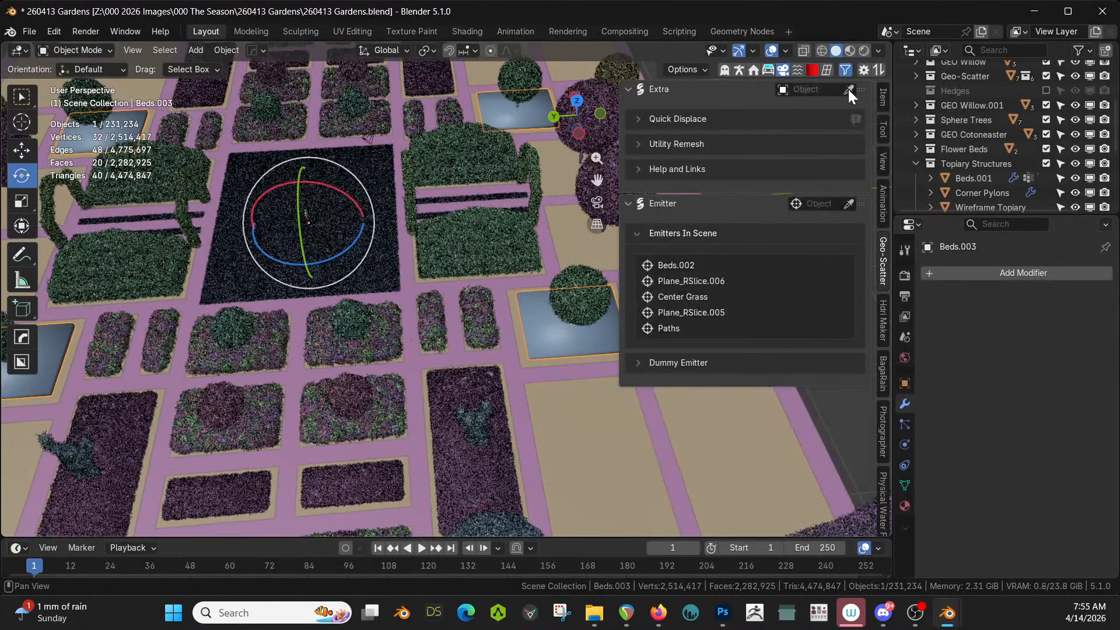
left_click(541, 347)
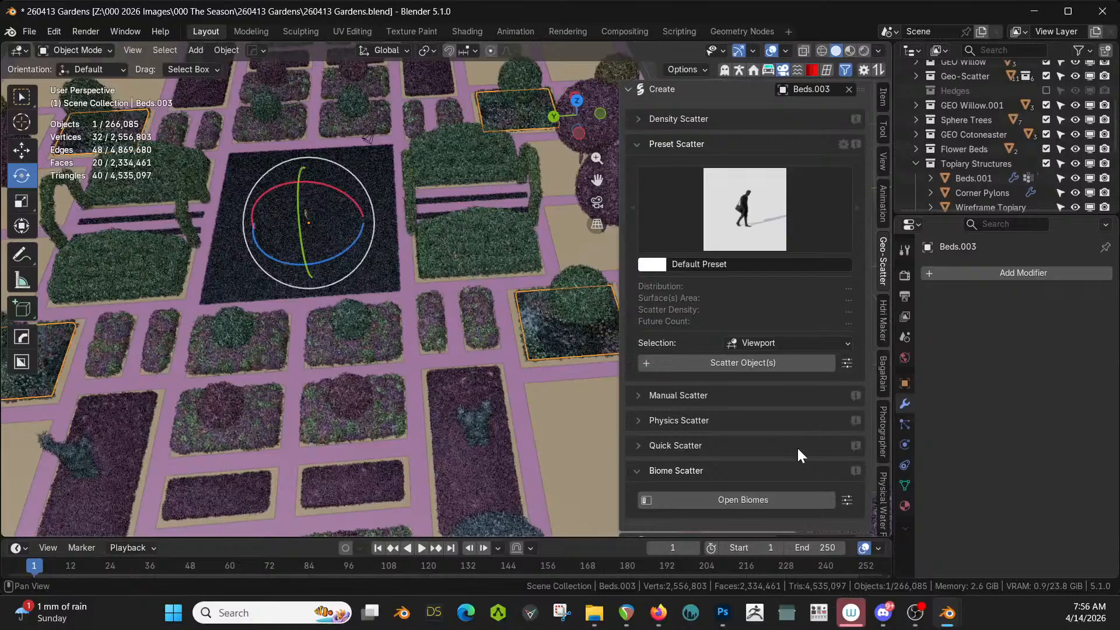
Remove the Grass_01 and Grass_02 systems from Flowers Biome 08 on Beds.003
scroll(797, 447, "down", 8)
left_click(711, 379)
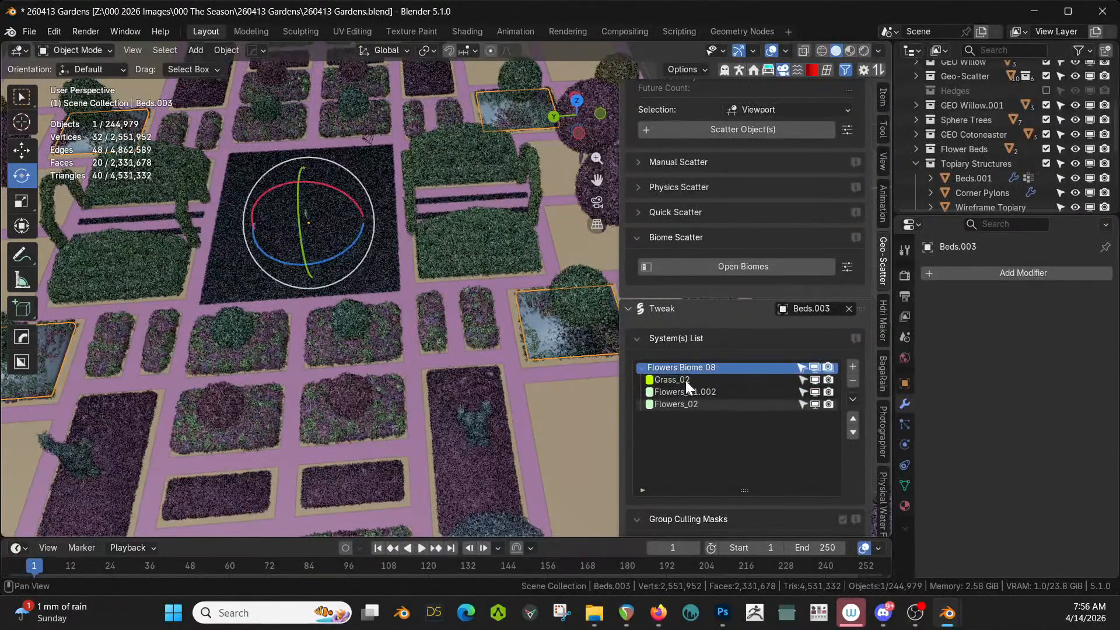
left_click(685, 380)
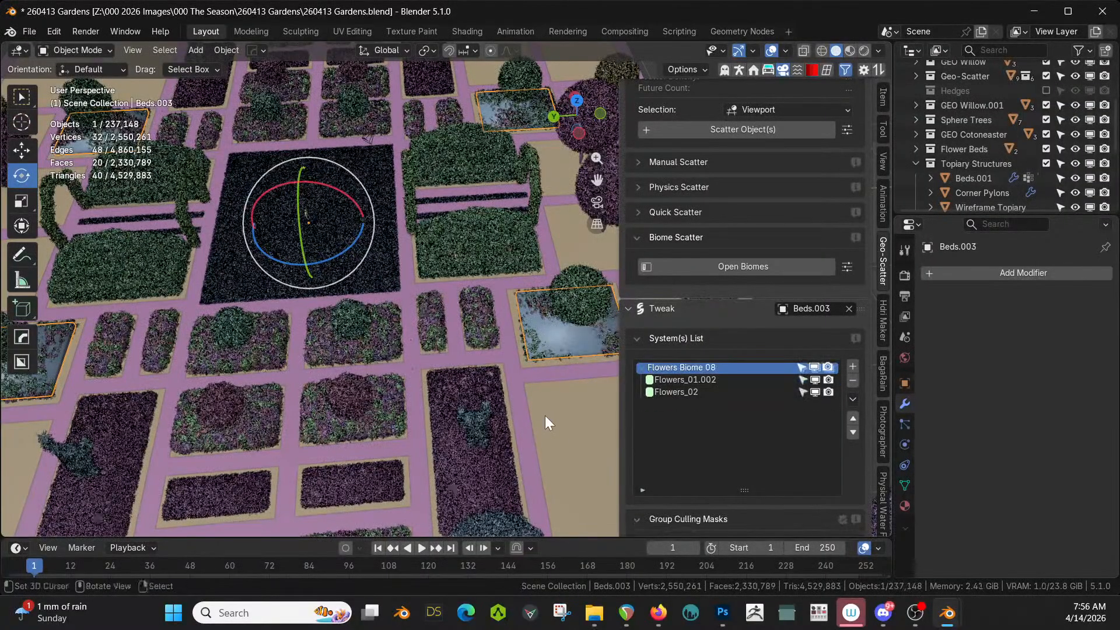
Compare the scattered flowers in Rendered shading by hiding and showing Flowers_02, and remove the Flowers_01.002 system from Beds.003
key("z")
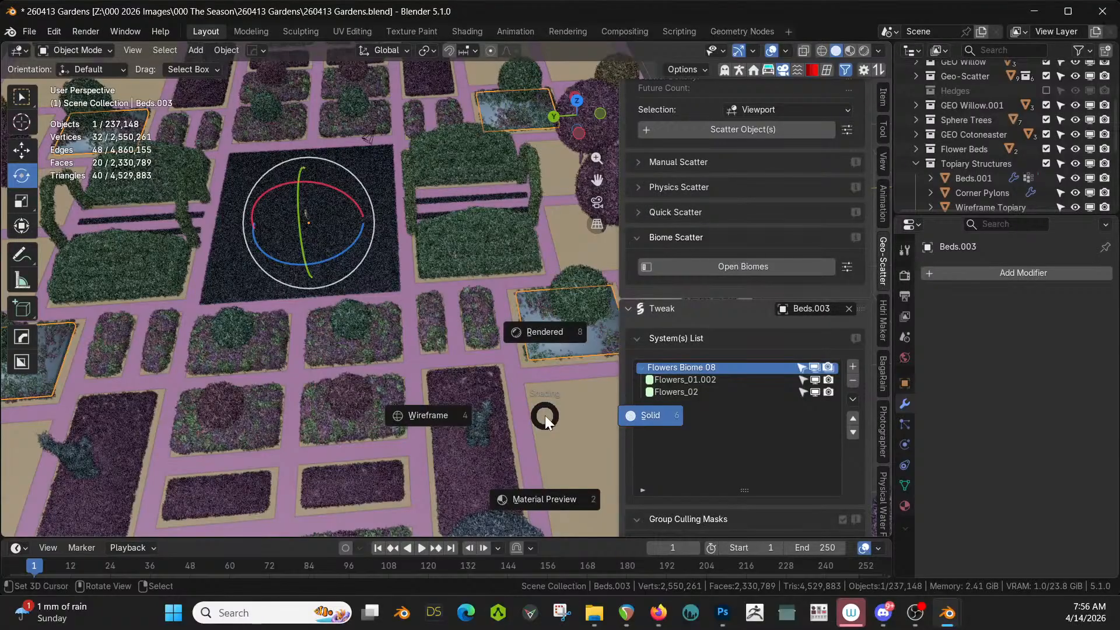
key("8")
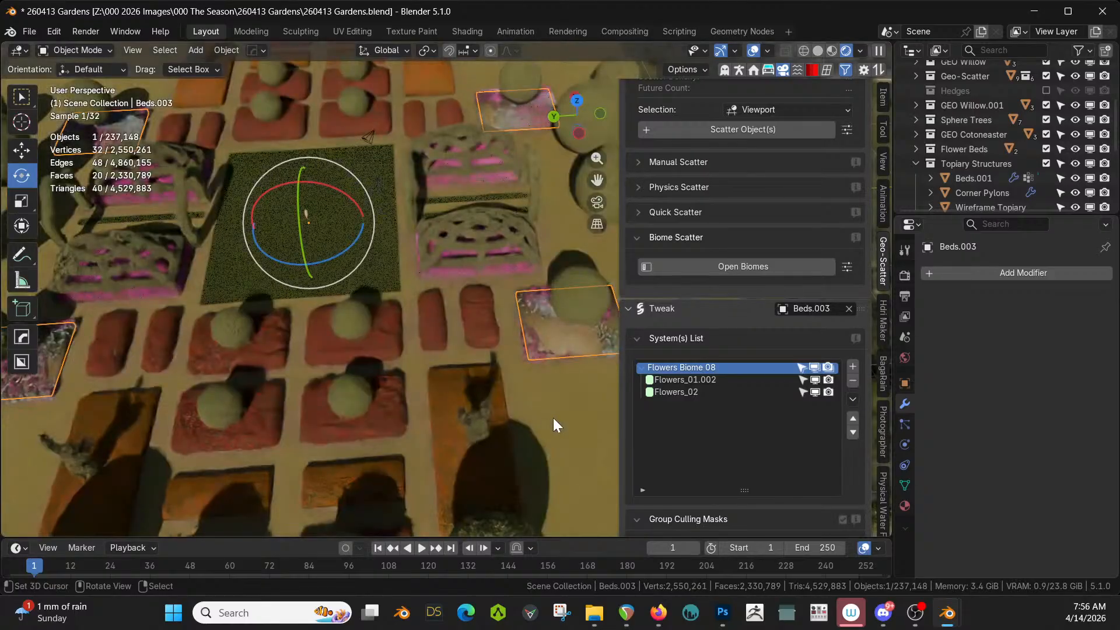
left_click(821, 393)
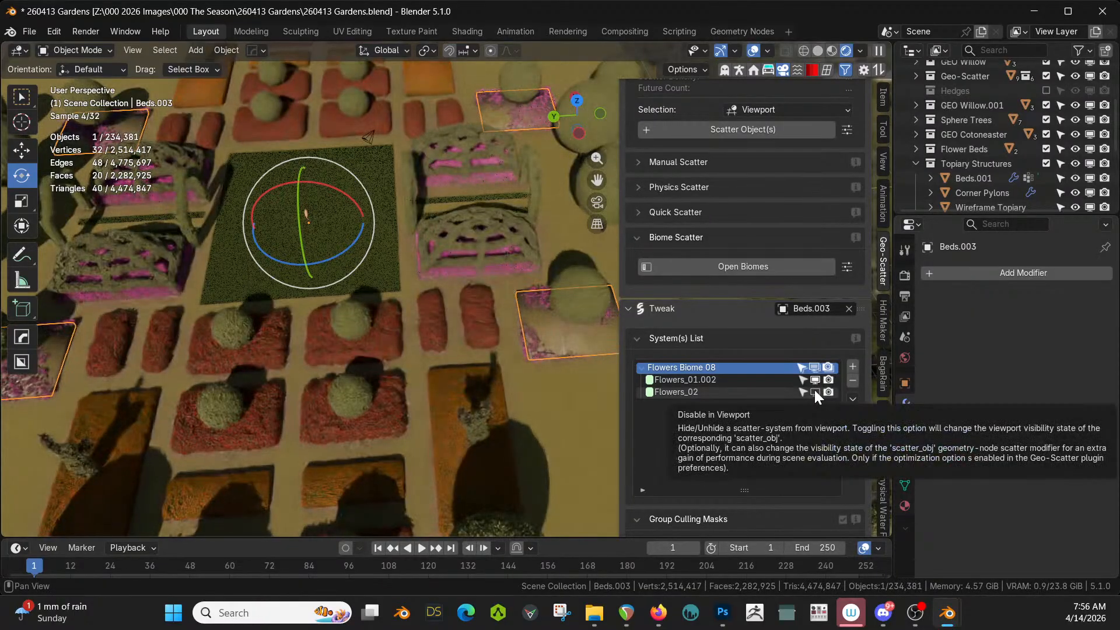
left_click(815, 391)
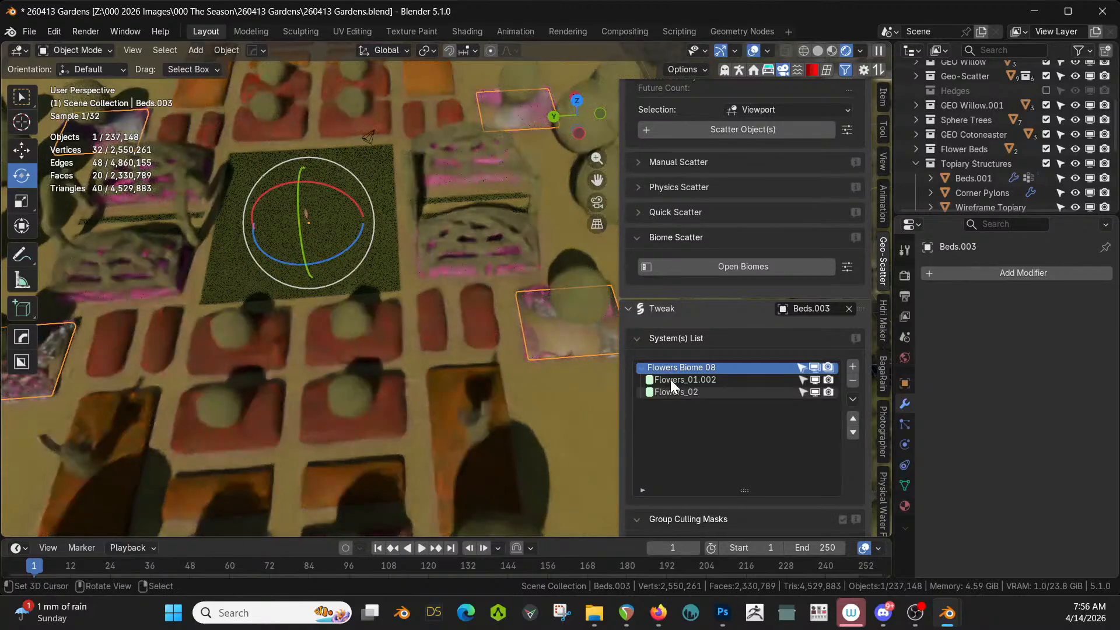
left_click(706, 379)
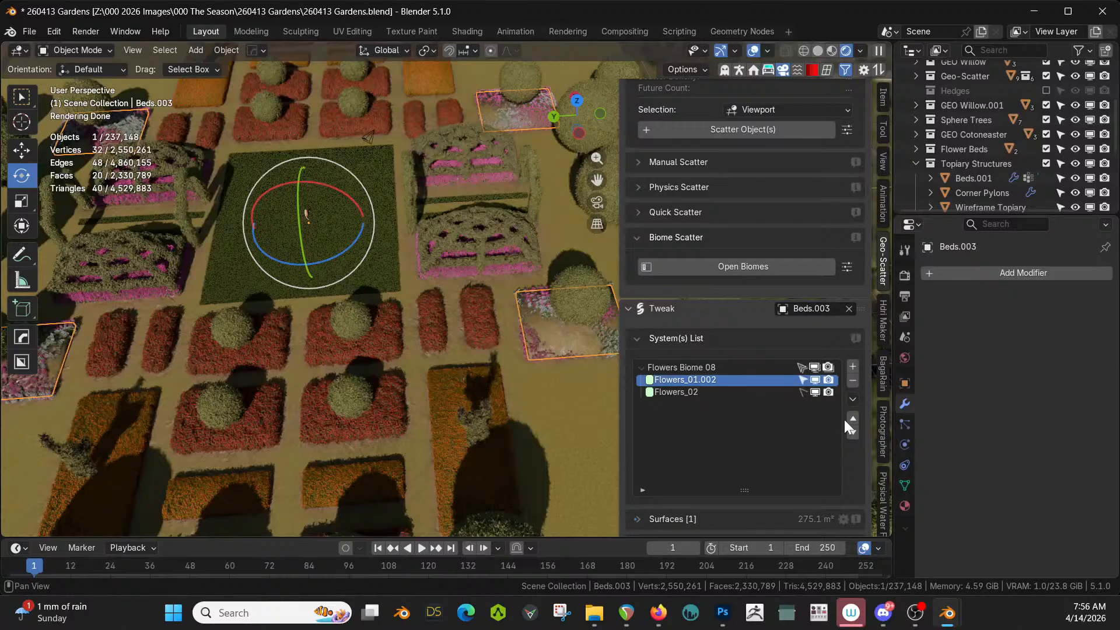
left_click(853, 383)
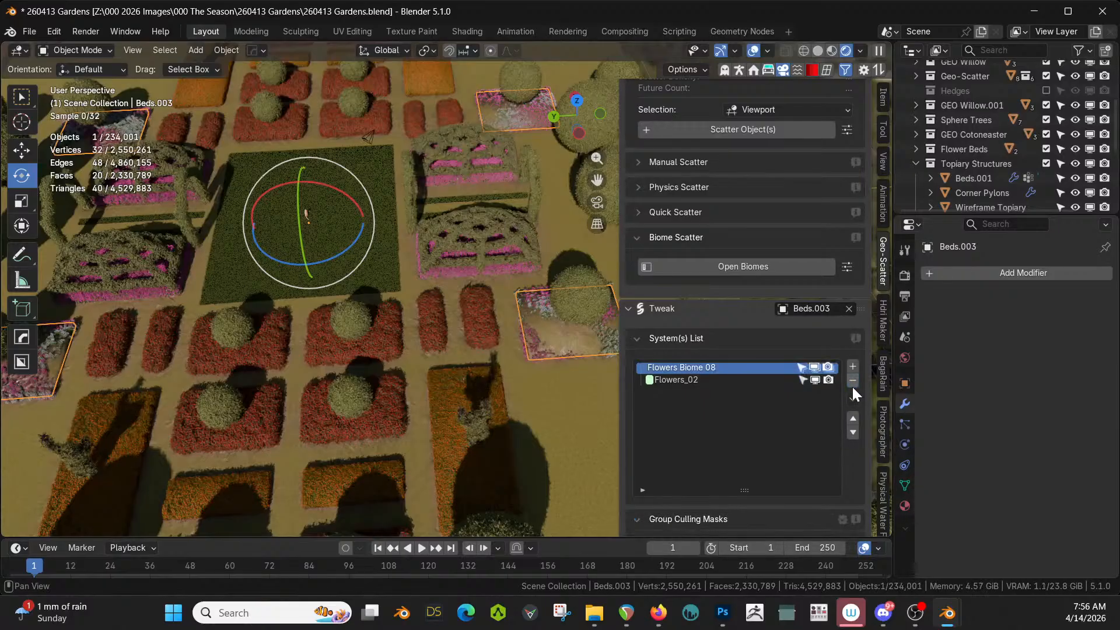
Return to Solid shading and set the Flowers_02 distribution density on Beds.003 to 75 instances per m²
left_click(667, 379)
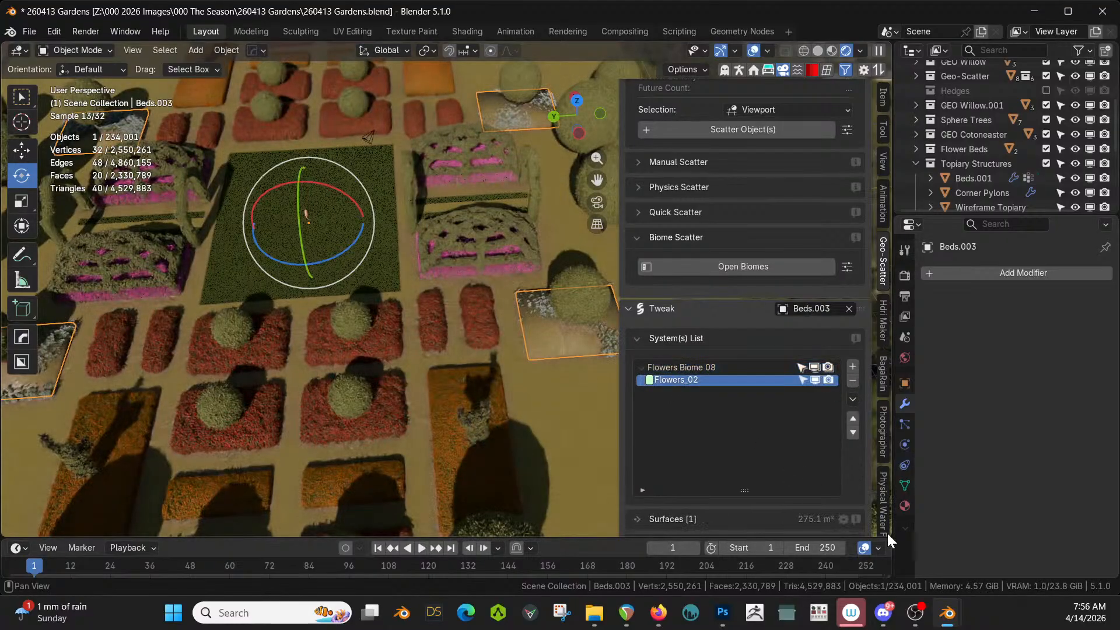
scroll(785, 492, "down", 5)
scroll(785, 485, "down", 5)
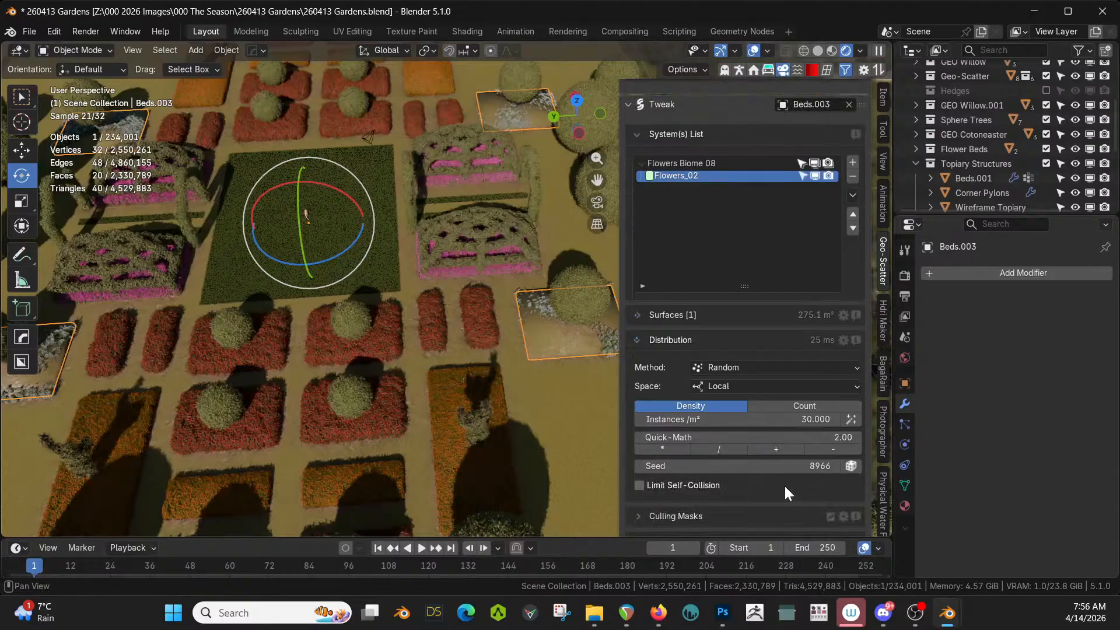
key("z")
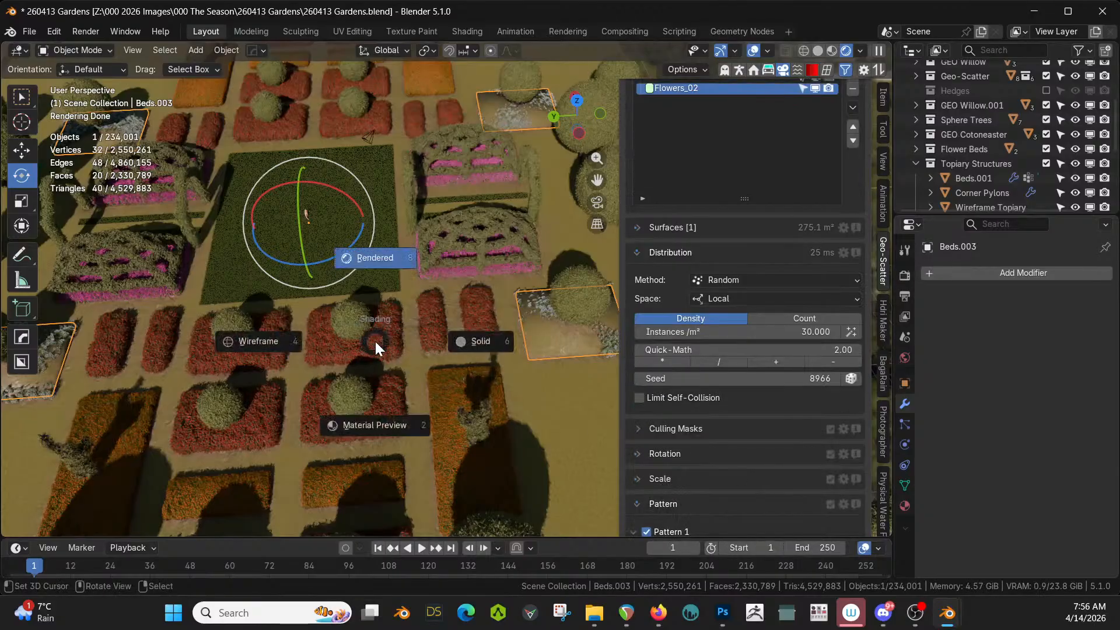
key("6")
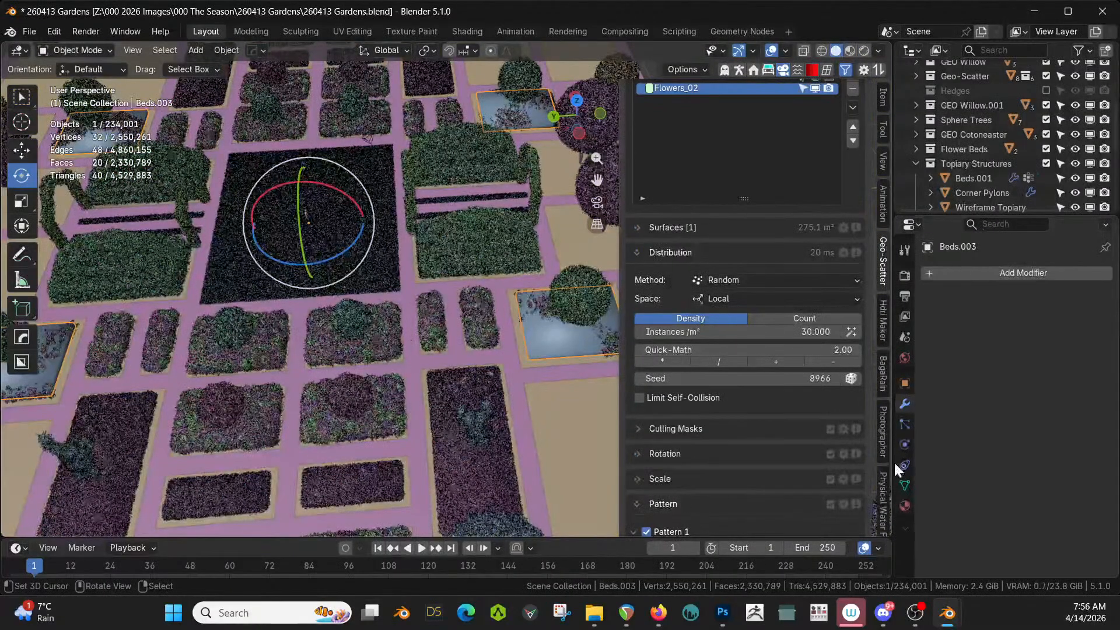
left_click(800, 332)
type("75")
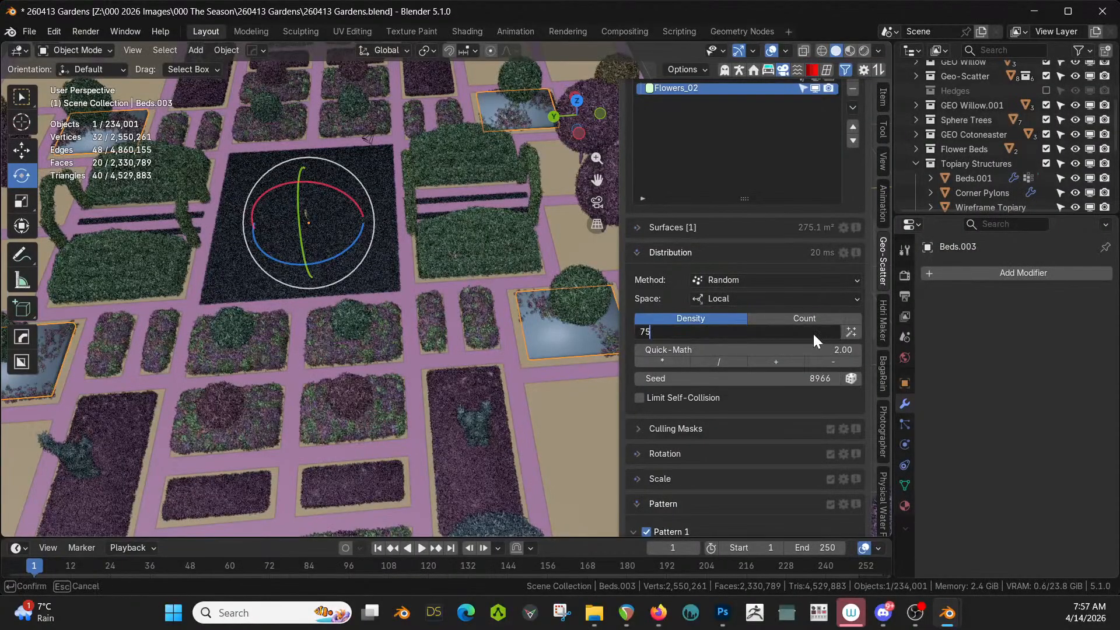
key("Return")
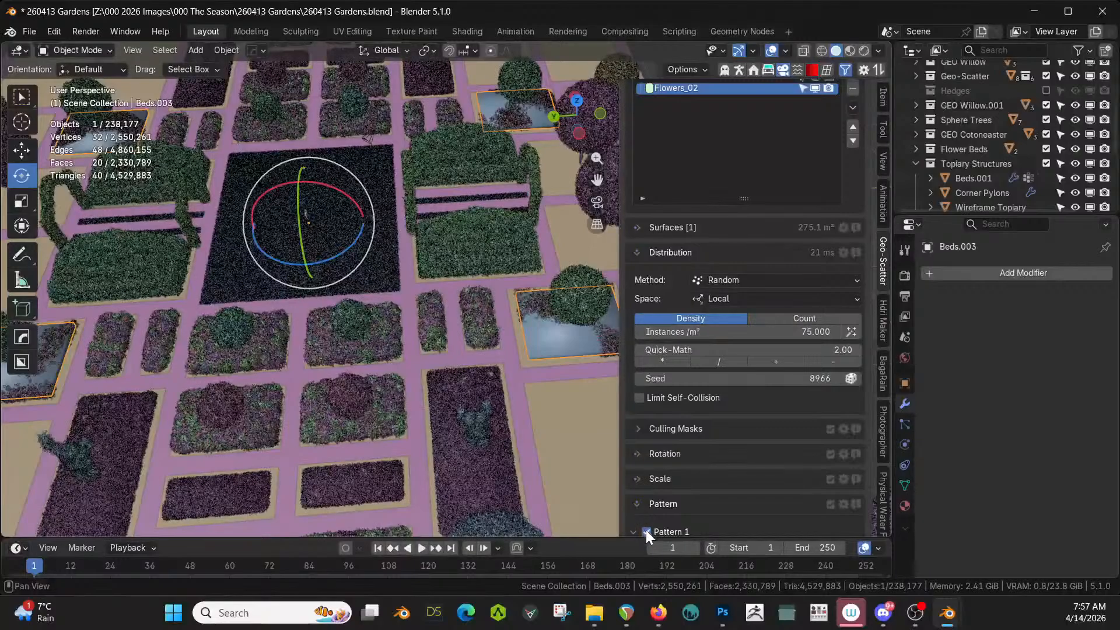
Disable Pattern 1 on the Flowers_02 scatter of Beds.003 and save the file
left_click(646, 531)
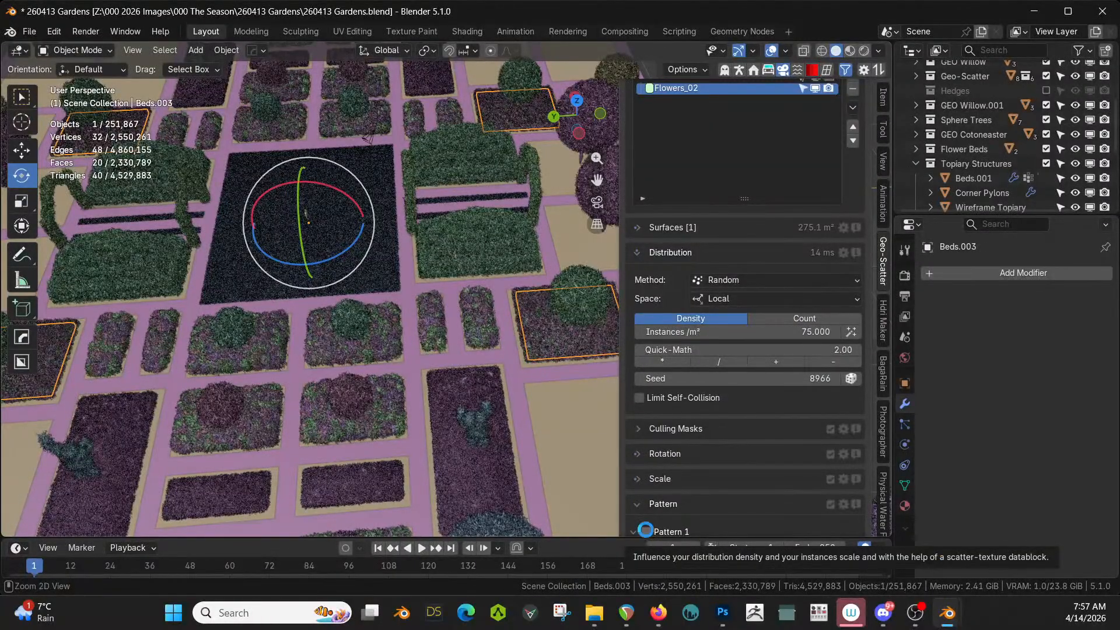
key("ctrl+s")
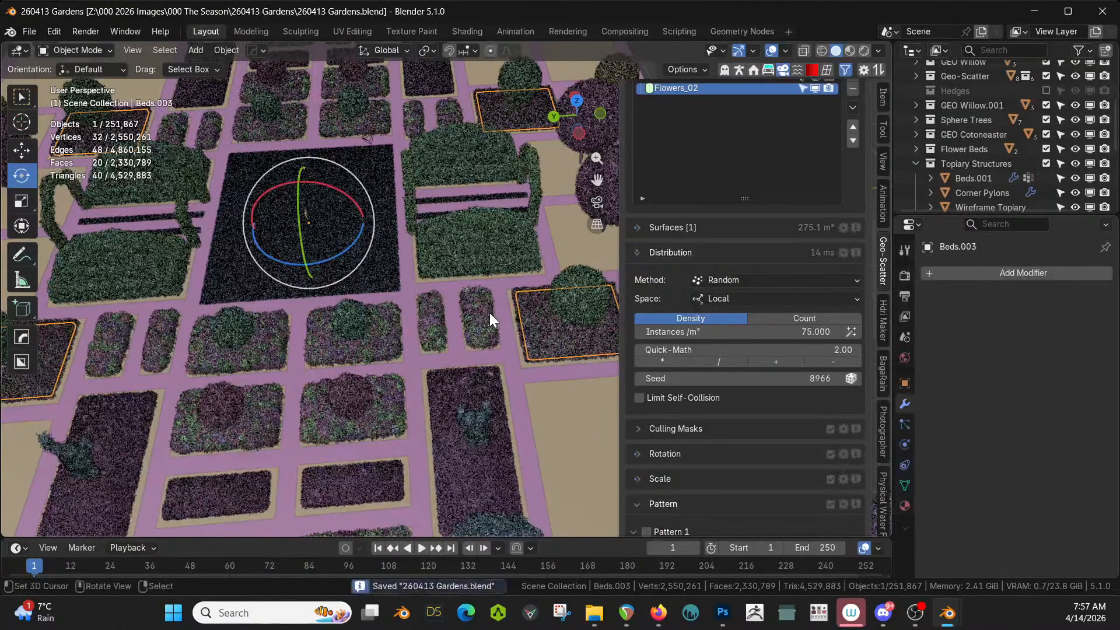
Examine the whole garden from several angles, preview the scattered beds in Rendered shading, and return to Solid shading
scroll(488, 313, "down", 3)
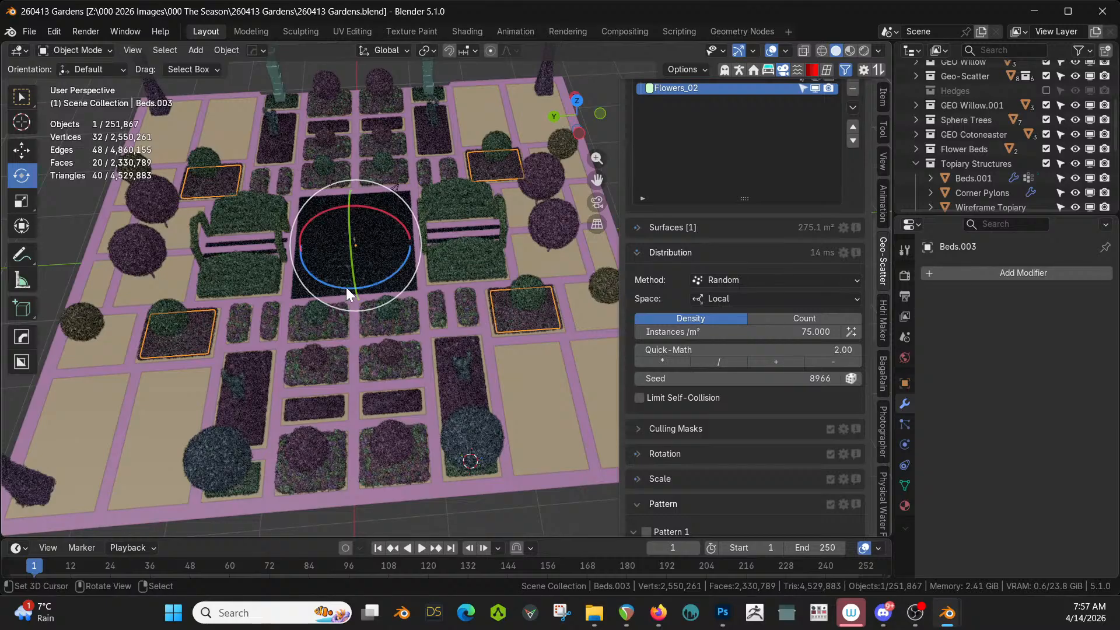
middle_click_drag(385, 296, 403, 292)
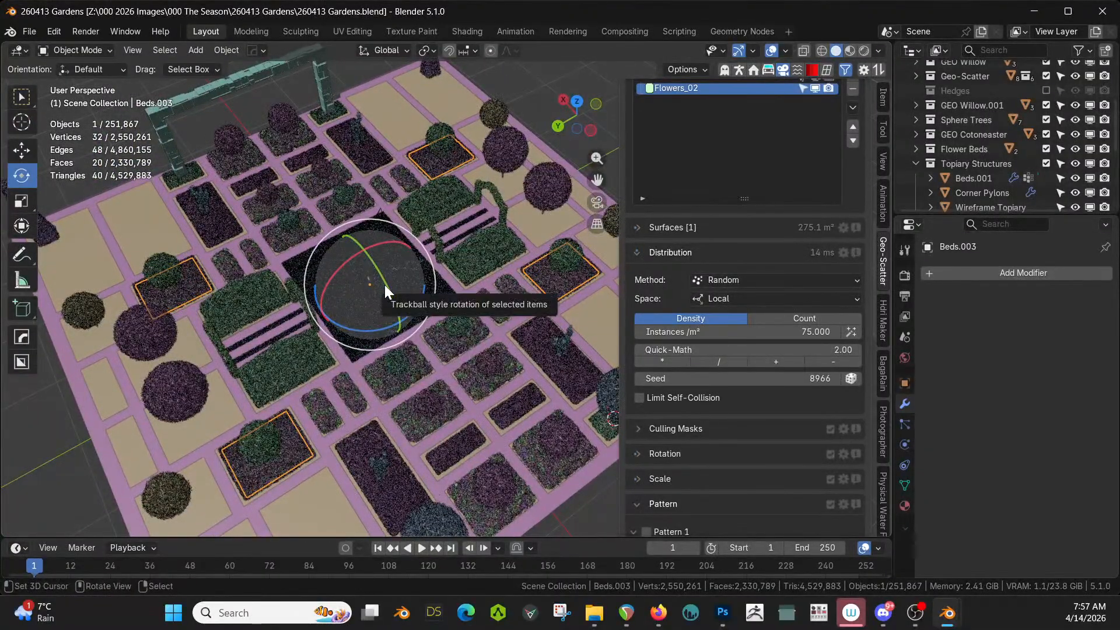
left_click_drag(378, 285, 343, 295)
middle_click_drag(344, 296, 300, 277)
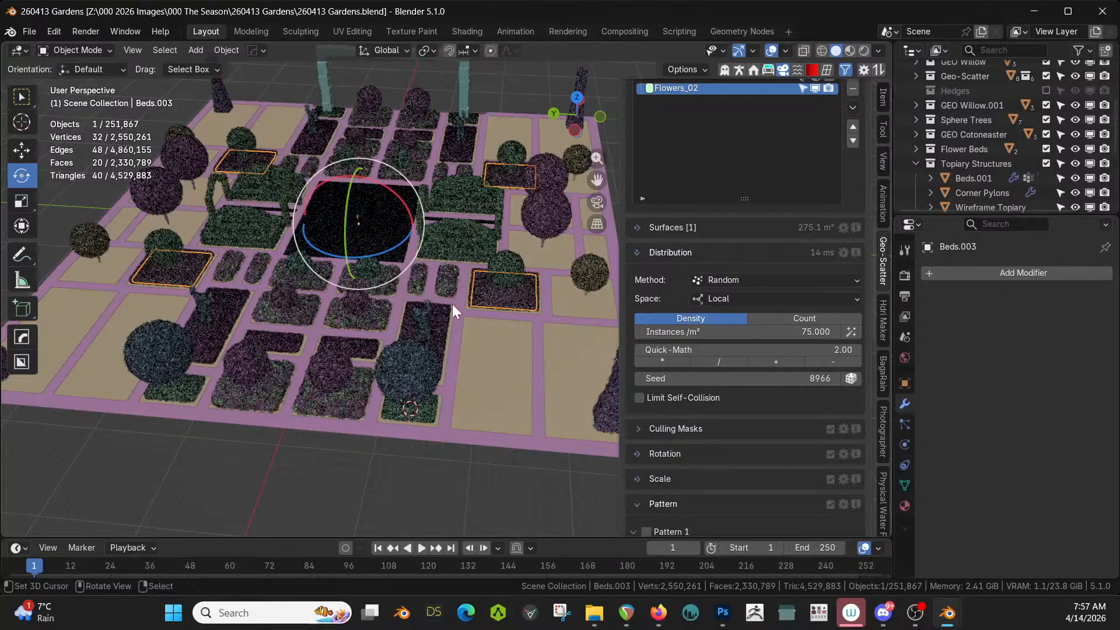
middle_click_drag(425, 314, 442, 315)
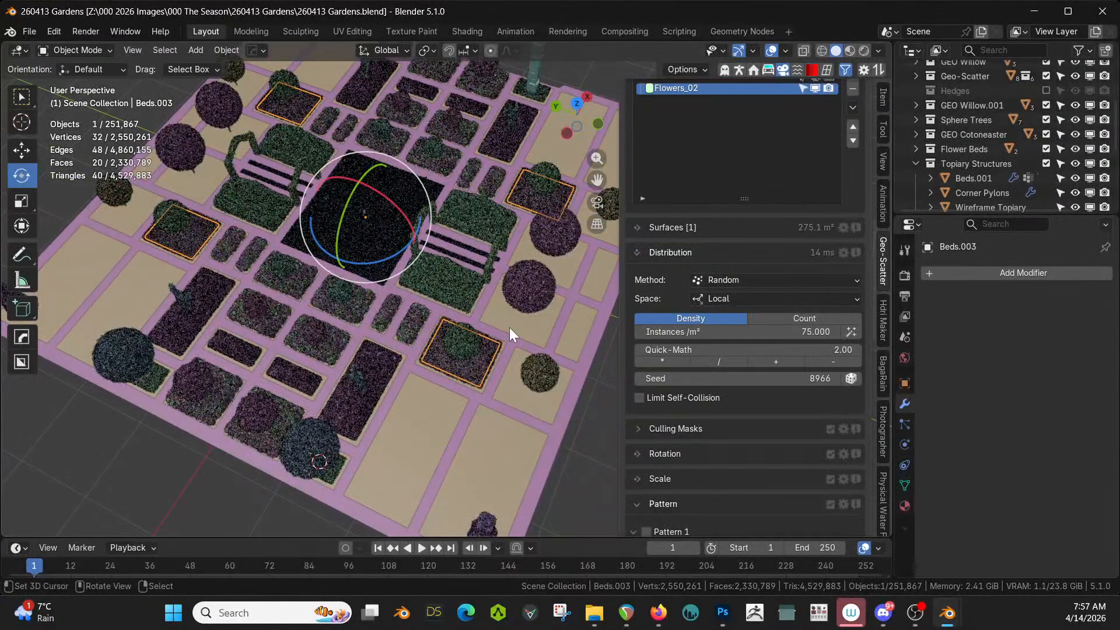
key("z")
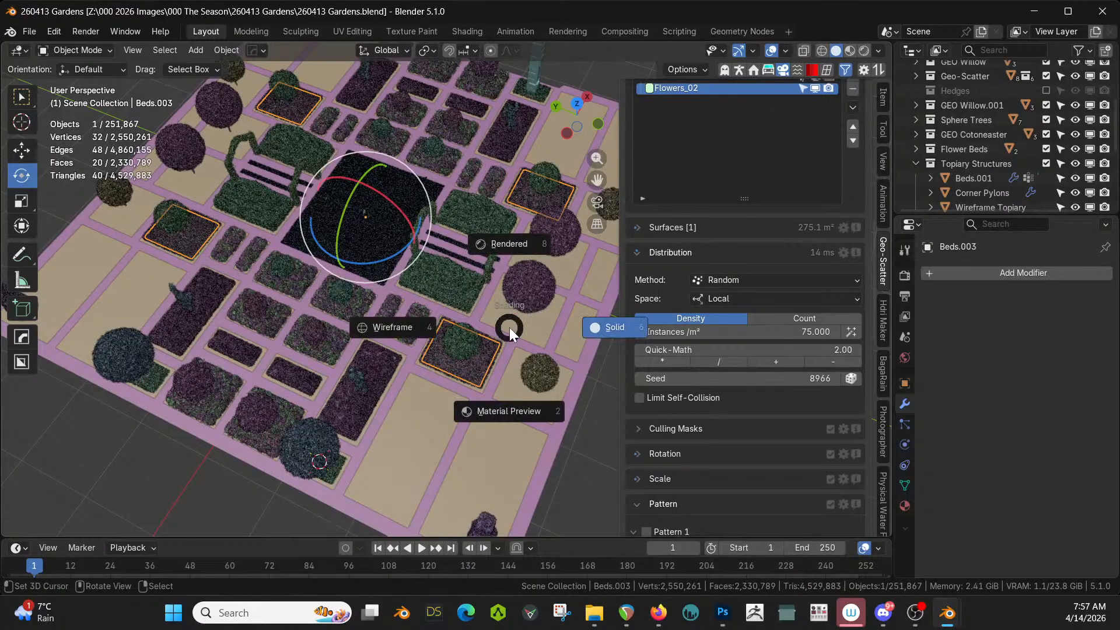
key("8")
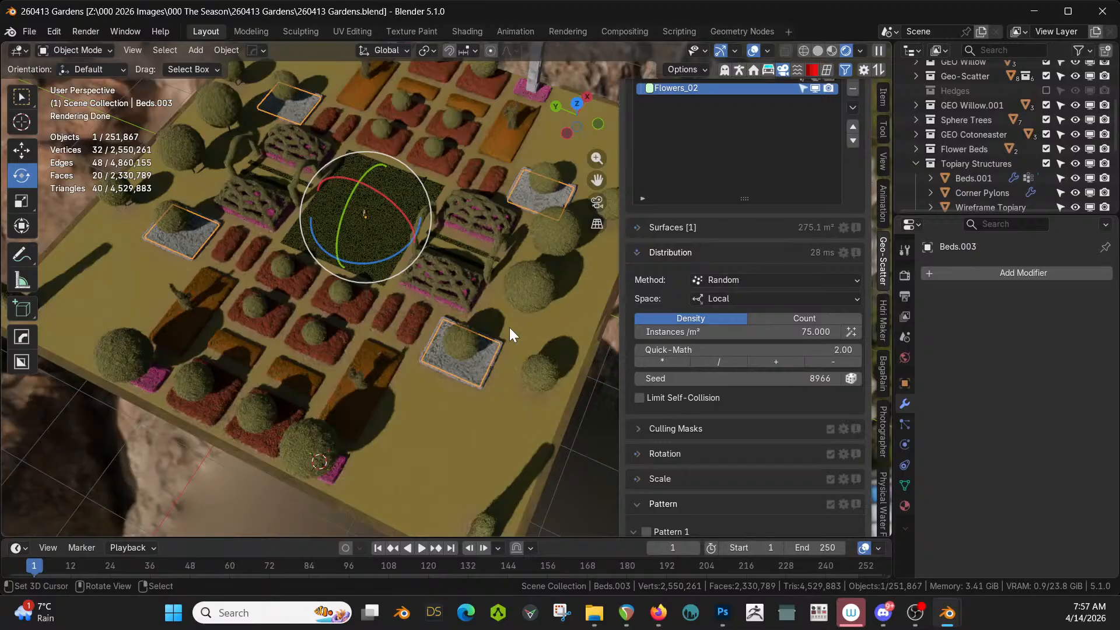
key("z")
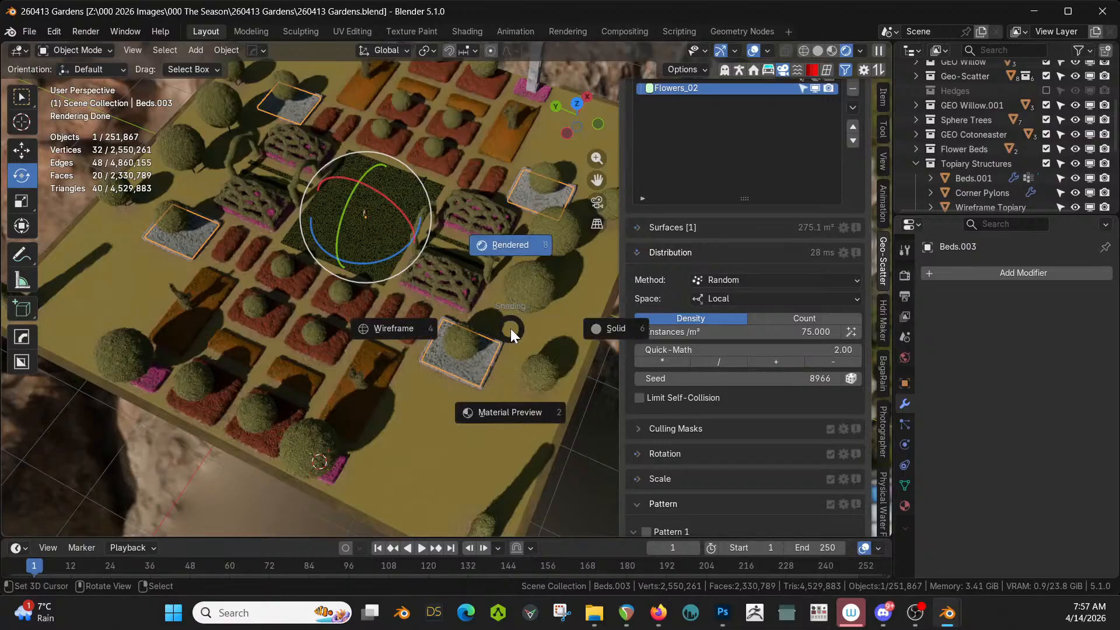
key("6")
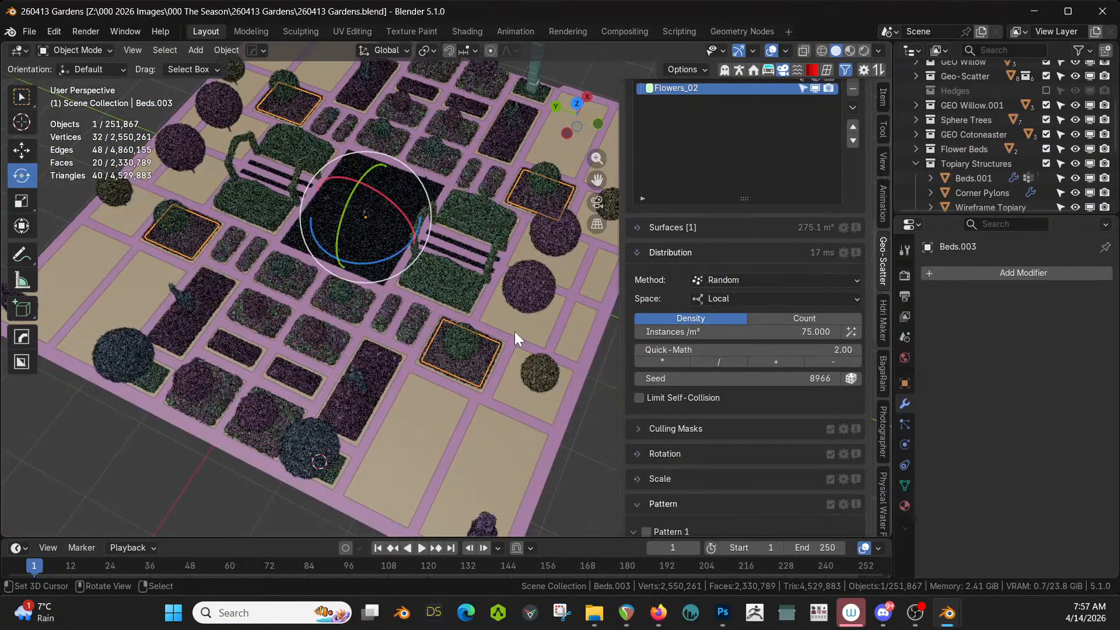
Extrude the four Beds faces under the large purple sphere trees, two on each side of the garden, by 0.5 m
left_click(515, 331)
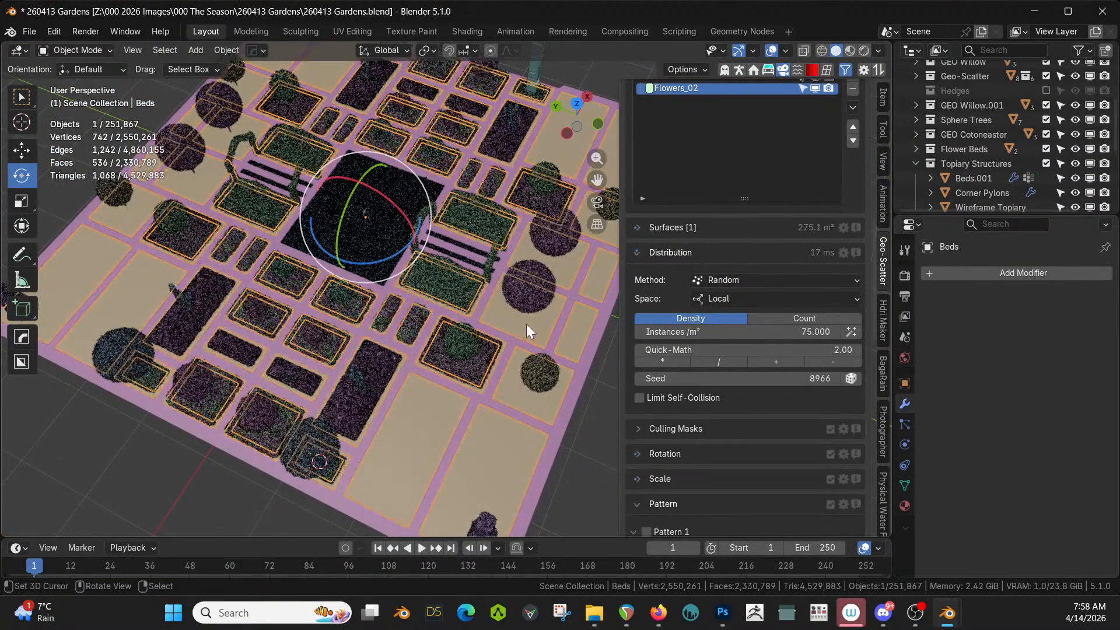
key("Tab")
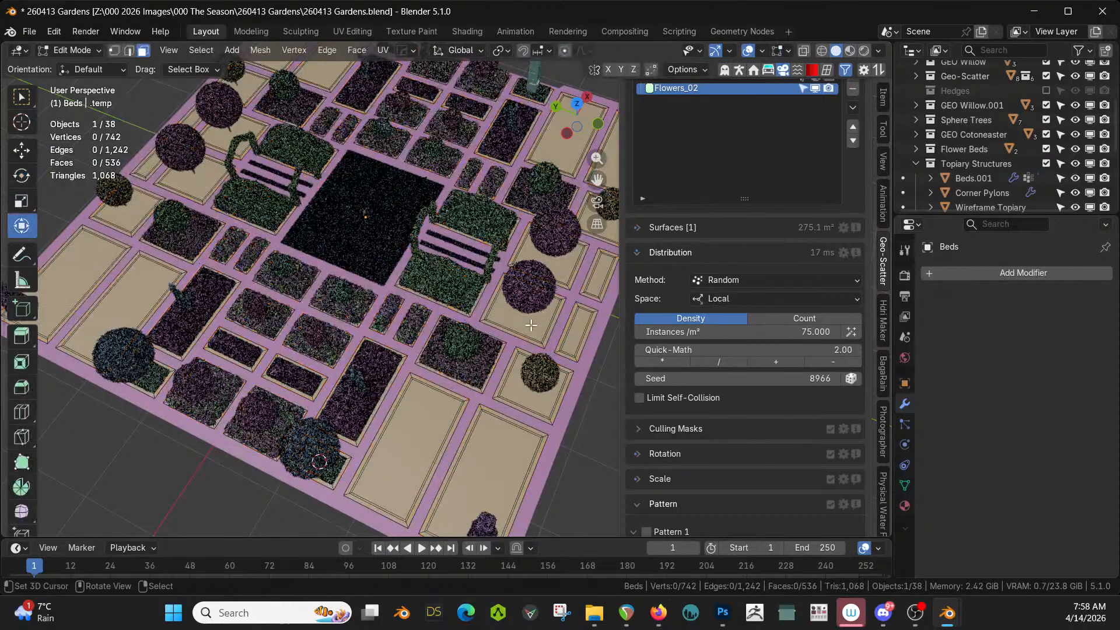
left_click(559, 287)
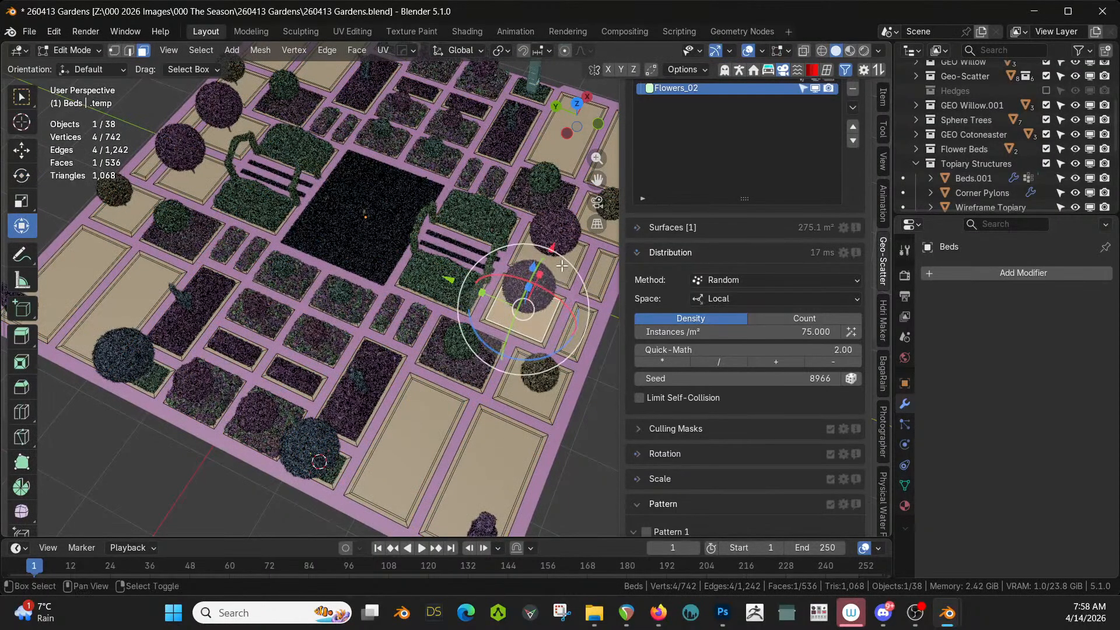
left_click(560, 260, "shift")
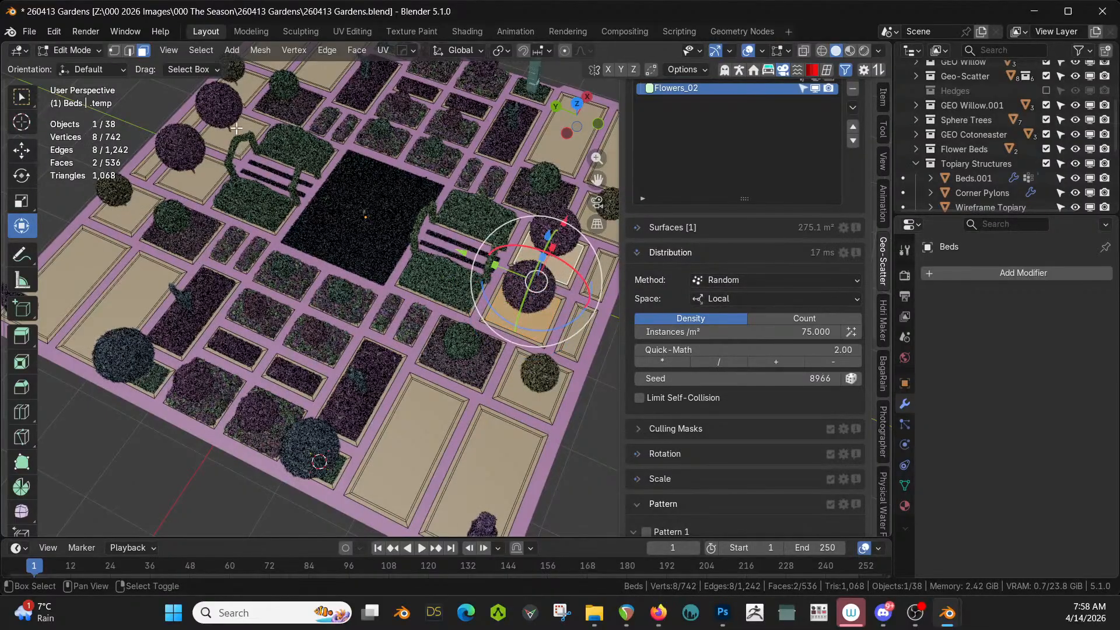
left_click(222, 168, "shift")
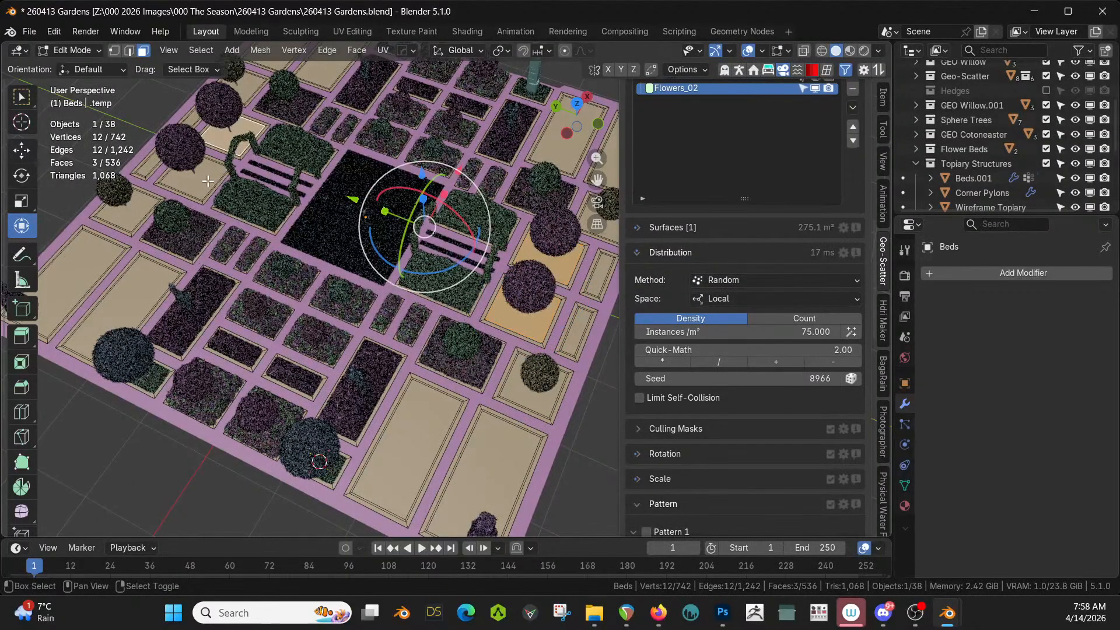
left_click(207, 181, "shift")
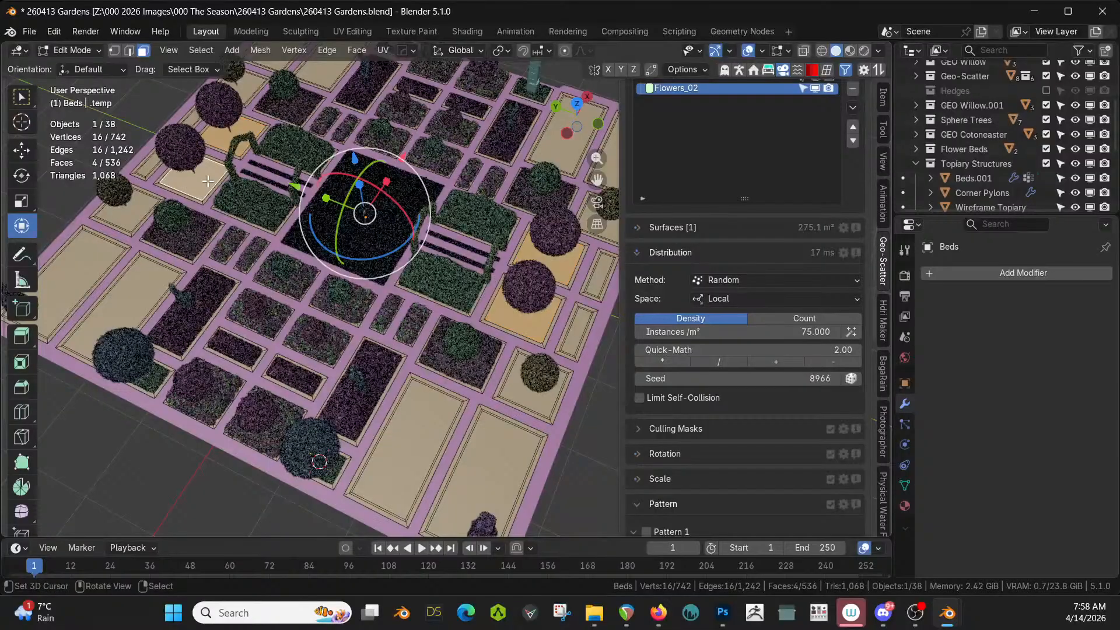
type("e")
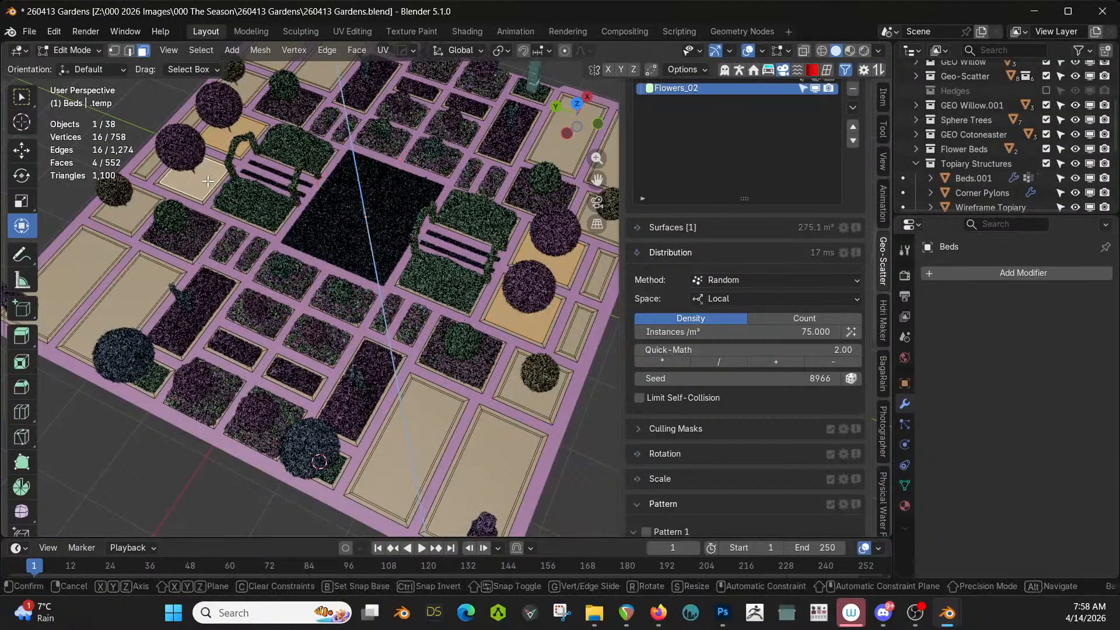
type("0.5")
key("Return")
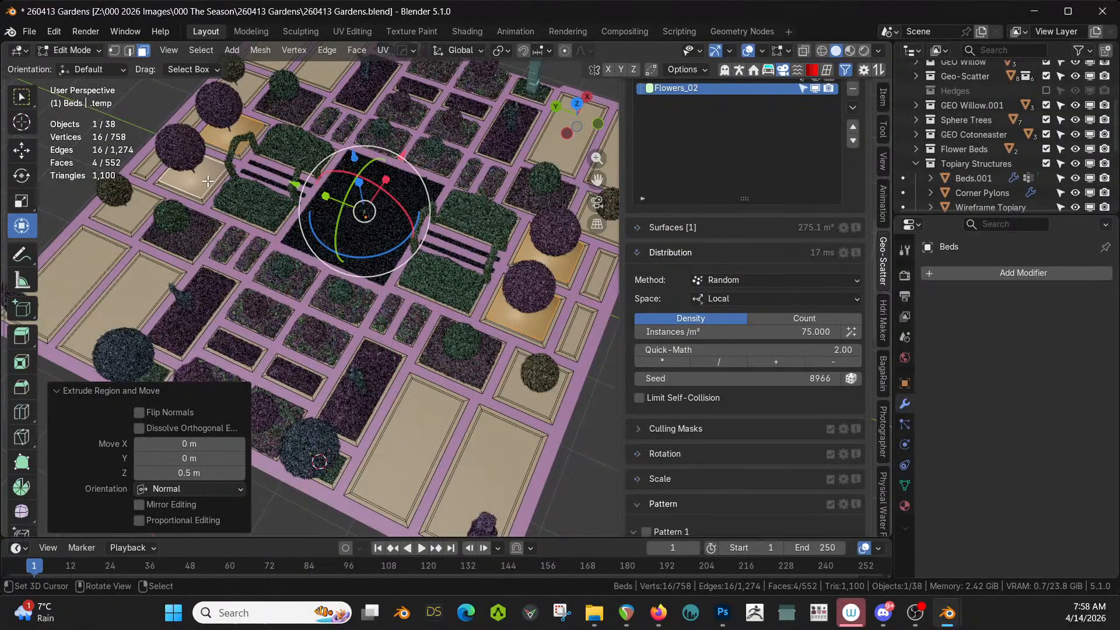
Grow the selection to include the raised beds' side faces and separate it from Beds into its own object
key("ctrl+KP_Add")
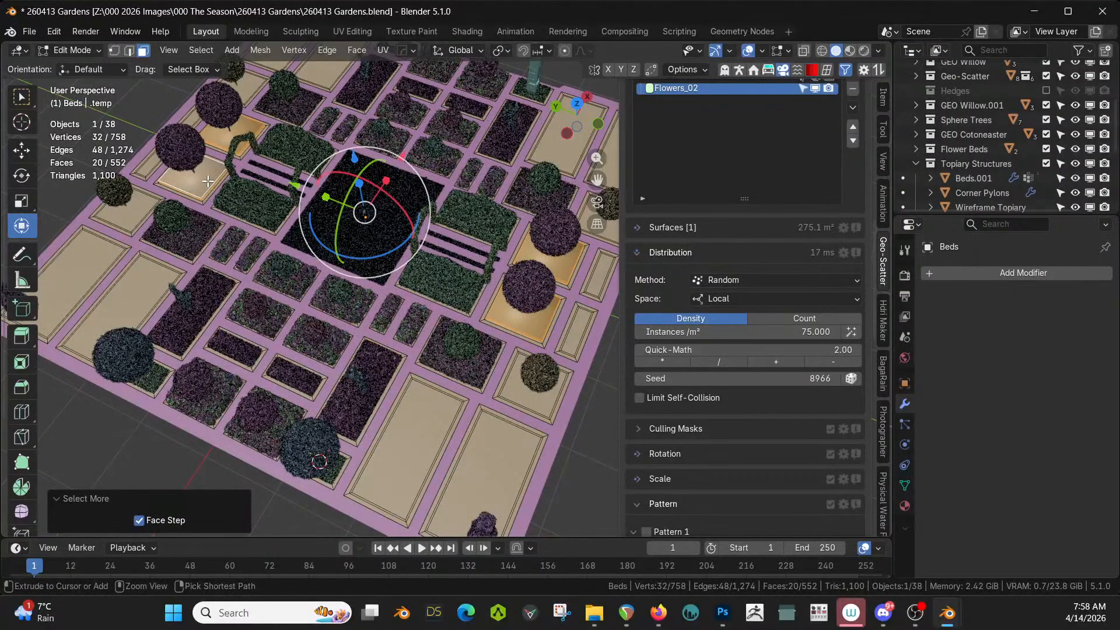
key("p")
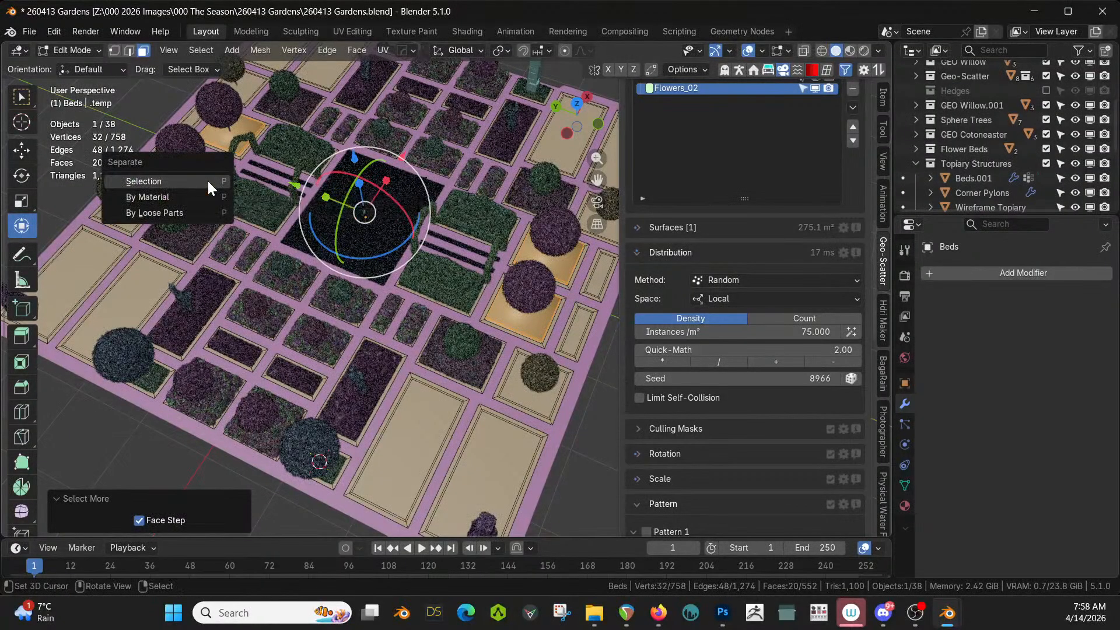
left_click(208, 180)
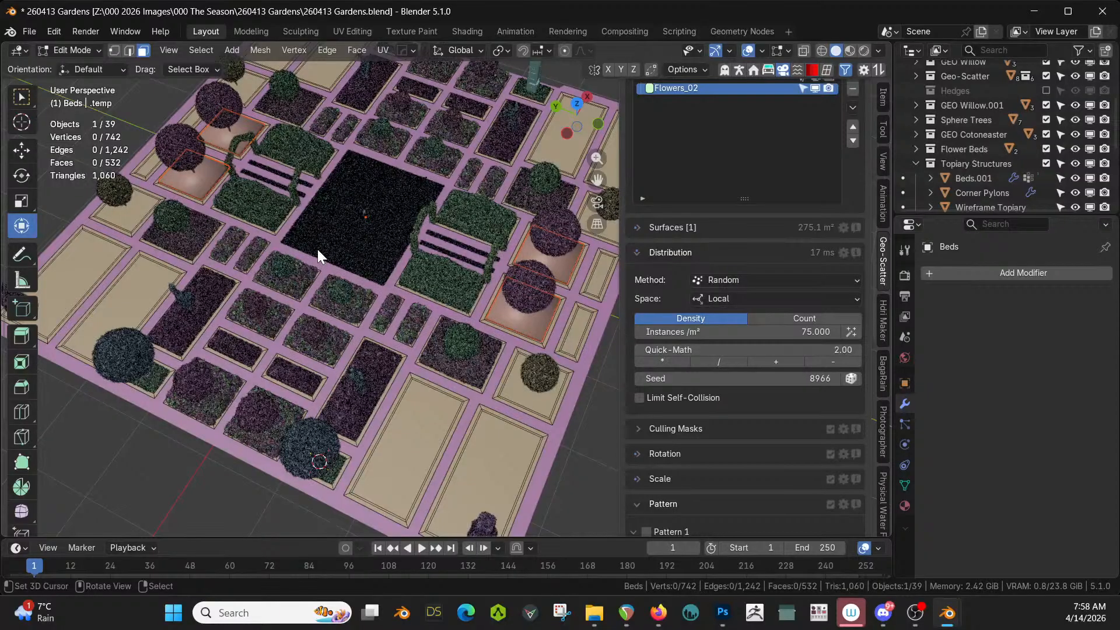
key("Tab")
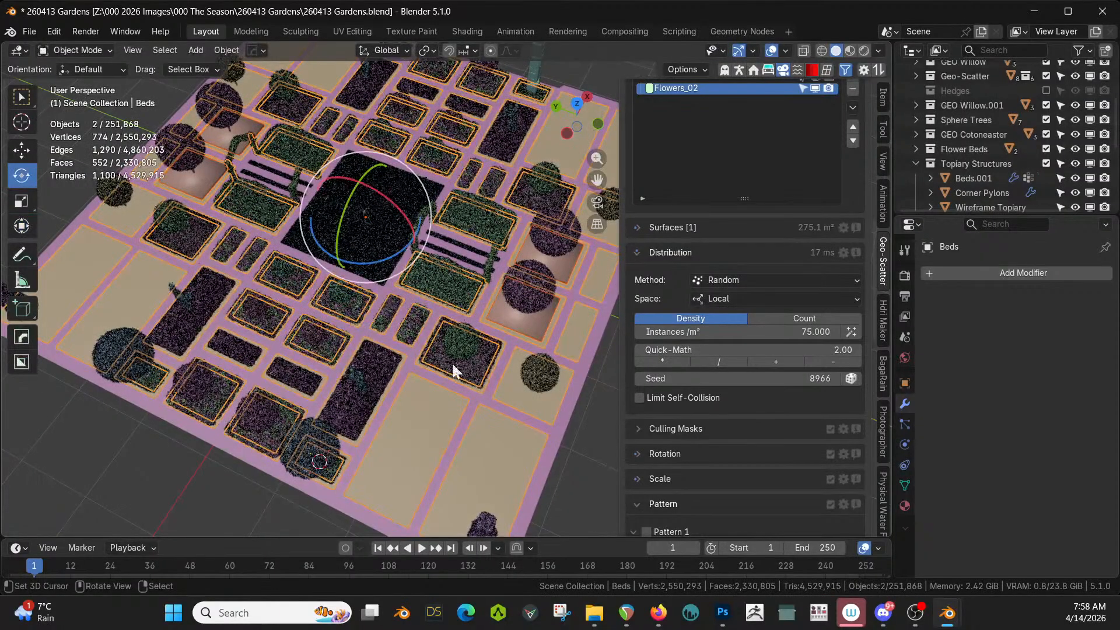
Join the newly separated beds into Beds.003 so they share its flower scatter, and save the file
left_click(537, 325)
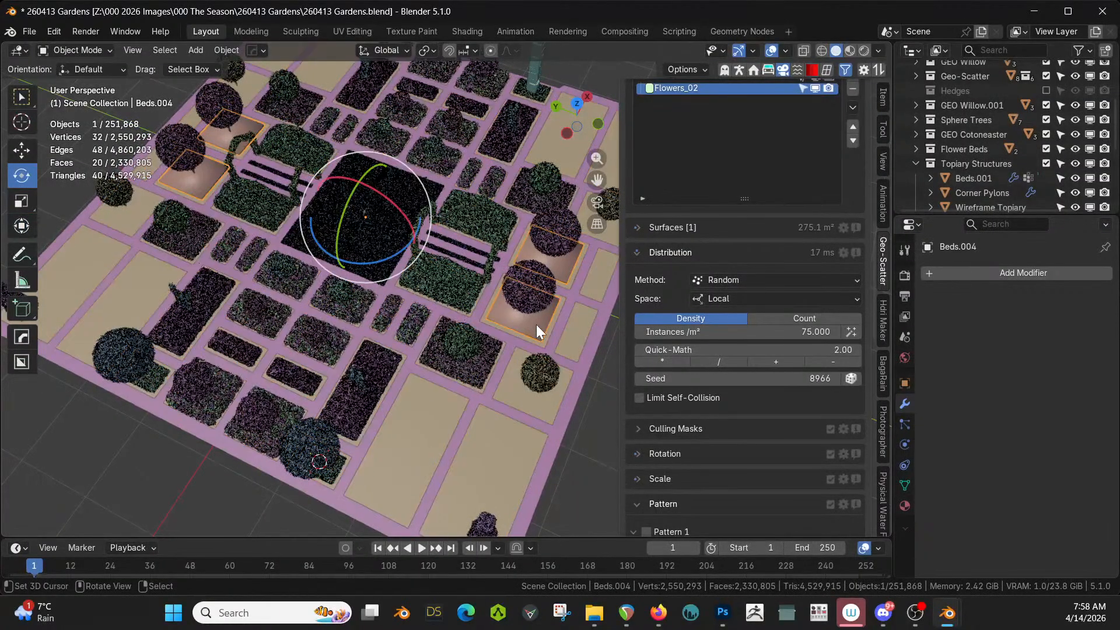
left_click(475, 370, "shift")
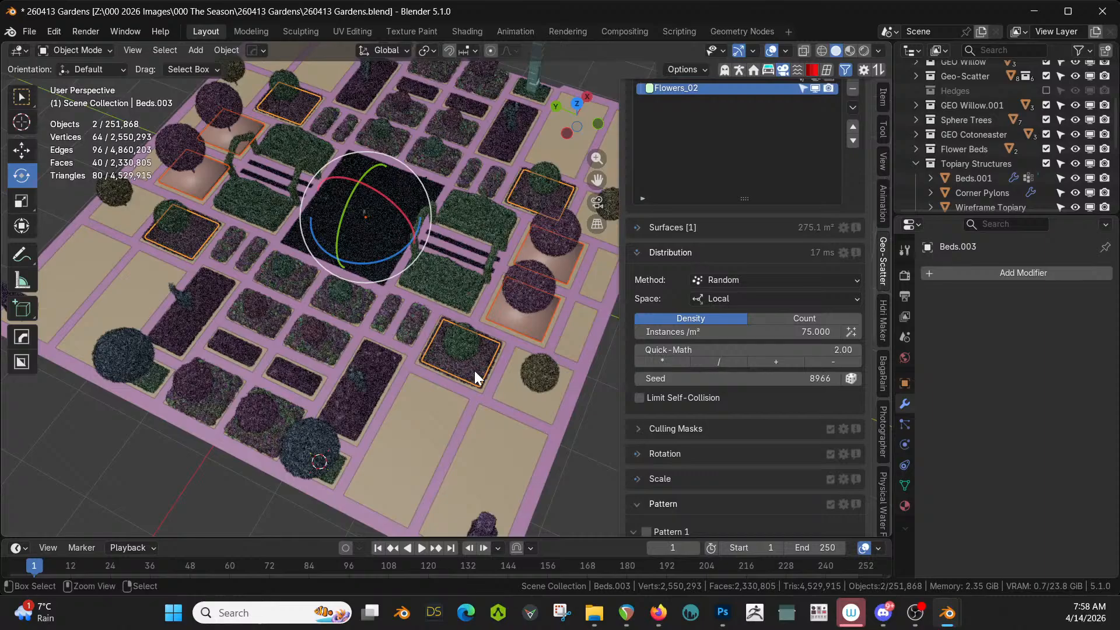
key("ctrl+j")
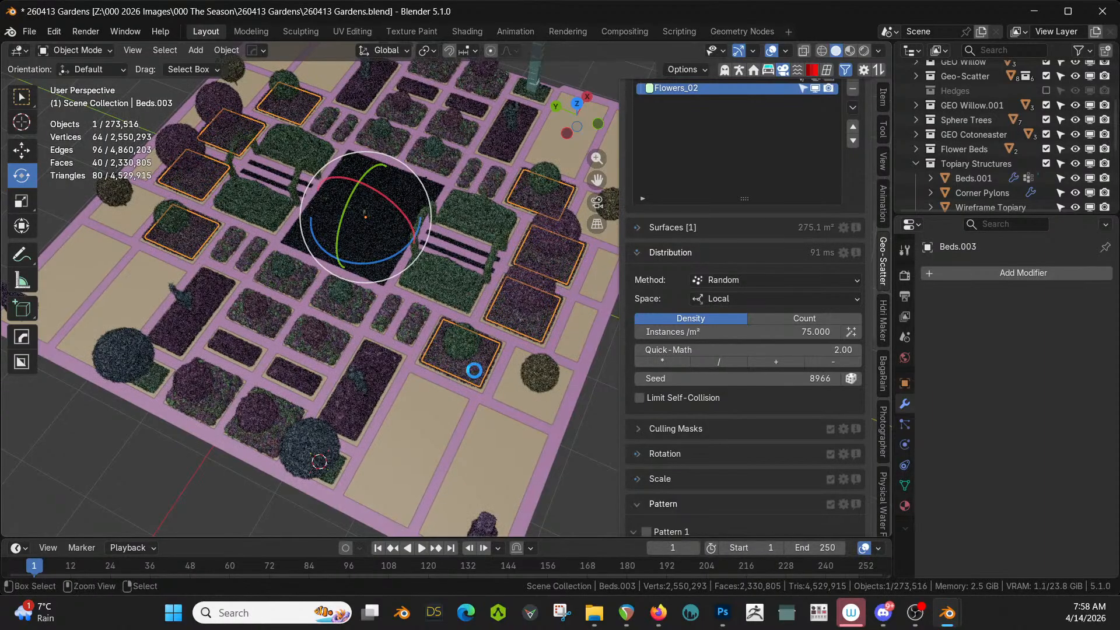
key("ctrl+s")
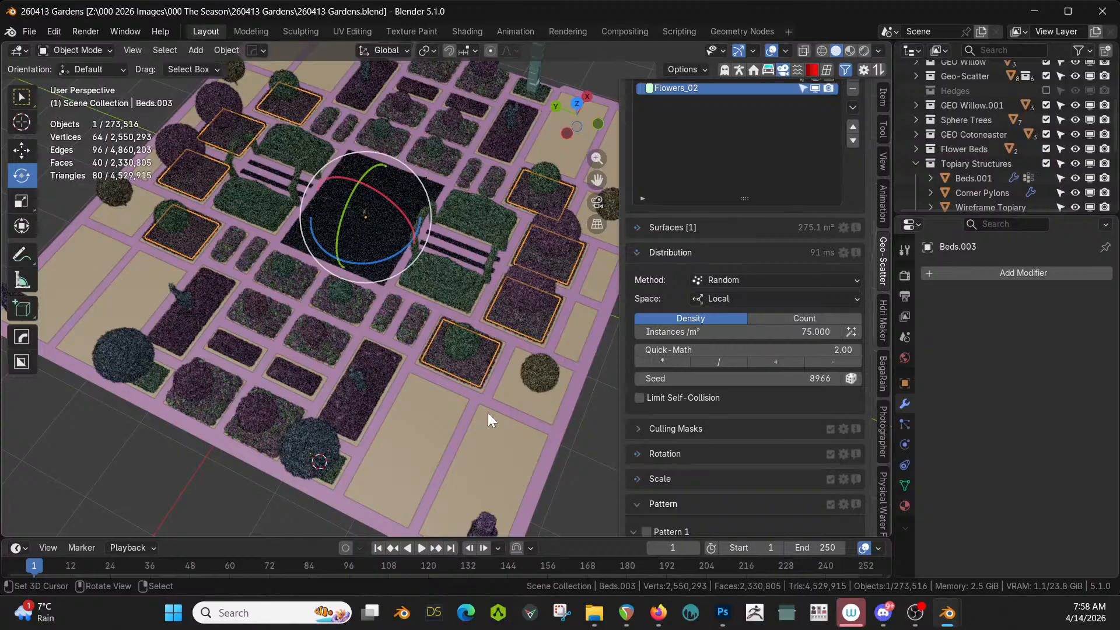
Extrude the eight outer-edge Beds faces, two small rectangles and two small sphere-tree squares on each of the two opposite sides, by 0.5 m
middle_click_drag(488, 412, 459, 401)
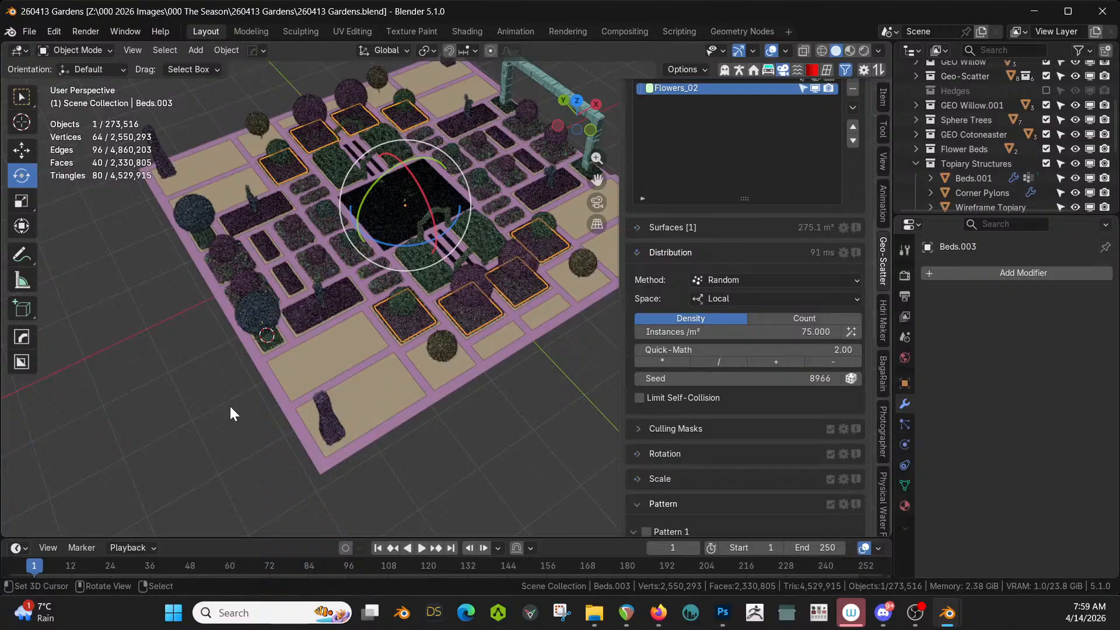
left_click(447, 367)
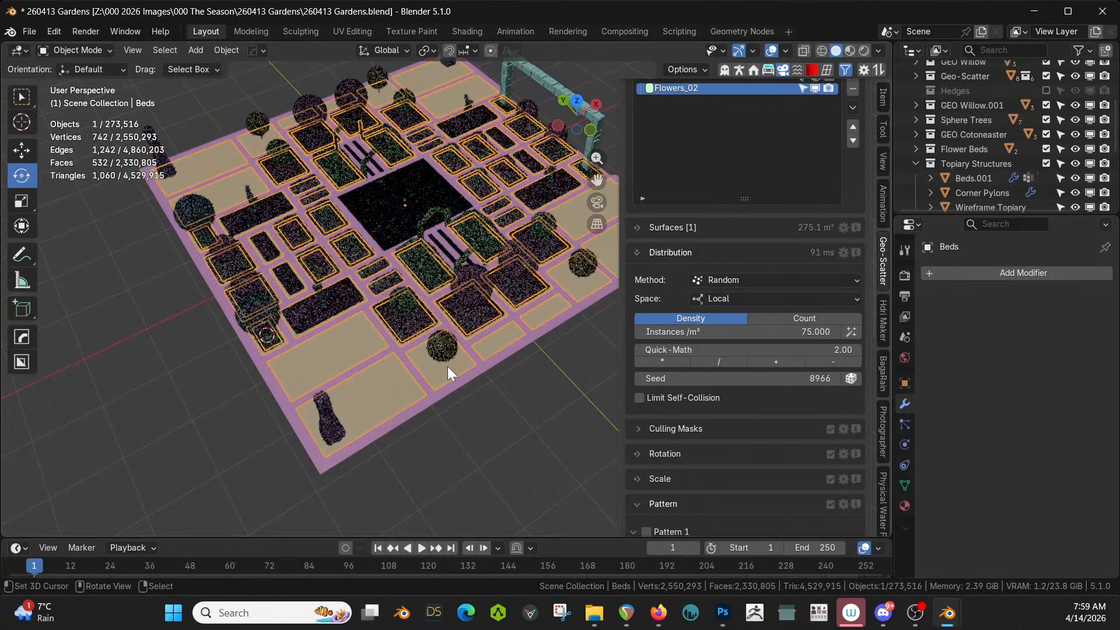
key("Tab")
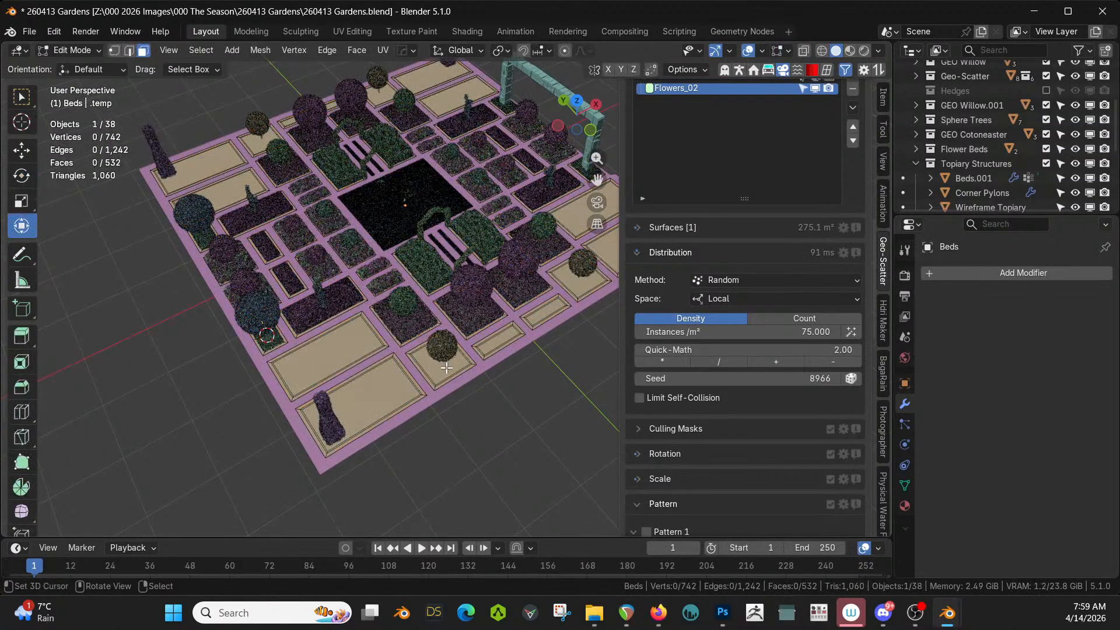
left_click(447, 366)
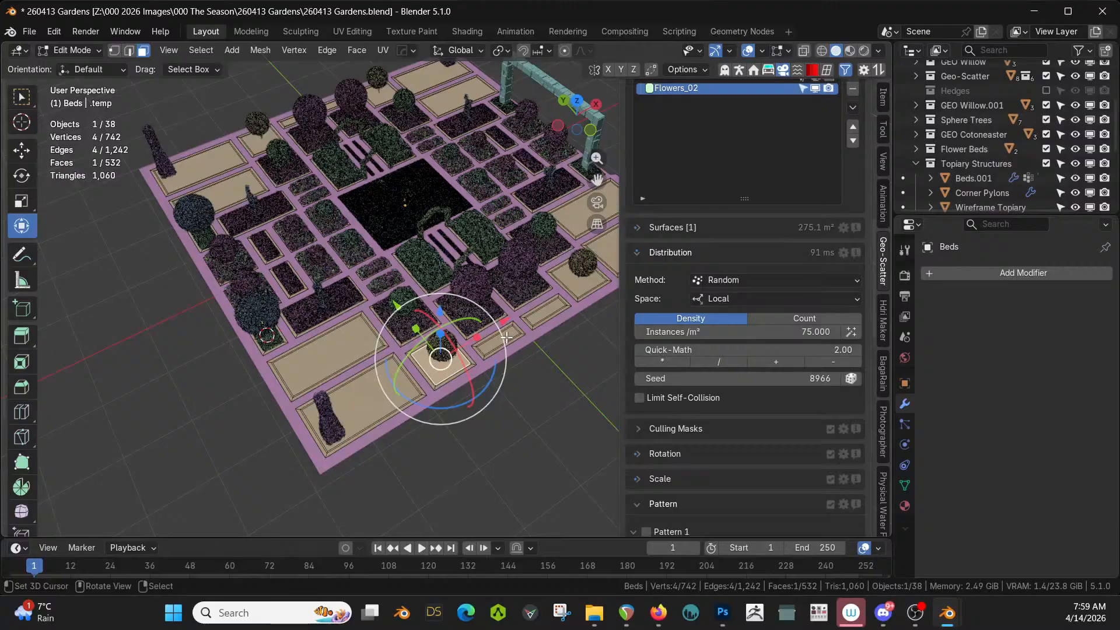
left_click(537, 314, "shift")
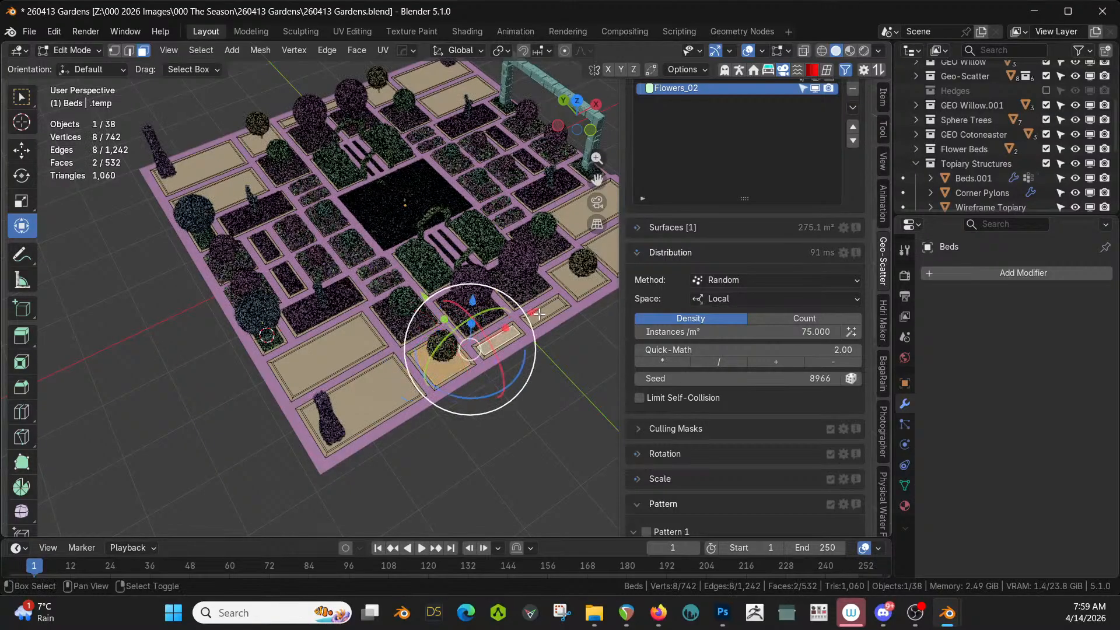
left_click(561, 303, "shift")
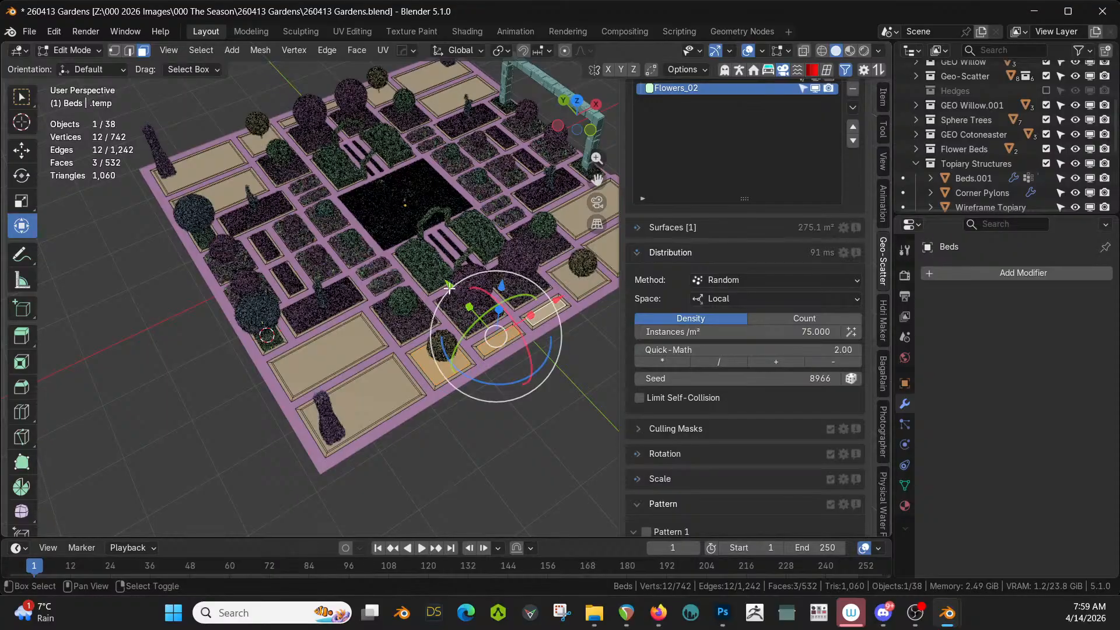
left_click(583, 280, "shift")
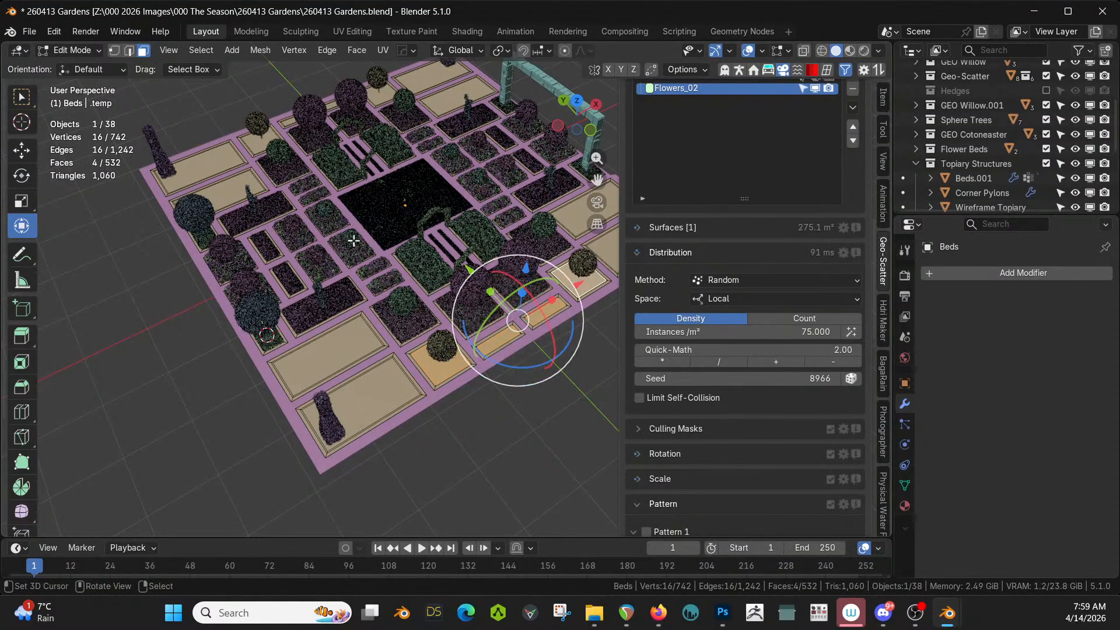
middle_click_drag(386, 240, 279, 476)
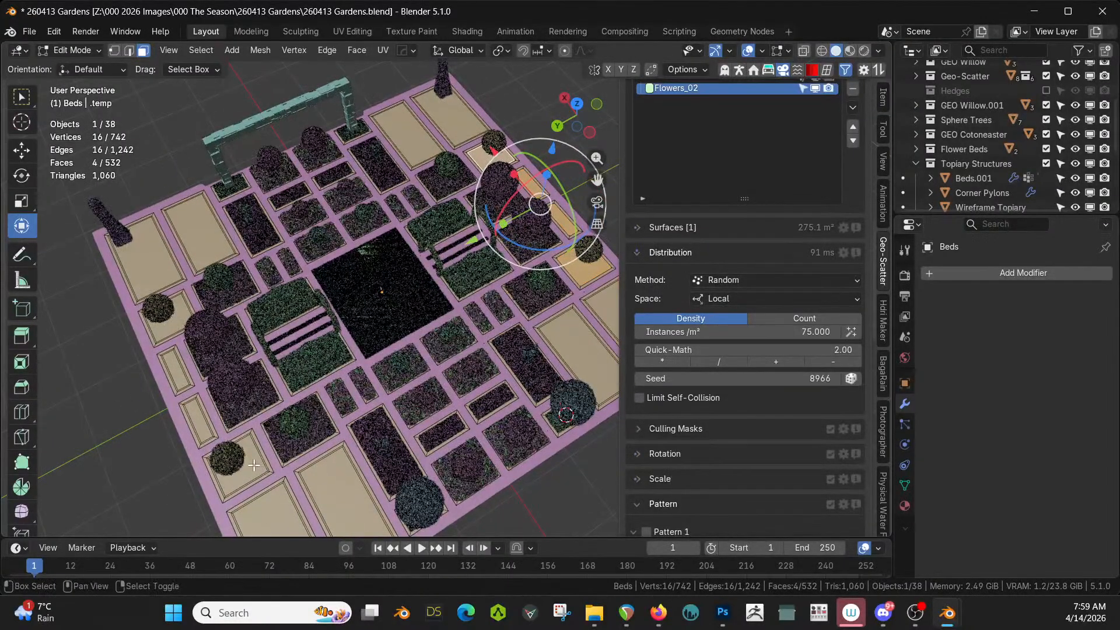
left_click(250, 468, "shift")
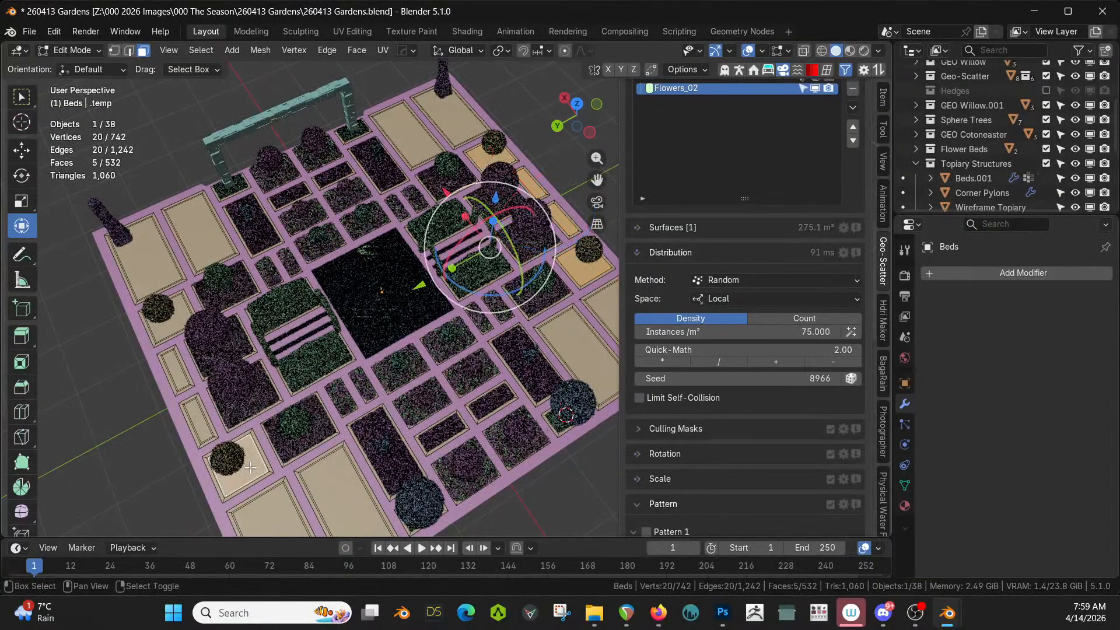
left_click(196, 416, "shift")
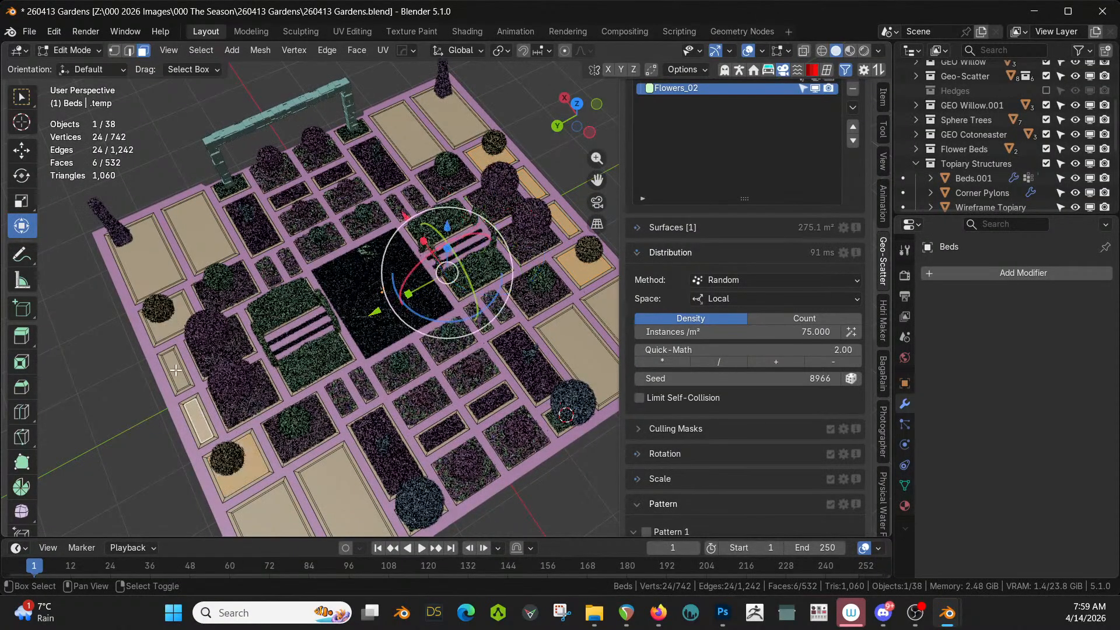
left_click(176, 370, "shift")
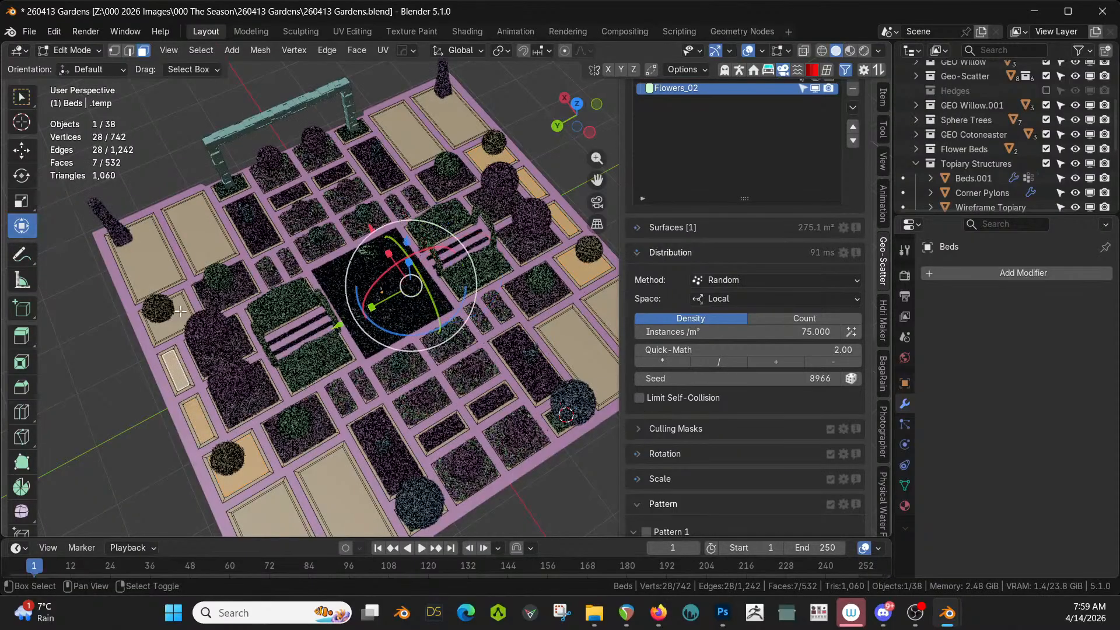
left_click(181, 311, "shift")
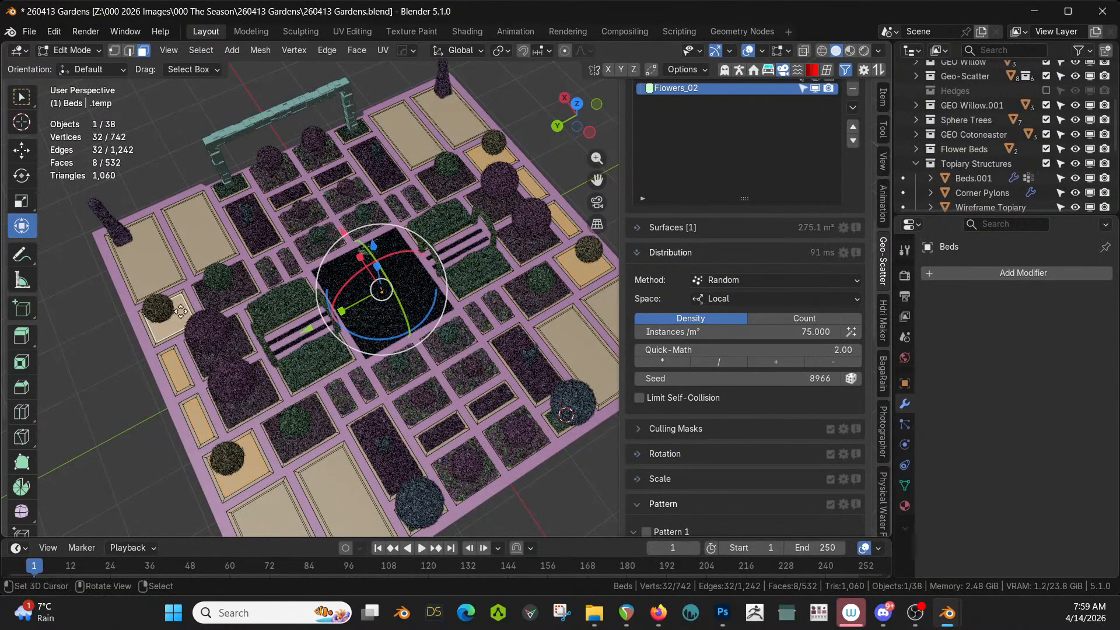
type("e0.5")
key("Return")
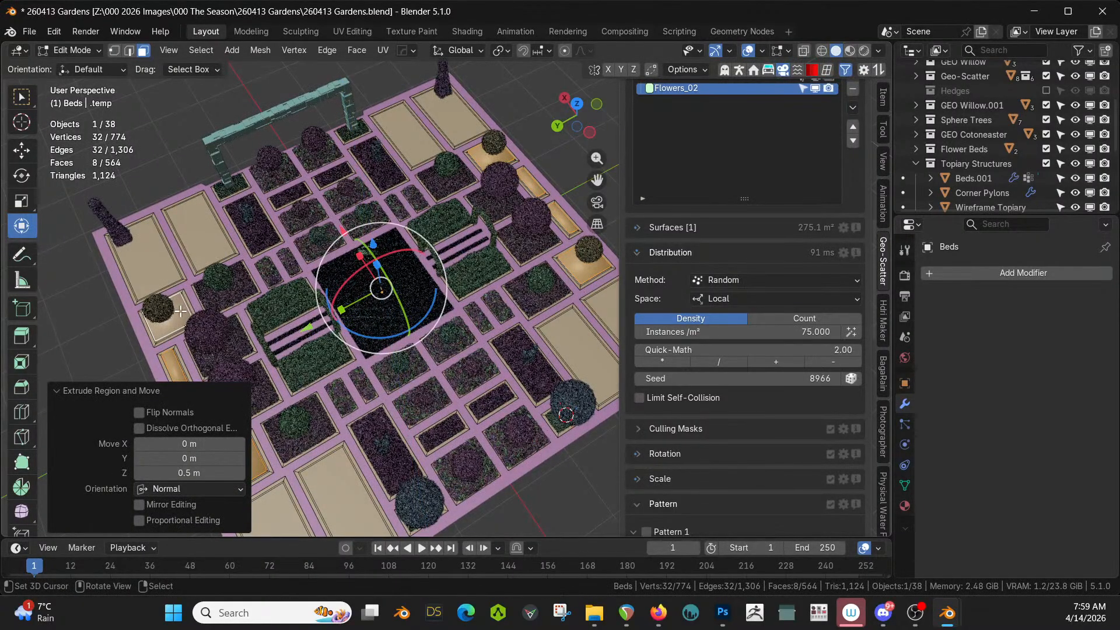
Grow the selection to the raised beds' side faces, separate it from Beds, and select only the new object in Object Mode
key("ctrl+KP_Add")
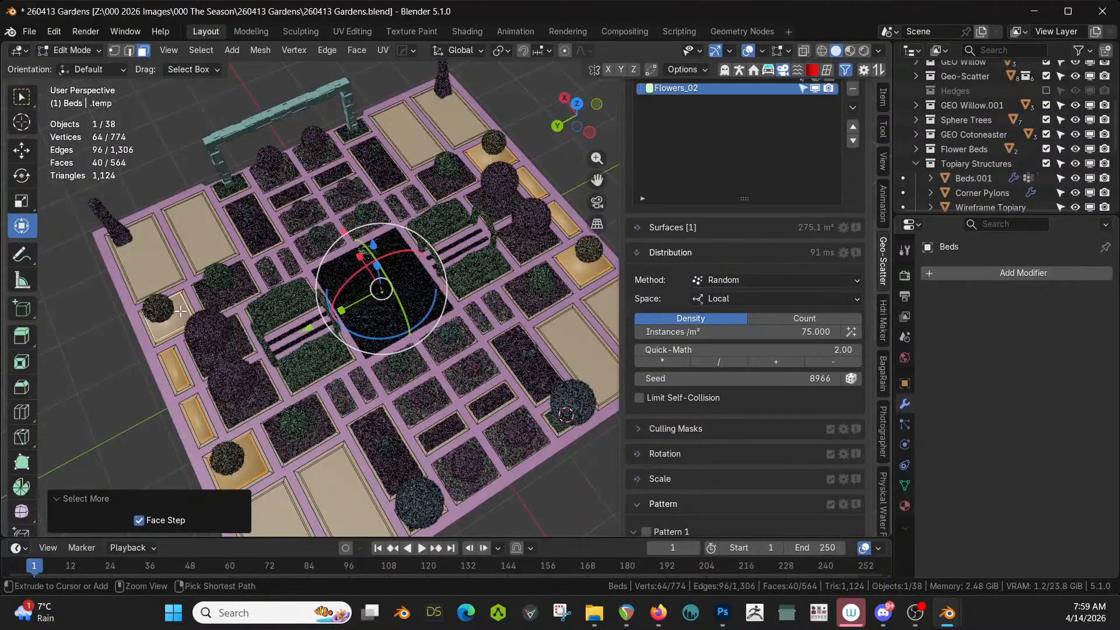
key("p")
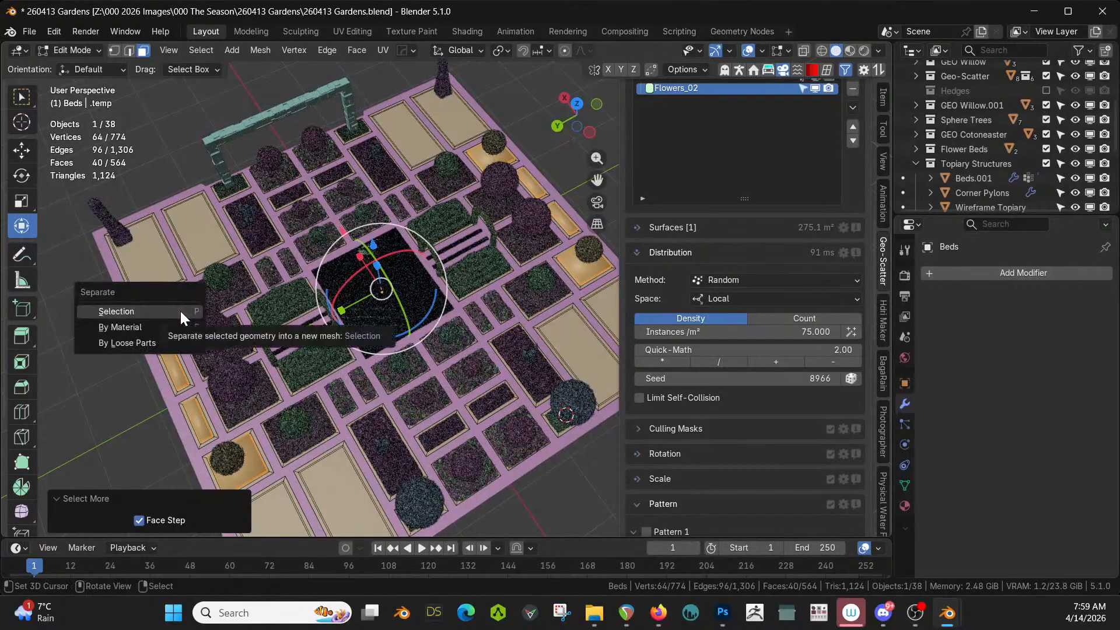
left_click(116, 311)
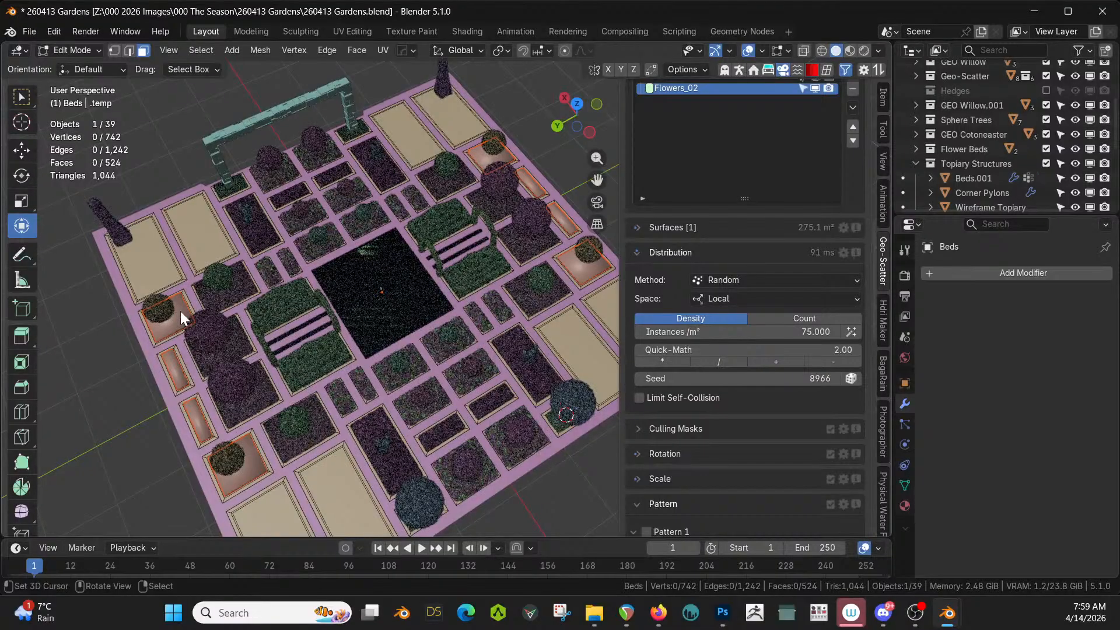
key("Tab")
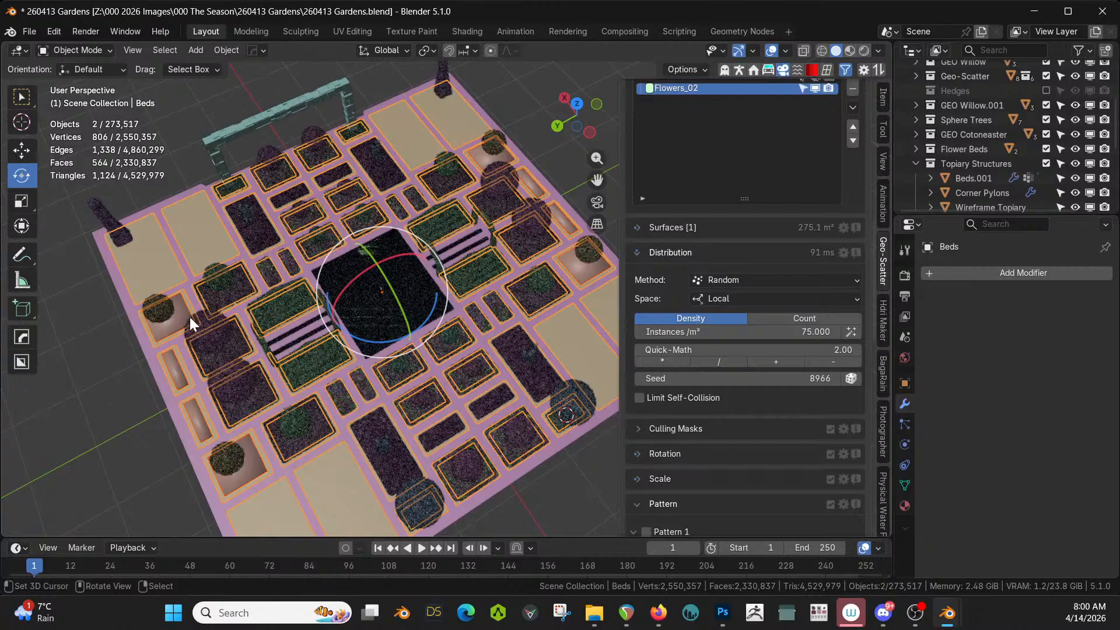
left_click(193, 411)
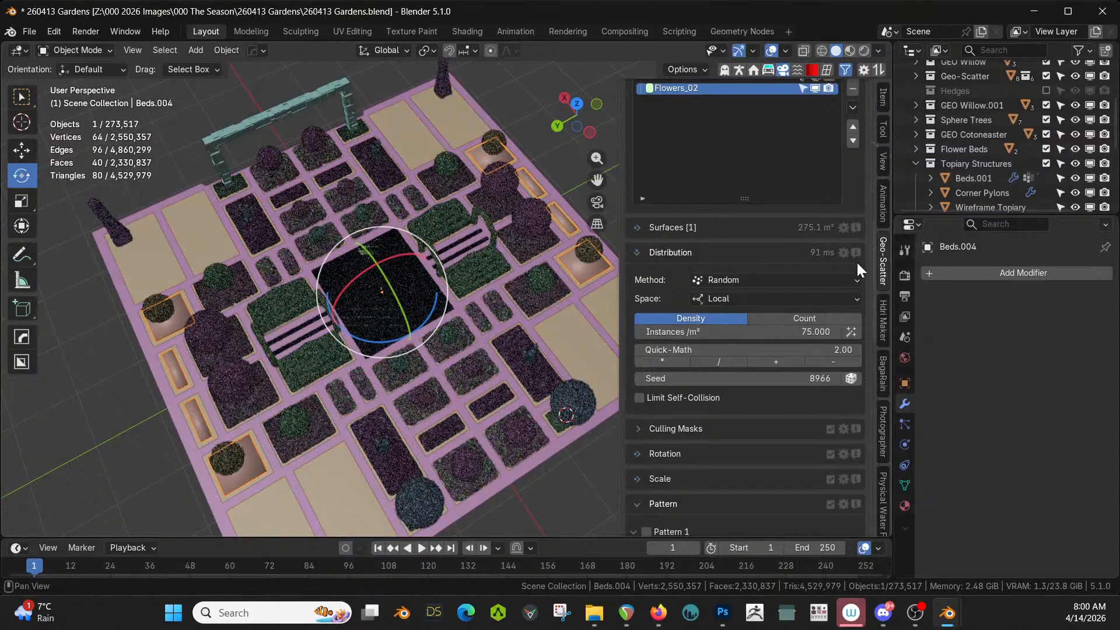
scroll(856, 224, "up", 15)
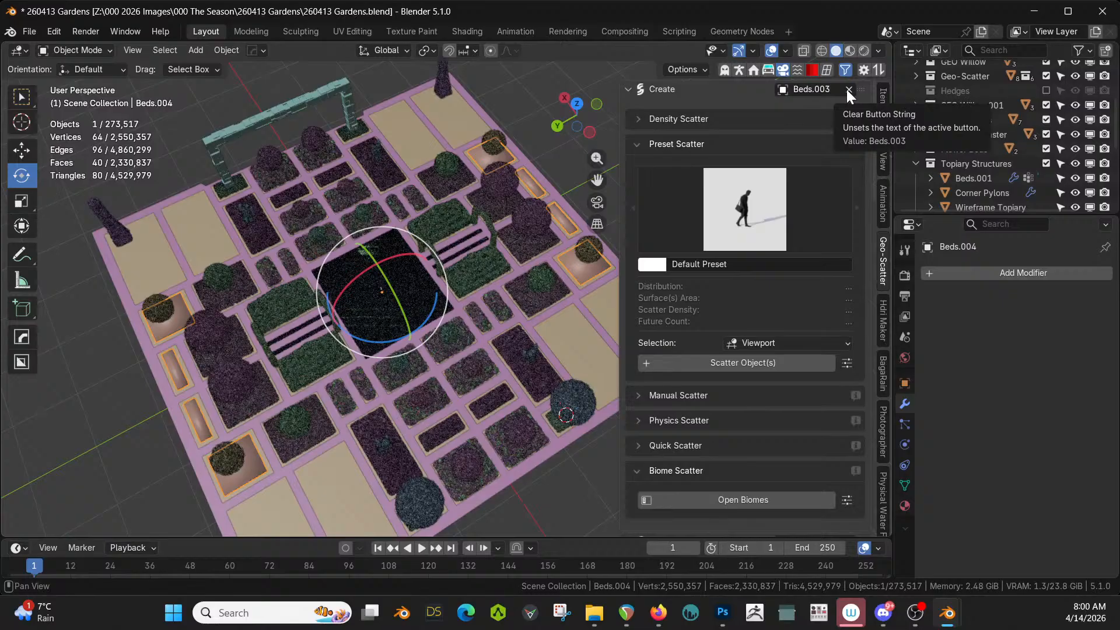
left_click(848, 91)
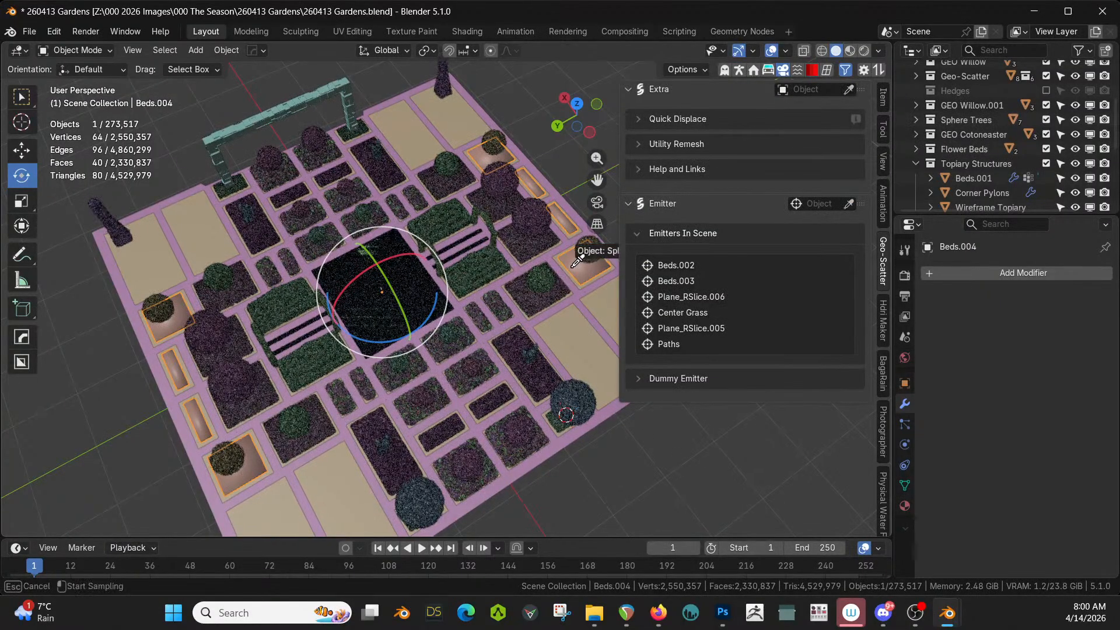
left_click(569, 268)
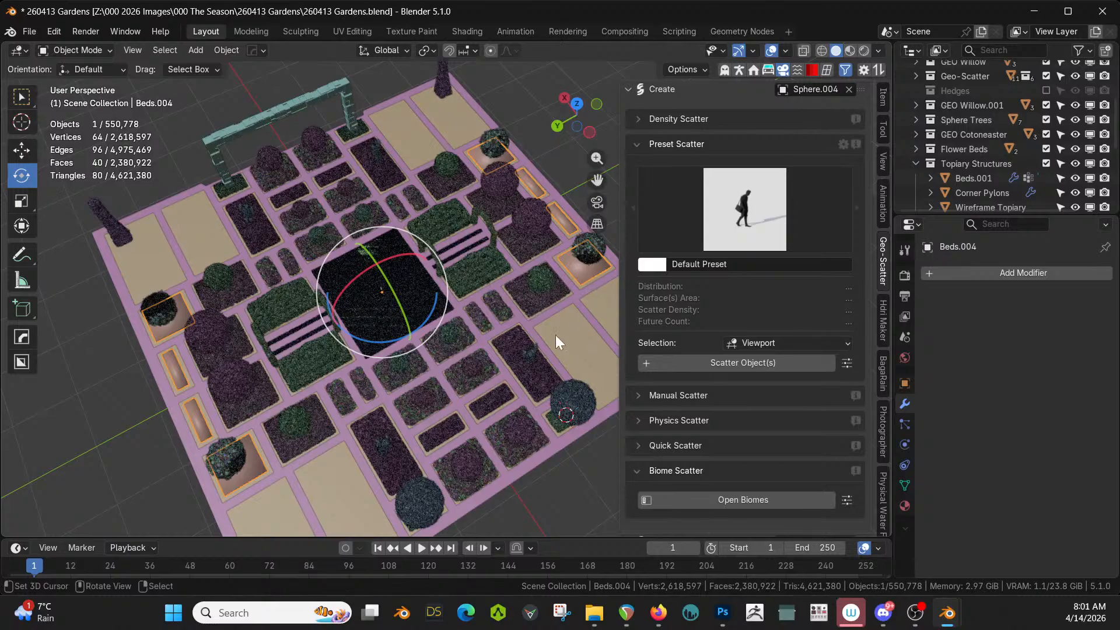
right_click(346, 345)
key("ctrl+z")
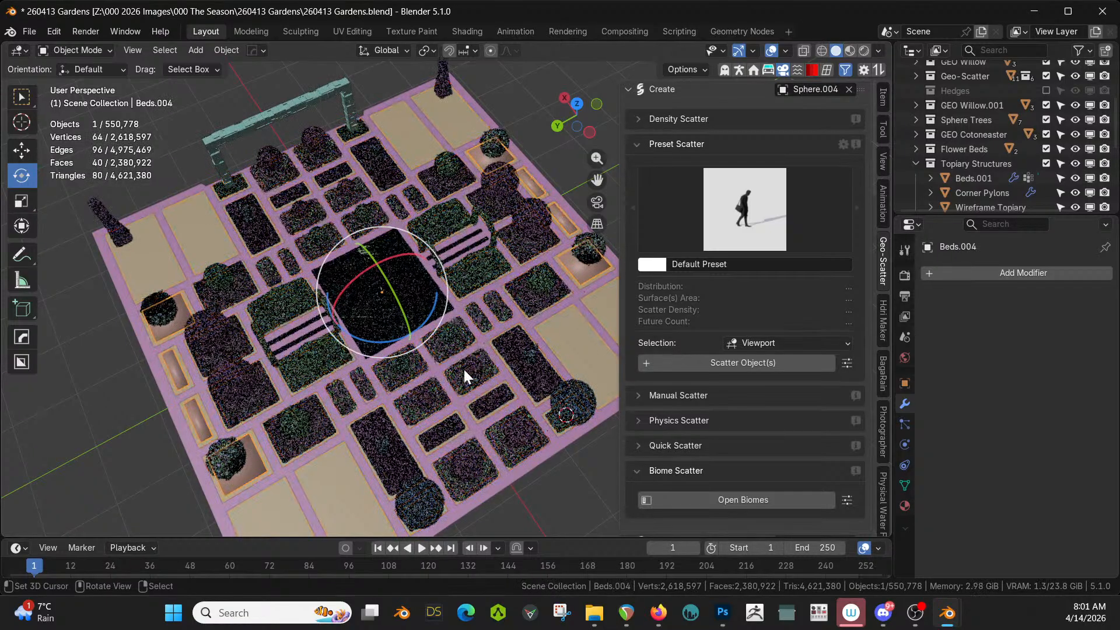
Remove the whole Flowers Biome 04 scatter group from the Sphere.004 emitter
middle_click_drag(464, 369, 506, 372)
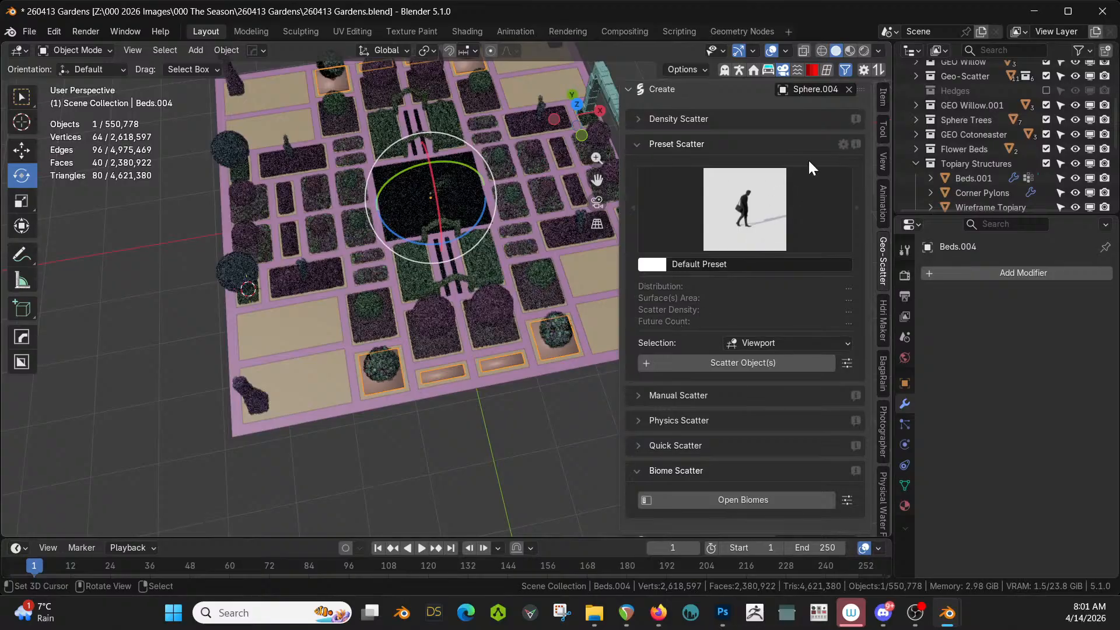
scroll(719, 486, "down", 8)
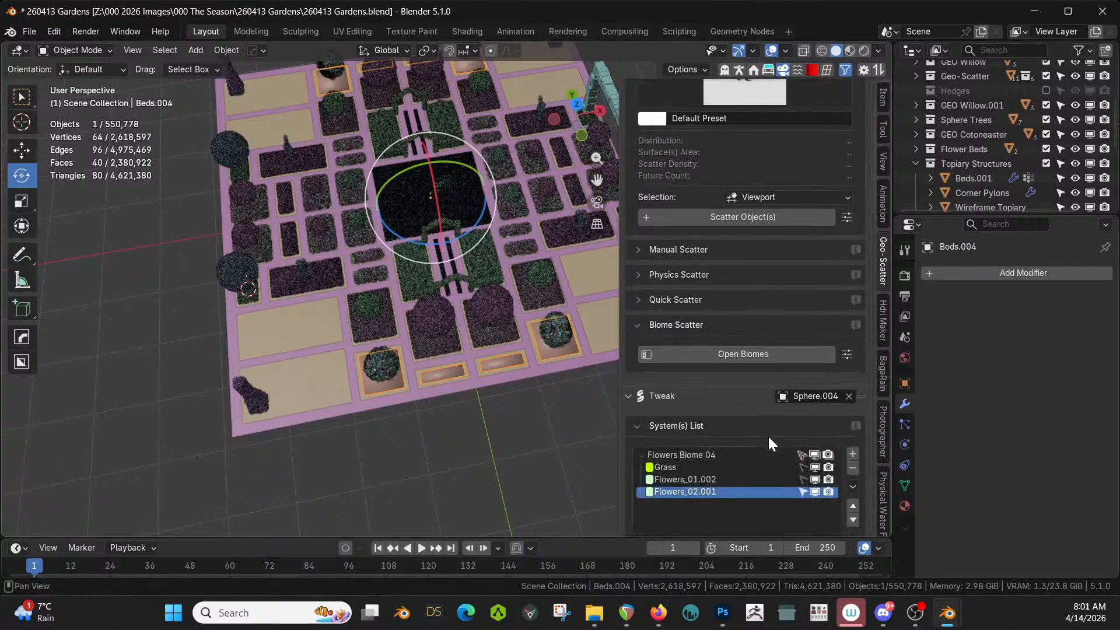
left_click(692, 396)
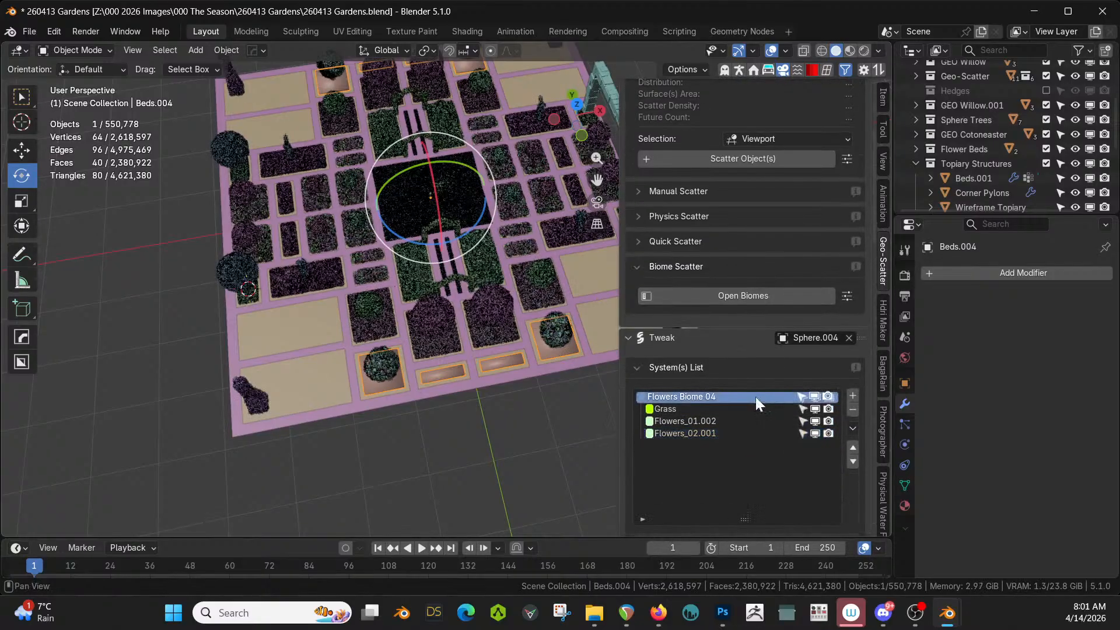
left_click(852, 411)
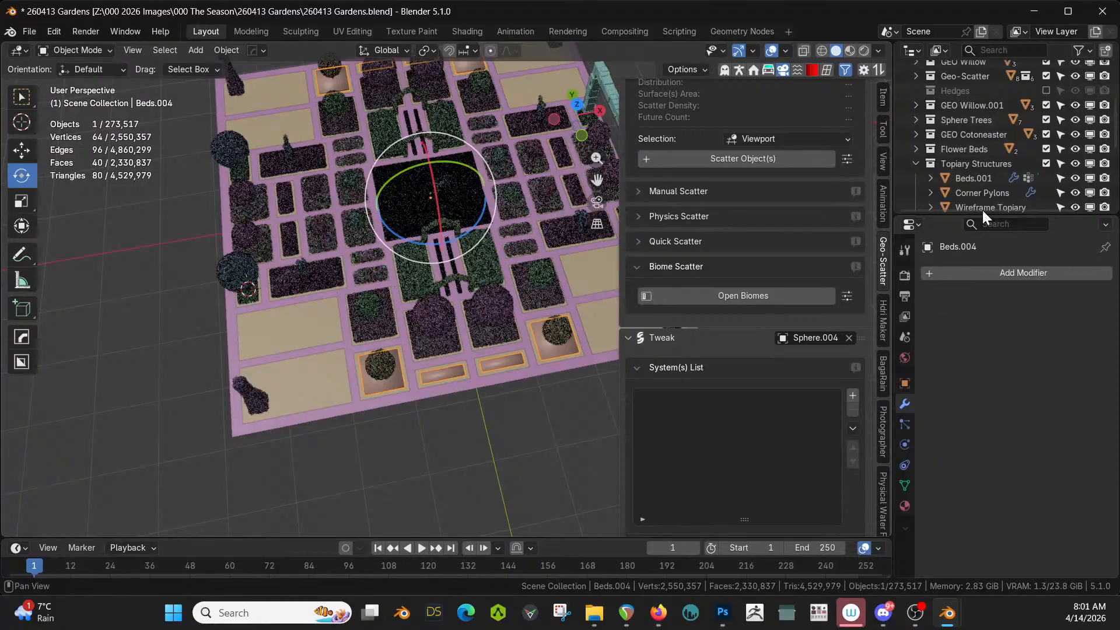
Exclude the Sphere Trees collection from the view layer and replace the Geo-Scatter emitter Sphere.004 with Beds.004
left_click(1046, 120)
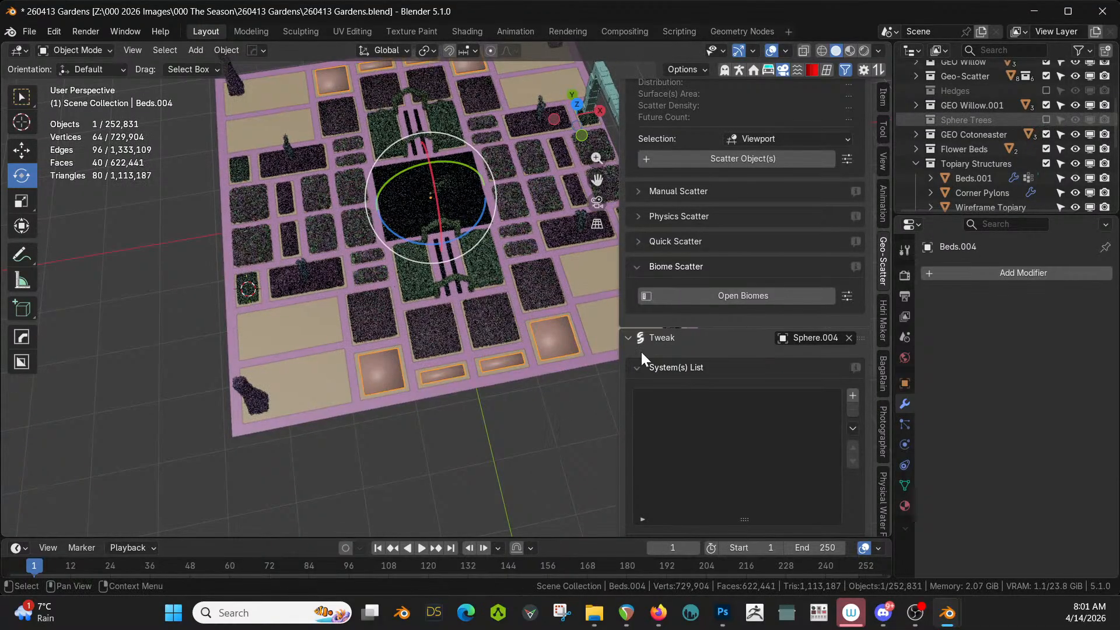
scroll(795, 330, "up", 3)
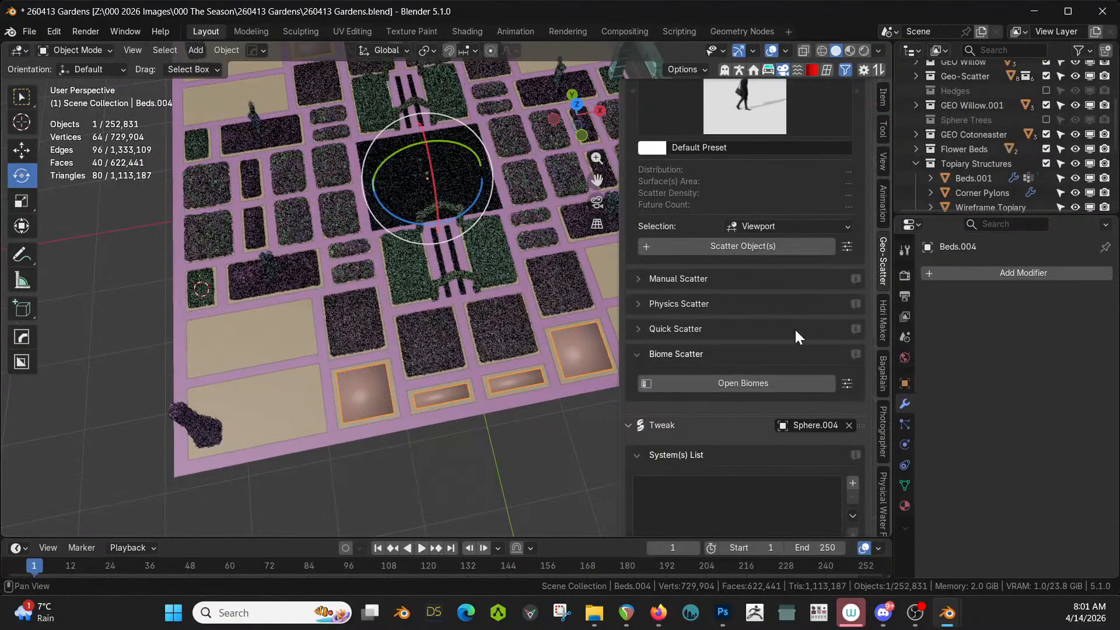
scroll(796, 324, "up", 4)
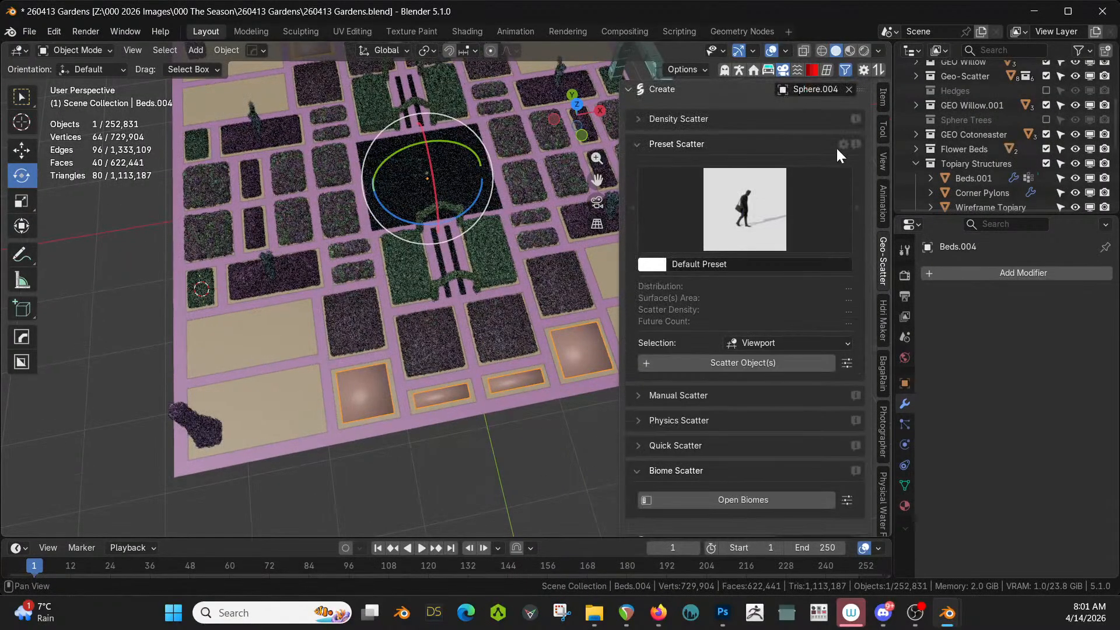
left_click(848, 90)
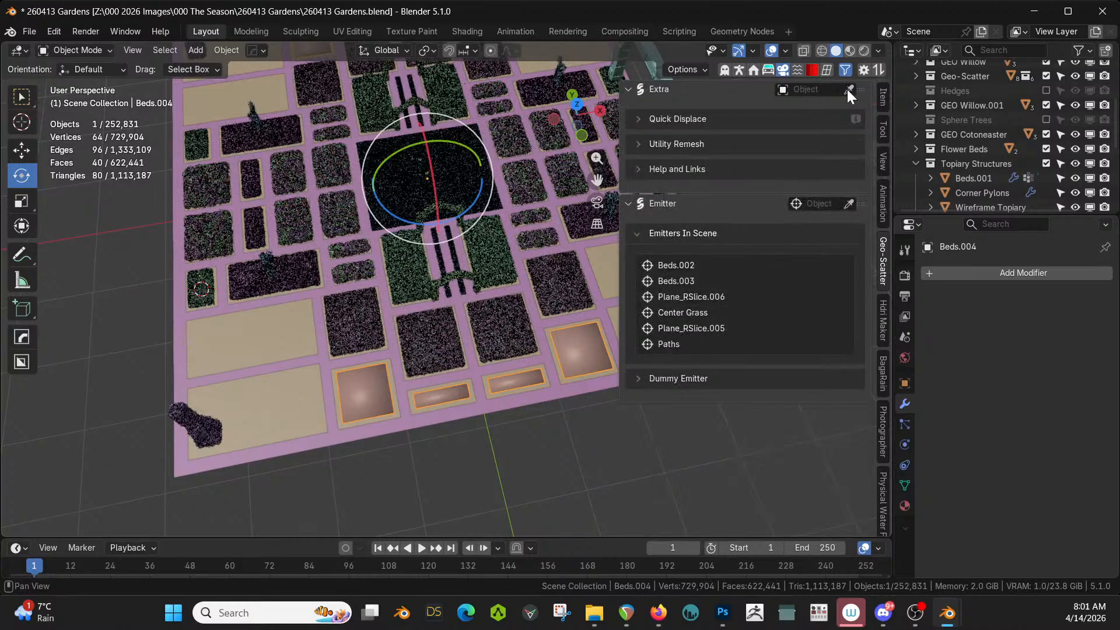
left_click(849, 90)
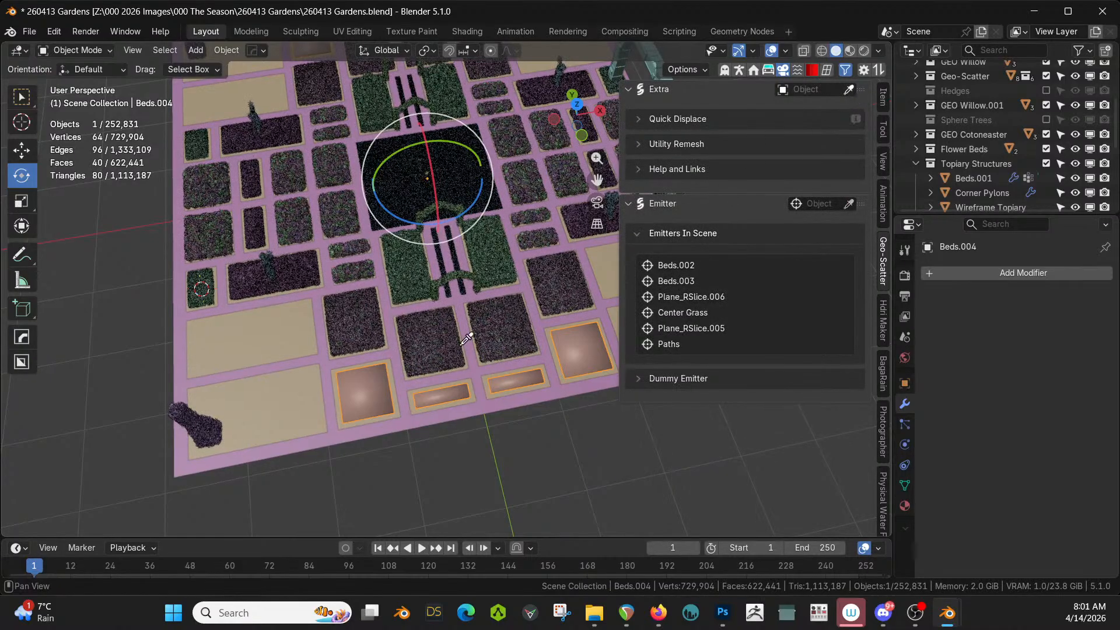
left_click(360, 392)
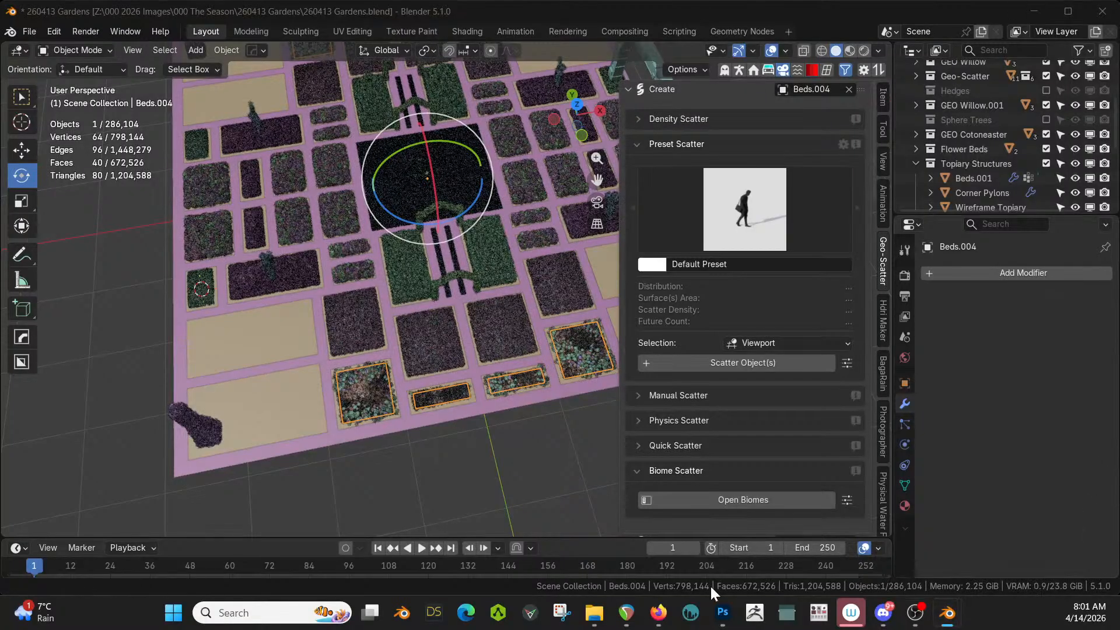
Remove the Grass system from the Flowers Biome 04 scatter on Beds.004
scroll(757, 436, "down", 4)
scroll(757, 433, "down", 3)
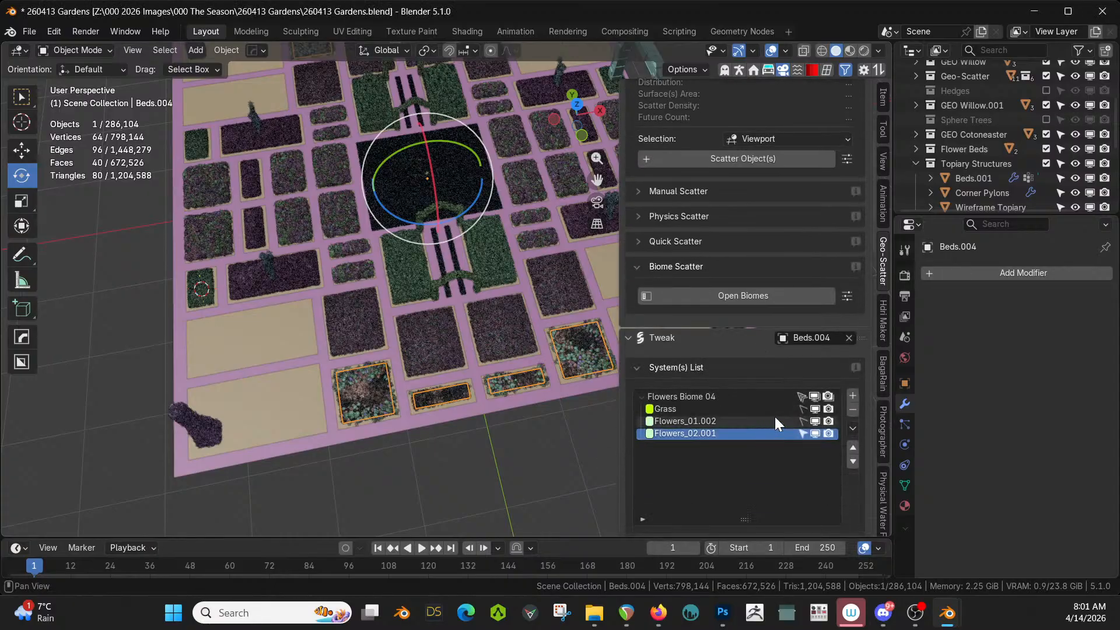
left_click(722, 408)
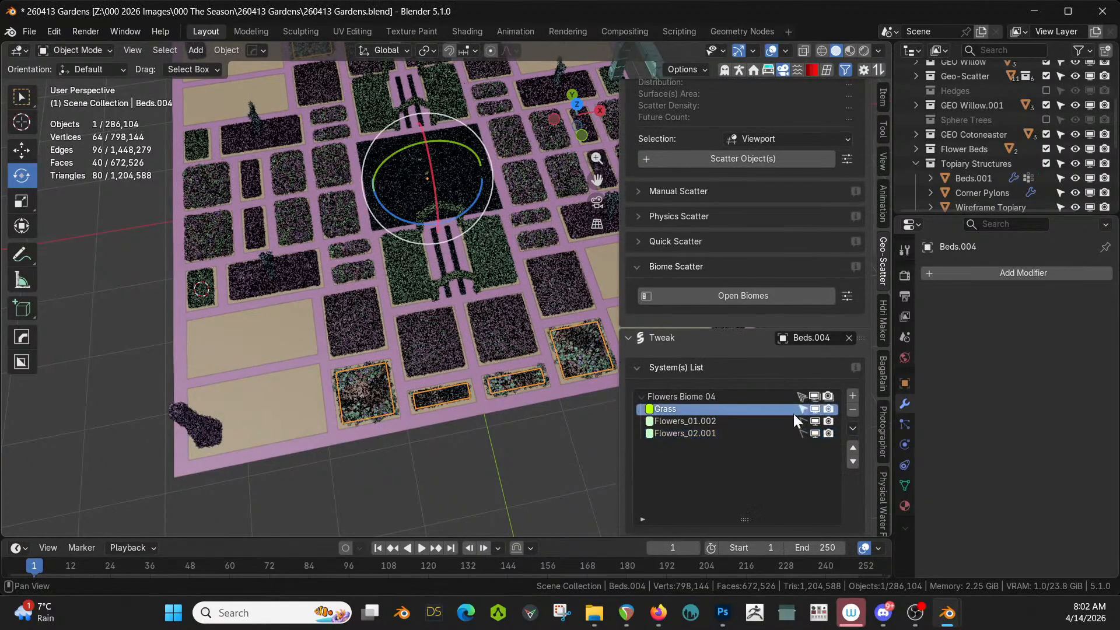
left_click(853, 409)
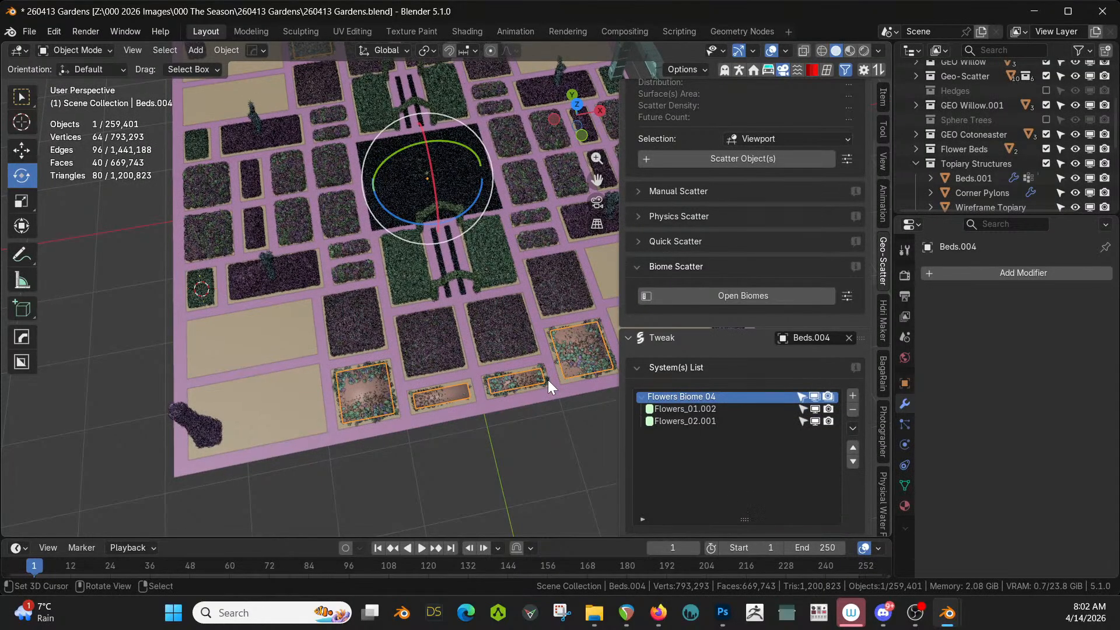
Switch the viewport to rendered shading and inspect the flower scatter on the Beds.004 beds up close
key("z")
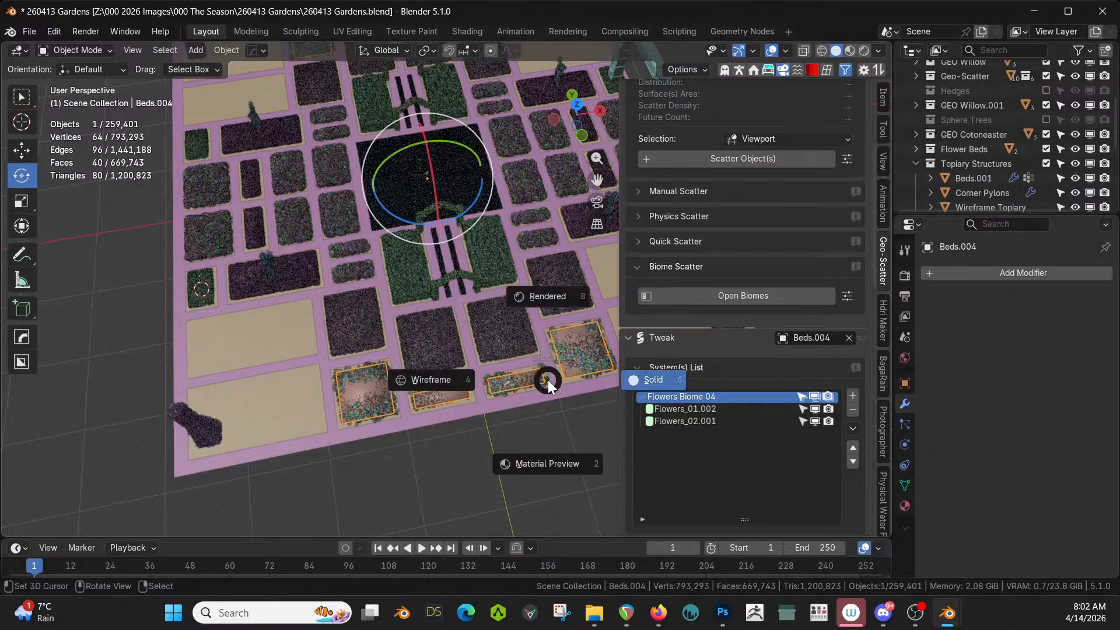
key("8")
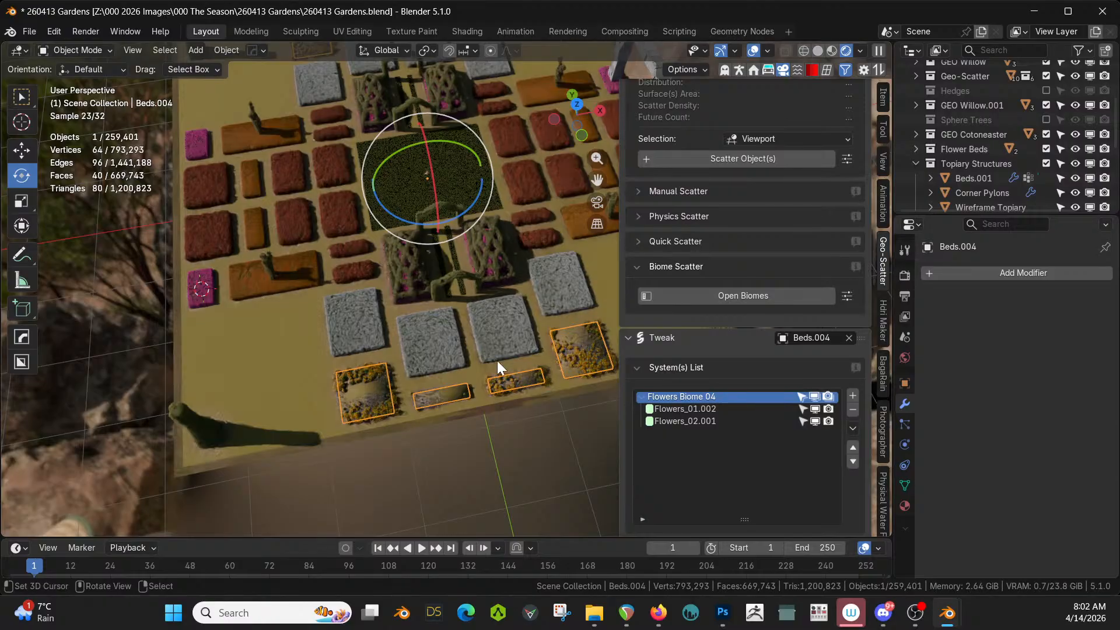
scroll(449, 431, "up", 8)
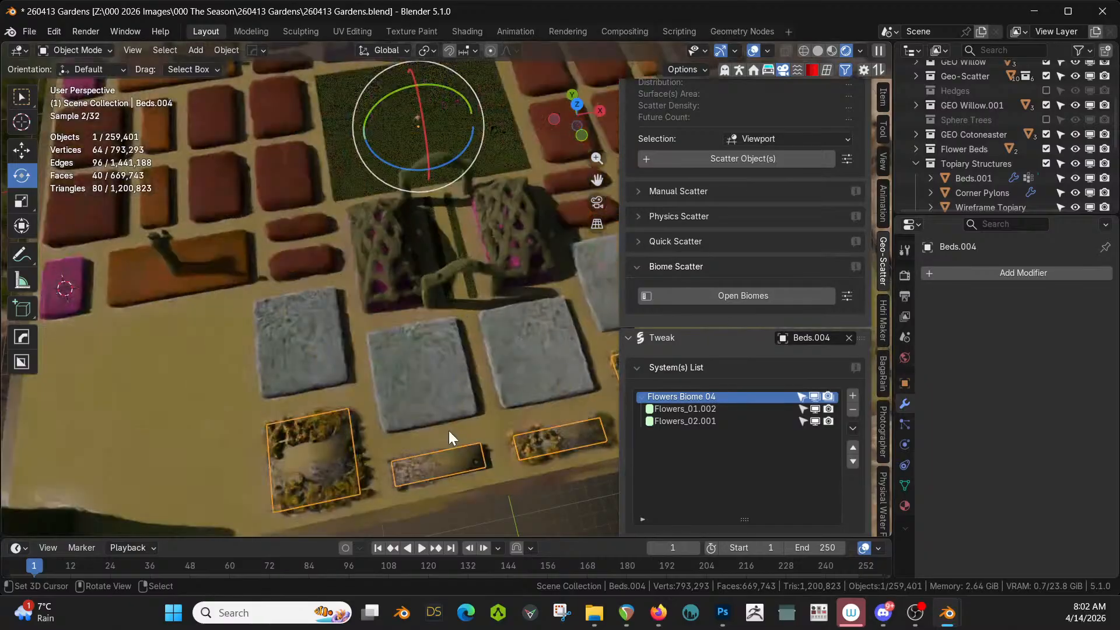
middle_click_drag(428, 450, 450, 403)
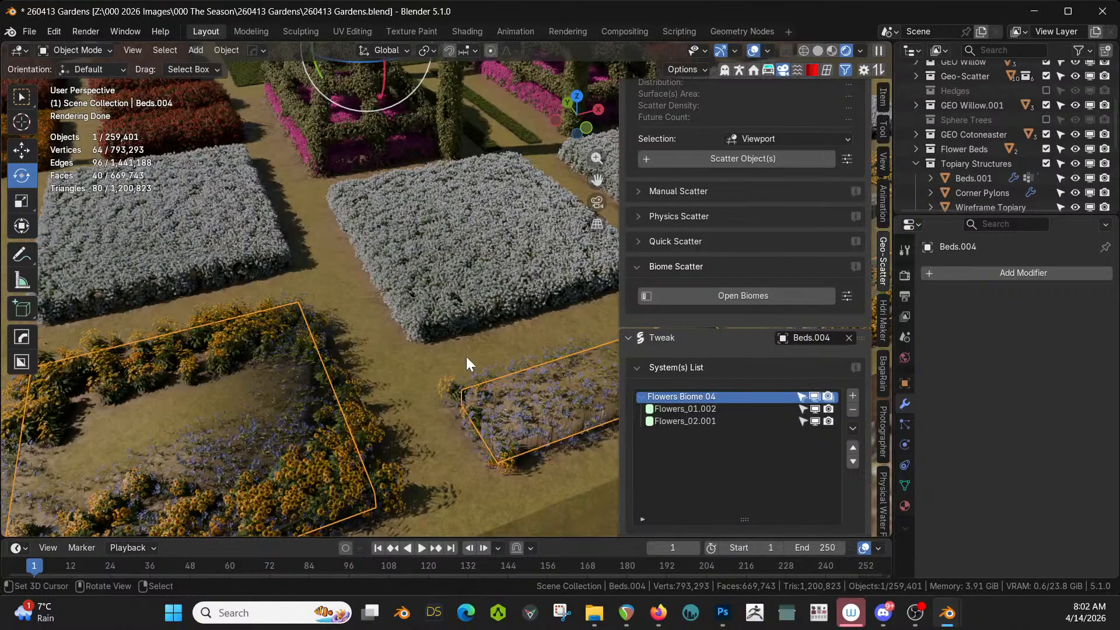
scroll(466, 364, "down", 3)
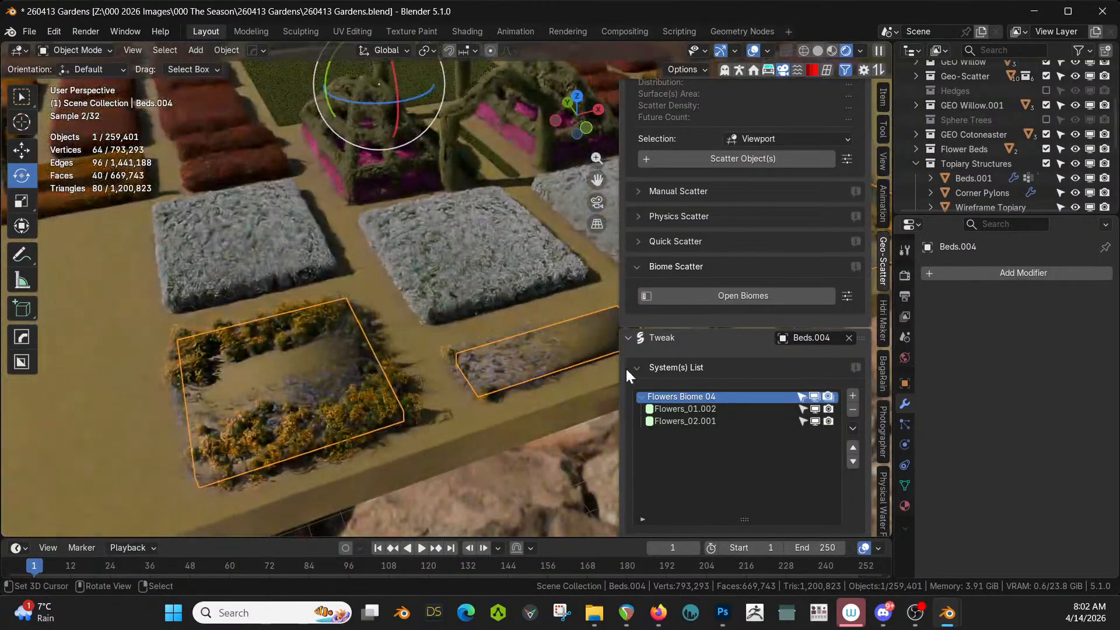
Hide the Flowers_01.002 system in the viewport and remove it from the Flowers Biome 04 scatter on Beds.004
left_click(814, 409)
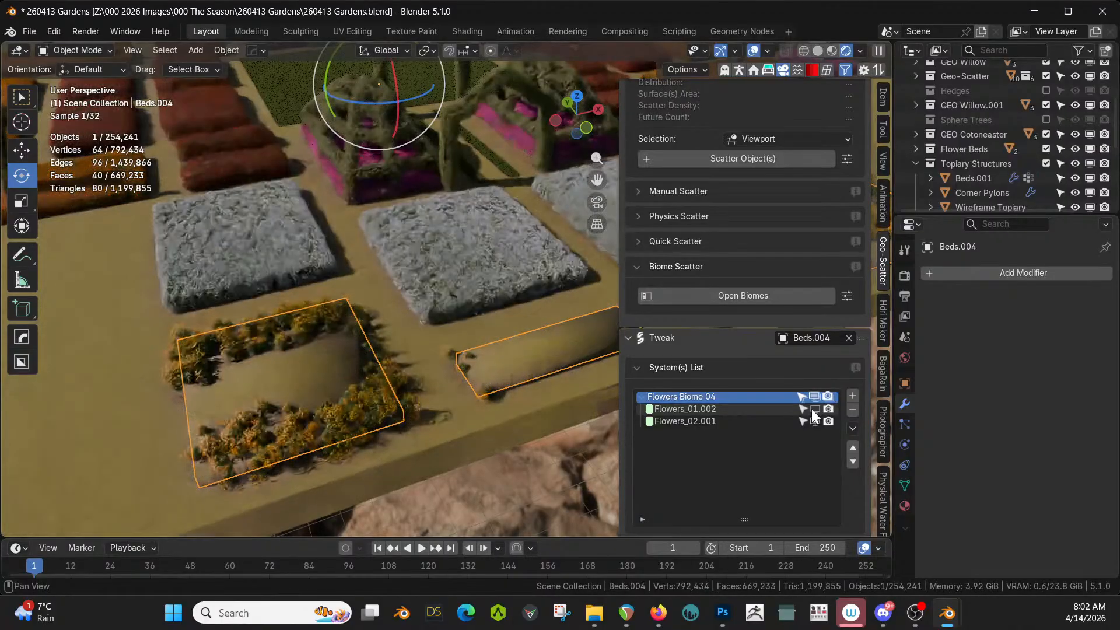
left_click(709, 409)
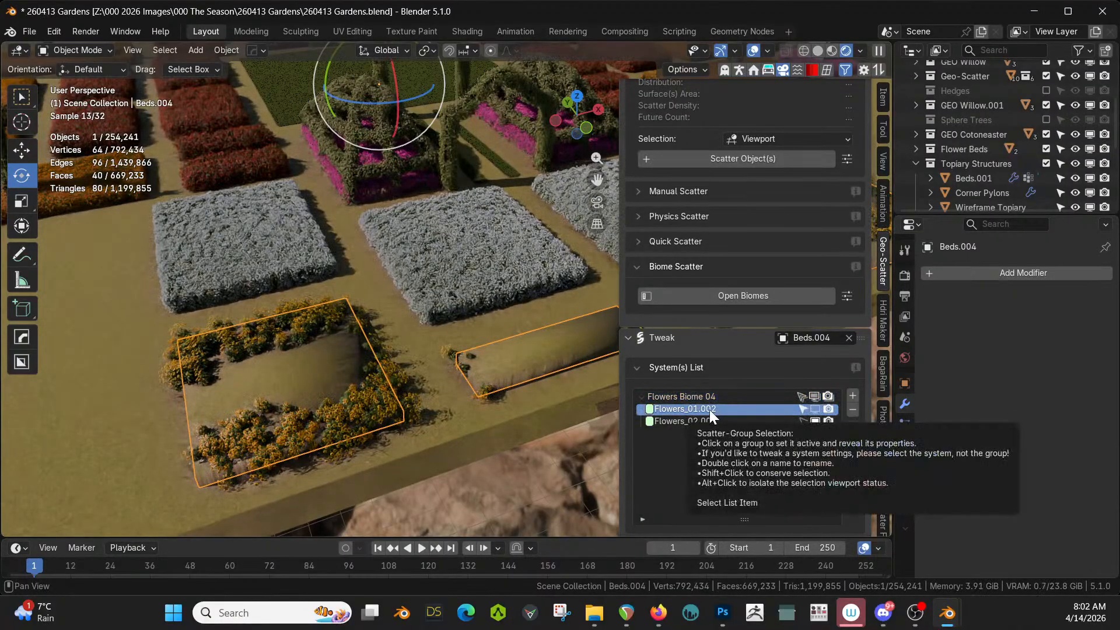
left_click(851, 410)
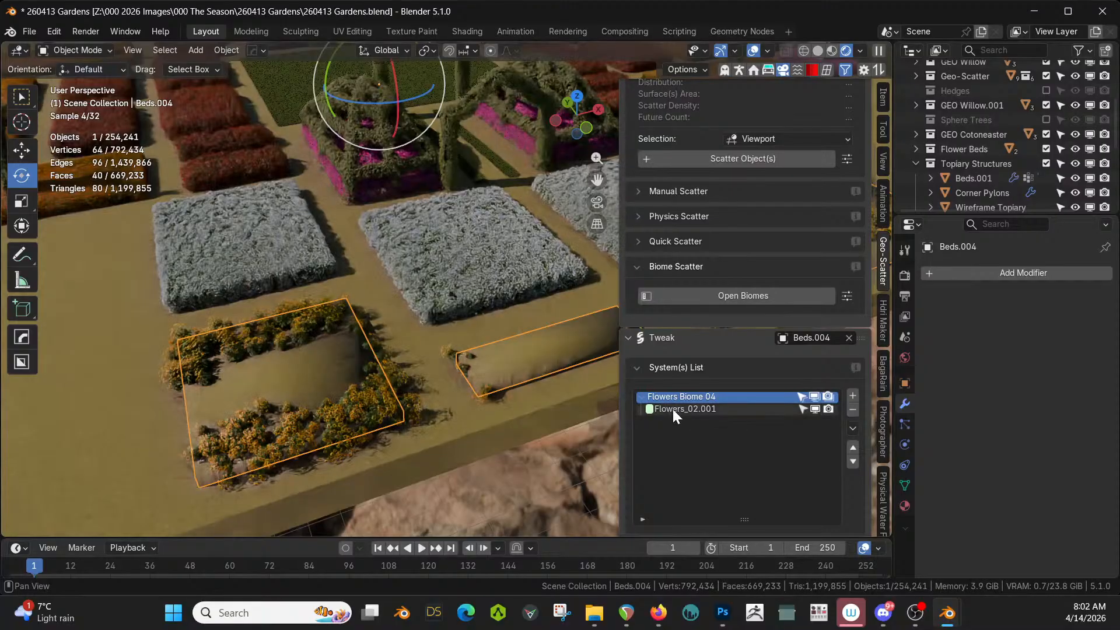
Select the Flowers_02.001 system on Beds.004 and set its distribution density to 50 instances per m²
left_click(700, 409)
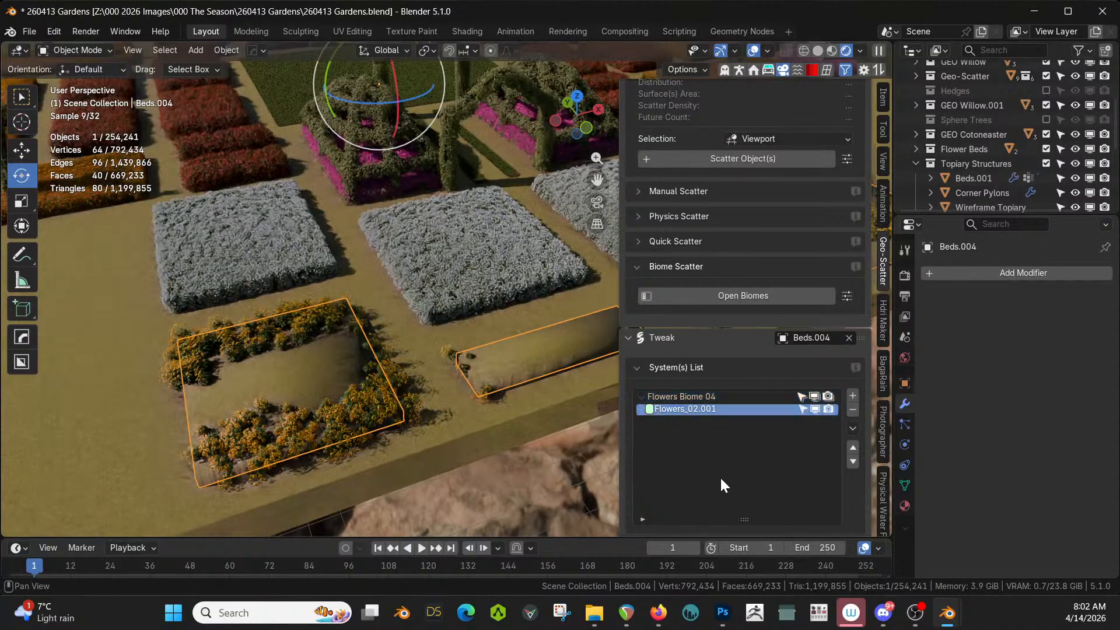
scroll(787, 466, "down", 5)
scroll(786, 465, "down", 3)
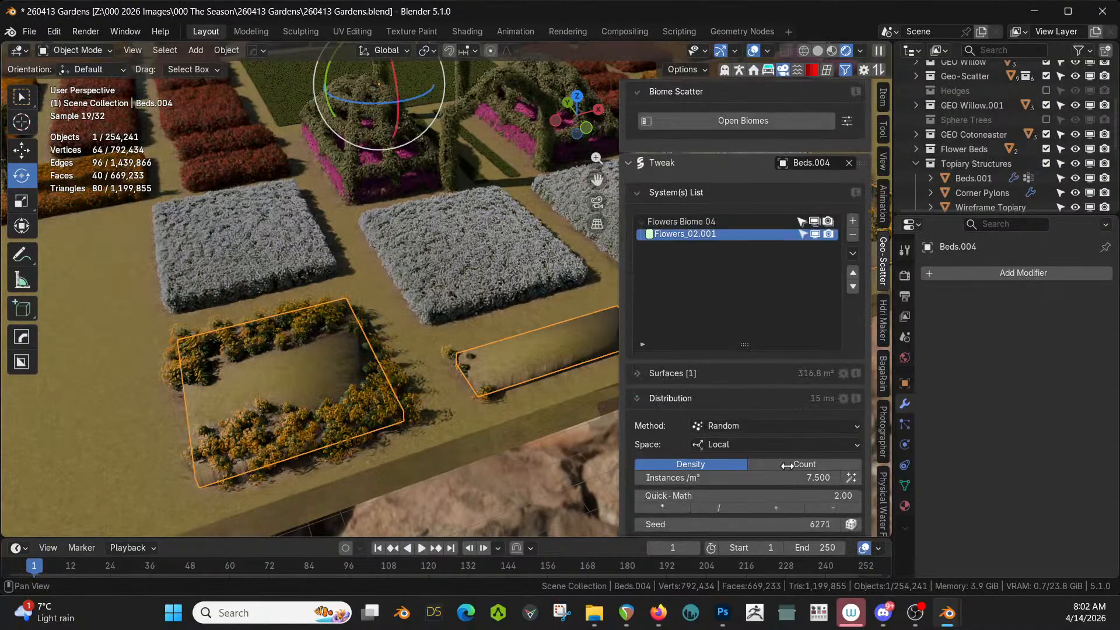
left_click(770, 449)
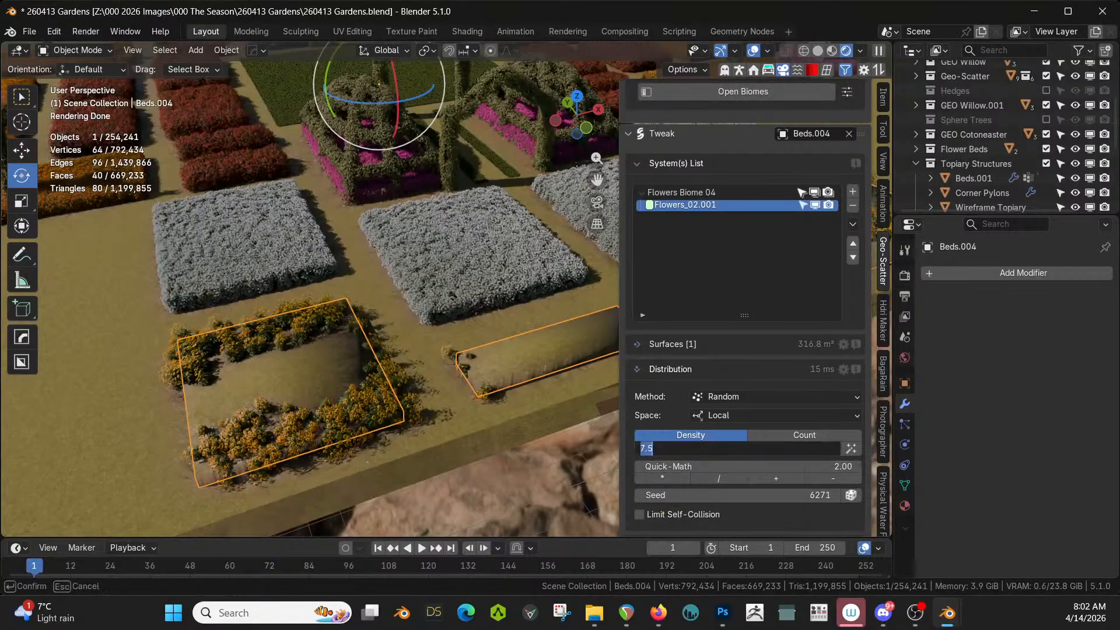
type("50")
key("Return")
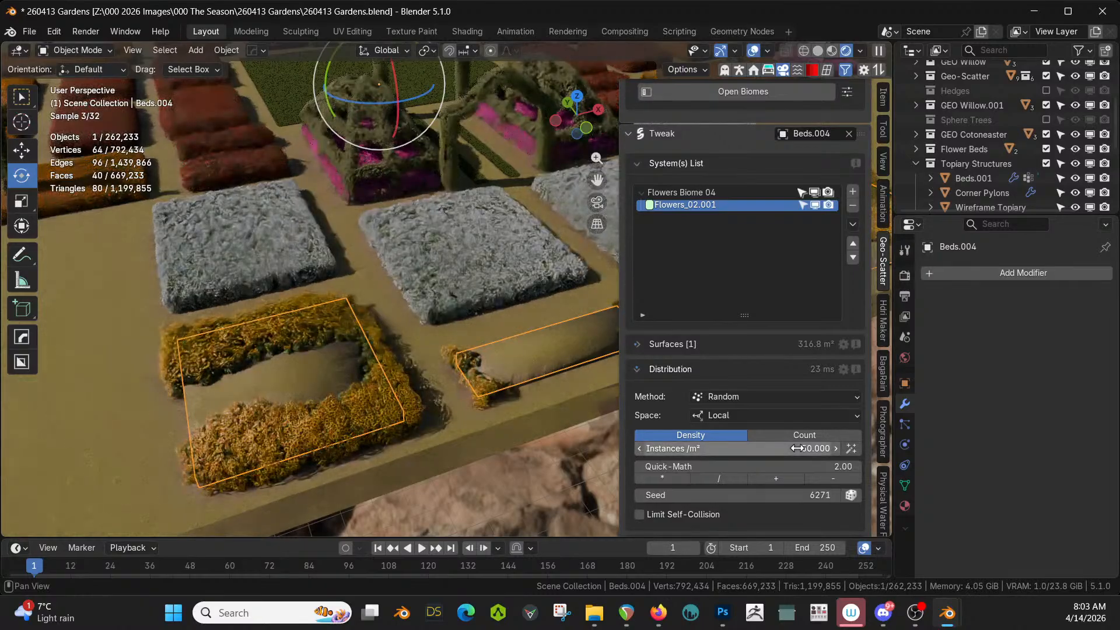
Disable Pattern 1 for Flowers_02.001 and set its density to 25 instances per m²
scroll(775, 508, "down", 6)
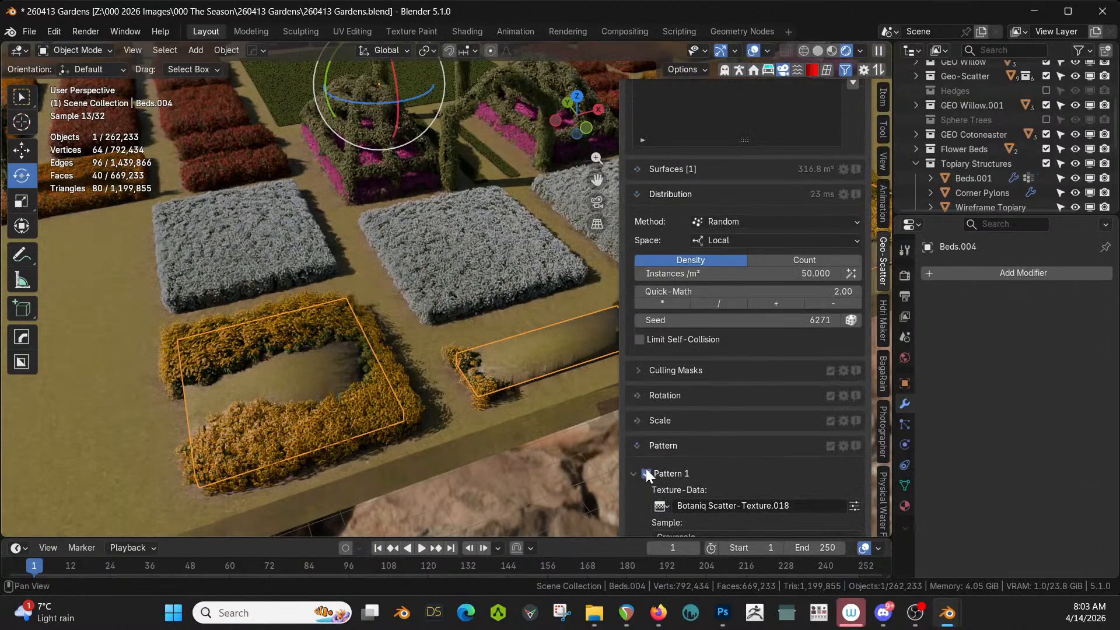
left_click(647, 473)
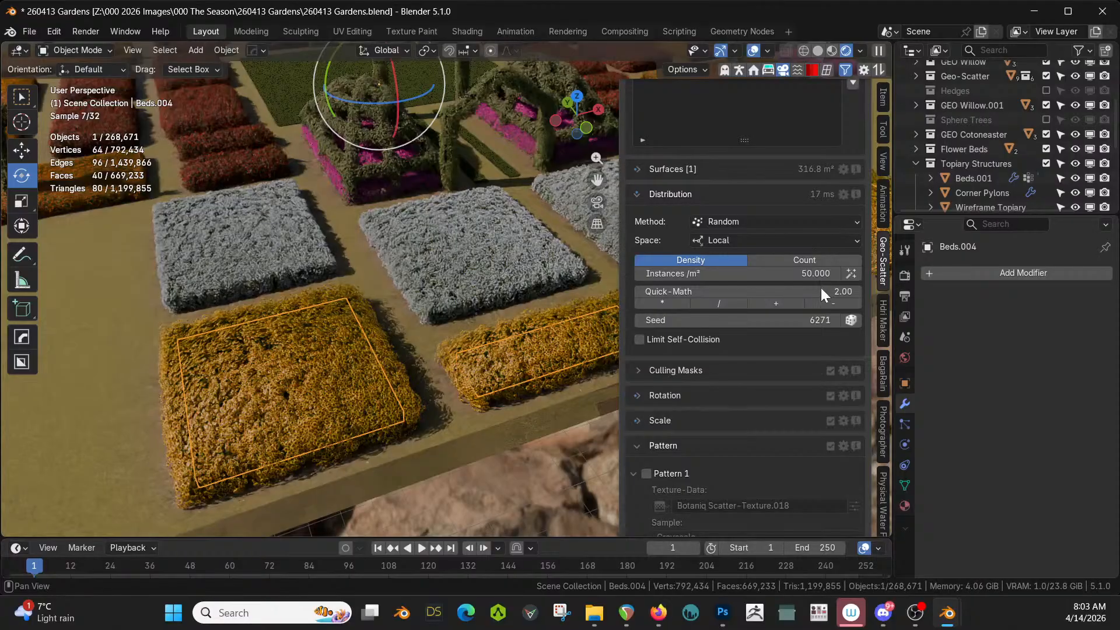
left_click(803, 273)
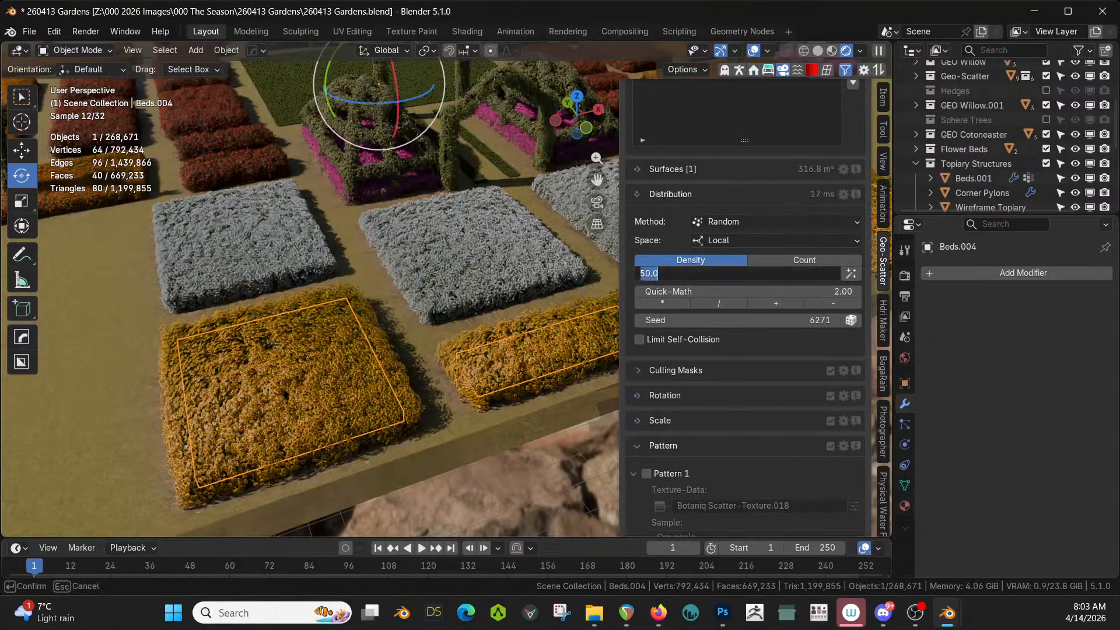
type("25")
key("Return")
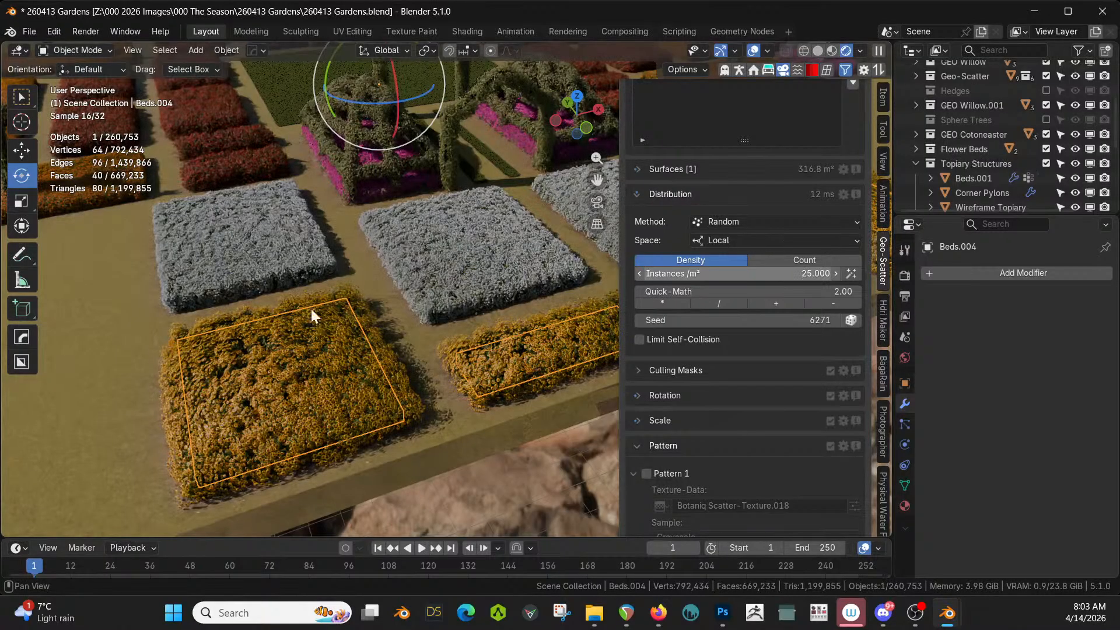
Include the Hedges collection in the view layer and deselect everything to review the rendered garden
scroll(433, 346, "down", 5)
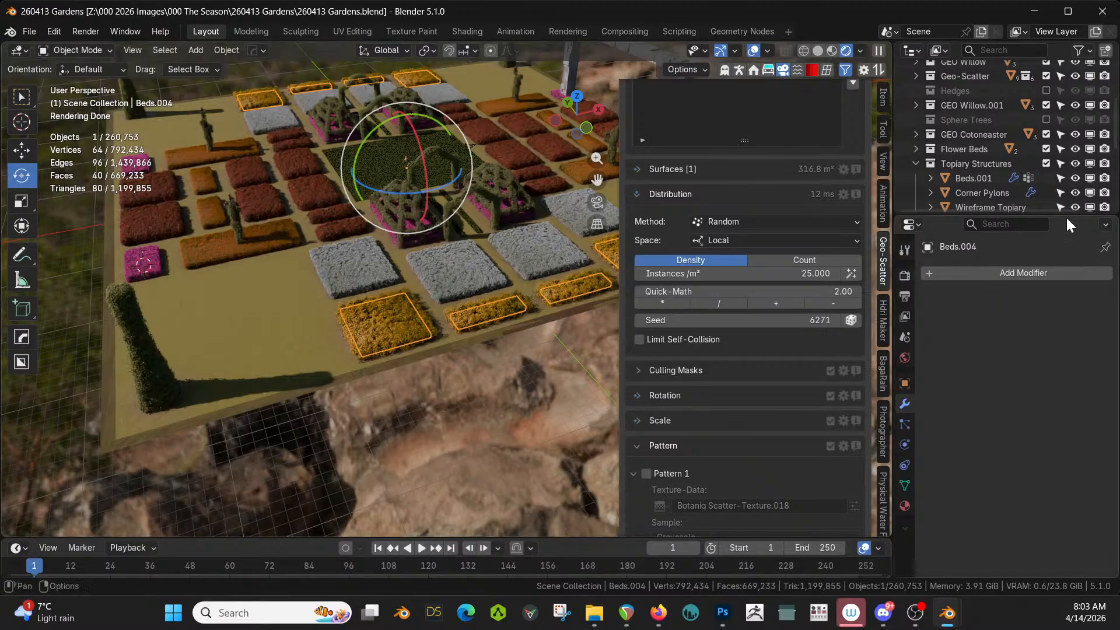
left_click(1045, 90)
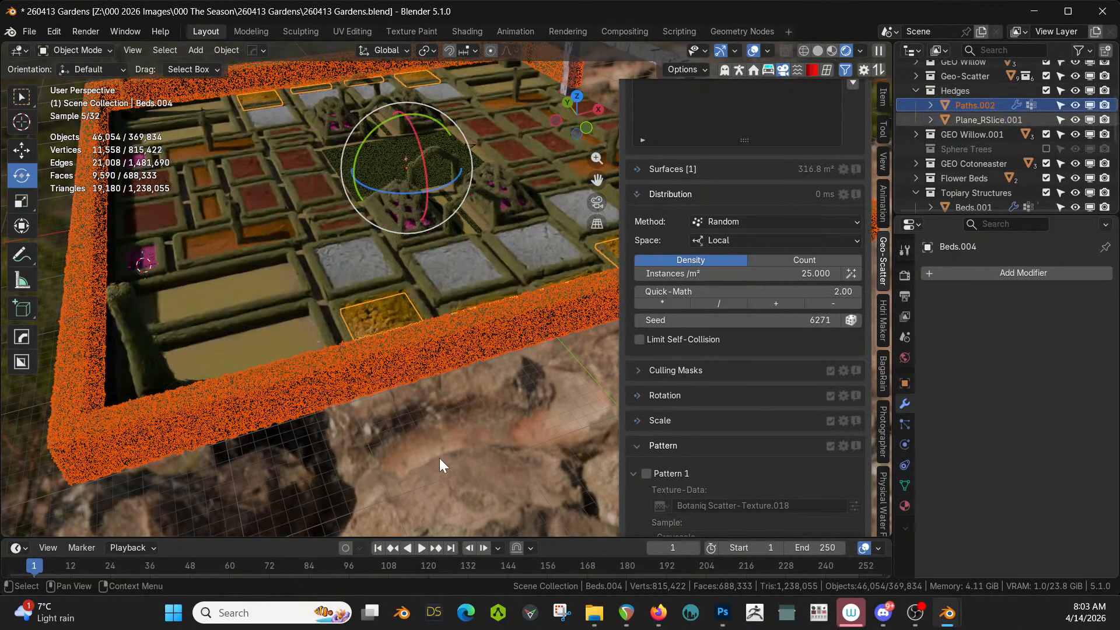
key("alt+a")
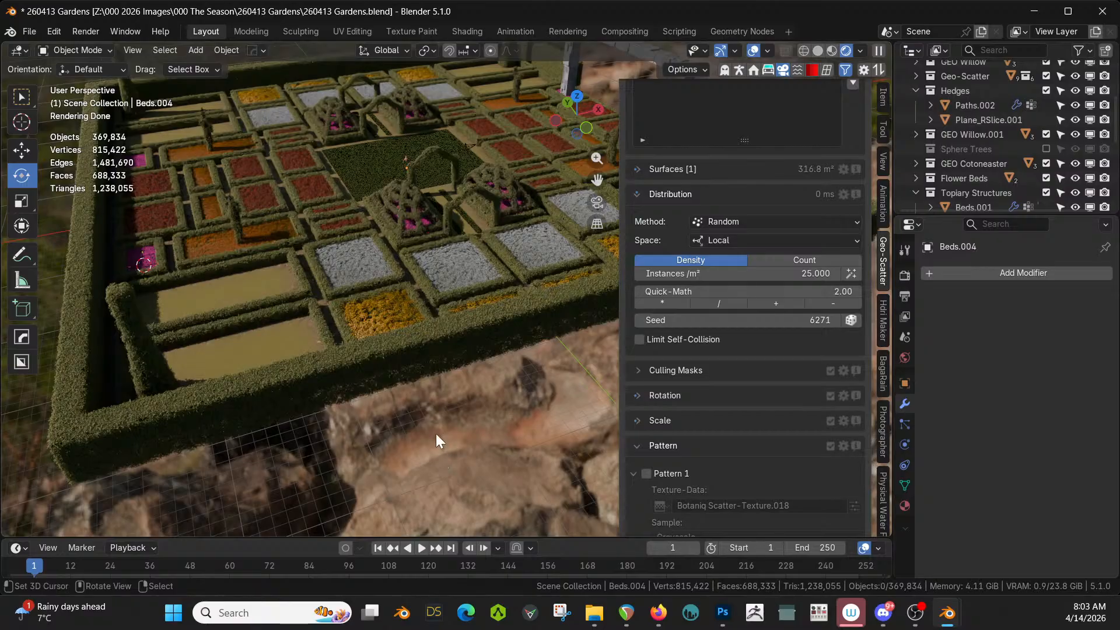
Switch the viewport to solid shading and exclude the Hedges and Geo-Scatter collections from the view layer
key("z")
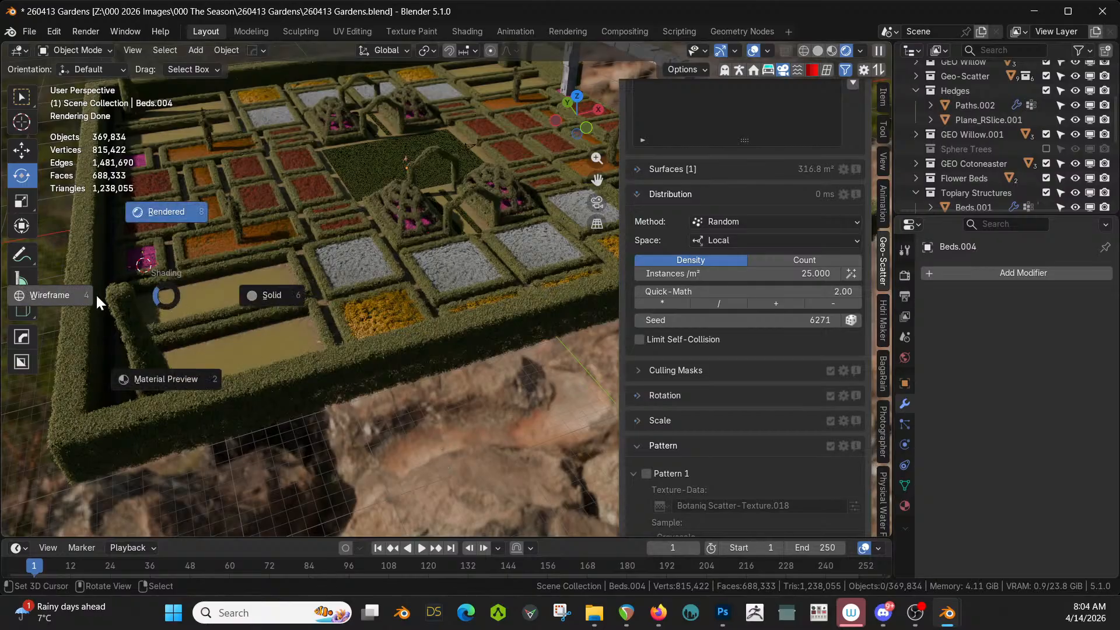
left_click(96, 293)
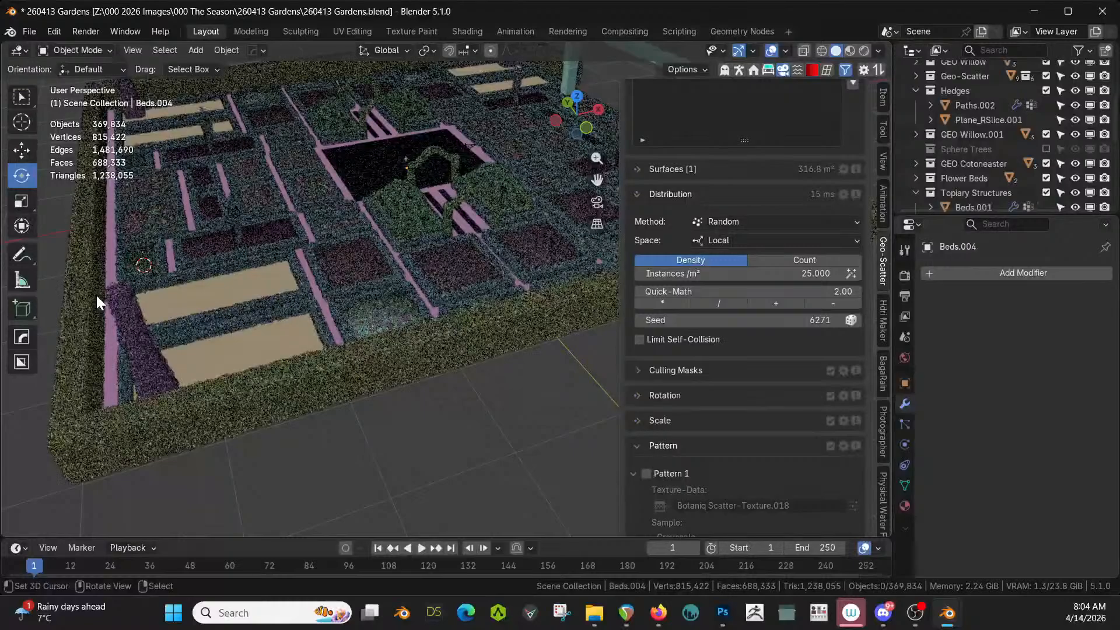
left_click(1047, 91)
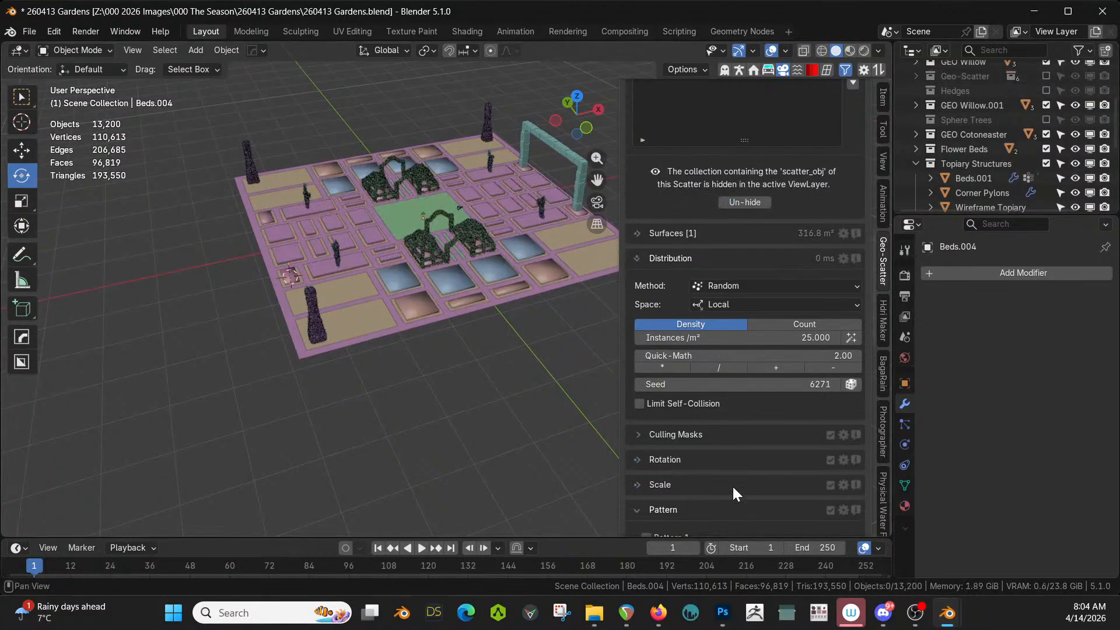
Include the Sphere Trees collection in the view layer and view the empty beds at the garden's corner
middle_click_drag(506, 406, 295, 467)
middle_click_drag(454, 427, 323, 457, "shift")
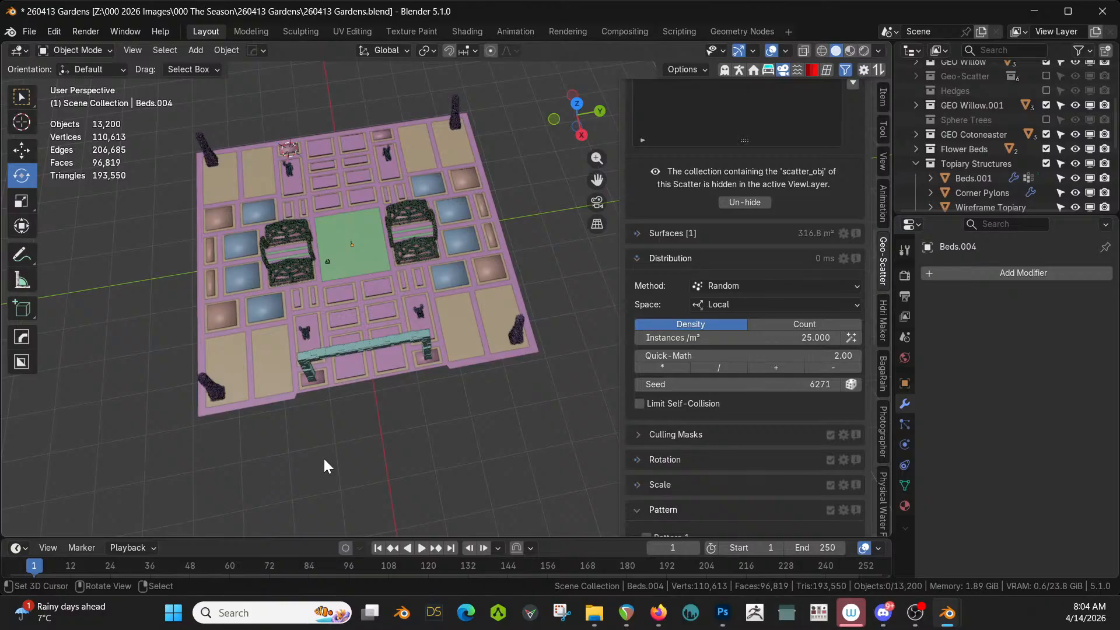
middle_click_drag(597, 381, 37, 397)
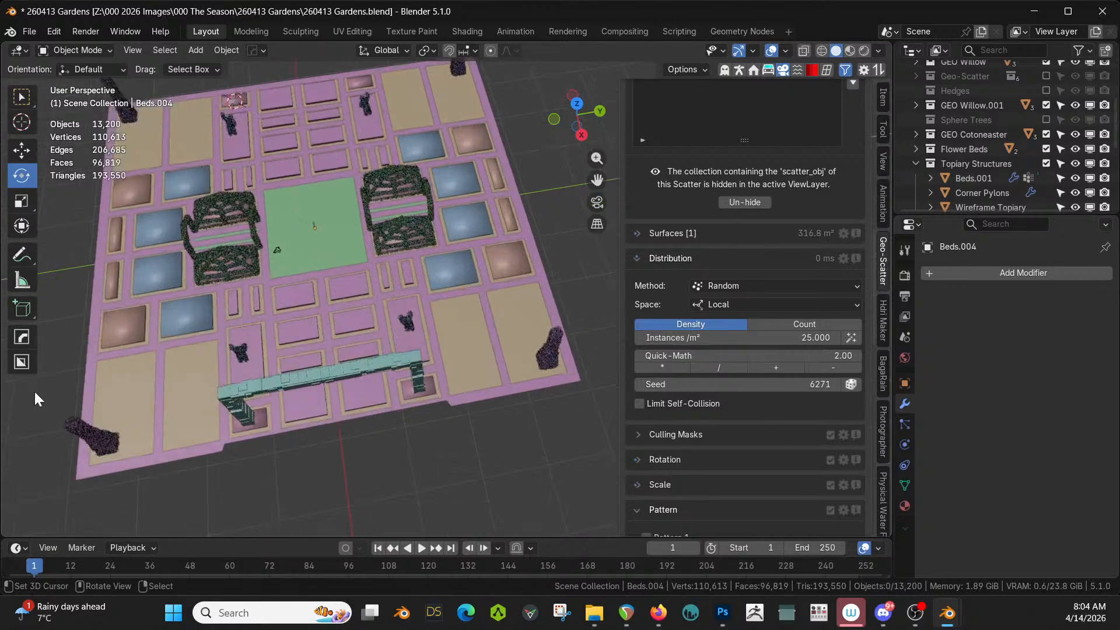
middle_click_drag(224, 362, 347, 349)
scroll(346, 349, "up", 4)
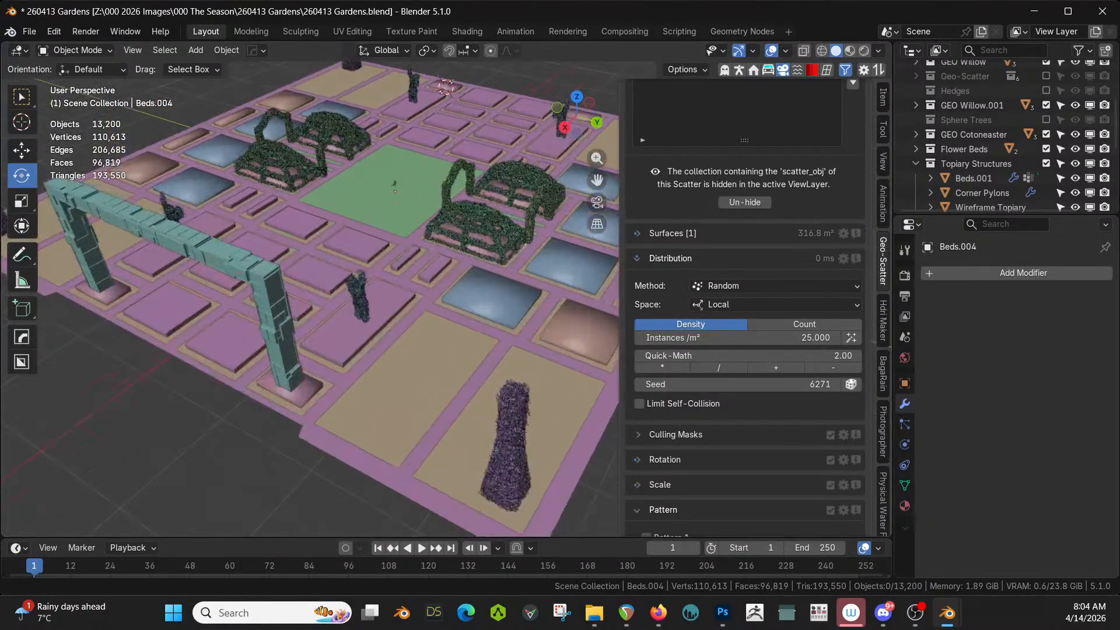
left_click(1044, 119)
middle_click_drag(509, 285, 243, 375)
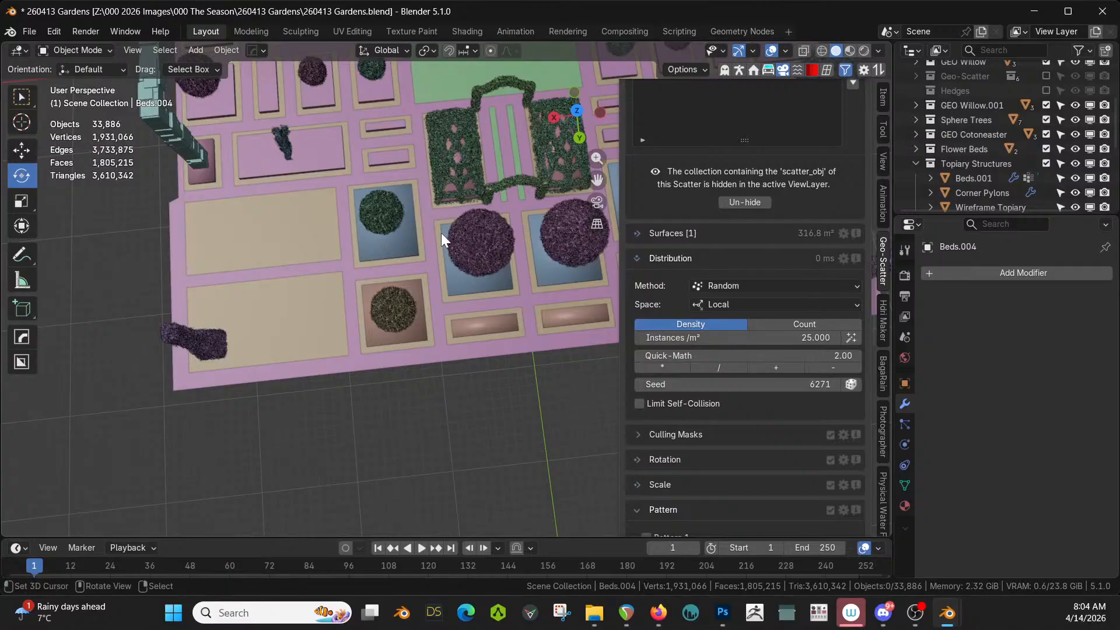
Duplicate the Sphere.005 tree in top view and place the copy in the empty corner bed, about 18 m along X and 5.6 m along Y
left_click(485, 250)
scroll(404, 286, "down", 3)
scroll(403, 286, "down", 3)
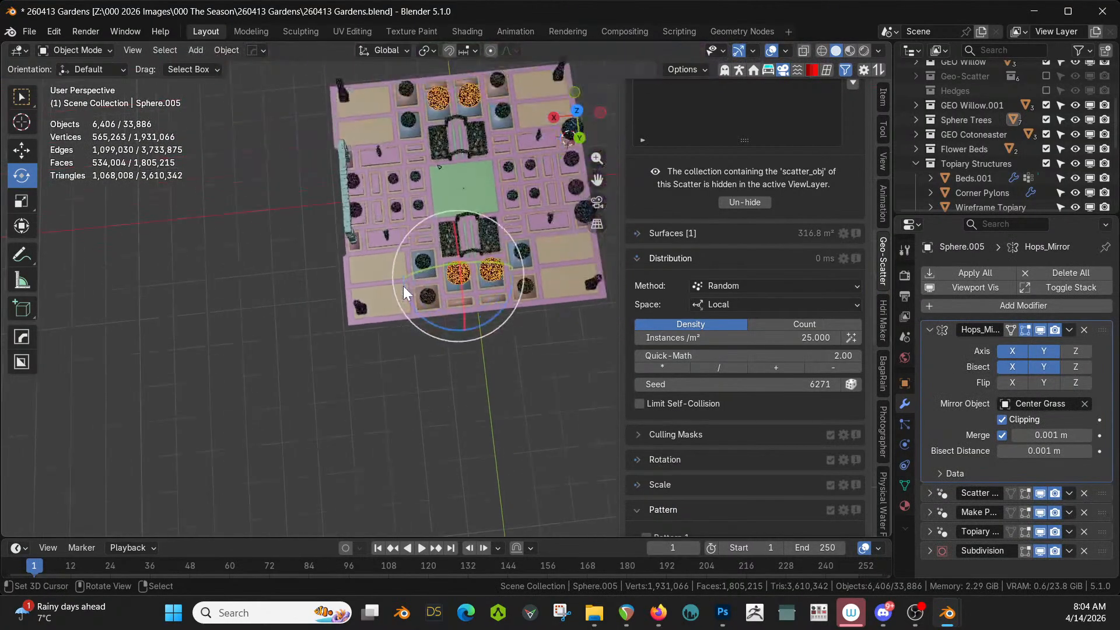
middle_click_drag(404, 286, 386, 329)
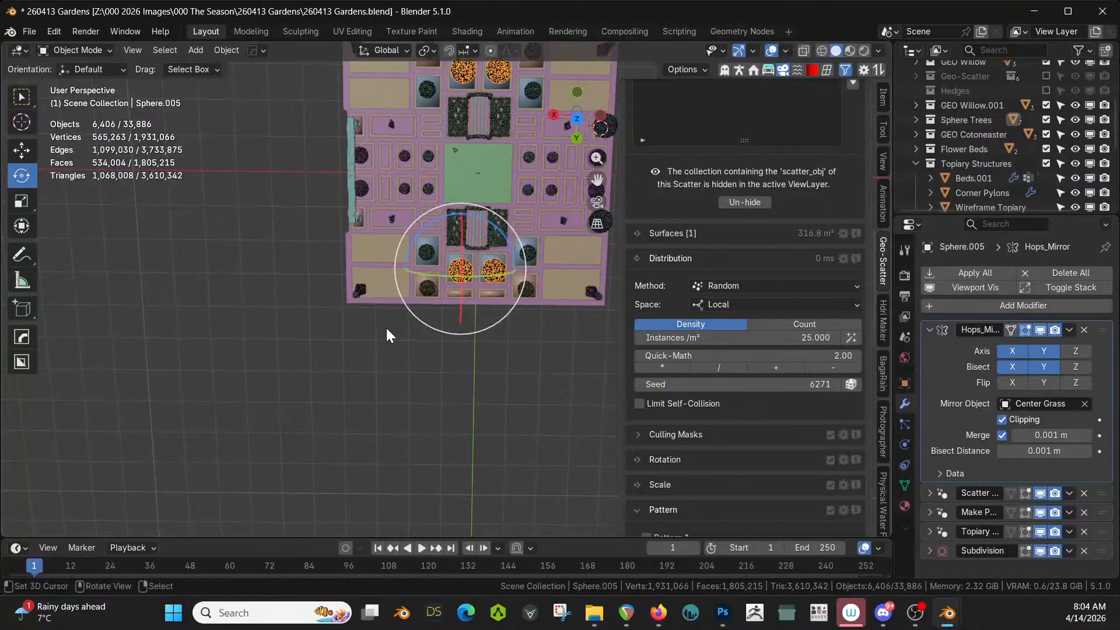
key("KP_7")
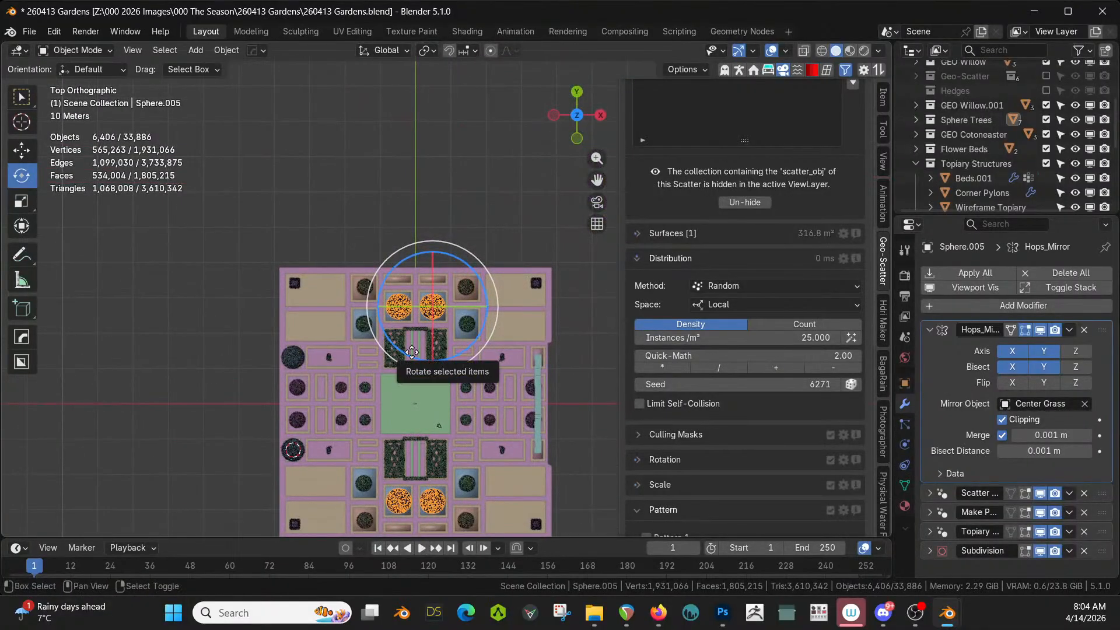
key("shift+d")
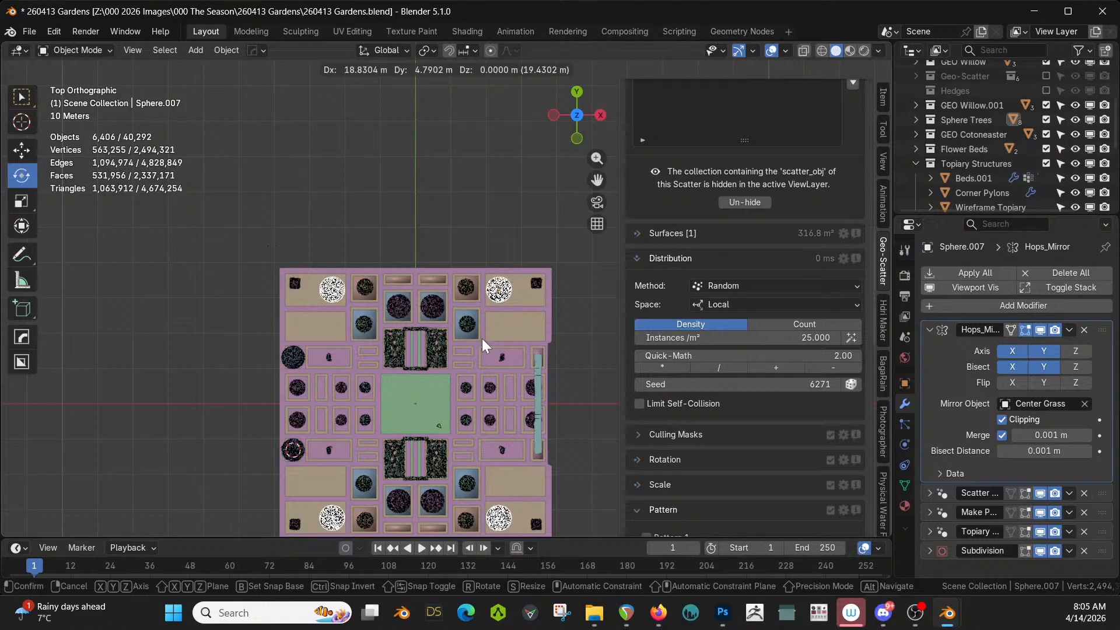
left_click(479, 335)
Move the duplicated sphere tree about 1.5 m along X and -1.1 m along Y within the corner bed
scroll(478, 335, "up", 4)
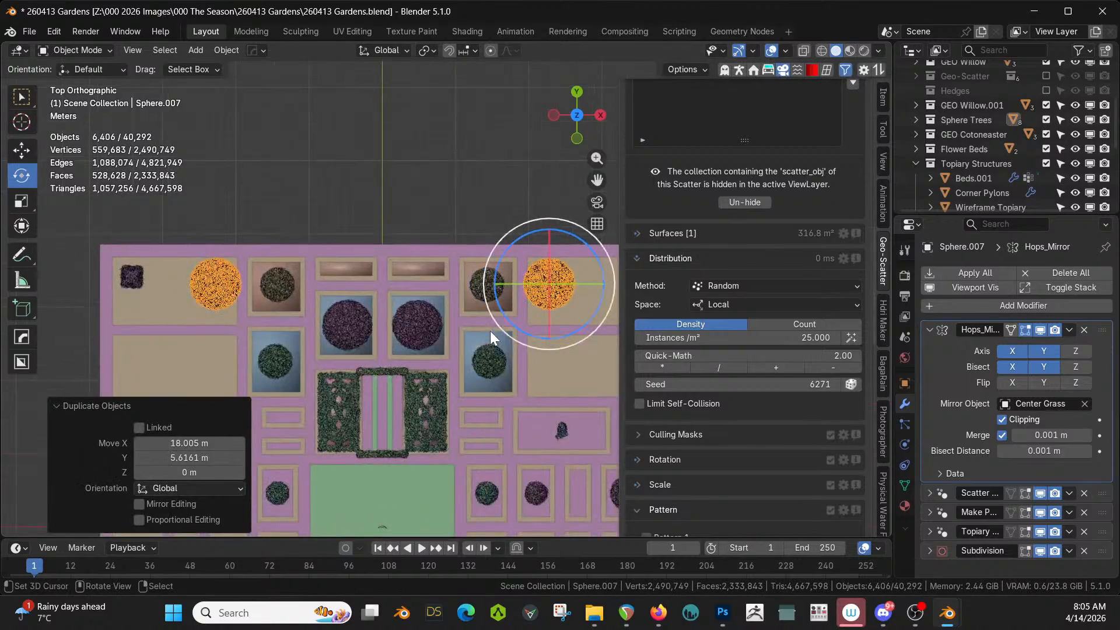
scroll(455, 303, "up", 3)
middle_click_drag(392, 296, 389, 331, "shift")
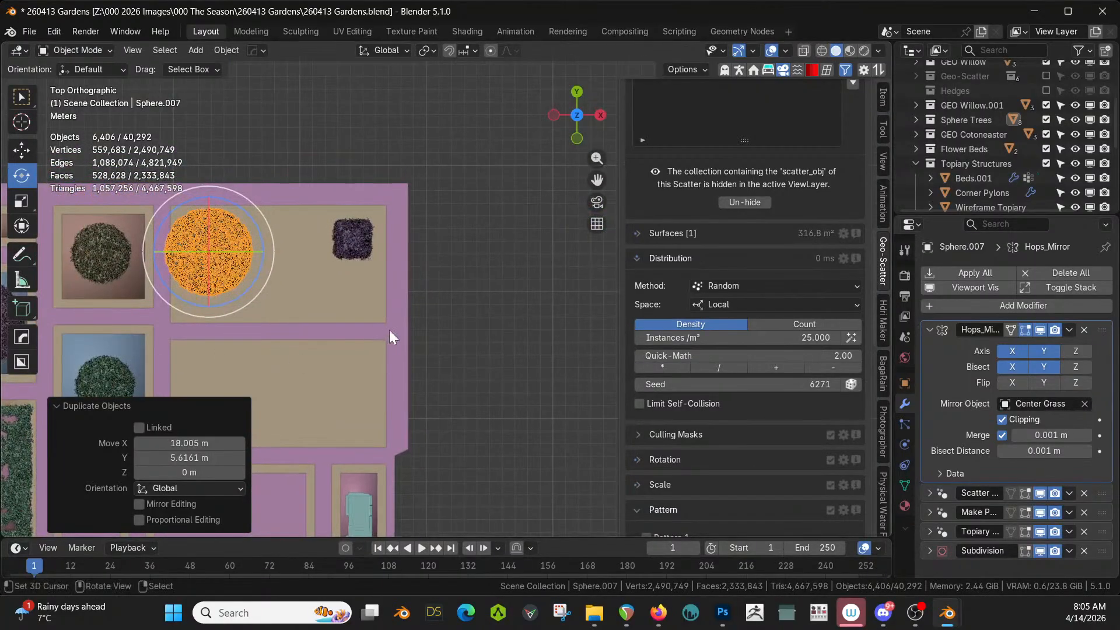
key("g")
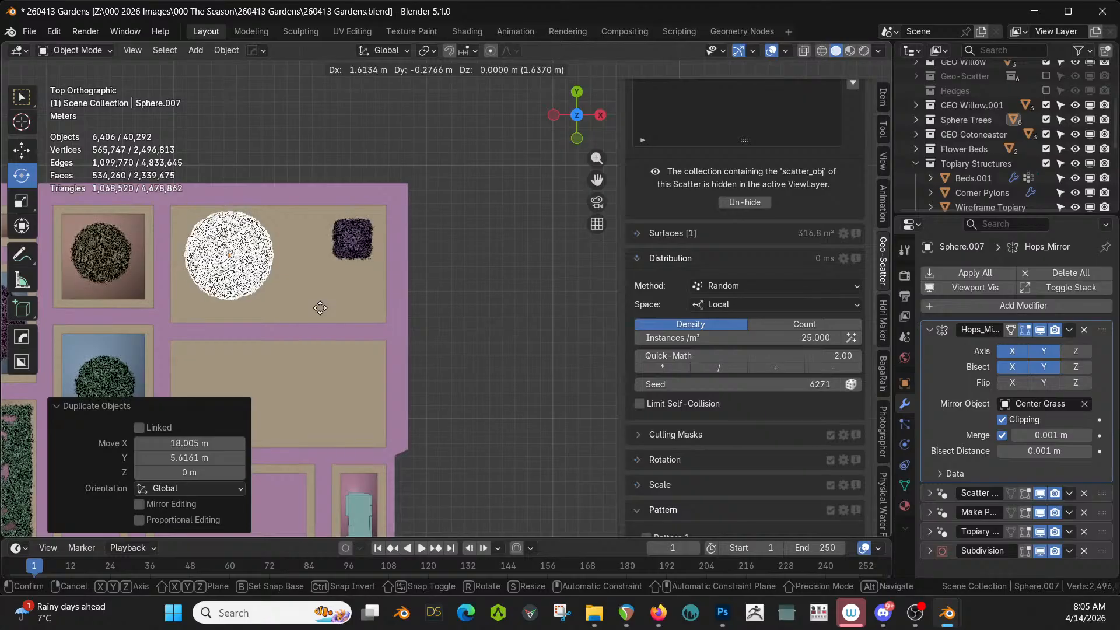
left_click(401, 360)
middle_click_drag(401, 360, 516, 267, "shift")
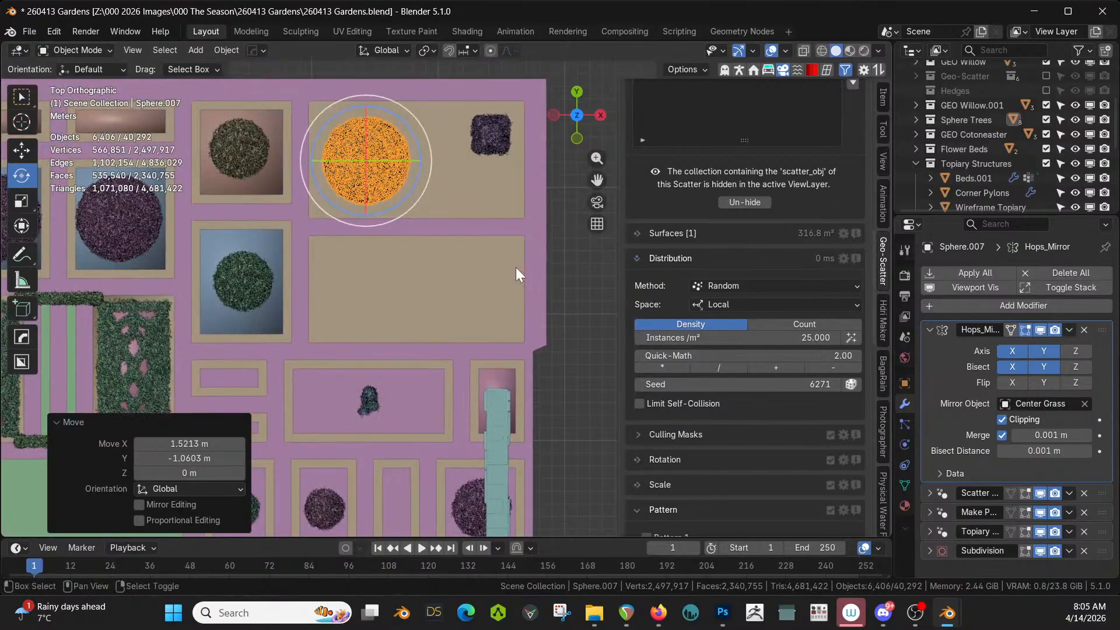
Duplicate the selected sphere tree and move the copy 8 m along X within the same corner bed
key("shift+d")
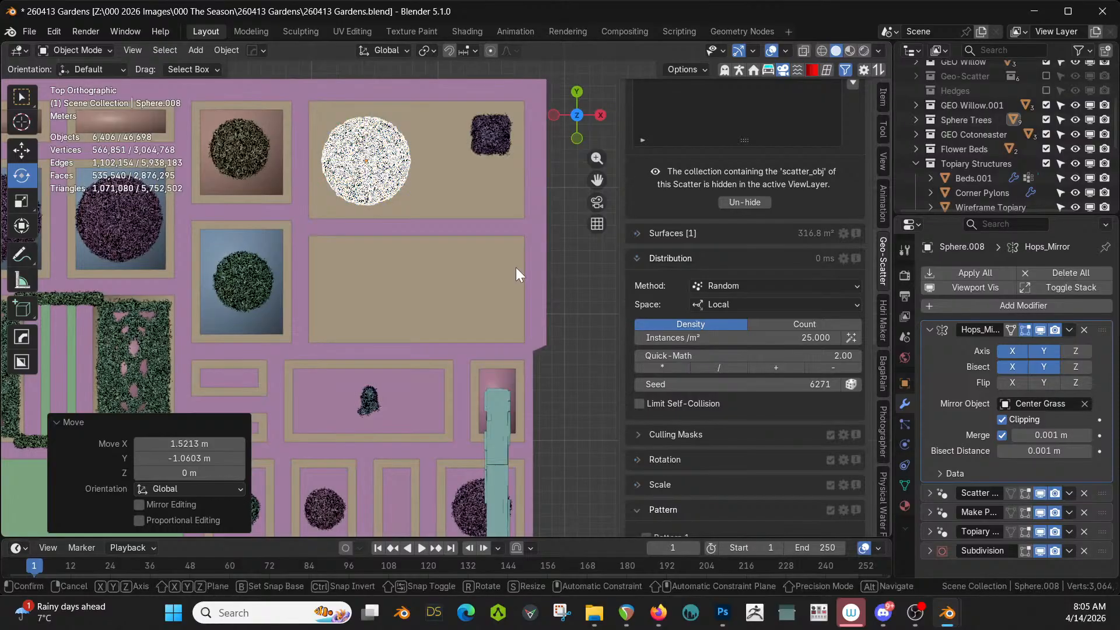
left_click(516, 267)
key("g")
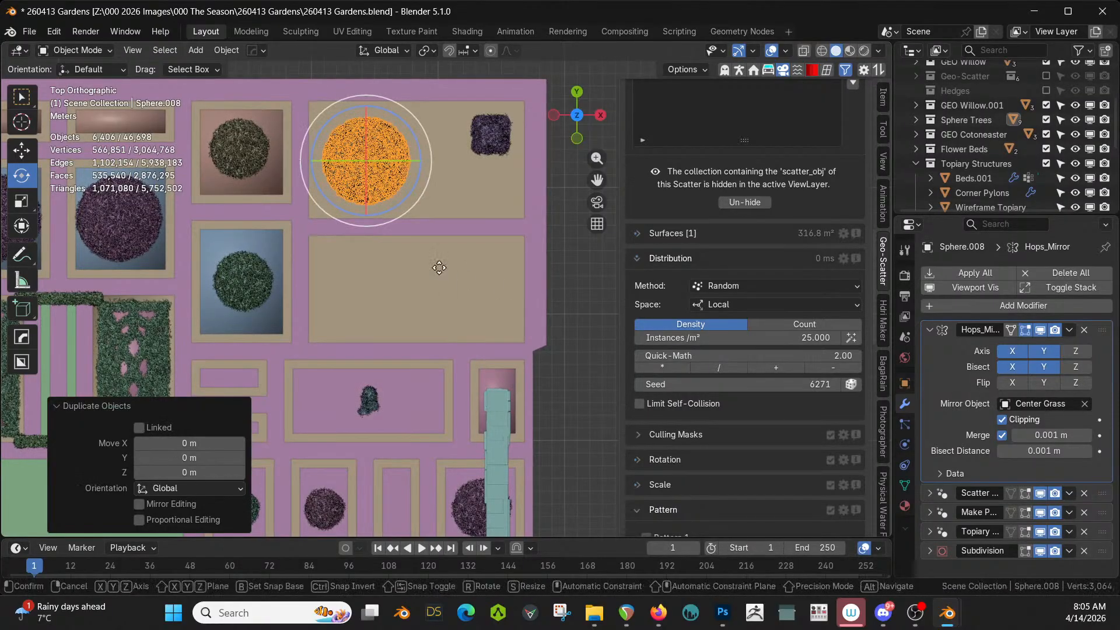
key("x")
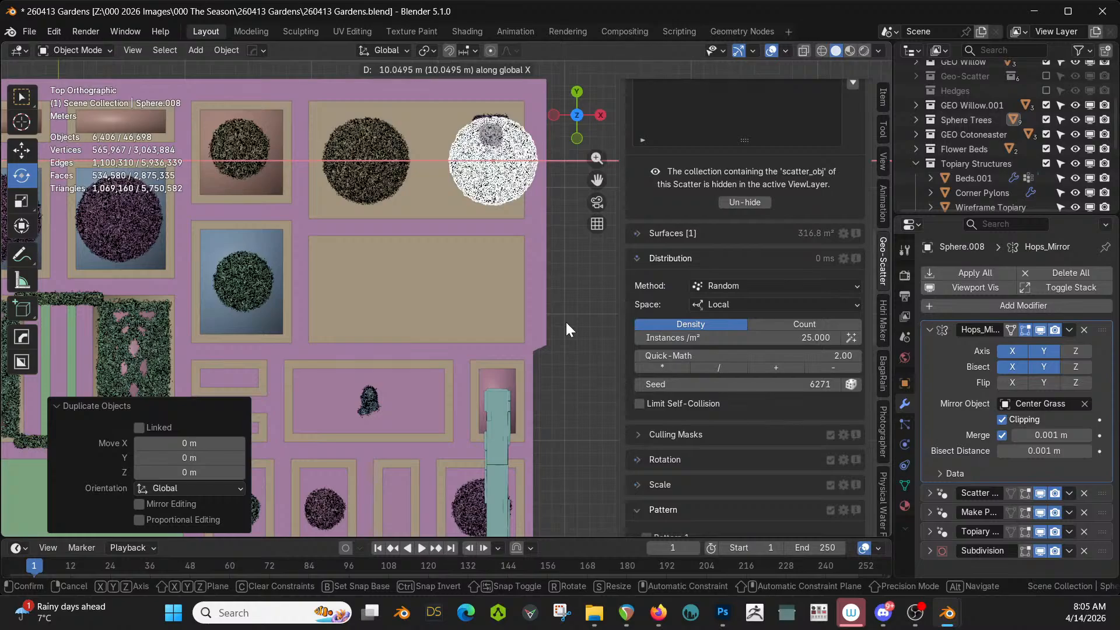
left_click(566, 327)
left_click(194, 446)
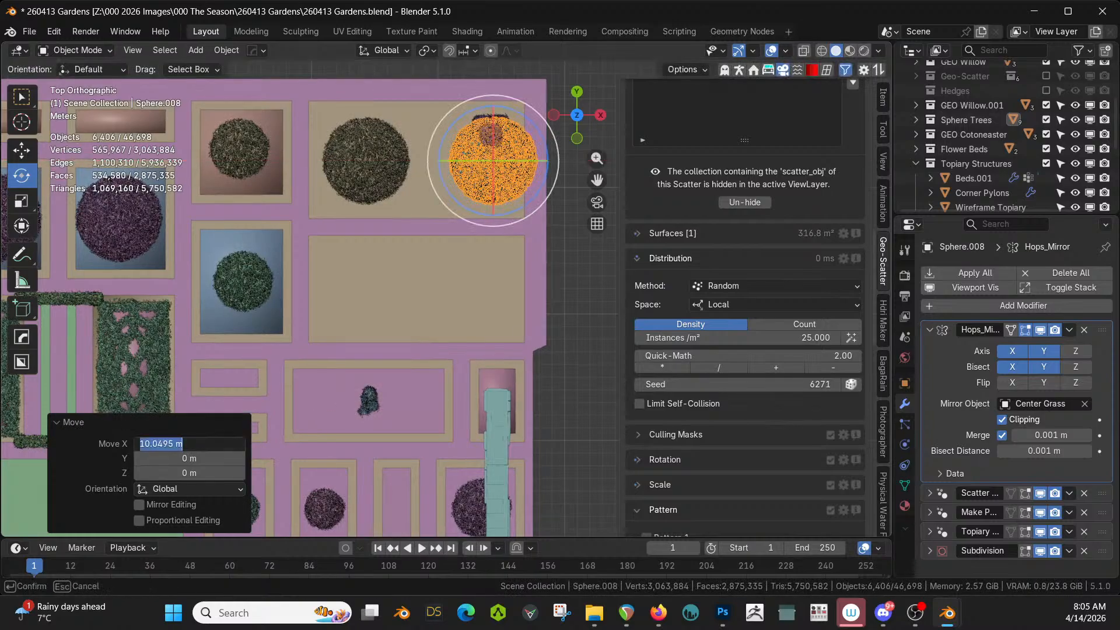
type("8")
key("Return")
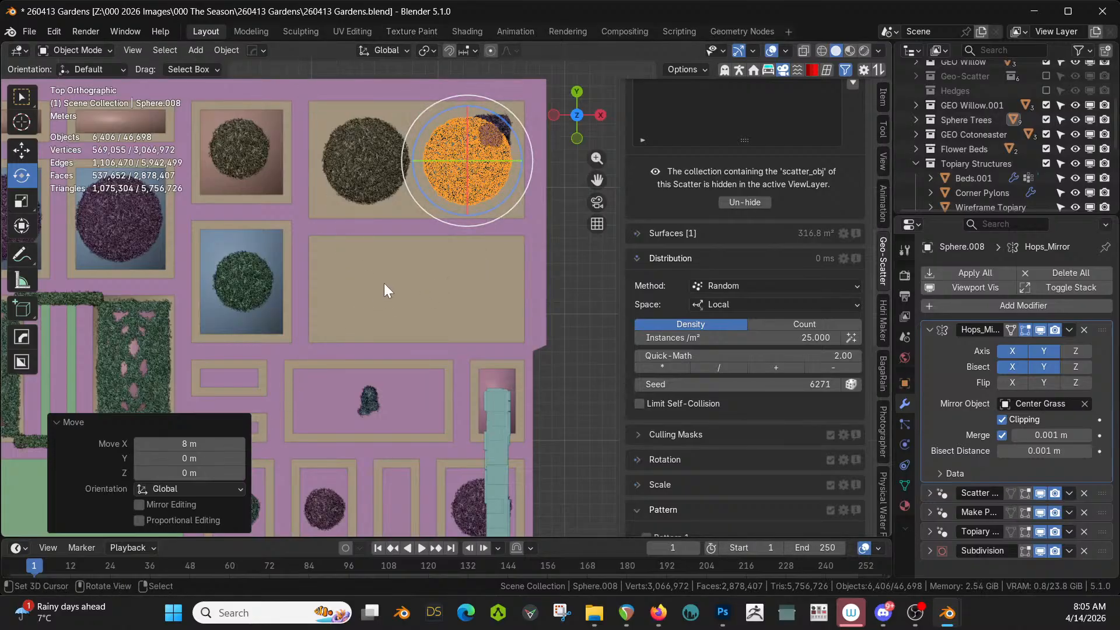
Activate the Transform tool and move the new sphere tree 20 m along Y
middle_click_drag(477, 309, 346, 190)
left_click(21, 227)
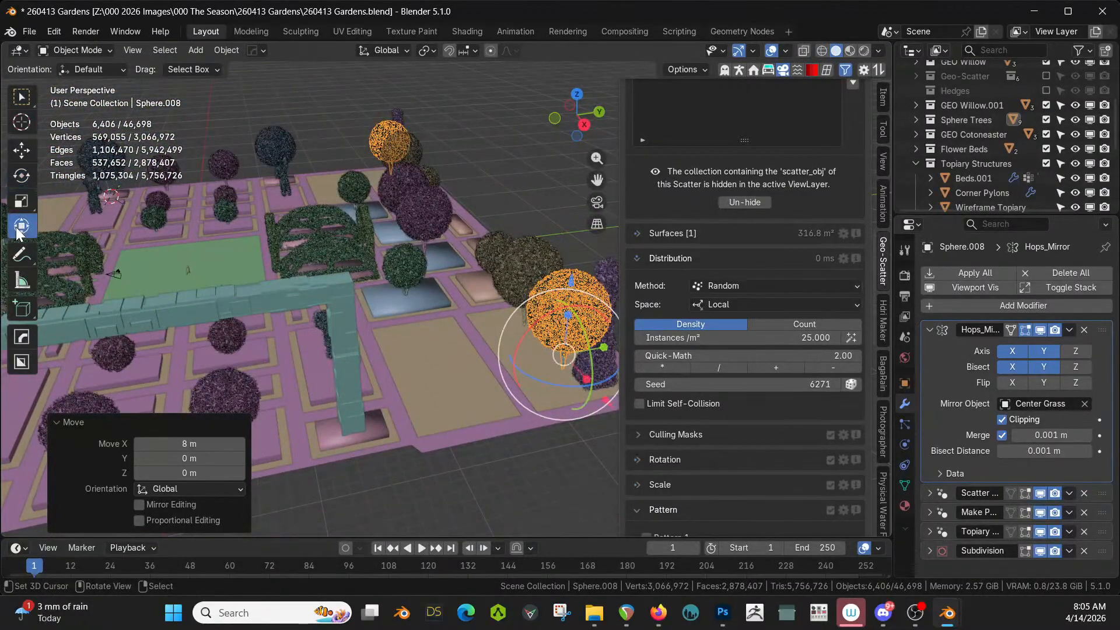
middle_click_drag(405, 359, 437, 396)
key("g")
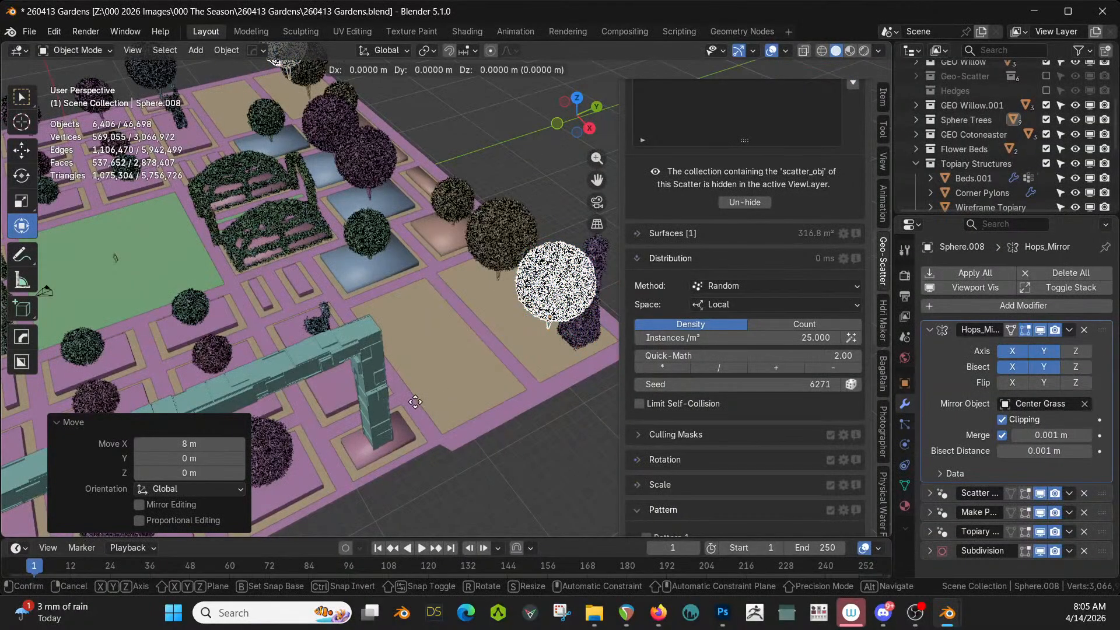
key("y")
left_click(415, 402)
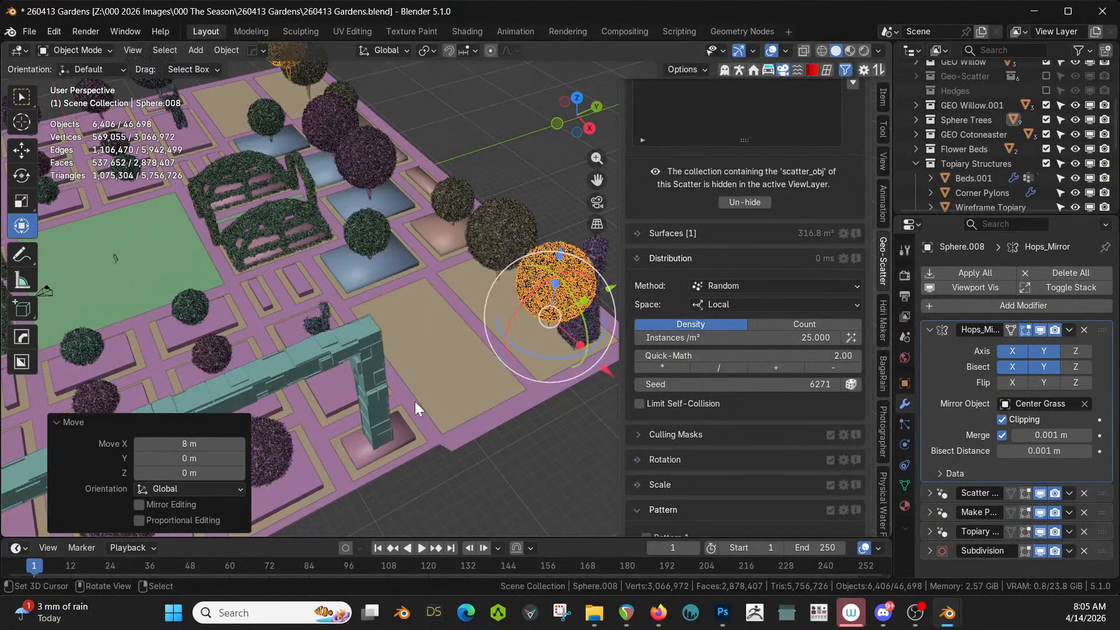
key("g")
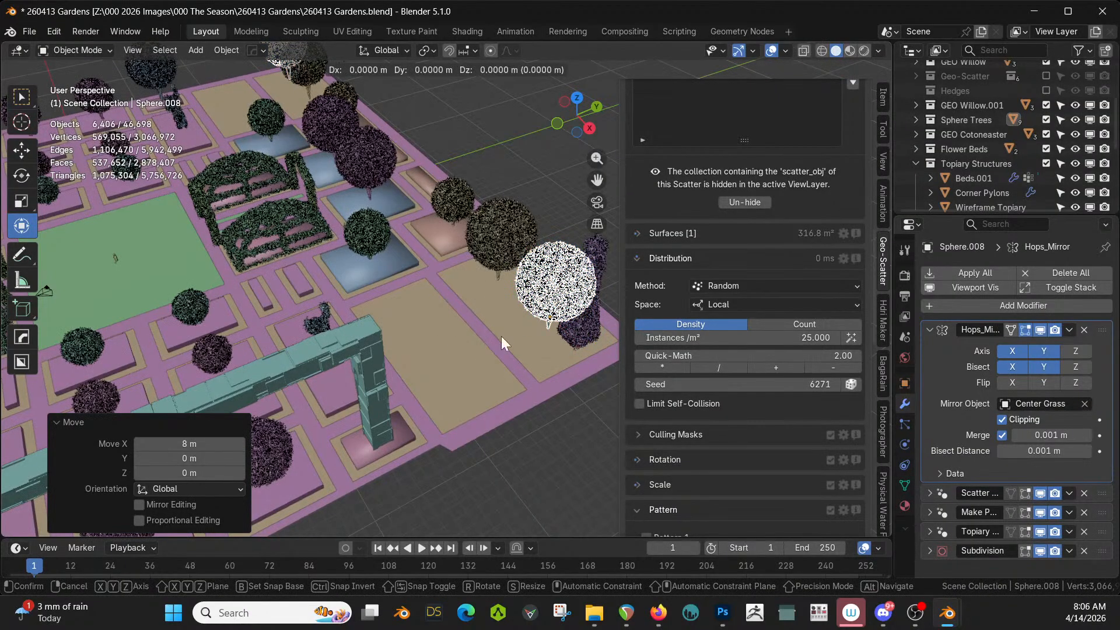
type("y20")
key("Return")
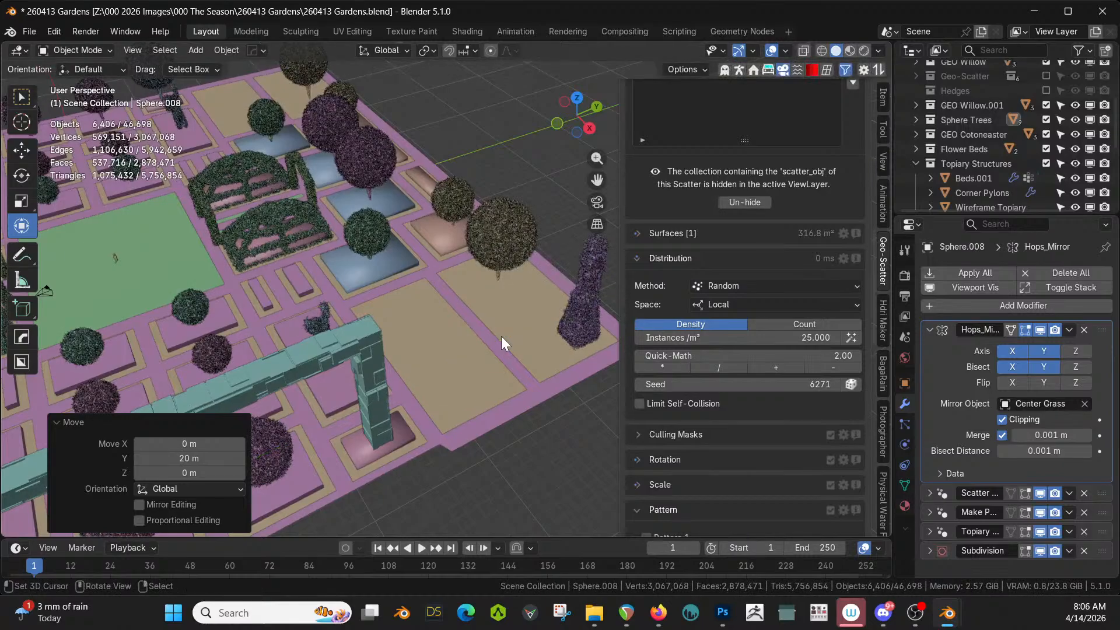
Correct the tree's Y move to -10 m so it stands in the neighbouring empty bed
scroll(329, 296, "down", 5)
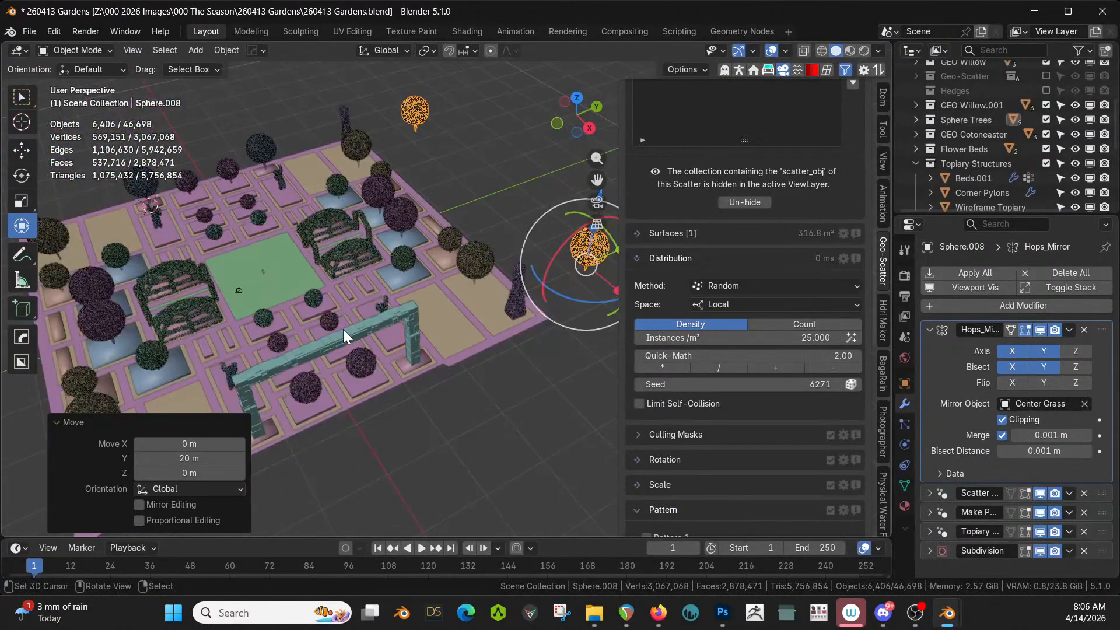
left_click(187, 458)
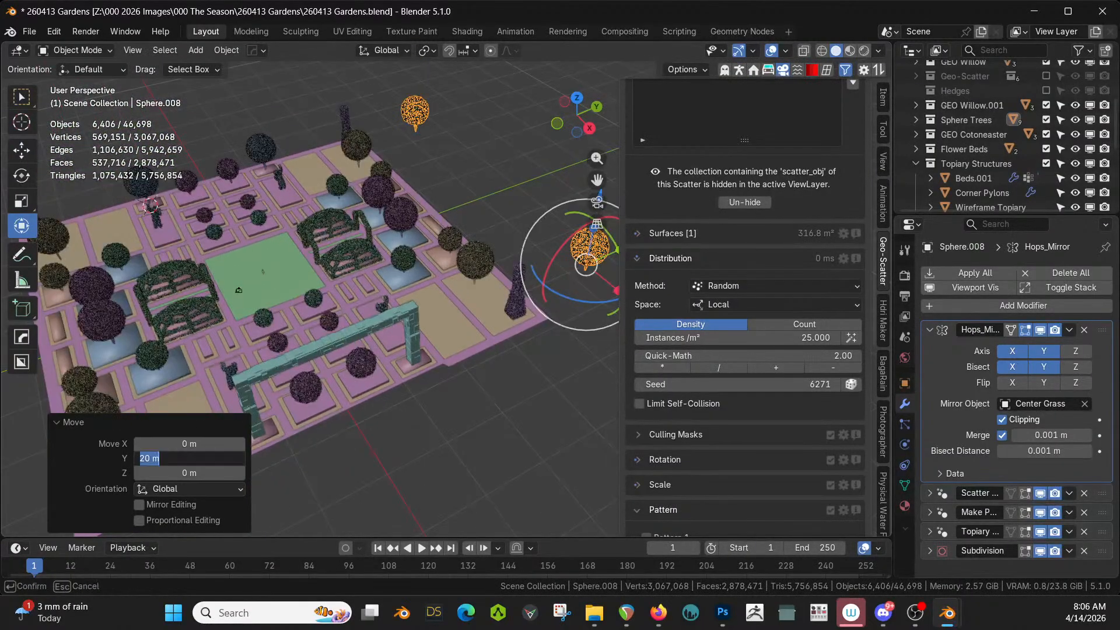
left_click(140, 458)
type("-")
key("Return")
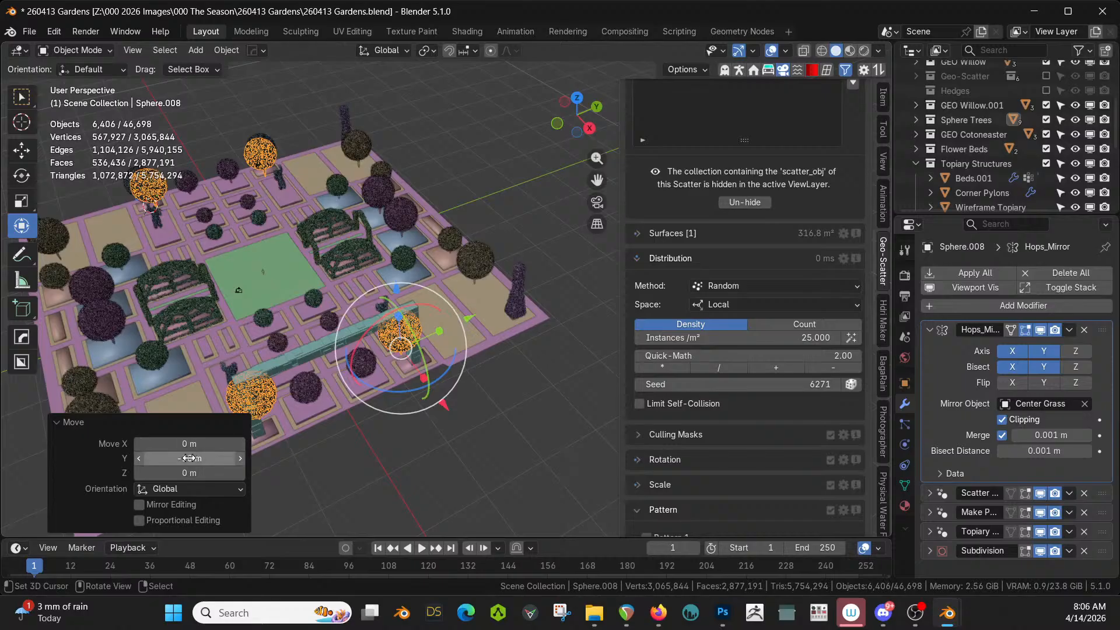
left_click(182, 459)
type("-10")
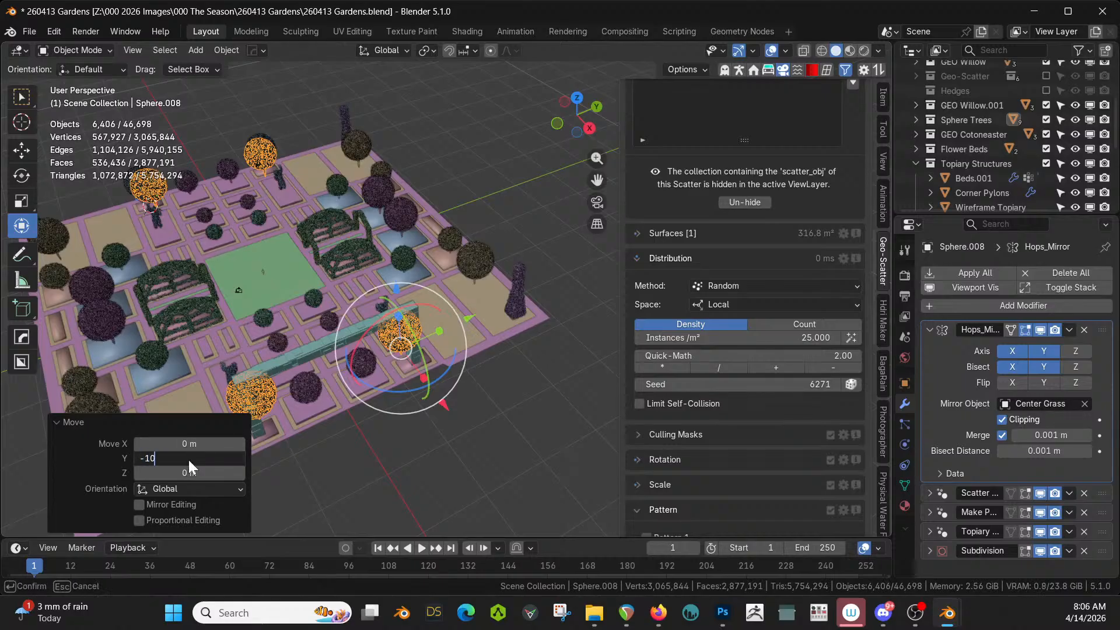
key("Return")
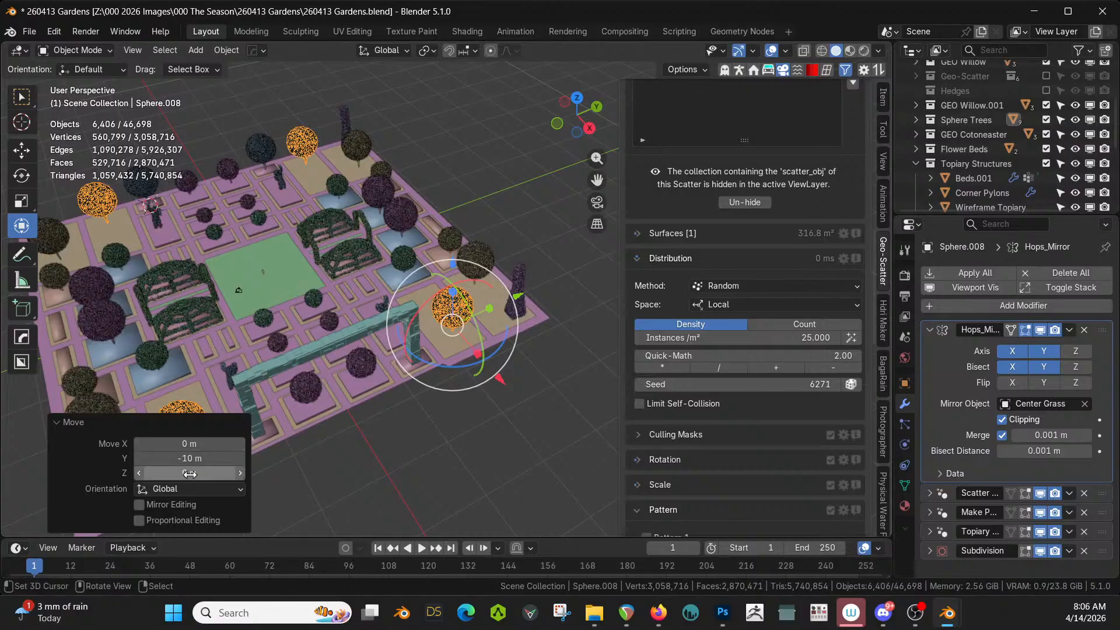
In top view, duplicate the Sphere.007 tree and move the copy -10 m along Y into the neighbouring bed
key("KP_7")
scroll(475, 401, "up", 3)
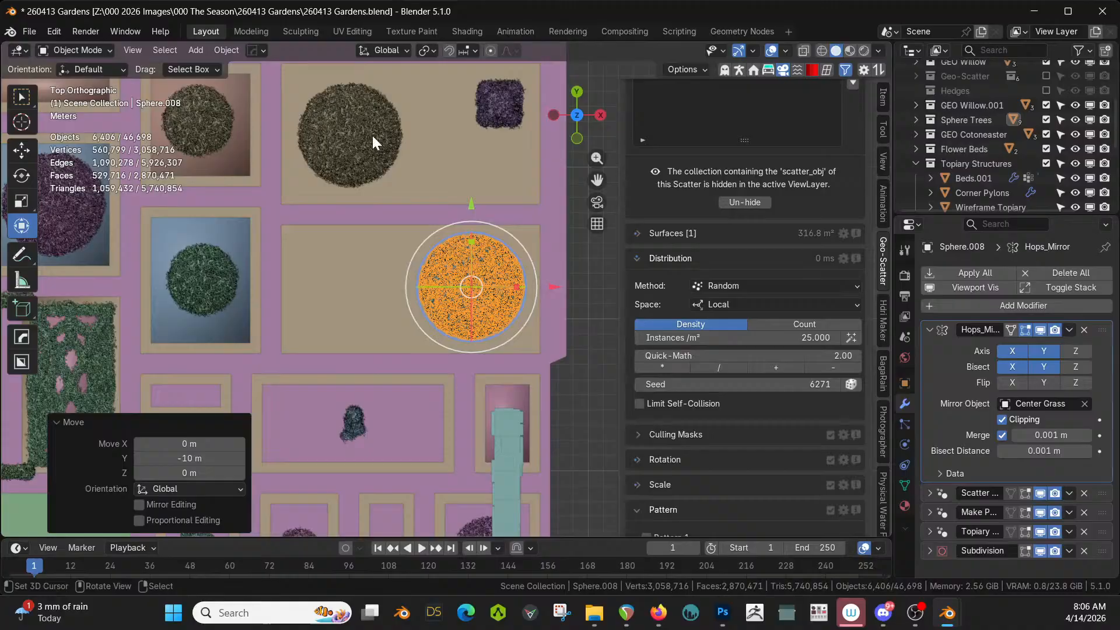
left_click(347, 111)
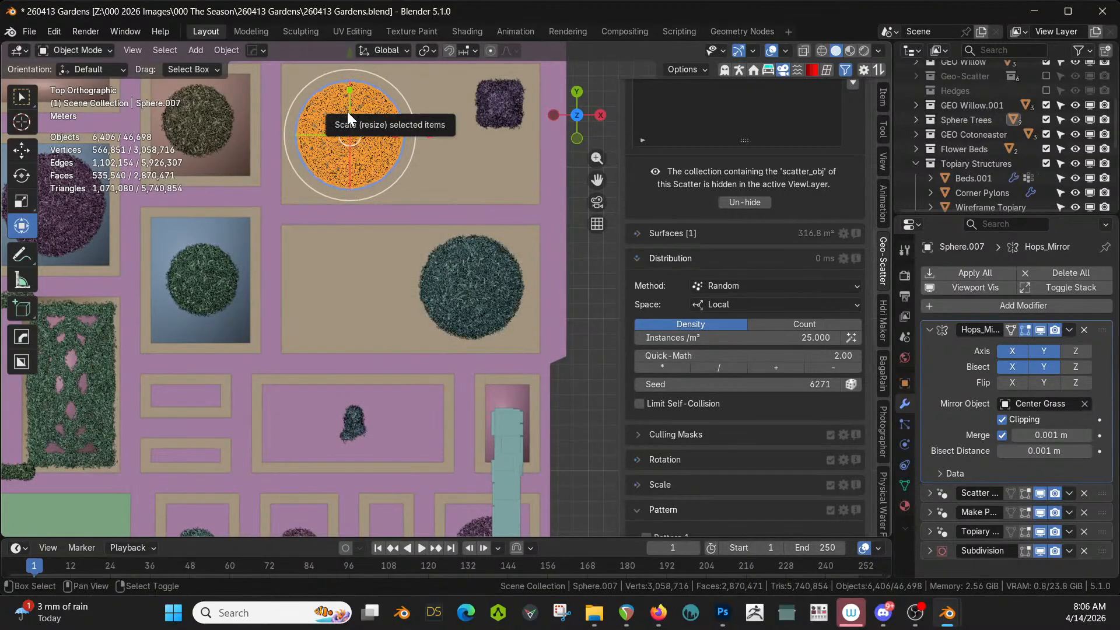
key("shift+d")
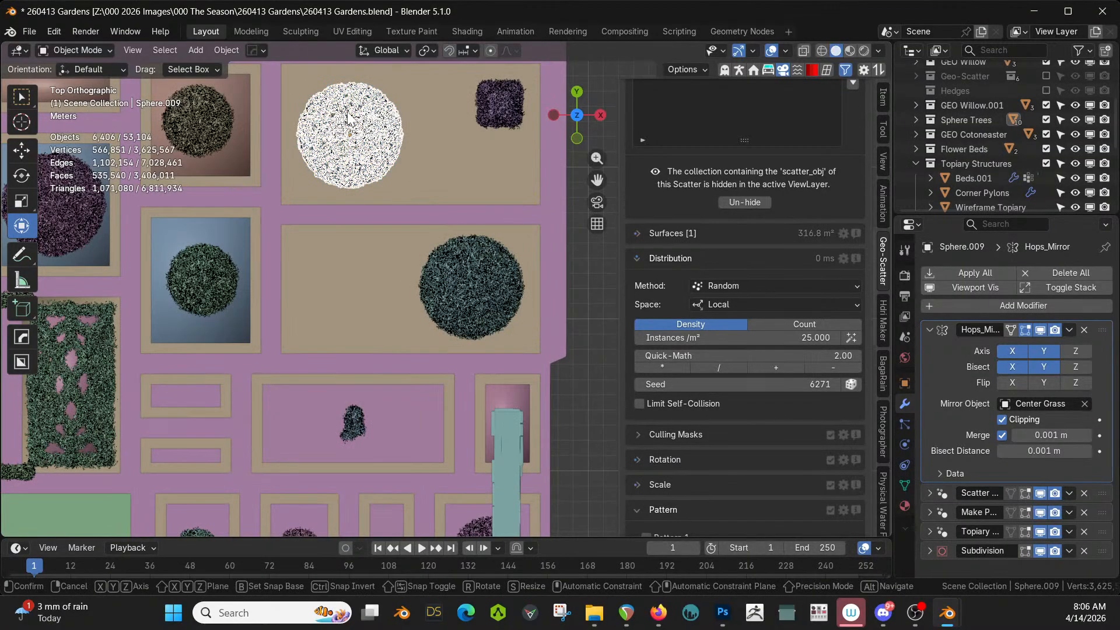
right_click(348, 112)
type("gy-10")
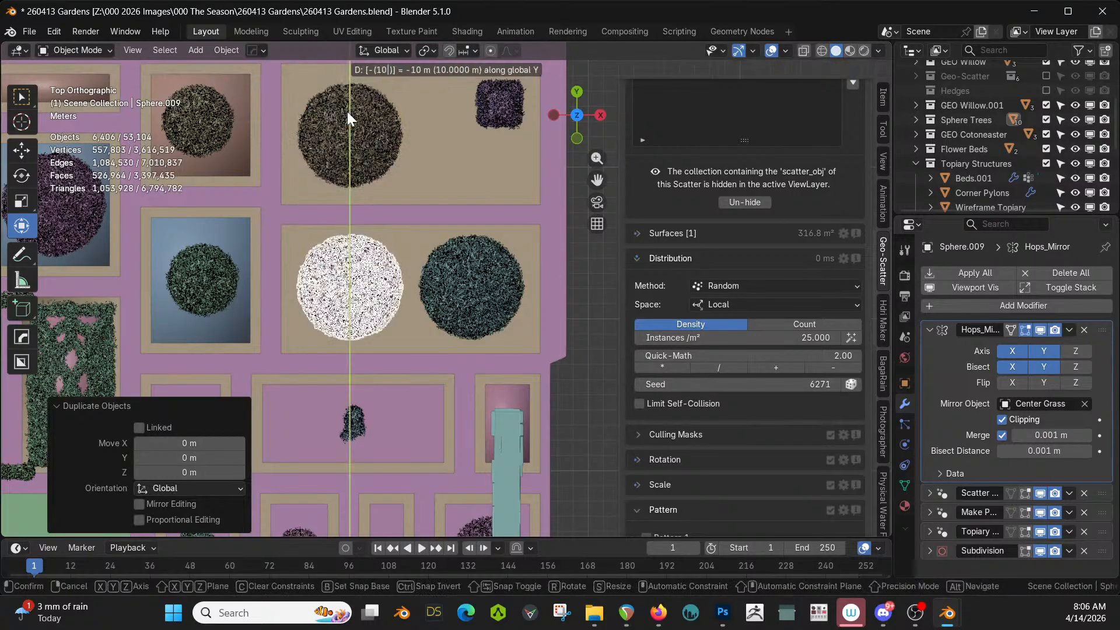
key("Return")
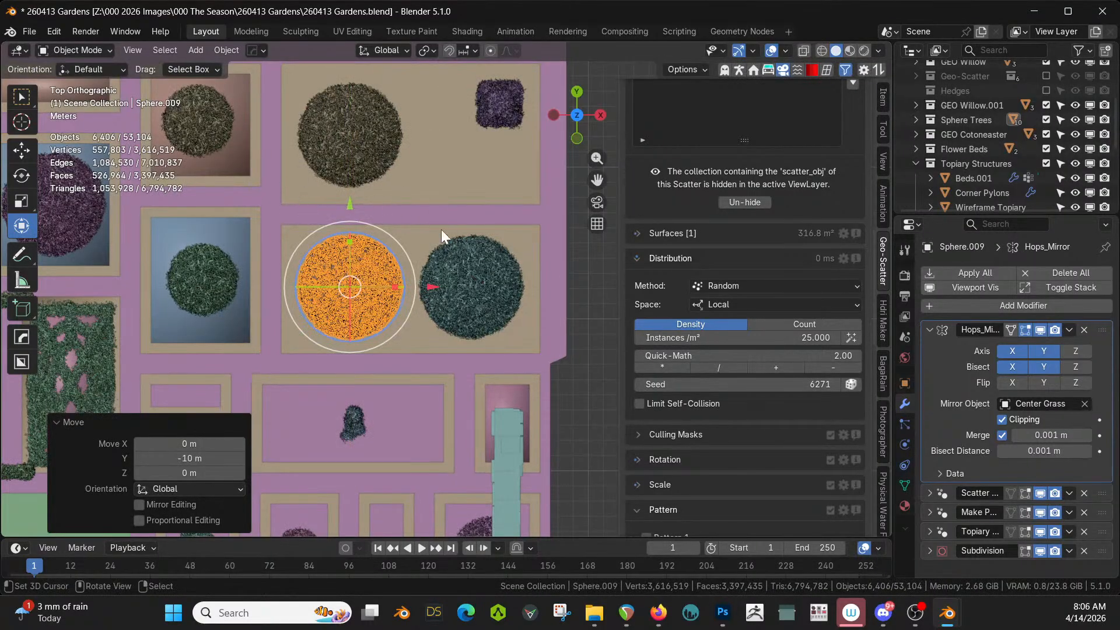
Inspect the mirrored sphere trees around the garden, deselect everything and save the file
middle_click_drag(441, 229, 666, 176)
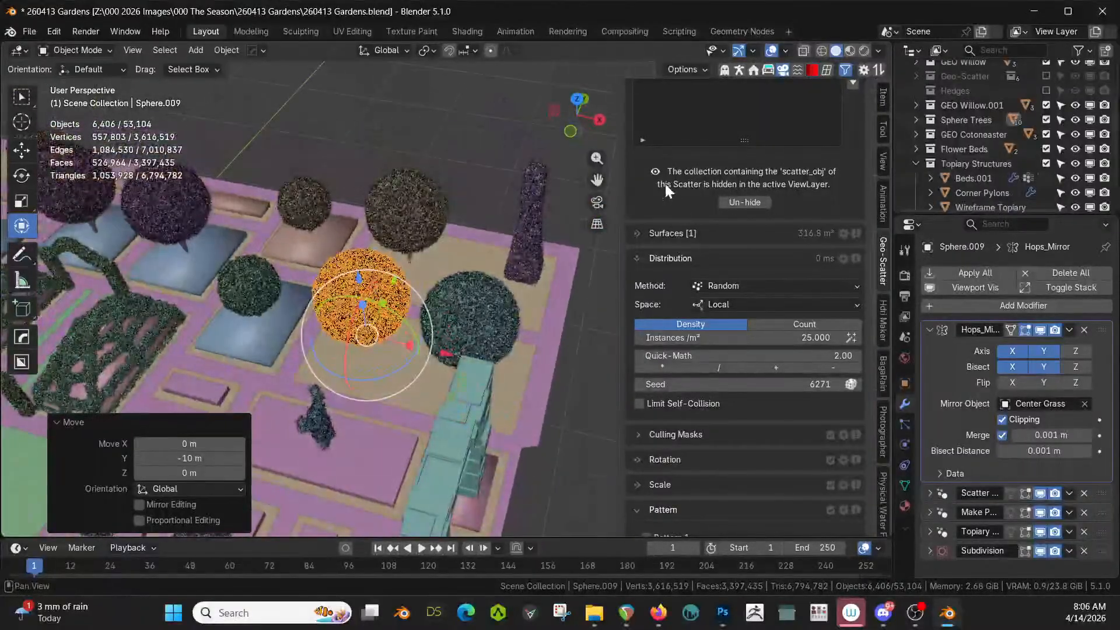
middle_click_drag(495, 274, 210, 265)
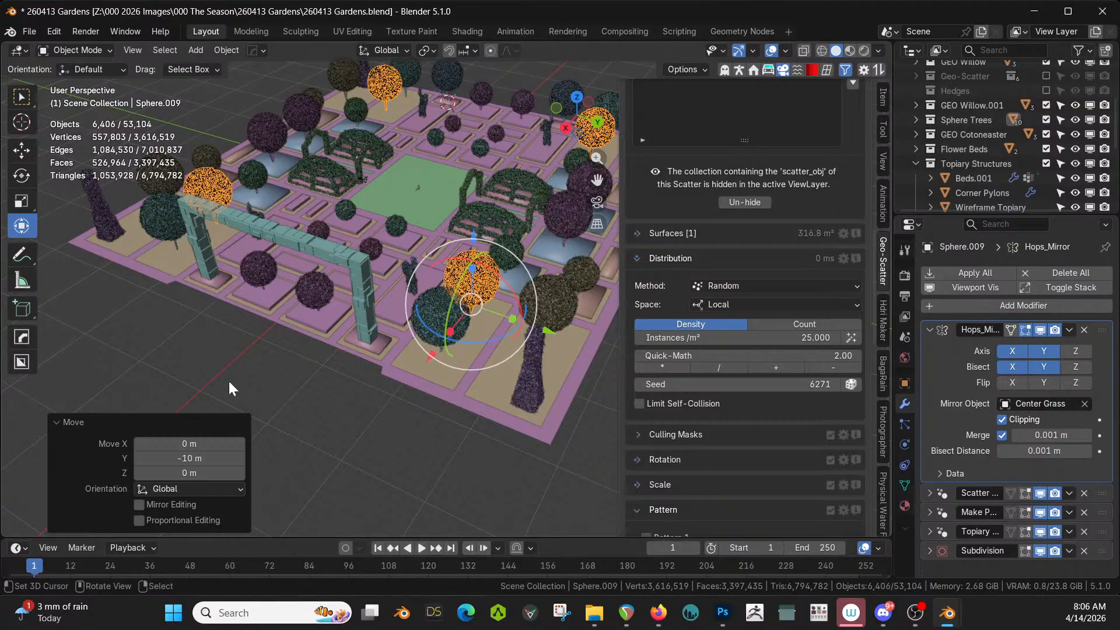
left_click(232, 355)
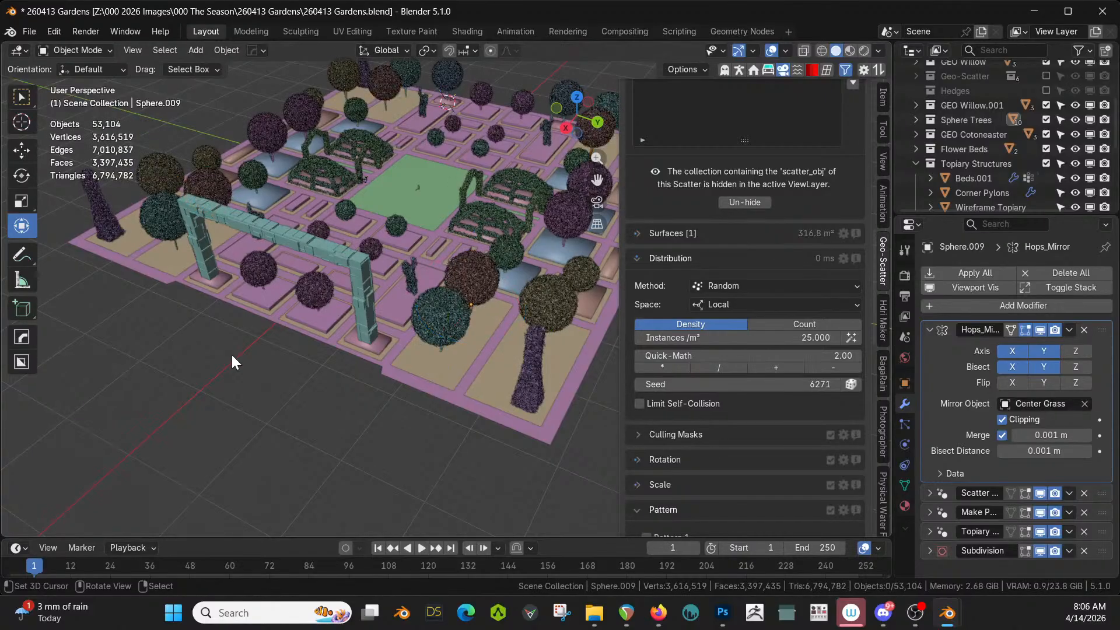
middle_click_drag(284, 297, 358, 303)
key("ctrl+s")
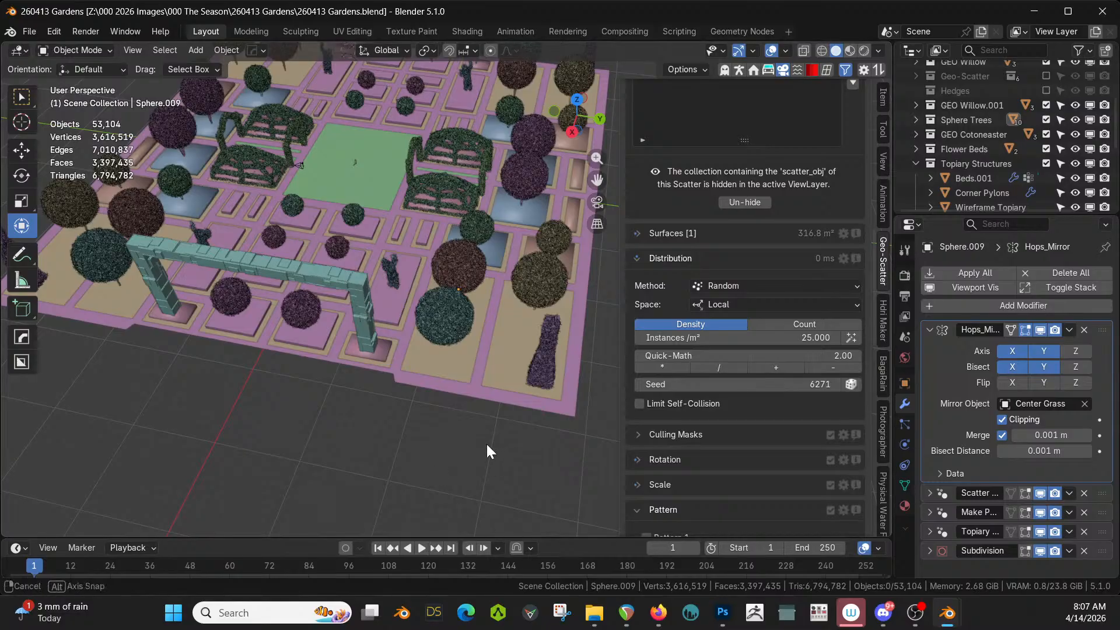
middle_click_drag(485, 442, 437, 447)
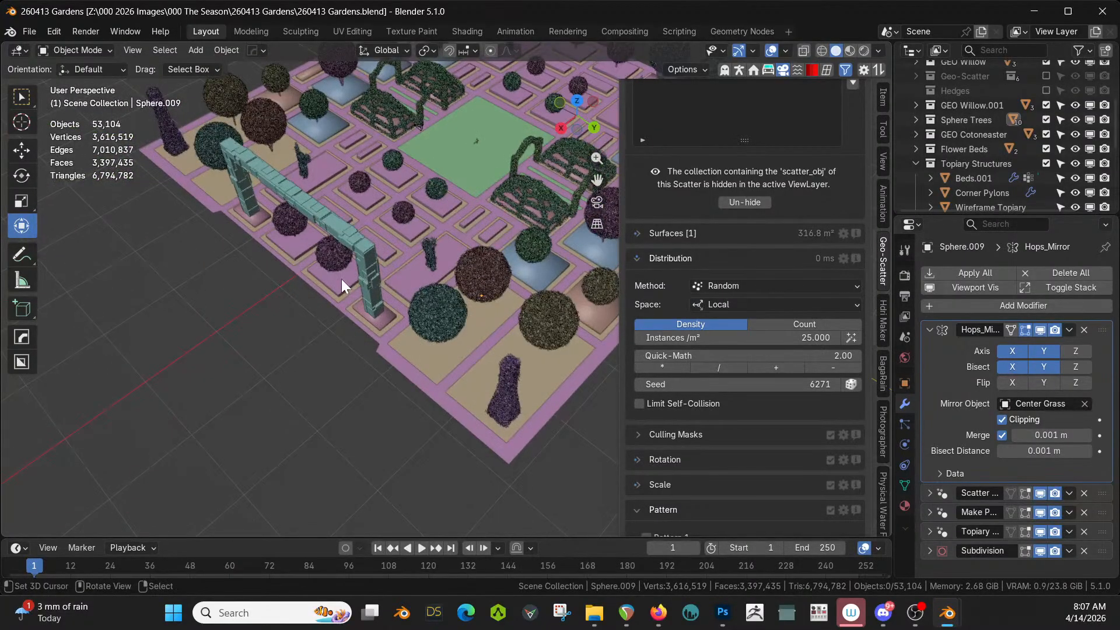
scroll(836, 416, "down", 6)
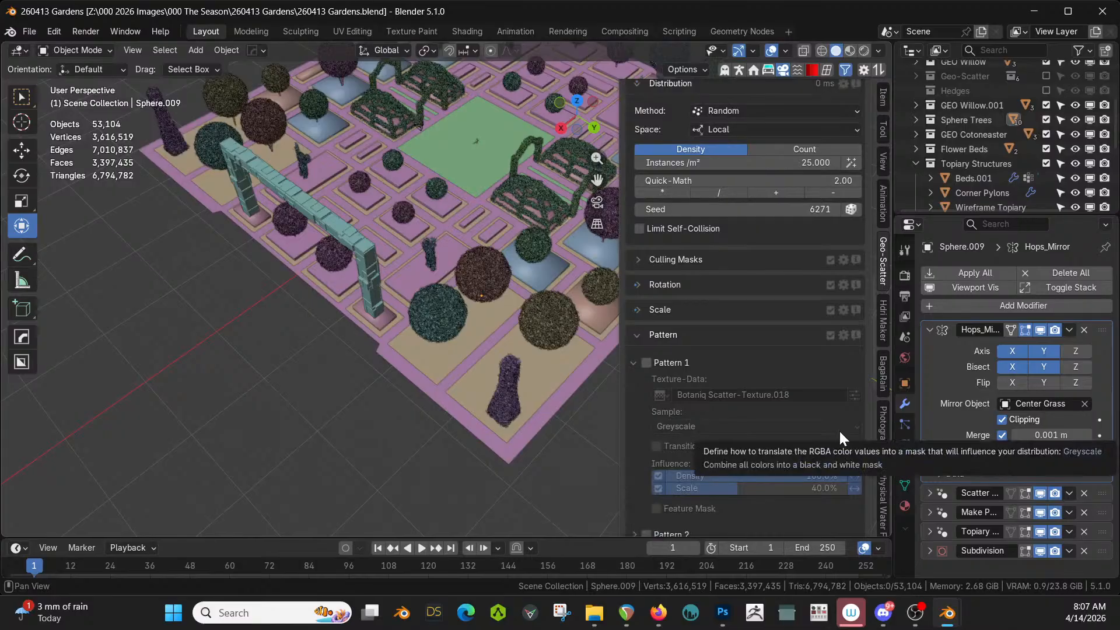
scroll(840, 433, "up", 4)
scroll(839, 436, "up", 7)
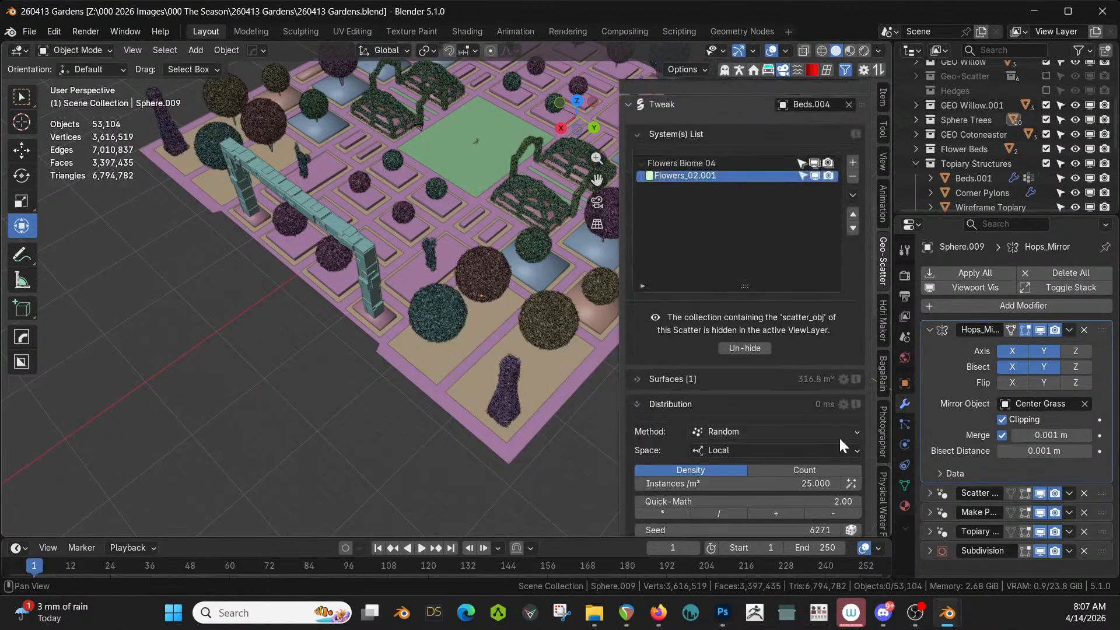
Edit the Beds mesh and select the planting faces of the four mirrored beds holding the two new sphere trees
right_click(441, 362)
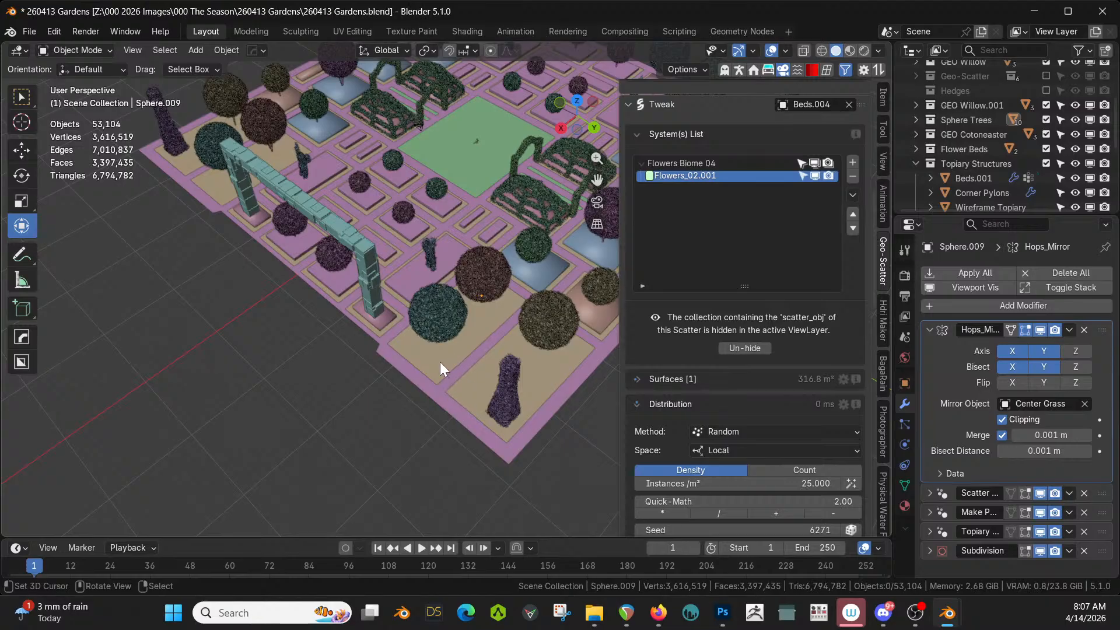
key("Tab")
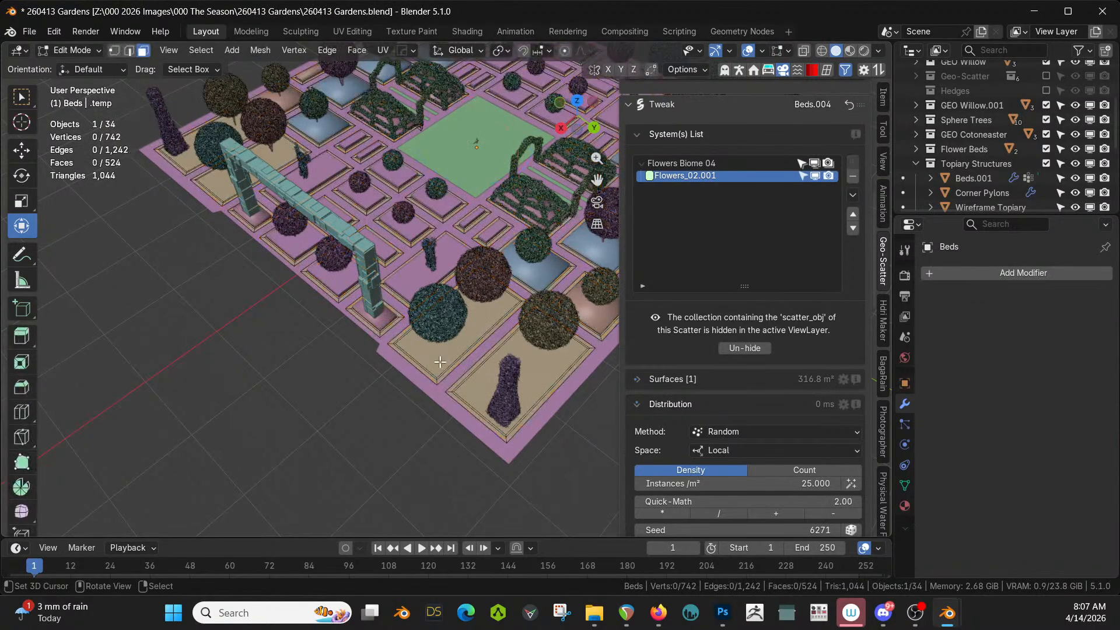
right_click(440, 362)
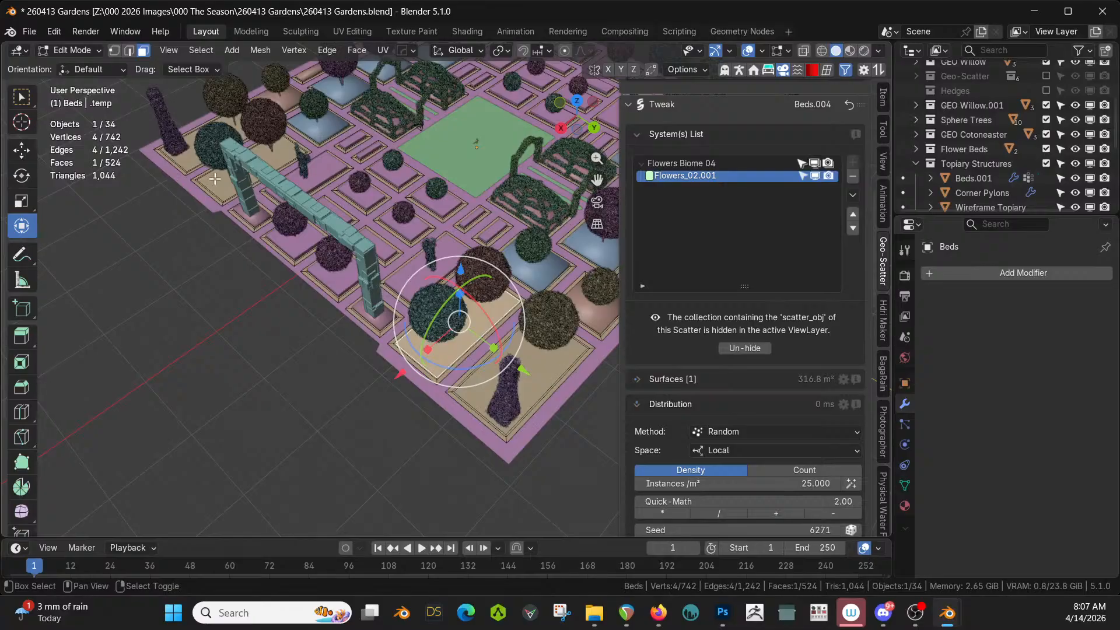
right_click(273, 150, "shift")
middle_click_drag(452, 274, 297, 407, "shift")
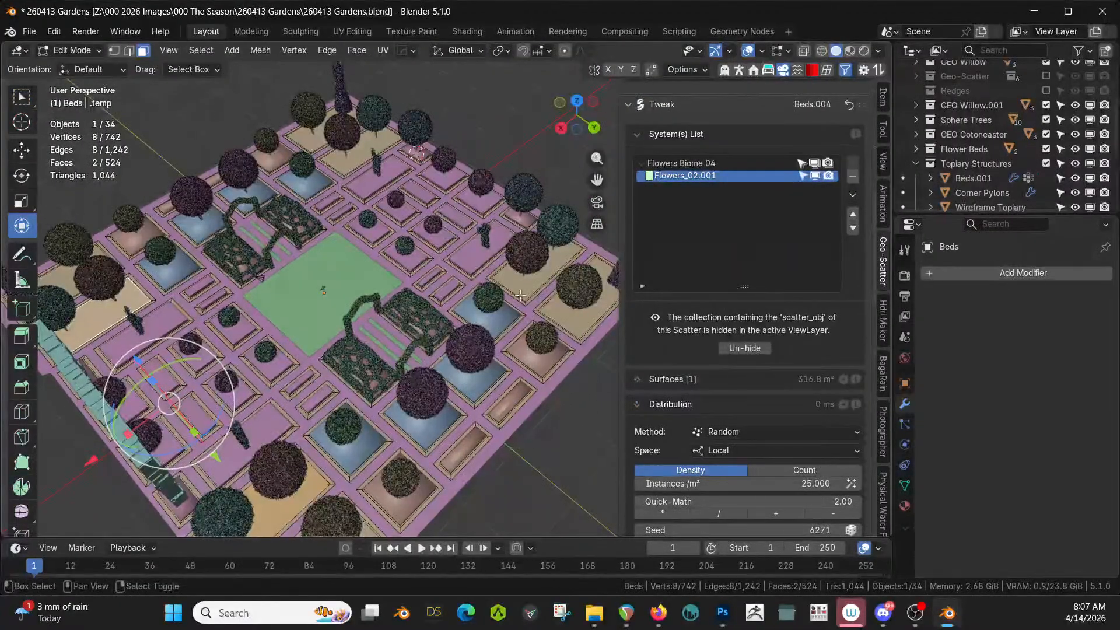
right_click(421, 202, "shift")
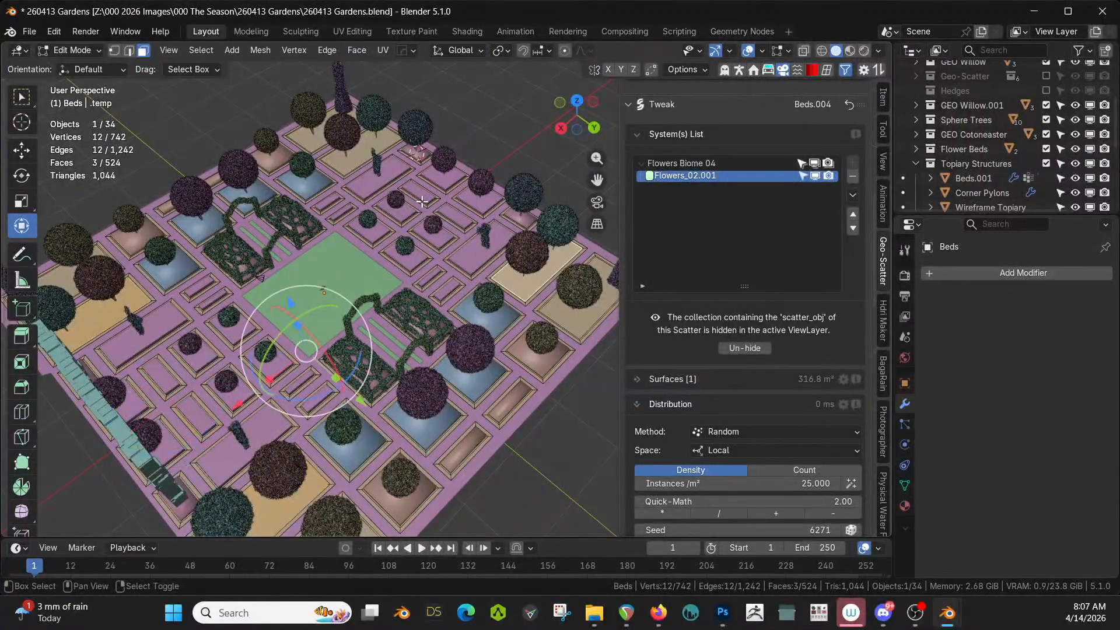
right_click(357, 149, "shift")
Extrude the four selected bed faces 0.5 m along their normals and grow the selection to the adjoining faces
type("e")
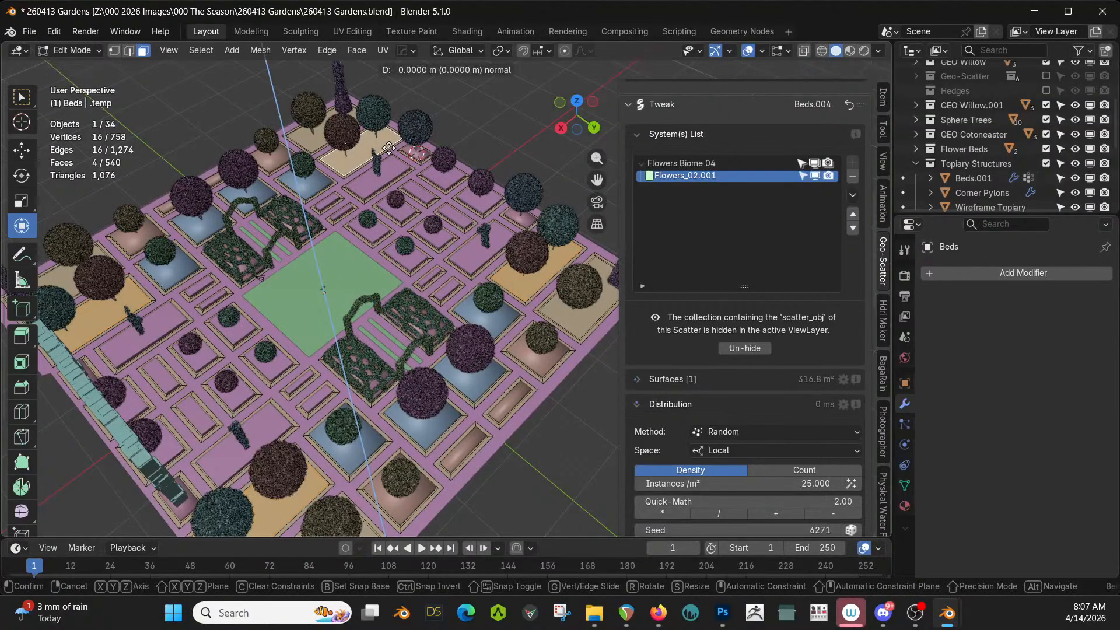
type("0.5")
key("Return")
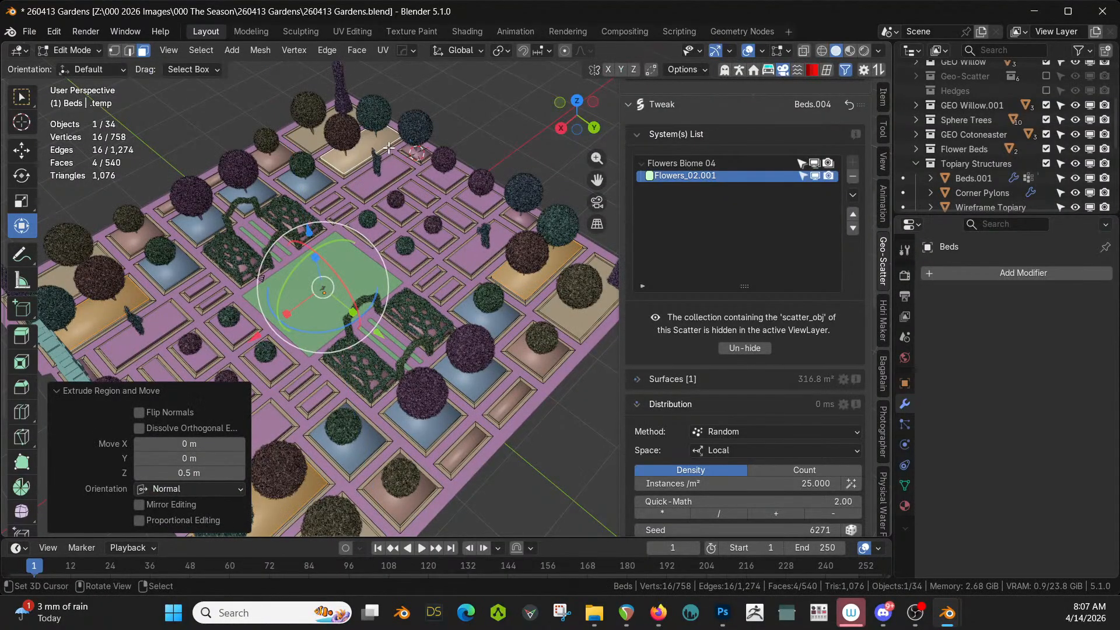
key("ctrl+KP_Add")
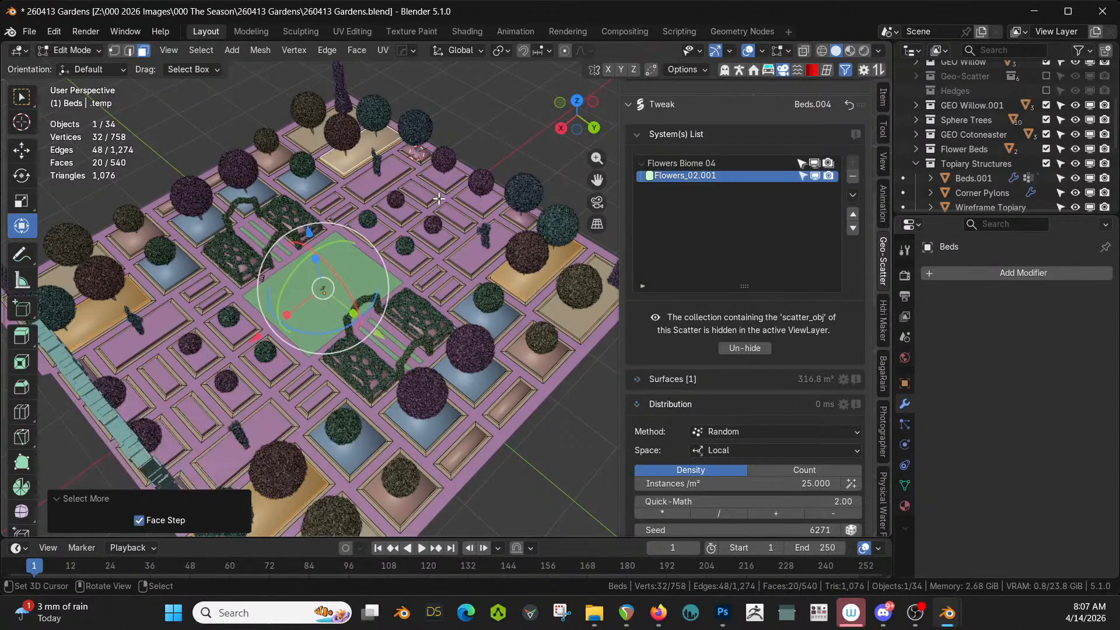
Separate the selected raised bed faces from the Beds mesh into their own object and select only that new object
key("p")
left_click(438, 199)
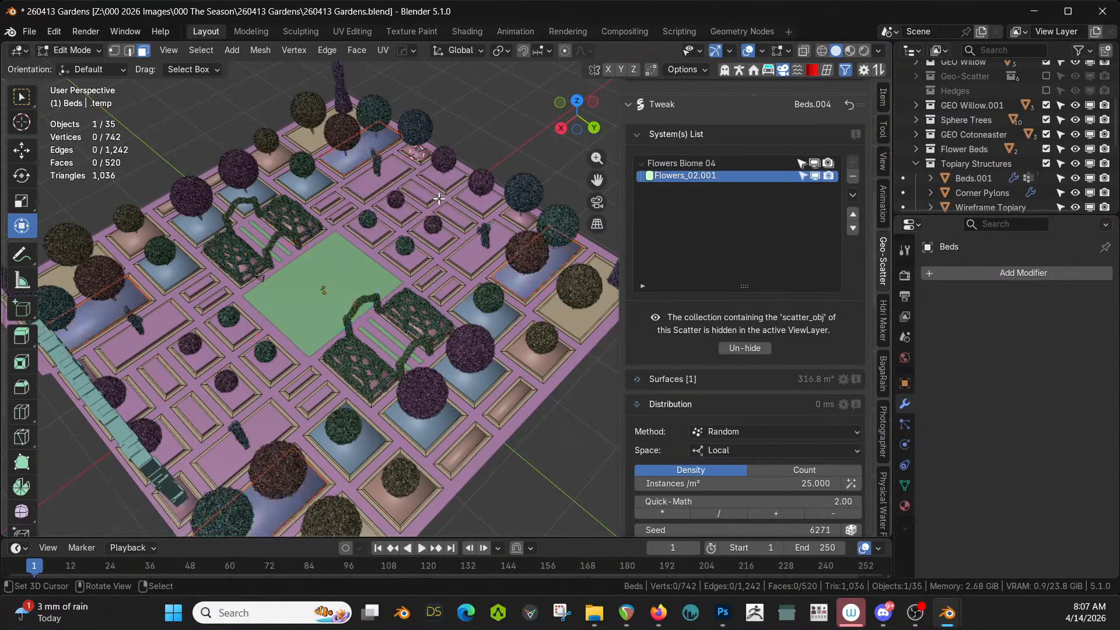
key("Tab")
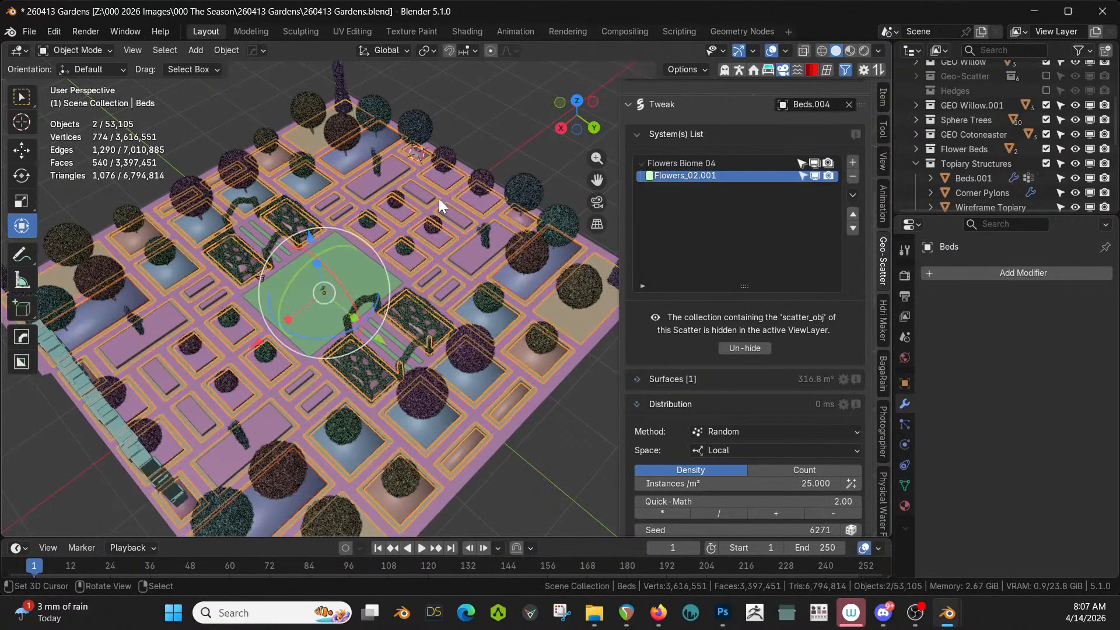
left_click(521, 281)
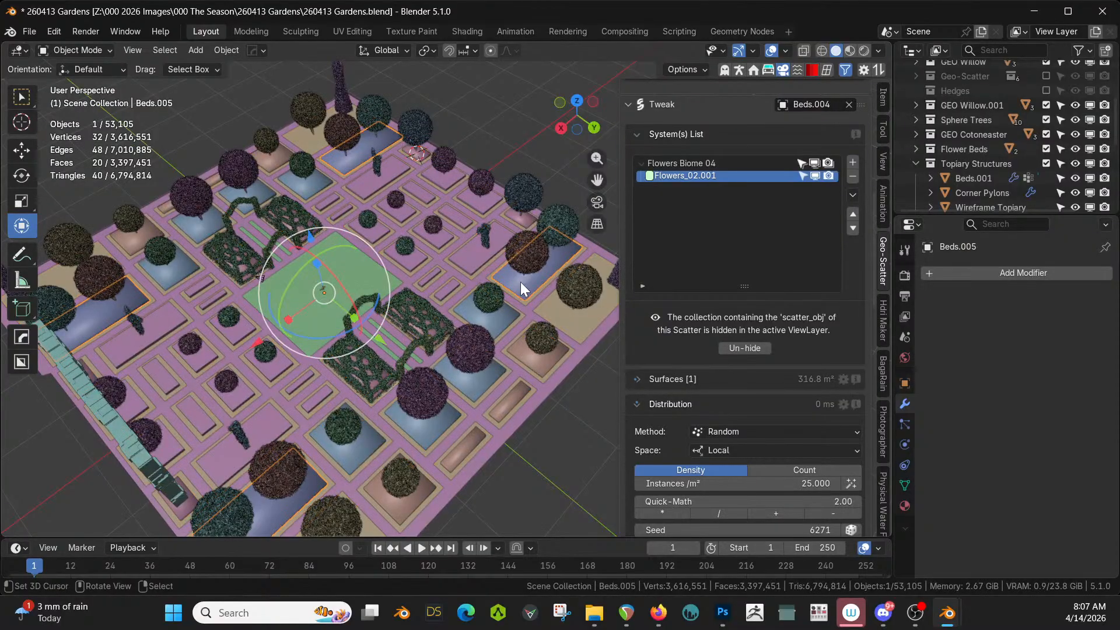
Replace the Geo-Scatter emitter with the newly separated Beds.005 object
left_click(849, 104)
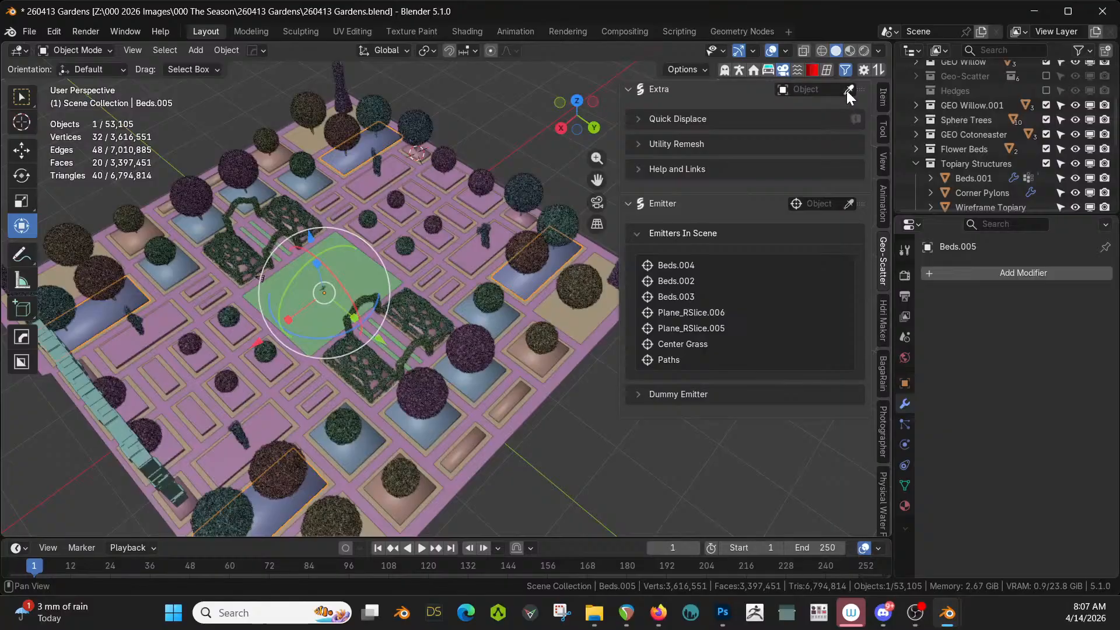
left_click(848, 90)
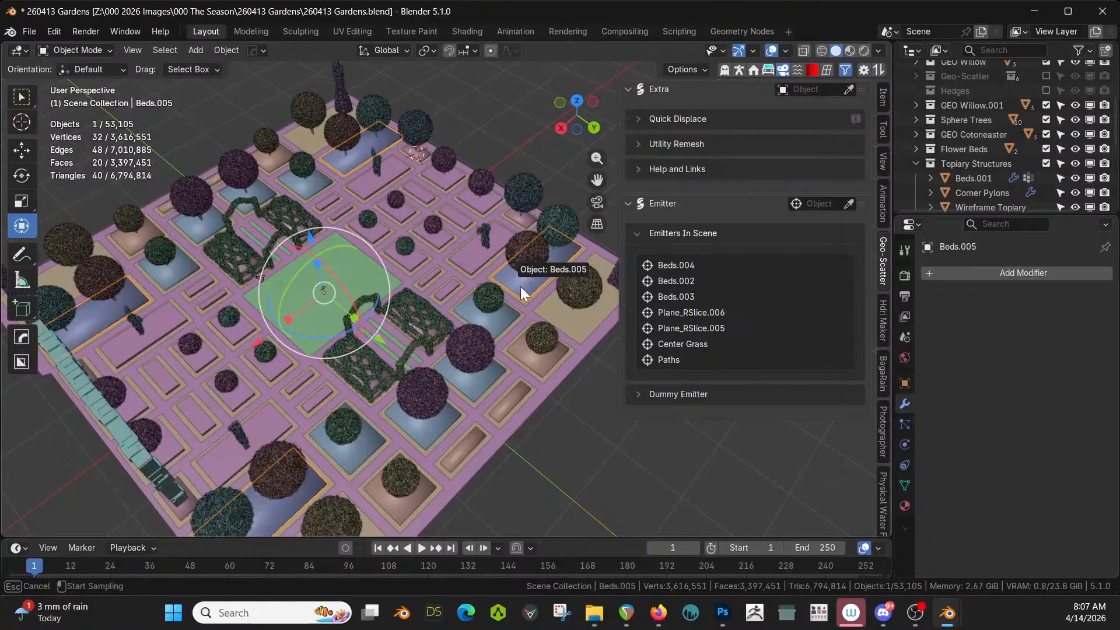
left_click(521, 286)
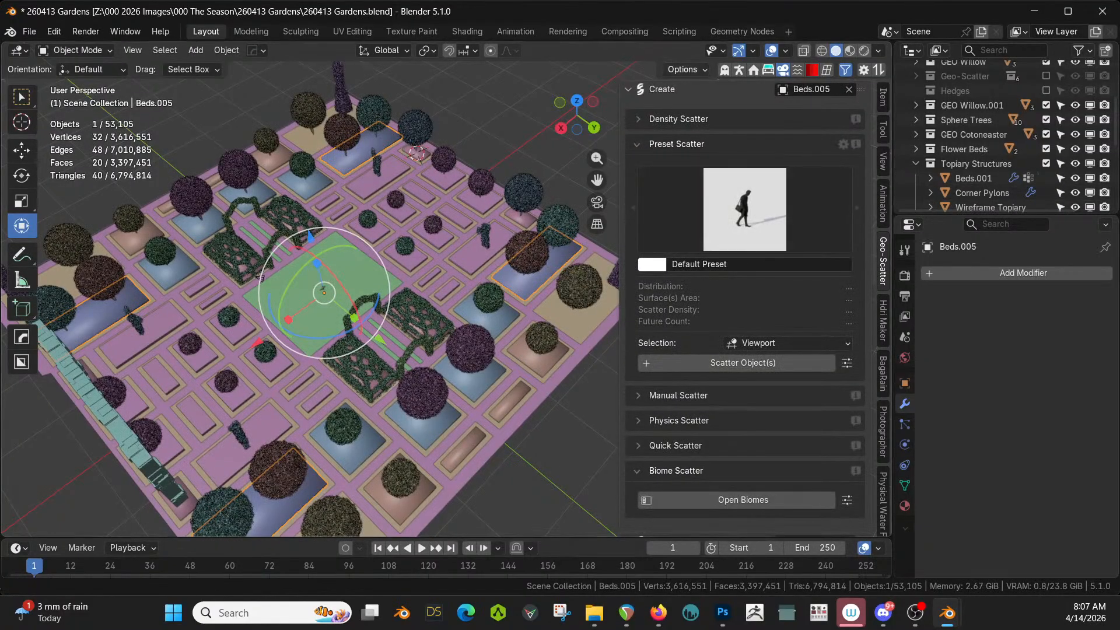
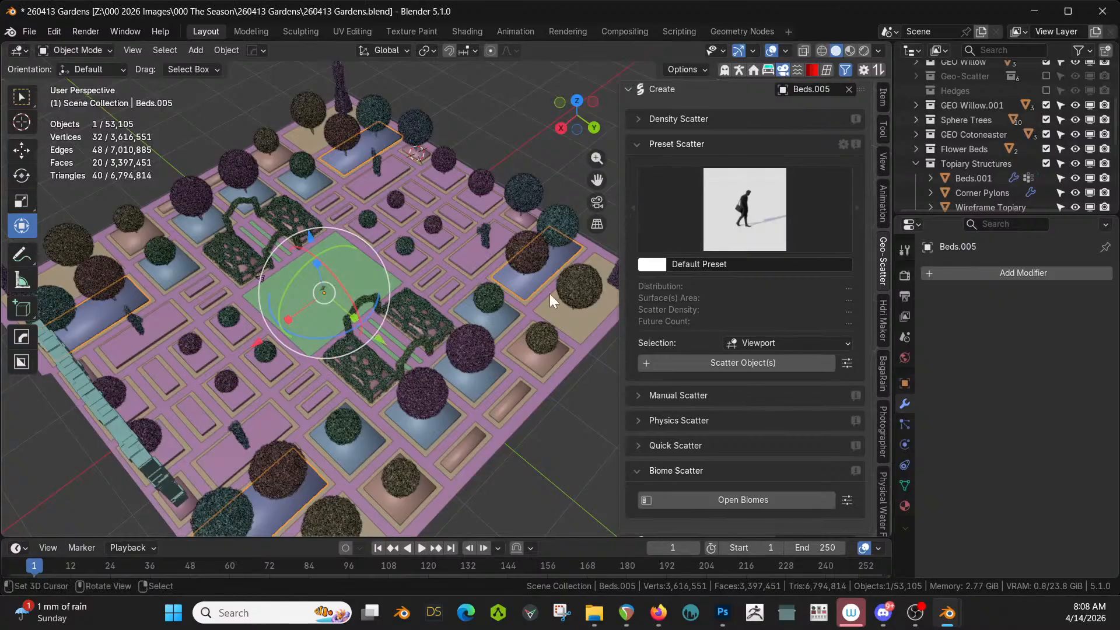
Remove the Grass system from the Flowers Biome 04 scatter group on Beds.005
scroll(706, 419, "down", 6)
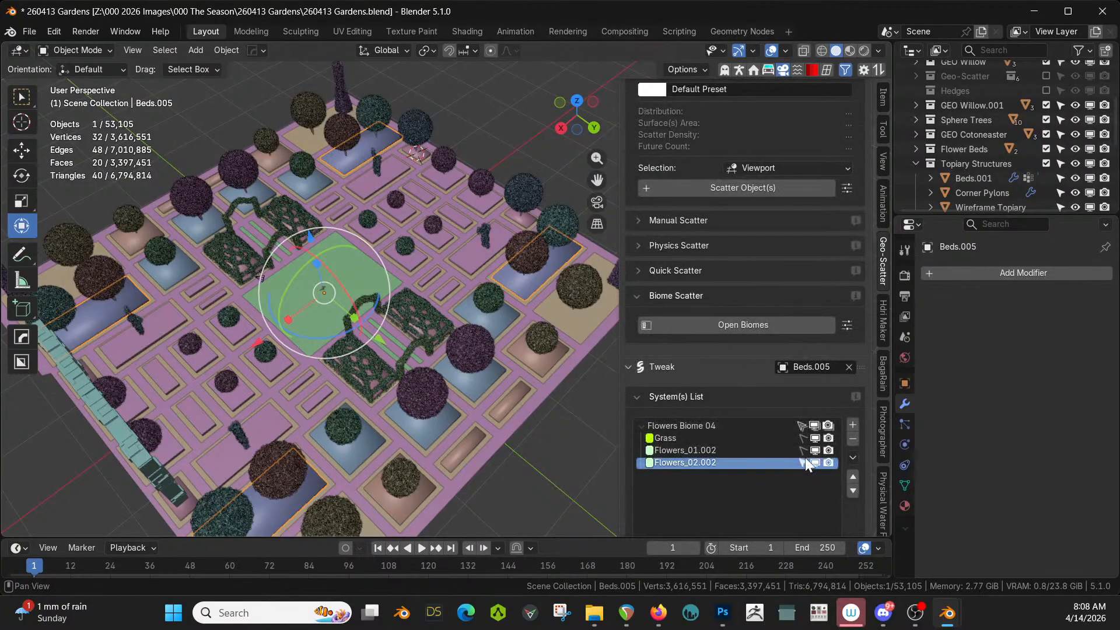
left_click(708, 438)
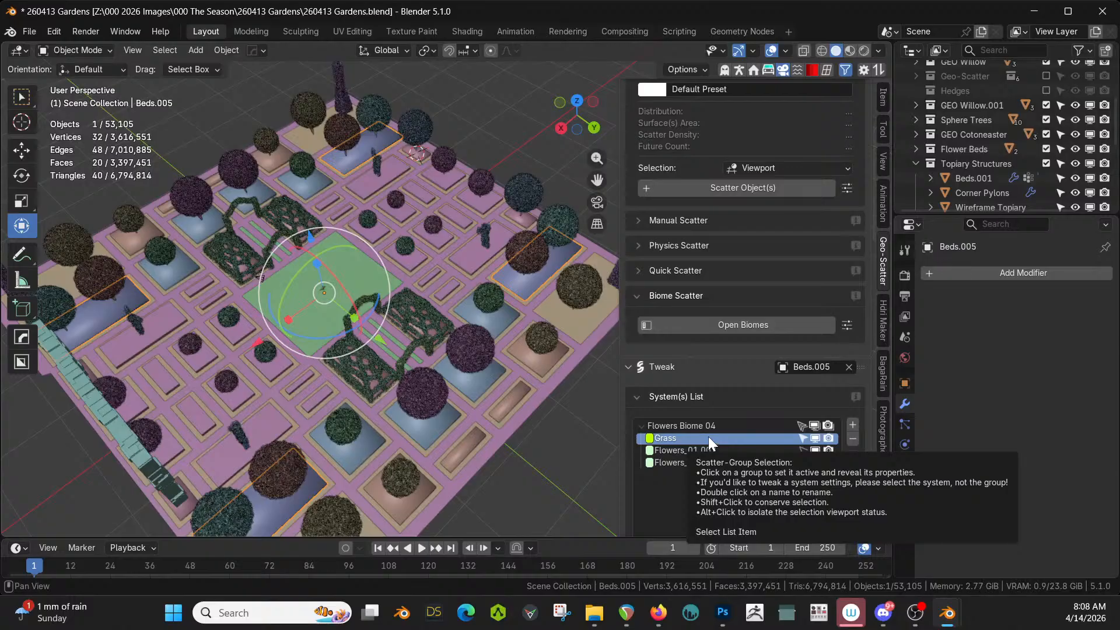
left_click(852, 440)
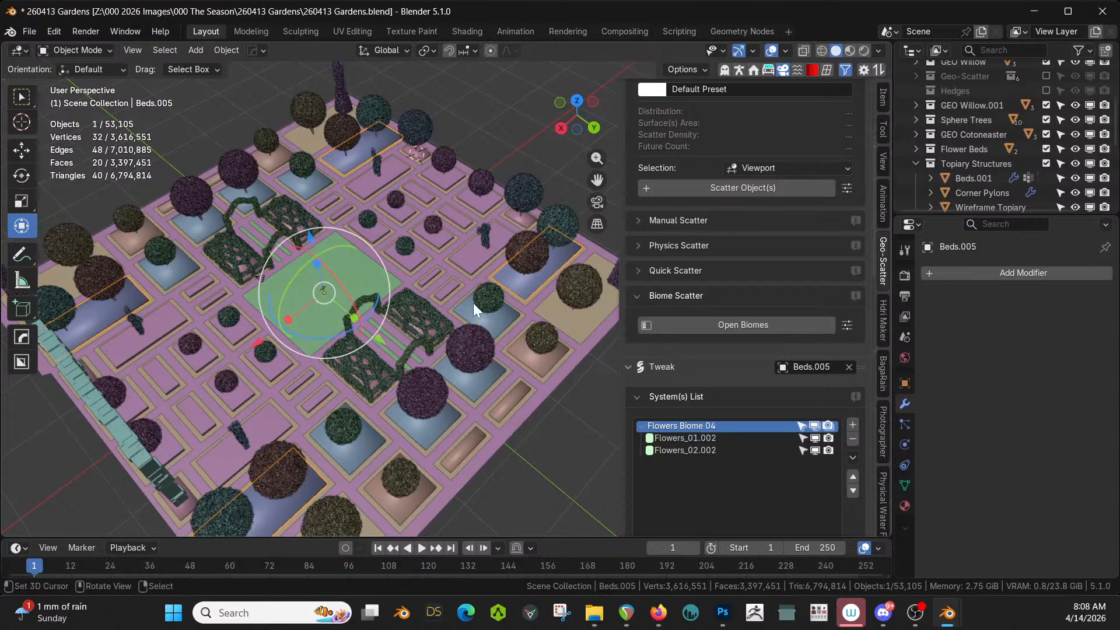
Check which flower system the Beds.004 emitter uses, and return to Beds.005 as the active emitter
middle_click_drag(468, 344, 331, 400)
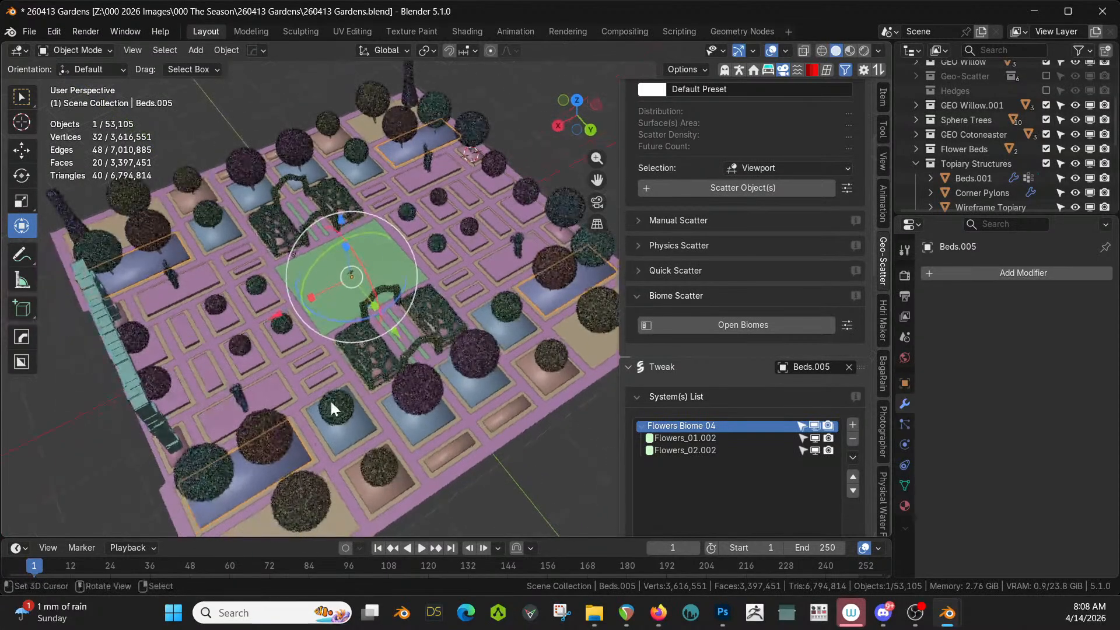
left_click(170, 402)
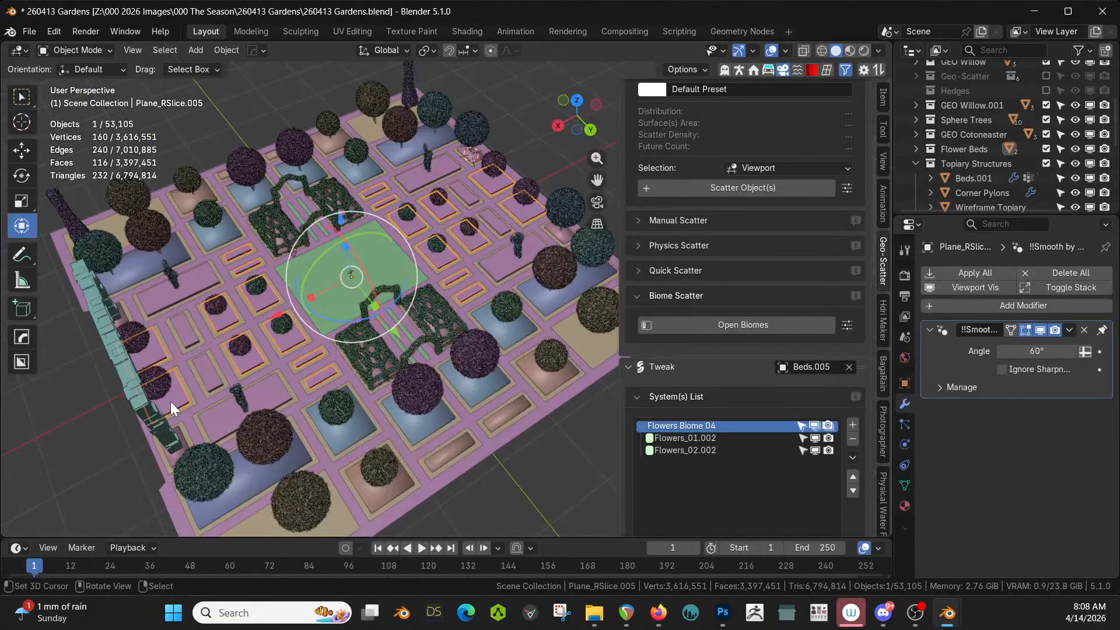
scroll(789, 267, "up", 6)
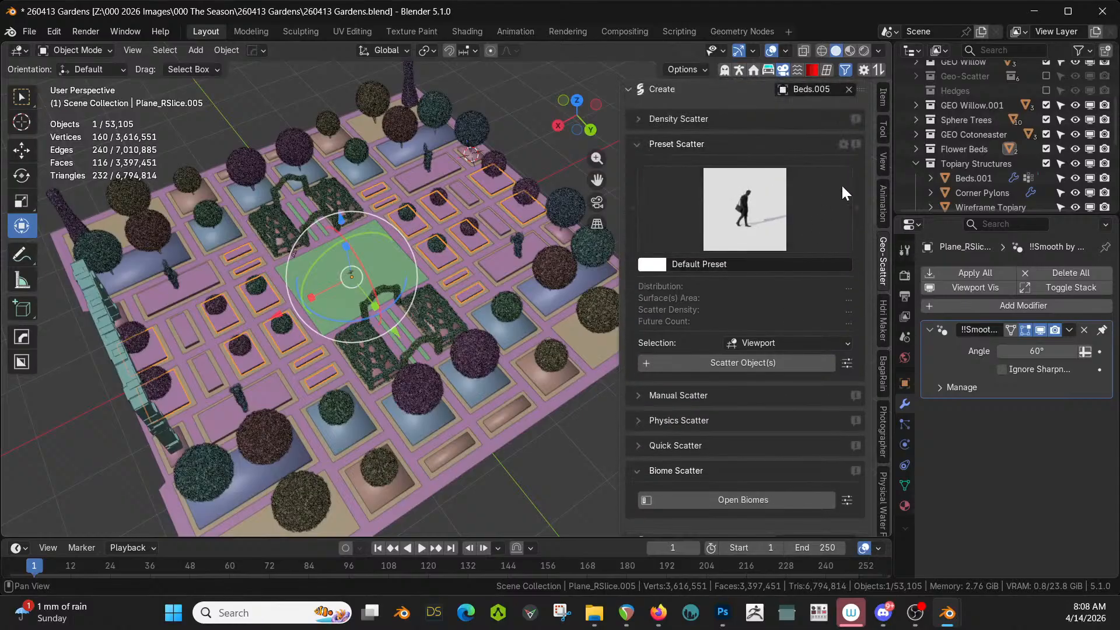
left_click(849, 89)
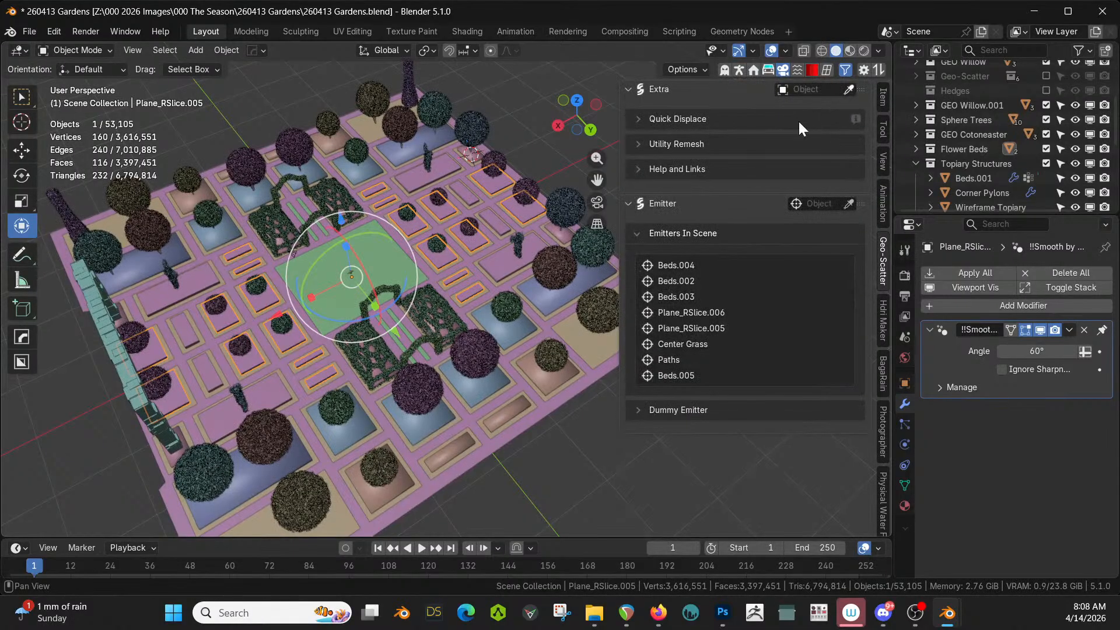
left_click(686, 267)
scroll(764, 408, "down", 5)
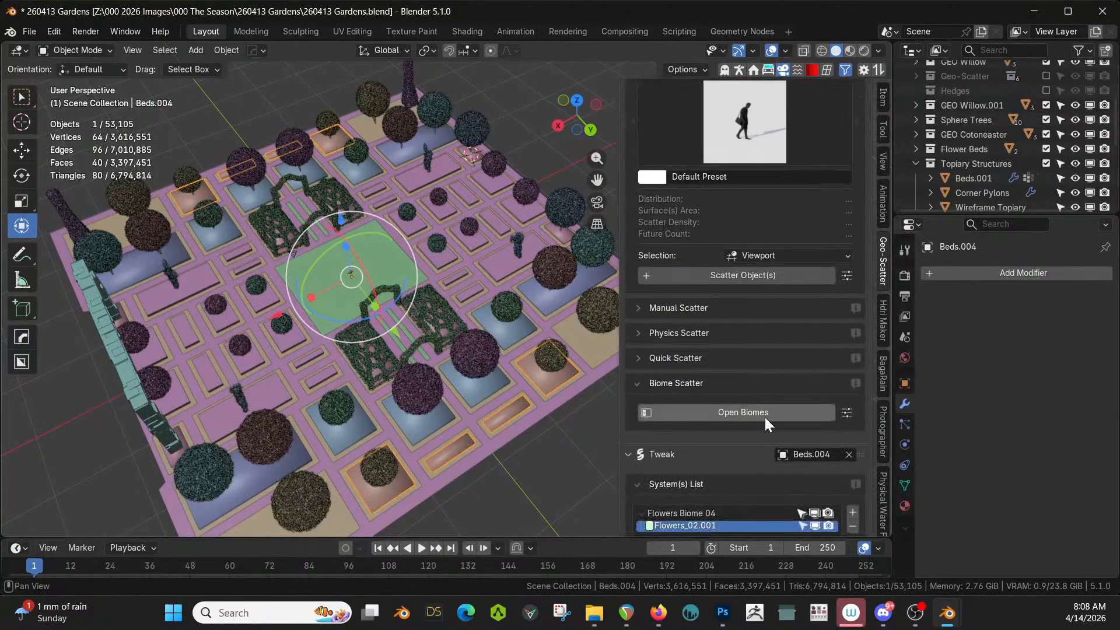
scroll(764, 415, "up", 6)
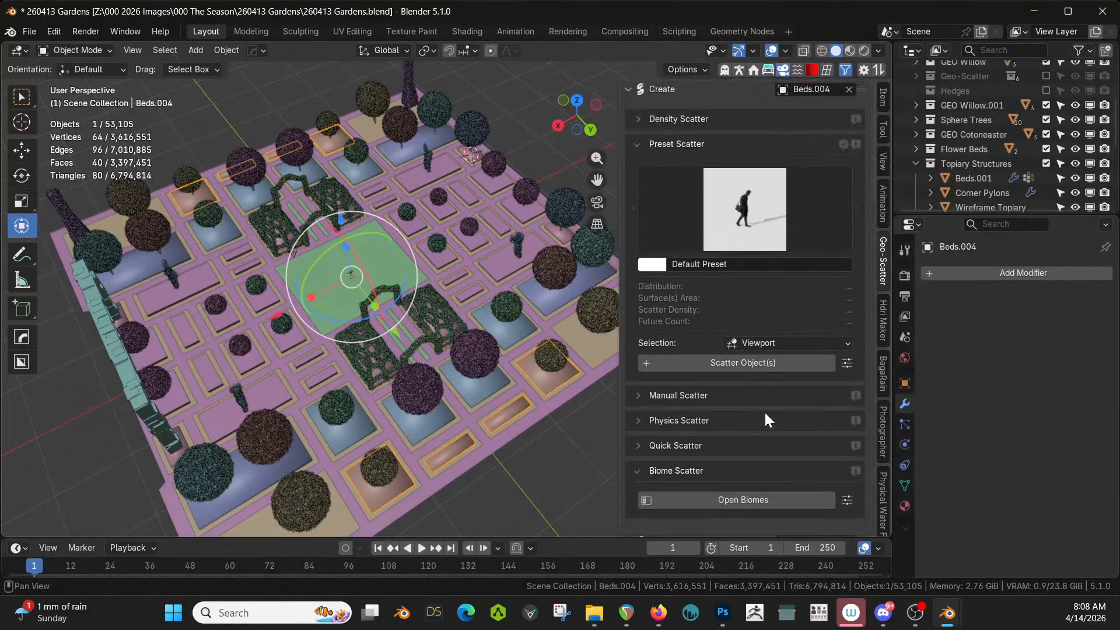
left_click(850, 89)
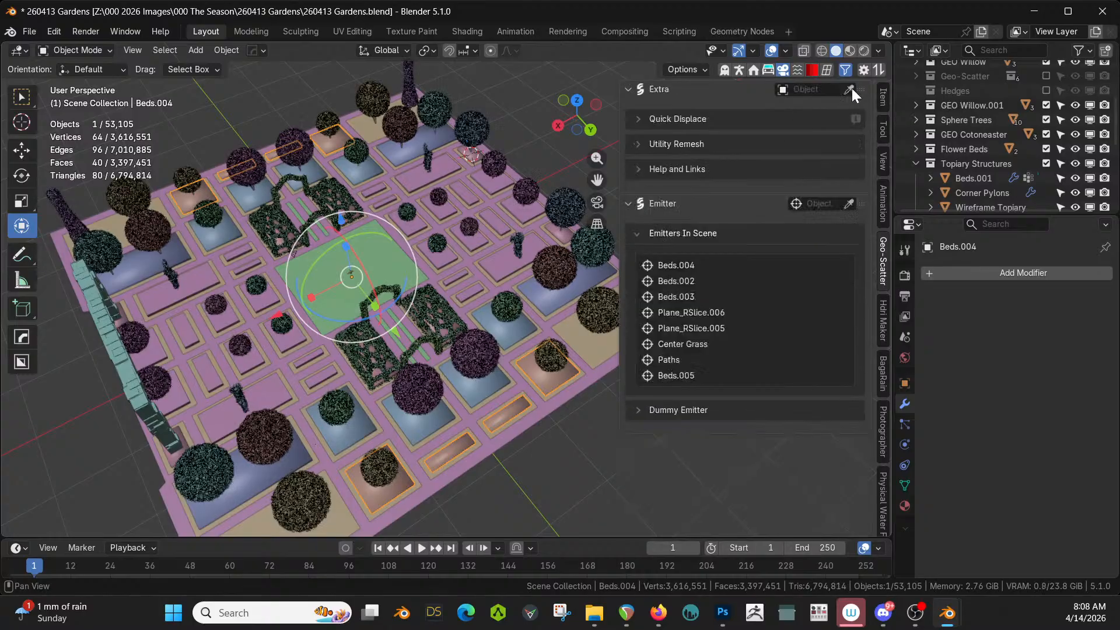
left_click(677, 375)
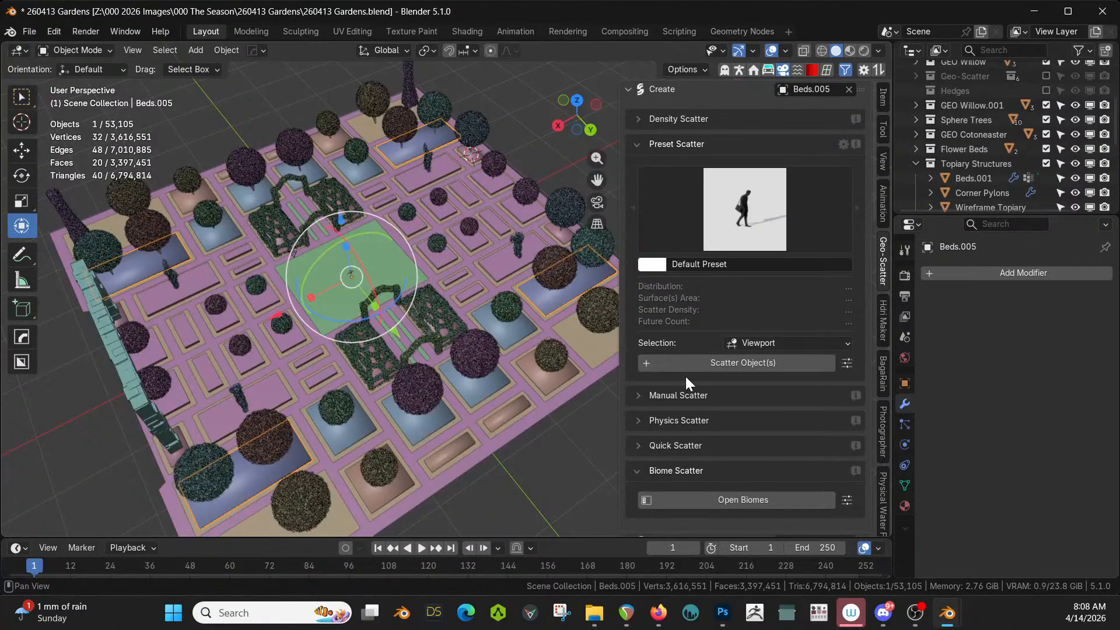
Remove the Flowers_02.002 system from the Flowers Biome 04 group on Beds.005
scroll(744, 426, "down", 8)
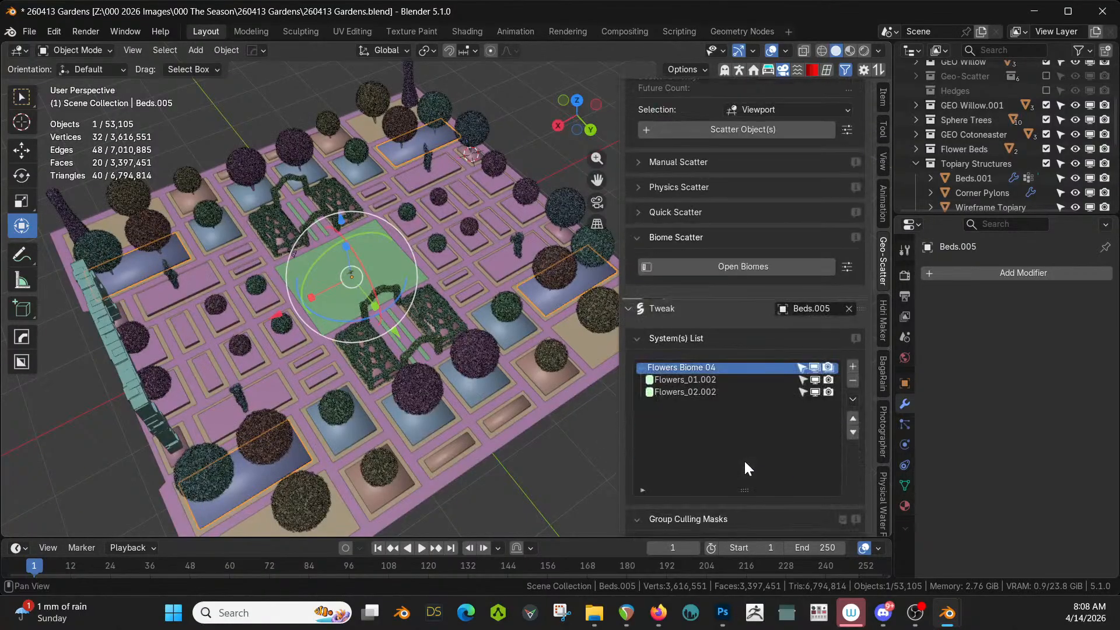
left_click(716, 392)
left_click(803, 392)
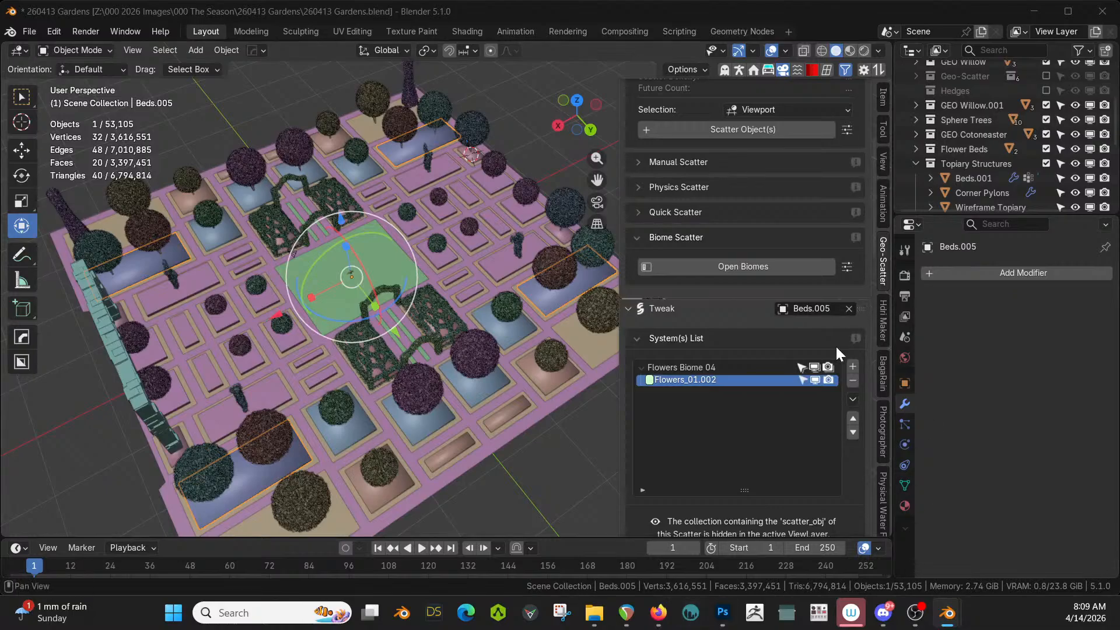
Set the Flowers_01.002 density to 50 instances per m², disable its Pattern 1 and save the file
scroll(764, 422, "down", 8)
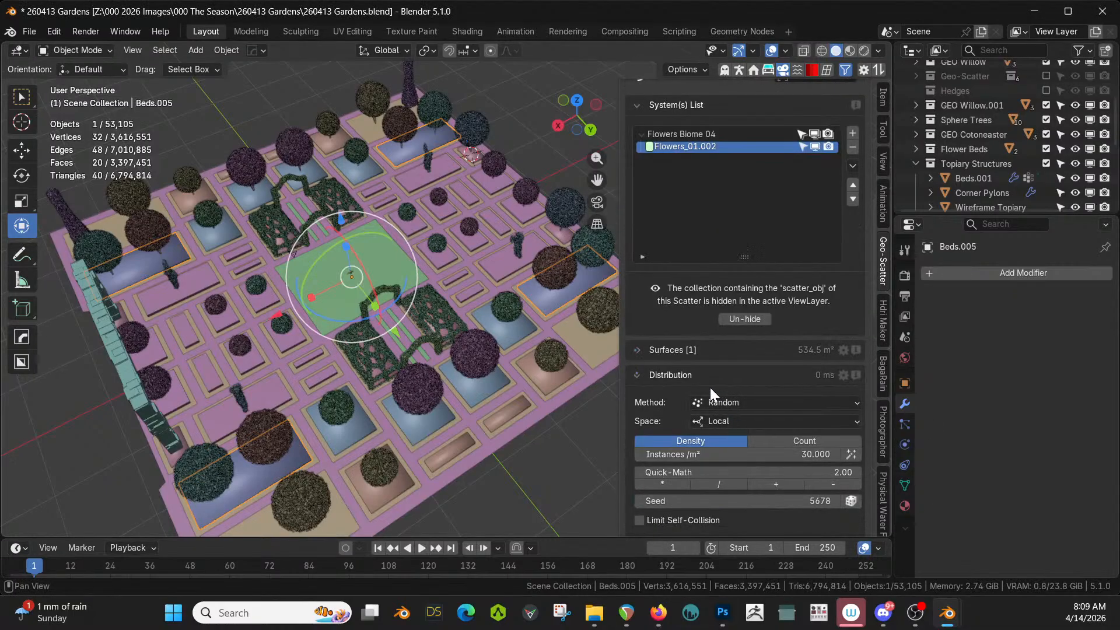
left_click(782, 454)
type("50")
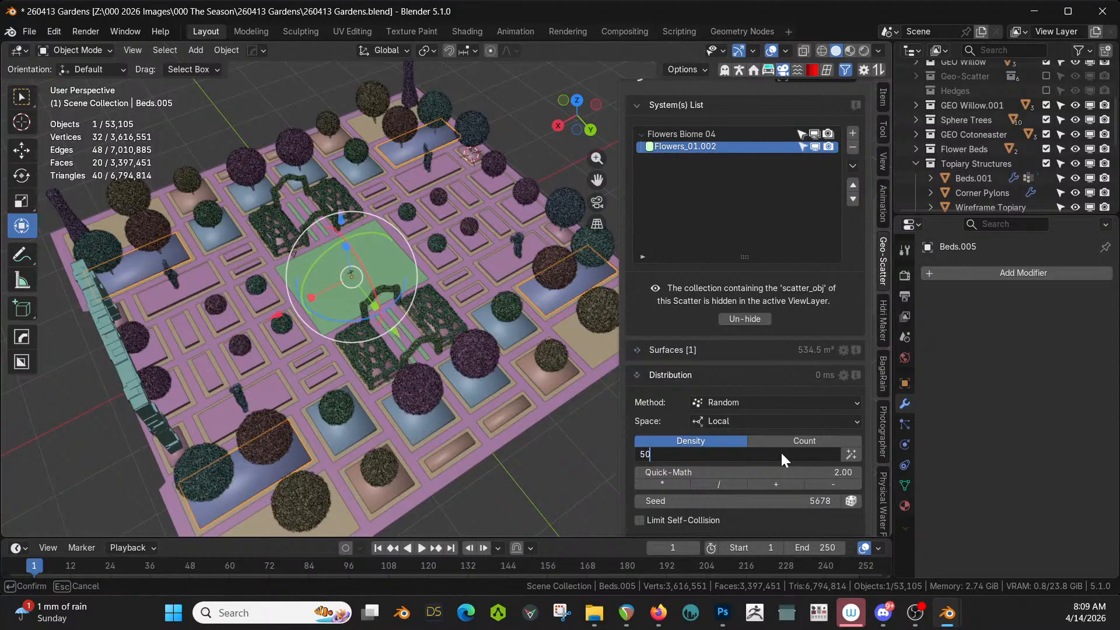
key("Return")
scroll(786, 394, "down", 7)
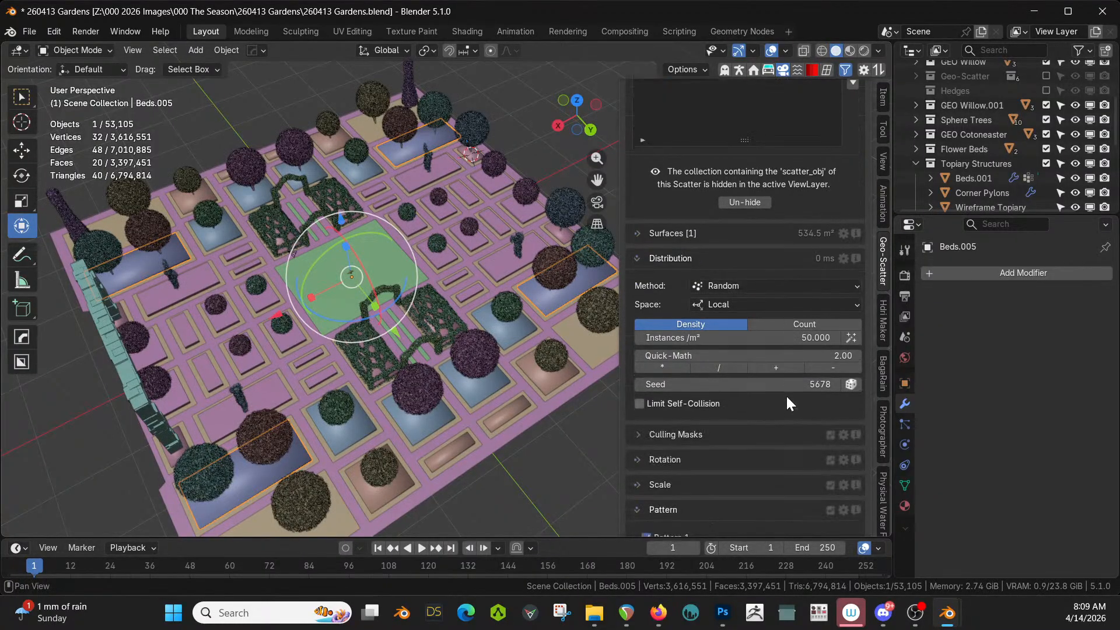
left_click(644, 449)
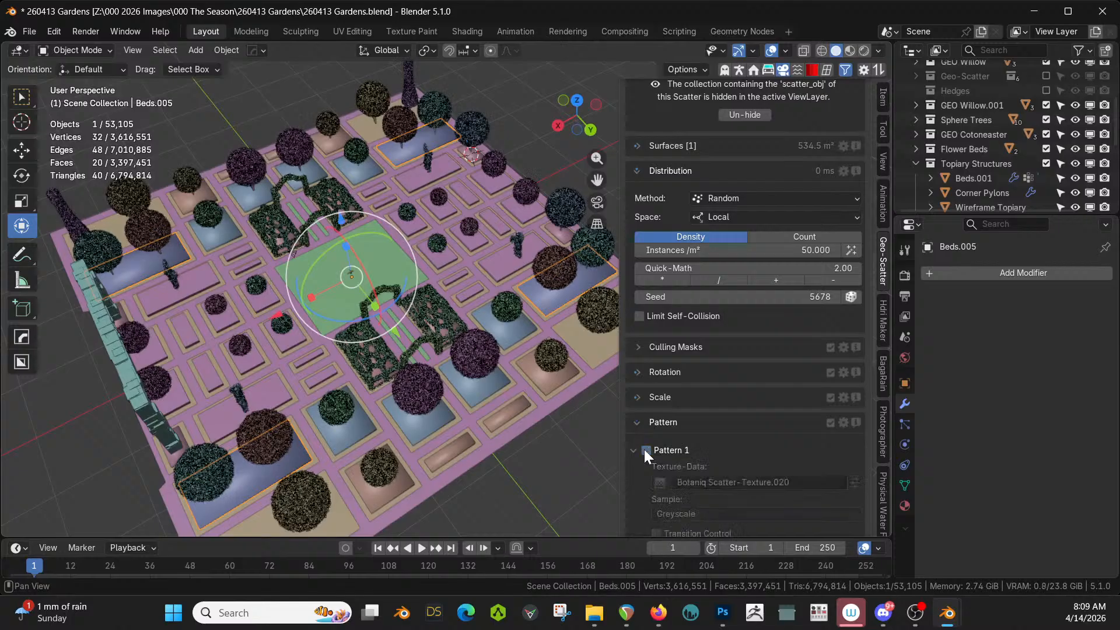
key("ctrl+s")
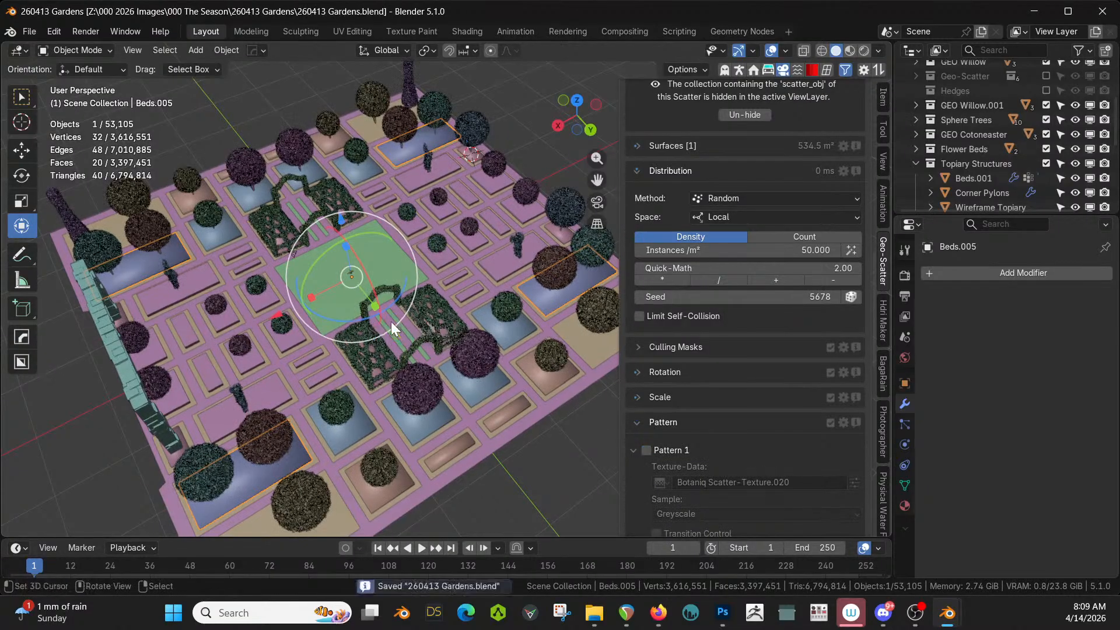
Enable the Geo-Scatter collection and inspect the new flower planting up close in rendered shading
left_click(1046, 75)
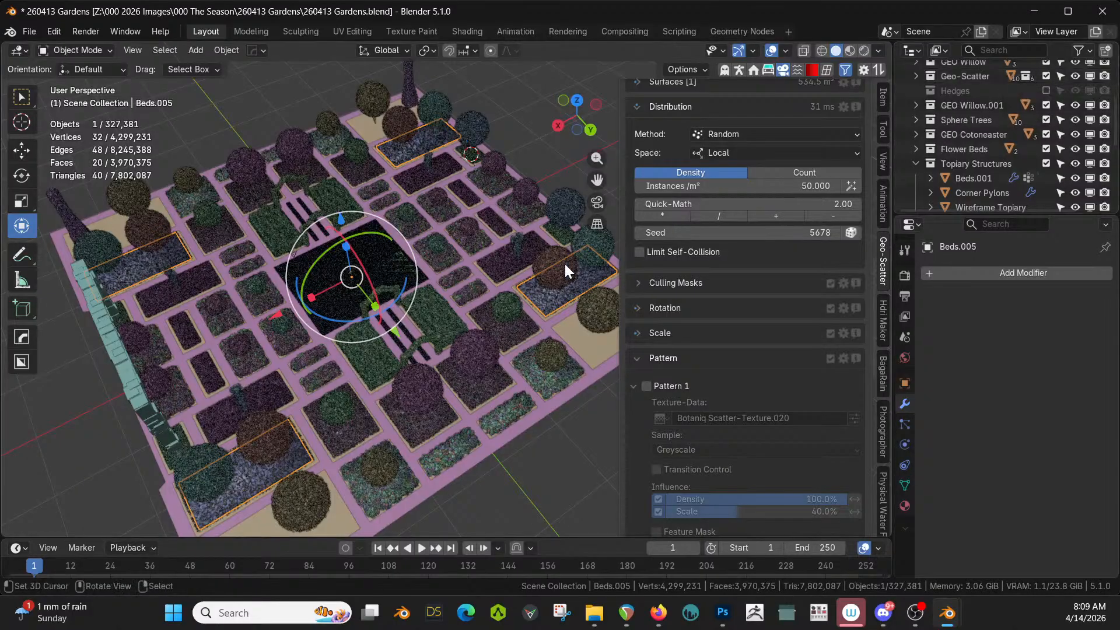
key("z")
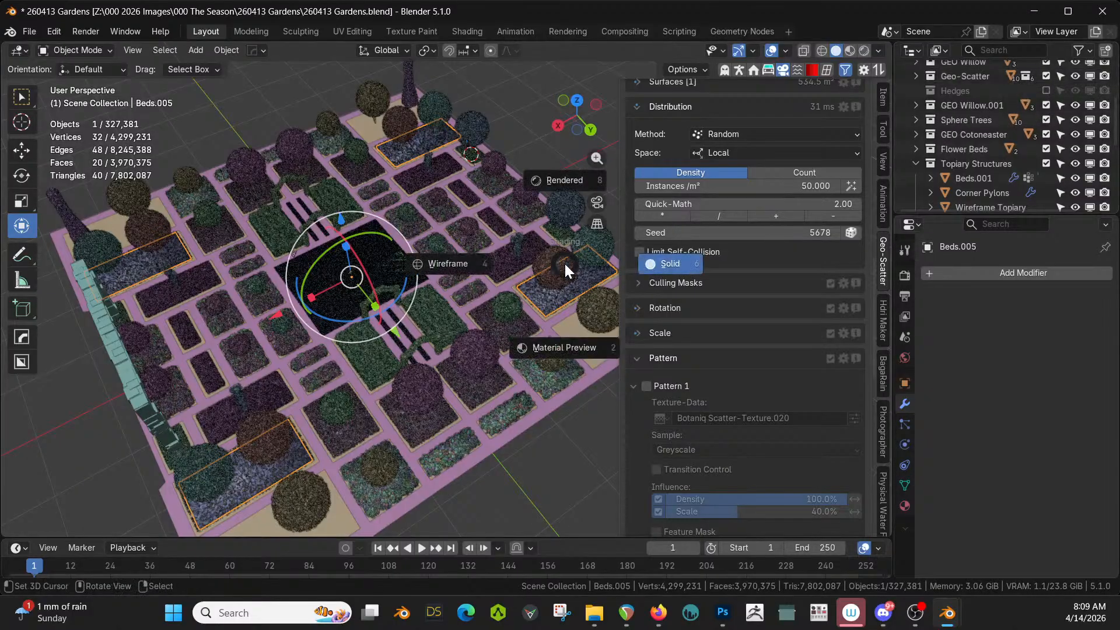
key("8")
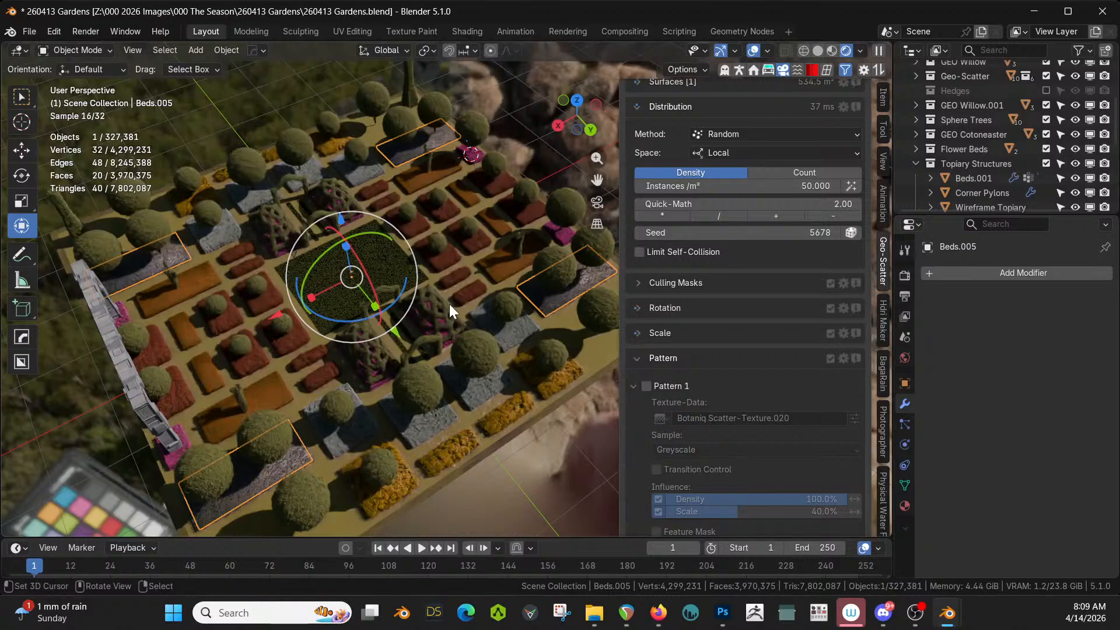
middle_click_drag(449, 303, 408, 331)
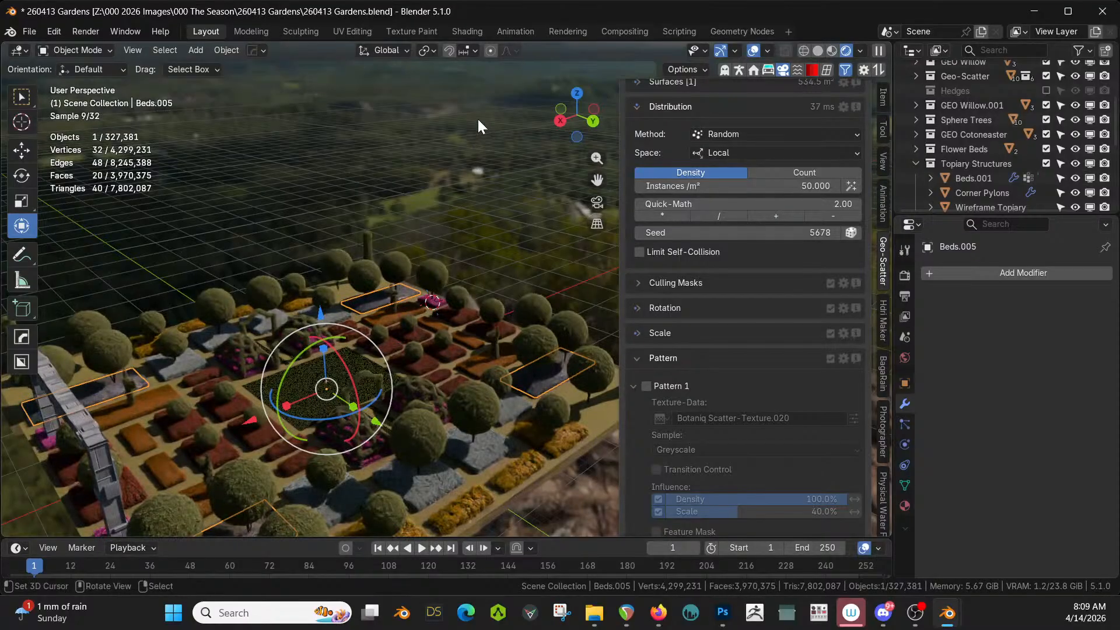
middle_click_drag(479, 124, 475, 119, "shift")
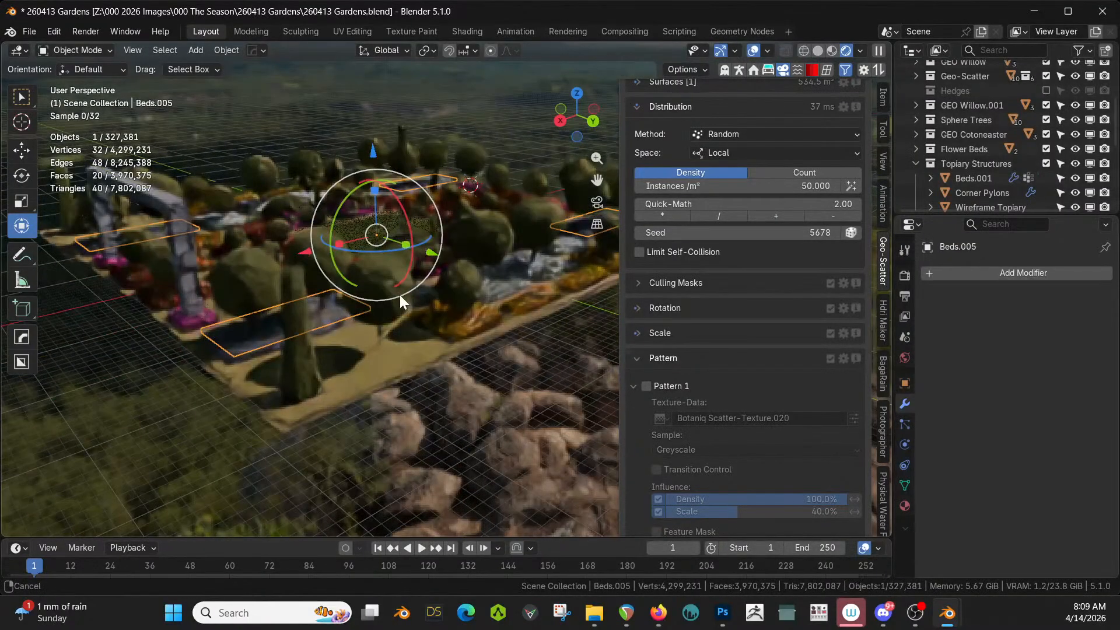
scroll(400, 297, "up", 4)
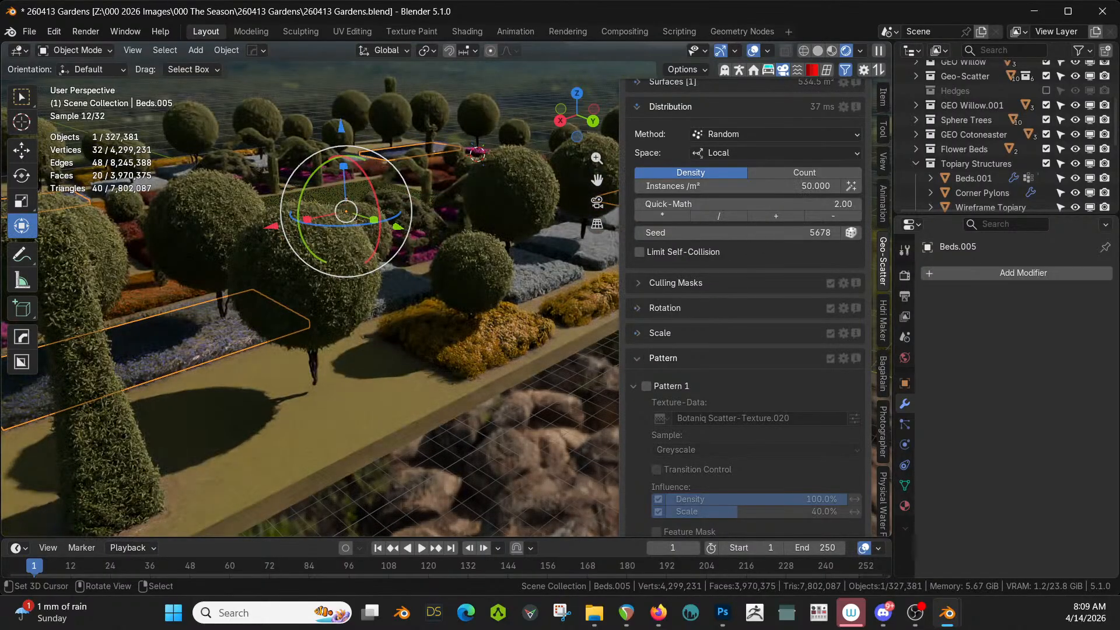
Set the Flowers_01.002 density to 75 instances per m² and review the planting across the garden
left_click(738, 185)
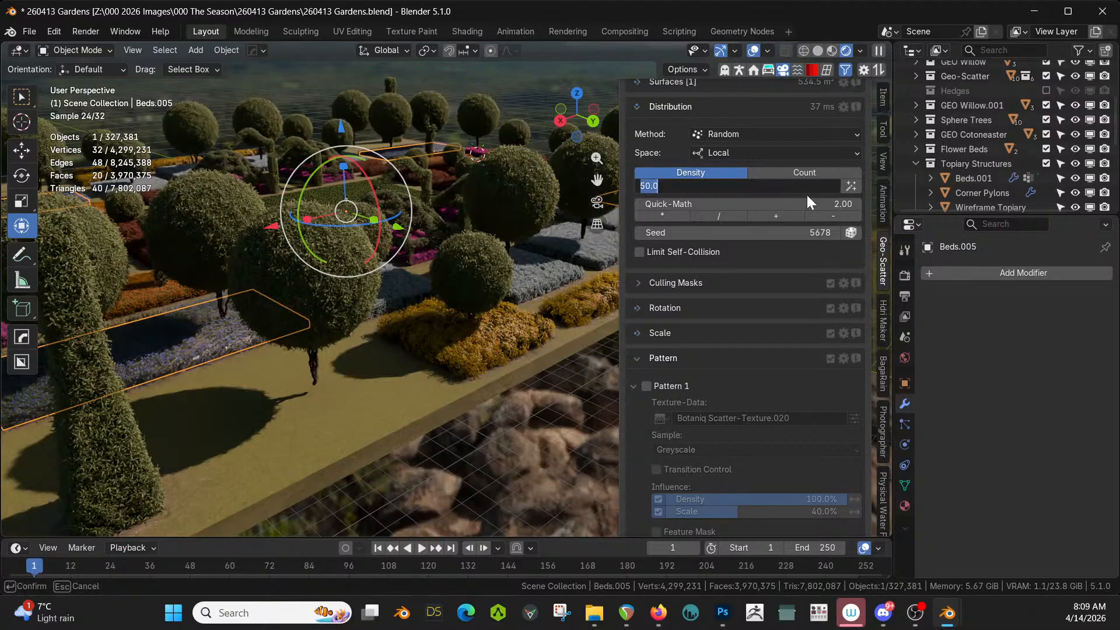
type("75")
key("Return")
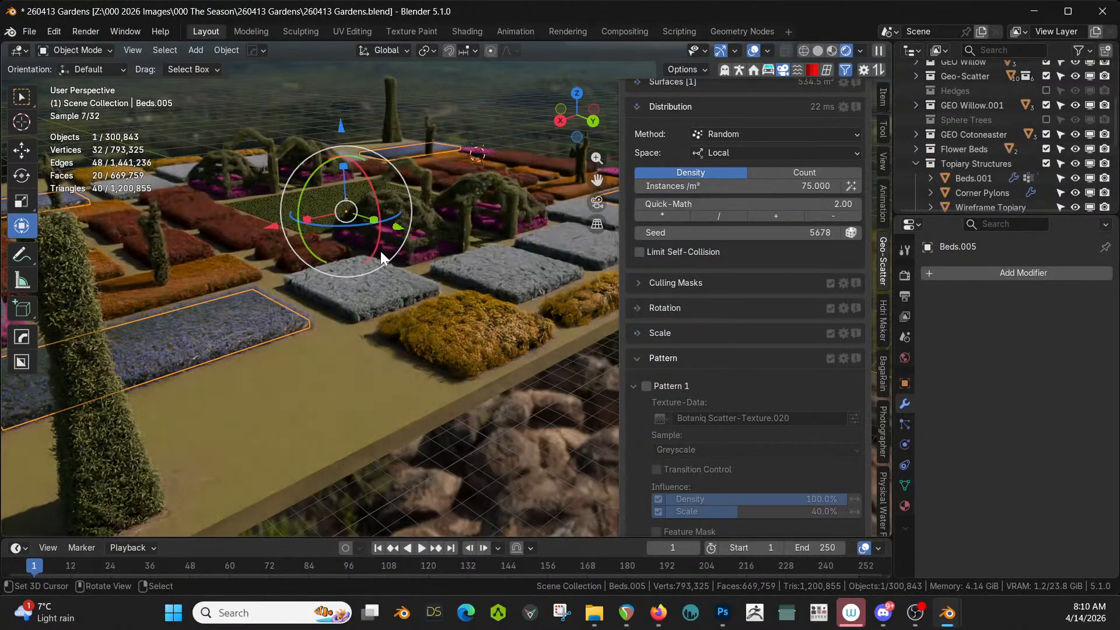
middle_click_drag(381, 251, 380, 267)
scroll(380, 250, "down", 2)
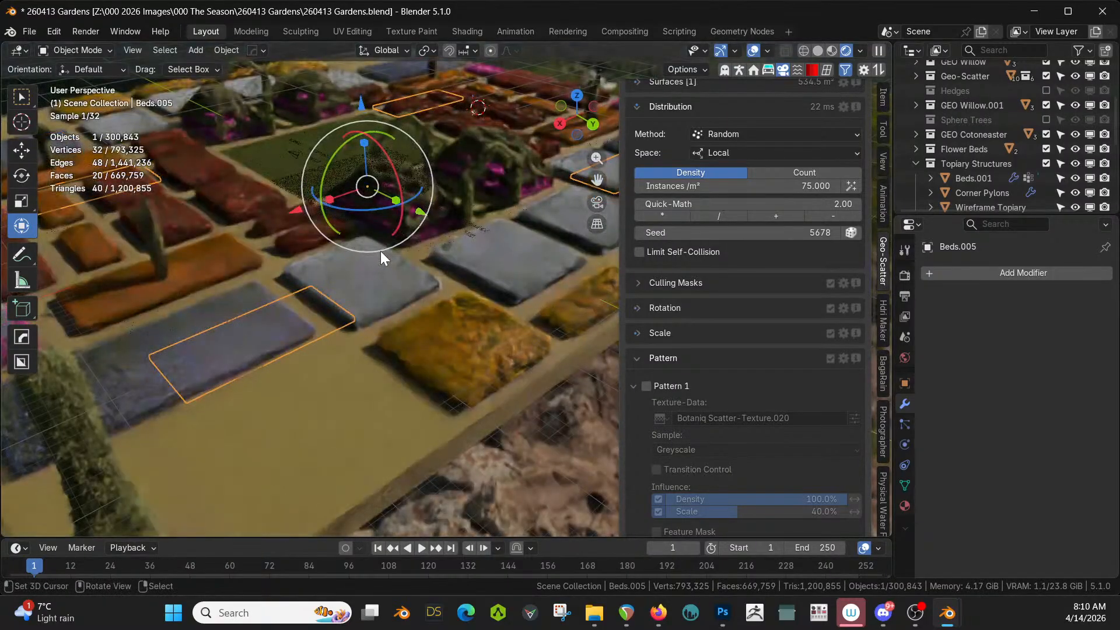
scroll(380, 250, "down", 3)
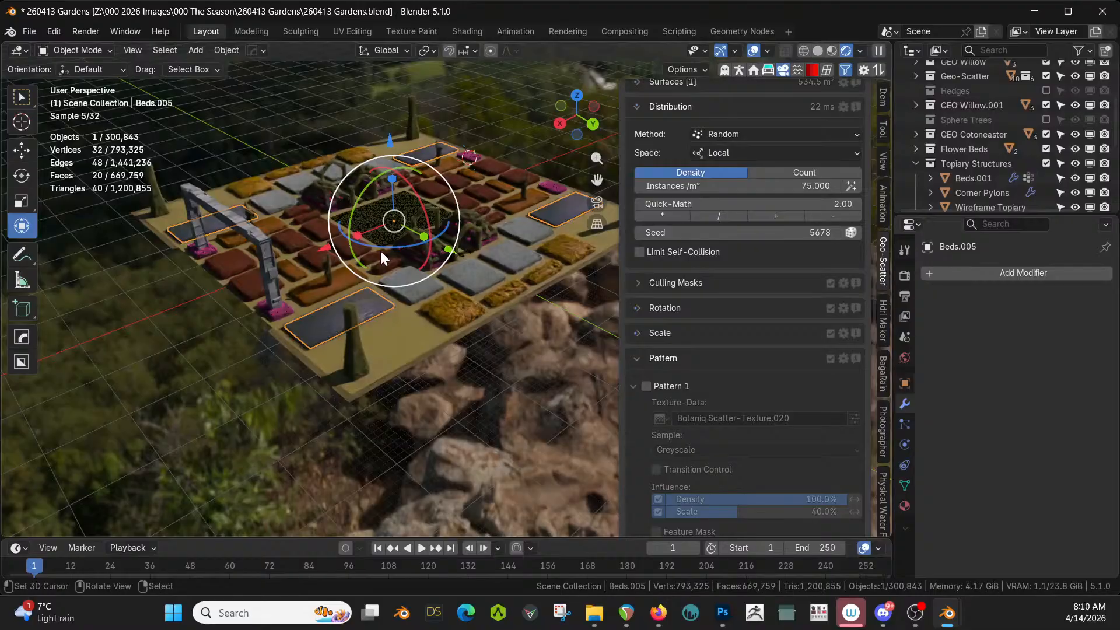
In solid shading, extrude the four large corner bed faces of the Beds object upward by 0.5 m
scroll(380, 250, "up", 2)
scroll(381, 251, "up", 2)
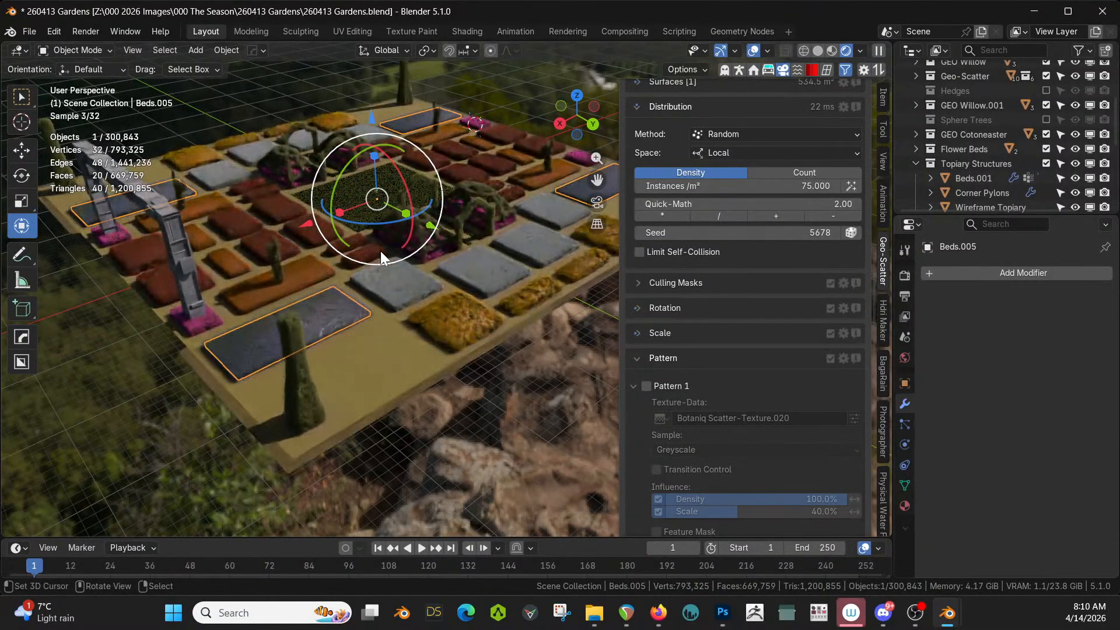
key("shift+z")
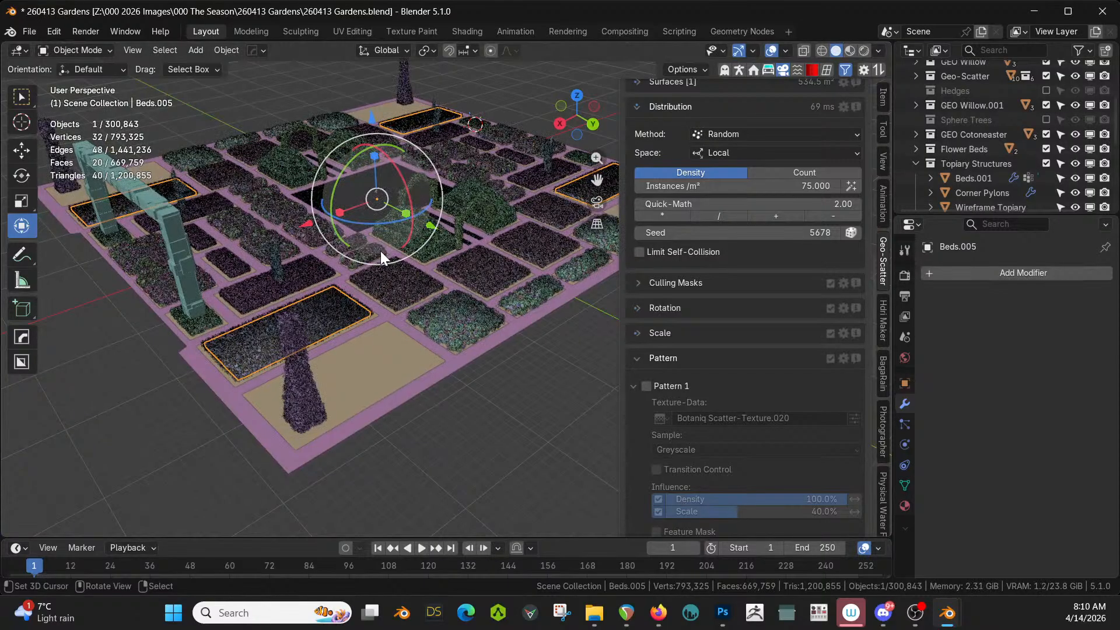
left_click(381, 358)
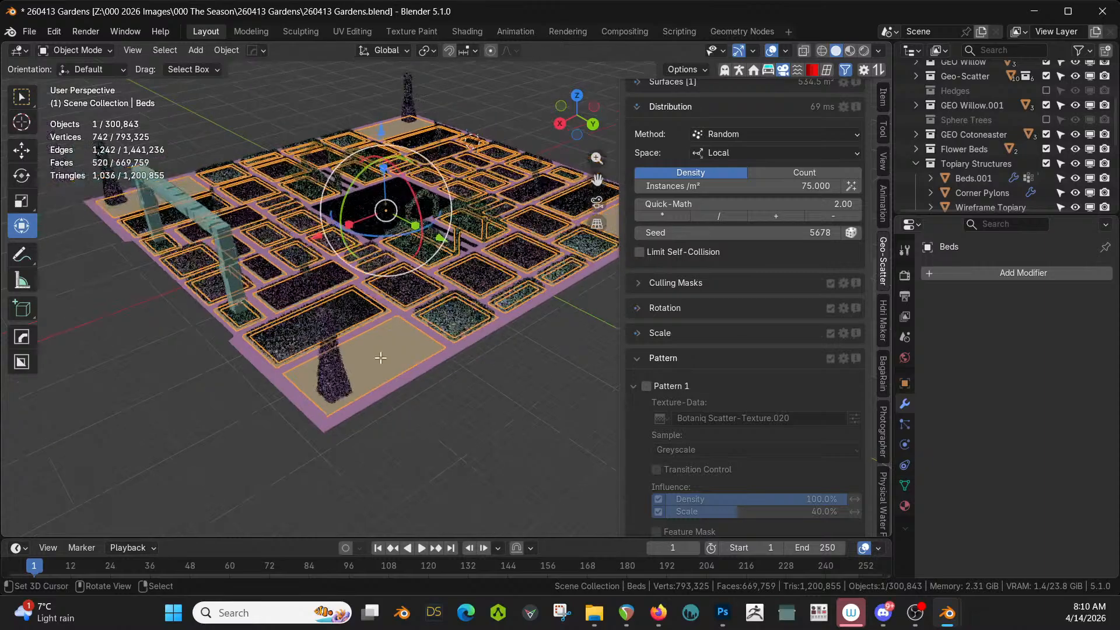
key("Tab")
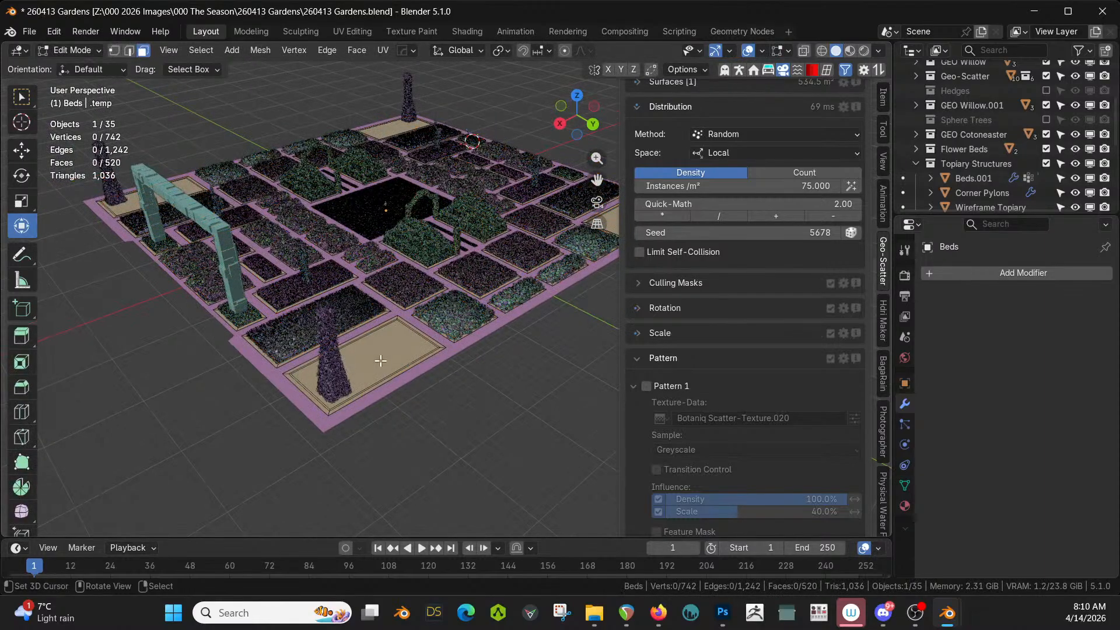
left_click(380, 360)
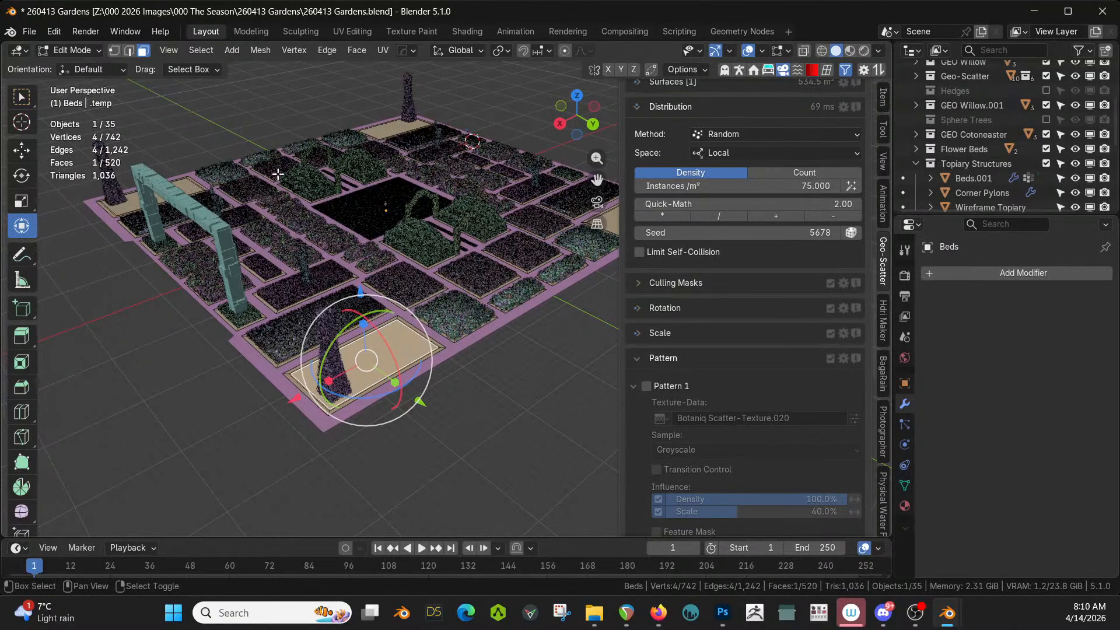
left_click(385, 133, "shift")
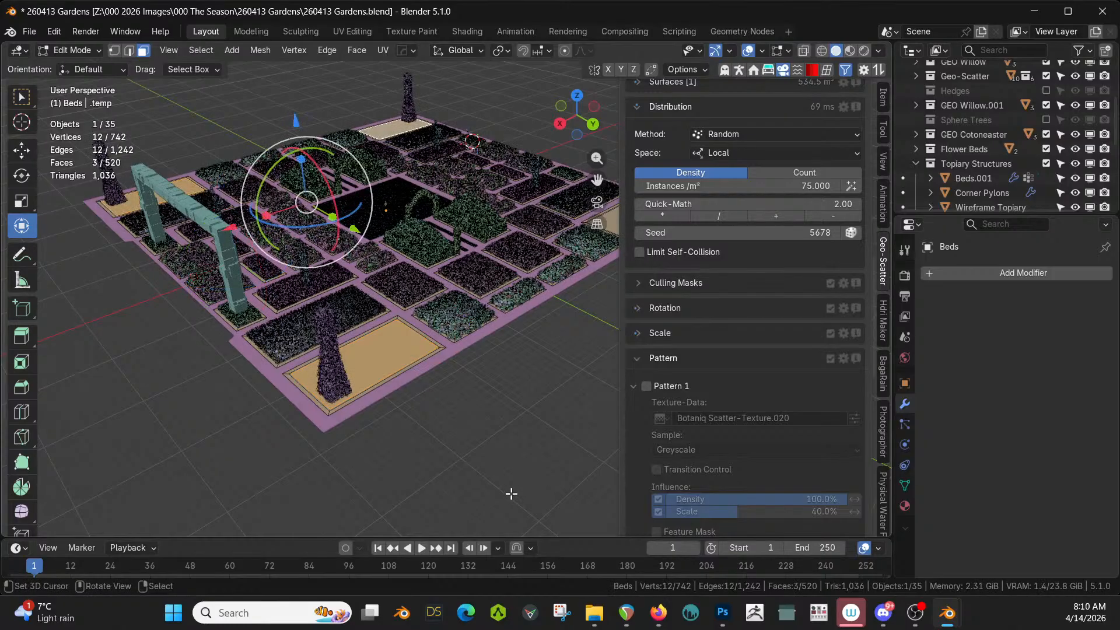
middle_click_drag(495, 500, 483, 512, "shift")
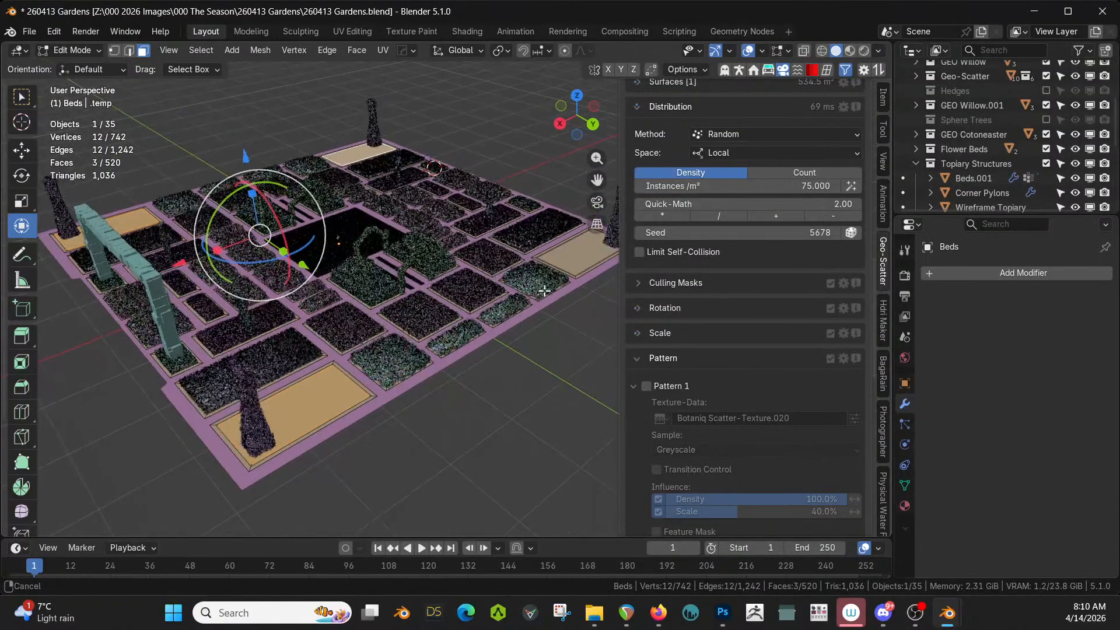
left_click(571, 252, "shift")
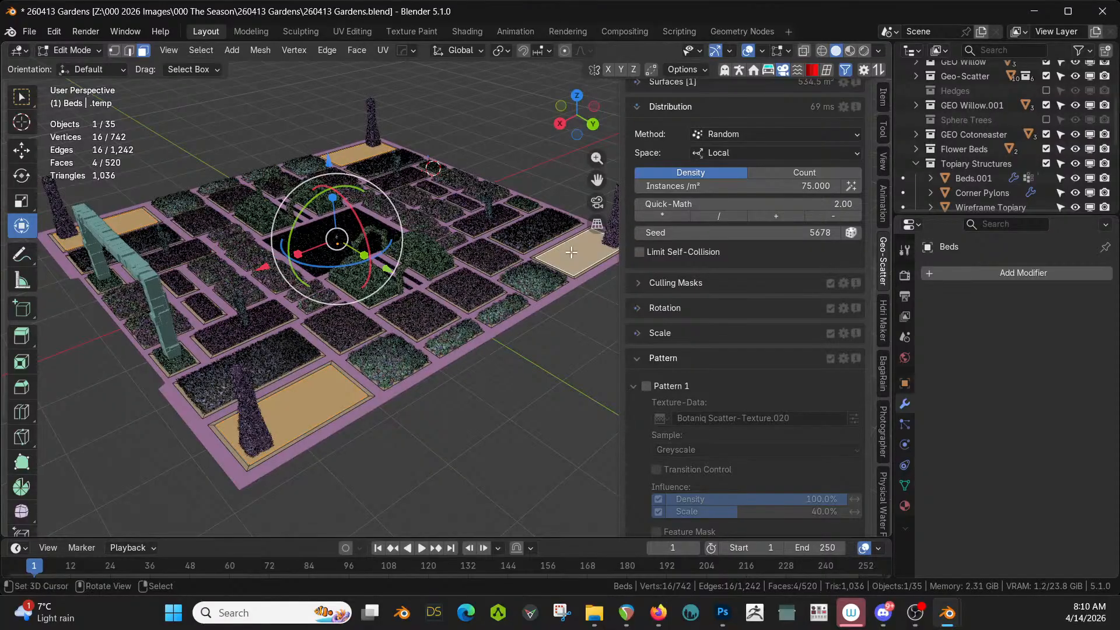
type("e0.5")
key("Return")
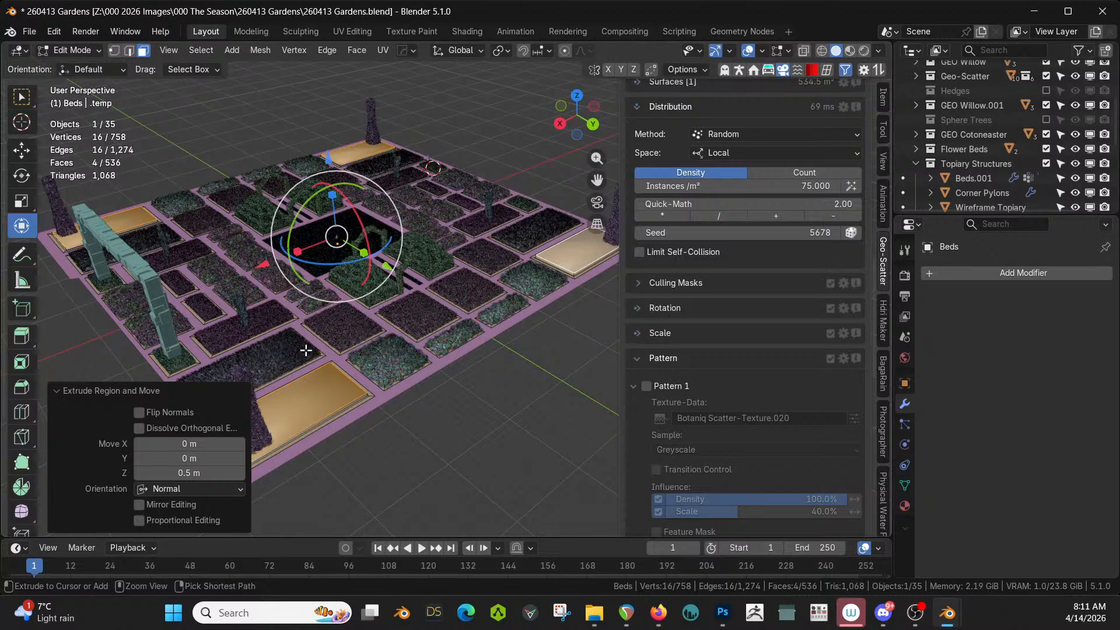
Grow the selection to include the sides of the extruded corner beds and separate it into its own object
key("ctrl+KP_Add")
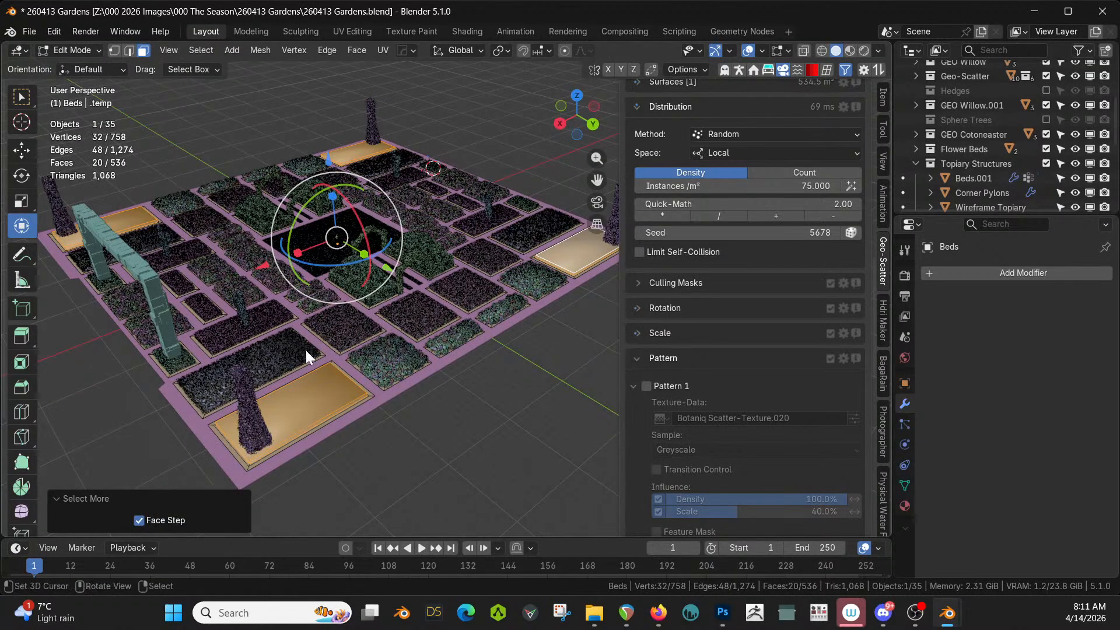
key("p")
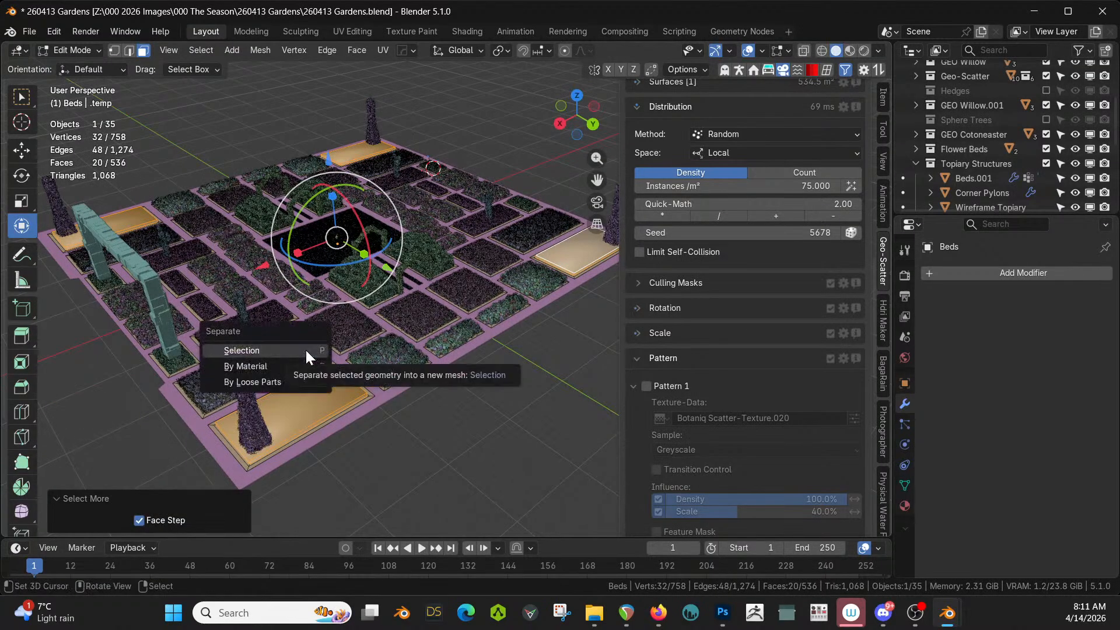
left_click(306, 350)
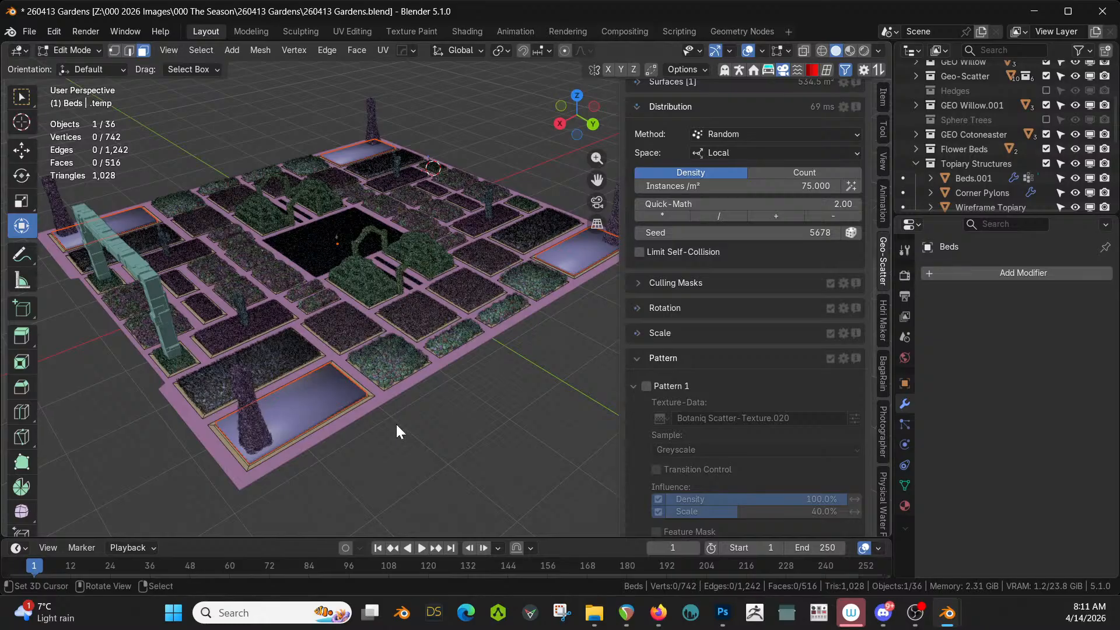
key("Tab")
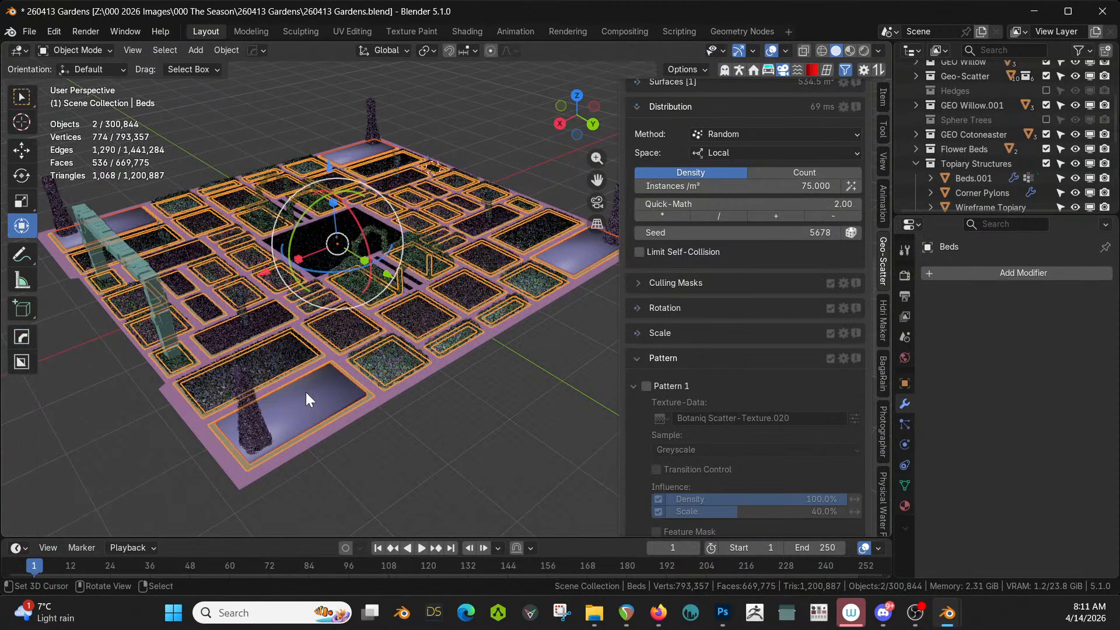
Join the separated corner beds into Beds.002 so they take on its flower scatter, and save the file
left_click(306, 392)
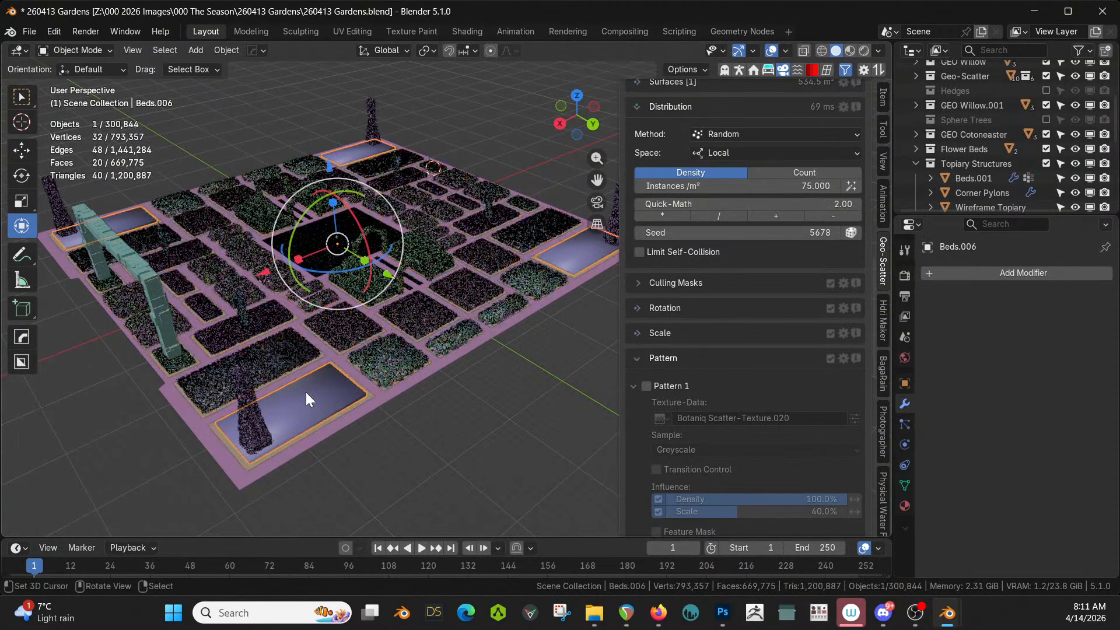
left_click(176, 365, "shift")
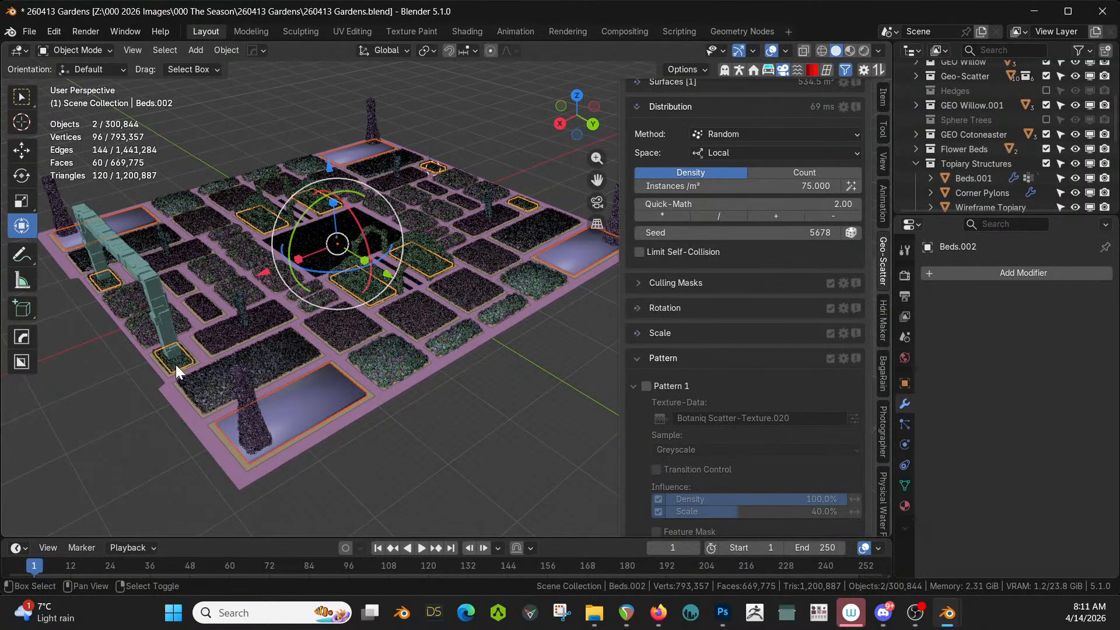
key("ctrl+j")
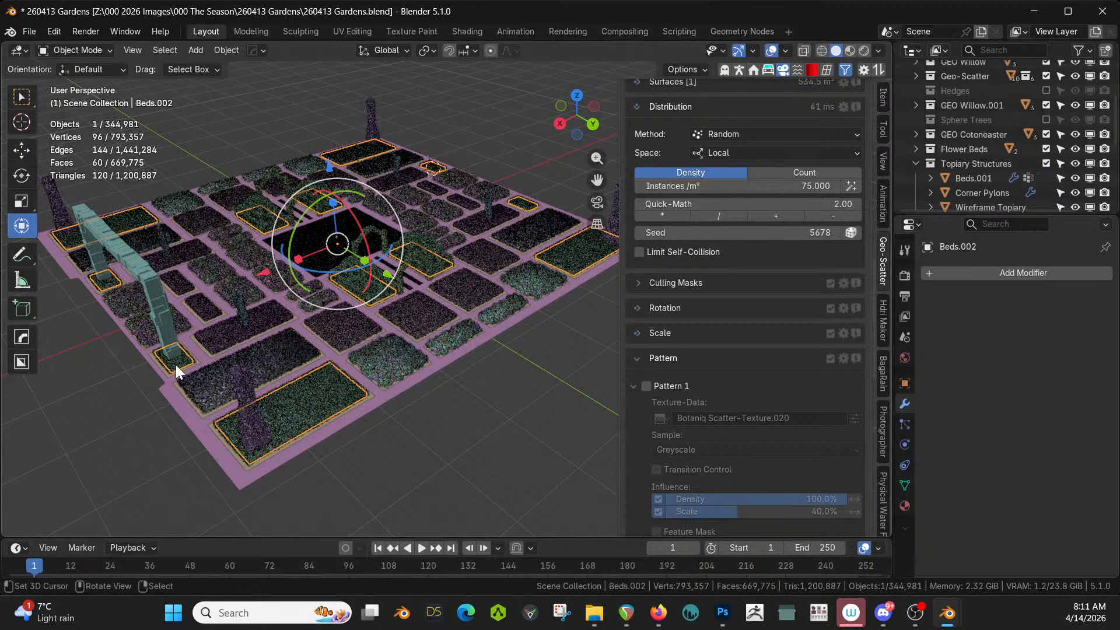
key("ctrl+s")
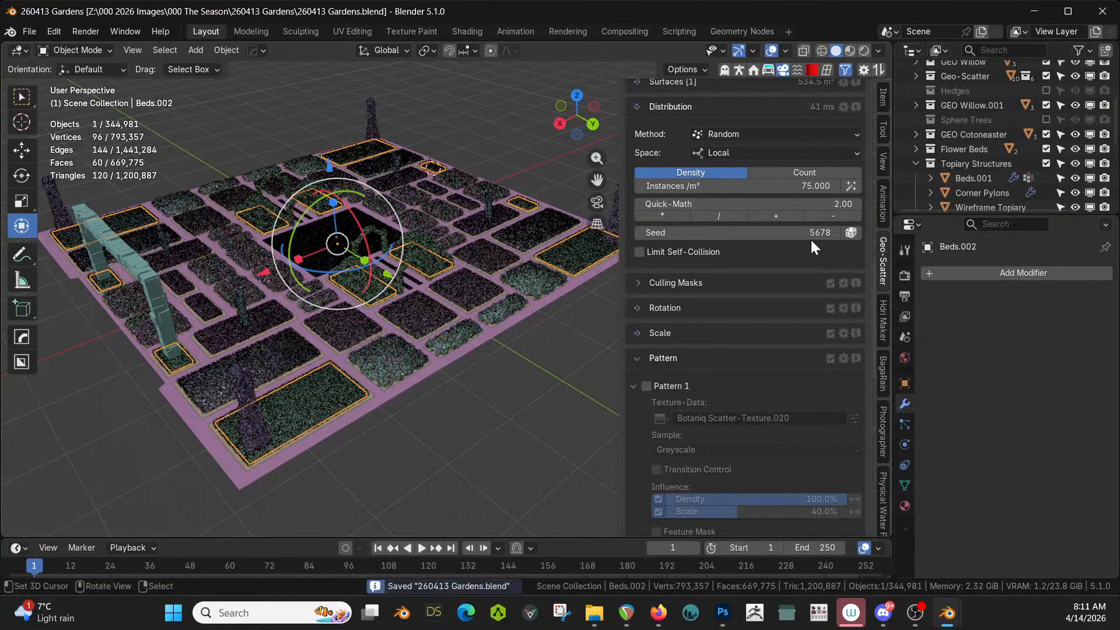
Enable the Sphere Trees and Hedges collections in the view layer and undo the accidental hiding of the other collections
left_click(1046, 120)
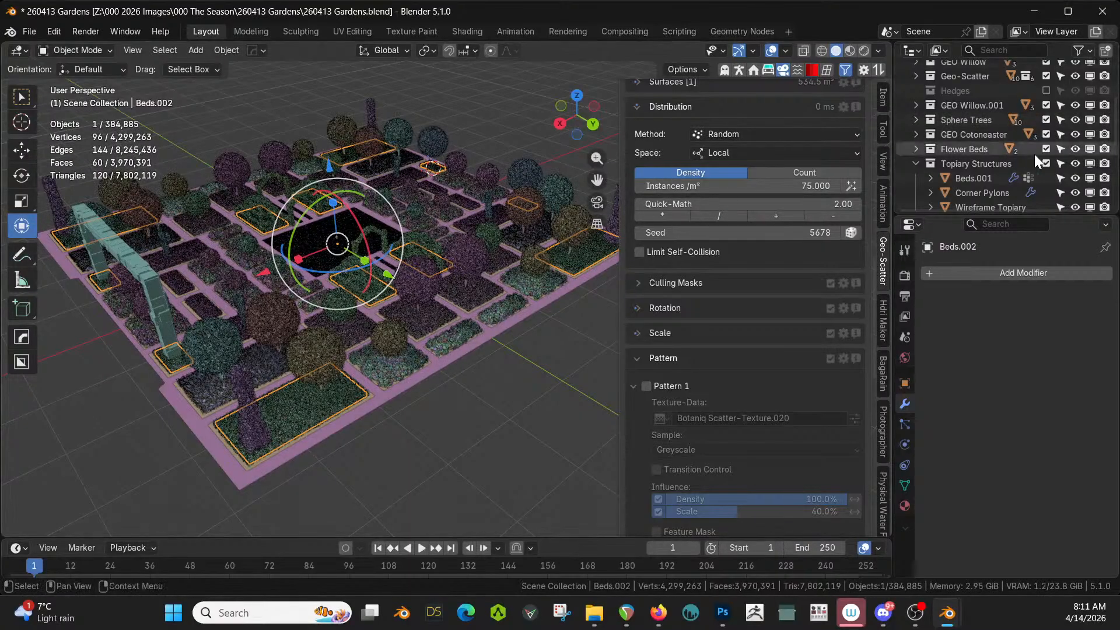
left_click(1047, 91)
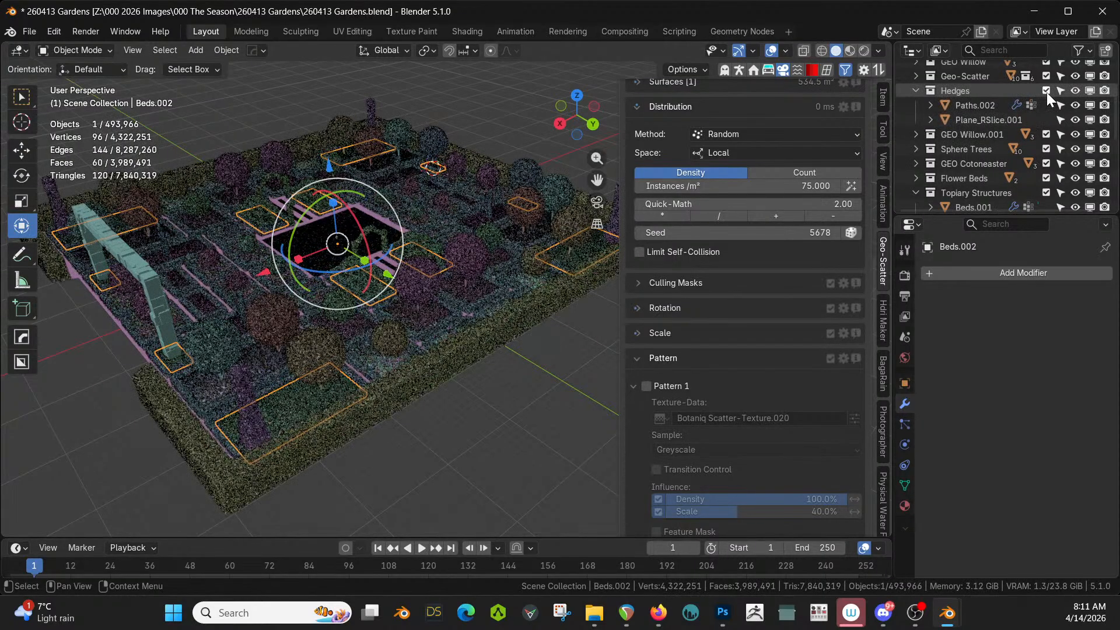
key("ctrl+z")
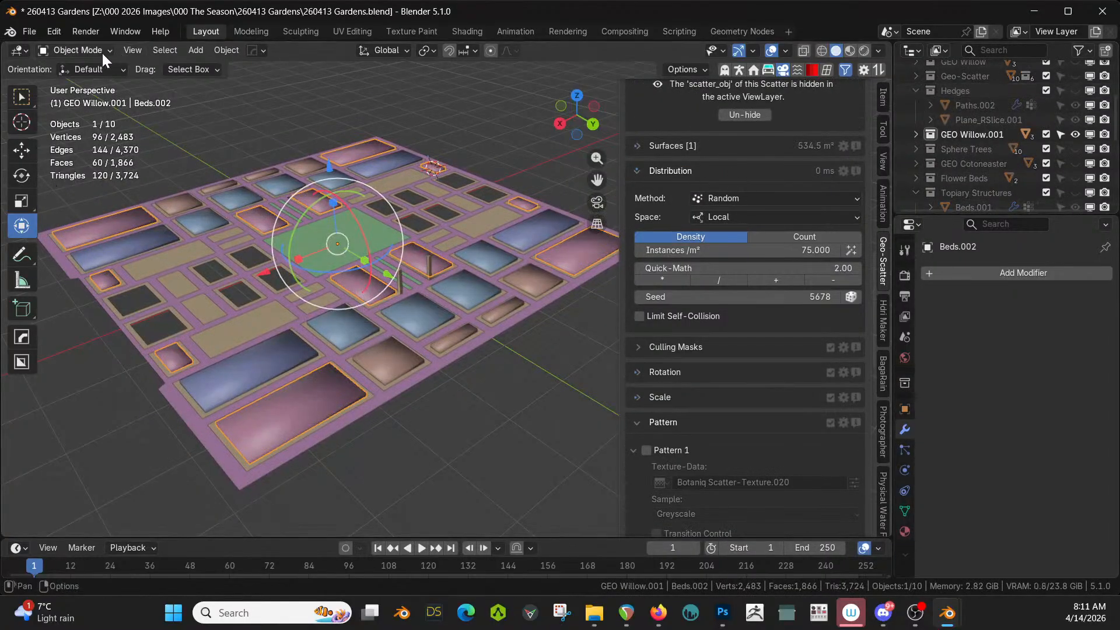
left_click(49, 31)
mouse_move(81, 79)
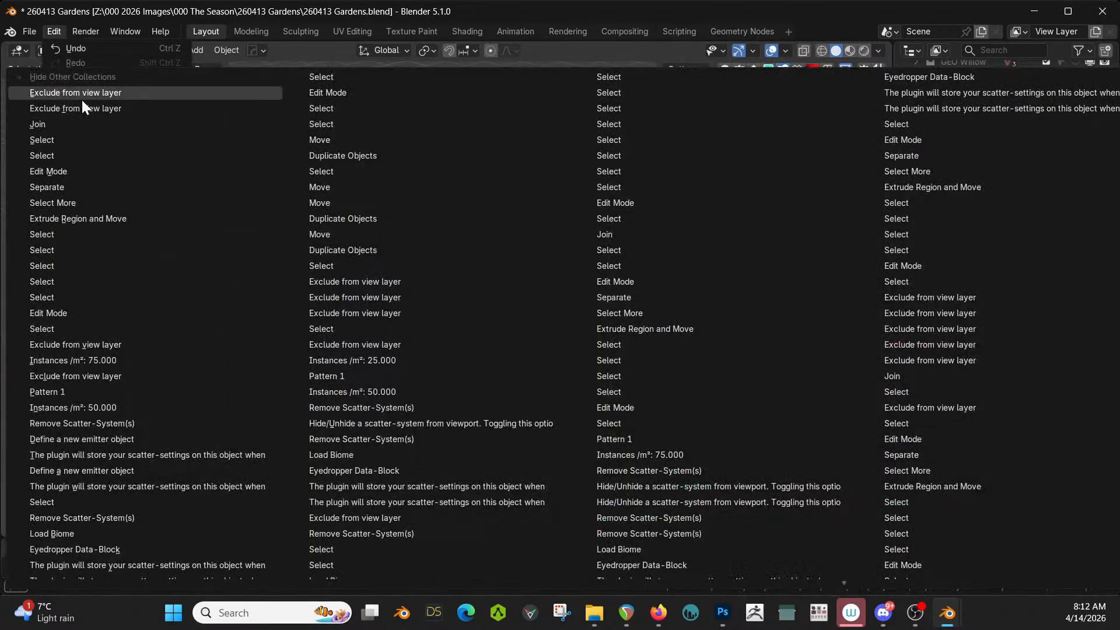
left_click(81, 98)
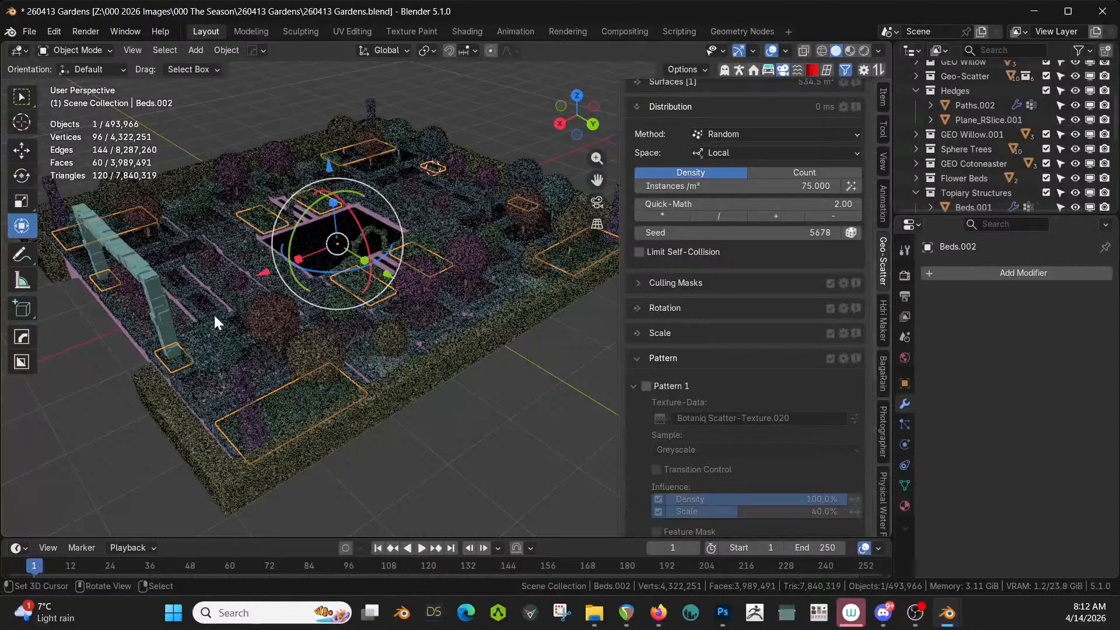
Review the planted corner beds together with the trees and hedges in rendered shading
key("z")
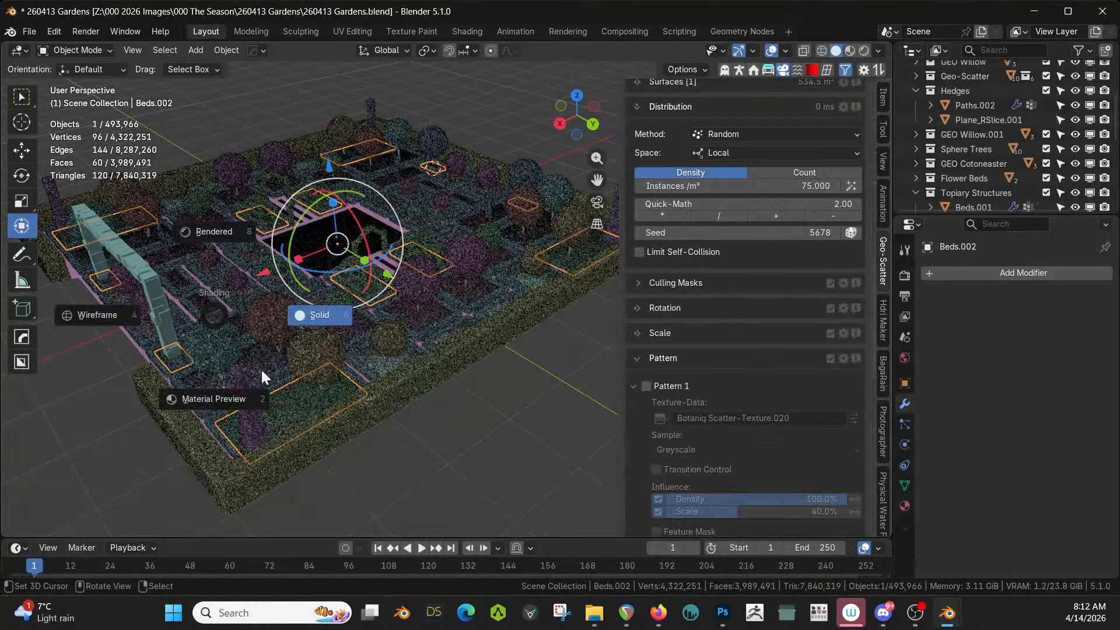
left_click(222, 233)
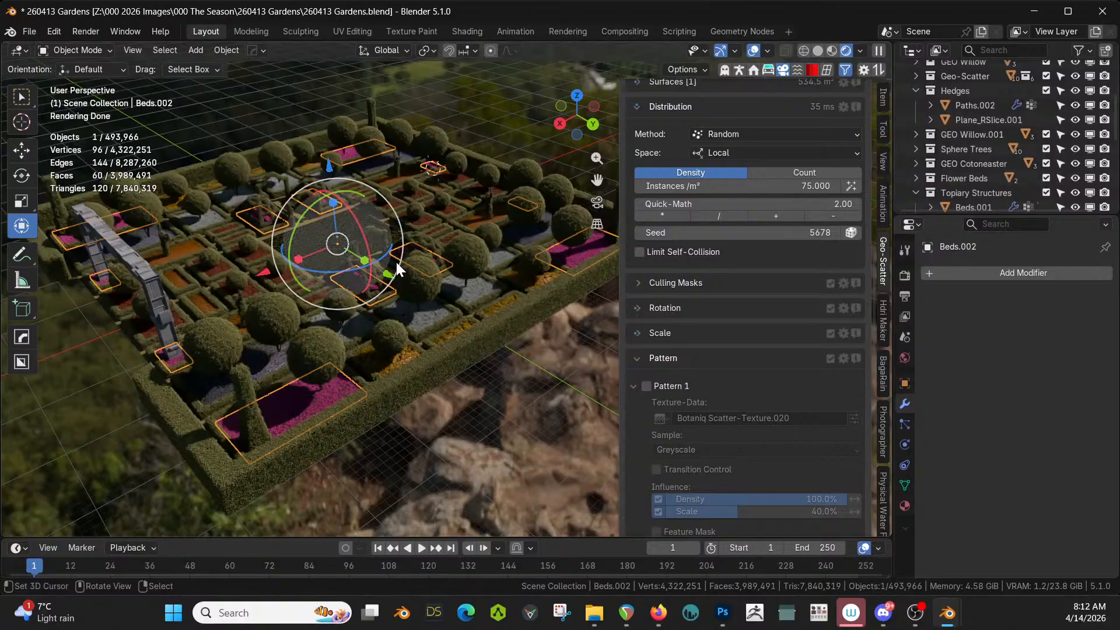
middle_click_drag(396, 264, 397, 262)
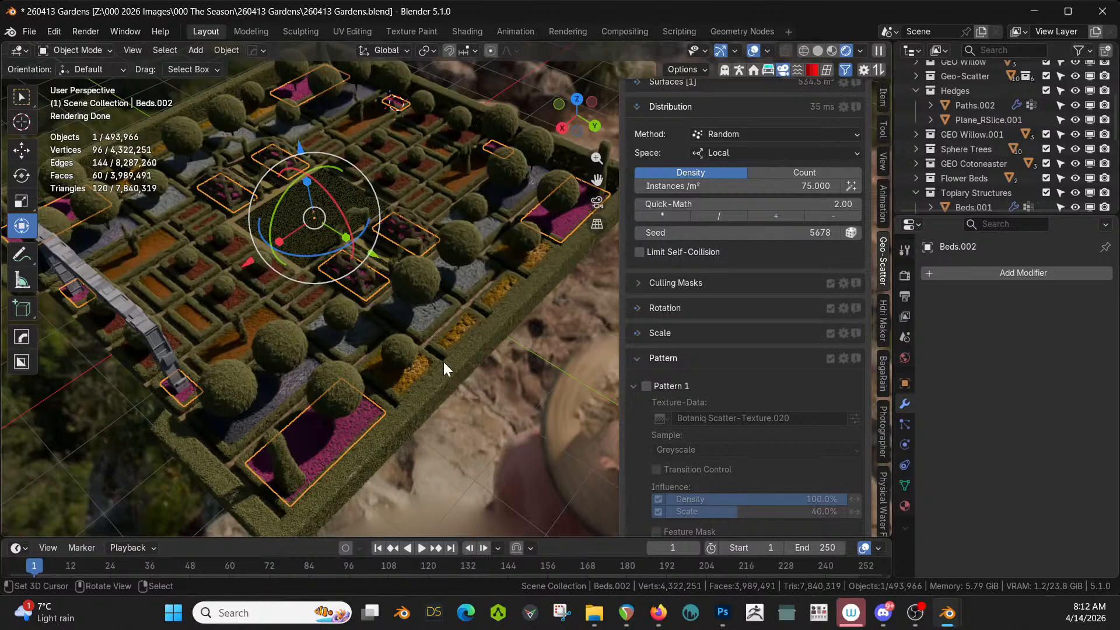
Return the viewport to solid shading and exclude the Geo-Scatter collection from the view layer
key("z")
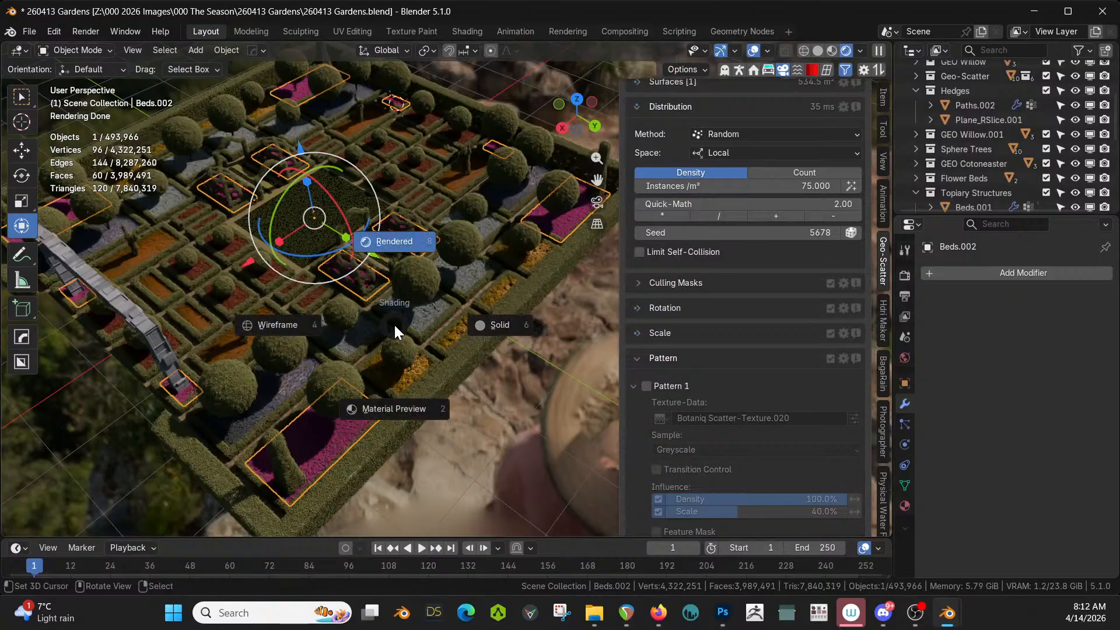
key("6")
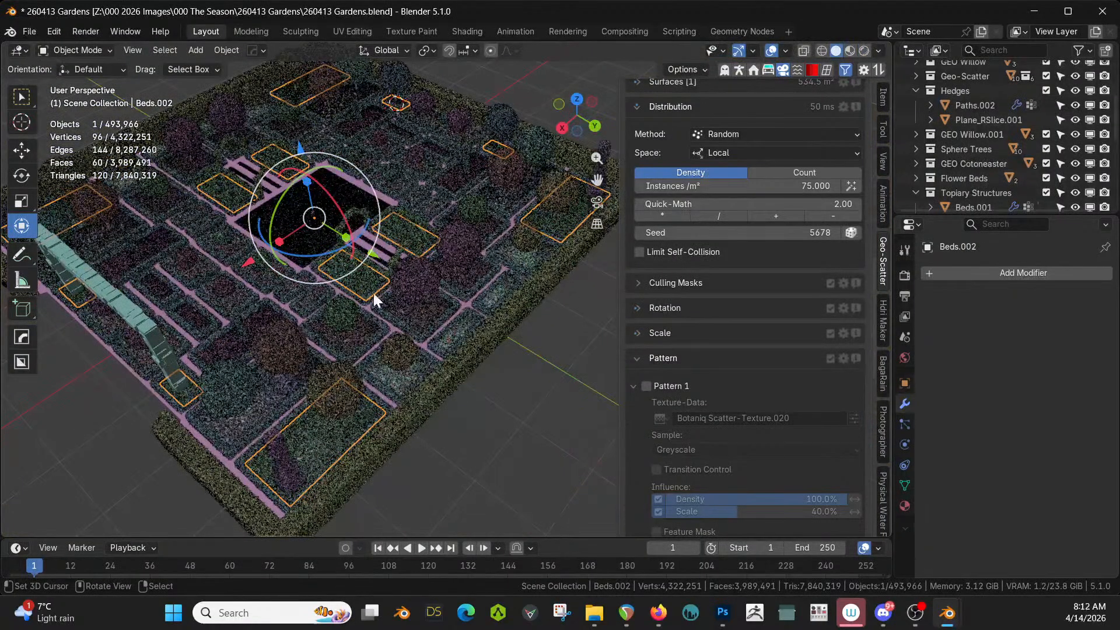
left_click(1046, 75)
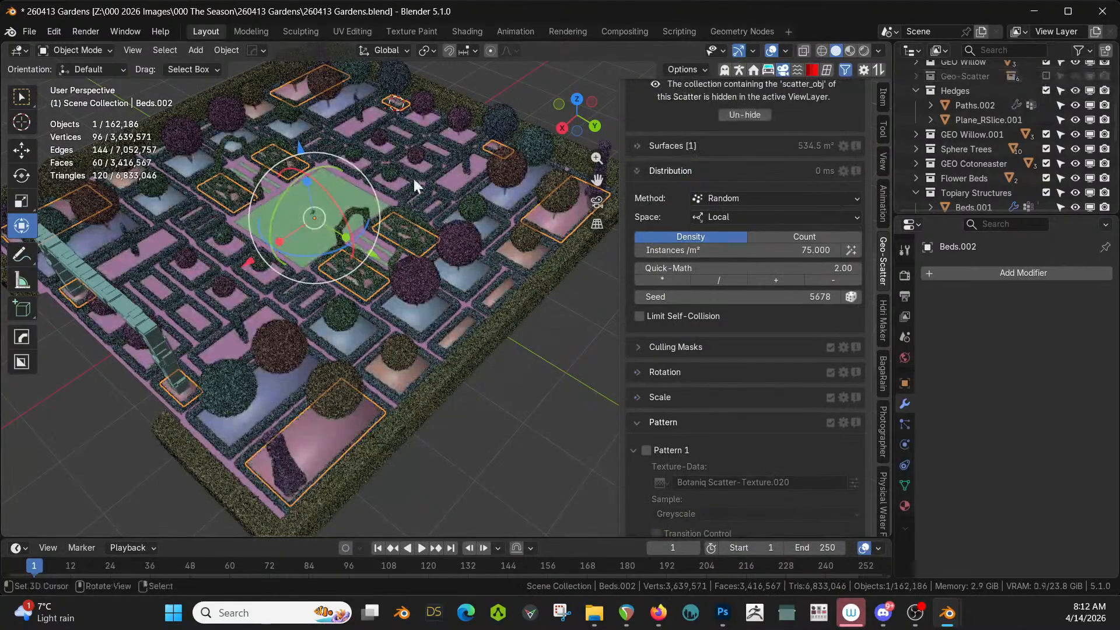
Separate the four beds beside the central square from Plane_RSlice.005 into a new object, selecting each one's linked geometry
left_click(232, 247)
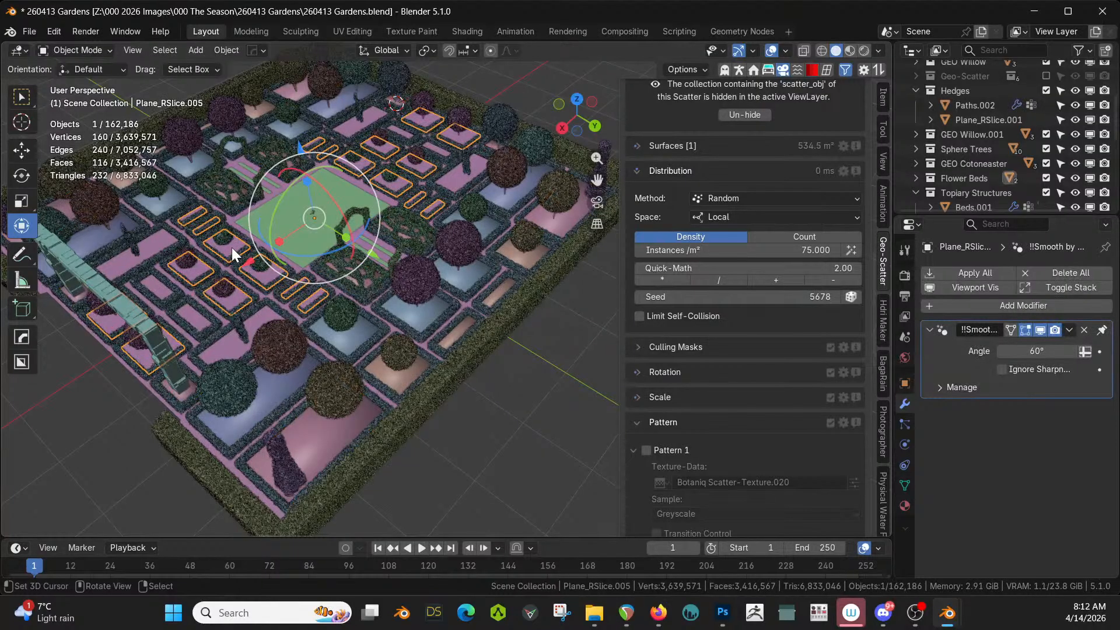
key("Tab")
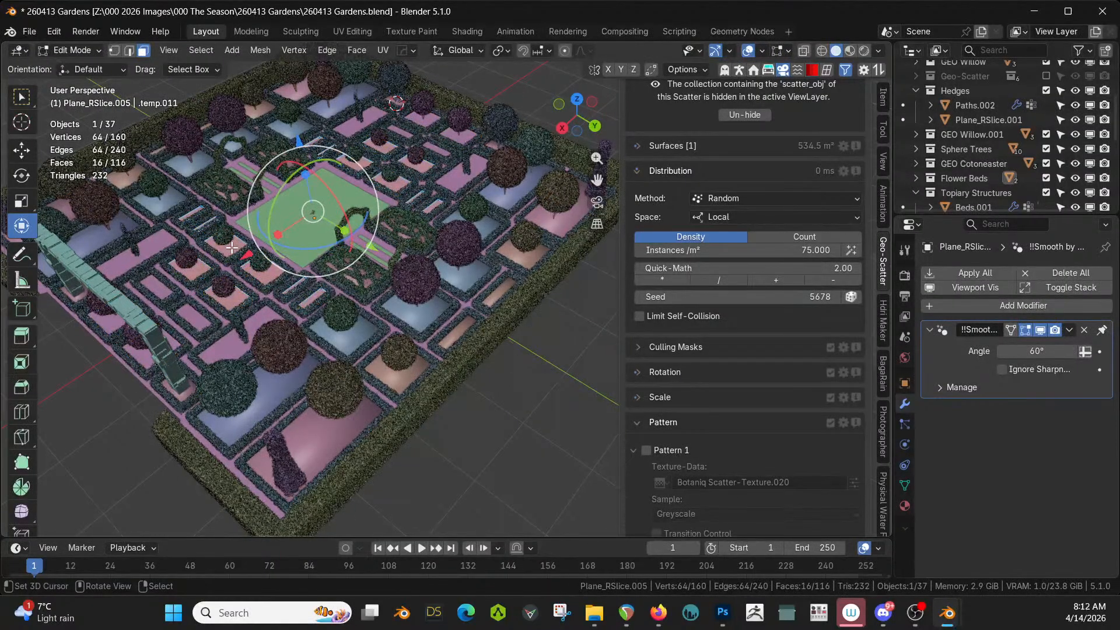
left_click(233, 247)
key("ctrl+l")
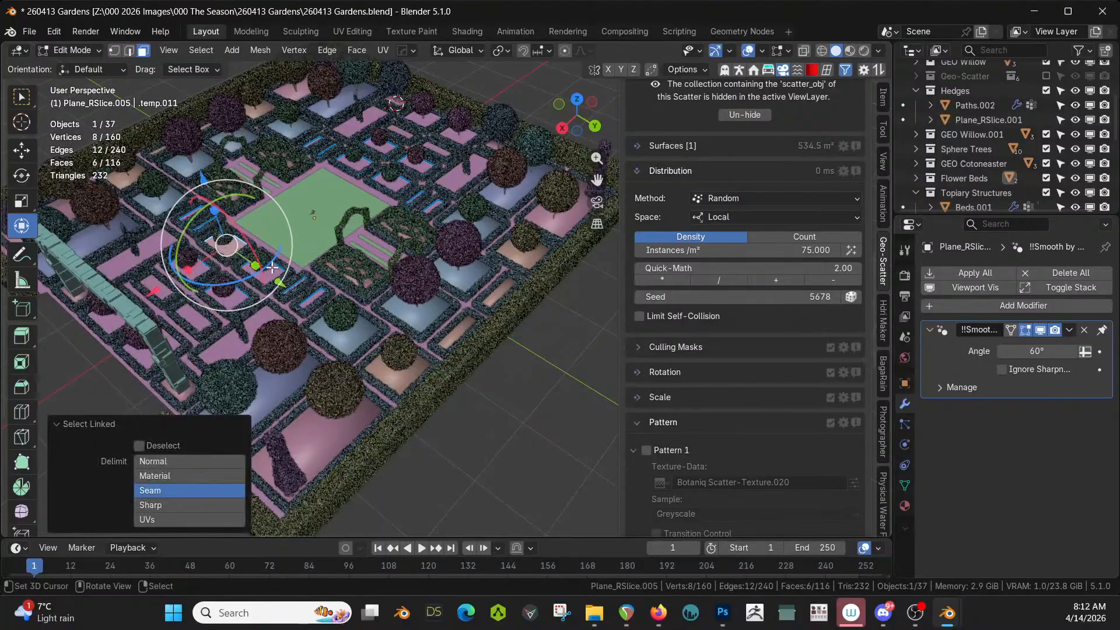
key("l")
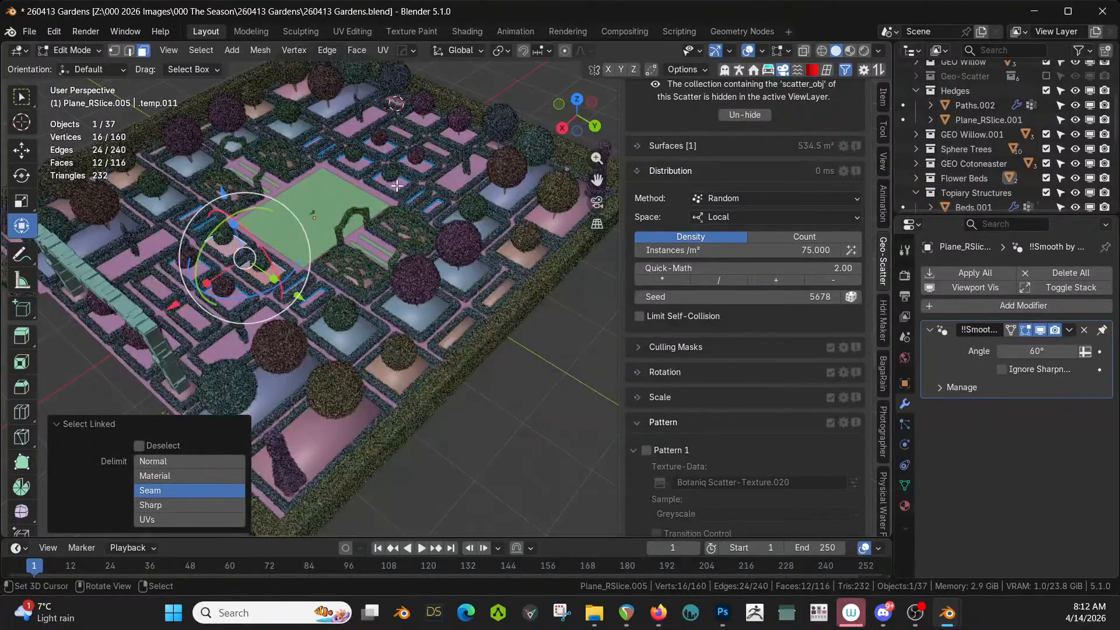
key("l")
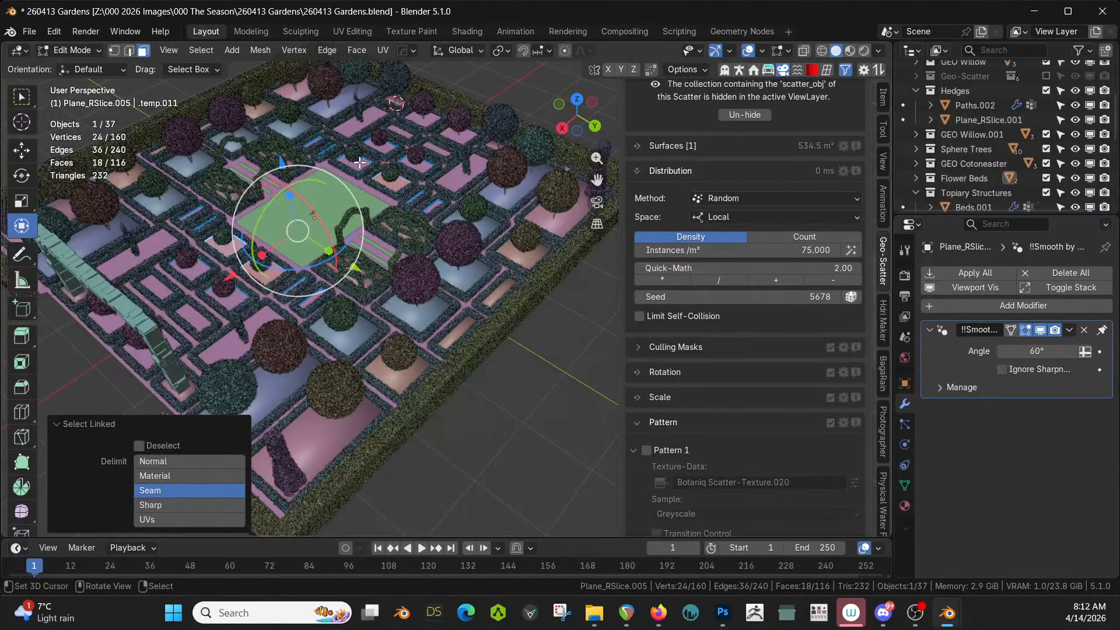
key("l")
key("p")
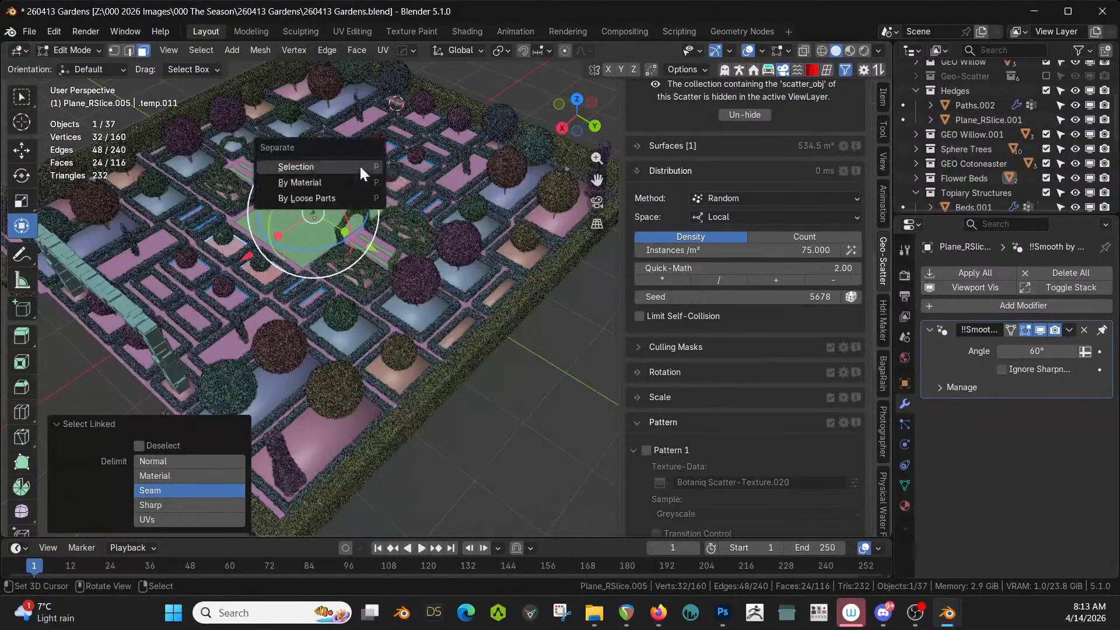
left_click(360, 166)
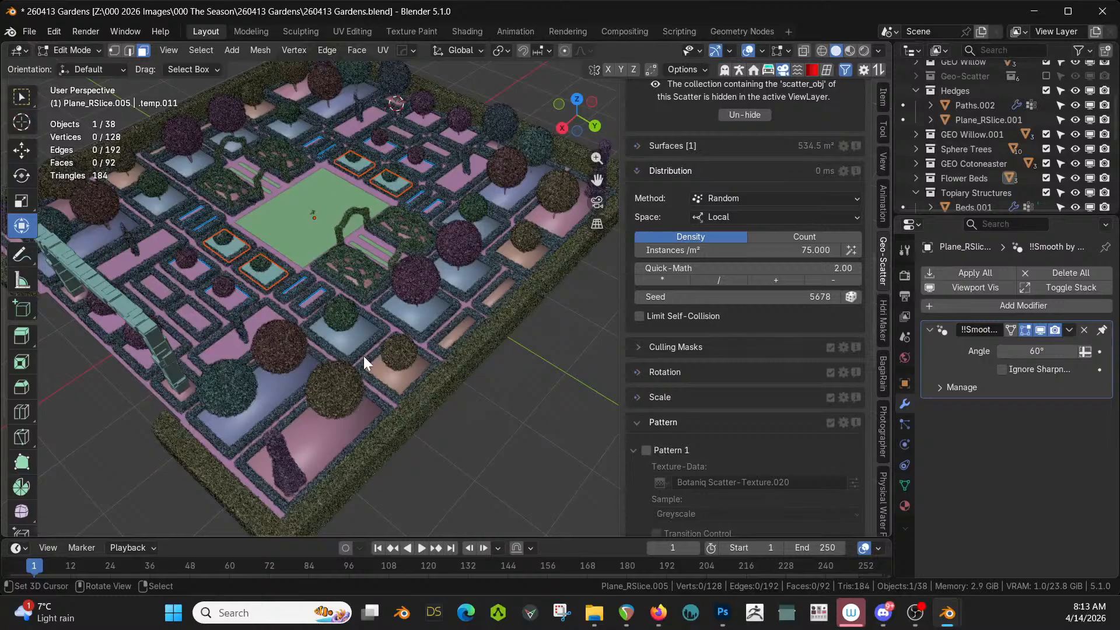
Join the four separated beds beside the central square into the Beds.004 object
key("Tab")
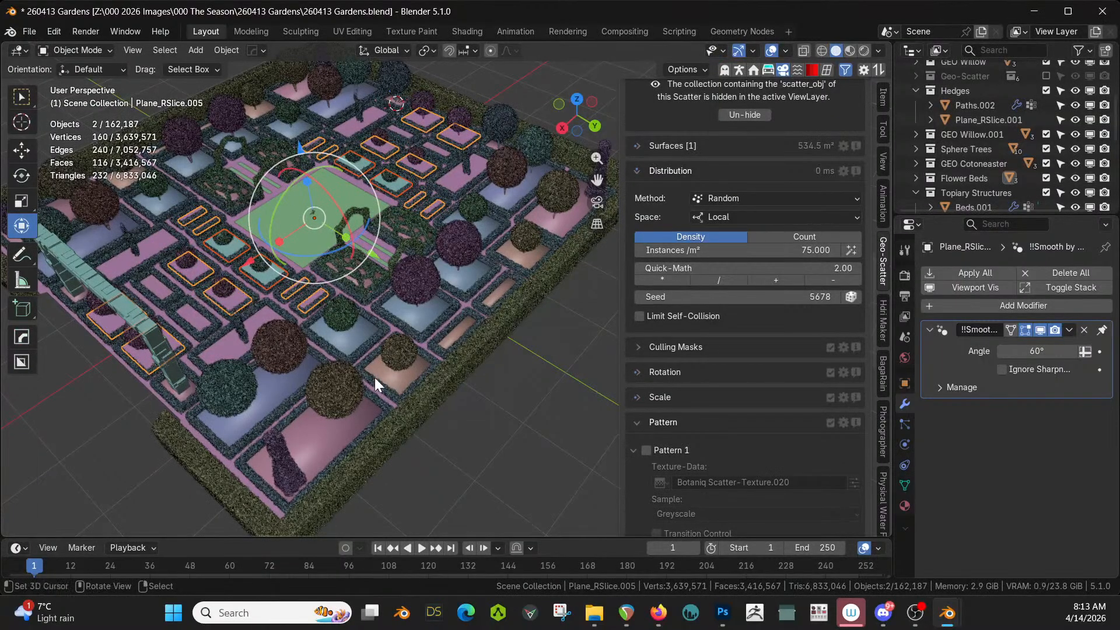
left_click(271, 277)
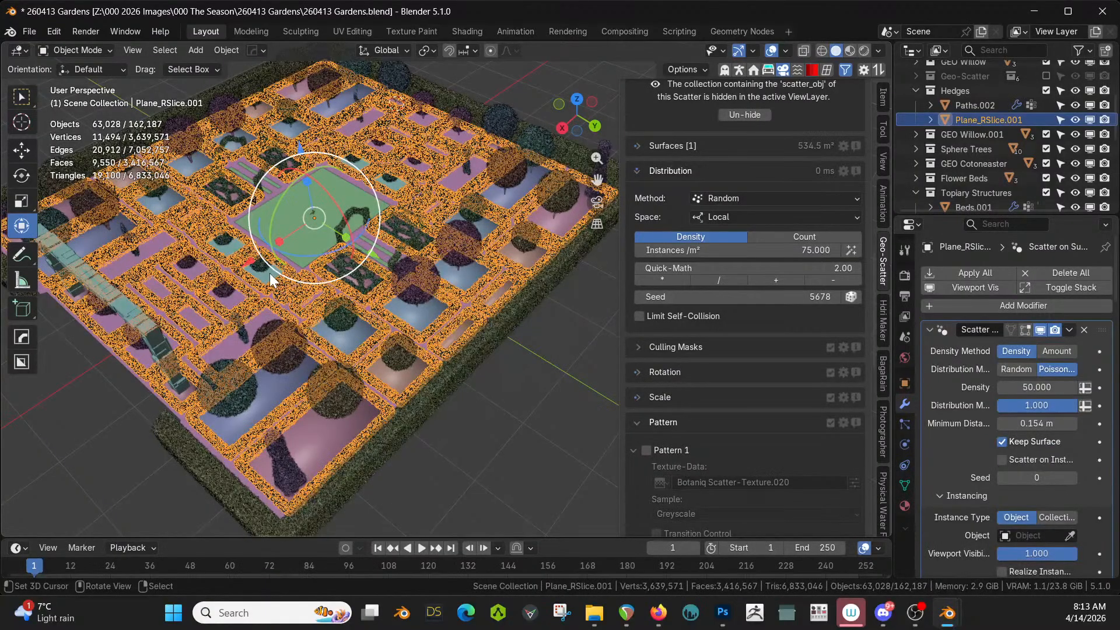
left_click(270, 273)
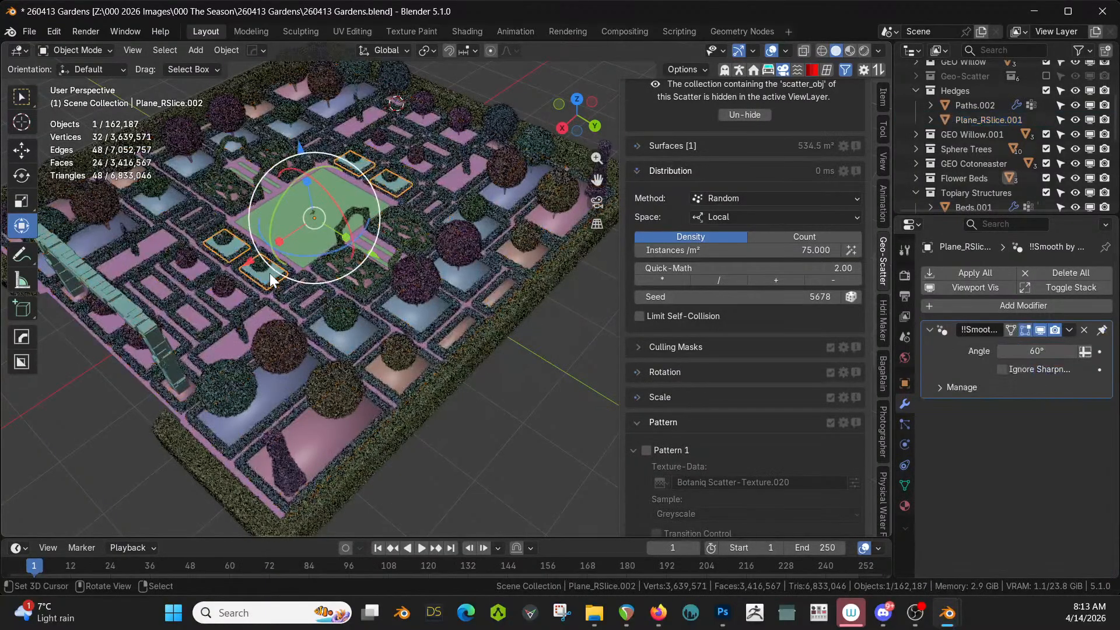
left_click(386, 376, "shift")
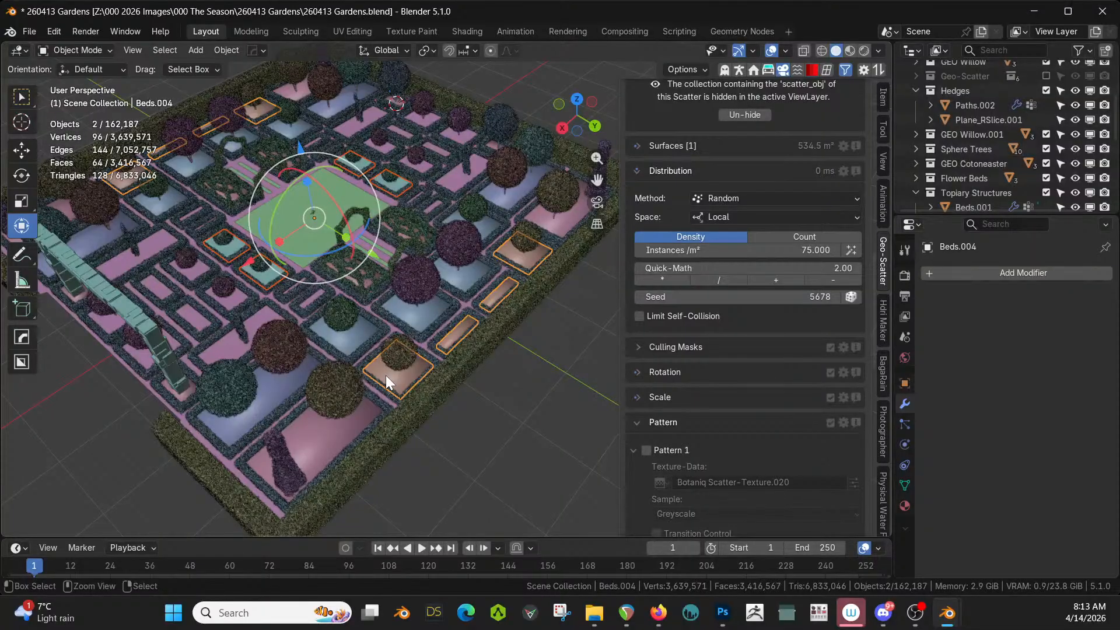
key("ctrl+j")
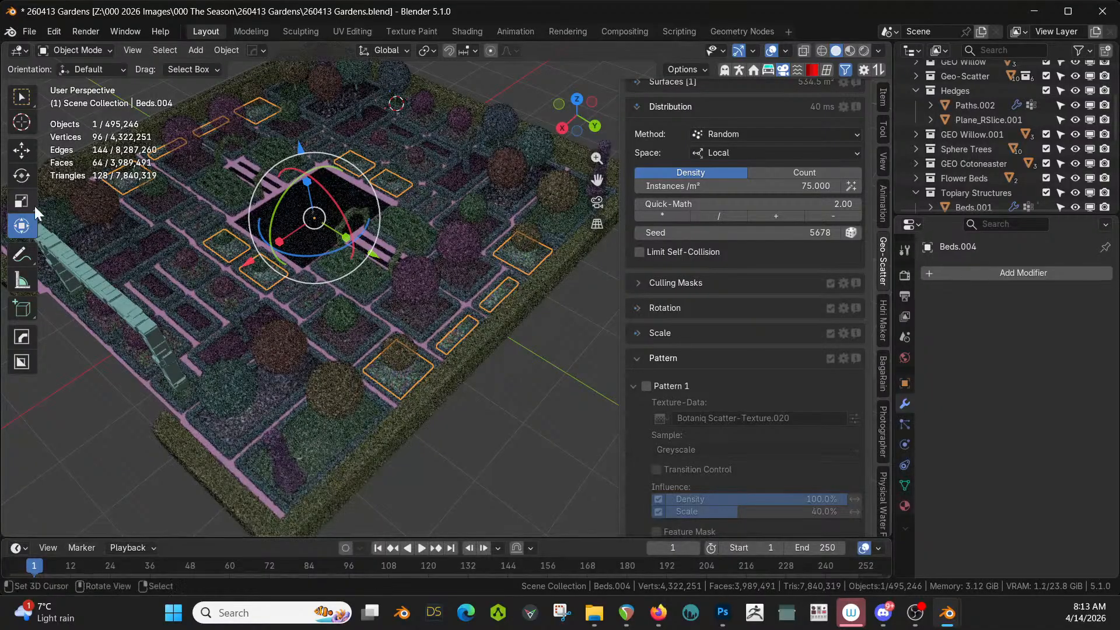
Show the garden in rendered shading, save the file and review the planting from ground level near the large frame structure
key("z")
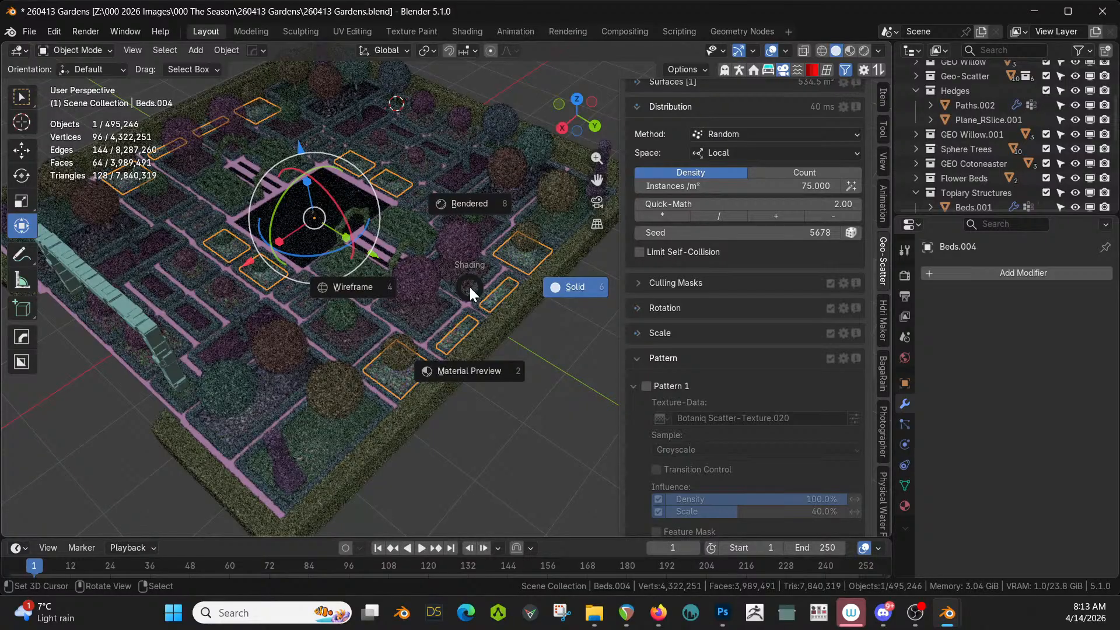
key("8")
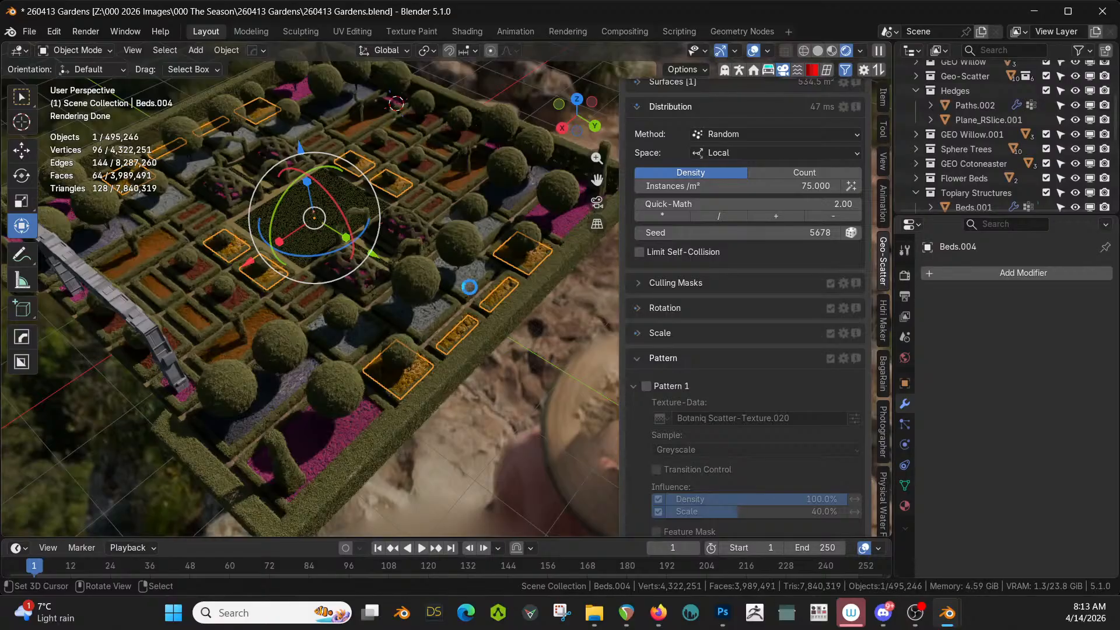
key("ctrl+s")
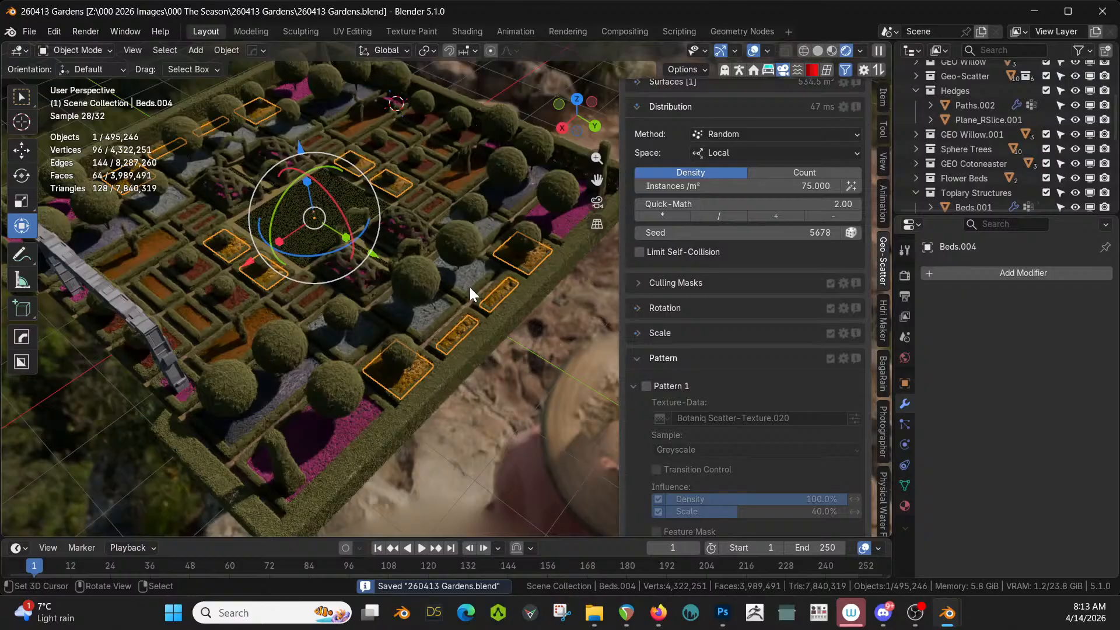
middle_click_drag(457, 405, 298, 347)
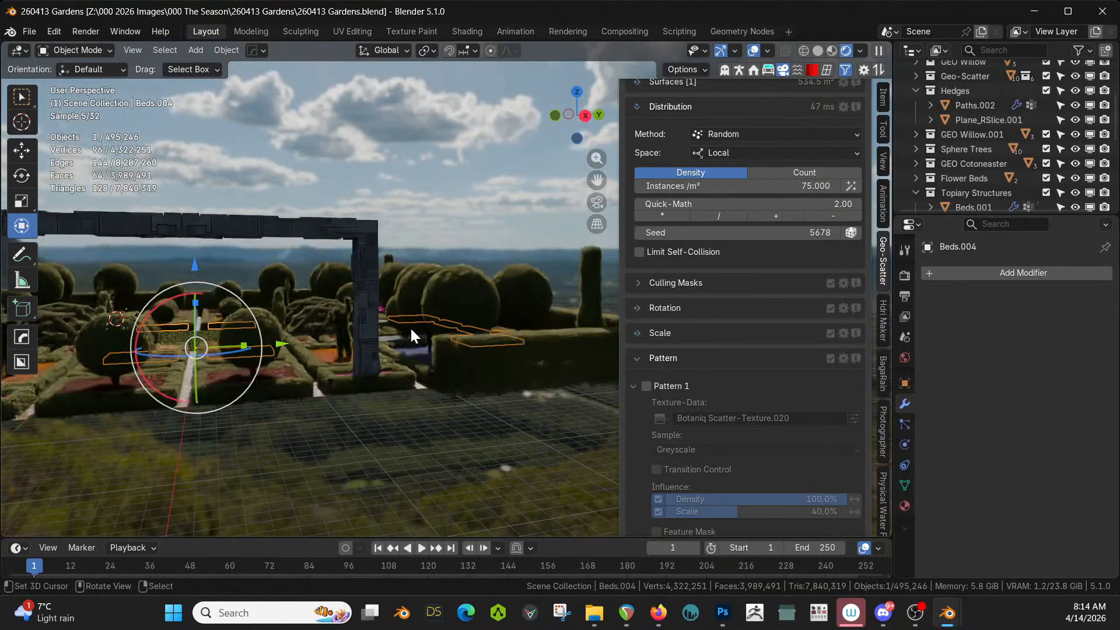
middle_click_drag(412, 328, 415, 326, "shift")
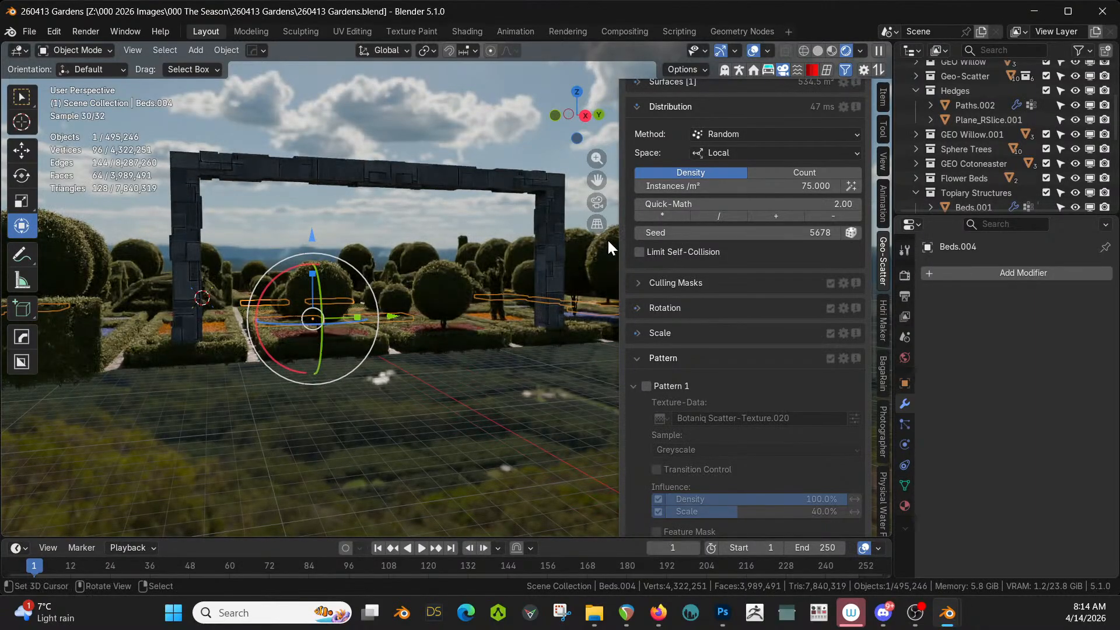
Return the viewport to solid shading and exclude the Geo-Scatter and Hedges collections from the view layer
key("z")
key("6")
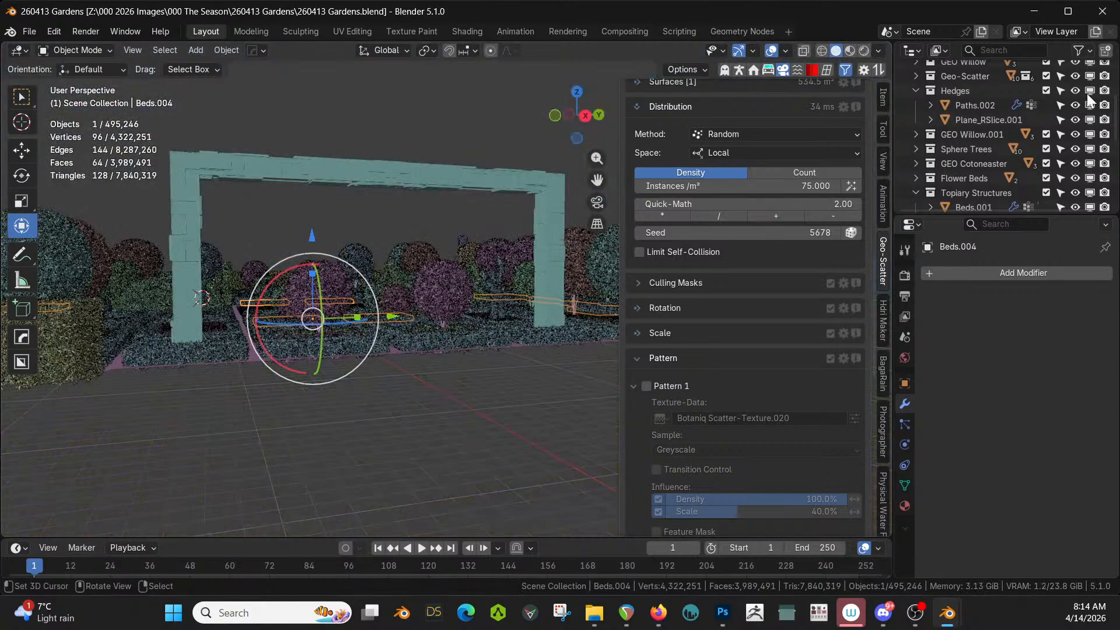
left_click(1045, 76)
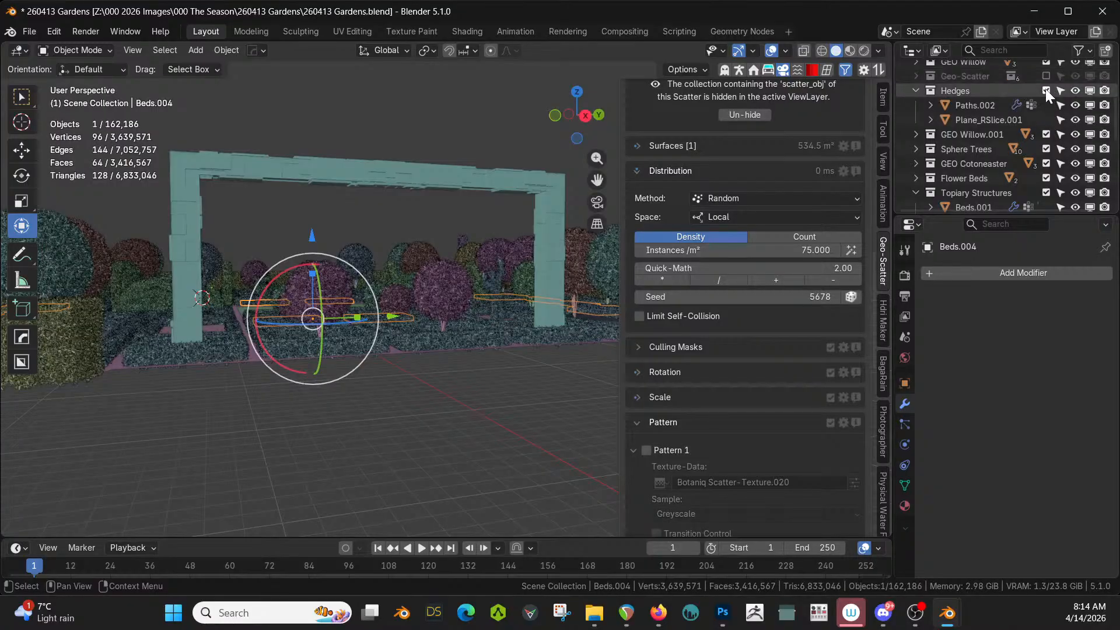
left_click(1045, 87)
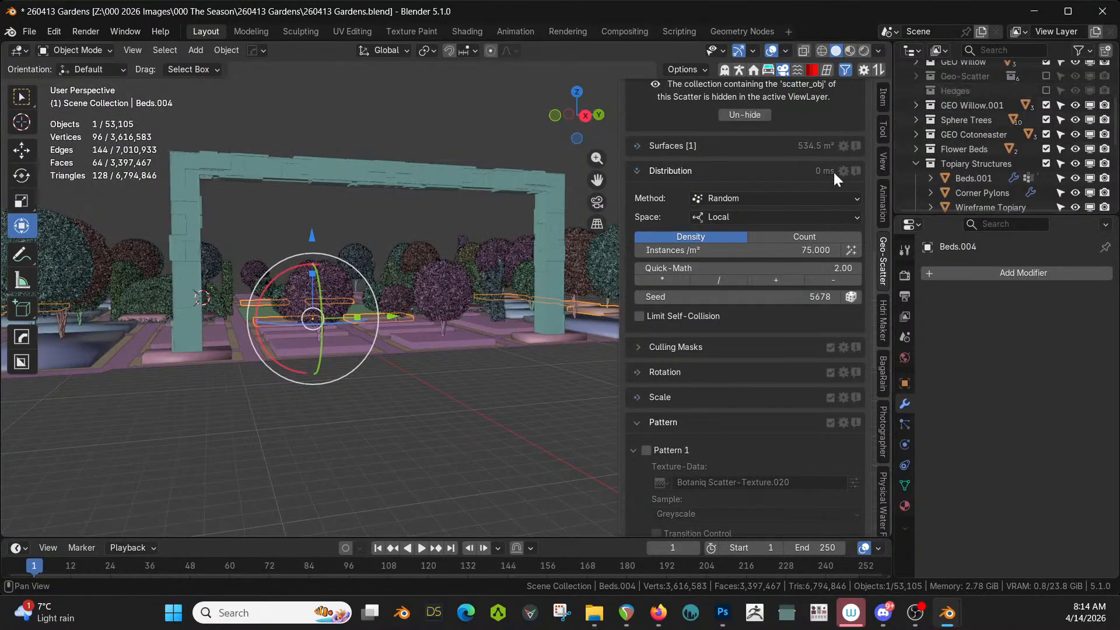
Dissolve the linked faces of the central square in the Center Grass object into a single face
middle_click_drag(437, 260, 581, 352)
scroll(425, 354, "up", 2)
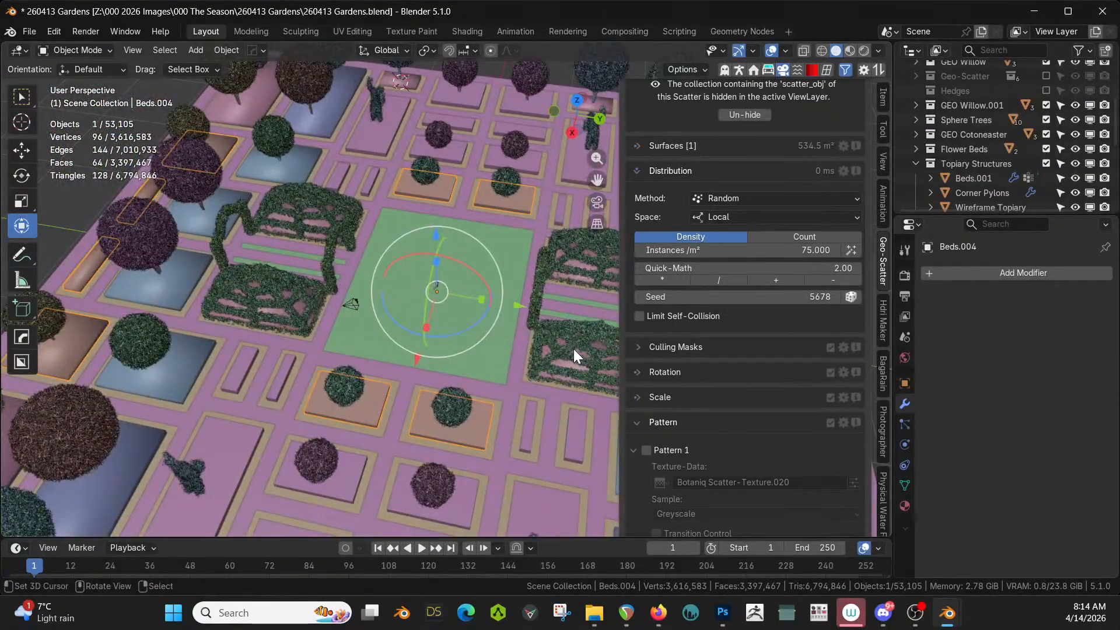
left_click(452, 307)
scroll(452, 306, "up", 2)
middle_click_drag(451, 306, 519, 298)
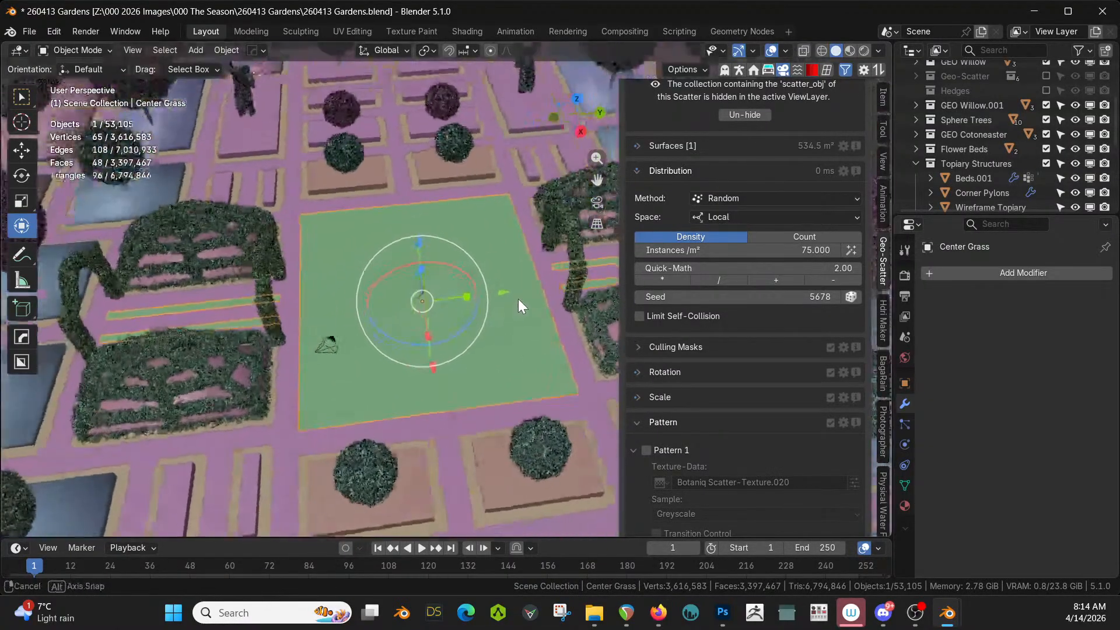
key("Tab")
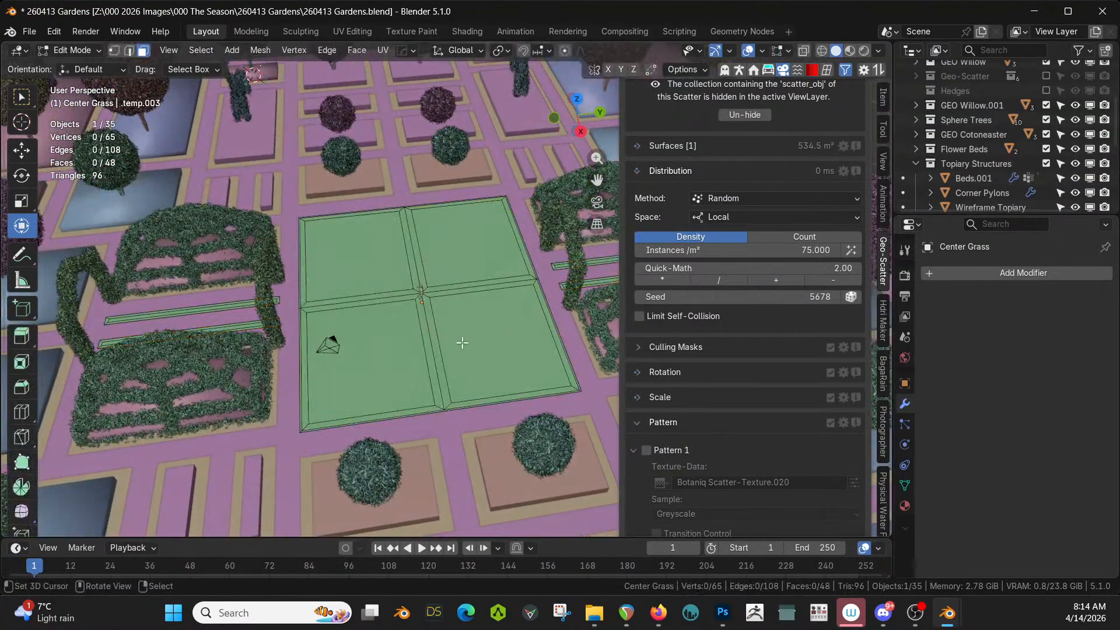
left_click(458, 324)
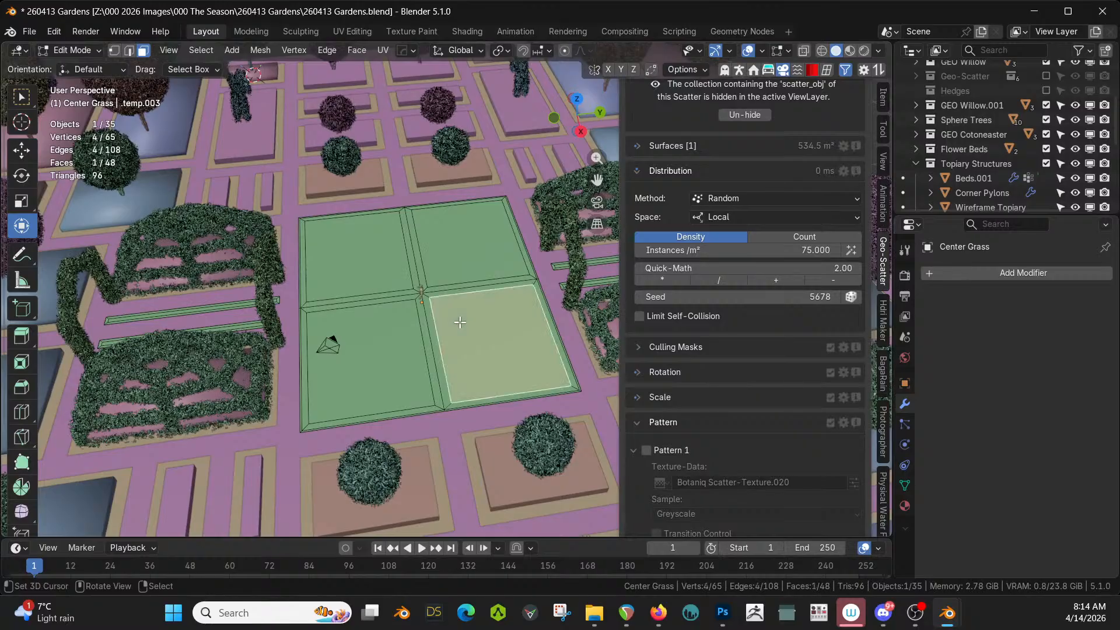
key("ctrl+l")
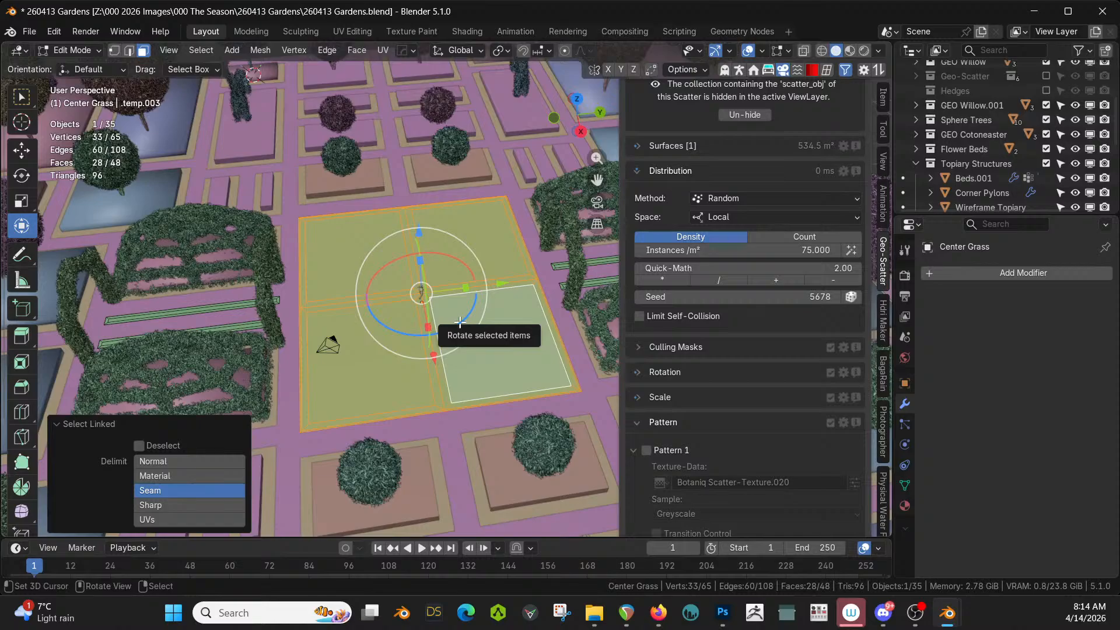
scroll(461, 322, "up", 1)
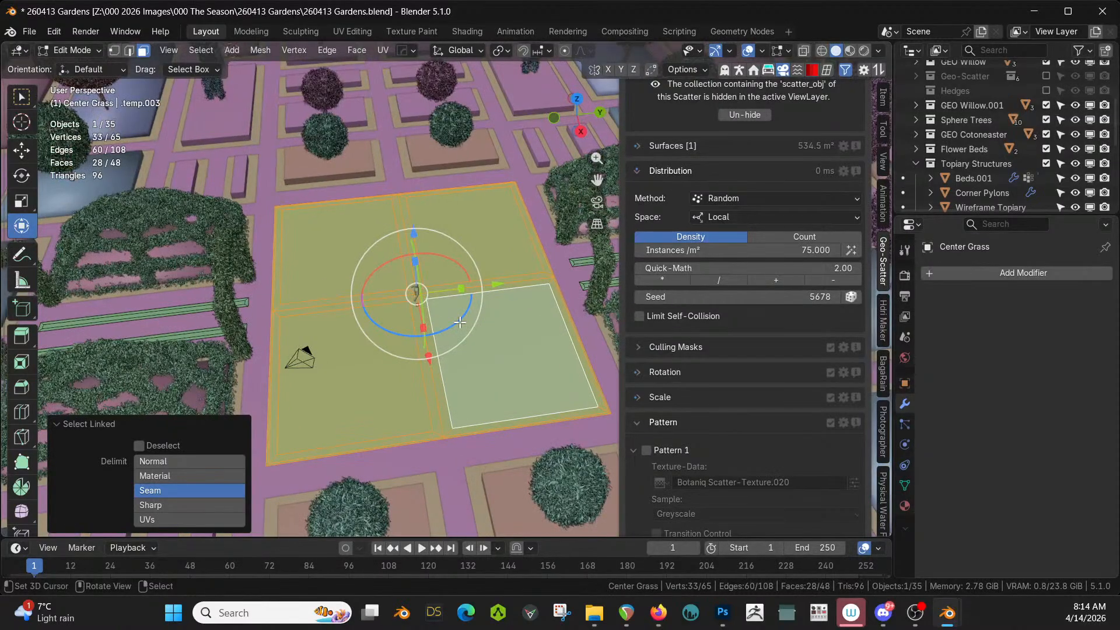
middle_click_drag(488, 330, 486, 356)
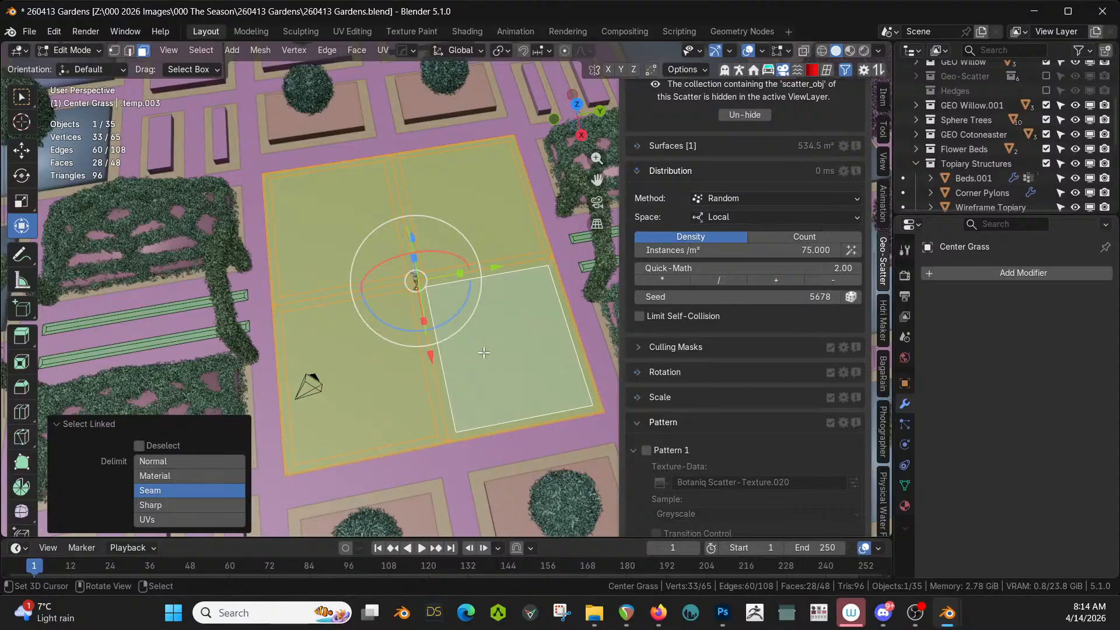
key("q")
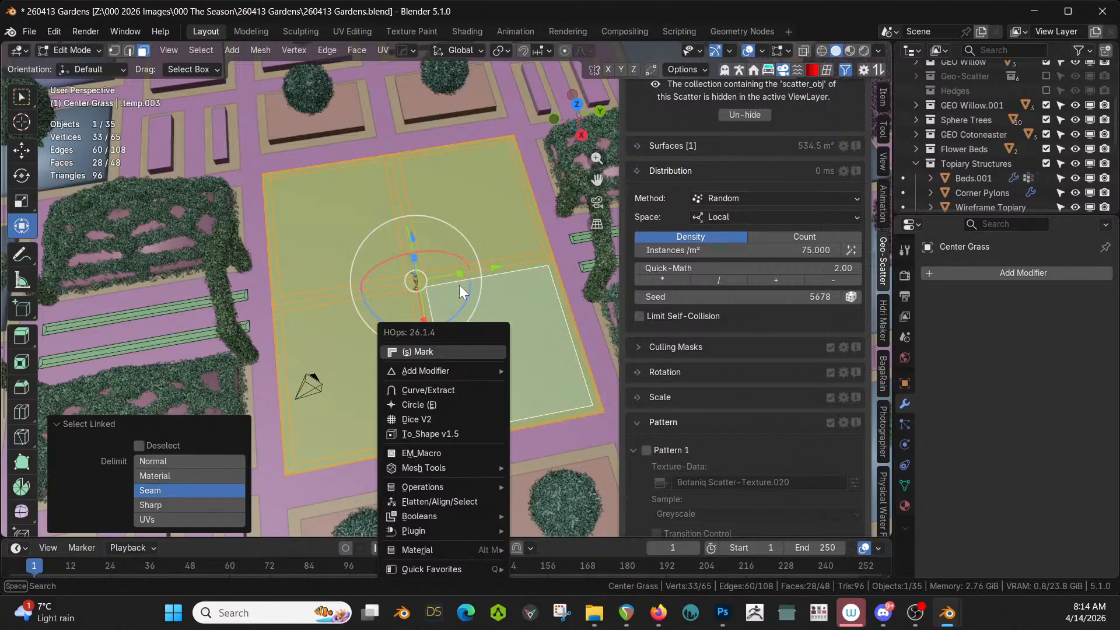
scroll(459, 285, "up", 1)
key("Escape")
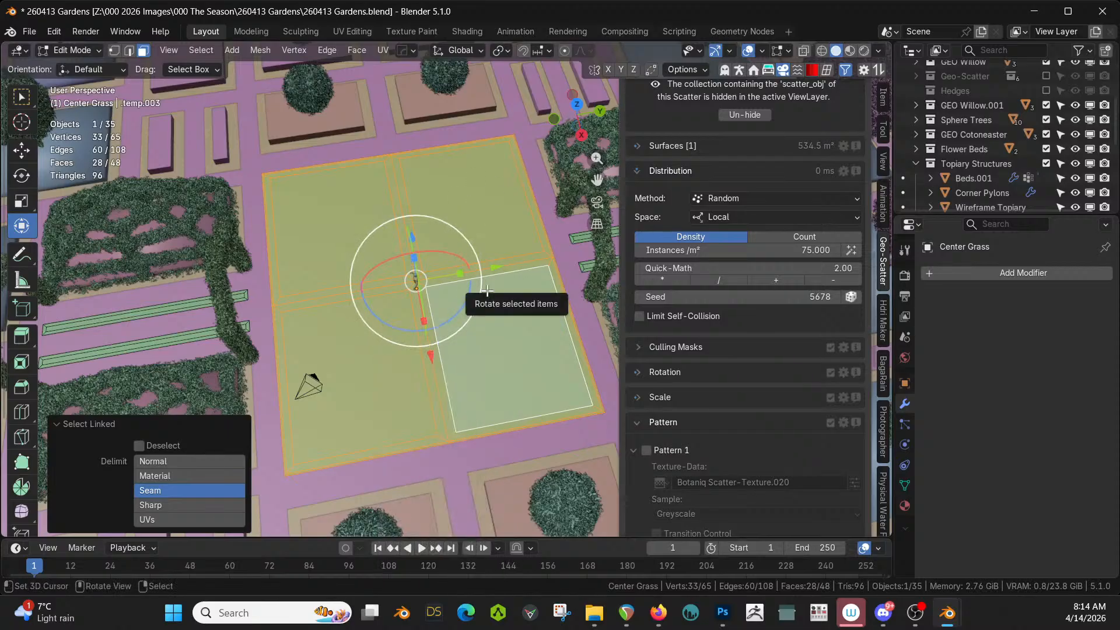
key("ctrl+x")
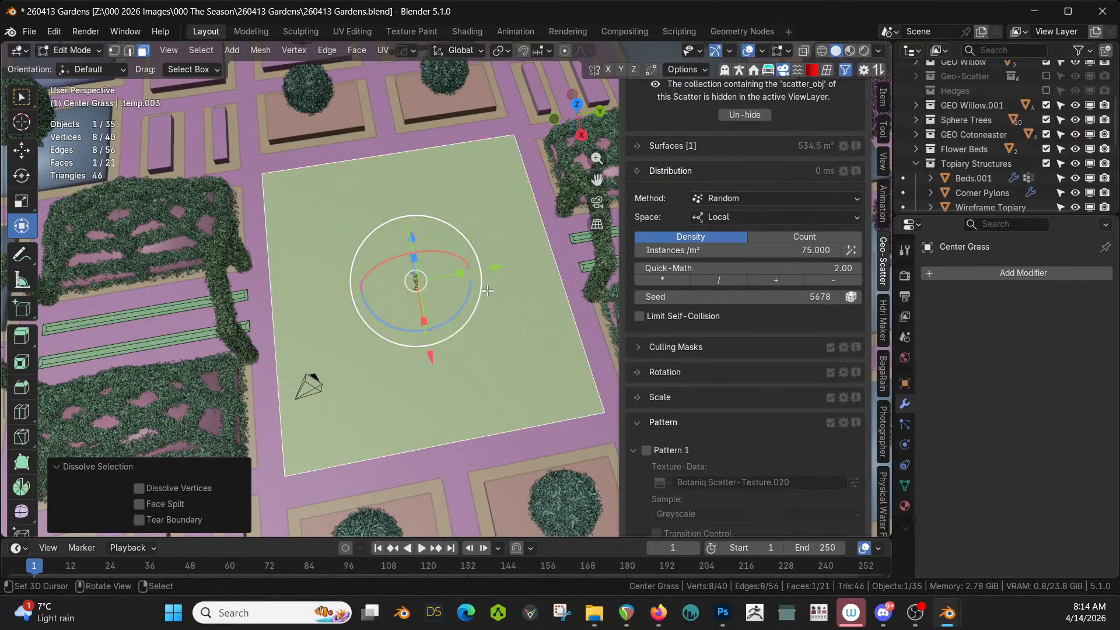
scroll(493, 344, "up", 2)
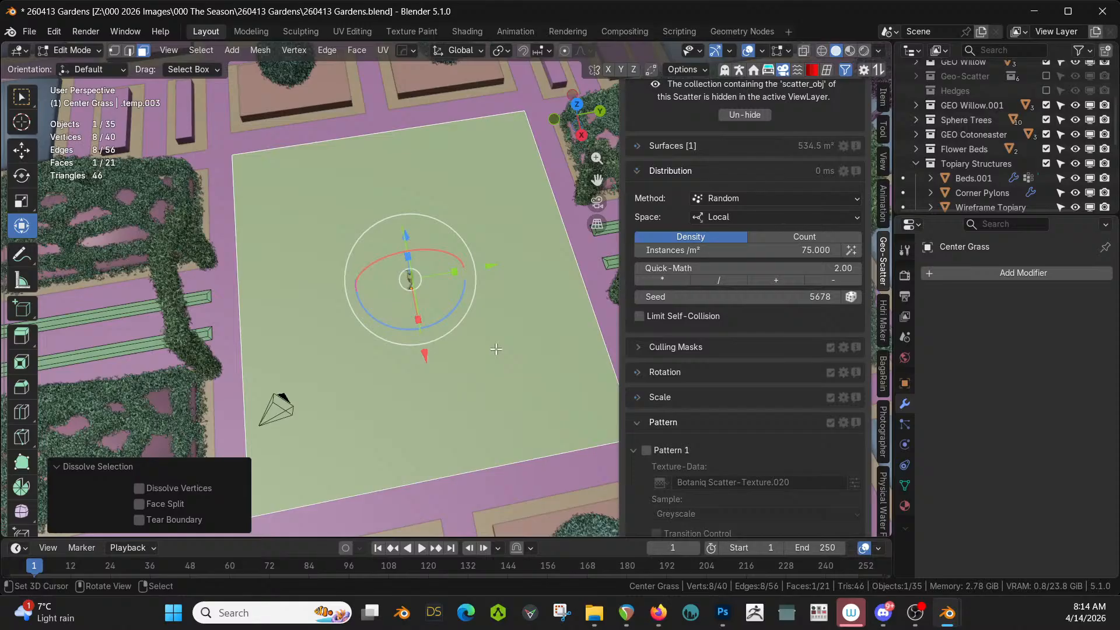
key("i")
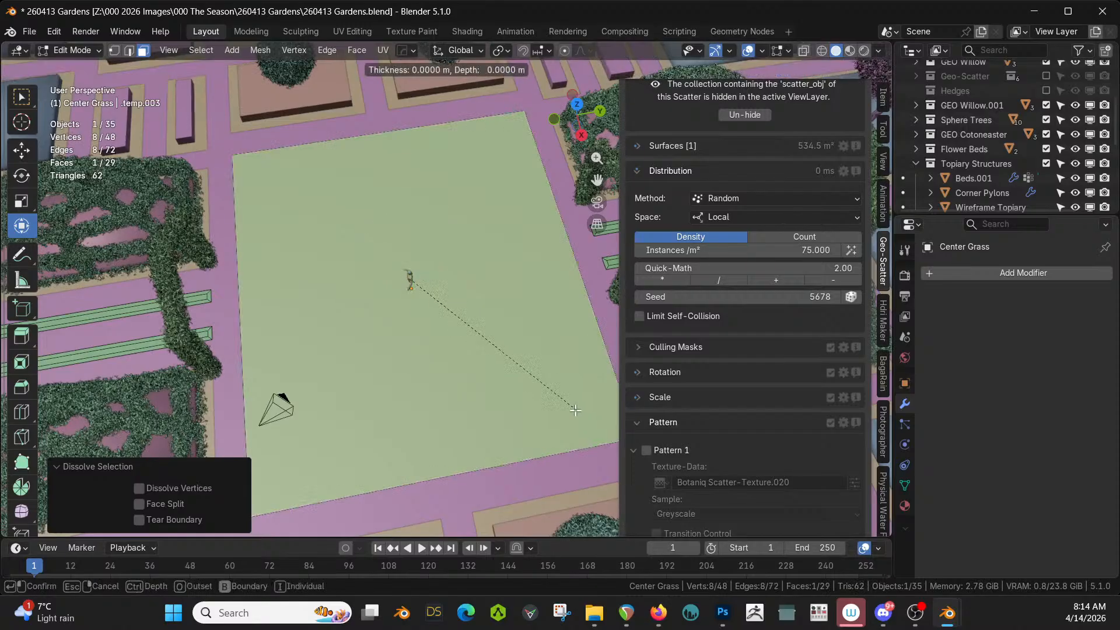
left_click(566, 410)
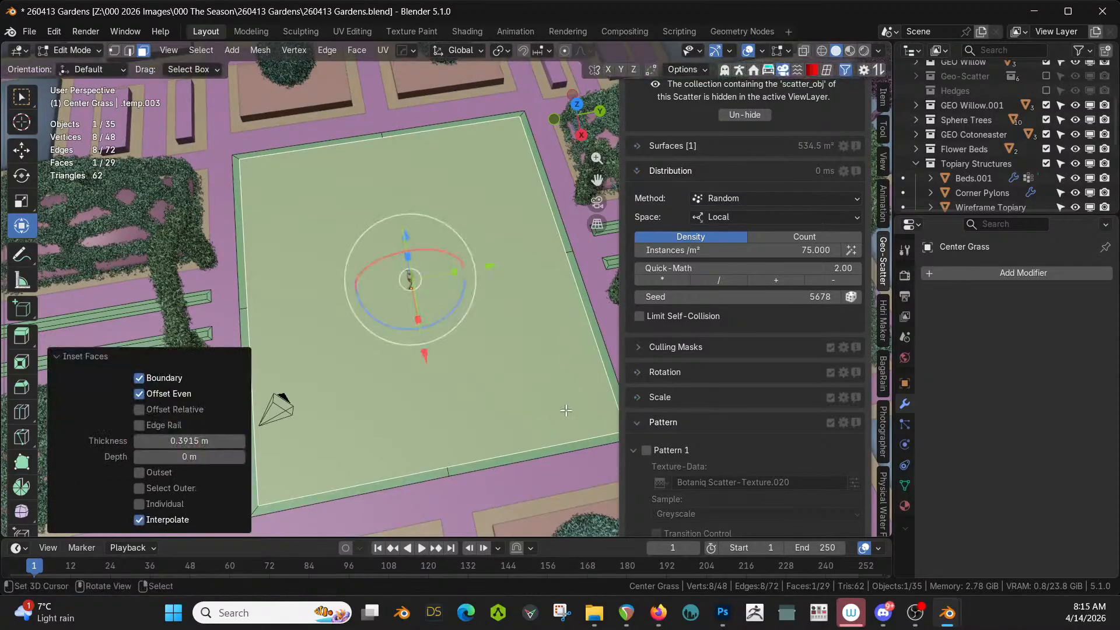
key("shift+r")
key("shift+r")
key("shift+r")
key("shift+r")
key("shift+r")
key("shift+r")
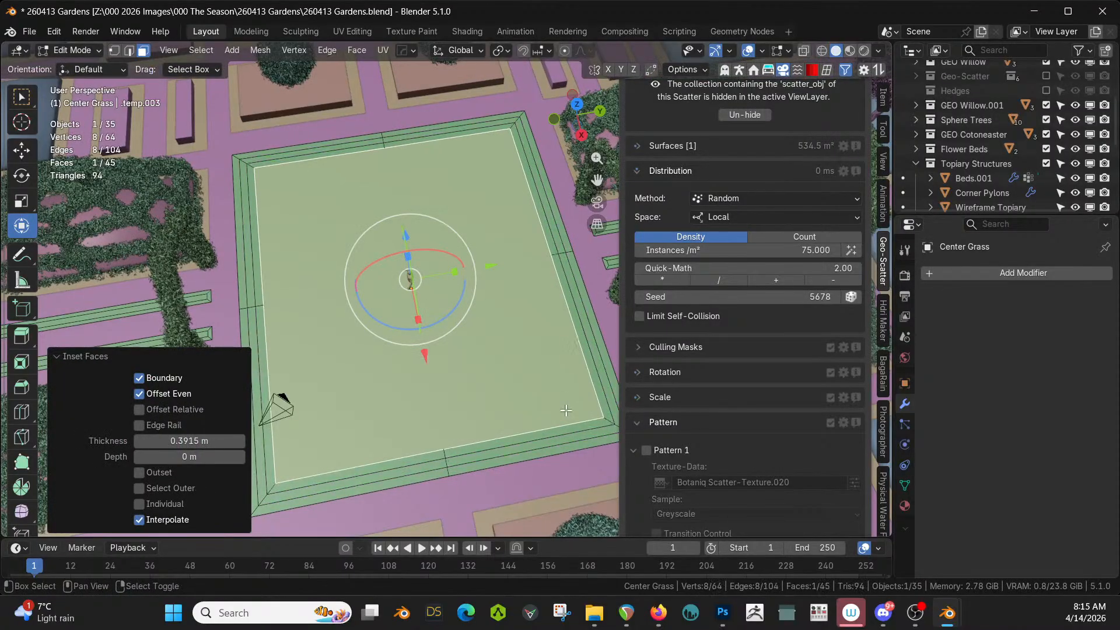
key("ctrl+z")
key("ctrl+z")
key("ctrl+z")
key("ctrl+z")
key("ctrl+z")
key("ctrl+z")
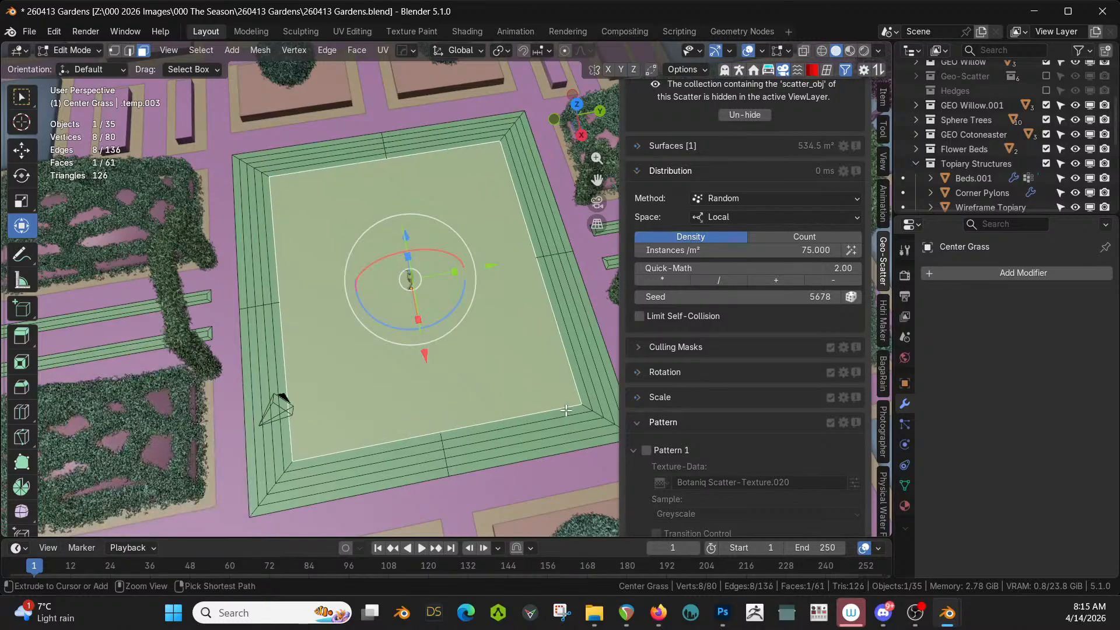
key("ctrl+z")
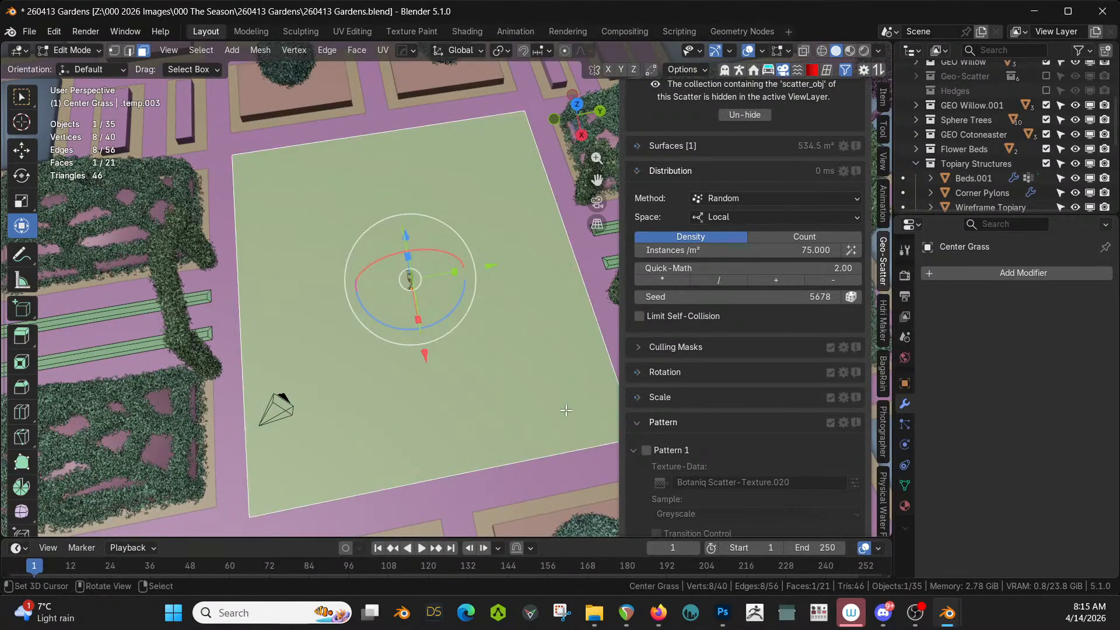
Subdivide the central square's face with one cut, isolate Center Grass in local view and switch to vertex selection
right_click(566, 410)
left_click(509, 321)
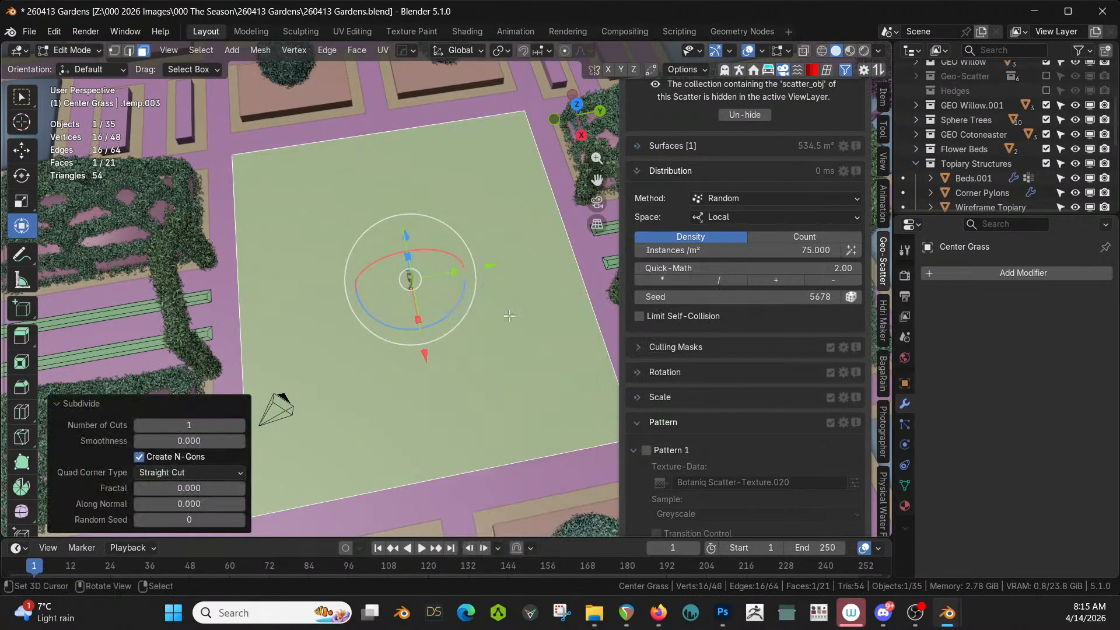
key("KP_Divide")
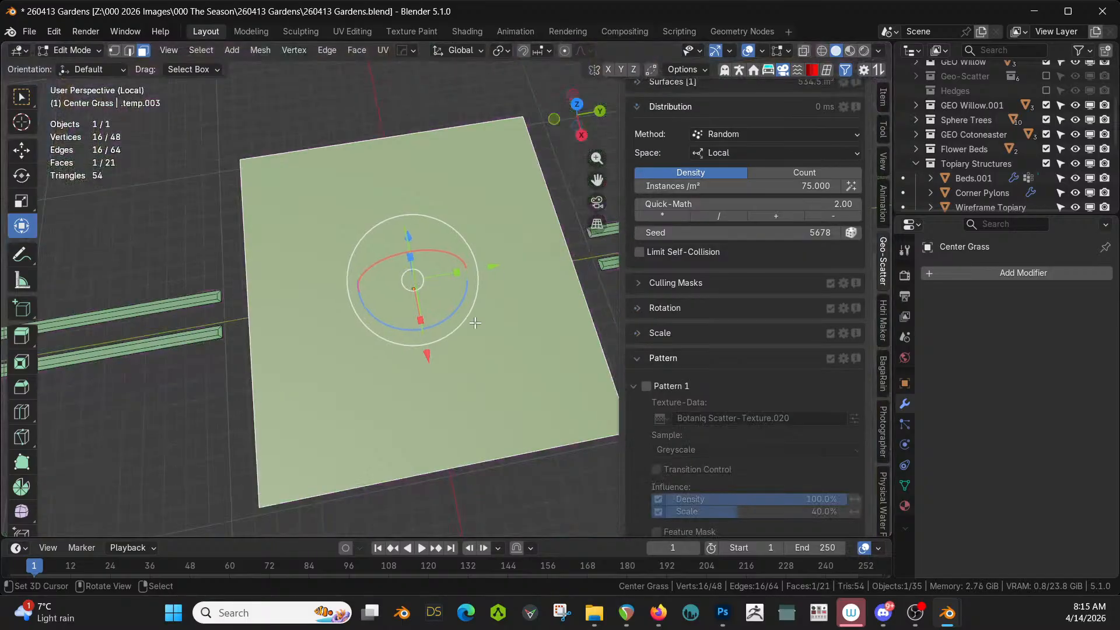
key("1")
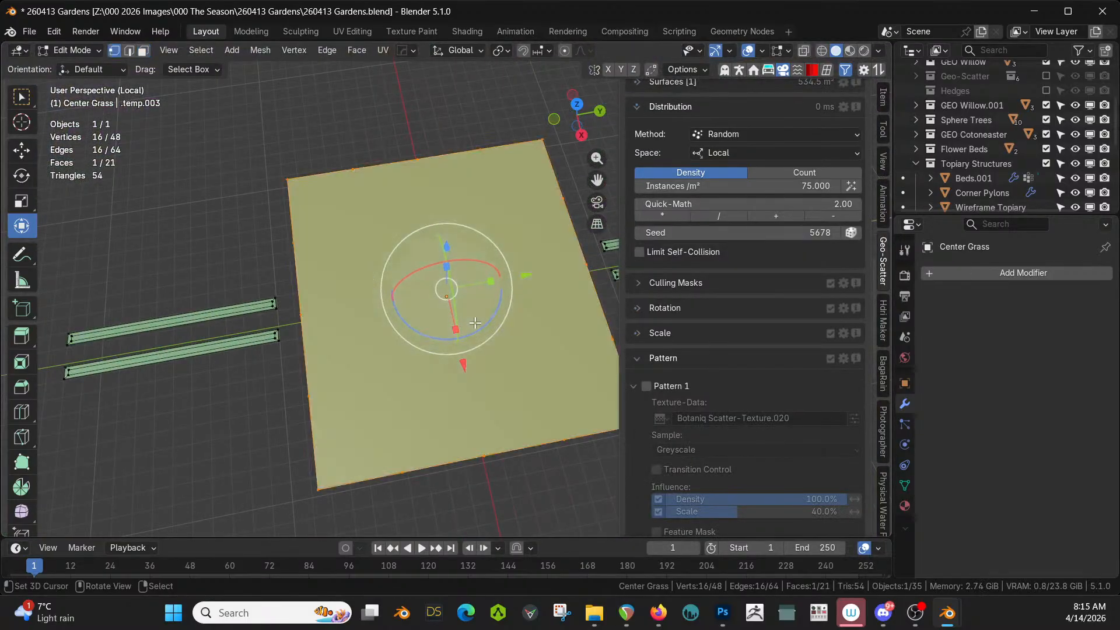
middle_click_drag(475, 322, 449, 322, "shift")
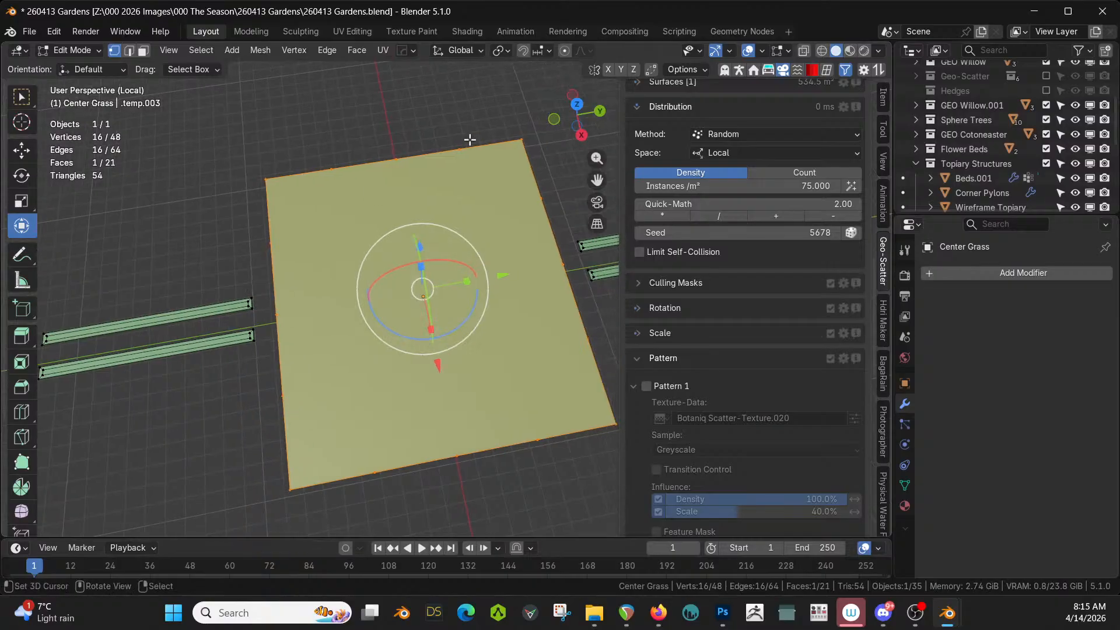
Dissolve the extra vertices along the central square's four edges, leaving only its corner vertices
key("ctrl+x")
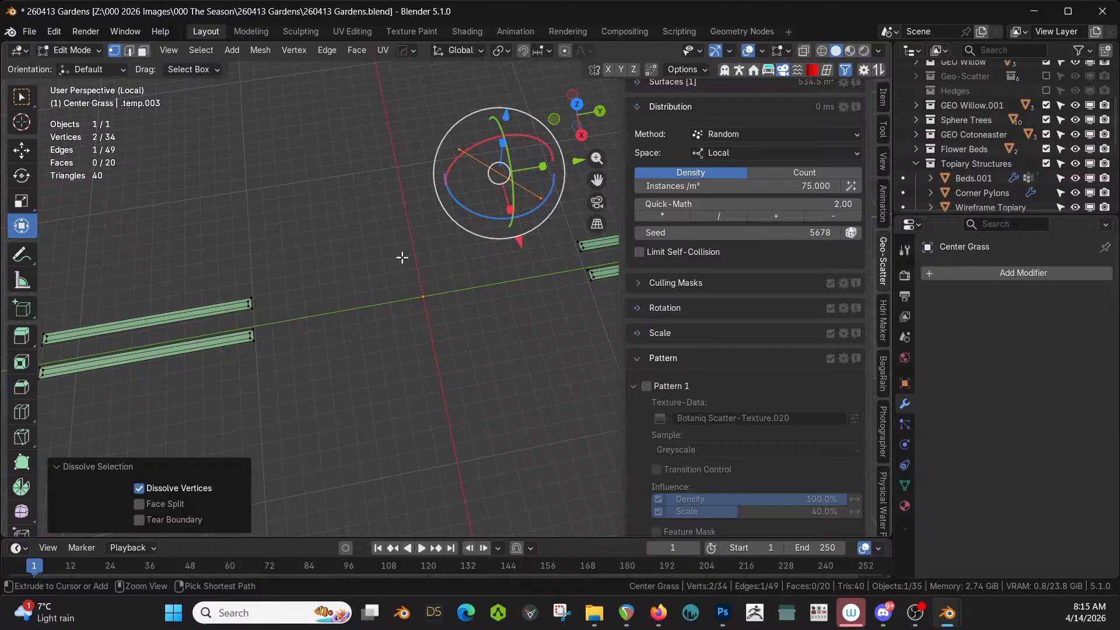
key("ctrl+z")
right_click(287, 398)
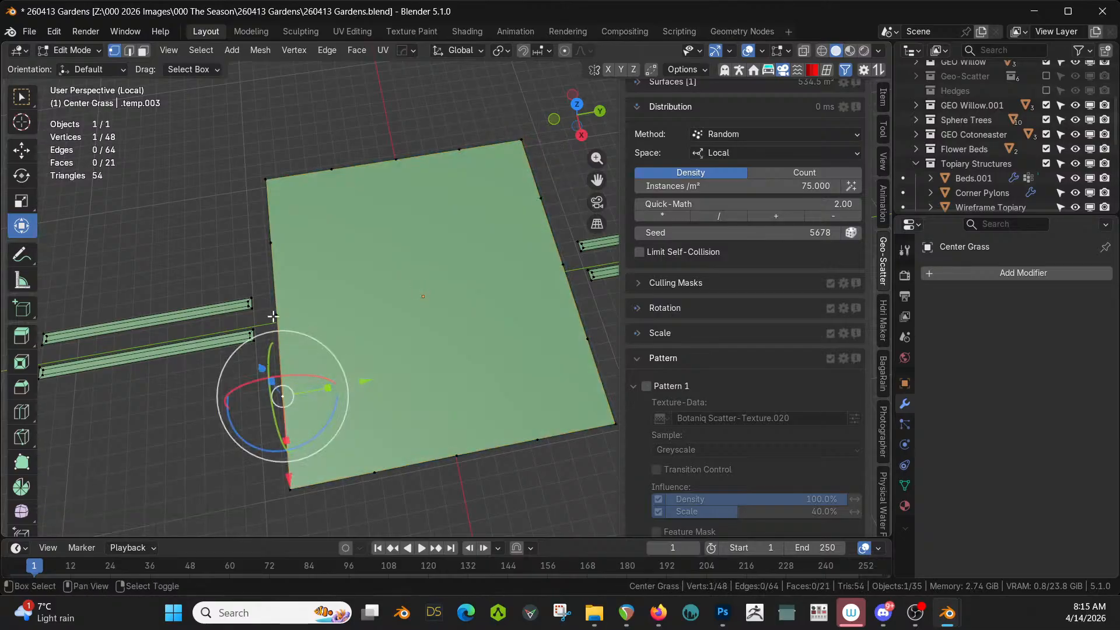
right_click(273, 317, "shift")
right_click(277, 245, "shift")
right_click(338, 170, "shift")
right_click(396, 159, "shift")
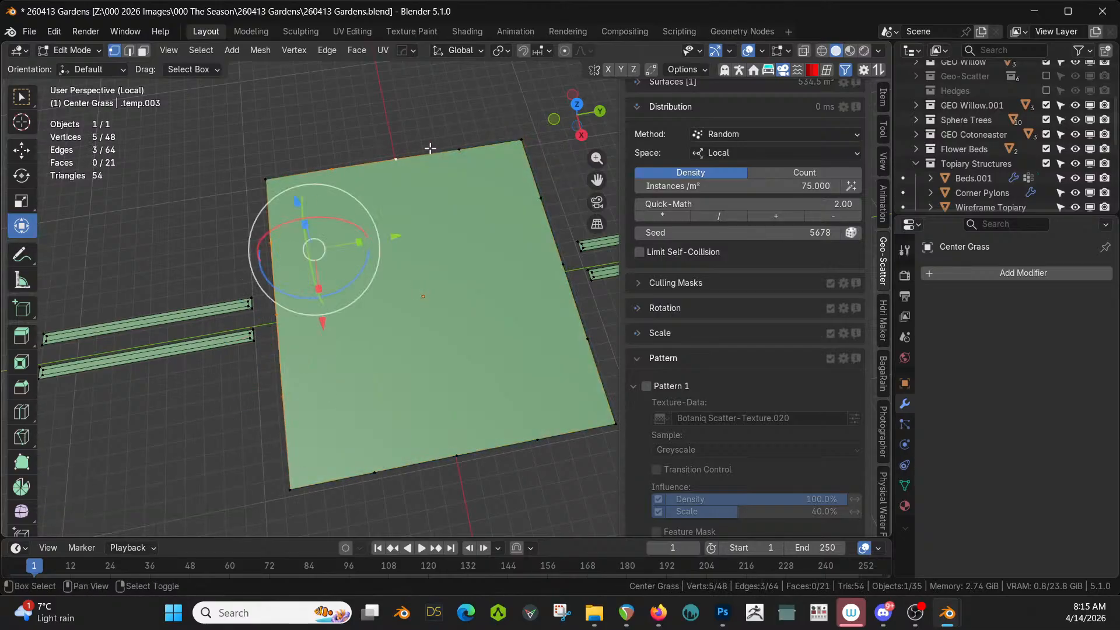
right_click(456, 152, "shift")
right_click(542, 198, "shift")
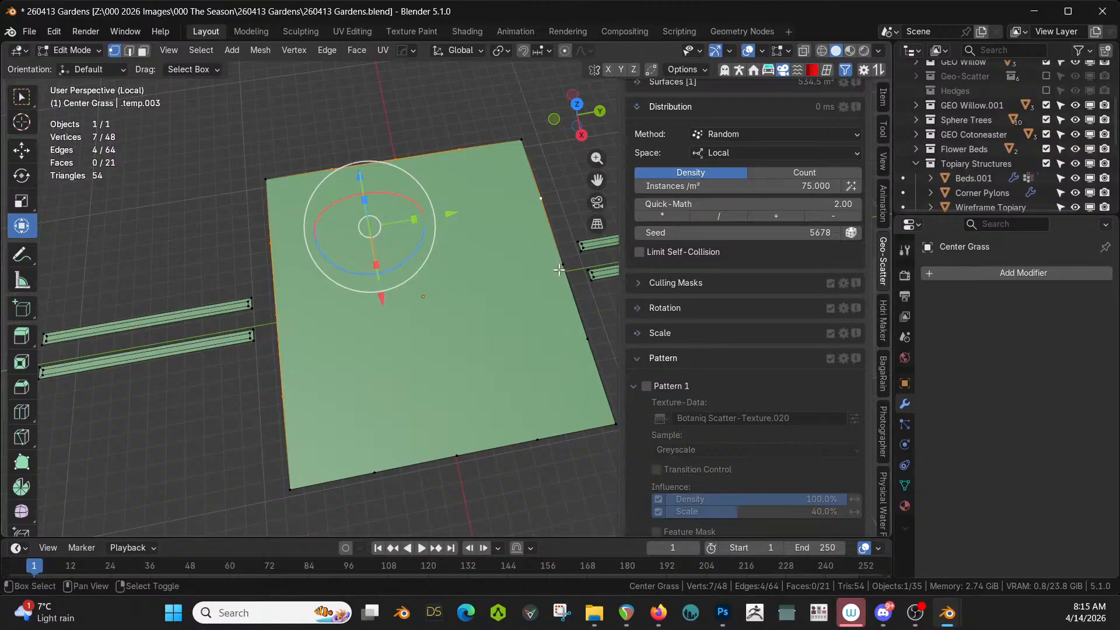
right_click(561, 266, "shift")
right_click(587, 338, "shift")
right_click(536, 440, "shift")
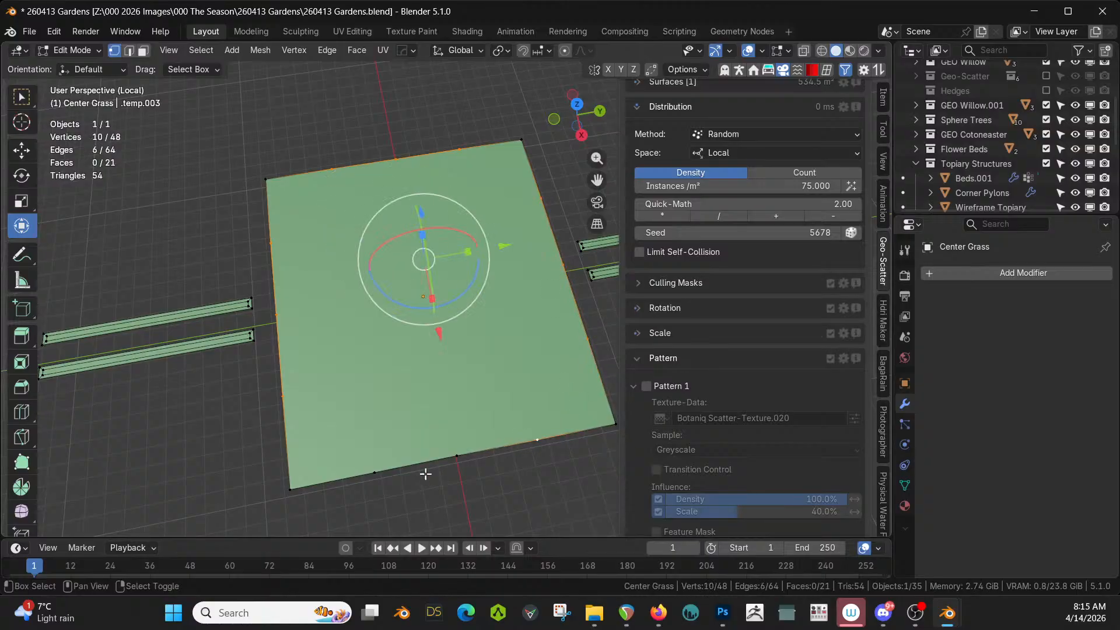
key("ctrl+x")
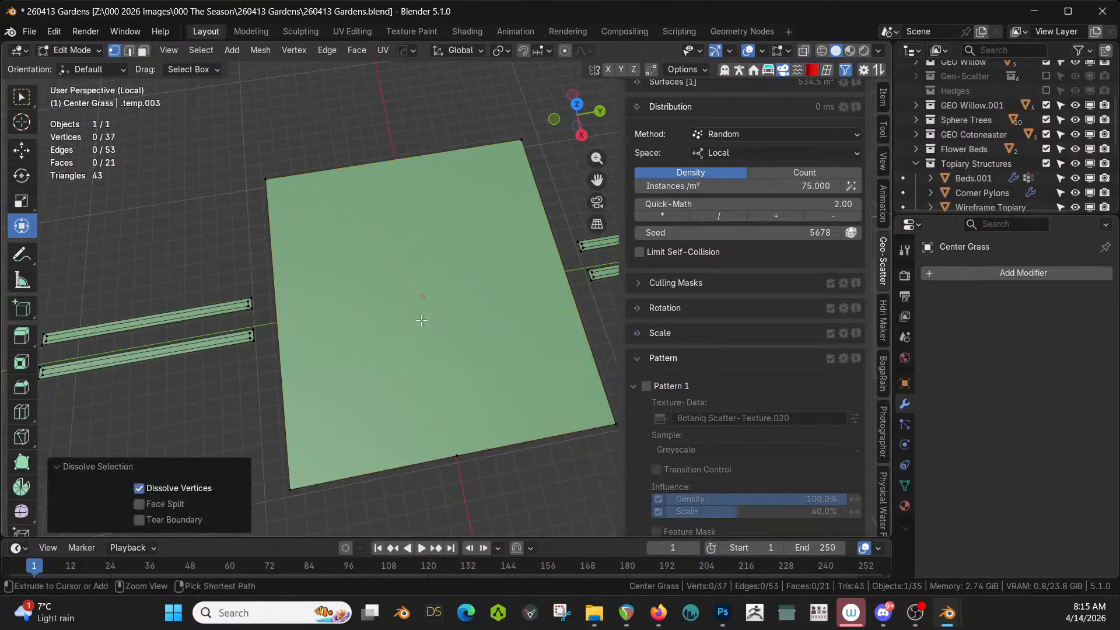
right_click(457, 455)
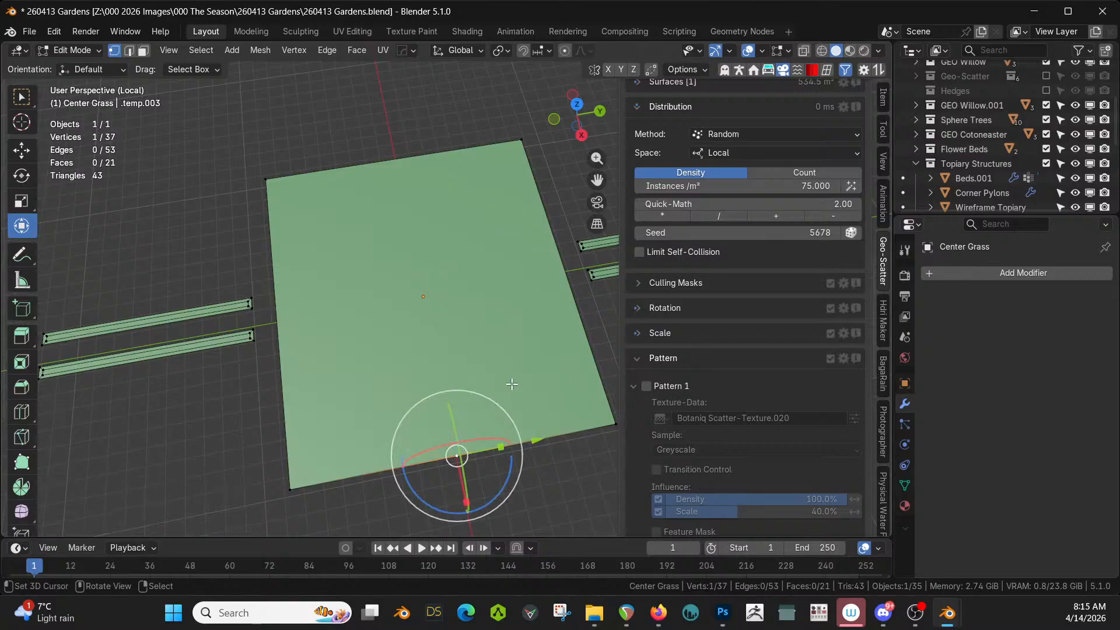
key("ctrl+x")
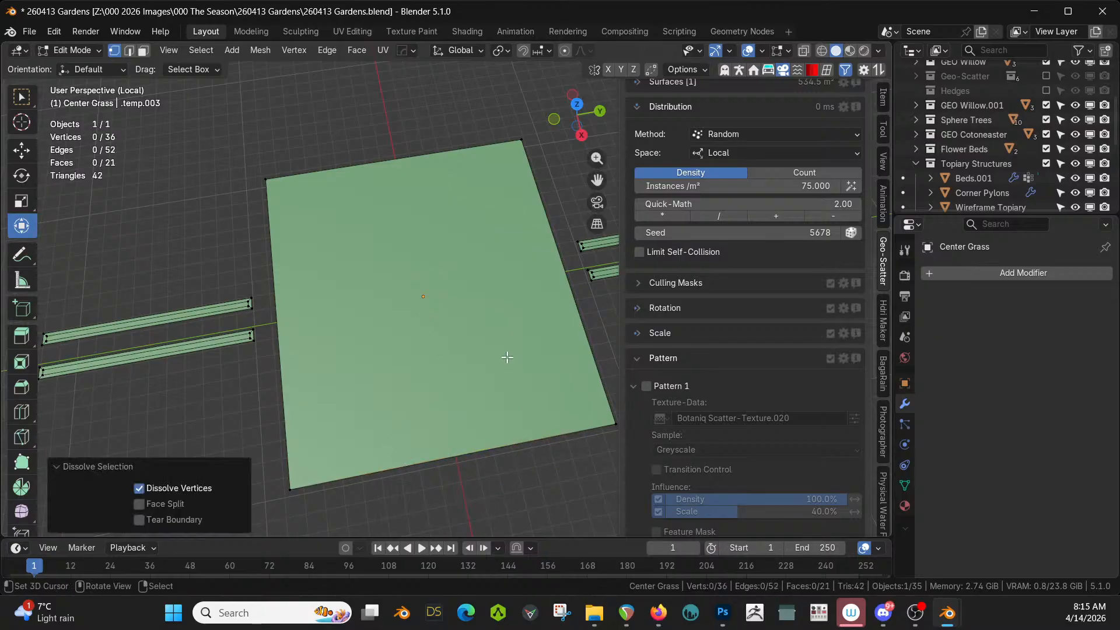
Subdivide the central square's single face with 25 cuts
key("3")
right_click(397, 317)
key("w")
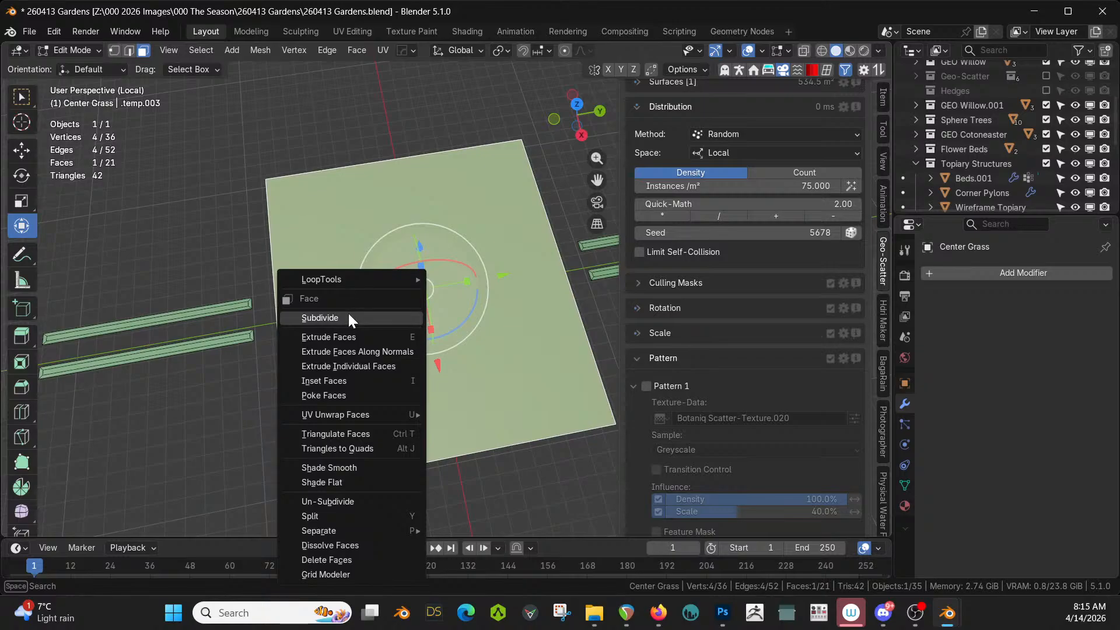
left_click(348, 314)
left_click(240, 425)
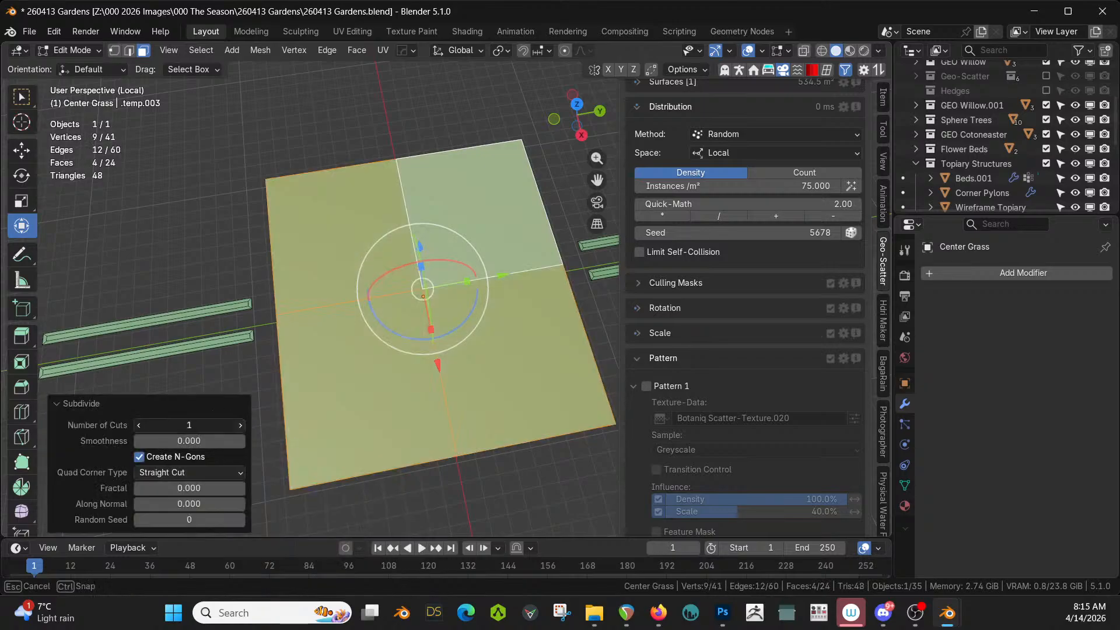
left_click(239, 424)
left_click(239, 424)
left_click(240, 425)
left_click(239, 425)
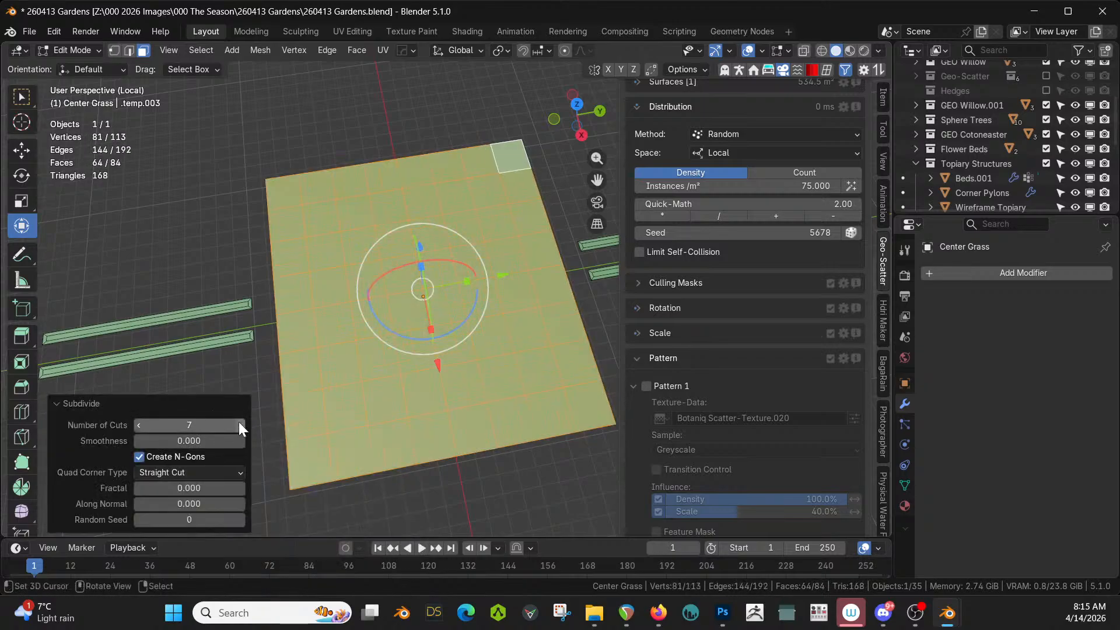
left_click(239, 425)
left_click(239, 424)
left_click(239, 425)
left_click(240, 425)
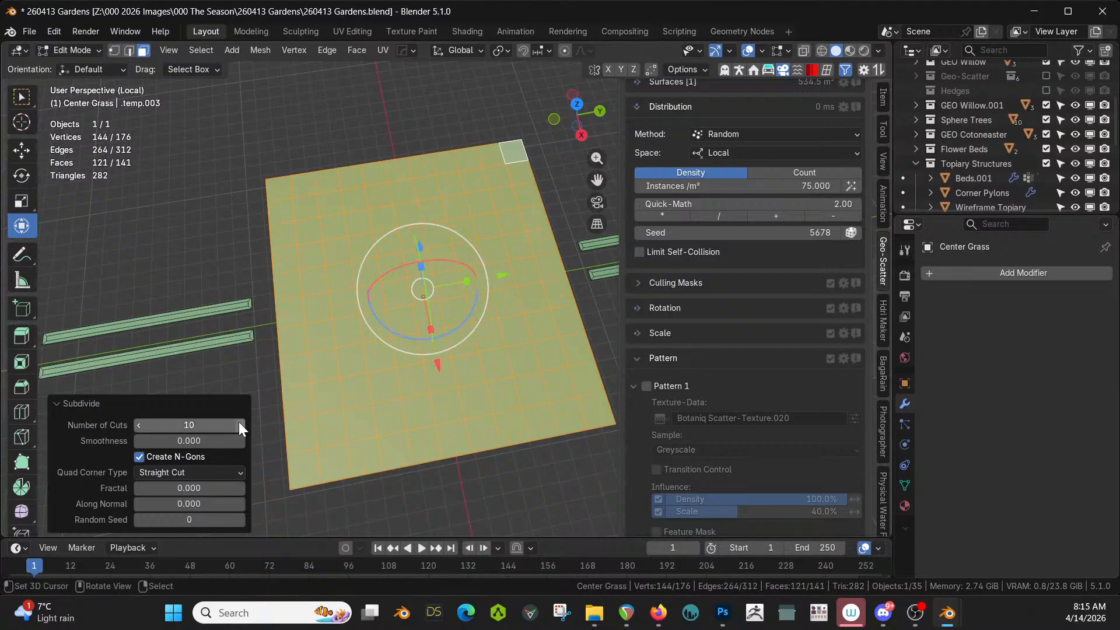
left_click(189, 425)
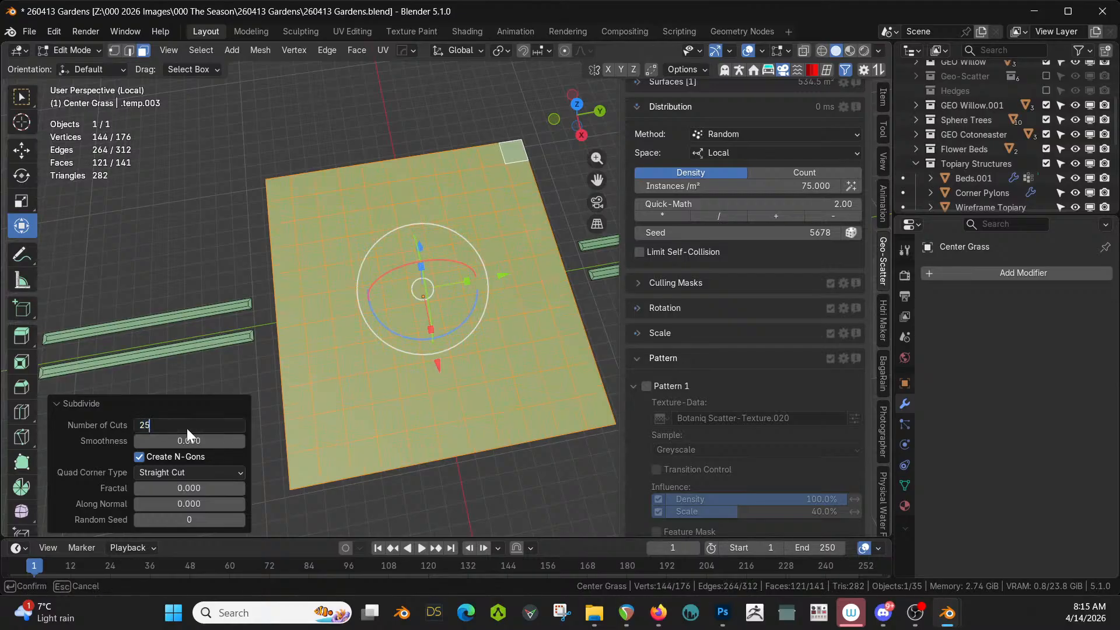
type("25")
key("Return")
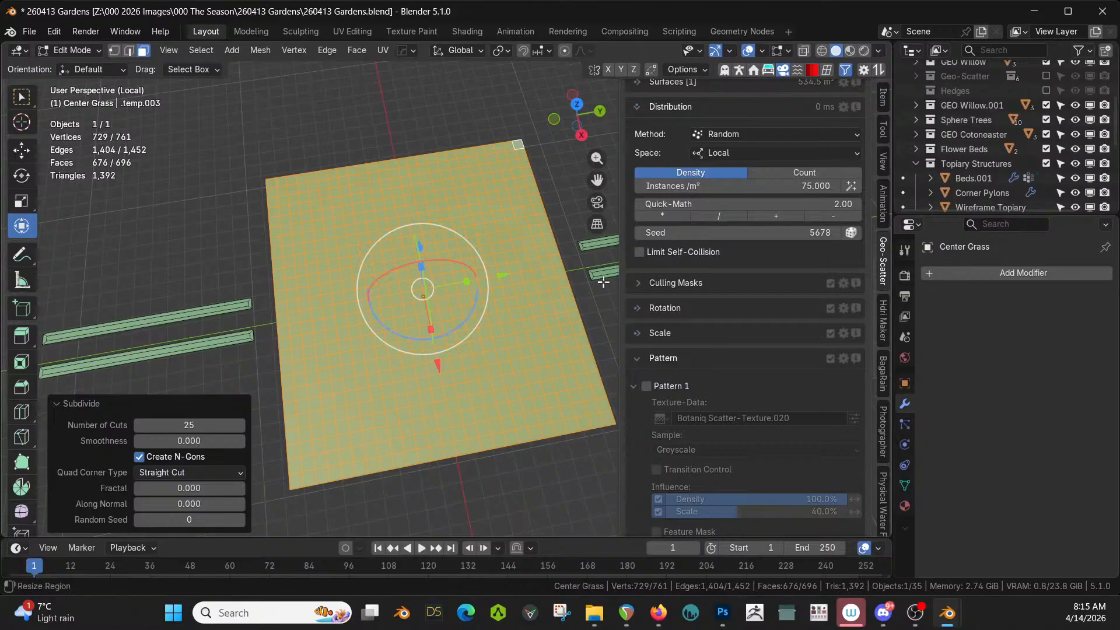
Set the subdivision of the central square to 40 cuts and clear the selection
middle_click_drag(408, 257, 452, 252)
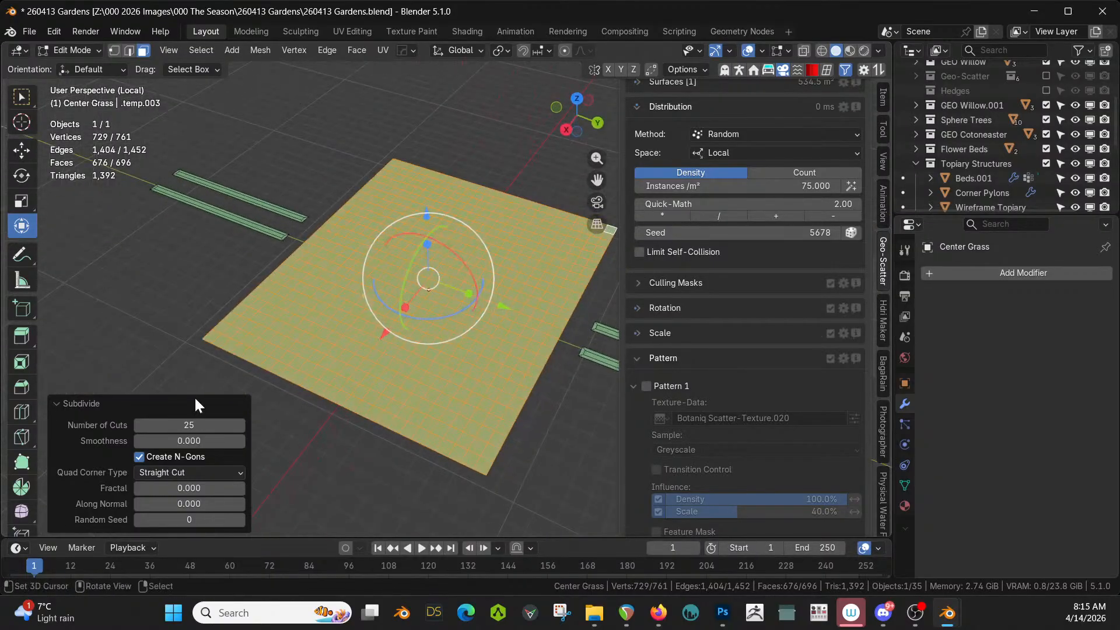
left_click(195, 417)
type("4")
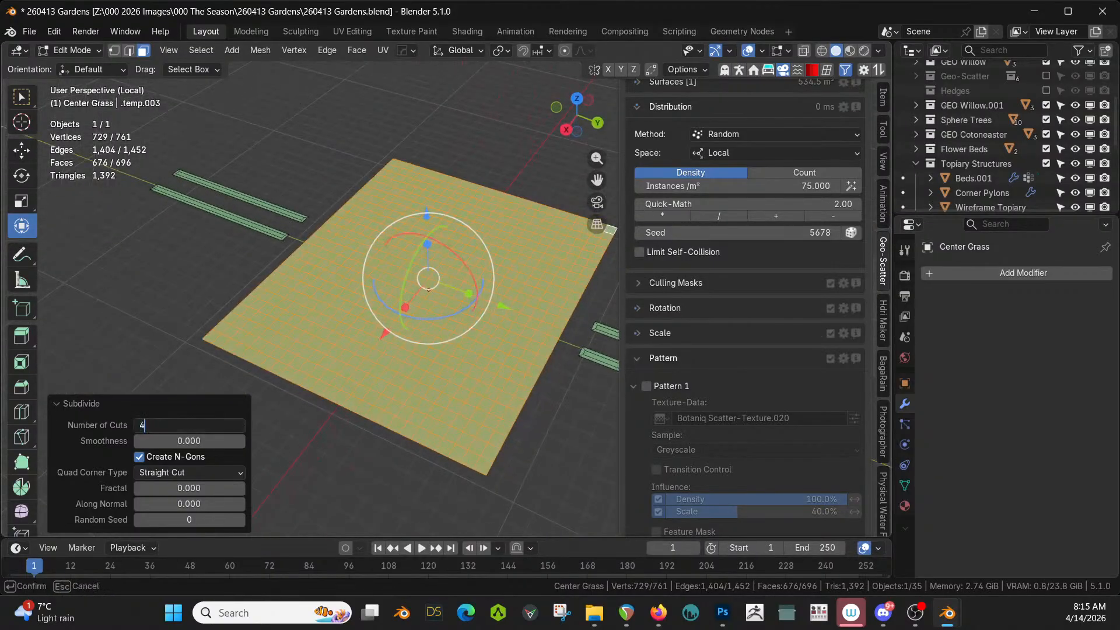
type("0")
key("Return")
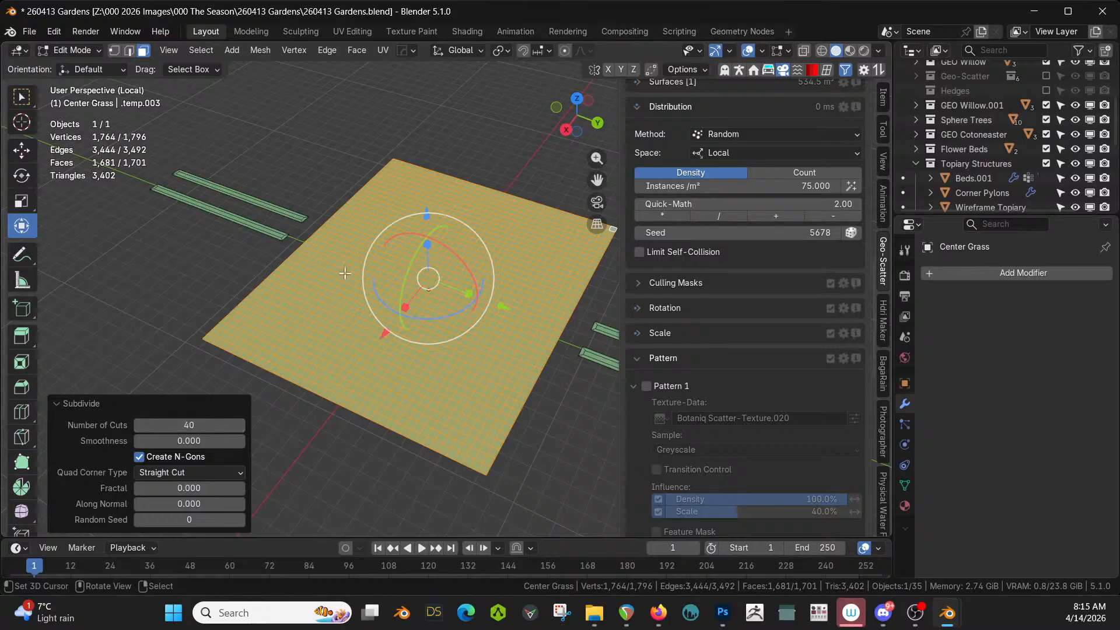
left_click(525, 420)
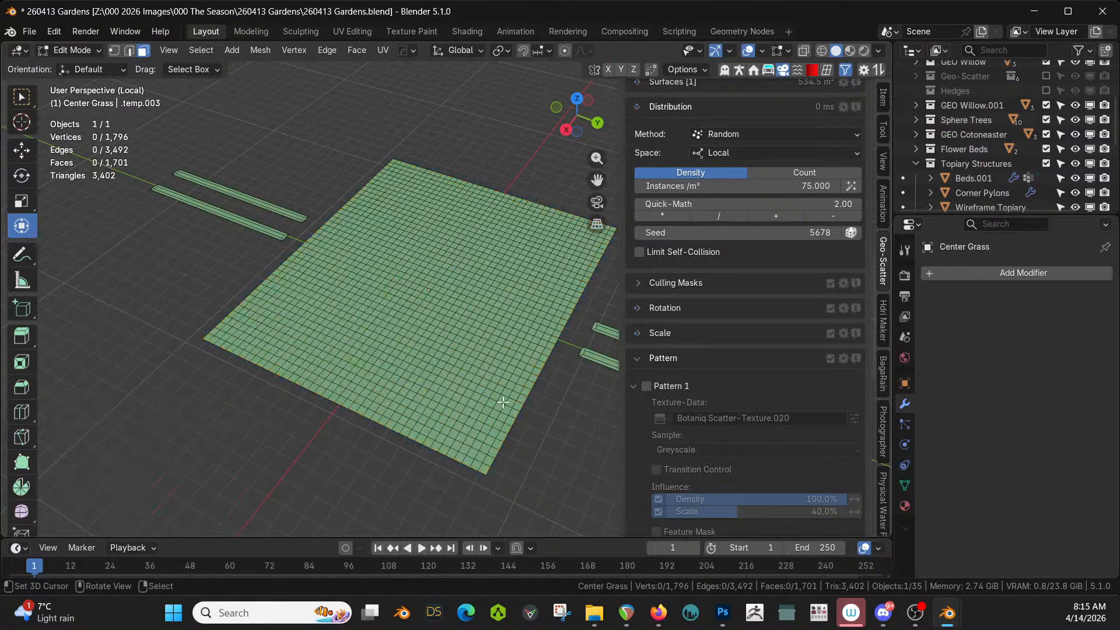
Switch Center Grass to Sculpt Mode, expand the brush shelf and choose the Mask brush
left_click(76, 51)
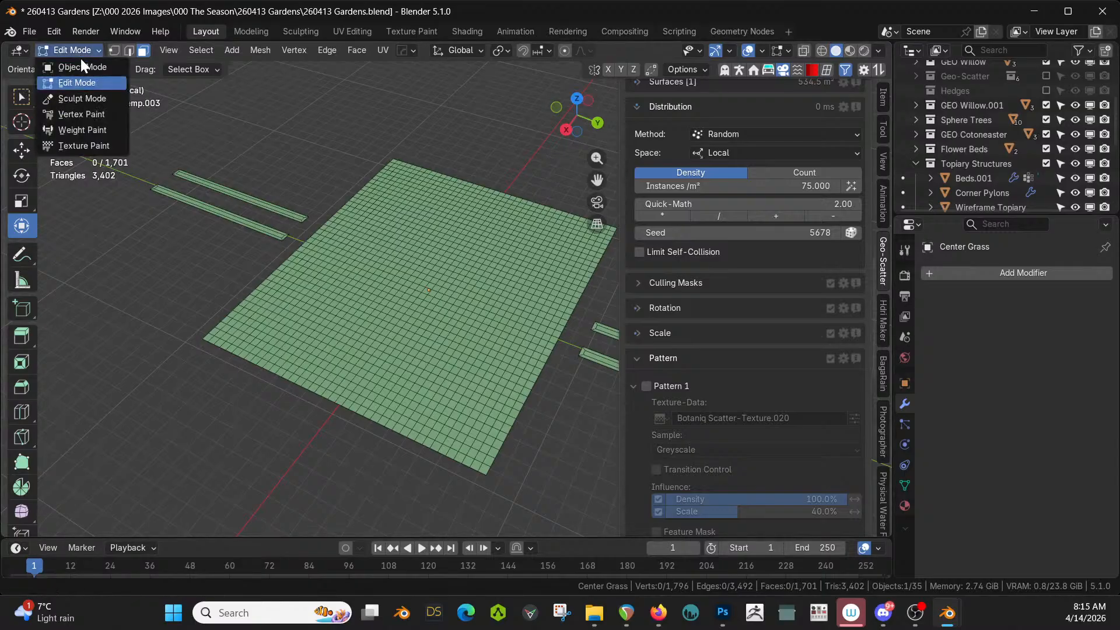
left_click(94, 96)
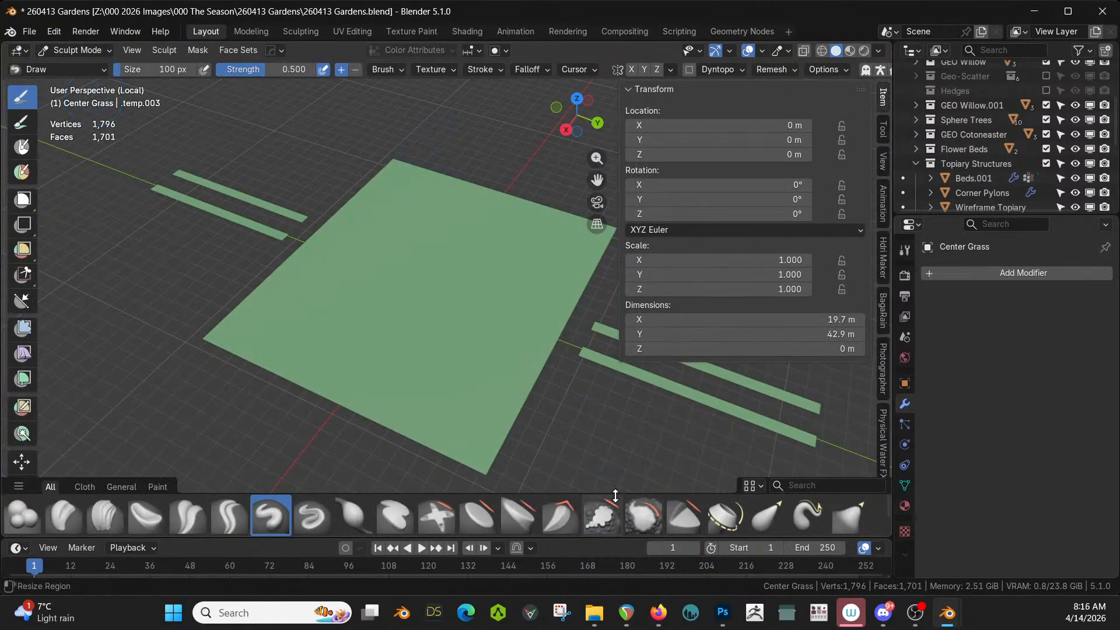
left_click_drag(618, 468, 618, 385)
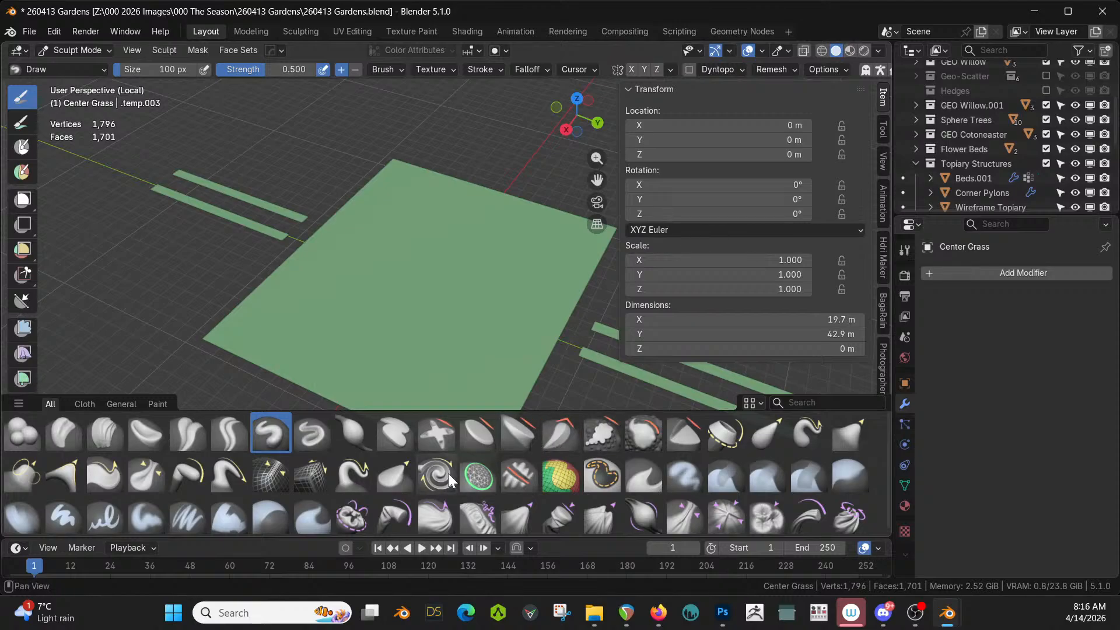
left_click(598, 478)
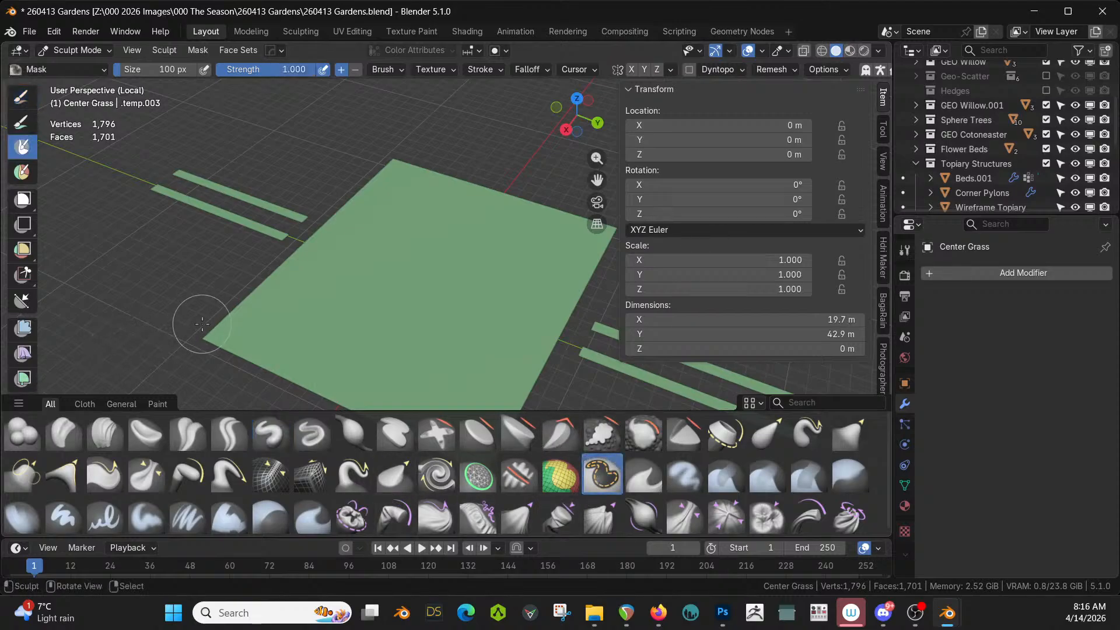
Paint a mask band along all four borders of the central grass square
left_click_drag(204, 339, 311, 238)
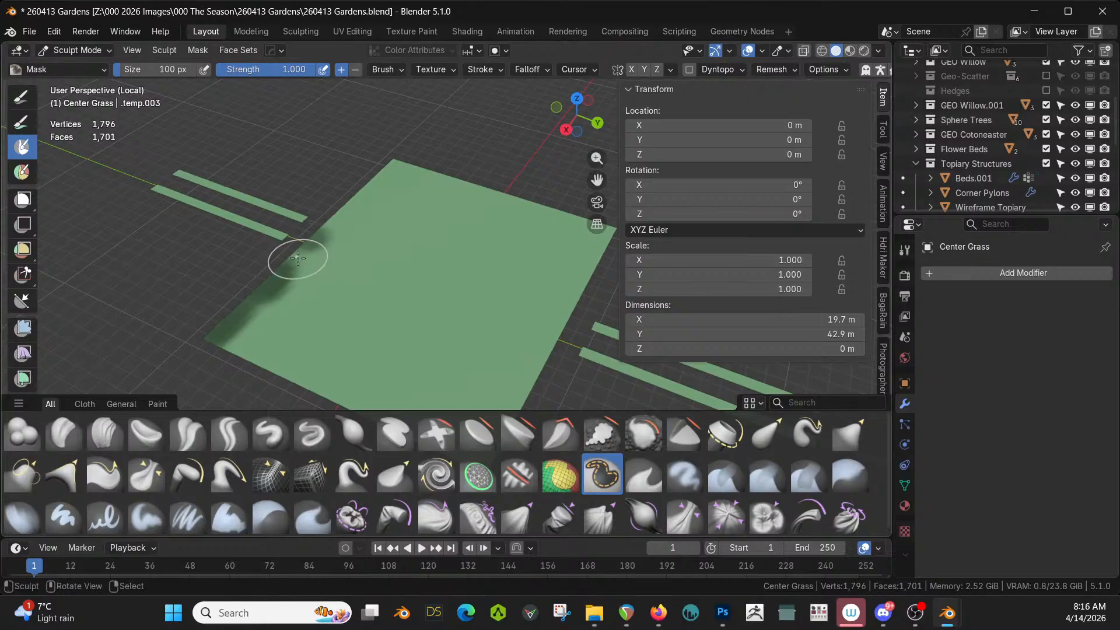
mouse_move(300, 255)
left_mouse_down()
mouse_move(361, 198)
mouse_move(419, 168)
mouse_move(595, 223)
mouse_move(594, 271)
mouse_move(499, 437)
left_mouse_up()
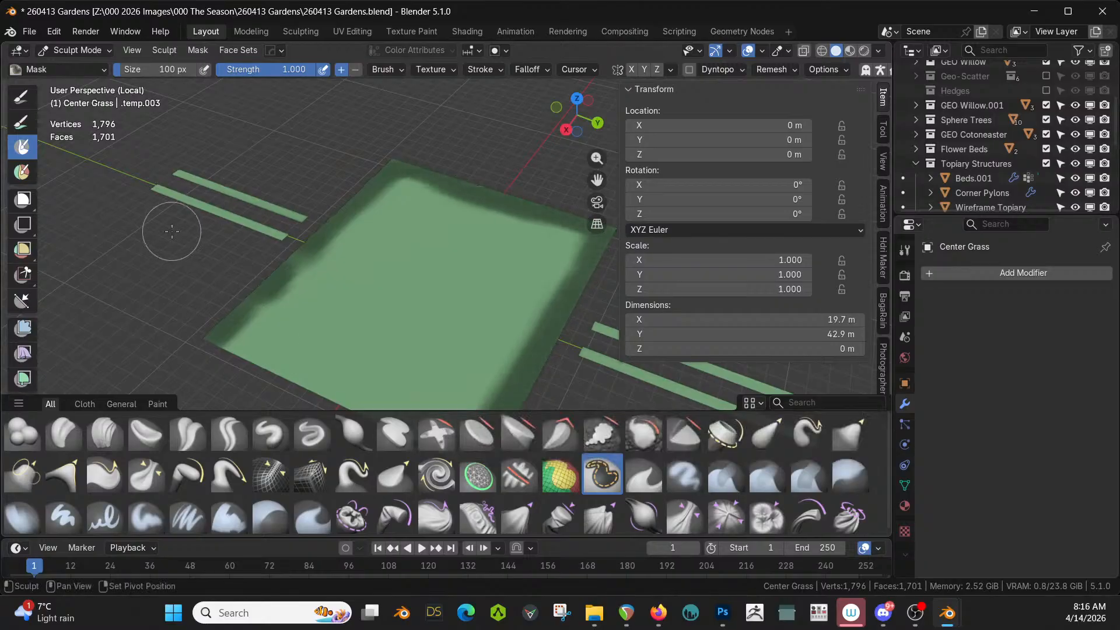
middle_click_drag(340, 264, 363, 200, "shift")
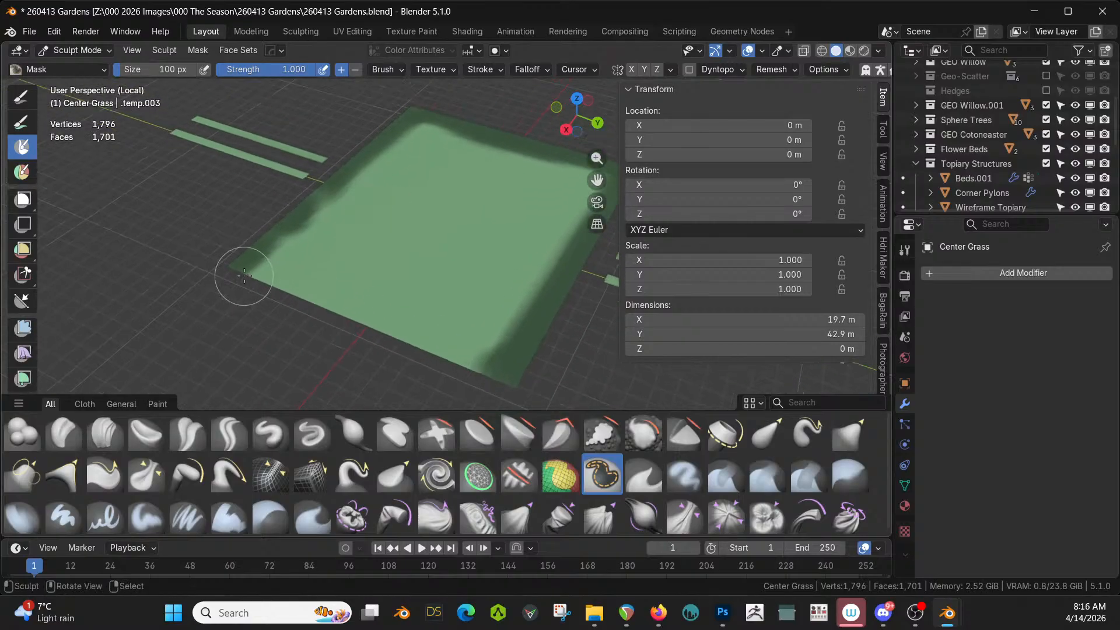
mouse_move(244, 277)
left_mouse_down()
mouse_move(373, 318)
mouse_move(485, 373)
mouse_move(257, 274)
left_mouse_up()
left_click_drag(317, 193, 236, 252)
mouse_move(432, 102)
left_mouse_down()
mouse_move(408, 109)
mouse_move(507, 105)
left_mouse_up()
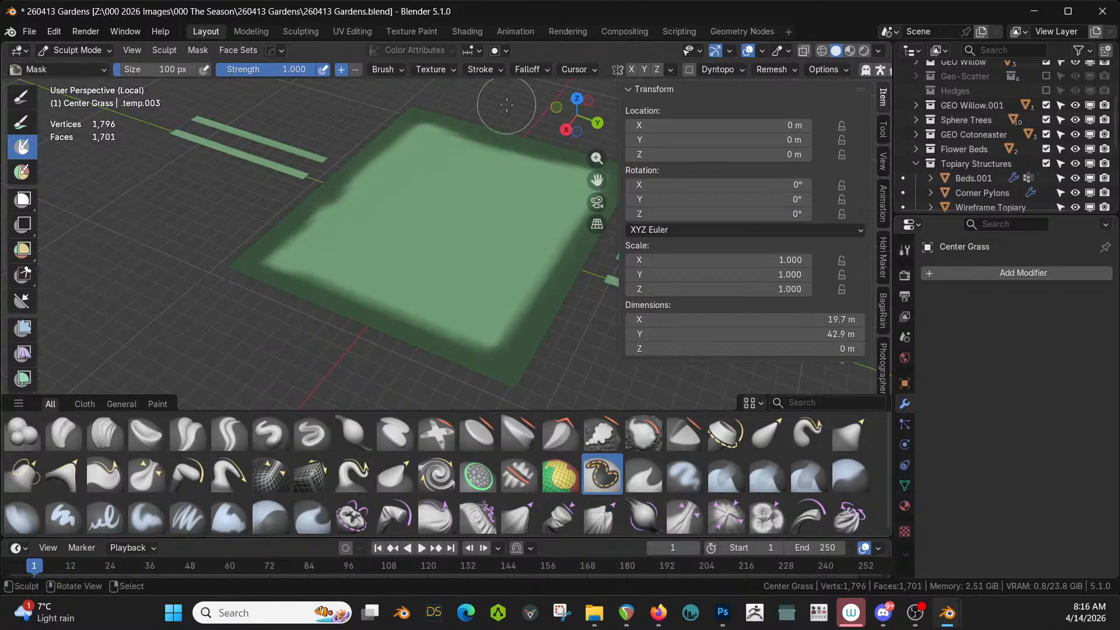
Erase the ragged inner edge of the mask to leave a narrower, more even border band
middle_click_drag(352, 307, 321, 330, "shift")
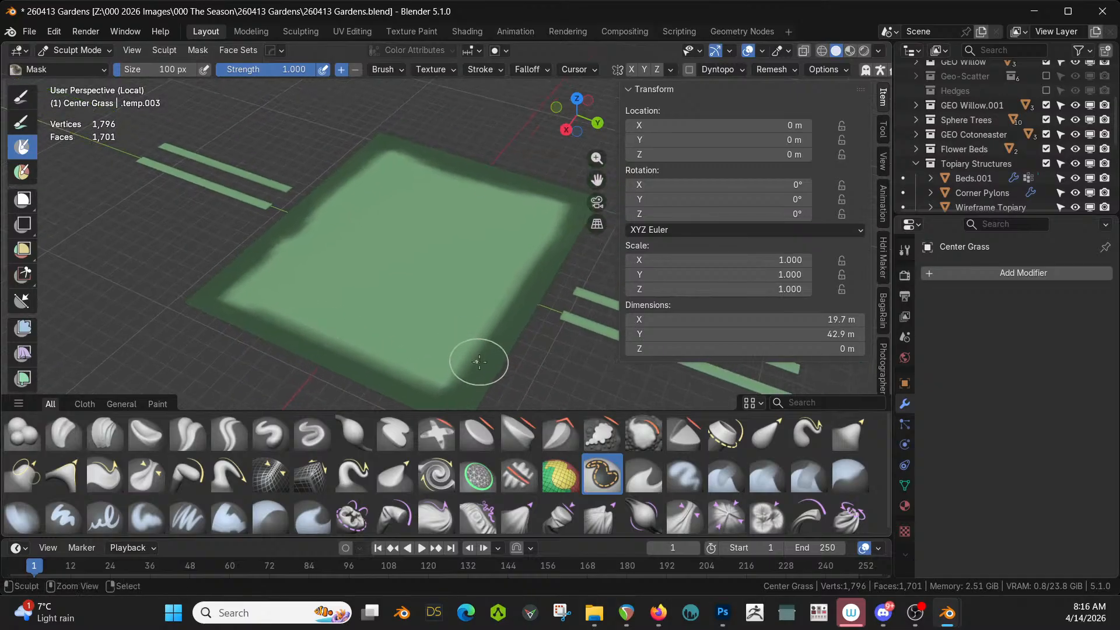
mouse_move(454, 378)
left_mouse_down()
mouse_move(491, 340)
mouse_move(548, 209)
left_mouse_up()
mouse_move(414, 169)
left_mouse_down("ctrl")
mouse_move(516, 192)
mouse_move(548, 214)
left_mouse_up("ctrl")
left_click_drag(393, 188, 361, 207, "ctrl")
mouse_move(261, 283)
left_mouse_down("ctrl")
mouse_move(268, 257)
mouse_move(362, 174)
left_mouse_up("ctrl")
mouse_move(239, 295)
left_mouse_down("ctrl")
mouse_move(329, 350)
mouse_move(436, 381)
left_mouse_up("ctrl")
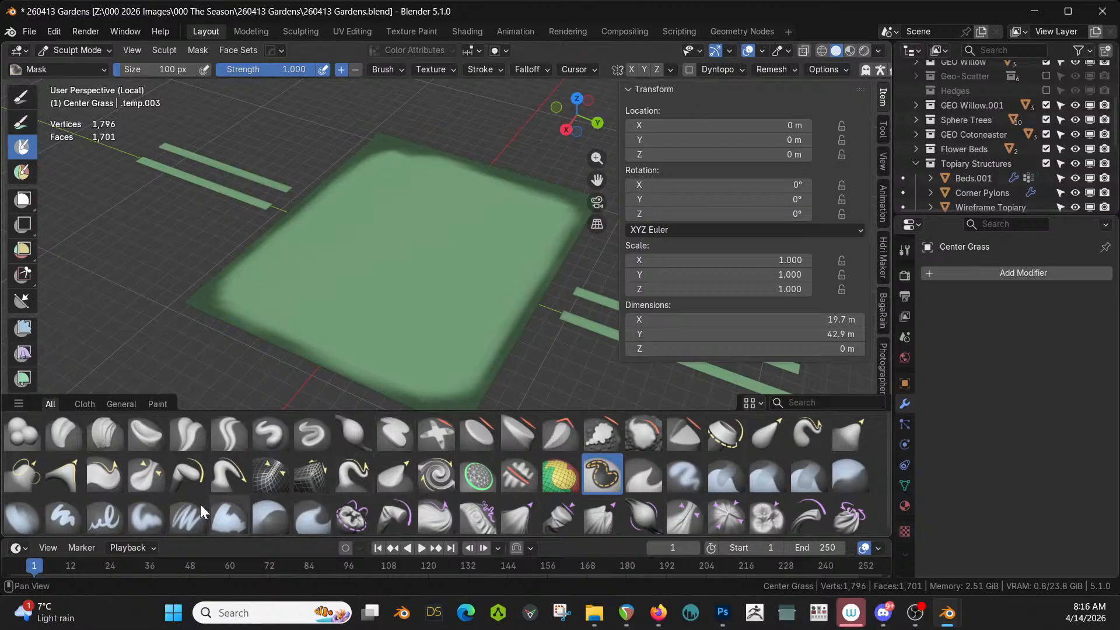
Choose the Elastic Grab brush and enlarge it to 205 px
left_click(752, 439)
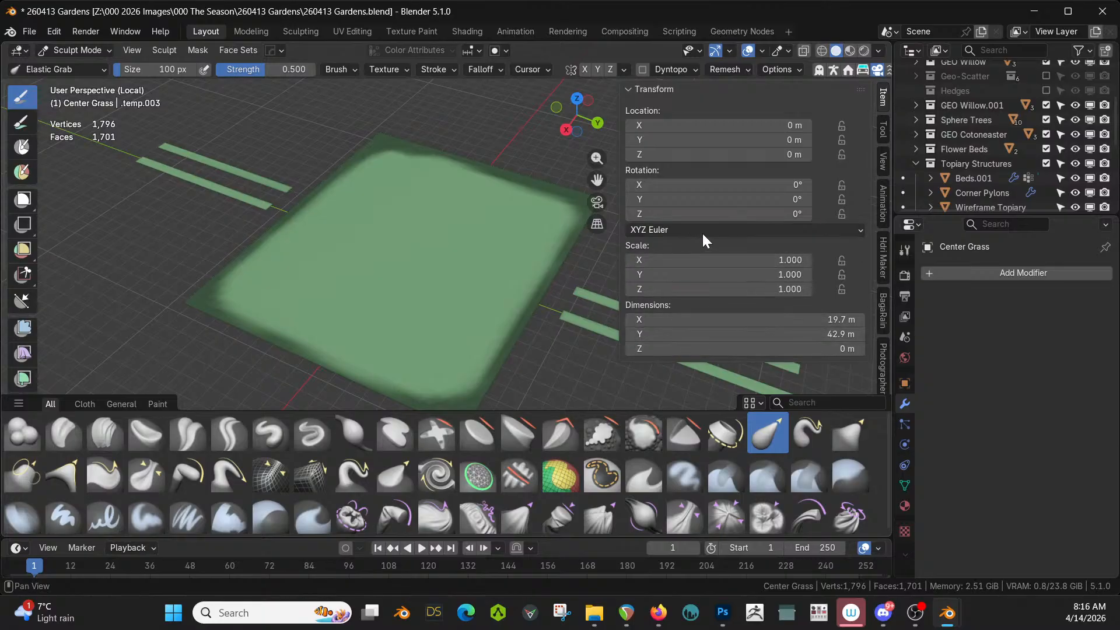
middle_click_drag(492, 270, 488, 246)
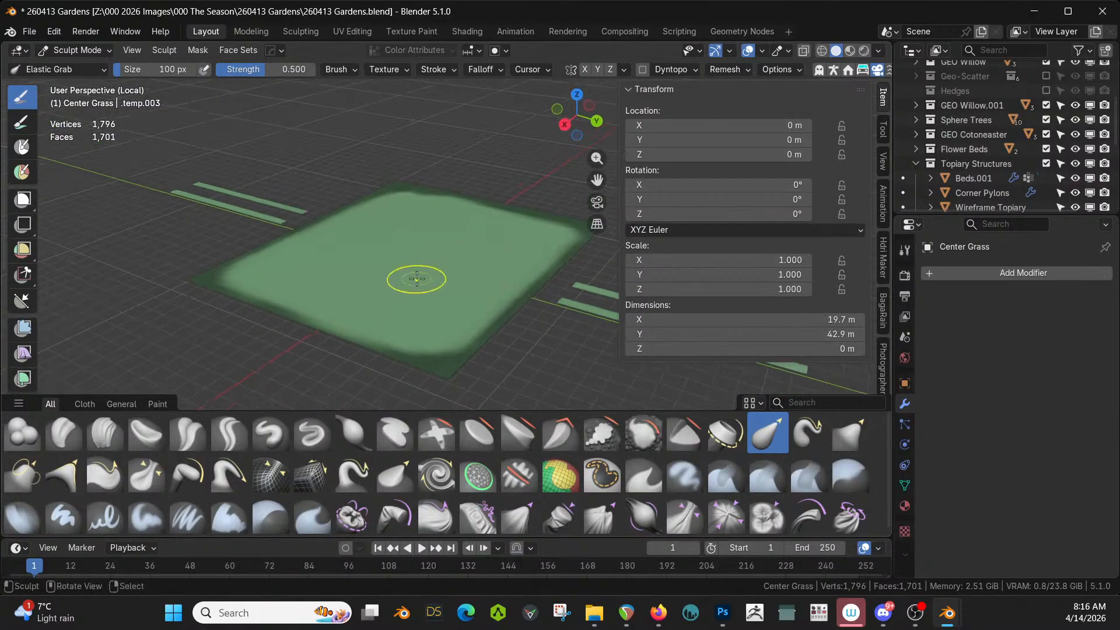
key("bracketright")
key("bracketright")
key("bracketright")
key("bracketright")
key("bracketright")
key("bracketright")
key("bracketright")
Pull the unmasked middle of the grass square upward in several places to form soft mounds about 2 m high
left_click_drag(415, 262, 415, 266)
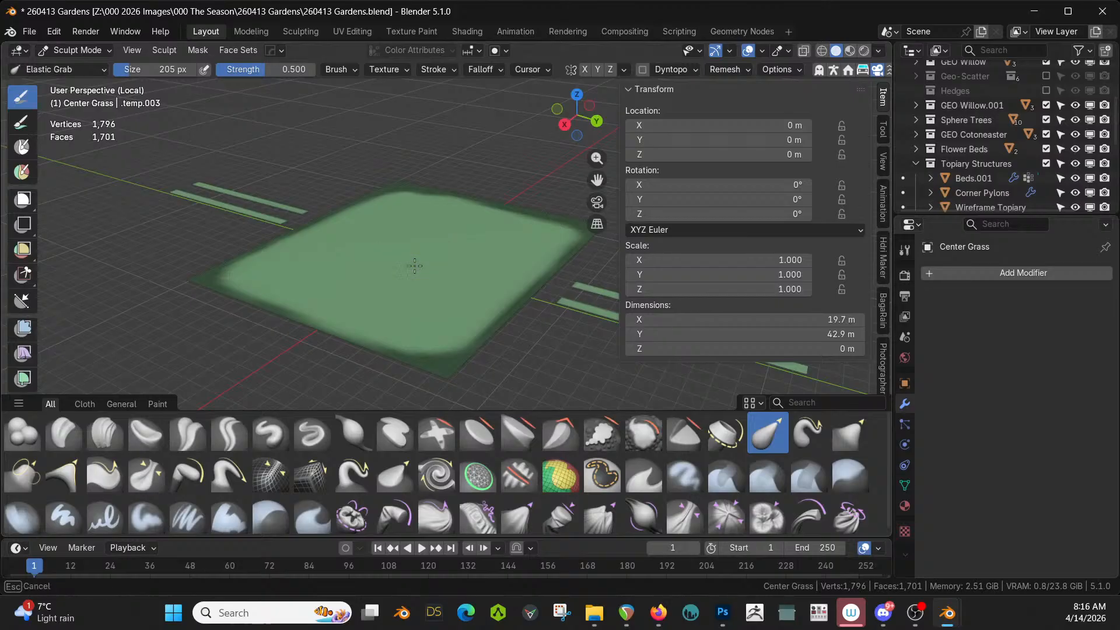
left_click_drag(421, 194, 421, 193)
left_click_drag(401, 234, 403, 188)
left_click_drag(479, 256, 492, 232)
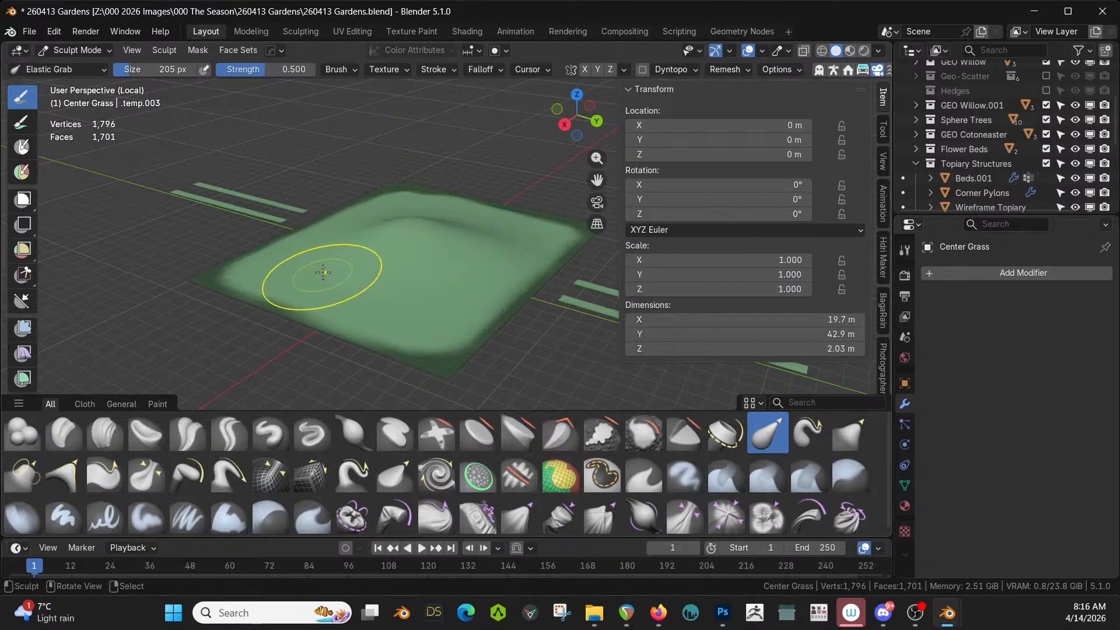
left_click_drag(321, 273, 315, 213)
mouse_move(364, 284)
middle_mouse_down()
mouse_move(348, 315)
mouse_move(224, 266)
middle_mouse_up()
left_click_drag(417, 242, 412, 214)
mouse_move(577, 252)
left_mouse_down()
mouse_move(586, 234)
mouse_move(533, 231)
left_mouse_up()
Smooth the bumps on the raised grass surface and its slopes along the masked border
mouse_move(465, 224)
left_mouse_down("shift")
mouse_move(489, 221)
mouse_move(471, 225)
left_mouse_up("shift")
left_click_drag(300, 273, 402, 289, "shift")
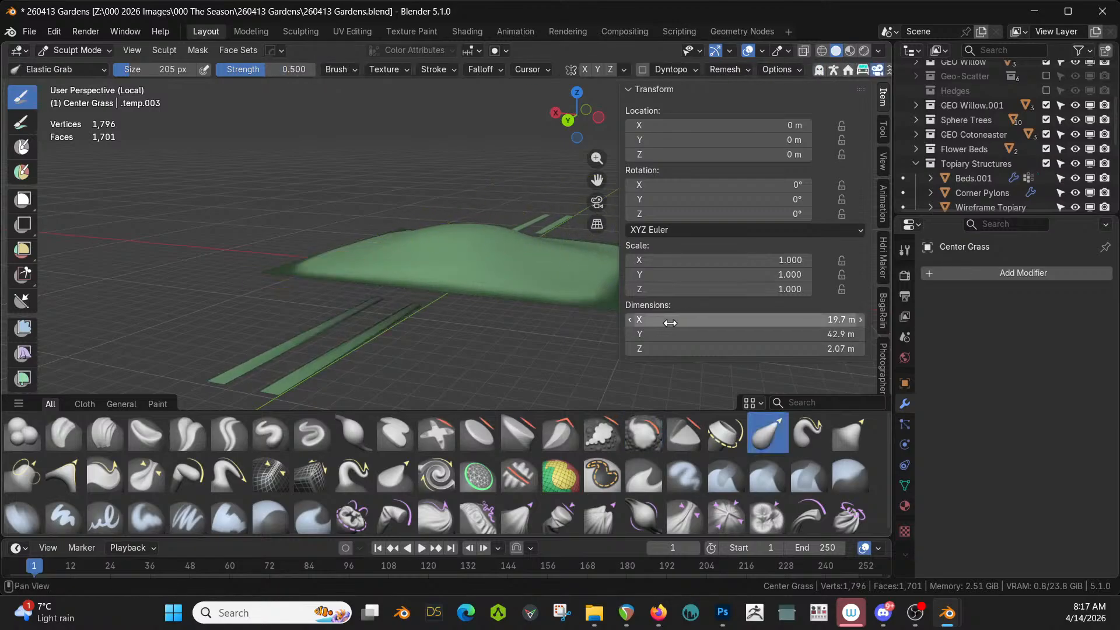
middle_click_drag(497, 312, 450, 388)
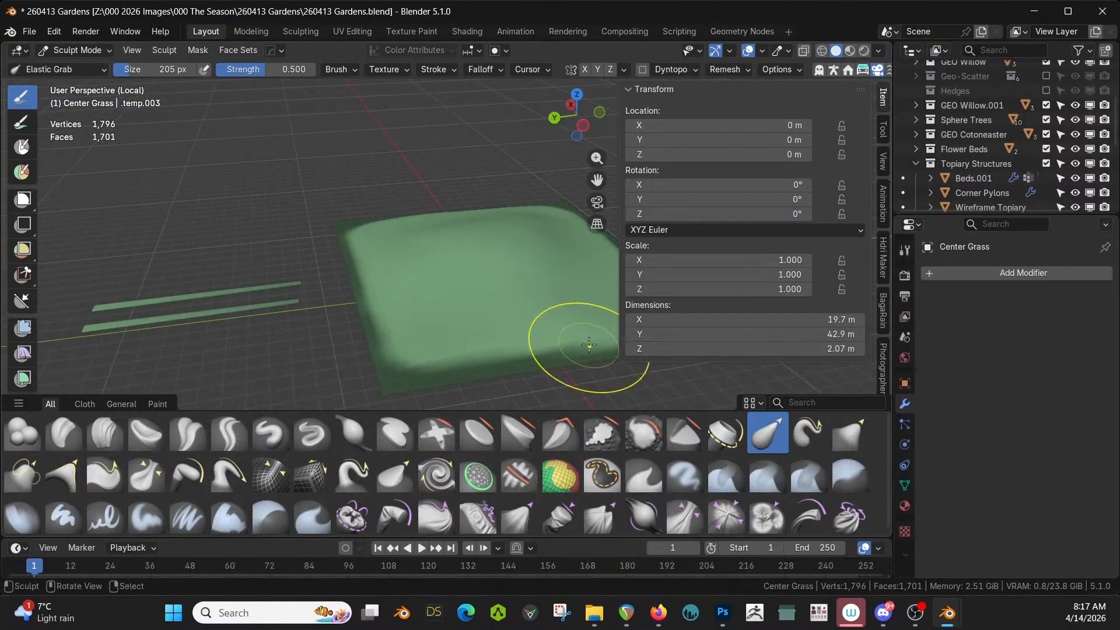
middle_click_drag(589, 345, 445, 357, "shift")
mouse_move(467, 354)
left_mouse_down("shift")
mouse_move(519, 343)
mouse_move(536, 319)
left_mouse_up("shift")
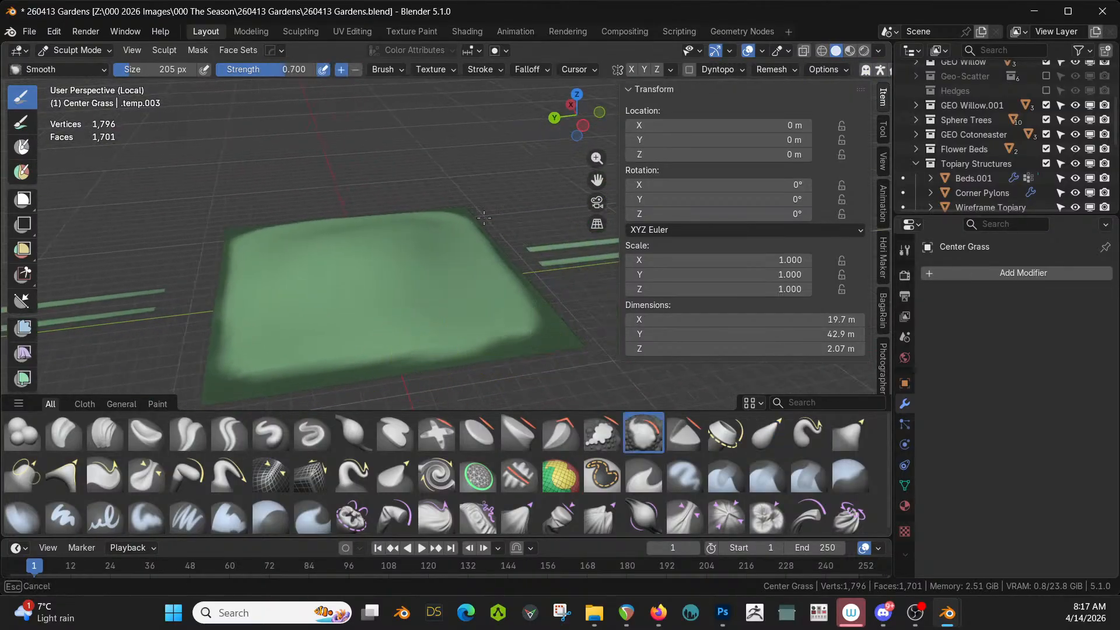
left_click_drag(482, 228, 506, 278, "shift")
left_click_drag(230, 360, 234, 360, "shift")
Leave local view, check the mounded grass against the surrounding garden and return Center Grass to Object Mode
key("KP_Divide")
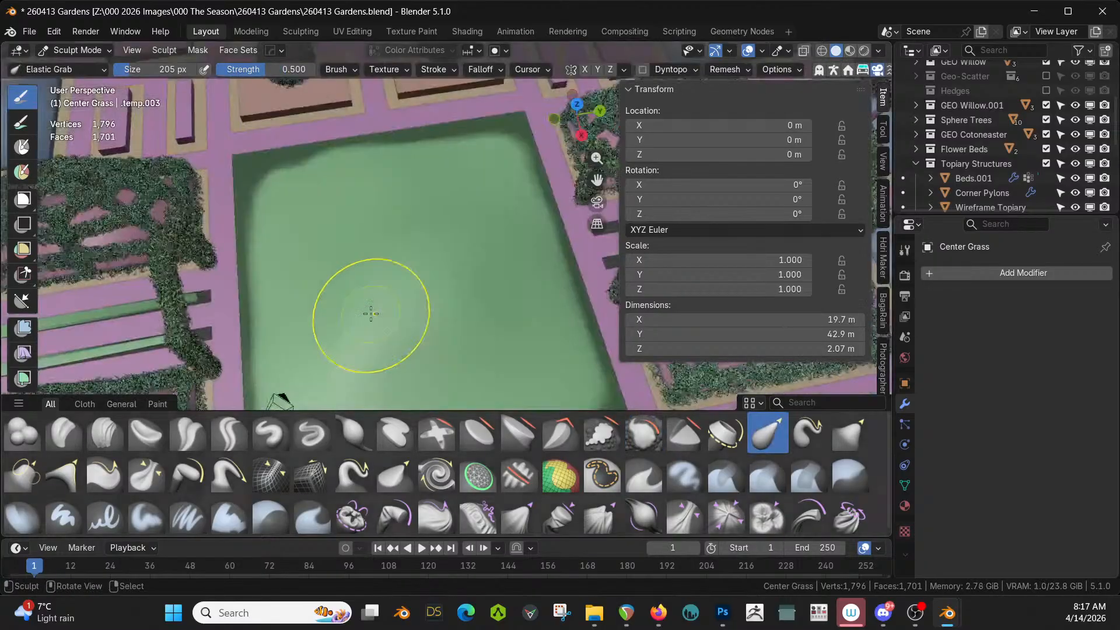
middle_click_drag(443, 268, 256, 241)
middle_click_drag(323, 249, 299, 78, "shift")
mouse_move(390, 175)
middle_mouse_down()
mouse_move(329, 180)
mouse_move(266, 225)
mouse_move(227, 195)
mouse_move(169, 210)
mouse_move(102, 178)
mouse_move(200, 262)
middle_mouse_up()
left_click(64, 50)
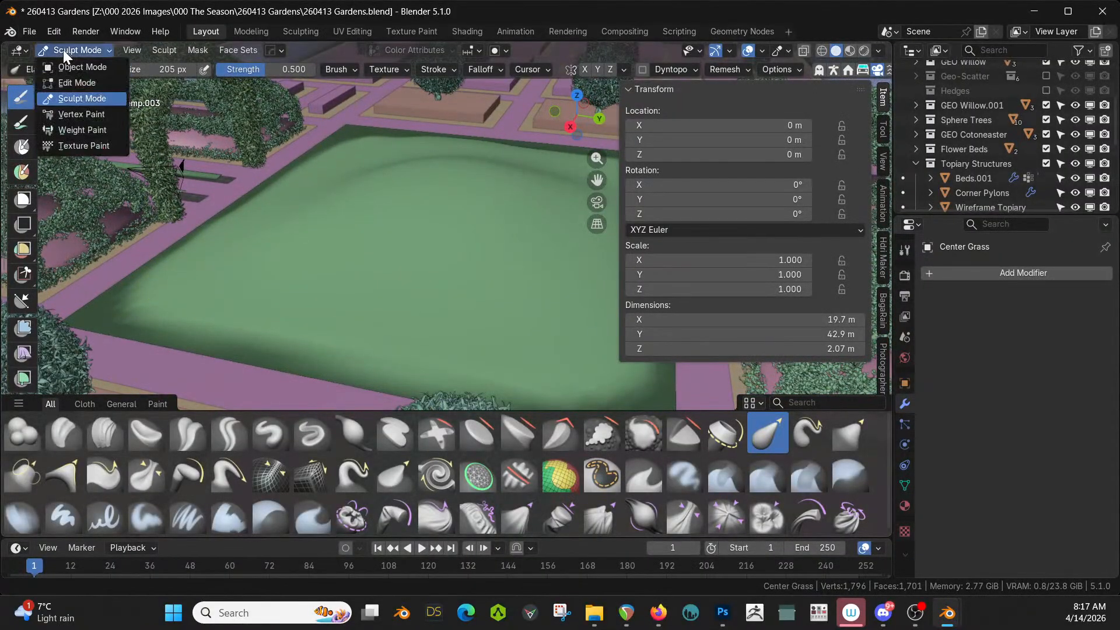
left_click(115, 68)
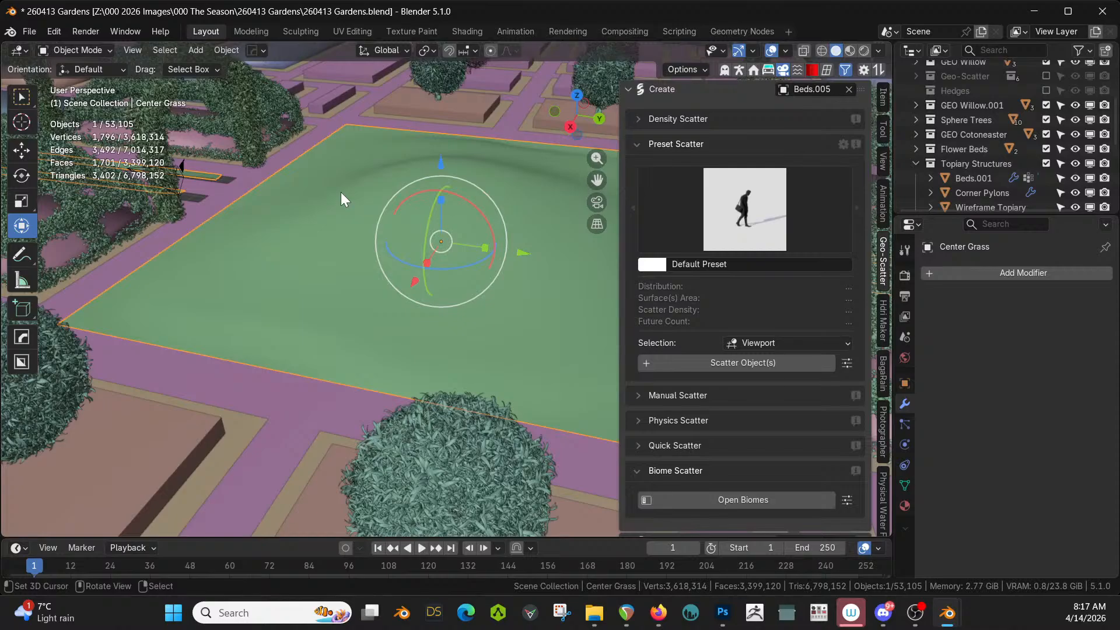
Place the 3D cursor on the crest of the Center Grass mound, add a new Anytree curve tree there and save the file
middle_click_drag(441, 241, 347, 310)
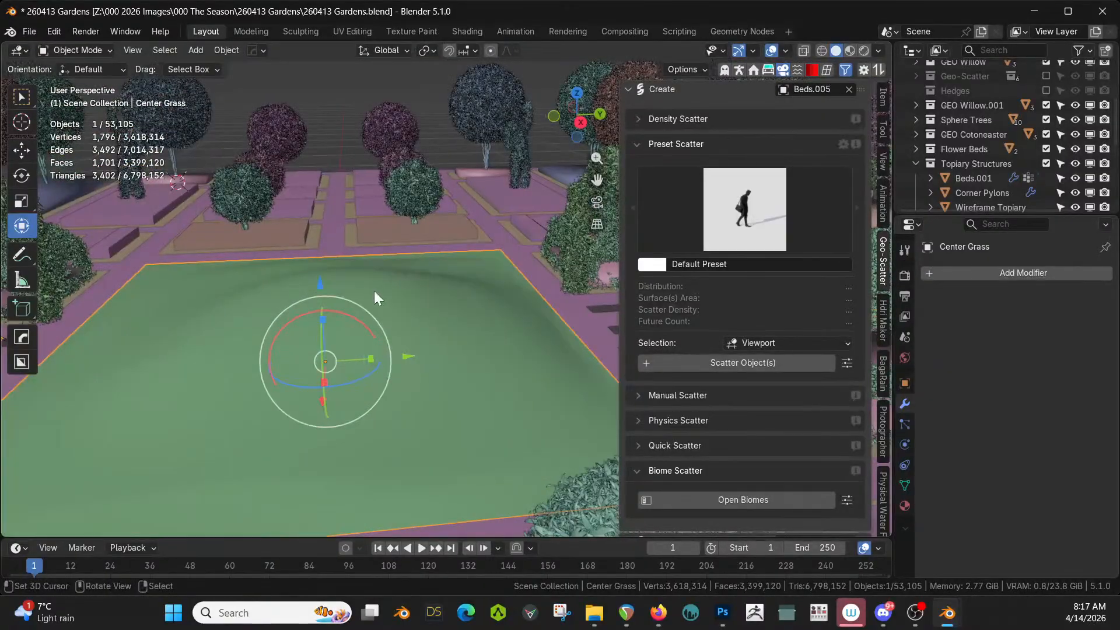
right_click(341, 283, "shift")
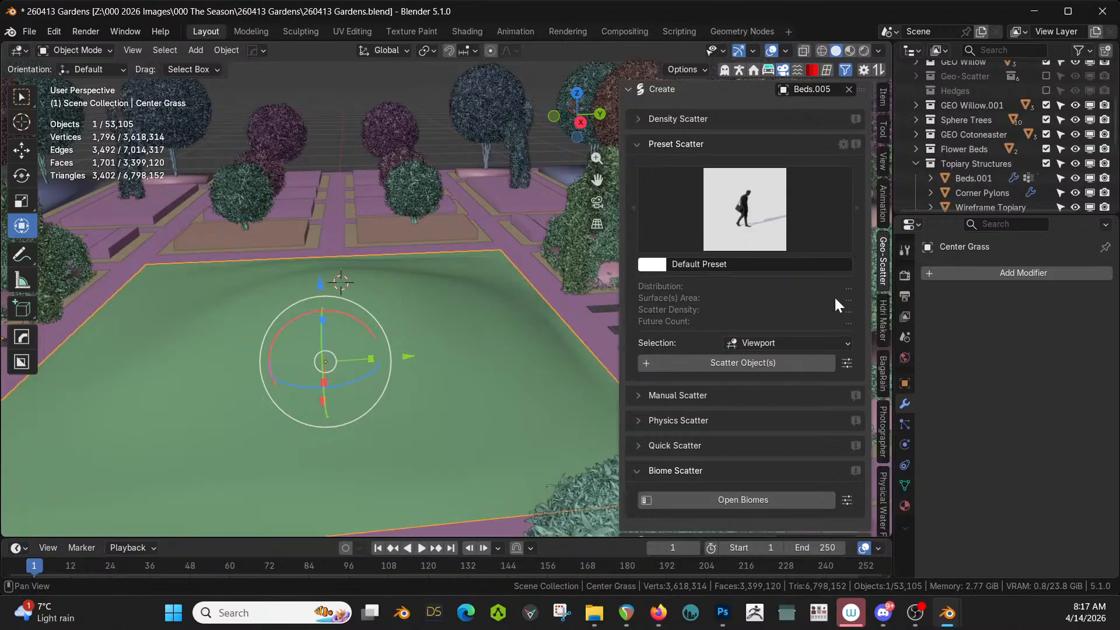
left_click(767, 70)
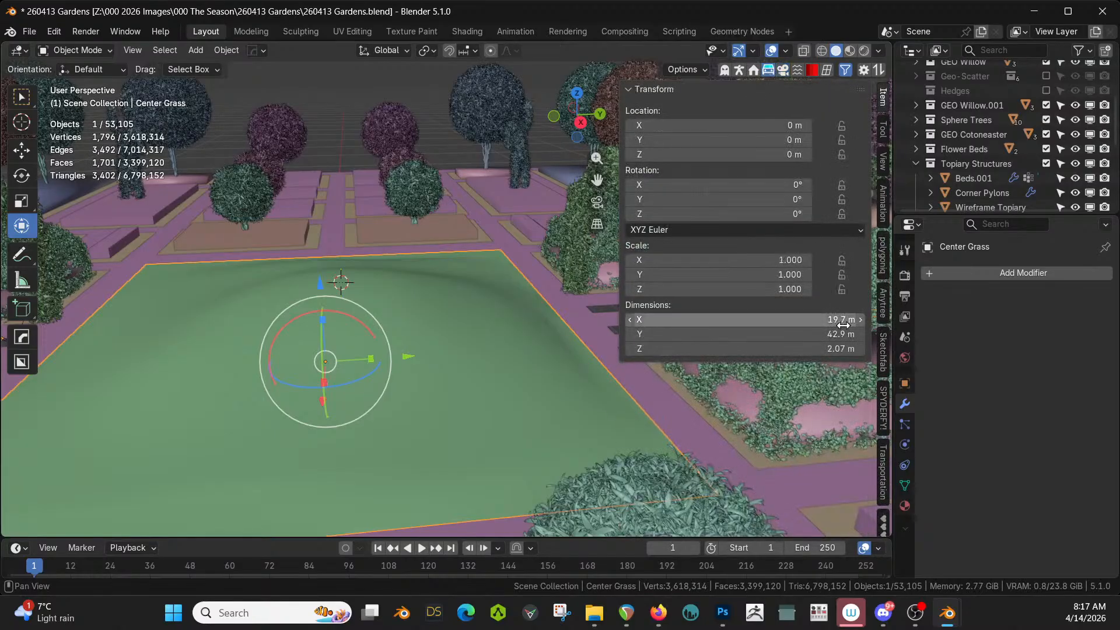
scroll(878, 374, "down", 3)
scroll(877, 369, "down", 3)
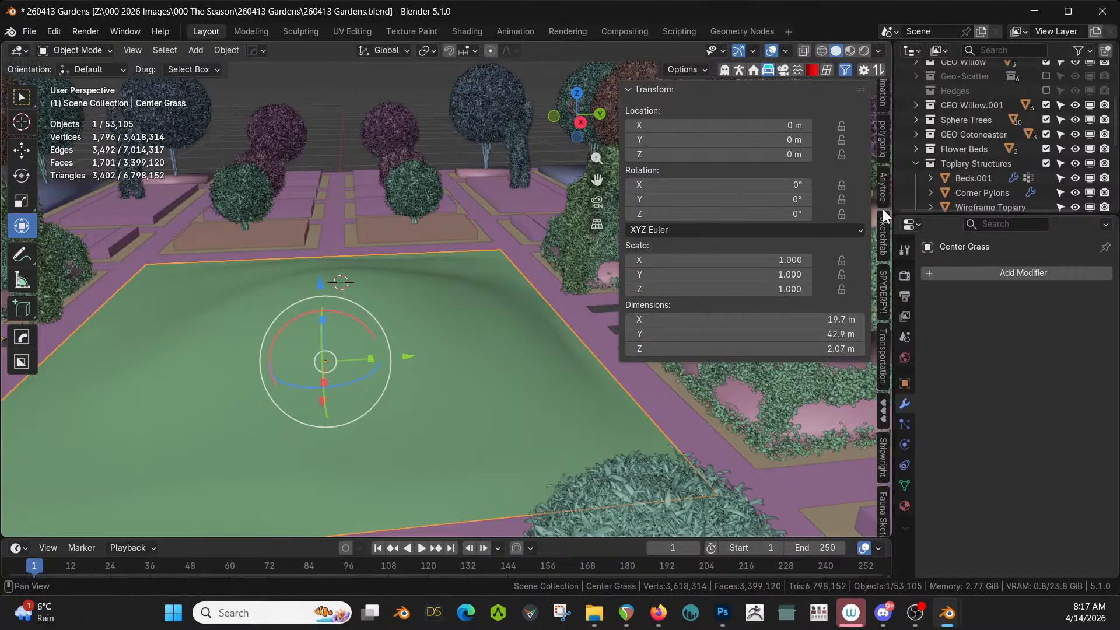
left_click(886, 187)
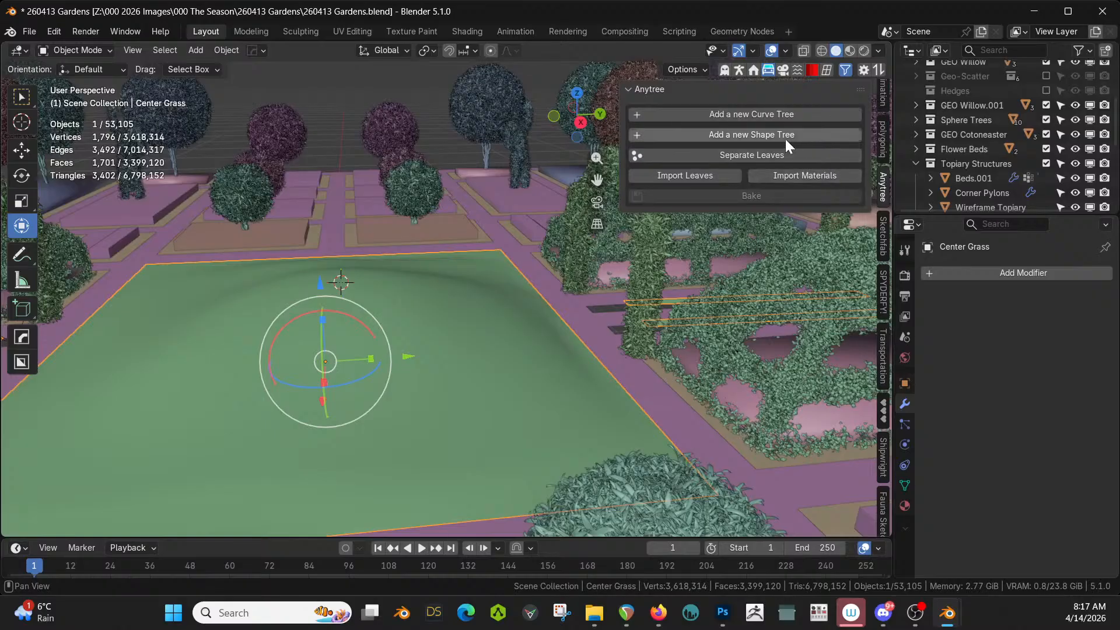
mouse_move(505, 295)
middle_mouse_down()
mouse_move(510, 271)
mouse_move(526, 292)
middle_mouse_up()
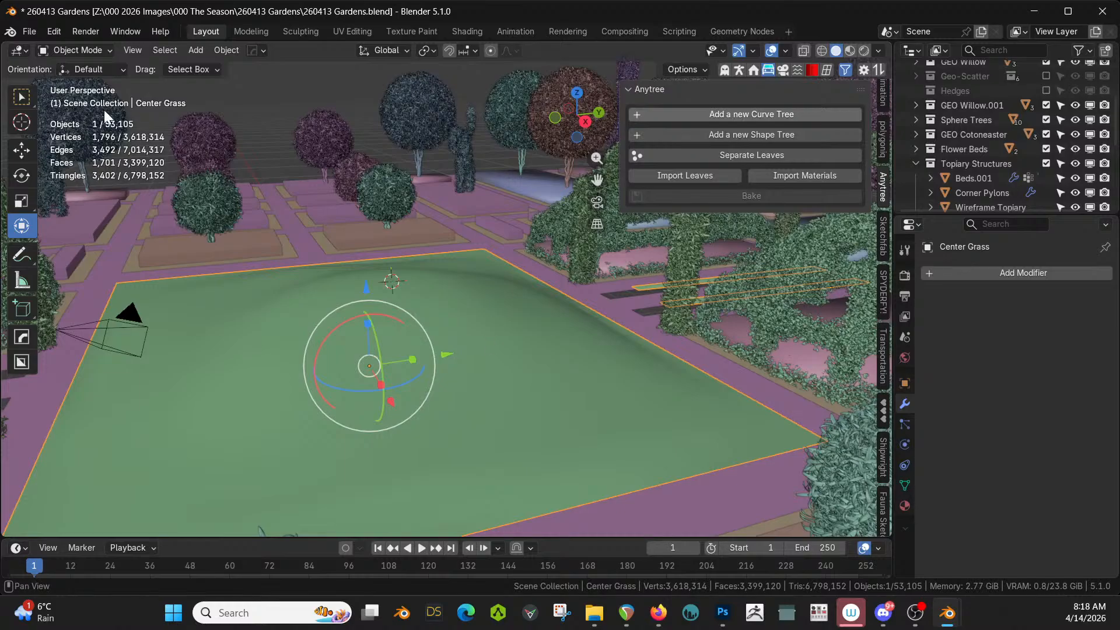
left_click(27, 33)
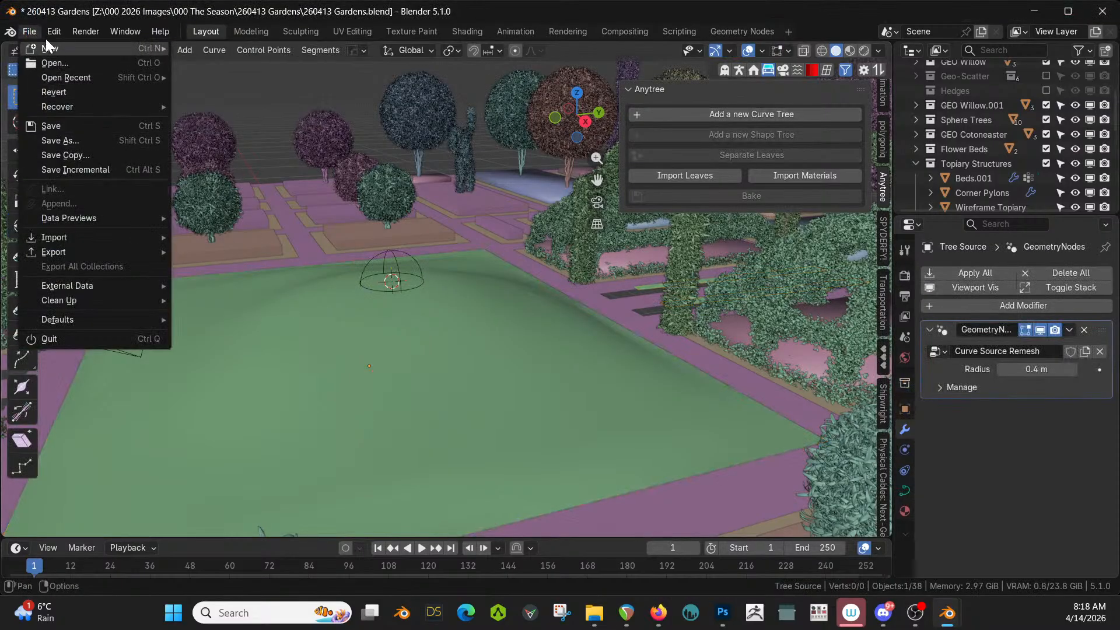
left_click(61, 125)
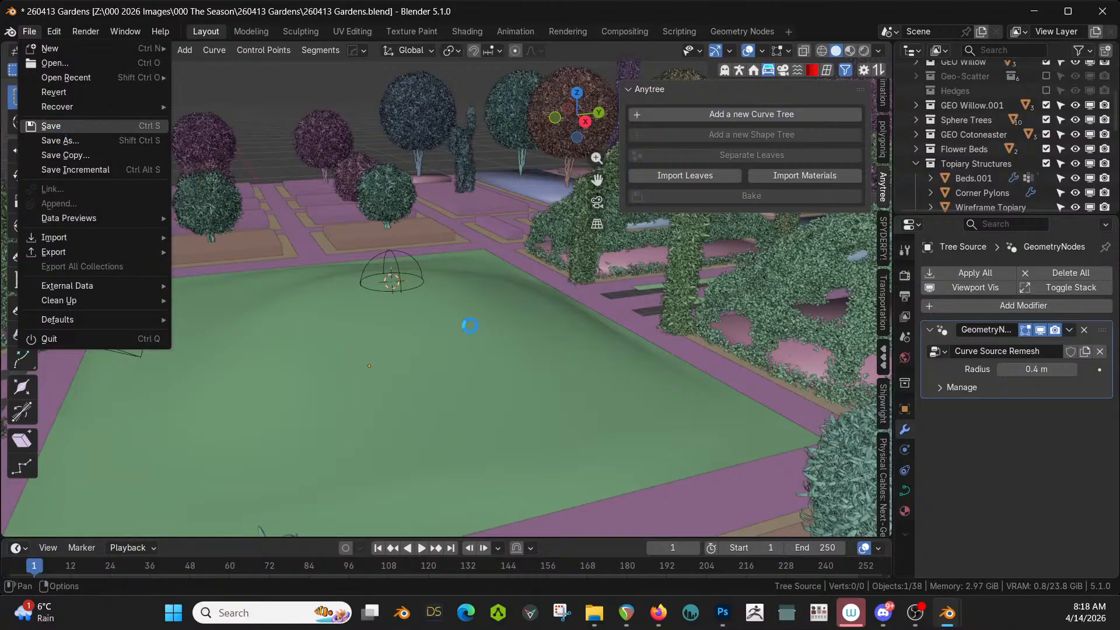
Delete the Tree starts and Tree sources collections with their hierarchies and reposition the 3D cursor on the crest of the grass mound
scroll(1016, 138, "down", 5)
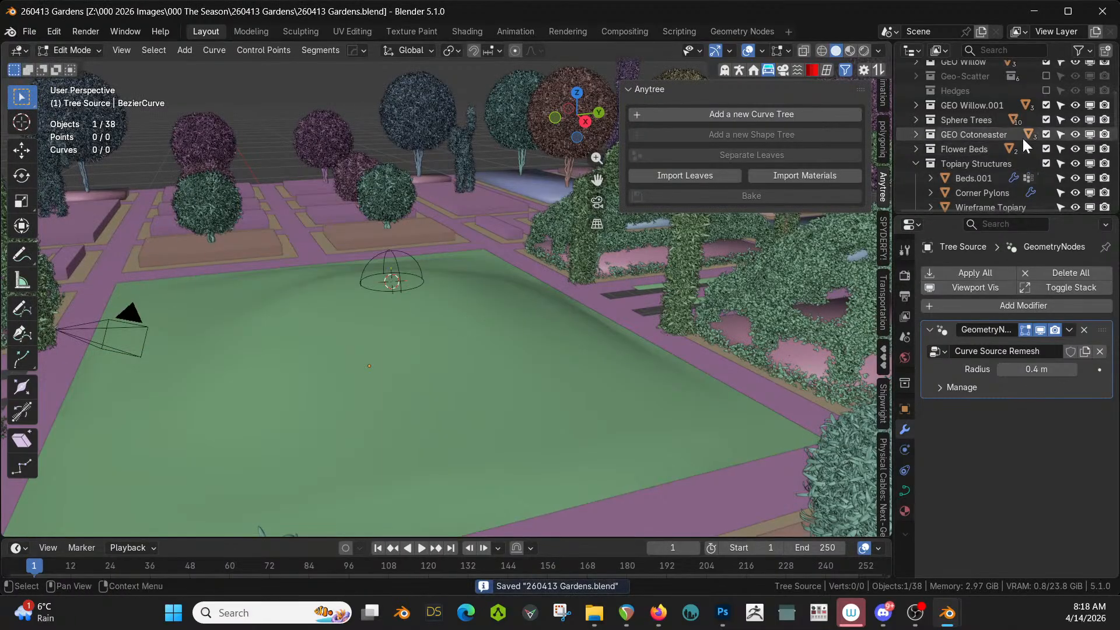
scroll(1010, 142, "down", 8)
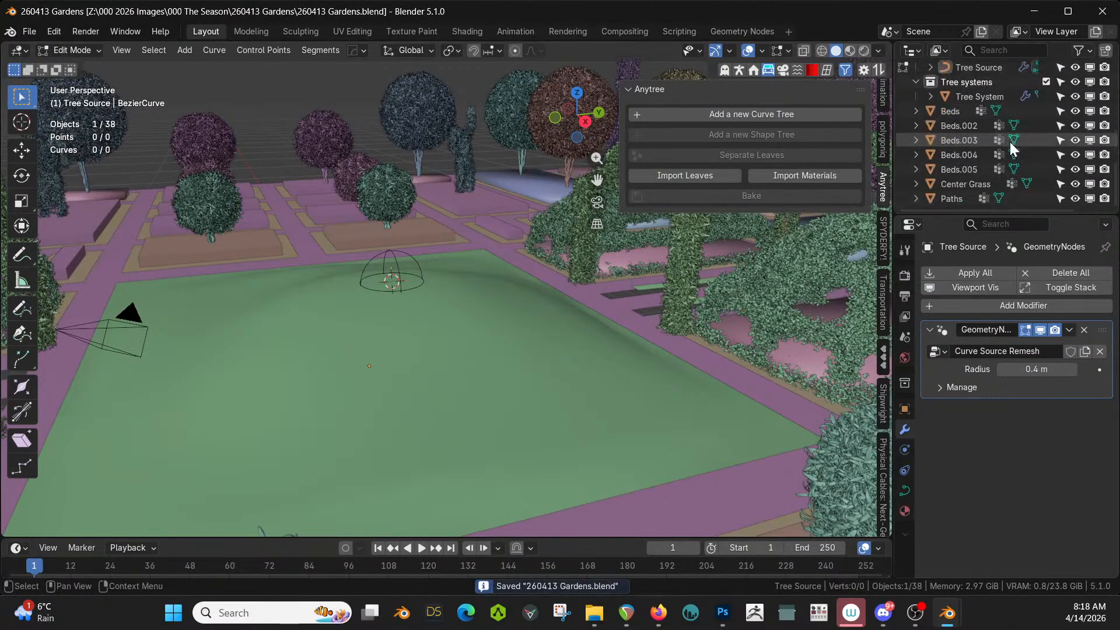
scroll(1039, 171, "up", 5)
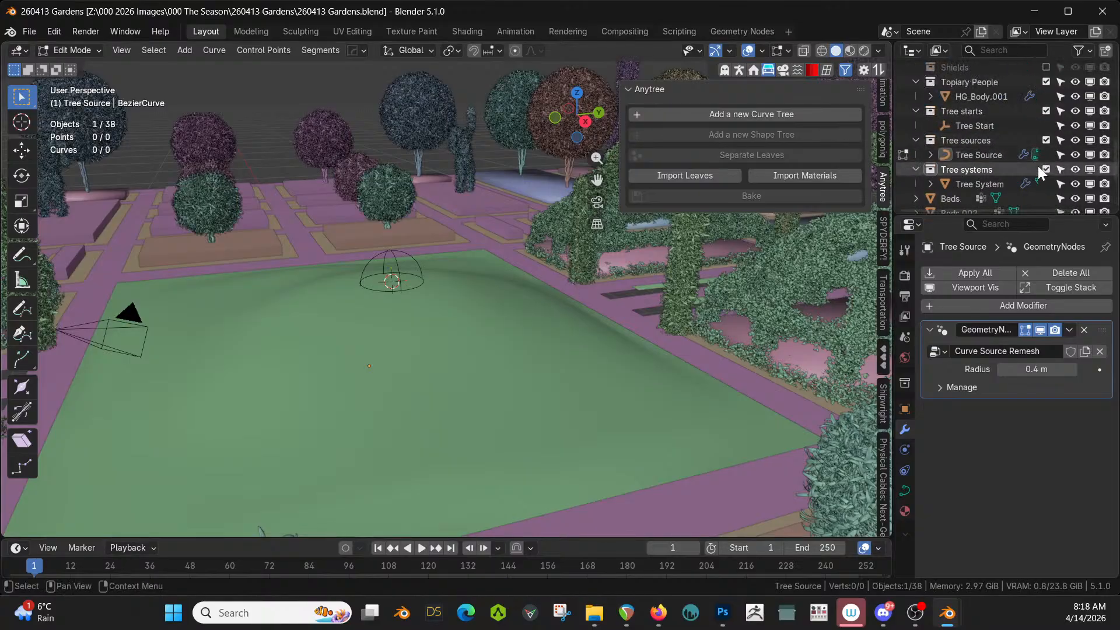
left_click(977, 156)
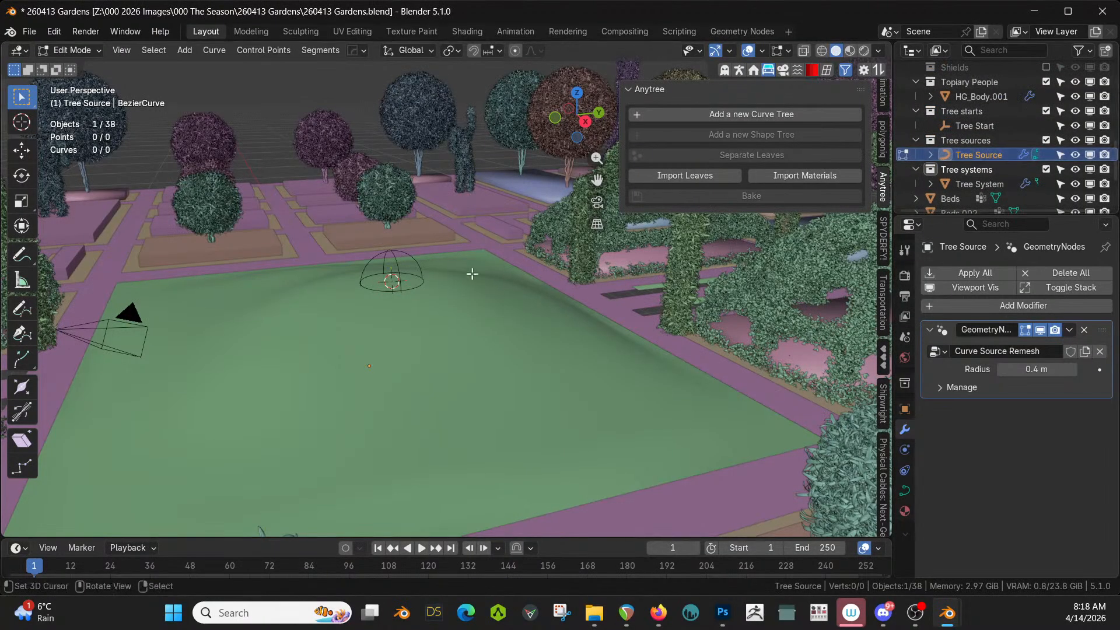
left_click(974, 126)
middle_click_drag(458, 310, 499, 358)
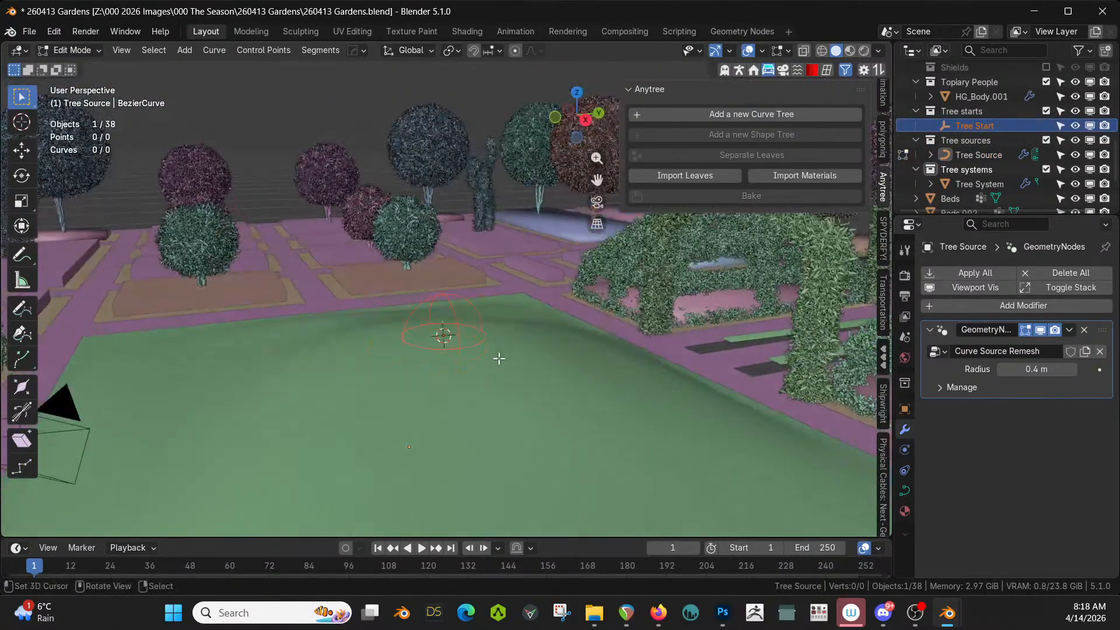
key("Tab")
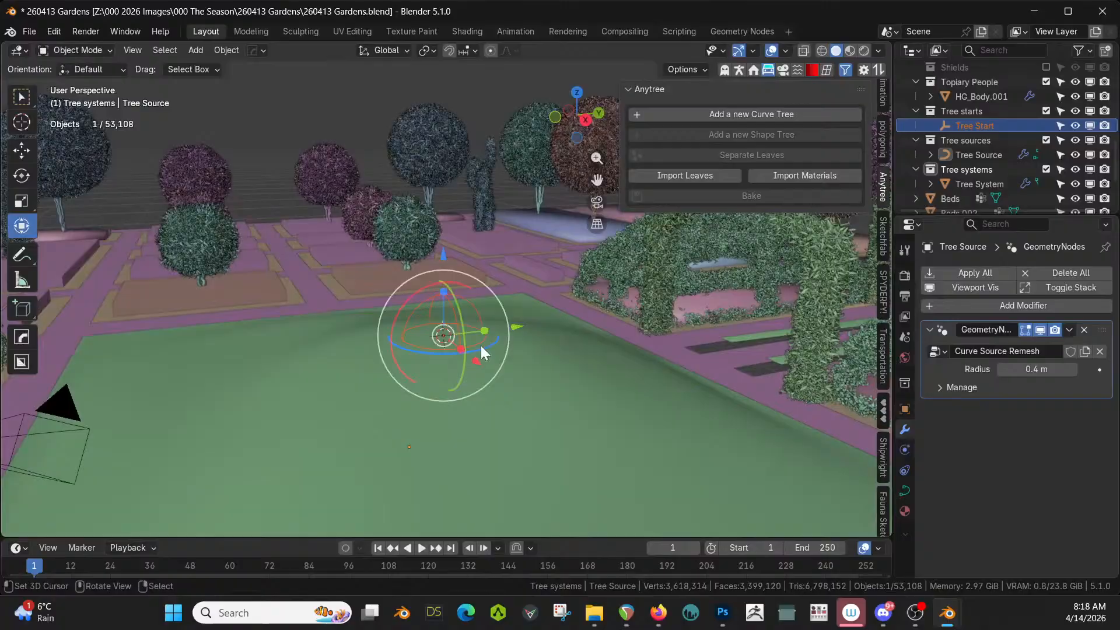
right_click(481, 267, "shift")
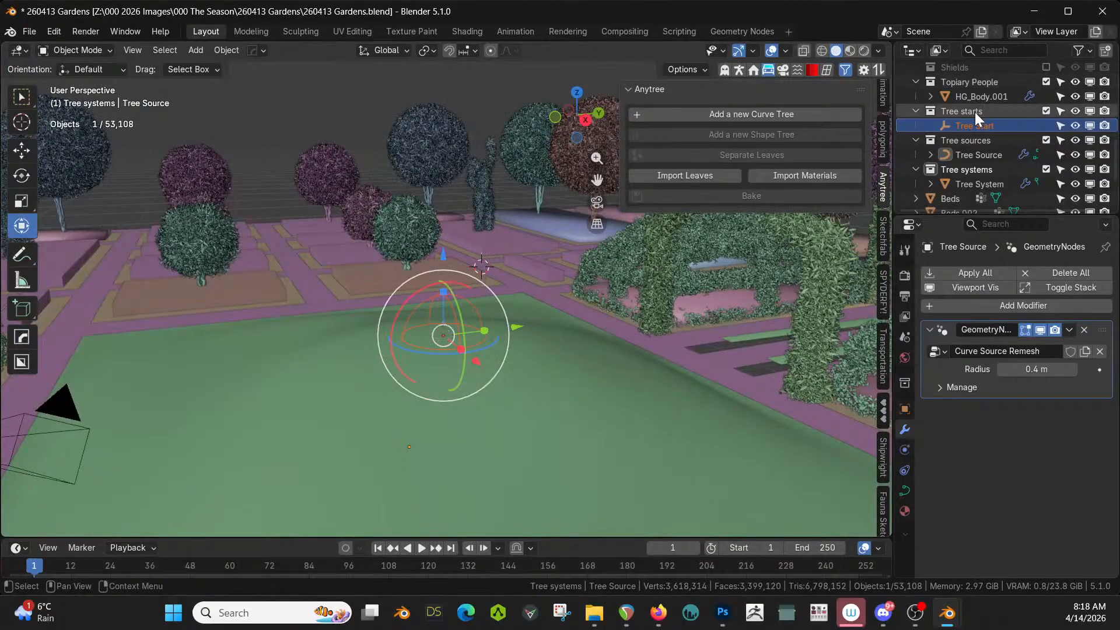
left_click(967, 146)
right_click(968, 146)
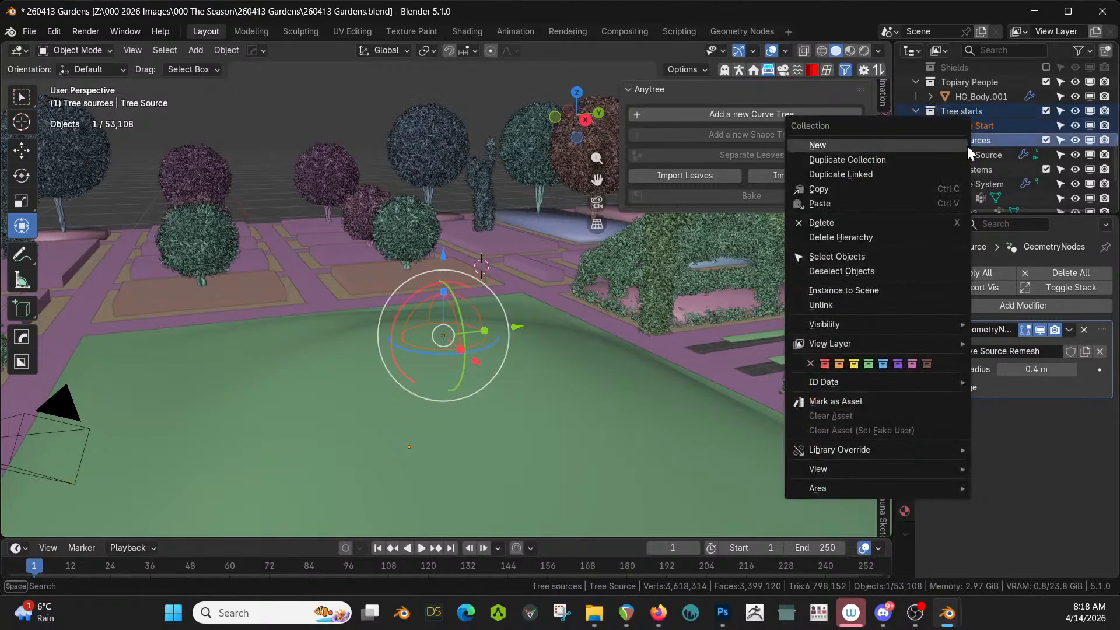
left_click(839, 237)
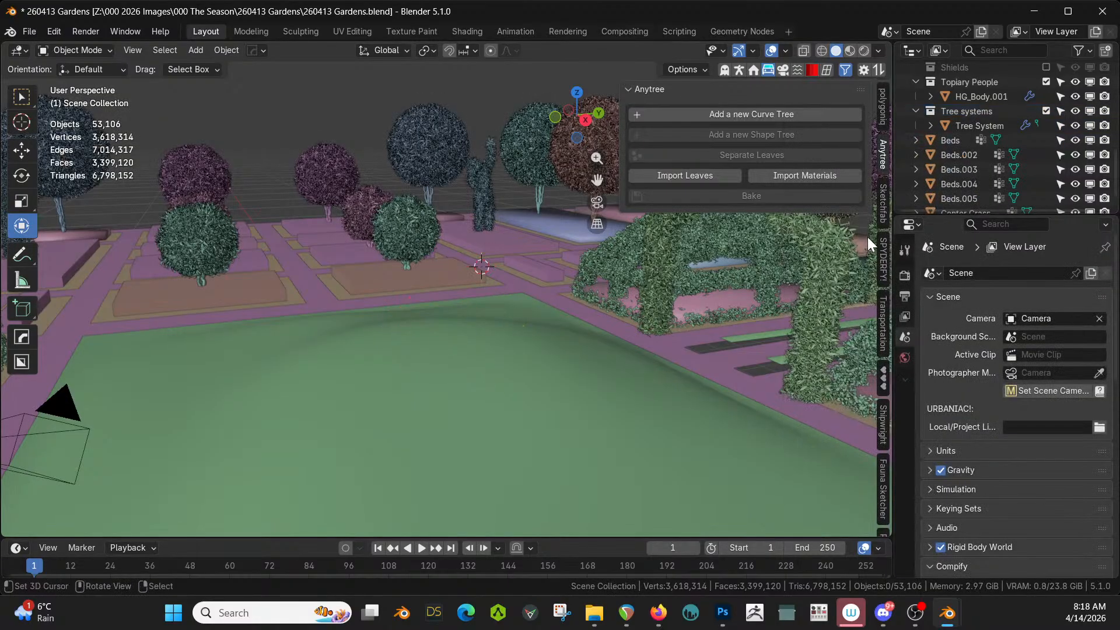
left_click(431, 331)
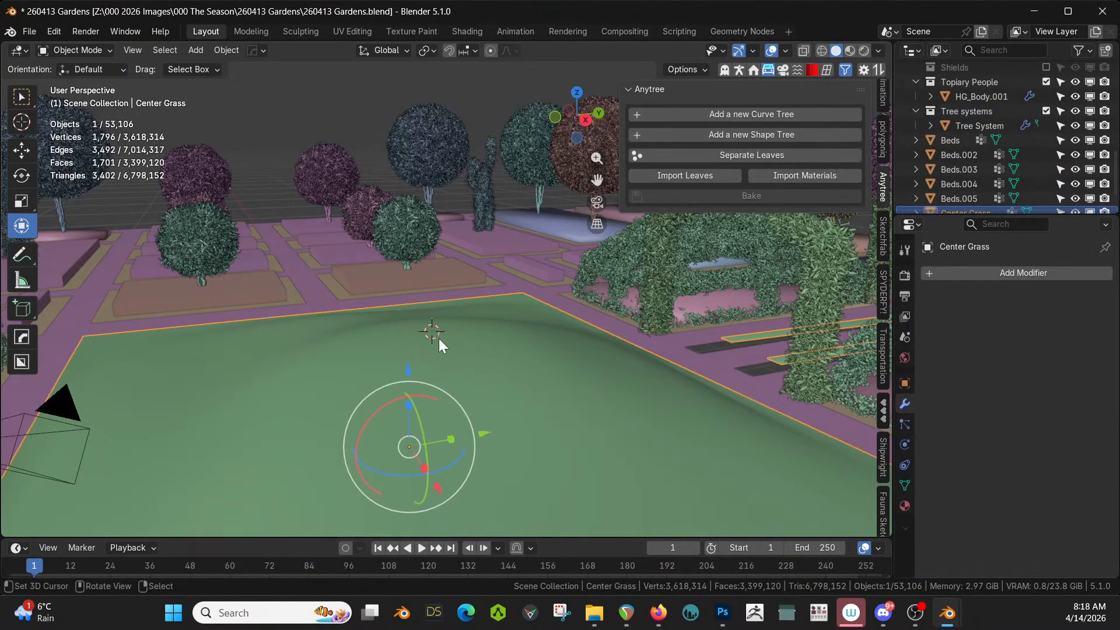
Add a single-vertex mesh at the 3D cursor on the grass mound
key("shift+a")
mouse_move(385, 198)
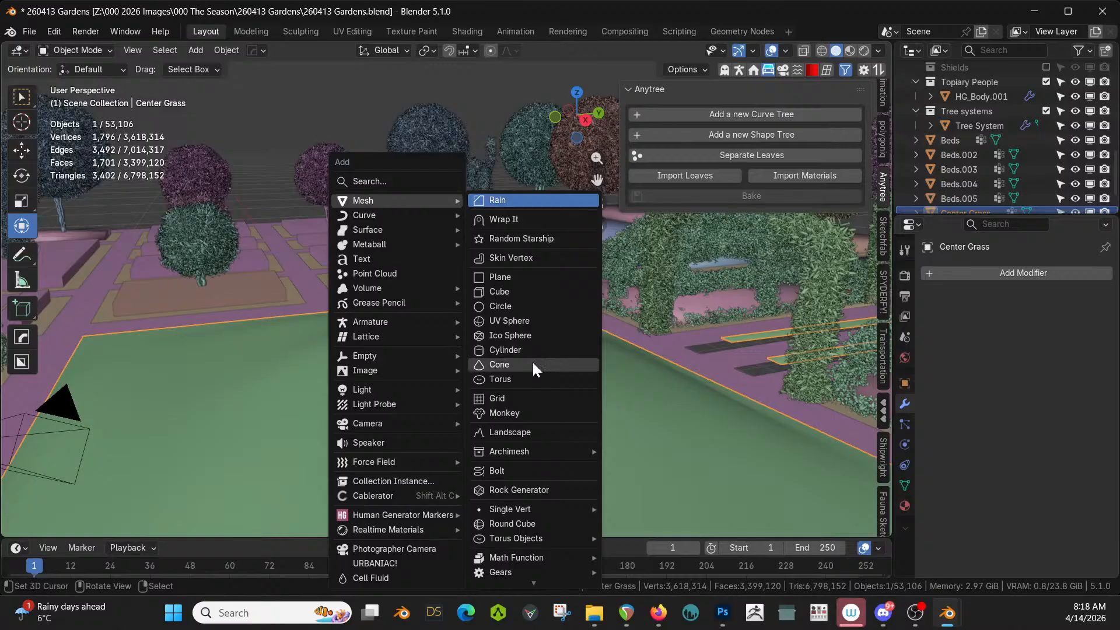
scroll(518, 563, "down", 5)
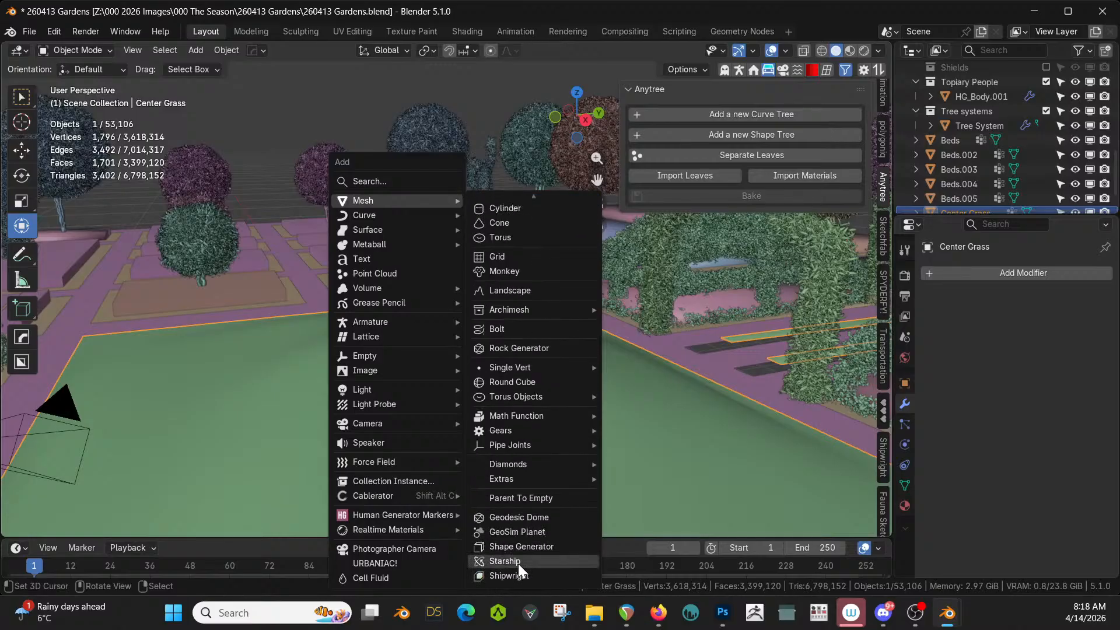
scroll(518, 563, "up", 1)
mouse_move(518, 398)
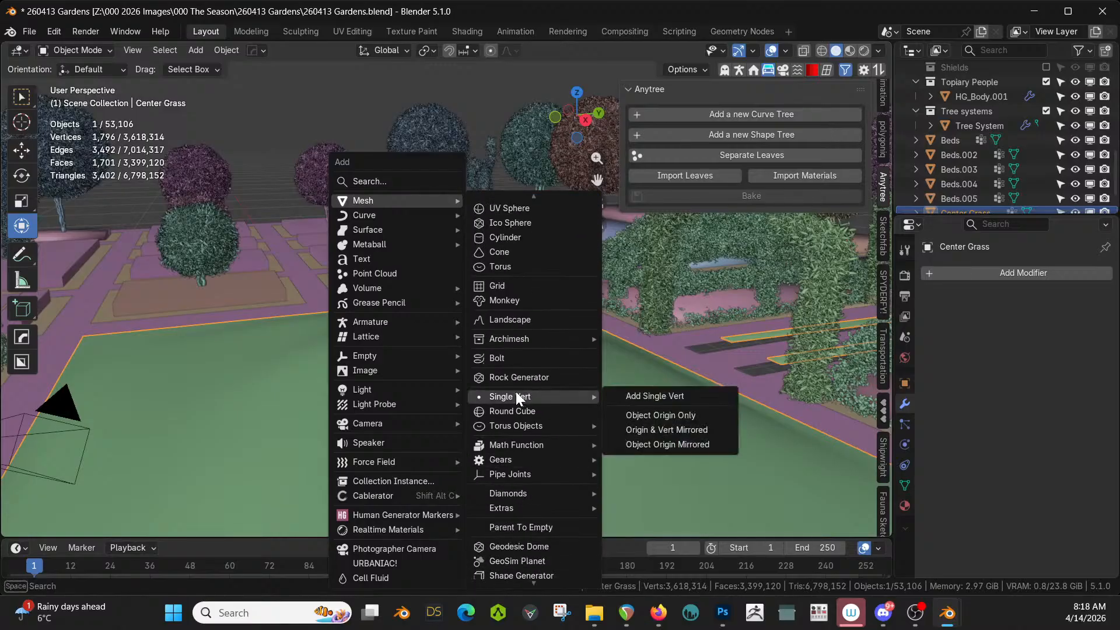
left_click(681, 396)
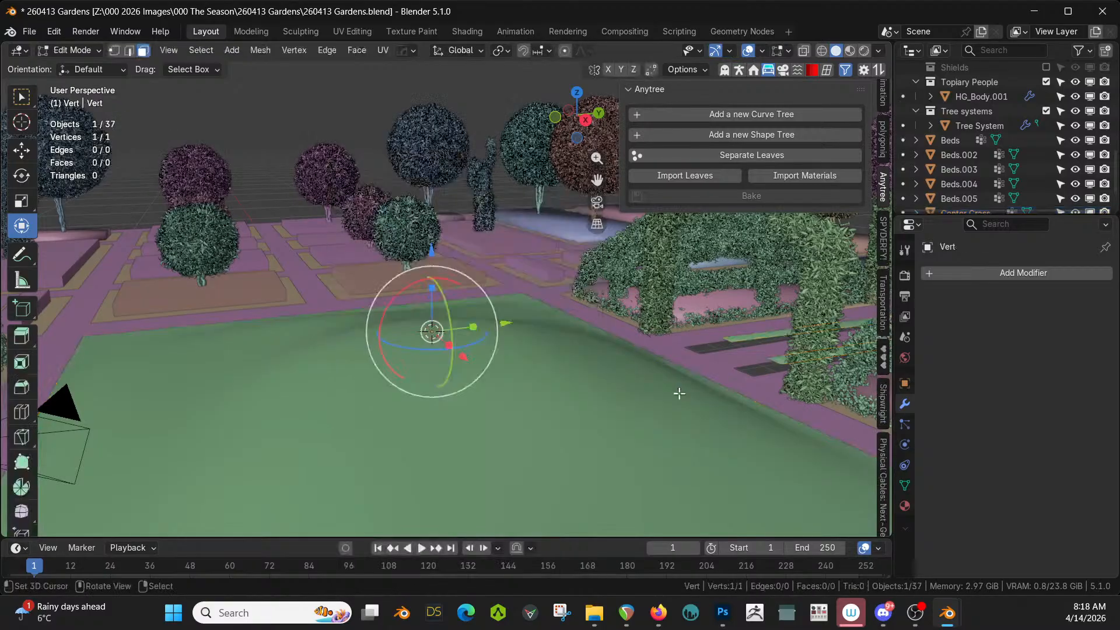
Extrude the single vertex upward about 2.93 m, and again about 1.17 m up at a slight angle
middle_click_drag(479, 352, 503, 280)
scroll(492, 327, "up", 2)
key("e")
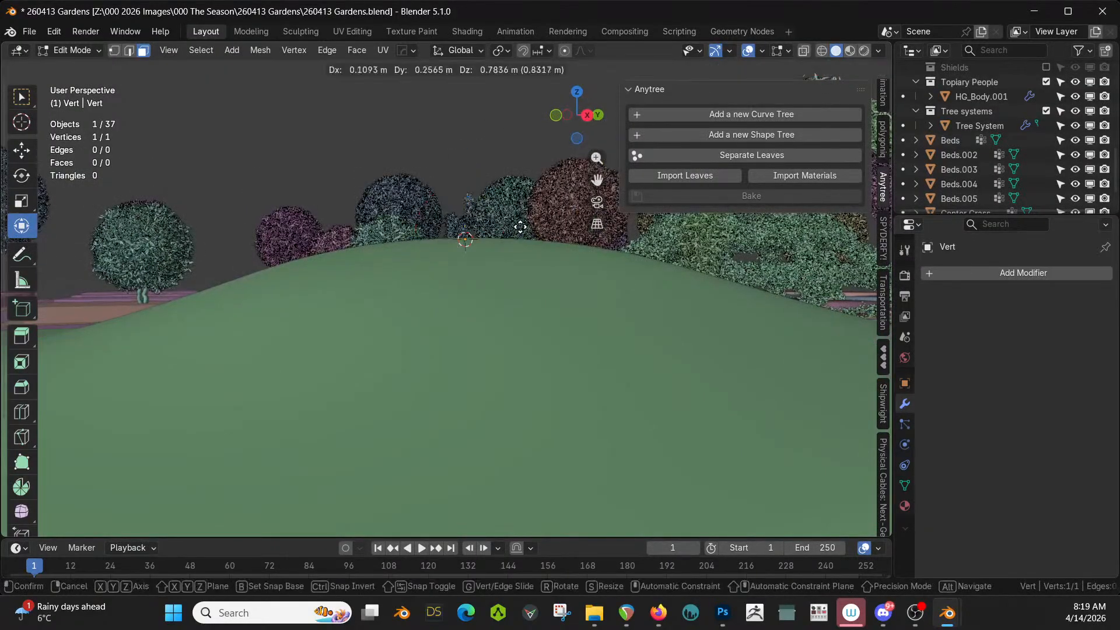
left_click(514, 112)
key("e")
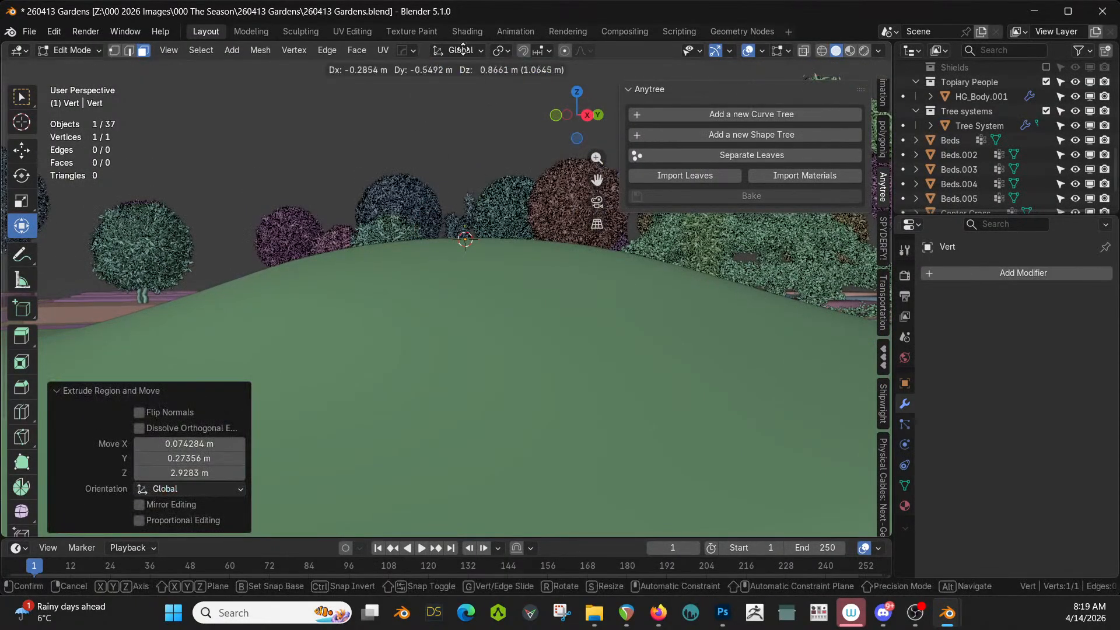
left_click(467, 54)
Delete the Vert object from the scene
scroll(478, 182, "down", 4)
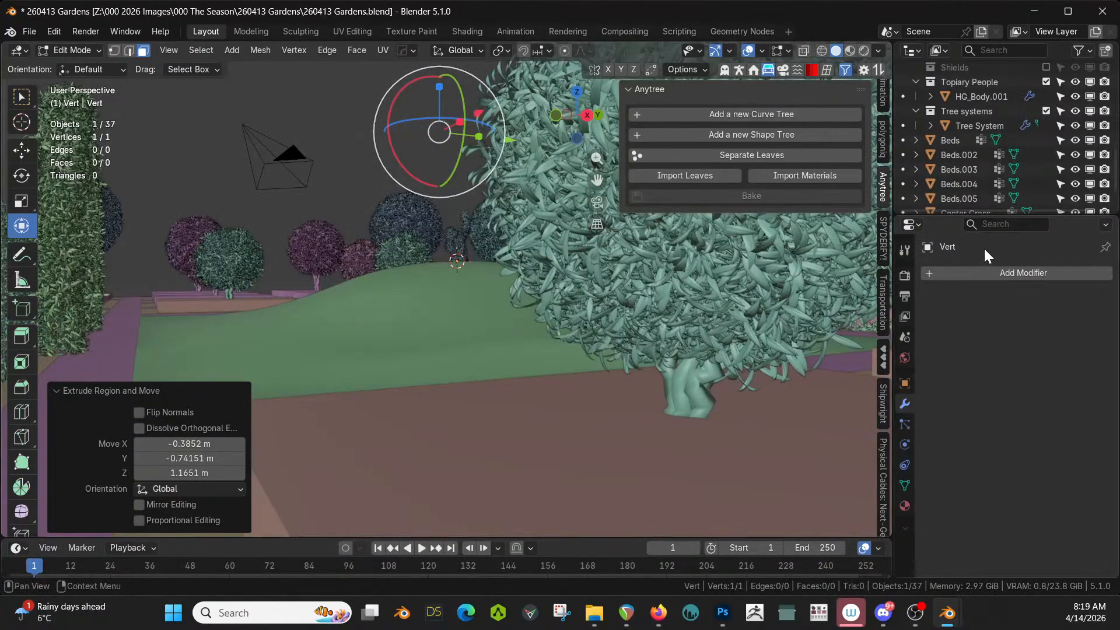
scroll(934, 140, "down", 2)
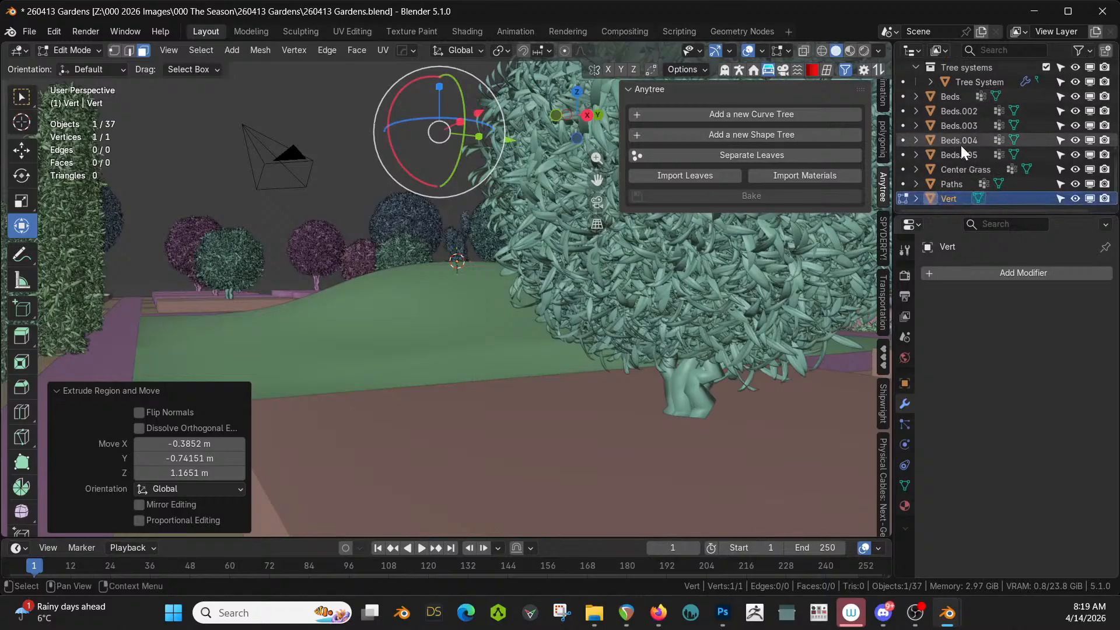
right_click(952, 199)
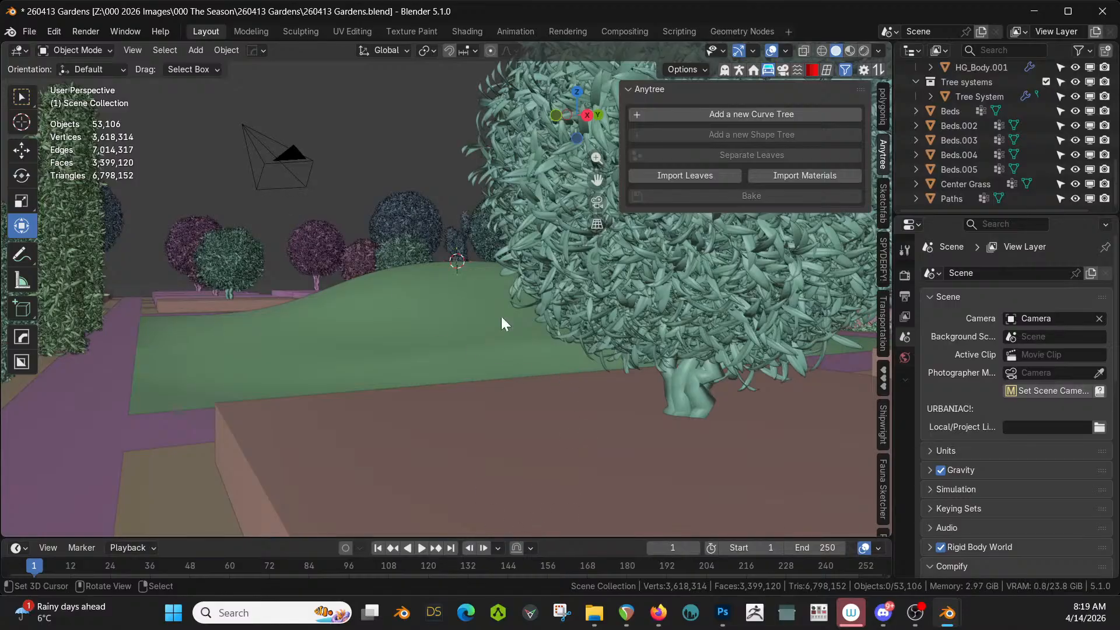
Add a Skin Vertex mesh at the 3D cursor on the grass mound
mouse_move(502, 316)
middle_mouse_down()
mouse_move(552, 307)
mouse_move(505, 330)
middle_mouse_up()
key("shift+a")
mouse_move(523, 304)
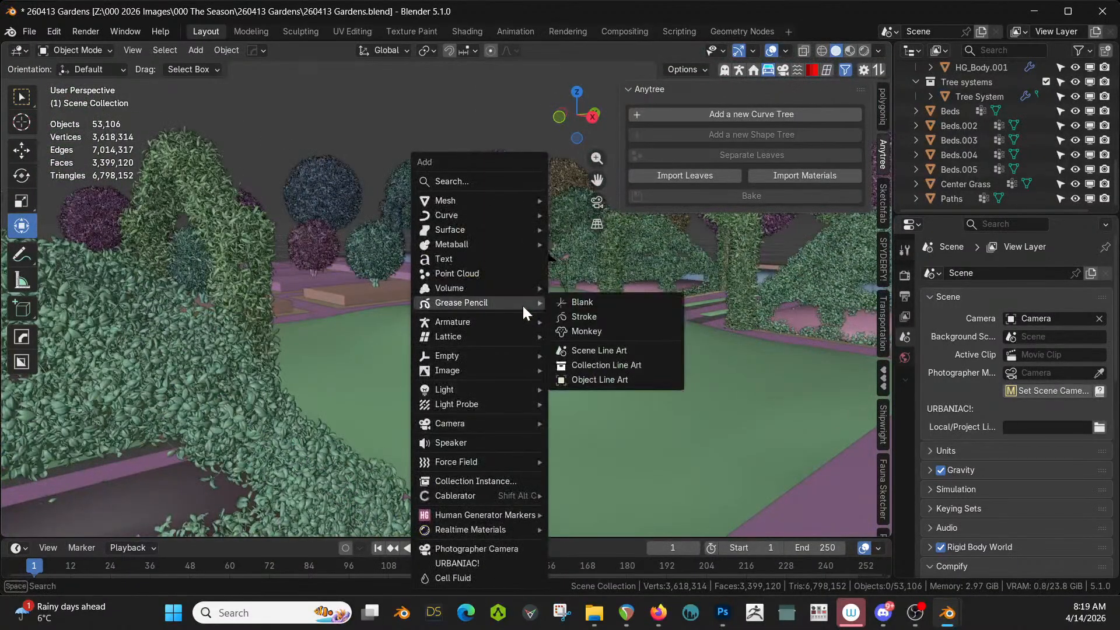
mouse_move(490, 202)
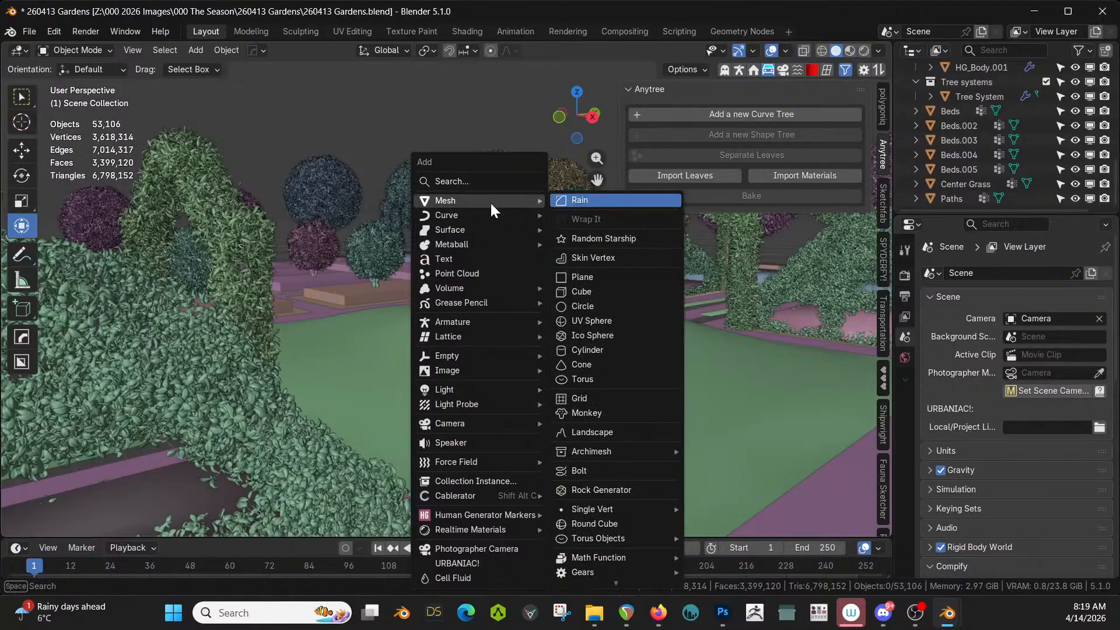
left_click(580, 257)
scroll(558, 325, "up", 2)
middle_click_drag(557, 325, 528, 360, "shift")
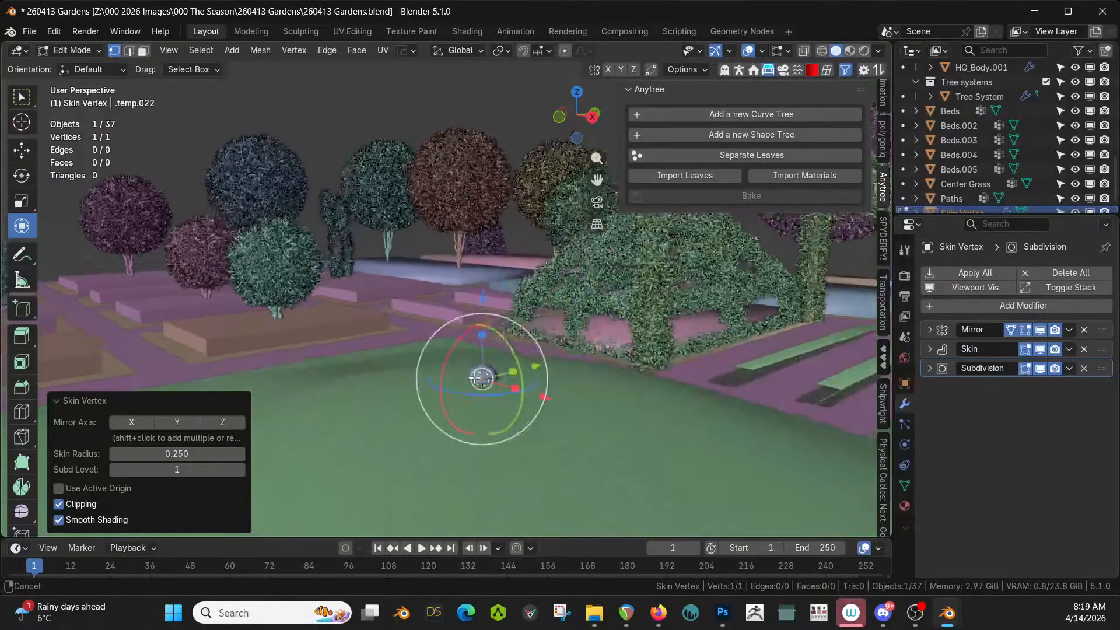
Extrude the skin vertex into a trunk of two segments, about 0.92 m straight up and about 0.93 m up at a slant
scroll(528, 361, "up", 1)
middle_click_drag(550, 407, 550, 395)
key("e")
left_click(557, 222)
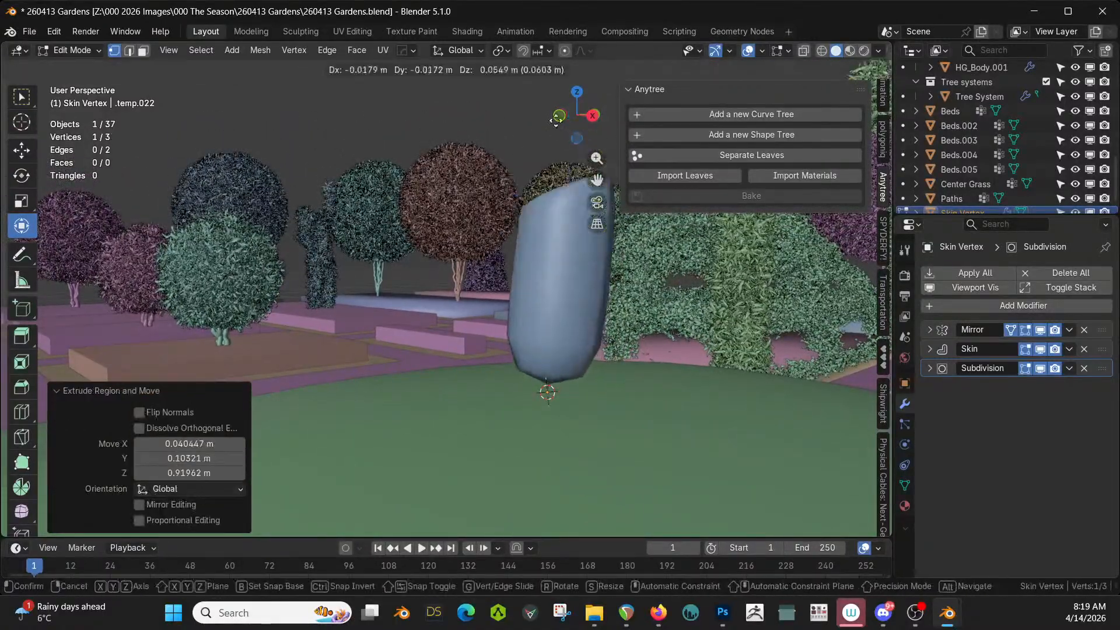
key("e")
left_click(416, 468)
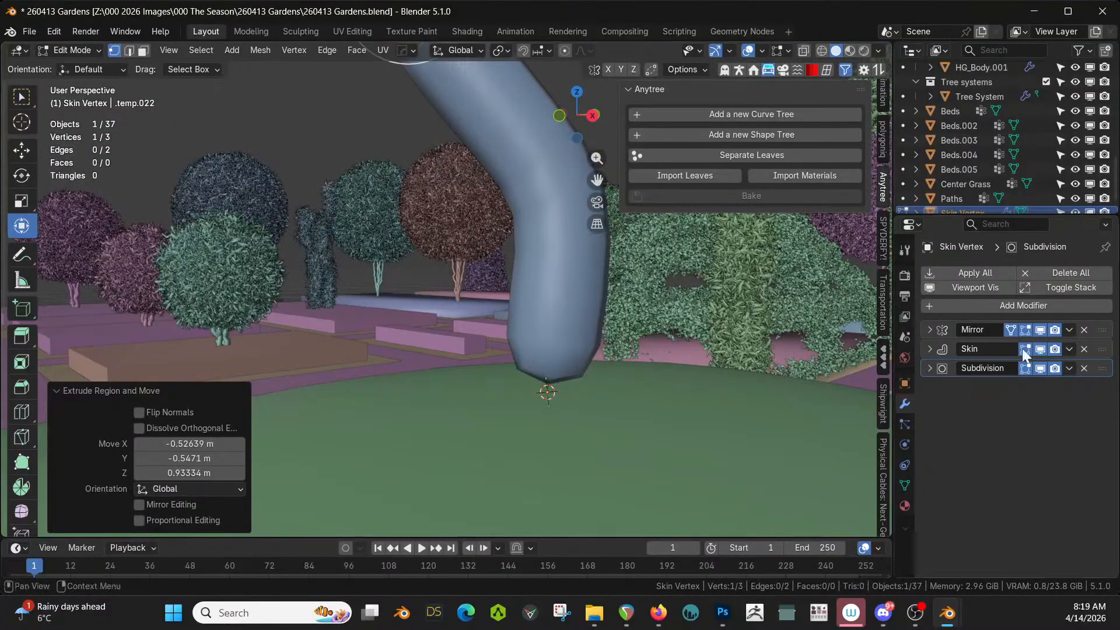
Extend the trunk's tip with three more crooked segments, about 1 m, 1.35 m and 1.78 m upward, each leaning a different way
left_click(932, 347)
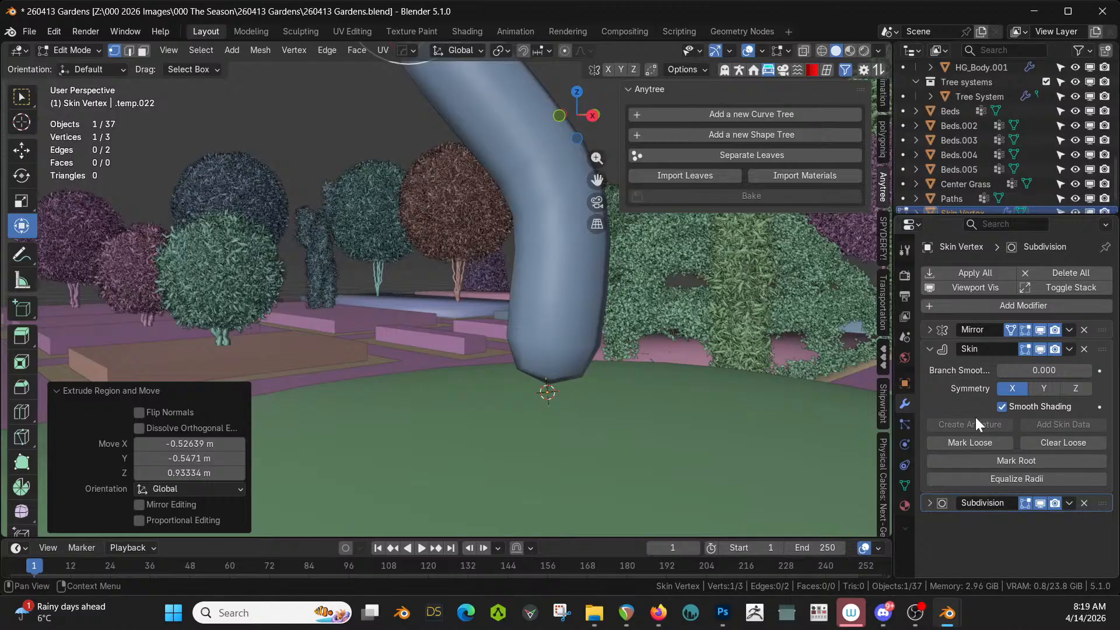
scroll(711, 361, "down", 5)
middle_click_drag(499, 368, 488, 408)
key("e")
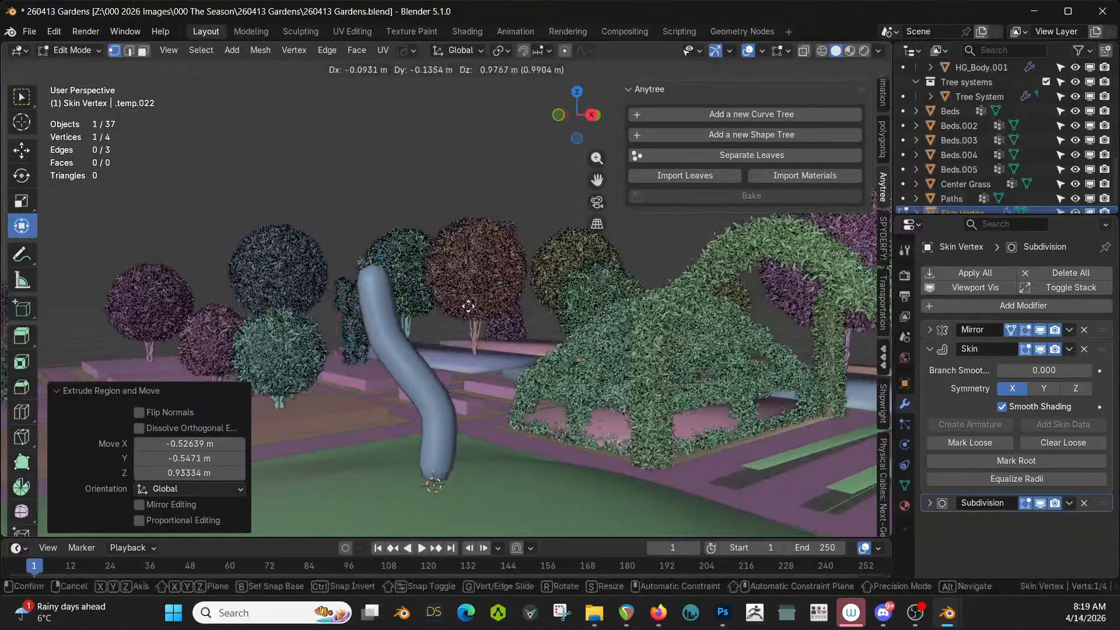
left_click(466, 323)
middle_click_drag(466, 323, 480, 243)
key("e")
left_click(367, 150)
scroll(503, 243, "down", 2)
key("e")
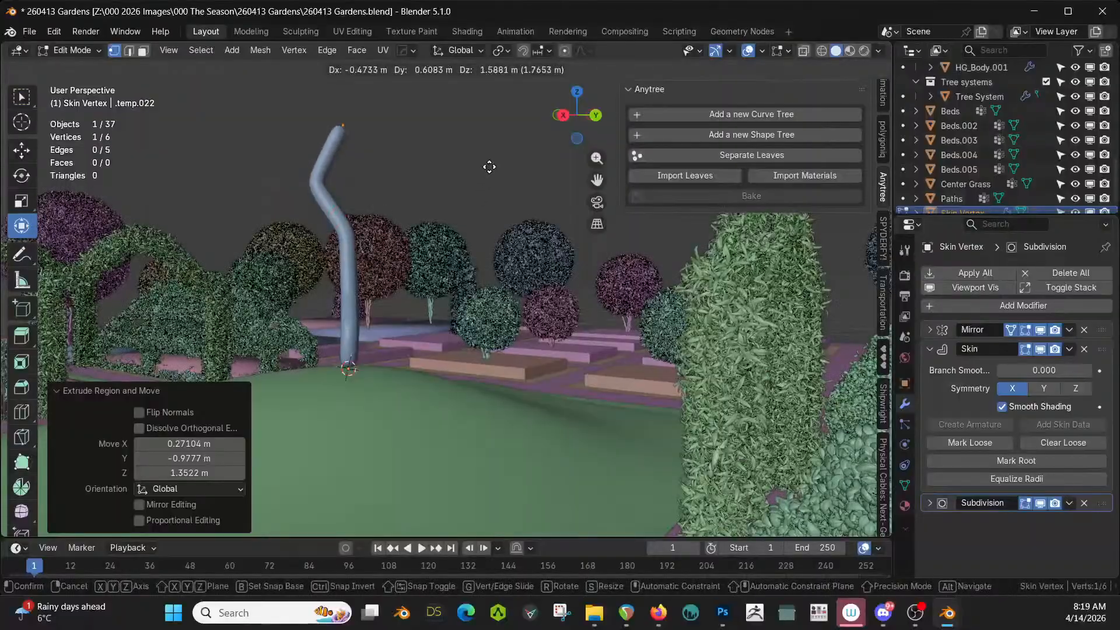
left_click(489, 167)
middle_click_drag(489, 167, 642, 187)
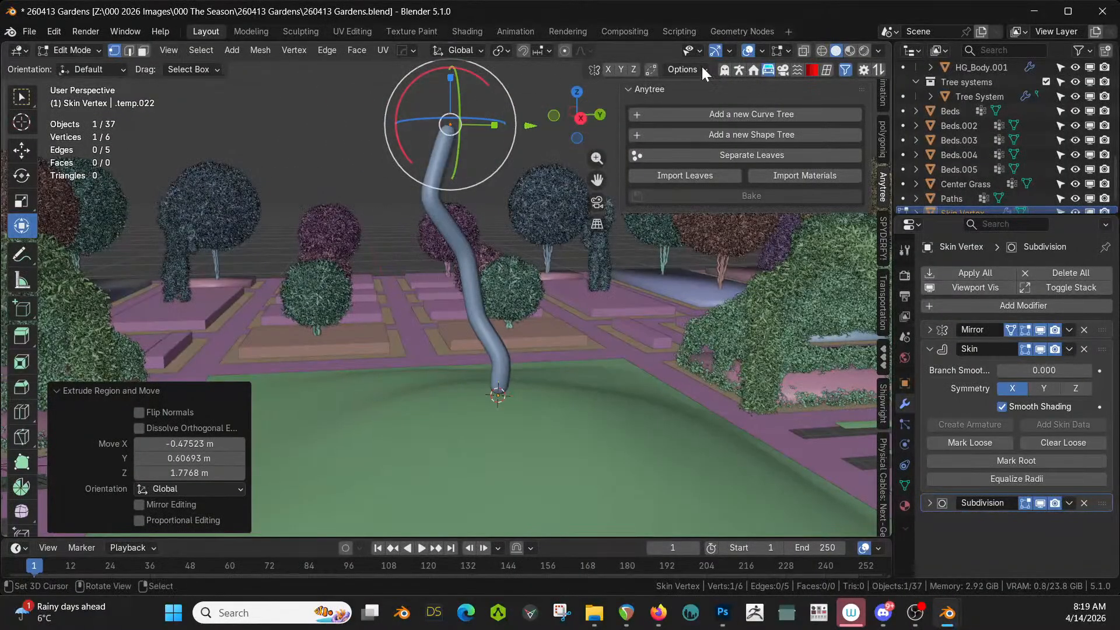
Isolate the trunk in wireframe and extrude a side branch from its middle vertex, about 1.70 m diagonally and about 1.99 m up
left_click(822, 51)
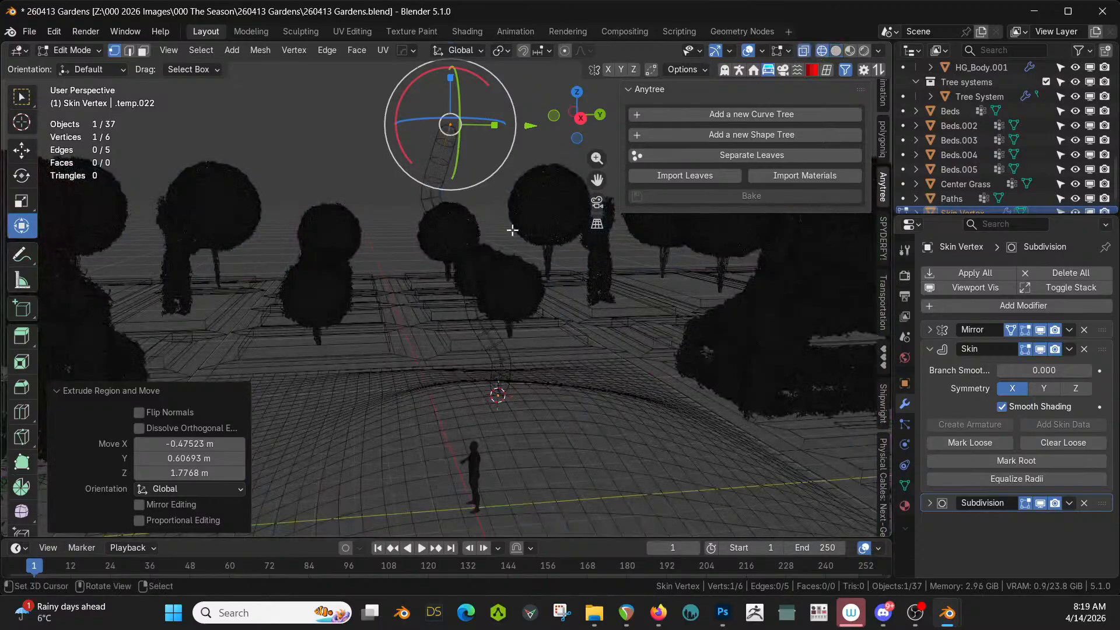
middle_click_drag(511, 233, 541, 236)
key("KP_Divide")
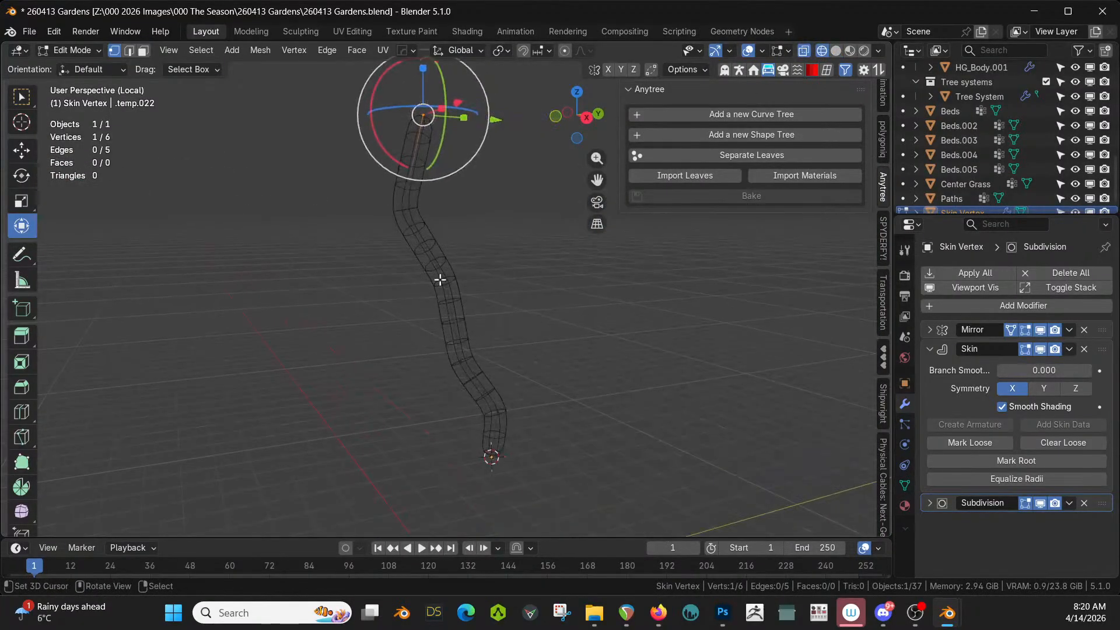
left_click(440, 280)
key("e")
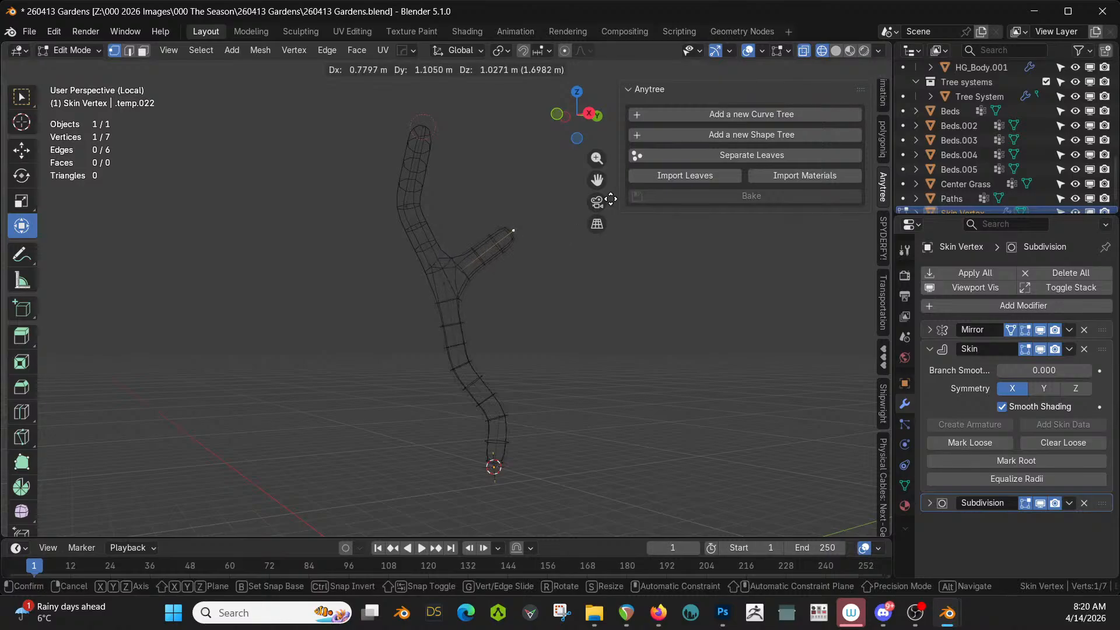
left_click(610, 199)
key("e")
left_click(527, 166)
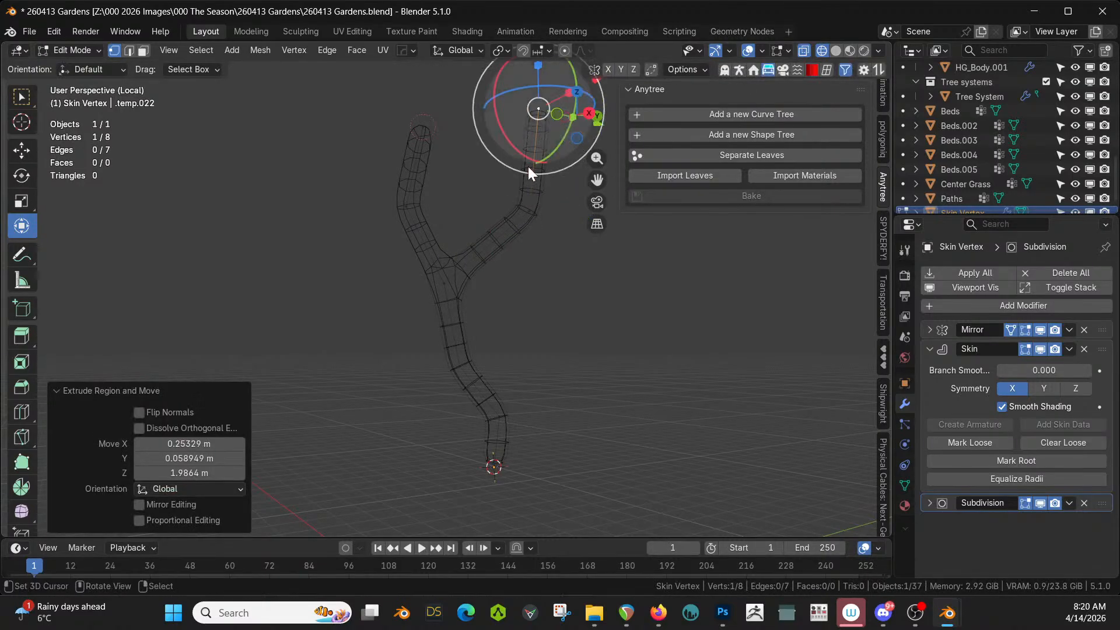
Extrude a nearly horizontal offshoot from the side branch's elbow, about 2.07 m in X, 0.34 m in Y and 0.56 m in Z
middle_click_drag(527, 167, 579, 183)
right_click(498, 221)
middle_click_drag(498, 221, 585, 229)
key("e")
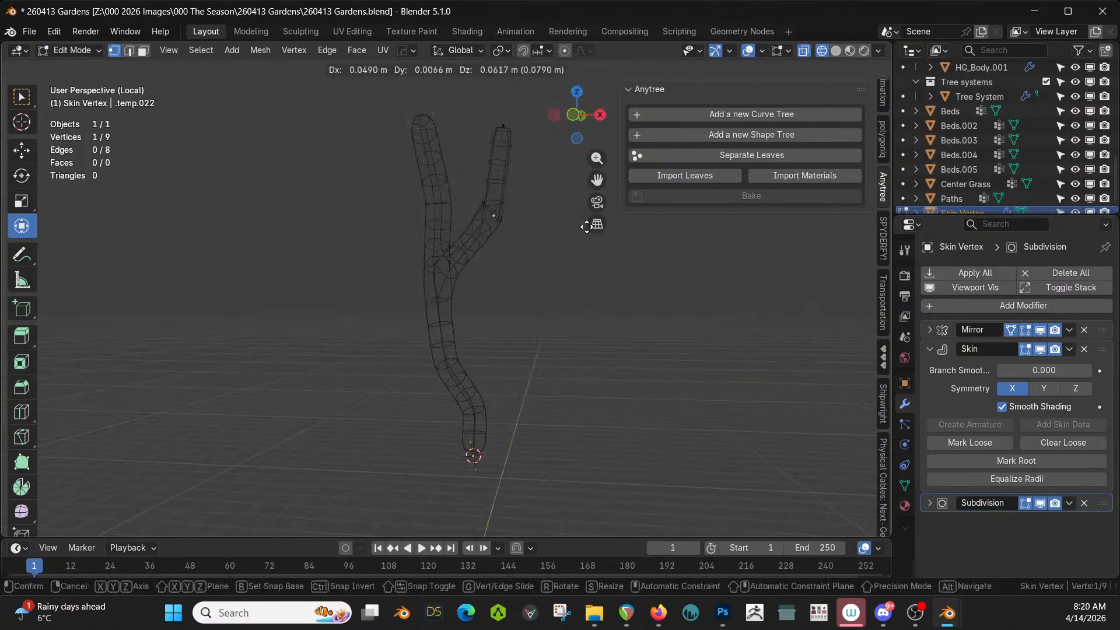
left_click(663, 209)
middle_click_drag(501, 243, 356, 238)
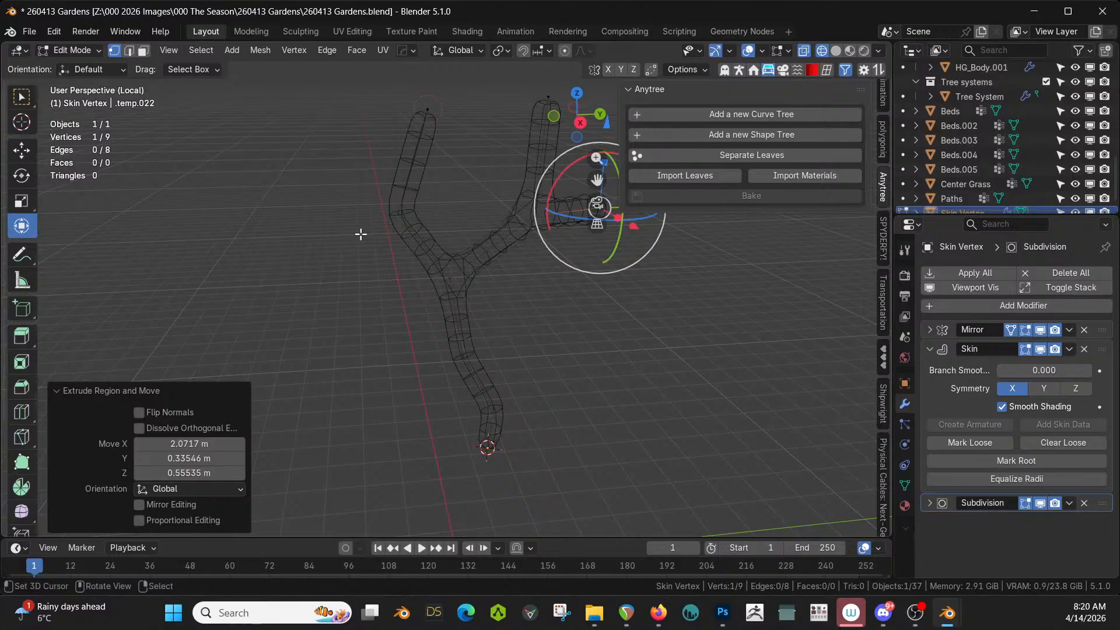
Return to the full scene in Object Mode with solid shading and apply all modifiers on the branching trunk
key("Tab")
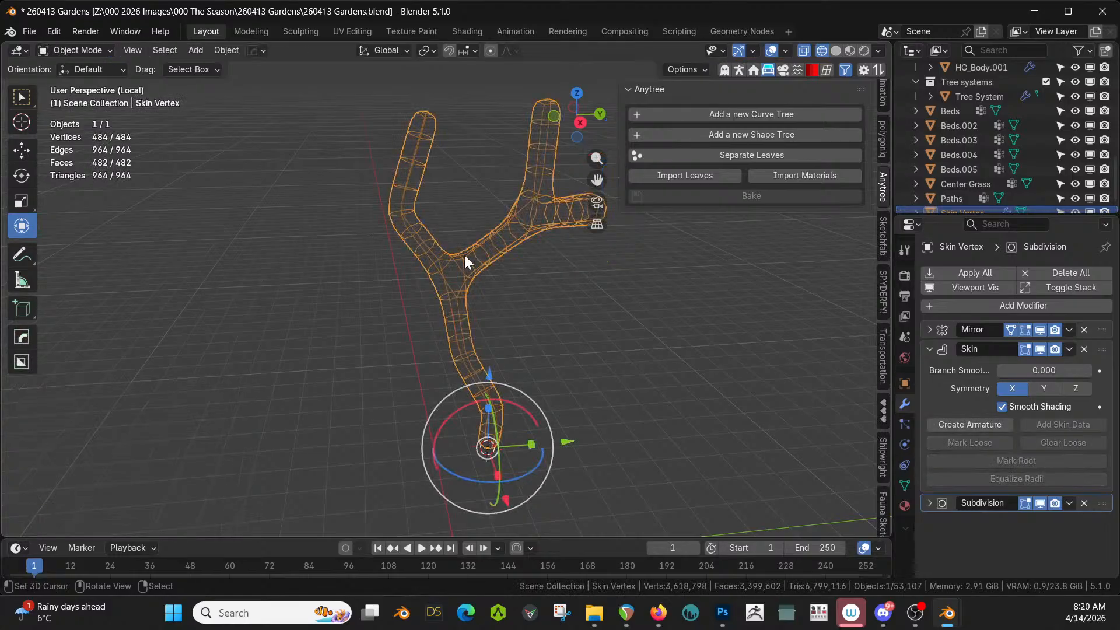
key("KP_Divide")
key("z")
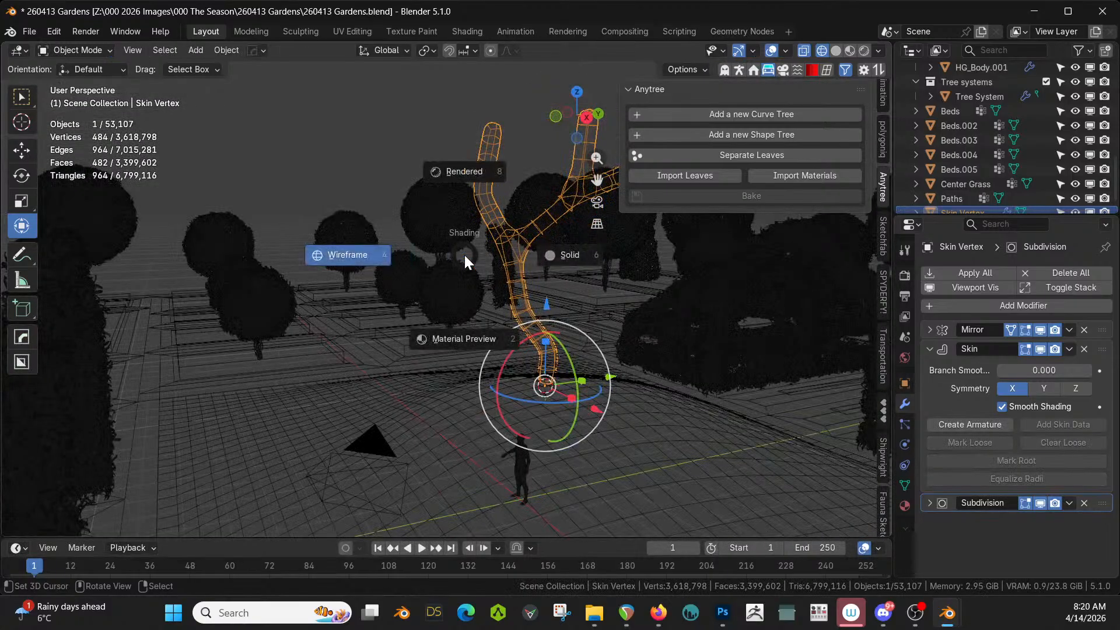
left_click(513, 252)
middle_click_drag(637, 274, 578, 315)
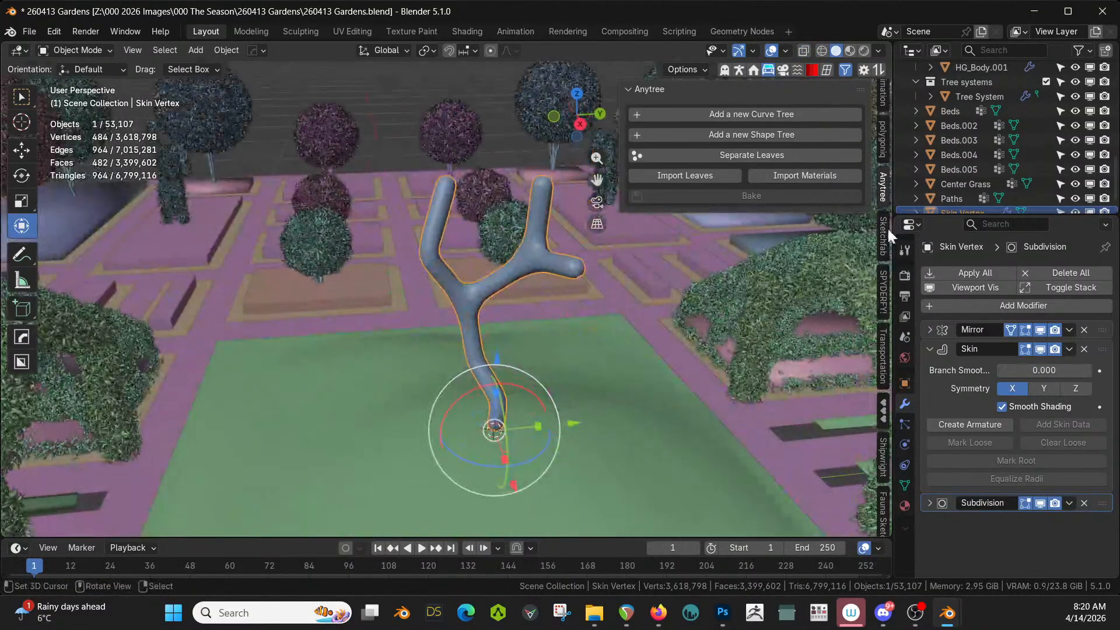
left_click(986, 275)
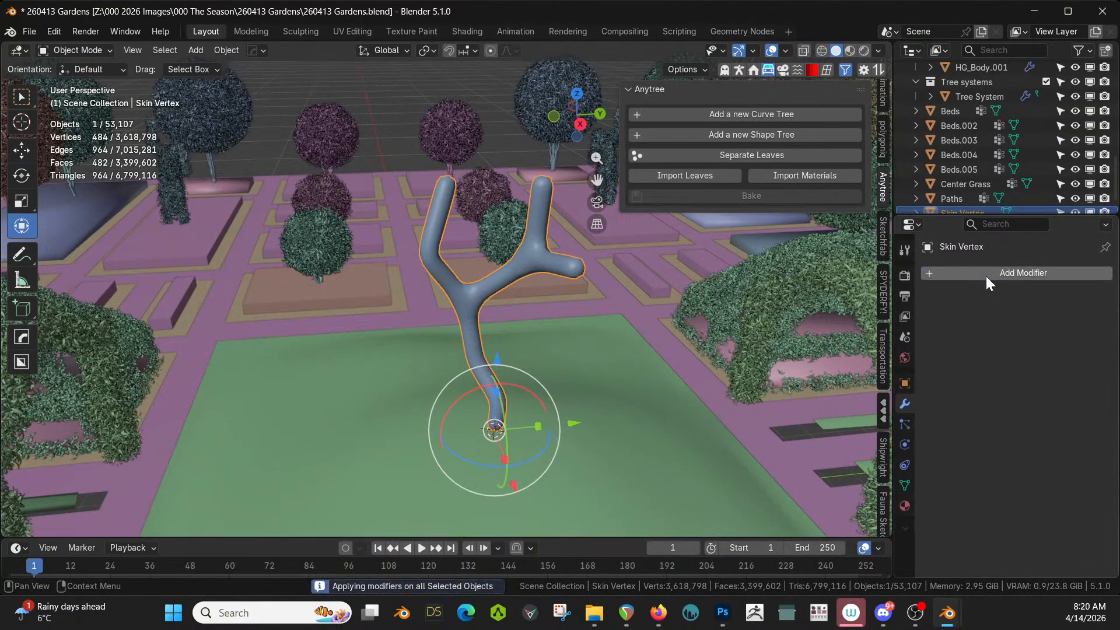
Create a new Anytree Shape Tree from the branching trunk and increase its Tree Detail
left_click(757, 130)
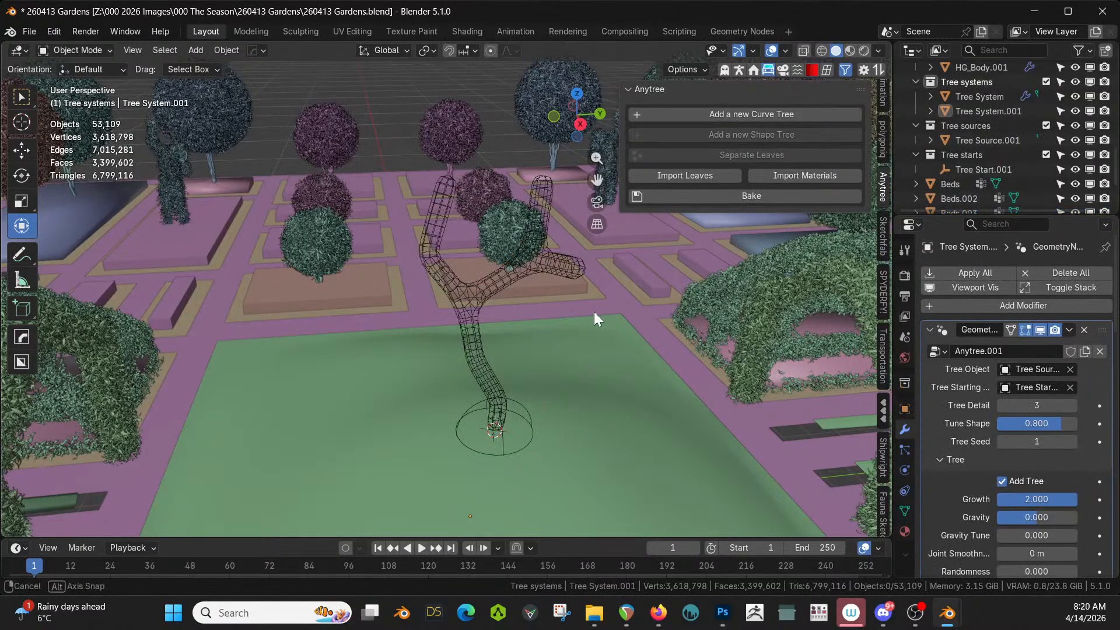
middle_click_drag(594, 311, 586, 282)
scroll(561, 299, "up", 3)
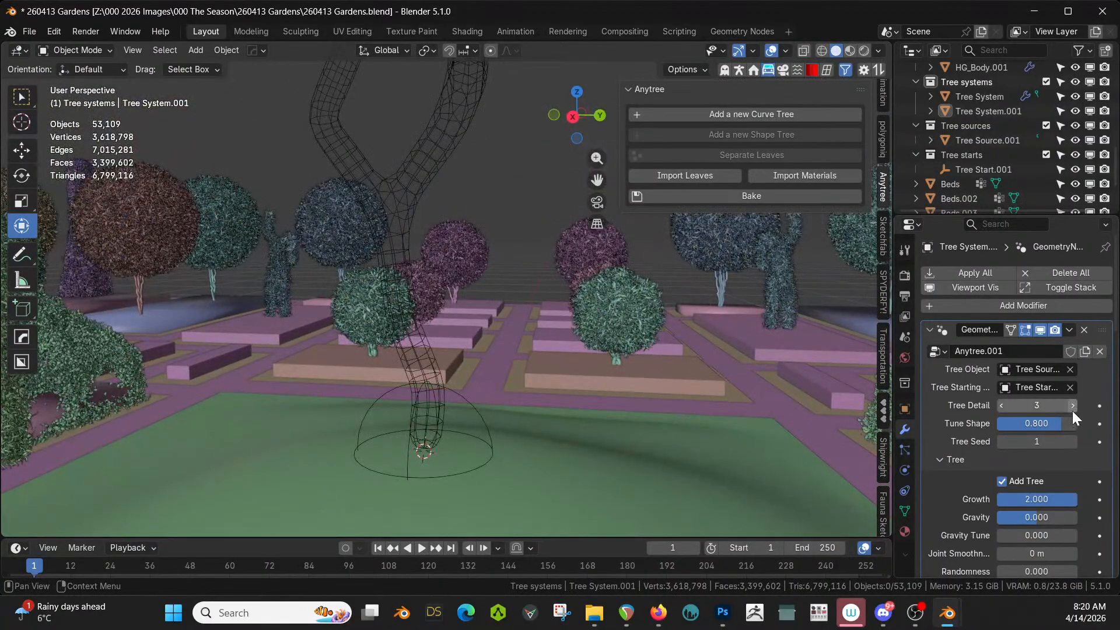
left_click_drag(1072, 401, 1097, 402)
Apply the rotation and scale of the Tree Source.001 mesh
left_click(469, 113)
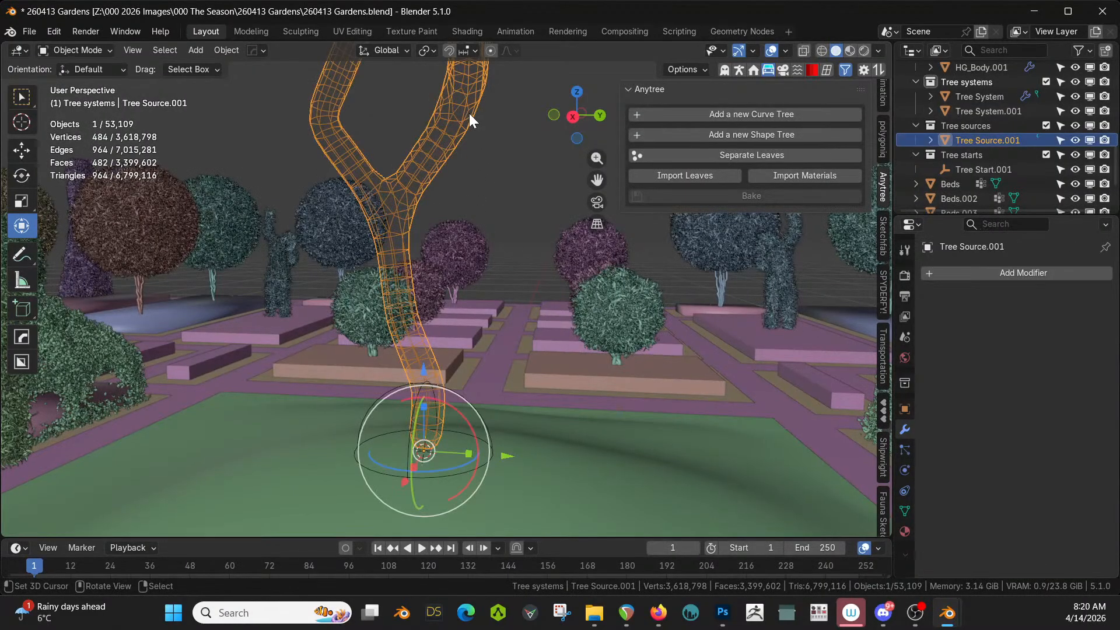
key("ctrl+a")
left_click(469, 113)
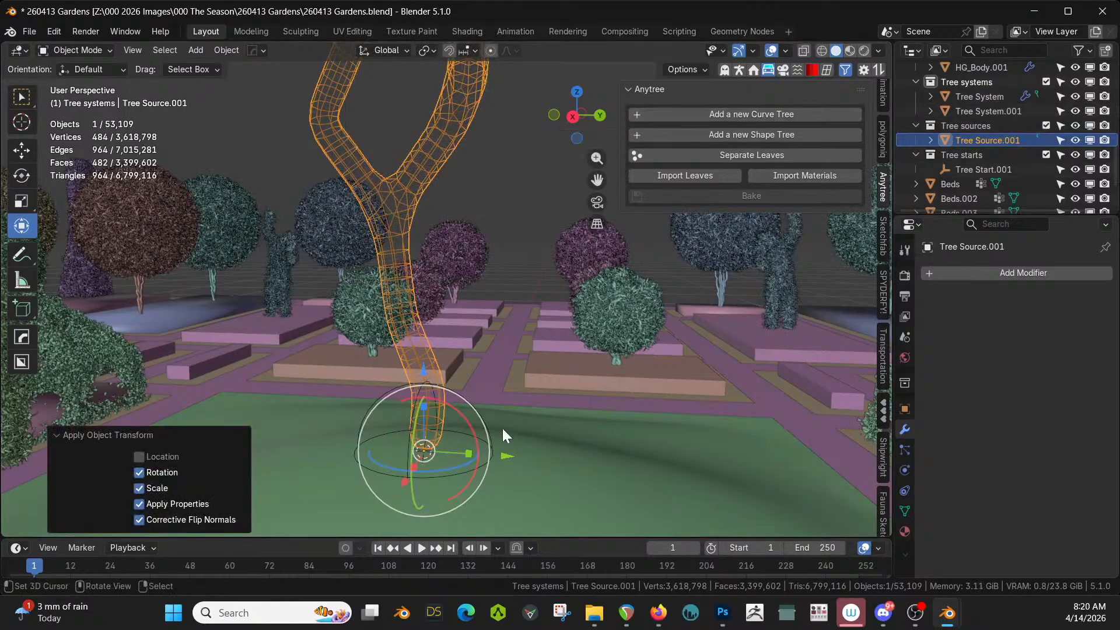
Examine the base vertices of the trunk's source mesh and the settings of the Tree Start.001 empty
key("Tab")
middle_click_drag(473, 436, 476, 395, "shift")
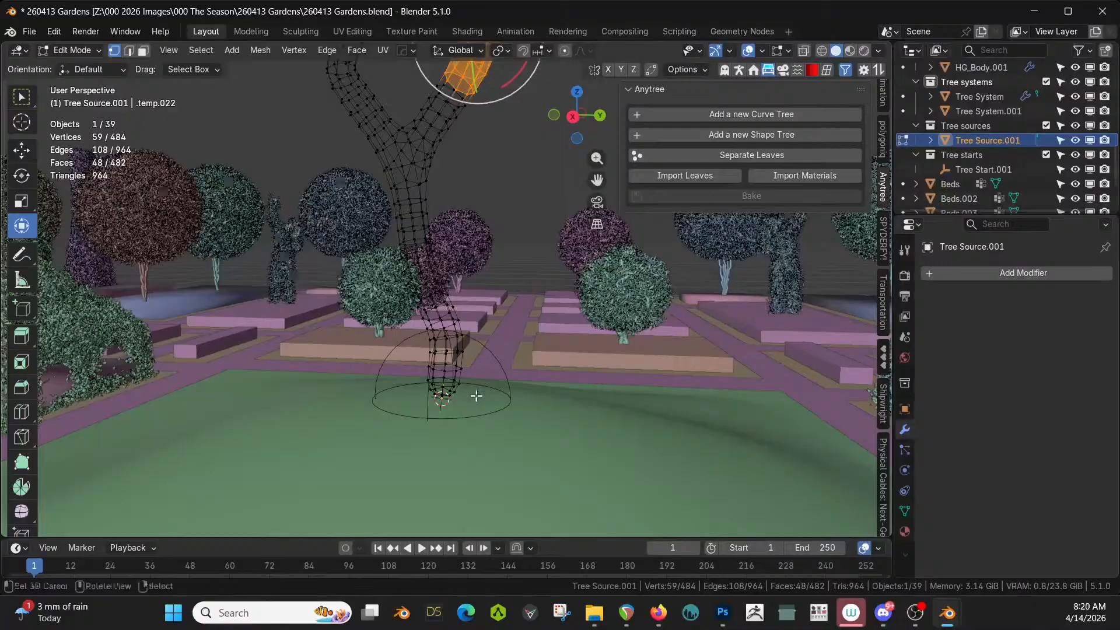
left_click(439, 392)
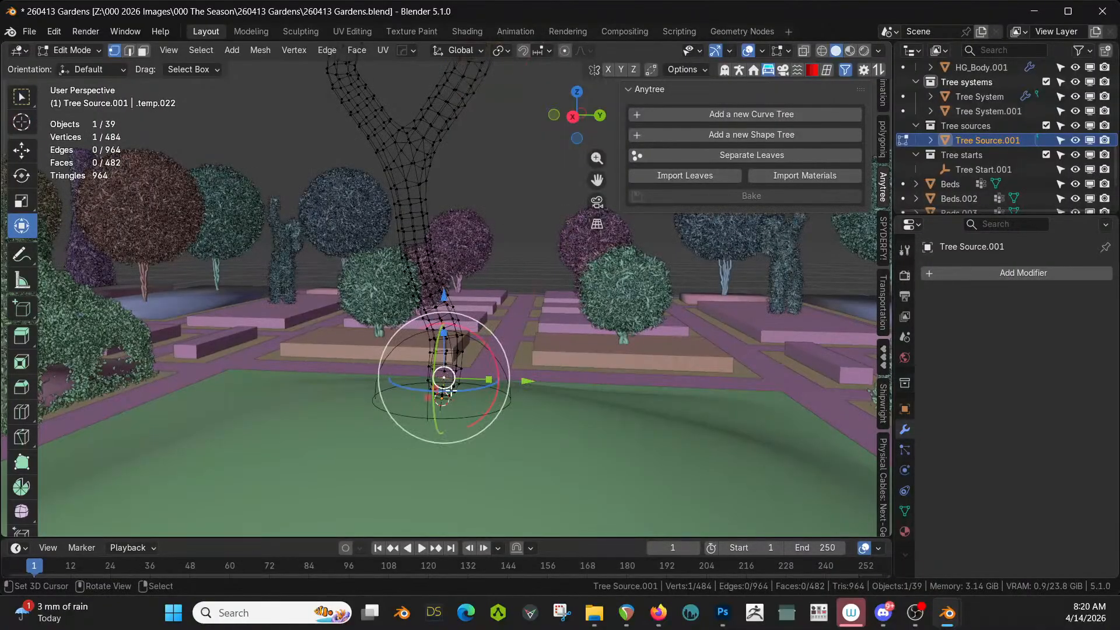
left_click(963, 174)
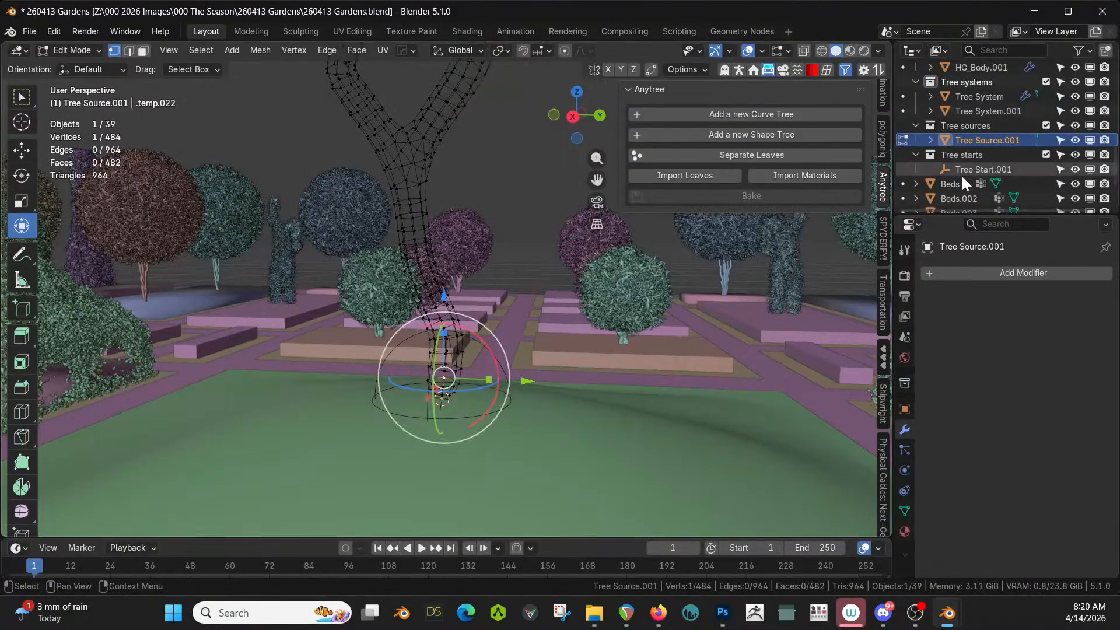
key("Tab")
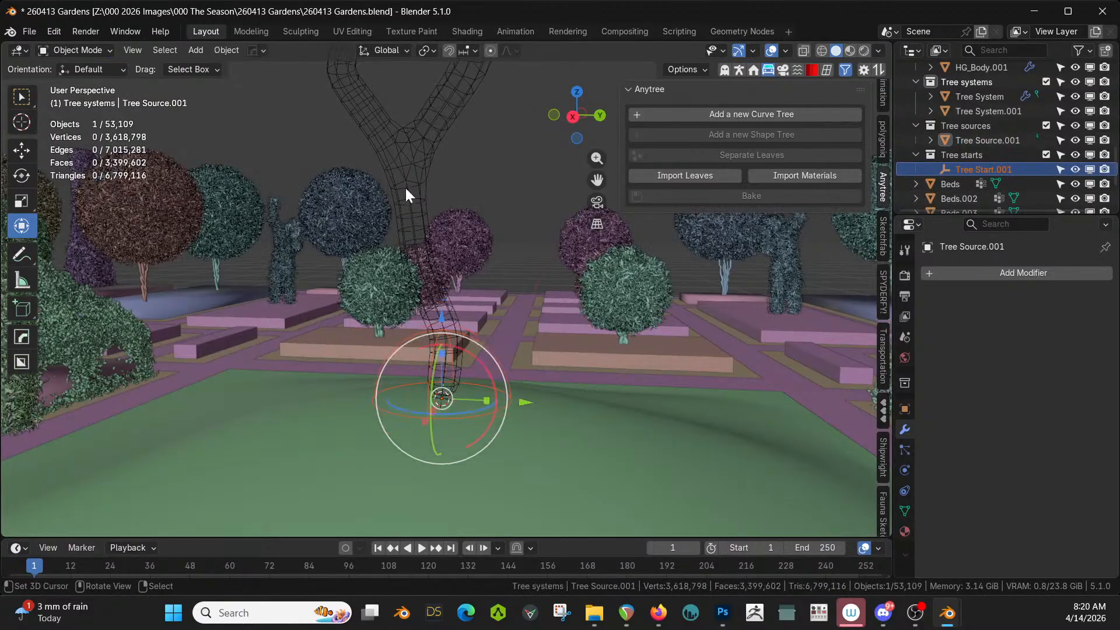
left_click(406, 140)
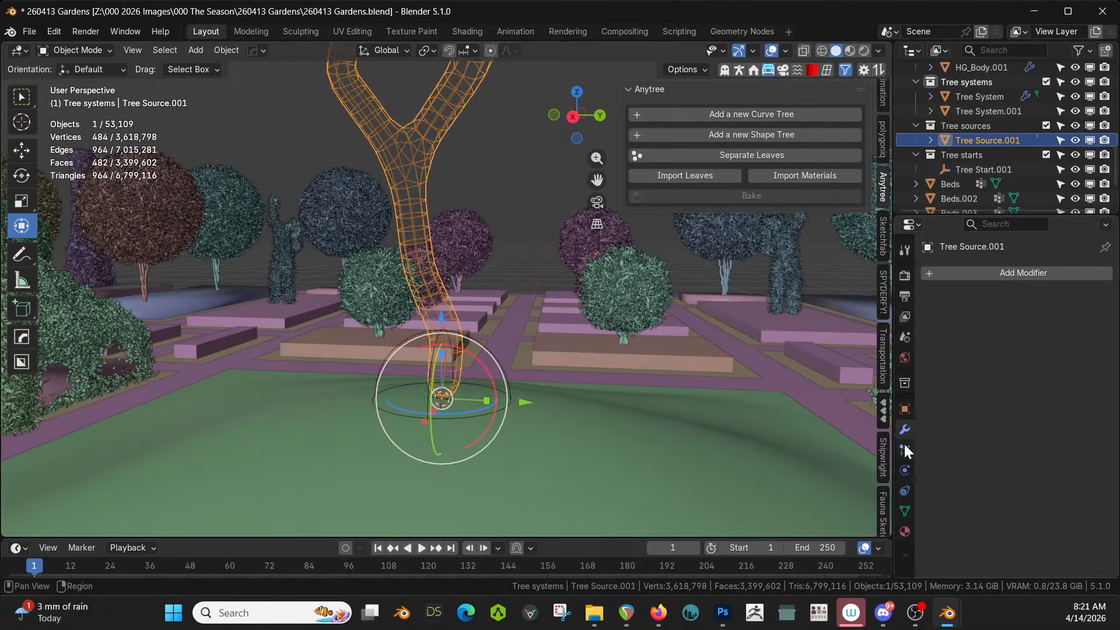
left_click(972, 172)
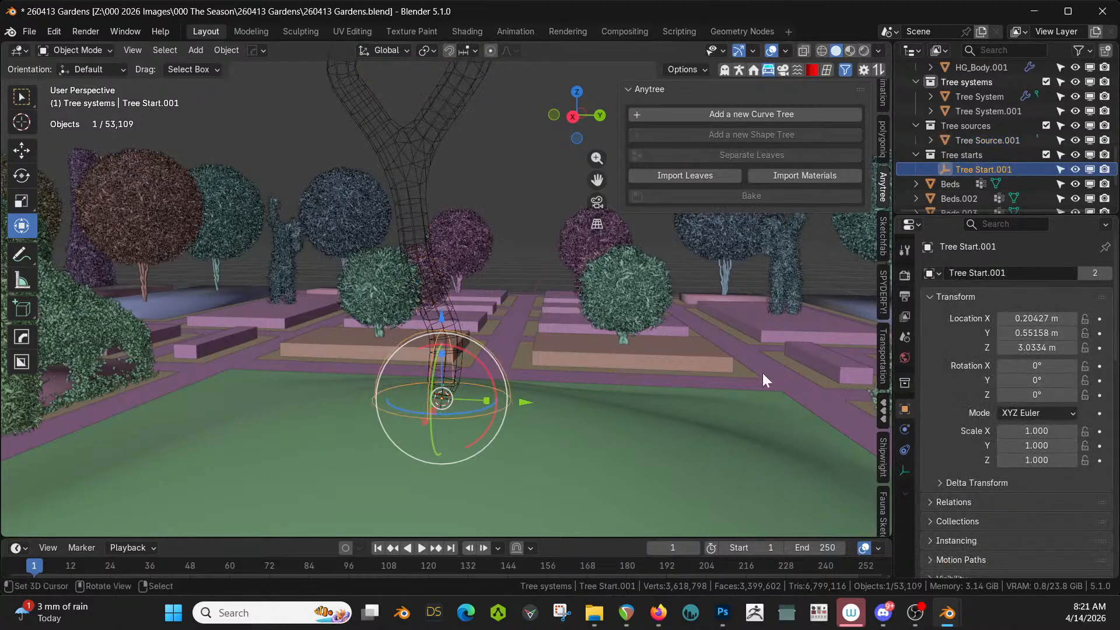
left_click(433, 308)
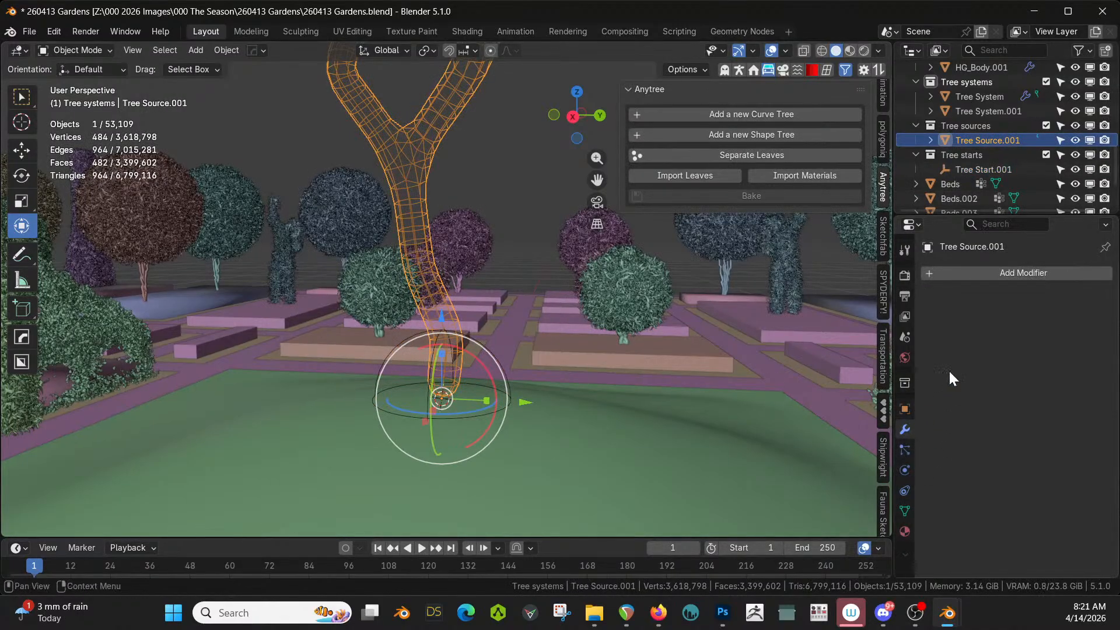
Set the Tree Detail of the original Tree System object to 6
left_click(992, 98)
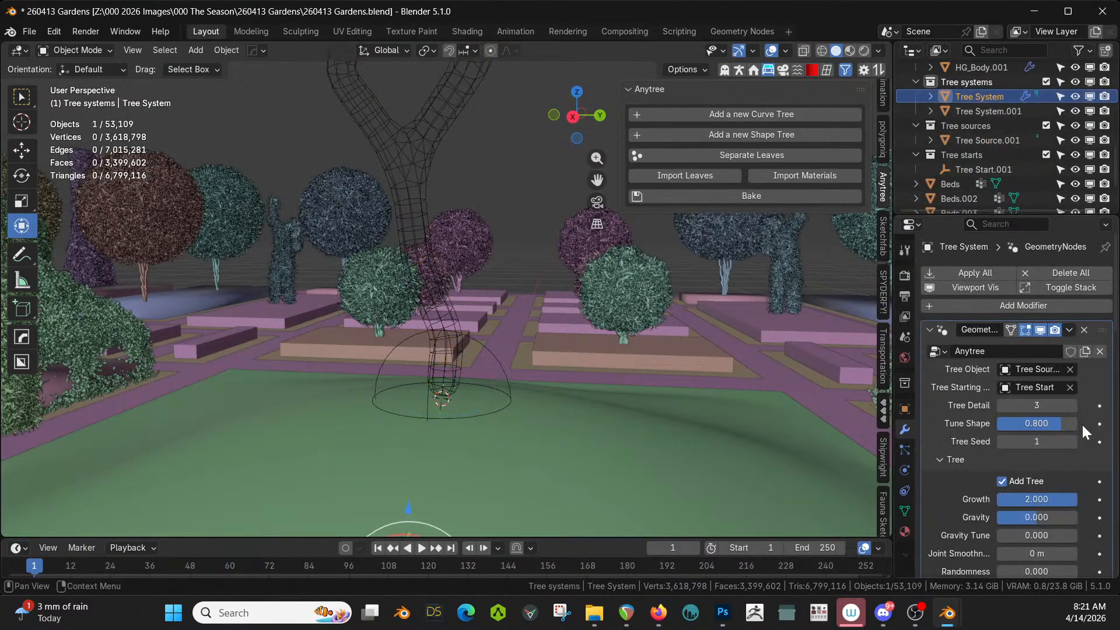
left_click_drag(1074, 408, 1072, 405)
left_click(1072, 404)
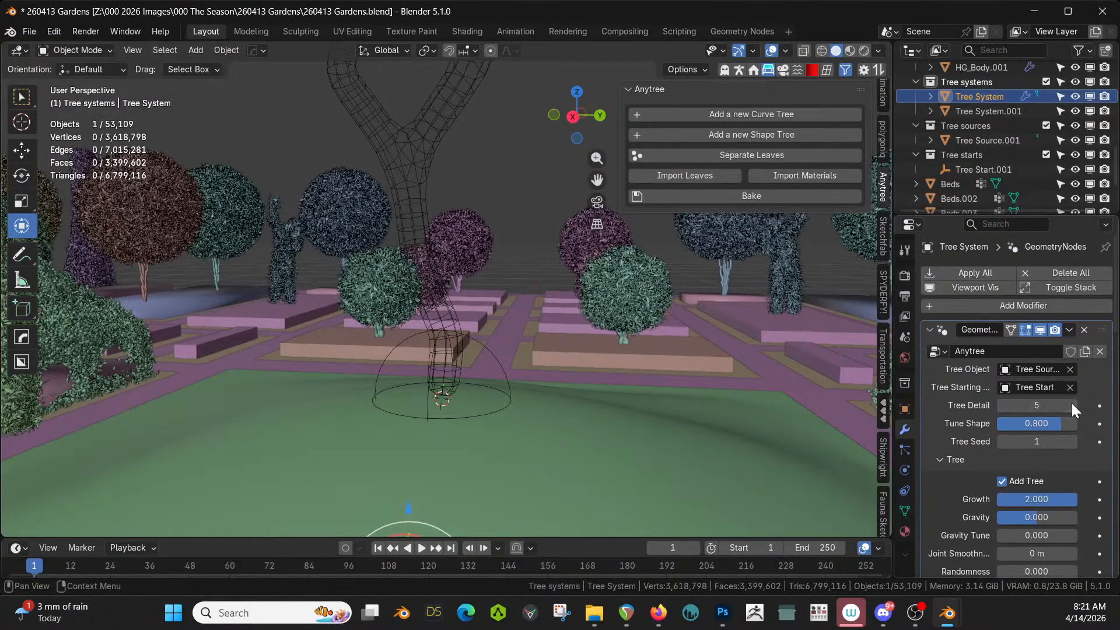
left_click(1072, 404)
scroll(579, 311, "down", 3)
middle_click_drag(579, 311, 454, 371)
key("Tab")
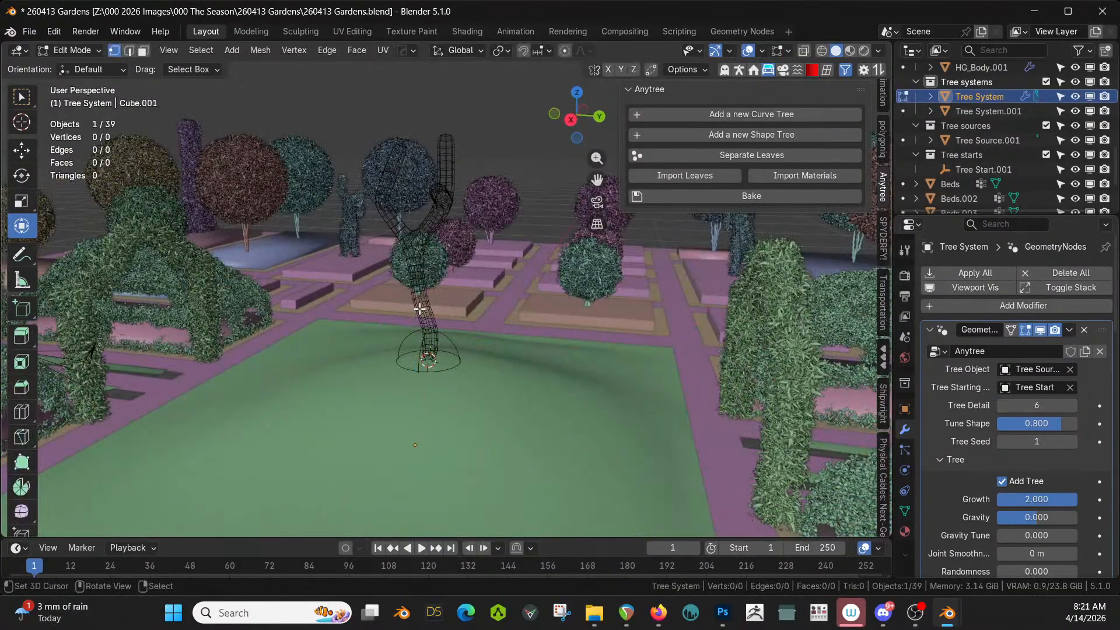
key("Tab")
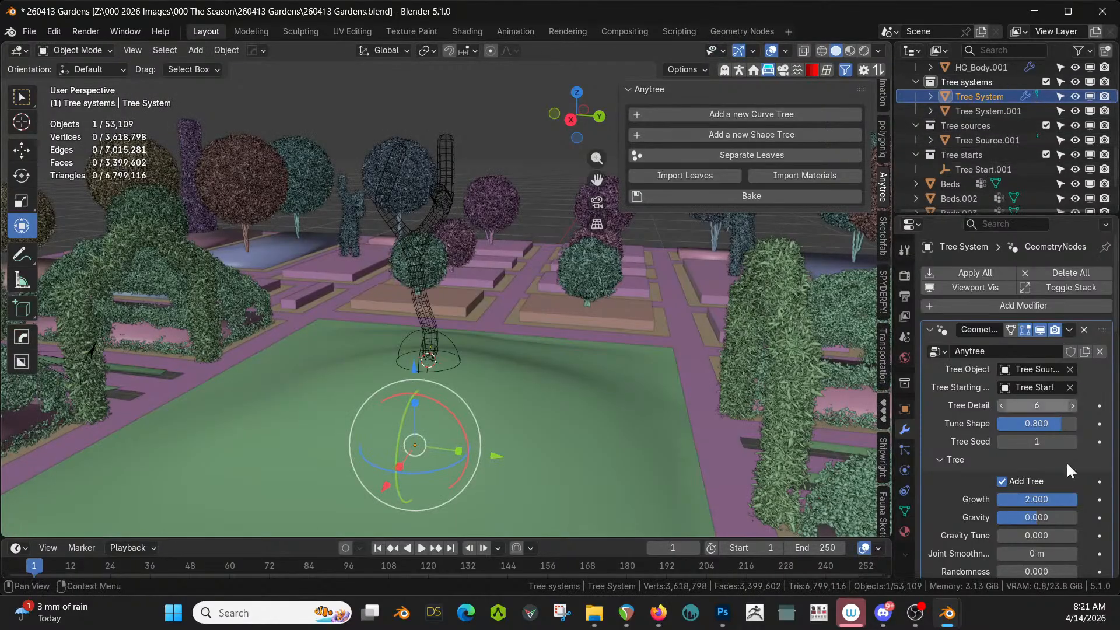
Delete all vertices of the Tree Source.001 mesh in Edit Mode
left_click(985, 141)
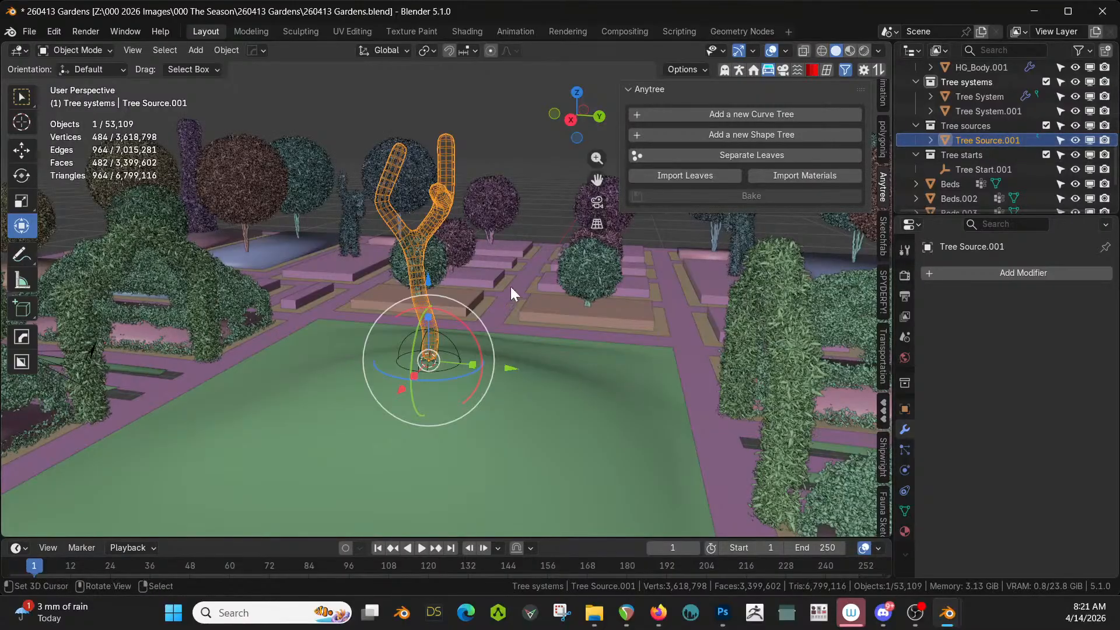
key("Tab")
key("s")
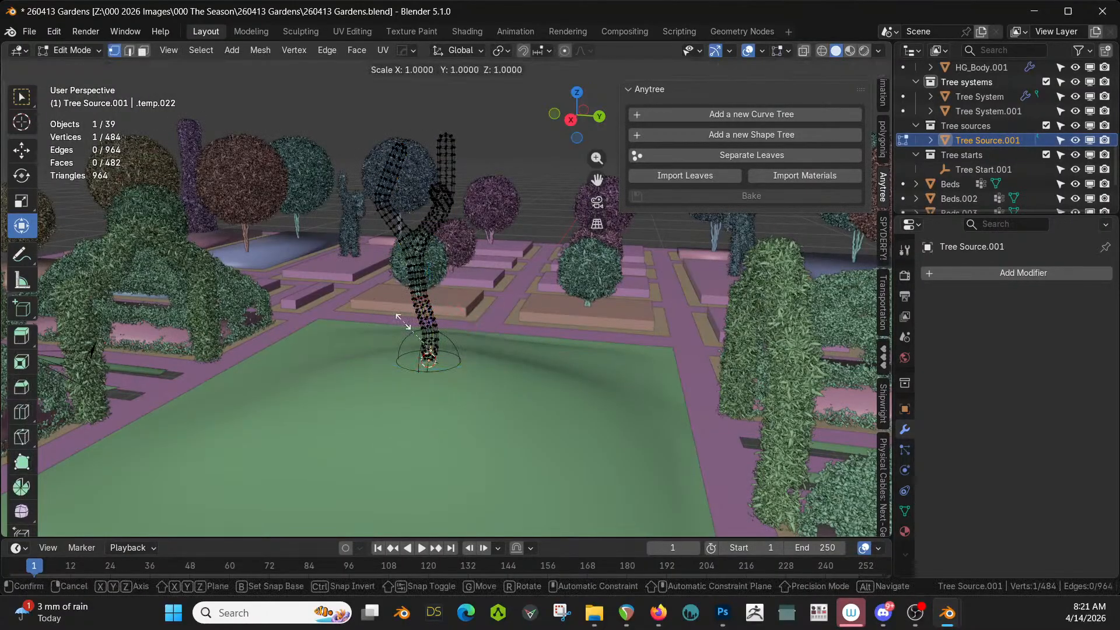
key("Escape")
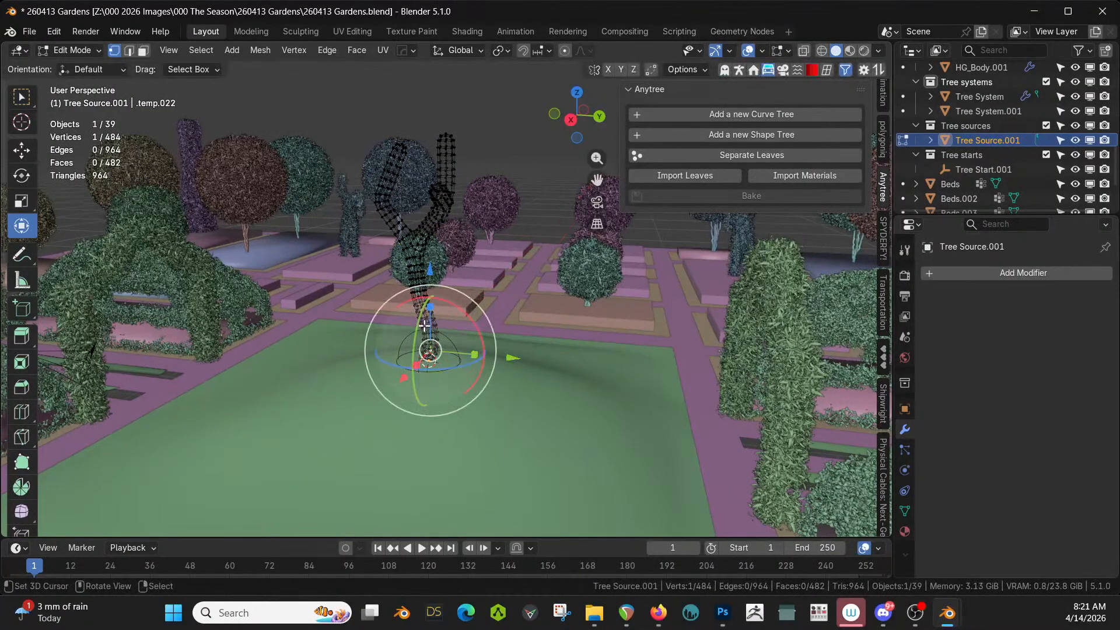
key("a")
key("x")
left_click(418, 329)
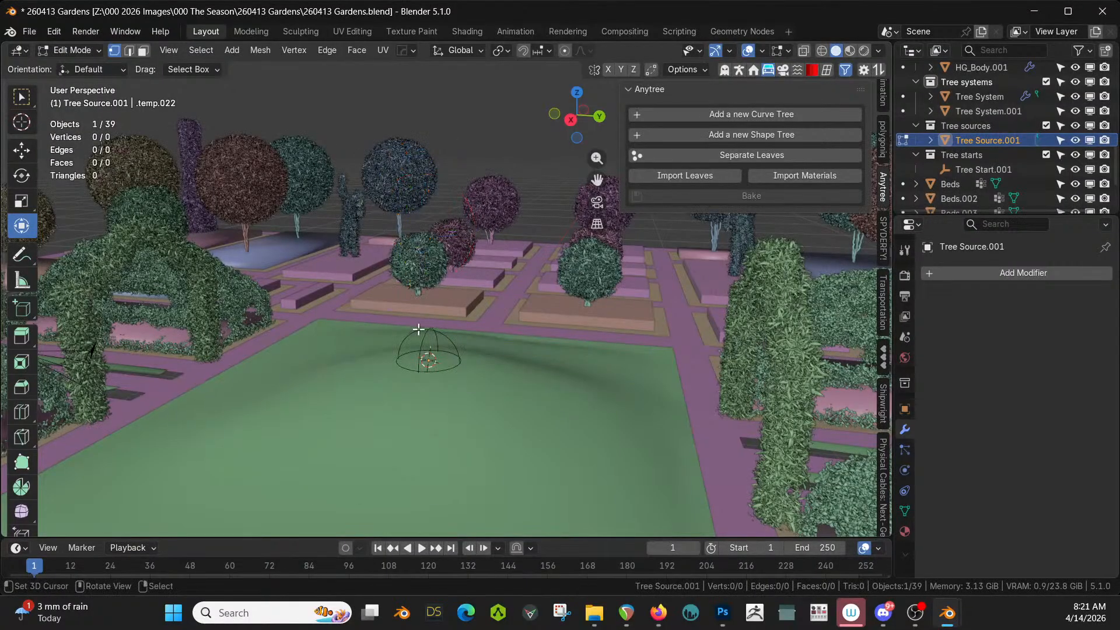
Add a 2 m cube inside the empty Tree Source.001 mesh, with only the plain cube as its geometry
scroll(418, 355, "up", 2)
key("shift+a")
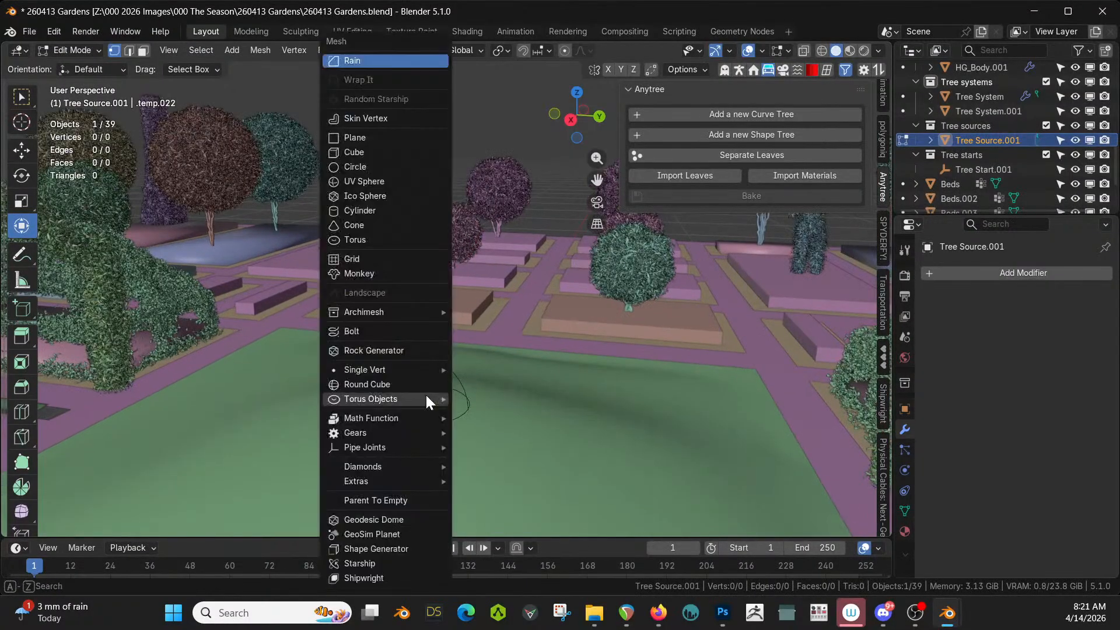
left_click(367, 152)
key("e")
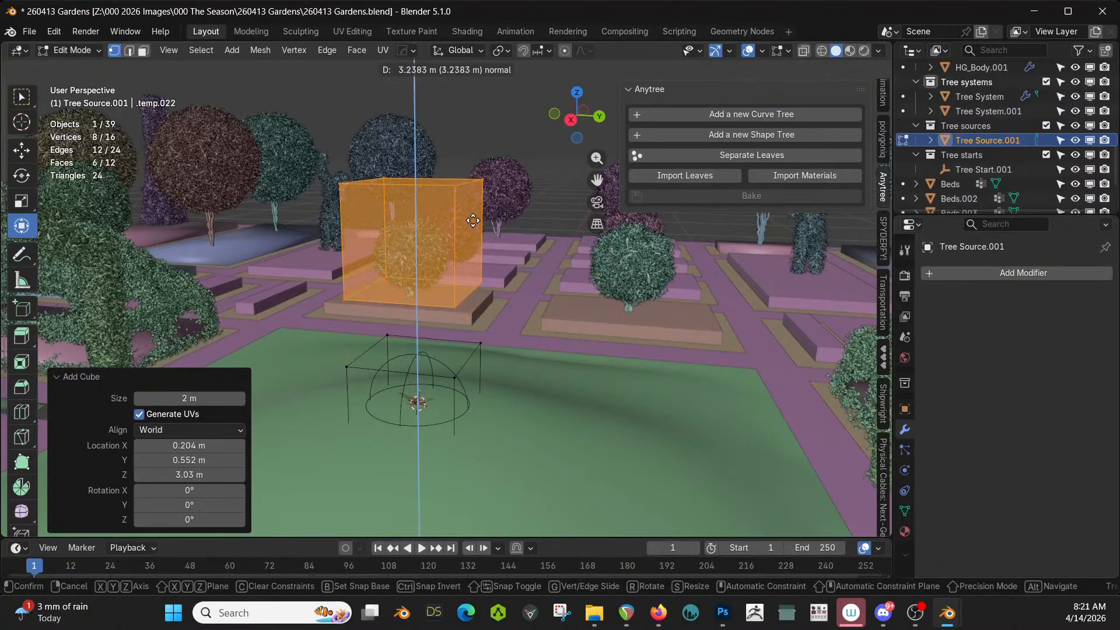
right_click(468, 290)
key("ctrl+z")
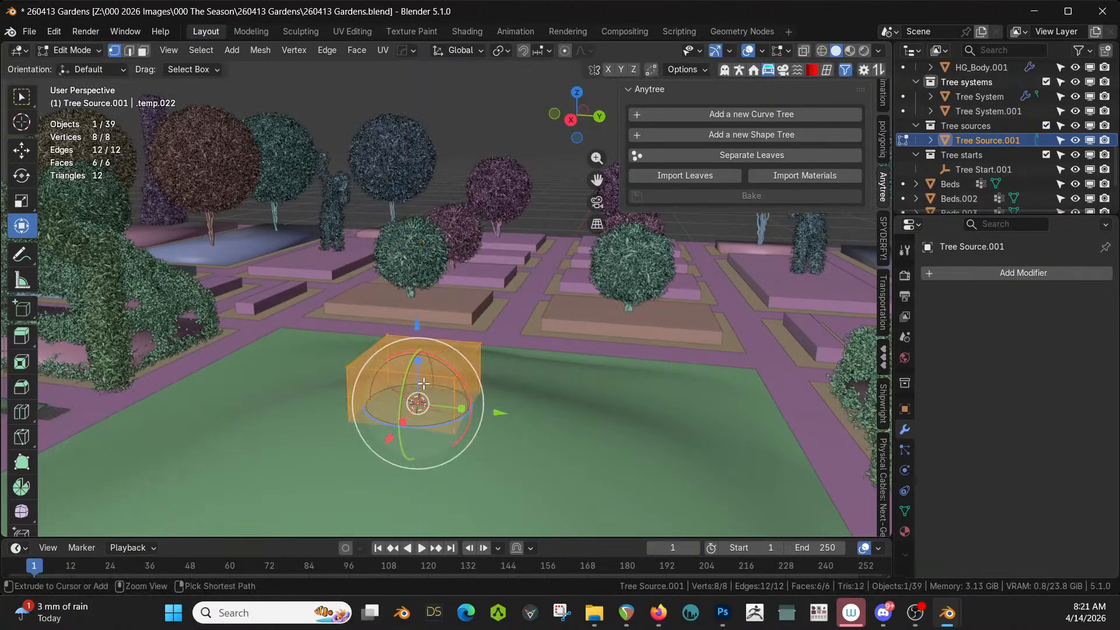
Extrude the cube's top face about 3.9 m upward and add another section about 2.4 m high above it
key("3")
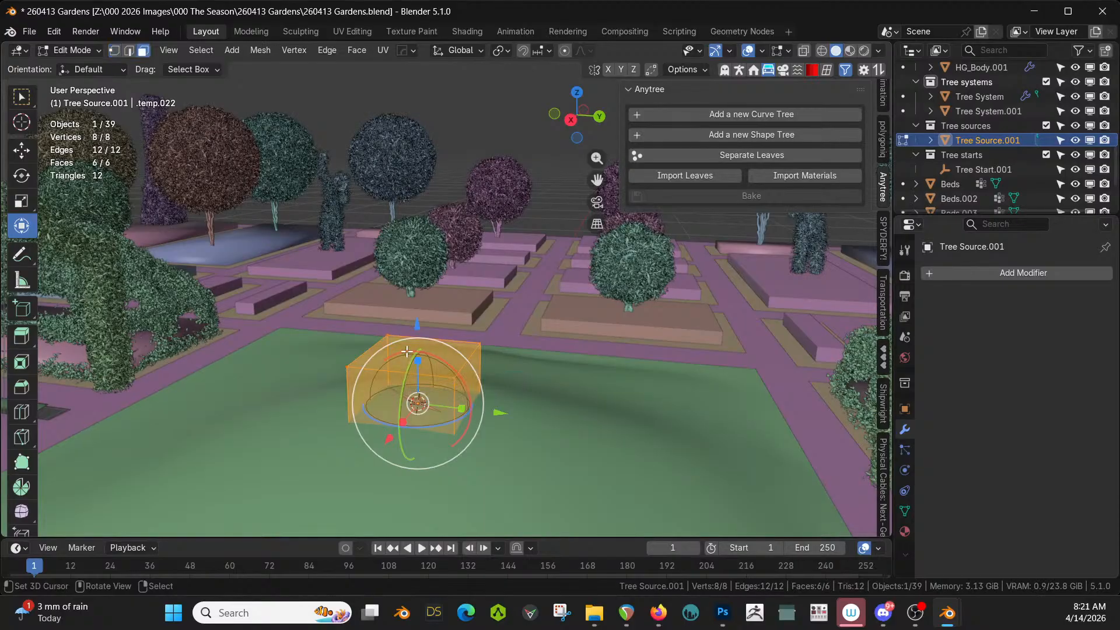
left_click(407, 352)
key("e")
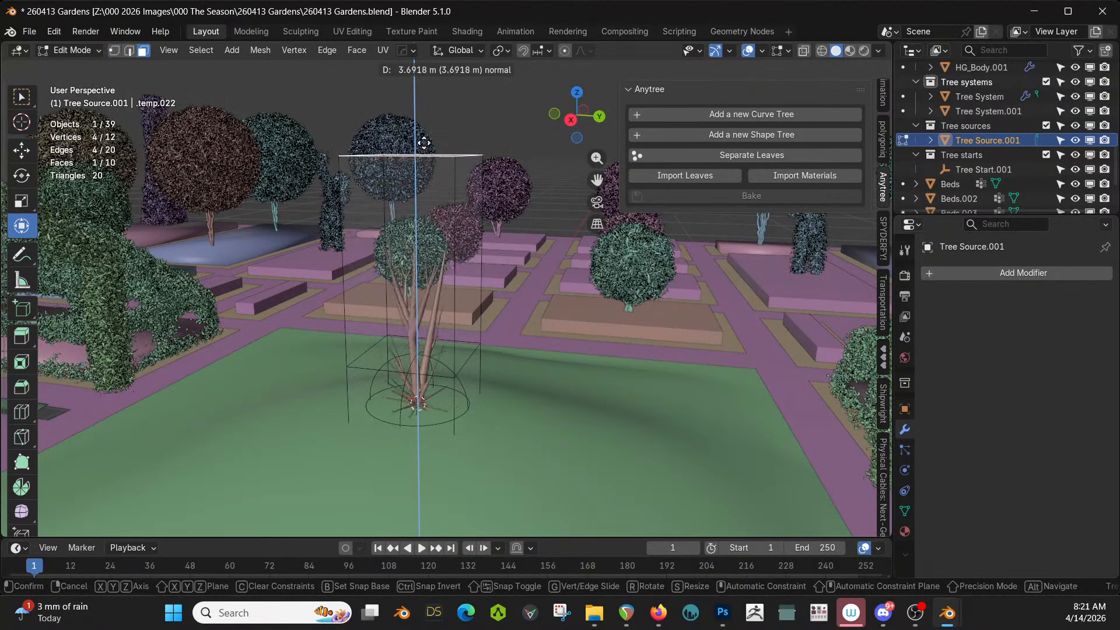
left_click(424, 143)
middle_click_drag(425, 142, 414, 137)
key("e")
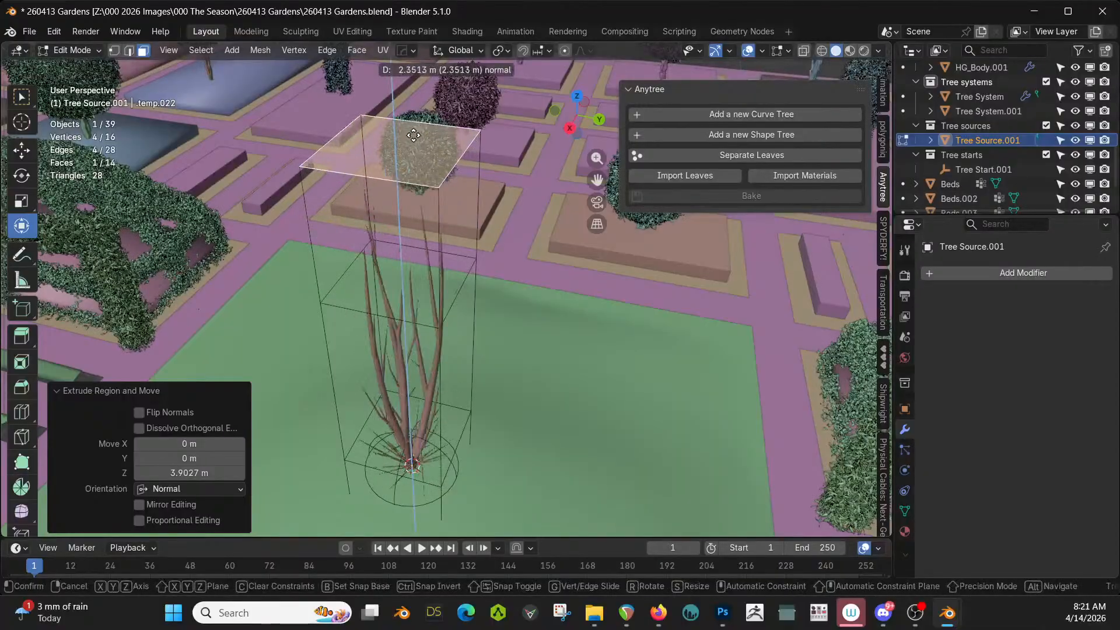
left_click(414, 131)
Extrude two adjoining side faces of the upper column outward, one about 2.66 m and the other about 1.76 m
left_click(382, 281)
key("e")
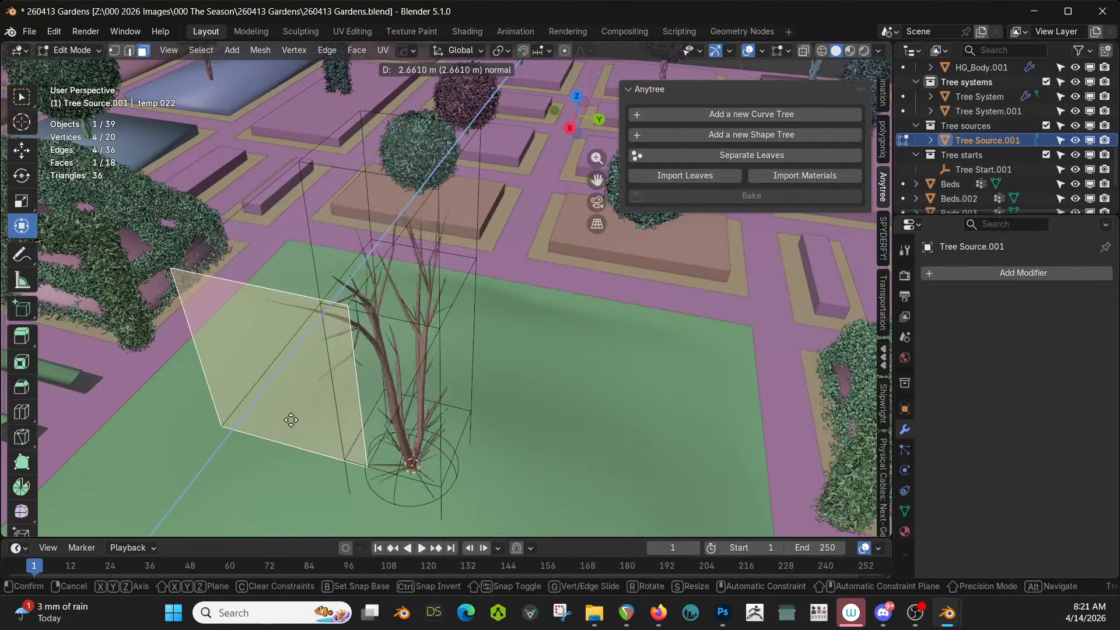
left_click(292, 420)
right_click(415, 218)
key("e")
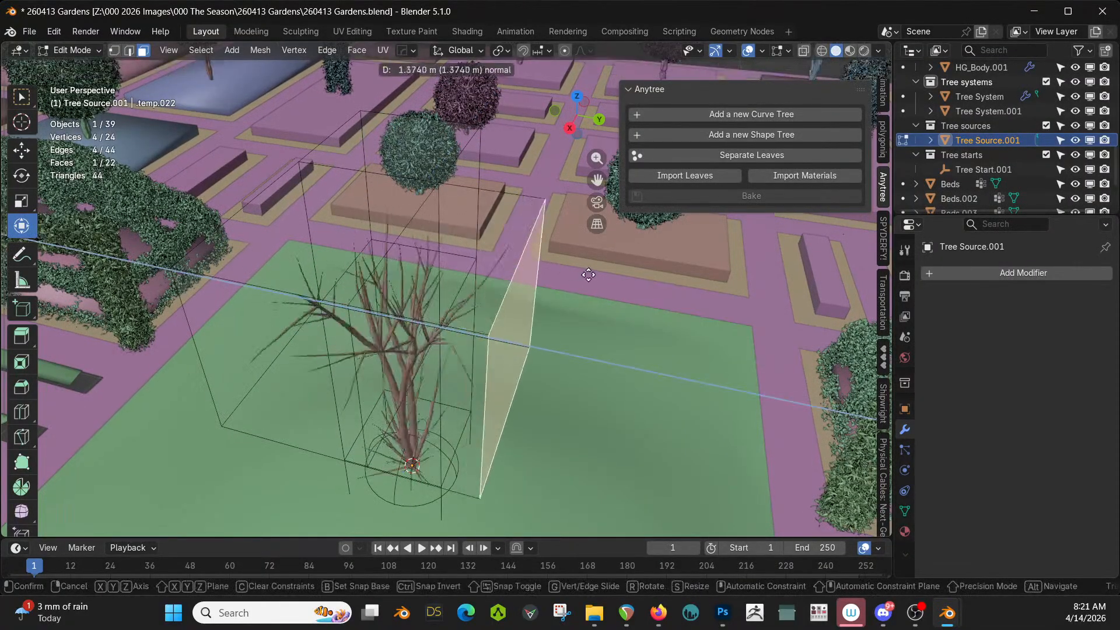
left_click(539, 310)
Extrude another upper side face about 3.85 m outward and the top of that new arm about 2.6 m upward
middle_click_drag(476, 350, 465, 516)
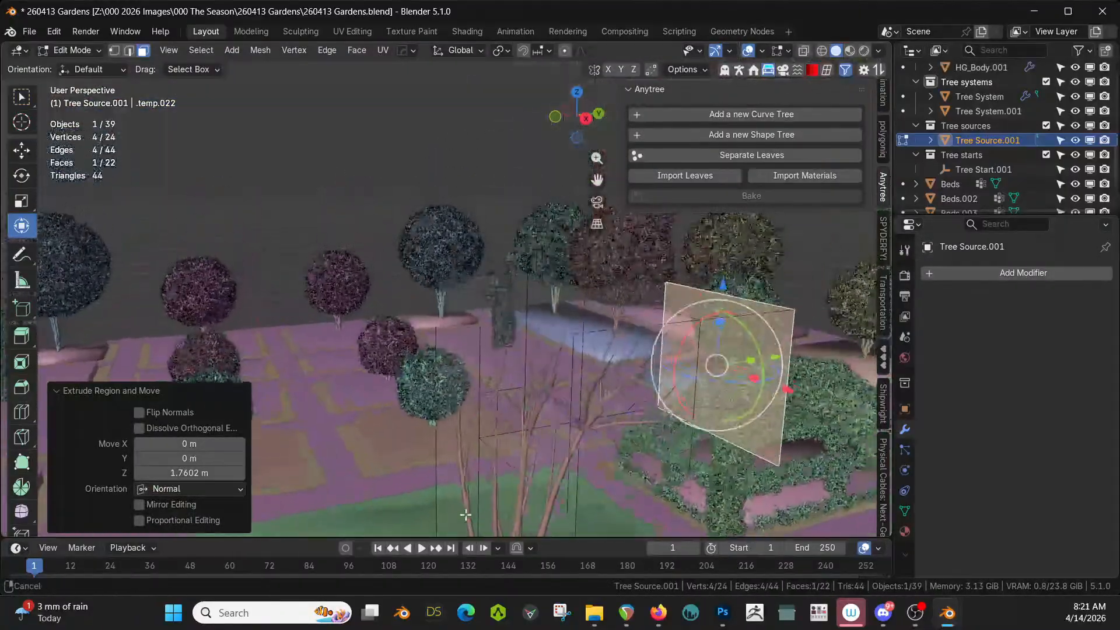
right_click(468, 335)
key("e")
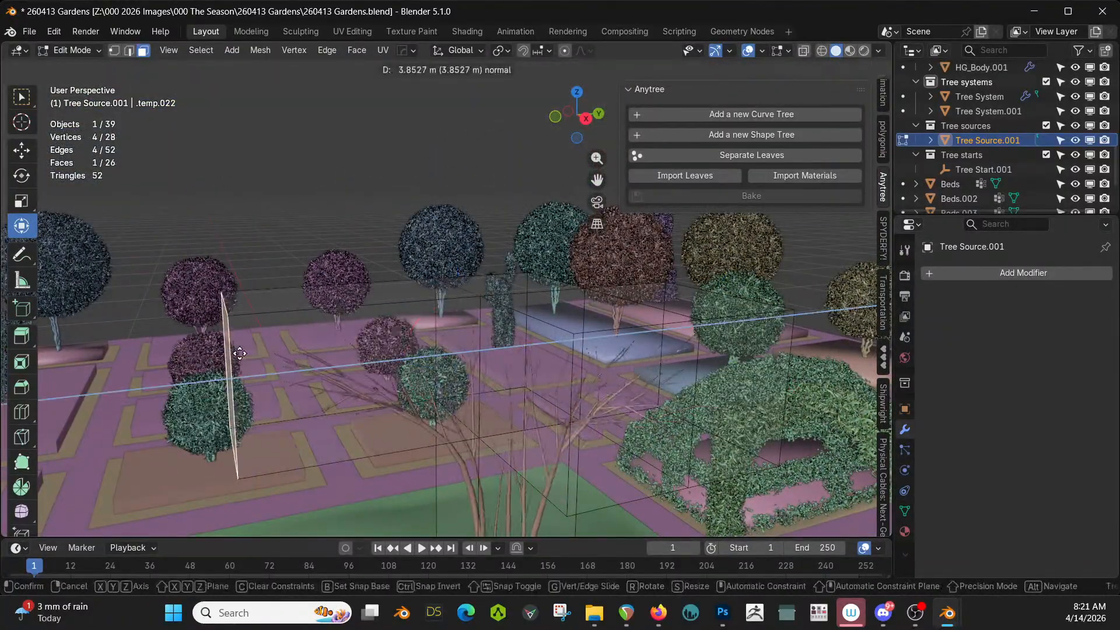
left_click(364, 340)
key("e")
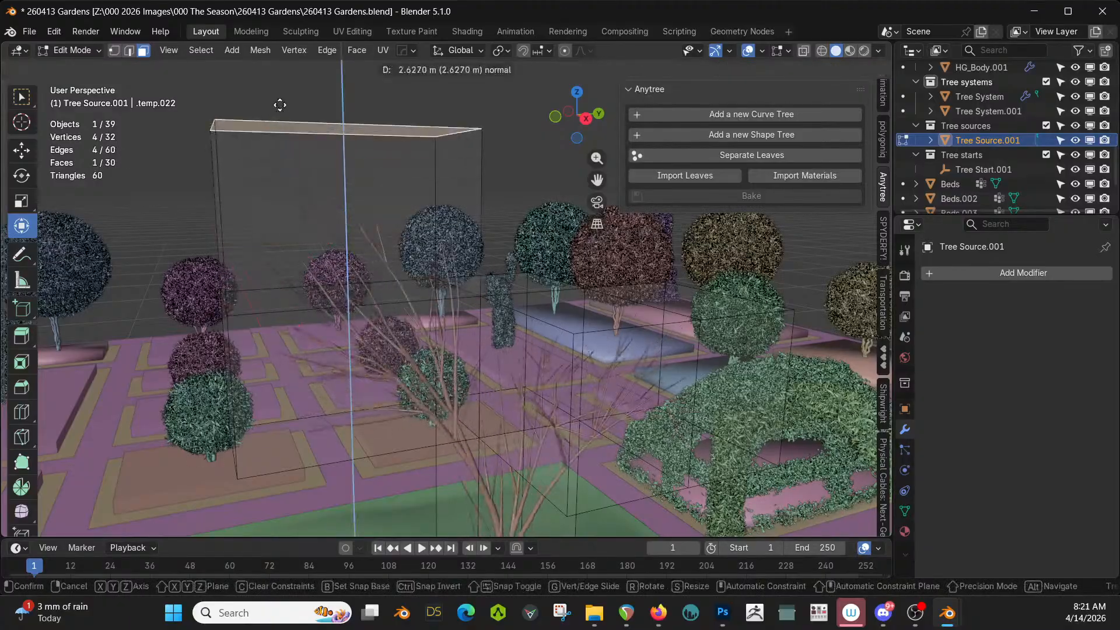
left_click(427, 164)
Extrude a further side face about 8.25 m outward as a long arm and raise the arm's top face about 4.29 m
scroll(427, 164, "down", 2)
middle_click_drag(427, 165, 594, 281)
key("e")
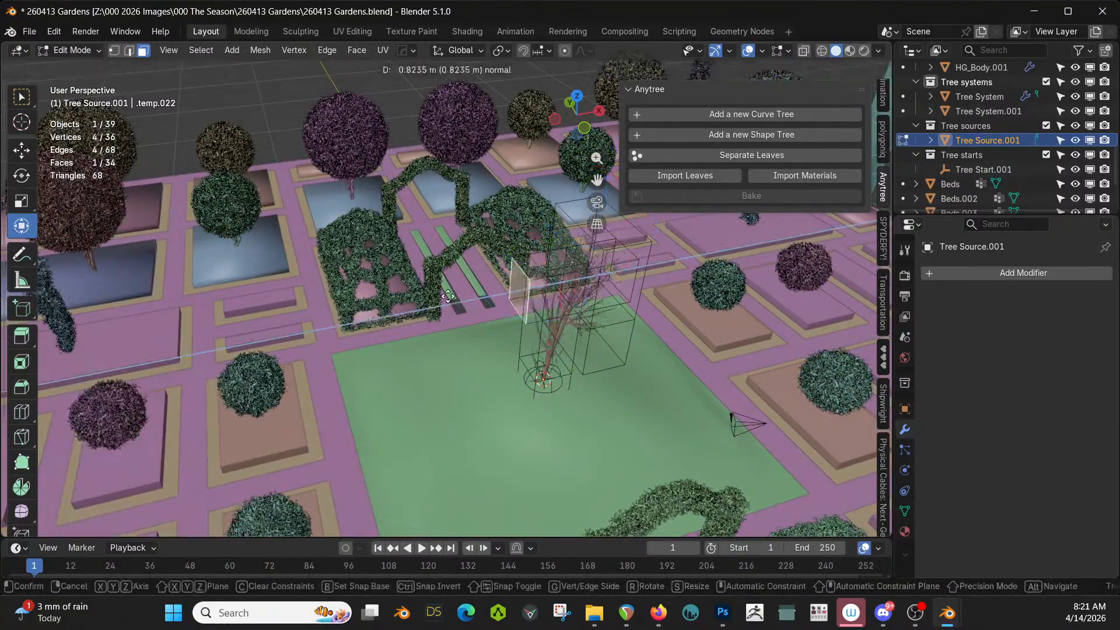
left_click(349, 287)
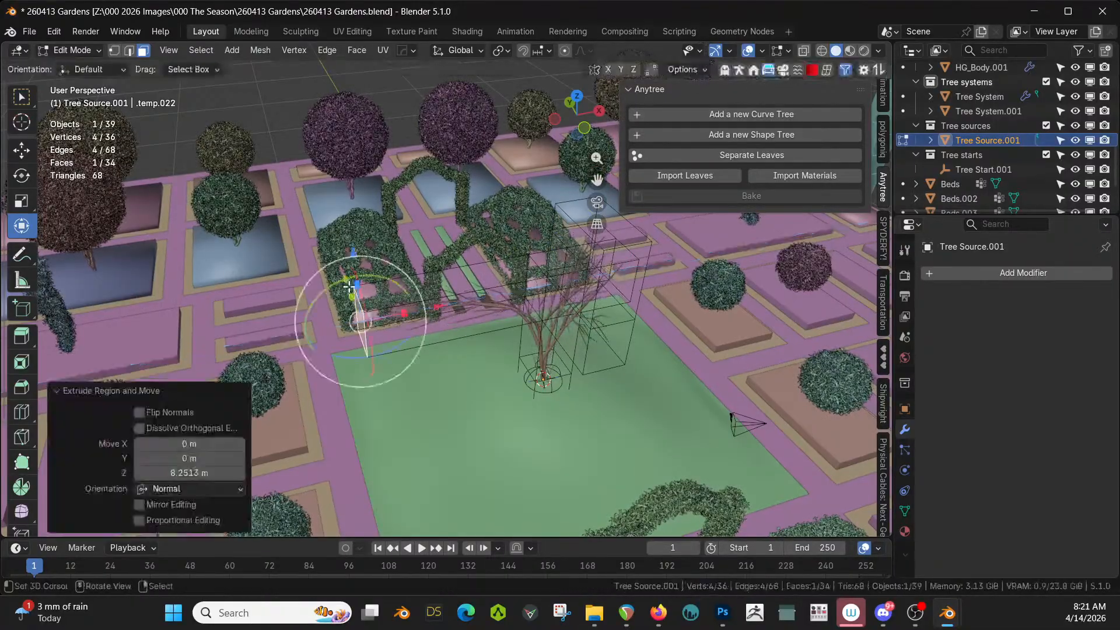
key("e")
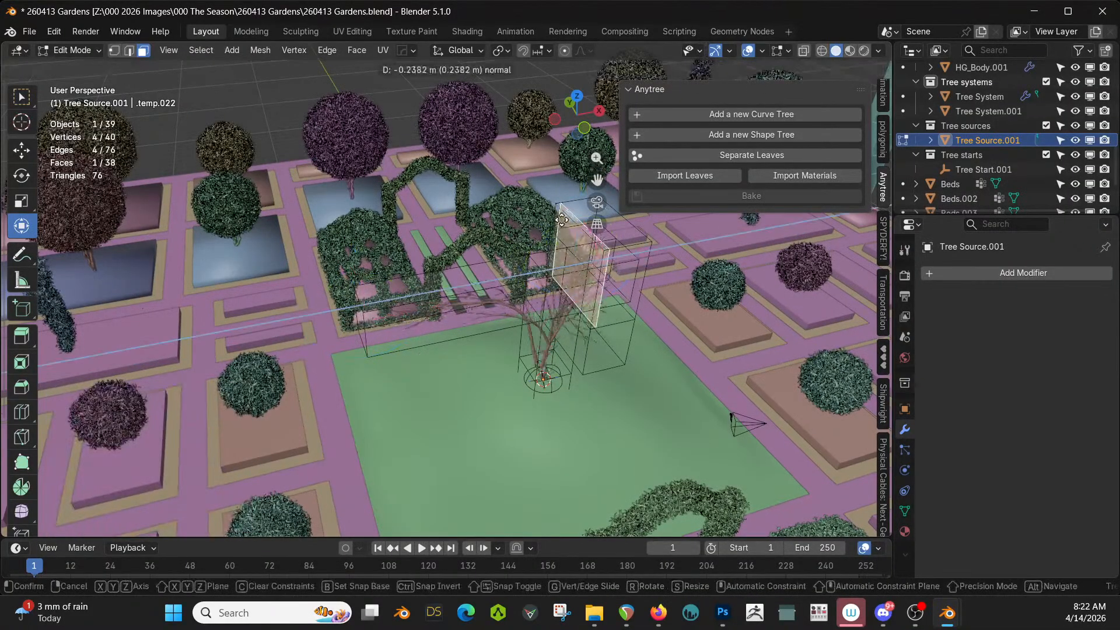
right_click(564, 266)
key("e")
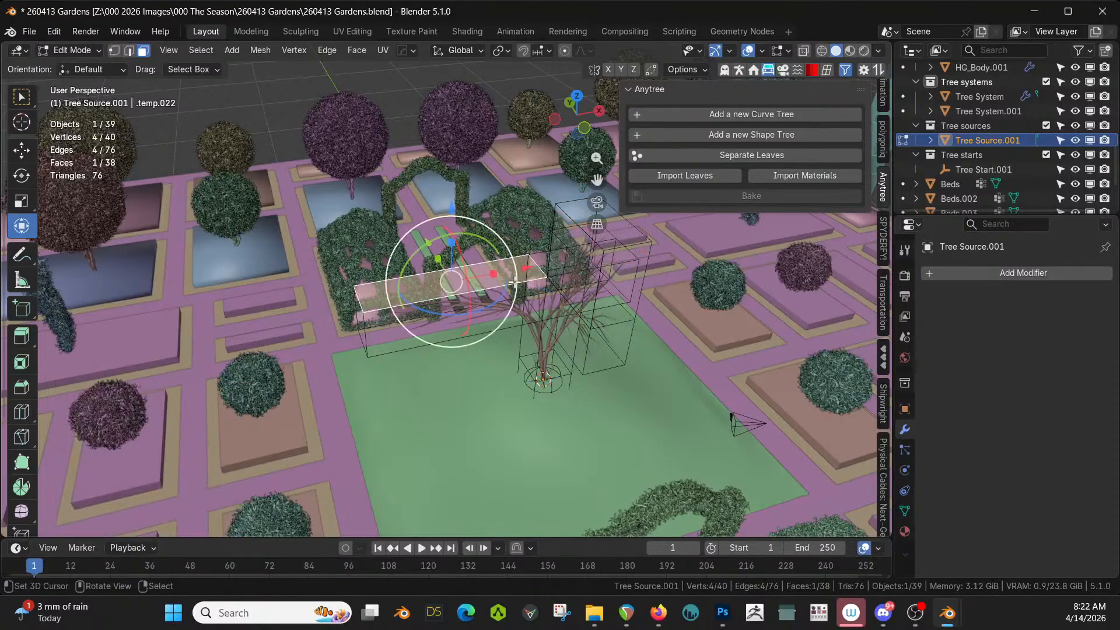
left_click(516, 191)
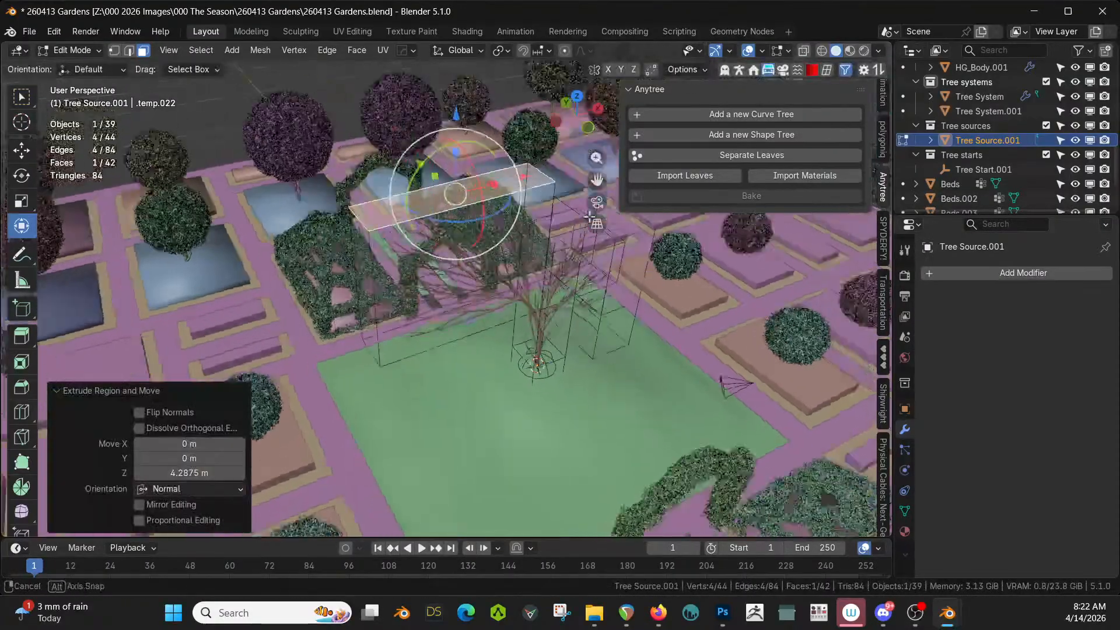
Add two evenly spaced loop cuts across the length of the long raised arm
middle_click_drag(520, 195, 582, 309)
right_click(435, 220)
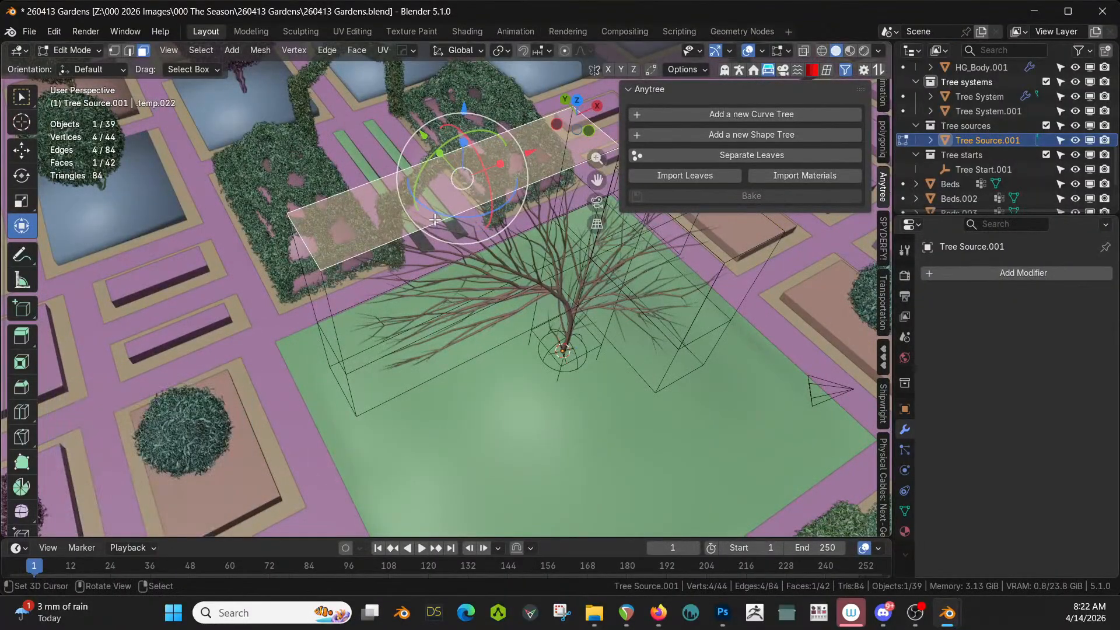
key("ctrl+r")
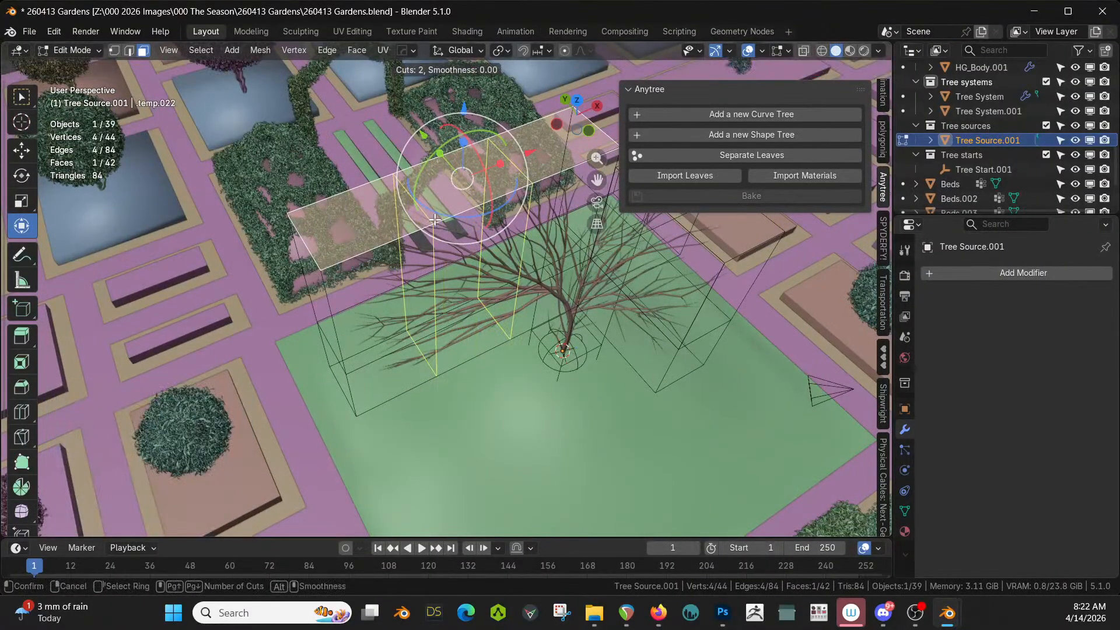
left_click(434, 220)
right_click(434, 220)
Extrude a side face of the upper mesh about 5.14 m outward and a face on the opposite side about 5 m outward
right_click(485, 251)
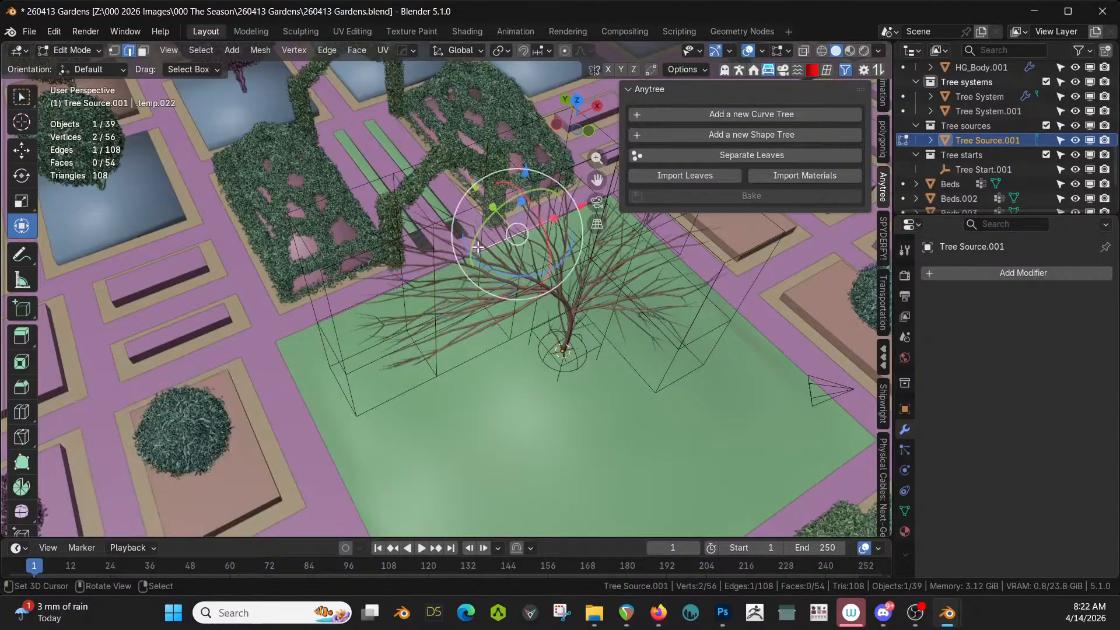
middle_click_drag(476, 246, 488, 201)
key("e")
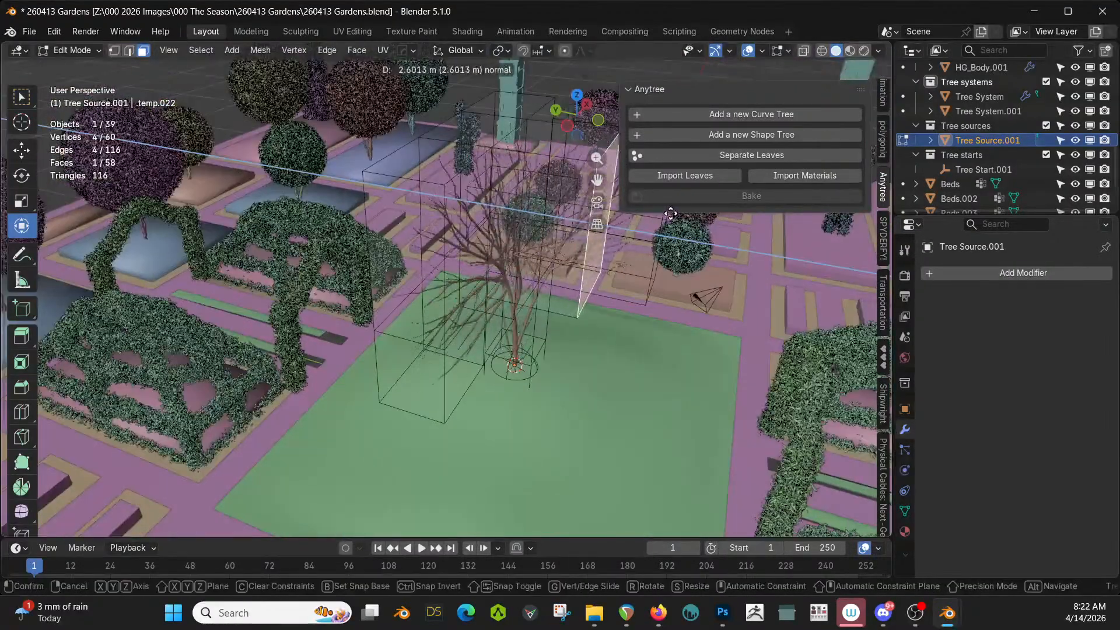
left_click(756, 223)
middle_click_drag(671, 246, 394, 259)
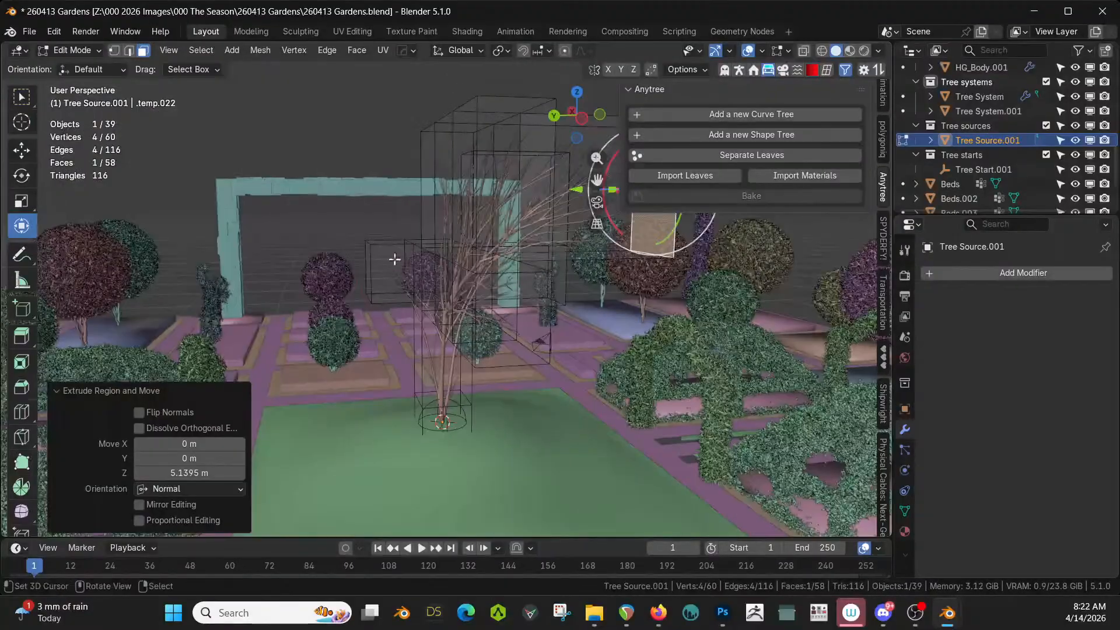
left_click(433, 202)
key("e")
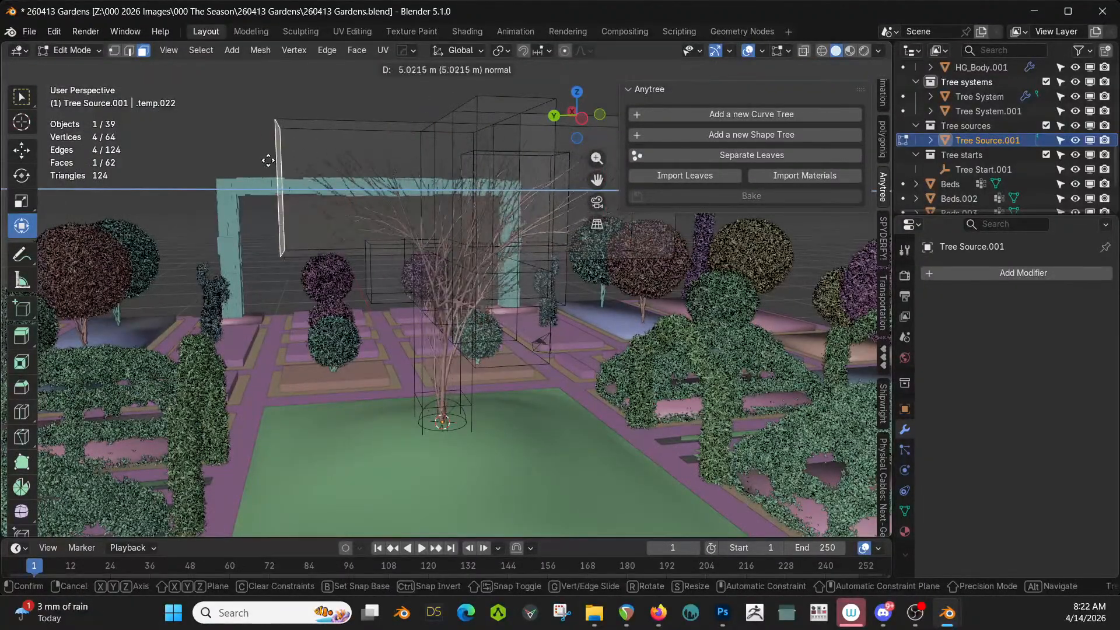
left_click(256, 147)
Extrude the top face of the newest arm upward and a side face of that raised block about 3.37 m outward
middle_click_drag(303, 169, 439, 149)
right_click(496, 161)
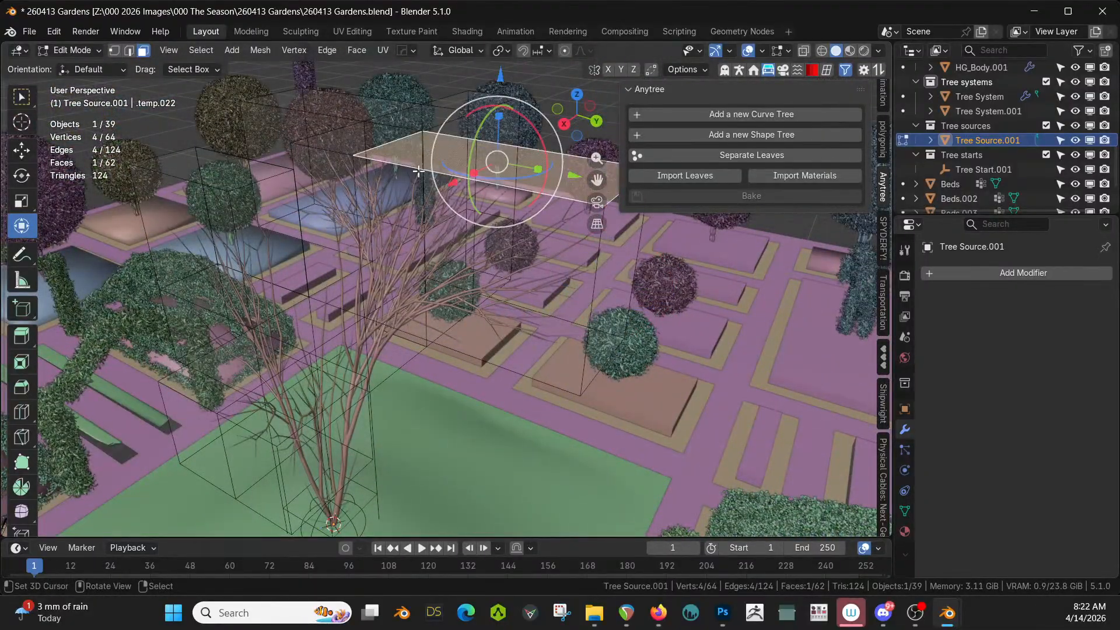
key("e")
left_click(453, 92)
middle_click_drag(318, 152, 274, 131)
key("e")
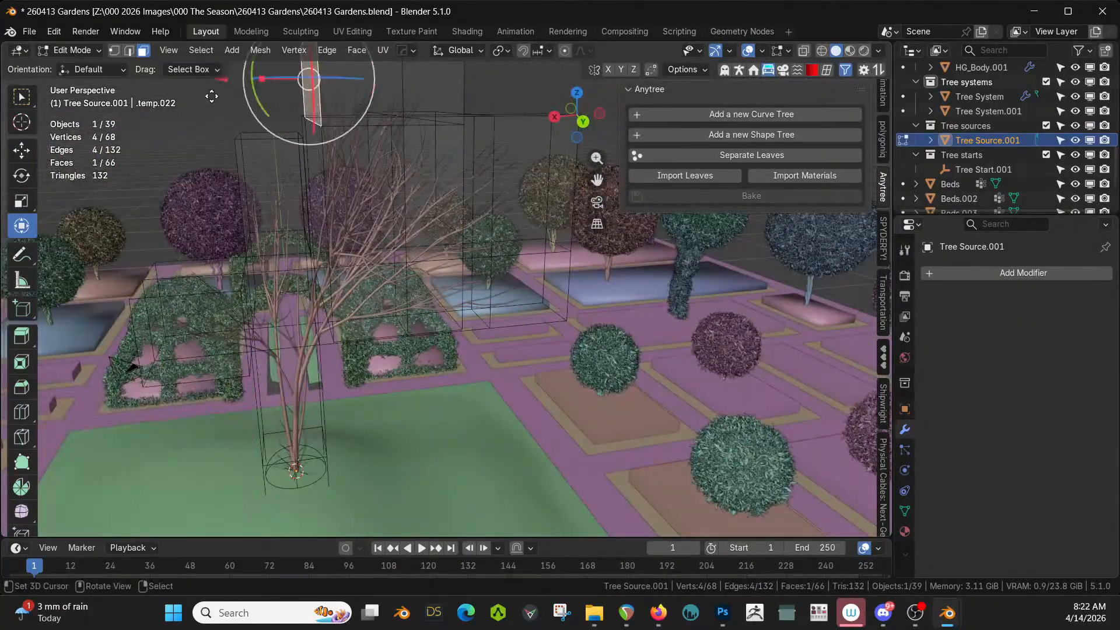
left_click(144, 69)
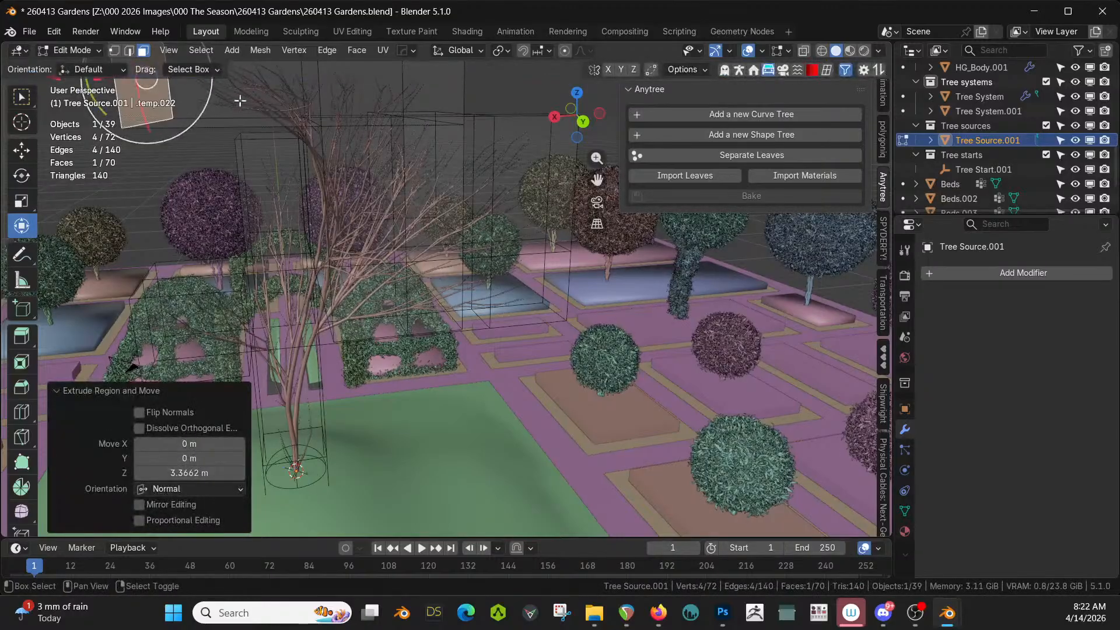
Inset an upper side face by about 0.81 m, extrude it about 5.18 m outward, and return to Object Mode
middle_click_drag(145, 70, 389, 105)
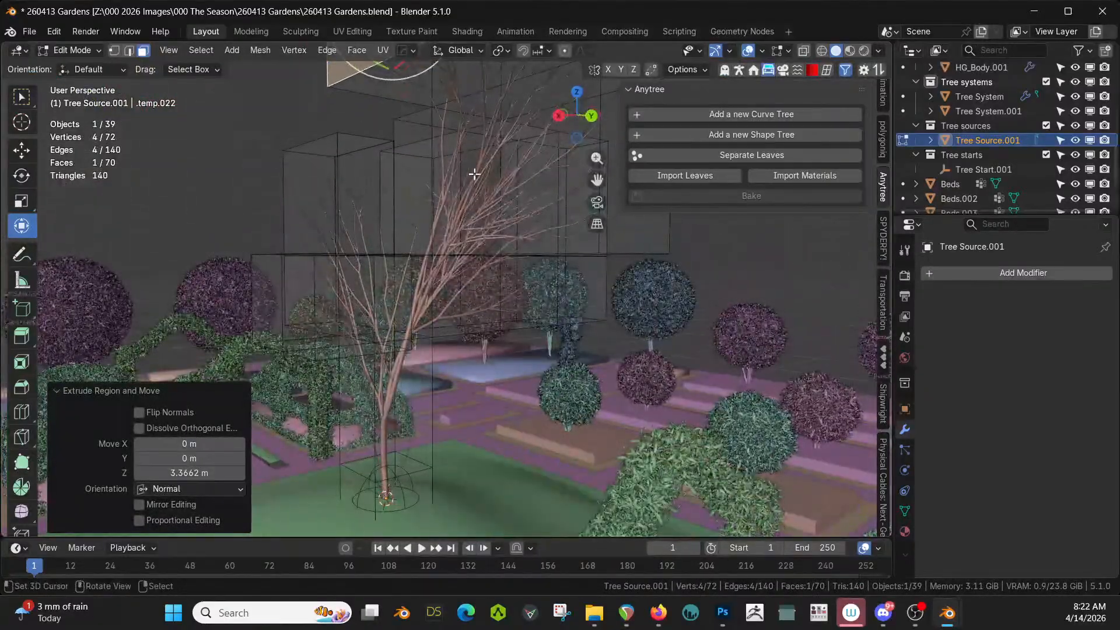
middle_click_drag(283, 318, 561, 281)
left_click(559, 183)
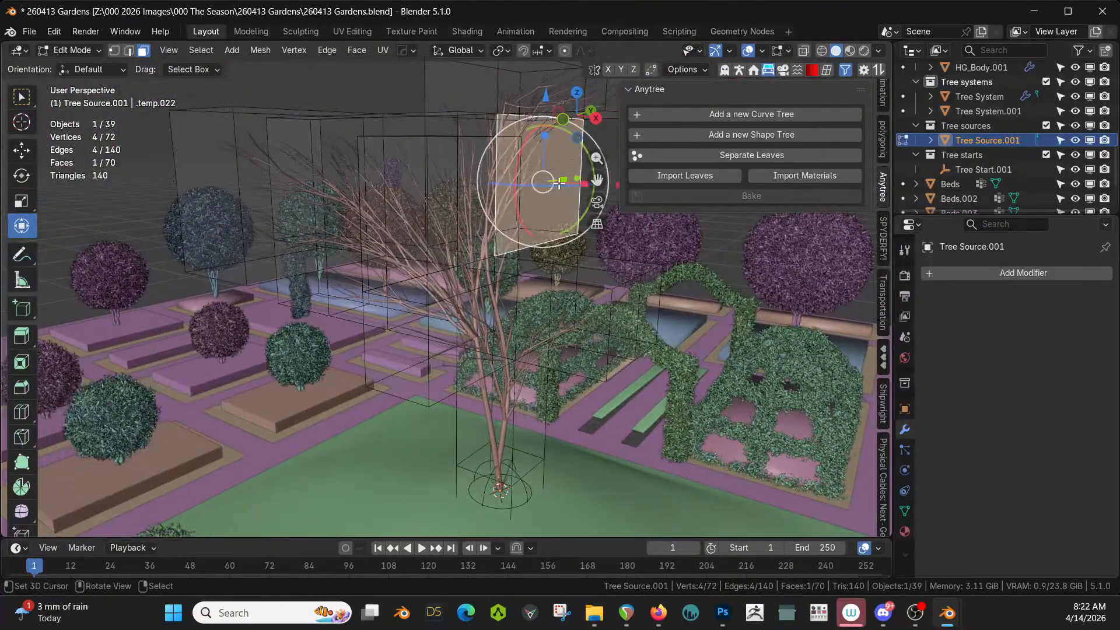
key("i")
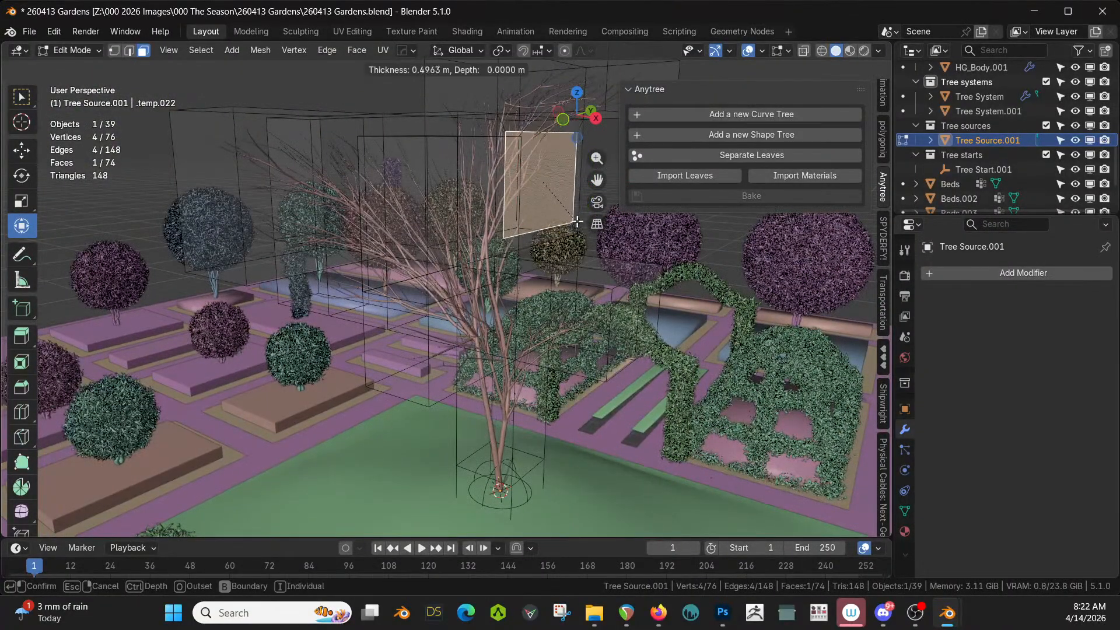
left_click(571, 215)
key("e")
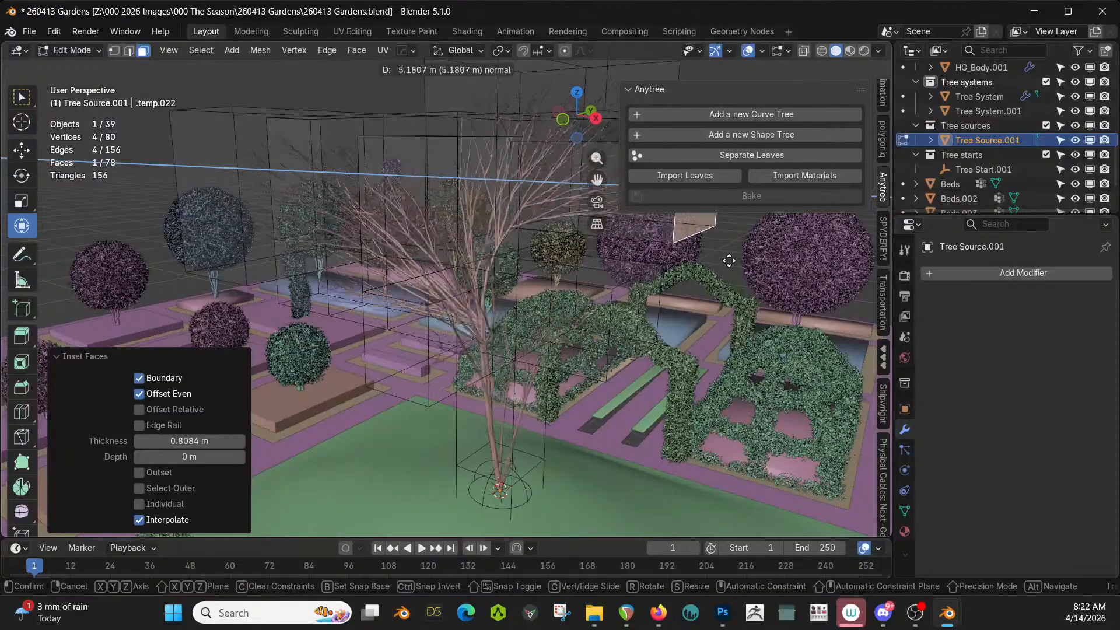
left_click(729, 261)
middle_click_drag(730, 261, 351, 315)
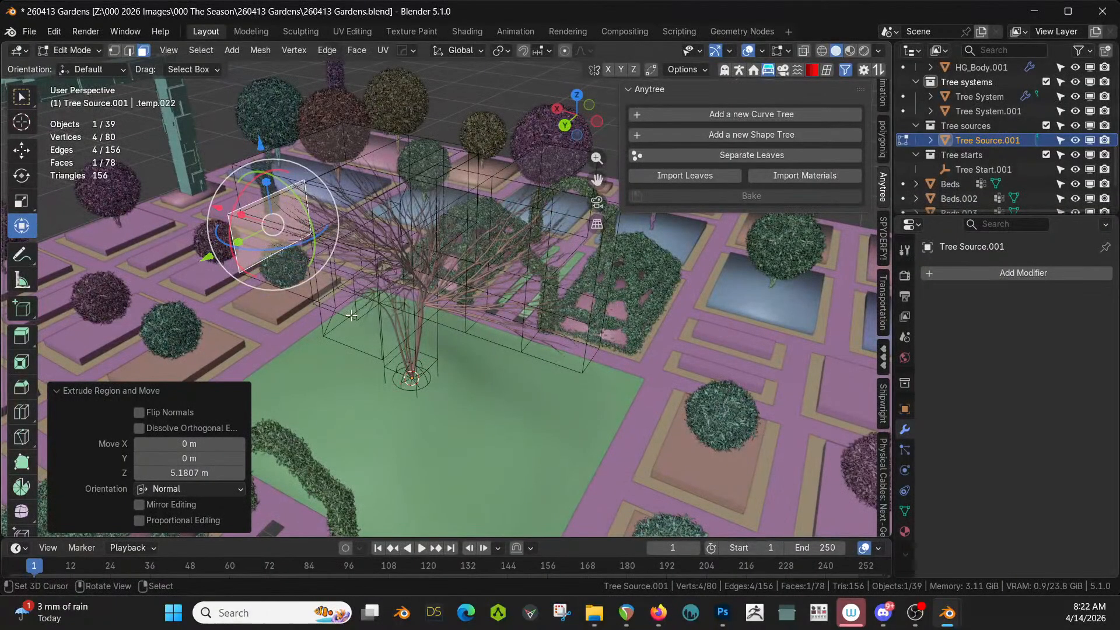
middle_click_drag(392, 336, 496, 337)
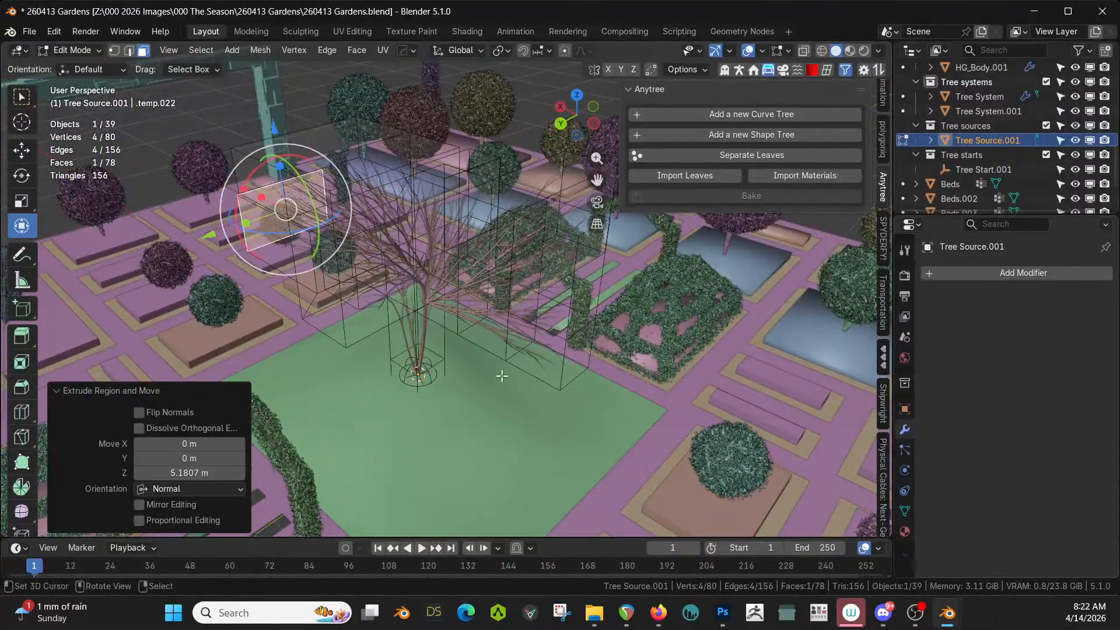
key("Tab")
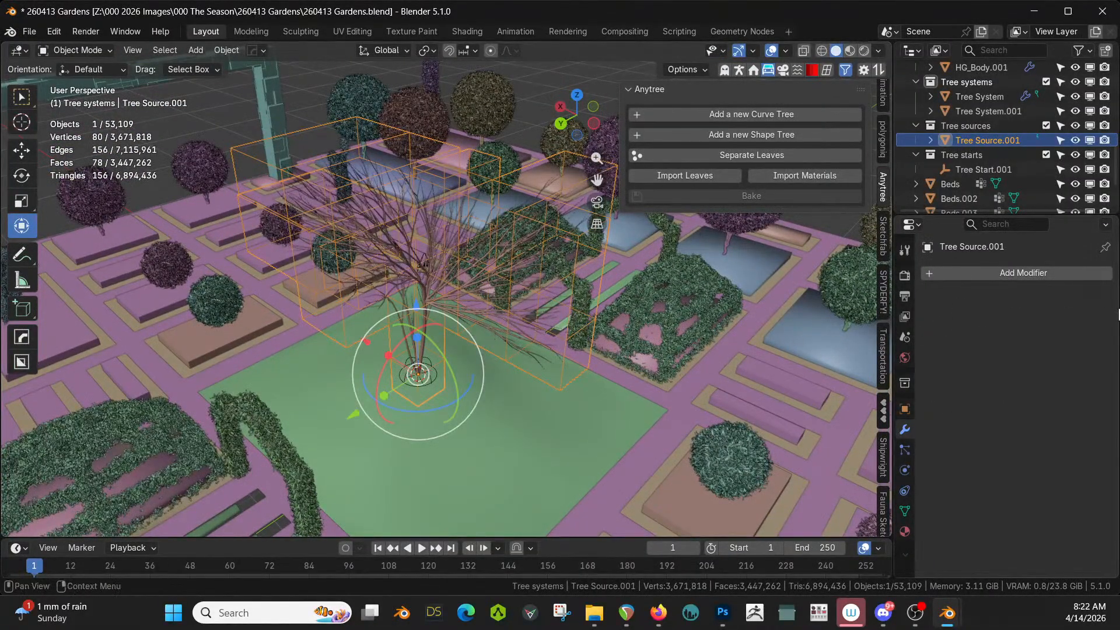
Delete the original Tree System object from the Tree systems collection
left_click(988, 111)
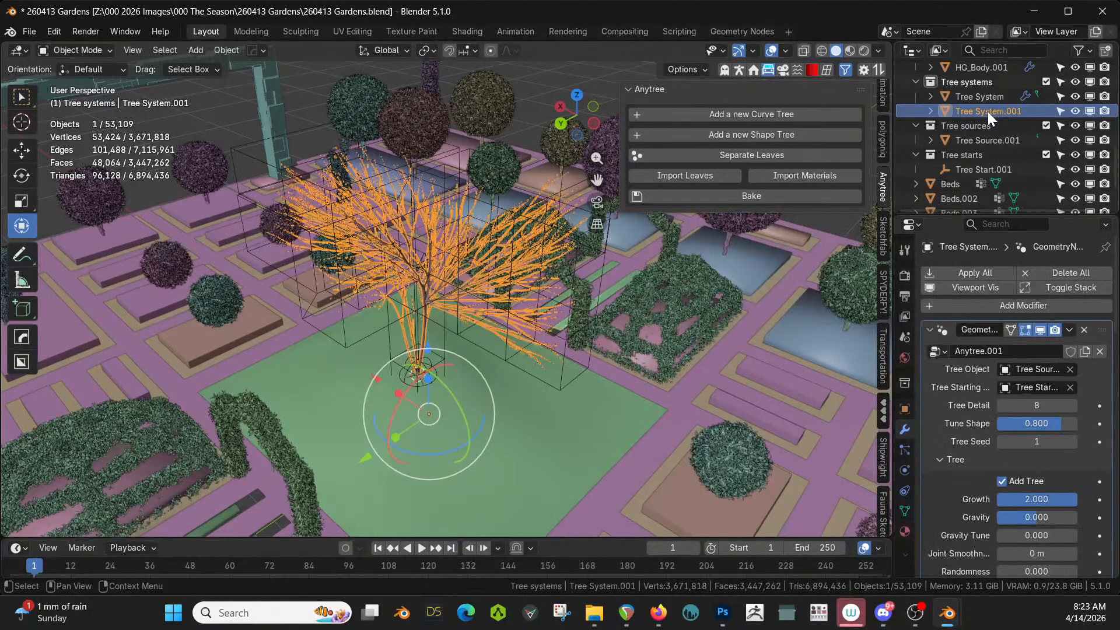
left_click(981, 98)
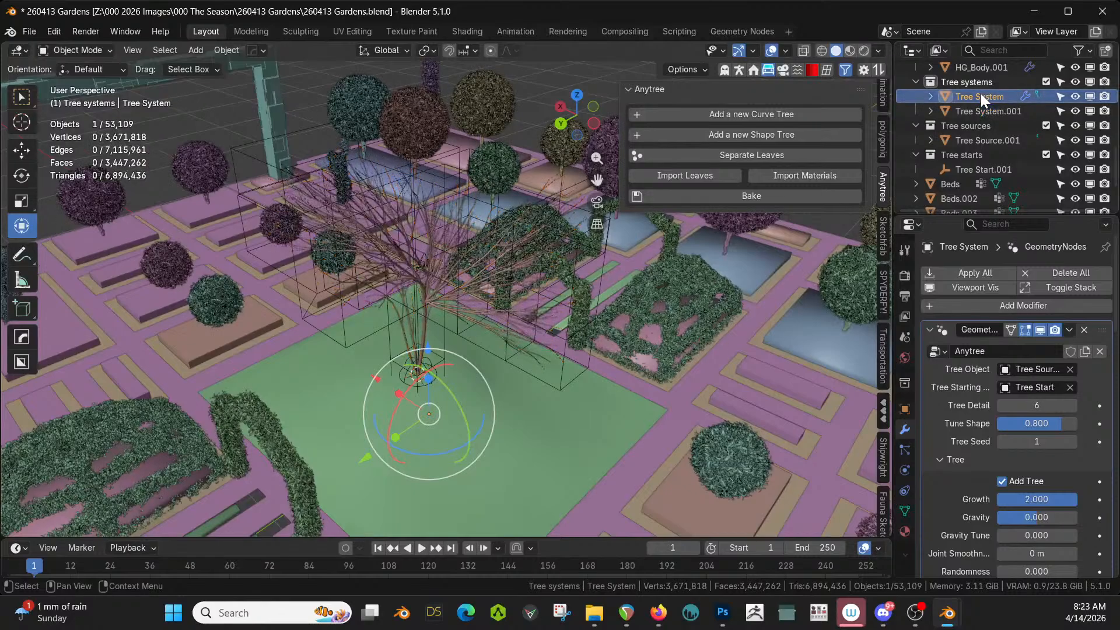
right_click(982, 95)
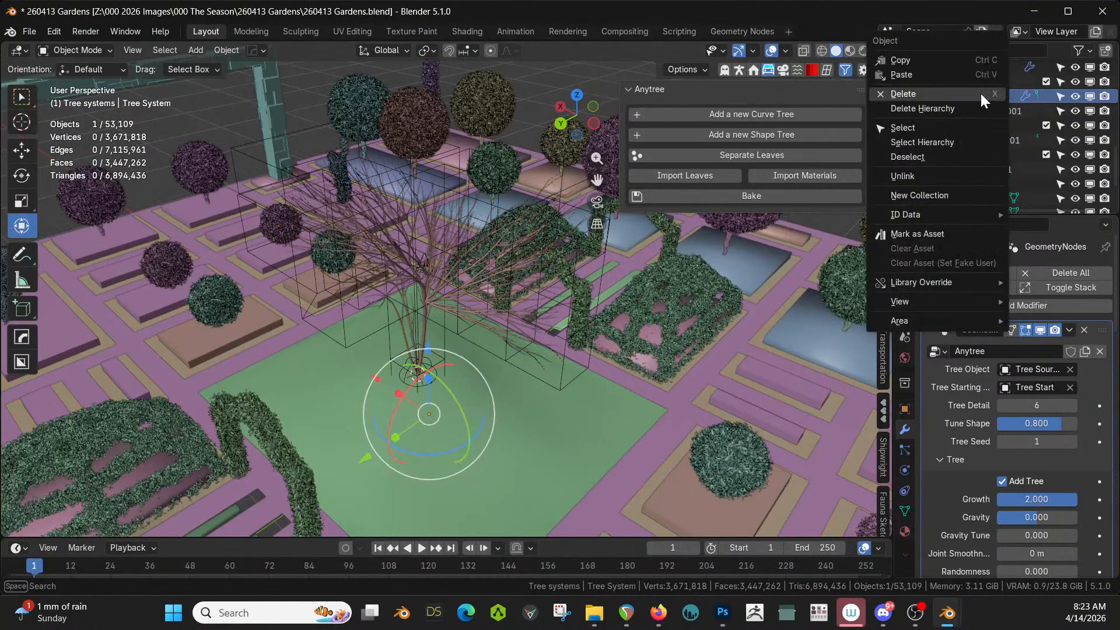
left_click(901, 93)
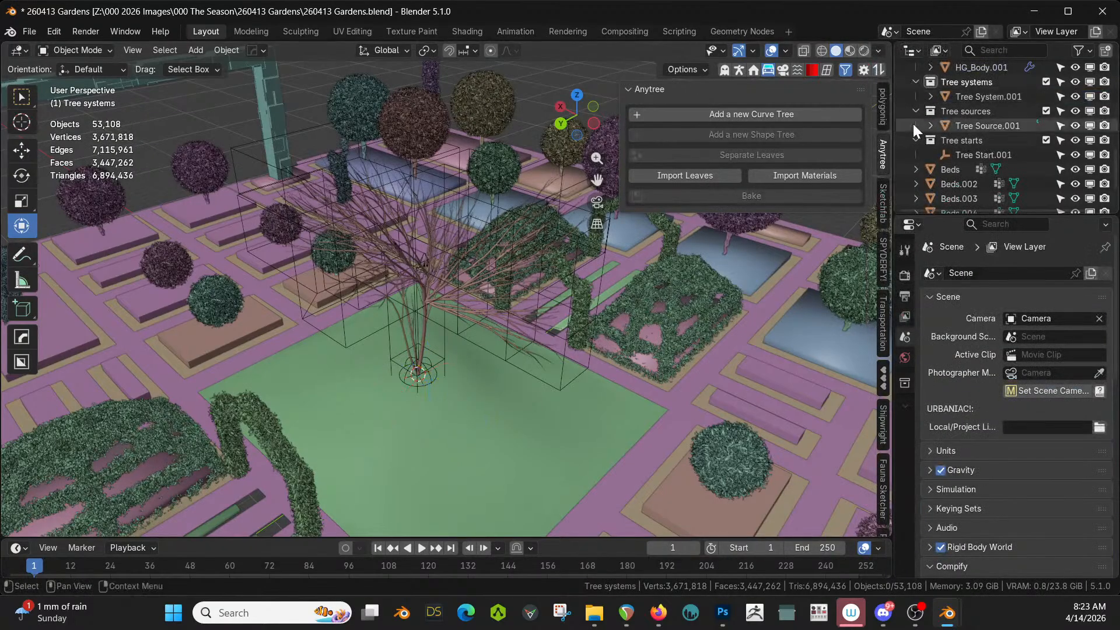
On Tree System.001, set the lower-branch removal value to 0.320 and the trunk's thickness multiplier to 4.720
left_click(987, 97)
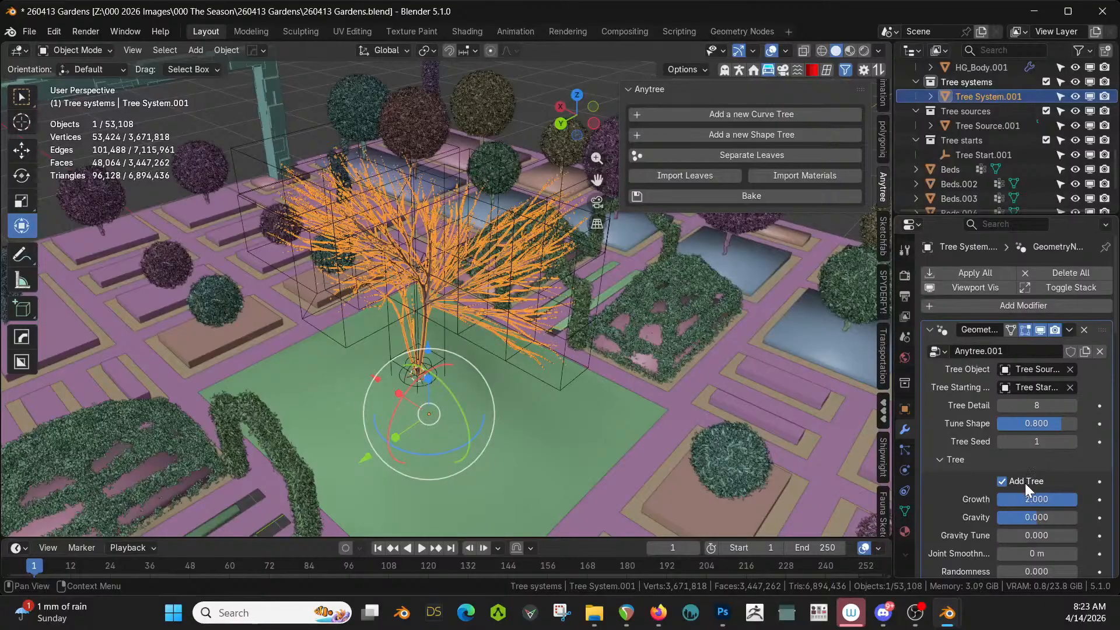
scroll(959, 463, "down", 5)
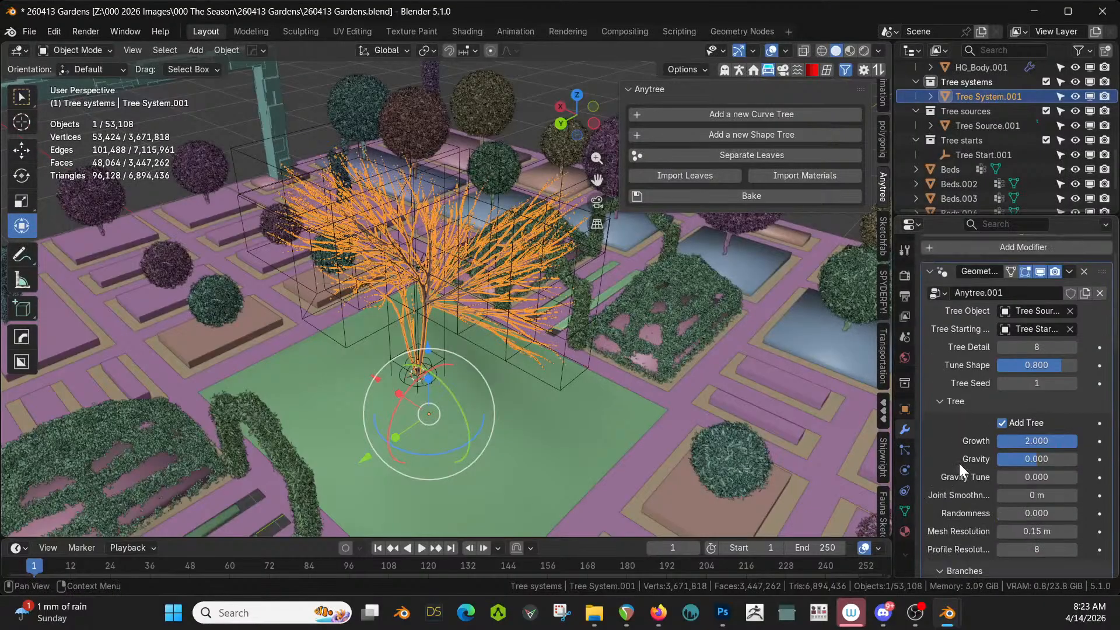
scroll(959, 464, "down", 3)
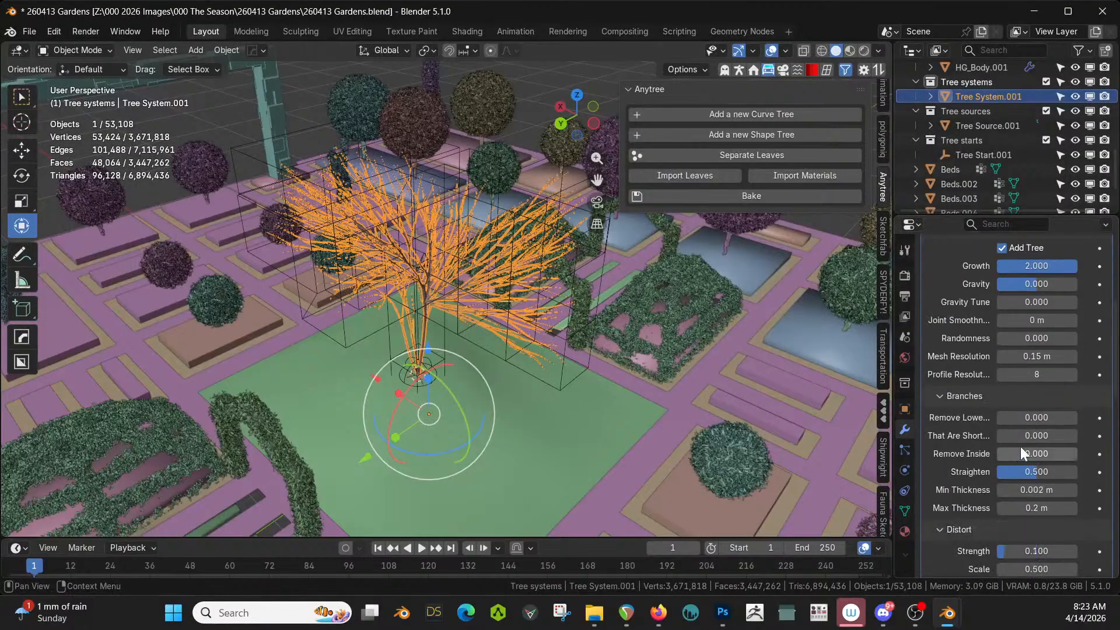
left_click_drag(1028, 417, 1027, 415)
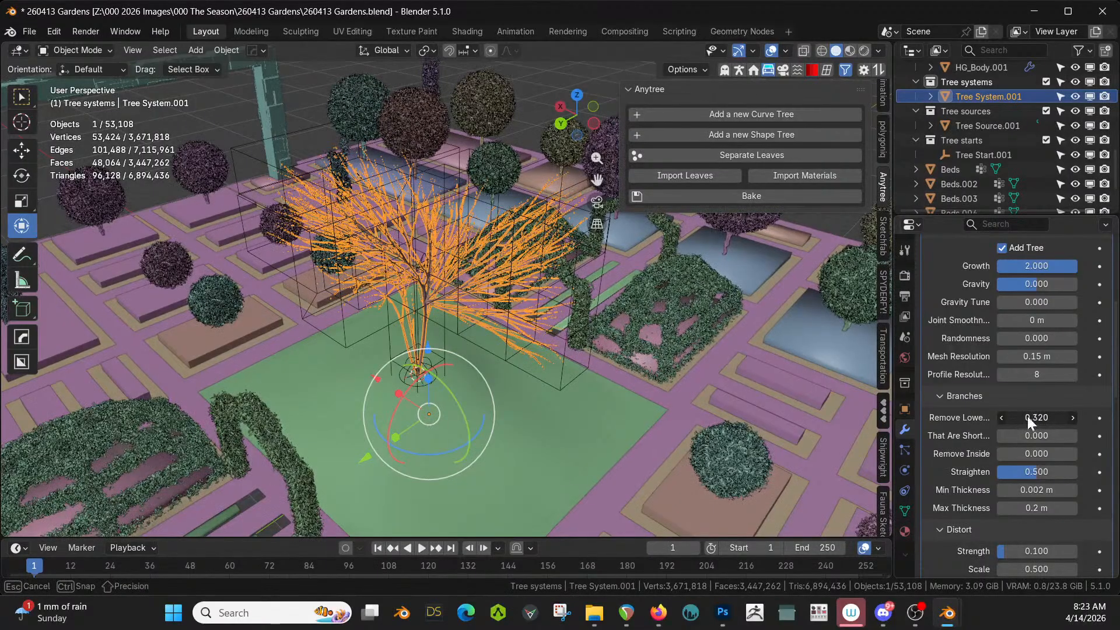
scroll(985, 484, "down", 5)
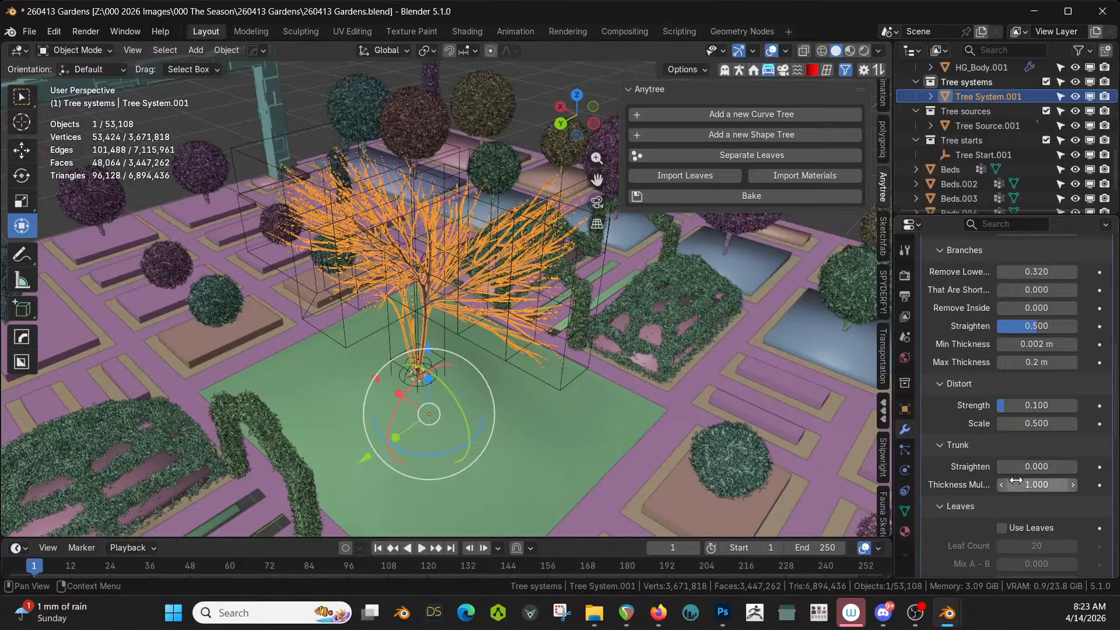
left_click_drag(1024, 488, 1091, 488)
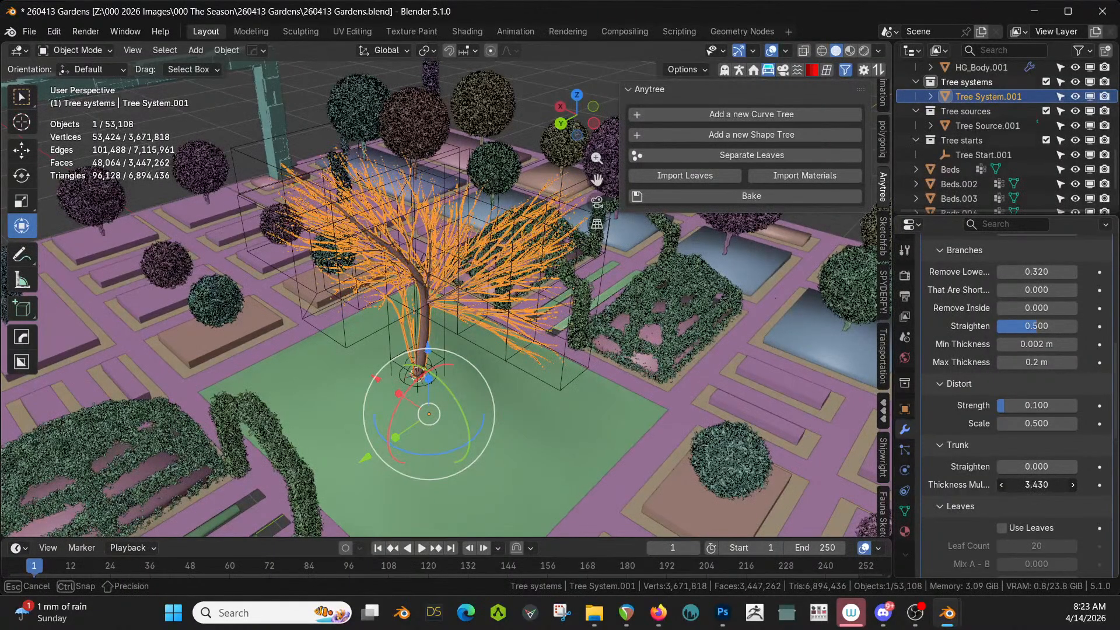
left_click_drag(1037, 484, 1036, 484)
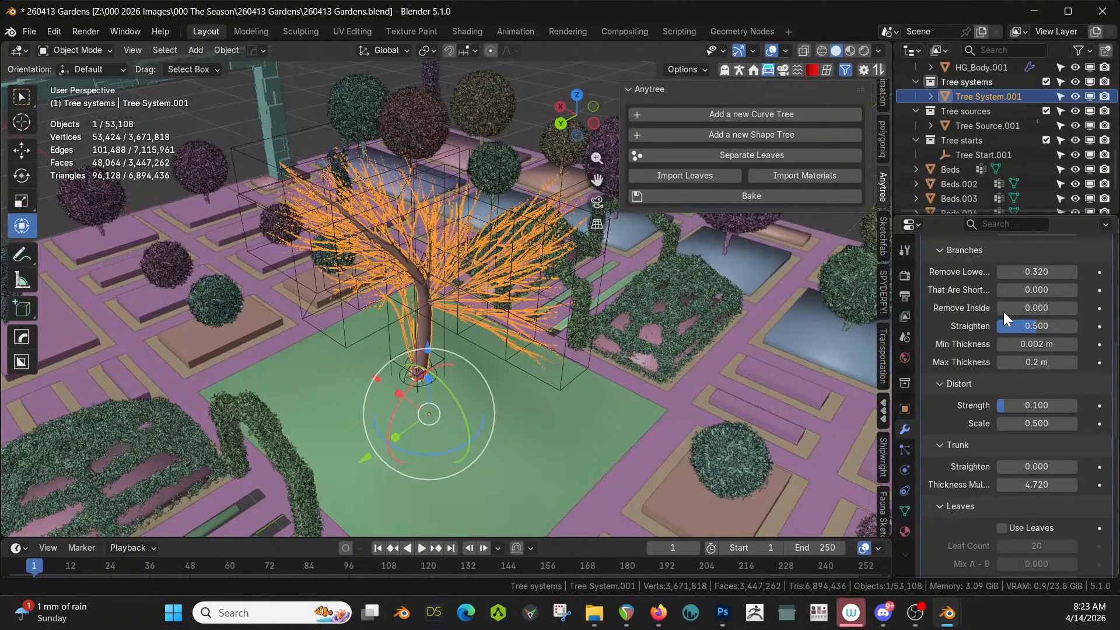
Try a lower-branch removal value of 25 on the tree and raise it further to 89.820
scroll(1007, 299, "up", 1)
left_click_drag(1026, 302, 1051, 307)
left_click(1049, 307)
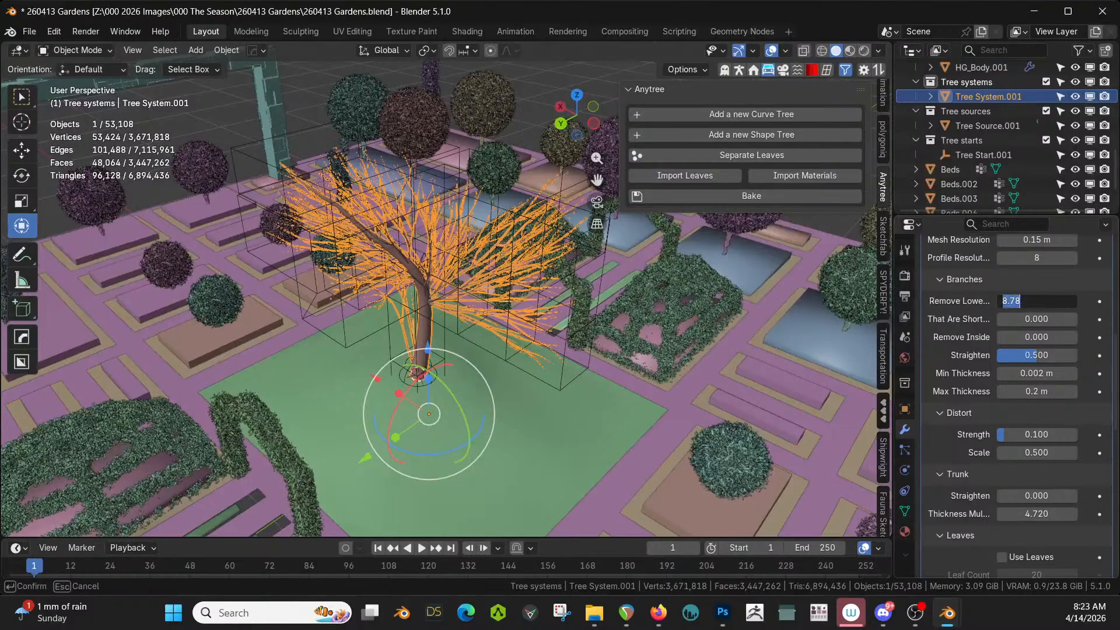
type("25")
key("Return")
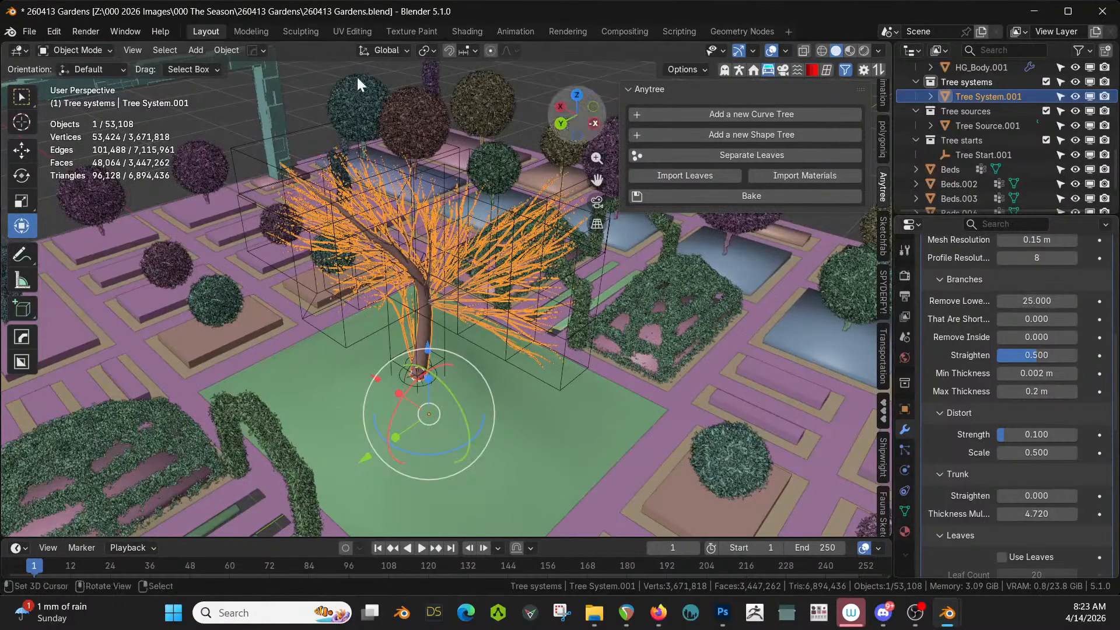
middle_click_drag(316, 243, 567, 204)
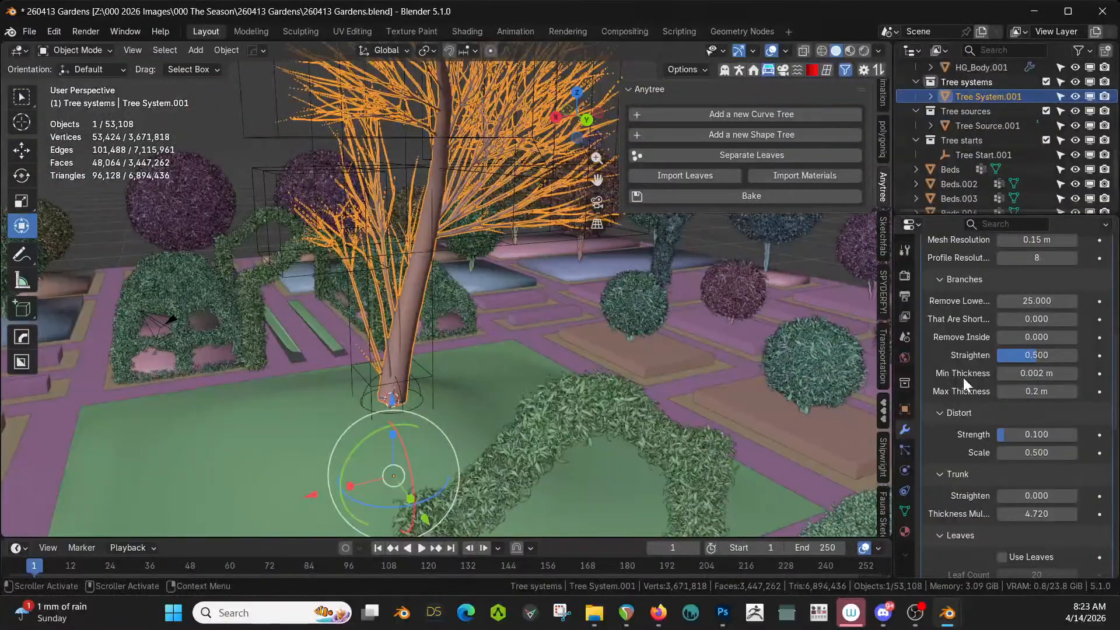
left_click_drag(1031, 300, 1102, 301)
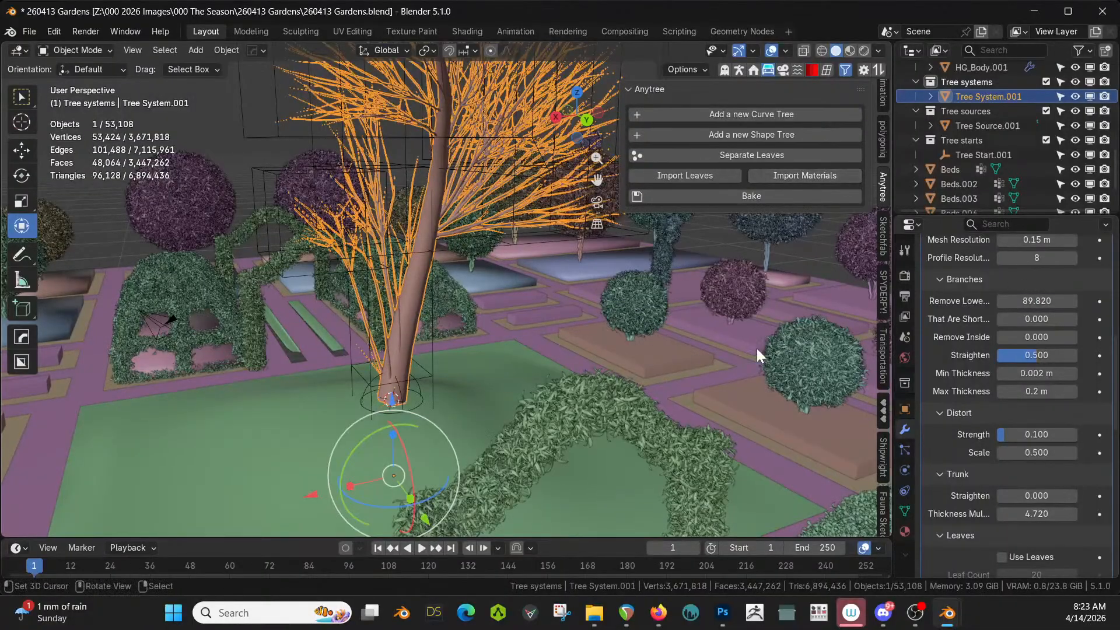
Set the Tree Detail to 9 and inspect the trunk from around and above
scroll(1102, 355, "up", 5)
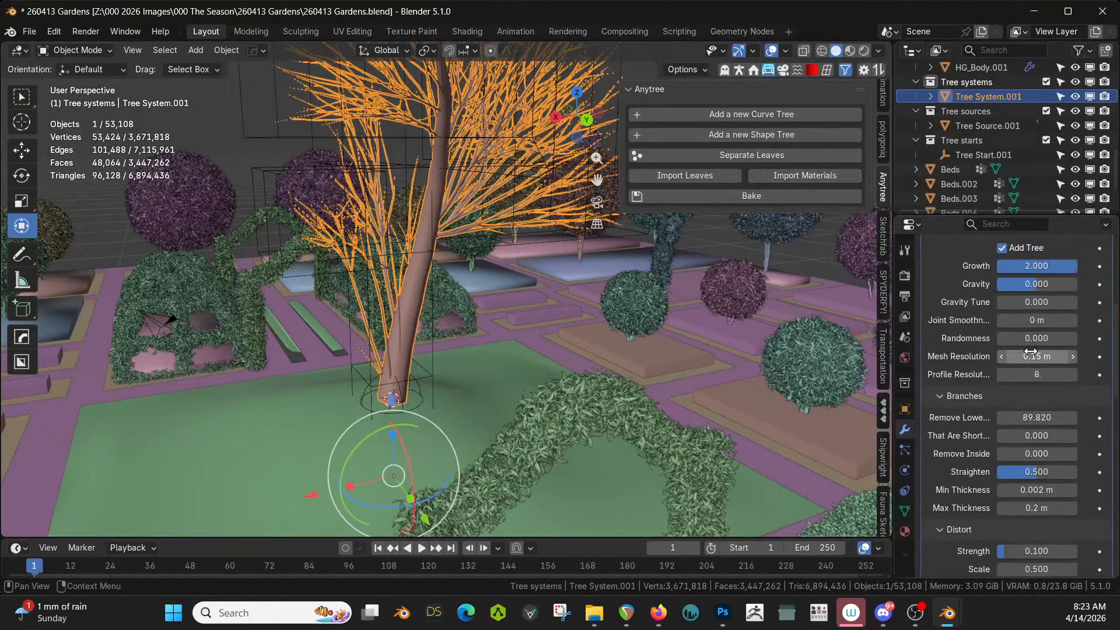
scroll(1030, 354, "up", 4)
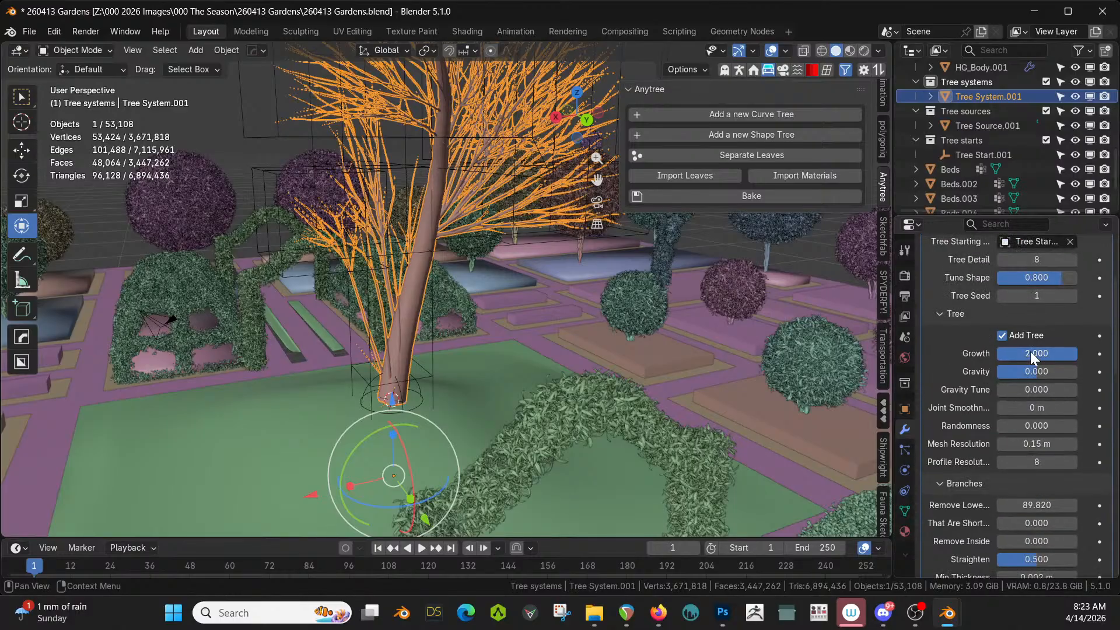
left_click_drag(1075, 258, 1076, 254)
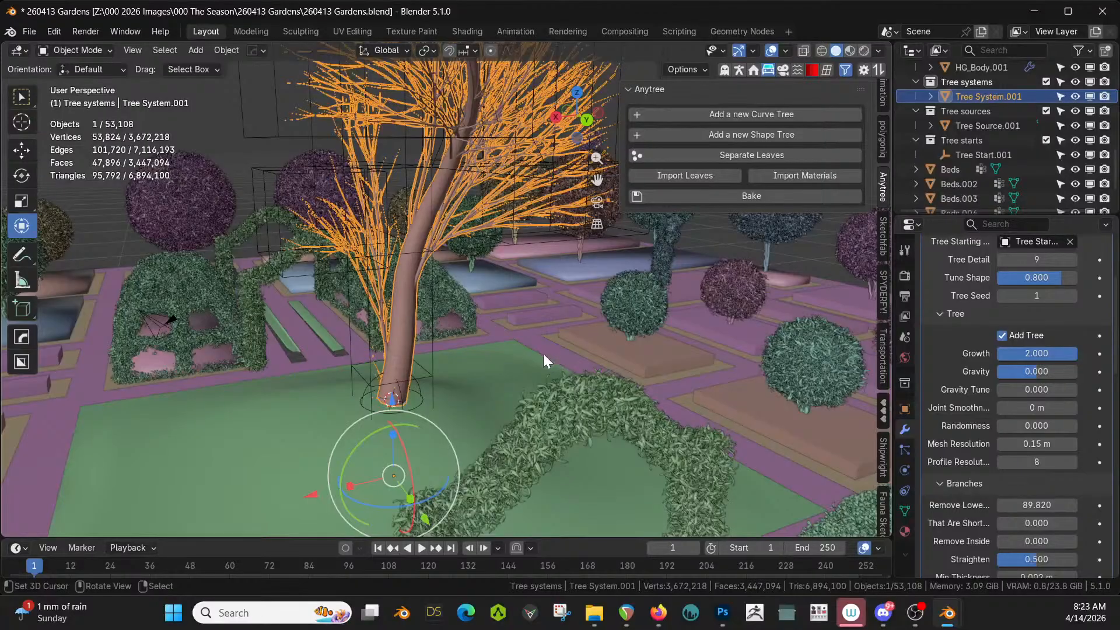
middle_click_drag(544, 354, 350, 391)
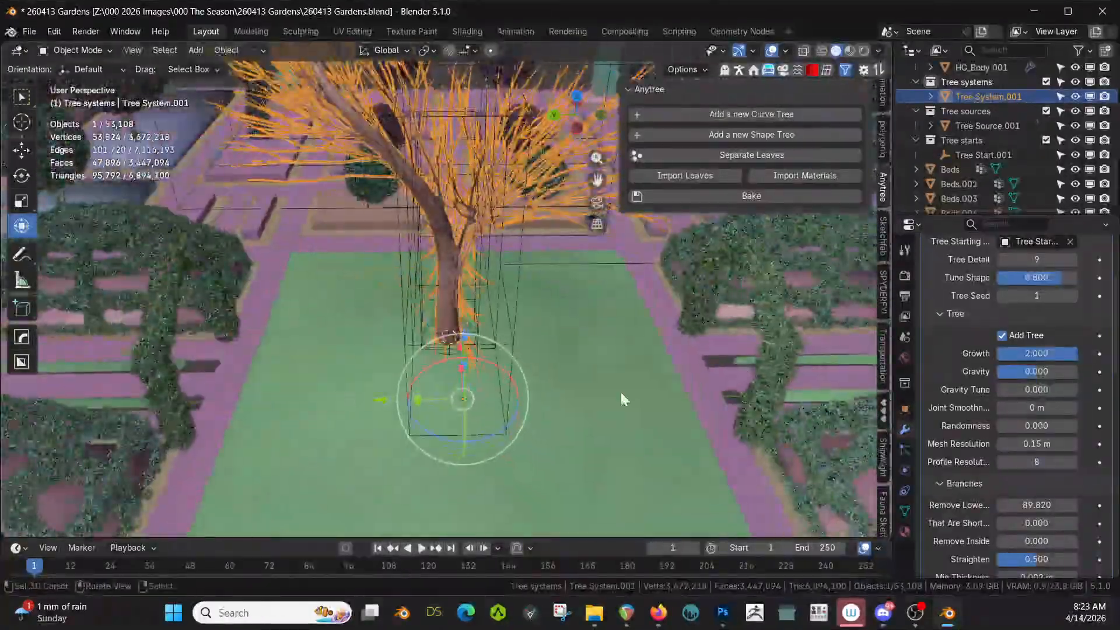
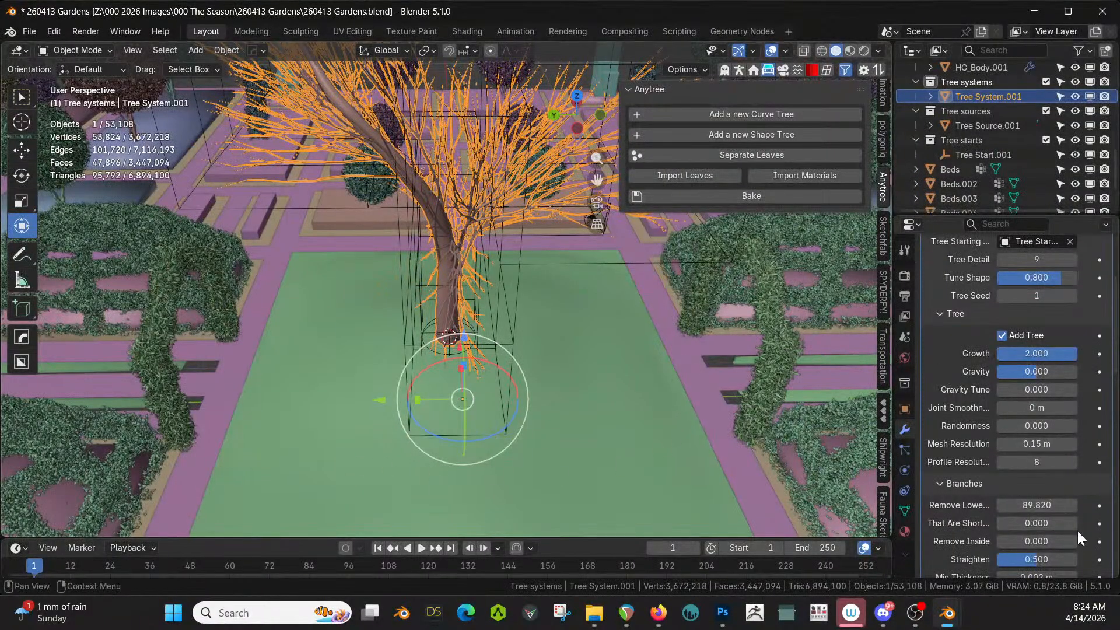
Set the branches' Max Thickness to 0.32 m and raise the length limit for removing short lower branches
scroll(1077, 537, "down", 3)
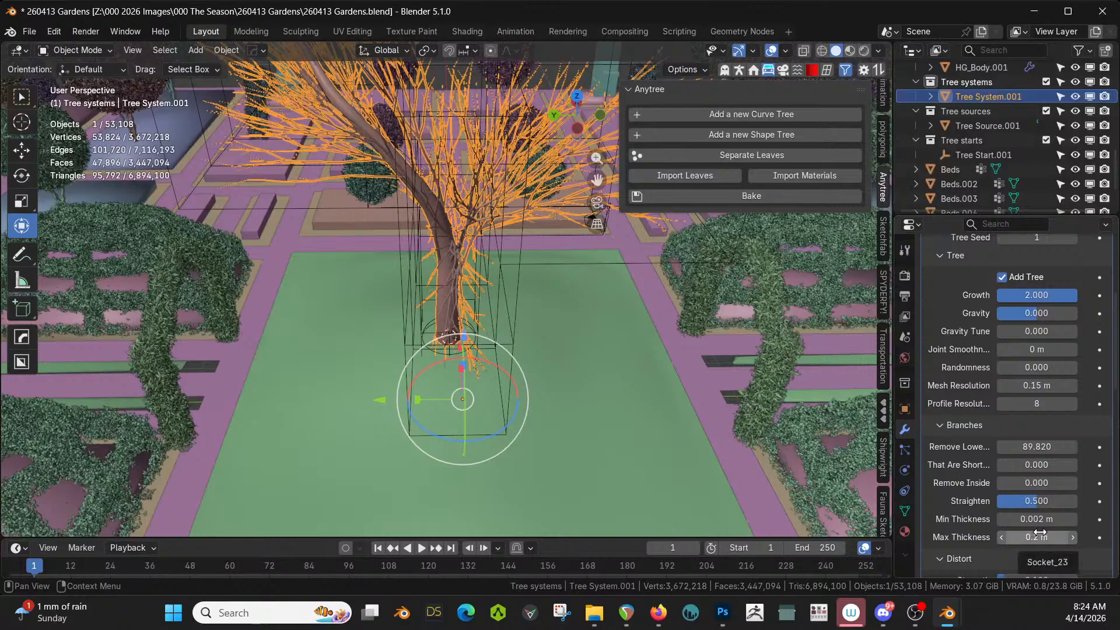
left_click_drag(1037, 537, 1048, 536)
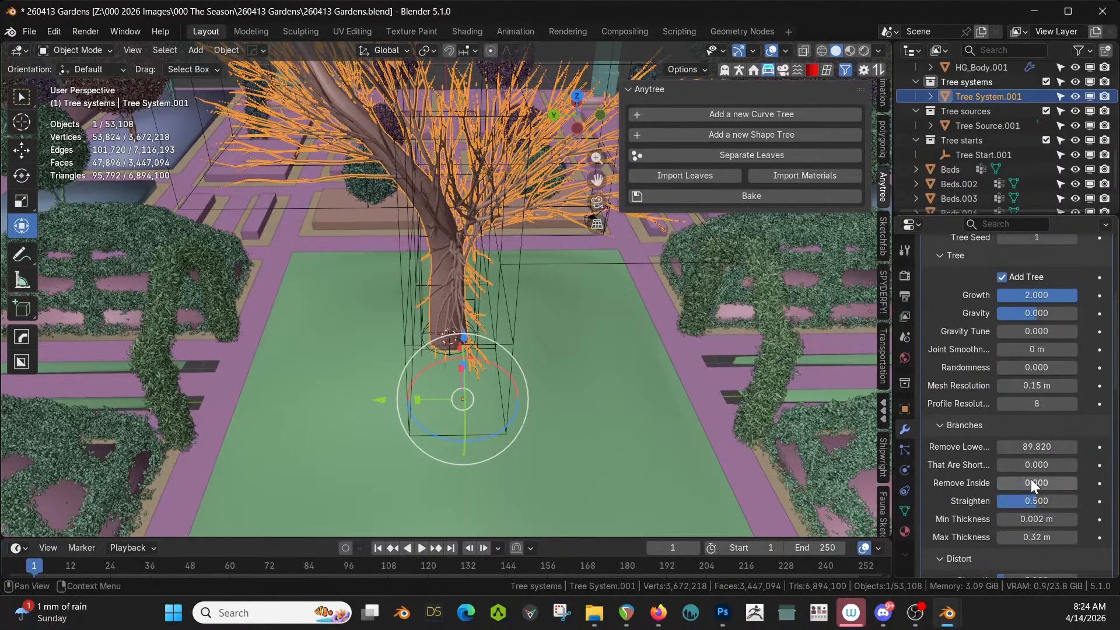
left_click_drag(1037, 464, 1055, 465)
middle_click_drag(446, 348, 362, 430)
left_click(439, 426)
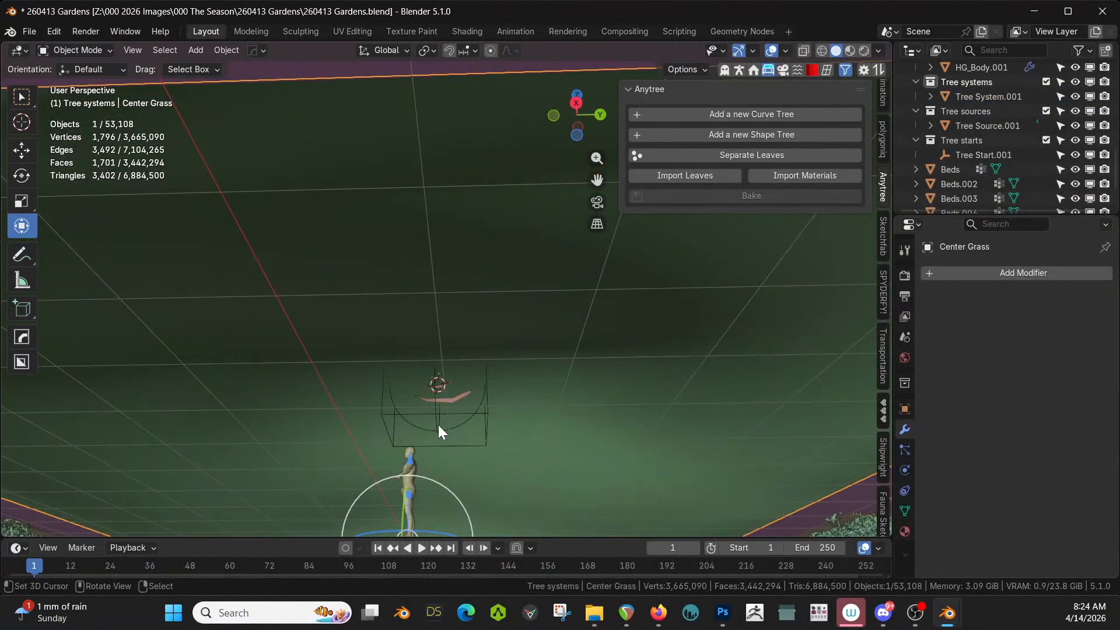
key("Tab")
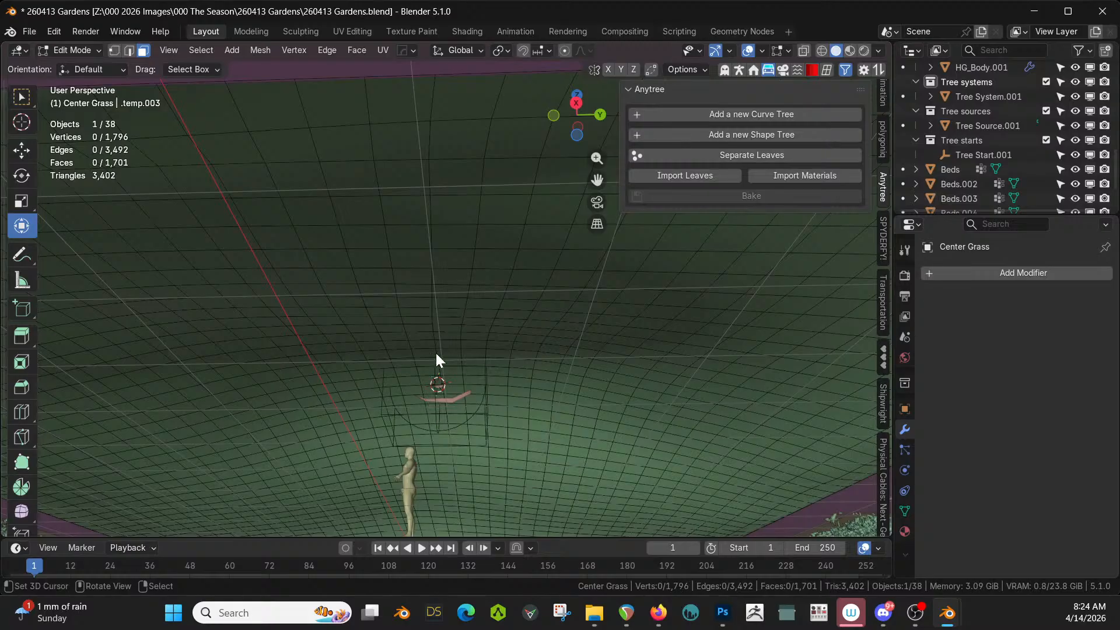
key("Tab")
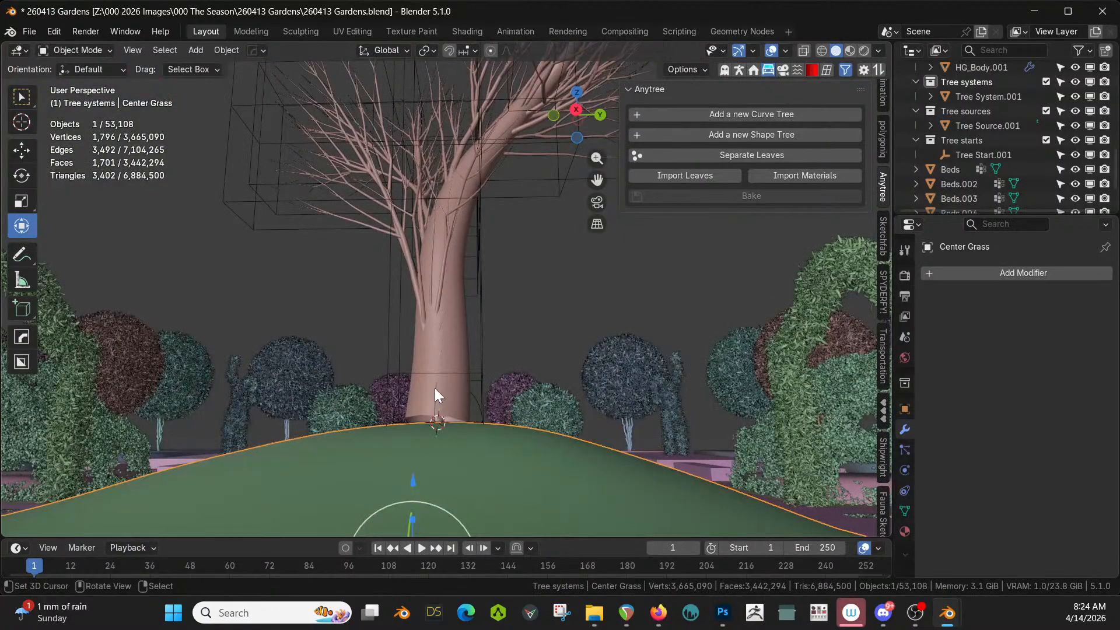
Edit the Tree Source.001 mesh and extrude its bottom face about 1.51 m downward below the mound's surface
left_click(1000, 128)
key("Tab")
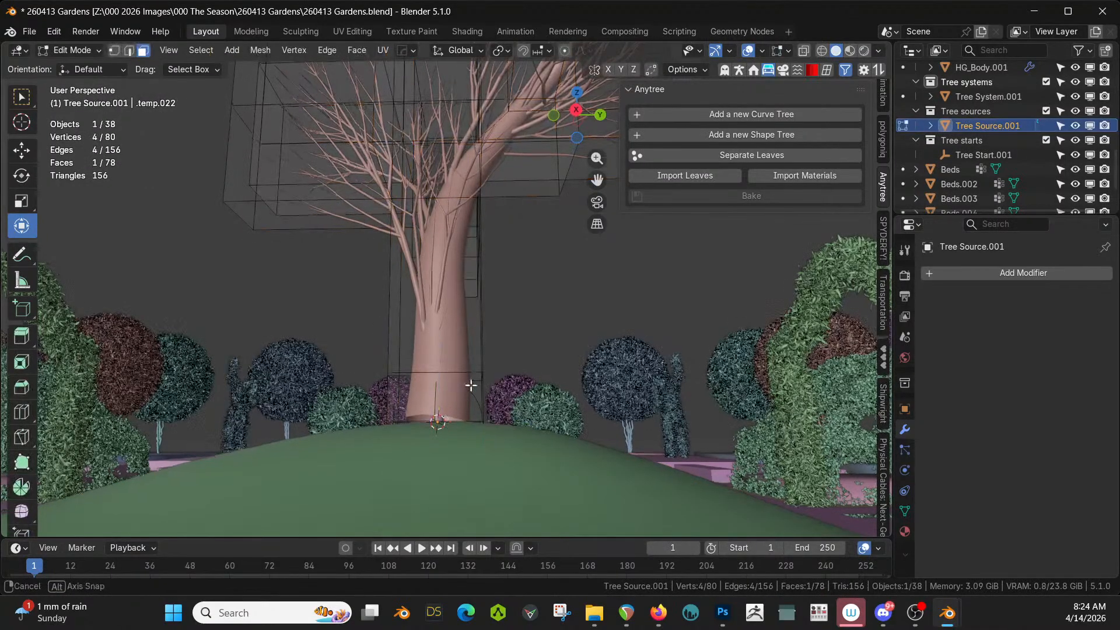
key("KP_Decimal")
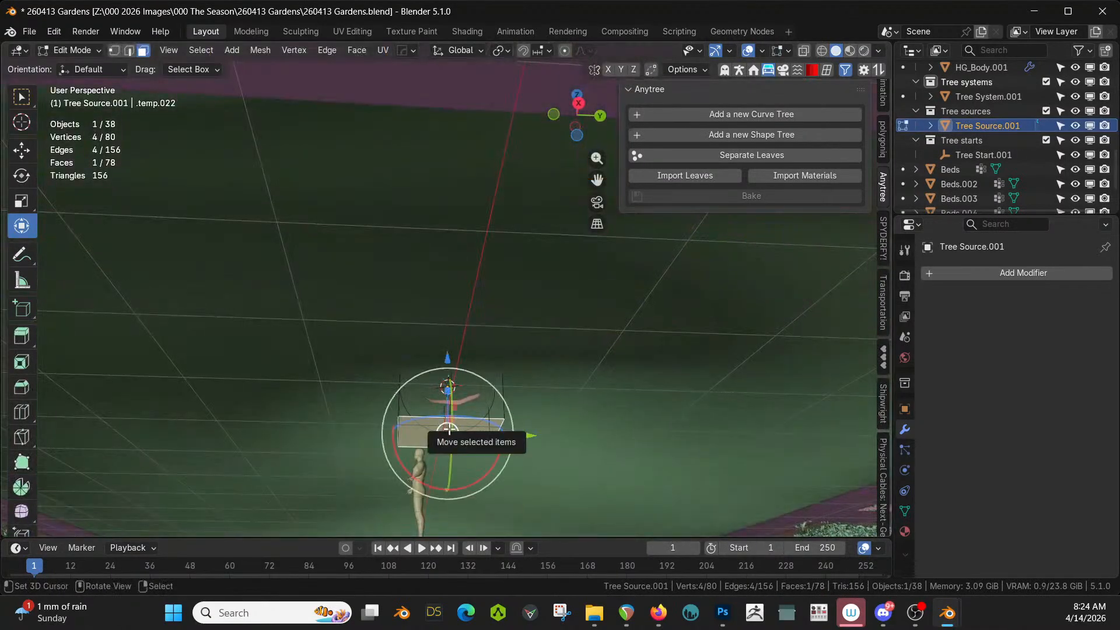
key("e")
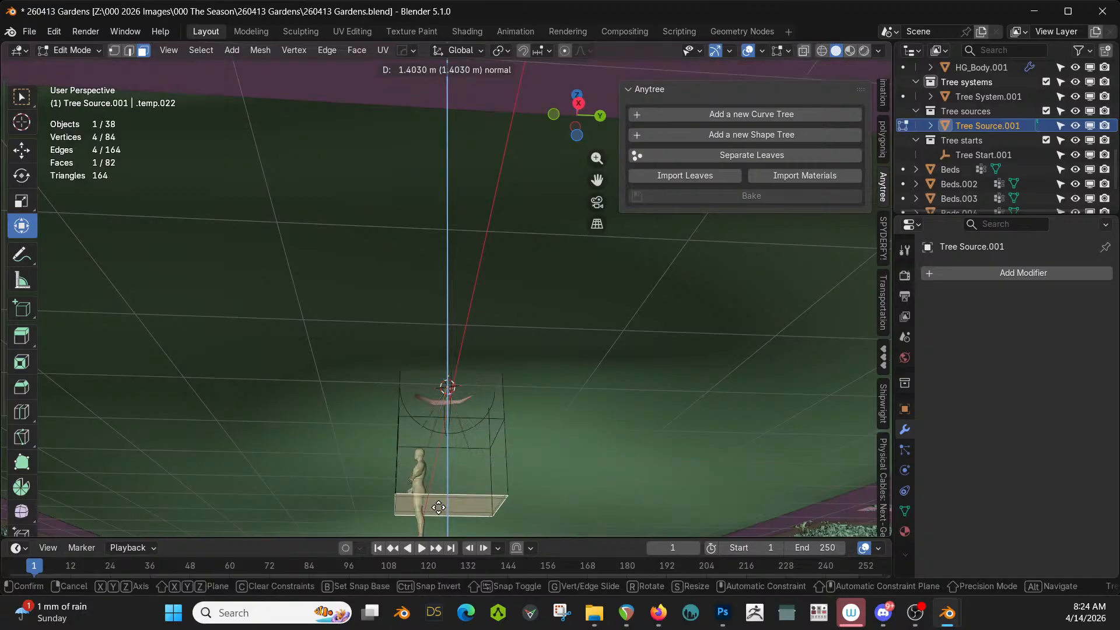
left_click(442, 512)
middle_click_drag(441, 513, 495, 115)
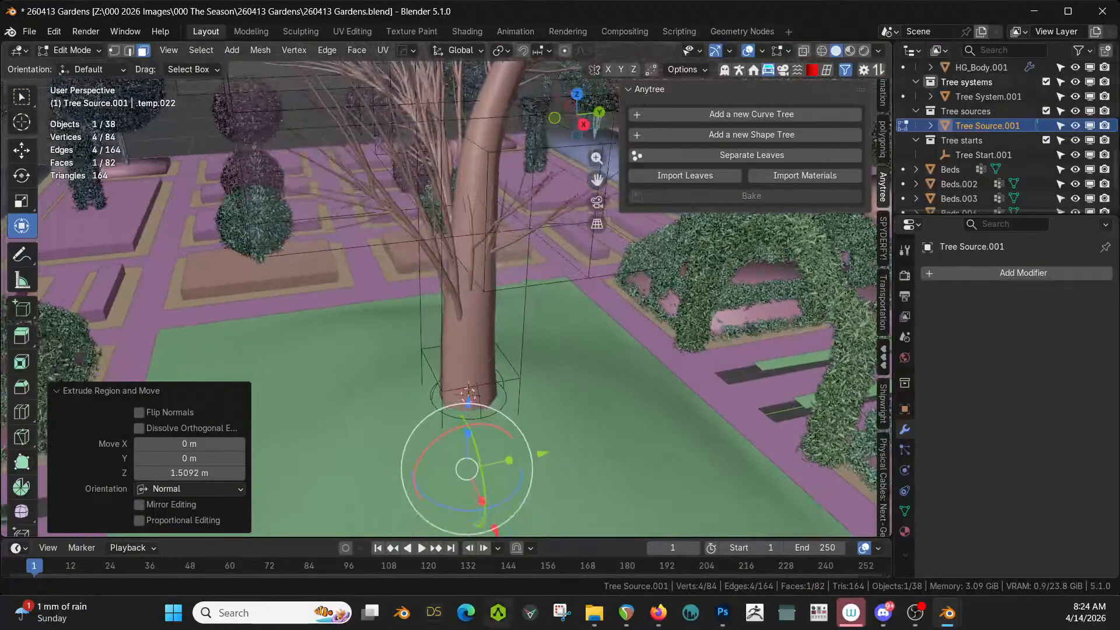
Select the face loop around the mesh's base block and extrude it along normals by about 5.39 m
left_click(449, 406, "alt")
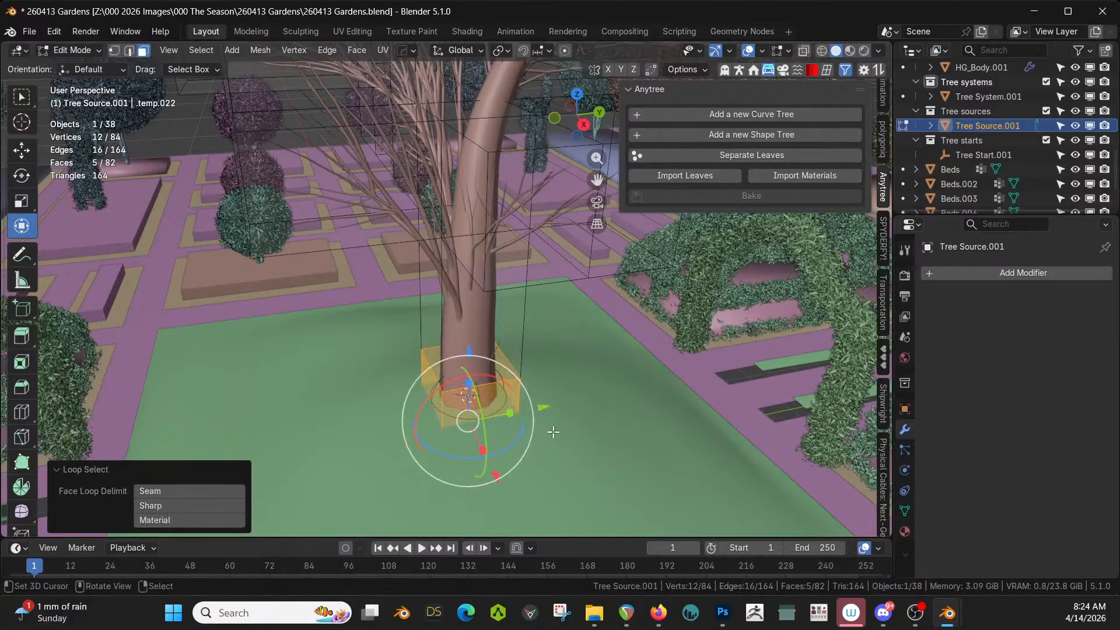
key("alt+e")
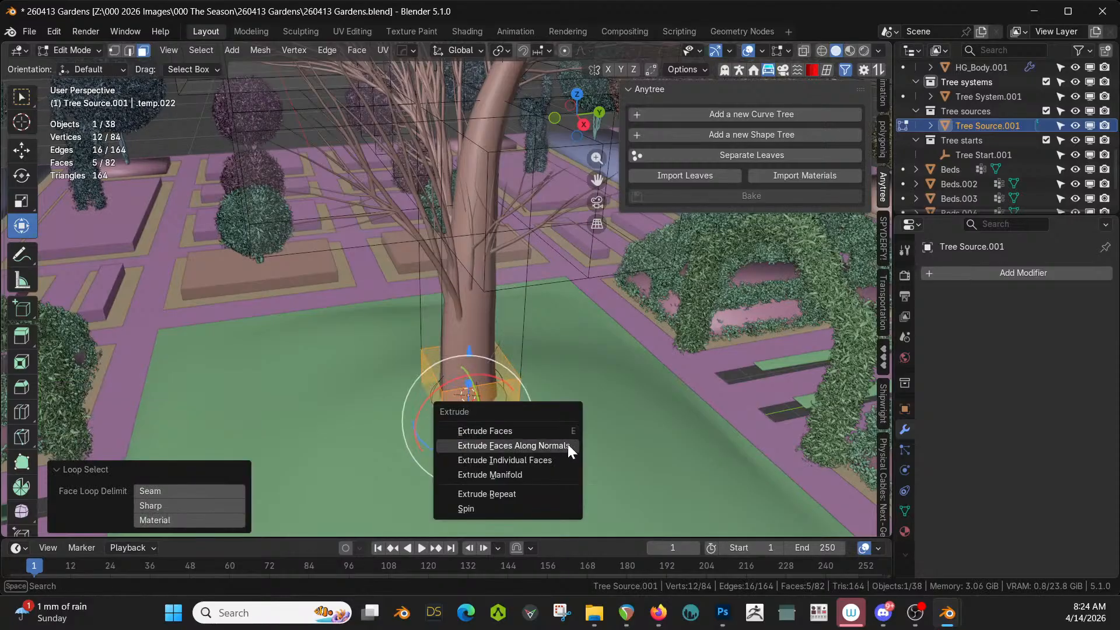
left_click(568, 445)
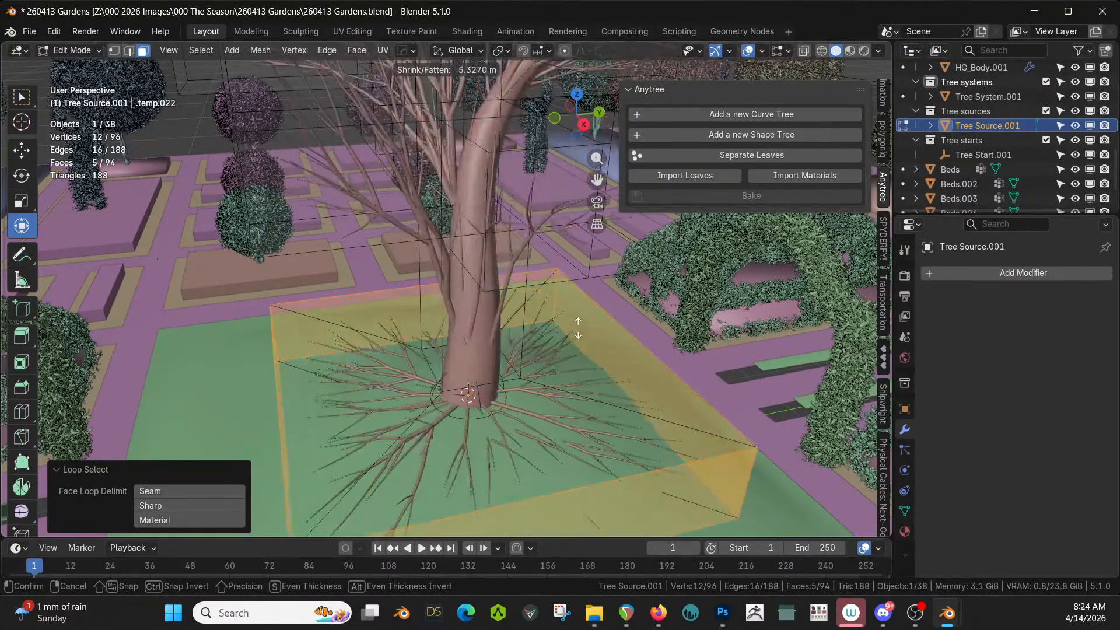
left_click(575, 349)
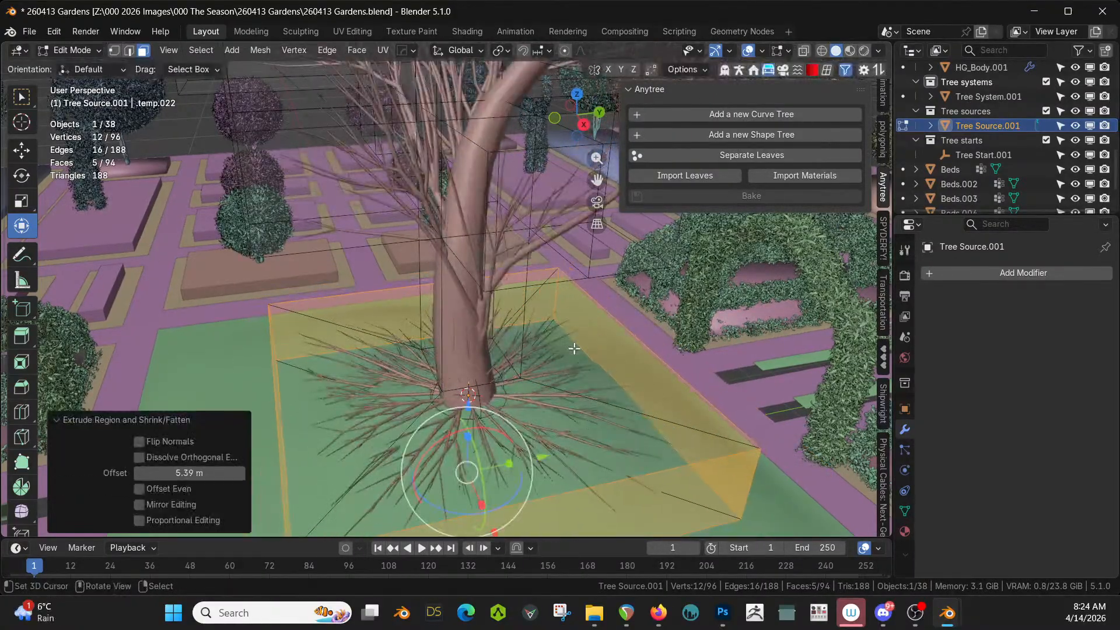
Select the four outer side faces of the extruded base block and move them down about 1.89 m along Z
middle_click_drag(575, 348, 602, 433)
left_click(369, 339, "shift")
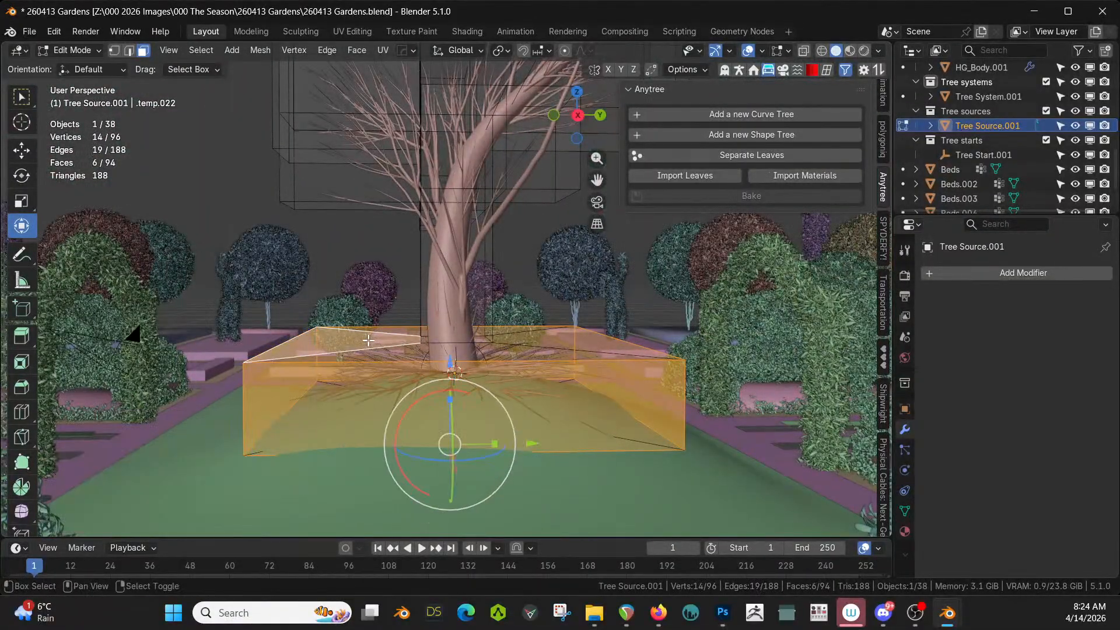
left_click(390, 386)
middle_click_drag(373, 387, 607, 412)
left_click(368, 395, "shift")
left_click(394, 388, "shift")
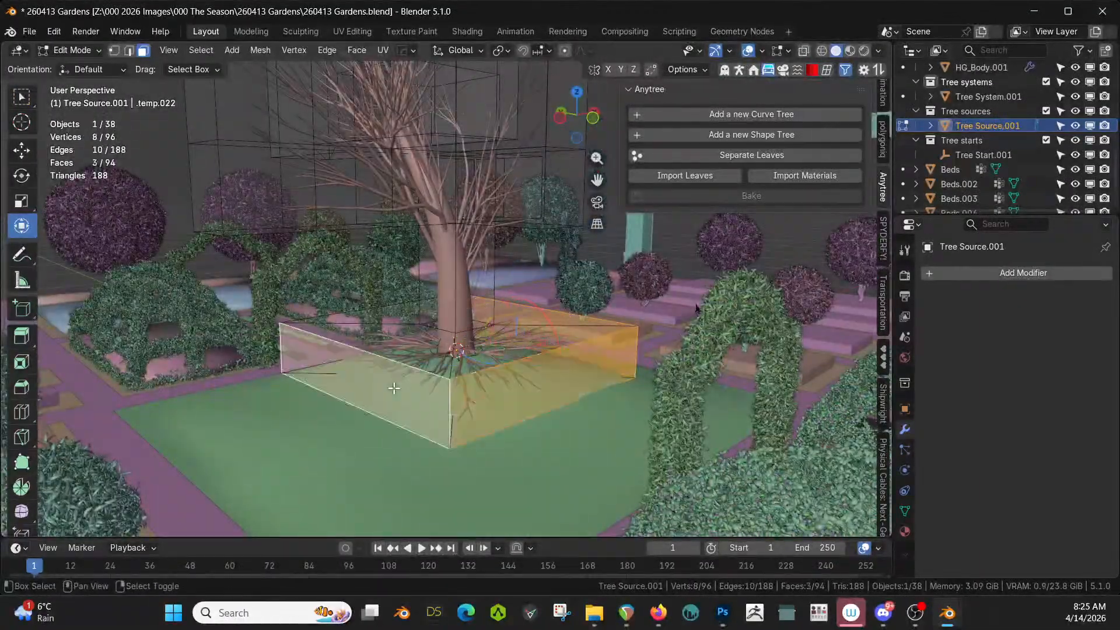
middle_click_drag(394, 388, 598, 385)
left_click(260, 410, "shift")
mouse_move(268, 397)
middle_mouse_down()
mouse_move(260, 382)
mouse_move(281, 387)
middle_mouse_up()
key("g")
key("z")
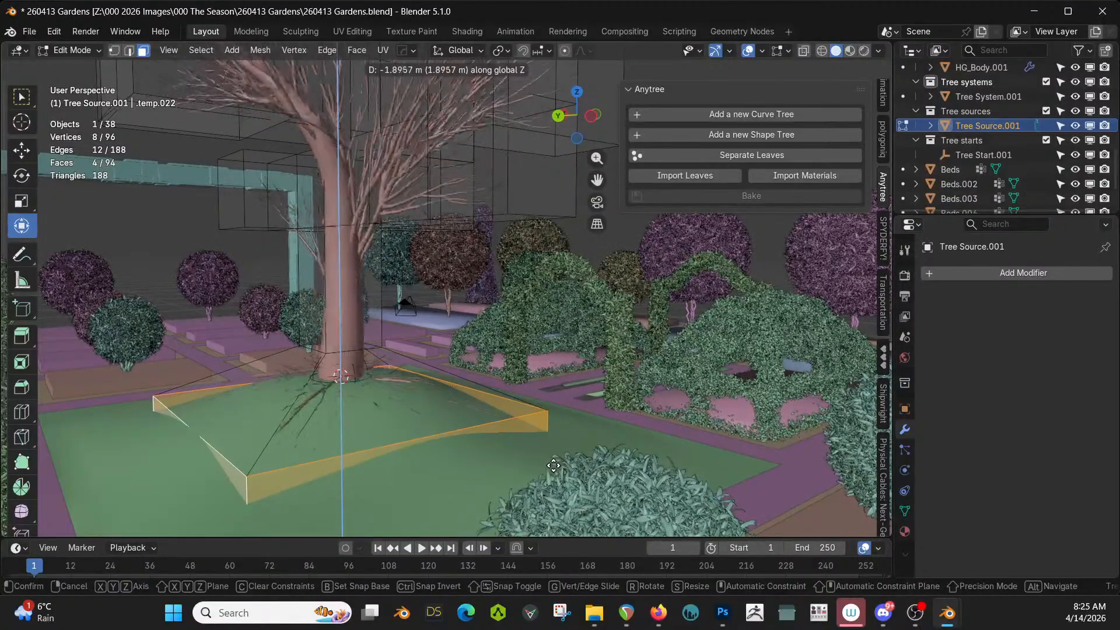
left_click(553, 465)
Grow the selection over the whole base block, try to dissolve it, delete its faces, and undo the deletion
middle_click_drag(455, 387, 473, 250)
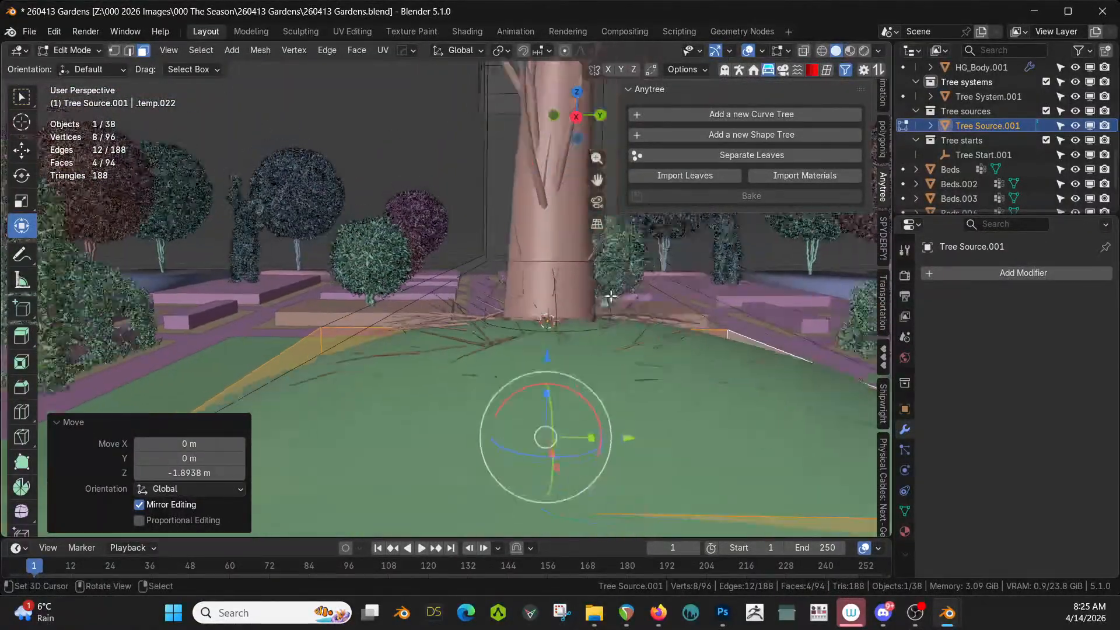
middle_click_drag(611, 296, 580, 348)
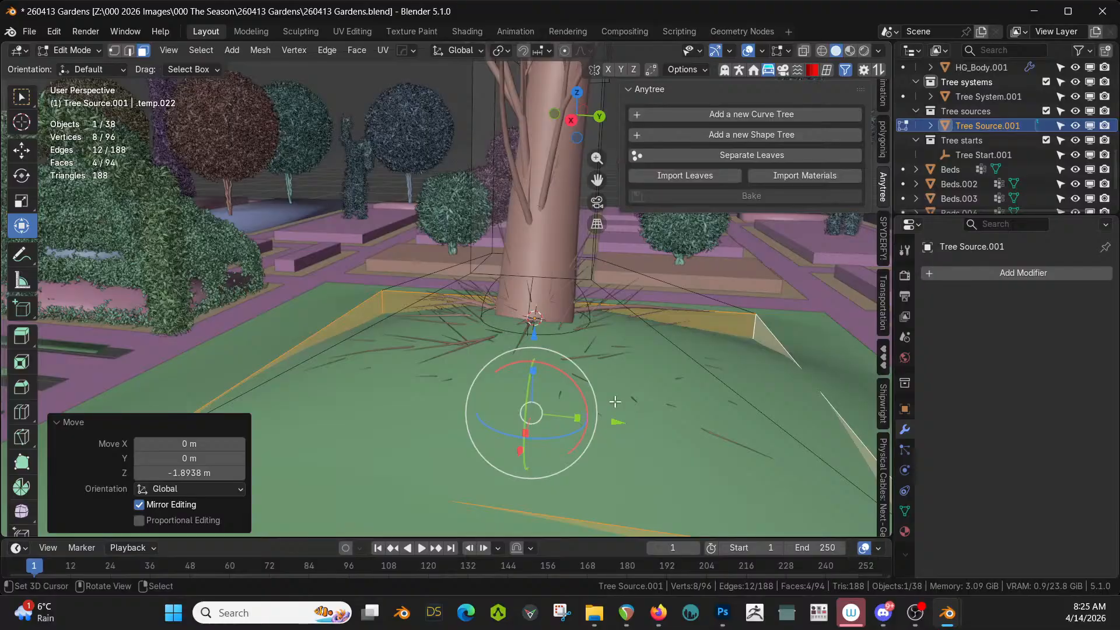
key("ctrl+KP_Add")
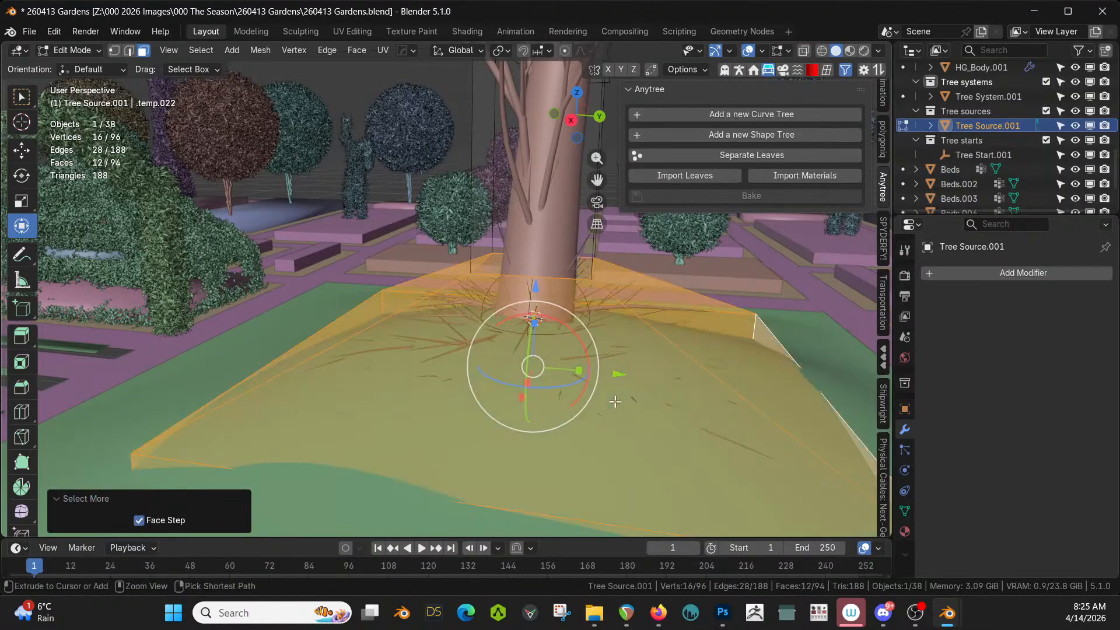
key("ctrl+x")
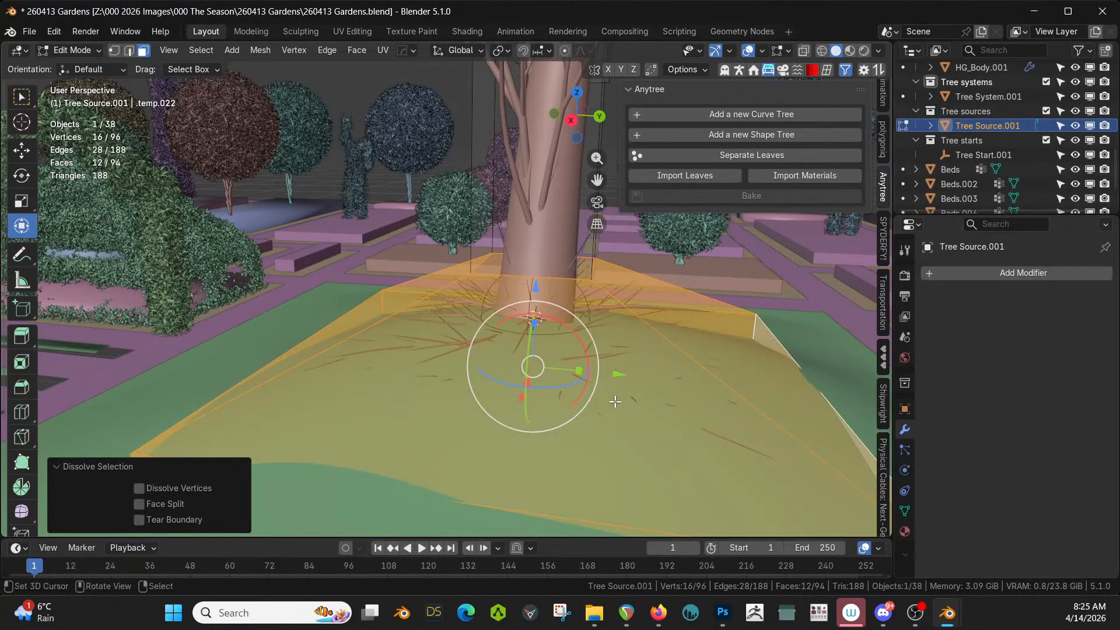
key("x")
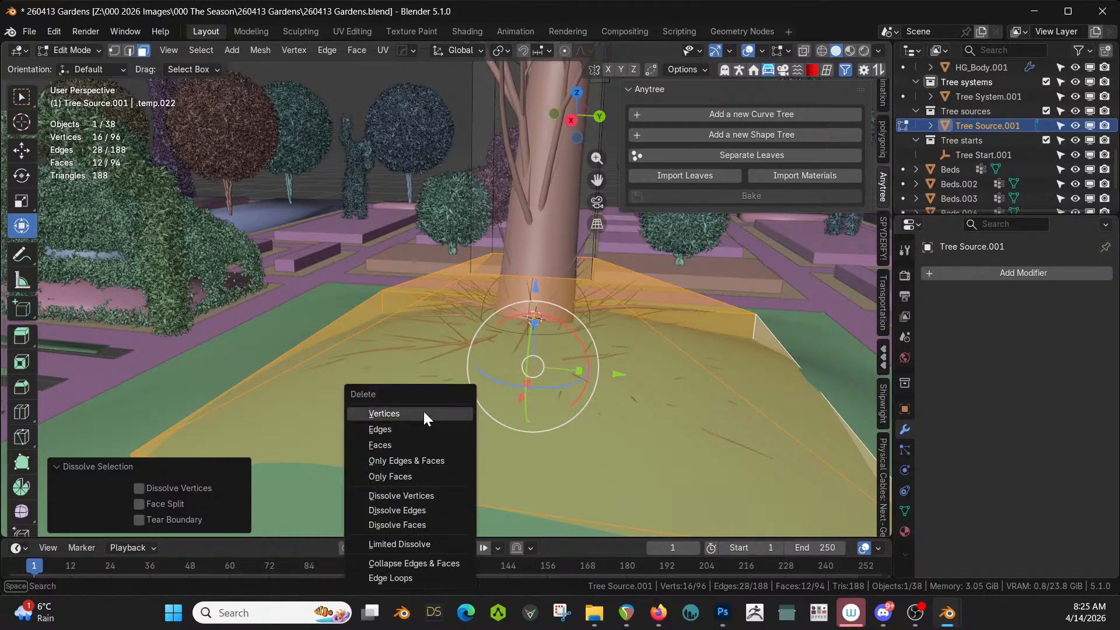
left_click(402, 445)
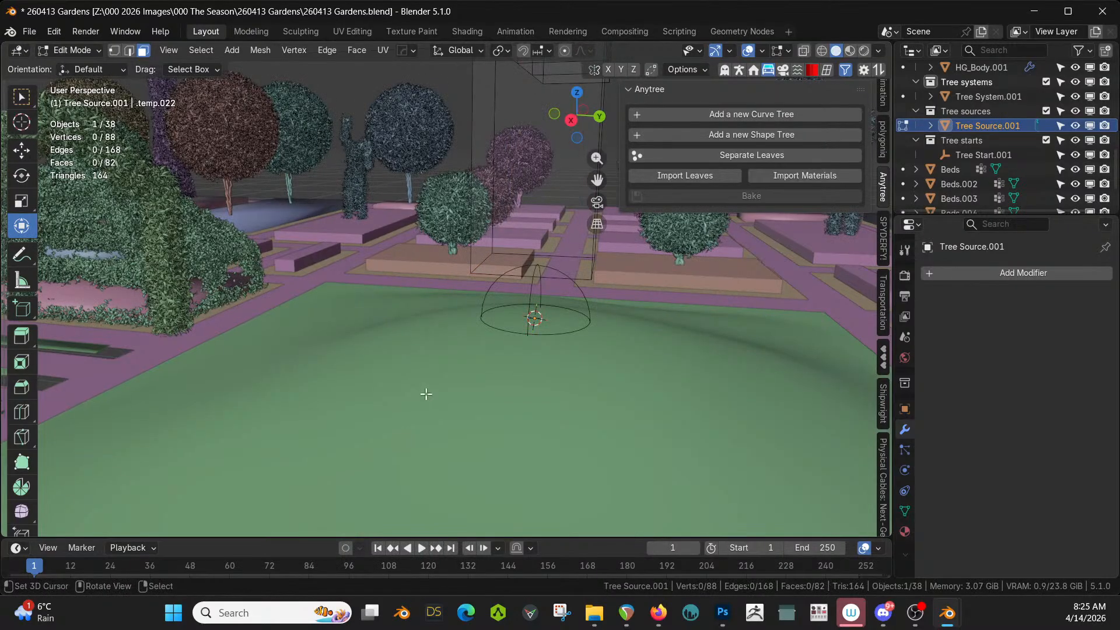
middle_click_drag(426, 394, 505, 187)
key("ctrl+z")
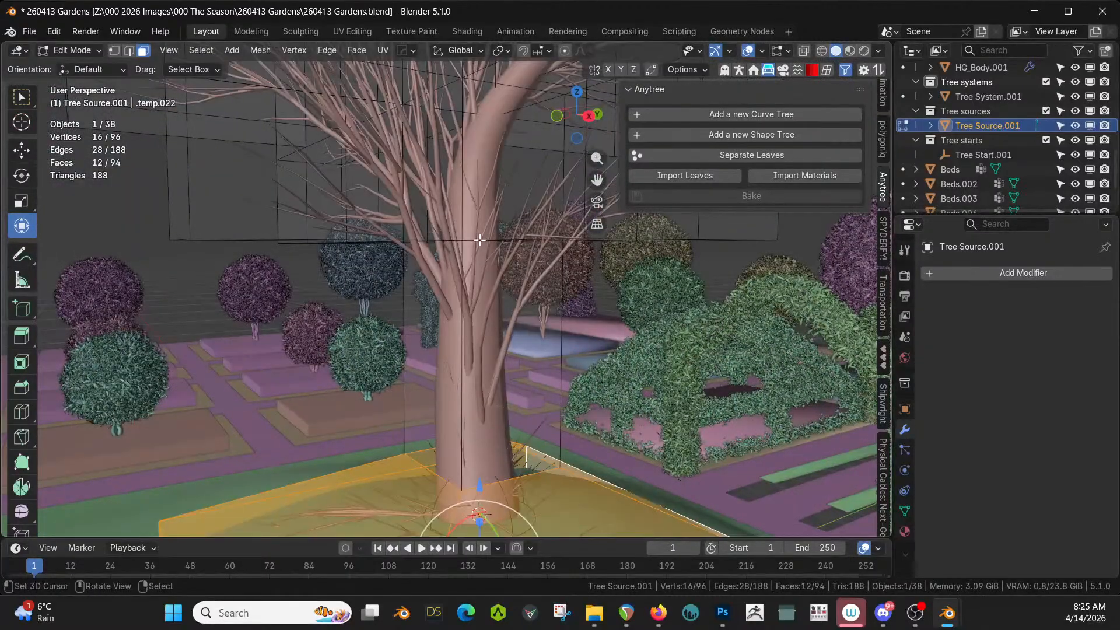
Isolate the source mesh and undo its base edits back through the outward extrusion and the last downward extrusion
key("KP_Divide")
middle_click_drag(480, 240, 542, 340)
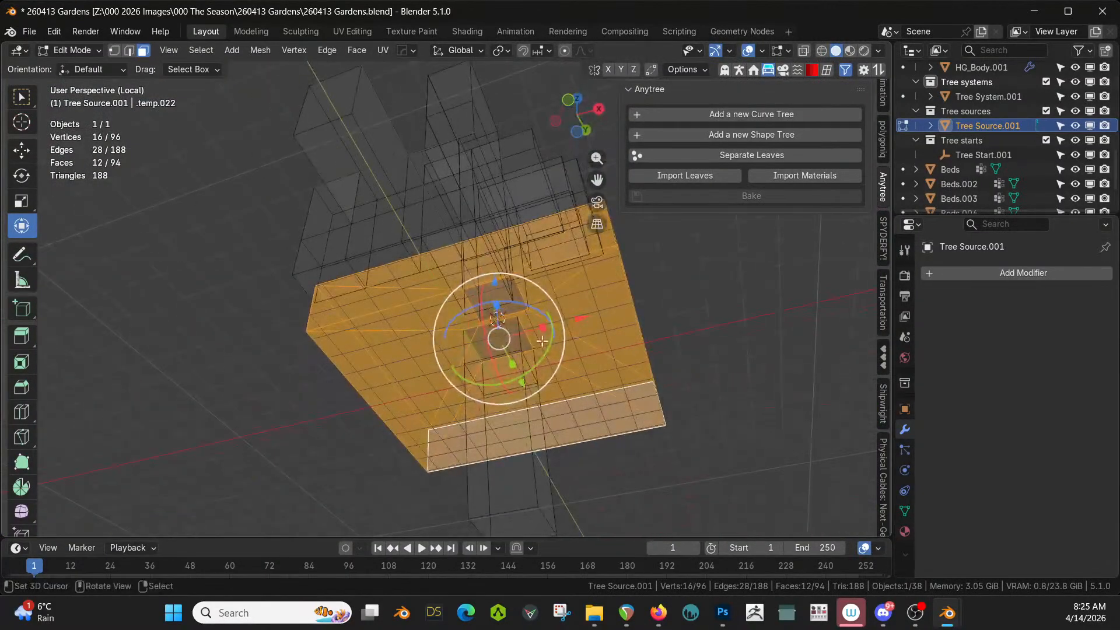
right_click(533, 396)
middle_click_drag(533, 397, 637, 505)
key("ctrl+z")
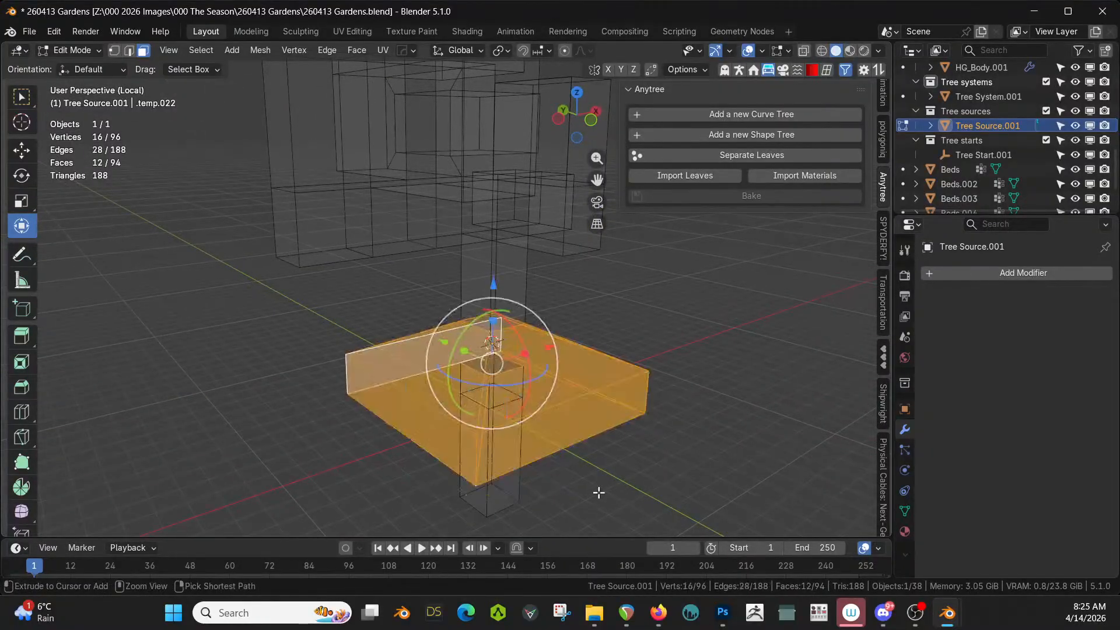
key("ctrl+z")
key("ctrl+z")
key("ctrl+z")
key("ctrl+z")
key("ctrl+z")
key("ctrl+z")
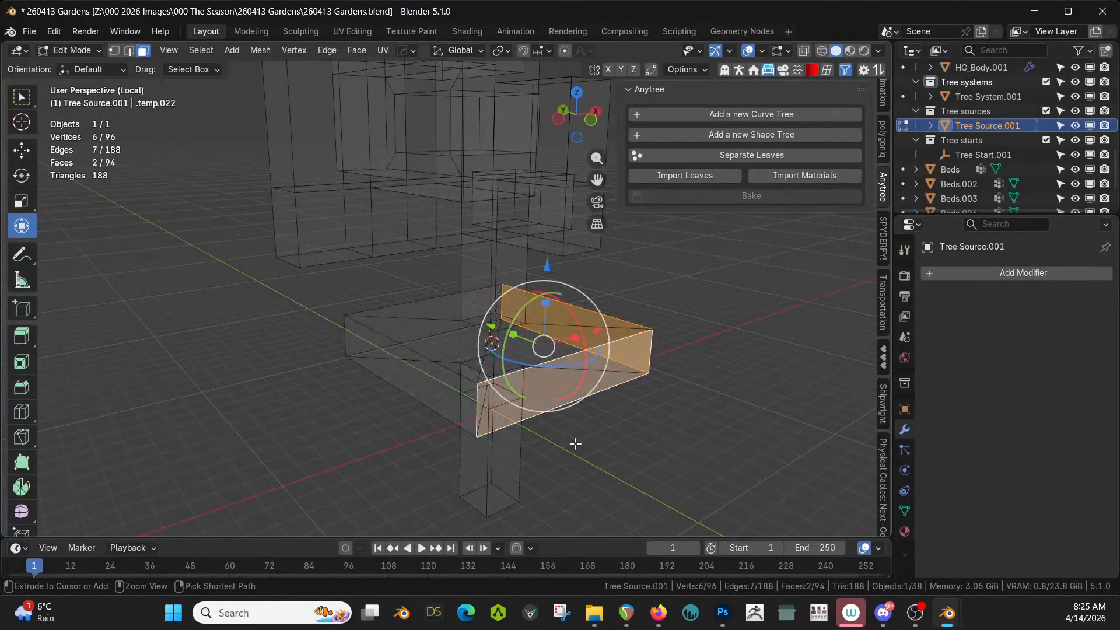
key("ctrl+z")
key("ctrl+z")
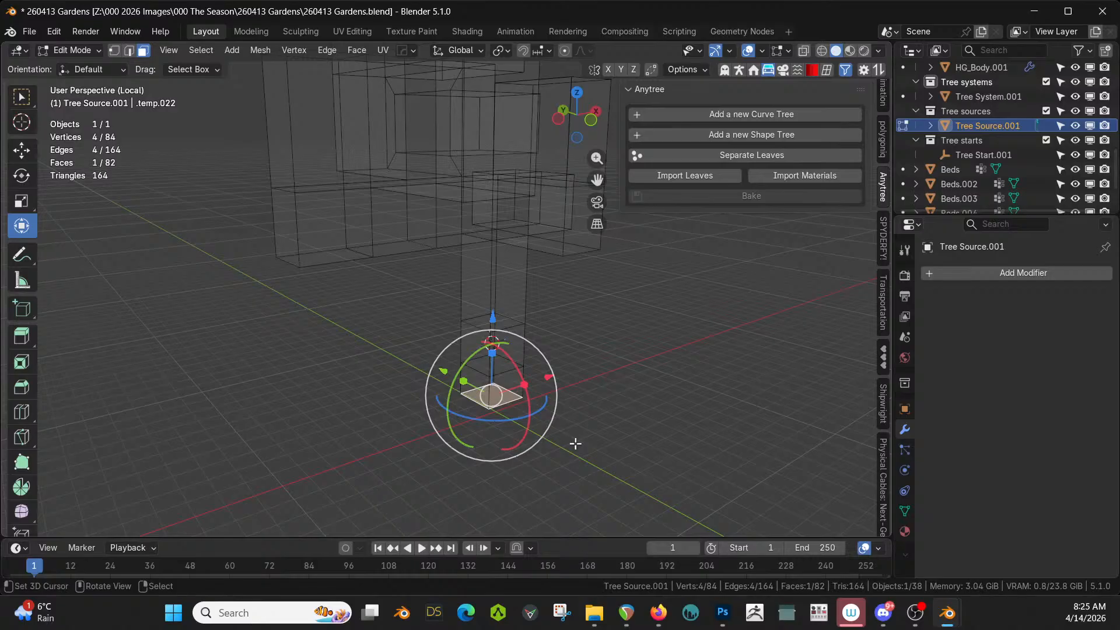
key("KP_Divide")
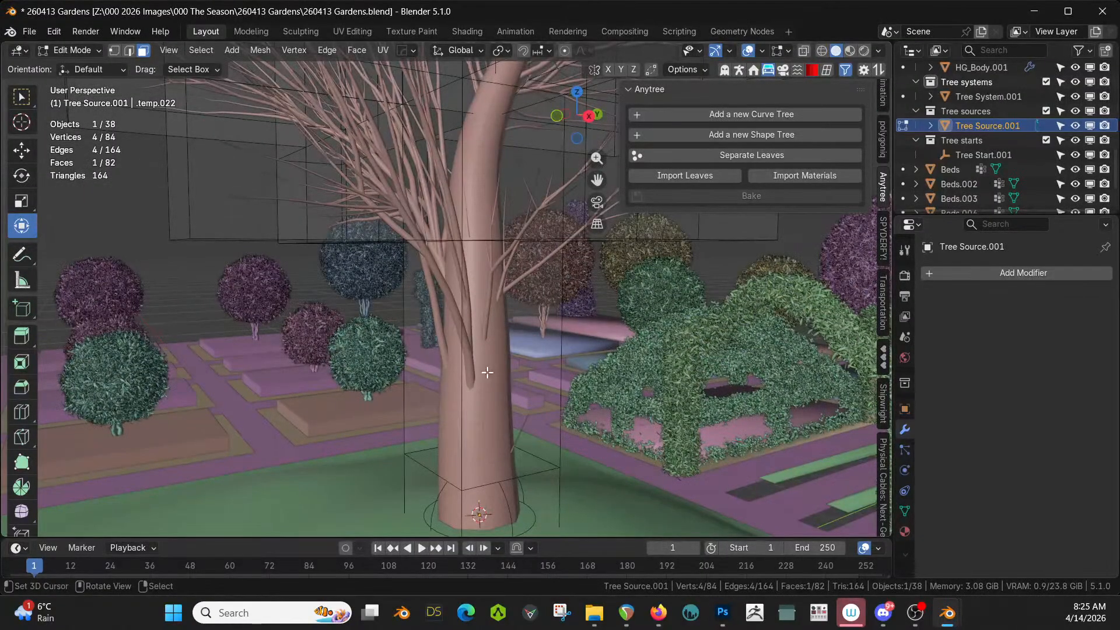
Leave mesh editing and set Tree System.001's Joint Smoothness to 0.55 m and Gravity to 0.429
middle_click_drag(487, 373, 831, 344)
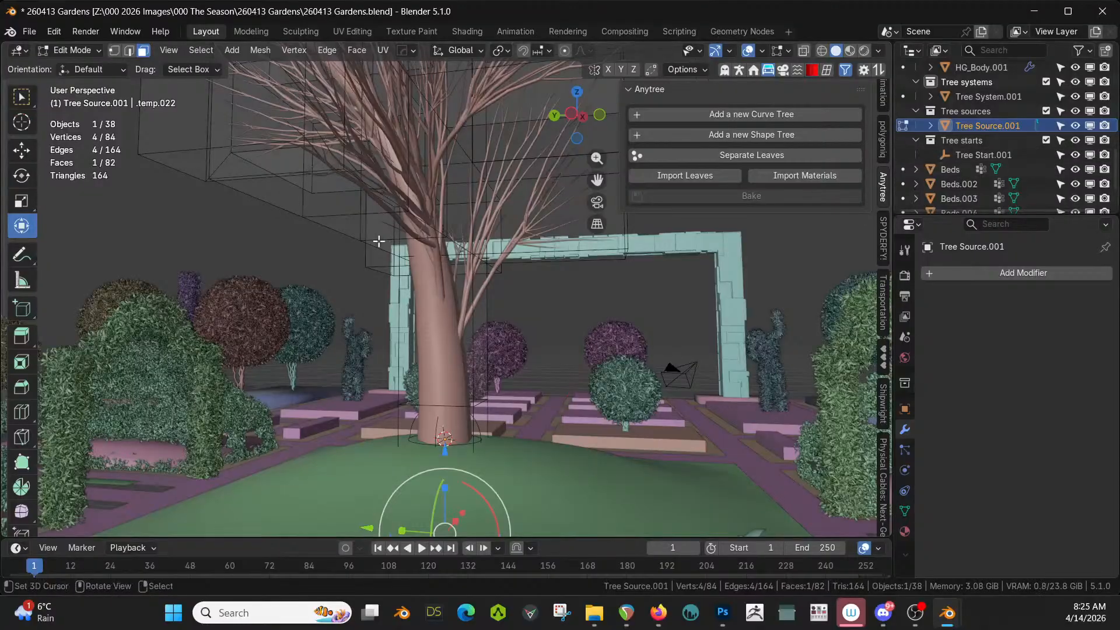
key("Tab")
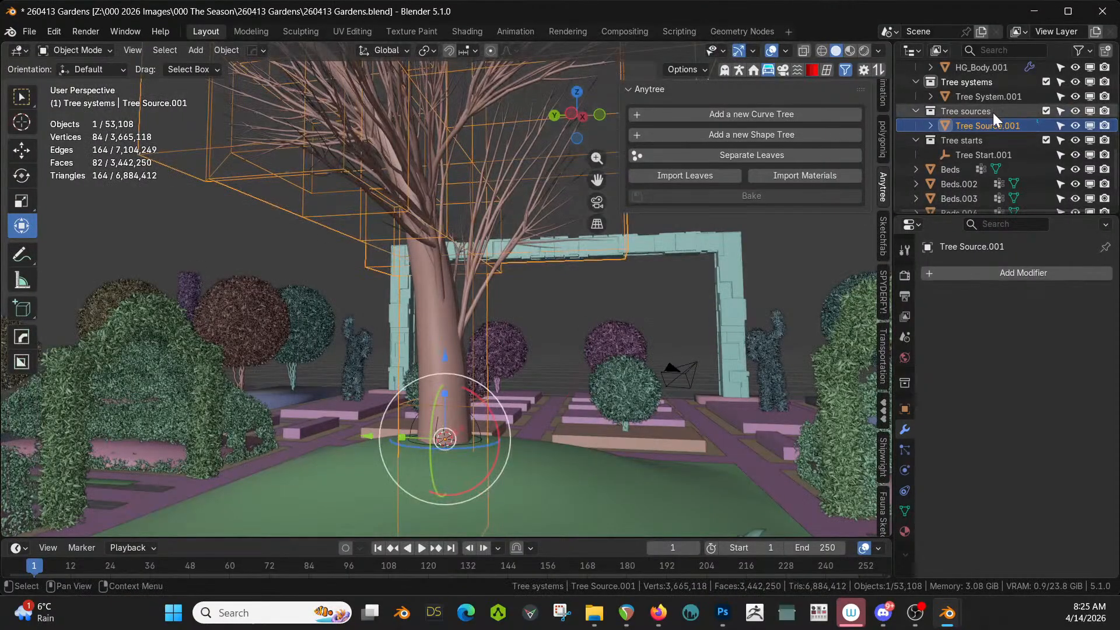
left_click(1008, 93)
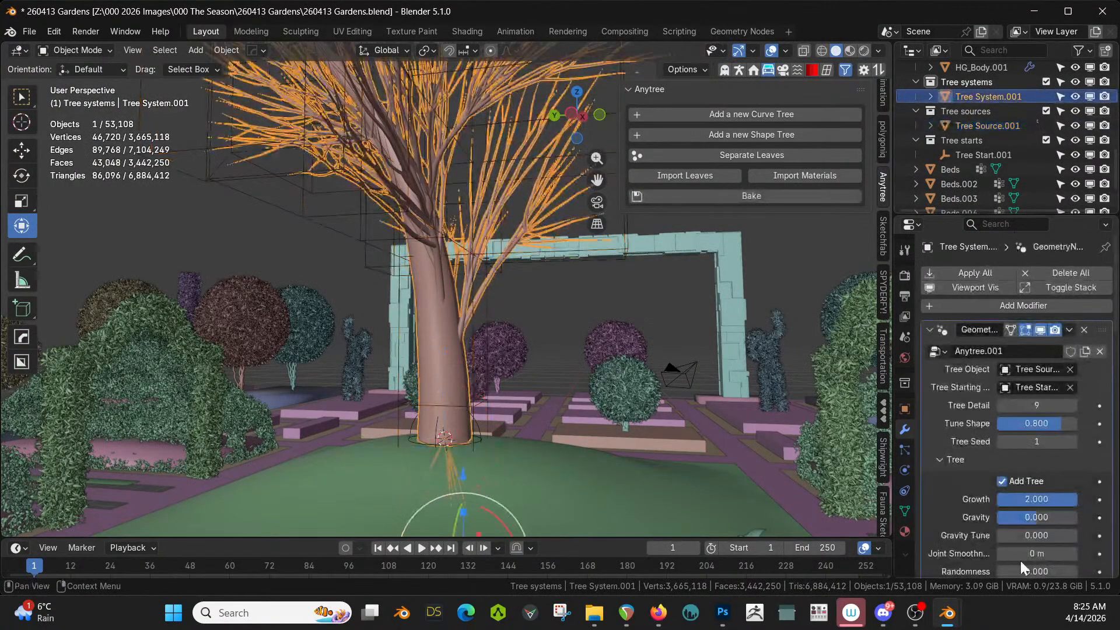
scroll(1068, 425, "down", 3)
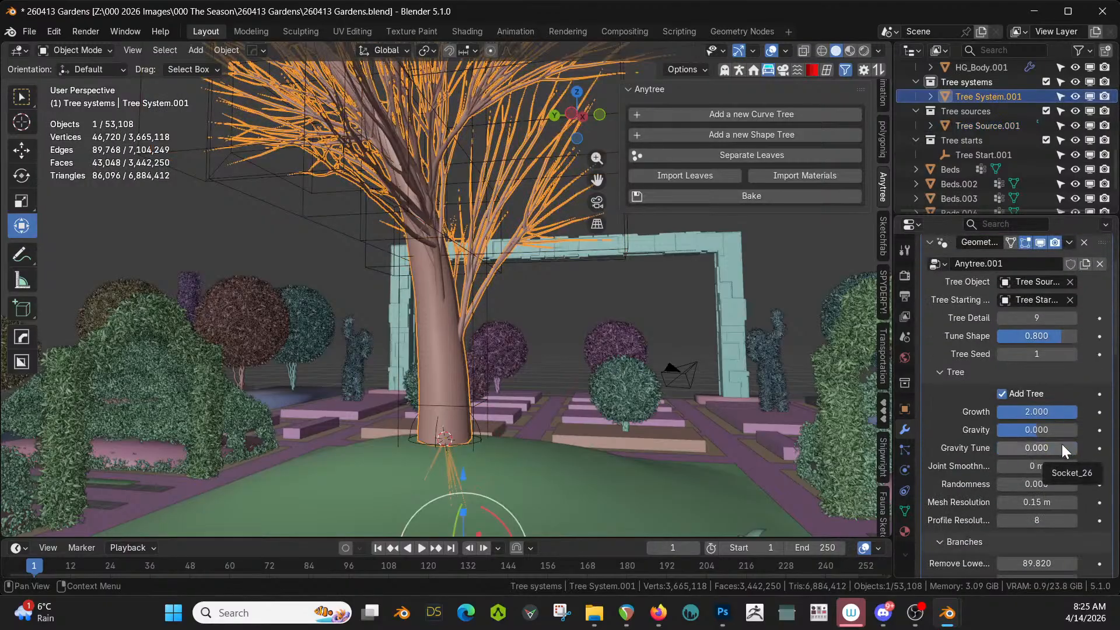
left_click_drag(1010, 466, 1054, 430)
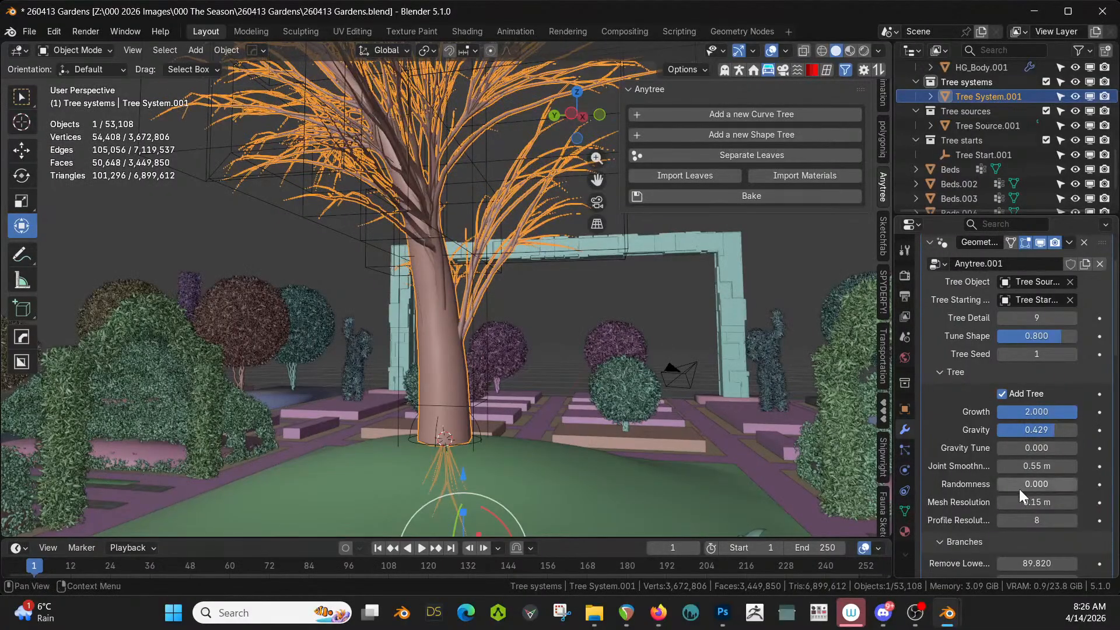
Set the tree's Randomness to 0.2 and its Mesh Resolution to 0.1 m
left_click_drag(1020, 489, 1047, 489)
middle_click_drag(688, 401, 511, 398)
left_click(1035, 503)
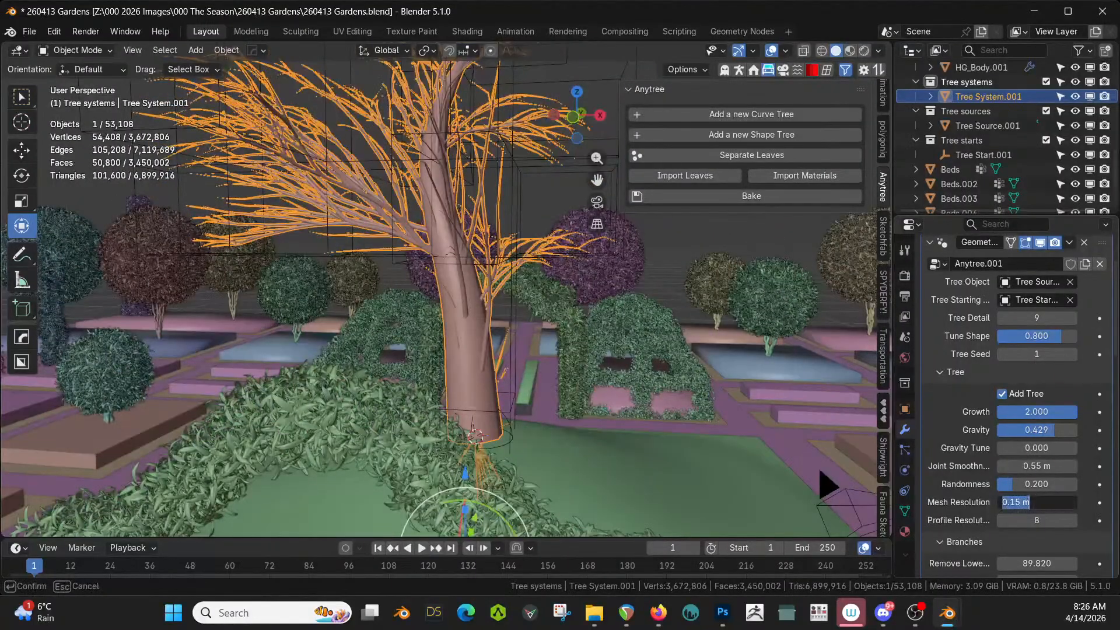
type(".1")
key("Return")
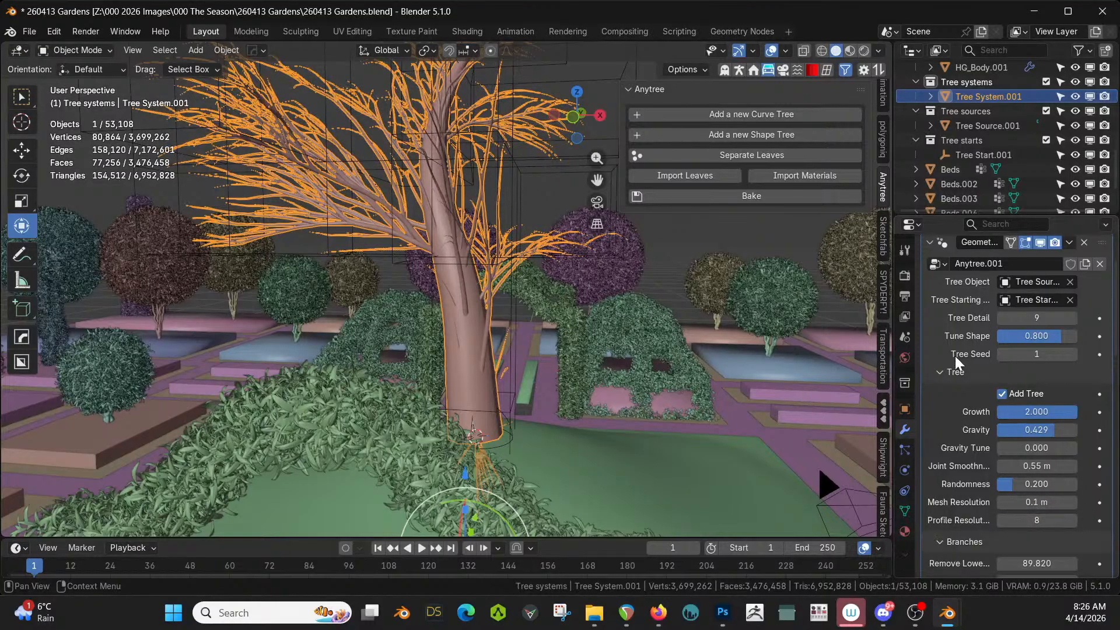
Set the Tree Detail to 10
scroll(992, 394, "up", 2)
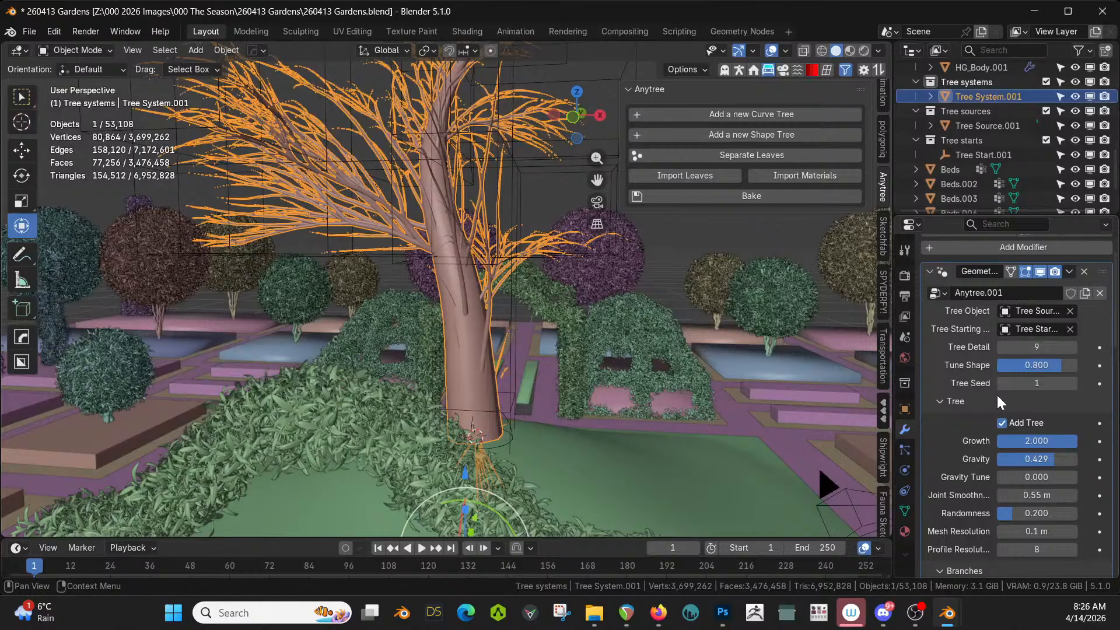
left_click(1073, 348)
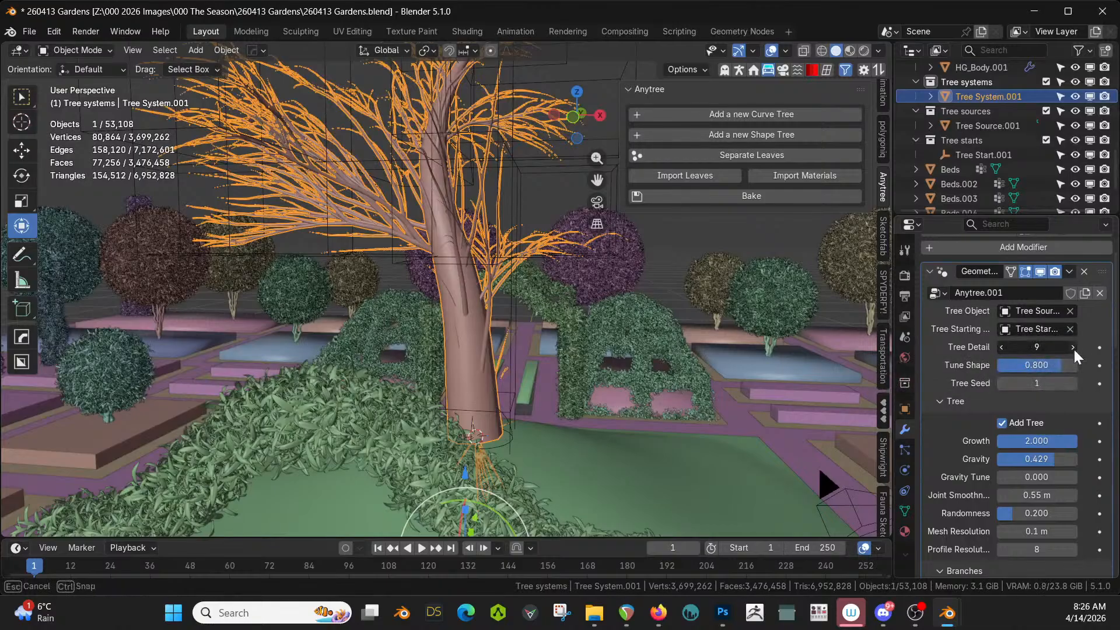
middle_click_drag(618, 385, 876, 387)
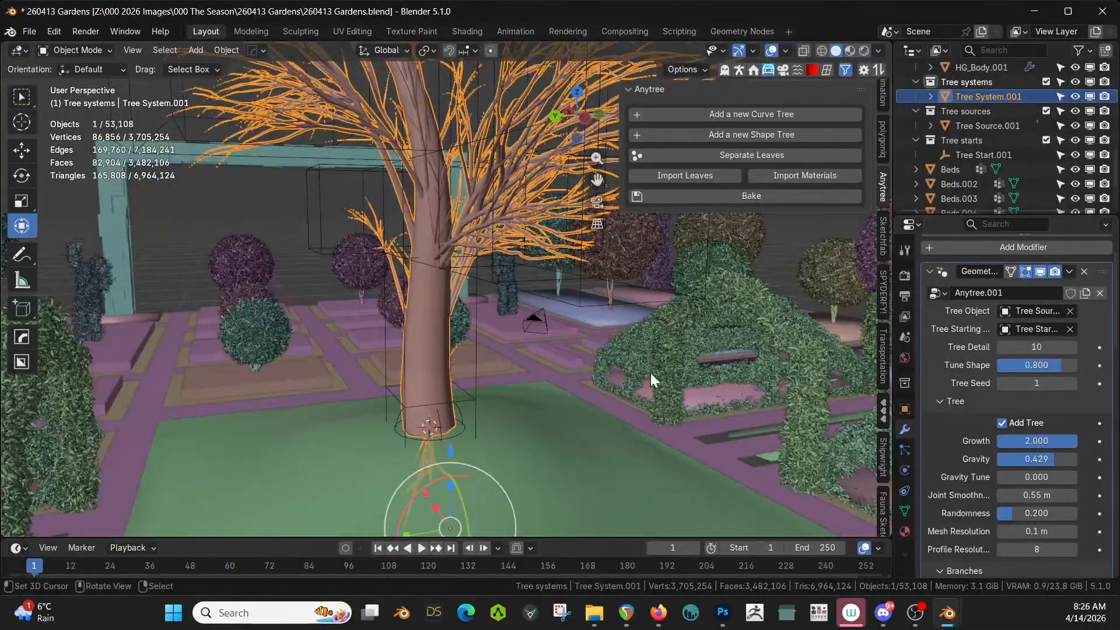
Examine the tree's overall form in isolation and from above within the garden, ending with the tree selected
key("KP_Divide")
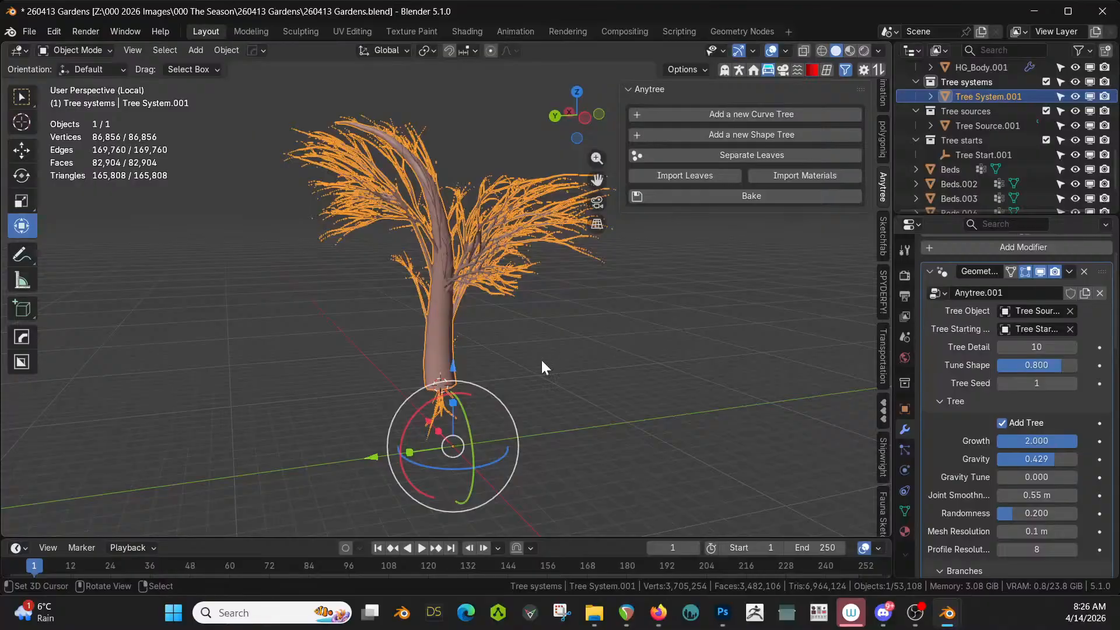
middle_click_drag(542, 364, 908, 251)
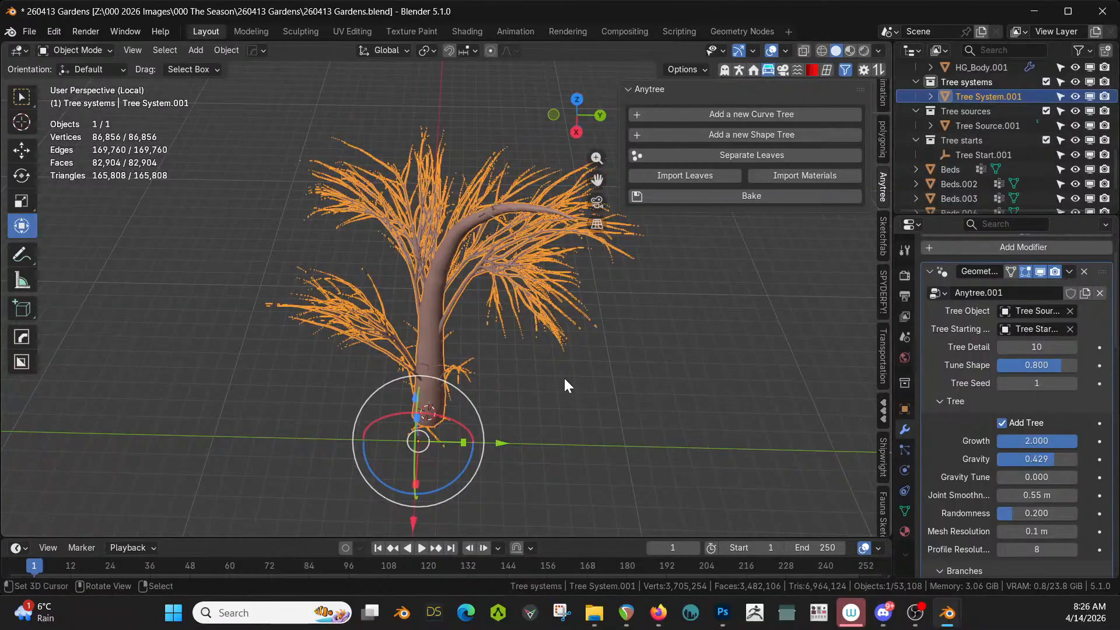
key("KP_Divide")
middle_click_drag(564, 378, 444, 277)
left_click(345, 313)
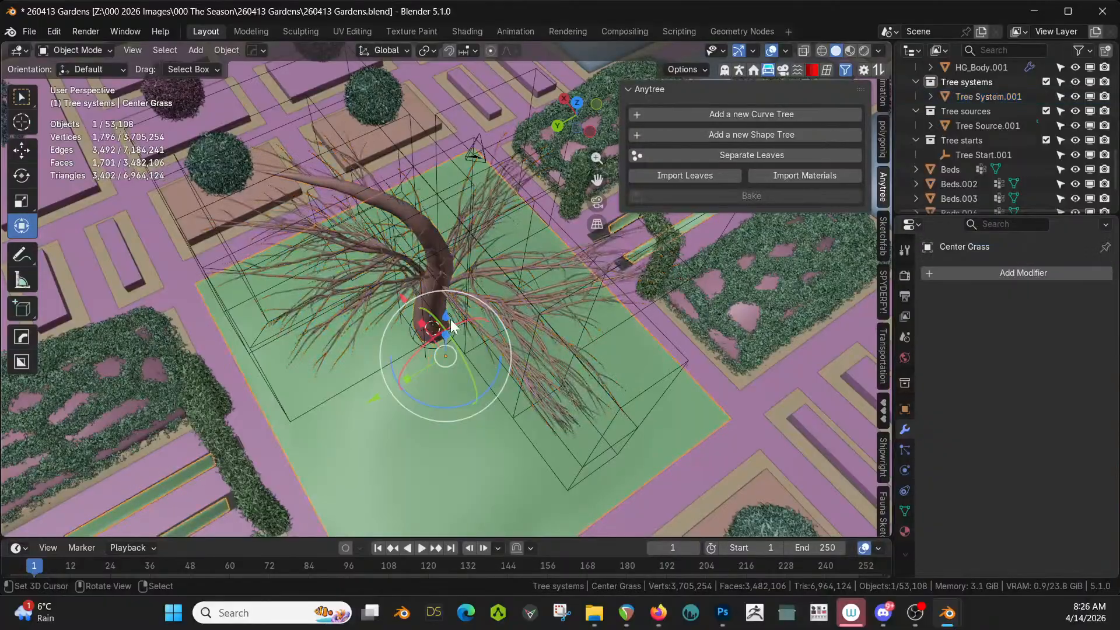
middle_click_drag(467, 319, 408, 272)
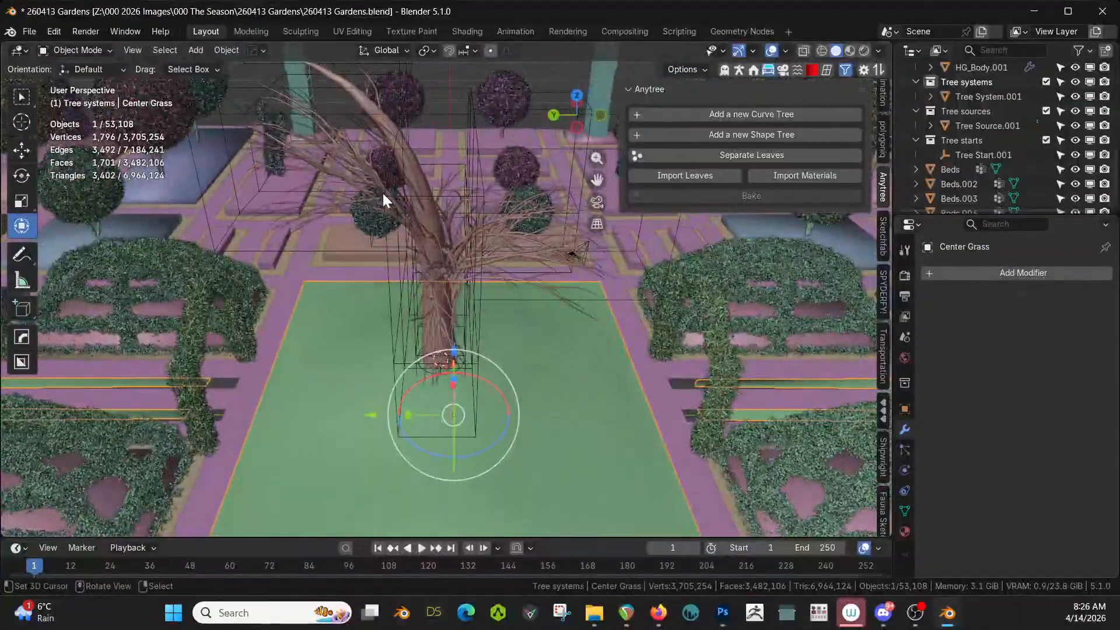
middle_click_drag(383, 194, 360, 352)
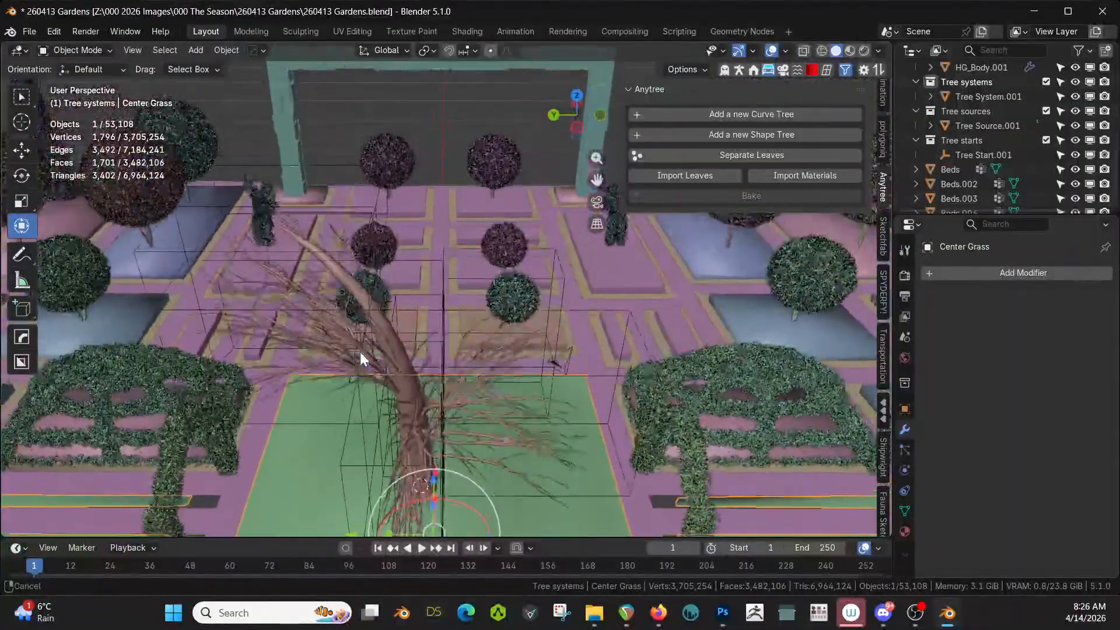
left_click(405, 282)
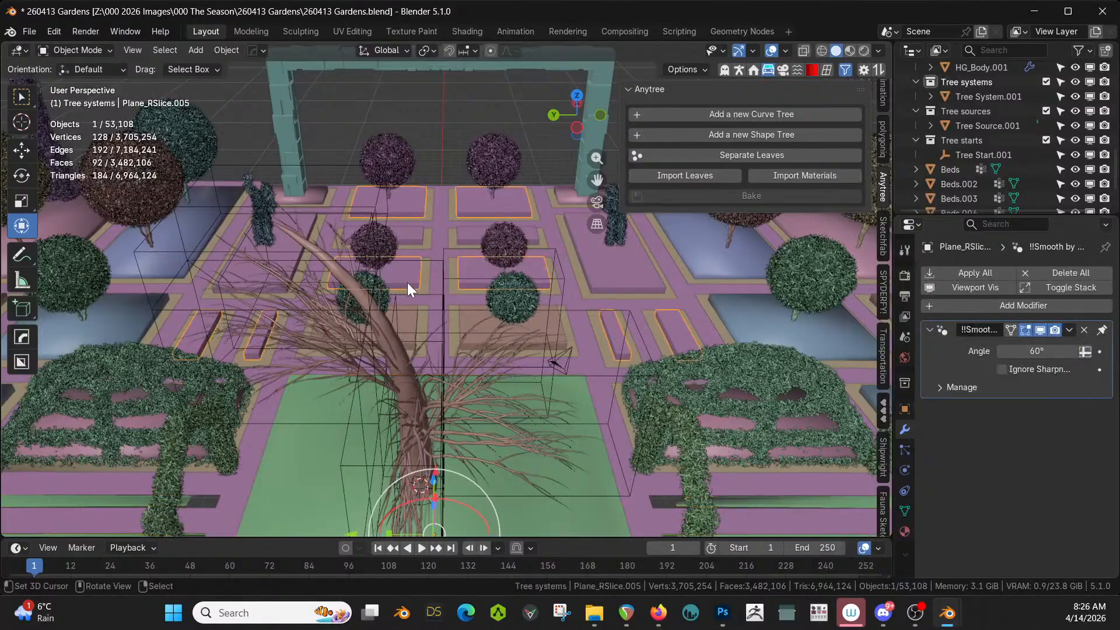
left_click(380, 411)
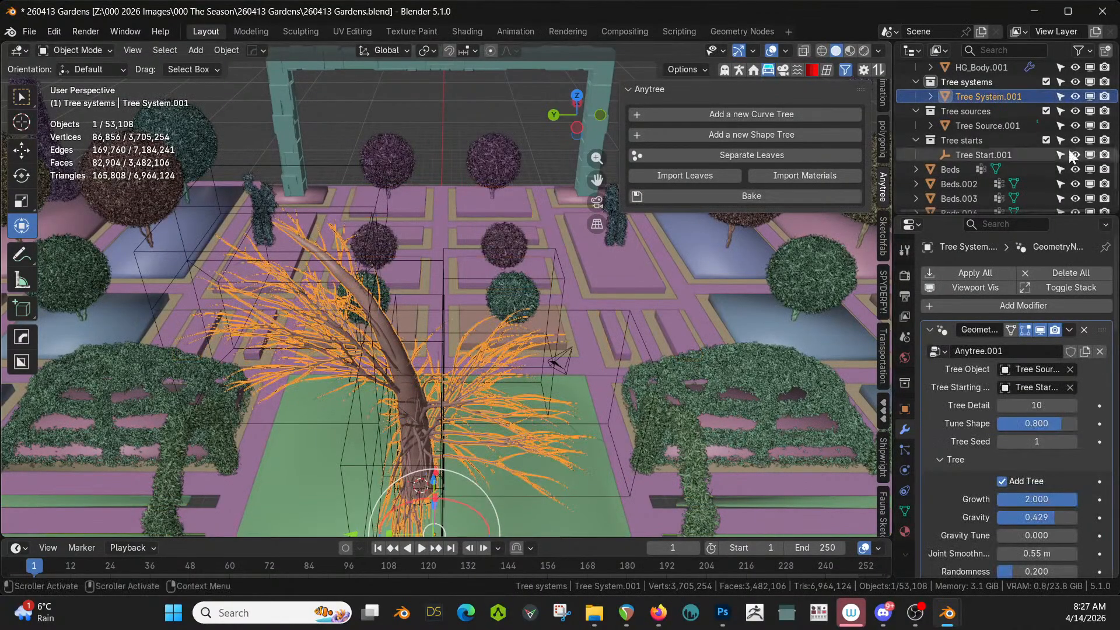
Edit the Tree Source.001 mesh and extrude a top face above the trunk upward by about 4.38 m and again by about 1.15 m
left_click(992, 127)
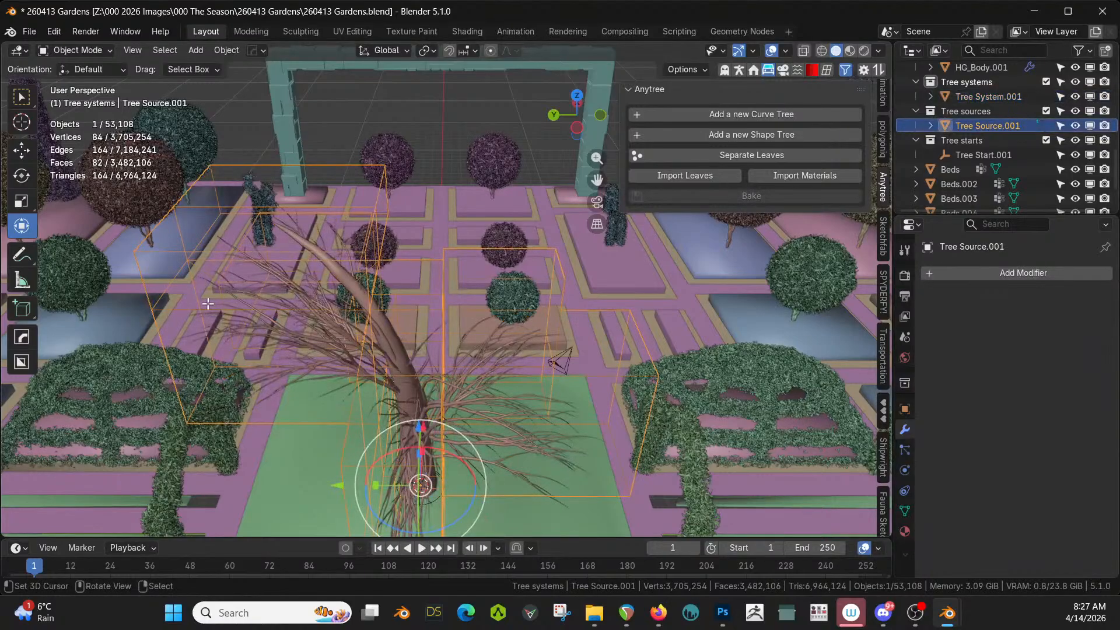
key("Tab")
left_click(387, 293)
key("e")
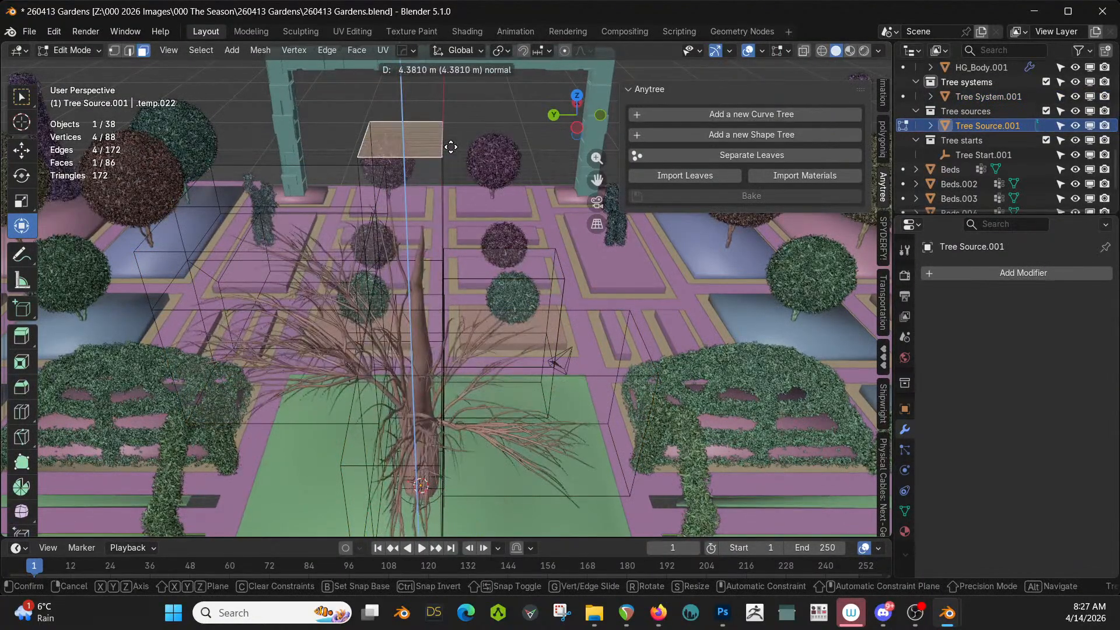
left_click(451, 147)
key("e")
left_click(402, 200)
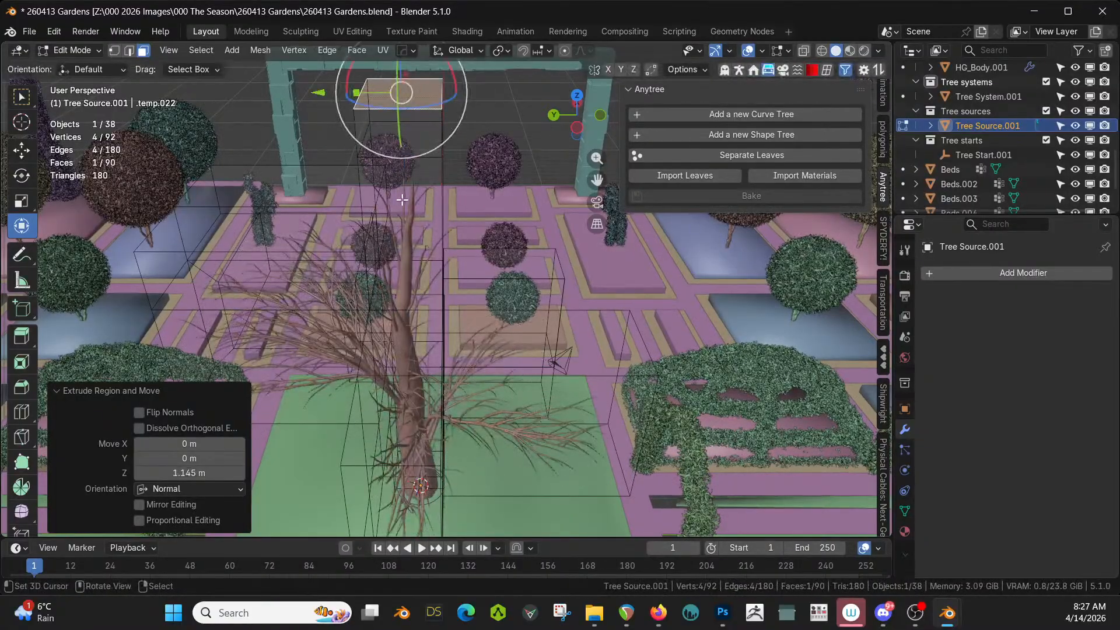
Extrude the loop of side faces high above the trunk outward along their normals by about 6.67 m
left_click(402, 199)
left_click(367, 179, "alt")
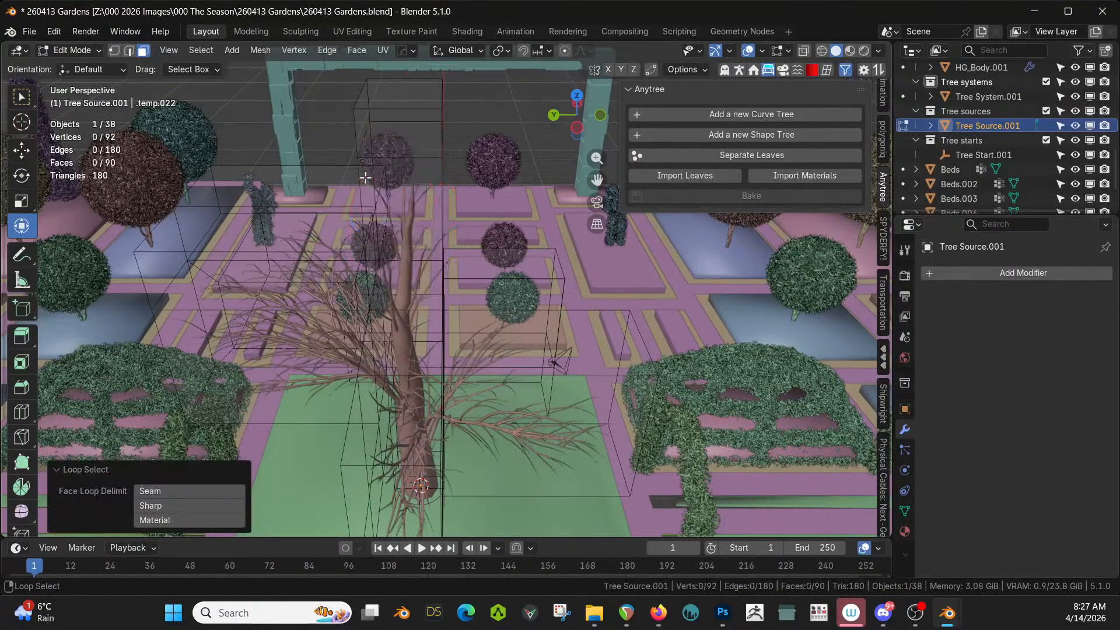
key("alt+e")
left_click(504, 257)
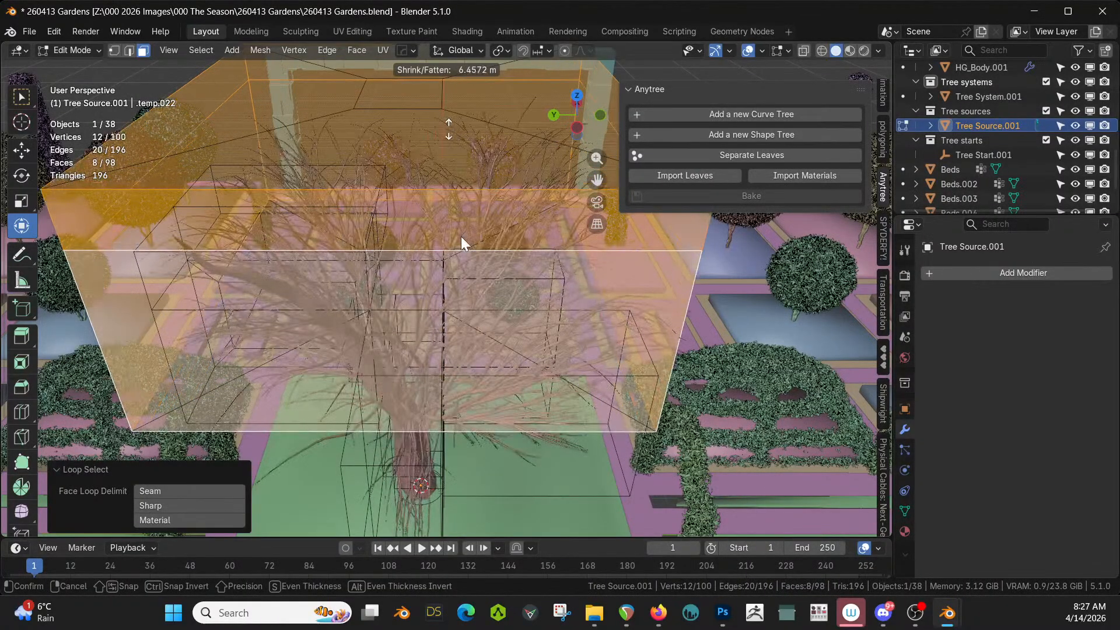
left_click(461, 236)
middle_click_drag(461, 236, 551, 314)
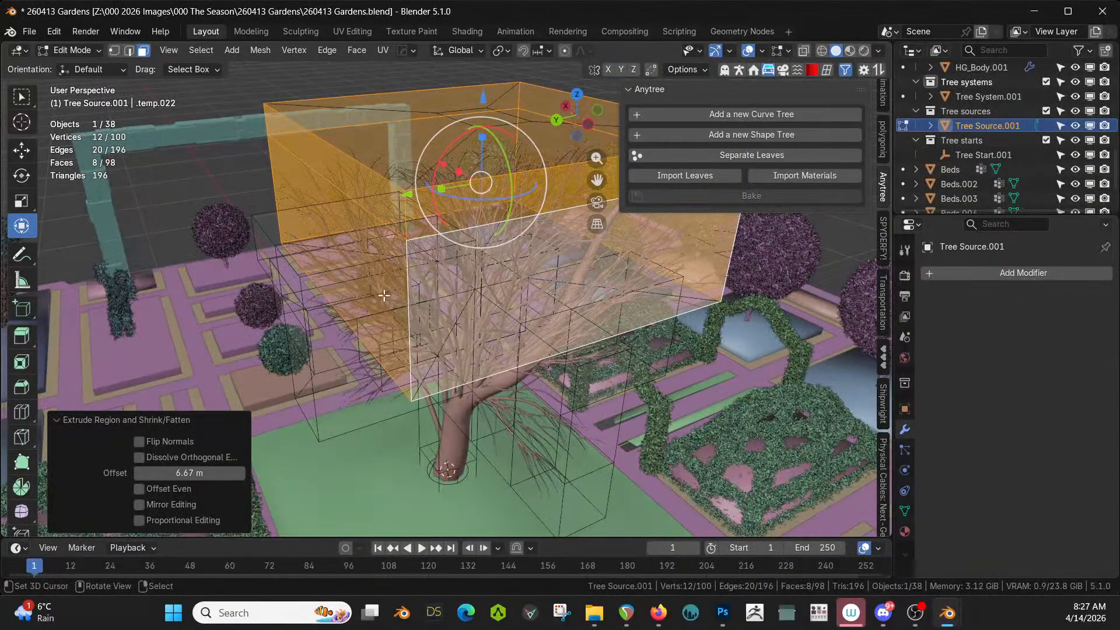
middle_click_drag(388, 293, 481, 366)
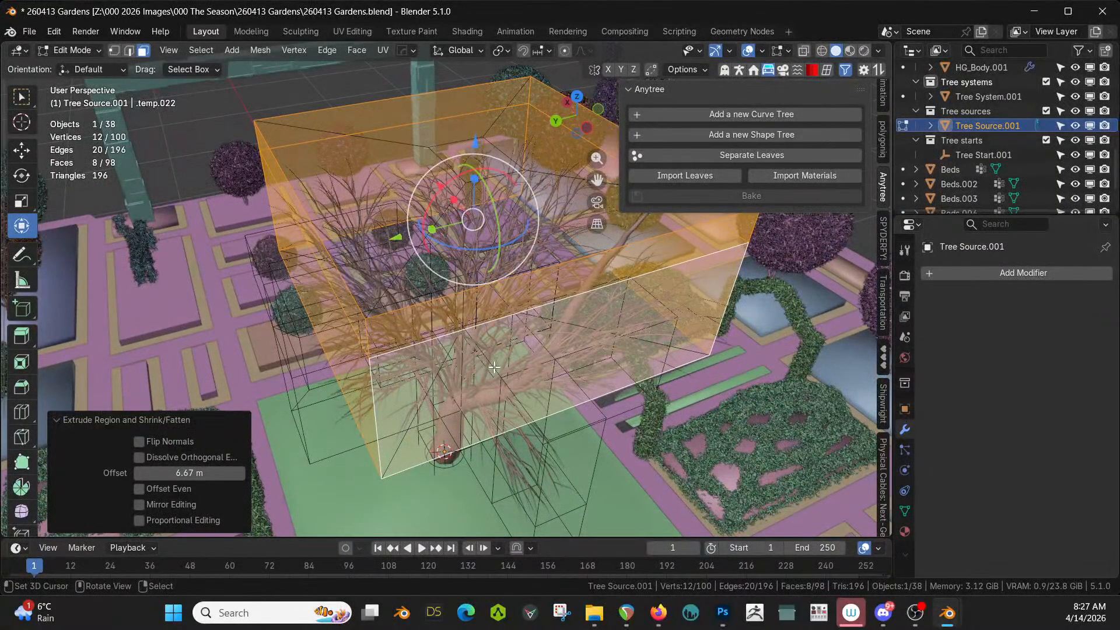
Select the four vertical corner edges of the upper crown block and bevel them with a width of about 2.18 m
key("2")
left_click(380, 402)
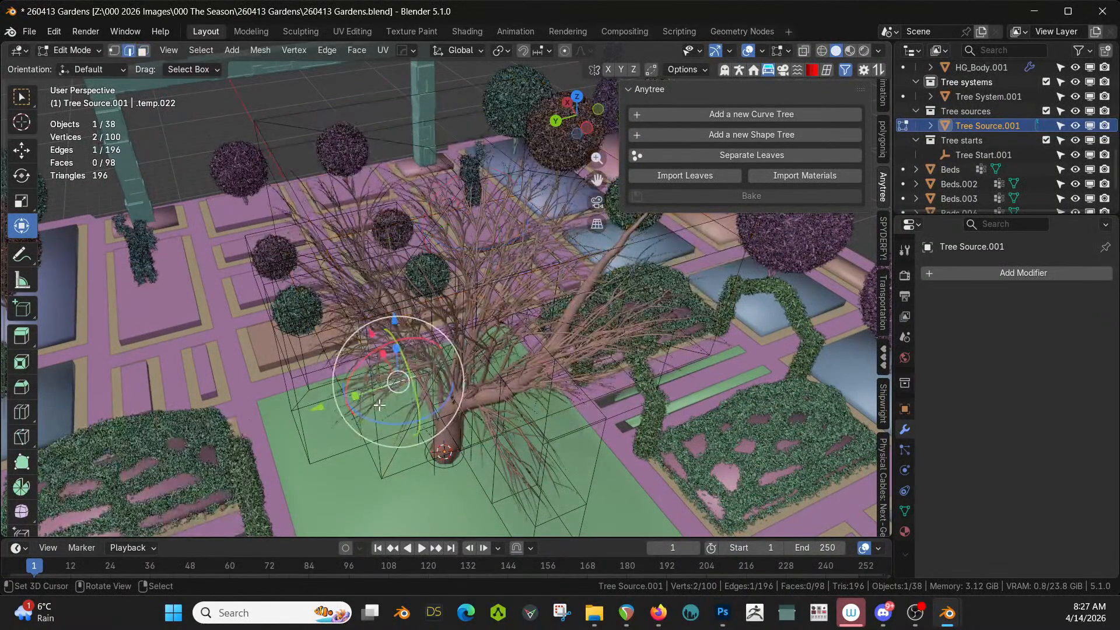
middle_click_drag(378, 404, 584, 169)
left_click(354, 126, "shift")
left_click(337, 145, "shift")
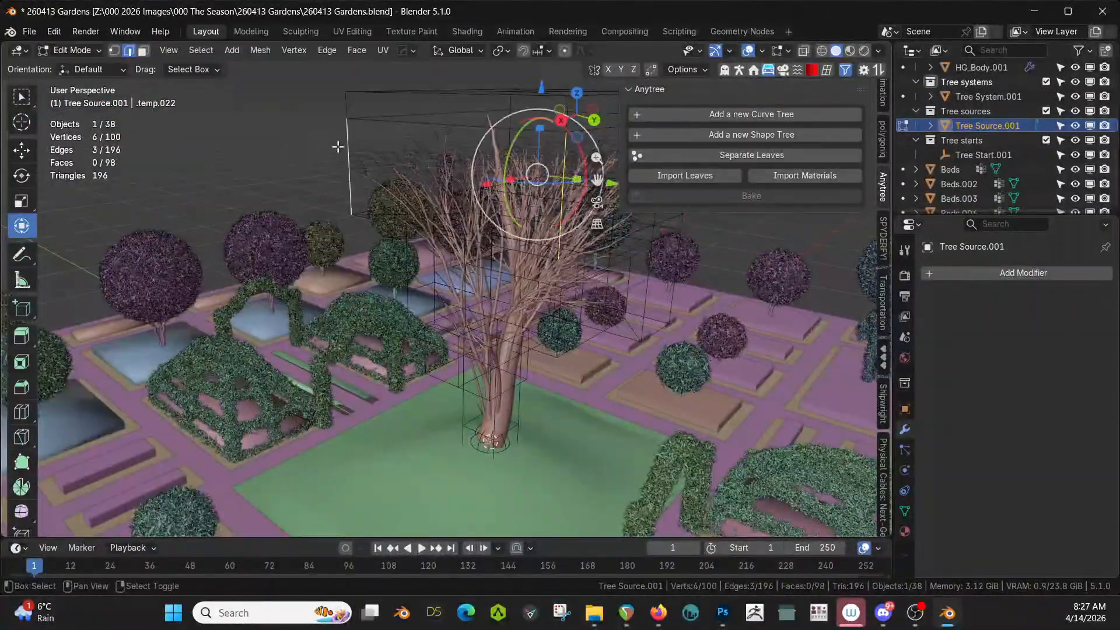
middle_click_drag(338, 145, 509, 161)
left_click(247, 144, "shift")
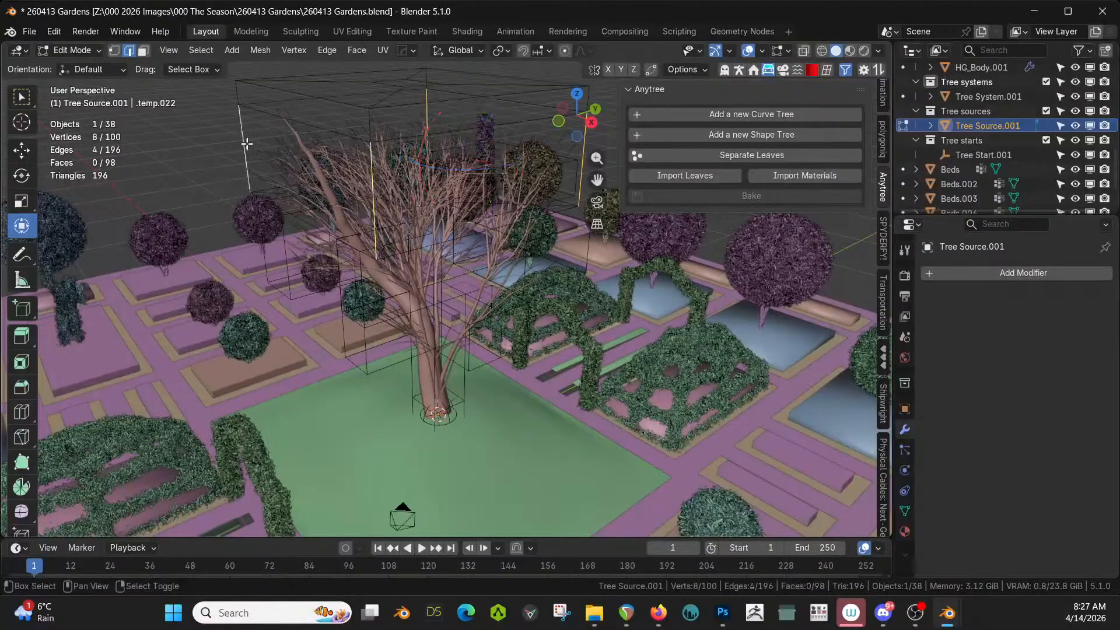
key("ctrl+b")
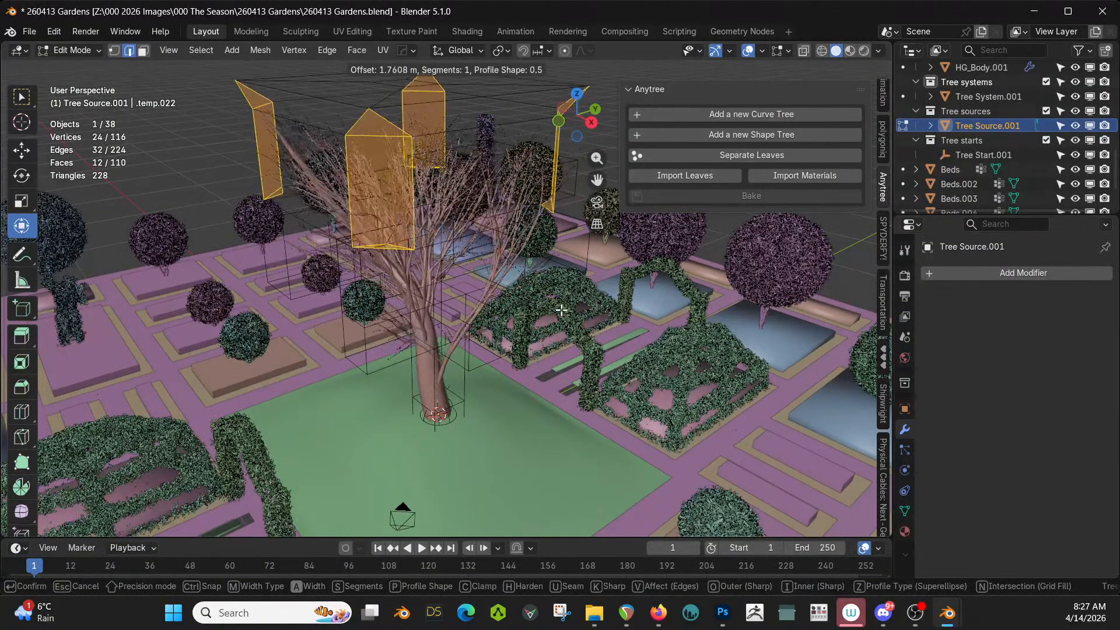
left_click(506, 285)
middle_click_drag(507, 286, 277, 271)
middle_click_drag(248, 268, 292, 222)
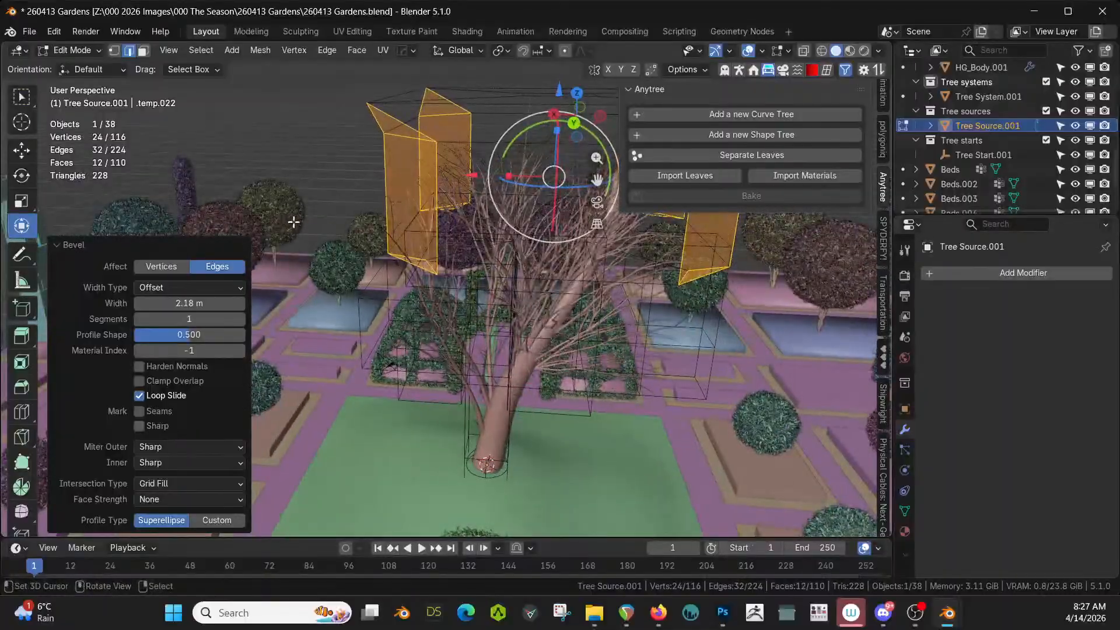
Extrude the upper crown block's ring of side faces along their normals by about 5.17 m, and finish editing the mesh
left_click(437, 186, "alt")
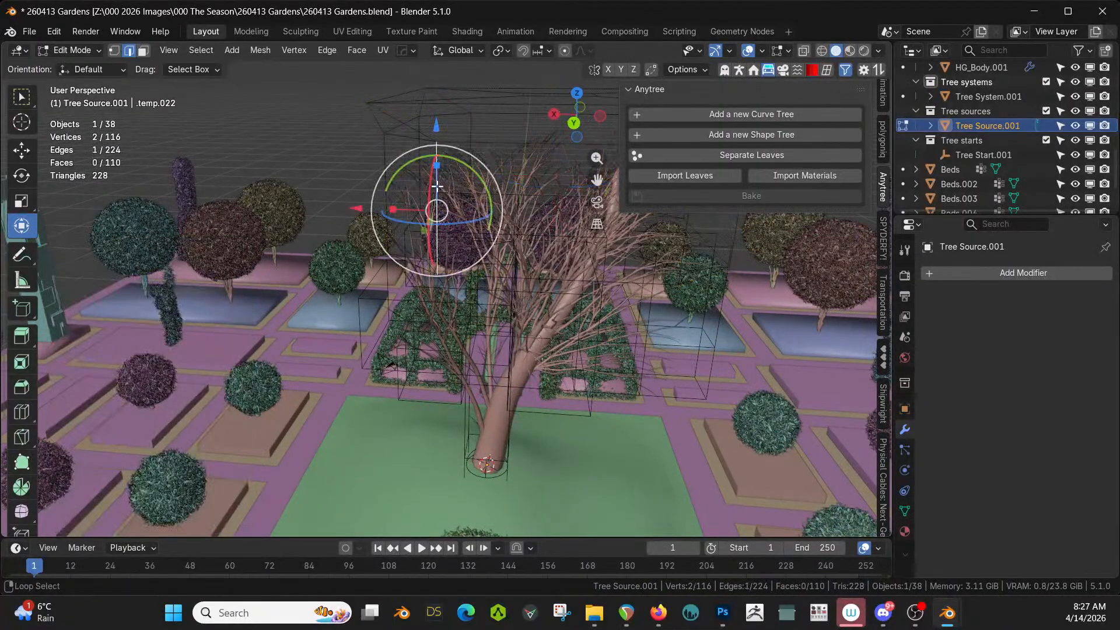
key("3")
left_click(437, 186, "alt")
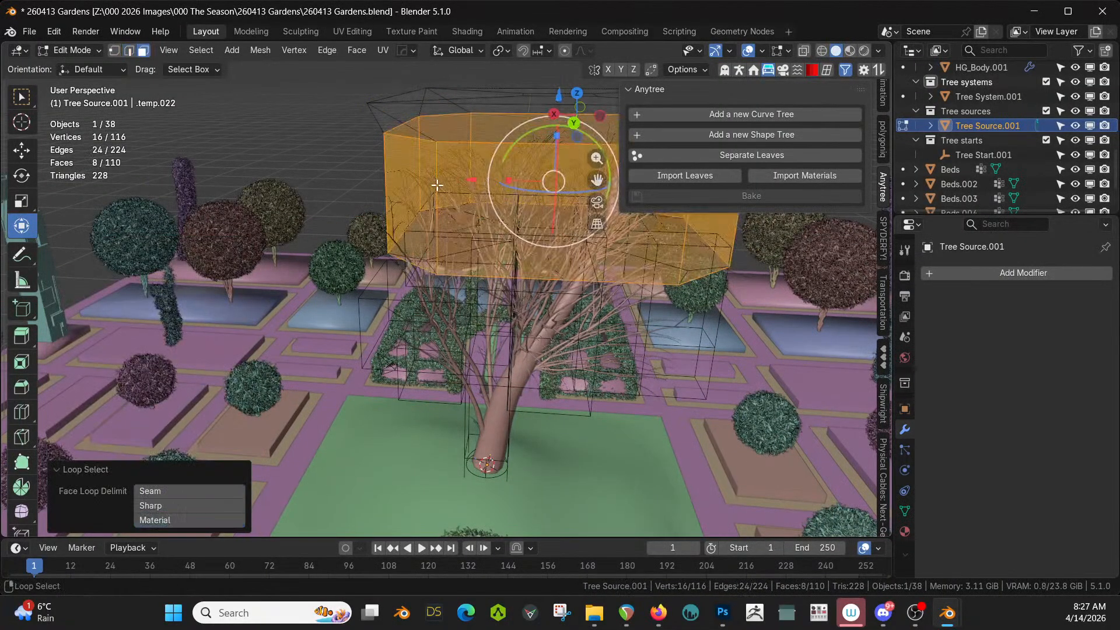
key("alt+e")
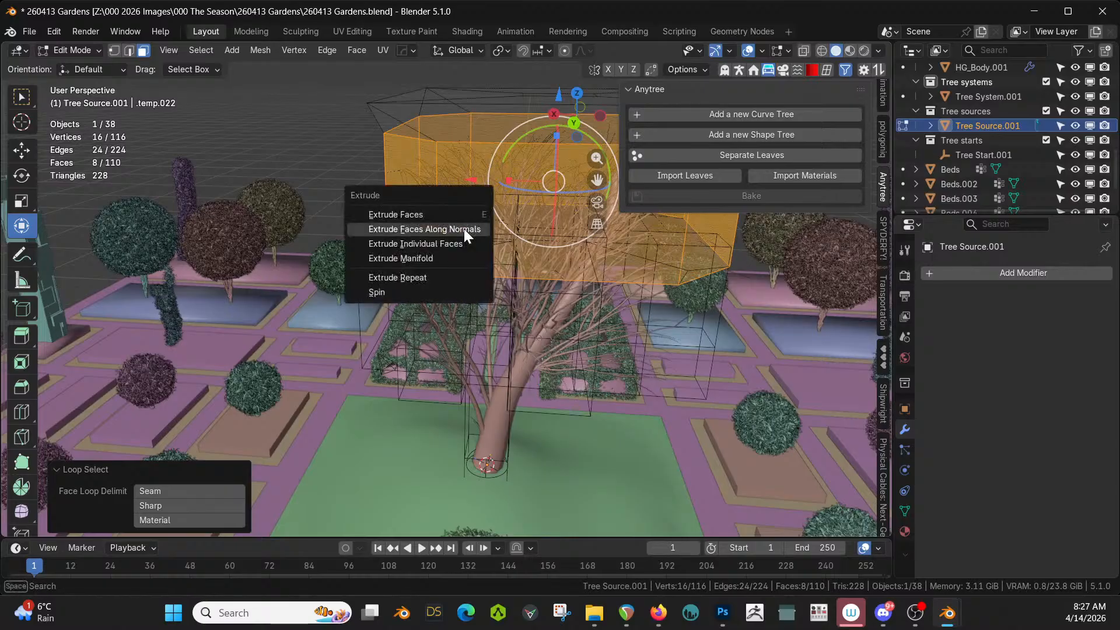
left_click(464, 228)
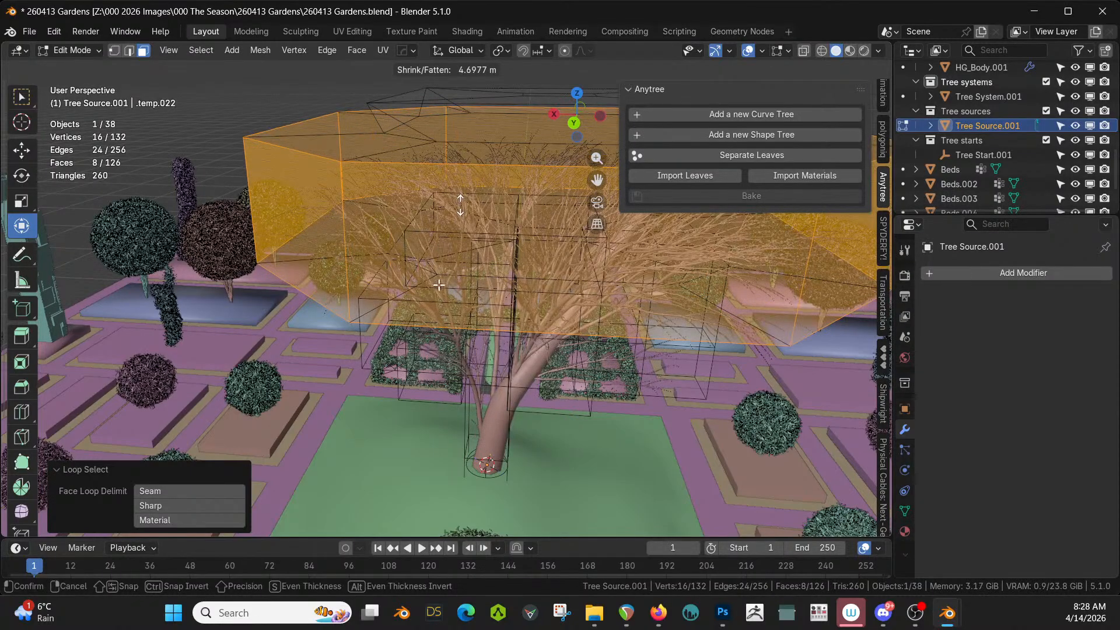
left_click(461, 195)
middle_click_drag(460, 196, 430, 171)
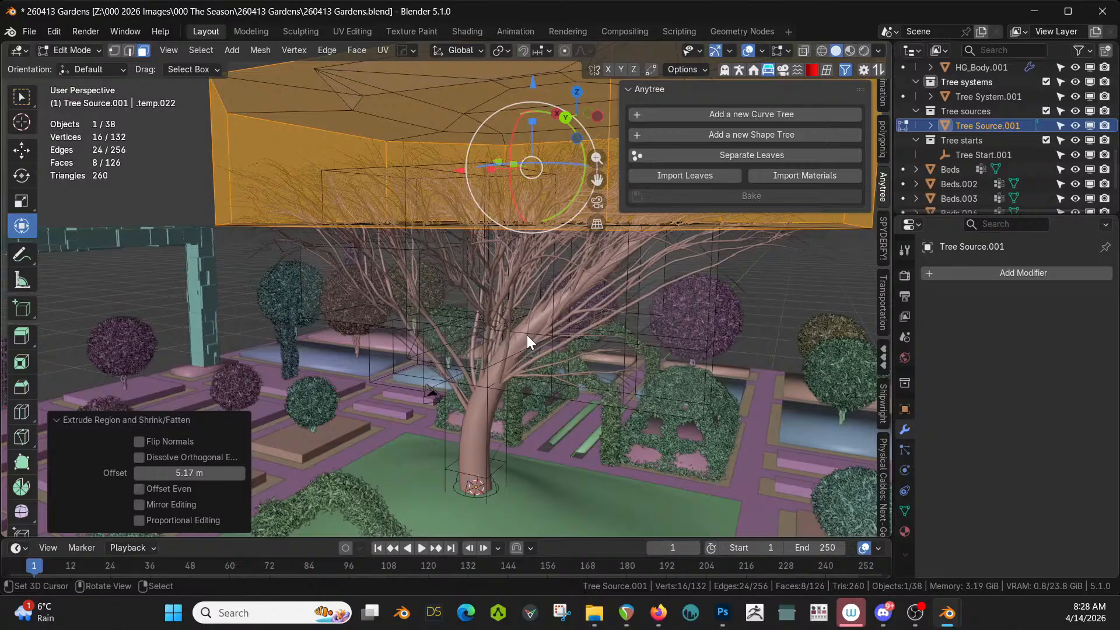
key("Tab")
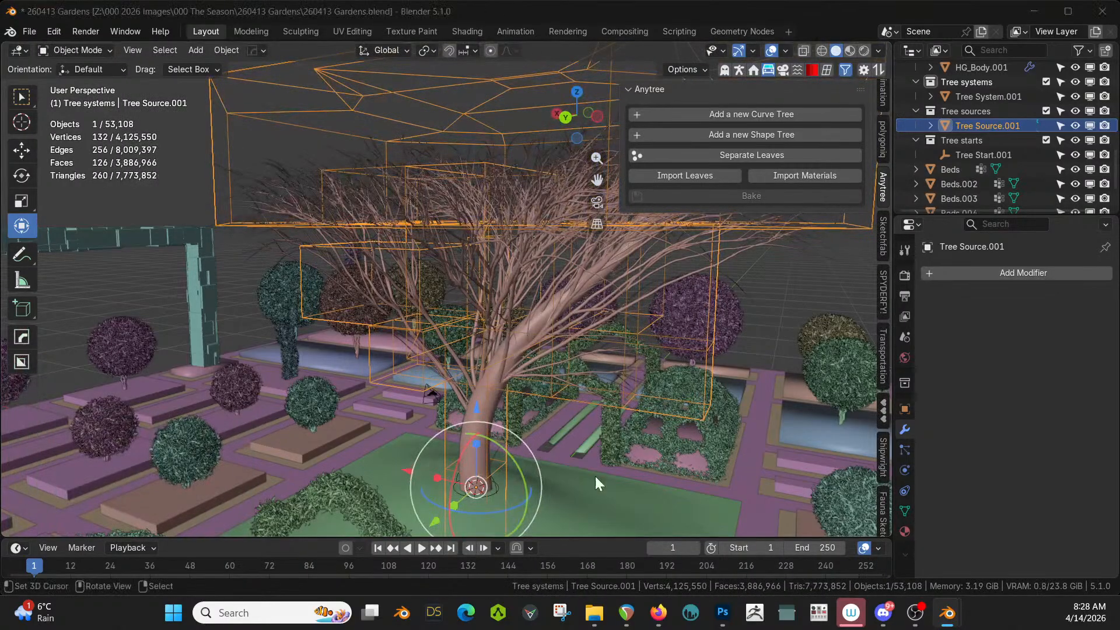
Examine the widened tree's form and scale within the garden from low and high viewpoints
middle_click_drag(596, 476, 667, 313)
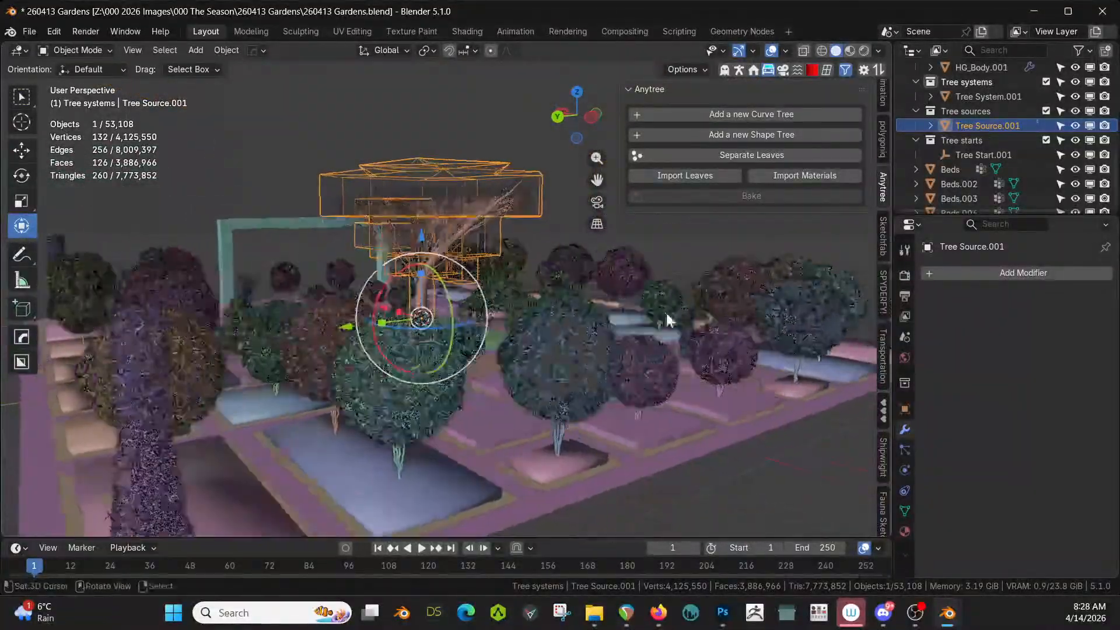
left_click(624, 252)
middle_click_drag(578, 256, 500, 346)
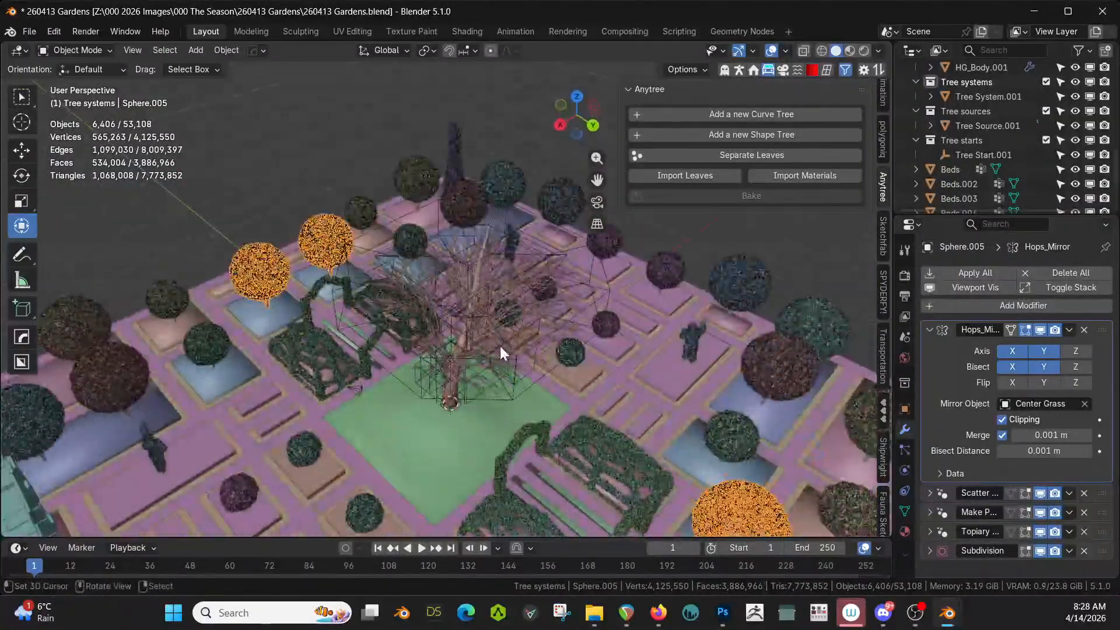
left_click(461, 335)
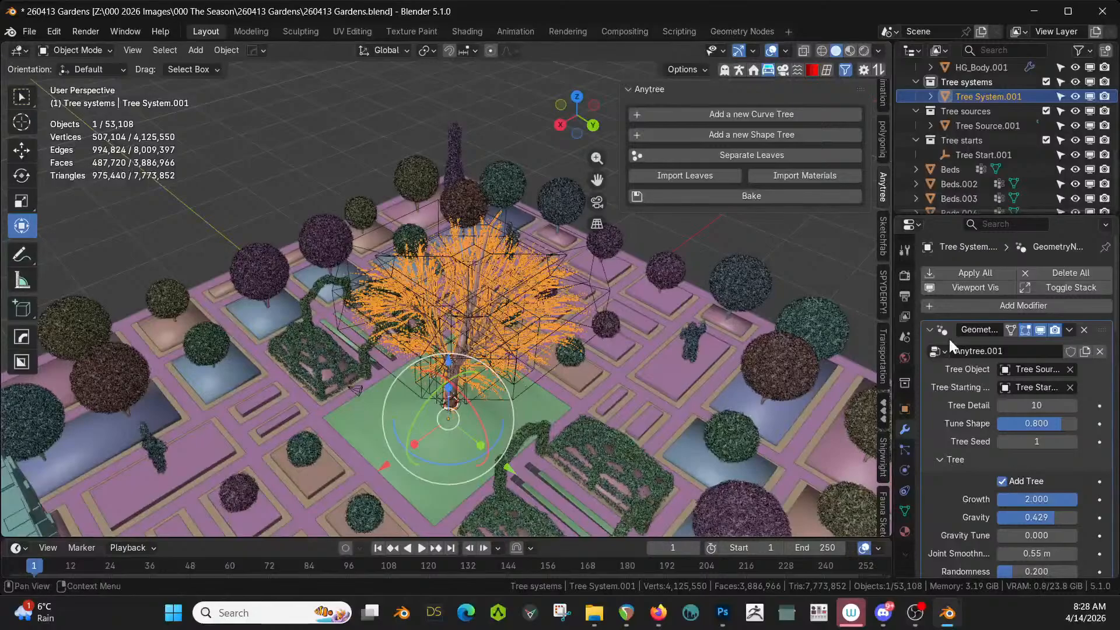
left_click(467, 338)
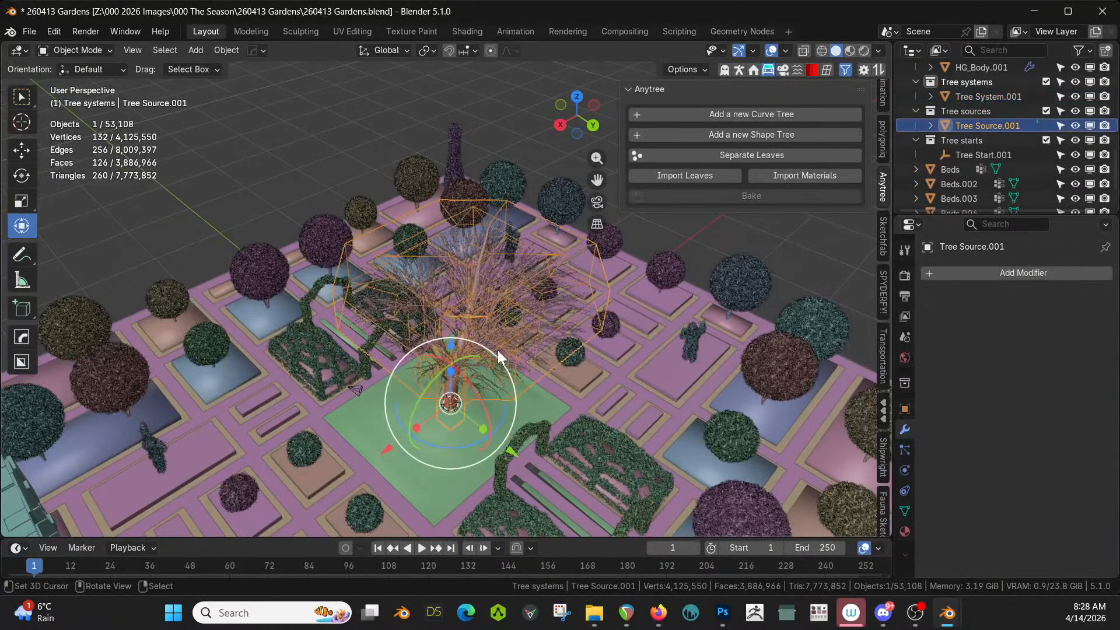
left_click(478, 339)
middle_click_drag(478, 338, 700, 292)
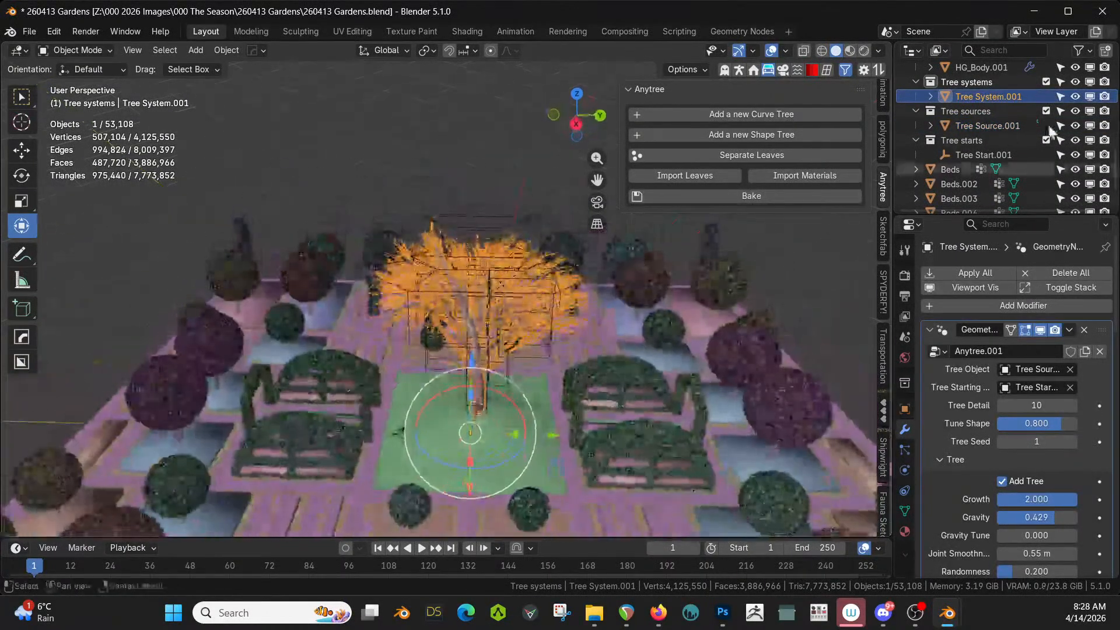
Edit the Tree Source.001 mesh and select one outer face on top of the crown volume
left_click(999, 127)
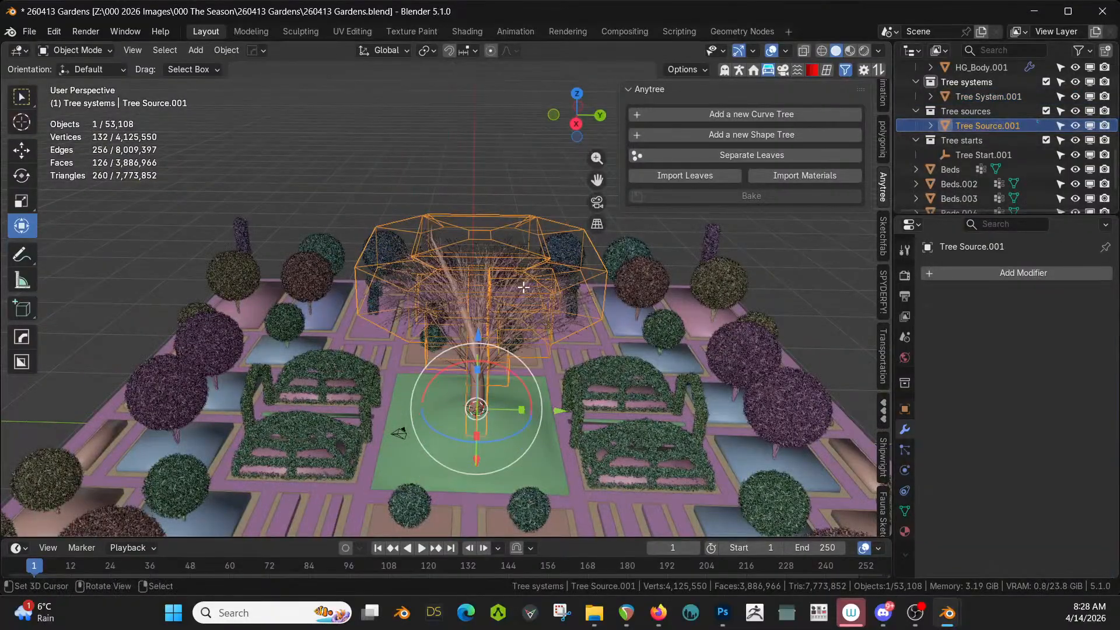
key("Tab")
left_click(576, 251)
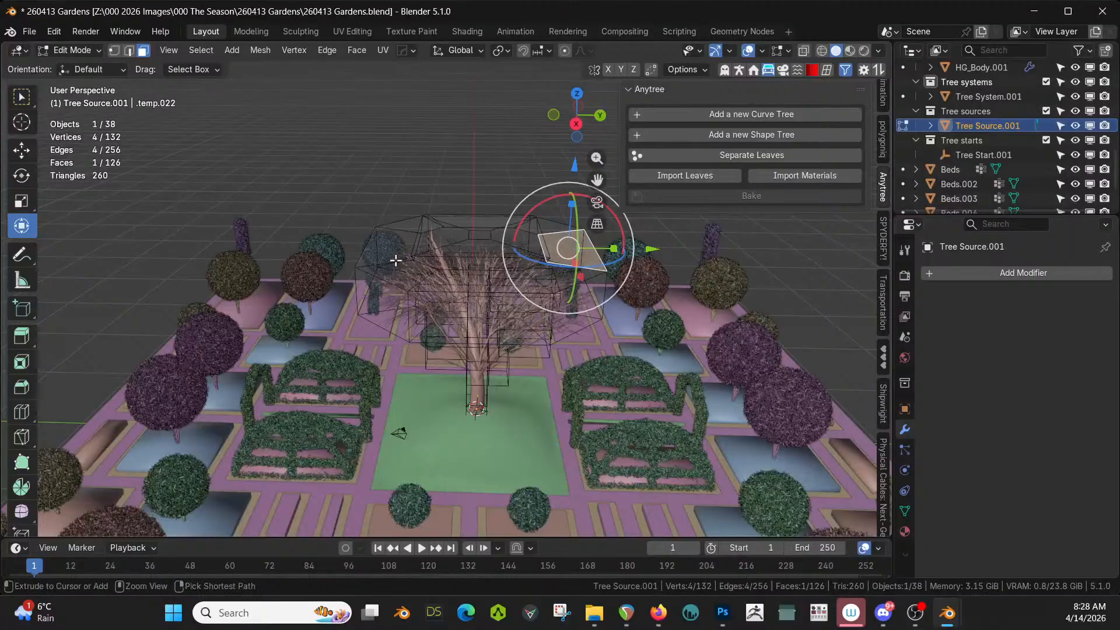
Try to extend the selection to other top faces of the crown along the shortest path, and undo it
key("shift")
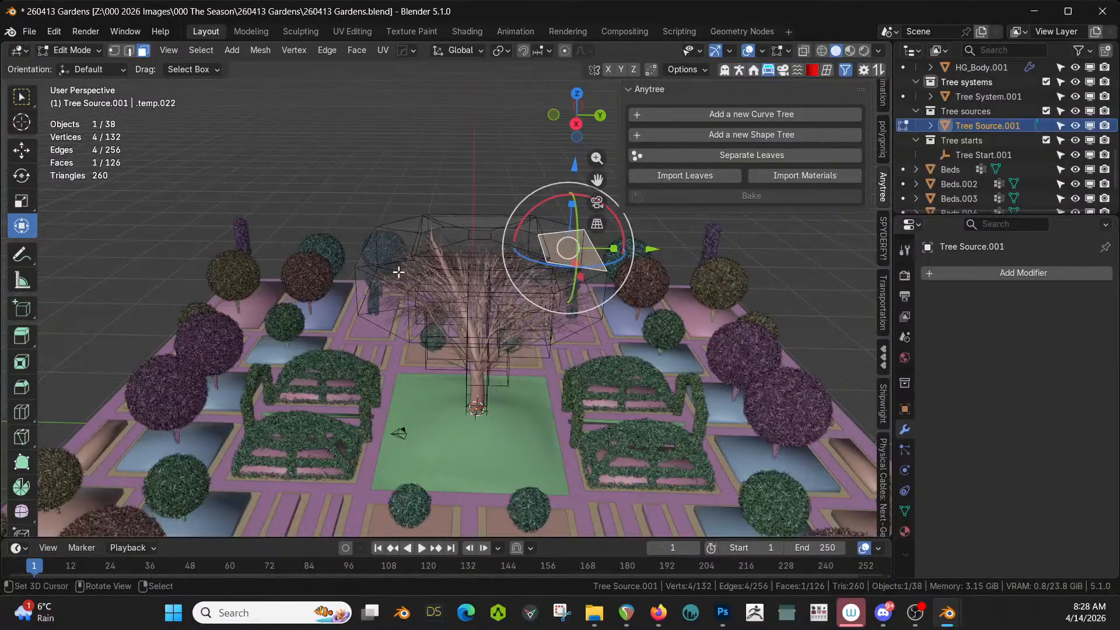
key("ctrl")
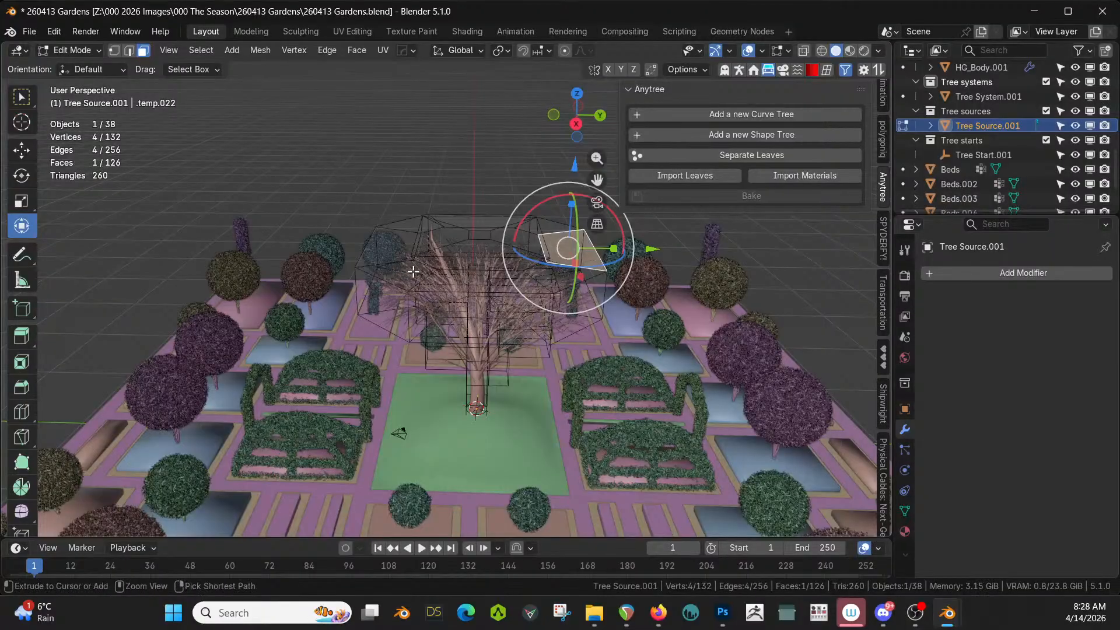
right_click(508, 309, "ctrl")
middle_click_drag(516, 303, 538, 335)
right_click(570, 231)
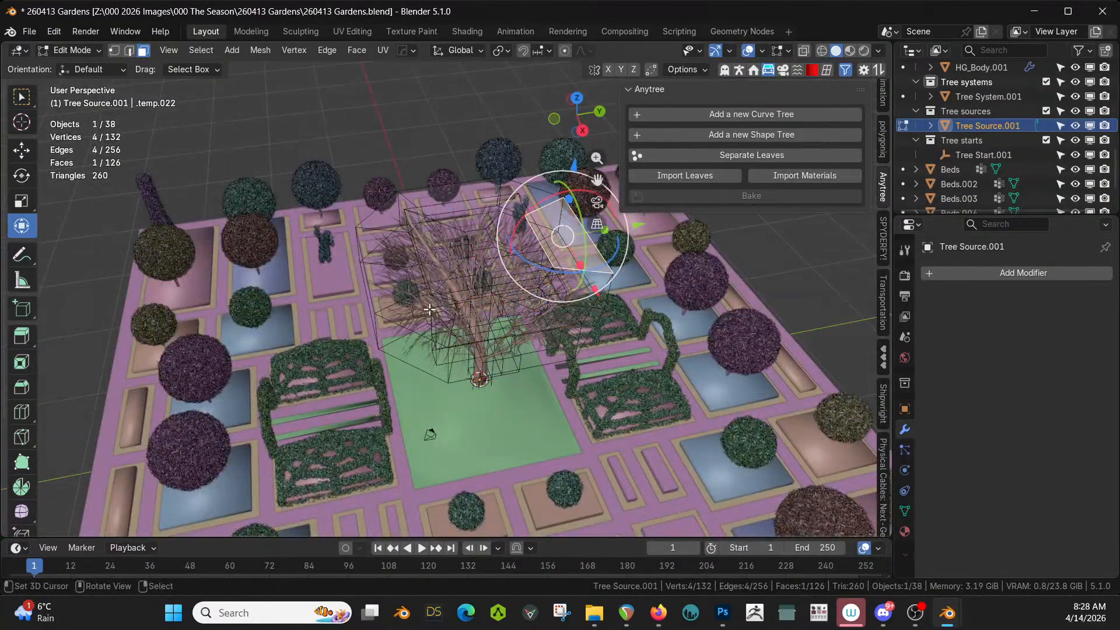
key("ctrl")
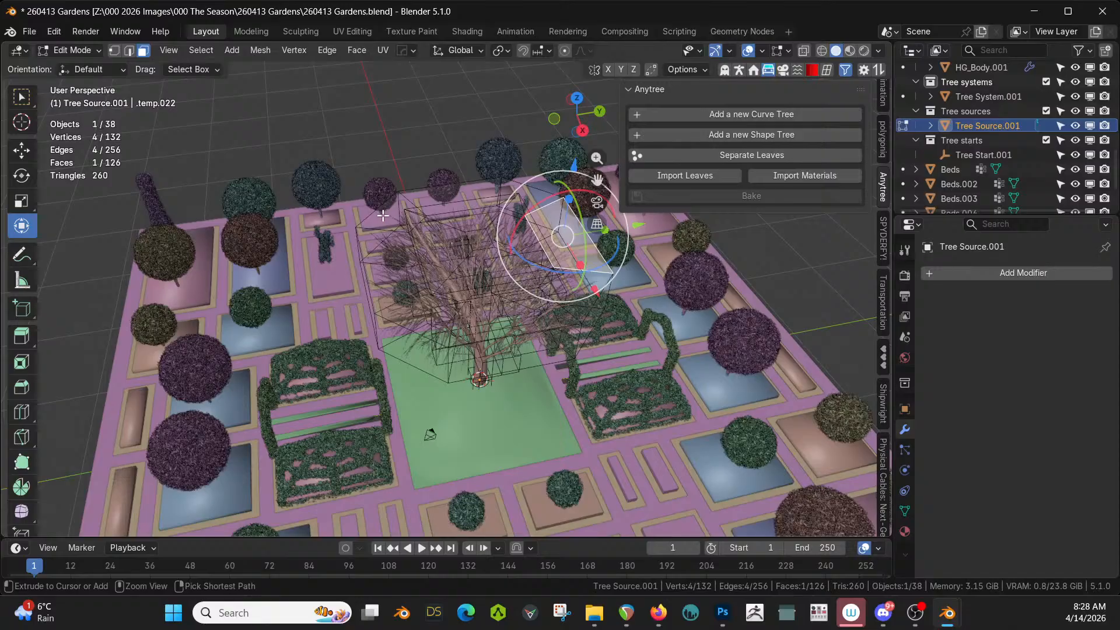
right_click(461, 306, "ctrl")
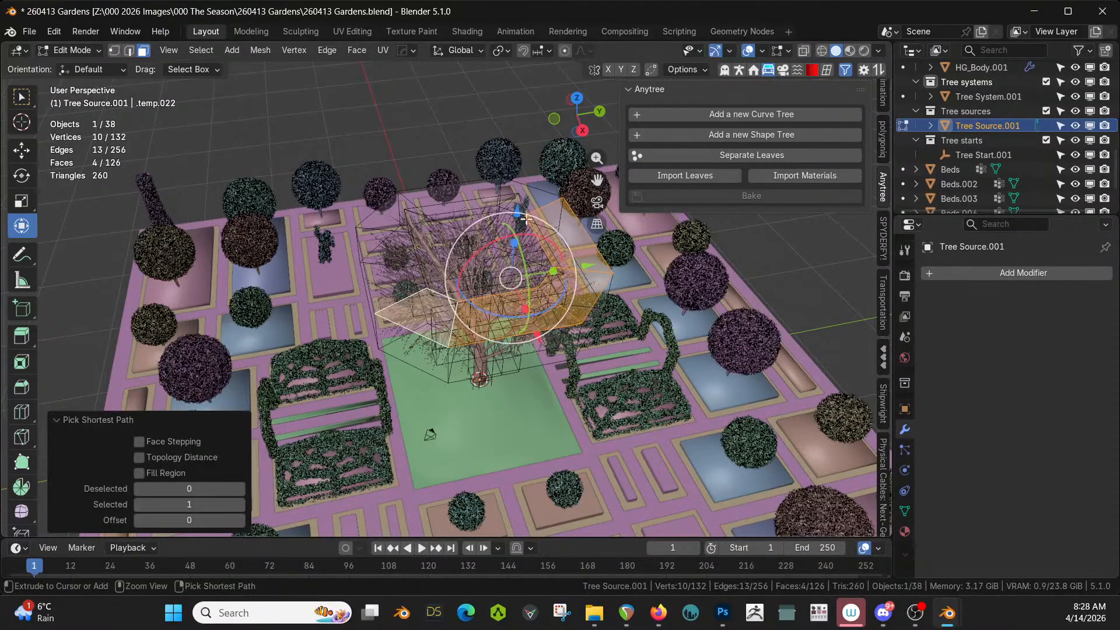
key("ctrl+z")
Add two more outer top faces to the selection, raise all three about 2.28 m along Z, and finish editing the mesh
right_click(429, 314, "shift")
right_click(395, 216, "shift")
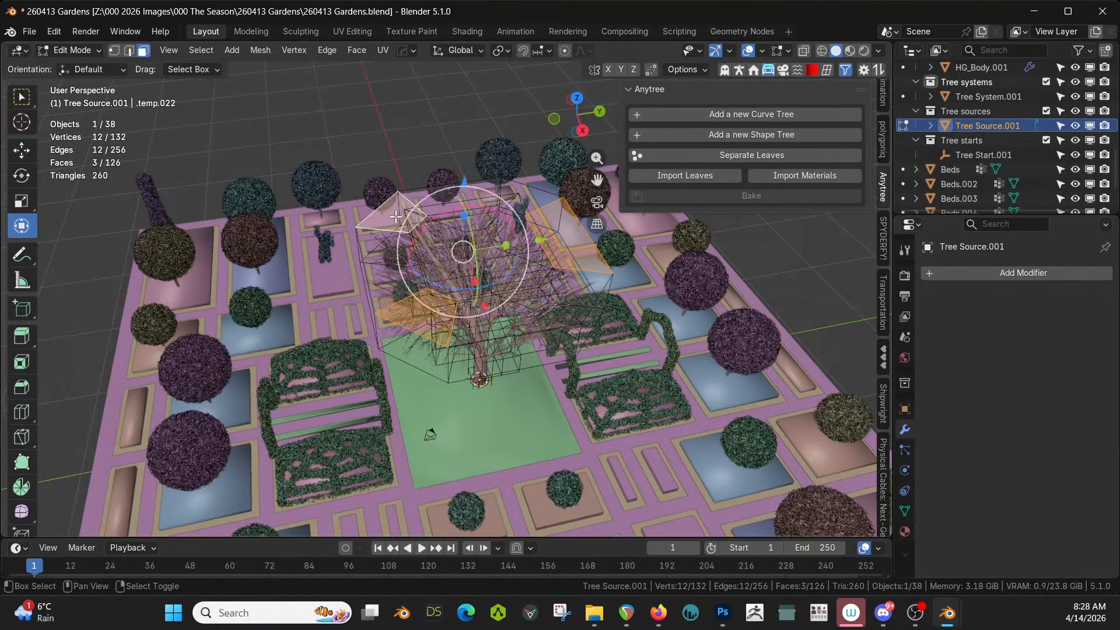
middle_click_drag(395, 217, 512, 282)
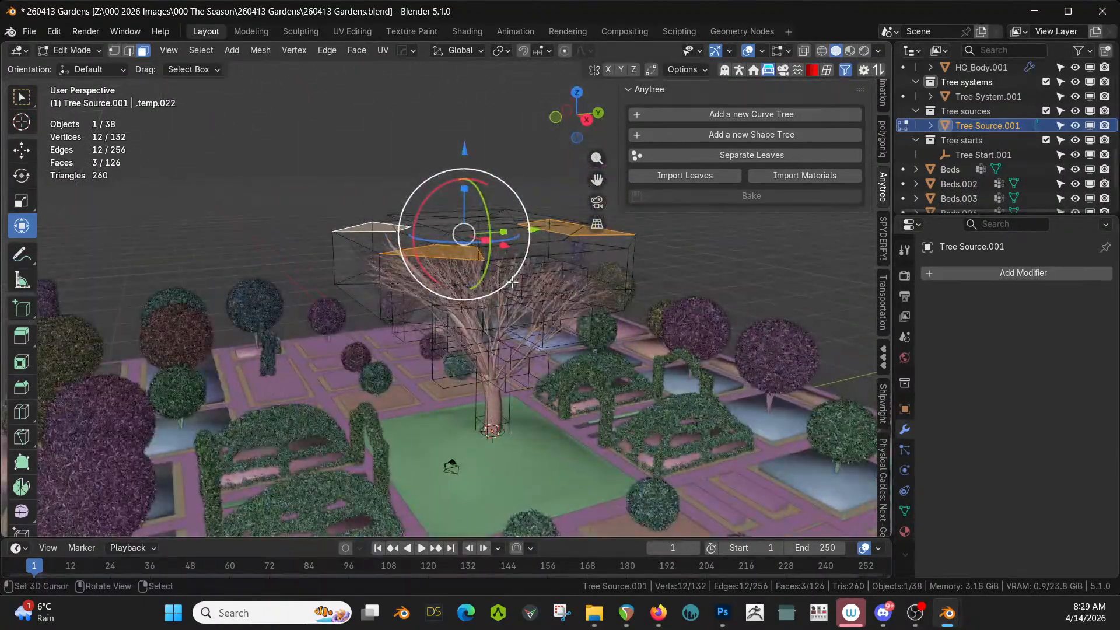
key("g")
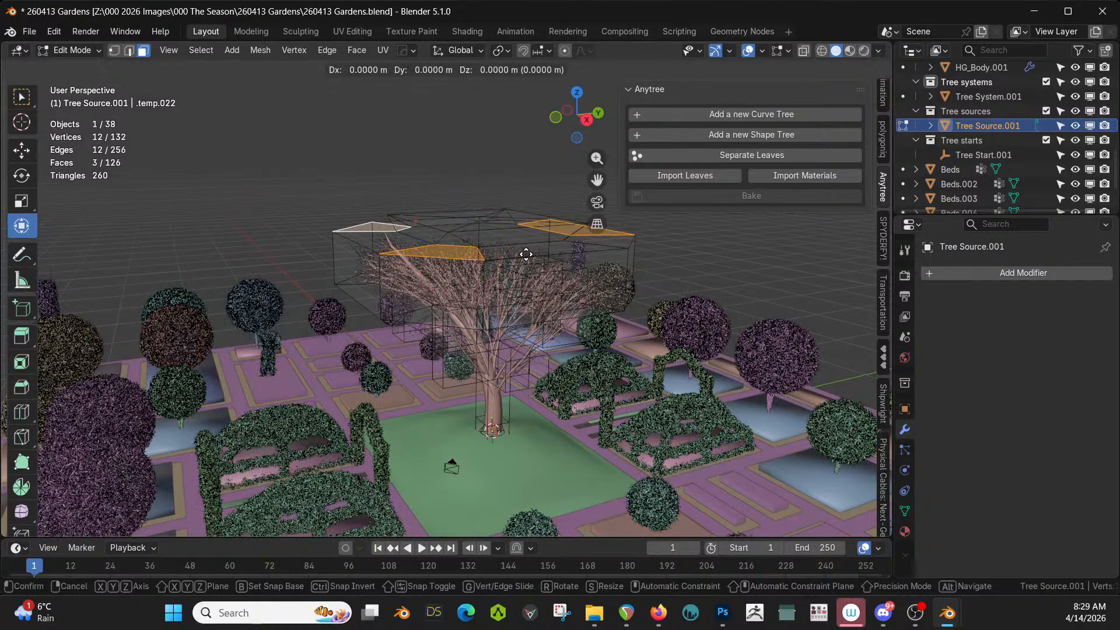
key("z")
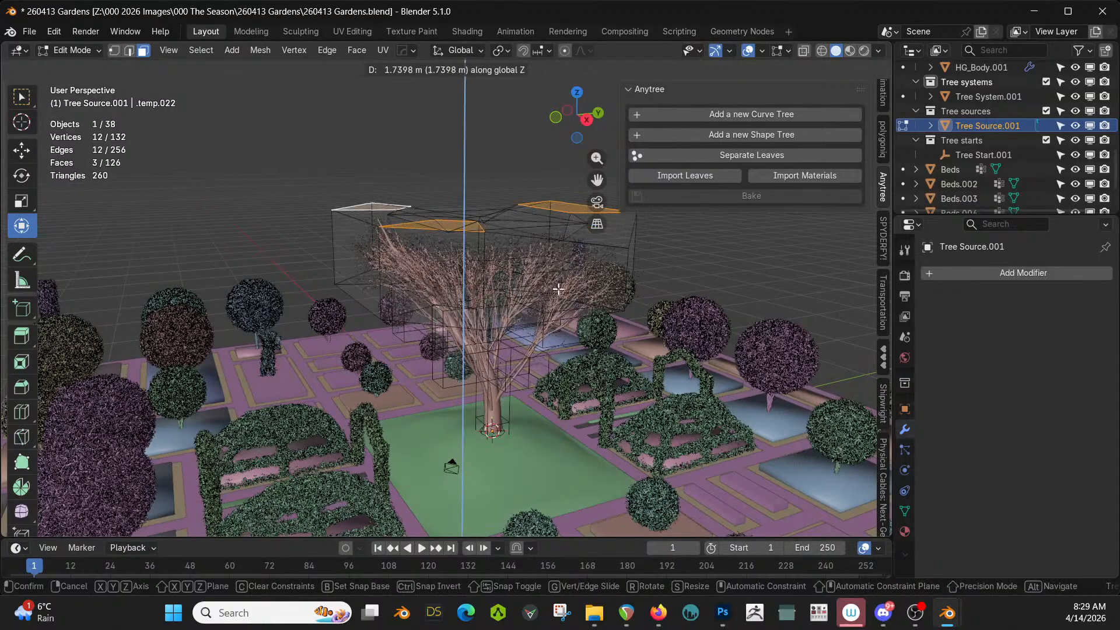
left_click(500, 327)
middle_click_drag(499, 327, 535, 192)
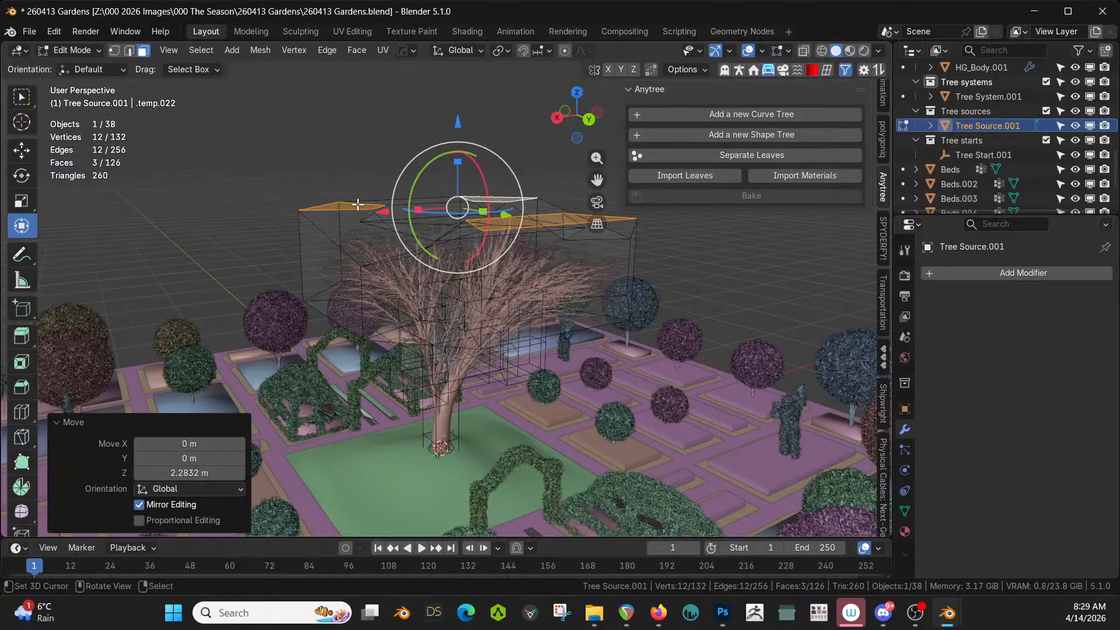
middle_click_drag(354, 206, 106, 232)
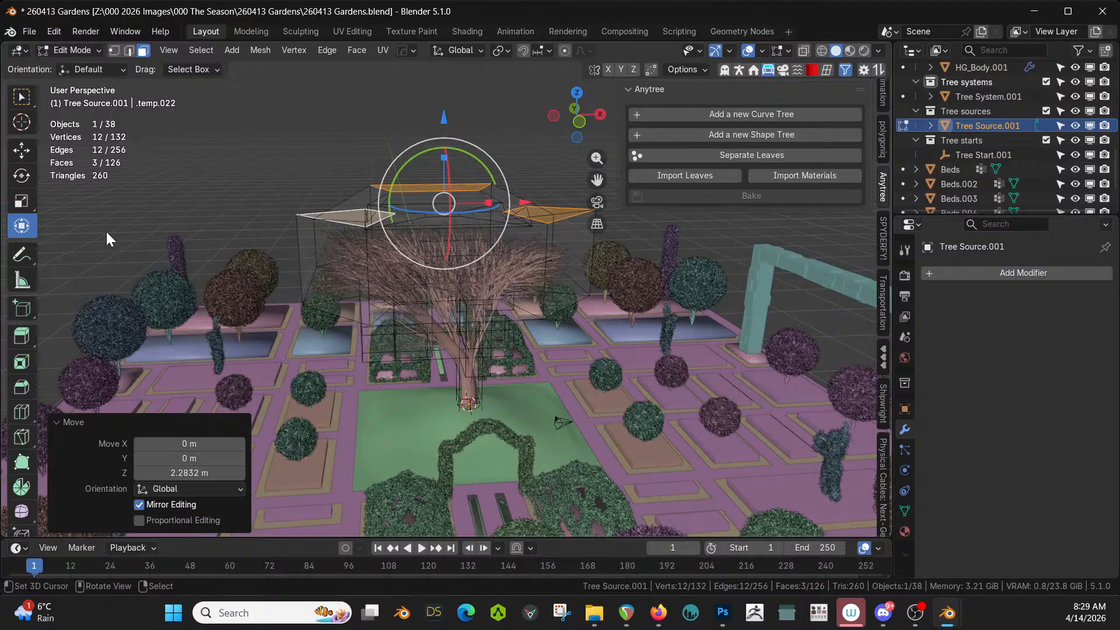
key("Tab")
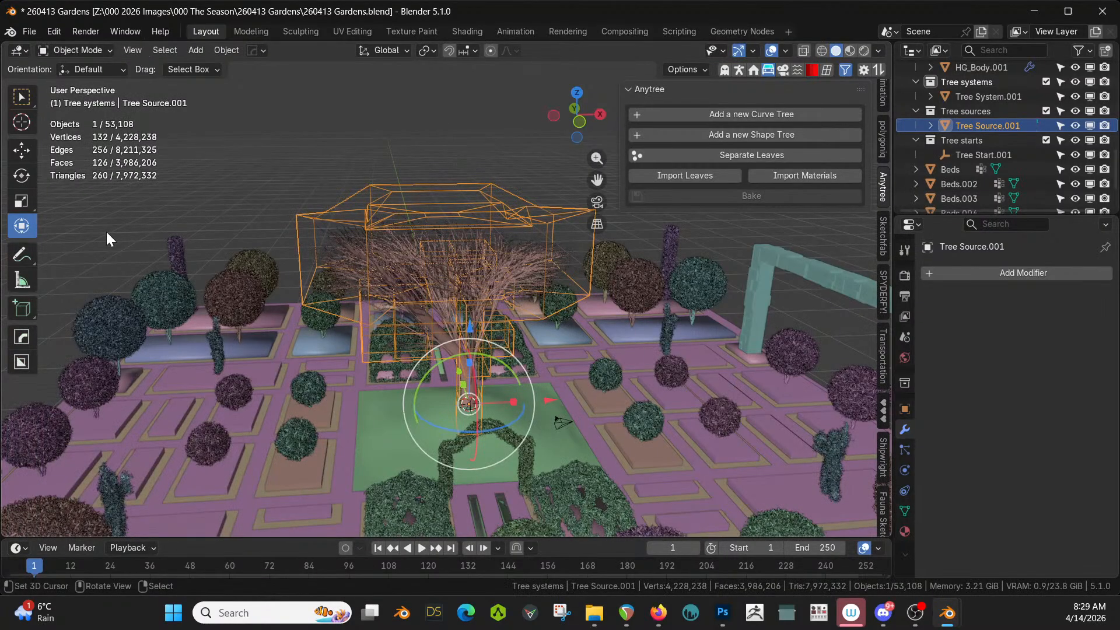
Import Anytree's leaves and materials, and enable Use Leaves on Tree System.001
left_click(667, 175)
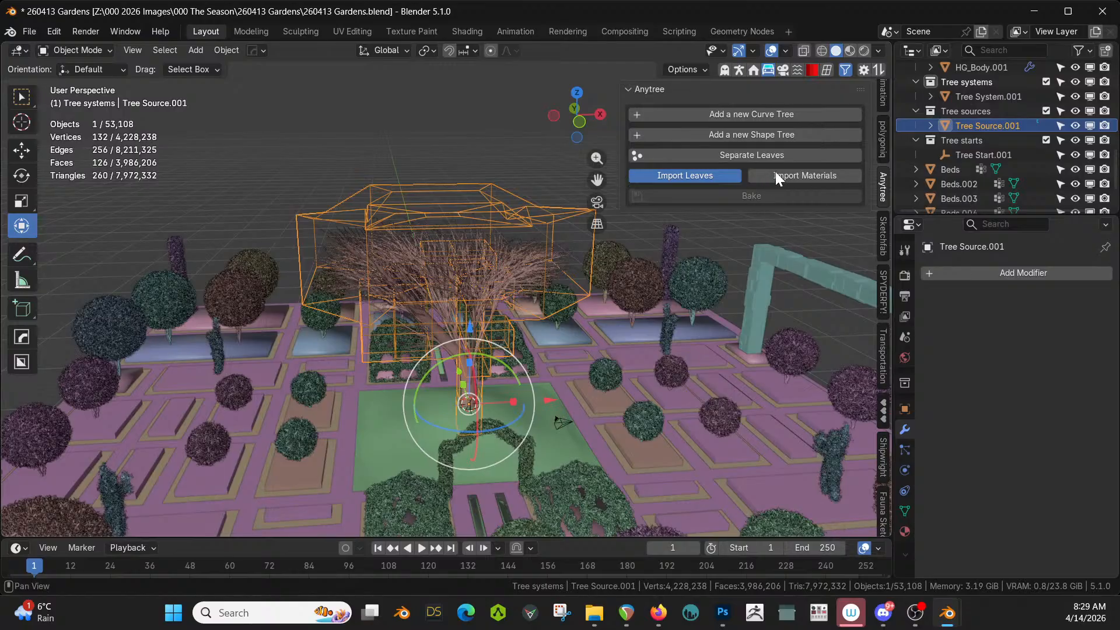
left_click(802, 179)
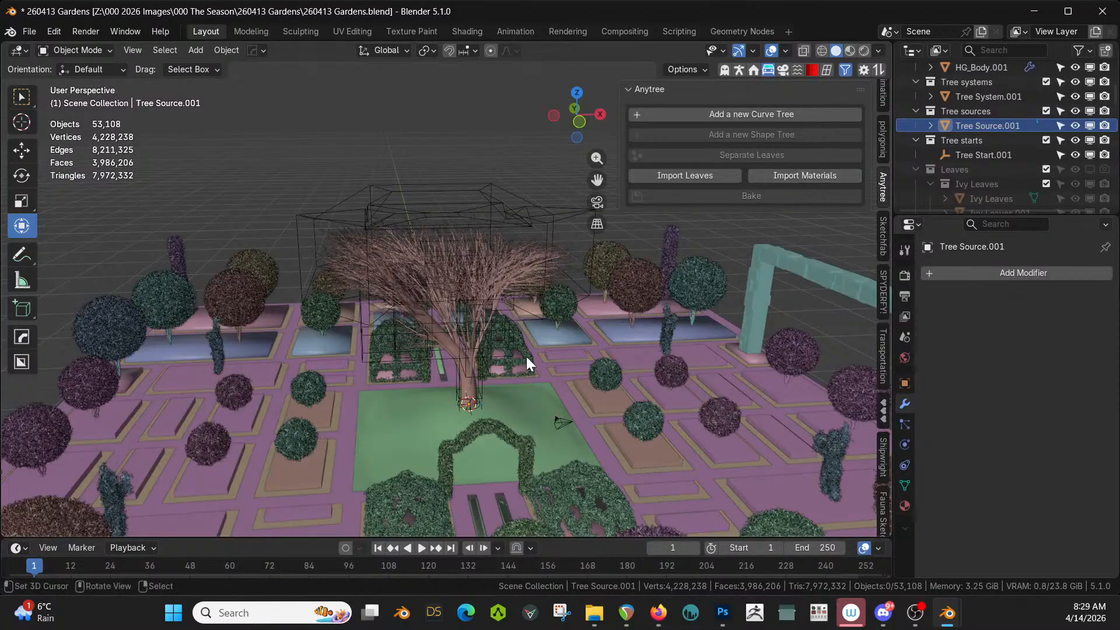
left_click(469, 391)
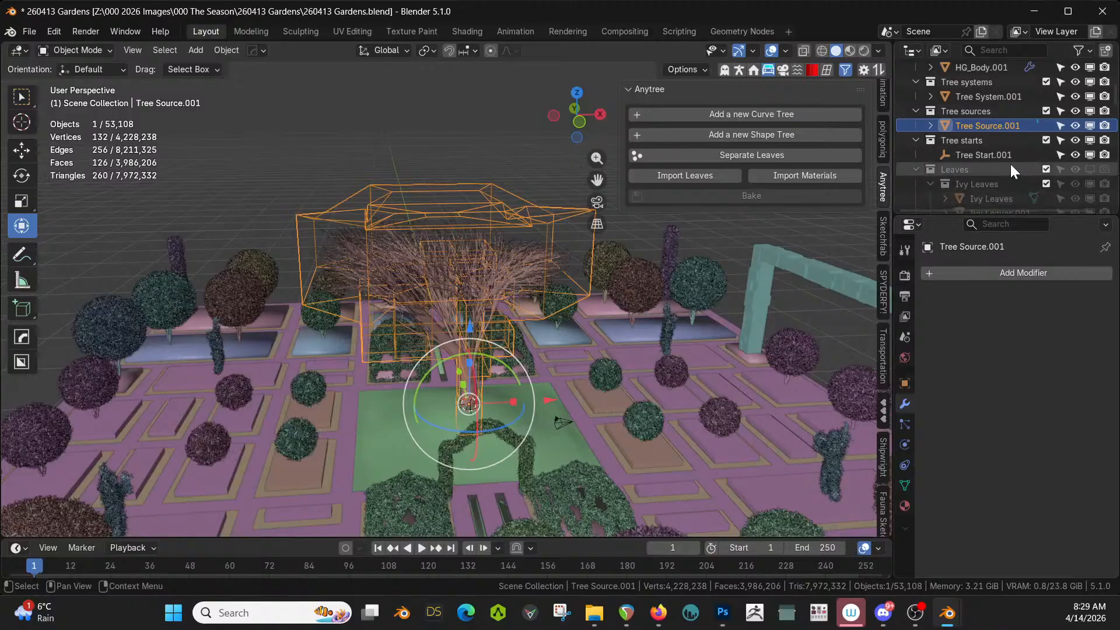
left_click(989, 98)
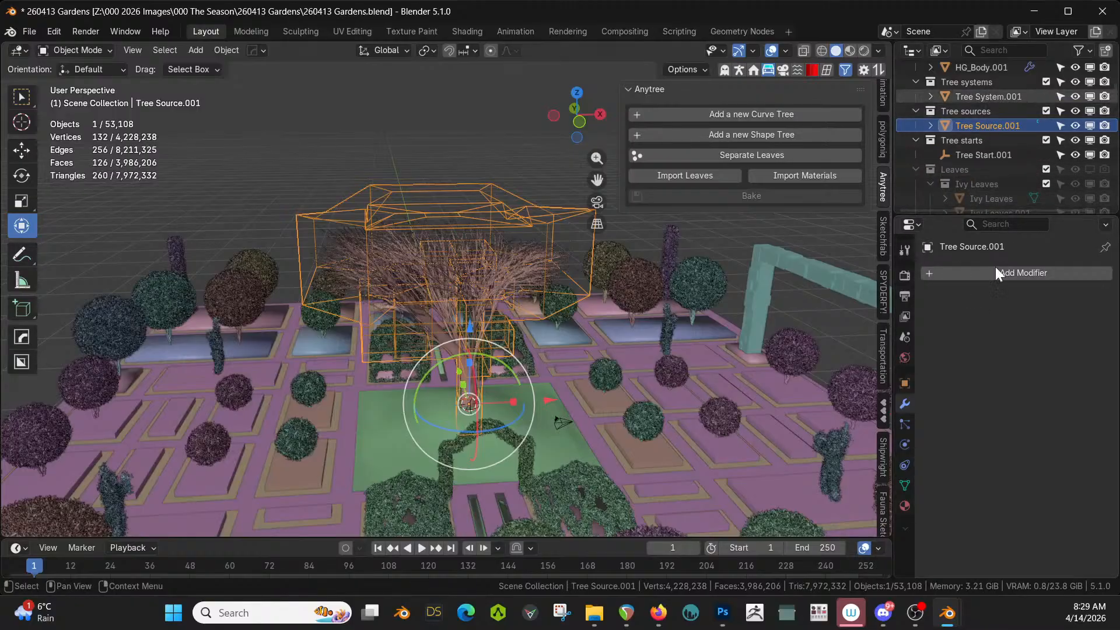
scroll(1005, 432, "down", 3)
scroll(1006, 450, "down", 15)
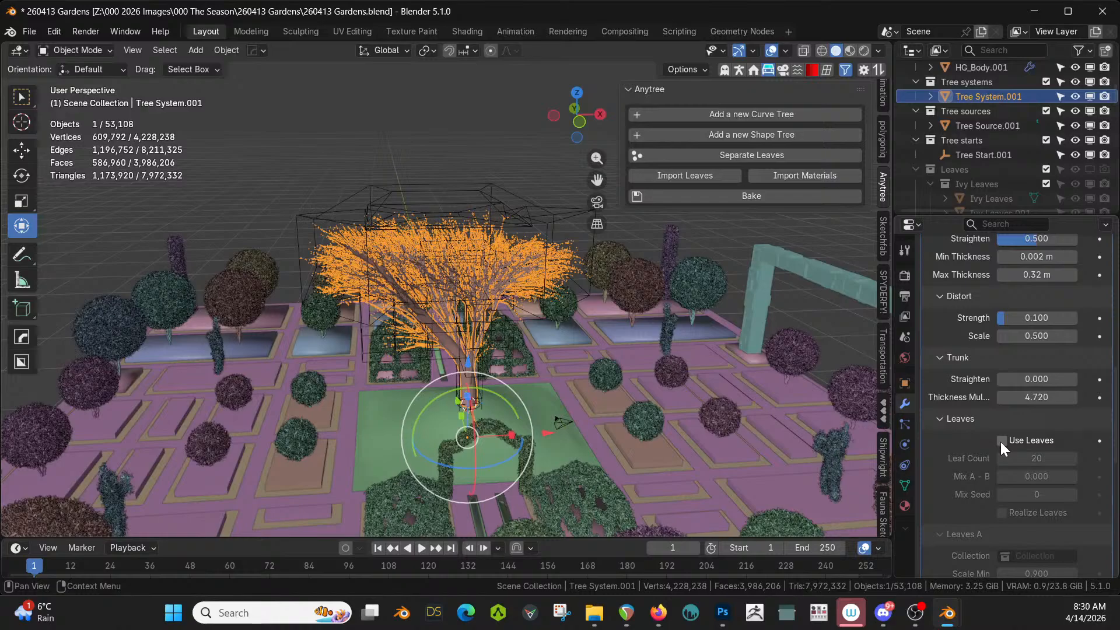
left_click(1001, 440)
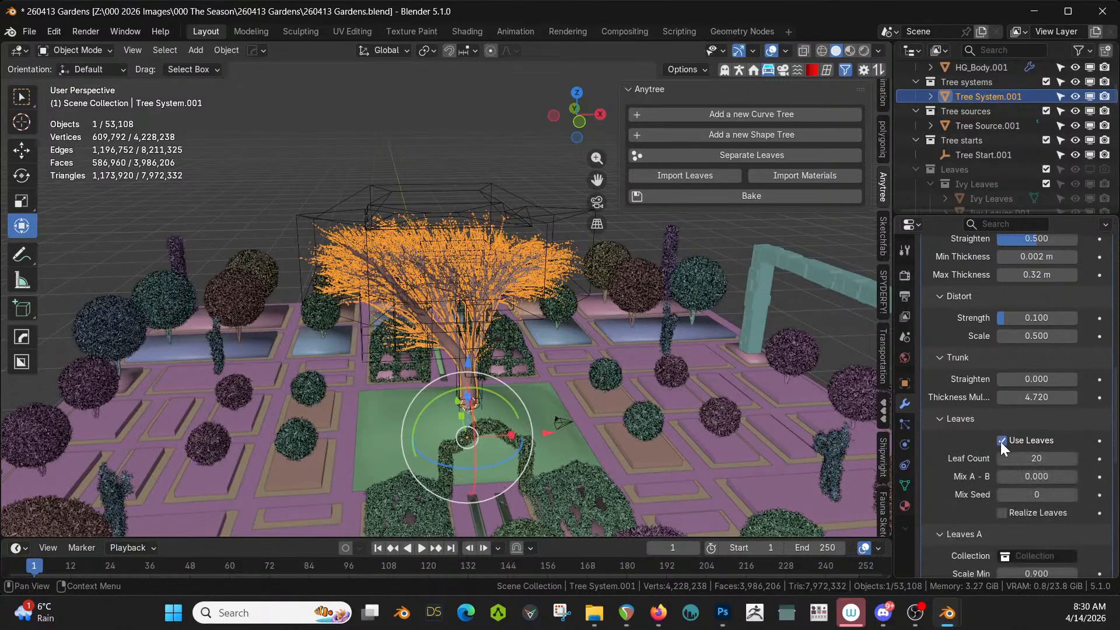
Assign the Oak Leaves collection as the tree's Leaves A
scroll(1028, 491, "down", 4)
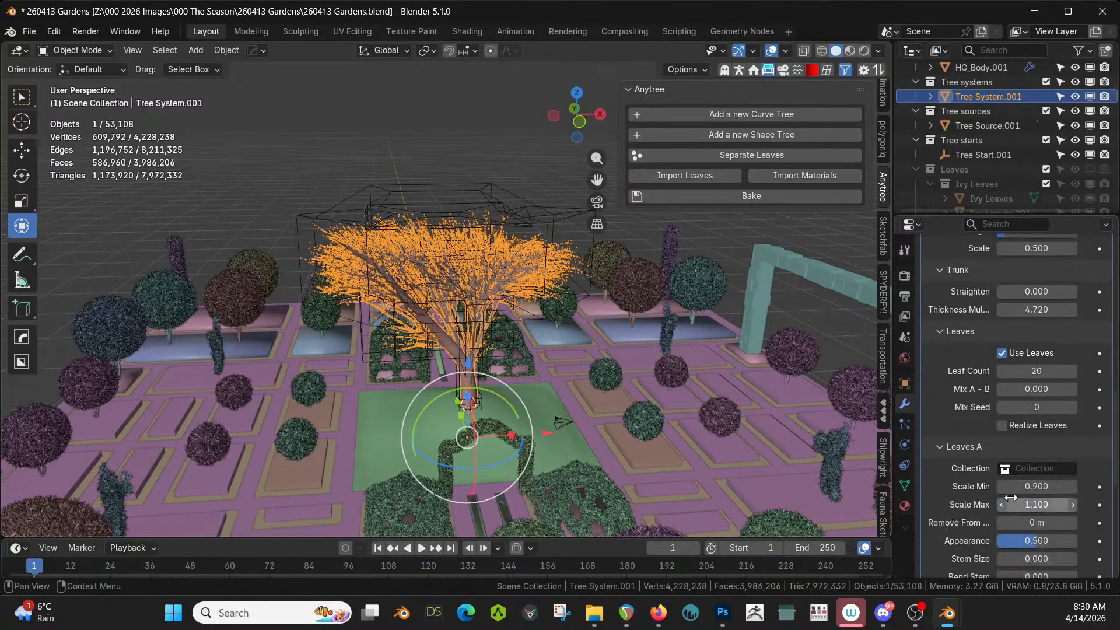
left_click(1010, 468)
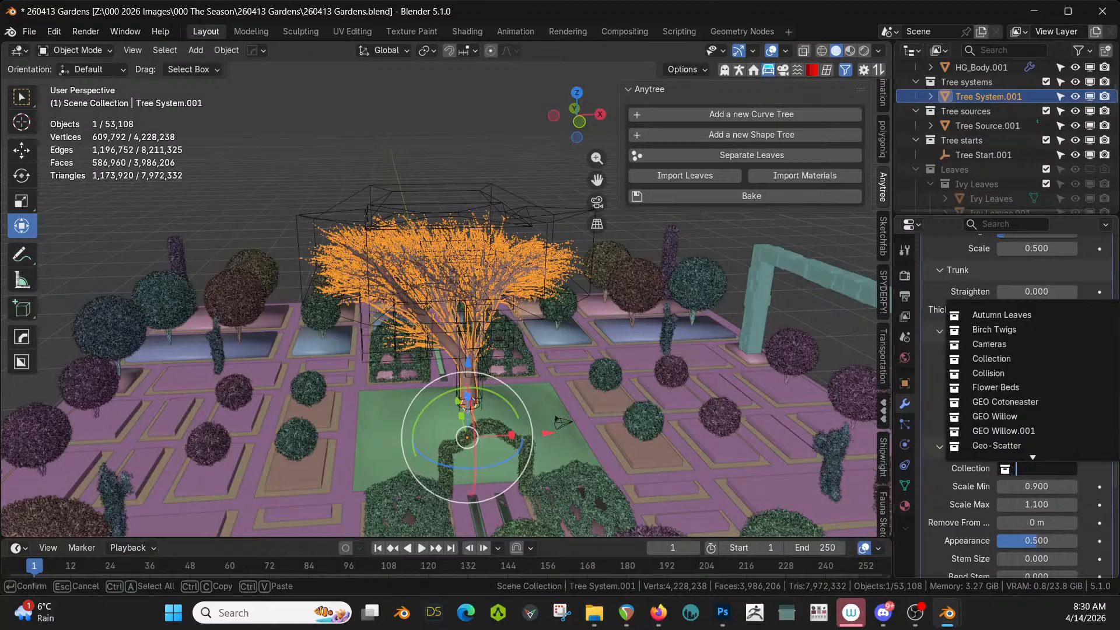
type("lea")
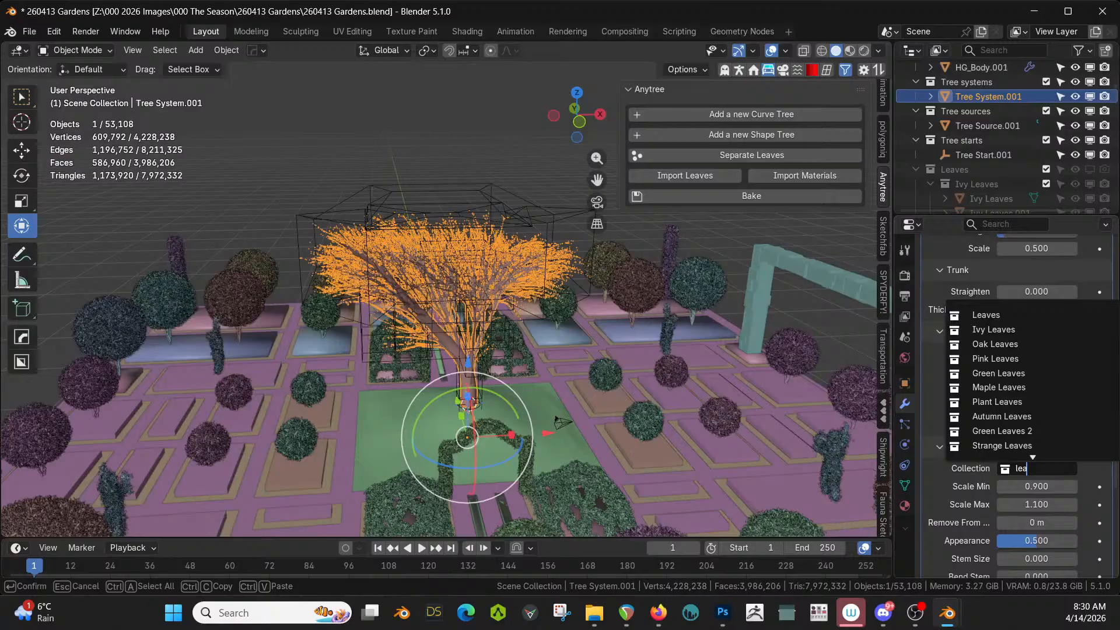
left_click(1000, 341)
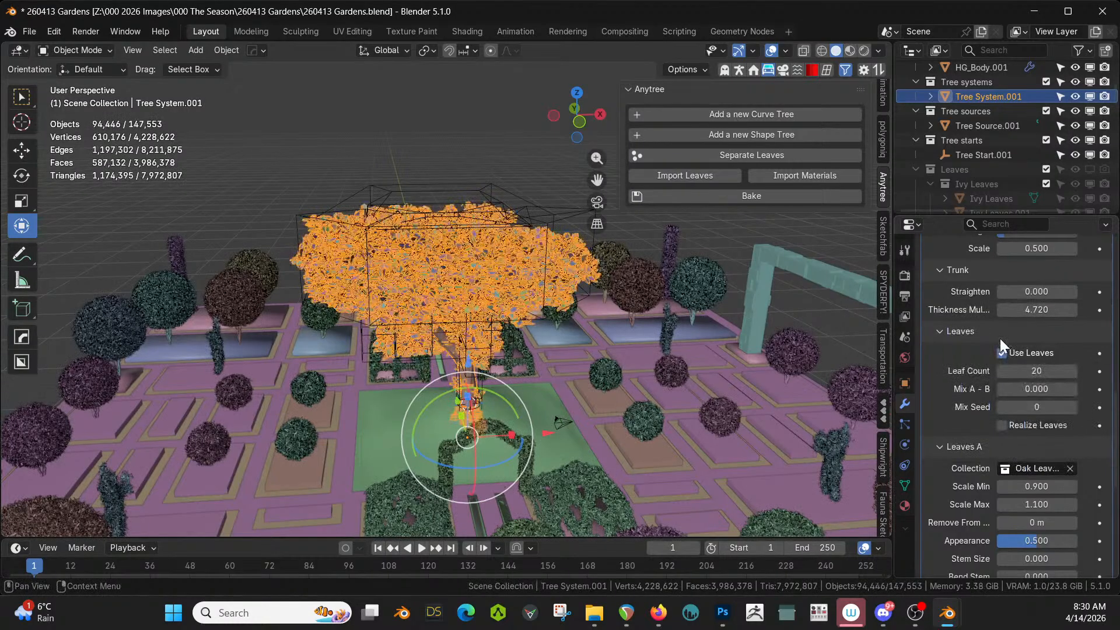
Set the Leaves A scale to a minimum of 0.25 and a maximum of 0.55
scroll(387, 300, "up", 2)
middle_click_drag(470, 345, 555, 300)
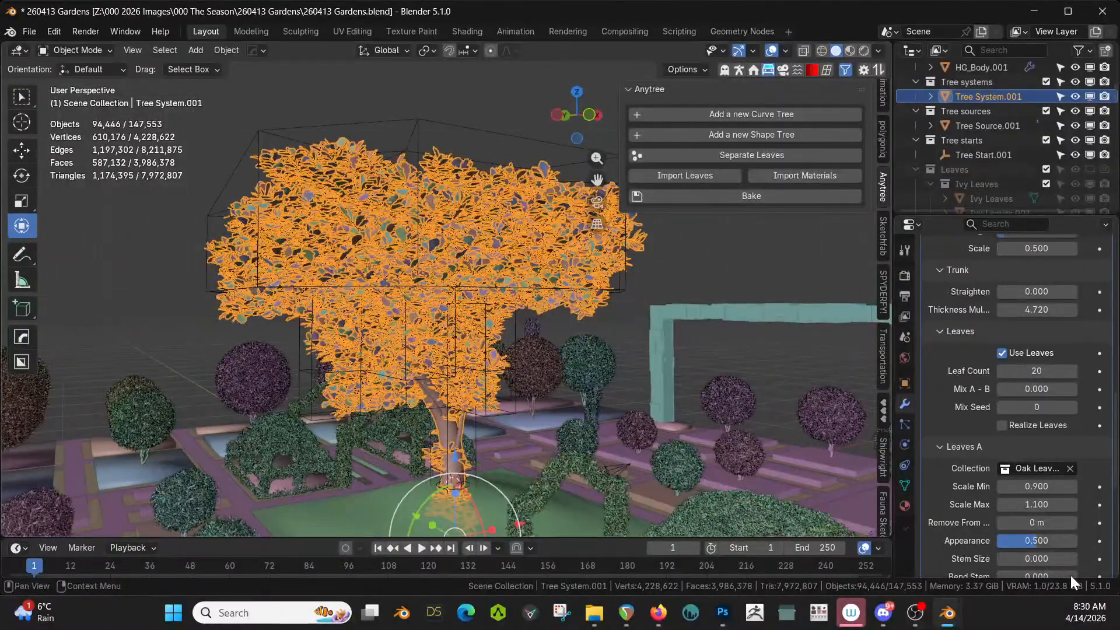
left_click(1039, 489)
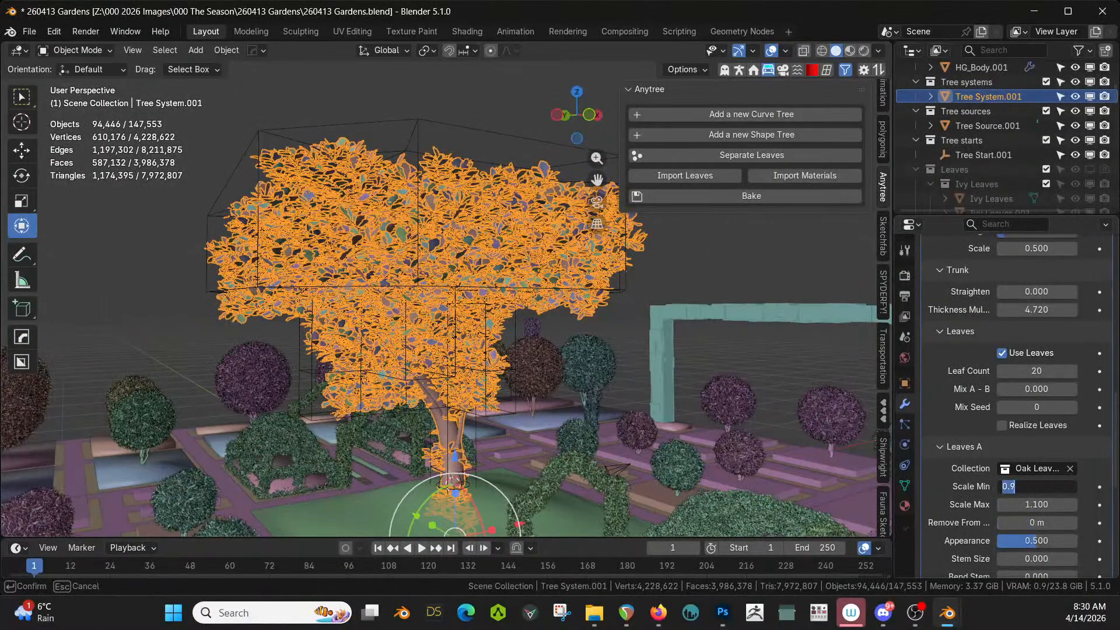
key("BackSpace")
type(".25")
key("Tab")
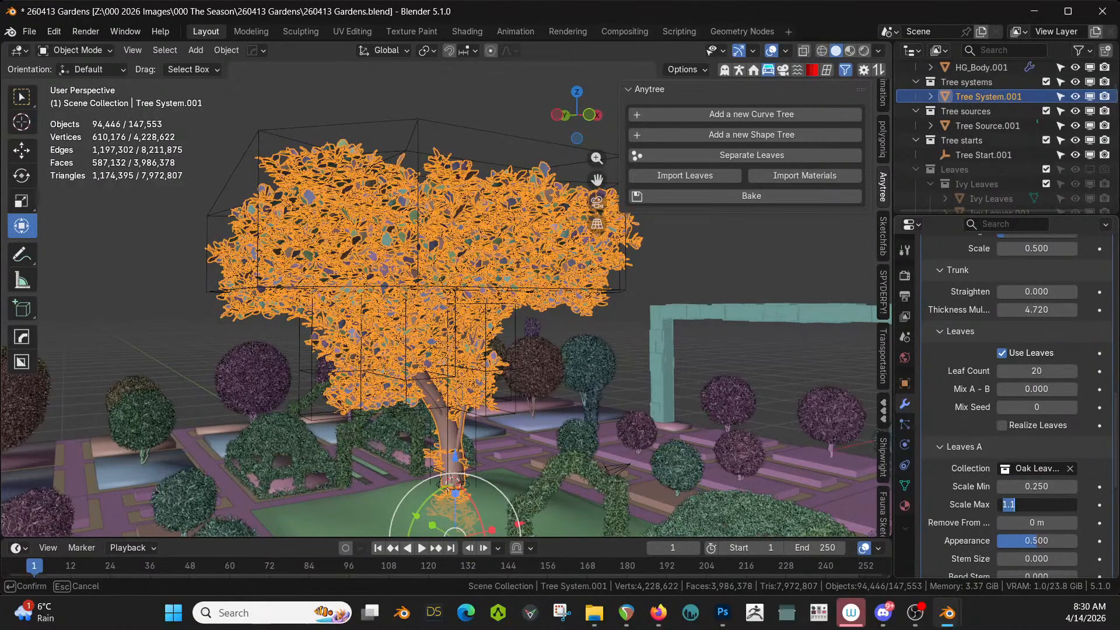
type(".55")
key("Return")
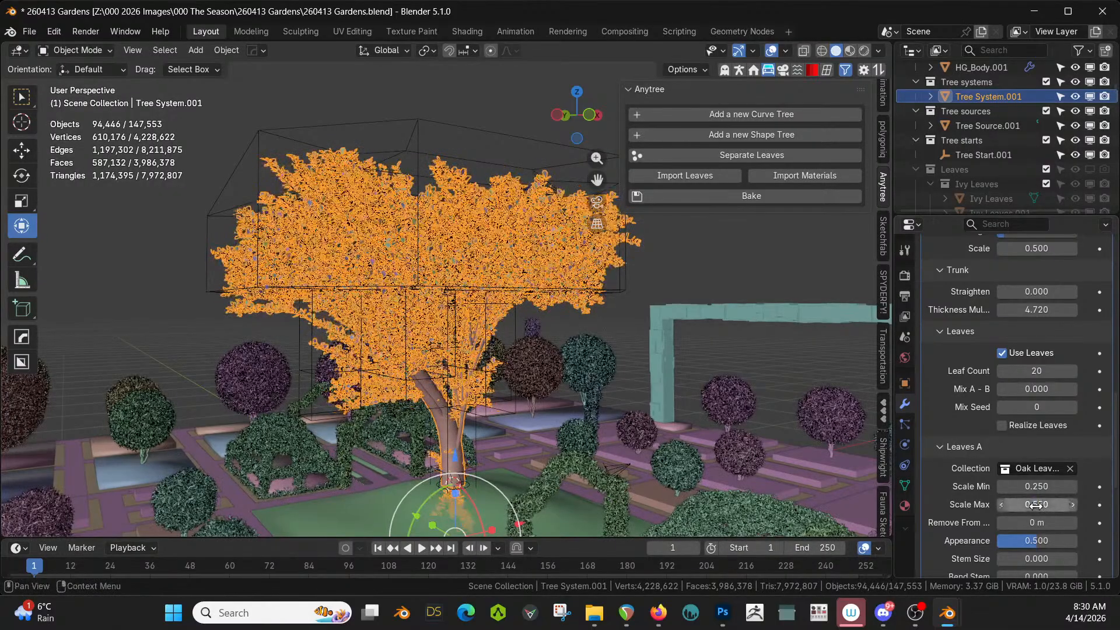
Deselect the tree and examine its trunk, branches and foliage close up from several sides
scroll(531, 452, "up", 4)
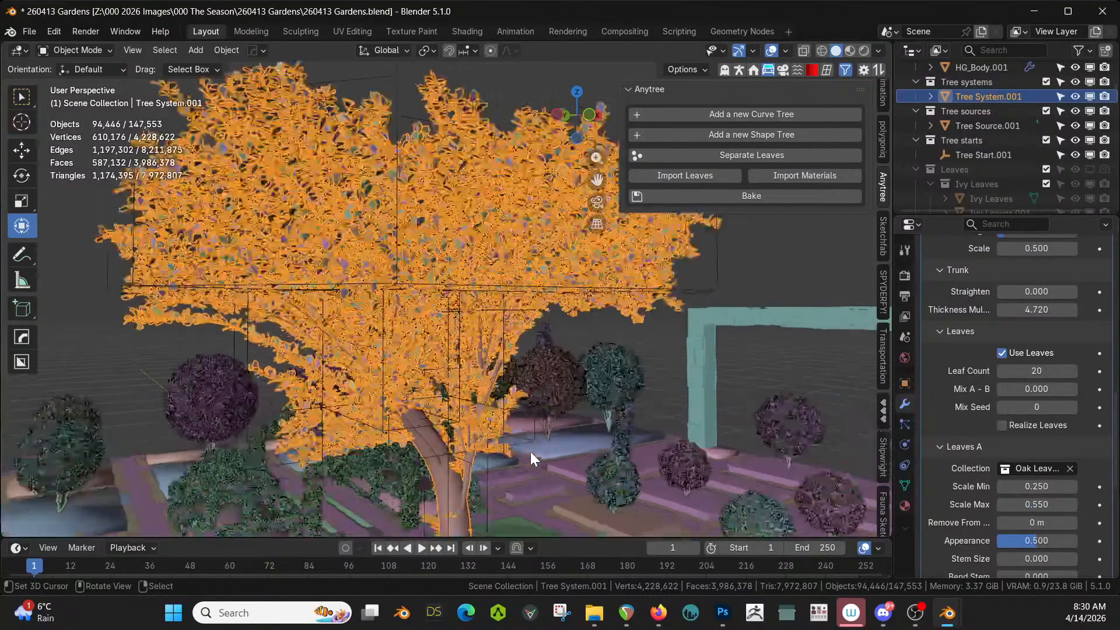
middle_click_drag(534, 450, 575, 293, "shift")
left_click(675, 252)
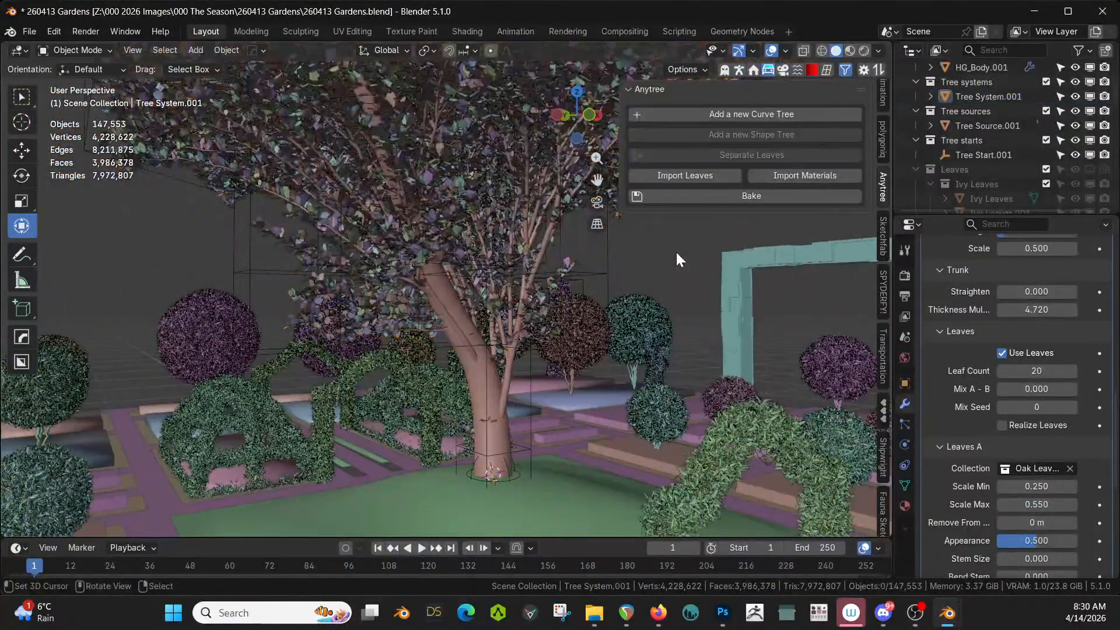
middle_click_drag(704, 252, 811, 258)
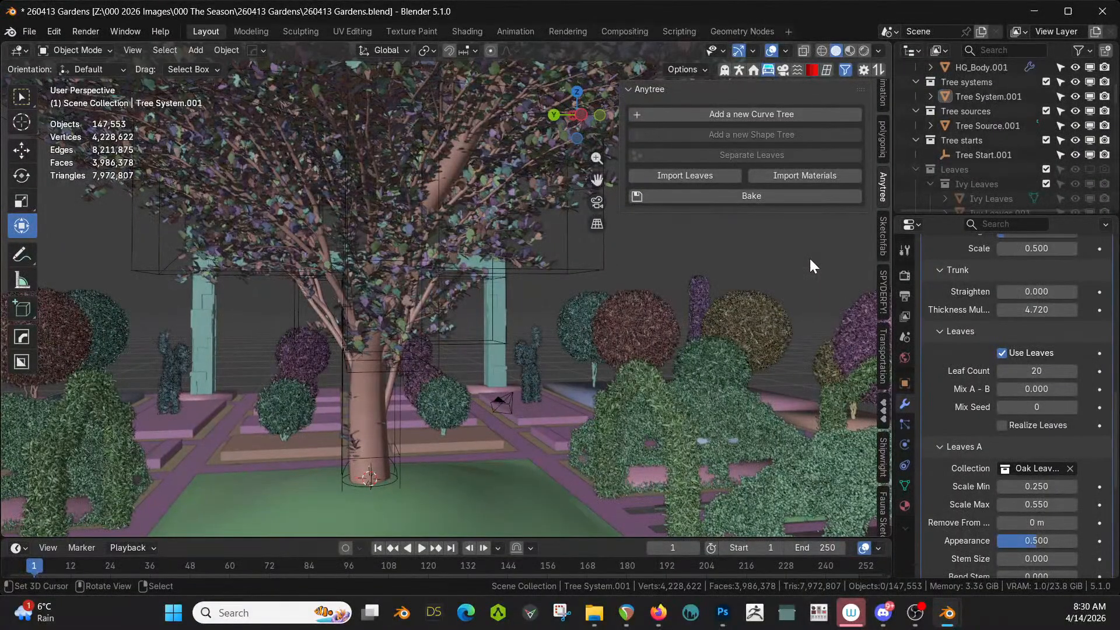
middle_click_drag(668, 251, 504, 265)
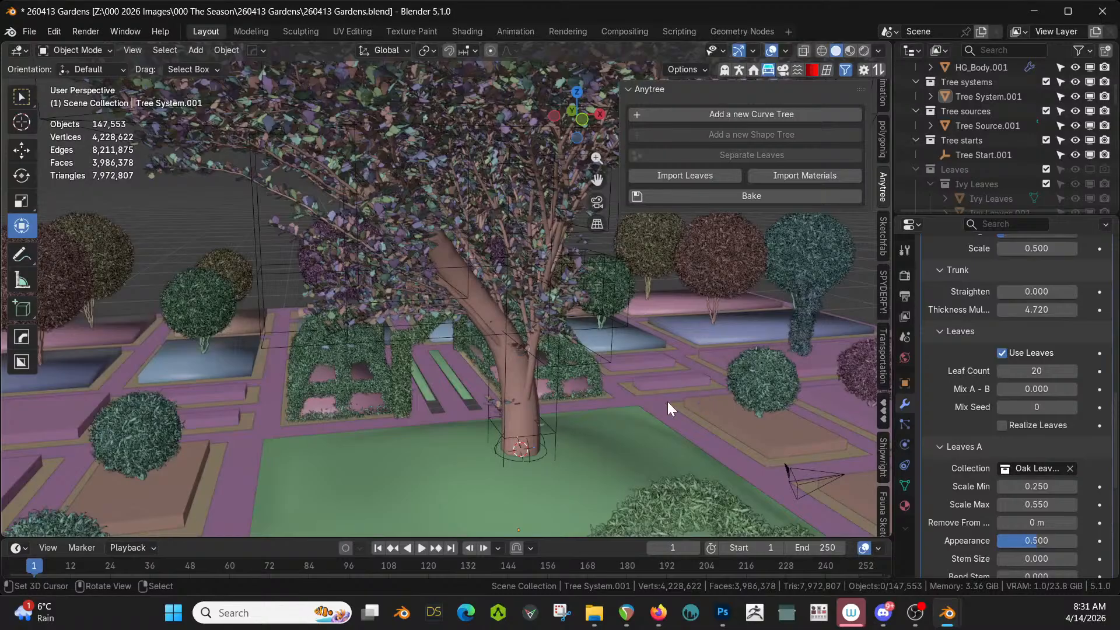
middle_click_drag(495, 401, 526, 395)
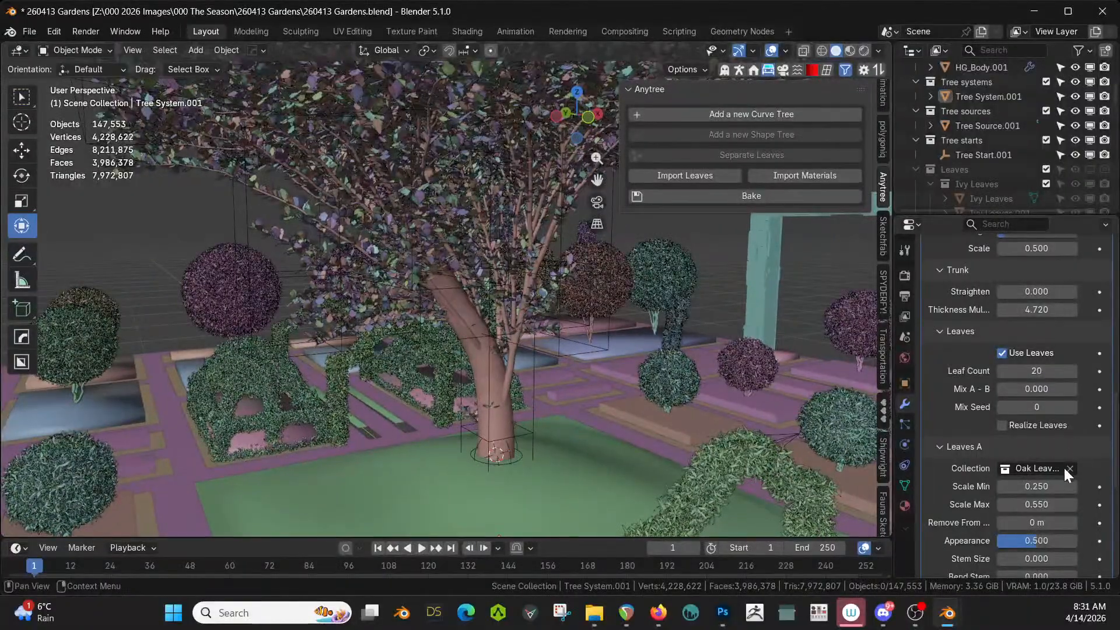
Widen the properties editor and set Remove From the Ground for Leaves A to 5 m
scroll(1063, 467, "down", 2)
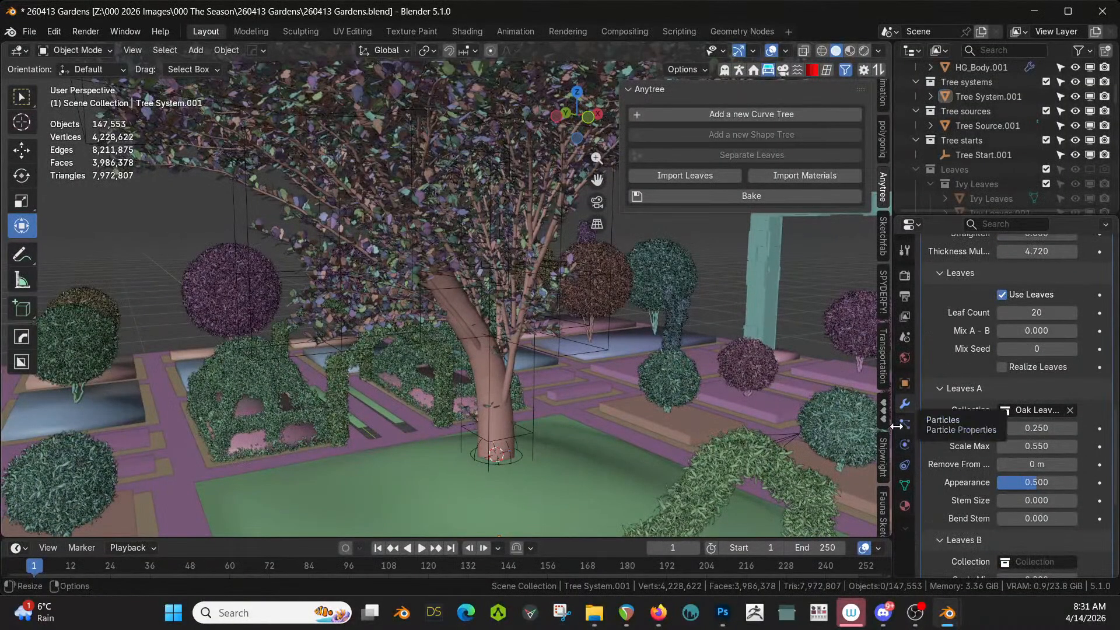
left_click_drag(896, 426, 755, 432)
left_click(947, 465)
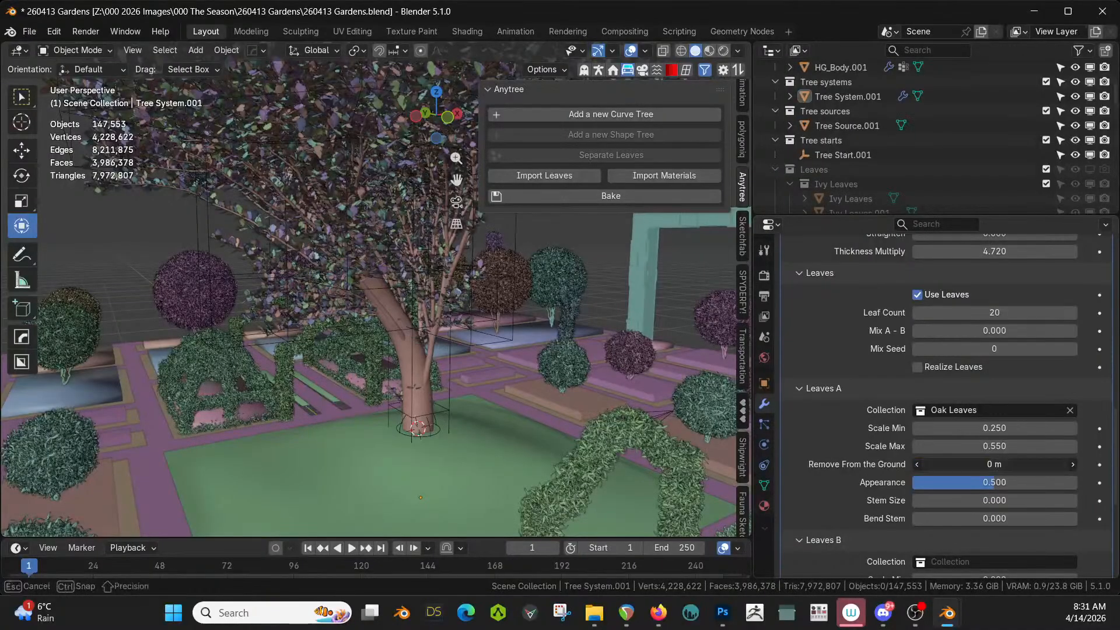
type("5")
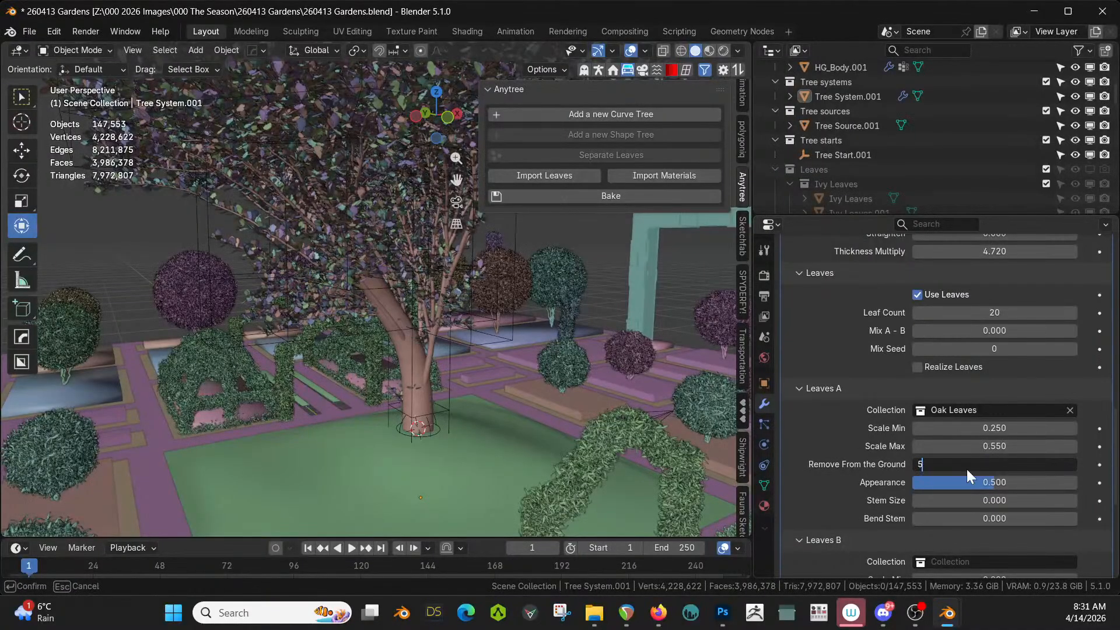
key("Return")
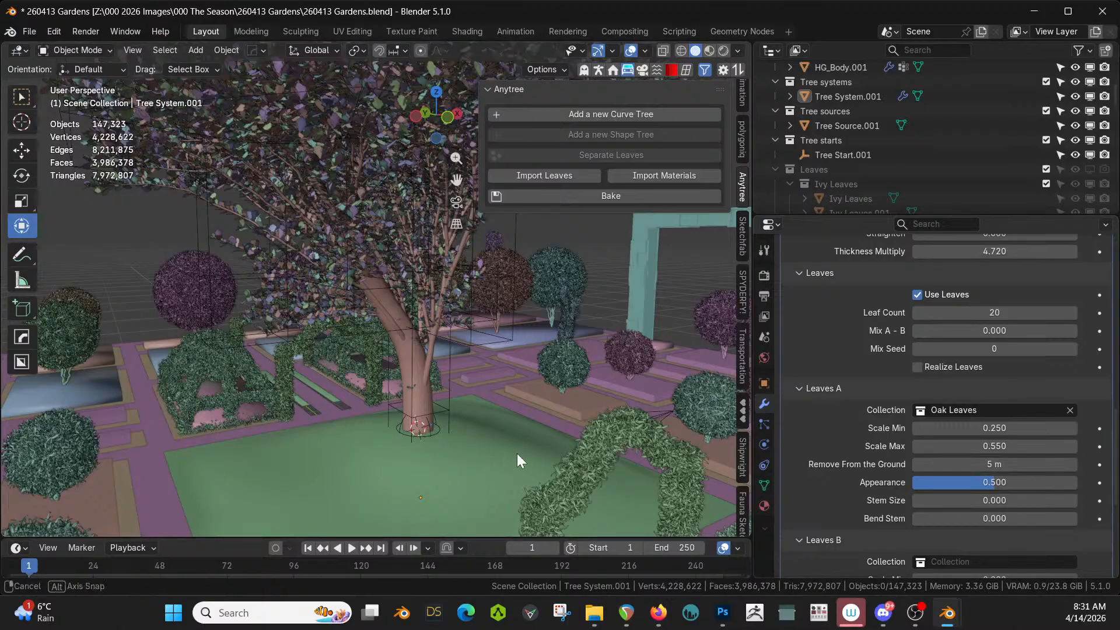
middle_click_drag(517, 453, 384, 453)
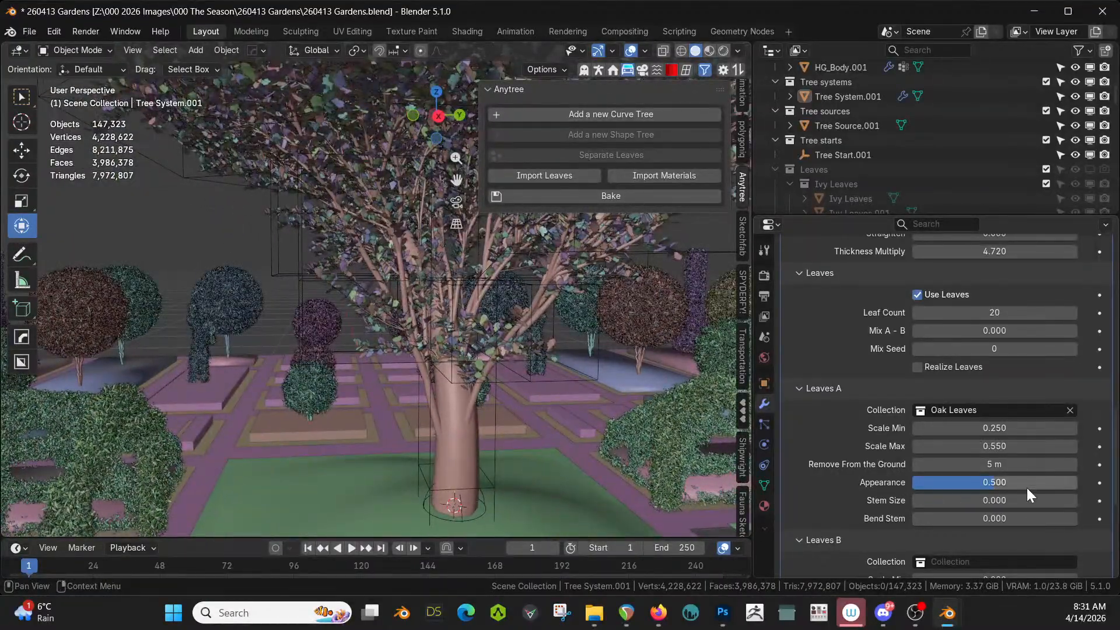
Save the garden scene under its current file name
scroll(1026, 488, "down", 3)
scroll(541, 356, "down", 2)
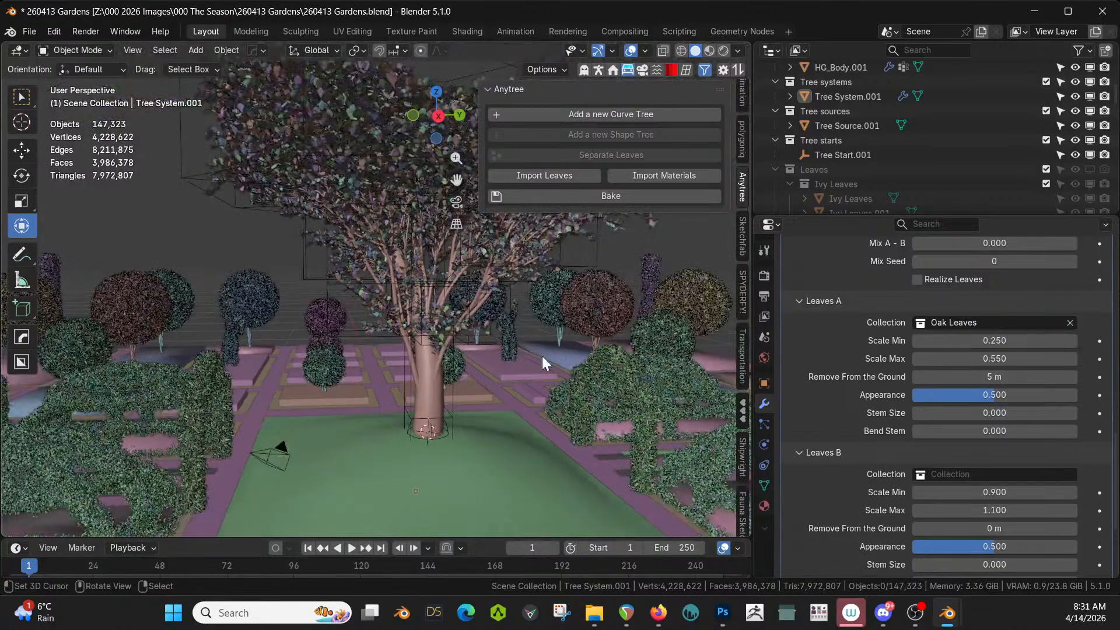
key("ctrl+s")
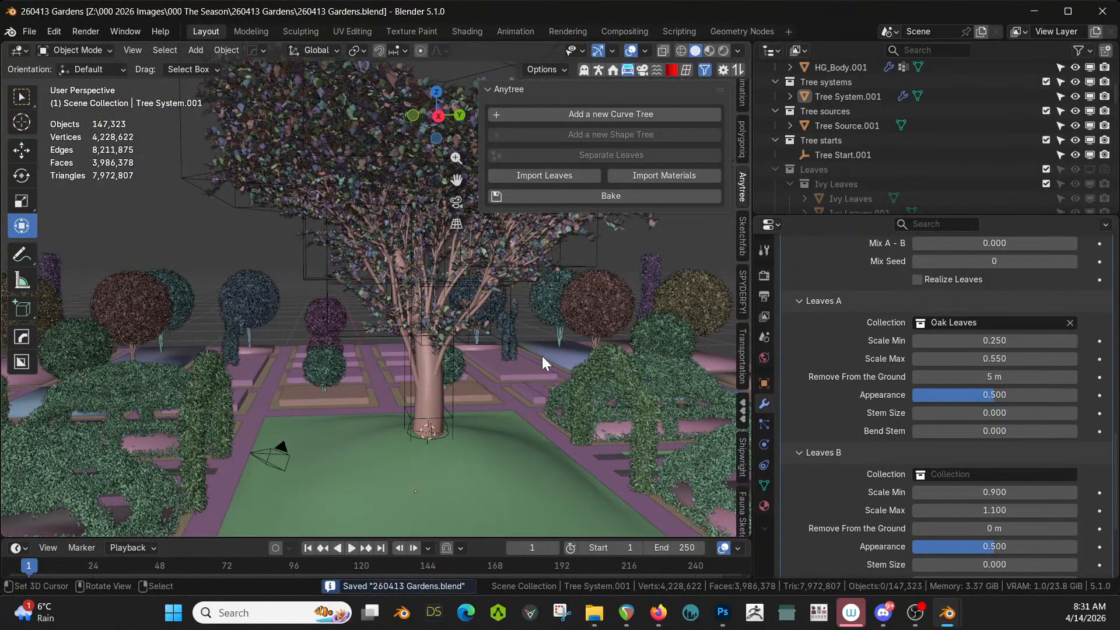
Place the 3D cursor on the grass mound beside the tree trunk and add a 2 m cube there
middle_click_drag(427, 381, 559, 381)
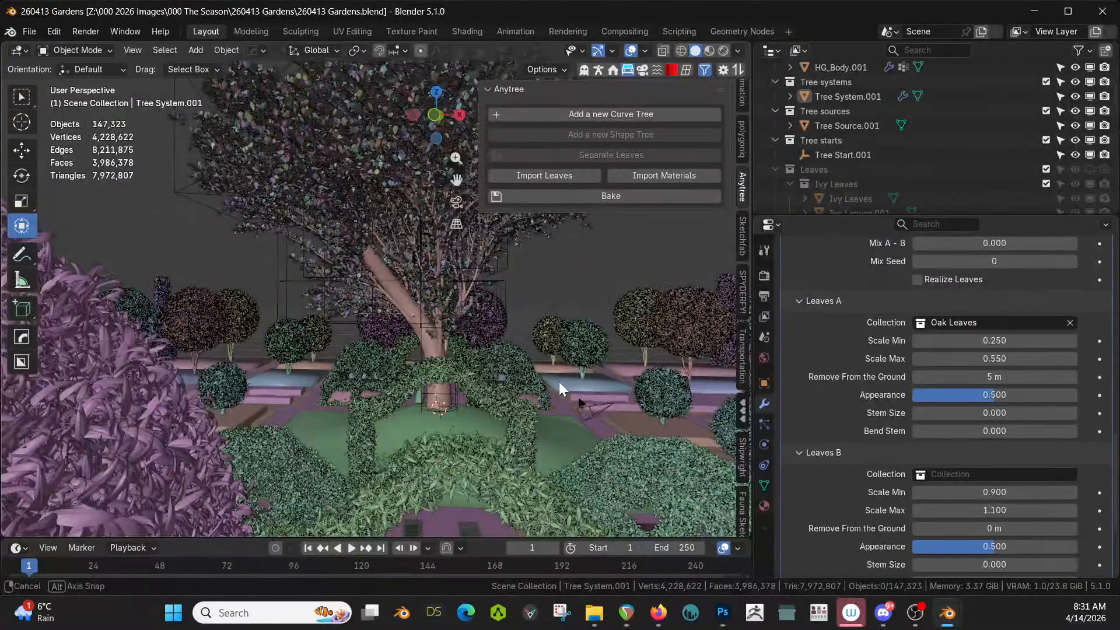
scroll(559, 384, "up", 3)
scroll(442, 411, "up", 3)
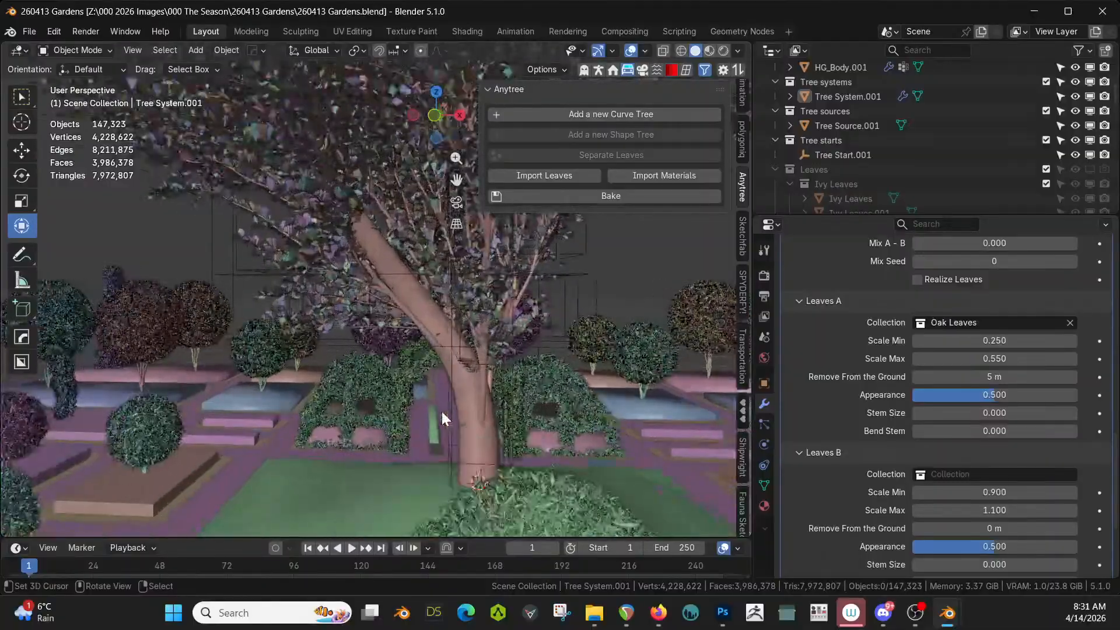
middle_click_drag(443, 411, 692, 420)
middle_click_drag(524, 436, 589, 250, "shift")
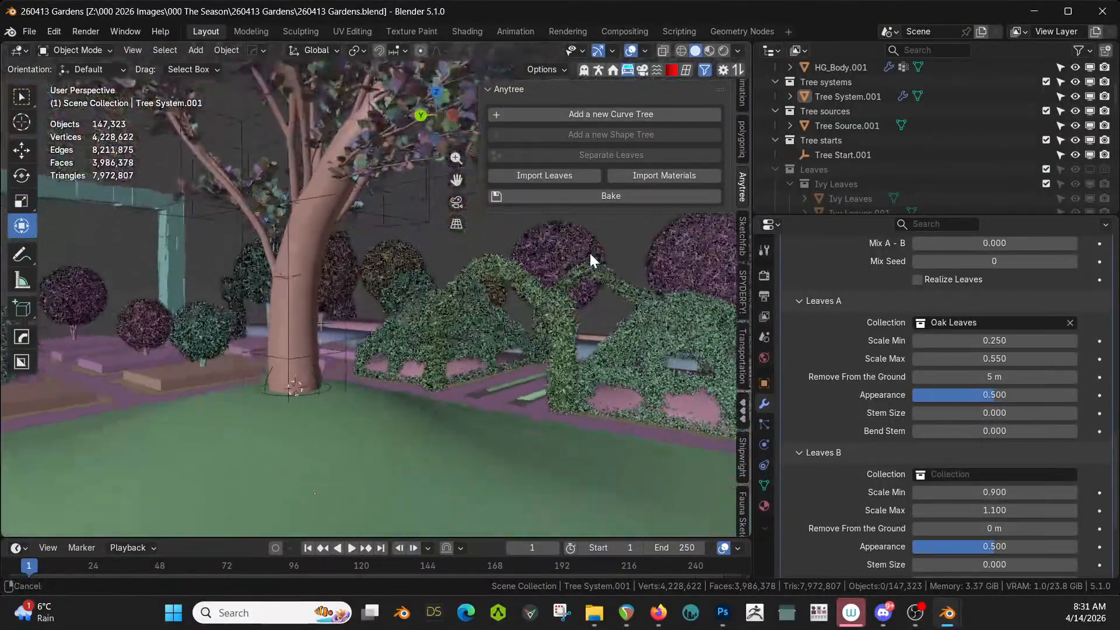
middle_click_drag(496, 391, 433, 379)
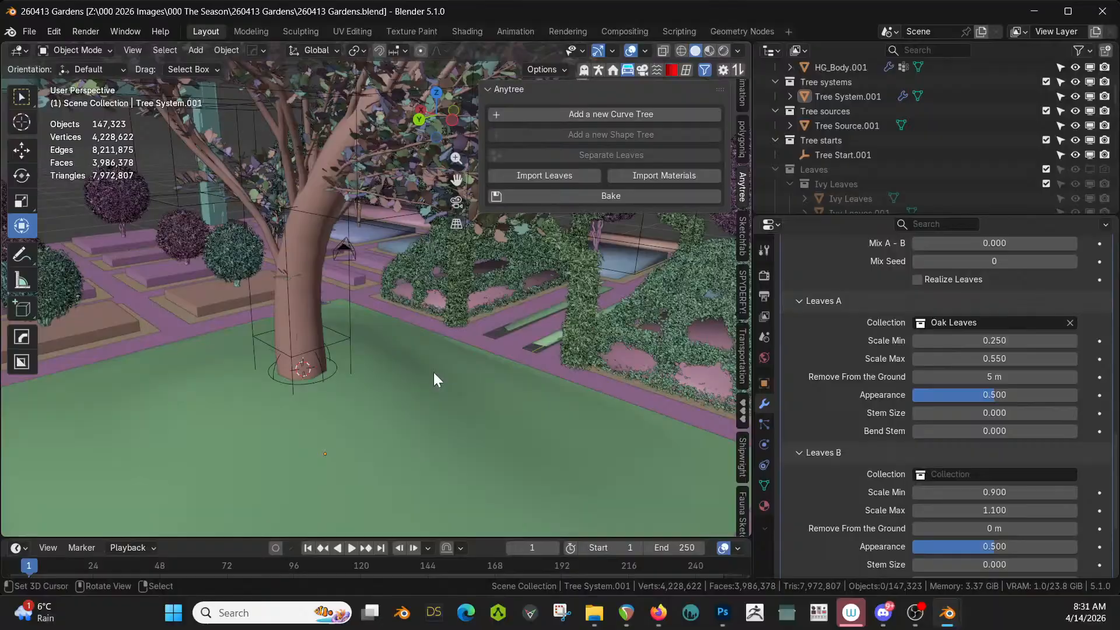
right_click(400, 373, "shift")
key("shift+a")
mouse_move(353, 204)
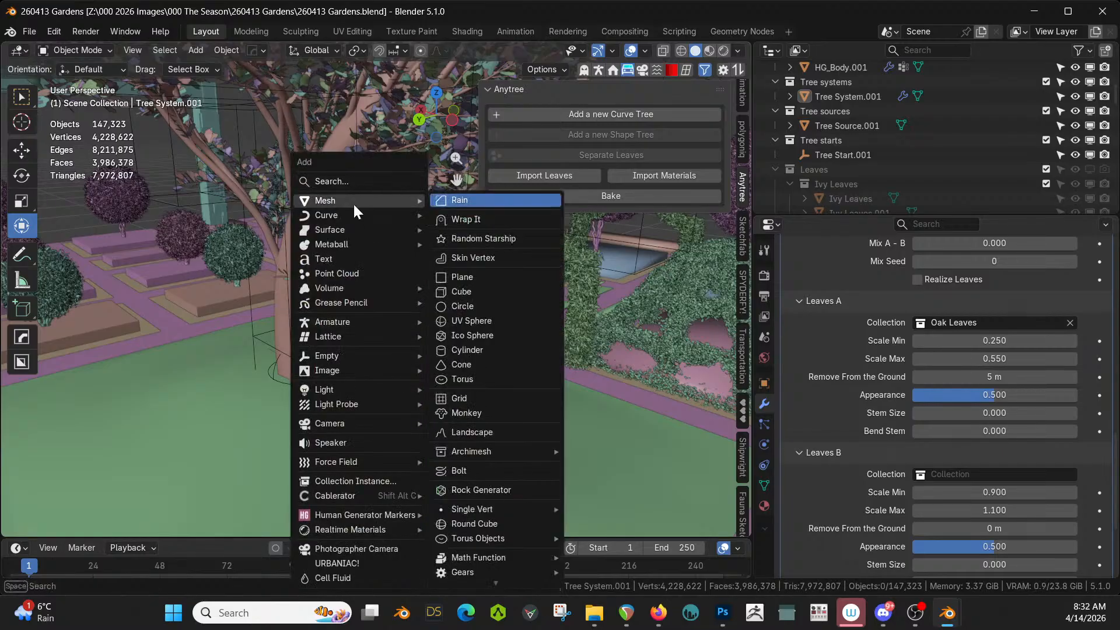
left_click(509, 295)
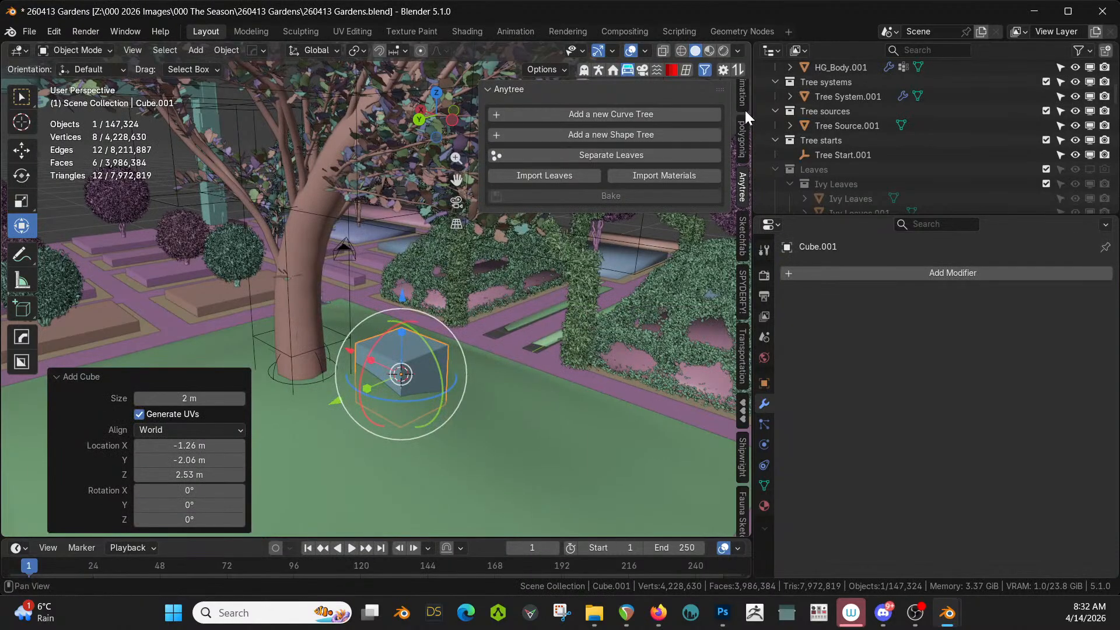
Resize the new cube into a thin plank with dimensions X 0.5 m, Y 0.15 m and Z 0.05 m
scroll(746, 139, "up", 5)
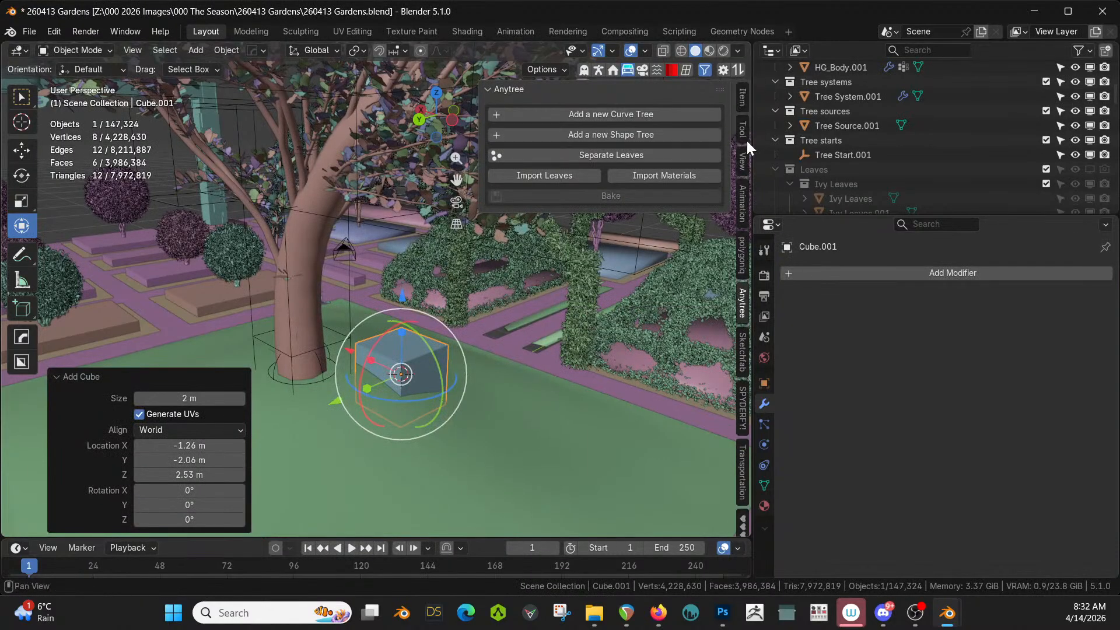
left_click(742, 96)
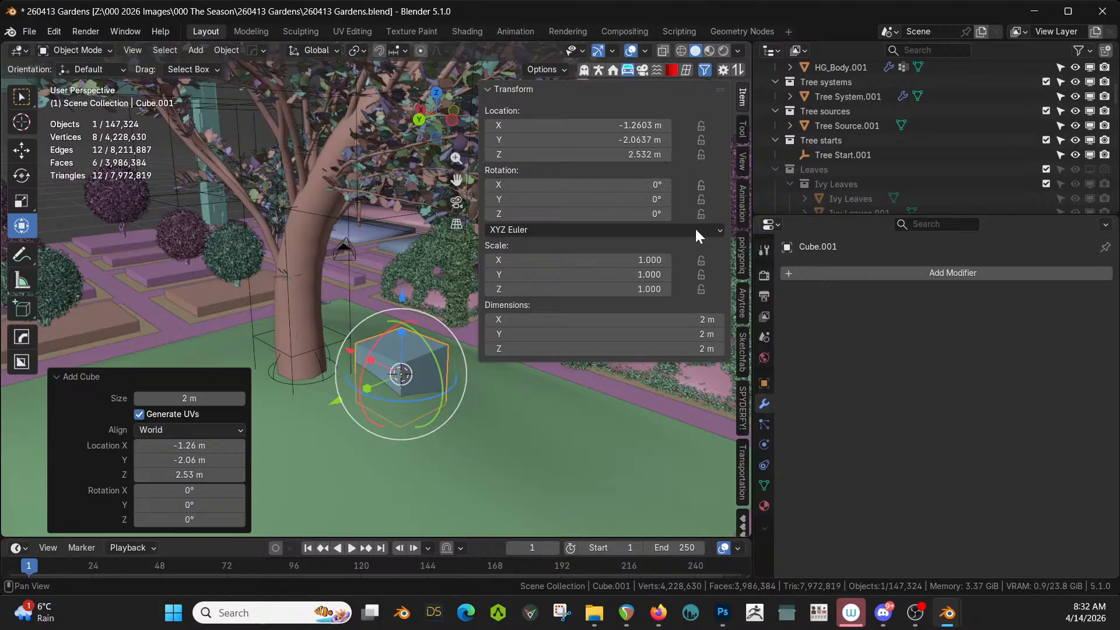
left_click(641, 319)
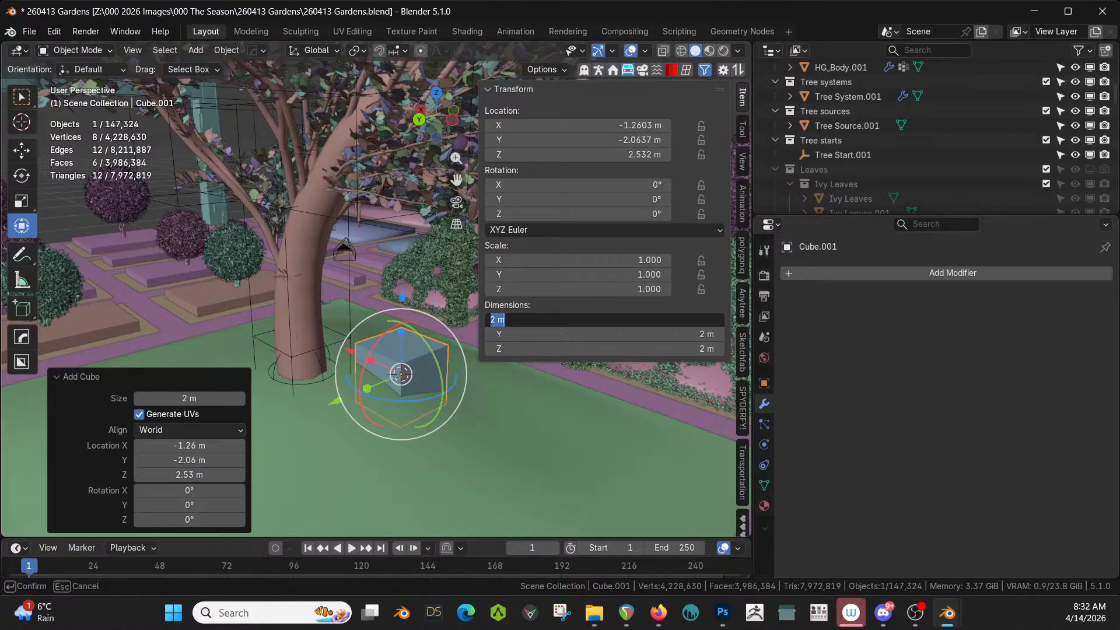
type(".5")
key("Return")
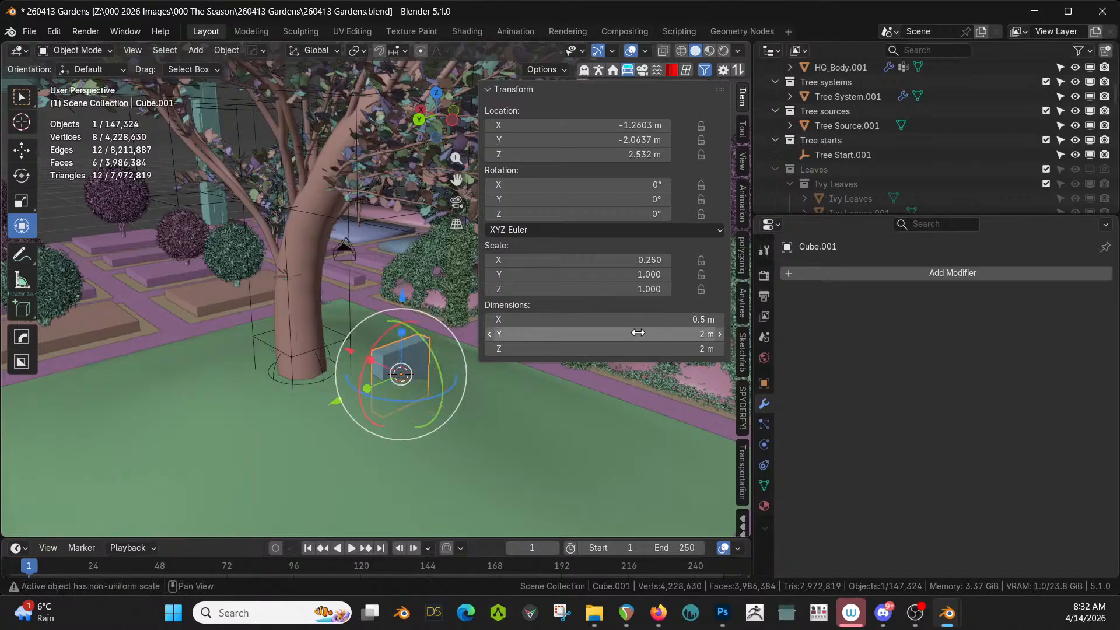
left_click(637, 332)
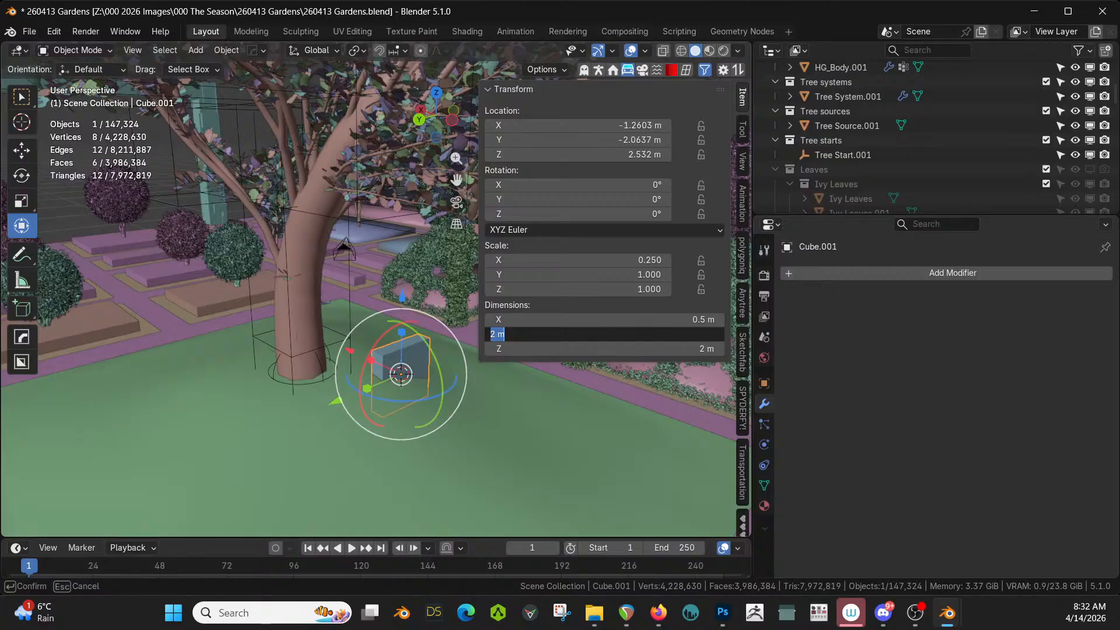
type(".15")
key("Return")
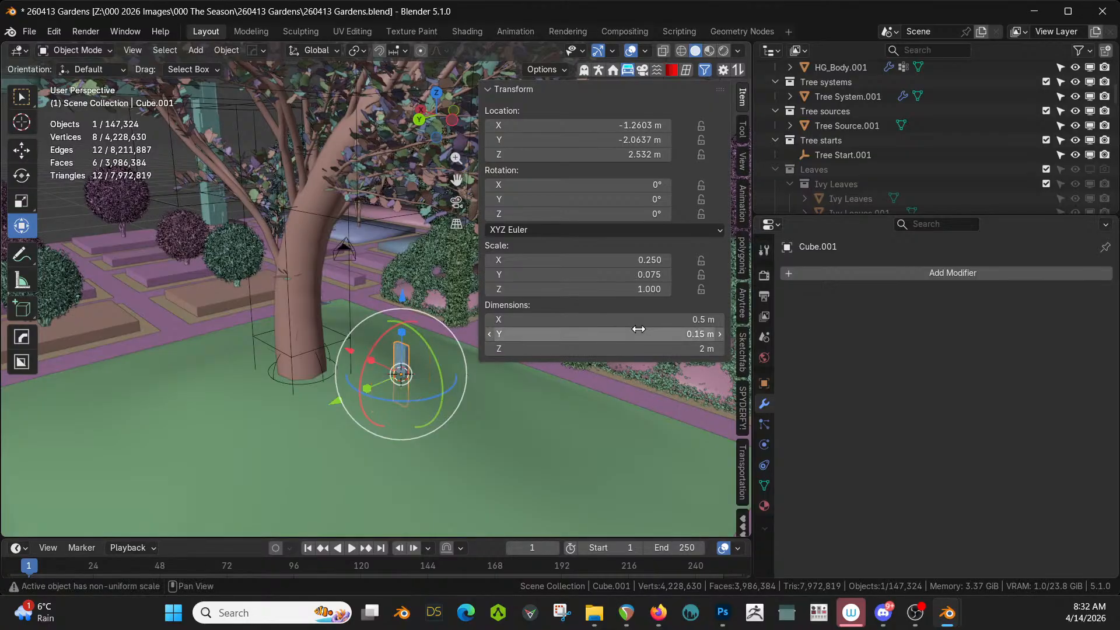
left_click(700, 345)
type(".05")
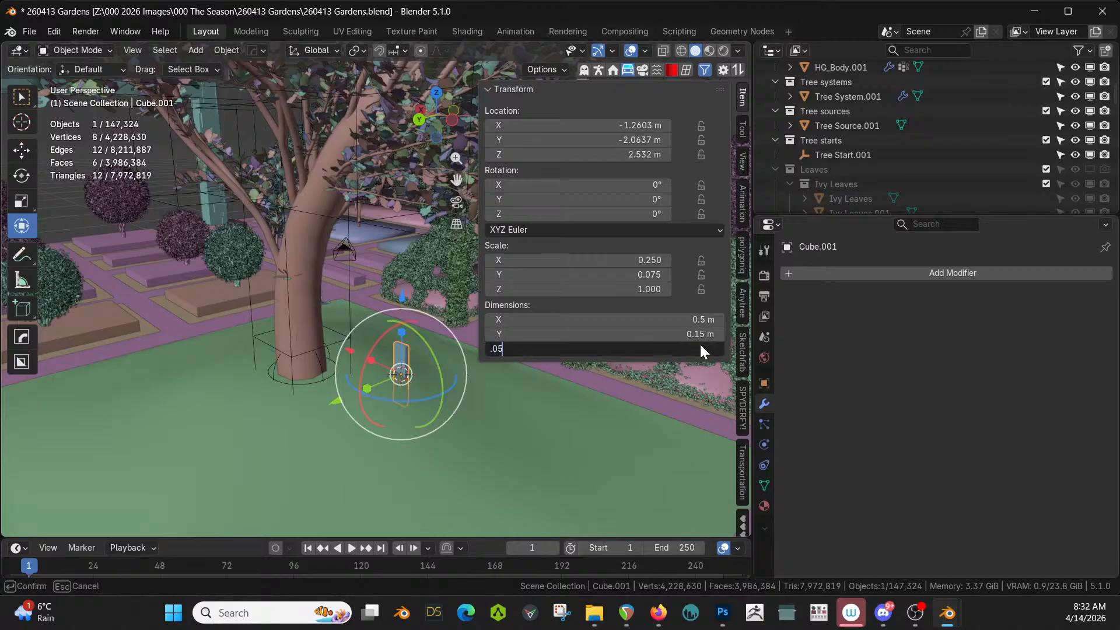
key("Return")
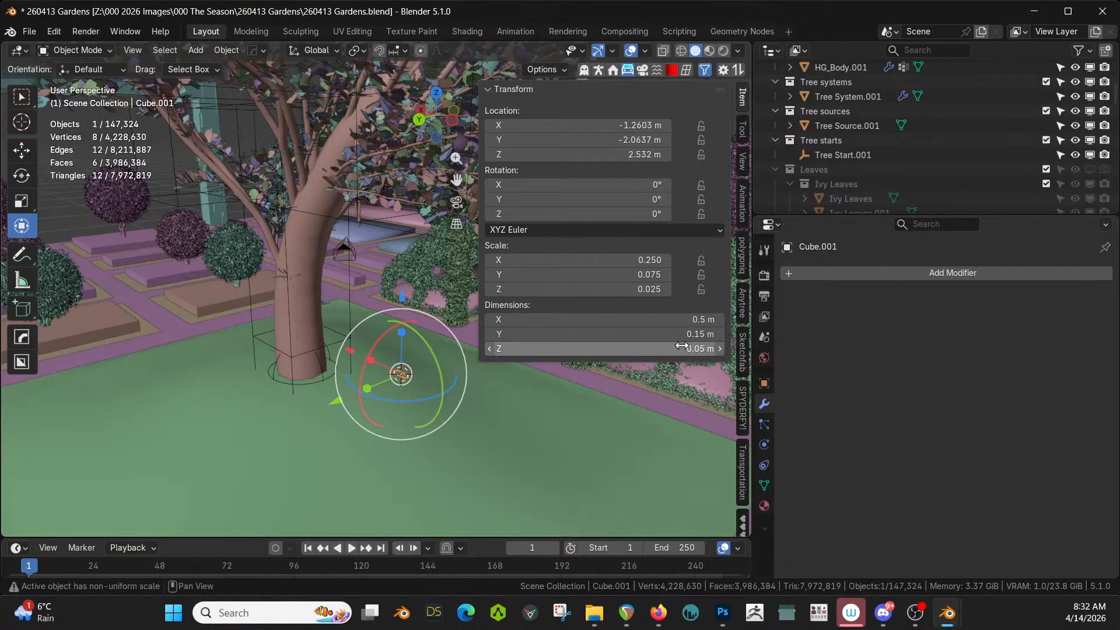
Select the Tree Start.001 empty at the trunk's base and lower it about 1.05 m along Z
middle_click_drag(308, 465, 363, 468)
scroll(363, 468, "up", 5)
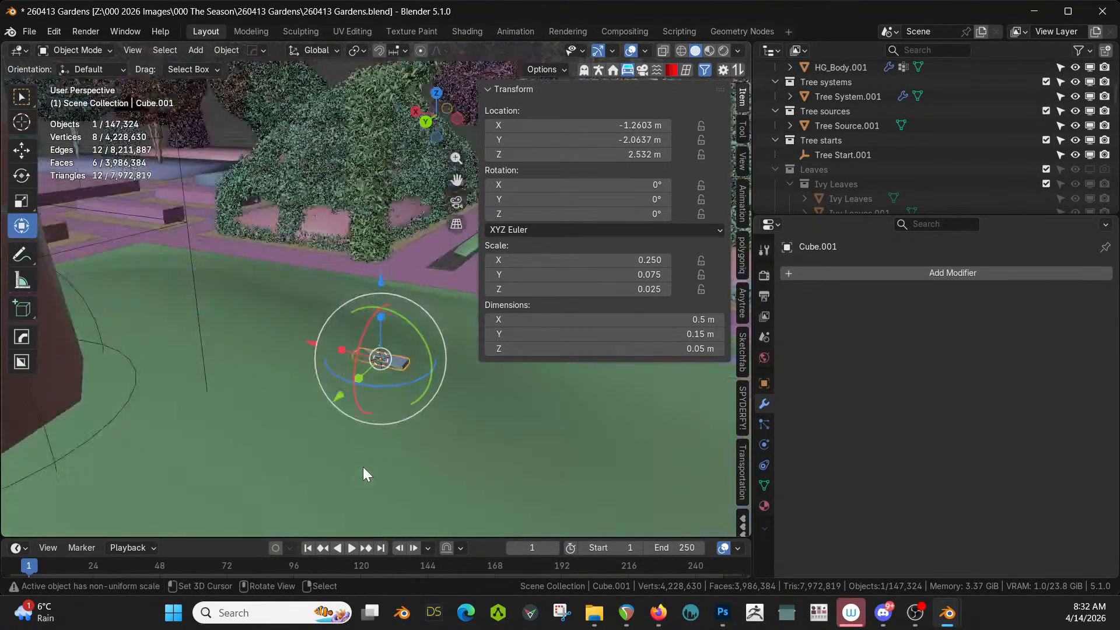
scroll(363, 473, "up", 4)
scroll(309, 278, "down", 3)
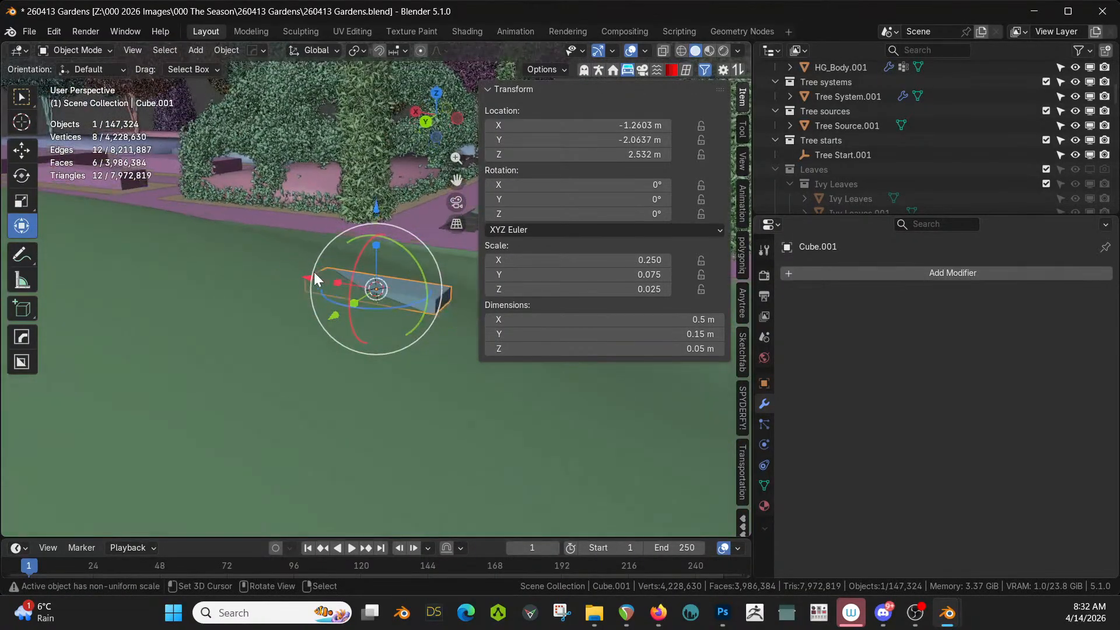
middle_click_drag(314, 272, 153, 275)
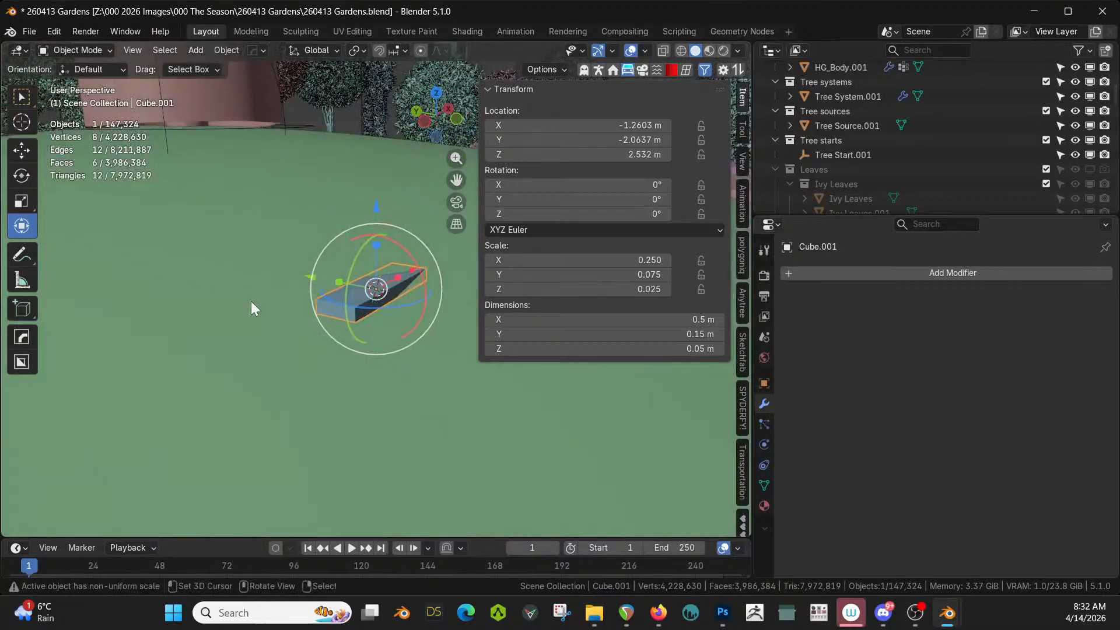
left_click(190, 146)
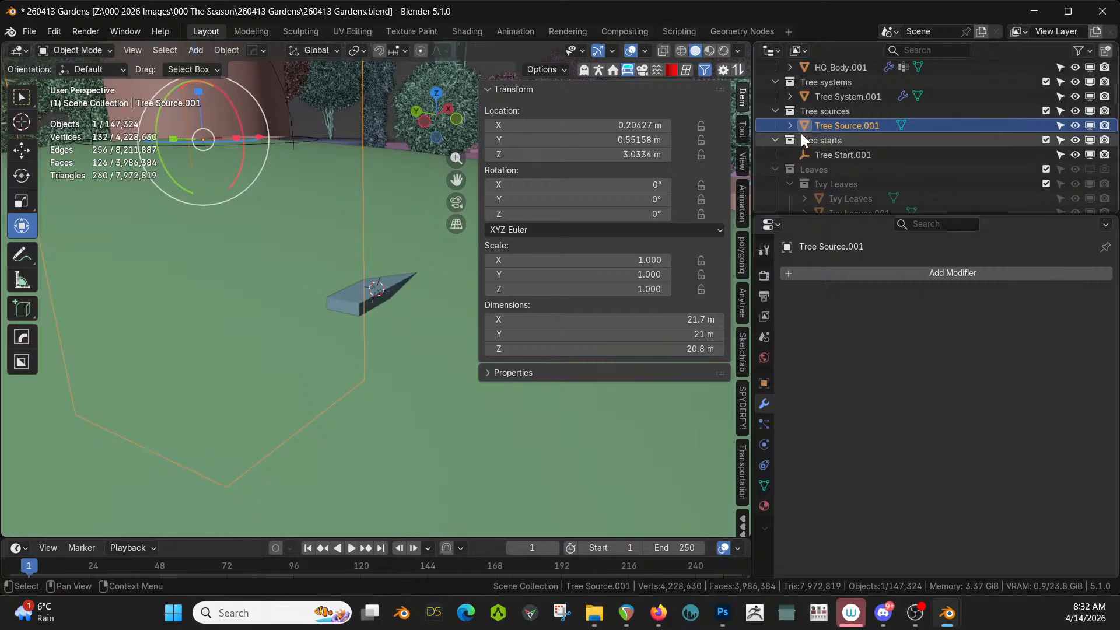
left_click(851, 155)
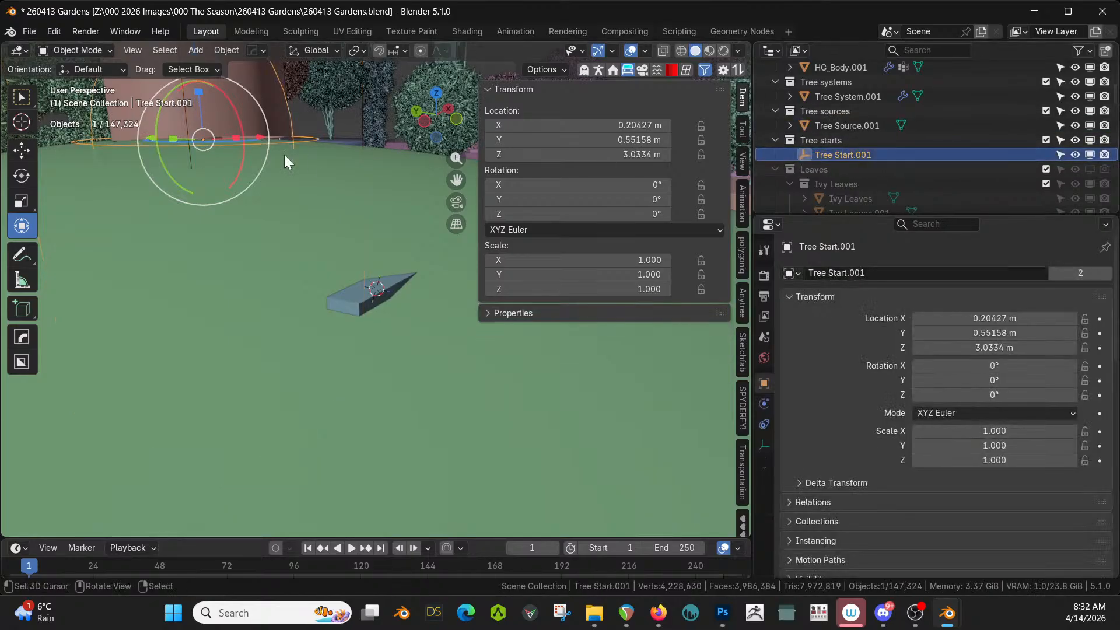
left_click_drag(269, 153, 270, 293)
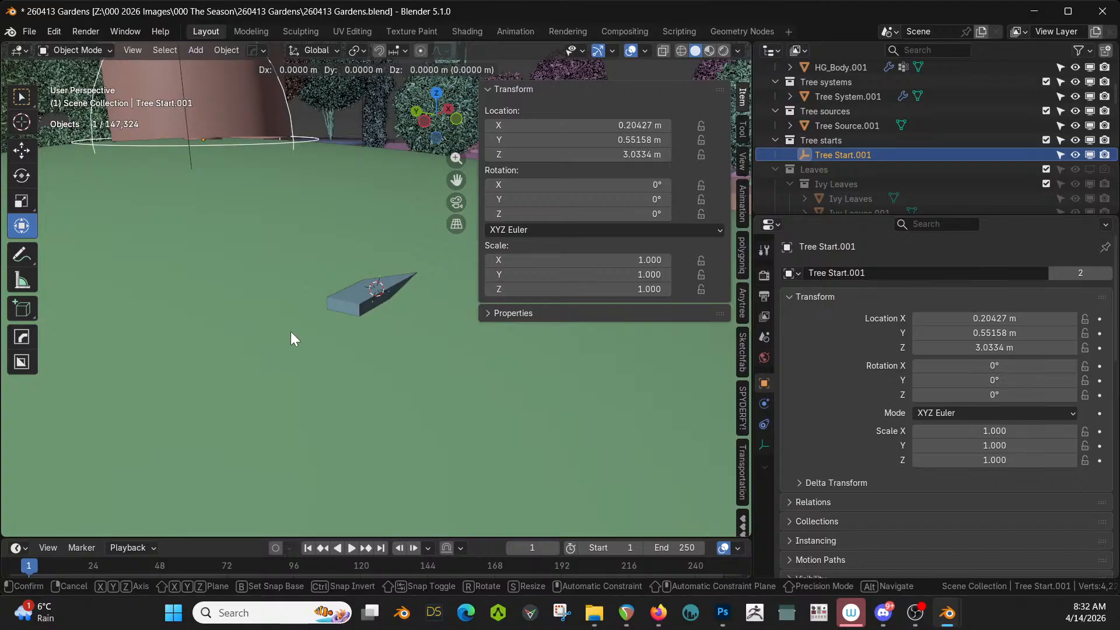
left_click_drag(290, 331, 289, 329)
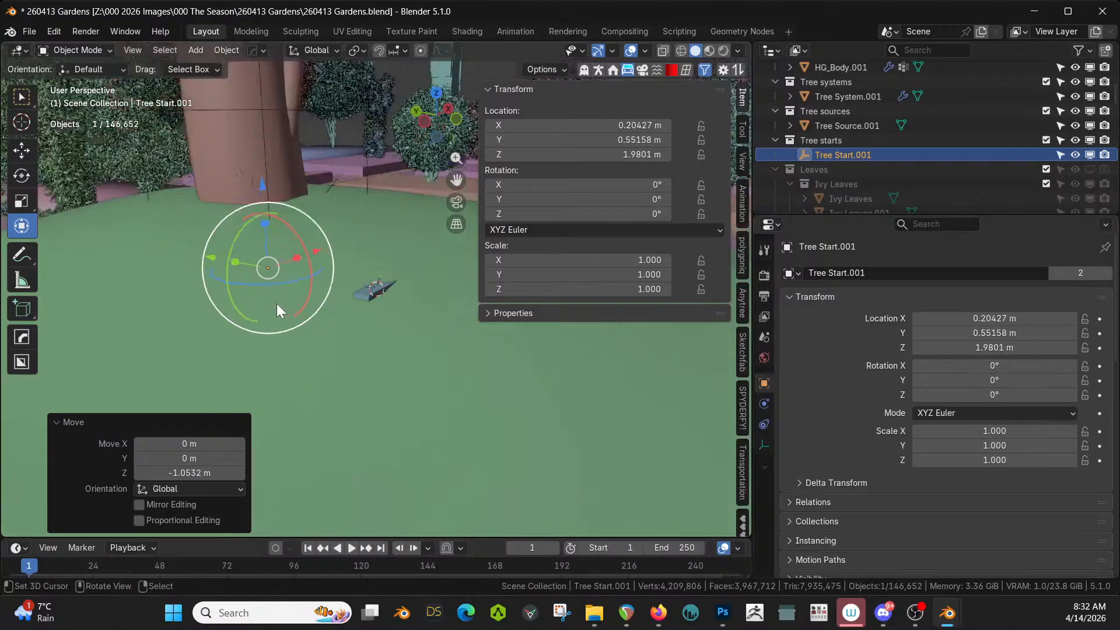
Move the plank about -0.68 m in X, 0.76 m in Y and 1.46 m in Z, above the grass near the trunk
mouse_move(310, 282)
middle_mouse_down()
mouse_move(264, 264)
mouse_move(293, 289)
middle_mouse_up()
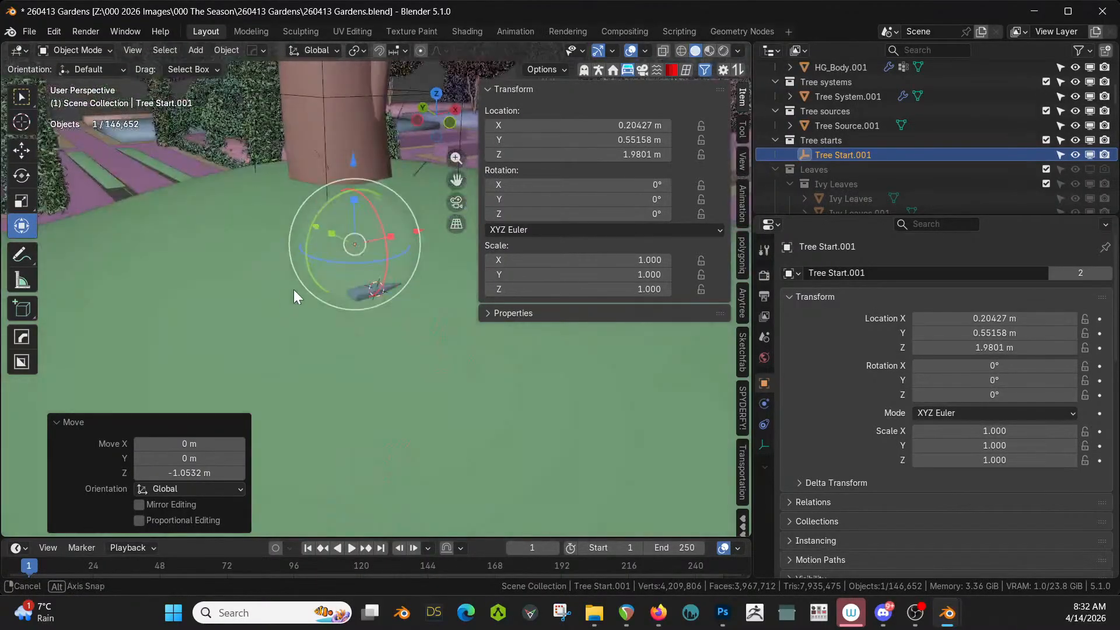
left_click(354, 292)
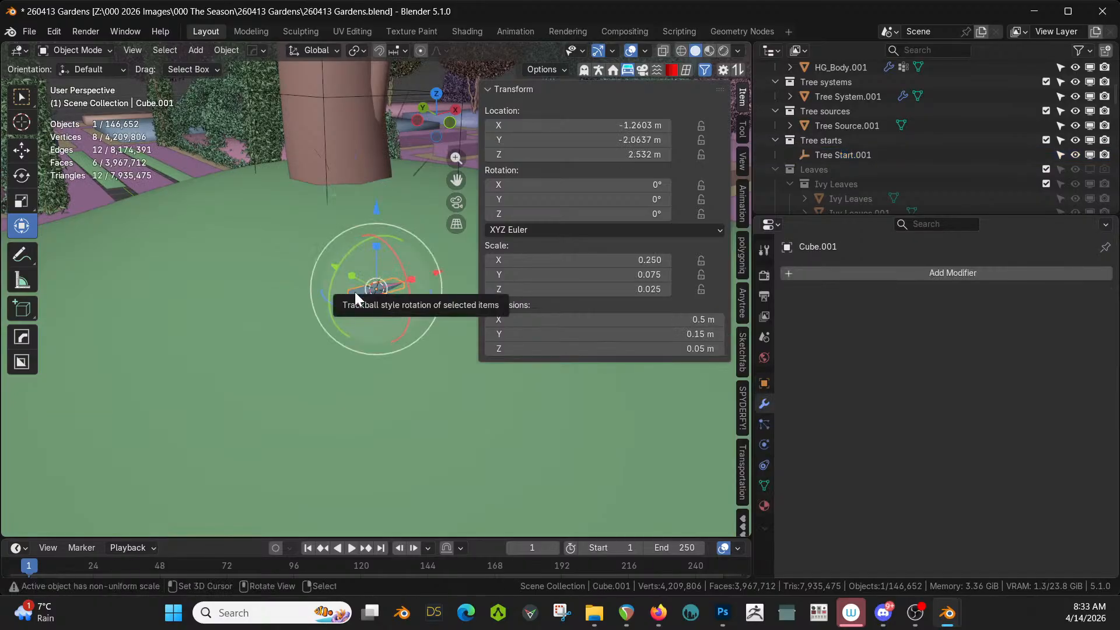
scroll(334, 292, "up", 2)
middle_click_drag(333, 292, 317, 502)
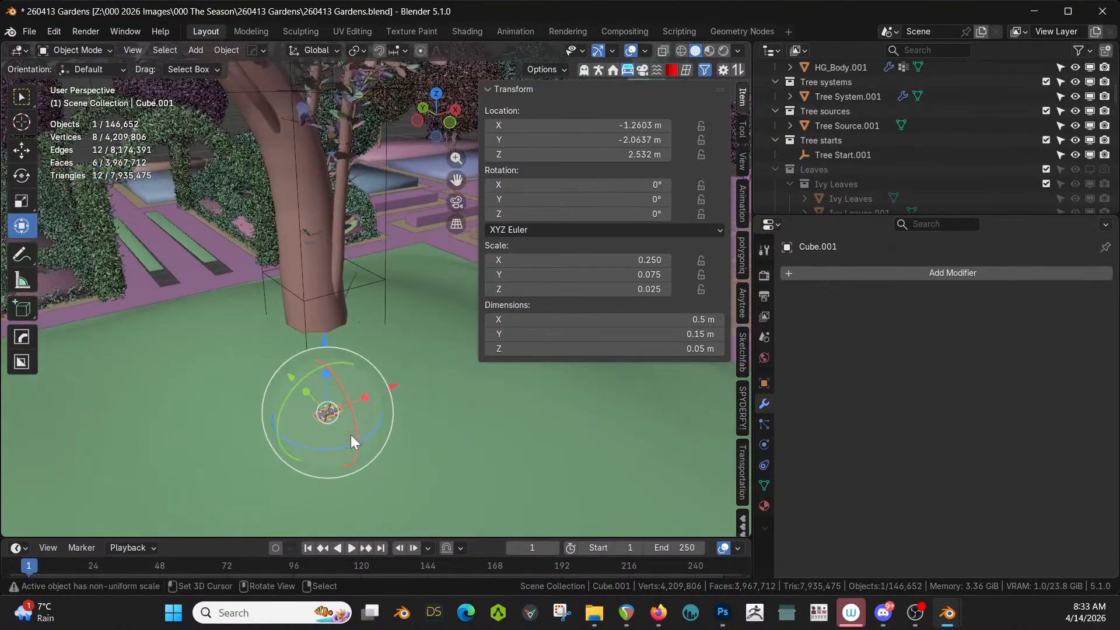
middle_click_drag(356, 430, 344, 350)
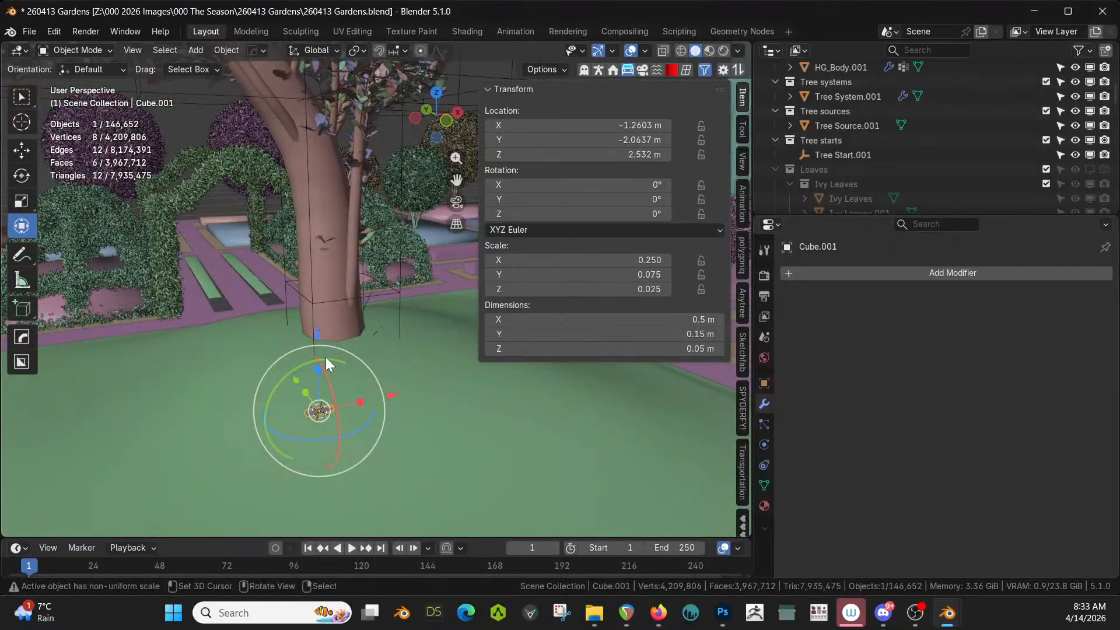
key("g")
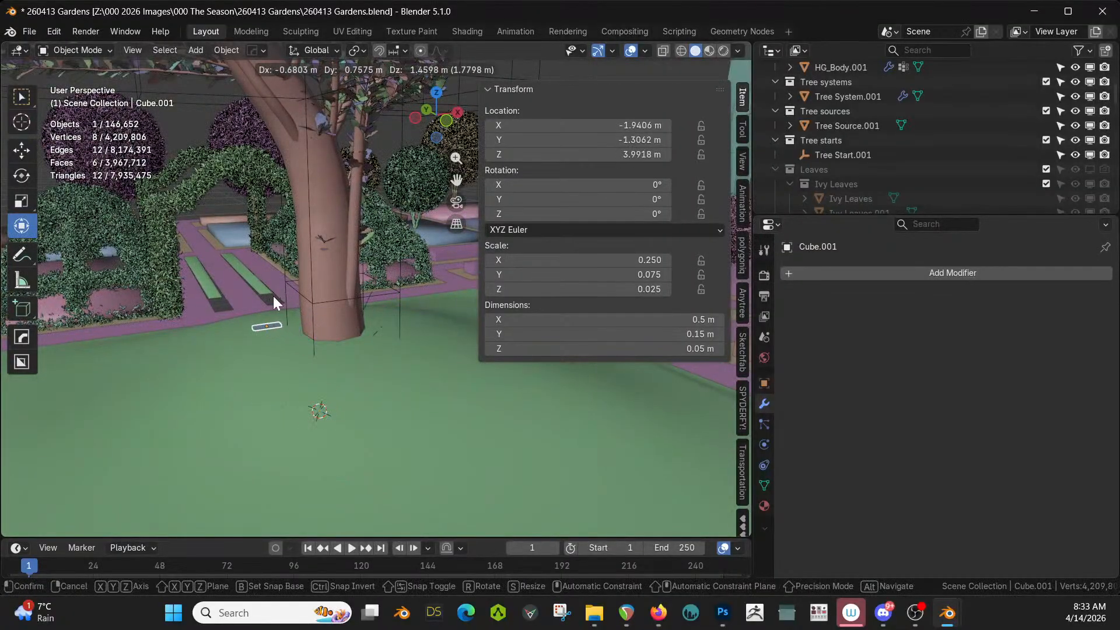
left_click(274, 295)
middle_click_drag(340, 304, 464, 312)
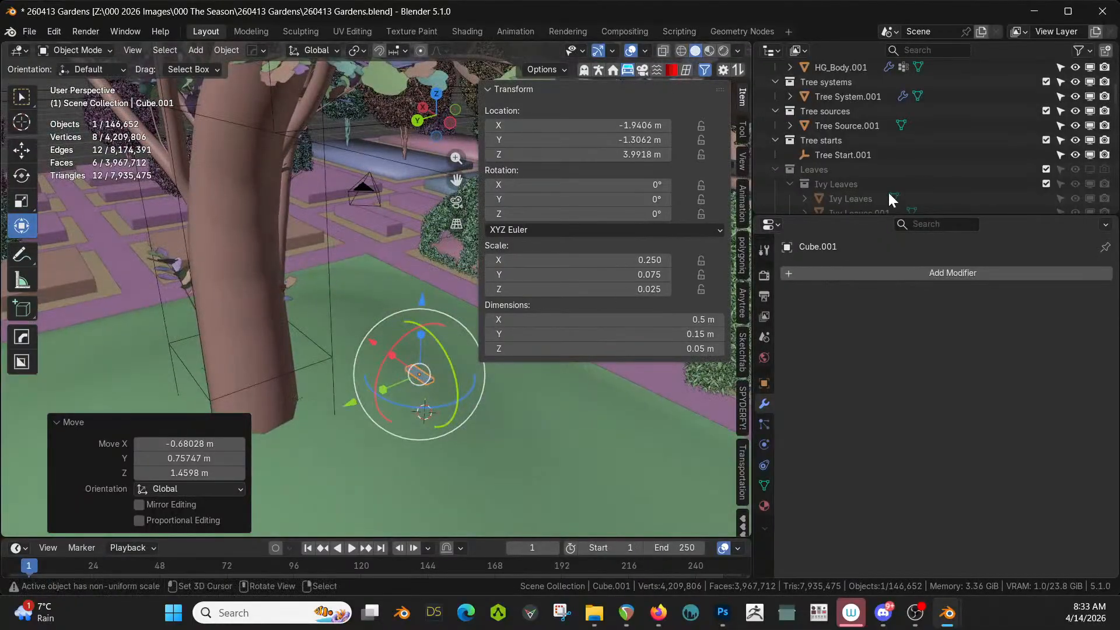
Select the HG_Body figure in the HumGen collection and raise it about 2.72 m along Z onto the mound
scroll(966, 151, "up", 10)
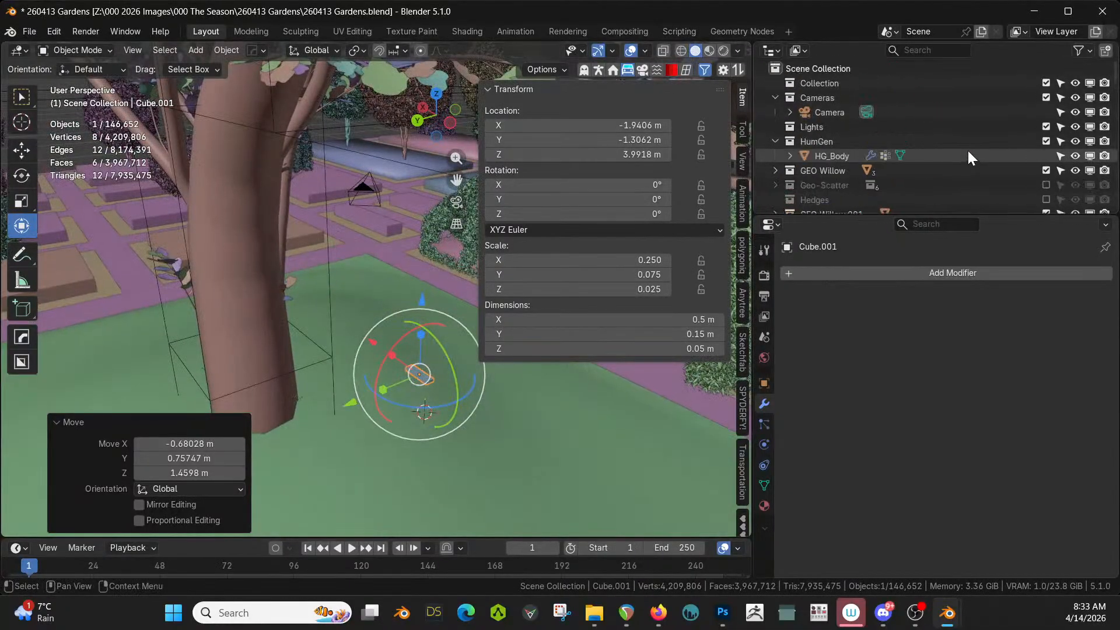
left_click(830, 155)
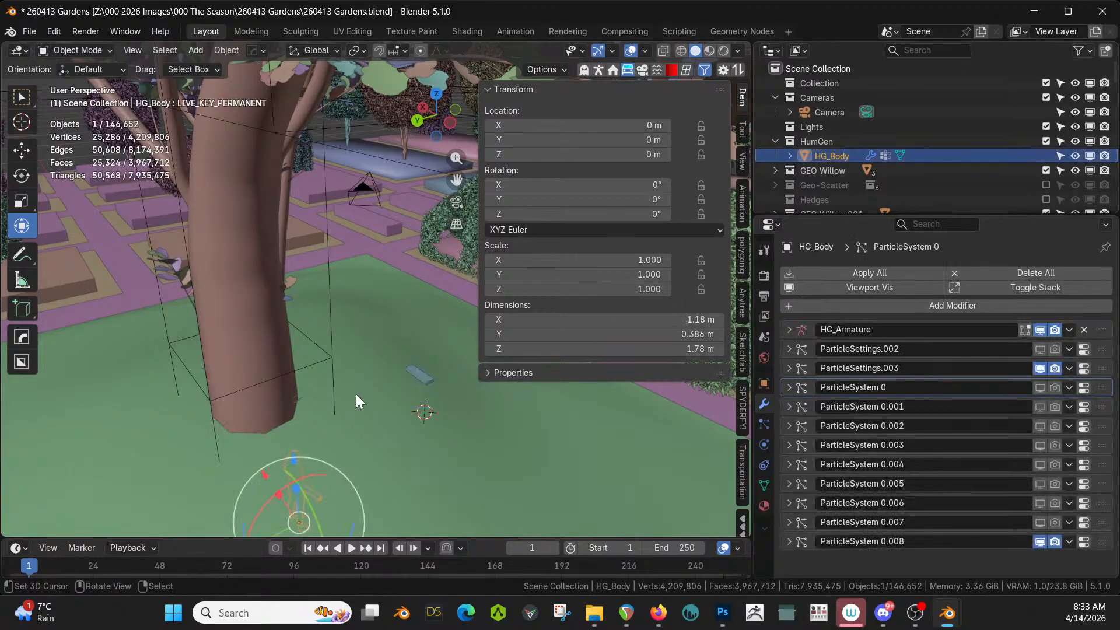
key("KP_Divide")
key("KP_Divide")
key("g")
key("z")
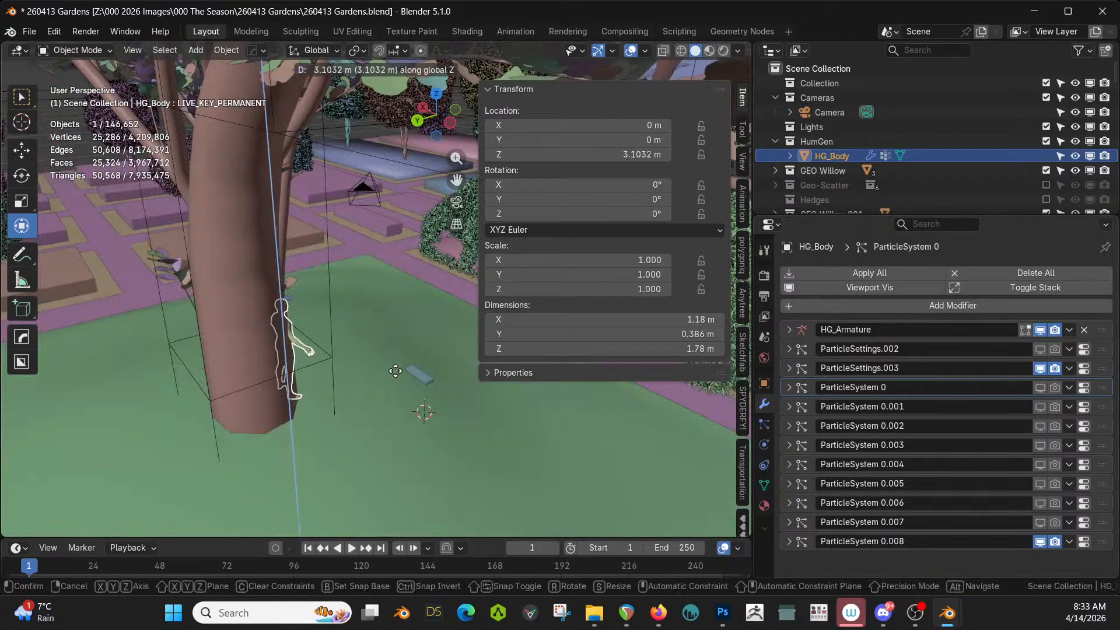
left_click(392, 390)
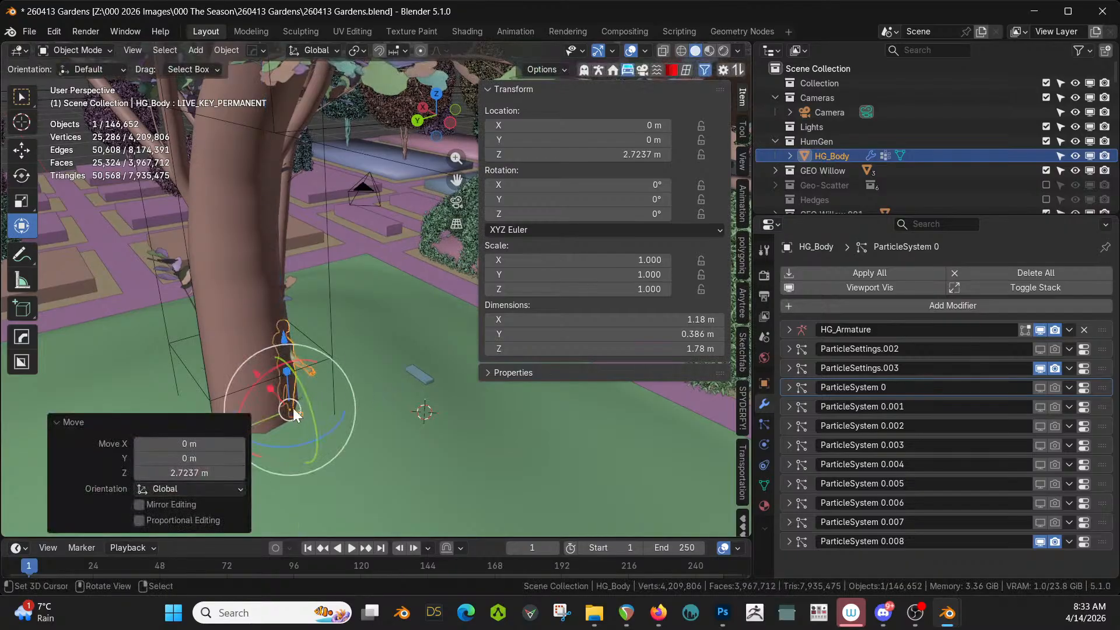
Move the figure horizontally about -1.46 m in X and -1.80 m in Y, next to the plank
key("g")
key("shift+z")
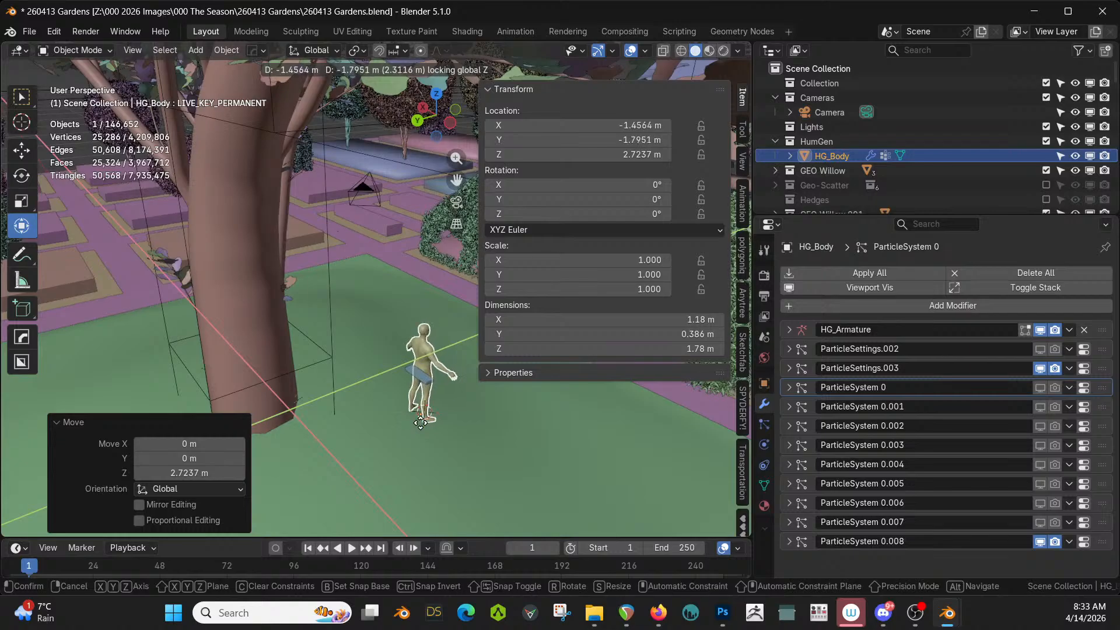
left_click(420, 423)
key("KP_Decimal")
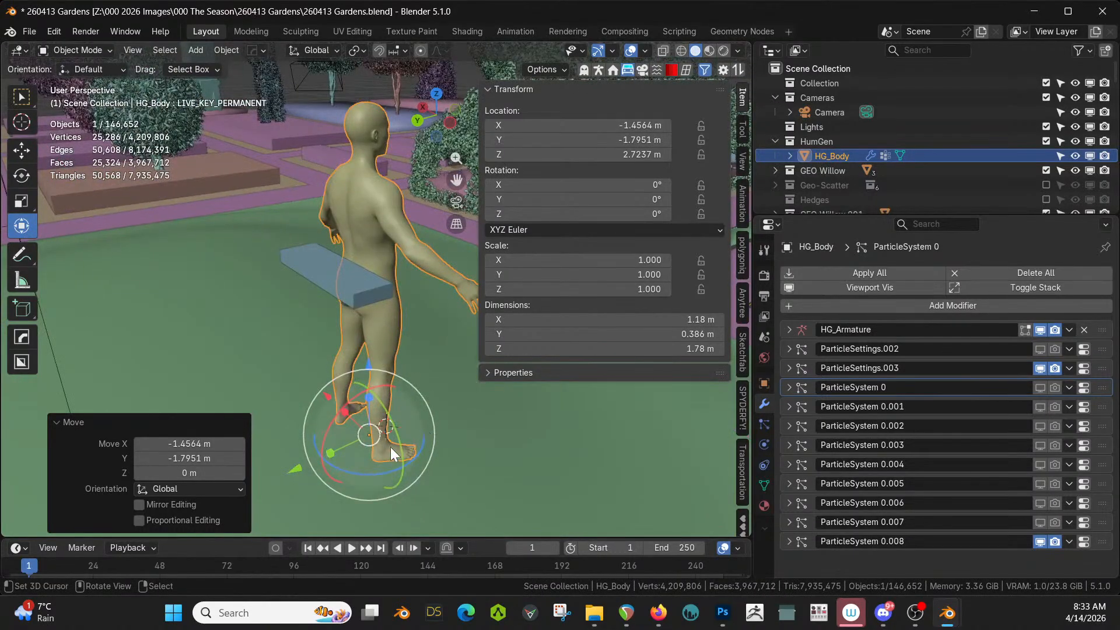
Shift the figure about -0.47 m in X, 0.21 m in Y and 0.41 m in Z to stand on the grass
middle_click_drag(341, 451, 338, 385)
key("g")
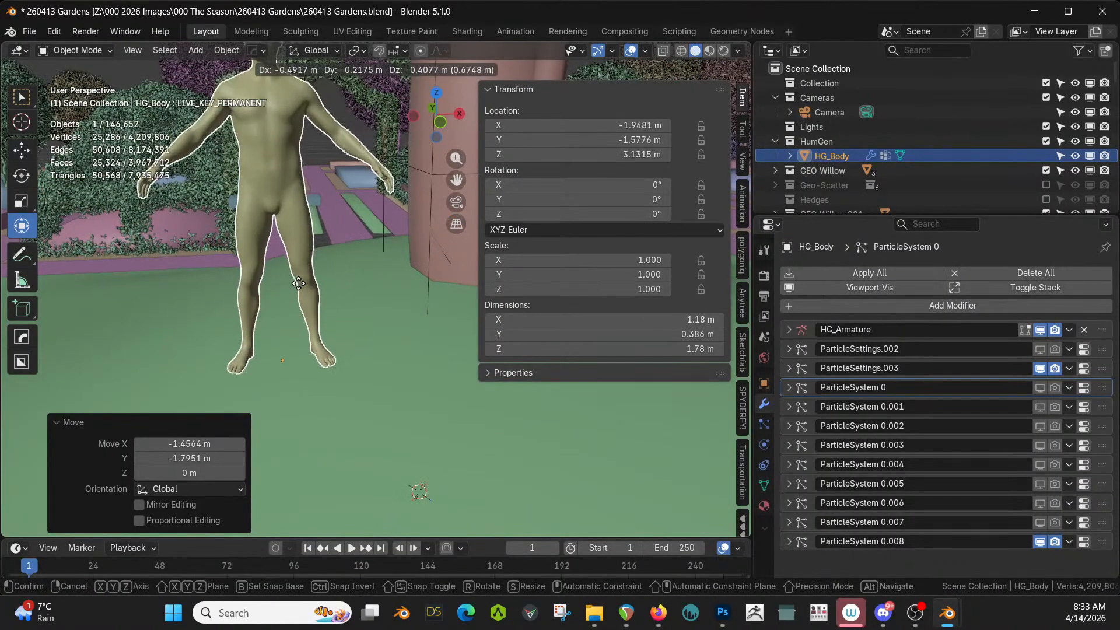
left_click(310, 285)
middle_click_drag(321, 293, 492, 328)
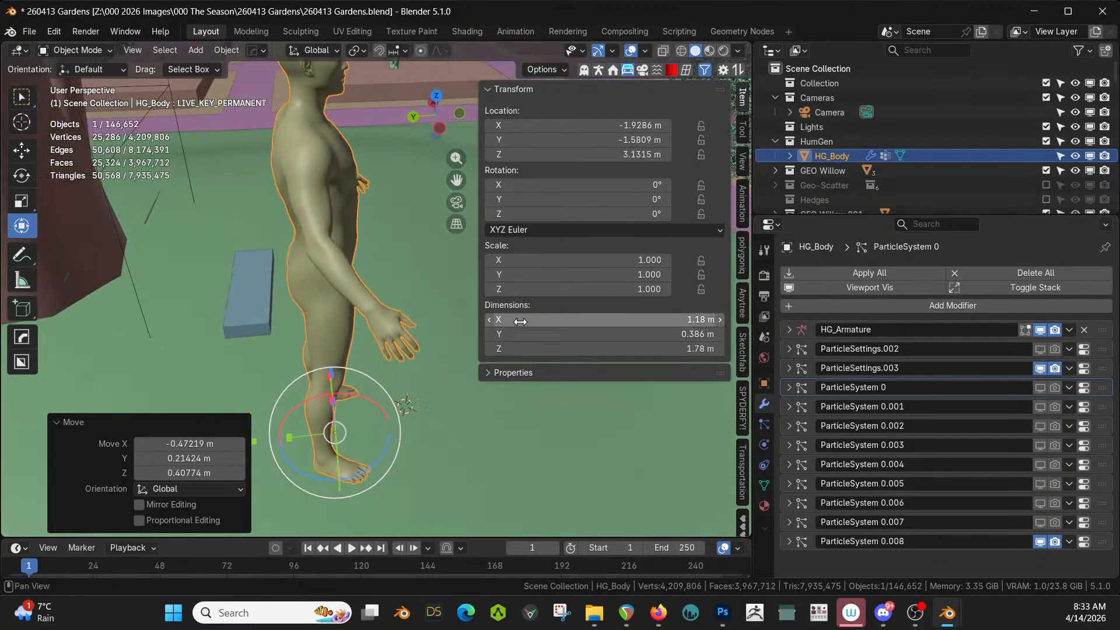
Select Tree System.001 and turn off Use Leaves in its Anytree geometry nodes settings
scroll(358, 300, "down", 5)
middle_click_drag(359, 300, 310, 278)
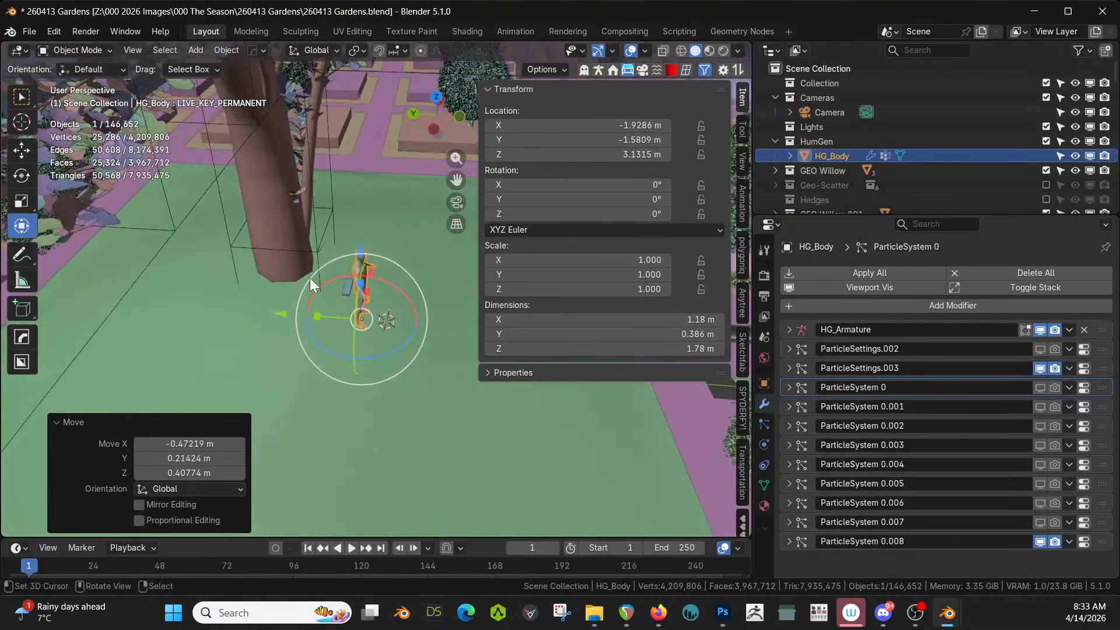
left_click(275, 167)
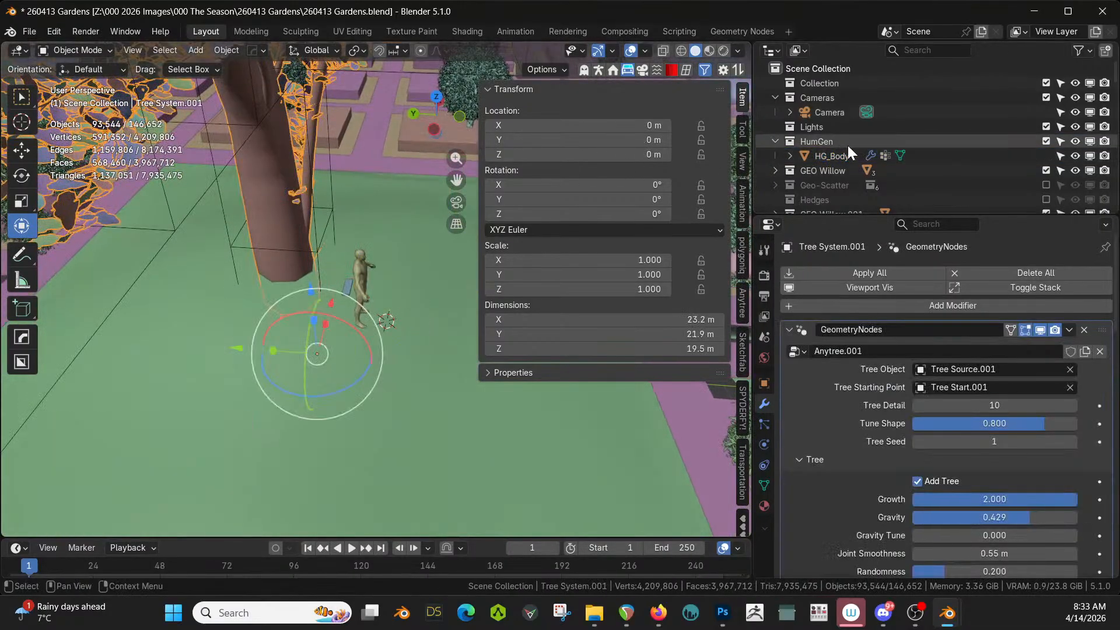
scroll(894, 130, "down", 5)
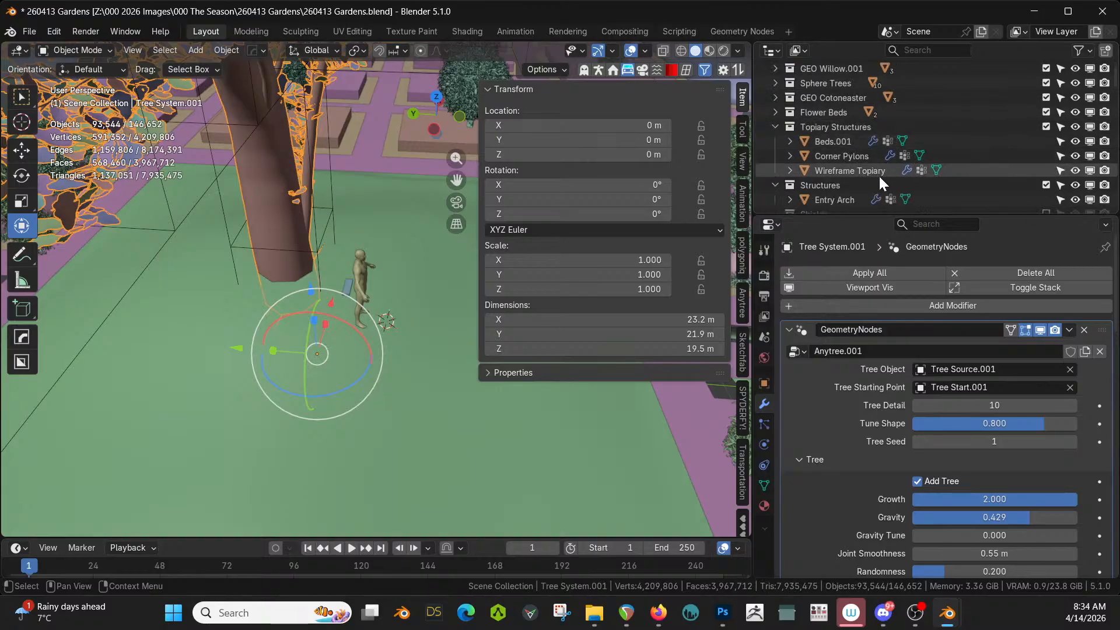
scroll(880, 174, "down", 6)
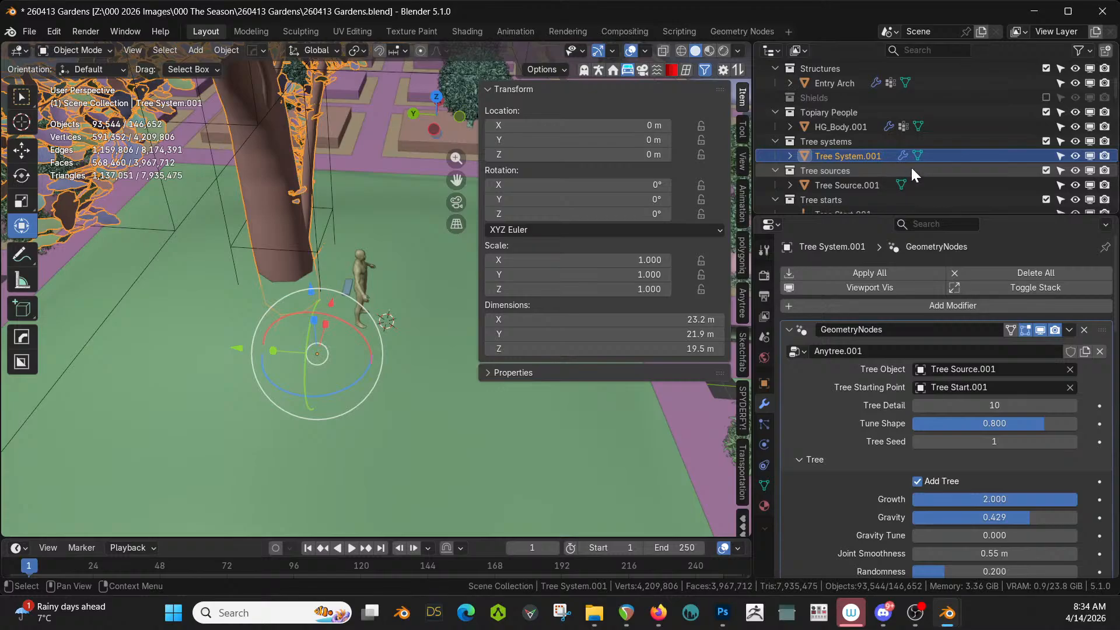
scroll(923, 467, "down", 6)
scroll(922, 476, "down", 9)
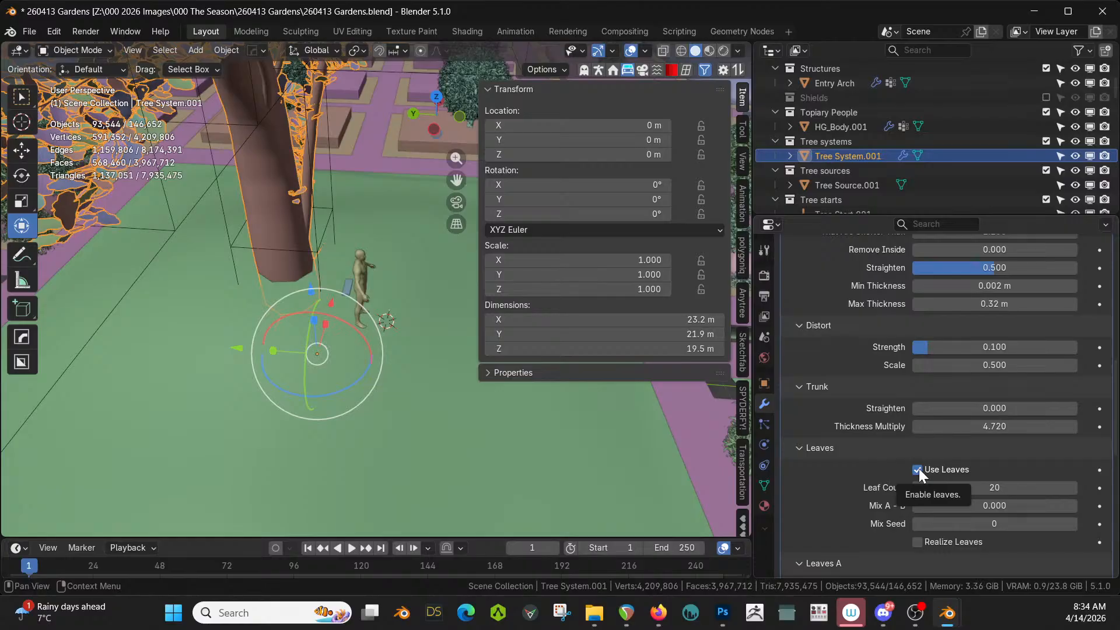
left_click(917, 469)
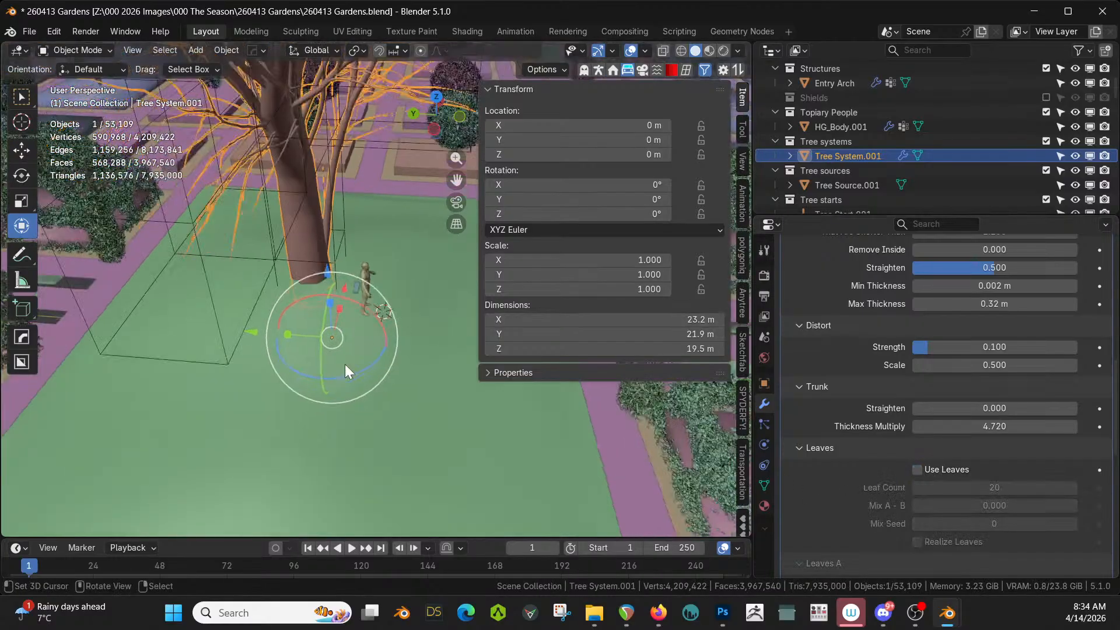
Select the small plank Cube.001 and move it horizontally about -0.63 m in X and 1.52 m in Y, clear of the trunk
middle_click_drag(345, 365, 292, 467)
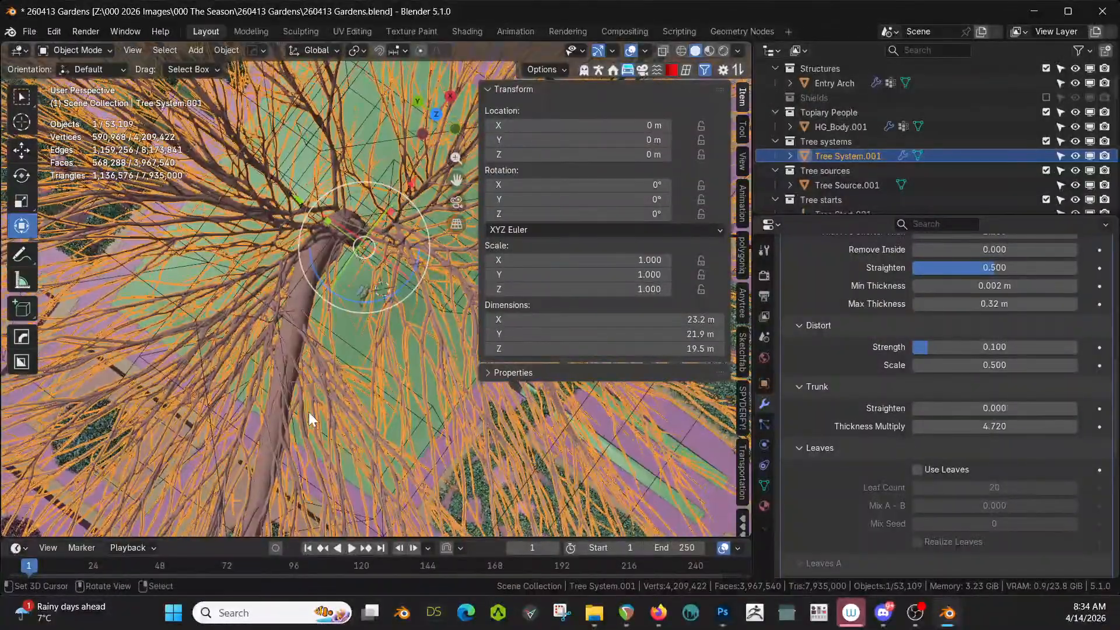
left_click(361, 289)
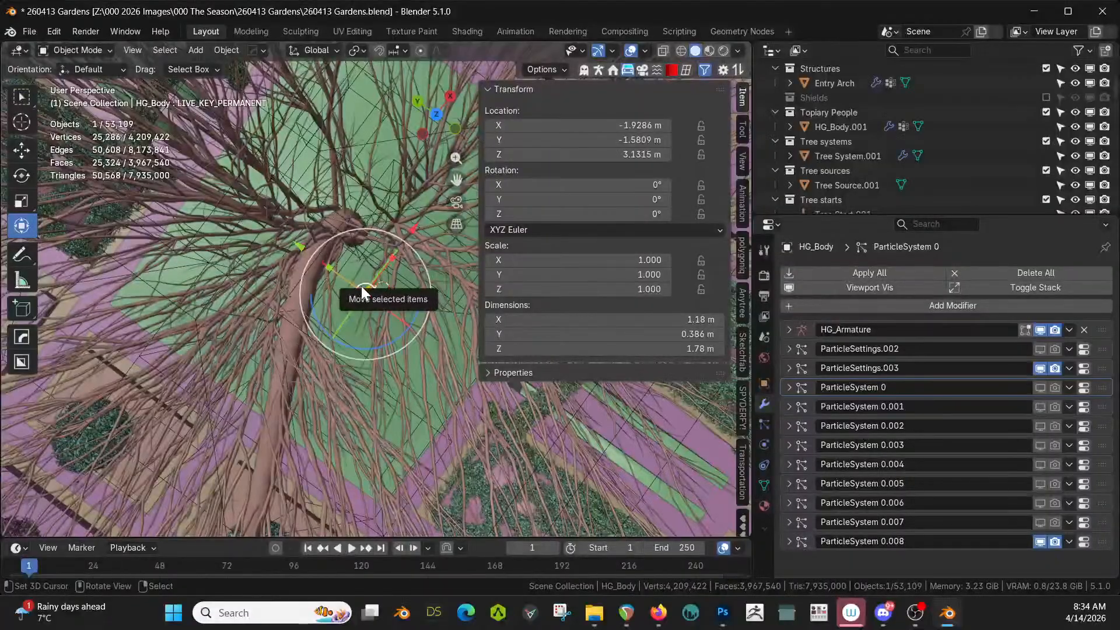
left_click(362, 289)
key("KP_7")
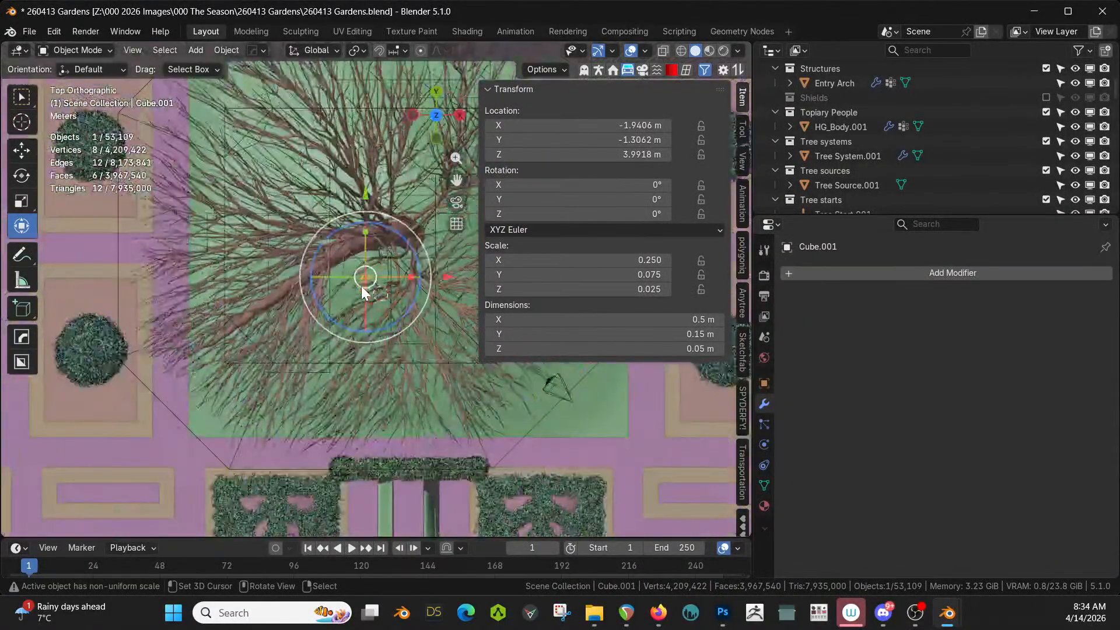
key("g")
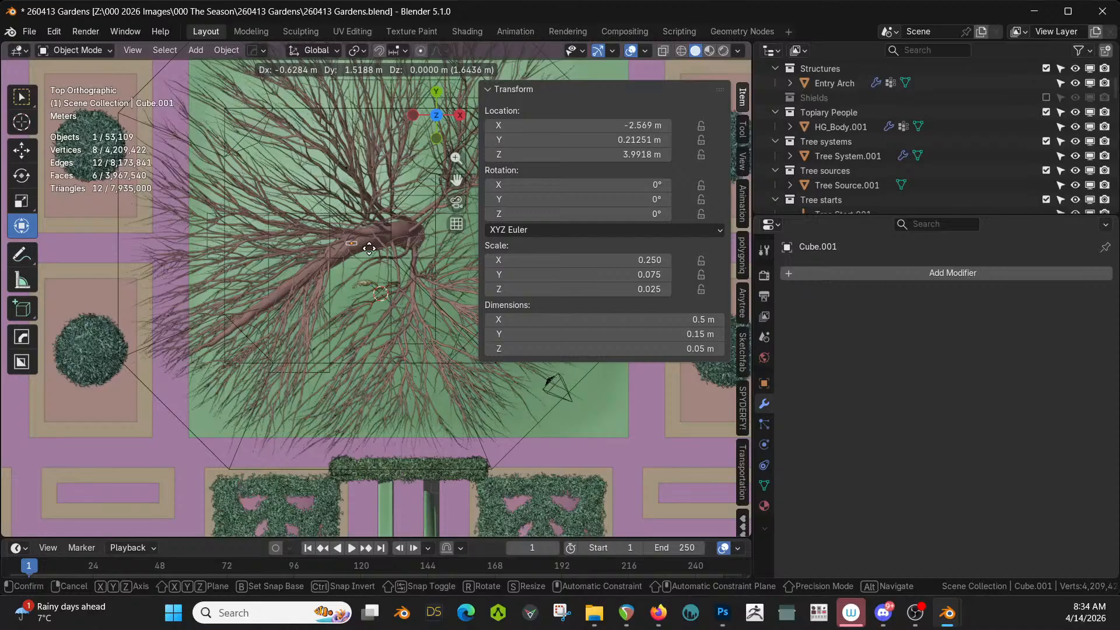
left_click(369, 249)
Move the HG_Body figure about -0.59 m in X, 1.84 m in Y and -0.47 m in Z to stand at the plank
middle_click_drag(387, 264, 478, 372)
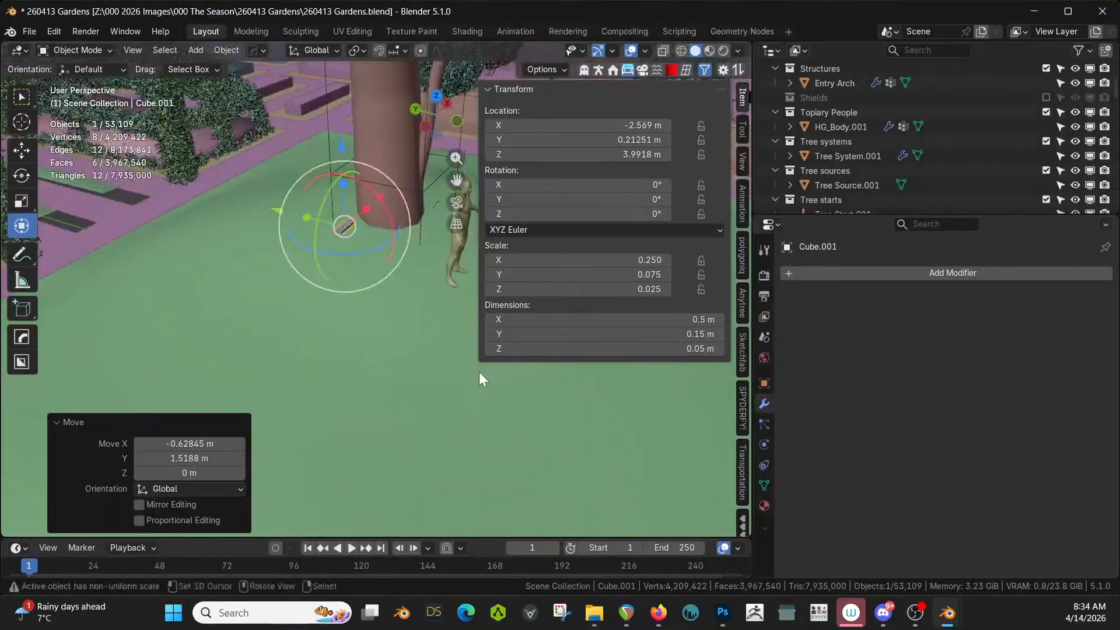
left_click(455, 230)
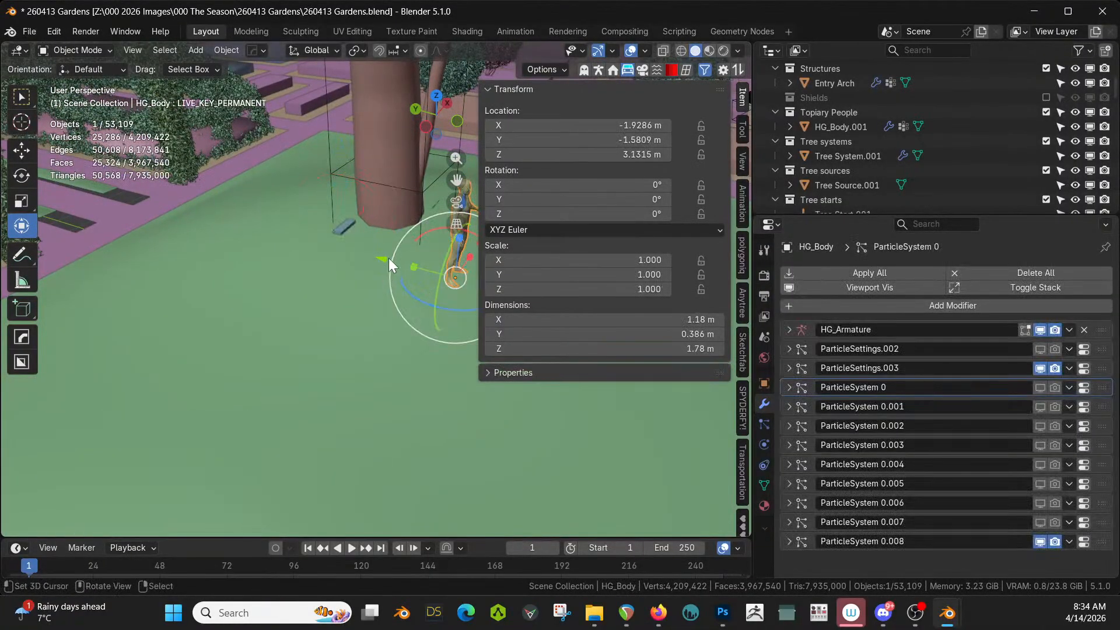
left_click_drag(388, 258, 285, 257)
middle_click_drag(285, 257, 350, 265)
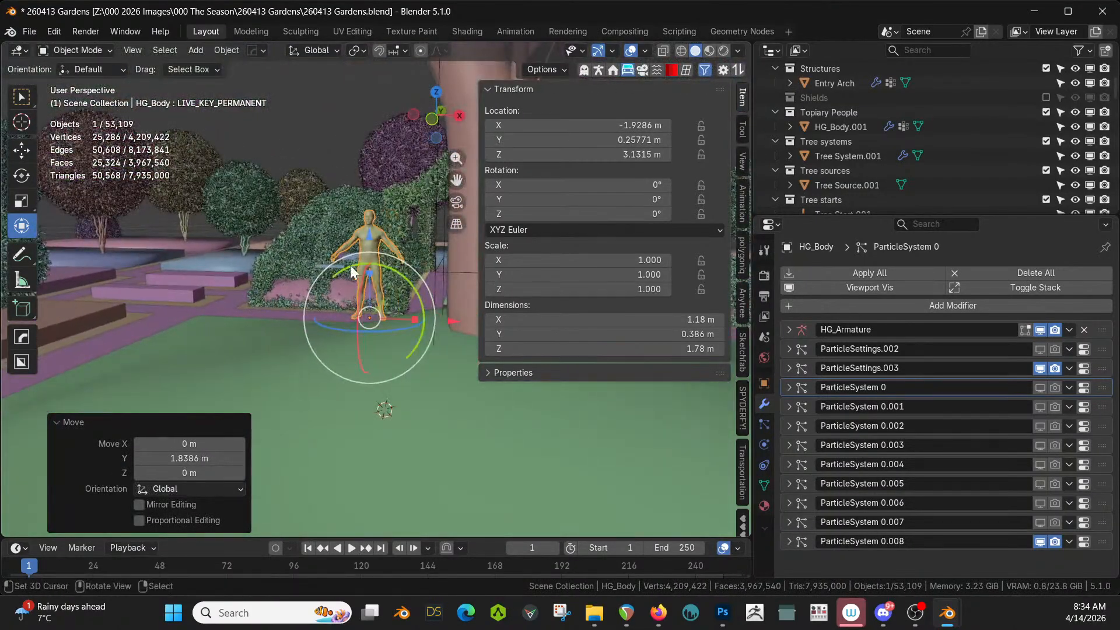
left_click_drag(453, 321, 416, 321)
key("g")
key("z")
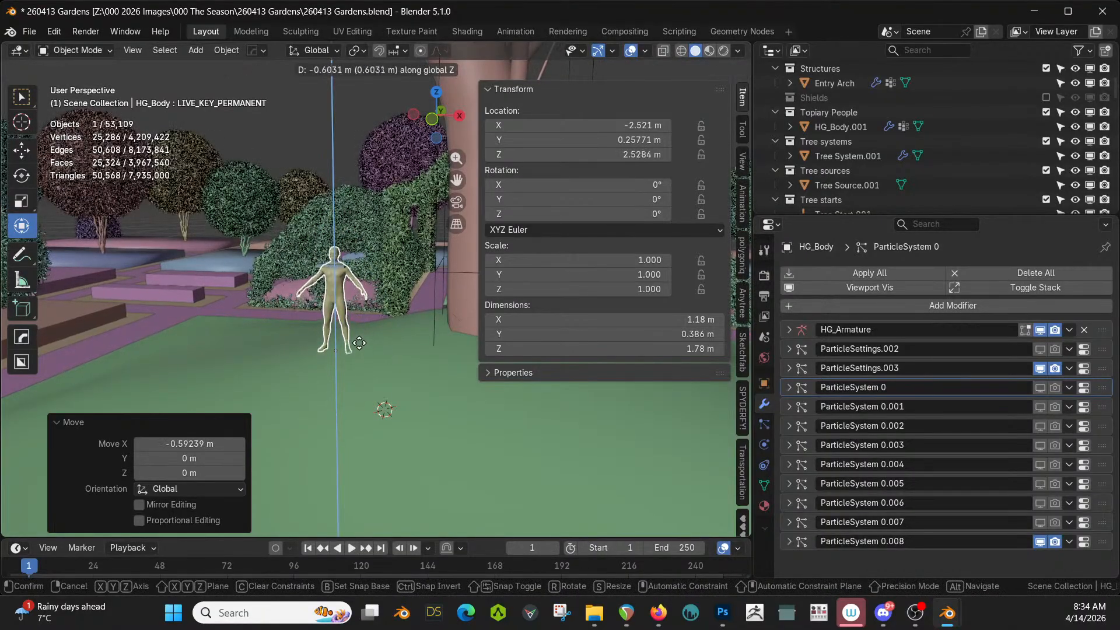
left_click(359, 336)
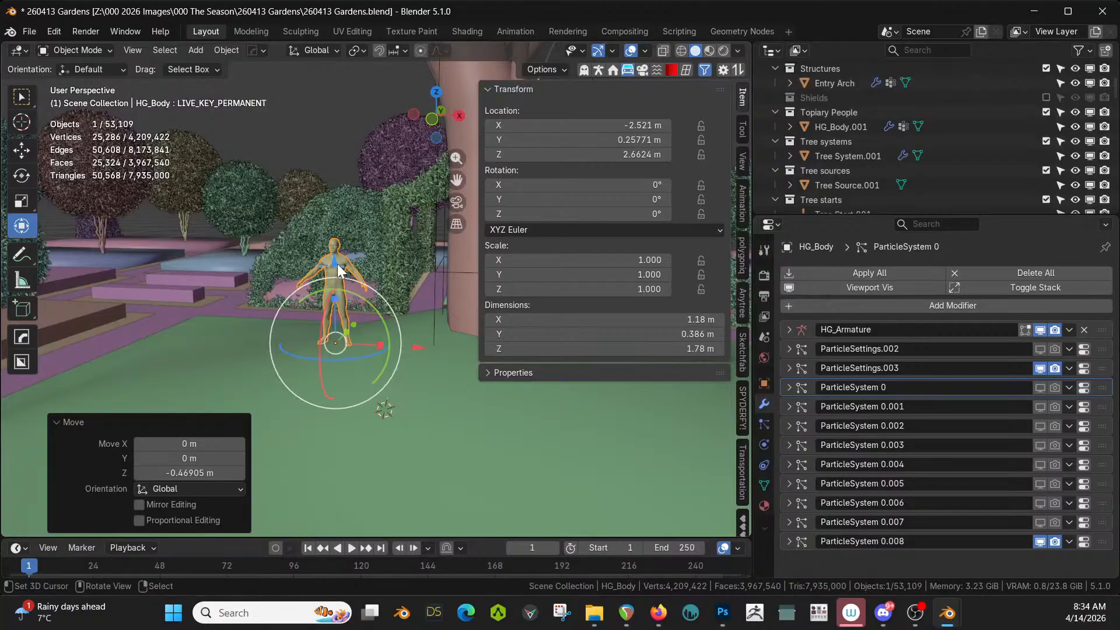
Lower the plank about 0.78 m along Z and shift it about 0.04 m in Y relative to the figure
left_click(343, 274)
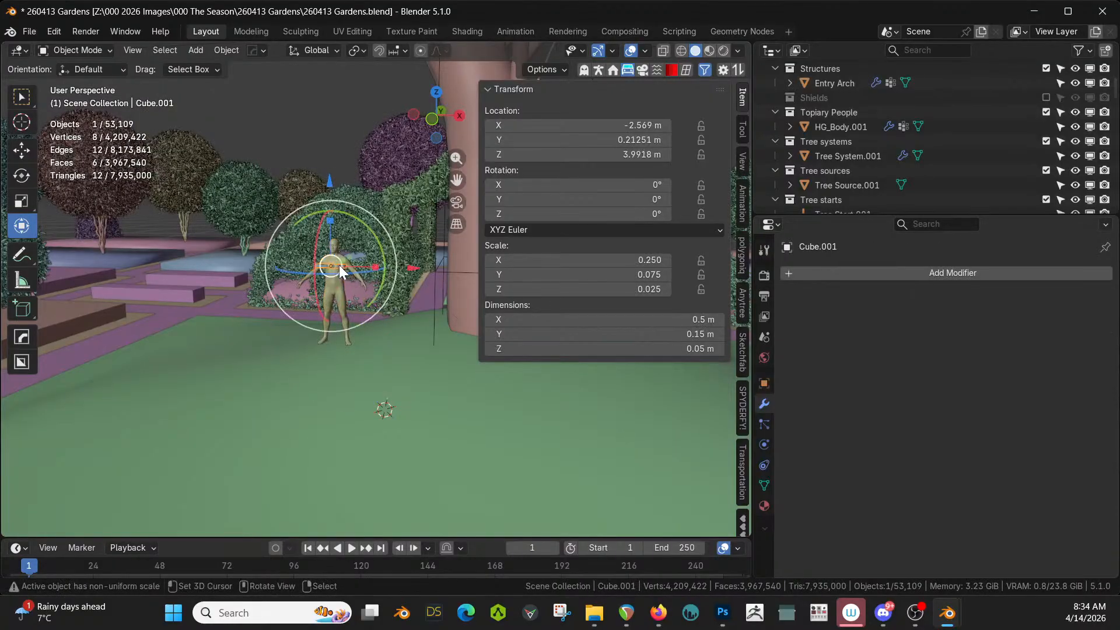
key("g")
key("z")
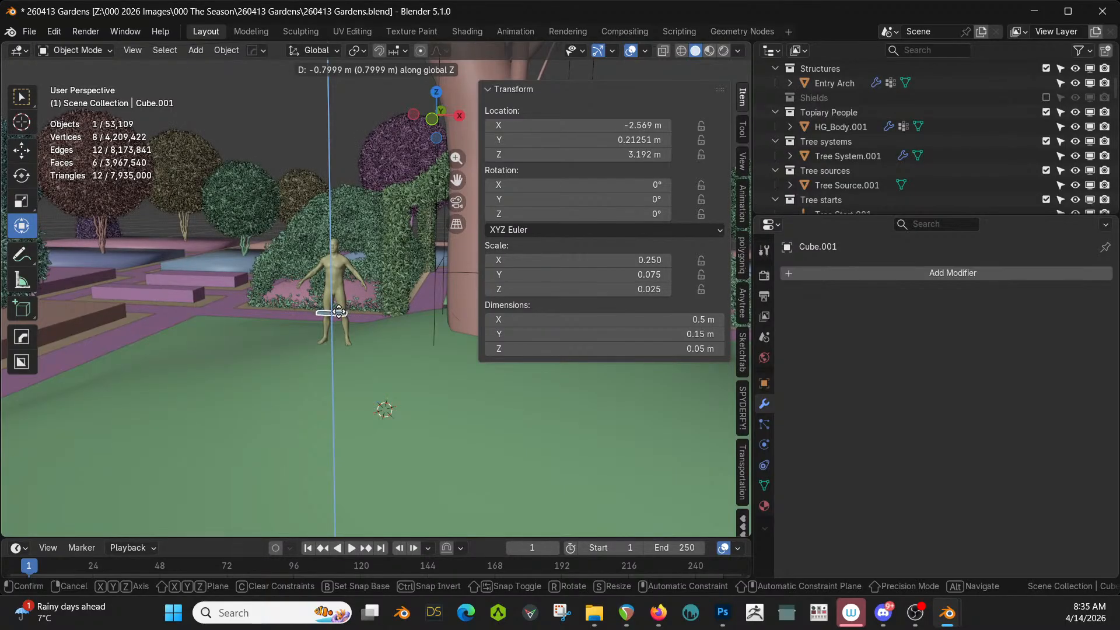
left_click(338, 310)
middle_click_drag(355, 317, 561, 310)
scroll(331, 376, "up", 2)
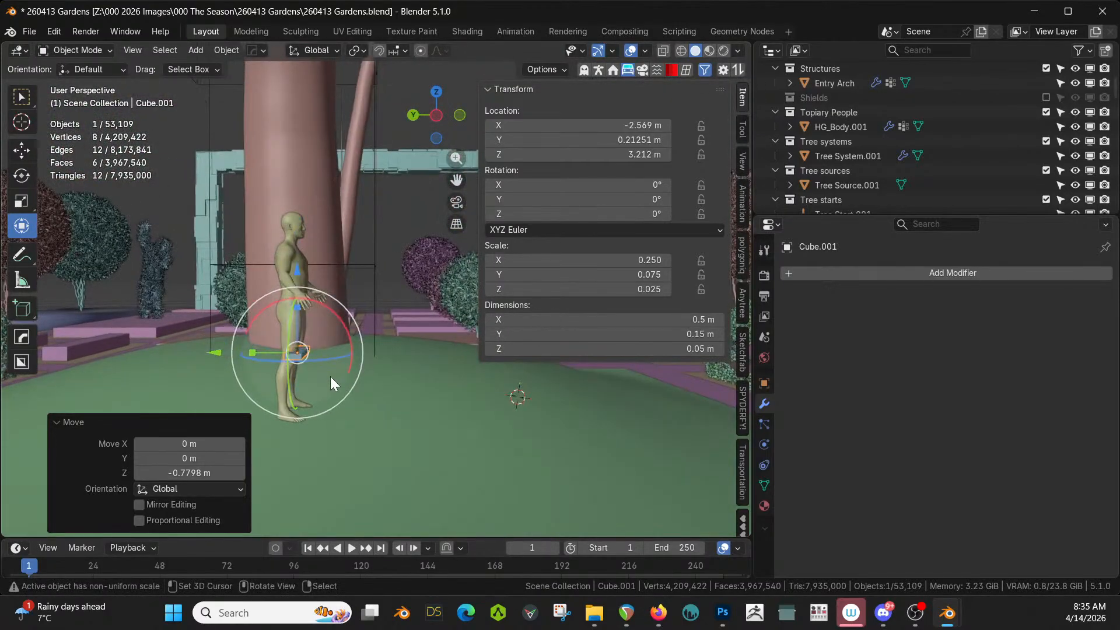
left_click_drag(215, 353, 214, 353)
scroll(333, 352, "down", 2)
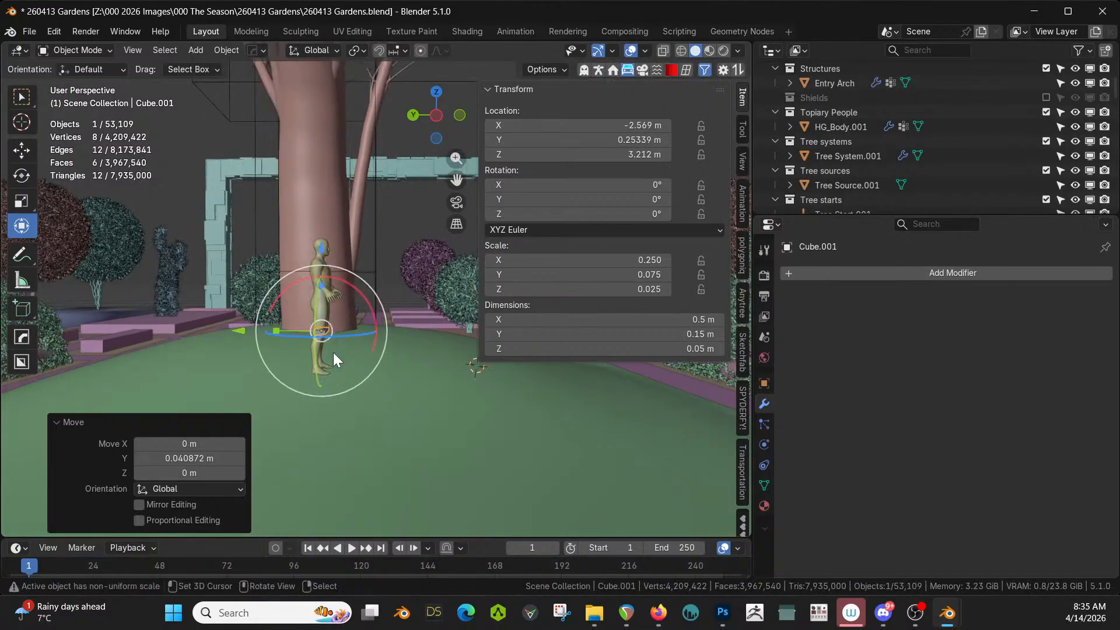
Exclude the HumGen collection from the view layer to hide the figure
middle_click_drag(334, 352, 195, 373)
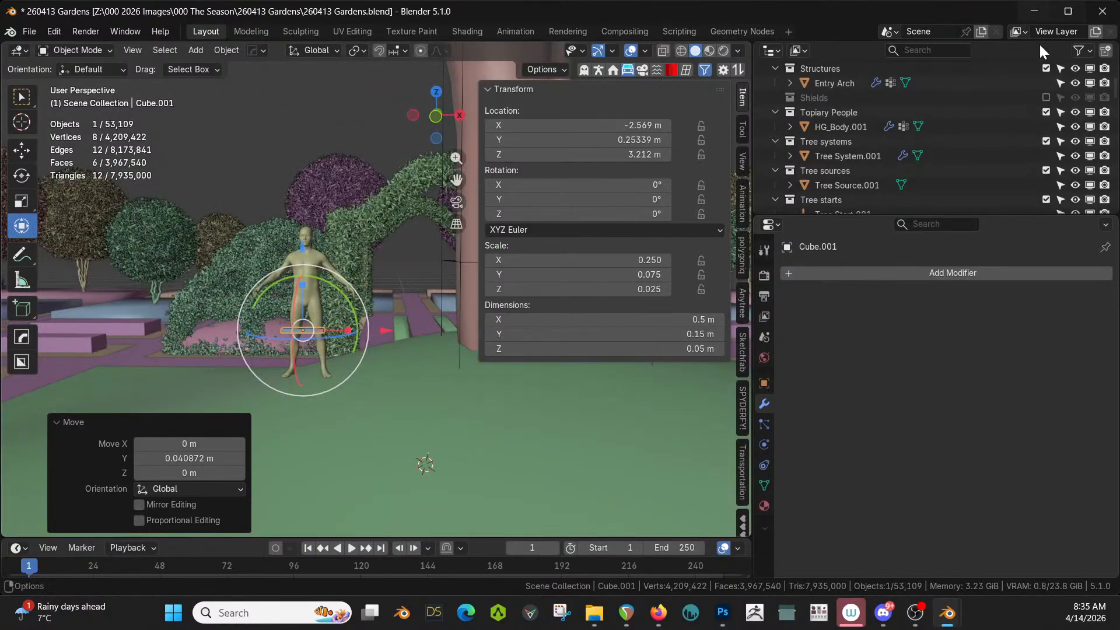
scroll(1009, 156, "up", 3)
scroll(1007, 158, "up", 5)
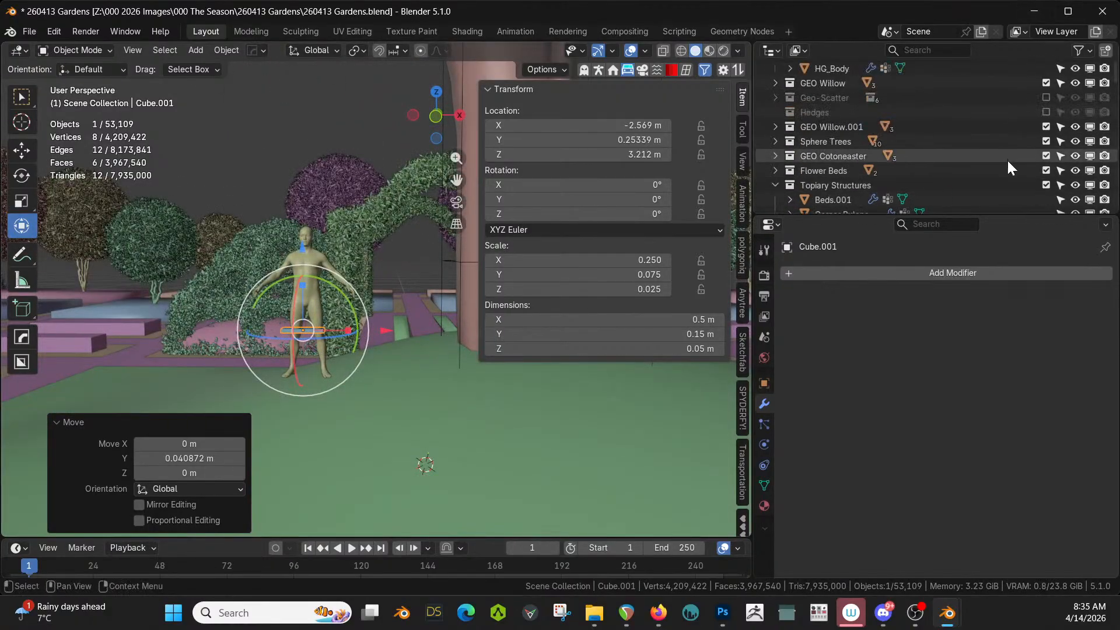
left_click(1048, 111)
Edit the plank's mesh and add one crosswise loop cut near its -X end, with a slide factor of about -0.753
middle_click_drag(215, 272, 284, 237)
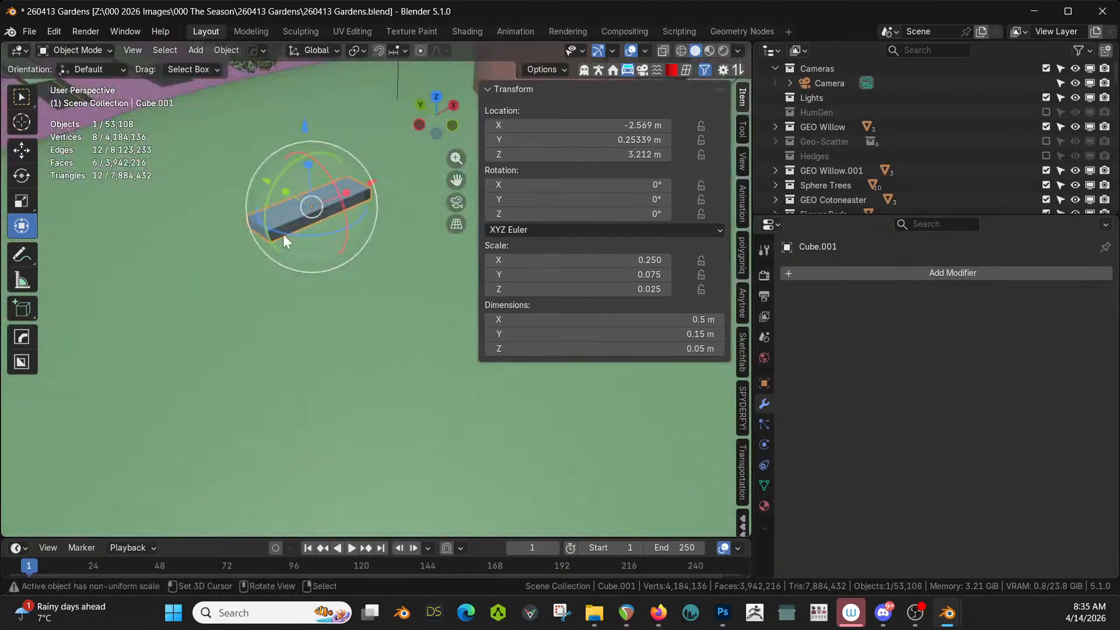
key("Tab")
left_click(275, 215)
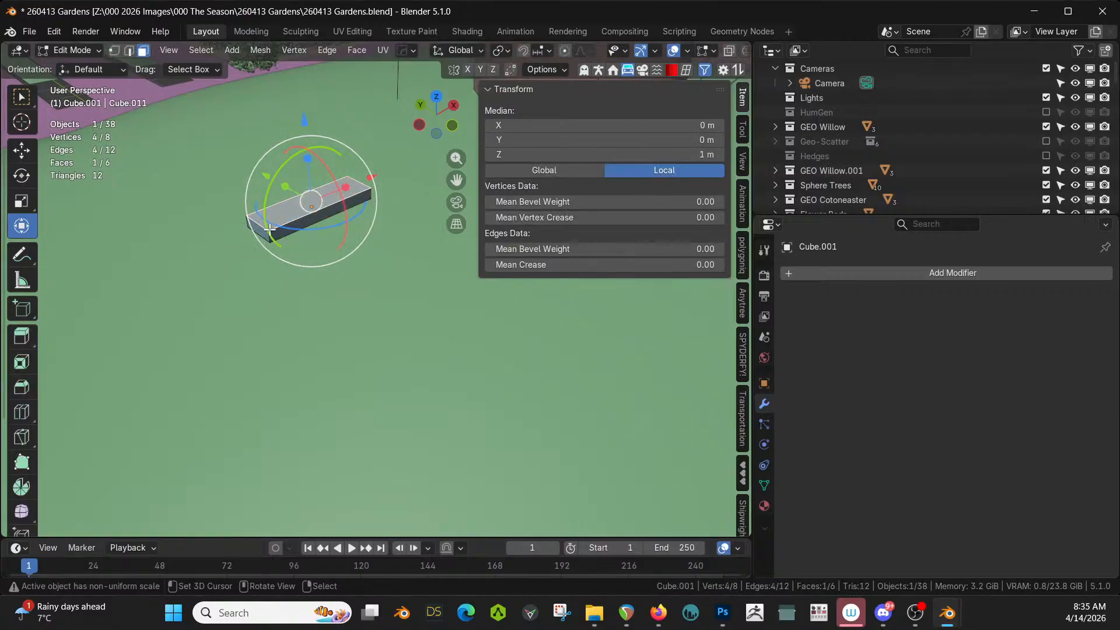
middle_click_drag(327, 256, 310, 315, "shift")
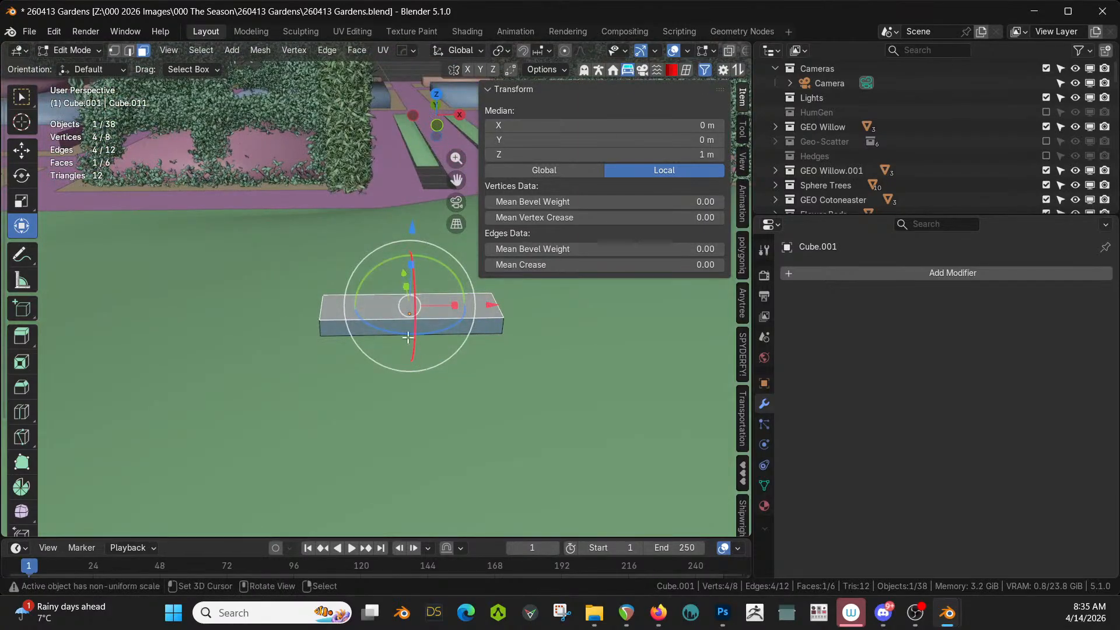
key("ctrl+r")
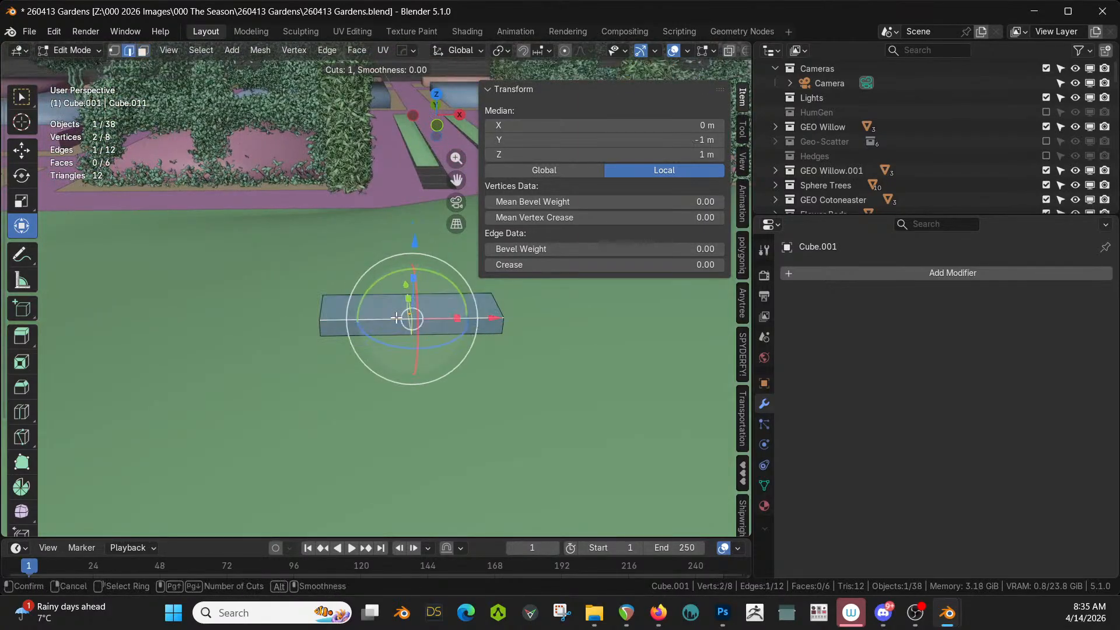
left_click(397, 317)
left_click(327, 311)
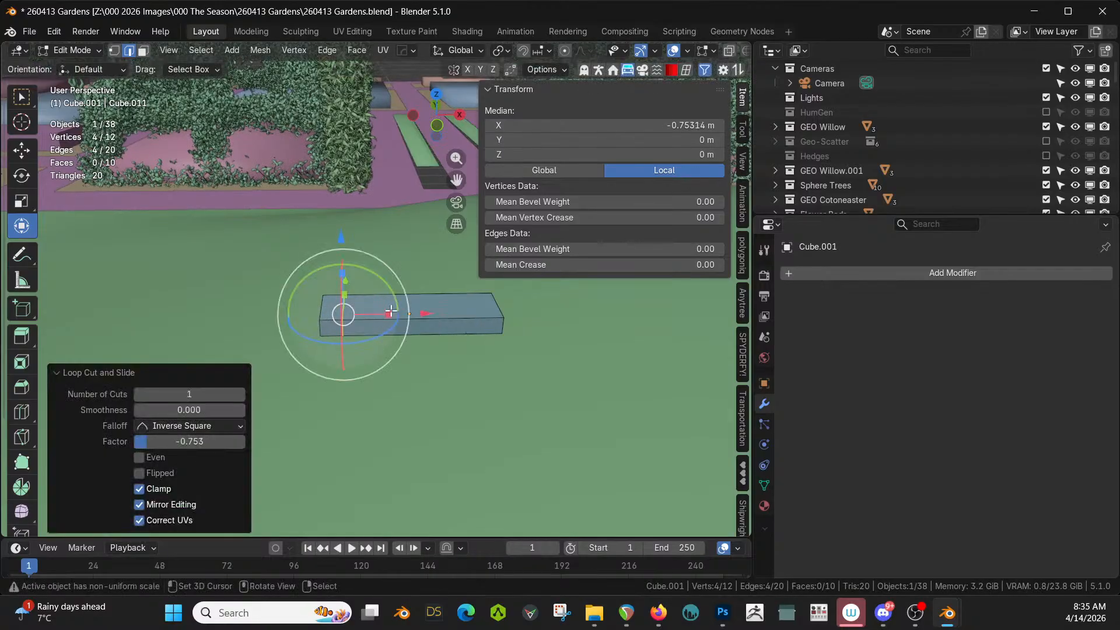
Mirror the plank across X with a Hops_Mirror modifier to duplicate the cut at the other end, and apply the modifier
key("Tab")
key("alt+x")
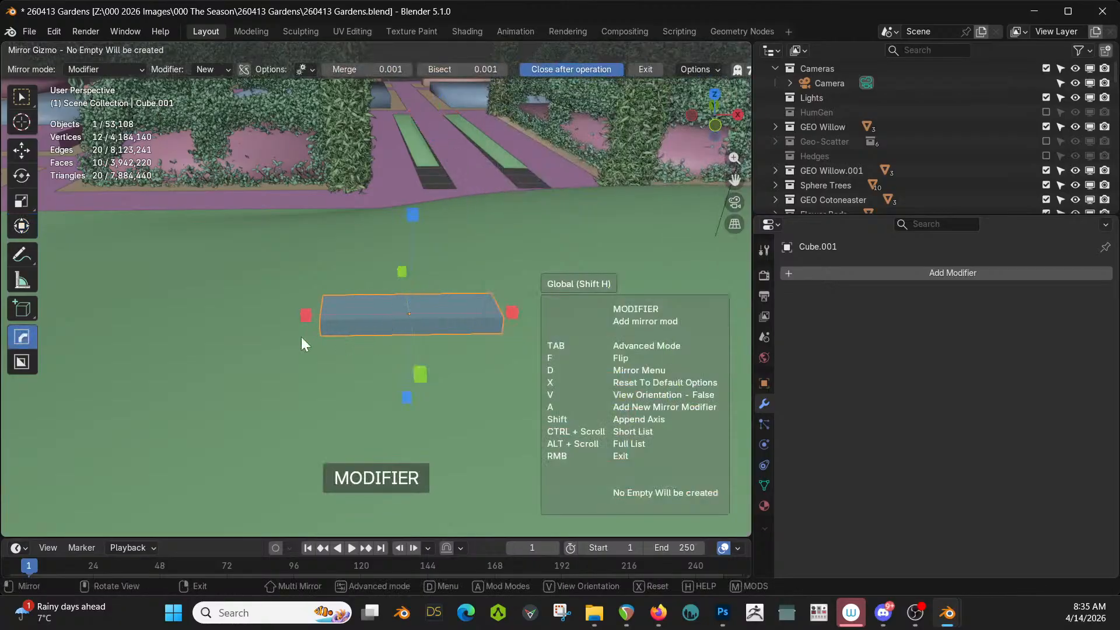
left_click(304, 316)
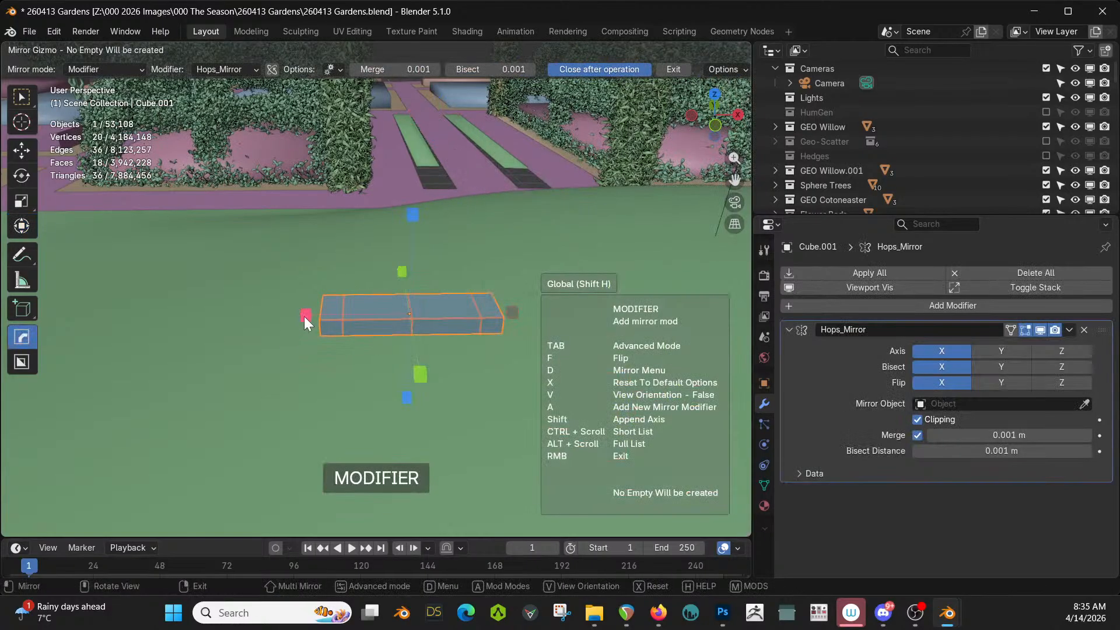
left_click(851, 274)
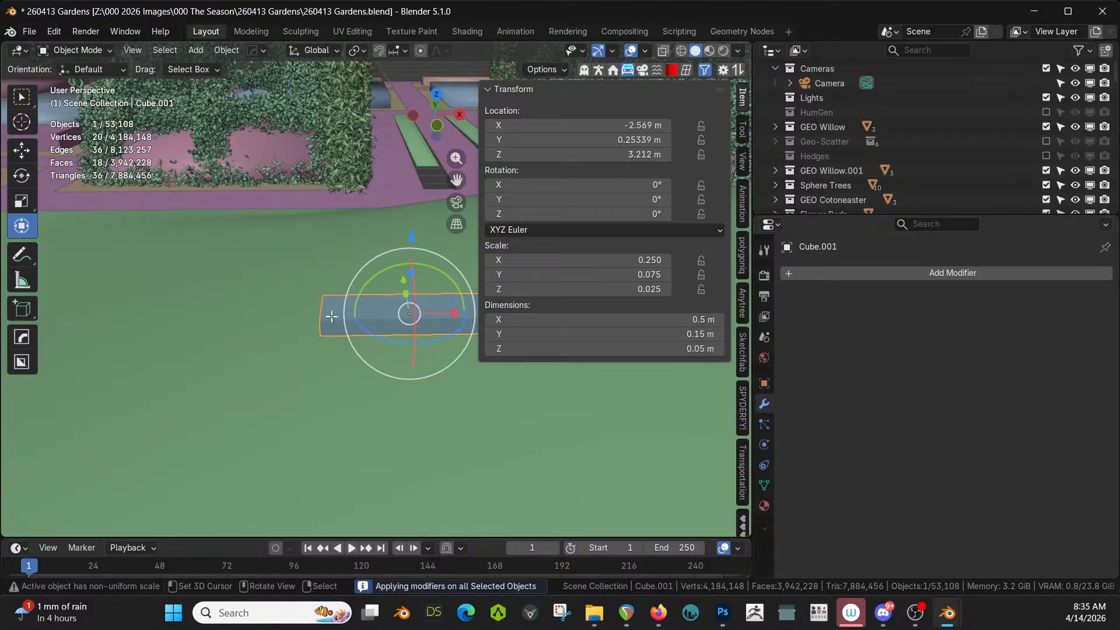
Select the end faces on the plank's top and underside, four in all, and apply Poke Faces to them
key("Tab")
key("KP_Divide")
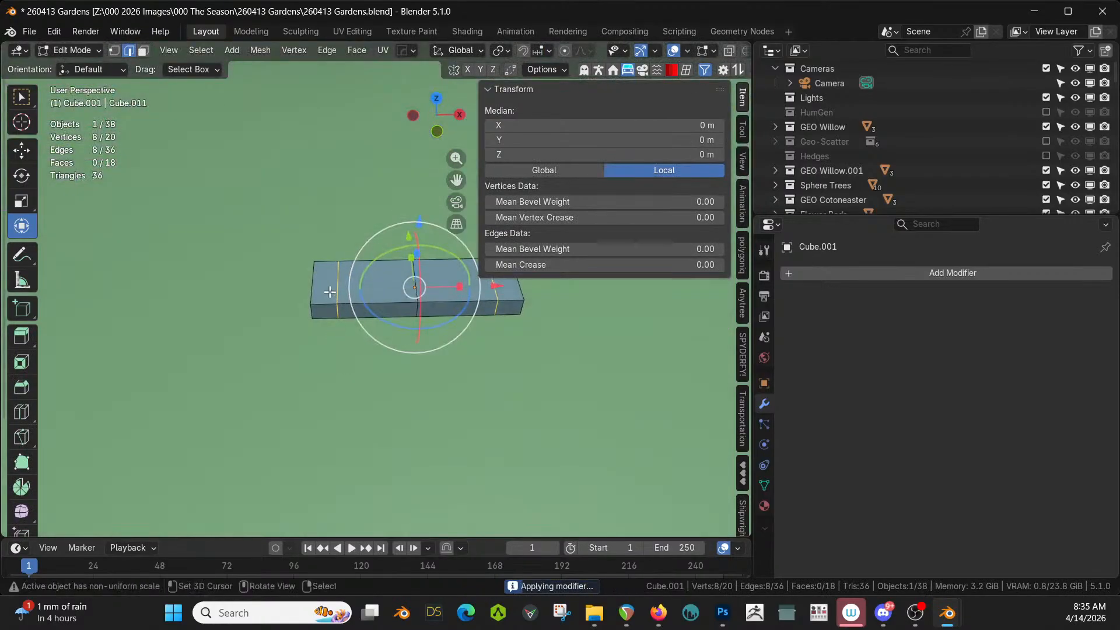
key("3")
left_click(329, 292)
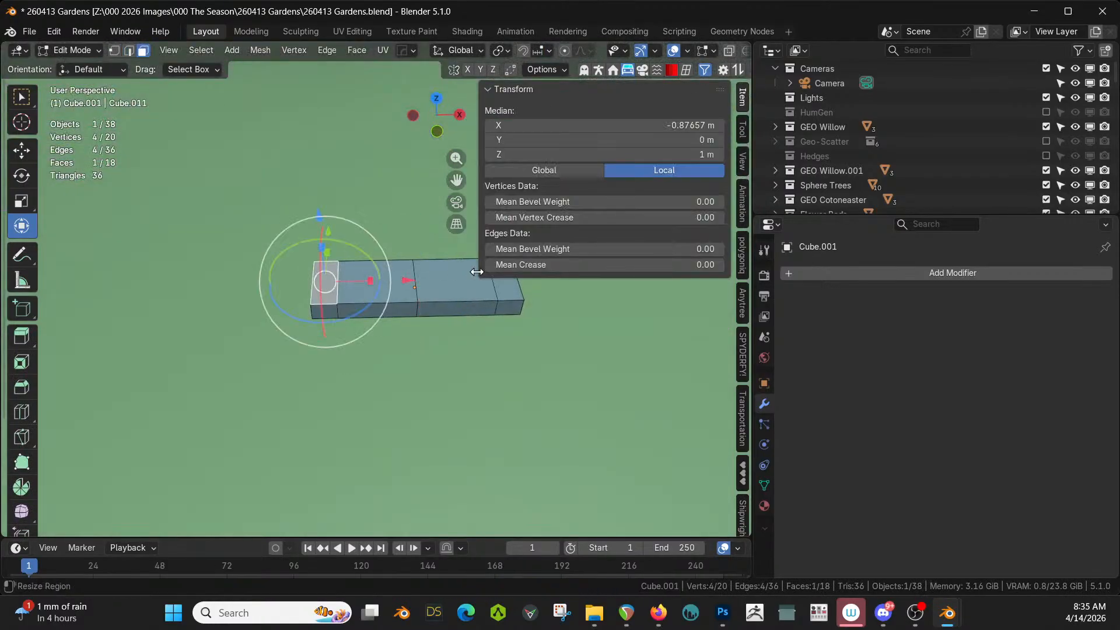
left_click(510, 284, "shift")
middle_click_drag(510, 284, 420, 434)
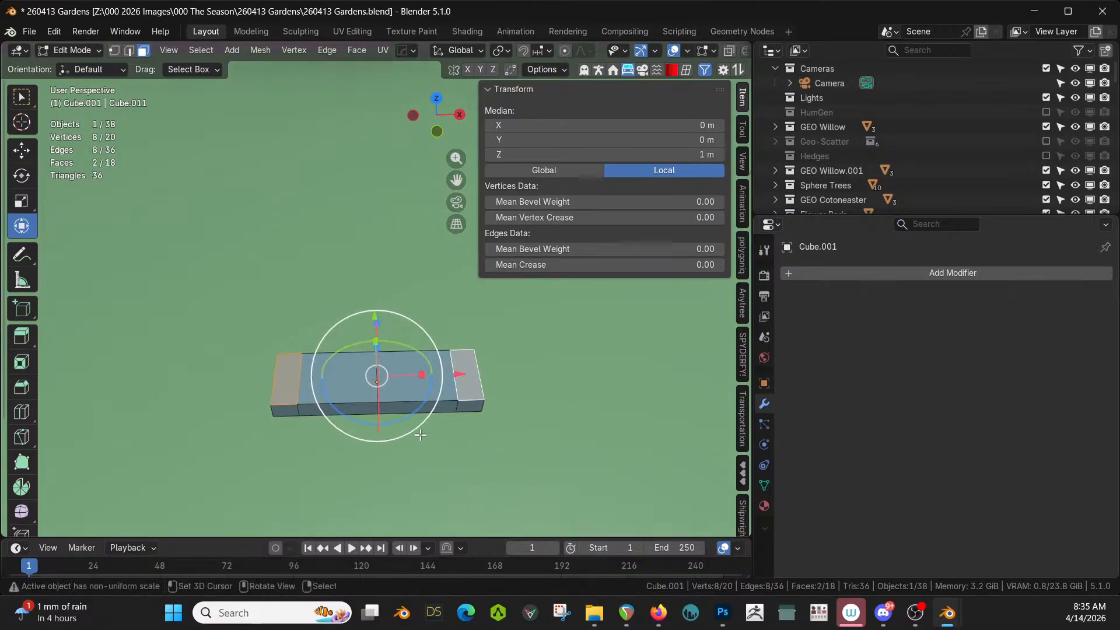
key("KP_Divide")
left_click(246, 465, "shift")
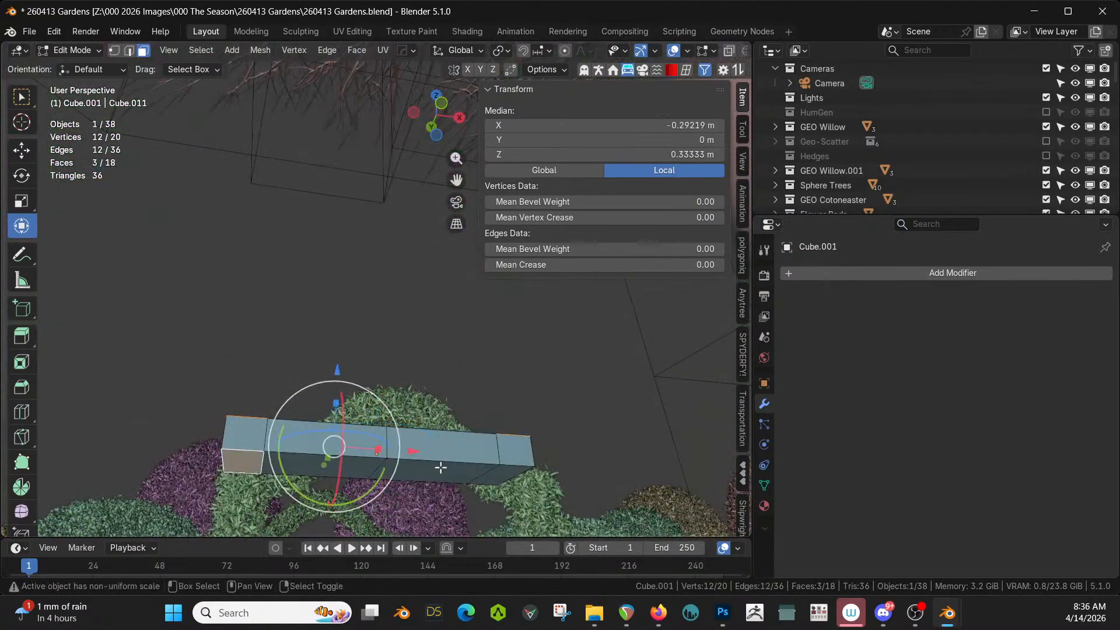
left_click(500, 468, "shift")
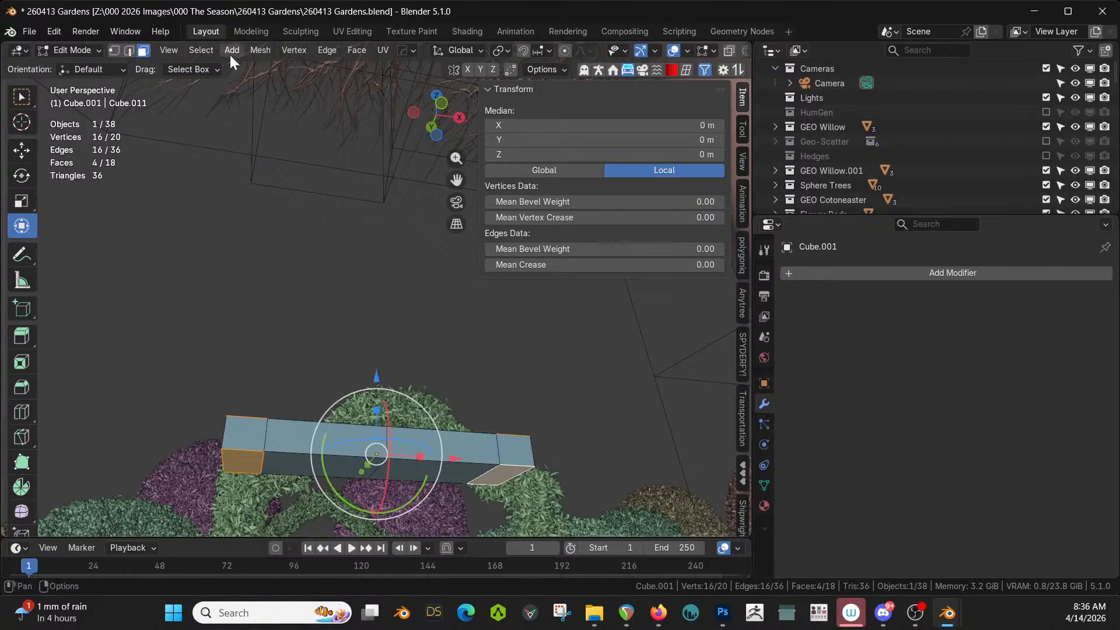
left_click(355, 50)
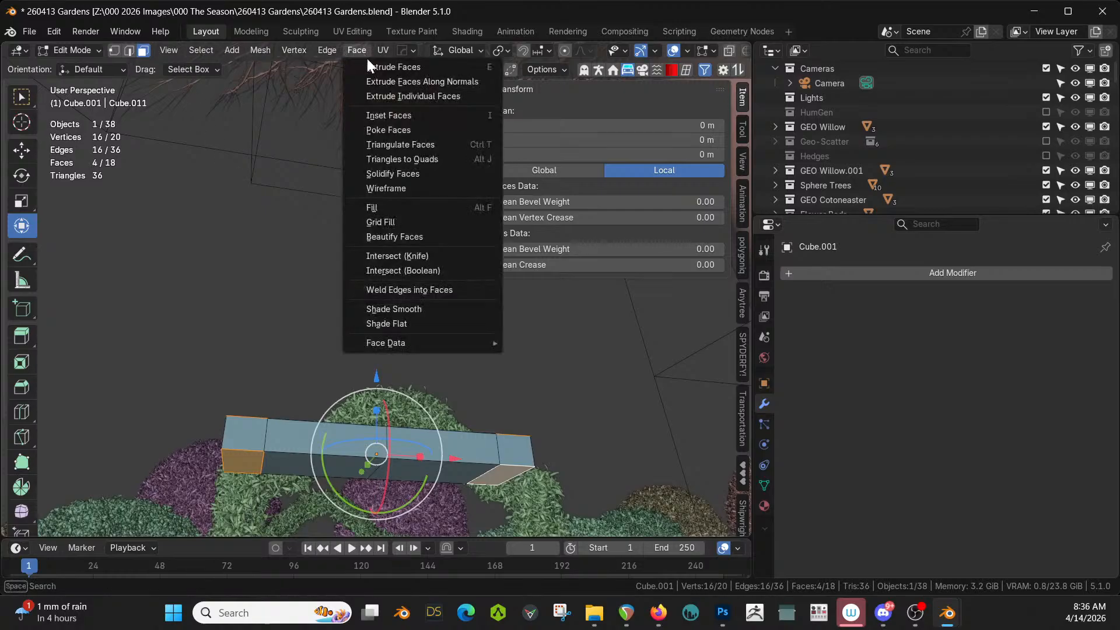
left_click(401, 128)
middle_click_drag(436, 350, 393, 457)
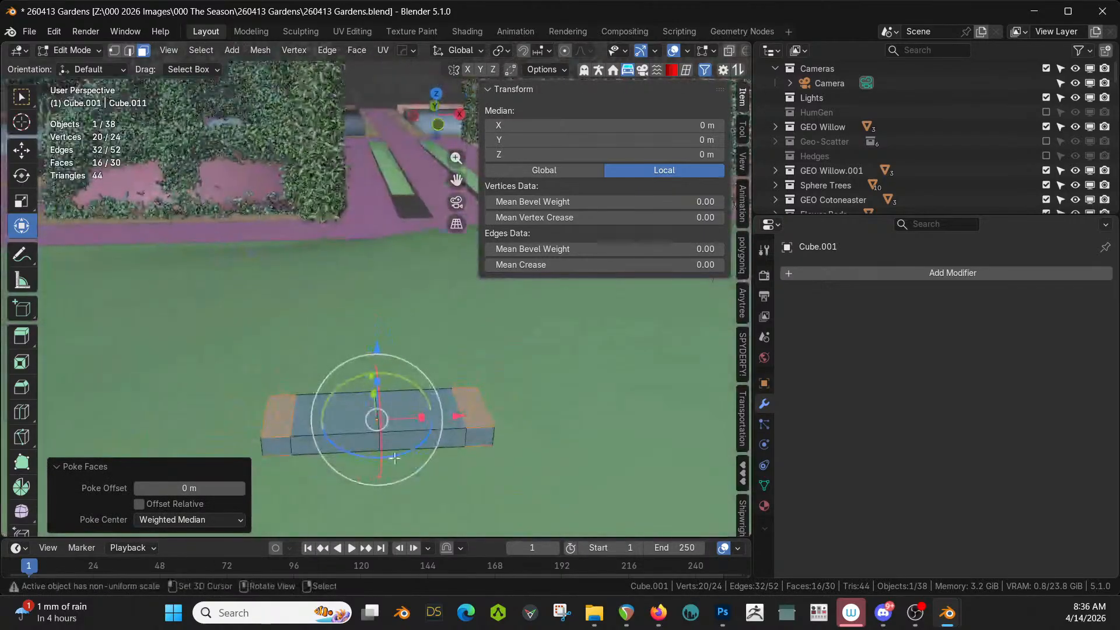
key("1")
key("ctrl+KP_Subtract")
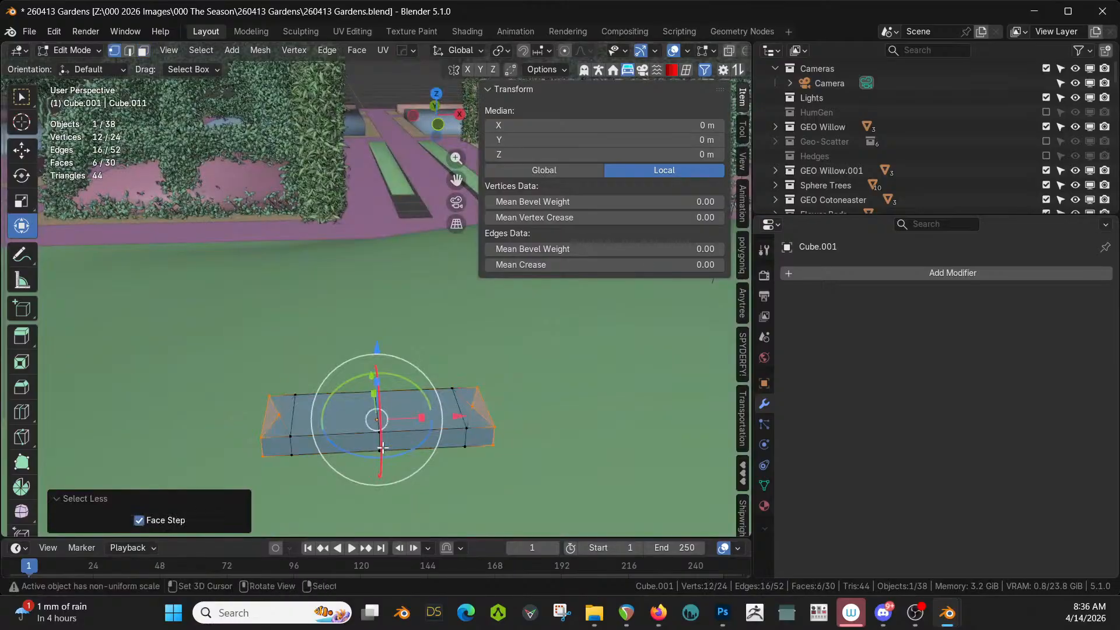
left_click(280, 415)
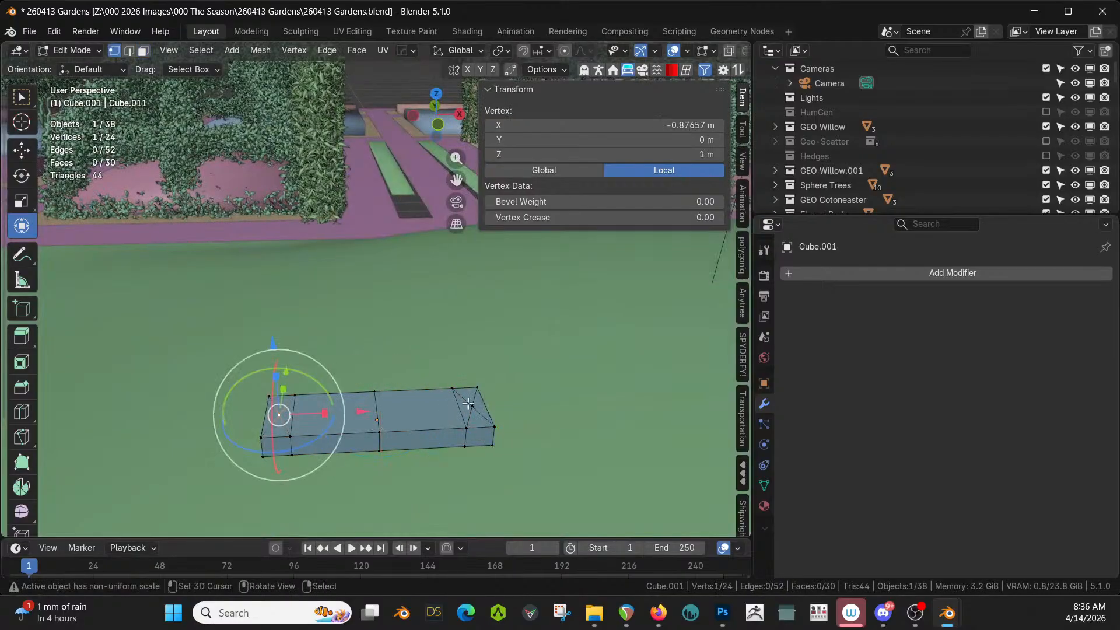
left_click(476, 405, "shift")
middle_click_drag(477, 406, 513, 274)
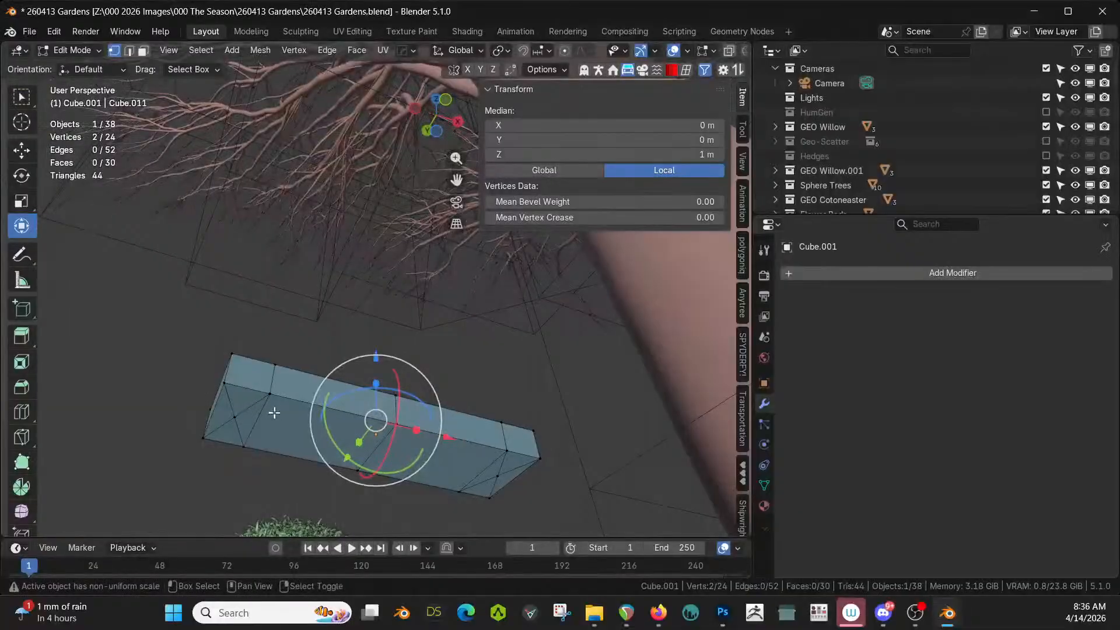
left_click(239, 414, "shift")
left_click(503, 477, "shift")
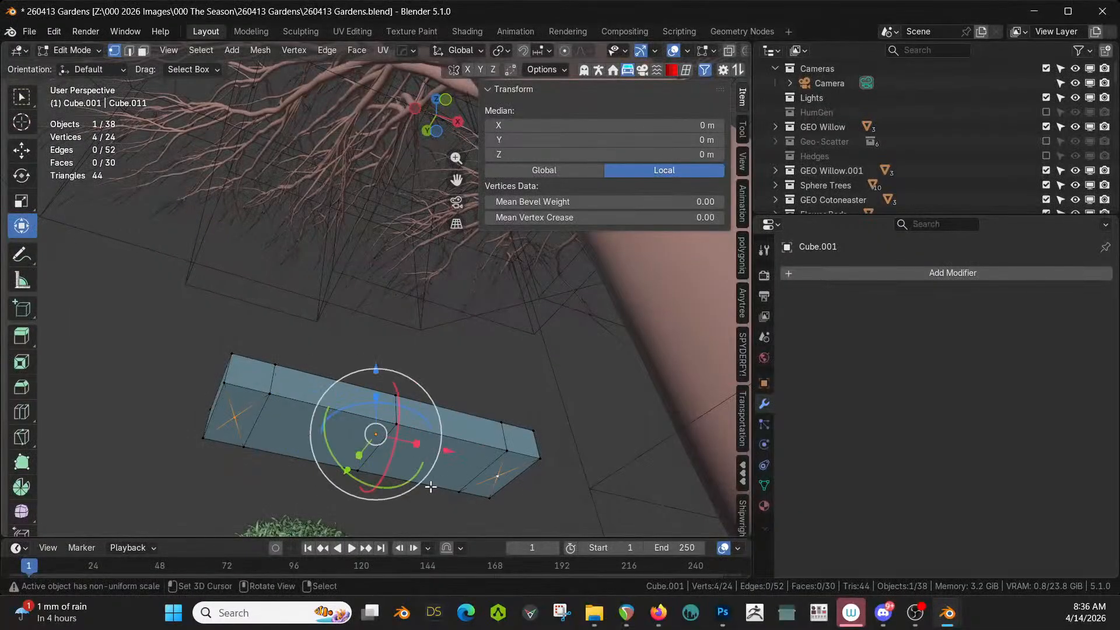
key("q")
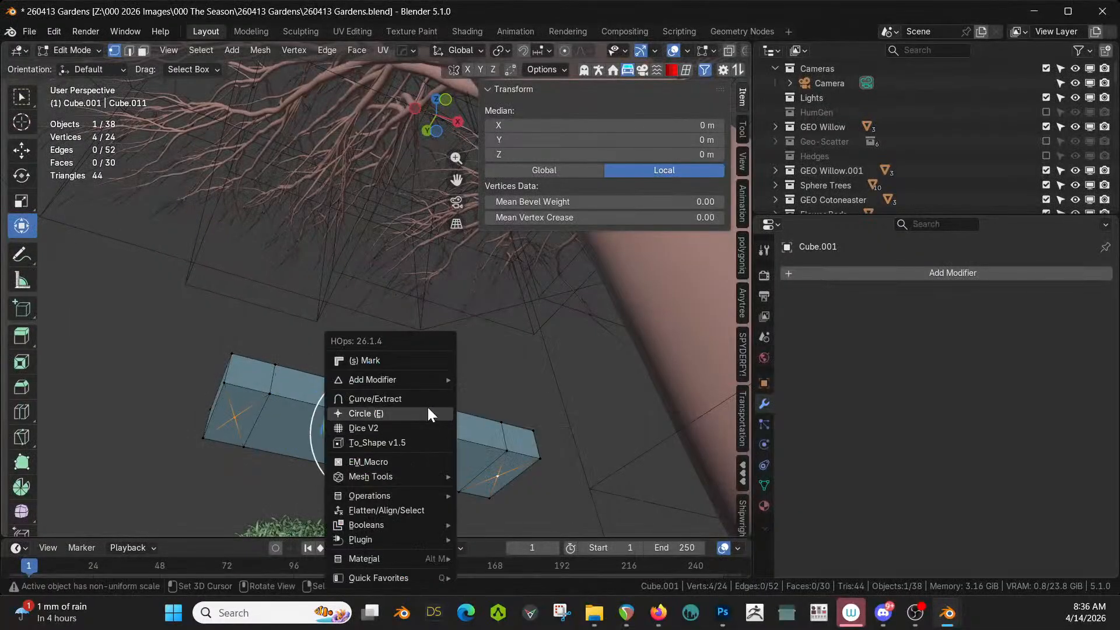
left_click(428, 407)
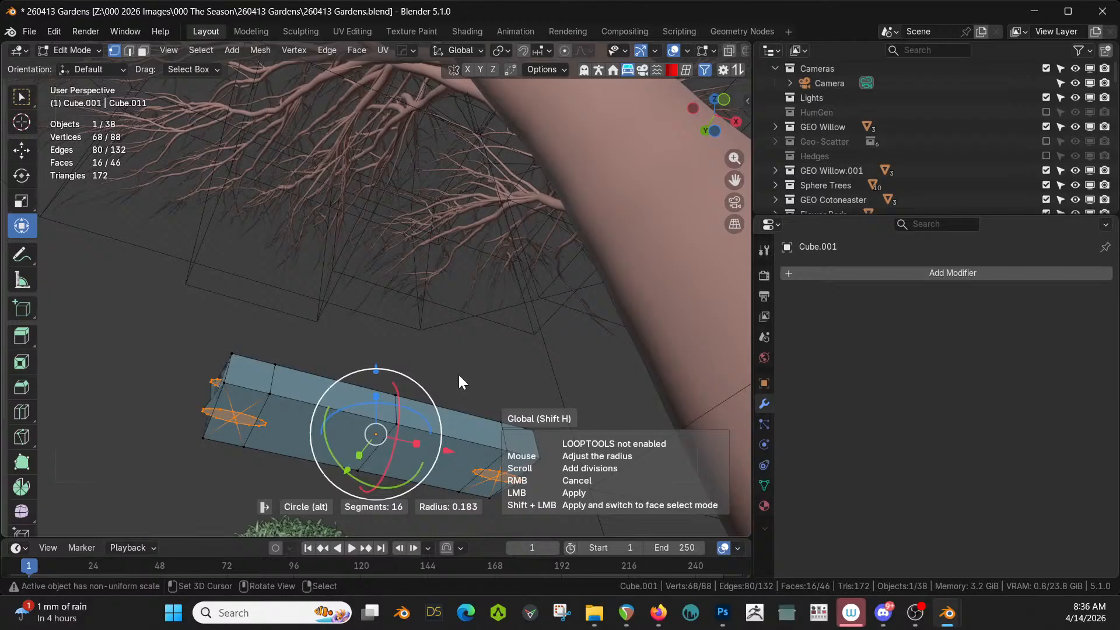
right_click(417, 436)
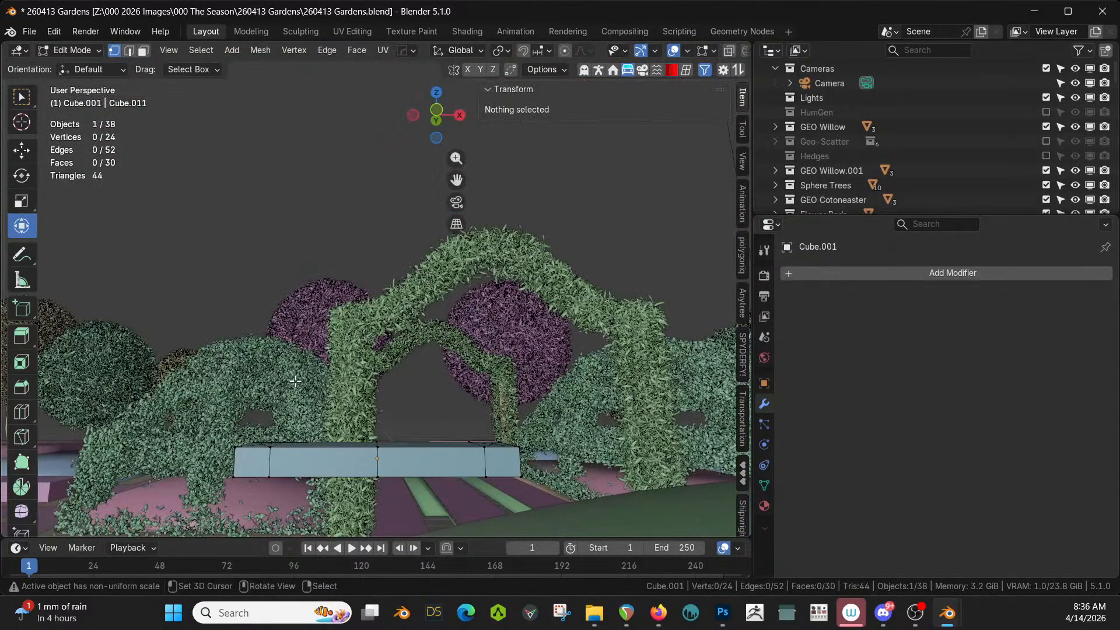
Leave mesh editing and apply the plank's rotation and scale
key("Tab")
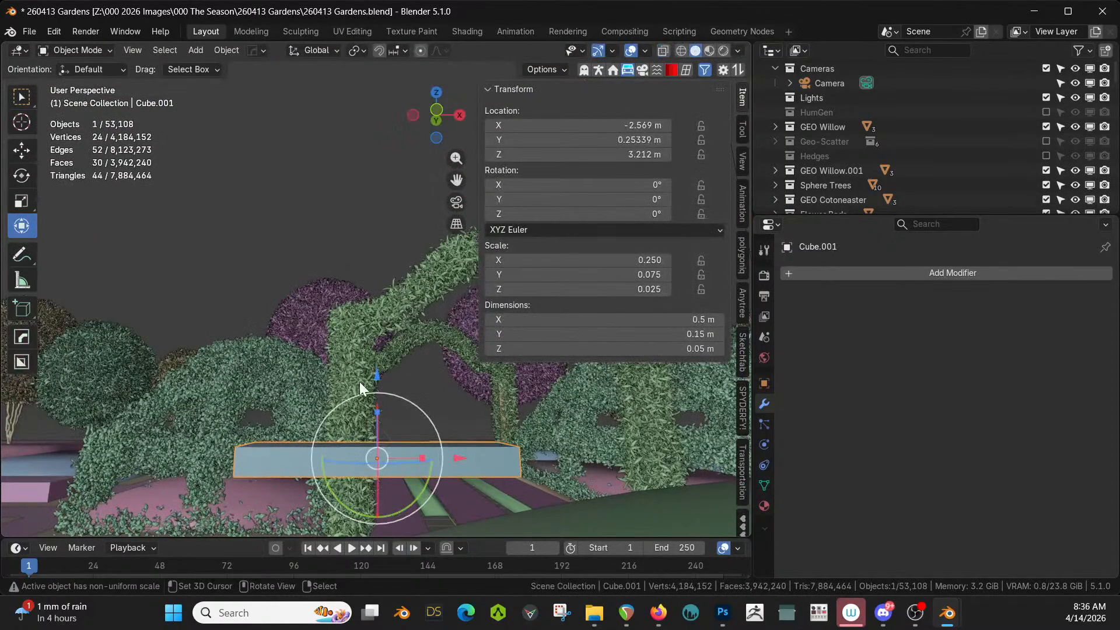
middle_click_drag(360, 382, 391, 408)
key("ctrl+a")
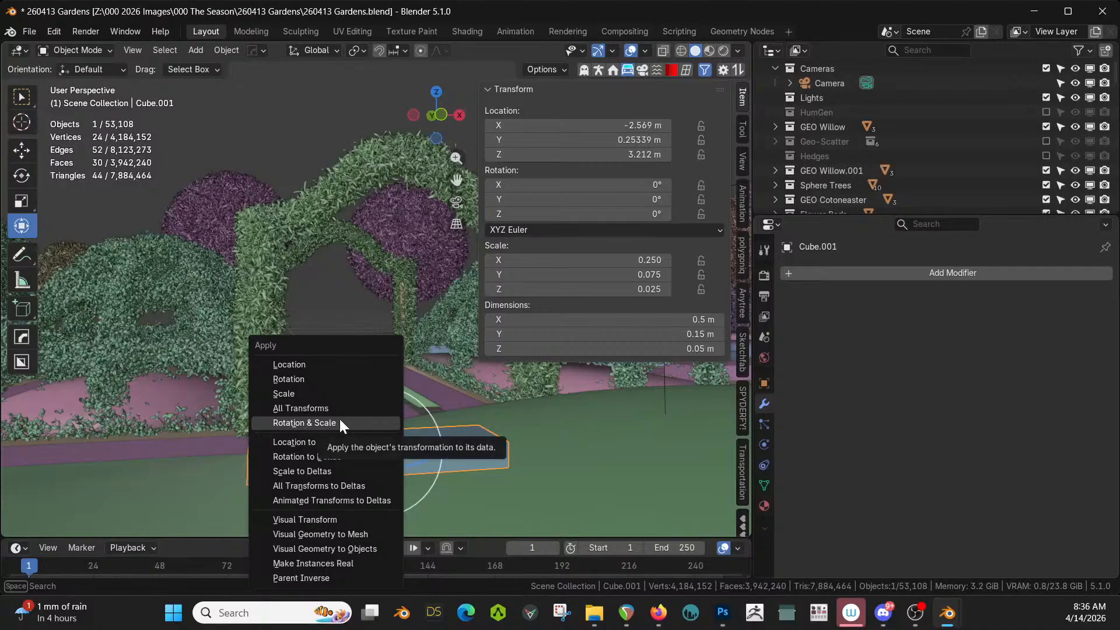
left_click(339, 418)
Turn the four poked centre vertices on the plank's top and underside into HOps circles with 16 segments and radius 0.015
key("Tab")
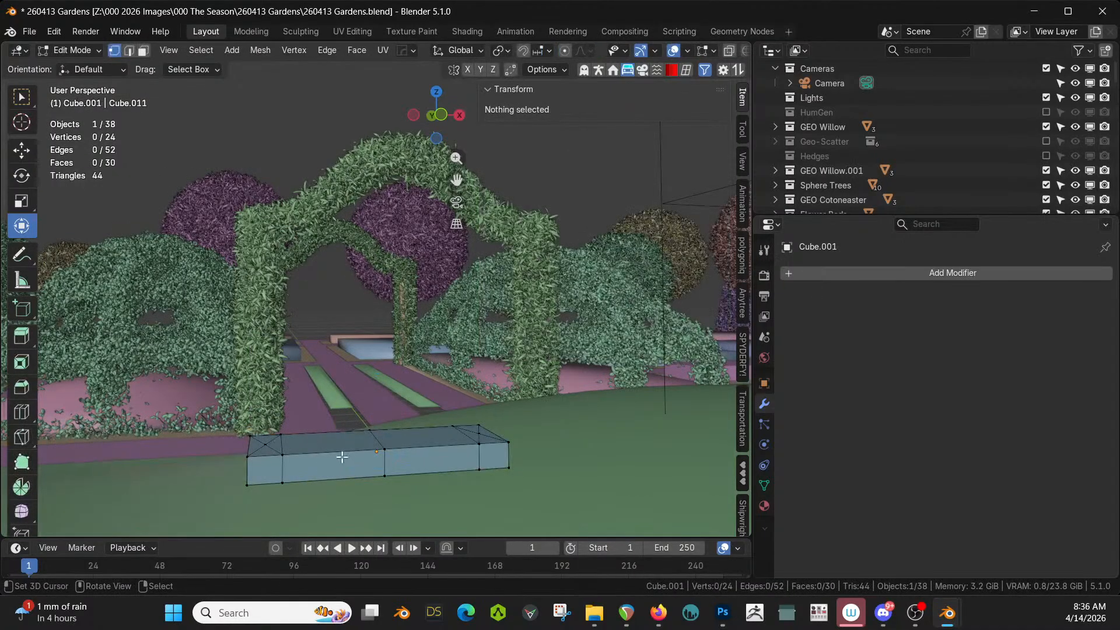
left_click(264, 449)
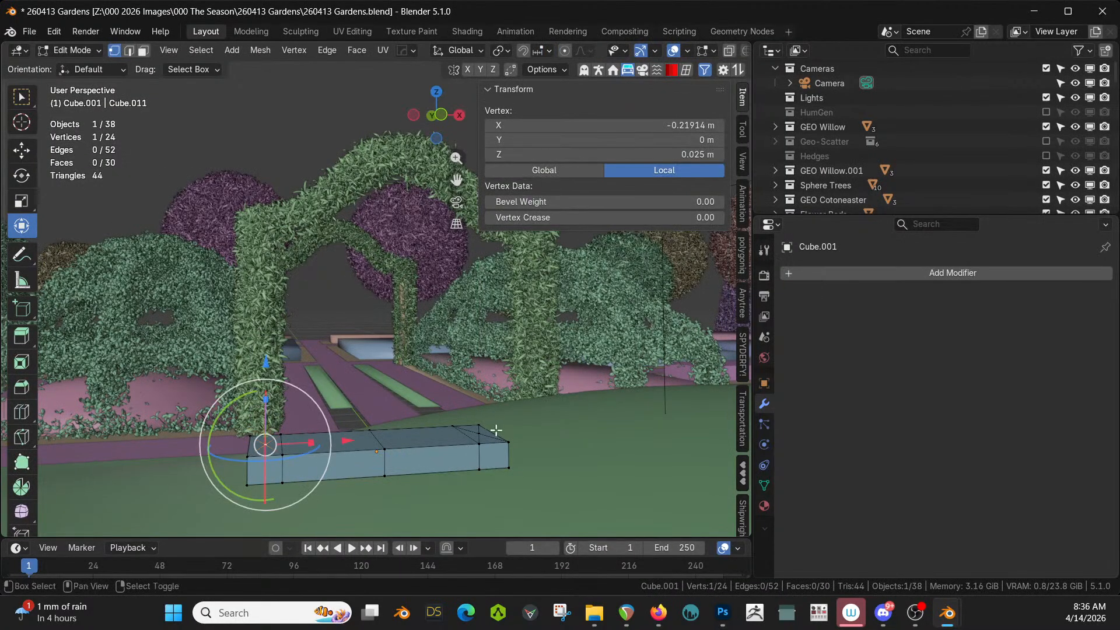
left_click(478, 435, "shift")
middle_click_drag(449, 443, 470, 333)
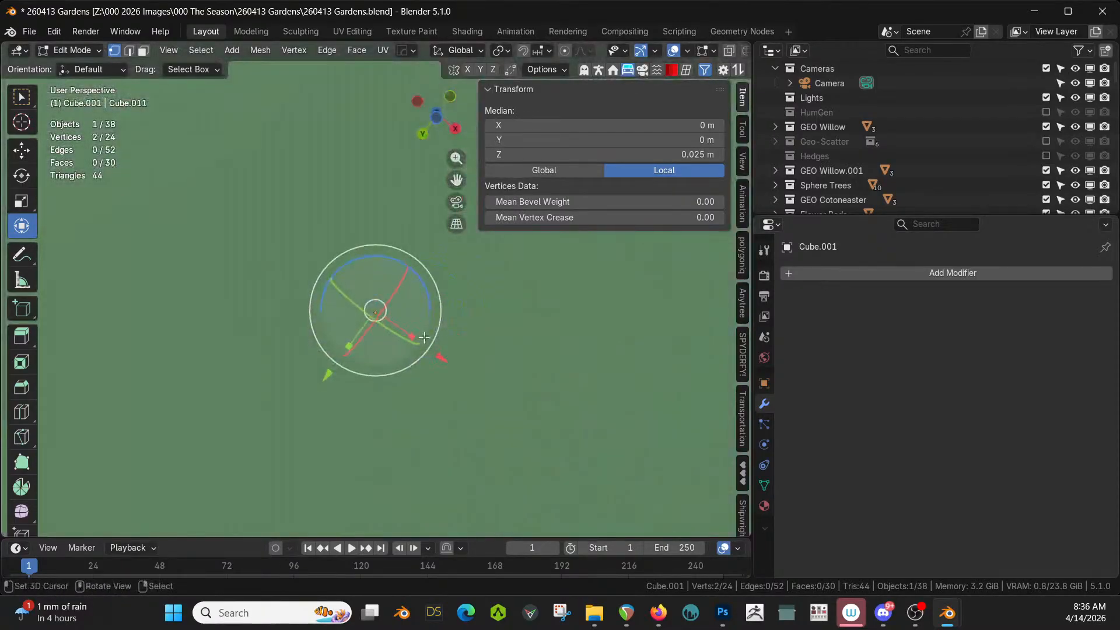
scroll(424, 338, "up", 3)
left_click(192, 206, "shift")
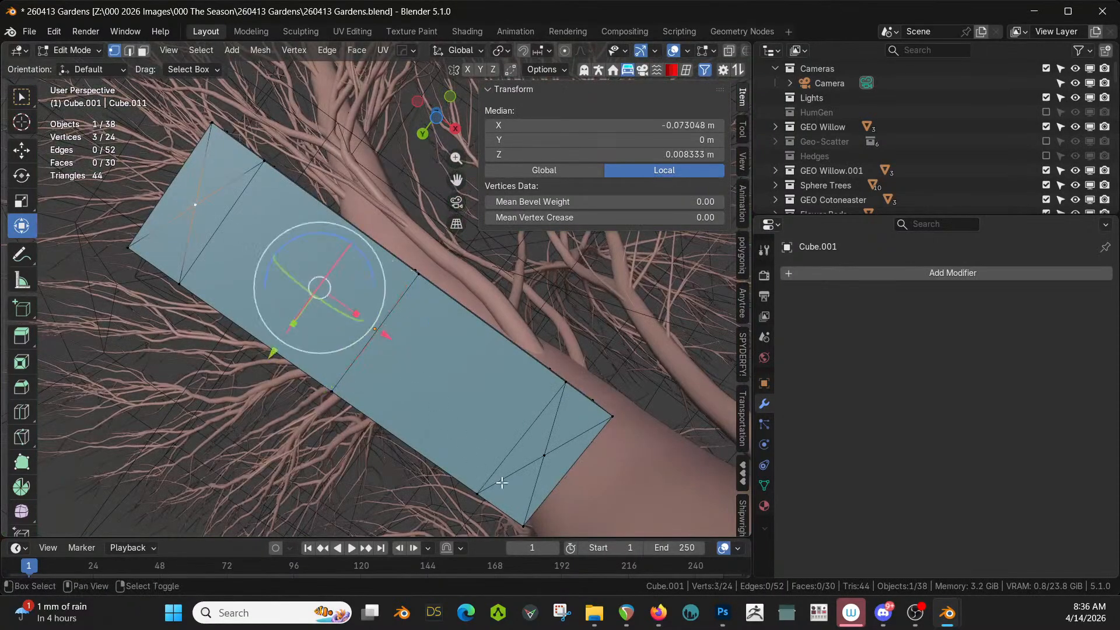
left_click(534, 459, "shift")
key("shift+q")
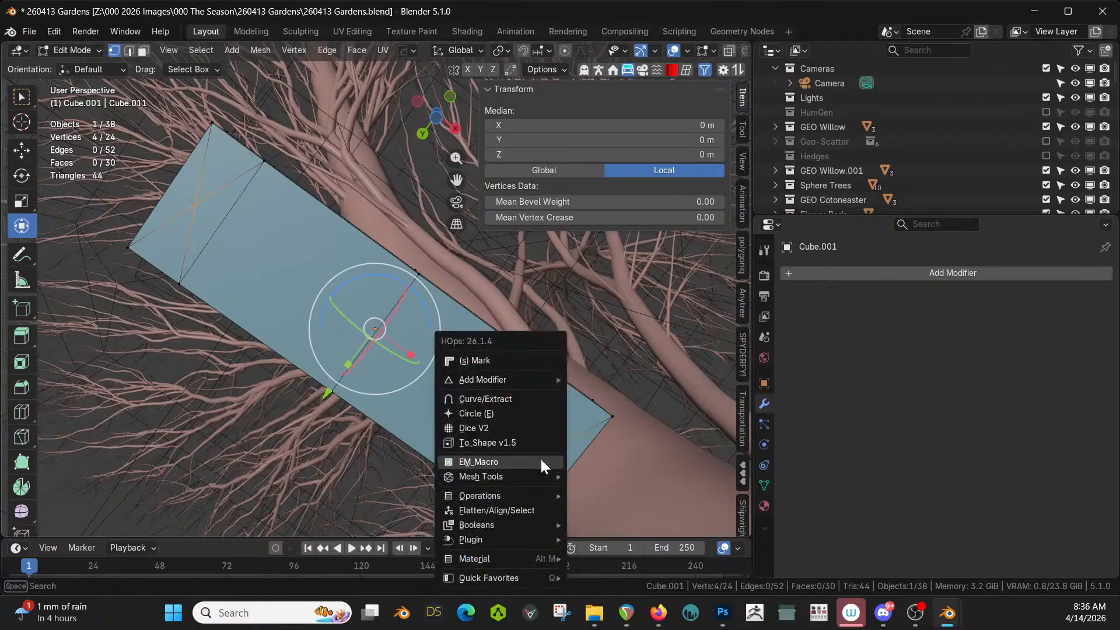
left_click(540, 414)
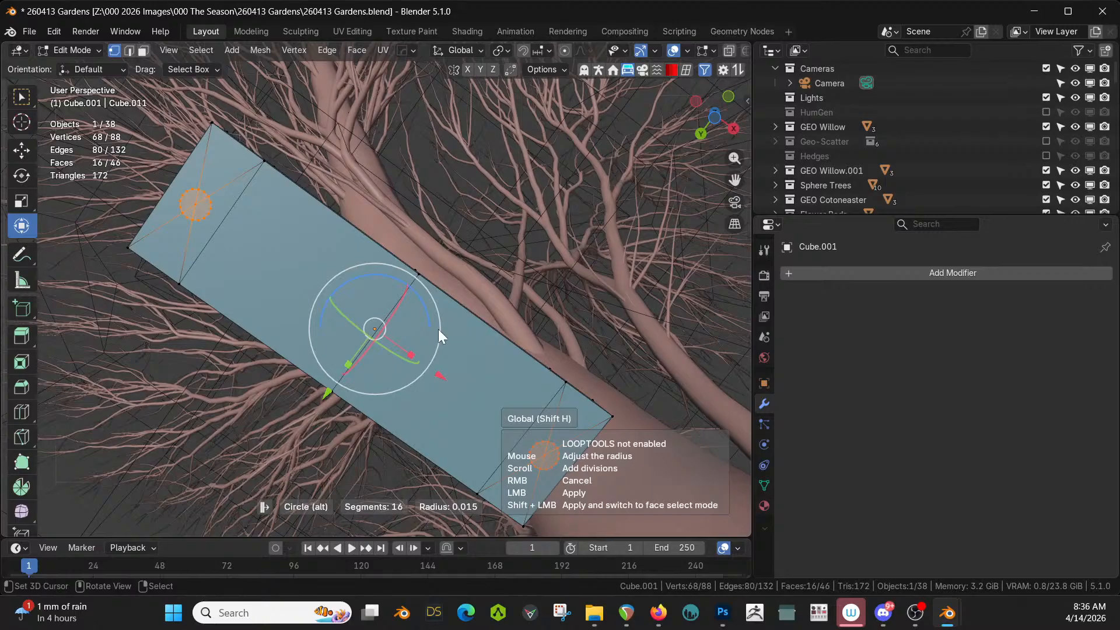
left_click(418, 407)
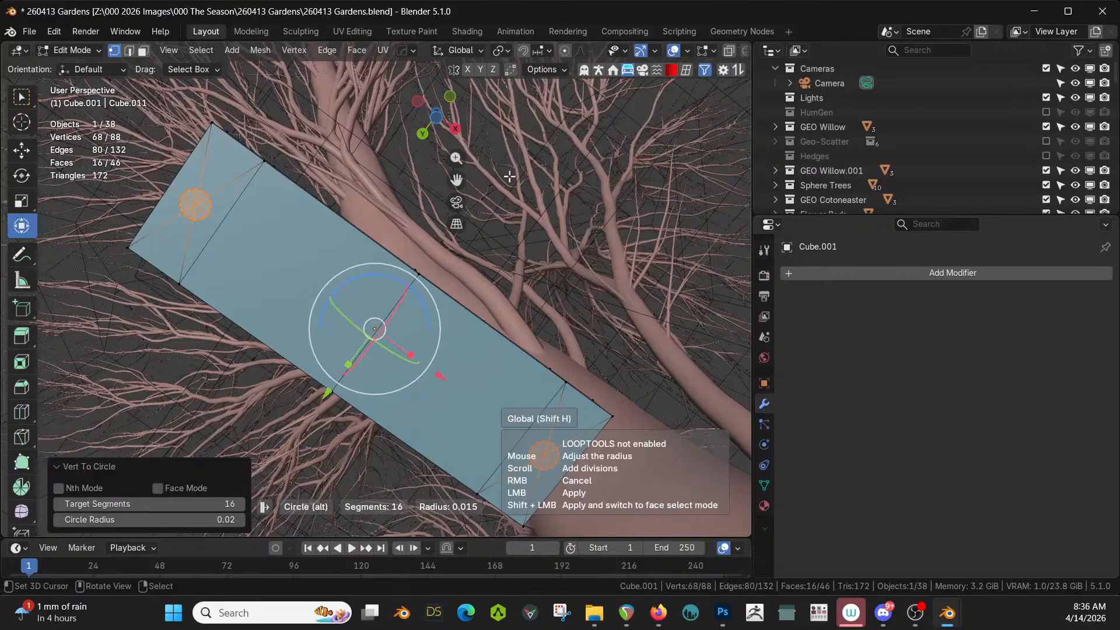
Dissolve the selected circles' inner edges to make single round faces, and select the two round faces on the plank's top
middle_click_drag(509, 176, 457, 234)
key("3")
middle_click_drag(451, 431, 309, 375)
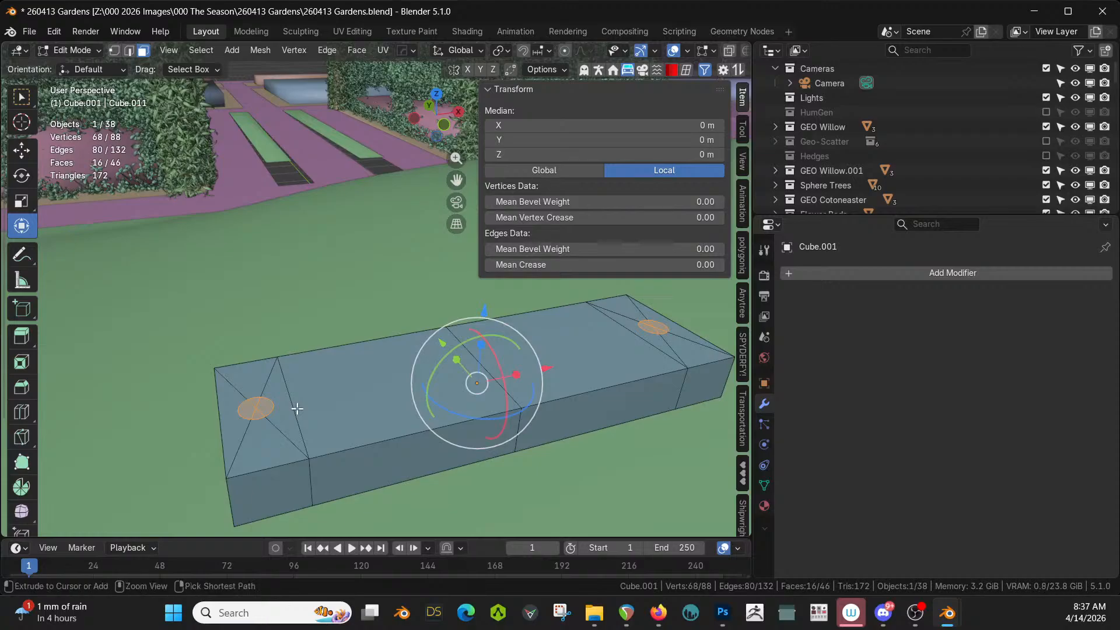
key("ctrl+x")
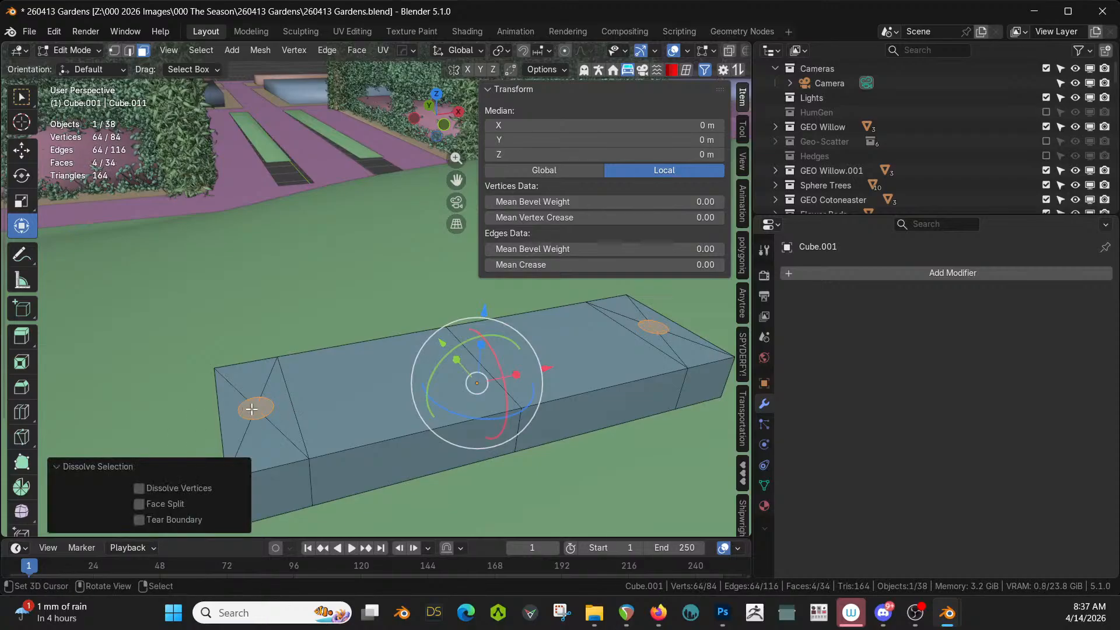
left_click(251, 409)
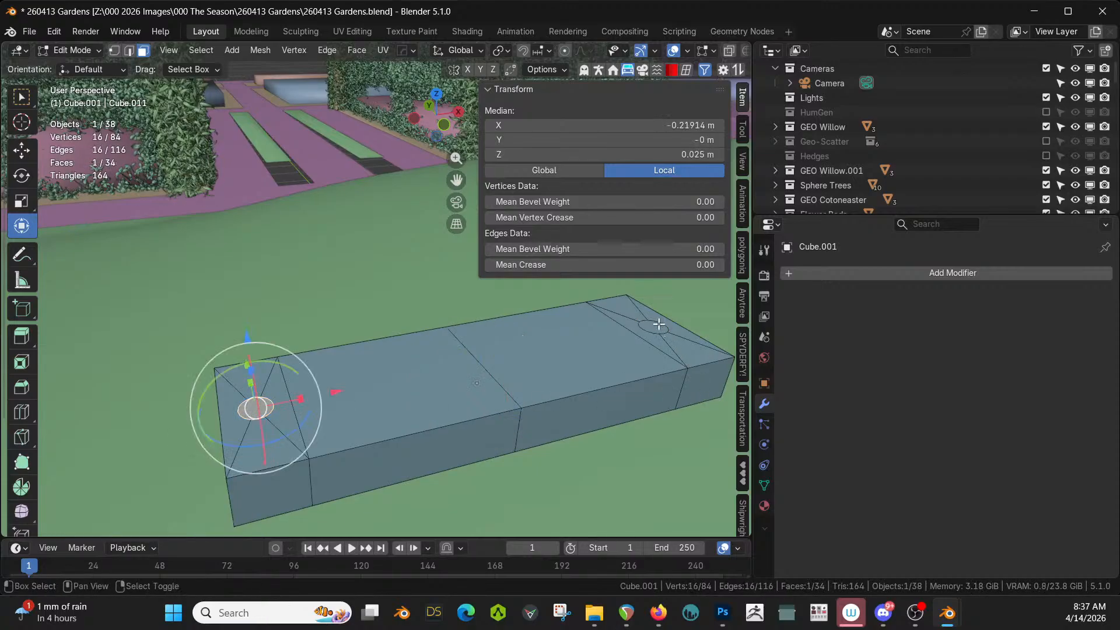
left_click(659, 324, "shift")
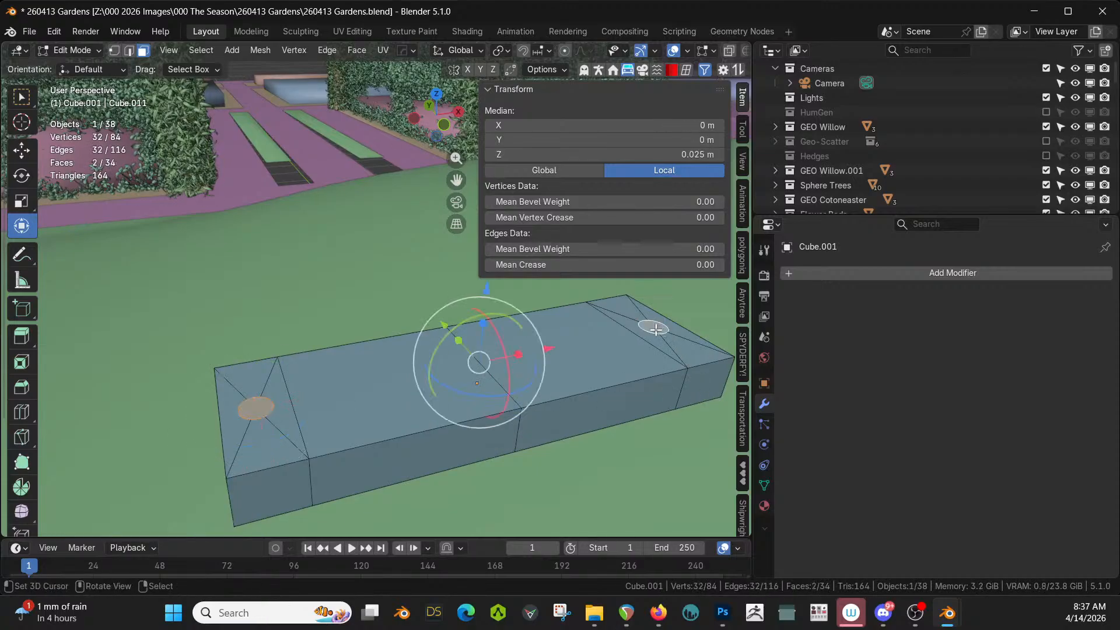
Extrude the two round top faces straight up by about 2.19 m
scroll(648, 327, "down", 7)
middle_click_drag(360, 358, 339, 506, "shift")
scroll(339, 507, "down", 3)
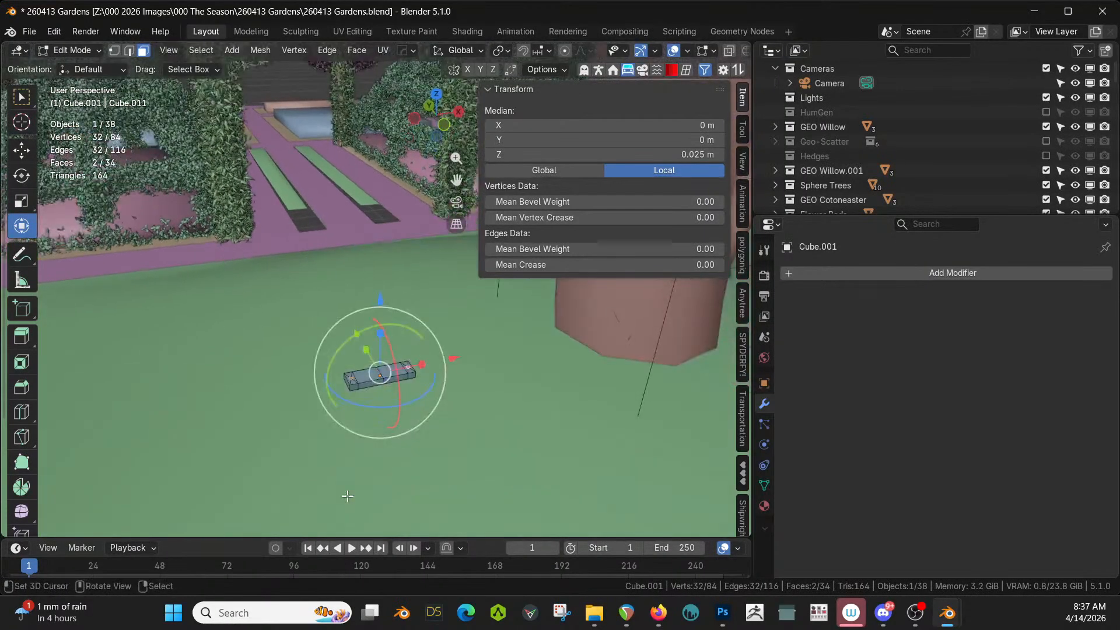
key("e")
left_click(422, 157)
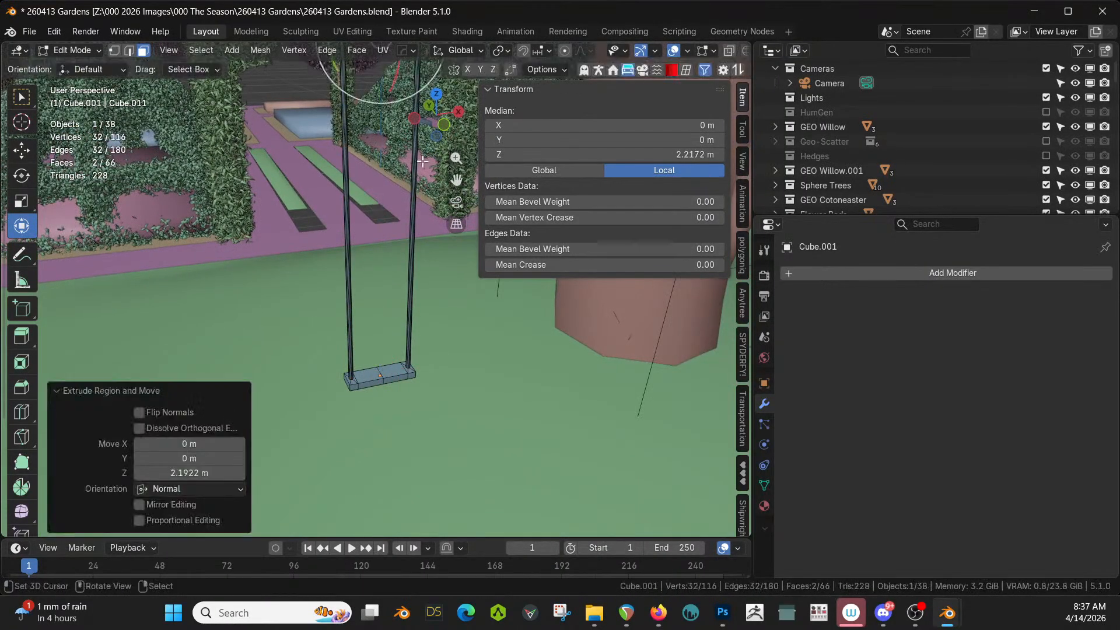
Extrude the upper ends of both ropes upward by about another 4.63 m
middle_click_drag(422, 158, 390, 419, "shift")
scroll(390, 420, "down", 3)
scroll(391, 420, "down", 2)
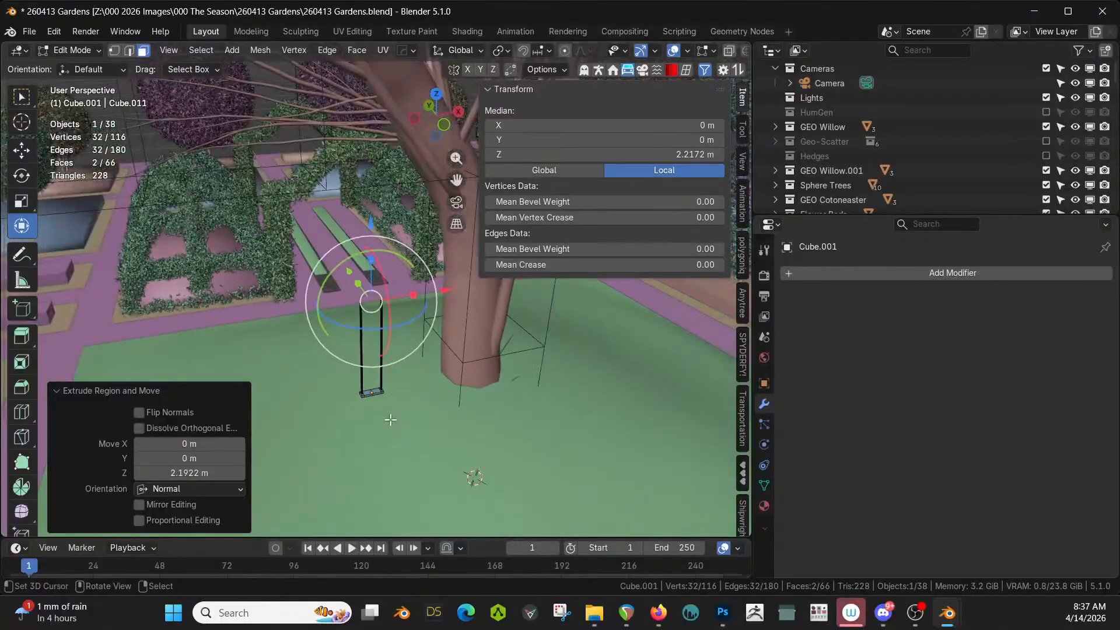
key("e")
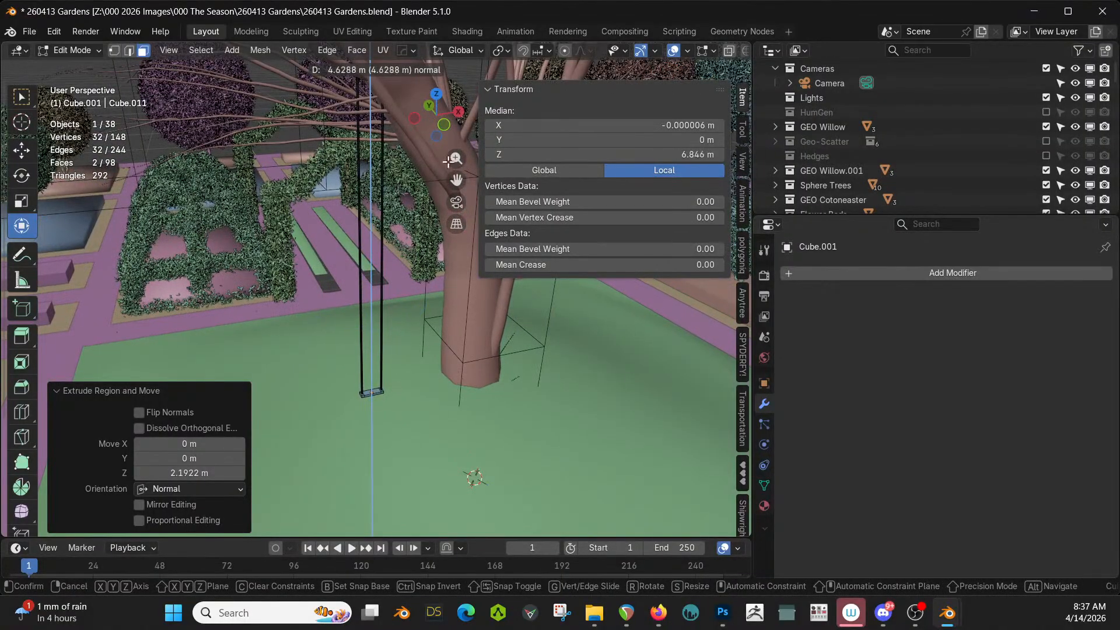
left_click(441, 166)
middle_click_drag(441, 165, 377, 294)
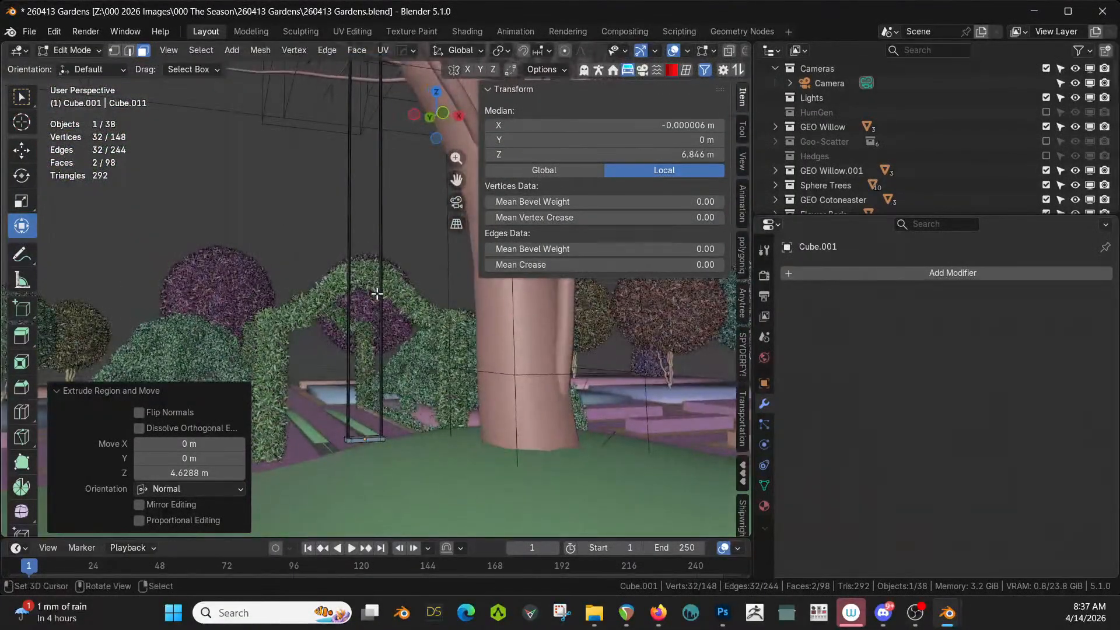
Undo both rope extrusions, back to the plank mesh with its two round top faces selected
key("Tab")
scroll(369, 351, "up", 3)
mouse_move(371, 337)
middle_mouse_down("shift")
mouse_move(408, 153)
mouse_move(355, 366)
mouse_move(354, 352)
middle_mouse_up("shift")
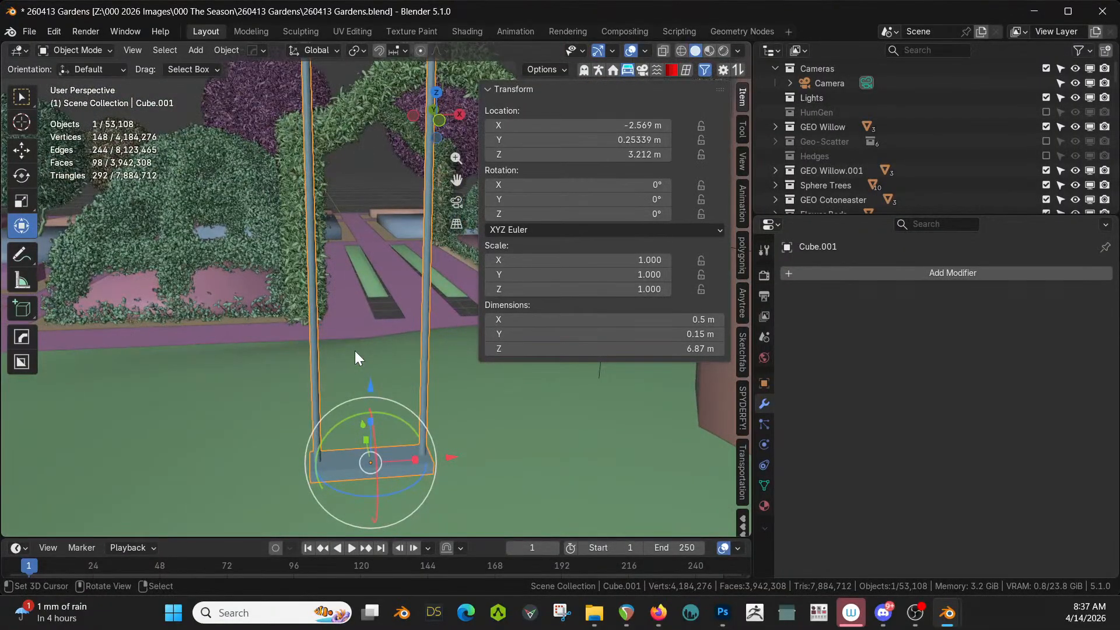
key("ctrl+z")
key("ctrl+z")
key("ctrl+z")
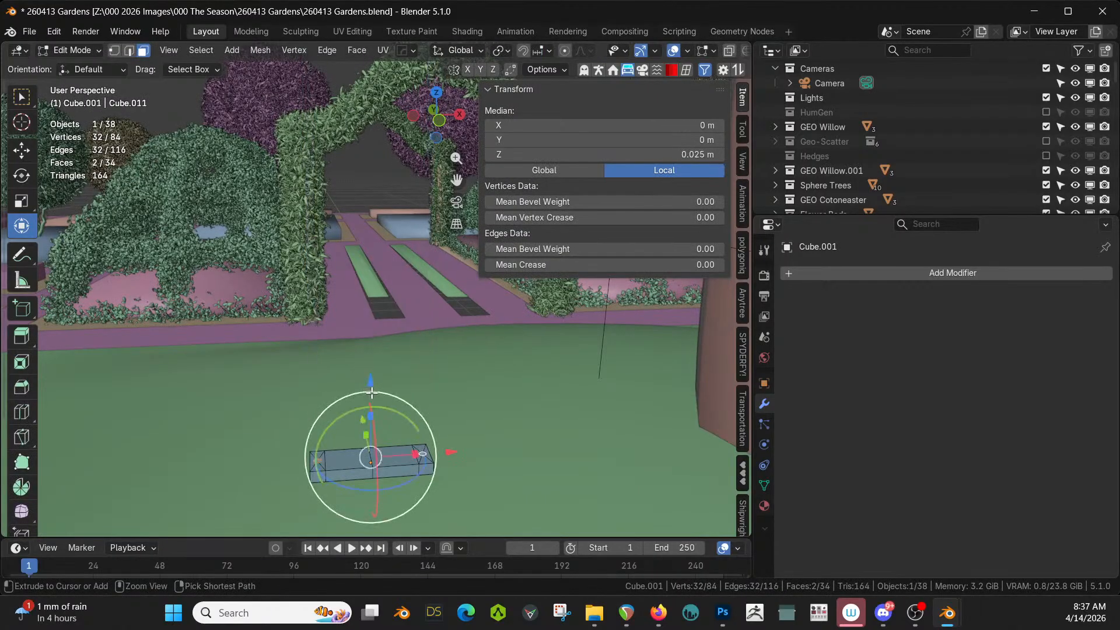
Inset the two round top faces by about 0.0076 m to make the ropes thinner
key("KP_Decimal")
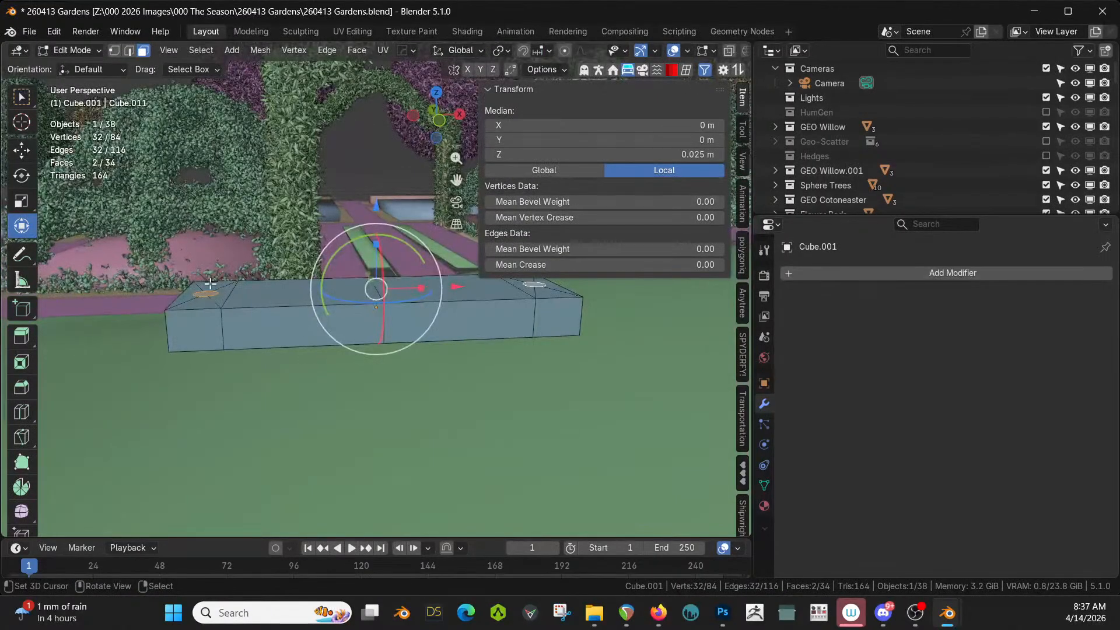
middle_click_drag(210, 284, 247, 360)
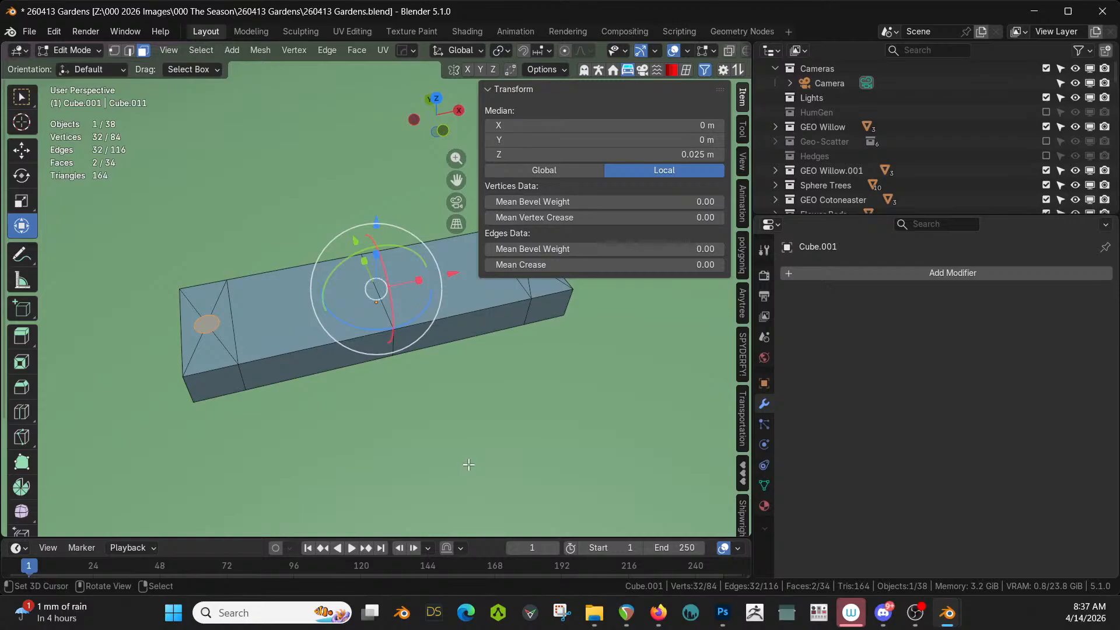
key("i")
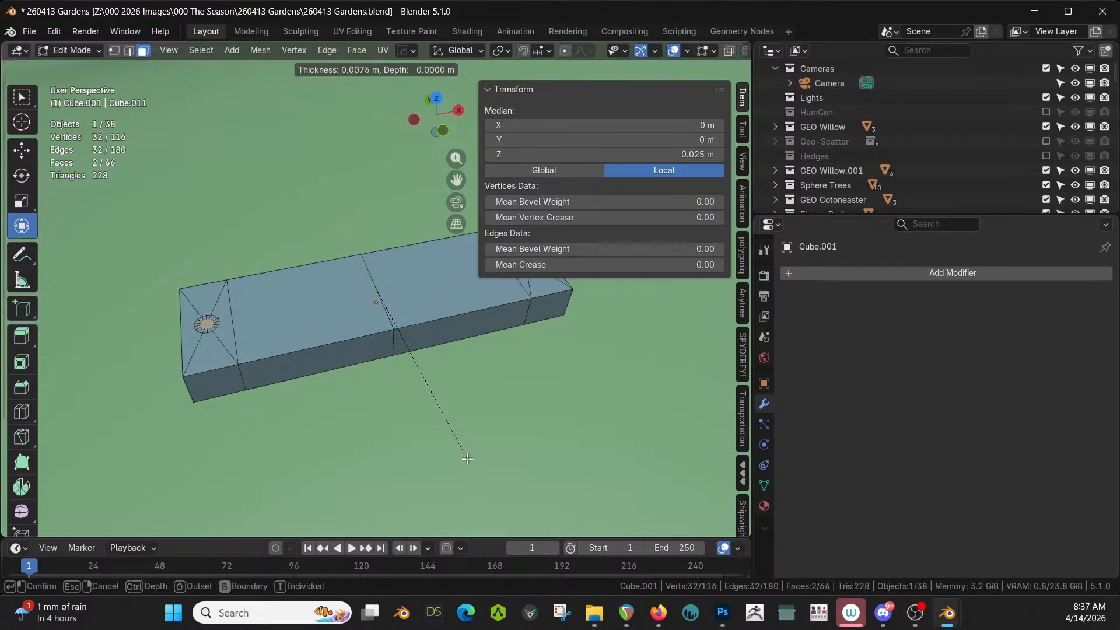
left_click(468, 459)
Extrude the two inset round faces 10 m upward to form the swing's ropes
scroll(467, 459, "down", 8)
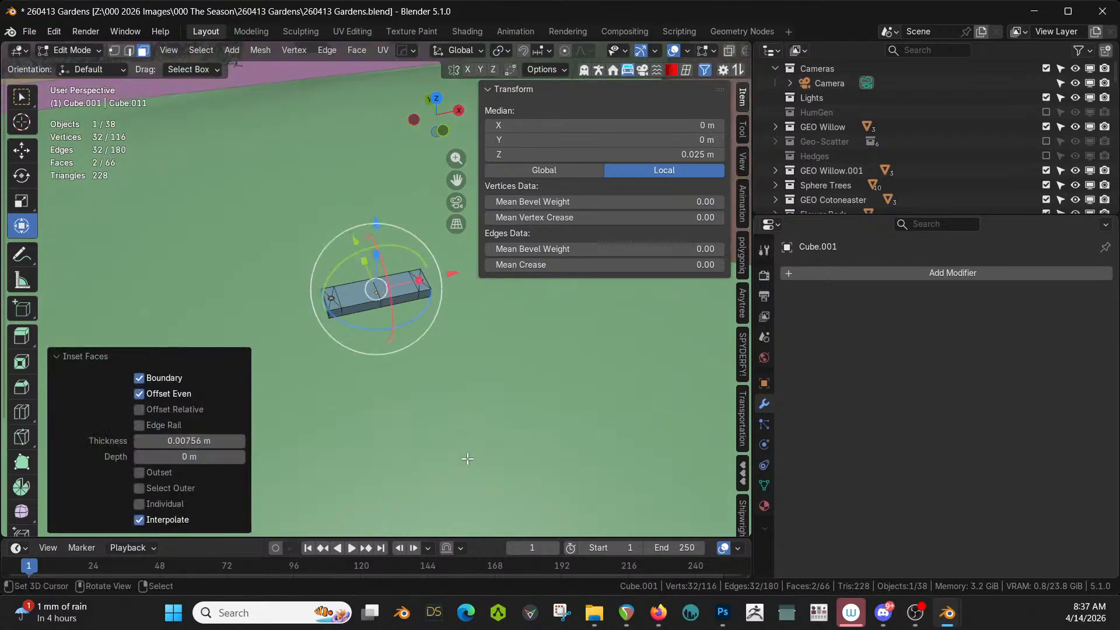
type("e")
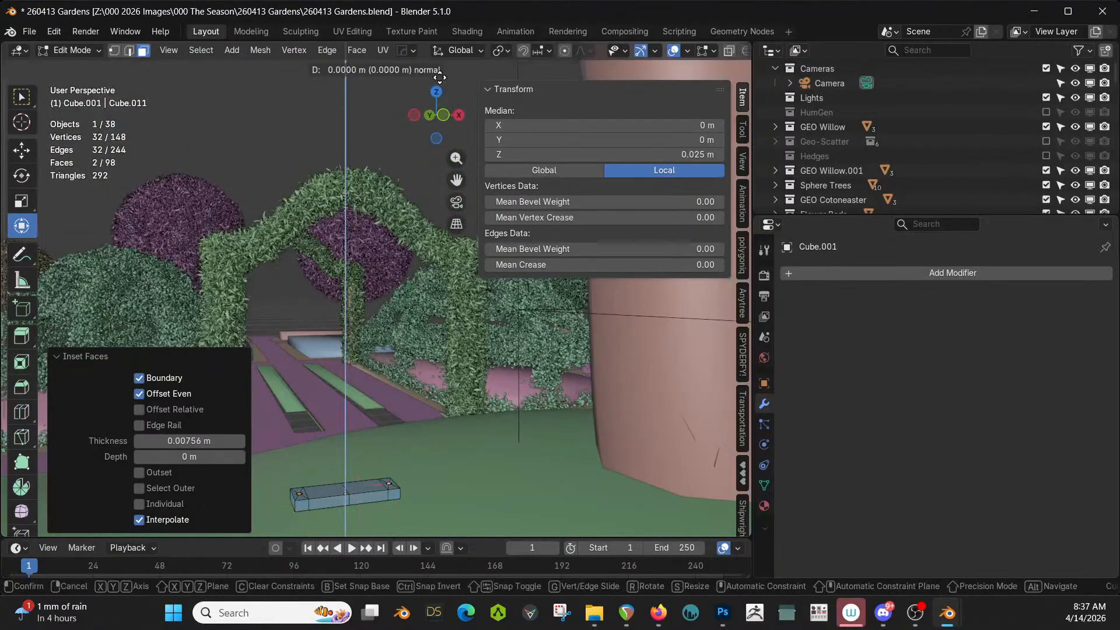
type("10")
key("Return")
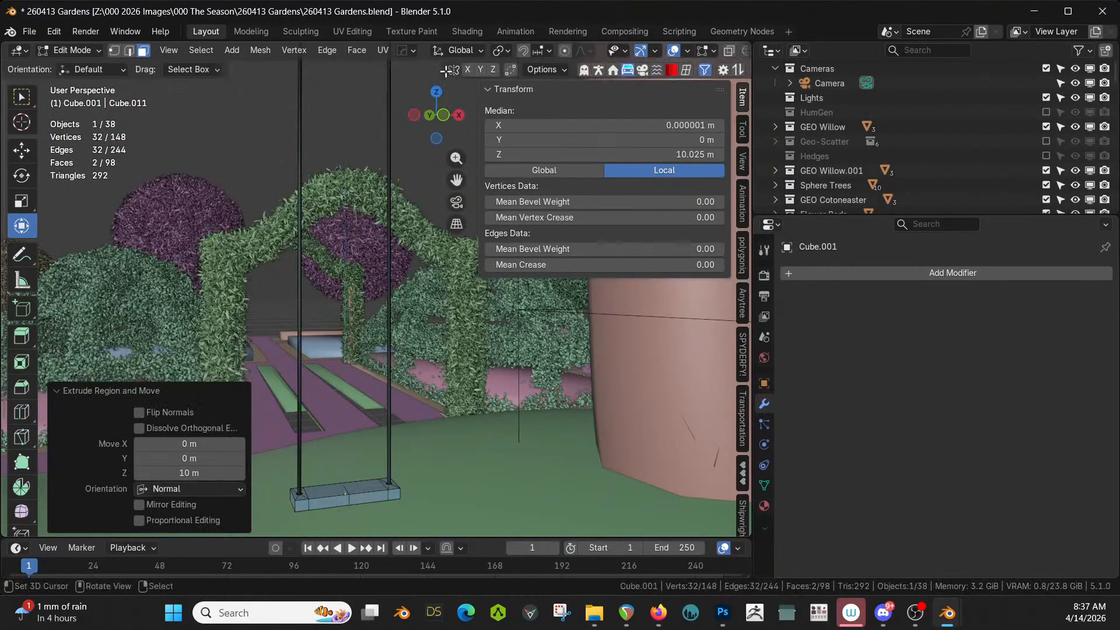
scroll(326, 193, "down", 7)
middle_click_drag(201, 283, 176, 284, "shift")
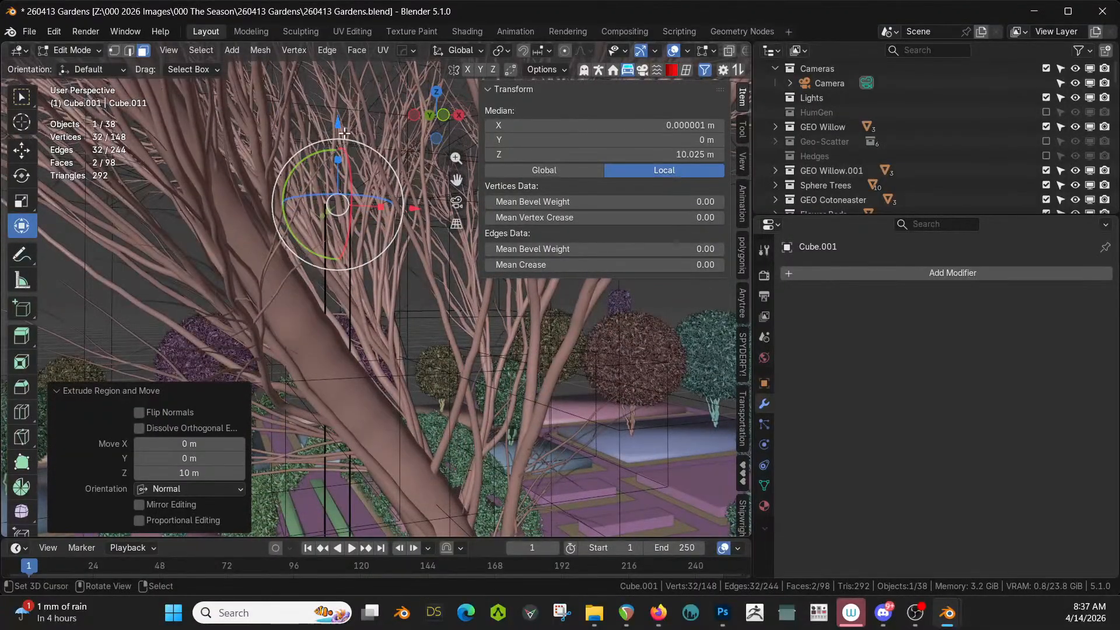
Lower the upper ends of both ropes by about 3.4 m along Z and leave mesh editing
left_click_drag(336, 124, 337, 327)
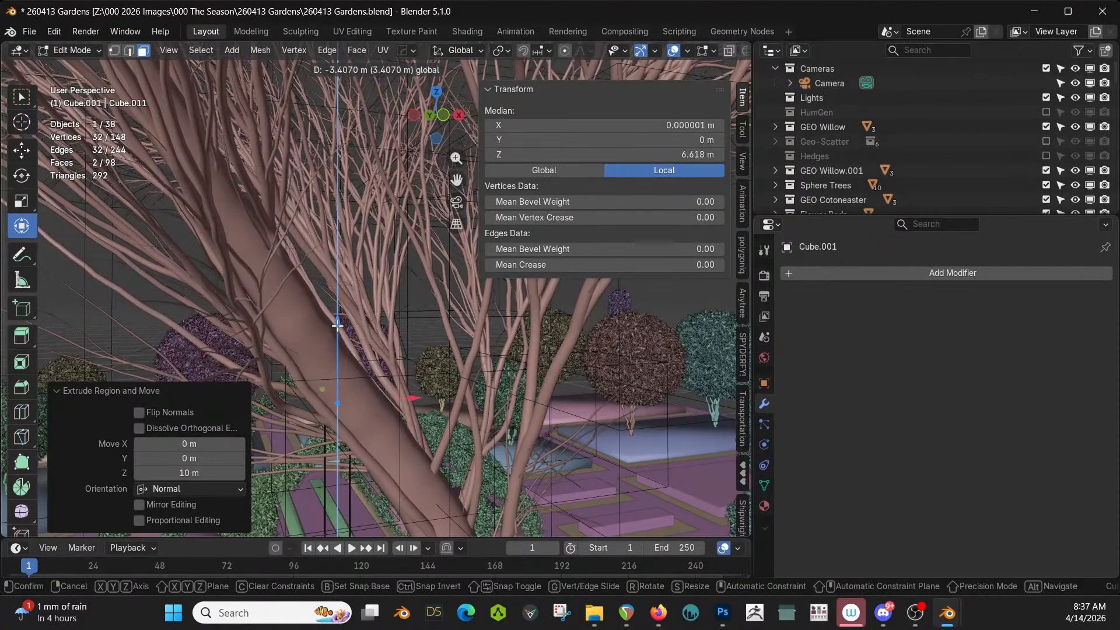
scroll(373, 362, "down", 2)
middle_click_drag(385, 371, 419, 357)
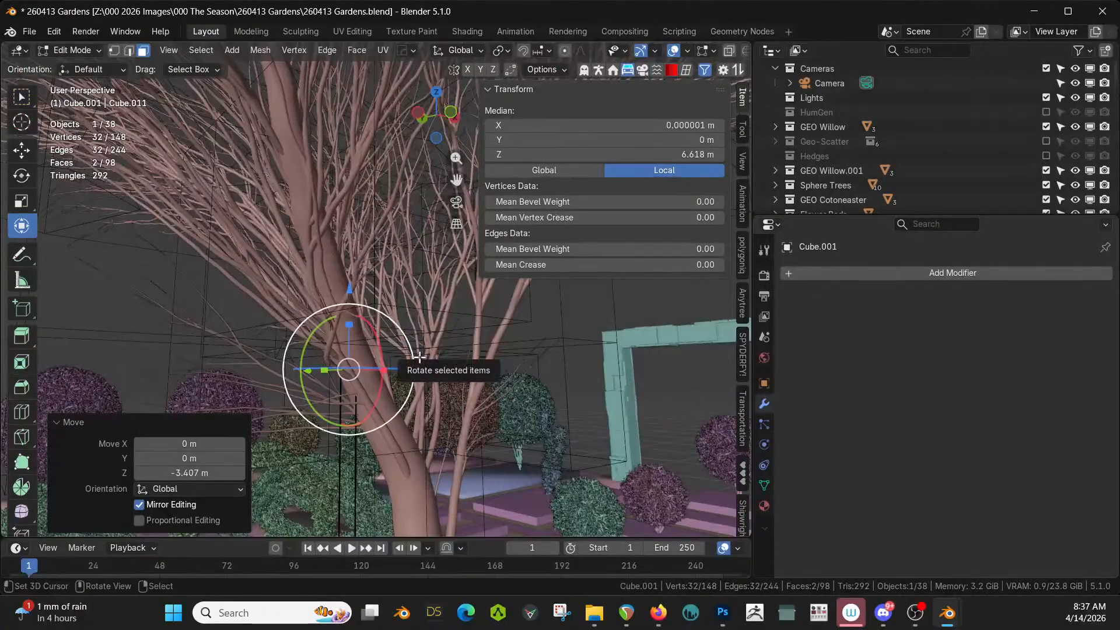
key("Tab")
Extrude the two round faces on the swing plank's underside outward by about 0.005 m
middle_click_drag(381, 460, 305, 359)
key("Tab")
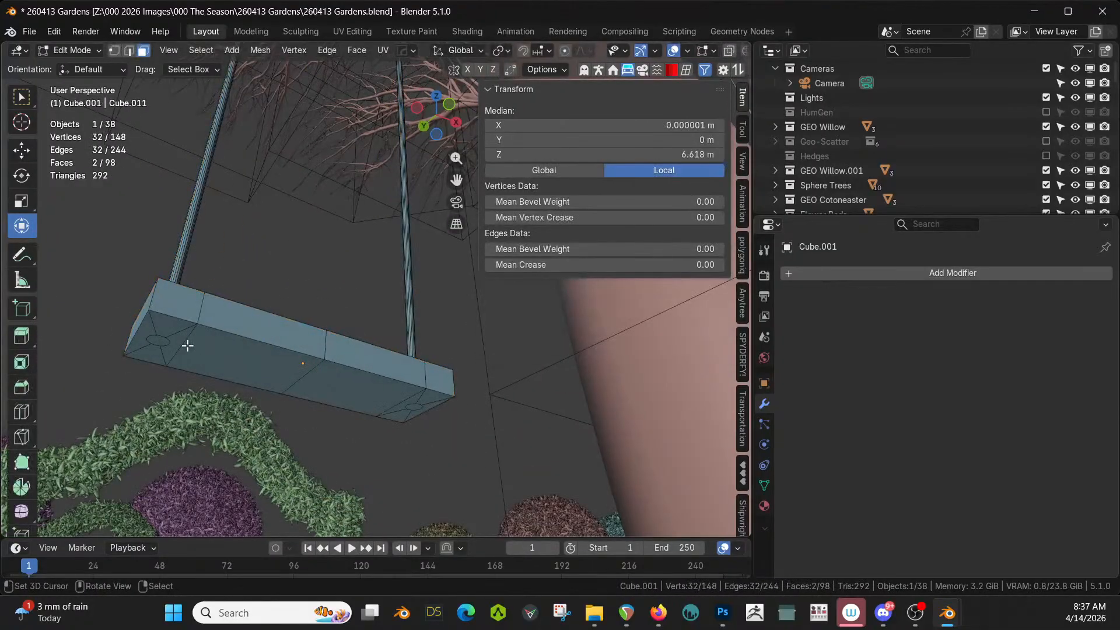
left_click(153, 337)
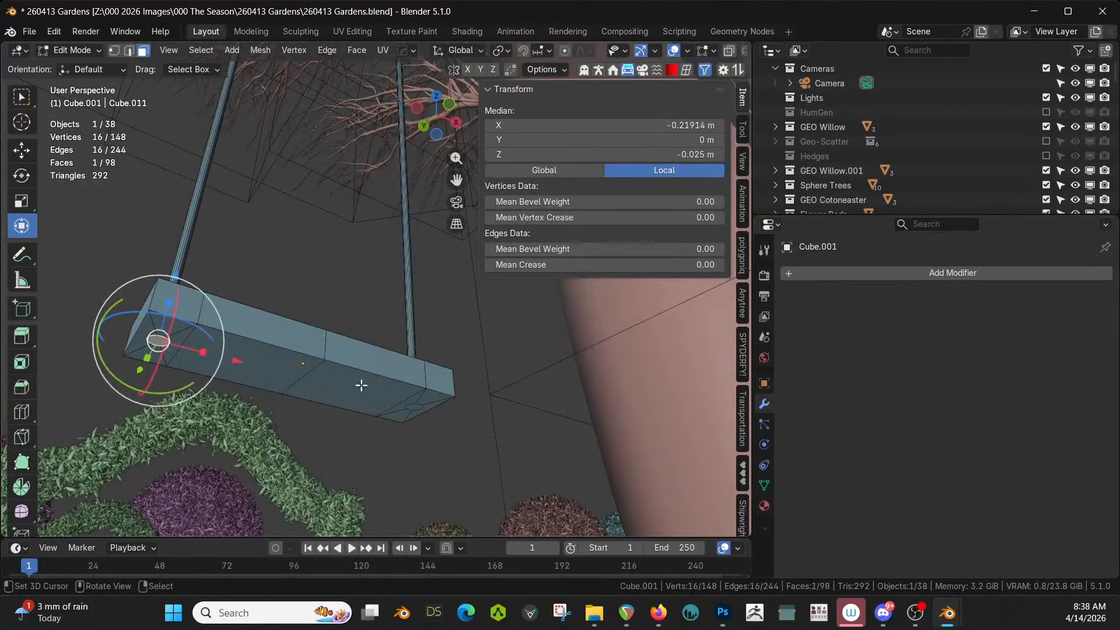
left_click(412, 407, "shift")
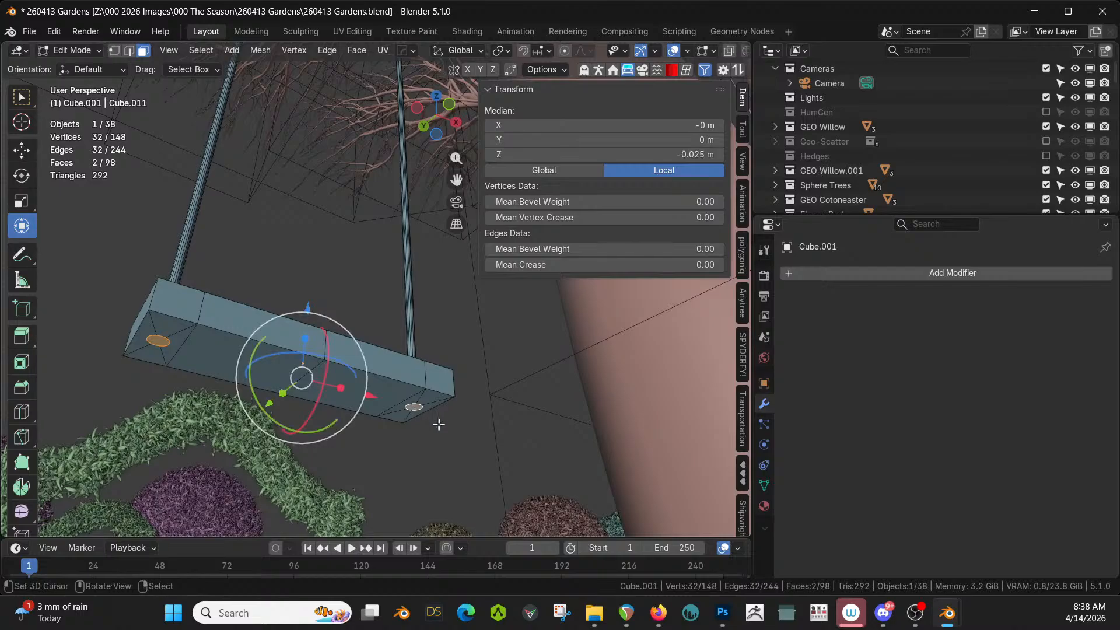
key("KP_Decimal")
middle_click_drag(412, 374, 412, 395)
key("e")
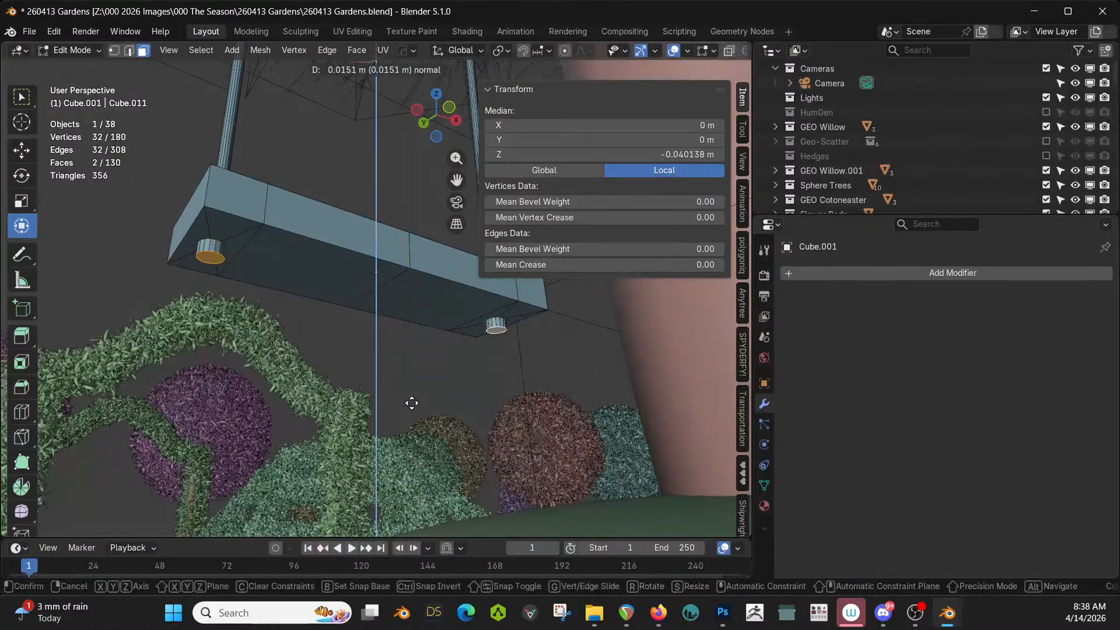
left_click(412, 396)
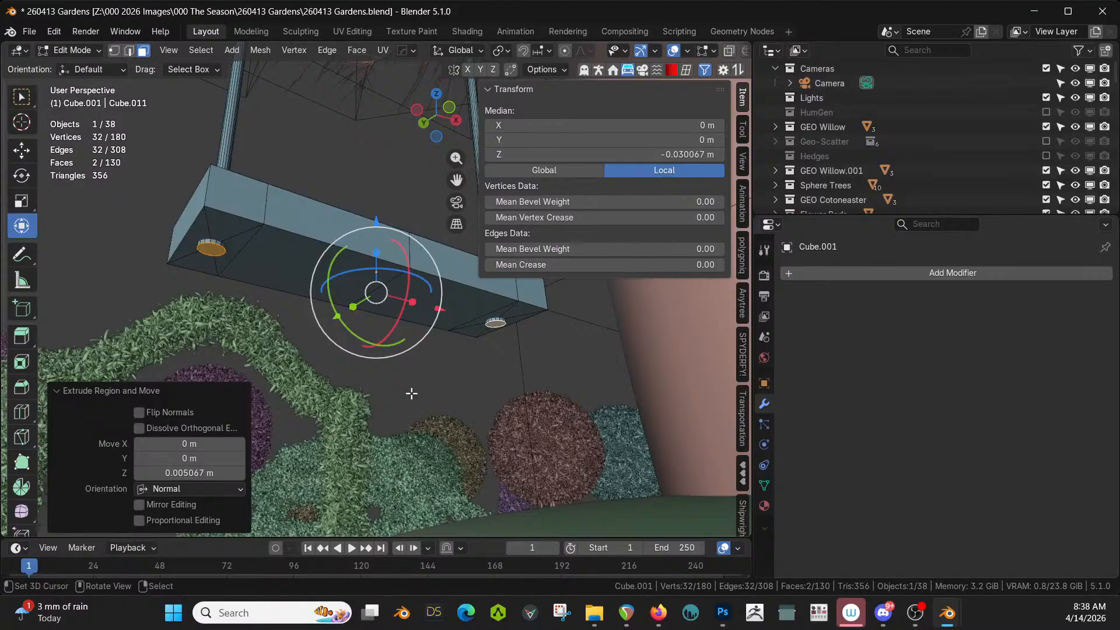
Inset both round underside faces by about 0.0078 m, extrude them about 0.0059 m as rope-end knobs, and return to Object Mode
key("i")
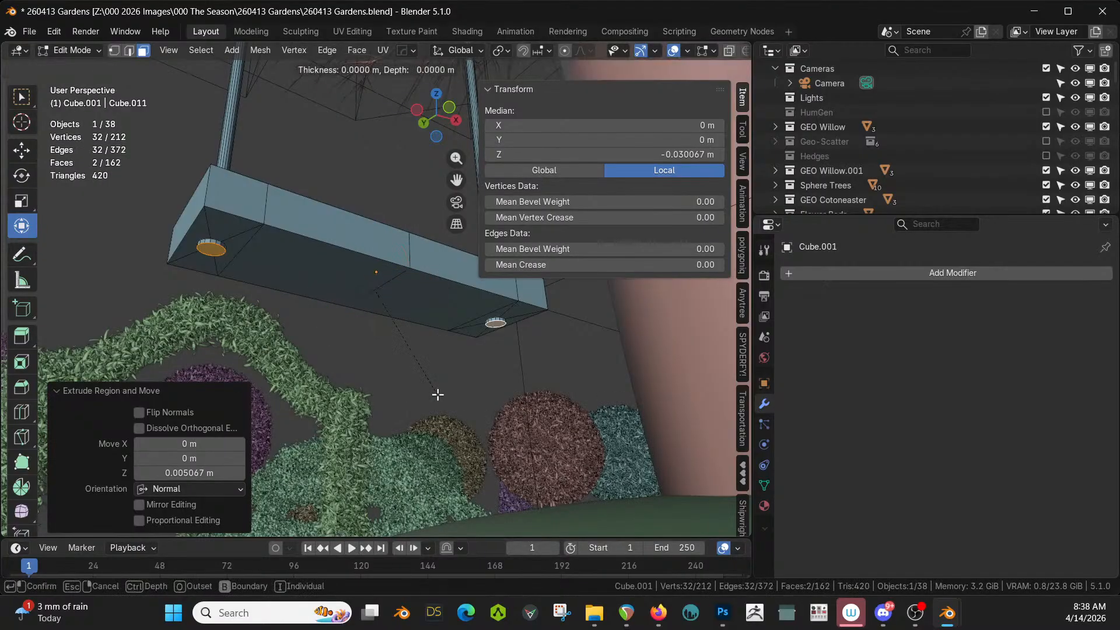
left_click(433, 391)
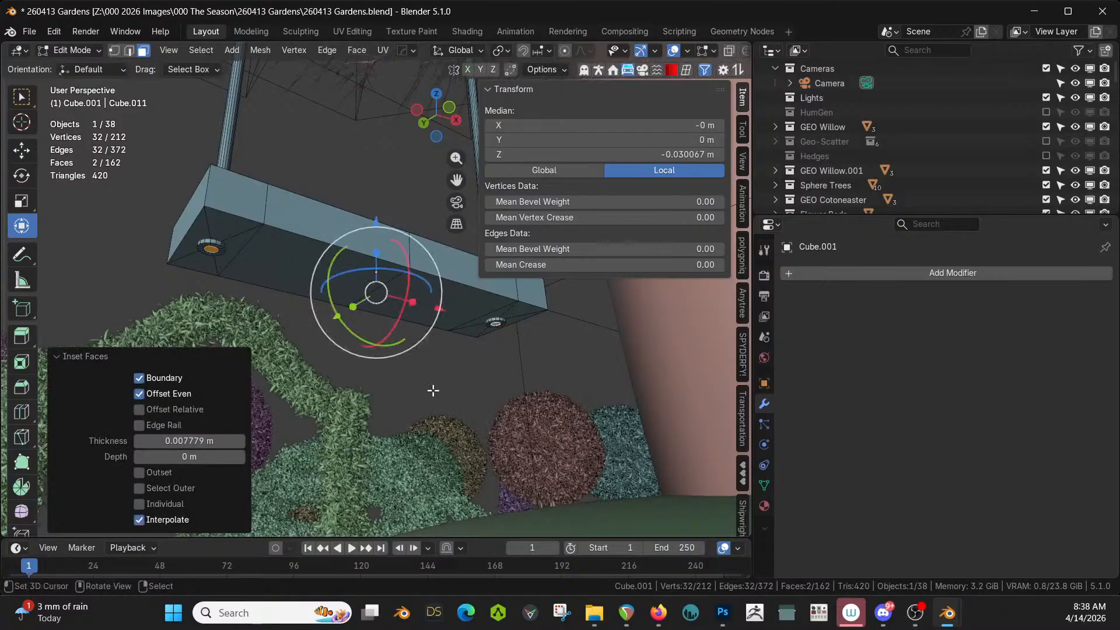
key("e")
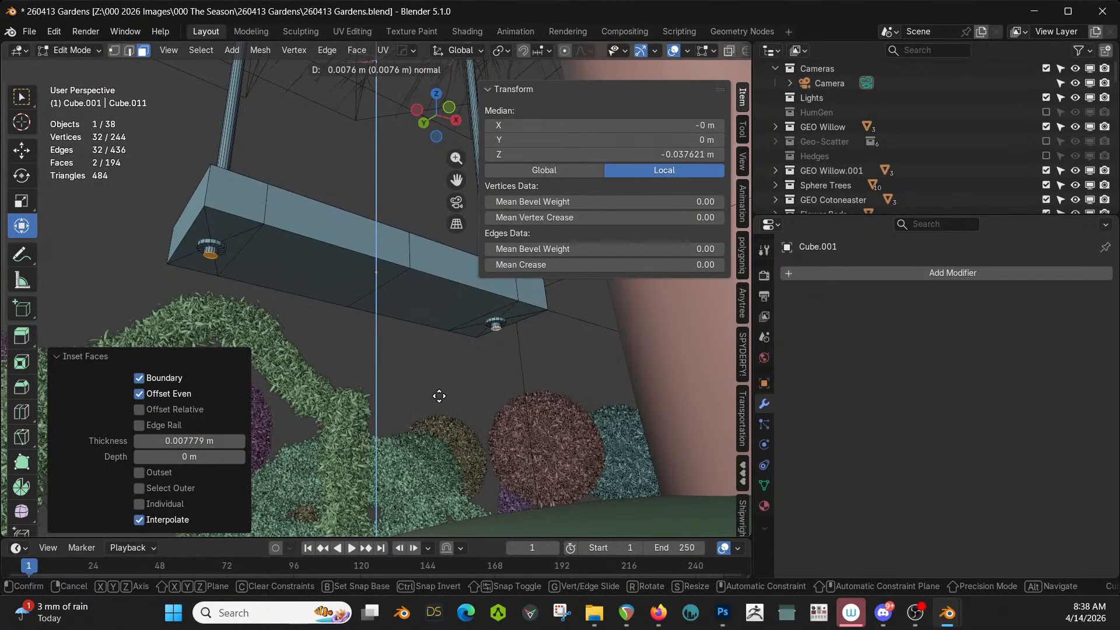
left_click(438, 395)
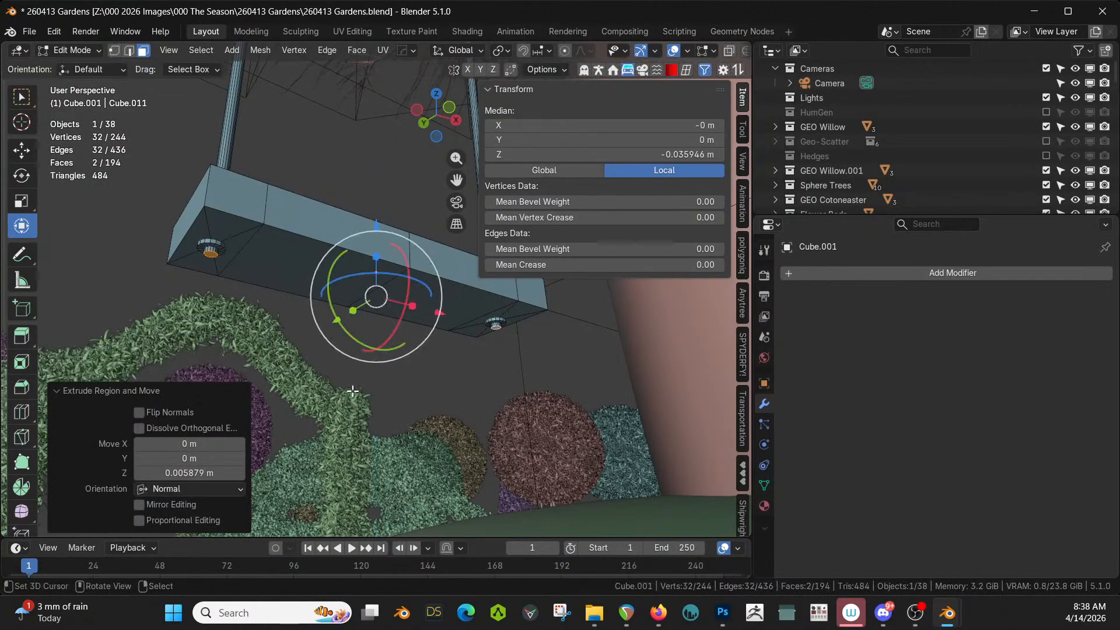
key("Tab")
middle_click_drag(351, 393, 337, 414)
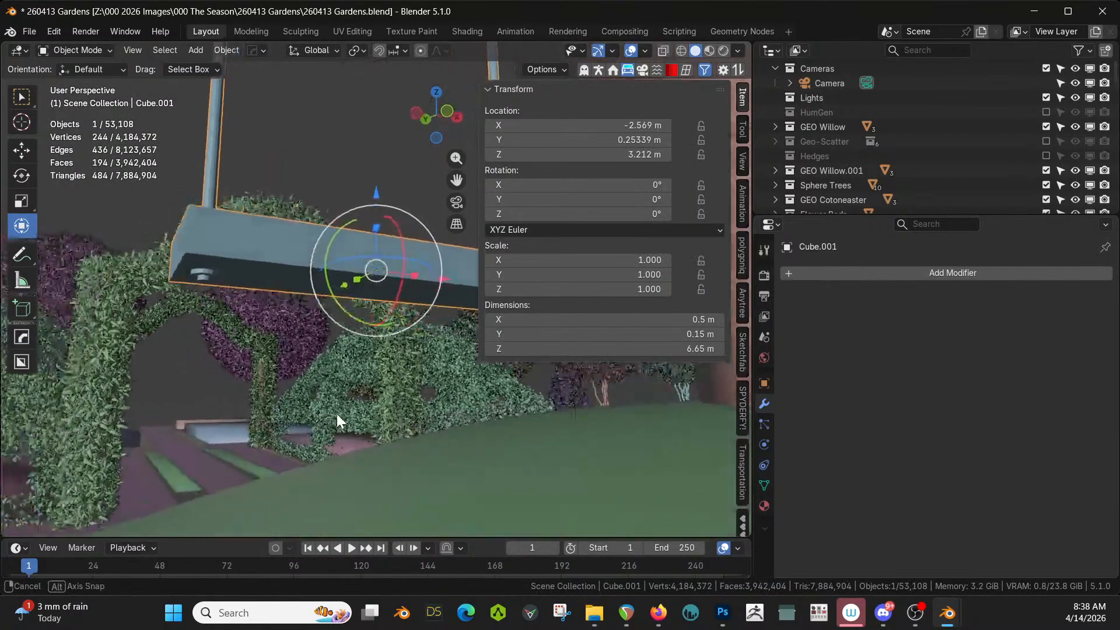
Select the swing object instead of the grass and open its mesh for editing
middle_click_drag(260, 423, 284, 425)
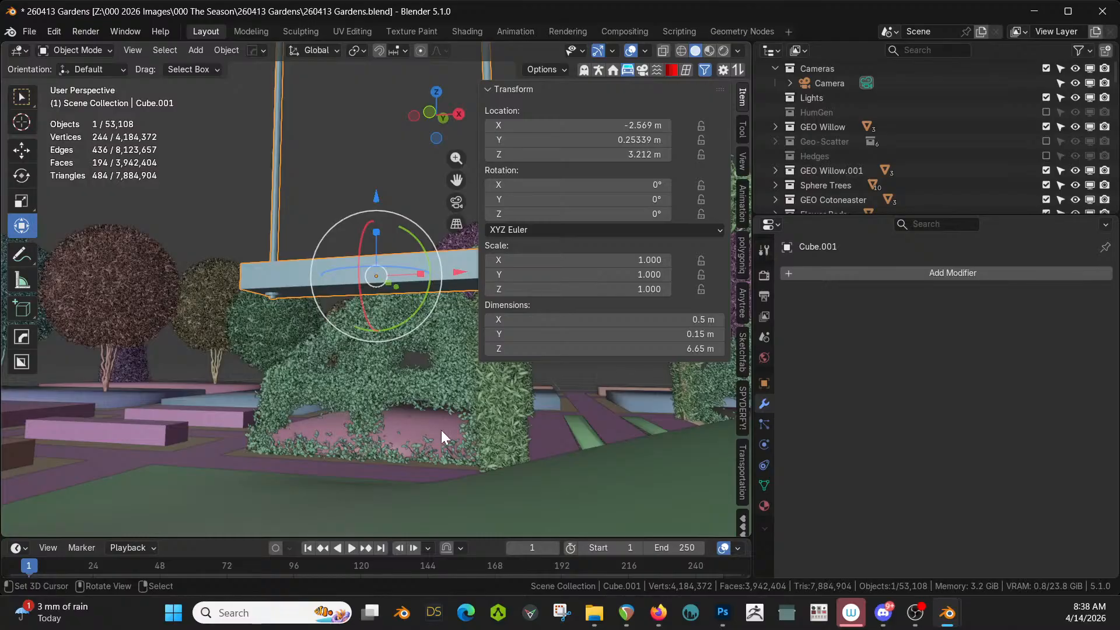
middle_click_drag(315, 295, 246, 393)
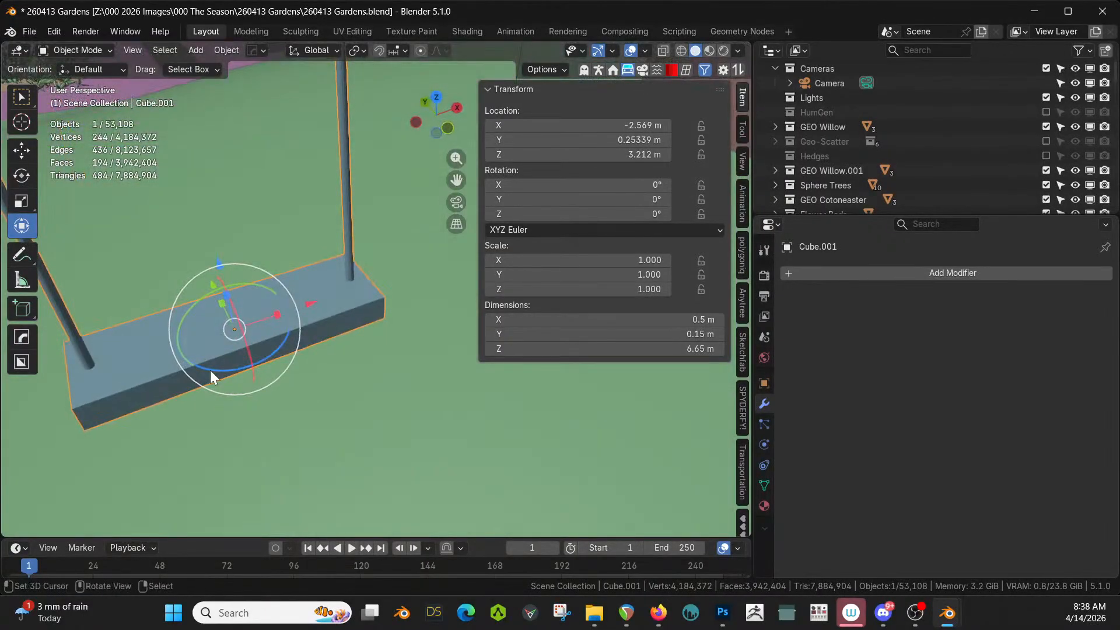
left_click(170, 364)
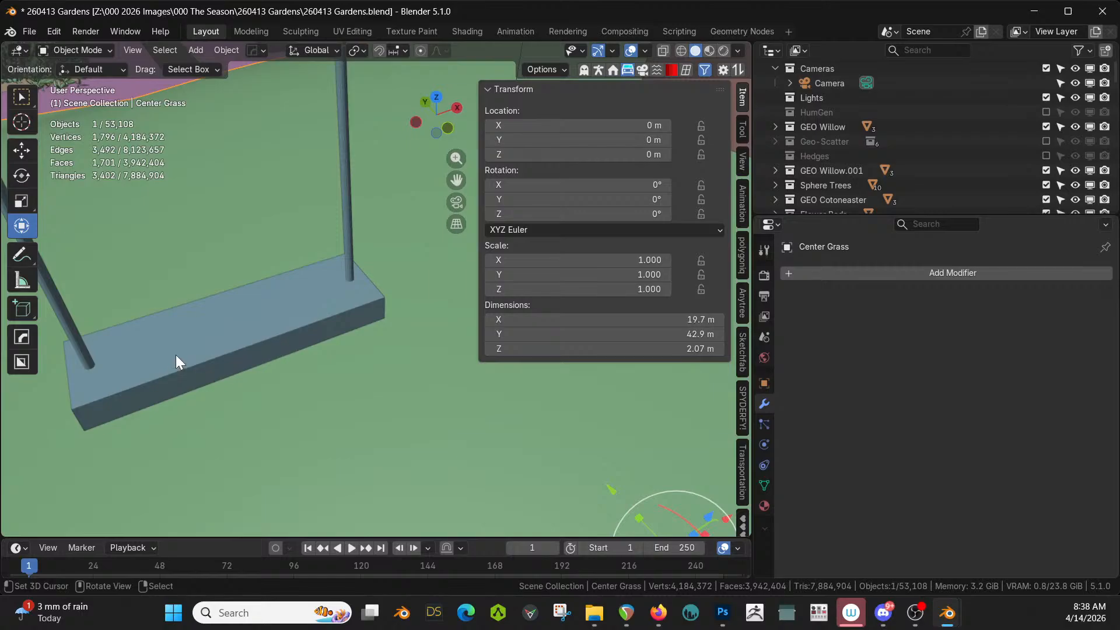
left_click(176, 354)
key("Tab")
left_click(177, 354)
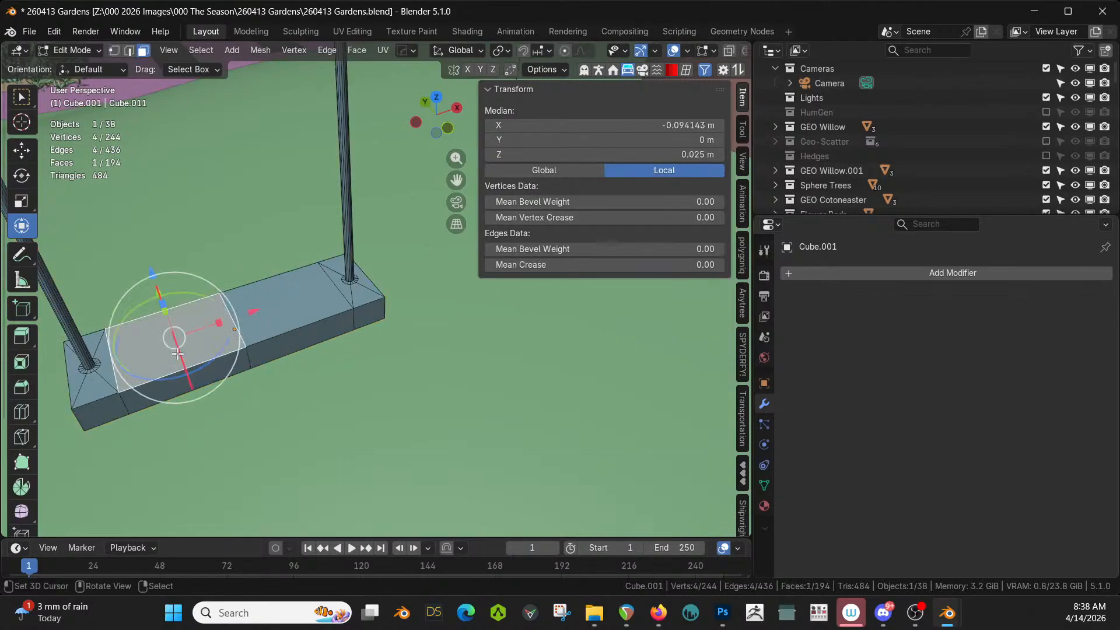
middle_click_drag(177, 353, 200, 302)
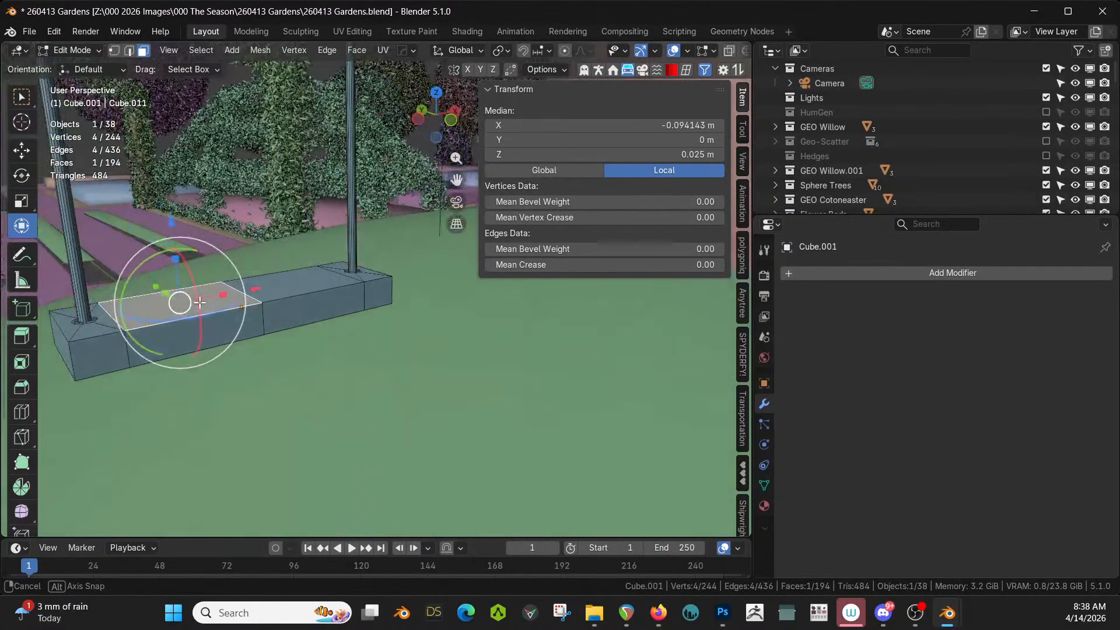
Select the side faces of both swing ropes and isolate the swing in local view
left_click(68, 221)
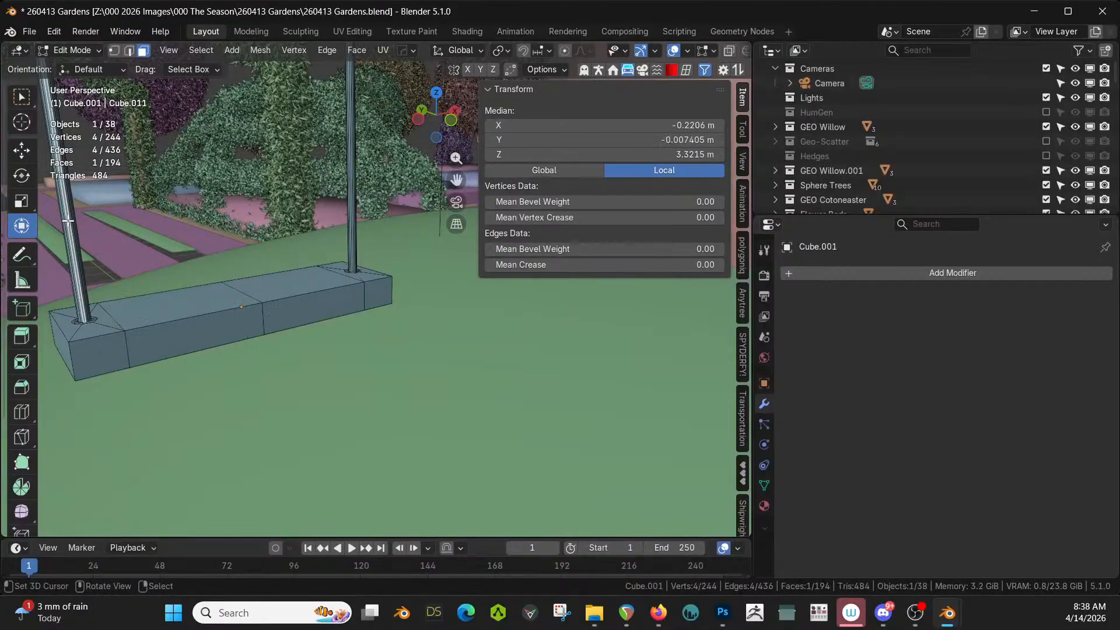
left_click(68, 220, "alt")
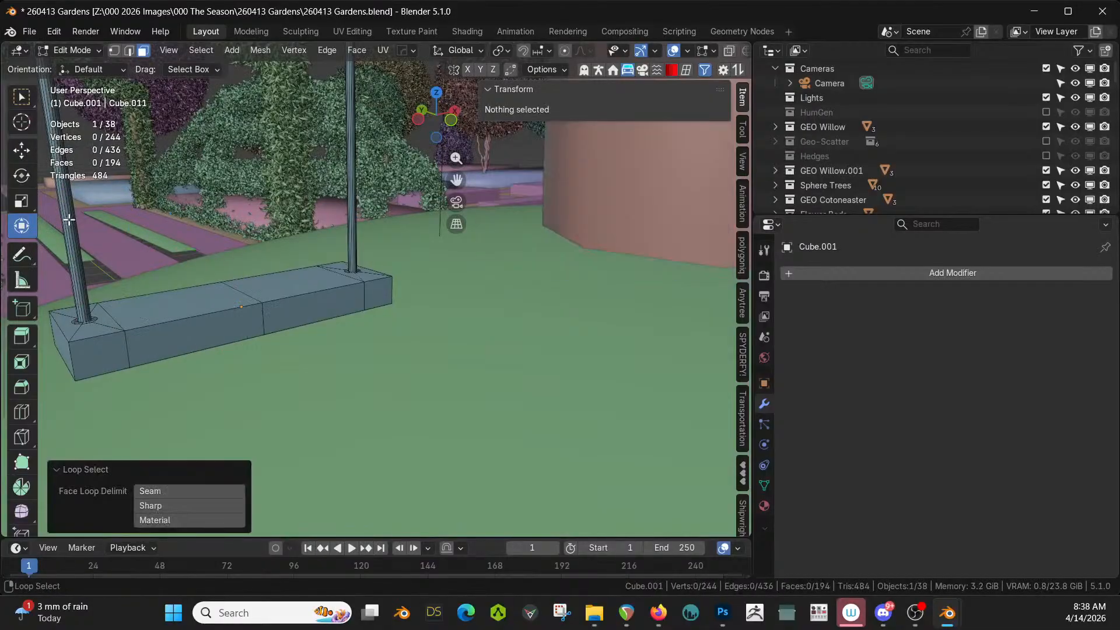
left_click(350, 196, "alt+shift")
key("KP_Divide")
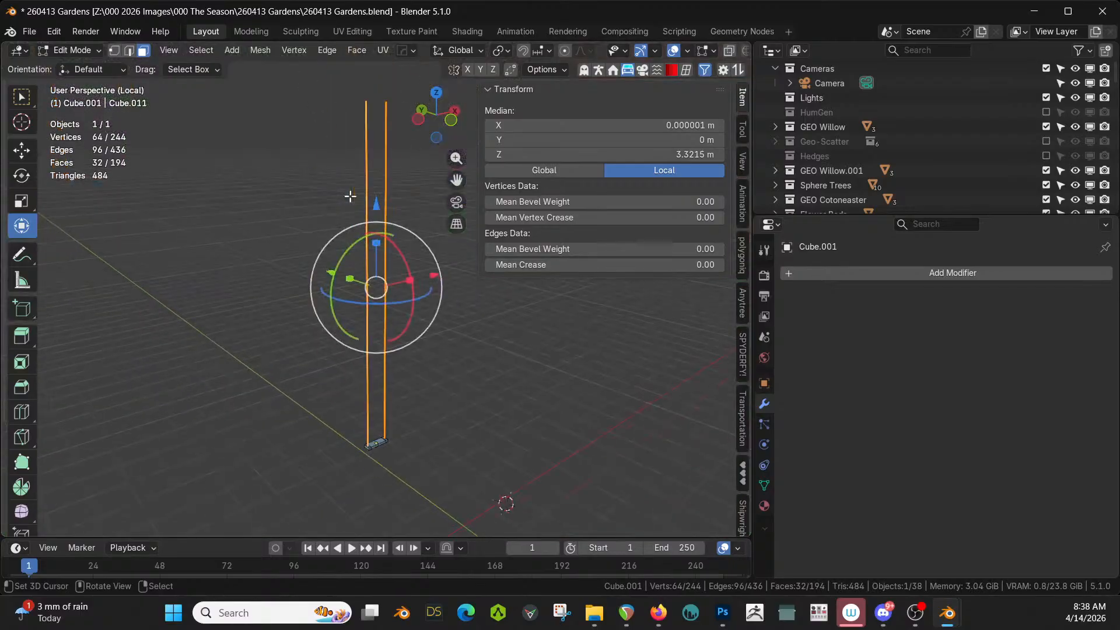
Grow the rope face selection by one step to take in the faces at the rope ends
middle_click_drag(350, 196, 266, 313)
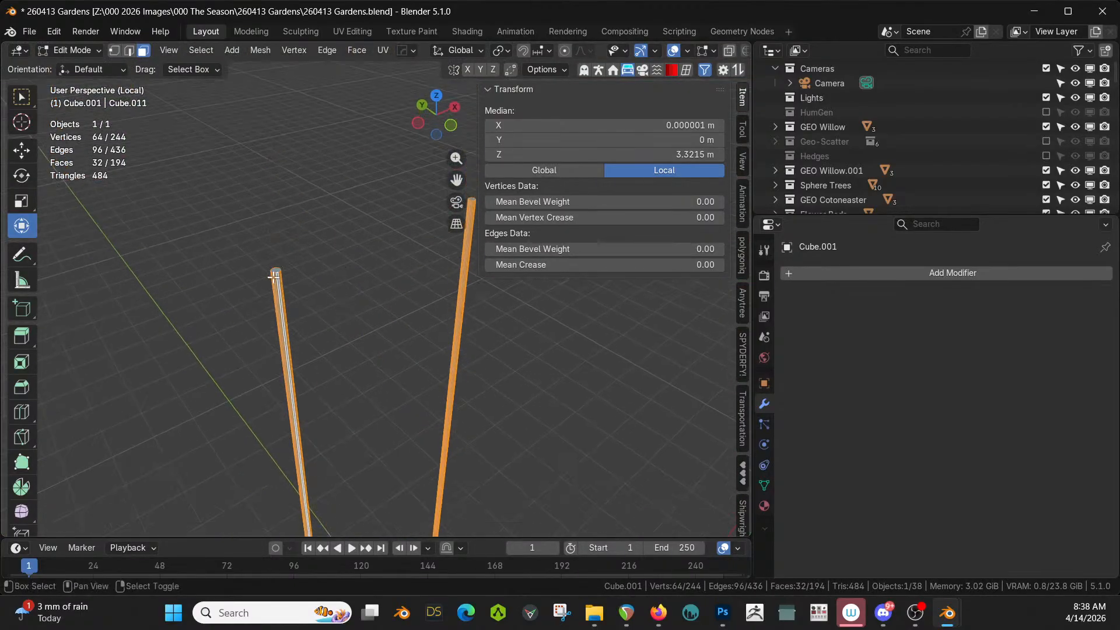
middle_click_drag(278, 269, 251, 84, "shift")
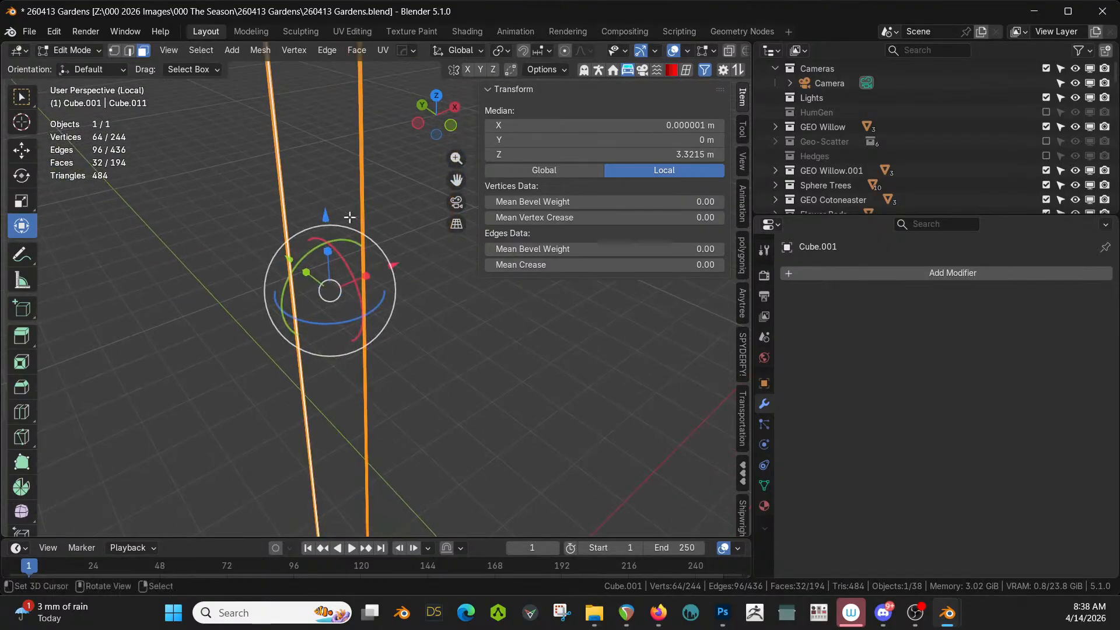
middle_click_drag(349, 502, 308, 262, "shift")
key("ctrl+KP_Add")
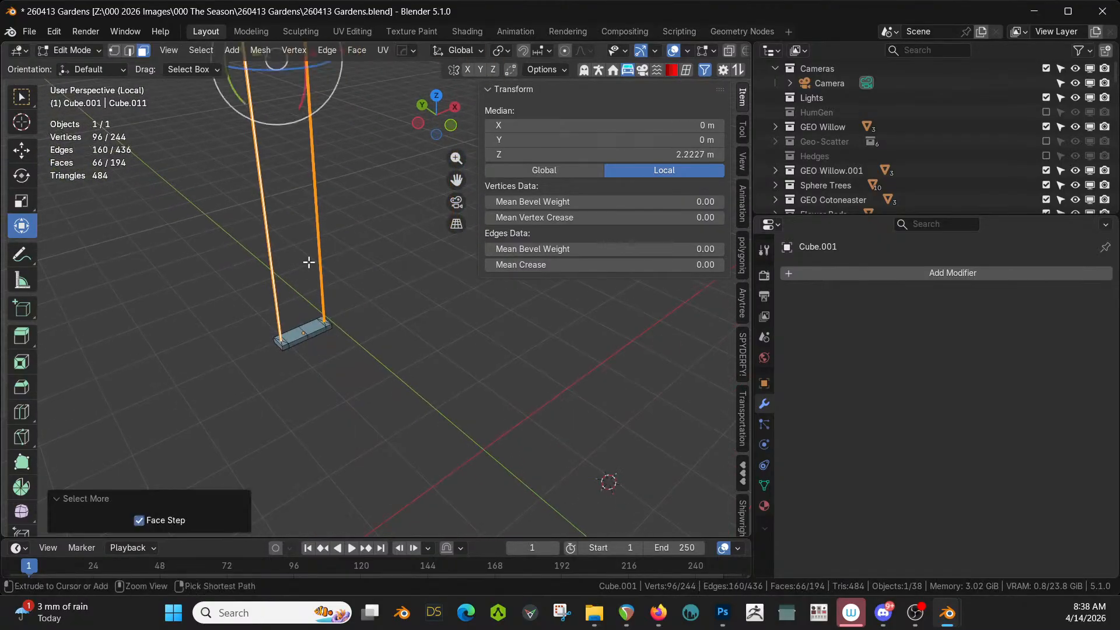
Deselect the ring of seat faces around the base of the nearer rope, keeping the rope's own faces selected
scroll(167, 408, "up", 3)
scroll(286, 370, "up", 1)
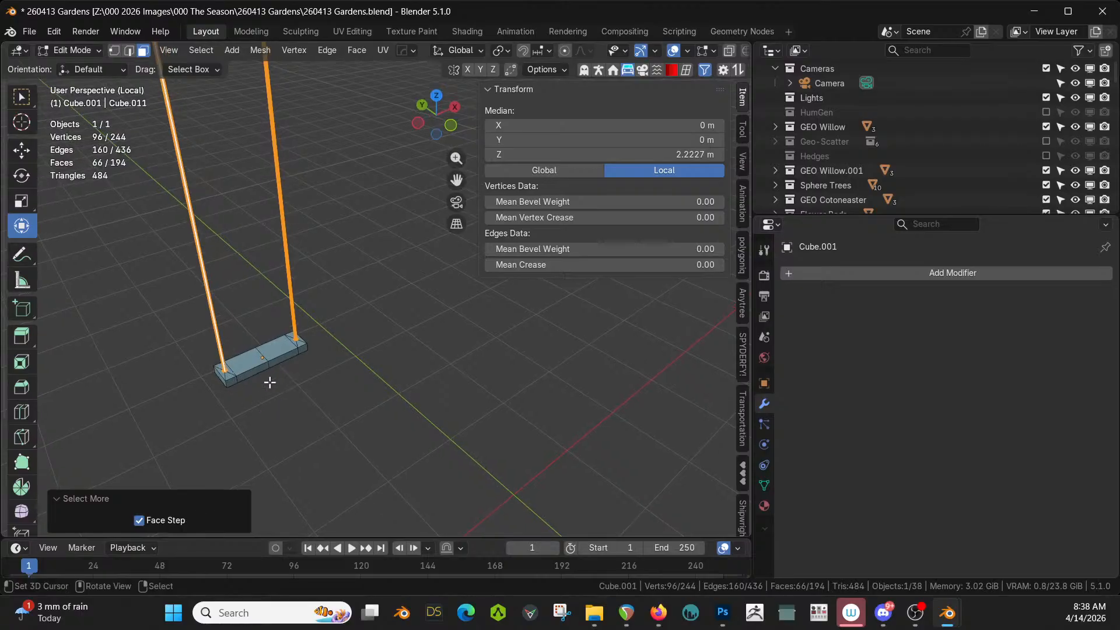
middle_click_drag(251, 379, 447, 279, "shift")
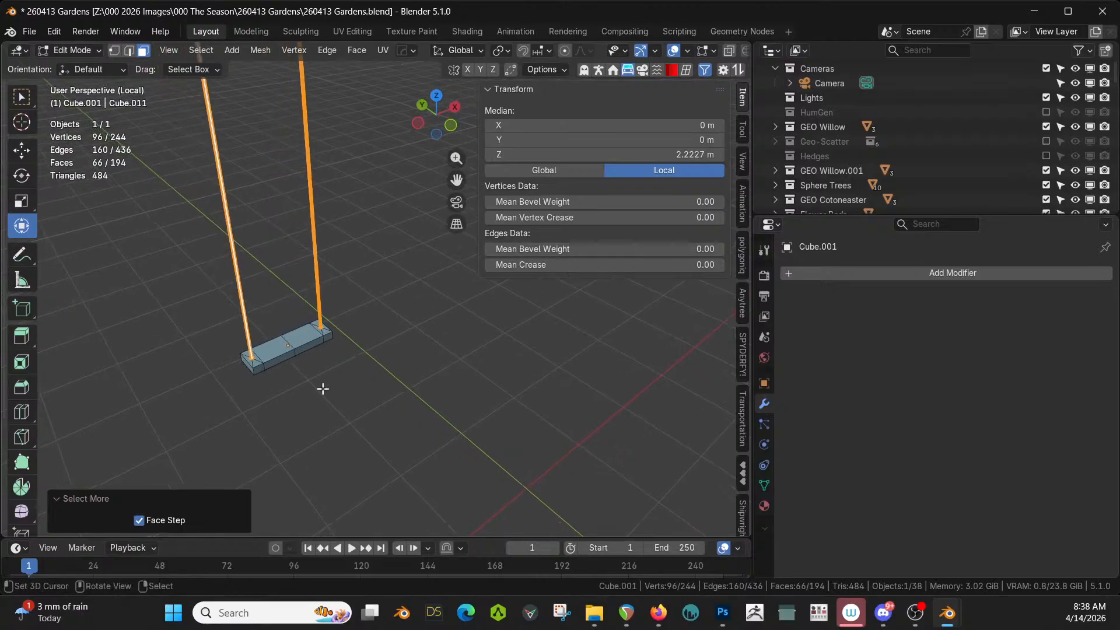
key("shift+grave")
key("w")
key("a")
key("a")
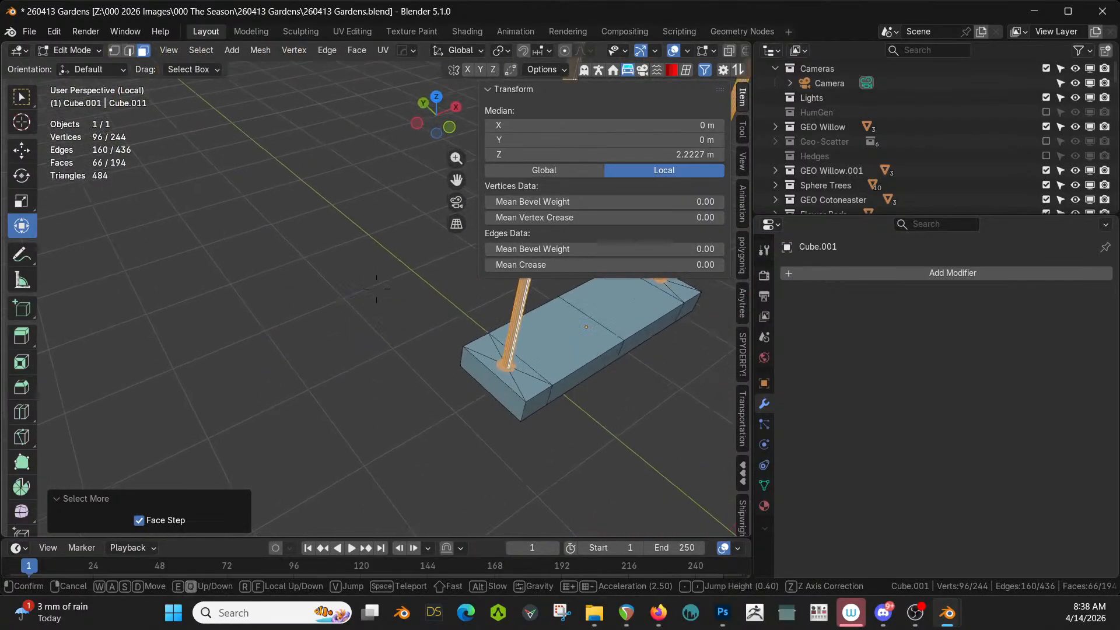
key("w")
left_click(204, 441)
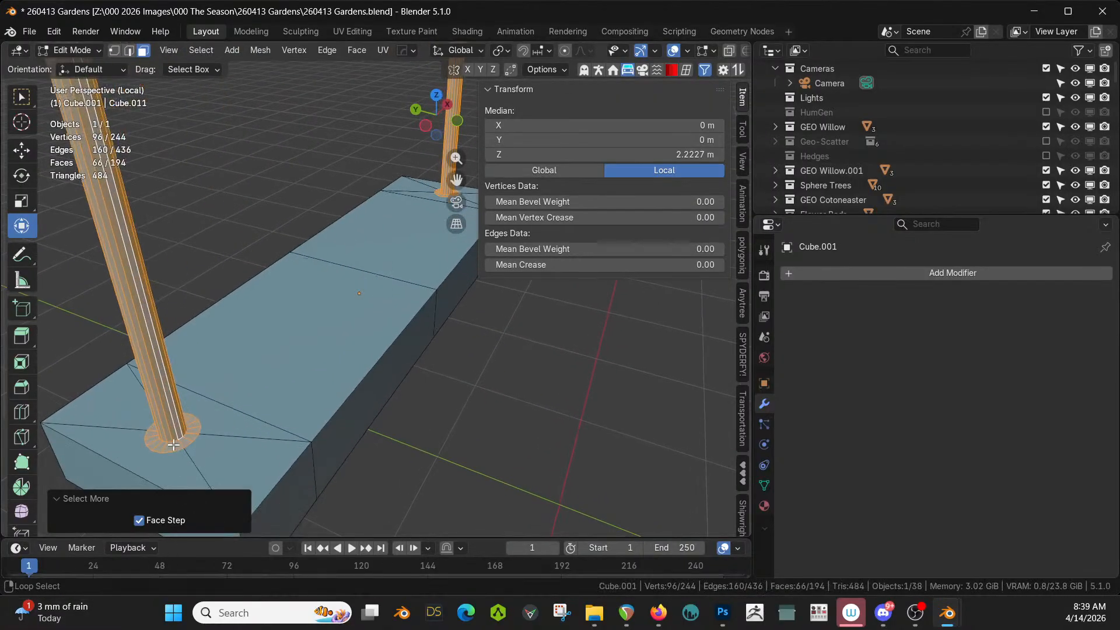
left_click(176, 448, "alt+shift")
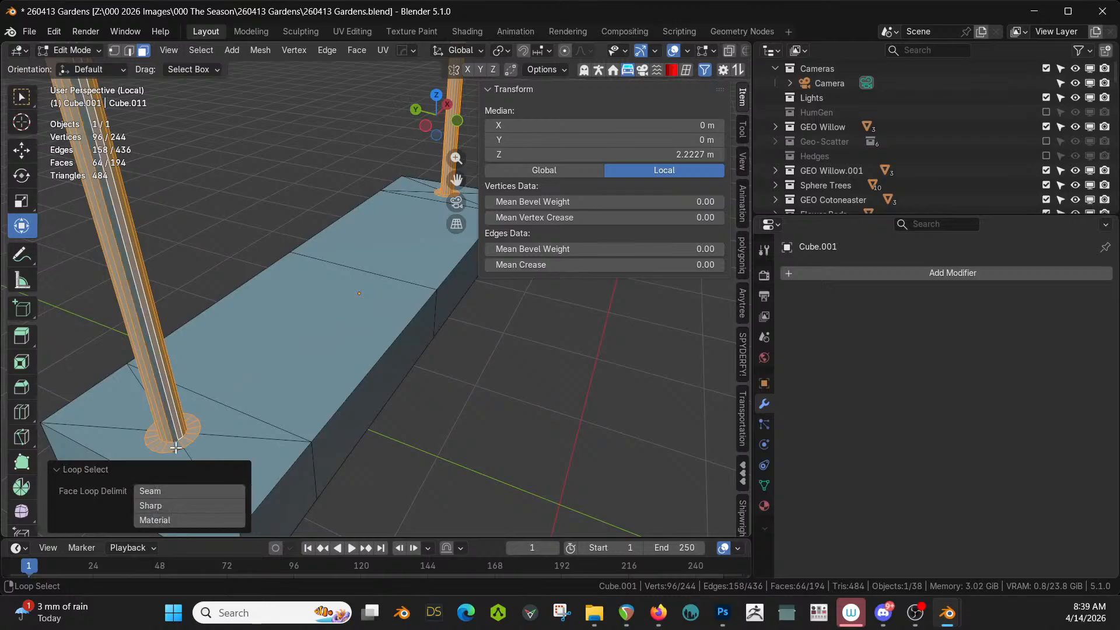
key("ctrl+z")
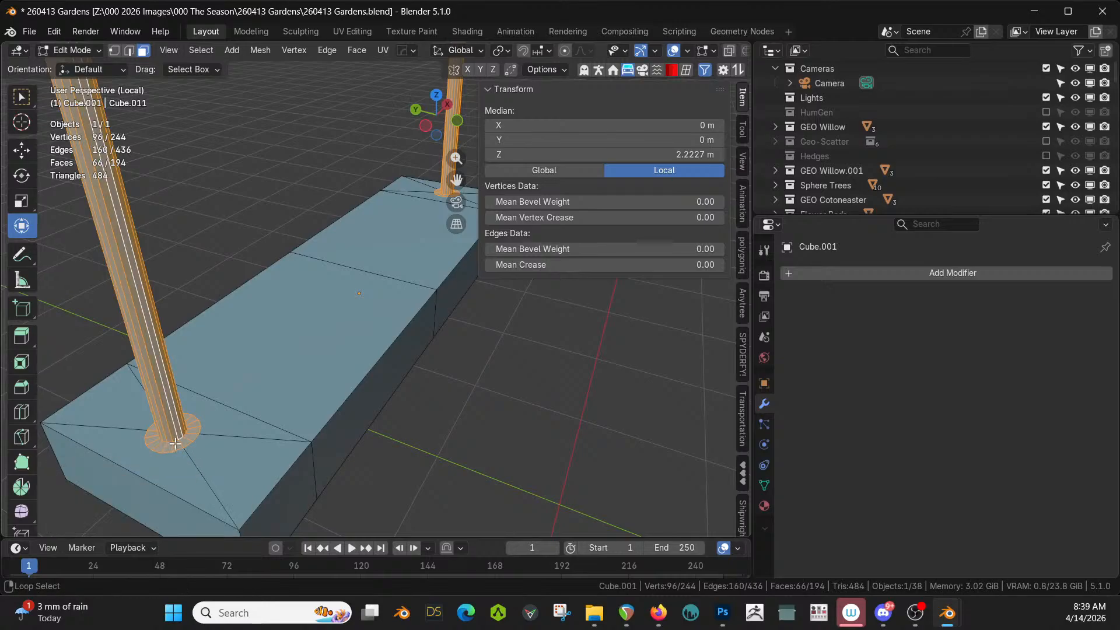
left_click(173, 446, "alt+shift")
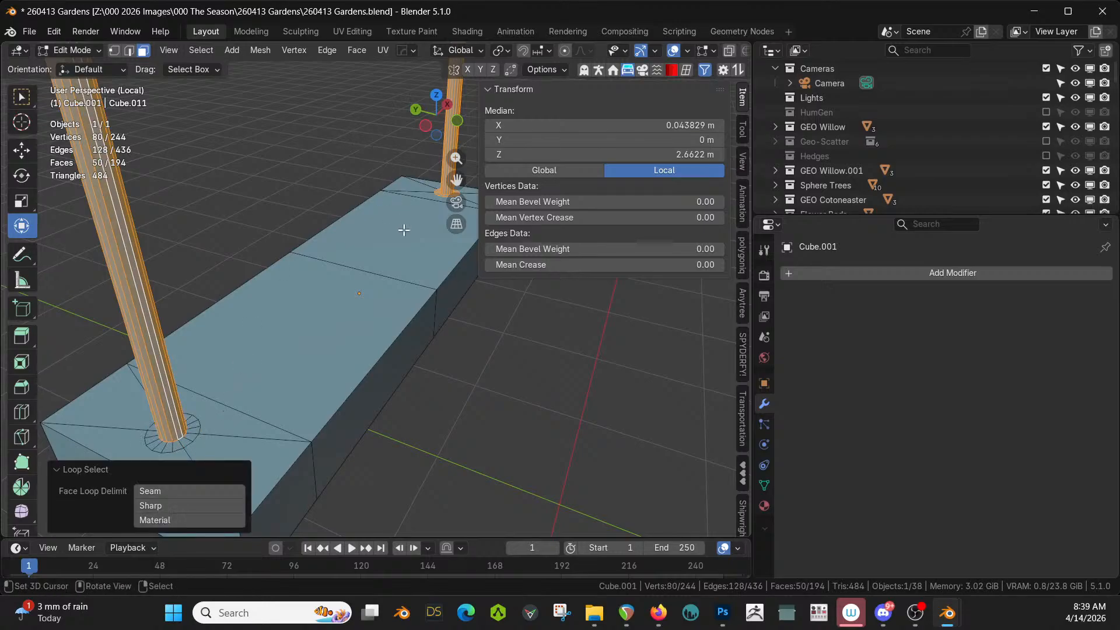
Deselect the ring of seat faces around the base of the other rope
middle_click_drag(400, 230, 508, 338)
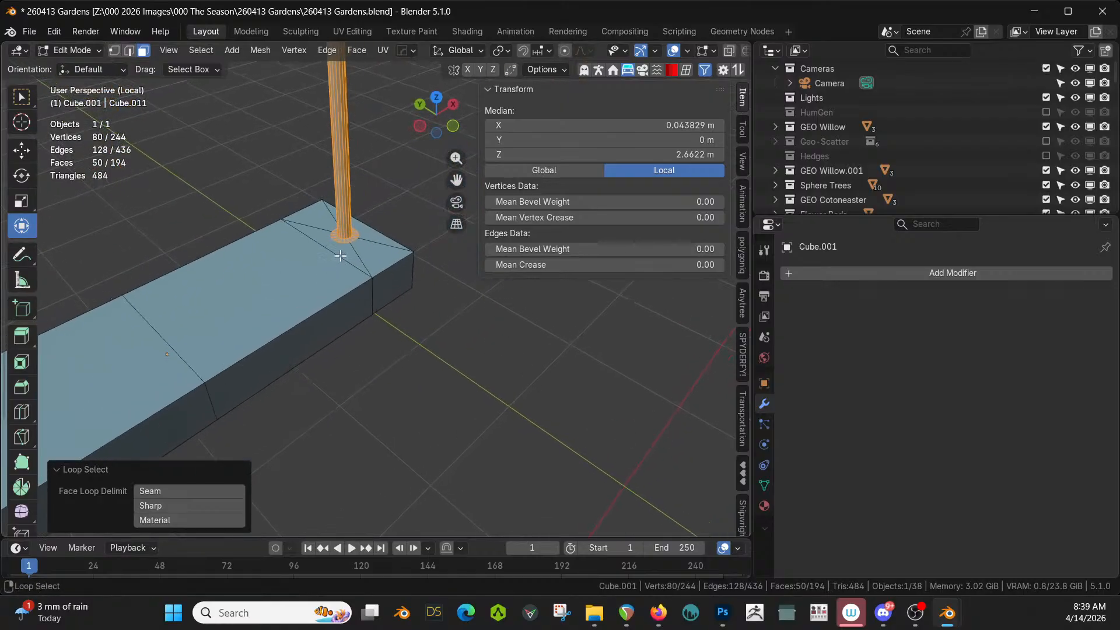
left_click(352, 240, "alt+shift")
key("ctrl+z")
scroll(351, 240, "up", 3)
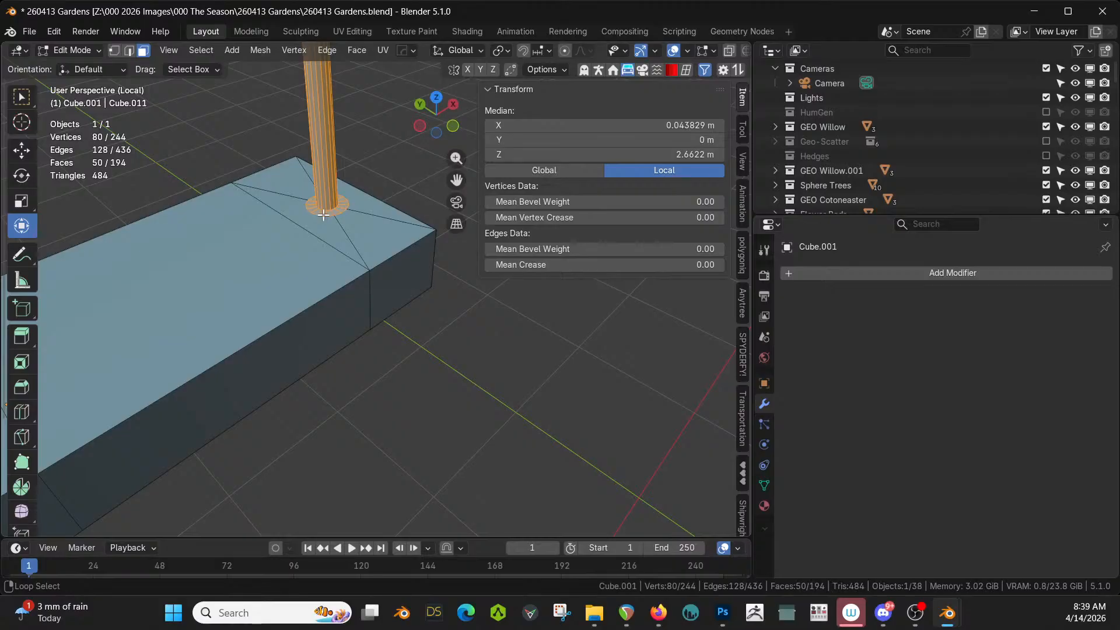
left_click(326, 217, "alt+shift")
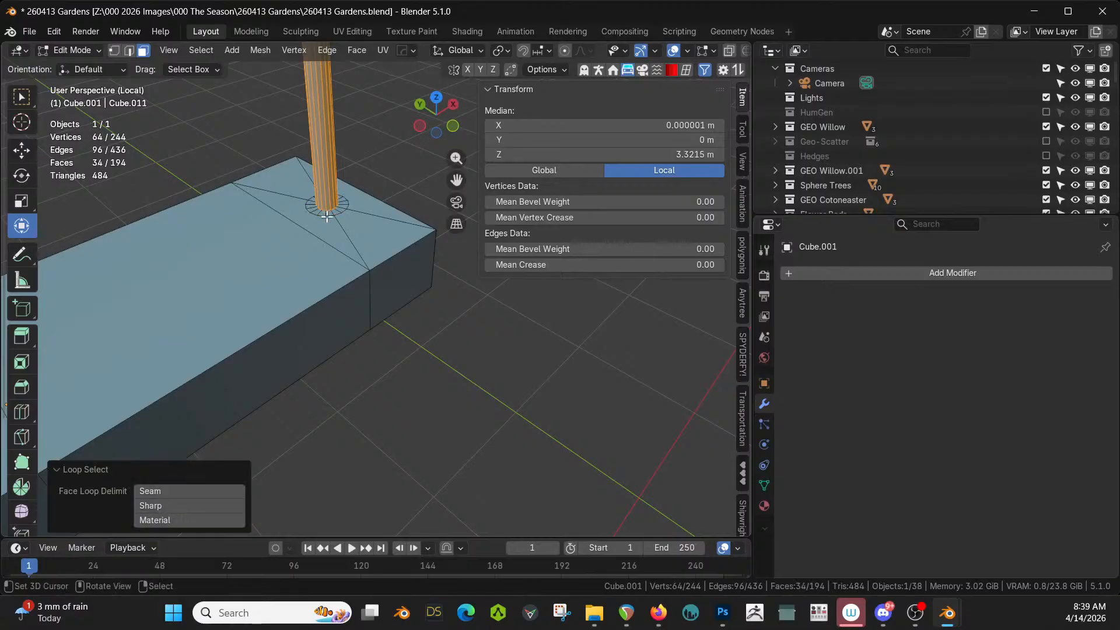
Separate the selected rope faces from the seat into their own object and return to Object Mode
key("p")
left_click(327, 216)
key("Tab")
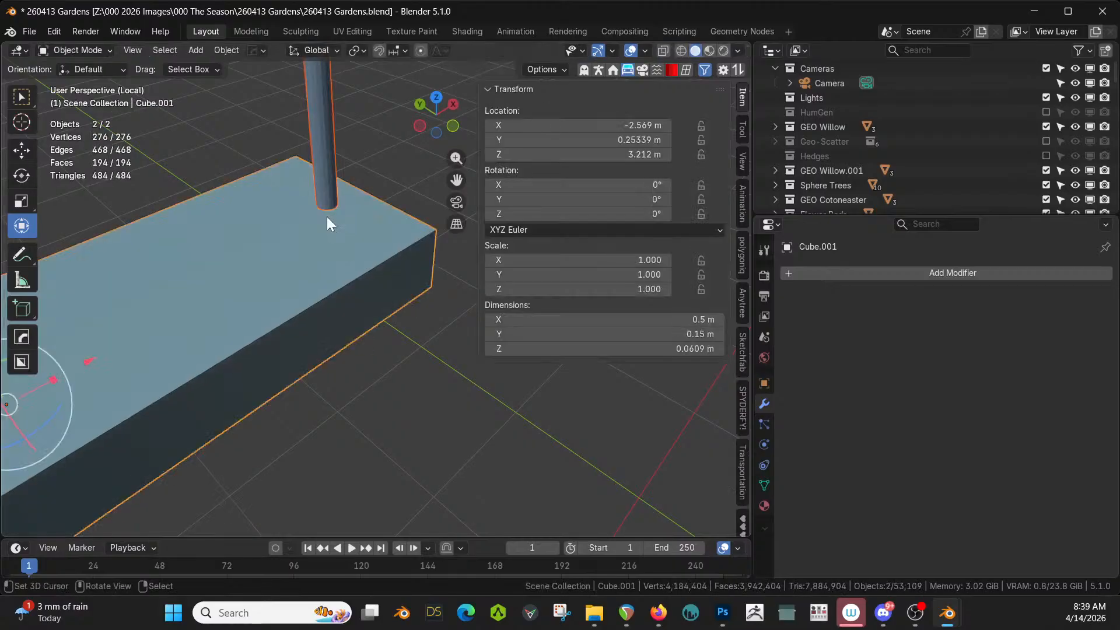
Move the seat and rope objects into a new collection named Swing
scroll(321, 283, "down", 1)
left_click(318, 288)
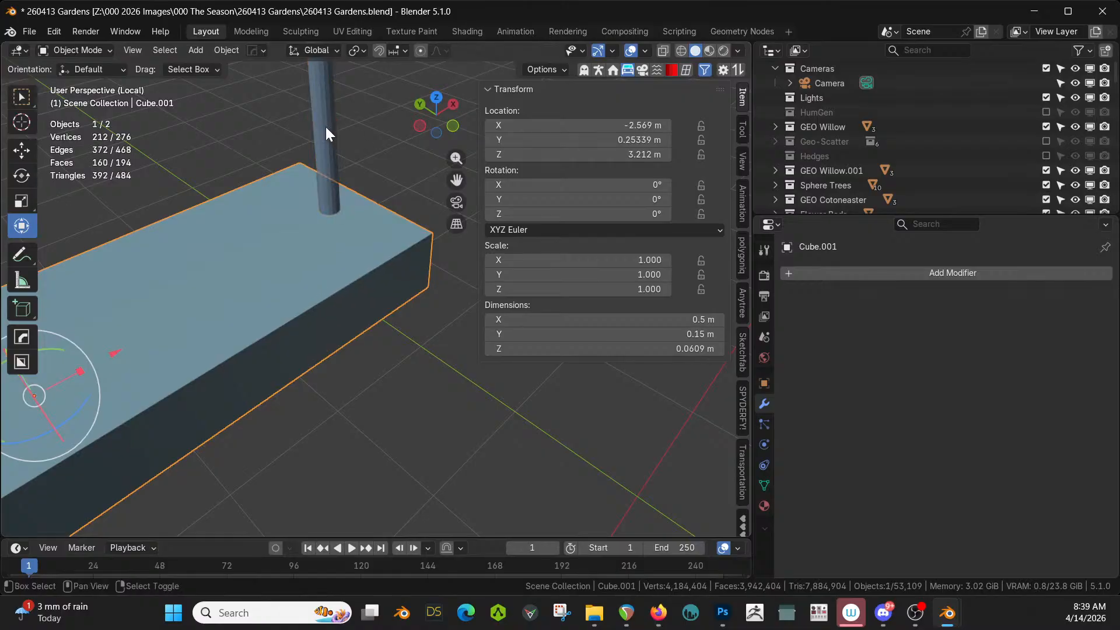
left_click(325, 127, "shift")
key("m")
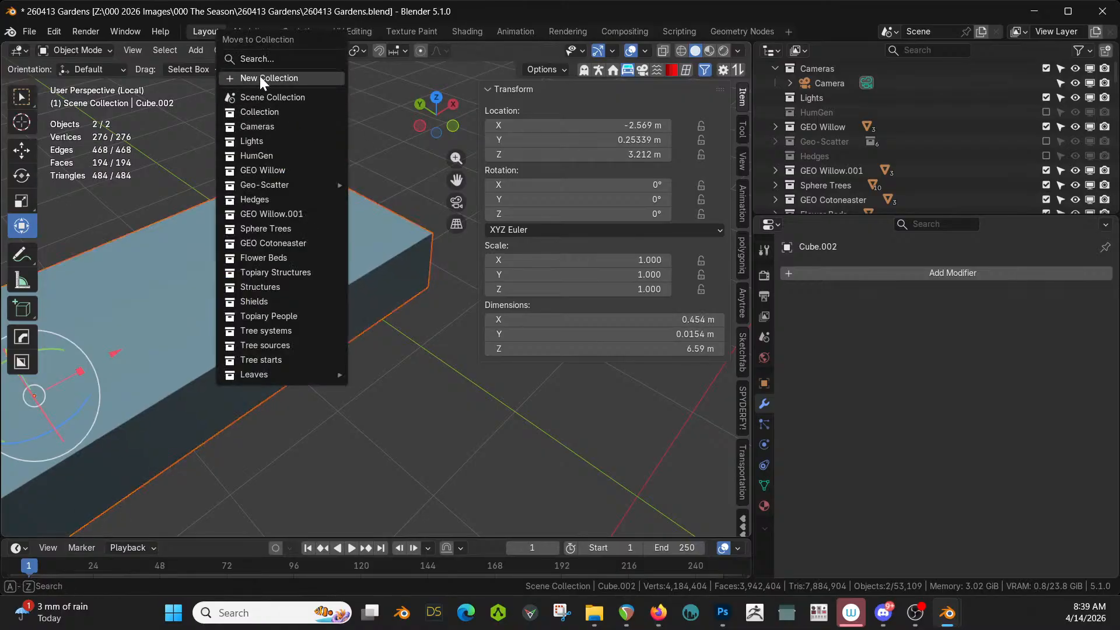
left_click(260, 78)
type("sWING")
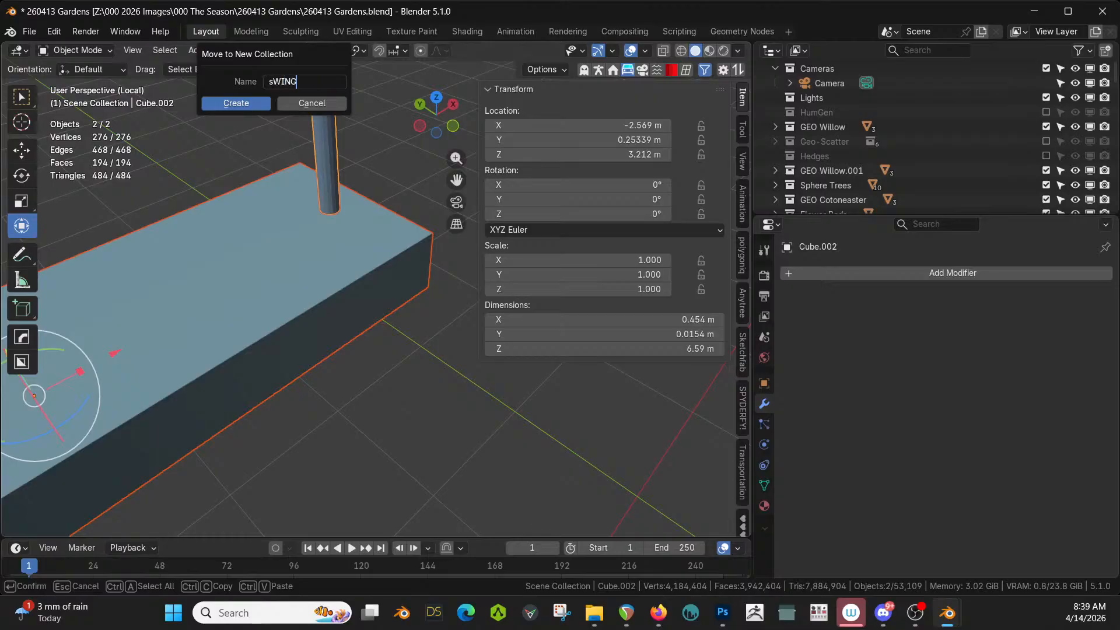
key("BackSpace")
key("BackSpace")
key("BackSpace")
key("BackSpace")
key("BackSpace")
type("Swing")
key("Return")
key("Return")
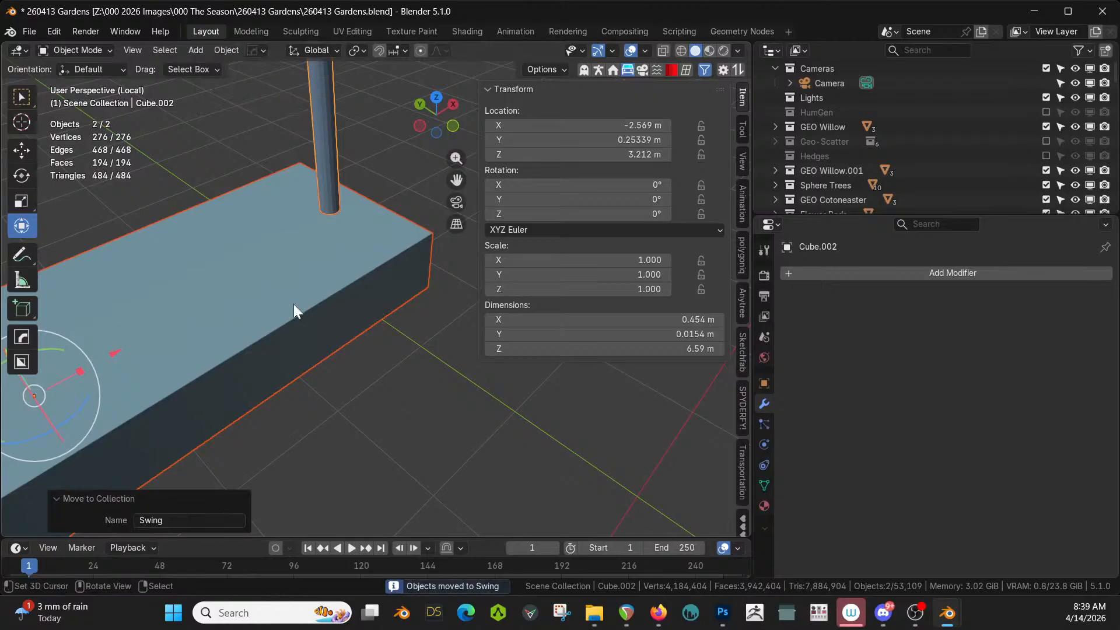
Add a HOps Bevel to the seat object to round its edges
middle_click_drag(293, 303, 212, 323)
left_click(126, 355)
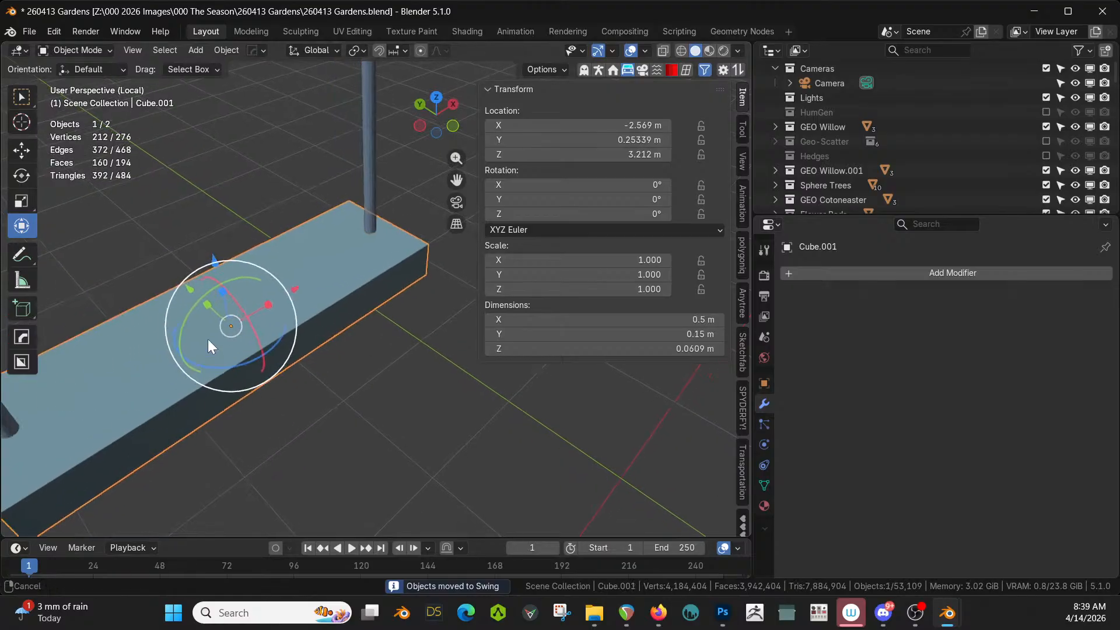
key("KP_Decimal")
key("q")
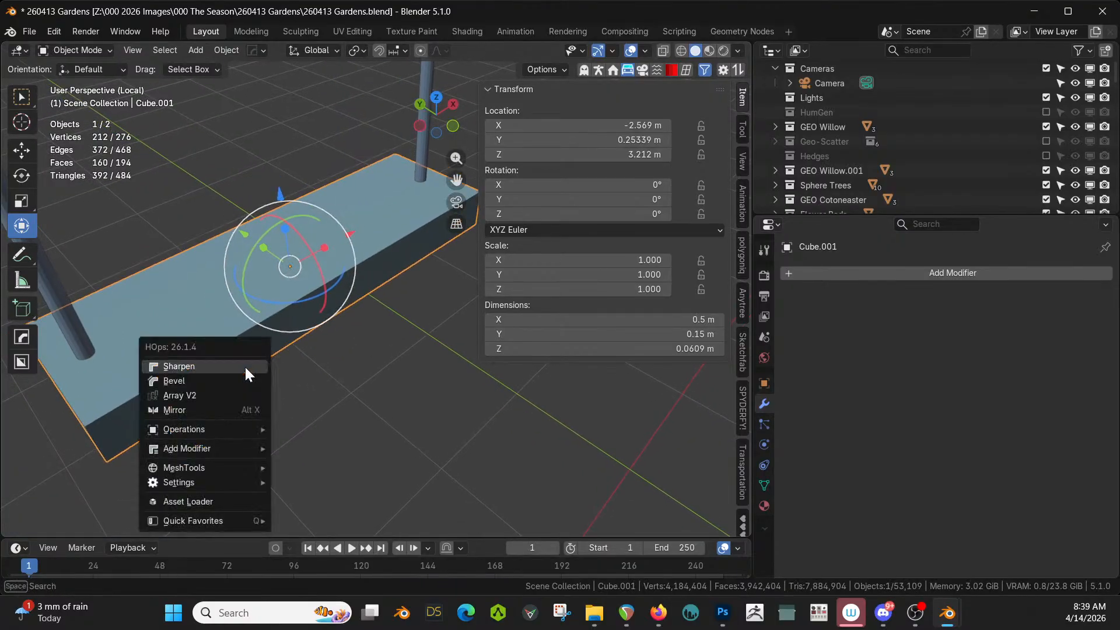
left_click(232, 385)
left_click(232, 386)
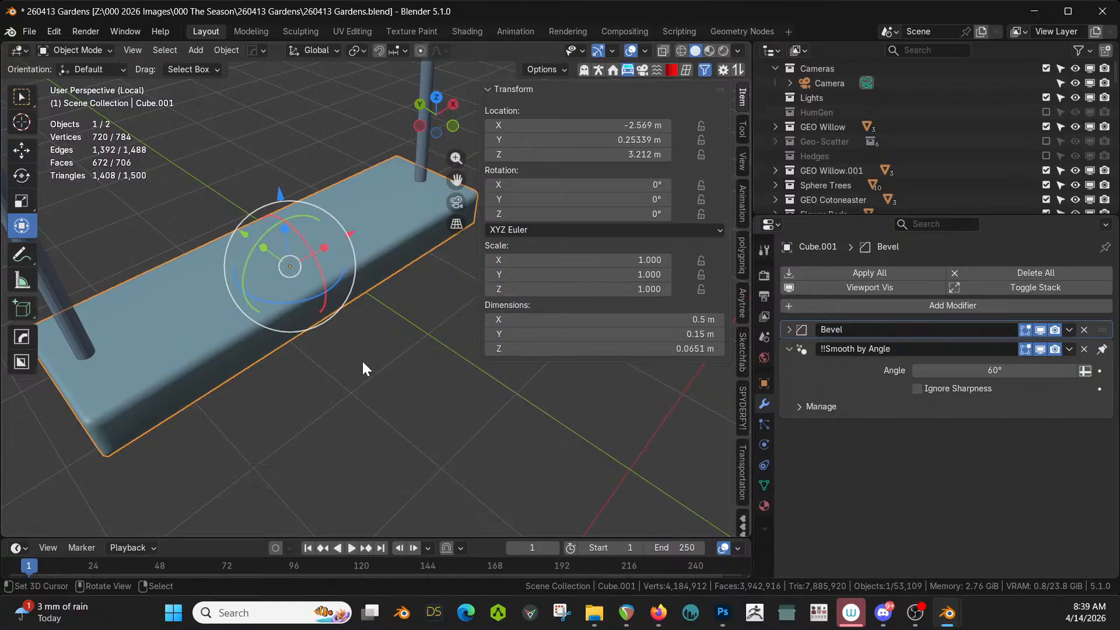
Apply Shade Smooth to the separated rope object
left_click(61, 301)
left_click(219, 49)
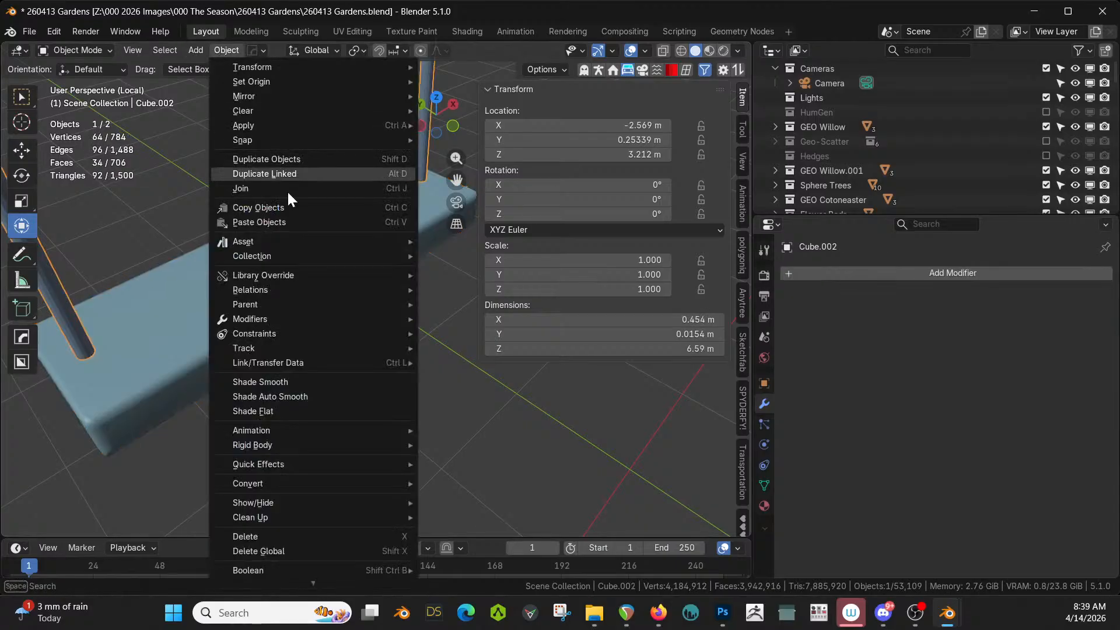
left_click(297, 388)
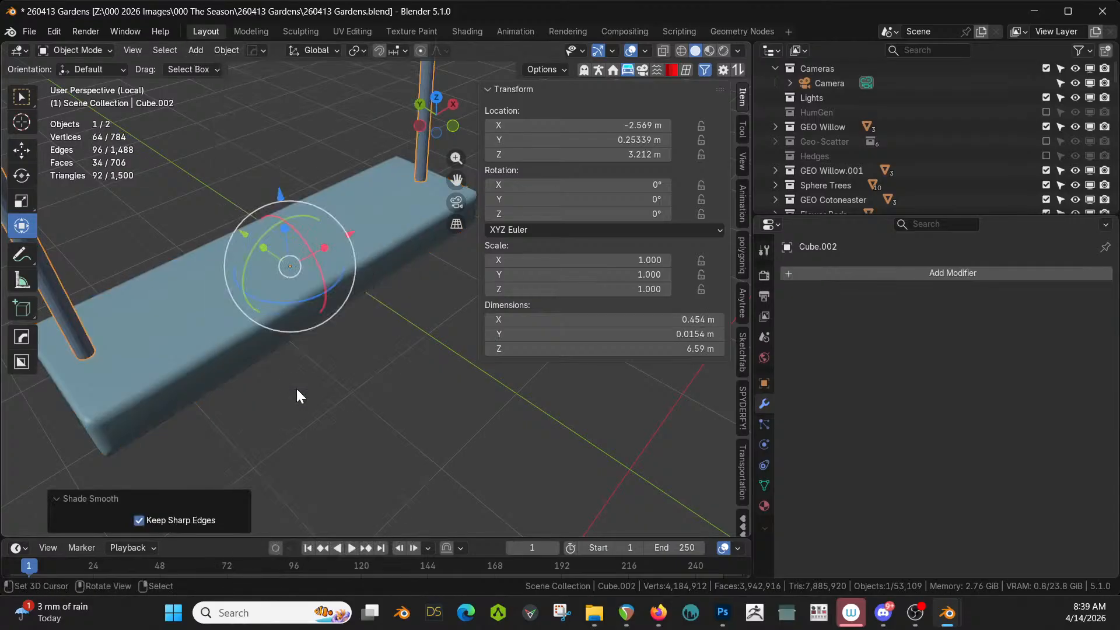
Enter mesh editing on the swing seat and disable its Bevel modifier in the viewport to expose the base geometry
middle_click_drag(300, 394, 335, 268)
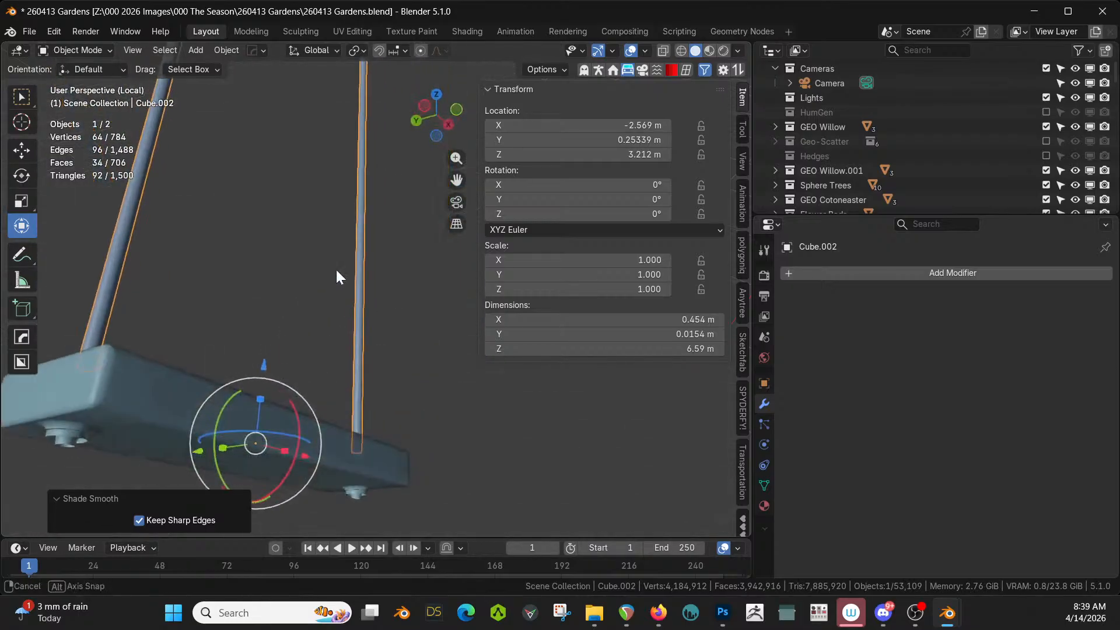
middle_click_drag(261, 313, 300, 315)
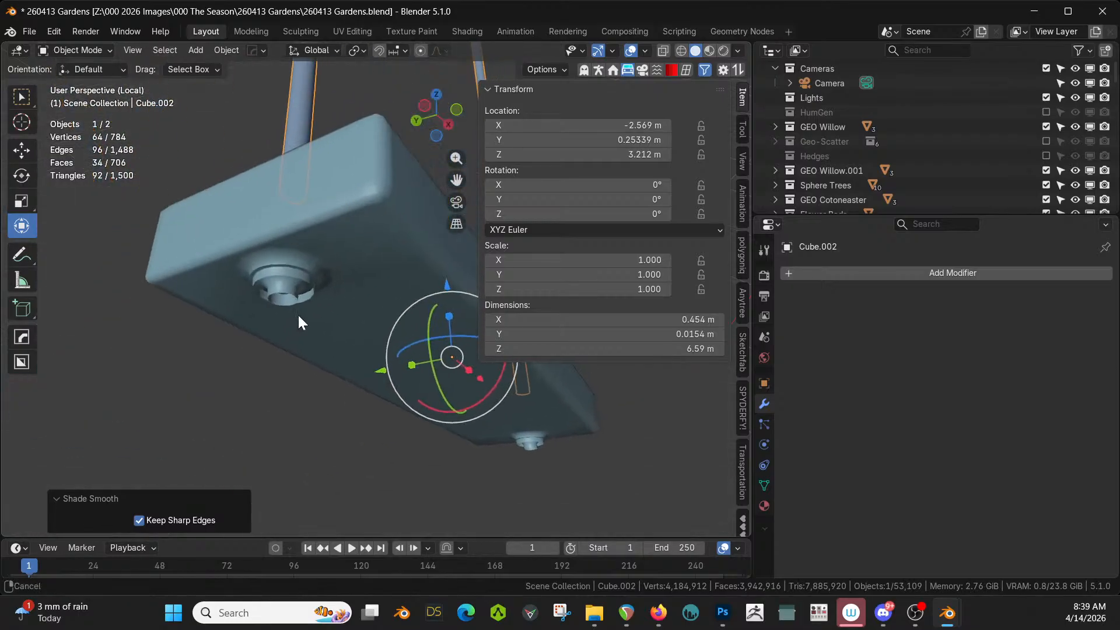
key("Tab")
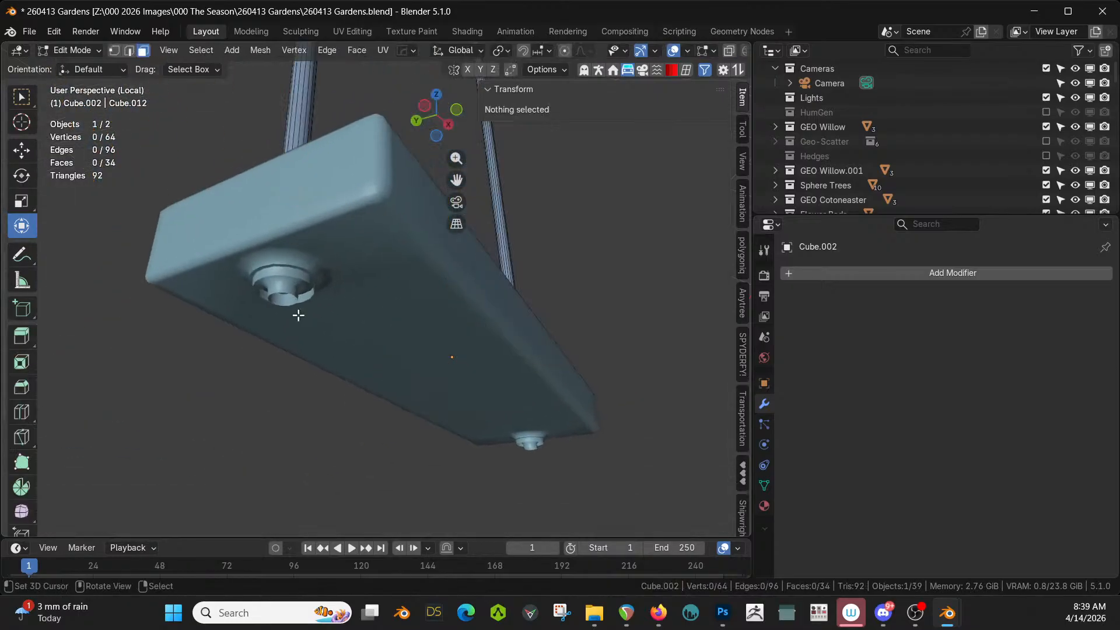
key("Tab")
left_click(377, 188)
key("Tab")
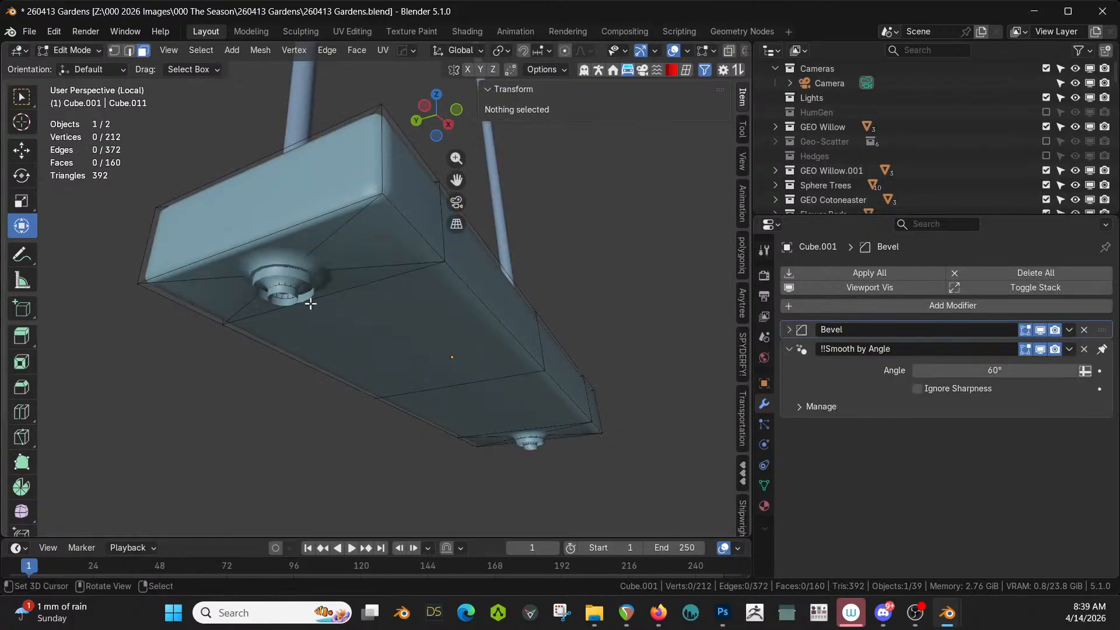
left_click(1044, 330)
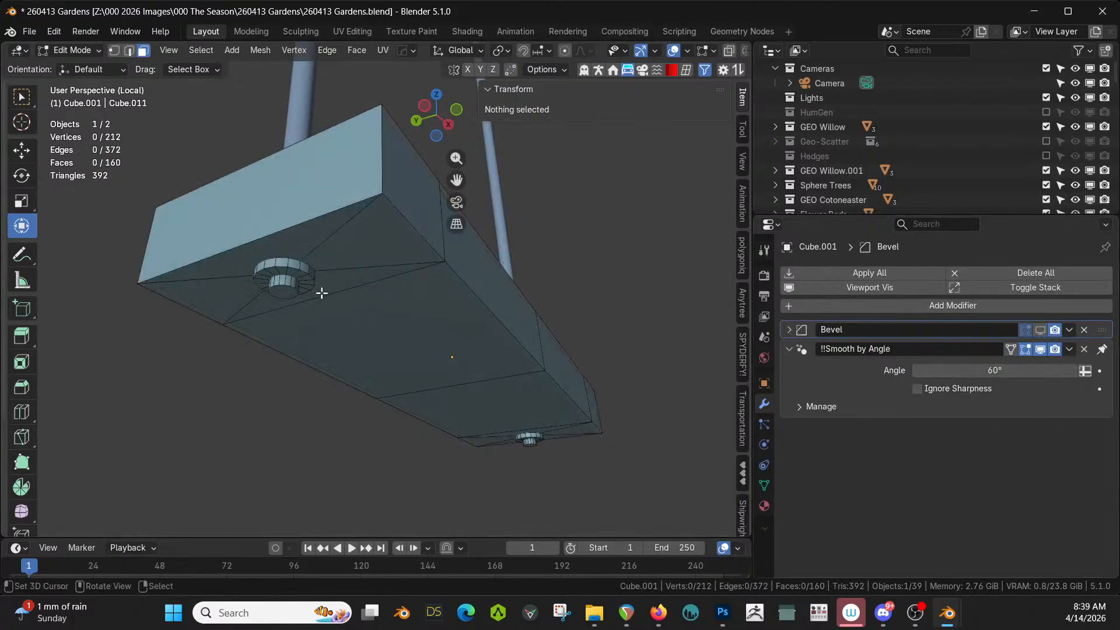
Separate both round fixings under the seat, including their surrounding faces, into their own object and return to Object Mode
left_click(293, 292)
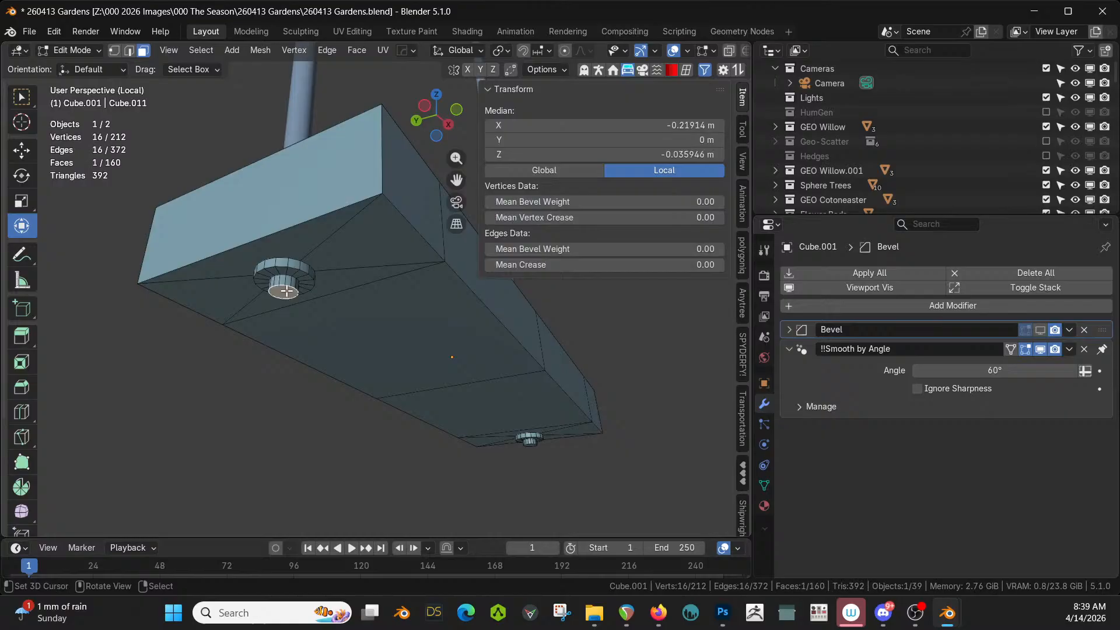
left_click(528, 442, "shift")
key("ctrl+KP_Add")
key("ctrl+KP_Add")
key("ctrl+KP_Add")
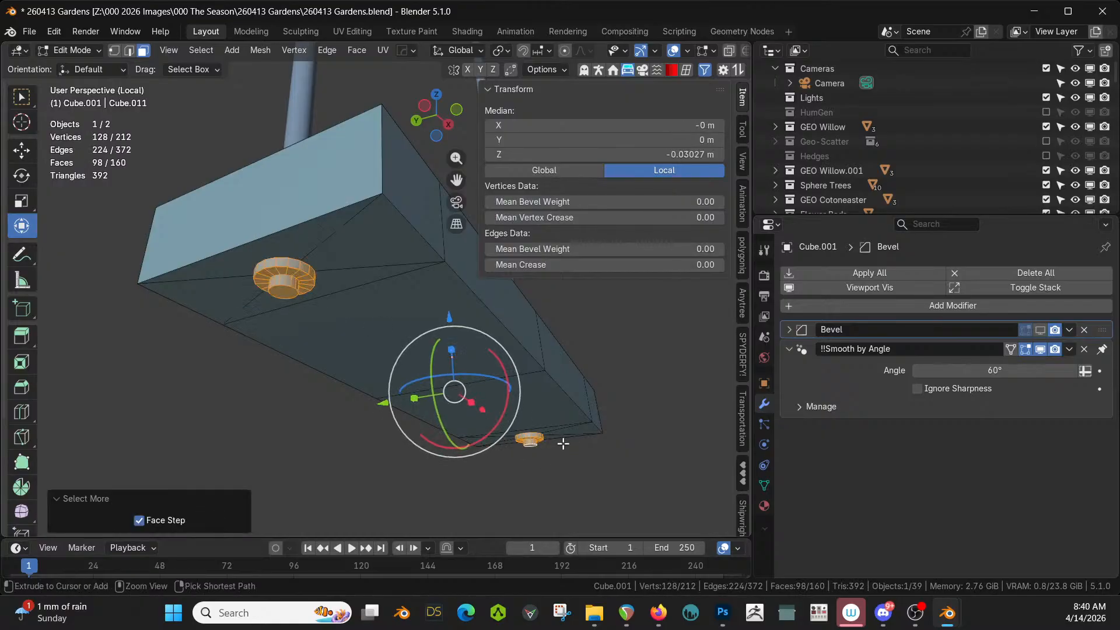
key("p")
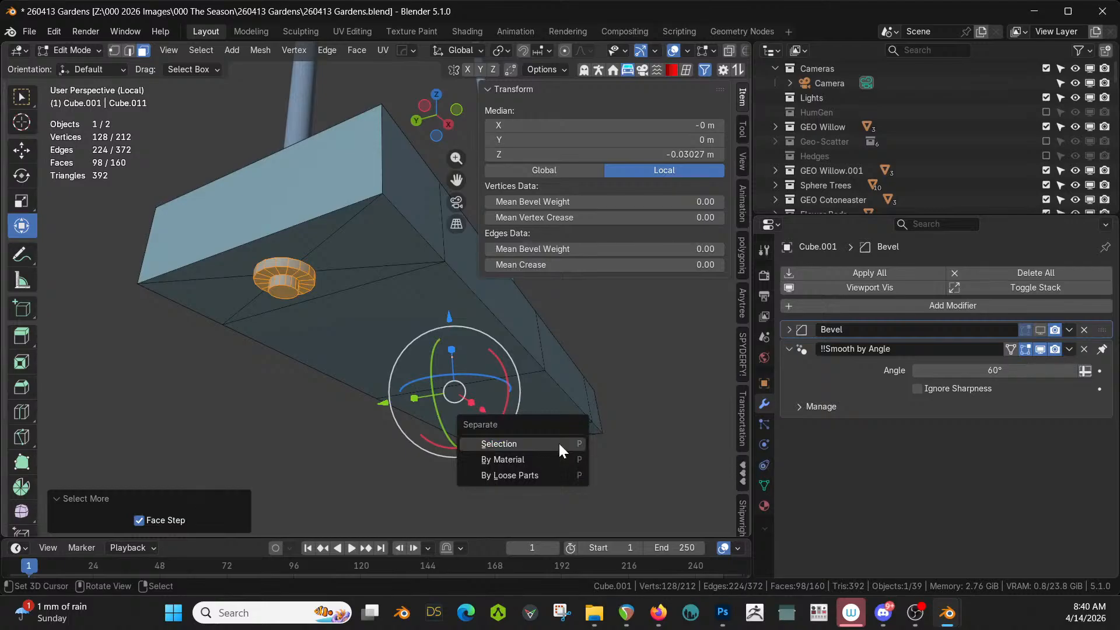
left_click(559, 444)
key("Tab")
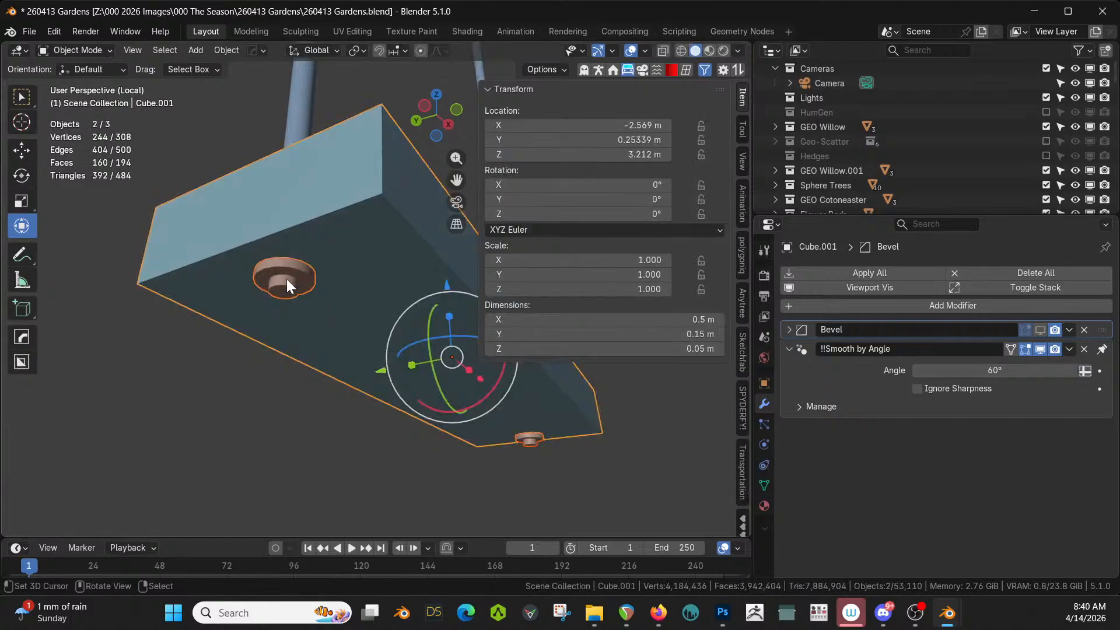
Remove the Bevel modifier from the separated fixings and re-enable the seat's Bevel in the viewport
left_click(286, 279)
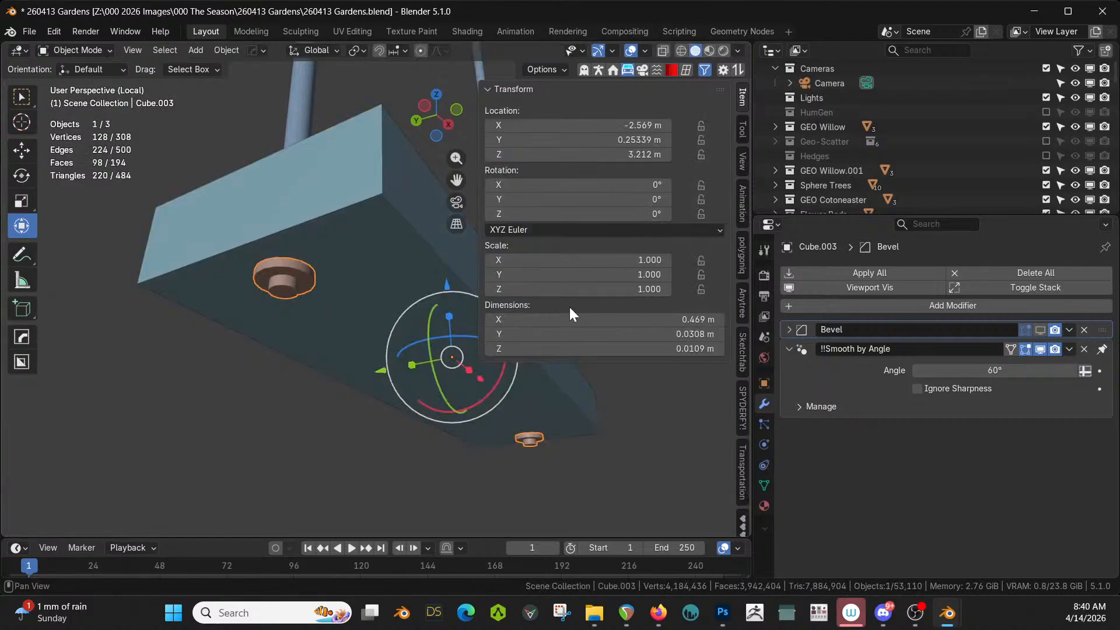
left_click(1083, 330)
left_click(364, 149)
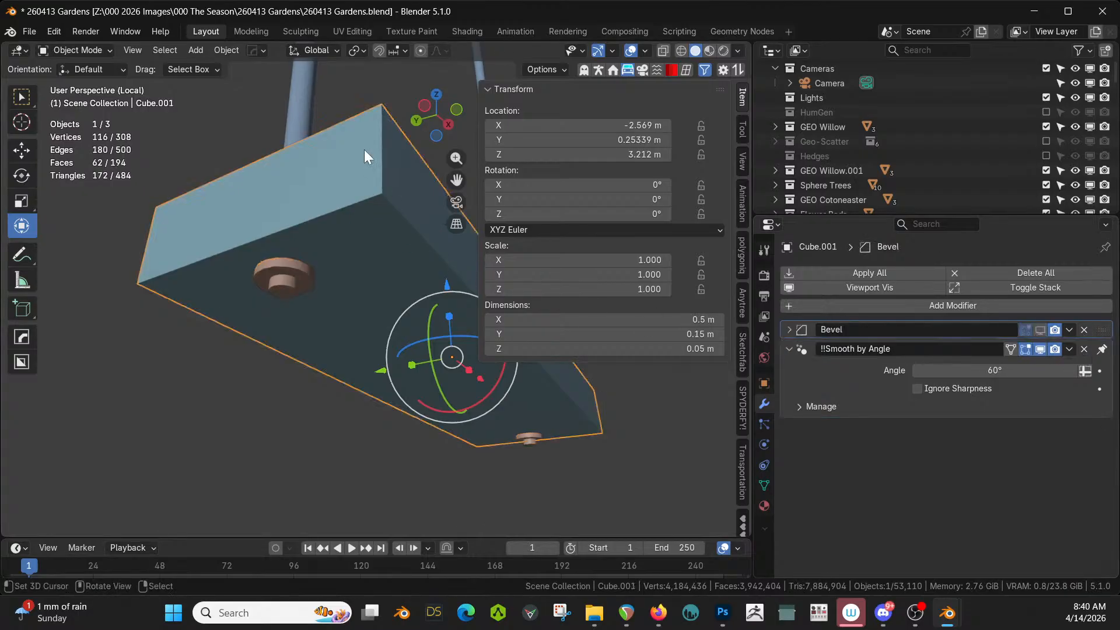
left_click(1040, 330)
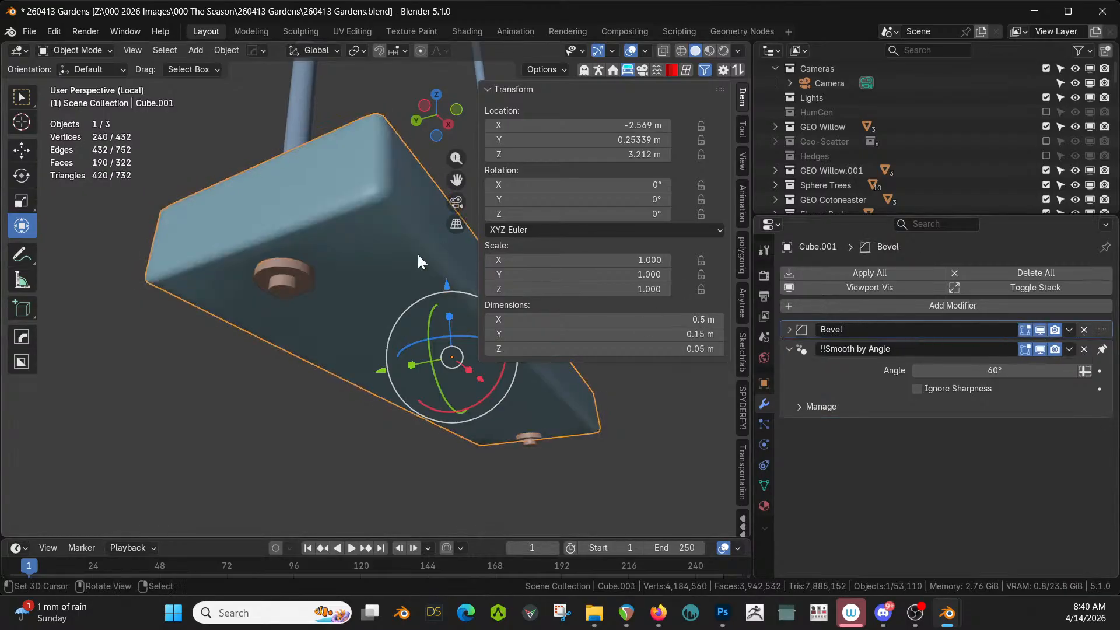
middle_click_drag(418, 253, 297, 334)
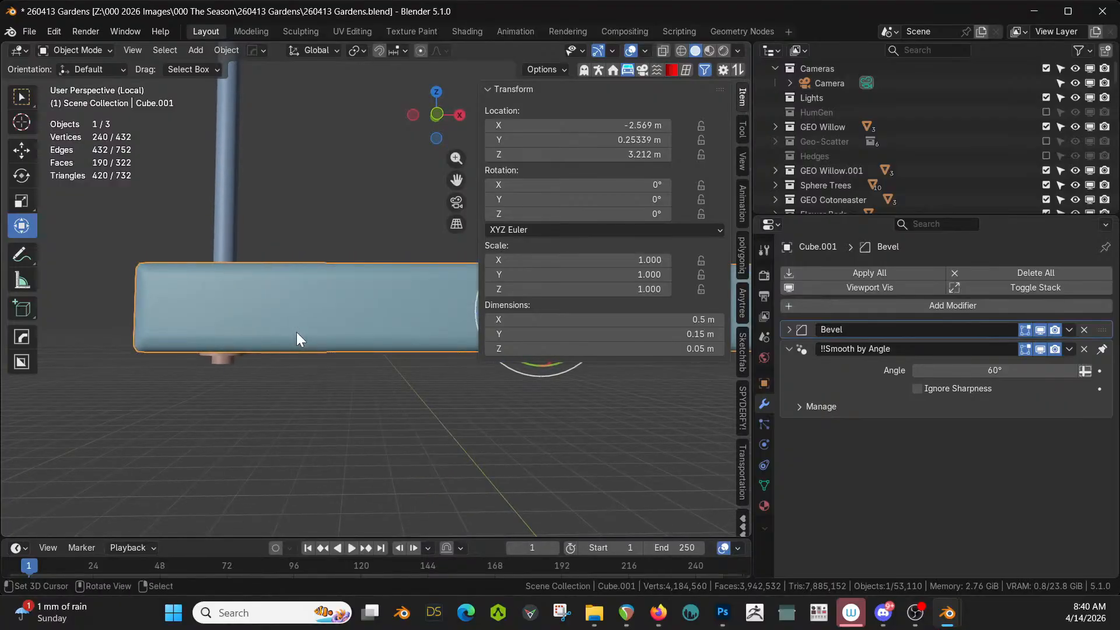
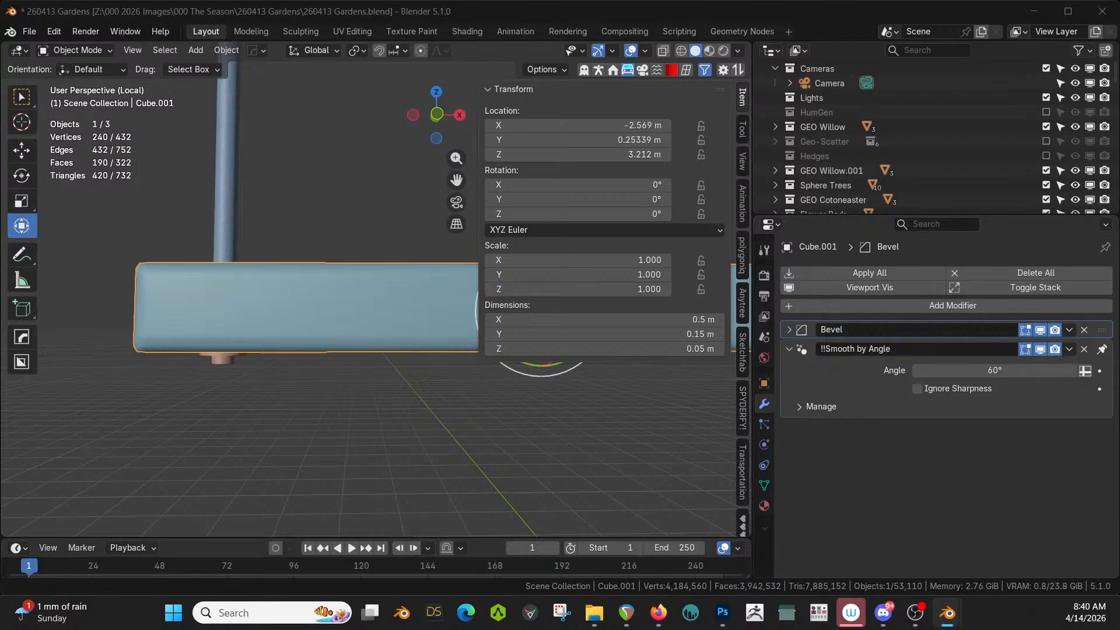
Create a material slot on the rope object and assign the KB3D_FAV_WovenRope material to it
left_click(218, 159)
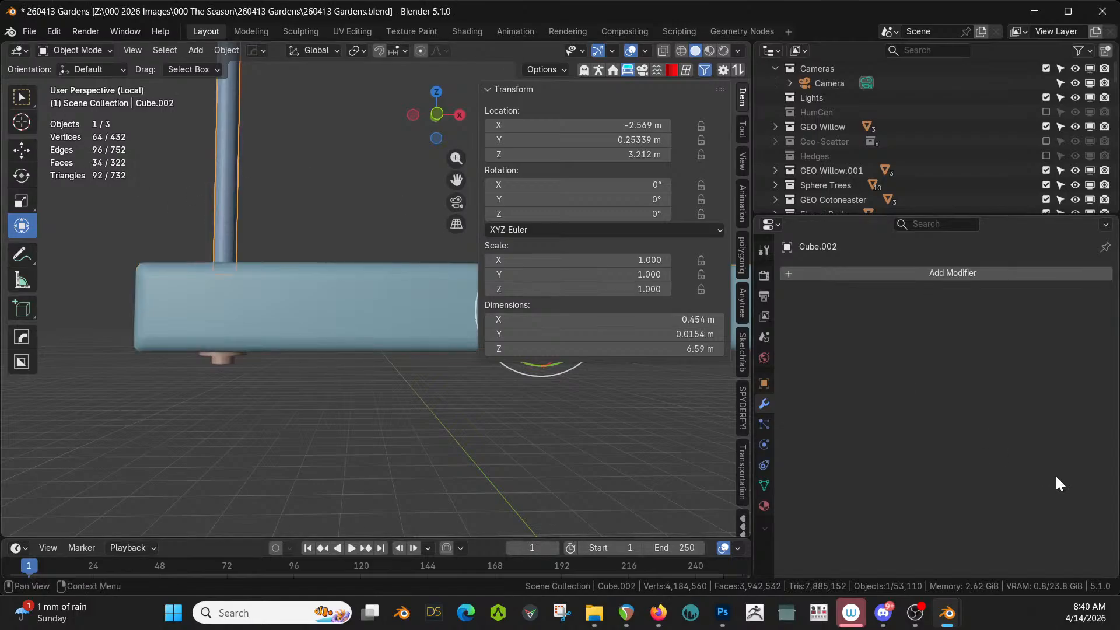
left_click(763, 508)
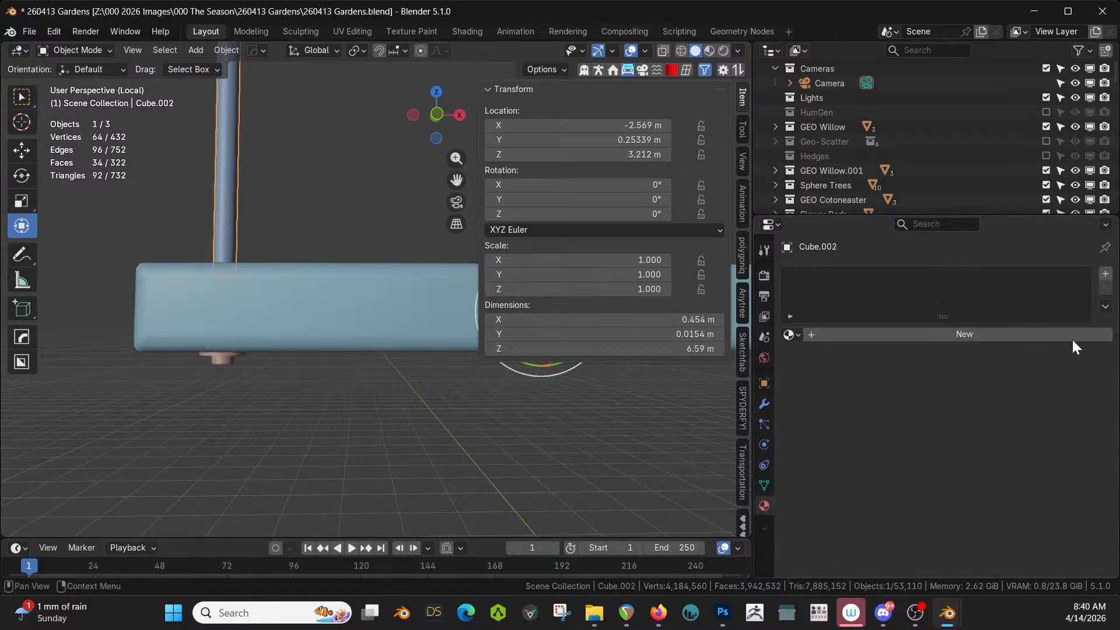
left_click(1023, 335)
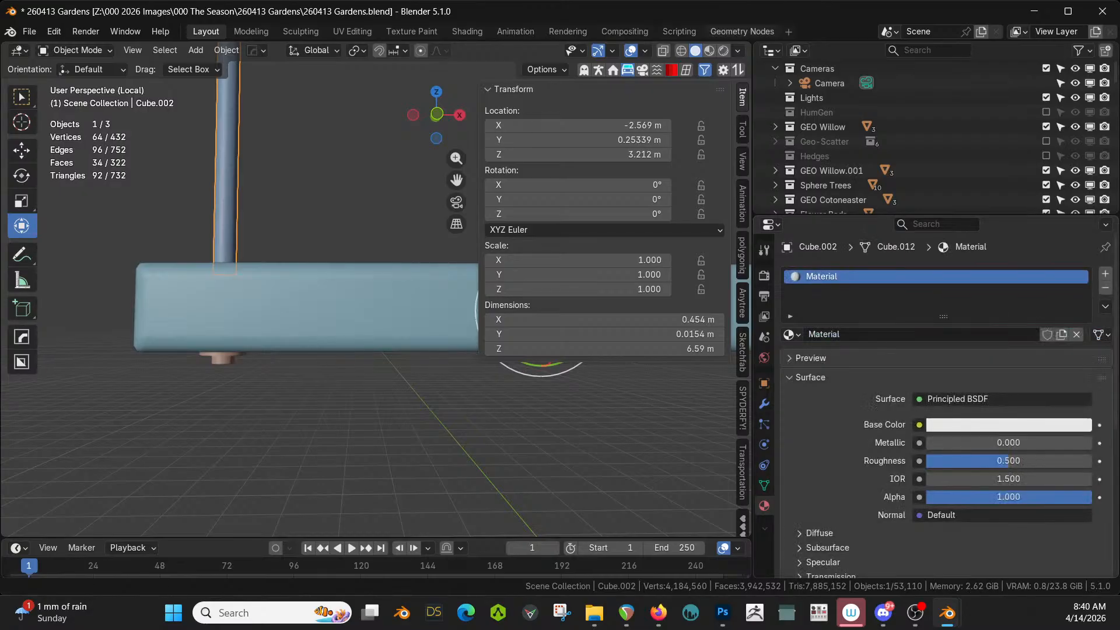
left_click_drag(907, 0, 852, 287)
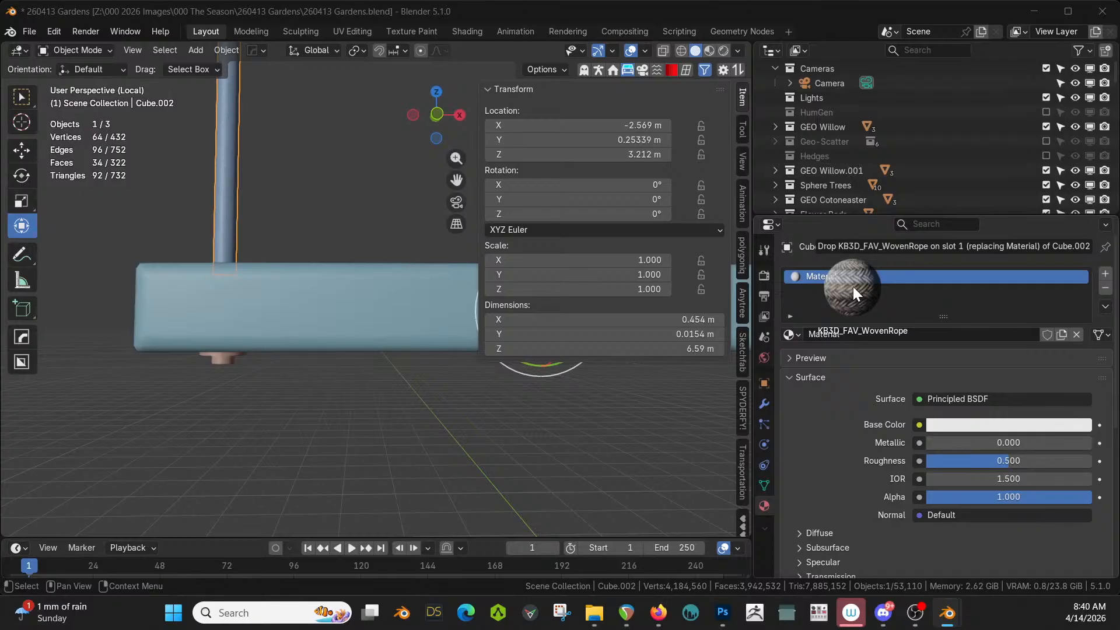
left_click_drag(853, 286, 853, 285)
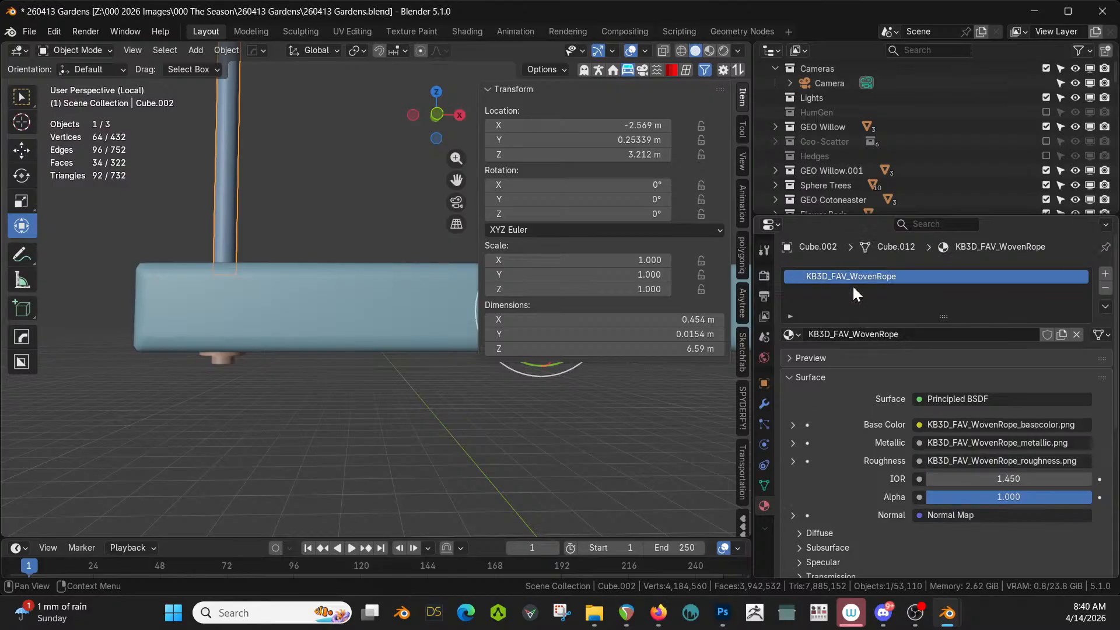
Assign the KB3D_WZT_woodA material to the swing seat
left_click(358, 299)
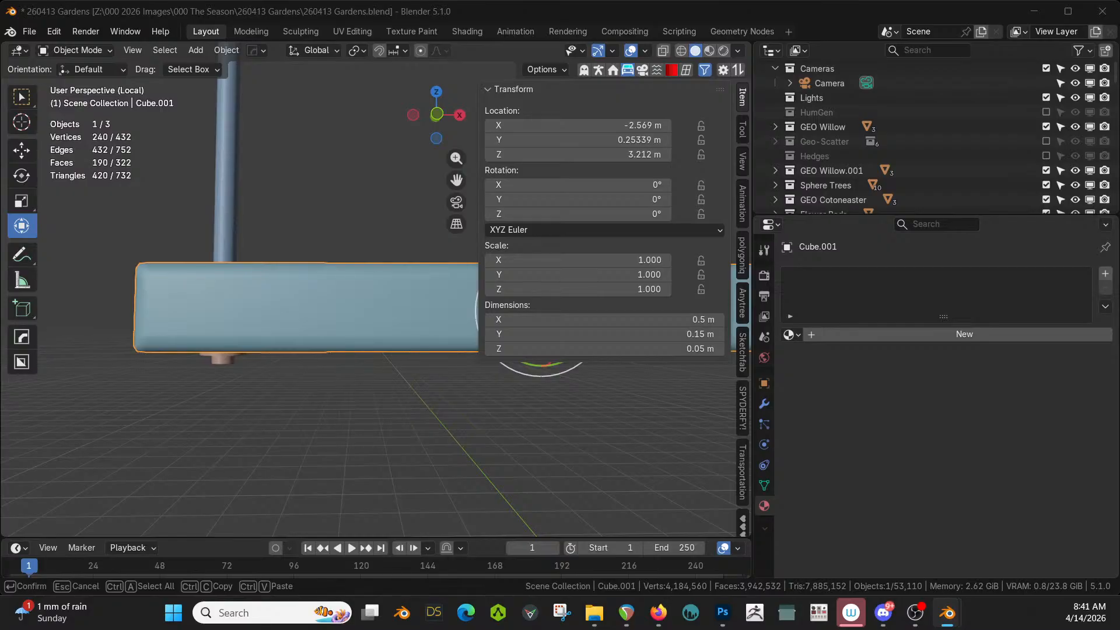
left_click_drag(193, 239, 321, 300)
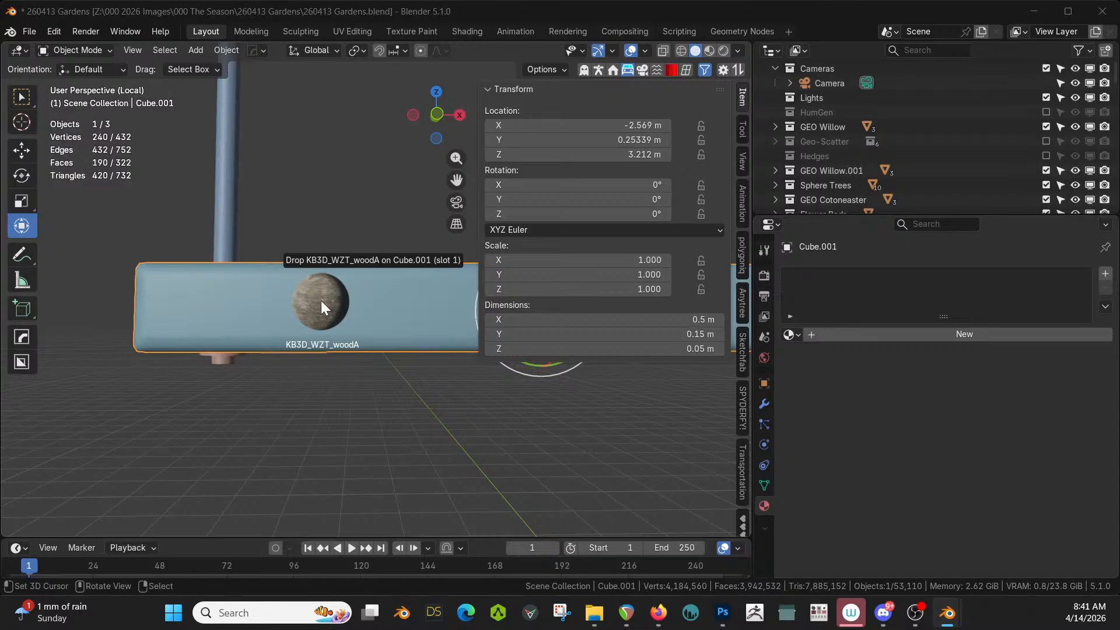
left_click_drag(321, 300, 321, 299)
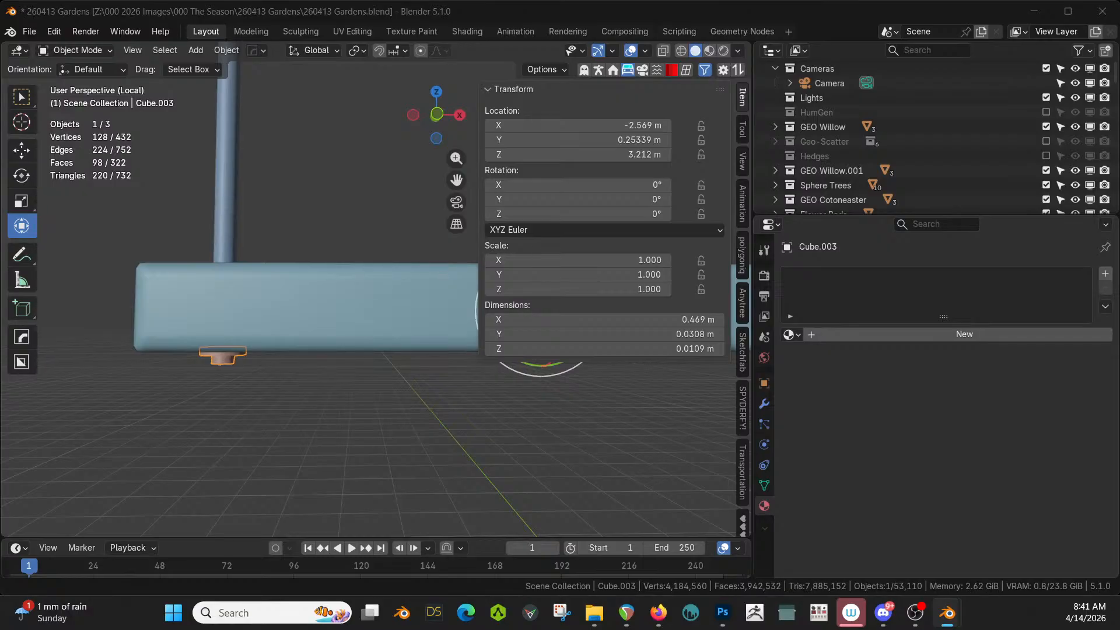
Assign the Distressed Hull Texture material to the fixings under the seat and show the viewport in rendered shading
left_click_drag(140, 47, 225, 363)
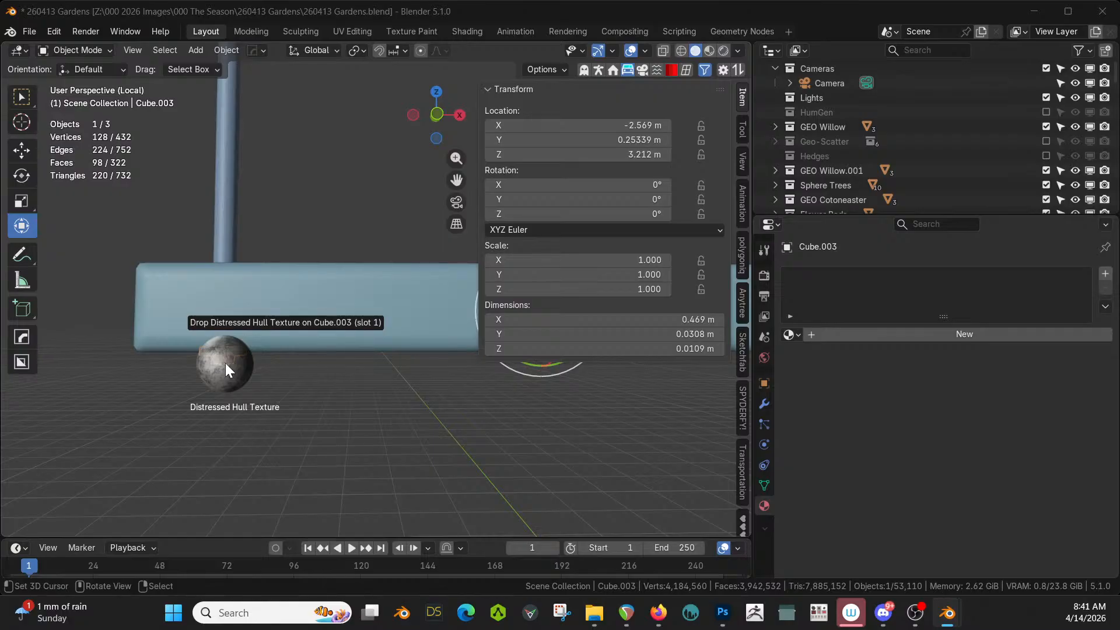
left_click_drag(226, 362, 225, 363)
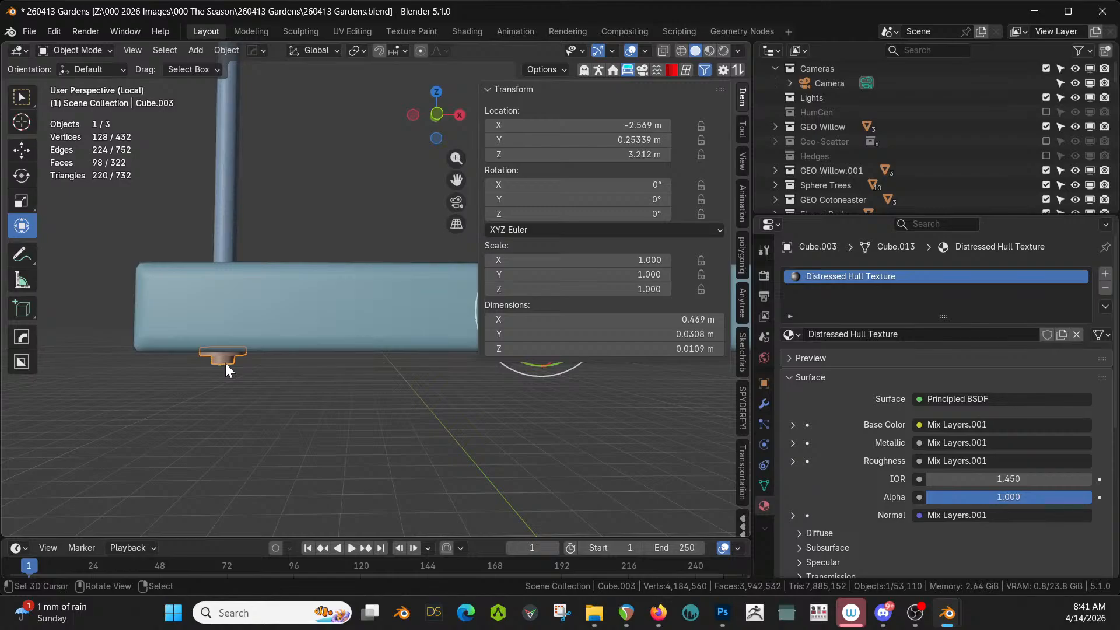
key("z")
key("8")
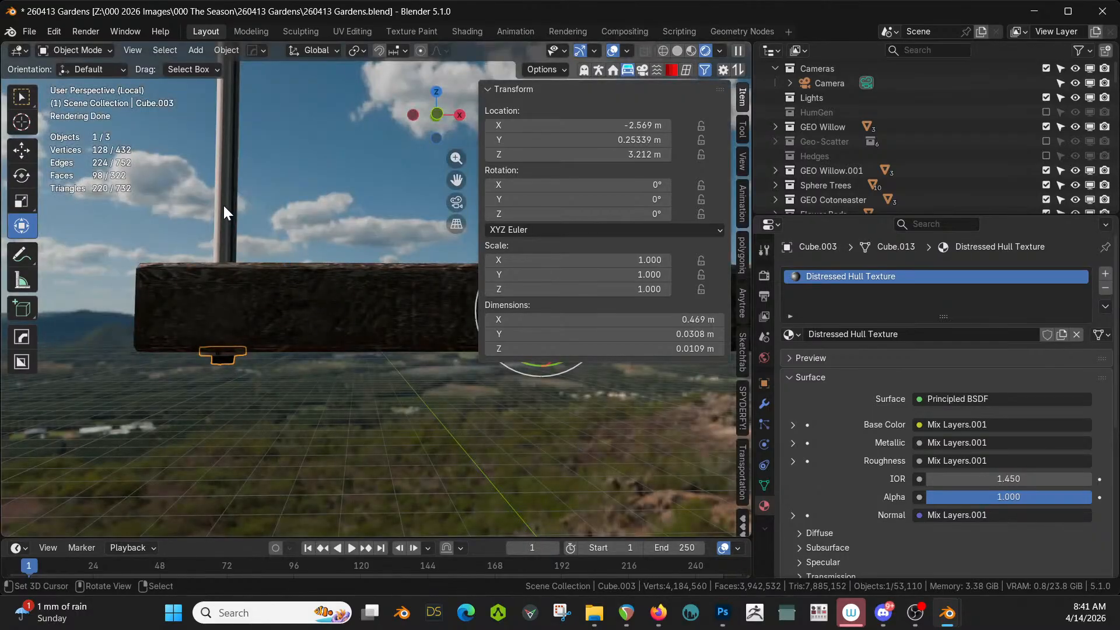
Map all rope faces with Cylinder Projection from the front view and return to Object Mode
middle_click_drag(223, 204, 218, 242)
left_click(258, 233)
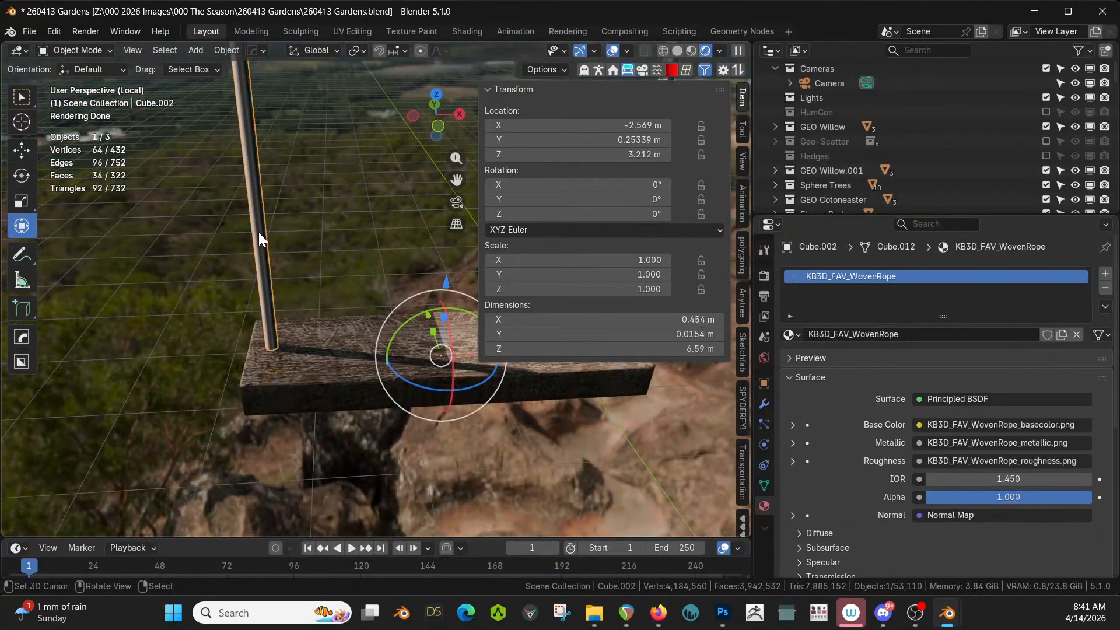
key("Tab")
key("KP_1")
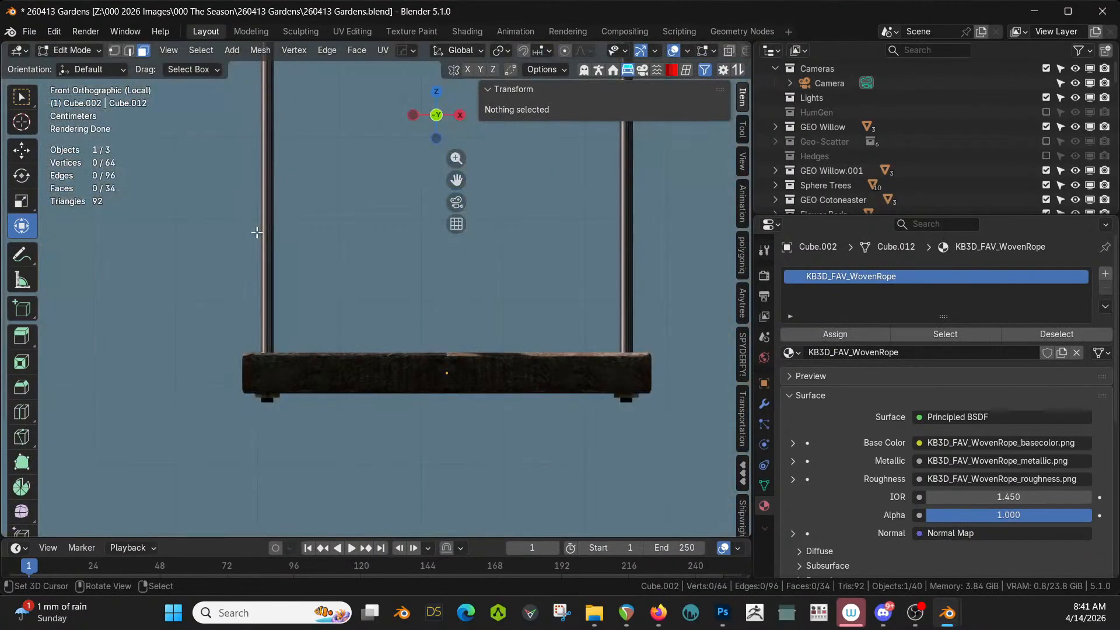
key("a")
key("u")
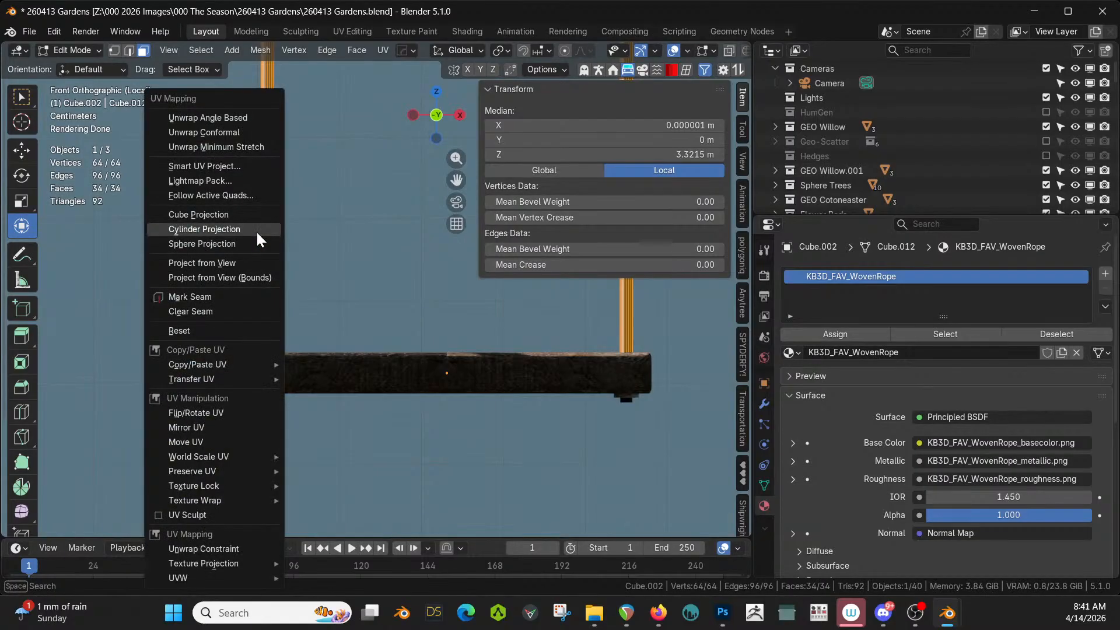
left_click(257, 230)
left_click(352, 248)
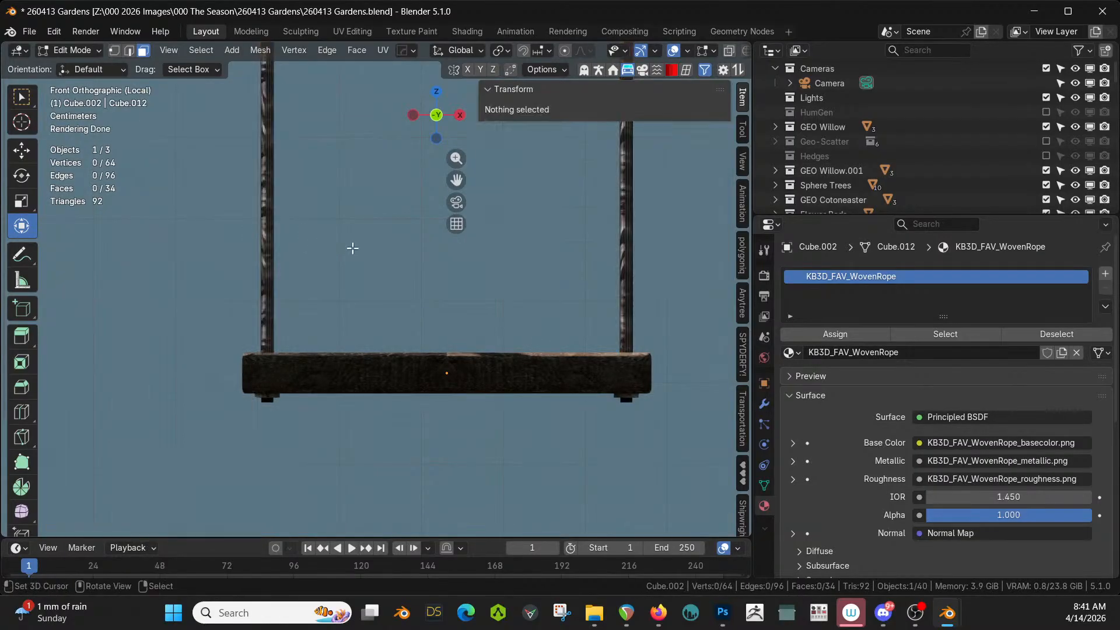
key("Tab")
Unwrap all rope faces using Smart UV Project with a 66° angle limit and axis-aligned vertical rotation
middle_click_drag(359, 259, 440, 302)
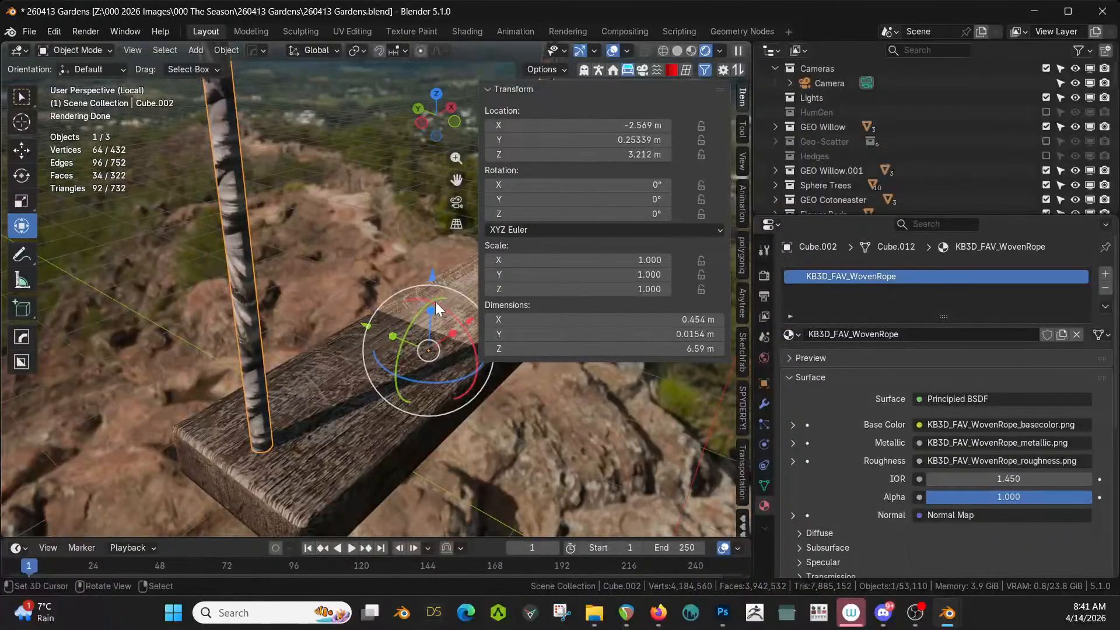
key("Tab")
key("l")
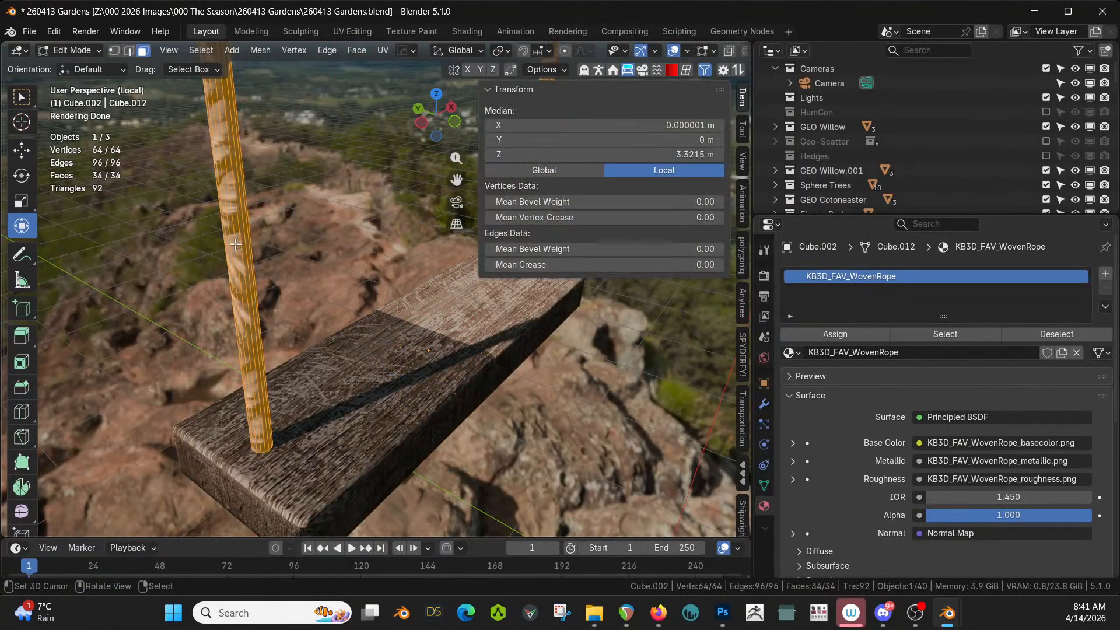
key("u")
left_click(168, 166)
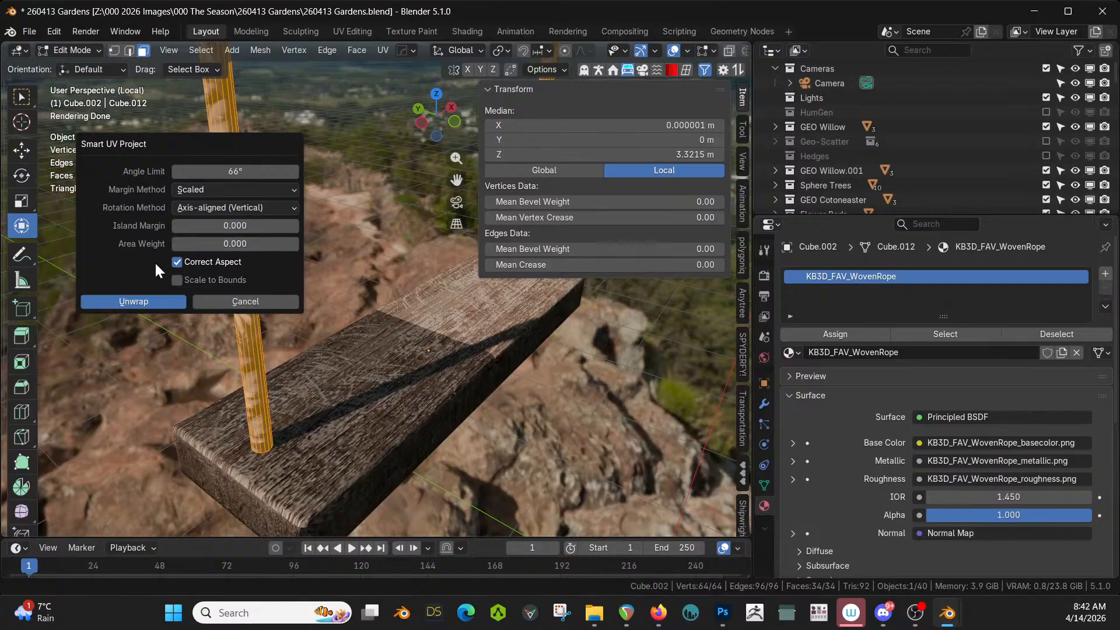
left_click(152, 301)
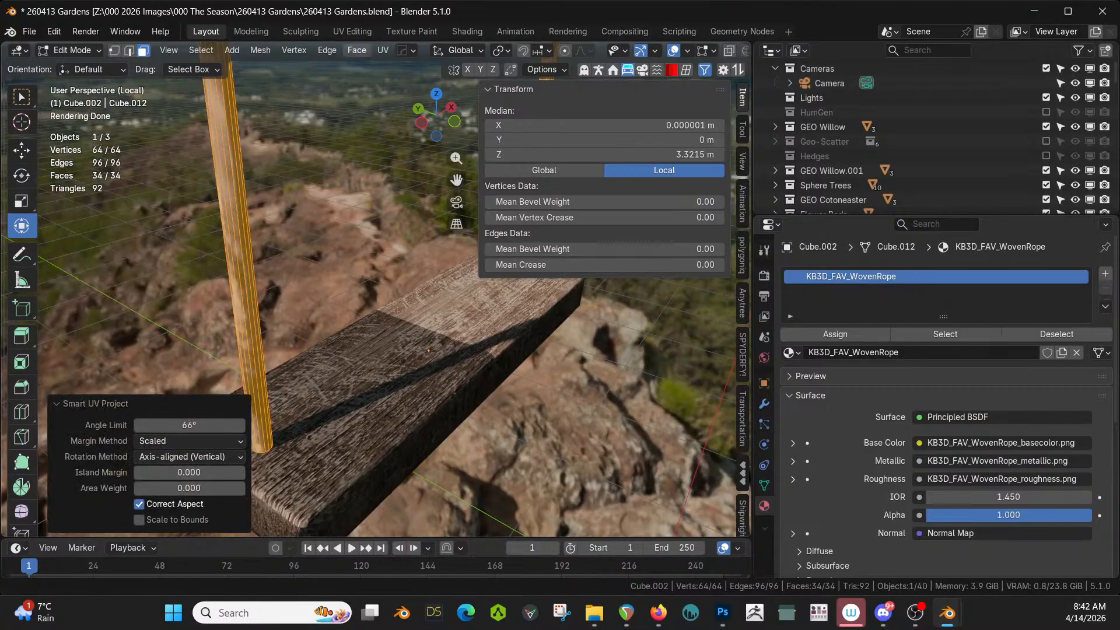
Rotate all the rope UVs 90° in the UV Editing workspace and scale them up about 80 times over the woven rope texture
left_click(350, 30)
scroll(400, 416, "down", 4)
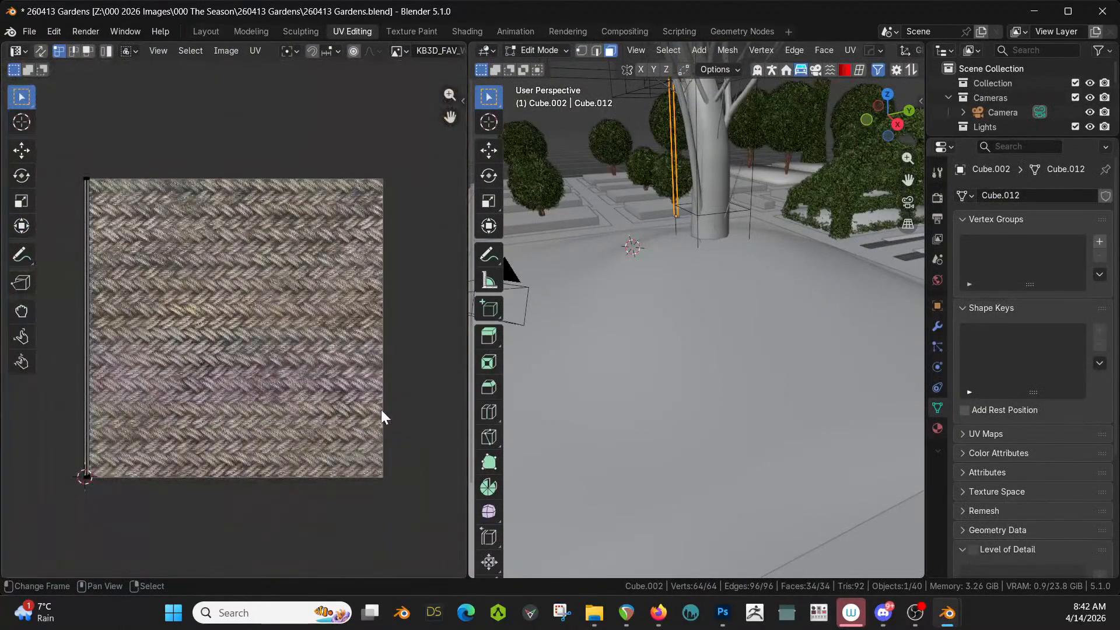
scroll(291, 413, "up", 2)
scroll(282, 416, "down", 2)
key("a")
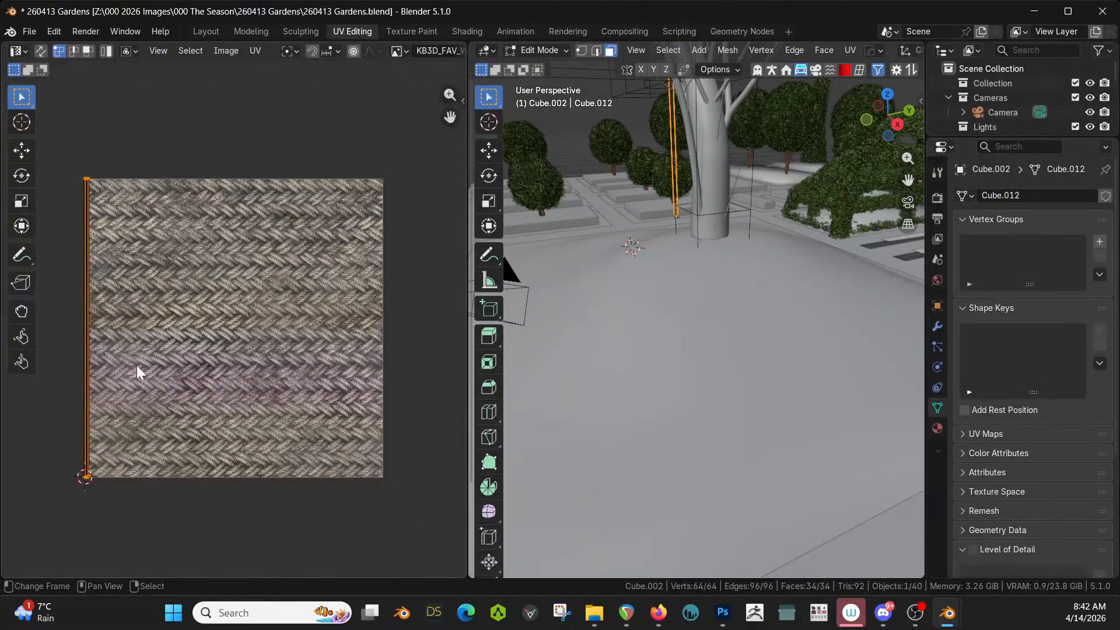
type("r90")
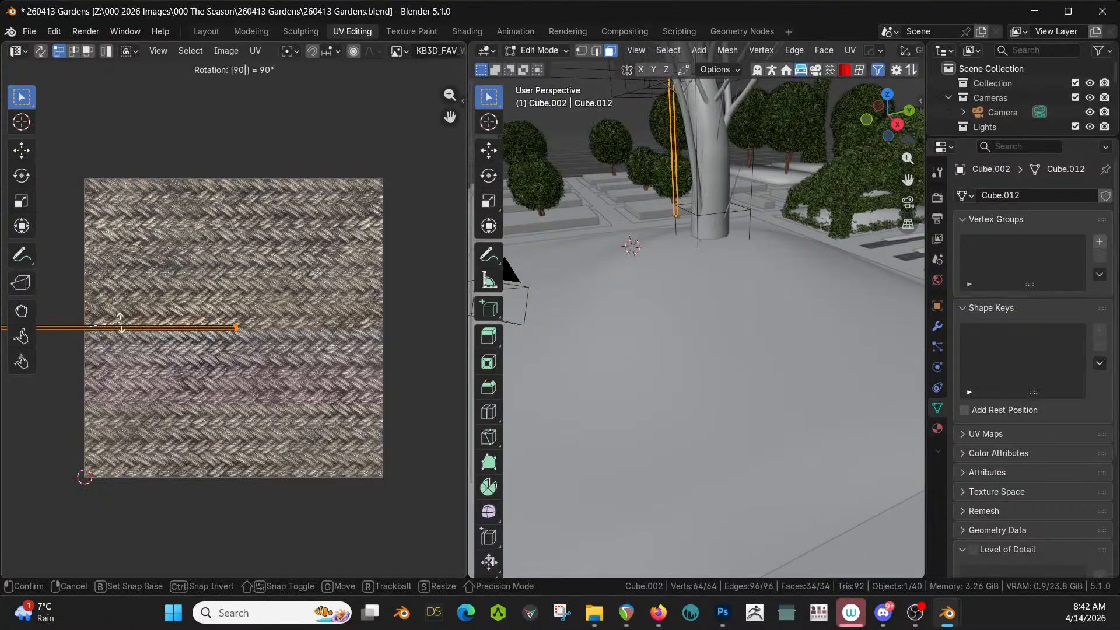
key("Return")
key("g")
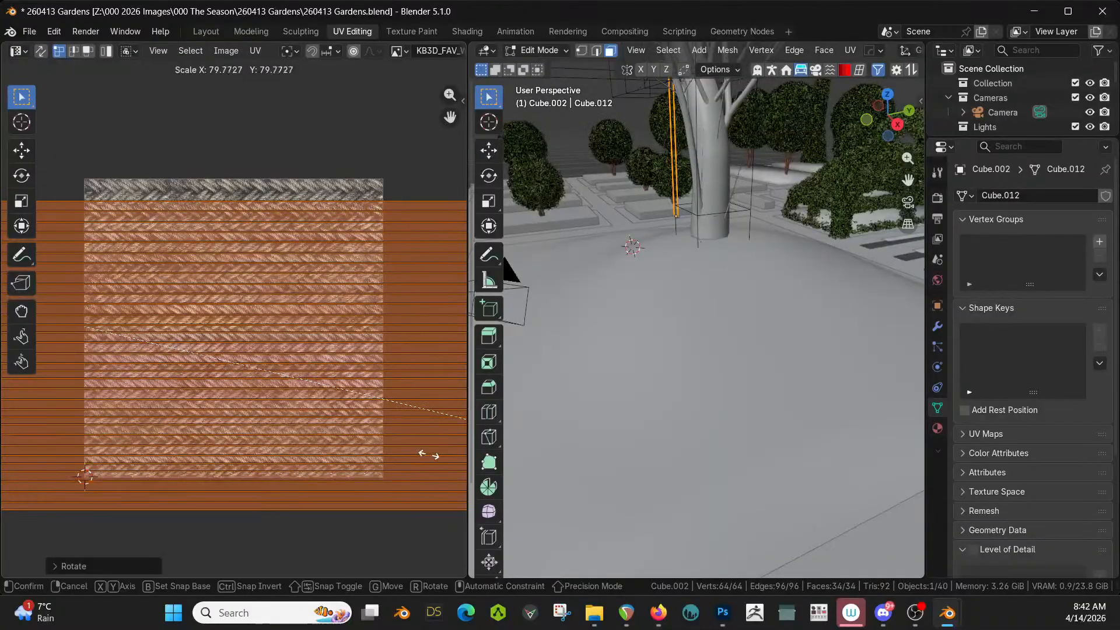
left_click(64, 458)
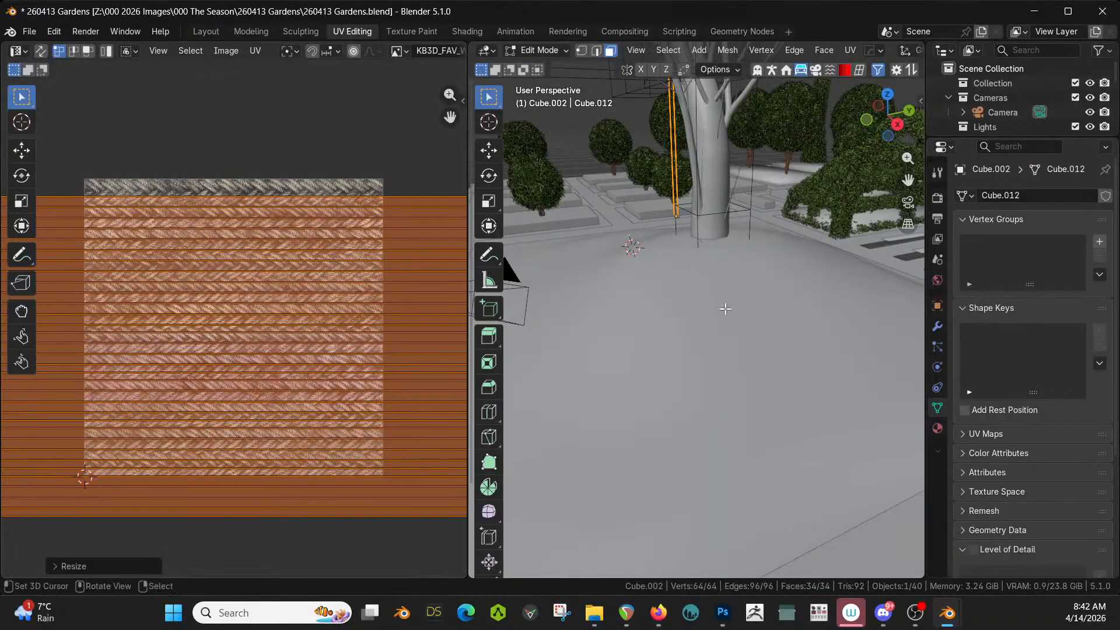
Isolate the ropes in the 3D viewport, show them in rendered shading and return to Object Mode
key("KP_Divide")
key("z")
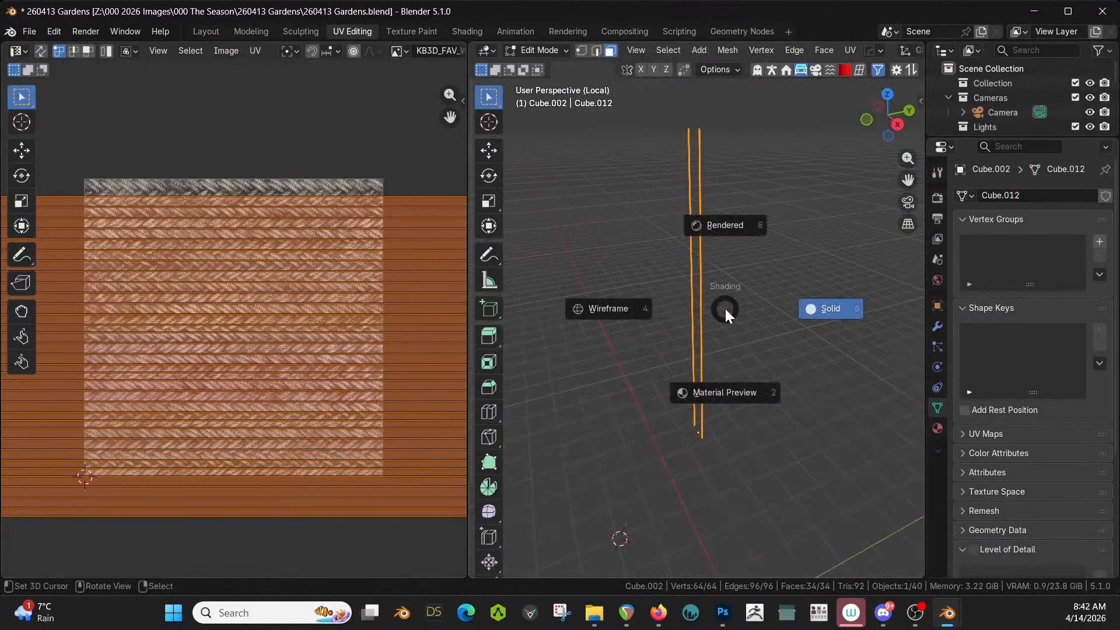
key("8")
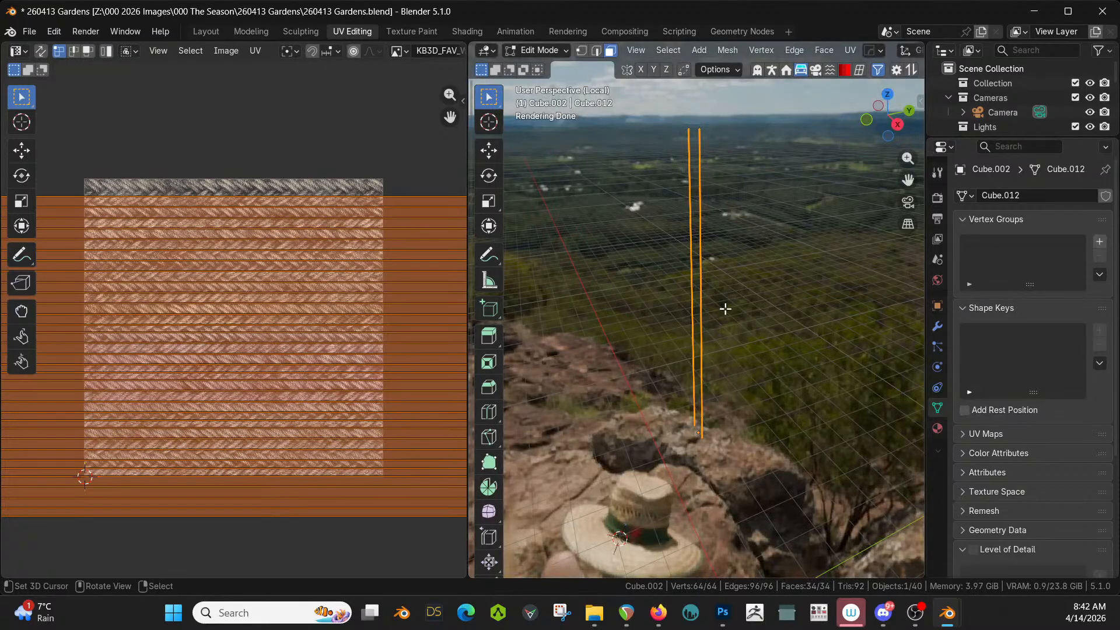
middle_click_drag(725, 308, 737, 260)
key("Tab")
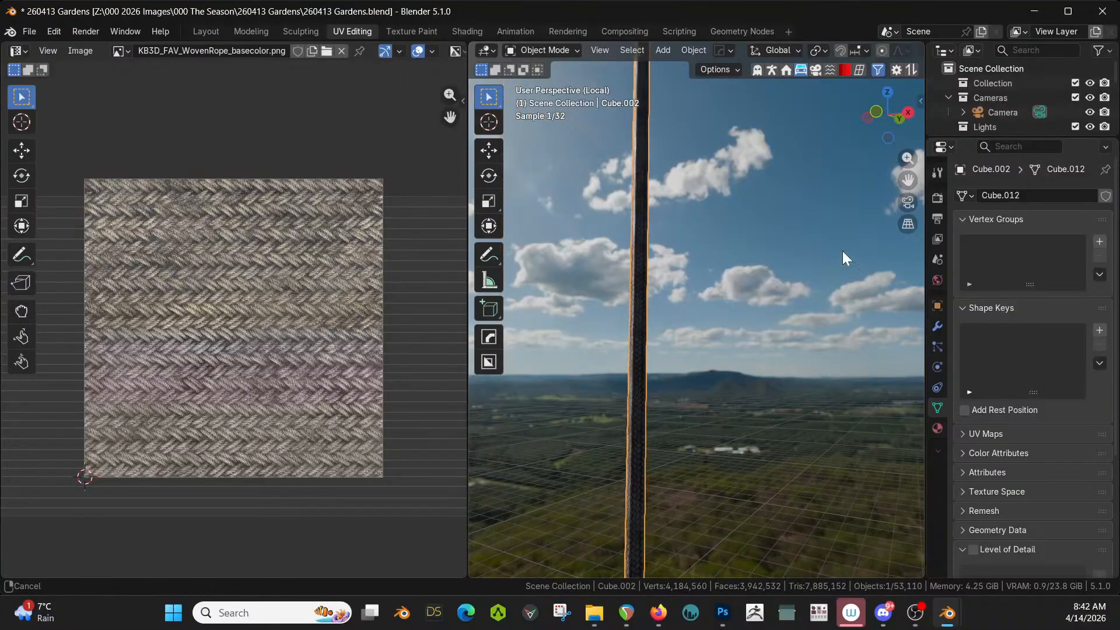
Inspect the weave scale and direction along the ropes, leave the isolated view and return to the Layout workspace
middle_click_drag(843, 252, 755, 285, "shift")
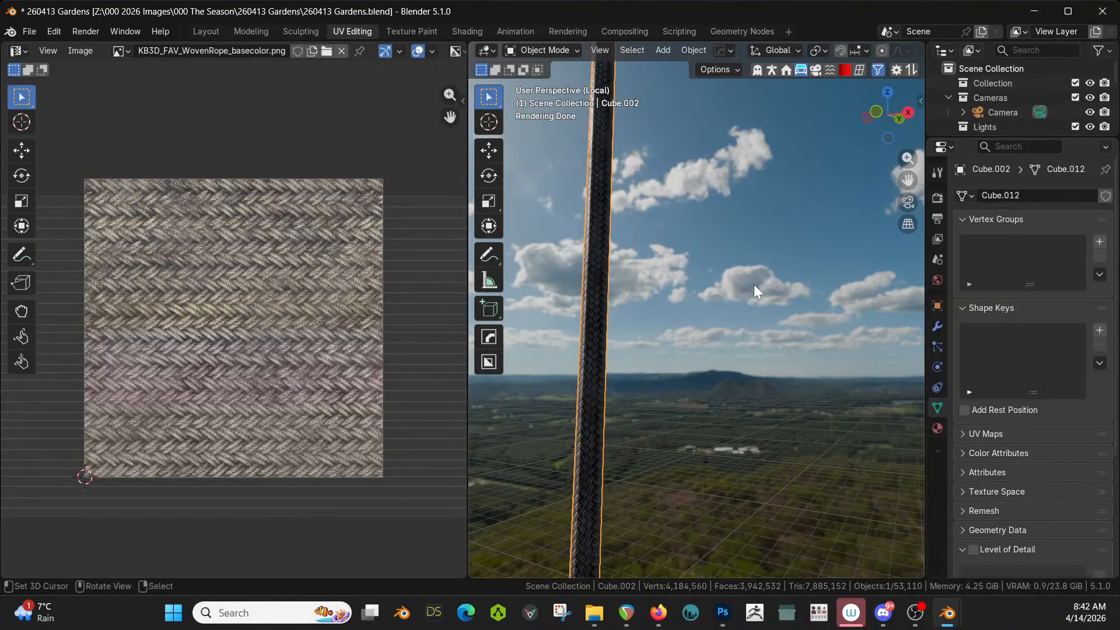
middle_click_drag(718, 338, 719, 500)
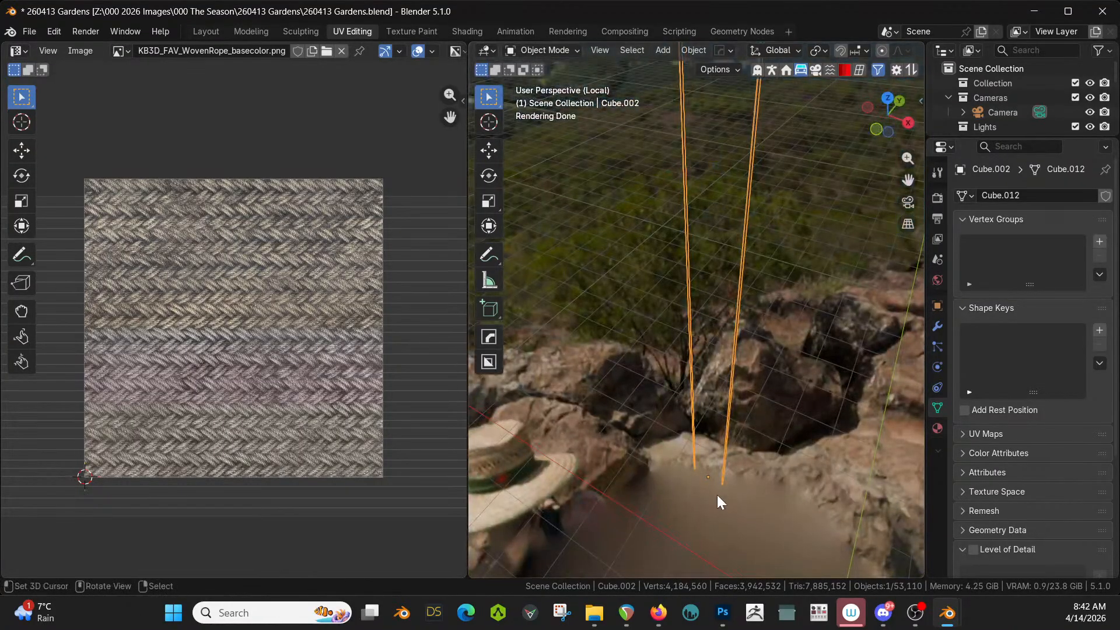
key("slash")
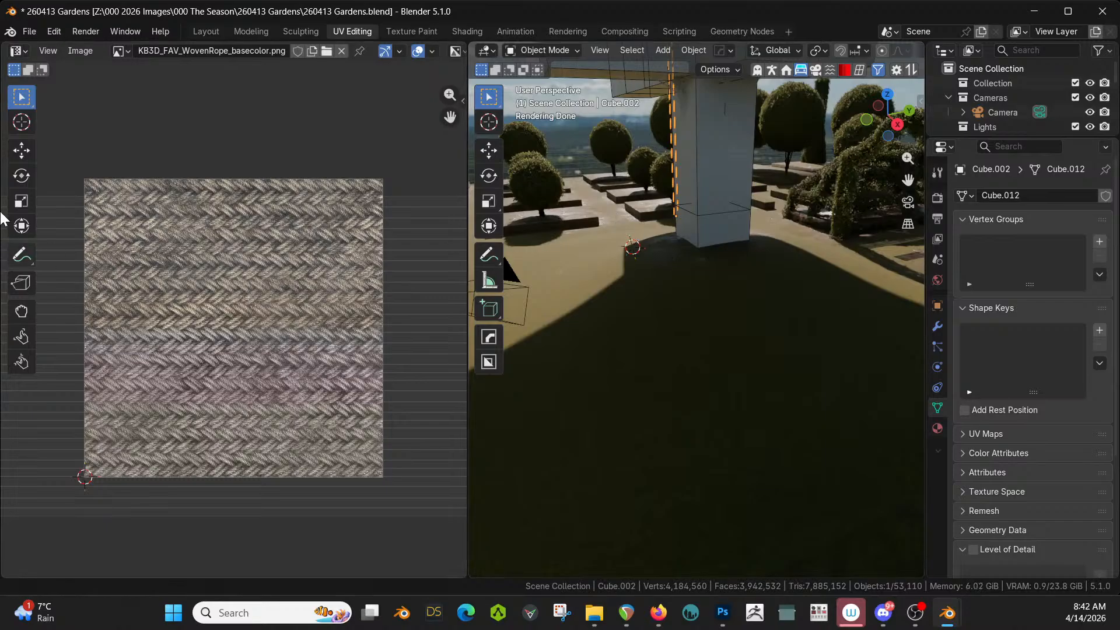
left_click(212, 30)
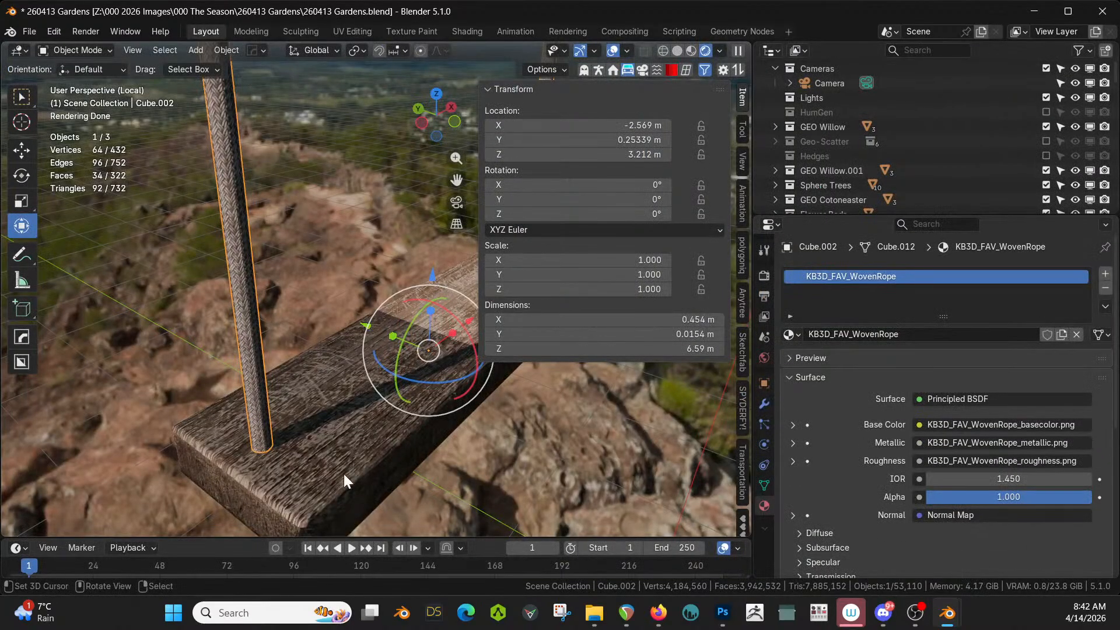
Unwrap all faces of the swing seat using Smart UV Project with a 66° angle limit and axis-aligned vertical rotation
left_click(347, 403)
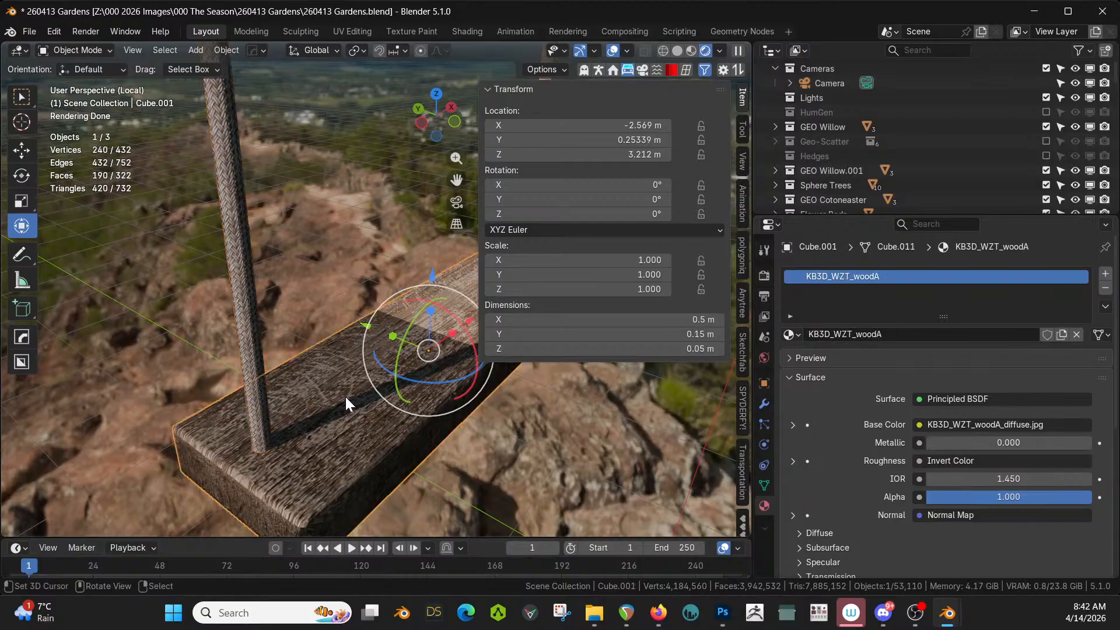
key("Tab")
key("a")
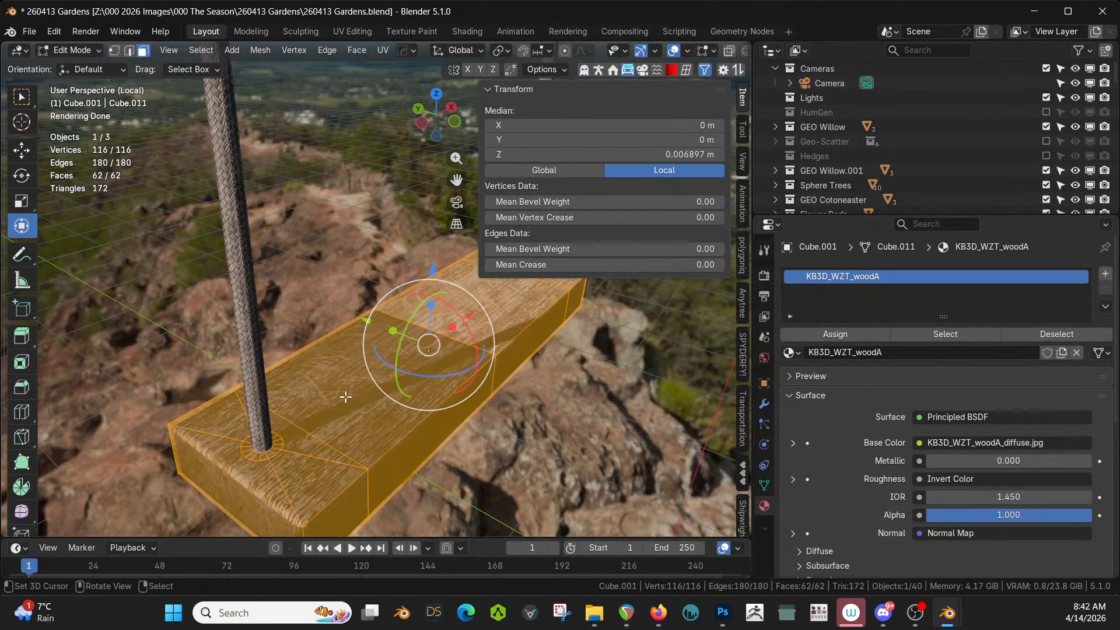
key("u")
left_click(303, 165)
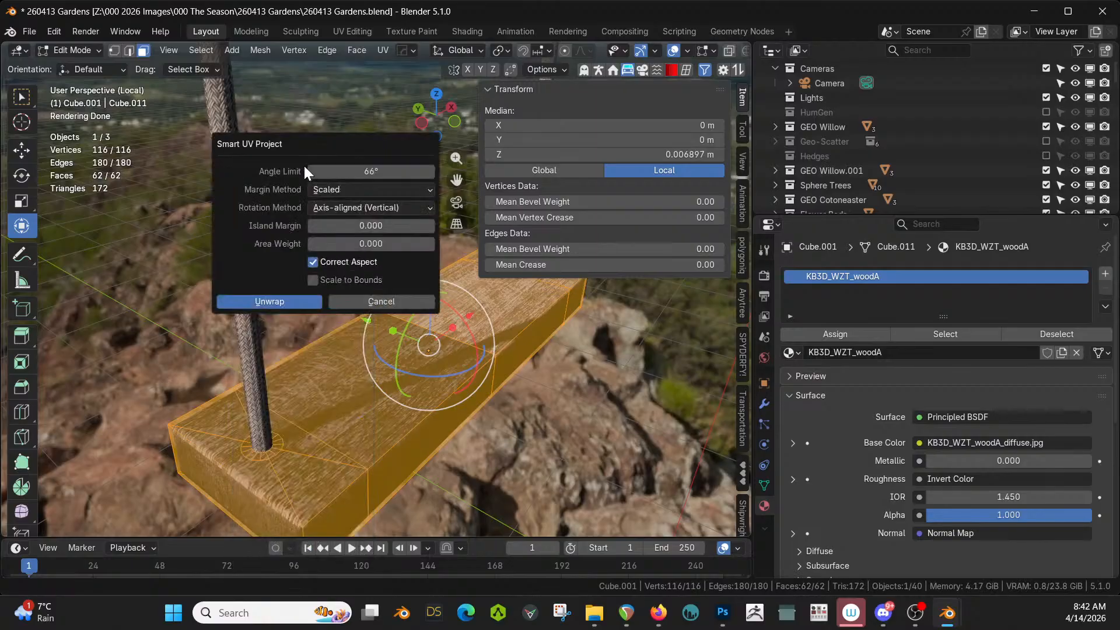
left_click(286, 301)
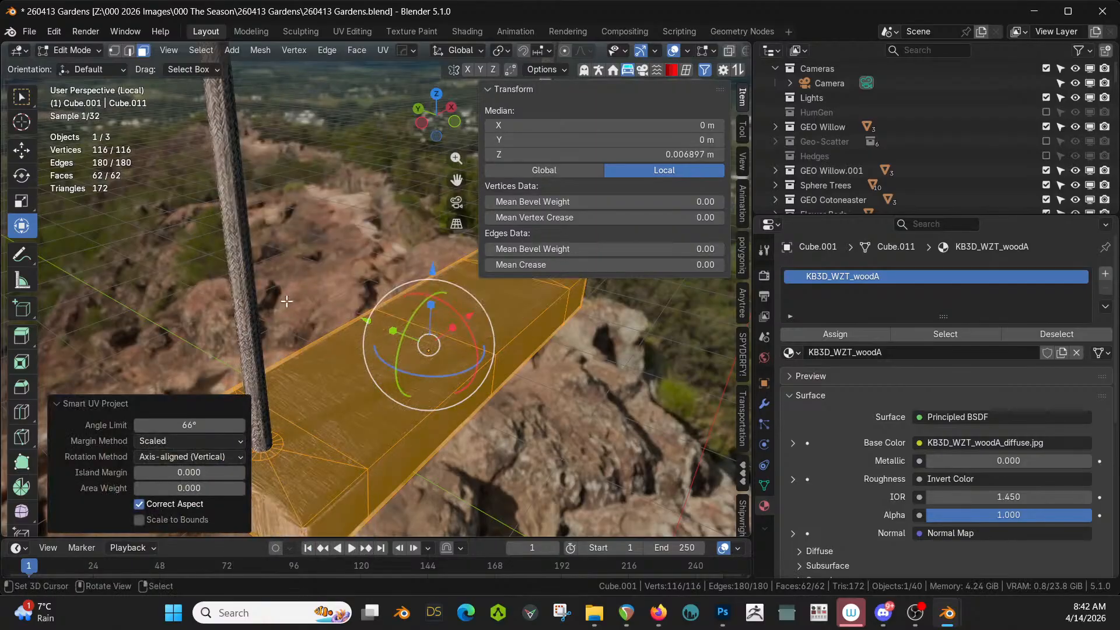
middle_click_drag(296, 296, 432, 335)
key("Tab")
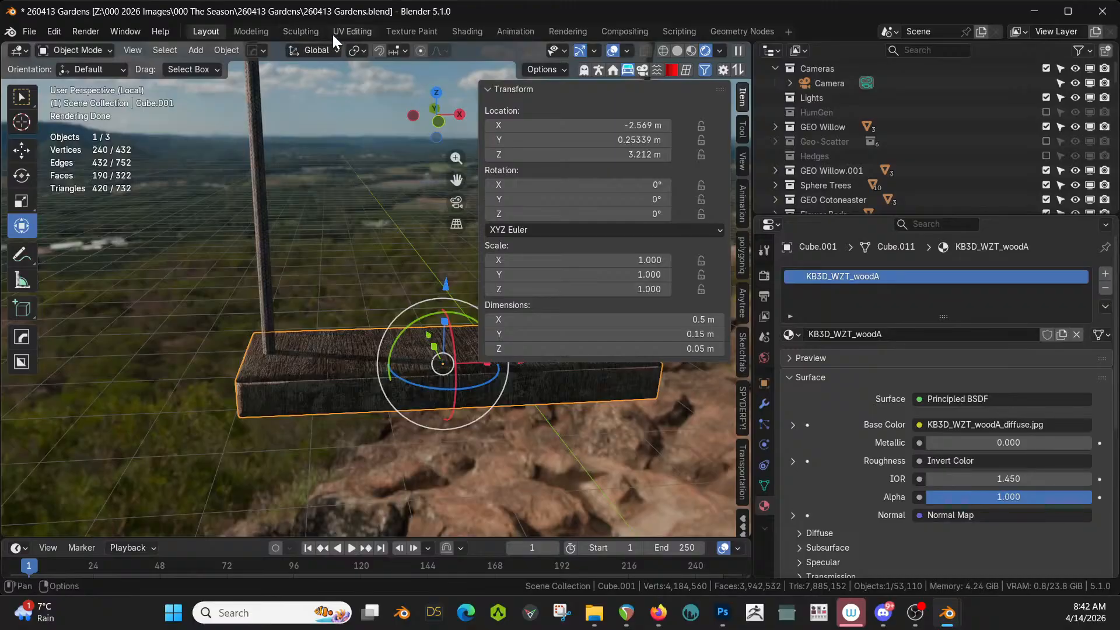
Rotate all the seat's UVs 90° and shift them sideways to line up with the wood texture's side edges
left_click(349, 31)
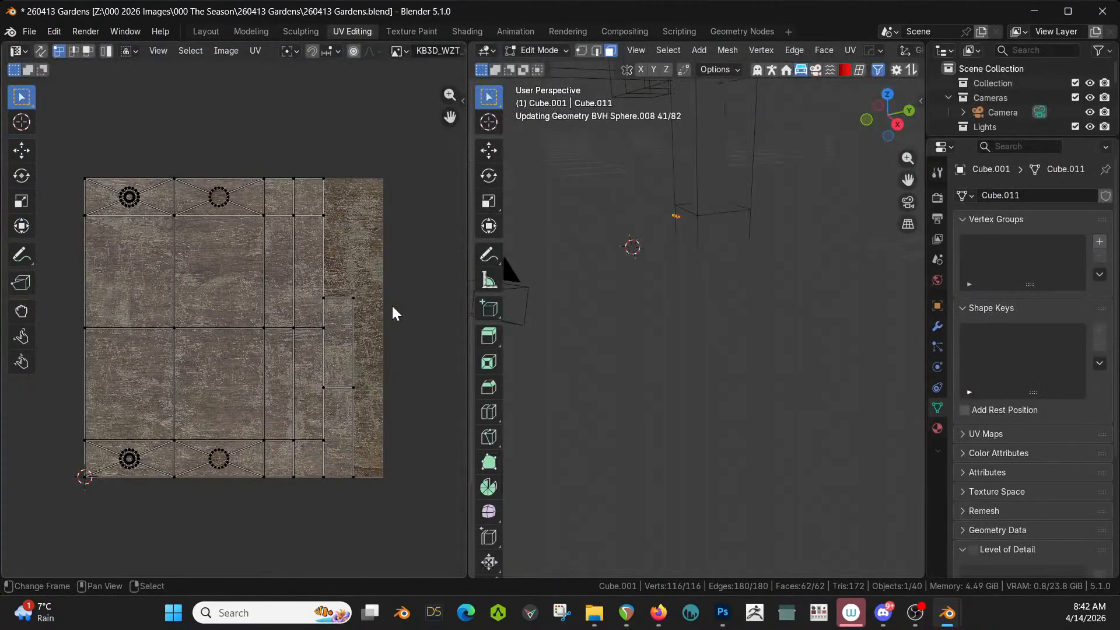
key("a")
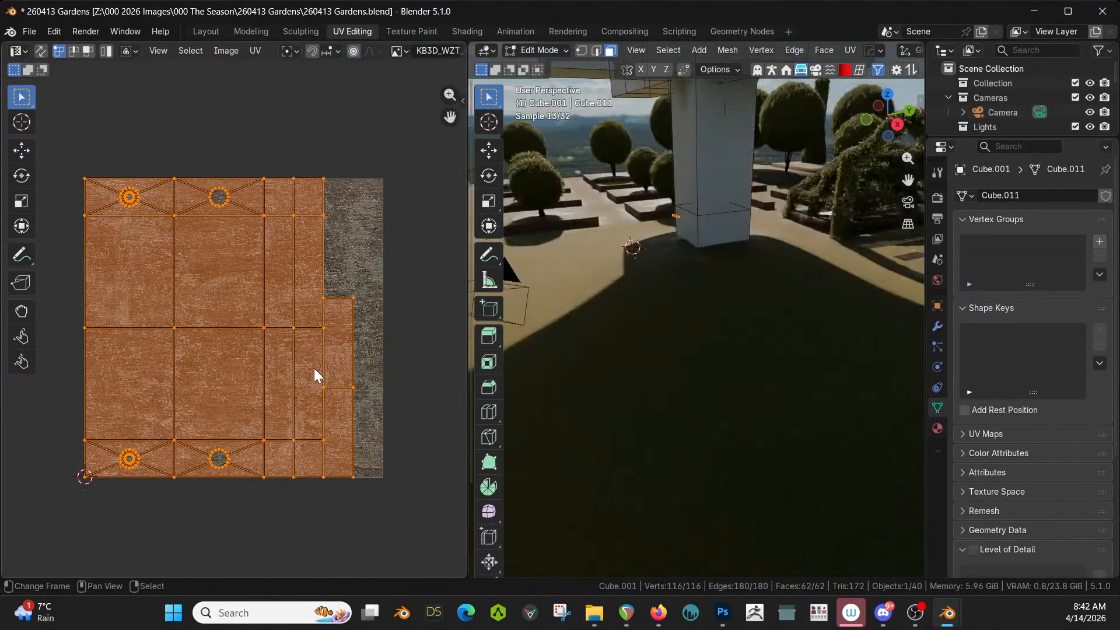
type("r90")
key("Return")
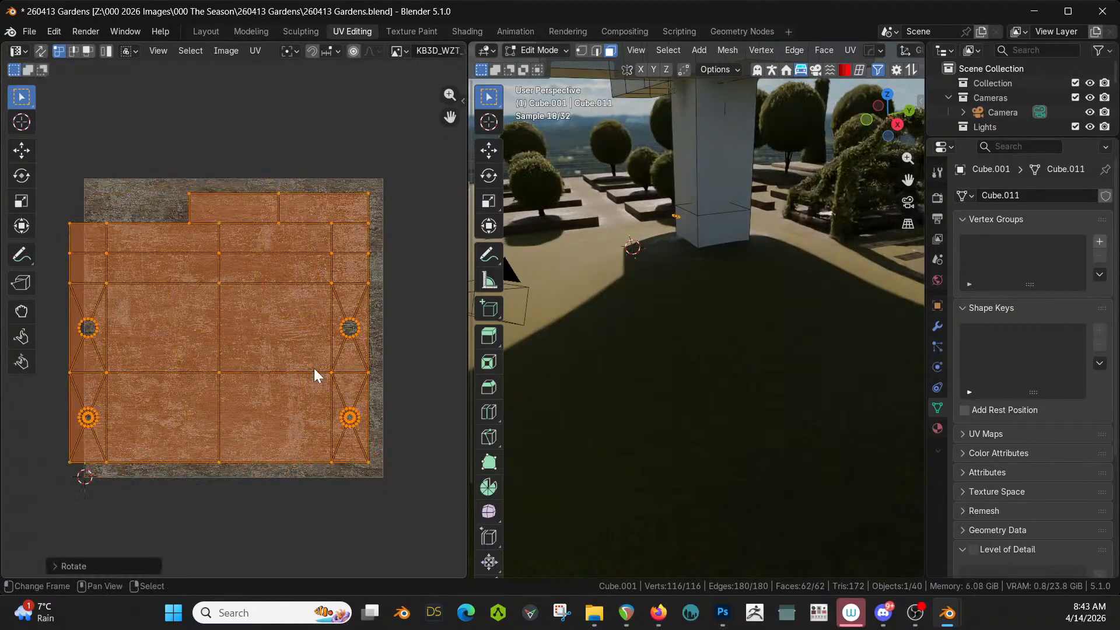
key("g")
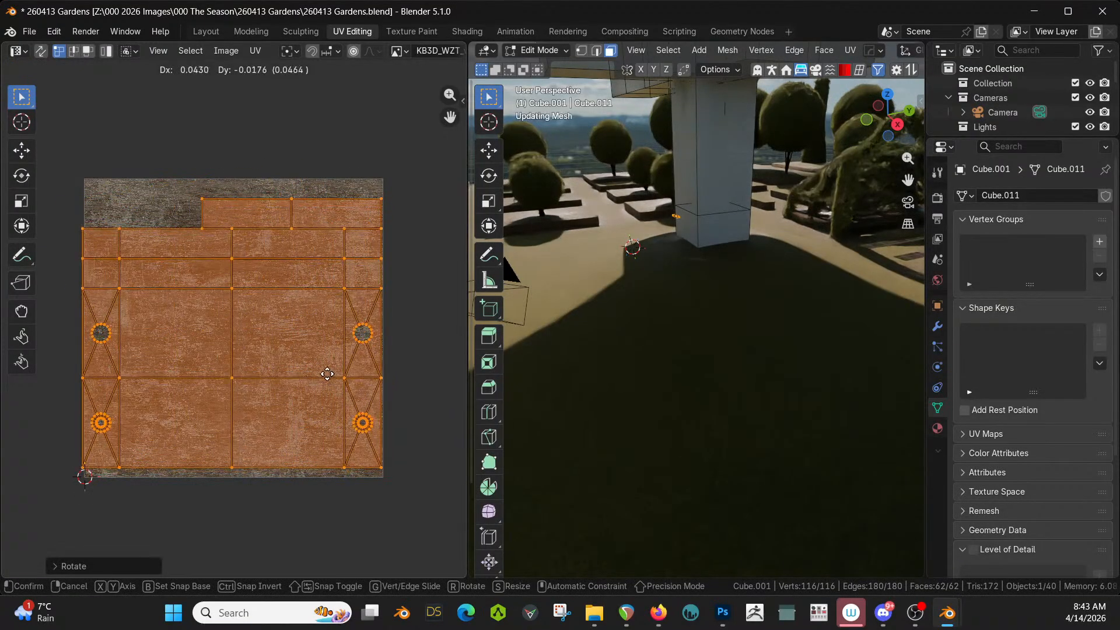
left_click(331, 373)
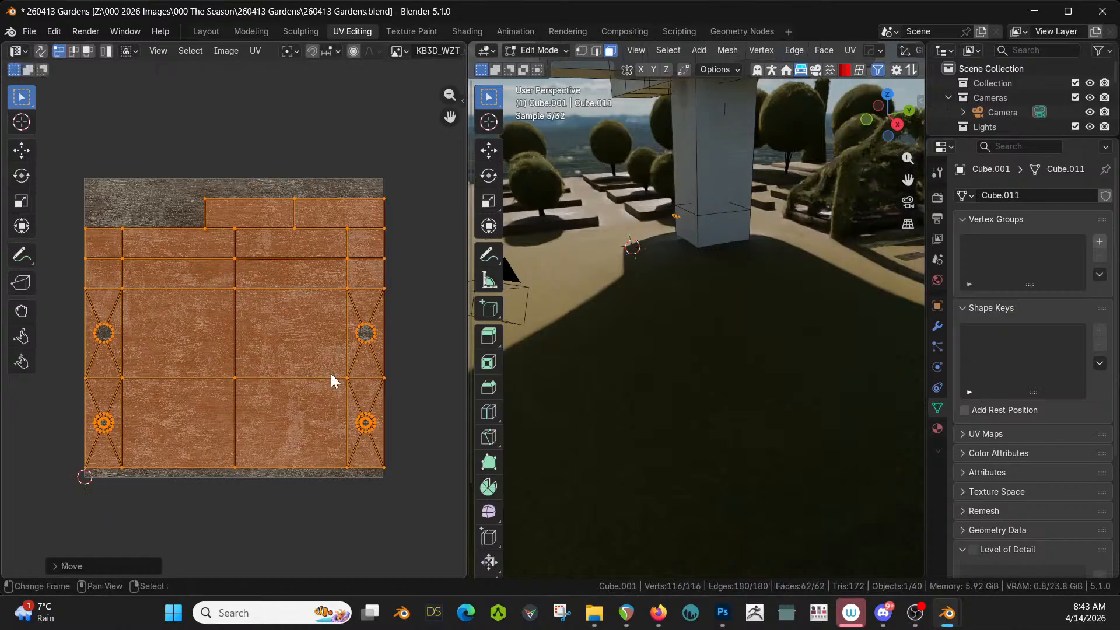
key("Tab")
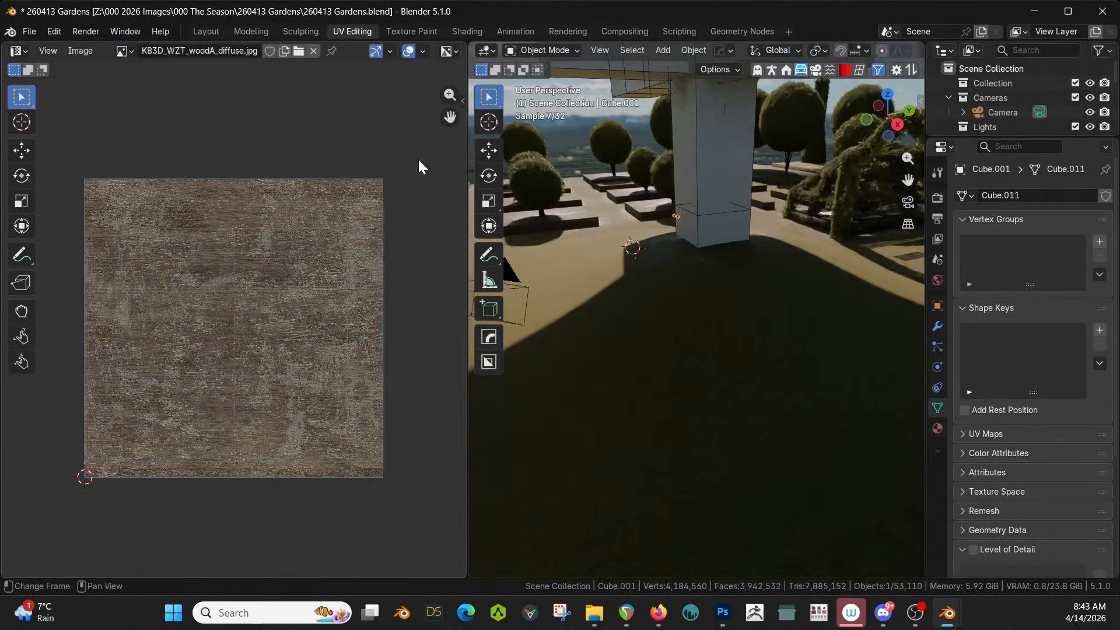
left_click(204, 31)
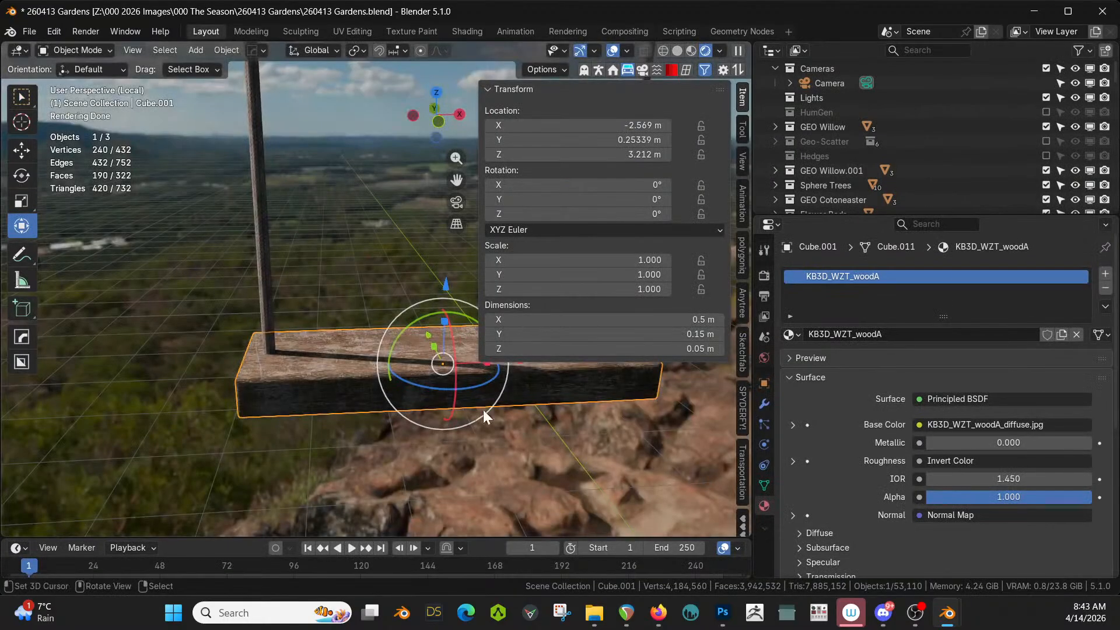
Deselect the seat and examine the wood grain on its sides and the fixings on its underside
right_click(492, 418)
scroll(492, 419, "down", 3)
middle_click_drag(493, 418, 375, 363)
scroll(229, 481, "up", 2)
scroll(359, 436, "down", 4)
scroll(360, 370, "up", 5)
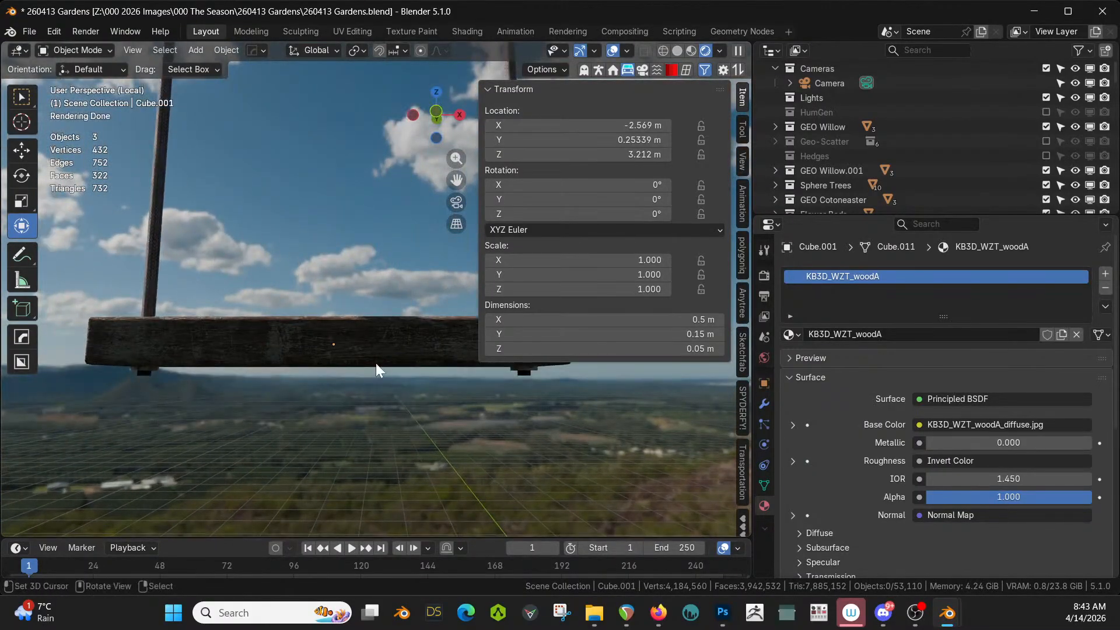
middle_click_drag(205, 384, 235, 397)
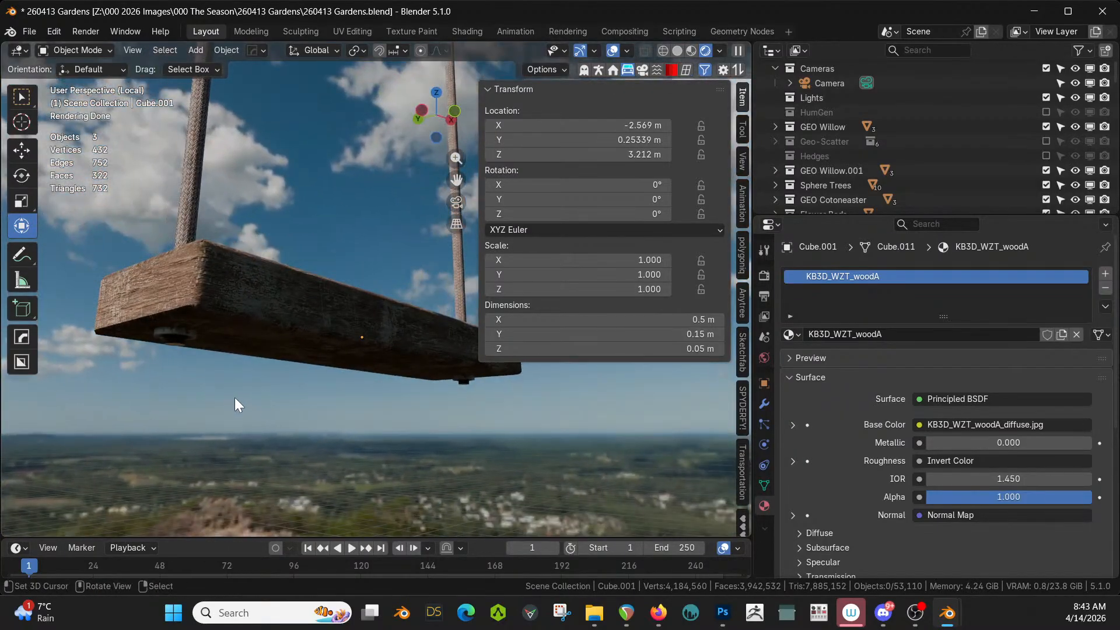
Mirror the underside fixings across the seat along Z with a Mirror modifier so matching ones sit around the ropes on top
left_click(181, 328)
middle_click_drag(286, 337, 261, 359)
left_click(259, 363, "shift")
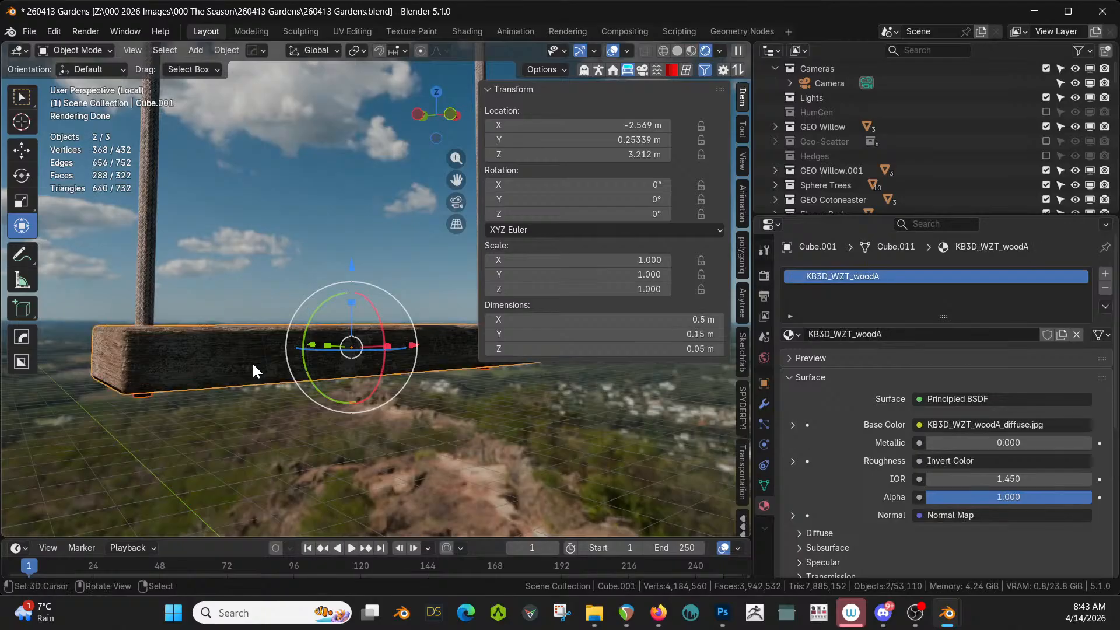
key("alt+x")
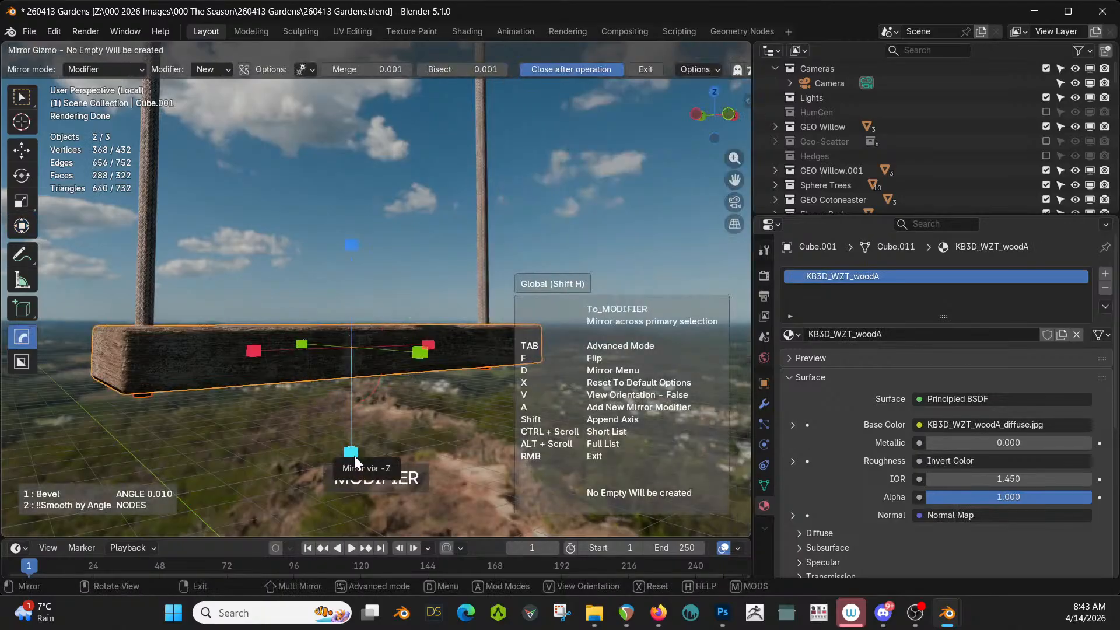
left_click(355, 455)
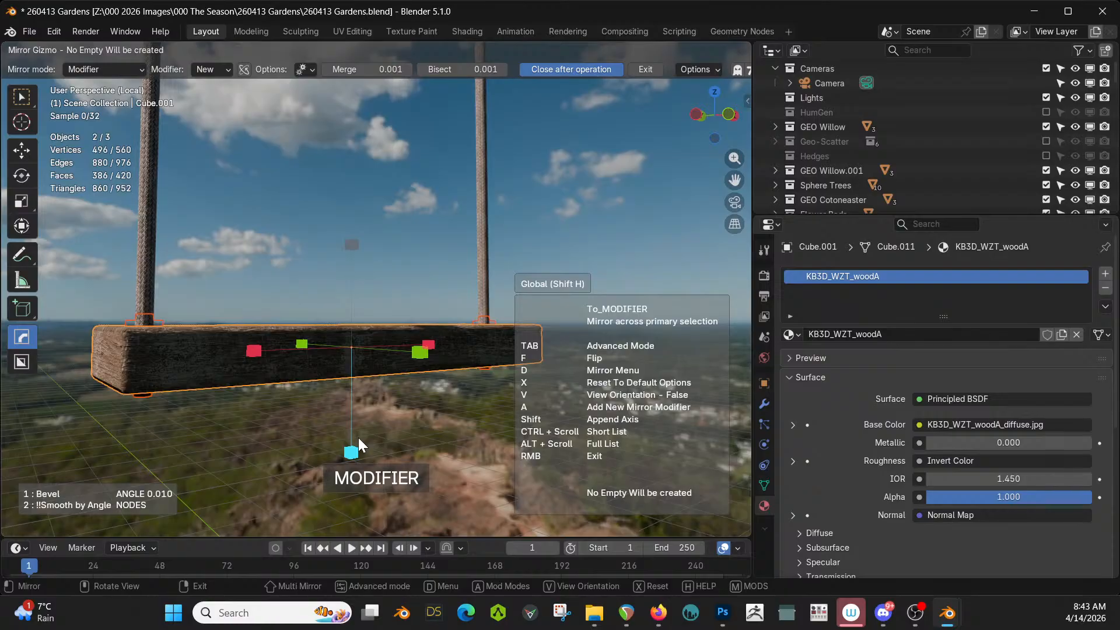
right_click(225, 285)
right_click(222, 276)
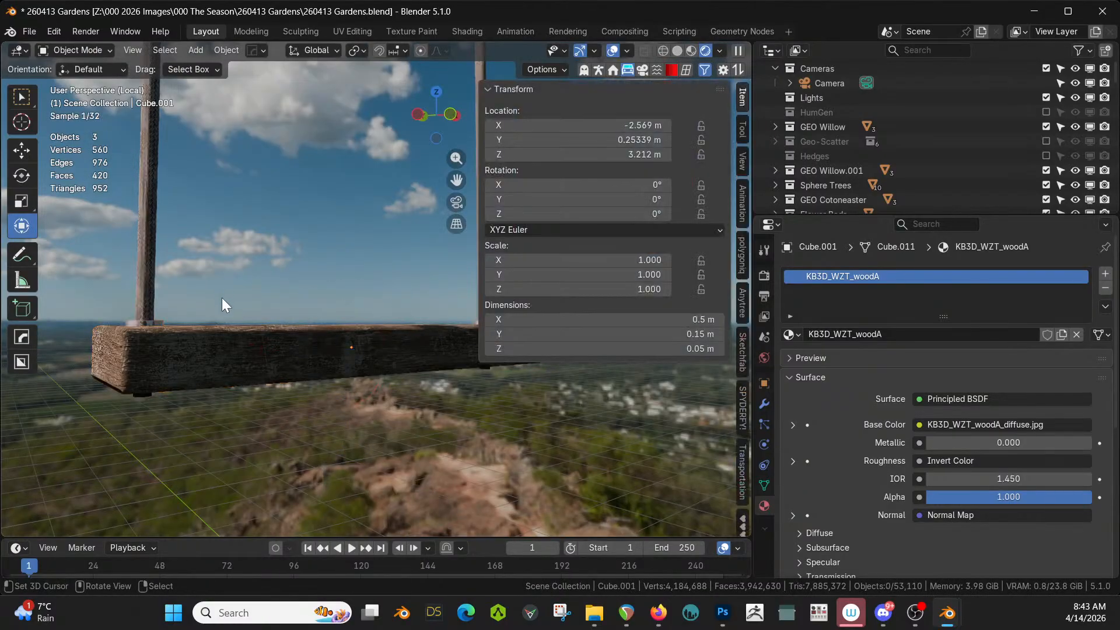
Save the garden file and bring back the full scene around the isolated swing
middle_click_drag(223, 292, 222, 309)
scroll(197, 370, "up", 3)
middle_click_drag(197, 370, 275, 364, "shift")
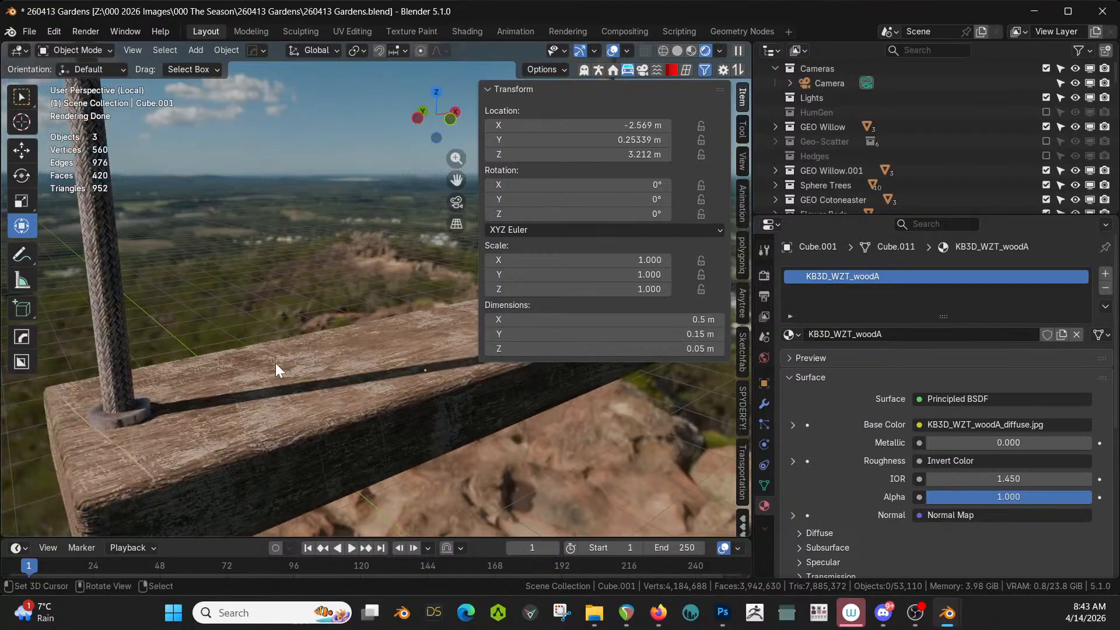
scroll(229, 405, "down", 4)
middle_click_drag(227, 405, 30, 487)
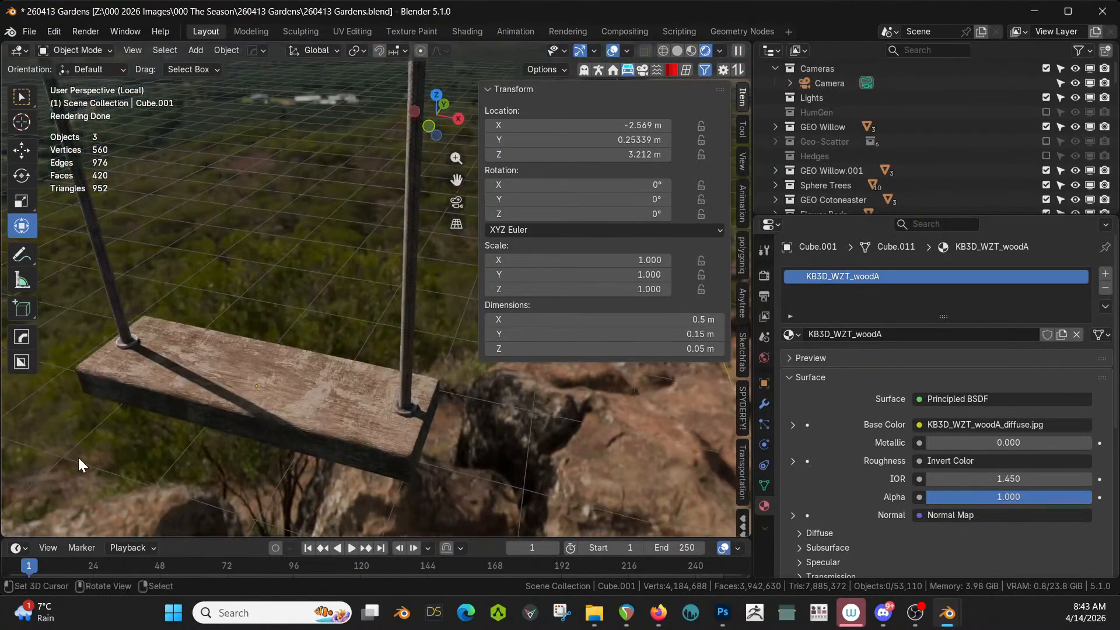
scroll(79, 459, "down", 2)
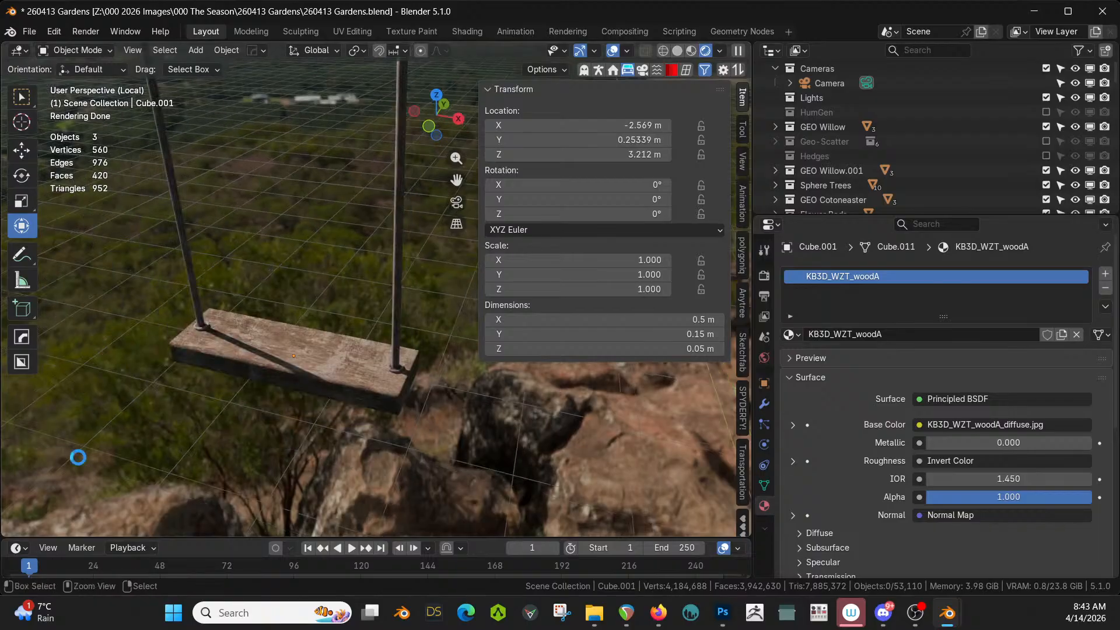
key("ctrl+s")
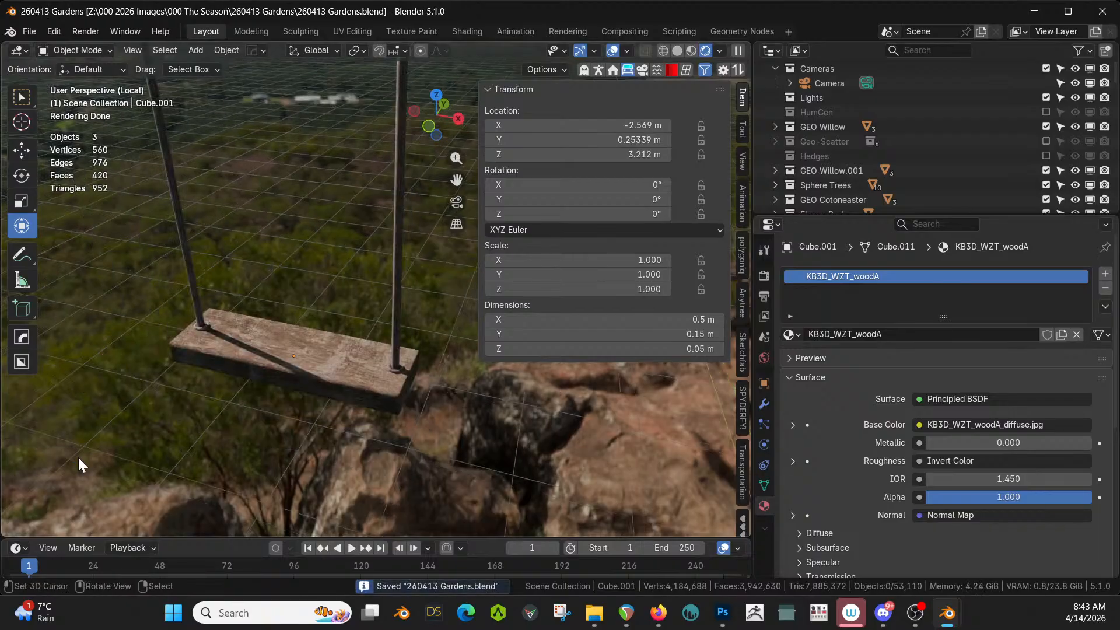
key("KP_Divide")
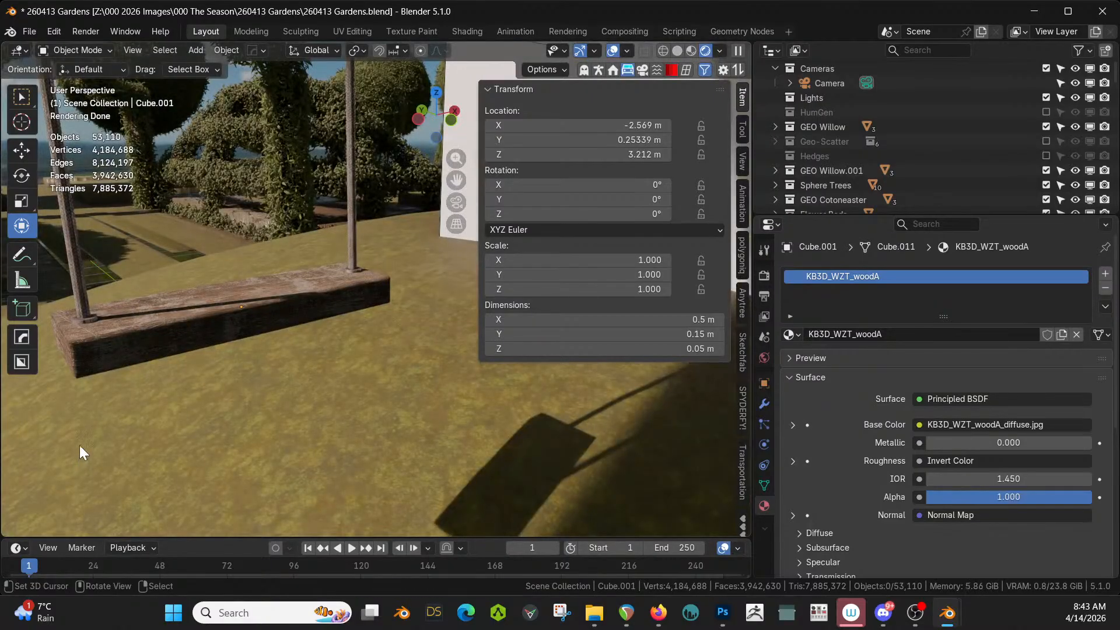
Select the white block mesh around the swing to find its collection, and exclude the Tree sources collection from the scene
scroll(233, 351, "down", 2)
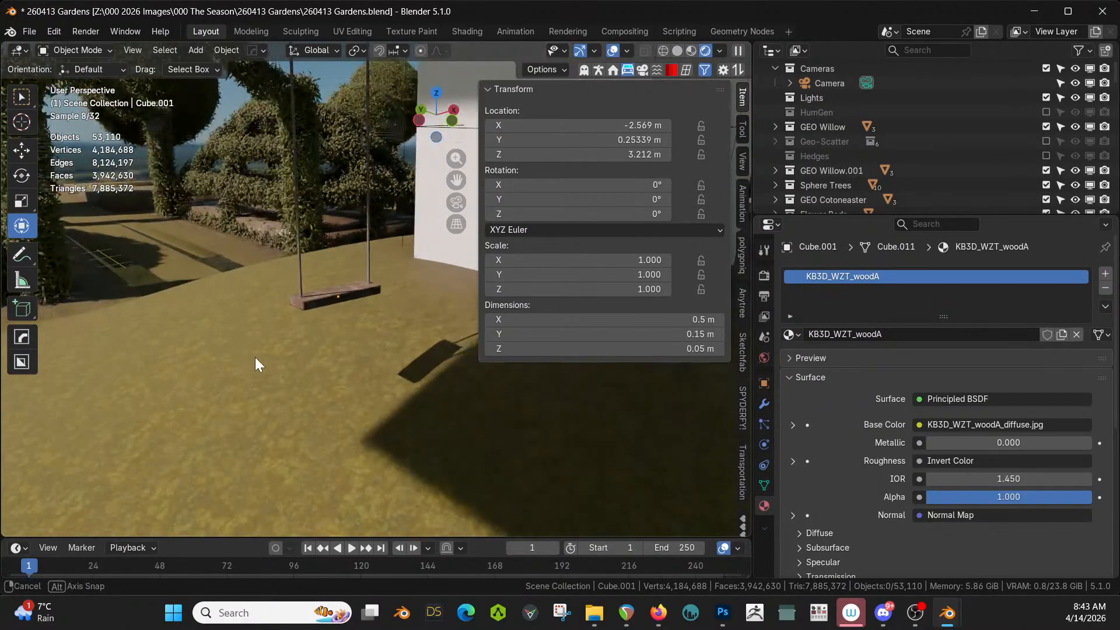
middle_click_drag(254, 357, 348, 138)
scroll(349, 138, "down", 4)
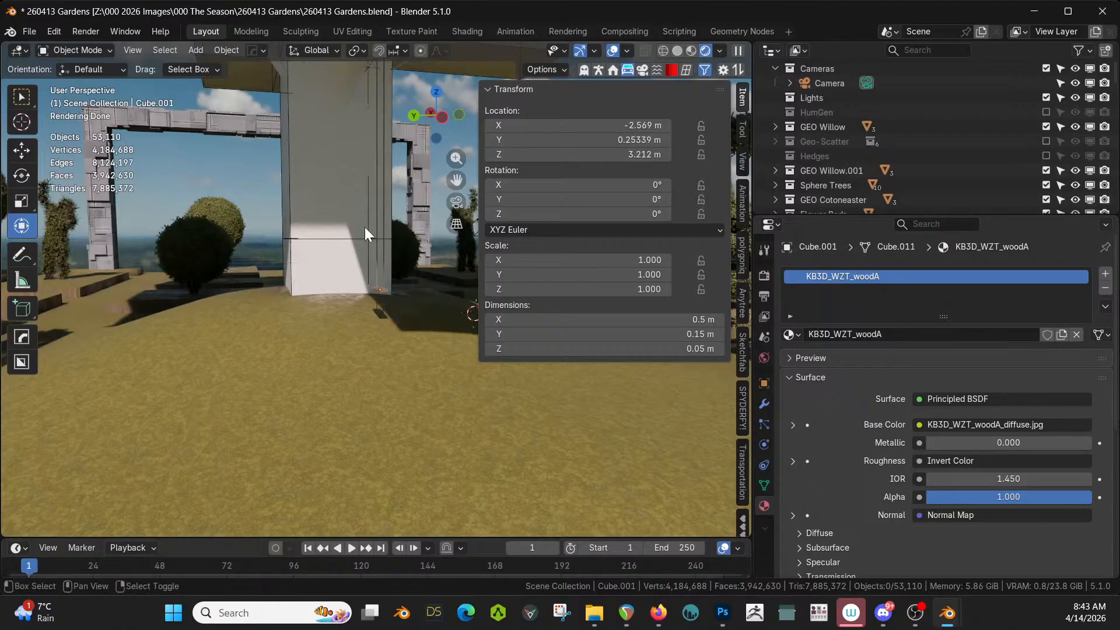
middle_click_drag(366, 226, 337, 481)
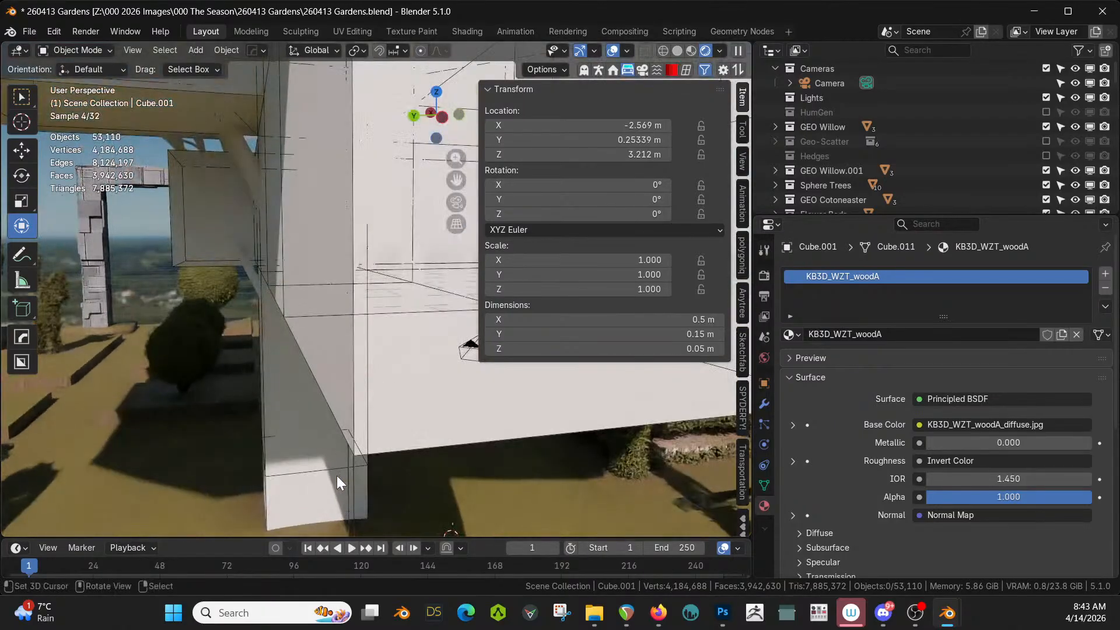
left_click(360, 292)
key("period")
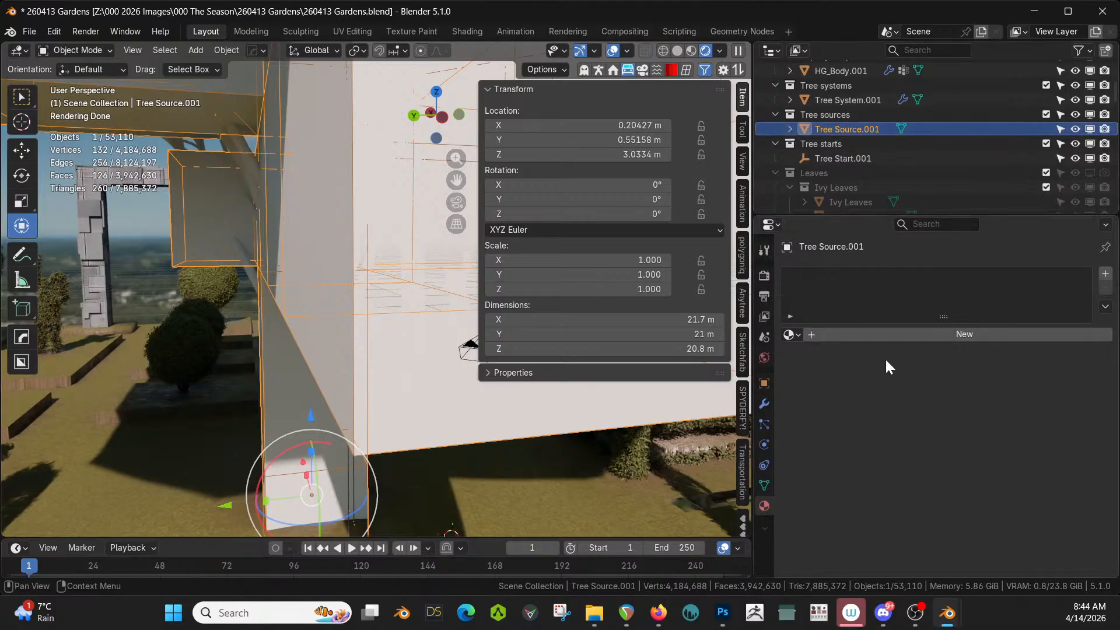
scroll(856, 131, "up", 2)
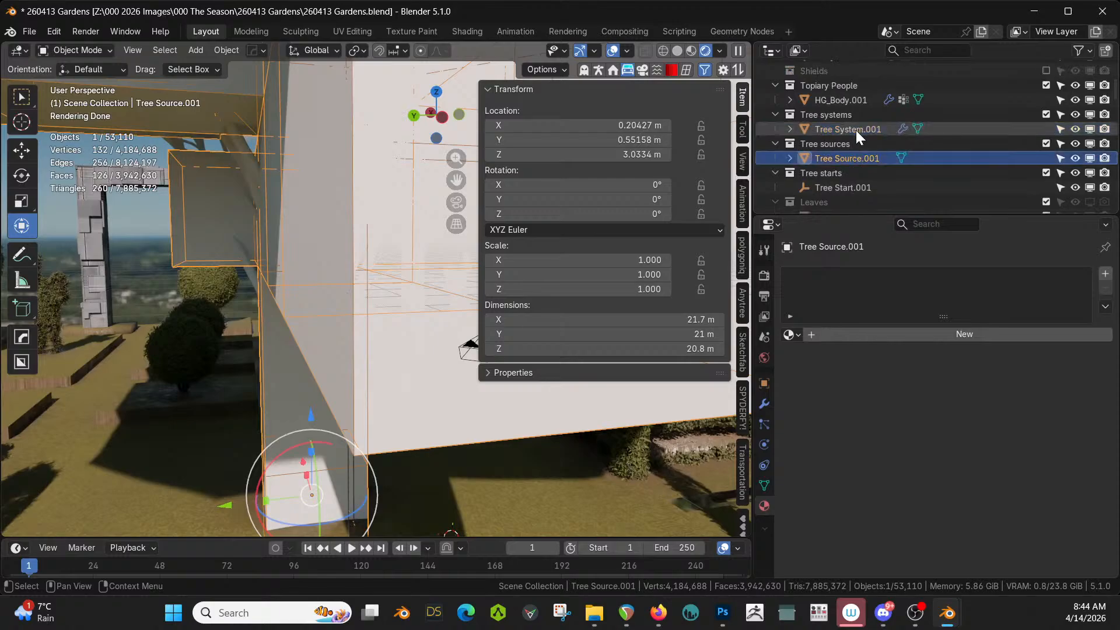
left_click(1046, 142)
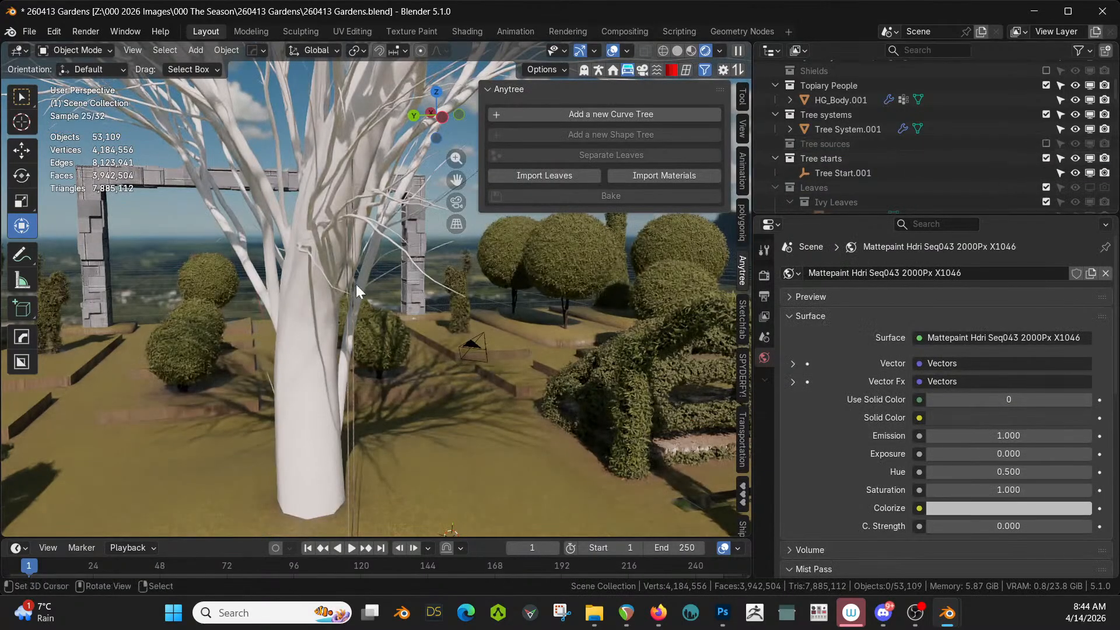
Assign Gray Bark as the bark material in the Anytree modifier of the Tree System.001 object
scroll(449, 345, "down", 3)
middle_click_drag(452, 348, 450, 323, "shift")
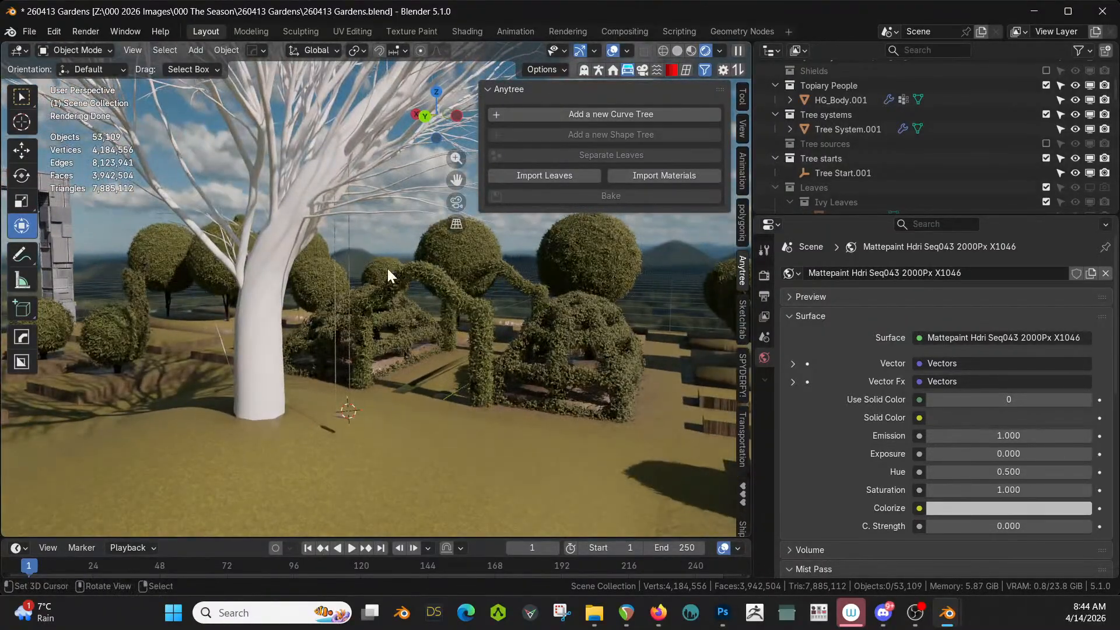
left_click(882, 129)
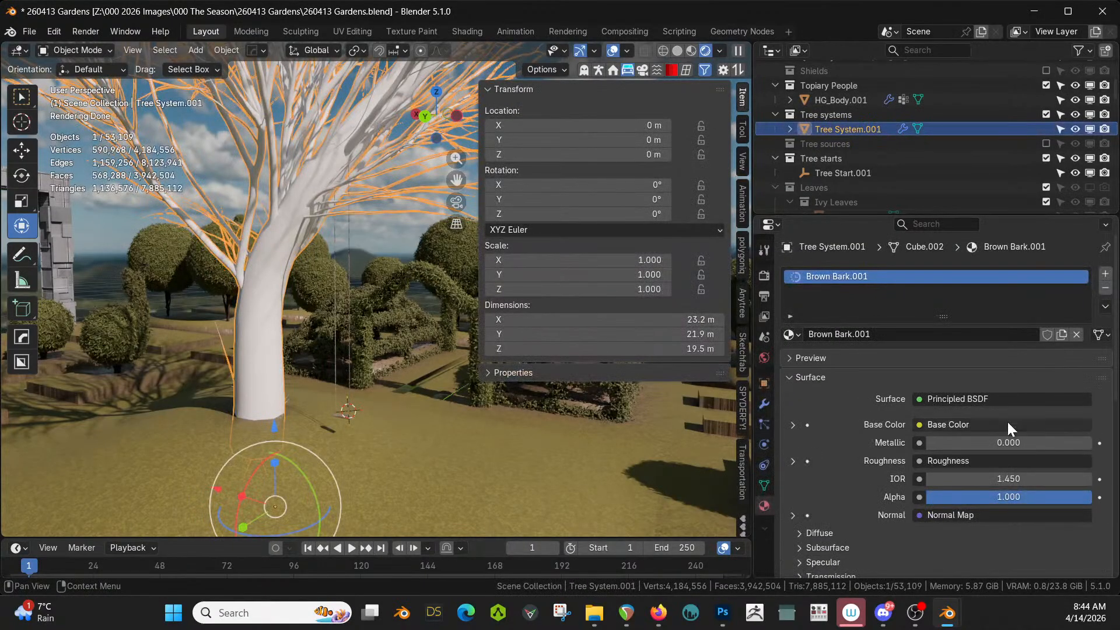
scroll(885, 429, "down", 1)
scroll(886, 428, "up", 1)
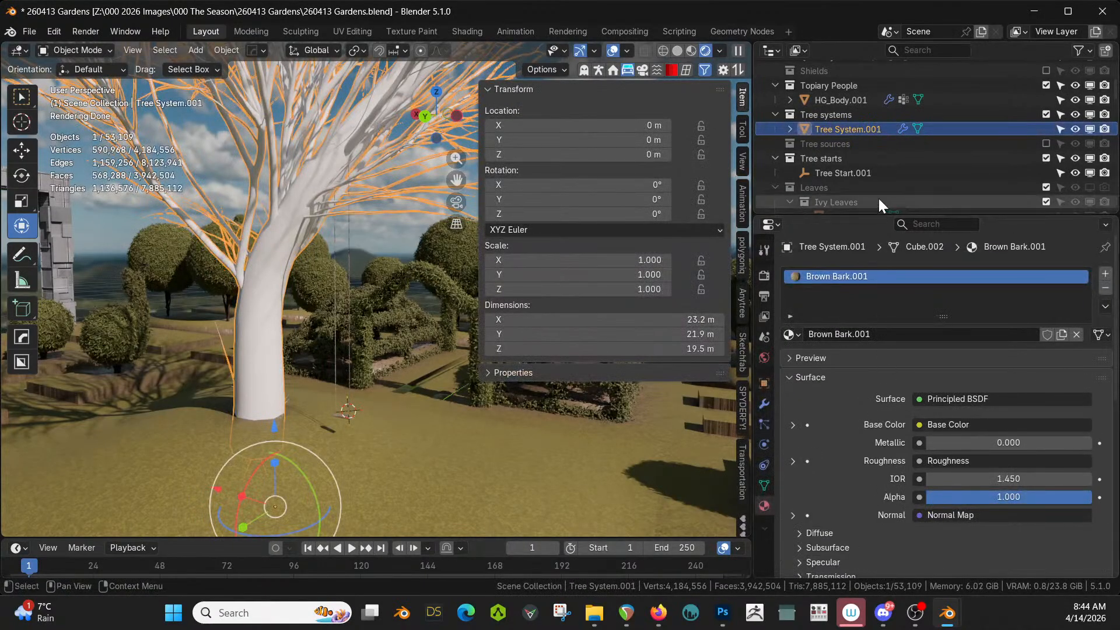
left_click(764, 404)
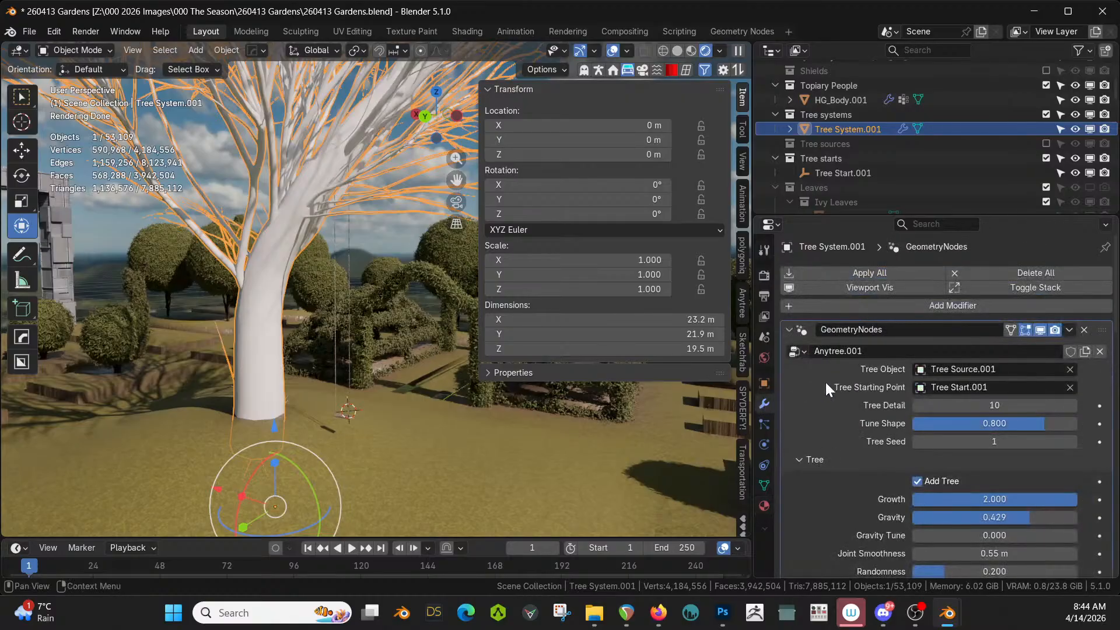
scroll(901, 442, "down", 8)
scroll(905, 447, "down", 15)
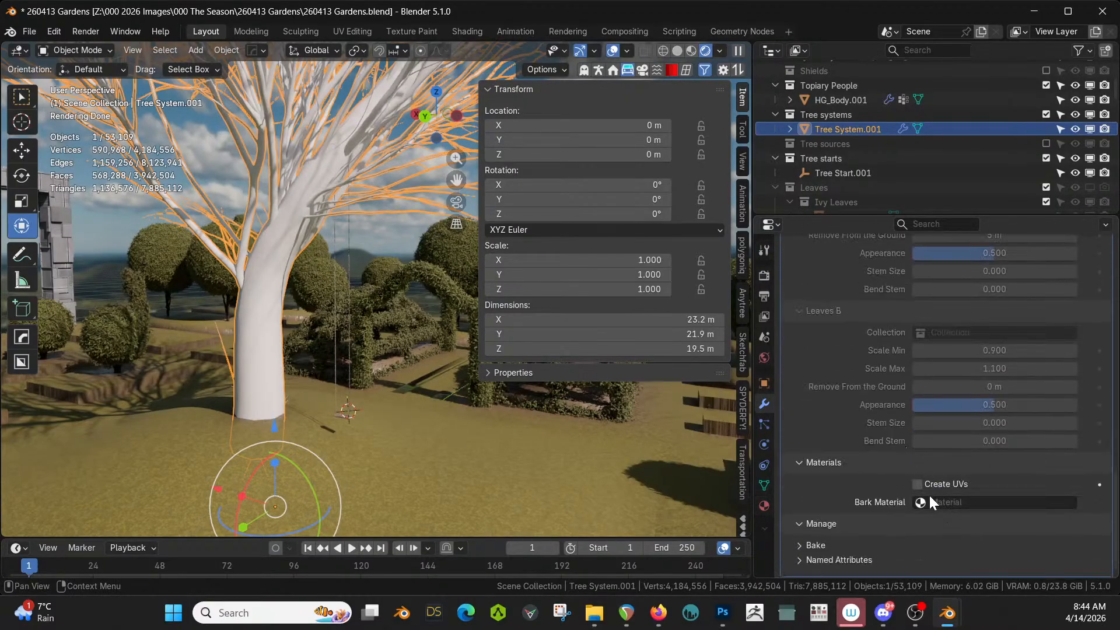
left_click(921, 502)
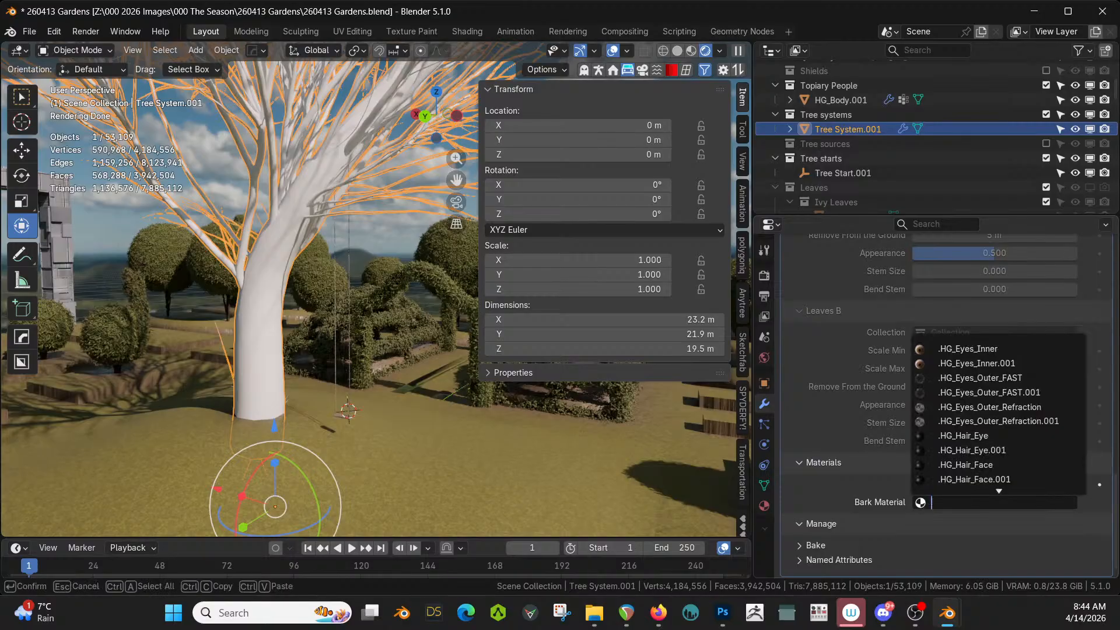
type("bark")
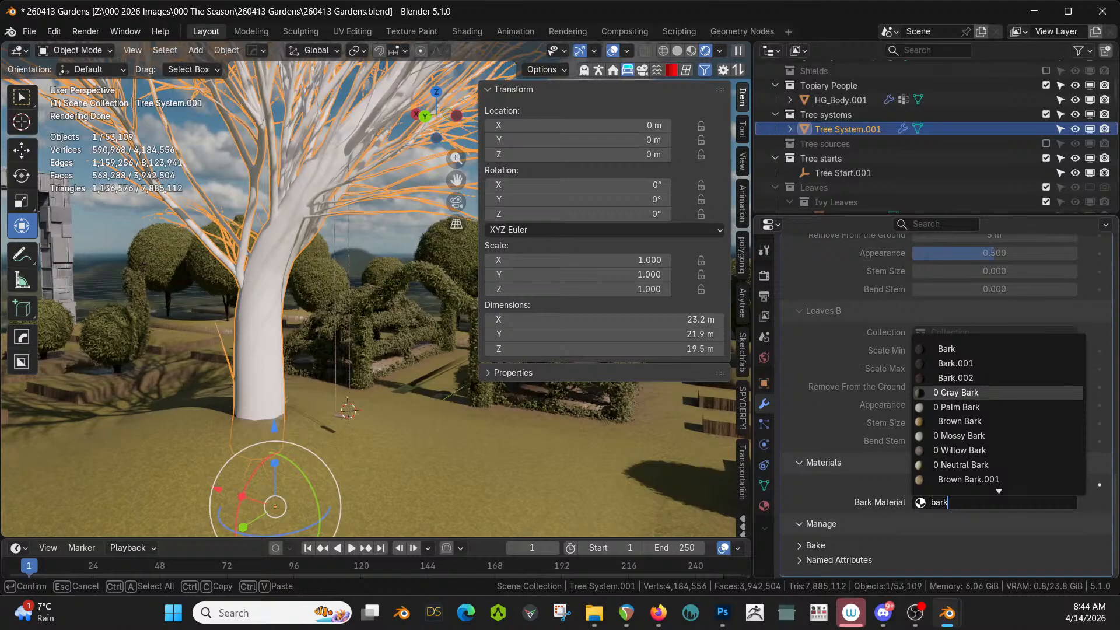
left_click(963, 395)
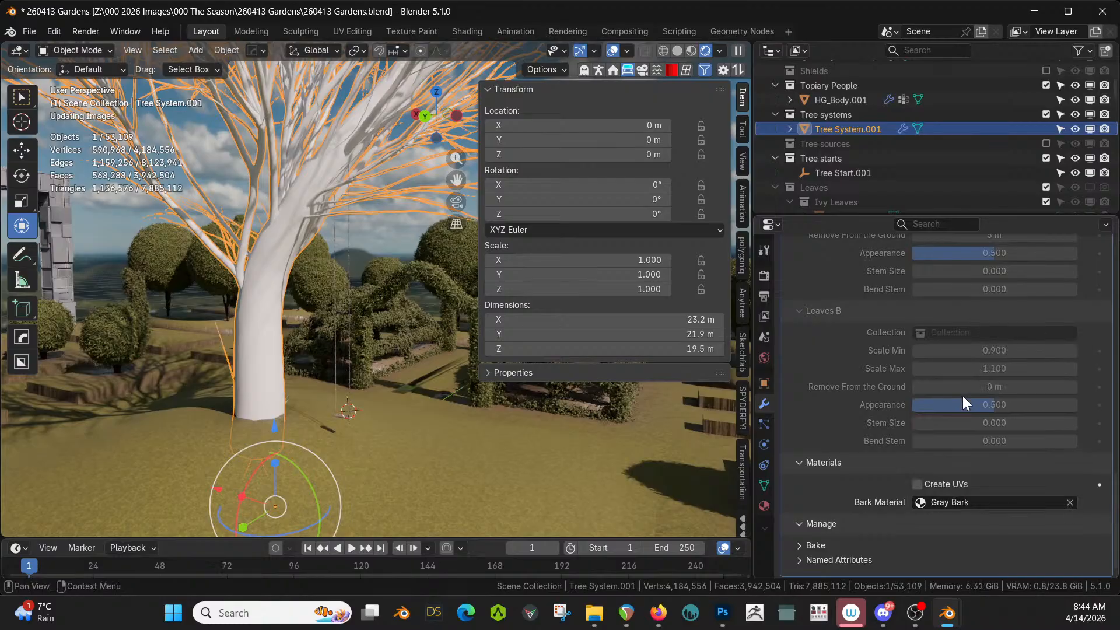
Enable UV creation for the tree so the bark texture wraps around its trunk and branches
left_click(917, 485)
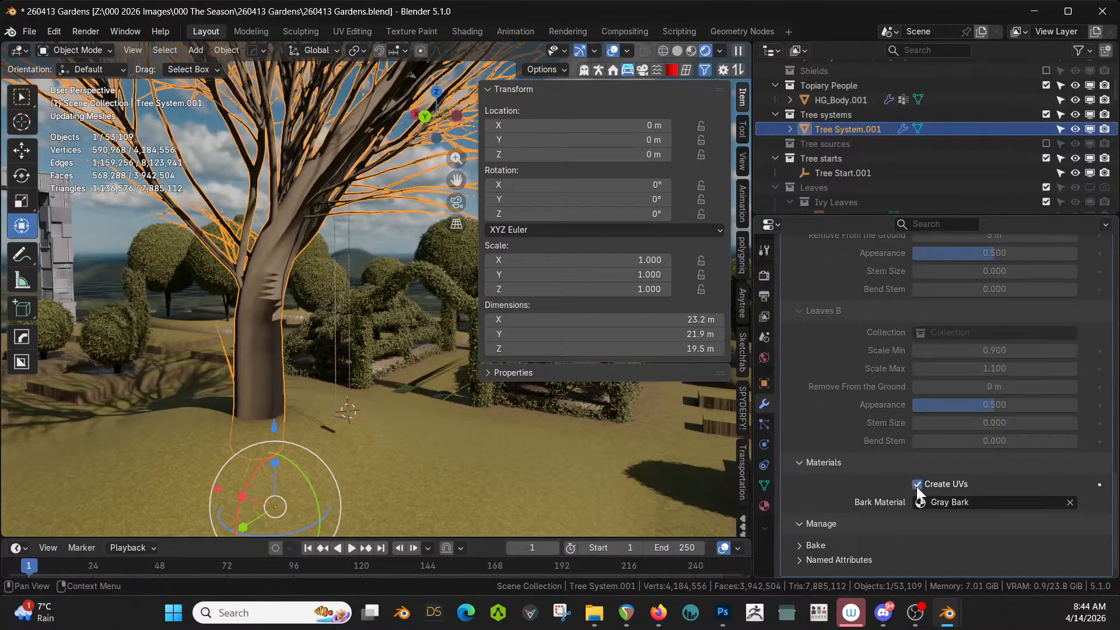
scroll(215, 285, "up", 4)
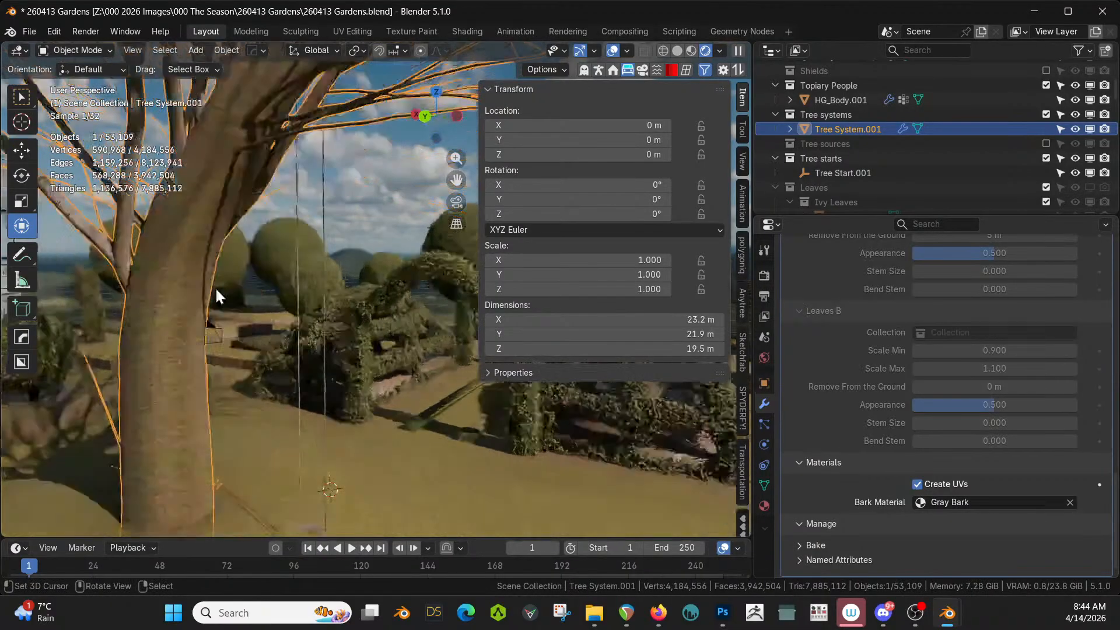
middle_click_drag(263, 330, 71, 329)
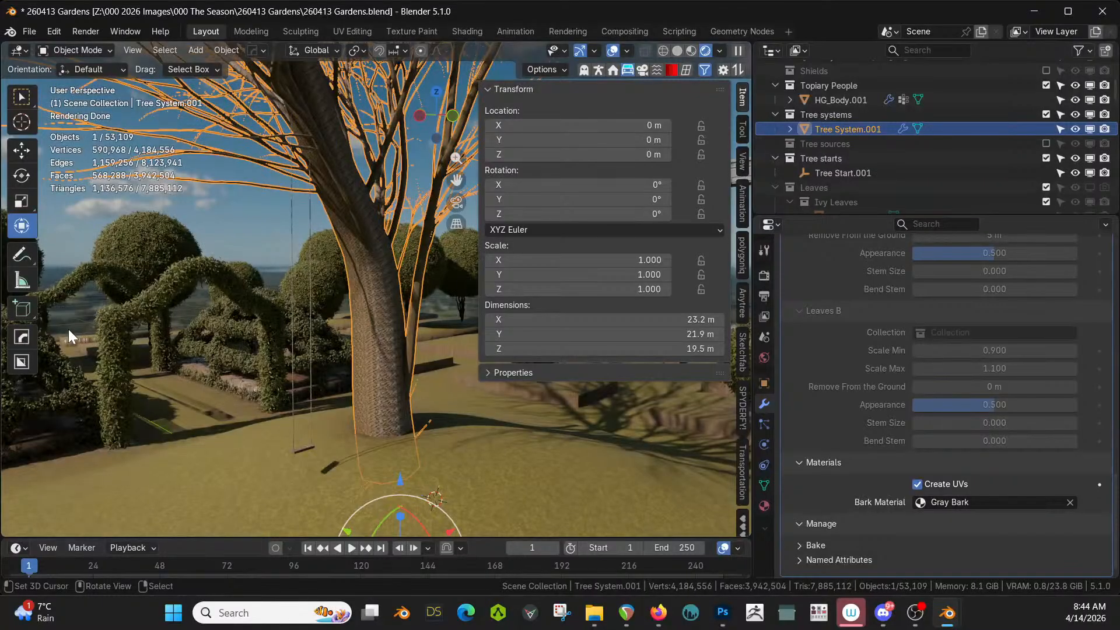
Enable leaves on the tree in its Anytree modifier and deselect the tree
left_click(800, 524)
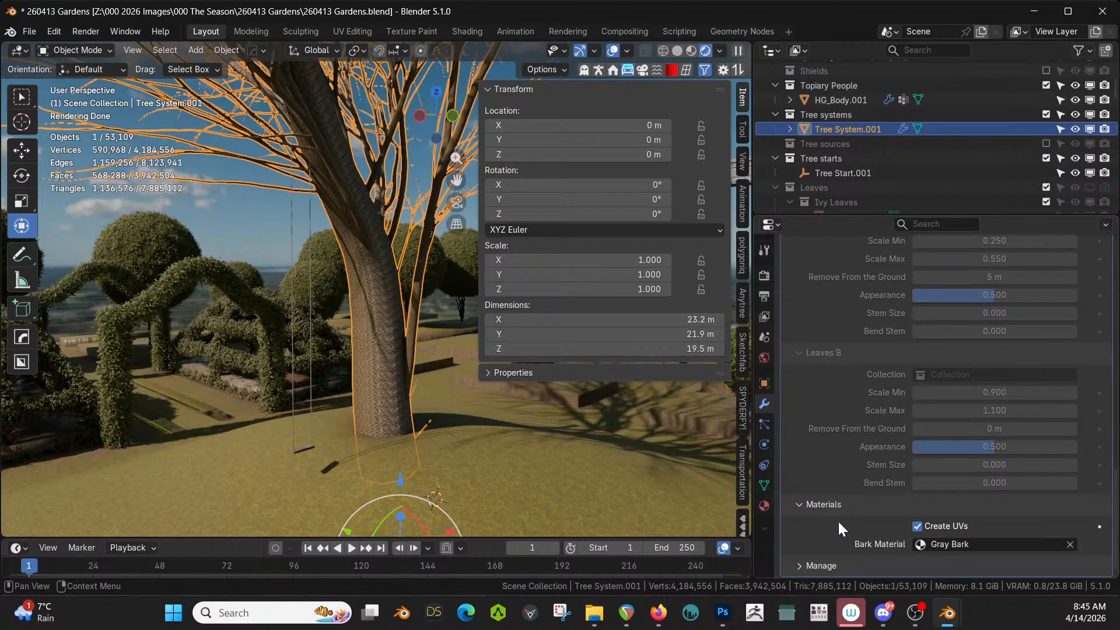
scroll(891, 548, "up", 5)
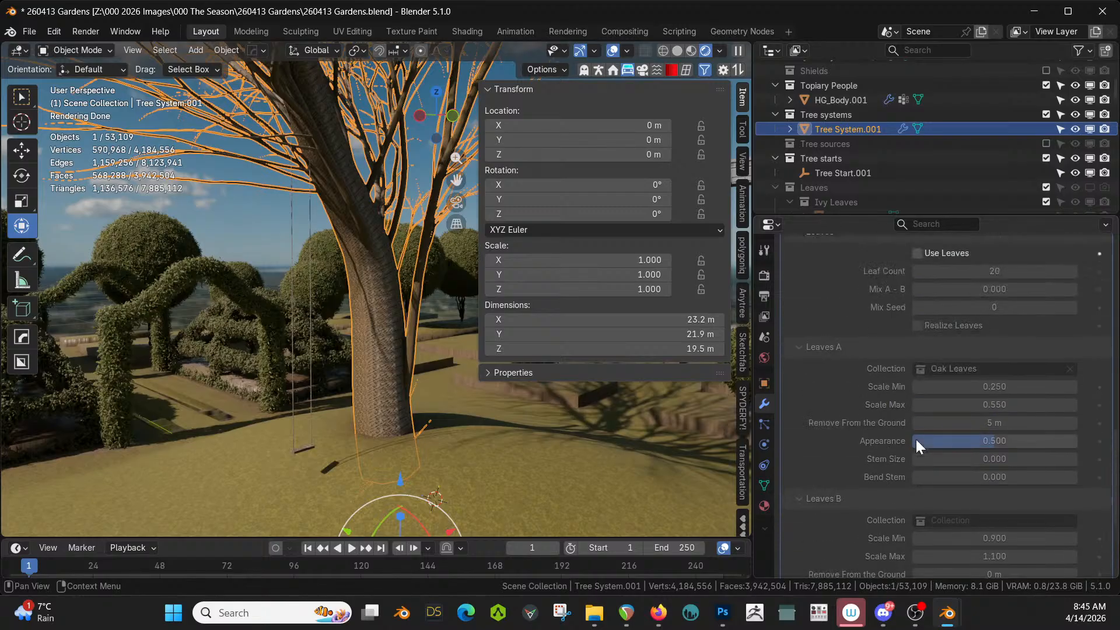
left_click(918, 254)
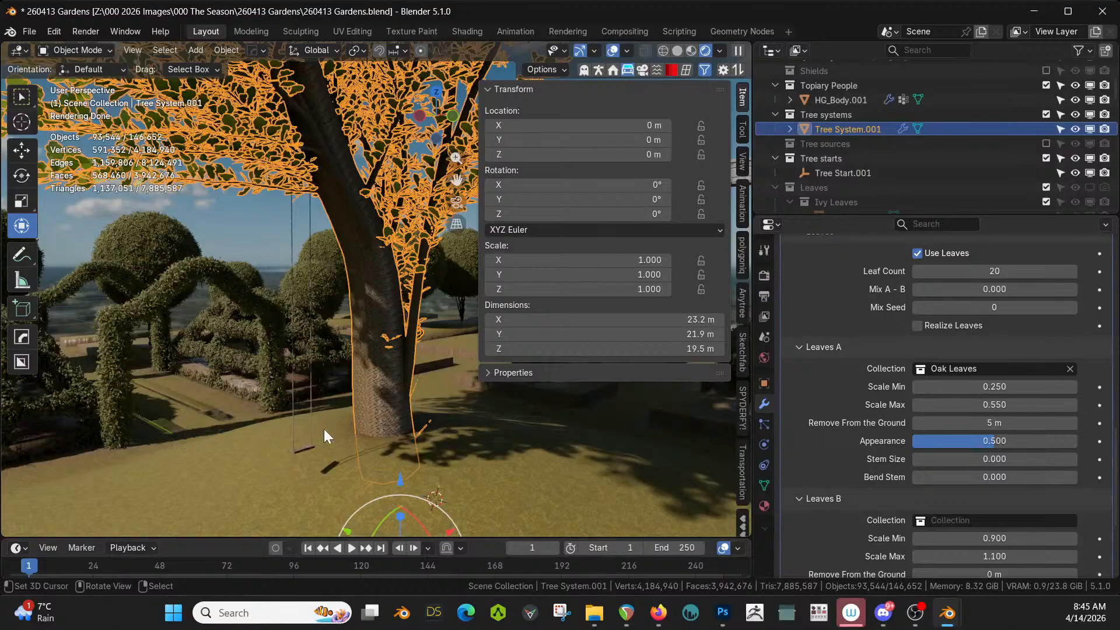
left_click(431, 476)
scroll(437, 440, "down", 2)
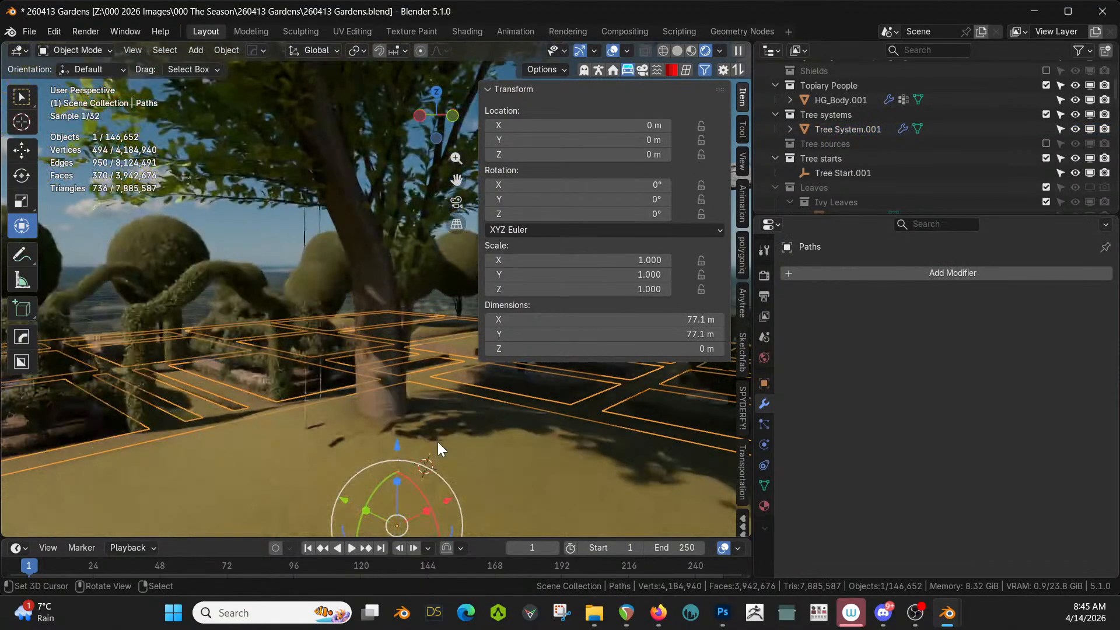
scroll(427, 434, "up", 3)
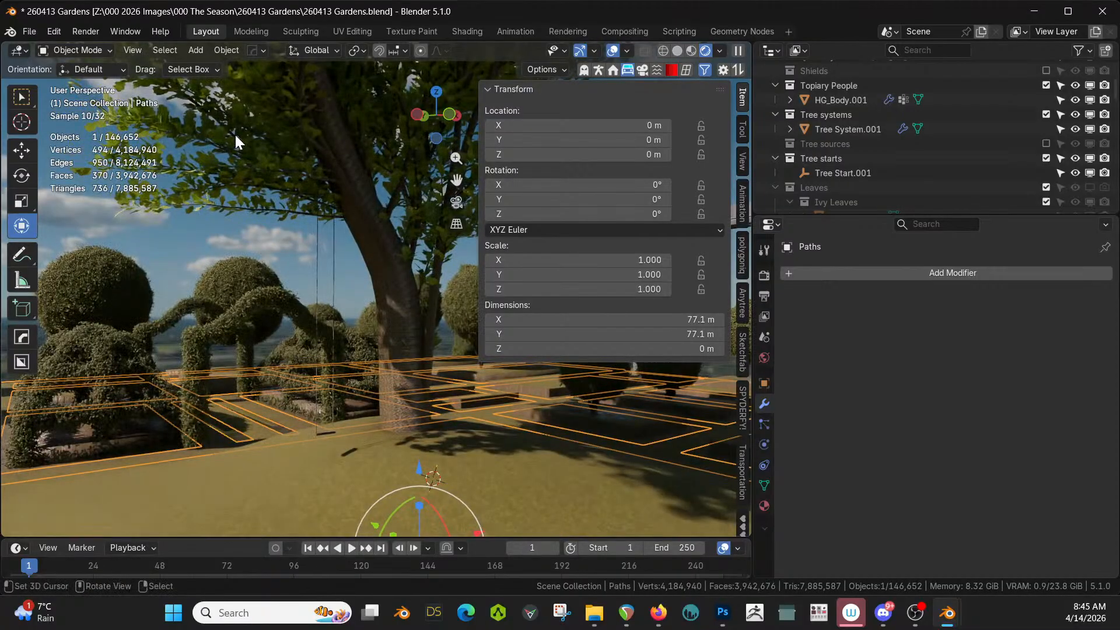
Set the tree's Leaves A minimum scale to 0.1 and maximum scale to 0.3
left_click(235, 133)
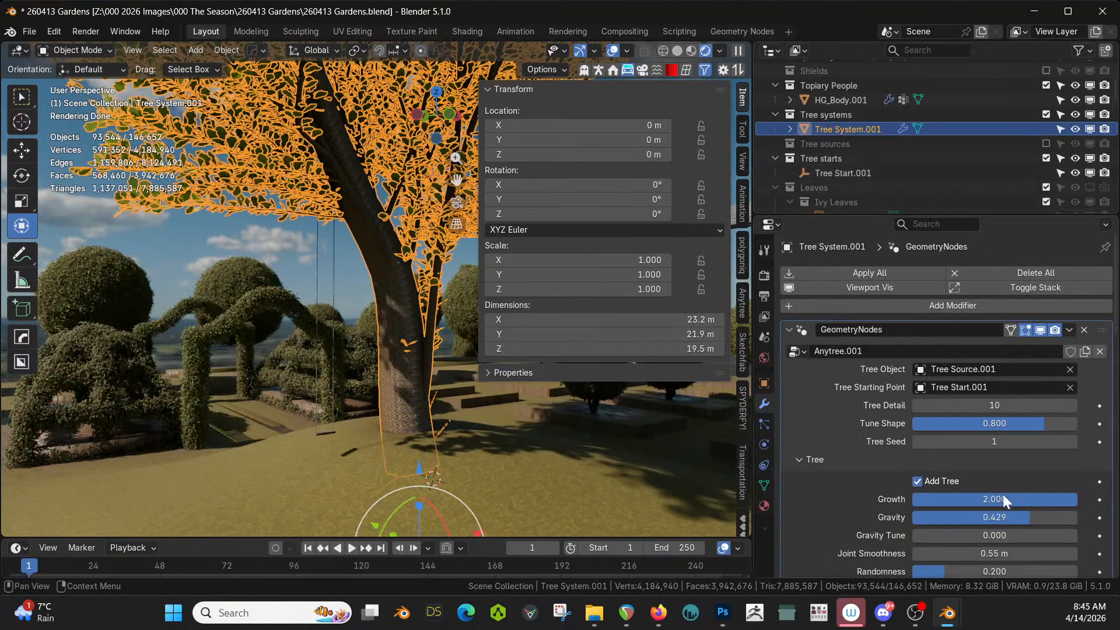
scroll(1003, 499, "down", 15)
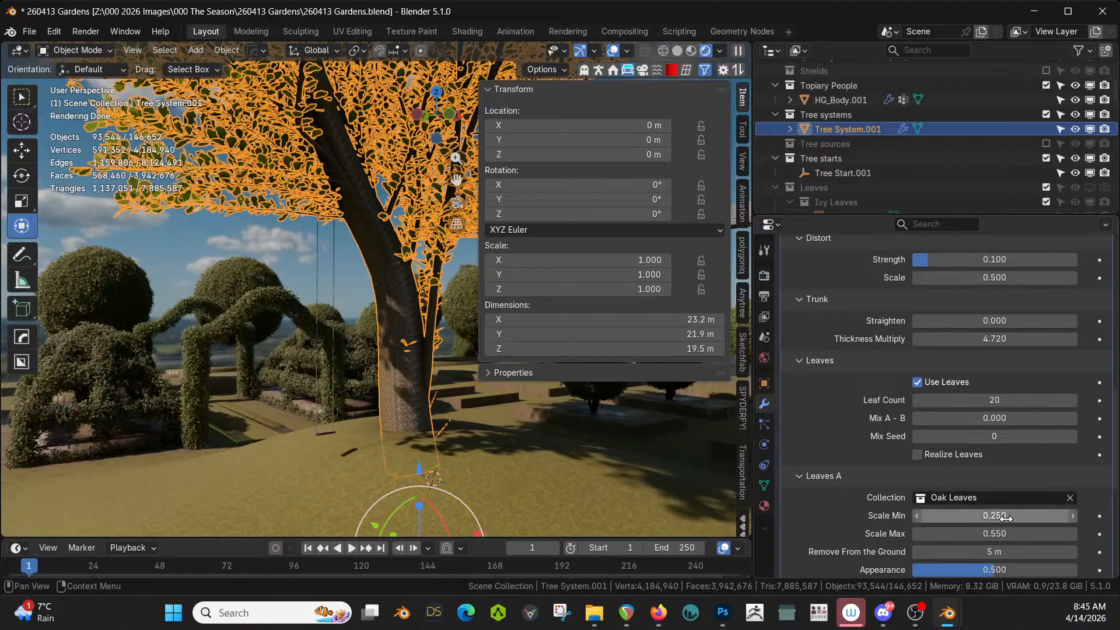
left_click(1007, 517)
type(".1")
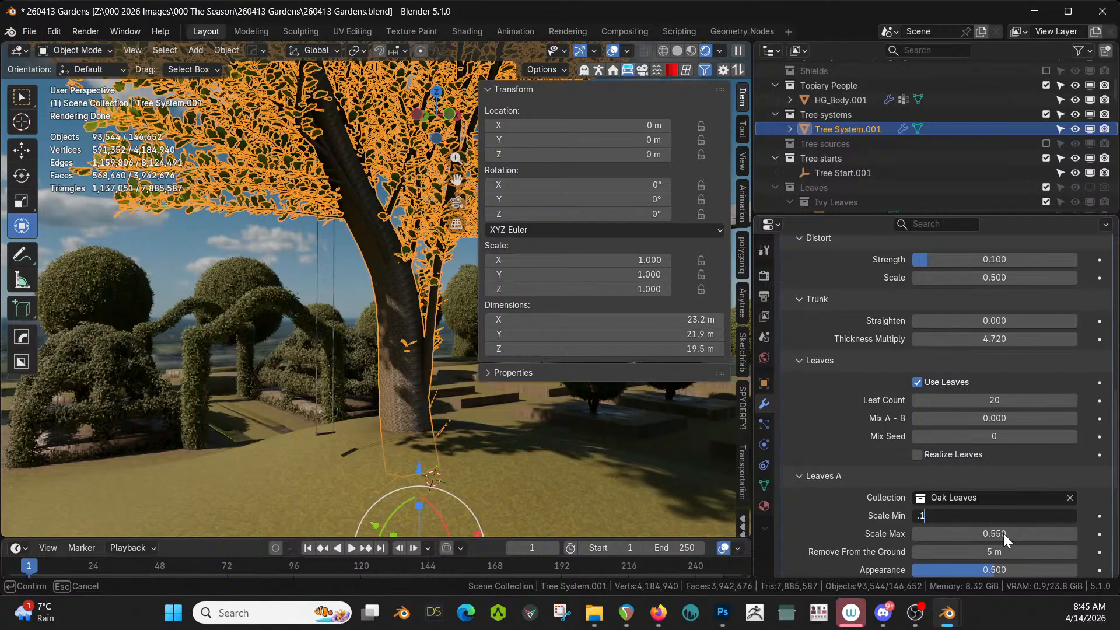
key("Return")
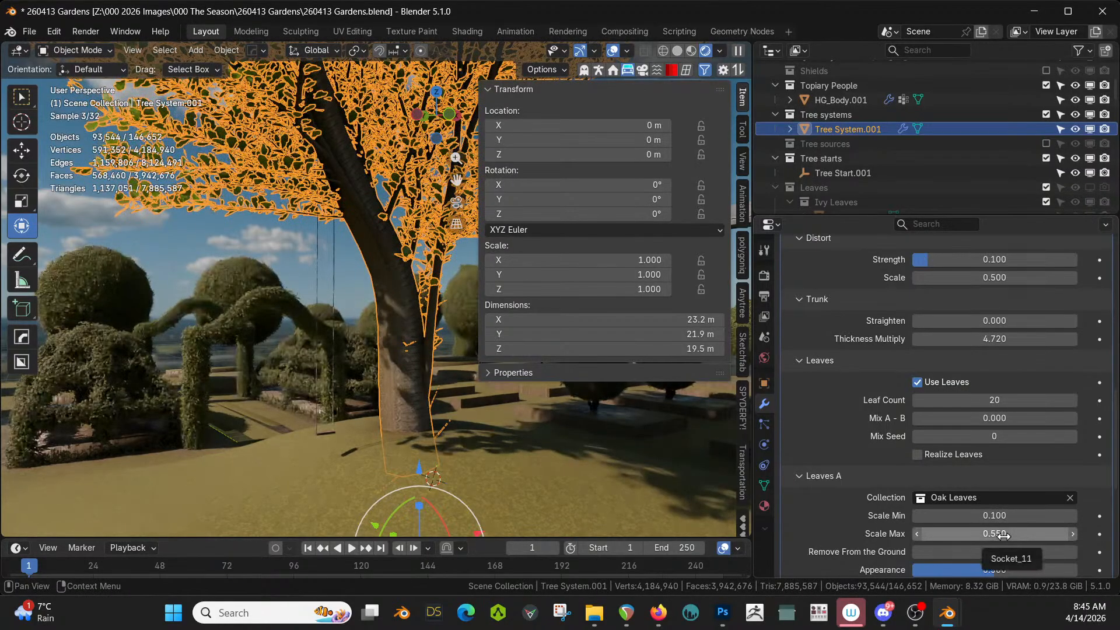
left_click(1003, 535)
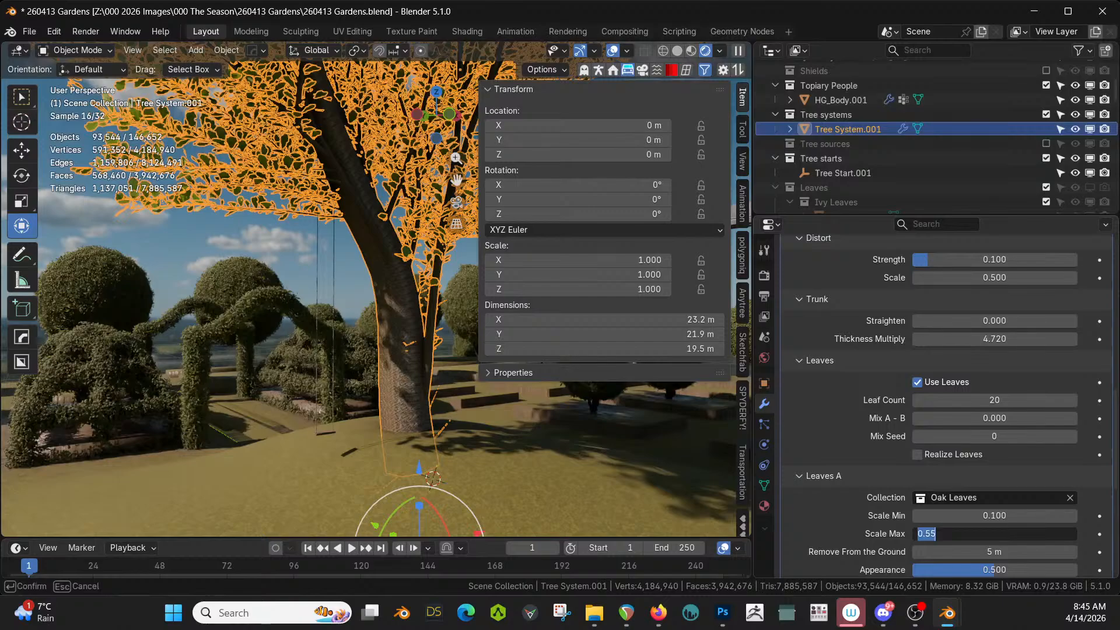
type(".3")
key("Return")
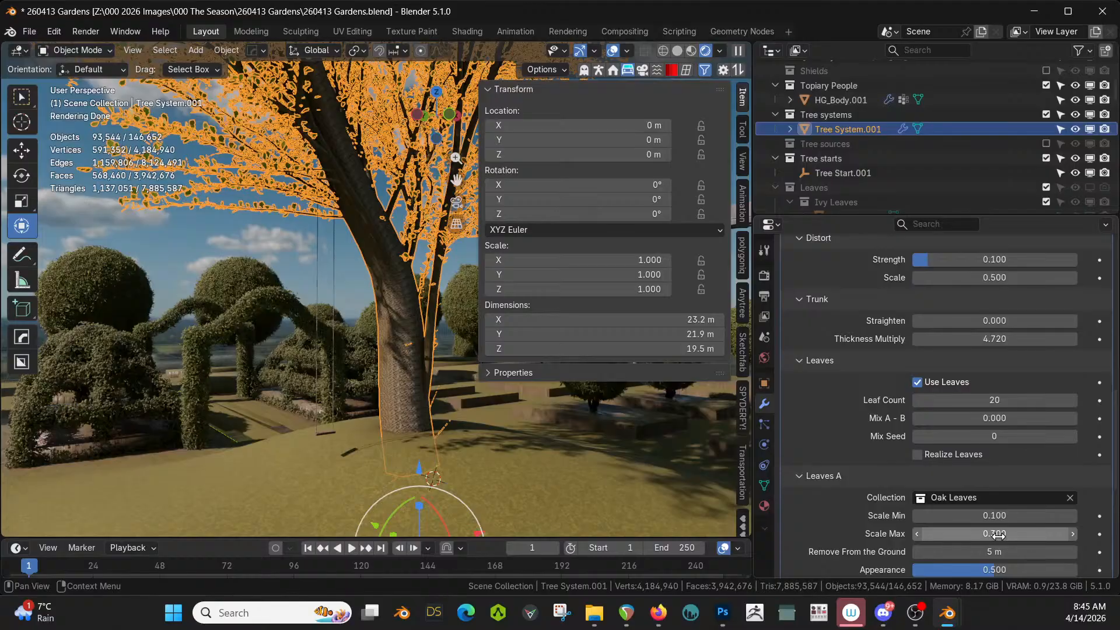
Set the tree's leaf count to 50 and deselect the tree
left_click(985, 402)
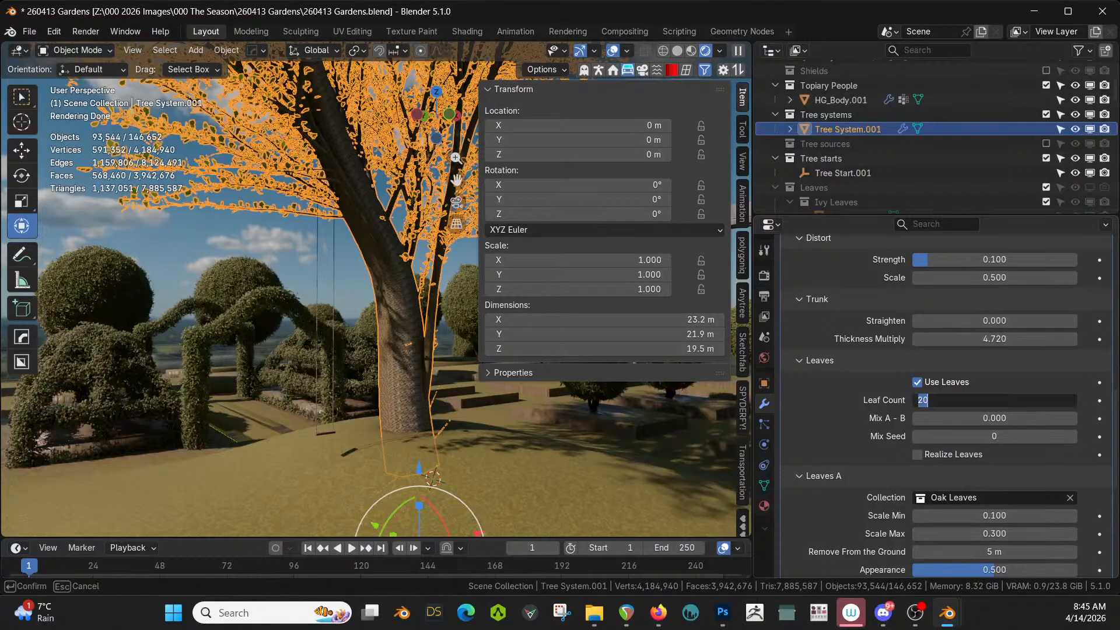
type("50")
key("Return")
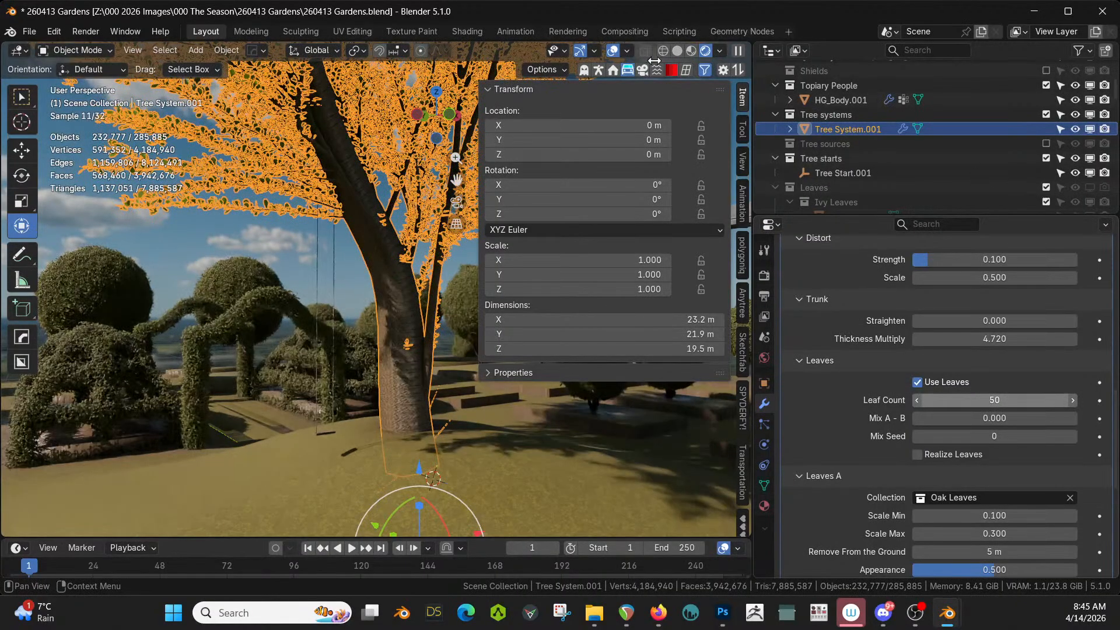
left_click(163, 250)
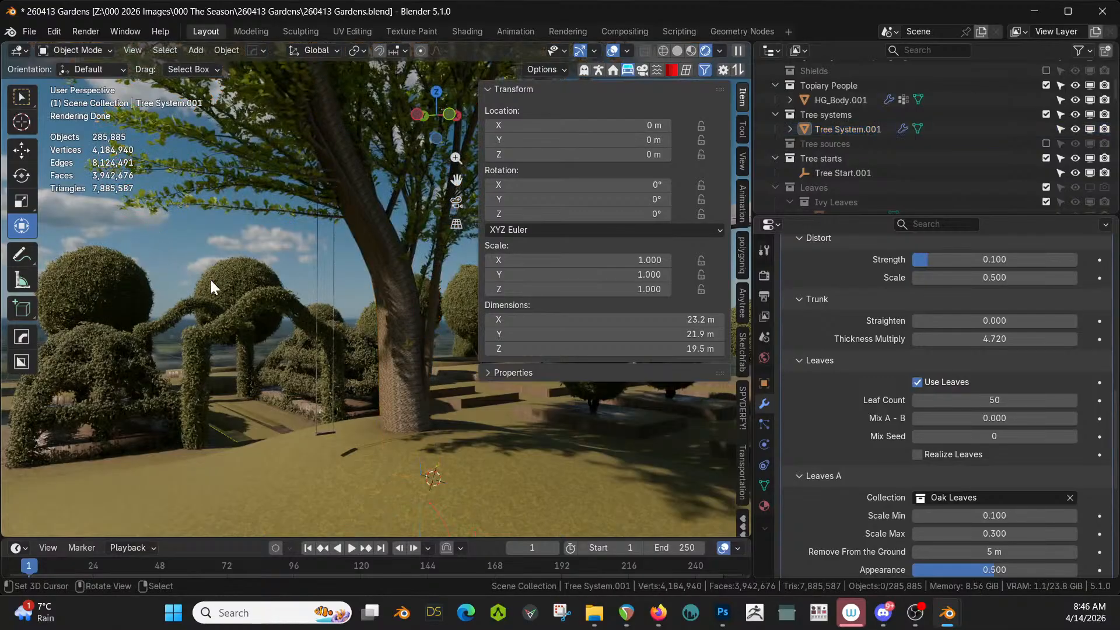
scroll(337, 275, "down", 5)
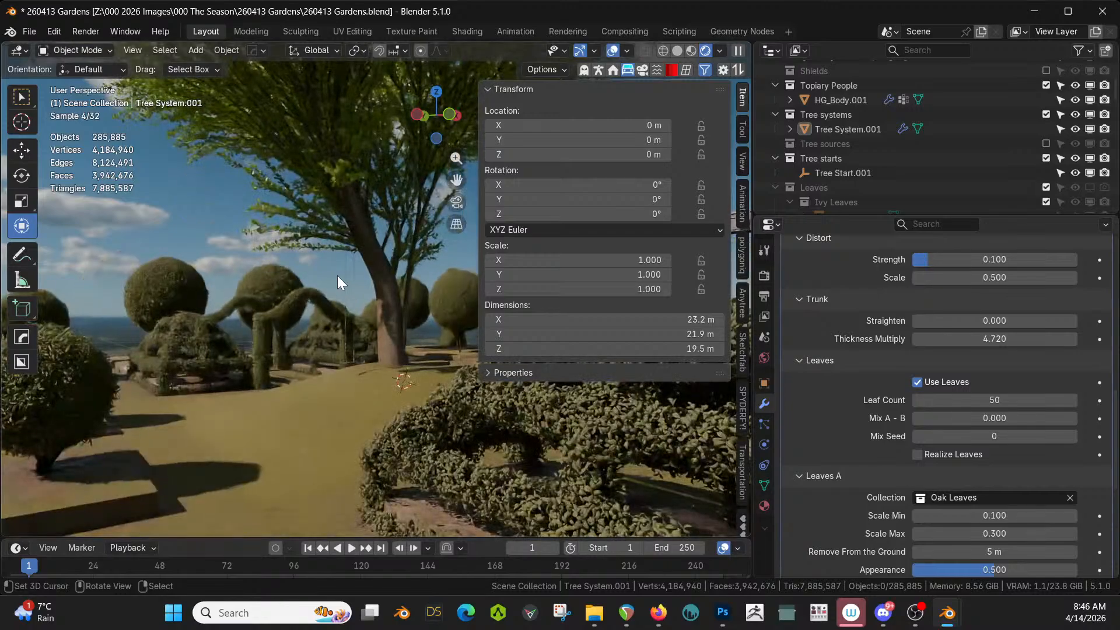
scroll(338, 275, "up", 5)
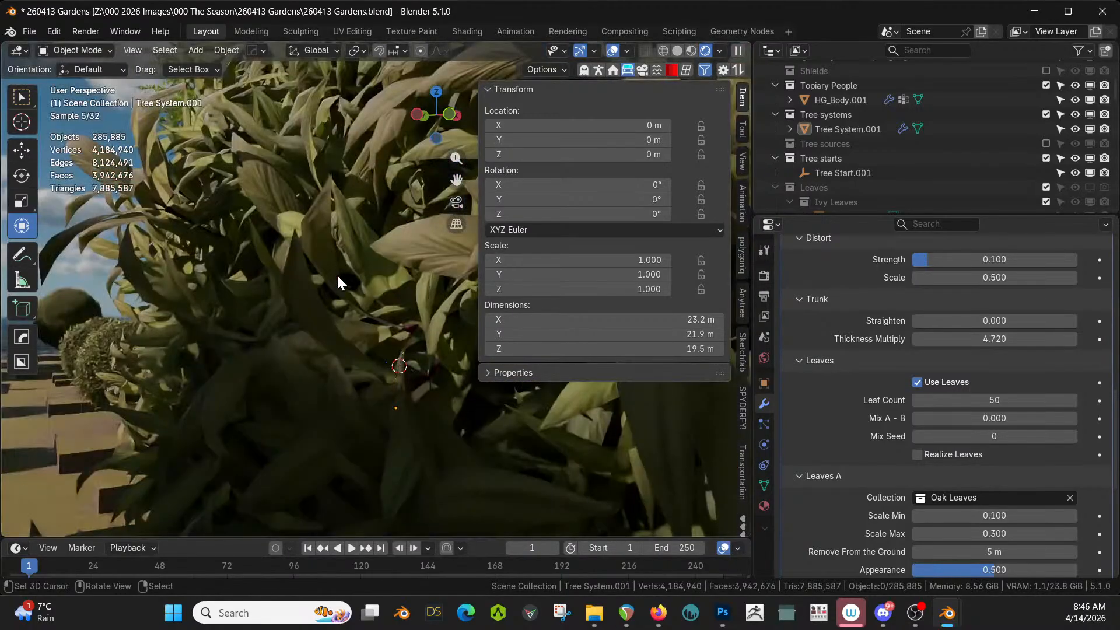
middle_click_drag(336, 273, 373, 279)
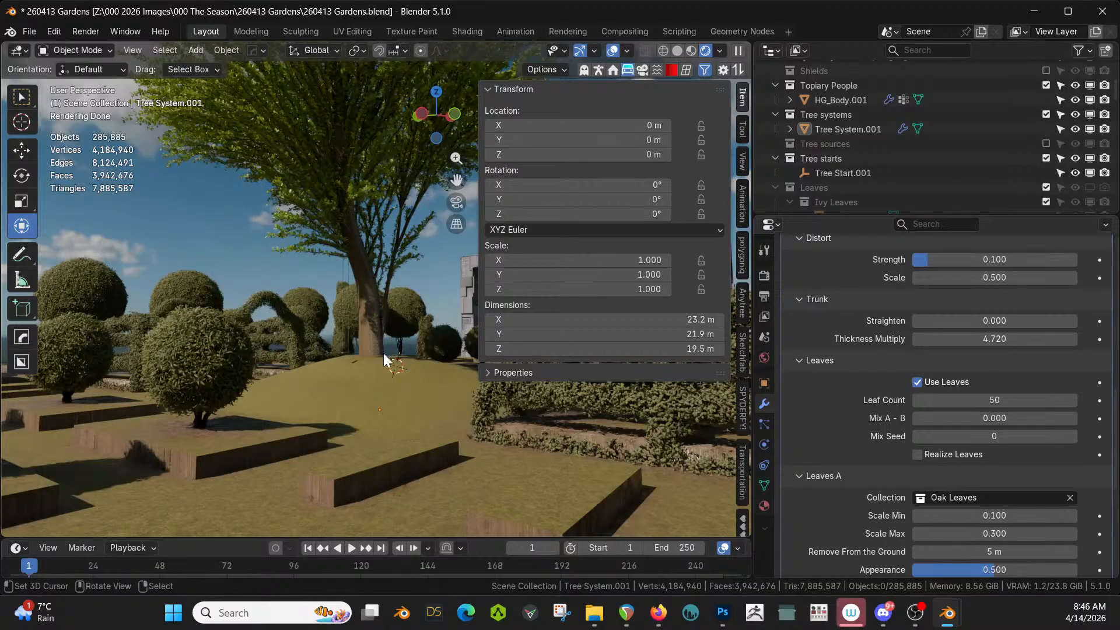
middle_click_drag(383, 352, 347, 271)
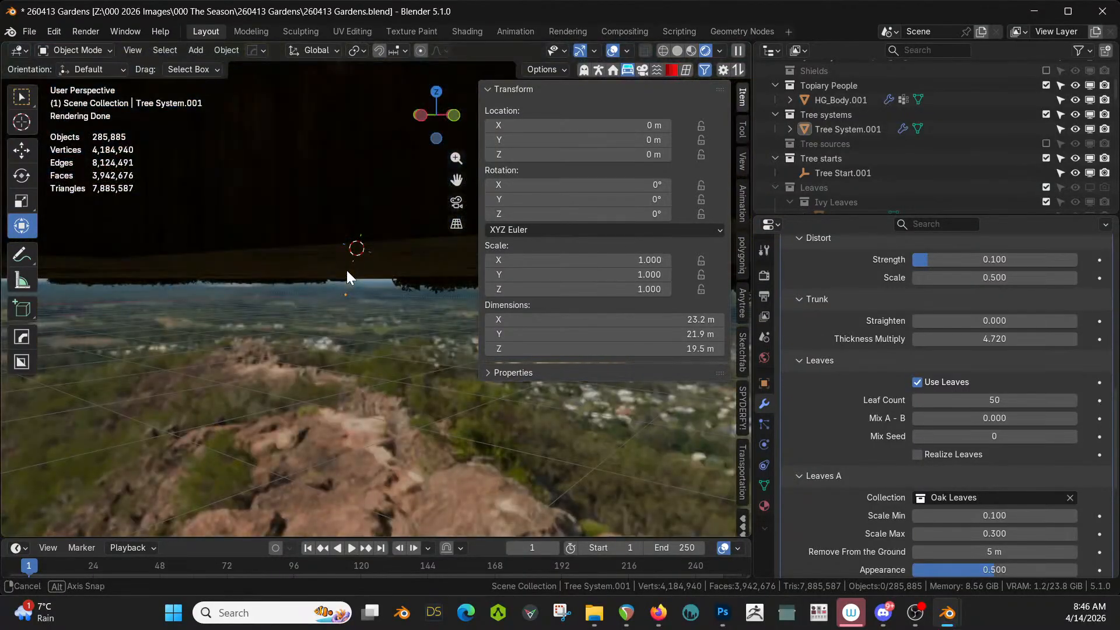
Save the garden scene in its existing file
scroll(347, 270, "up", 2)
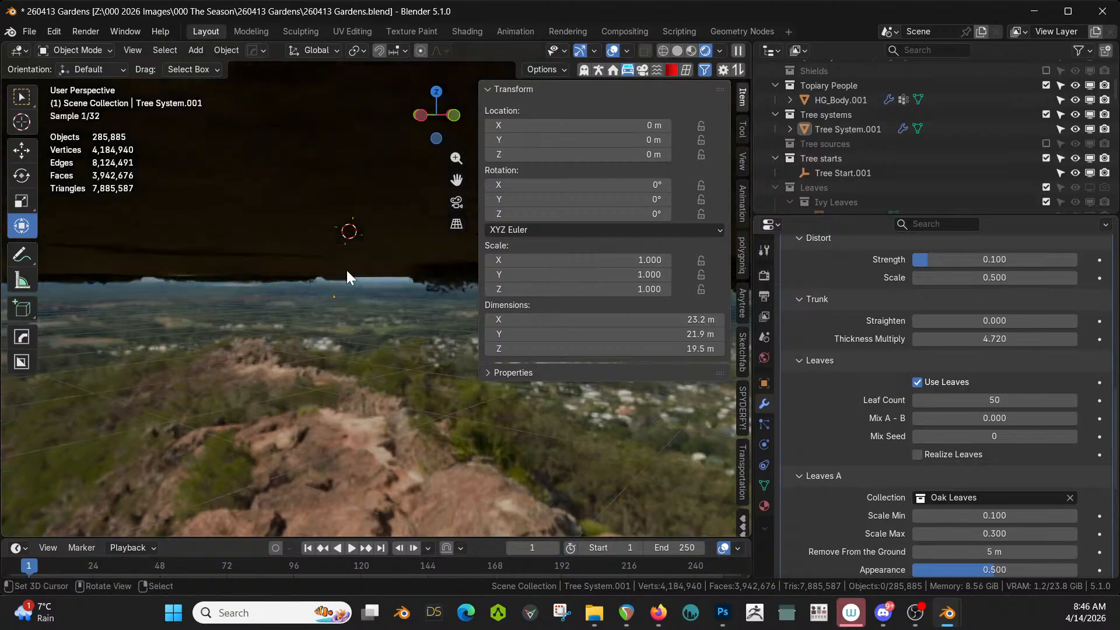
middle_click_drag(355, 312, 363, 350, "shift")
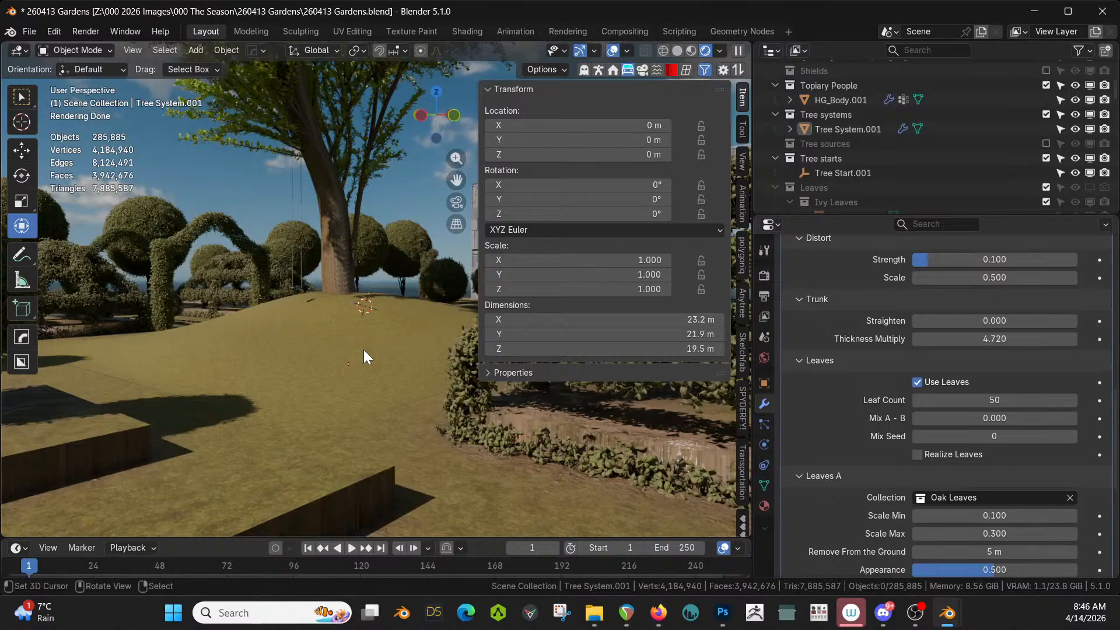
left_click(27, 31)
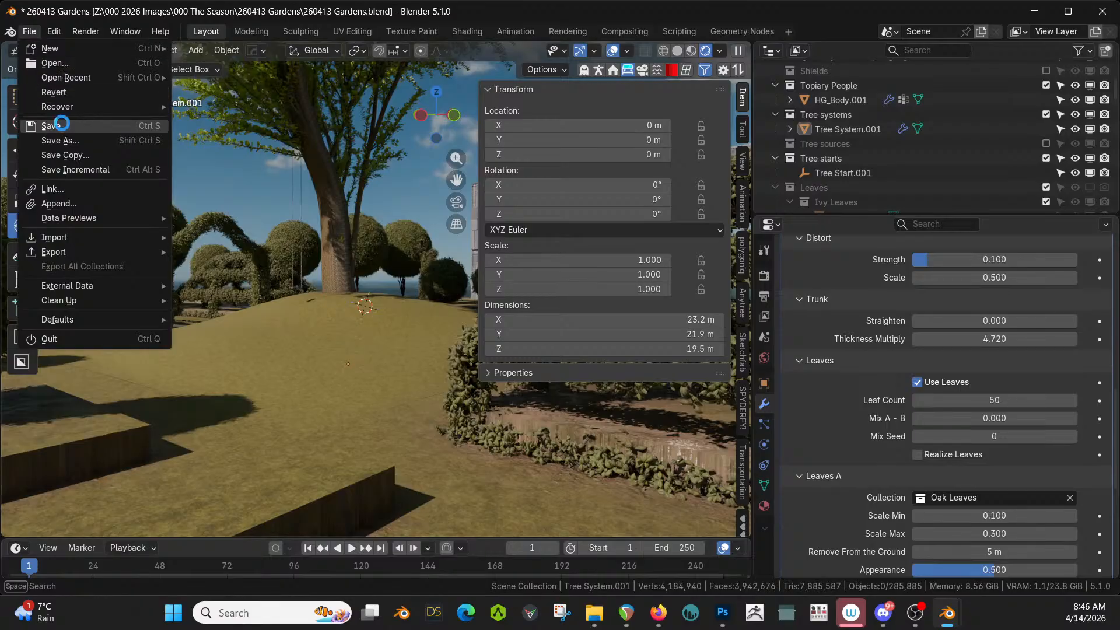
left_click(61, 125)
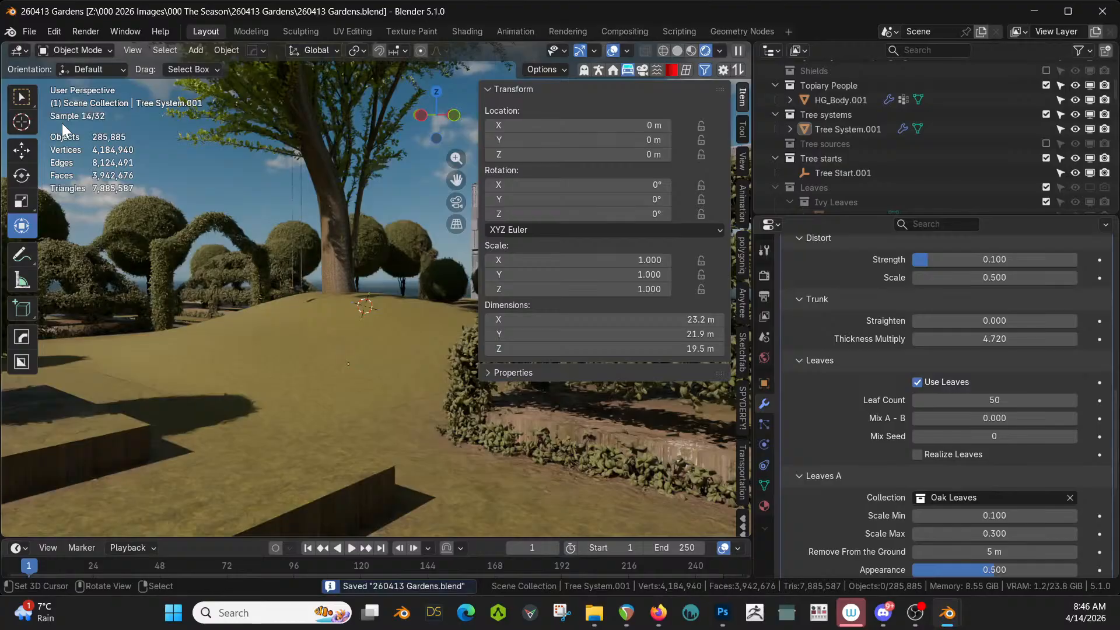
Switch the viewport to solid shading and narrow its sidebar to free up space for the scene
middle_click_drag(323, 254, 315, 310)
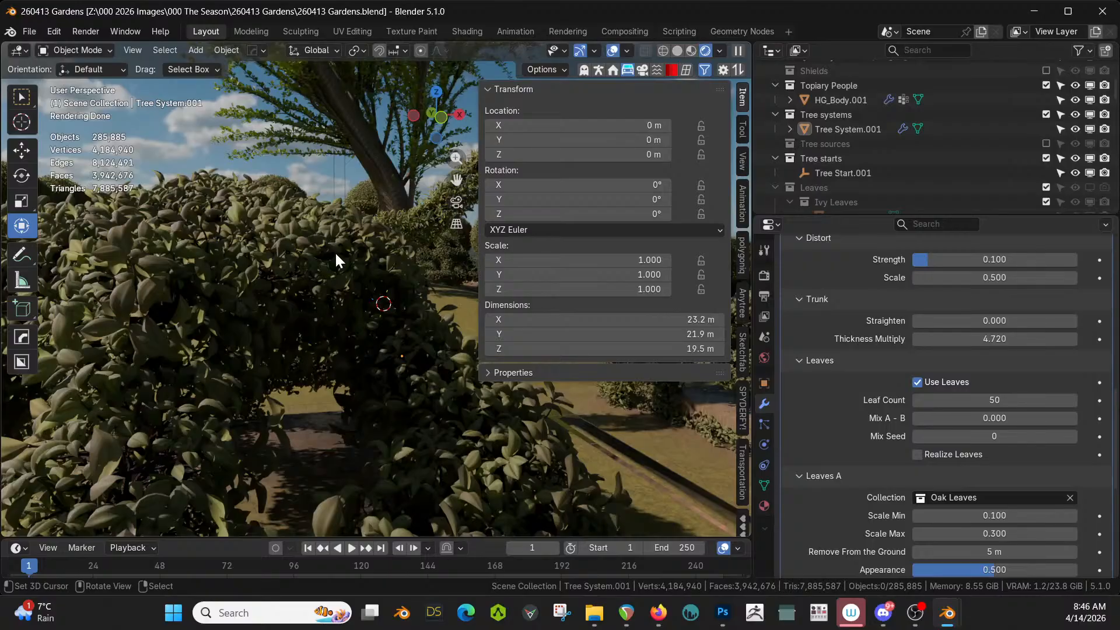
middle_click_drag(368, 187, 404, 207)
scroll(404, 207, "down", 2)
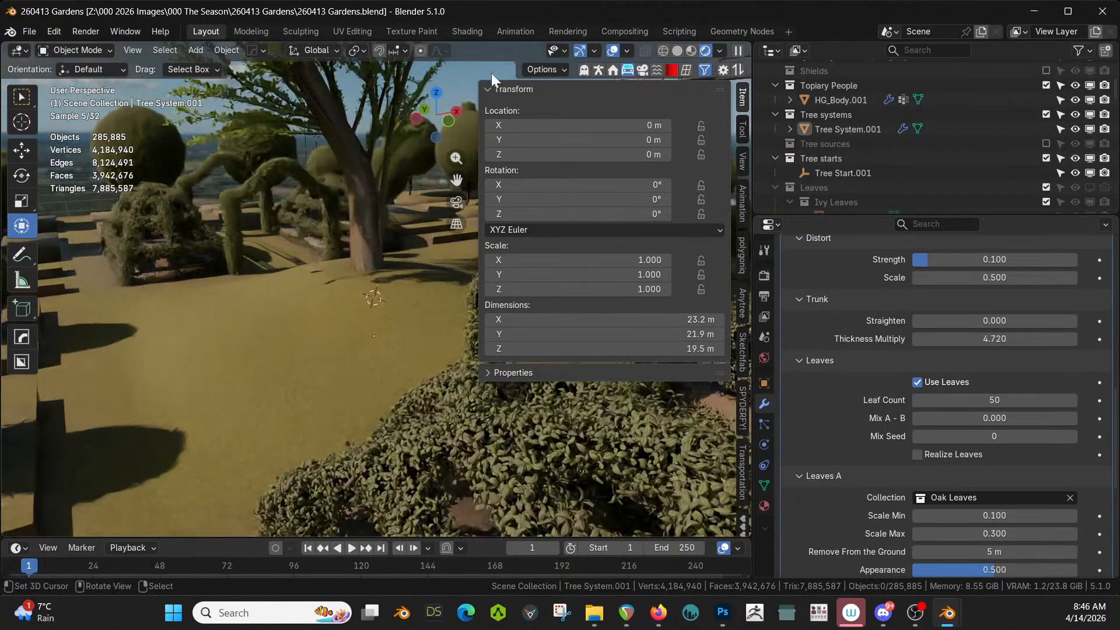
left_click(674, 54)
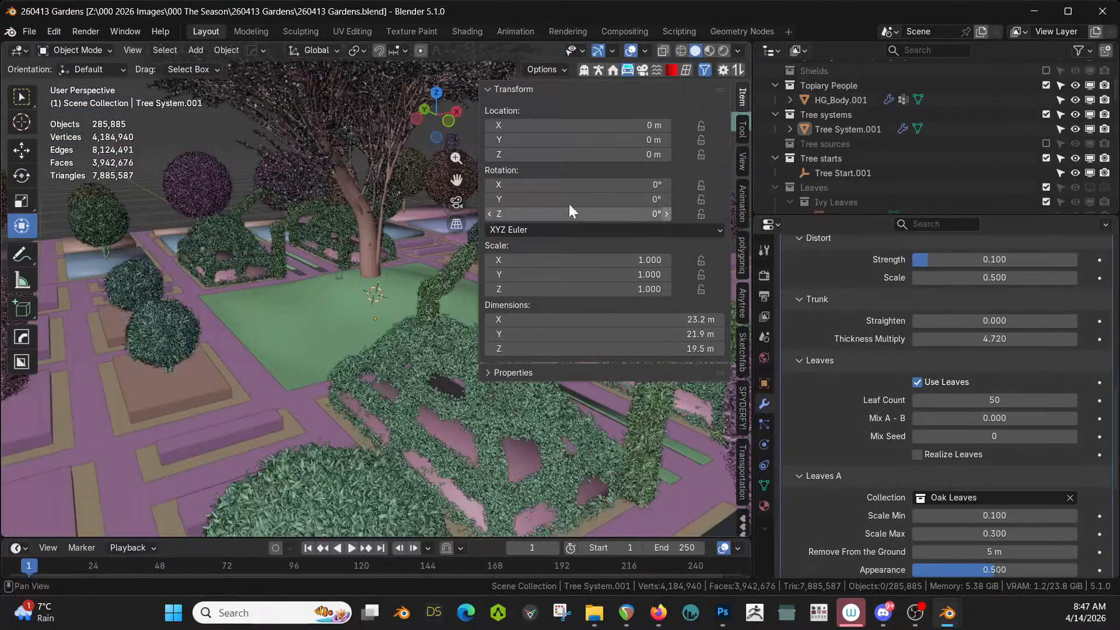
left_click_drag(475, 166, 623, 169)
Examine the garden layout around the central tree from several angles and from above
middle_click_drag(496, 300, 221, 369)
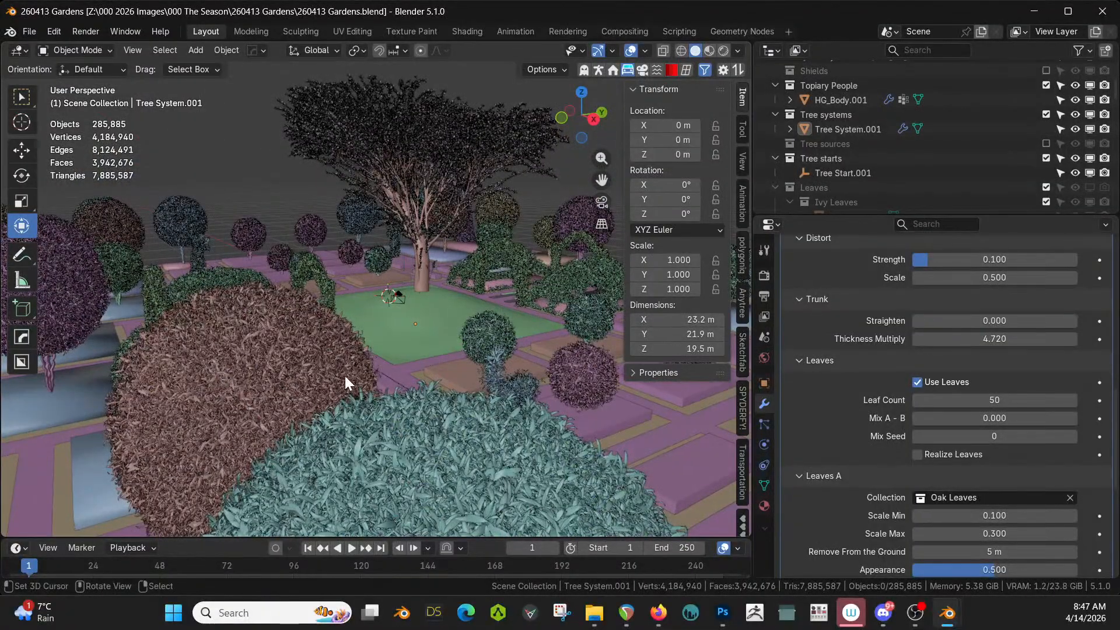
middle_click_drag(345, 375, 285, 329, "shift")
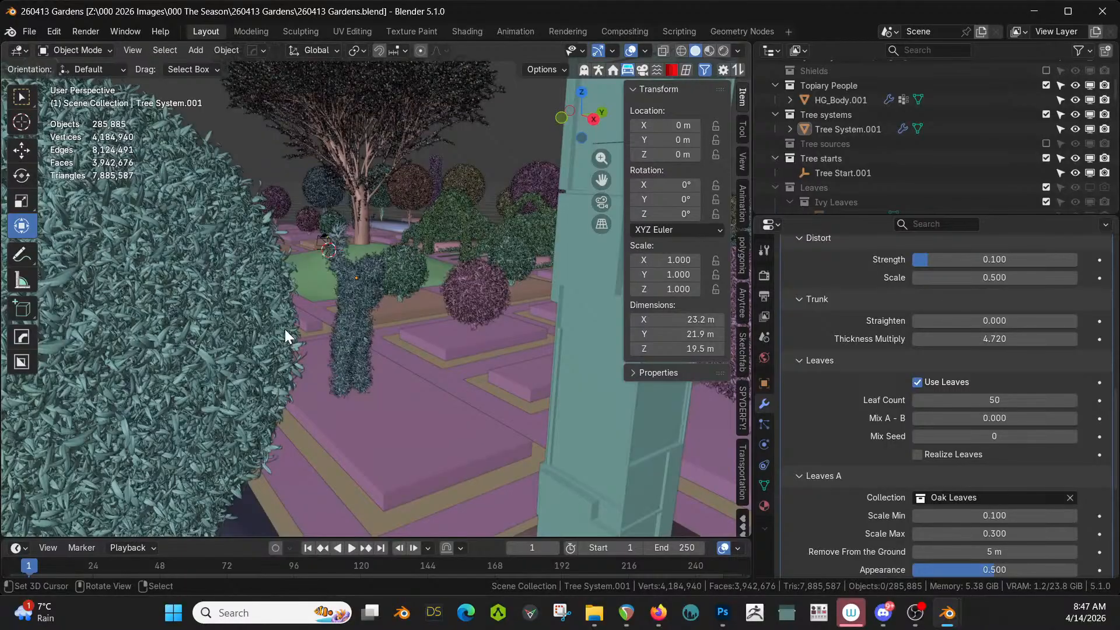
middle_click_drag(382, 169, 405, 260)
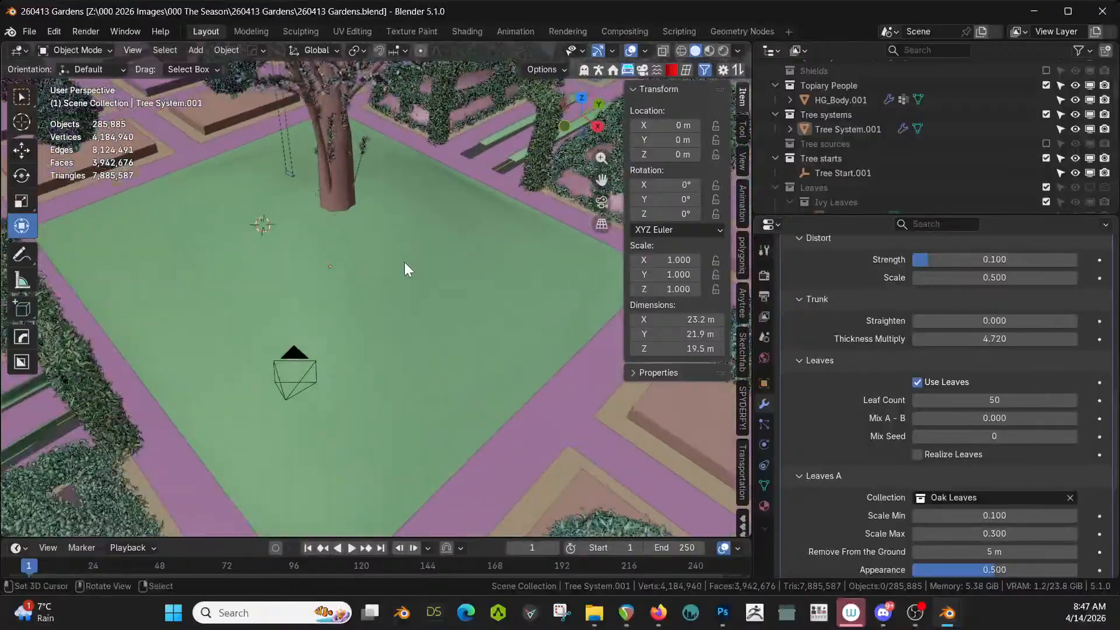
scroll(404, 261, "down", 3)
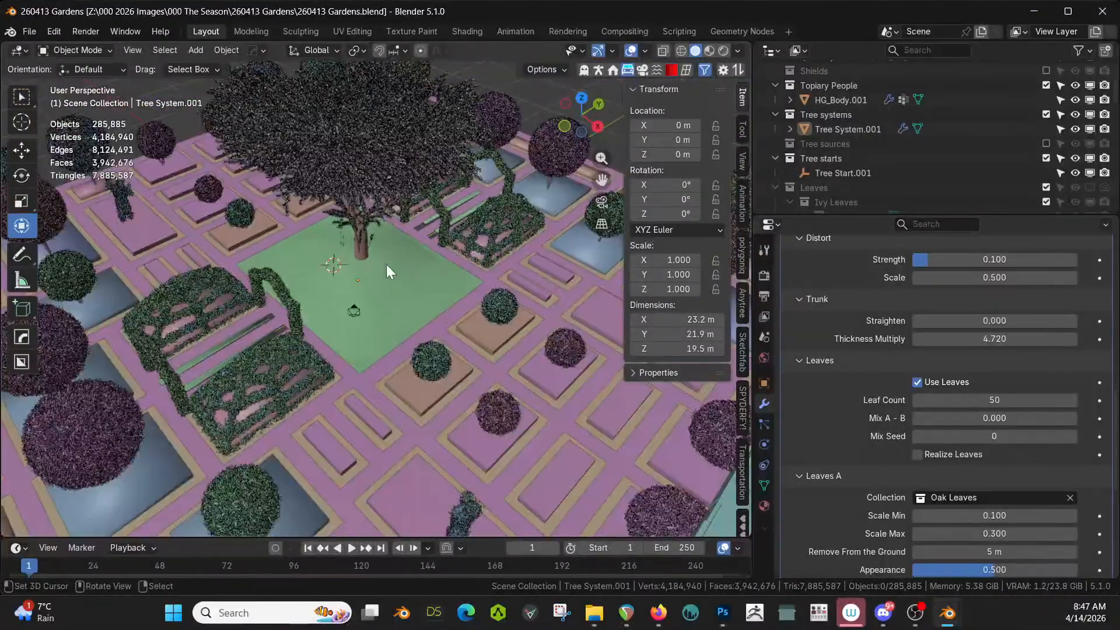
middle_click_drag(387, 265, 380, 372, "shift")
scroll(306, 255, "up", 4)
middle_click_drag(355, 318, 414, 361)
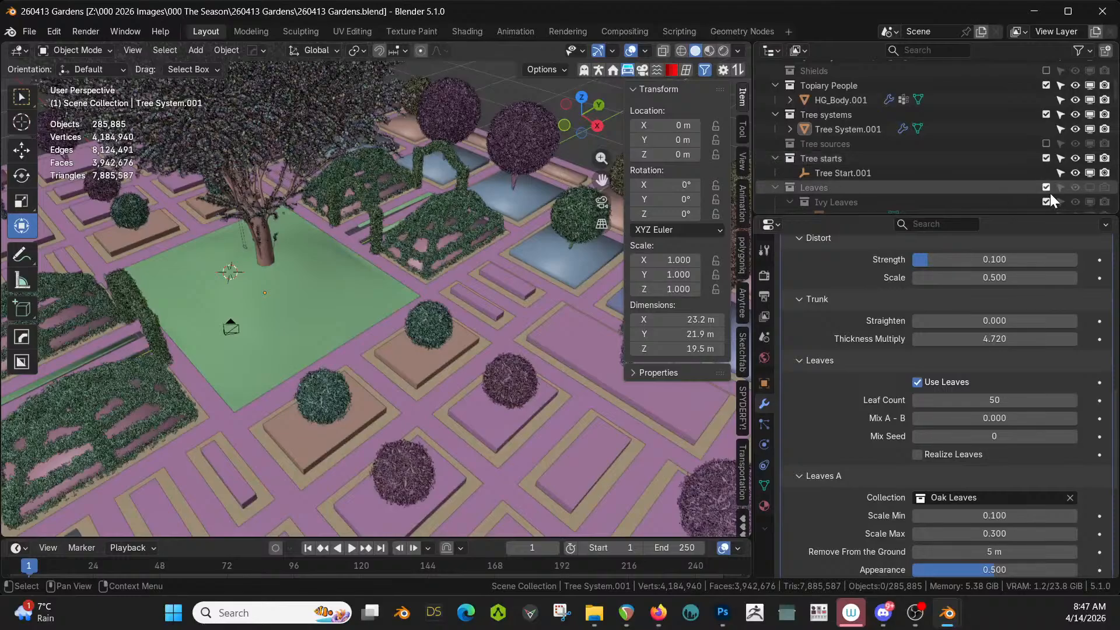
Exclude the Leaves and Tree starts collections from the view layer and collapse the Leaves collection
scroll(978, 188, "up", 2)
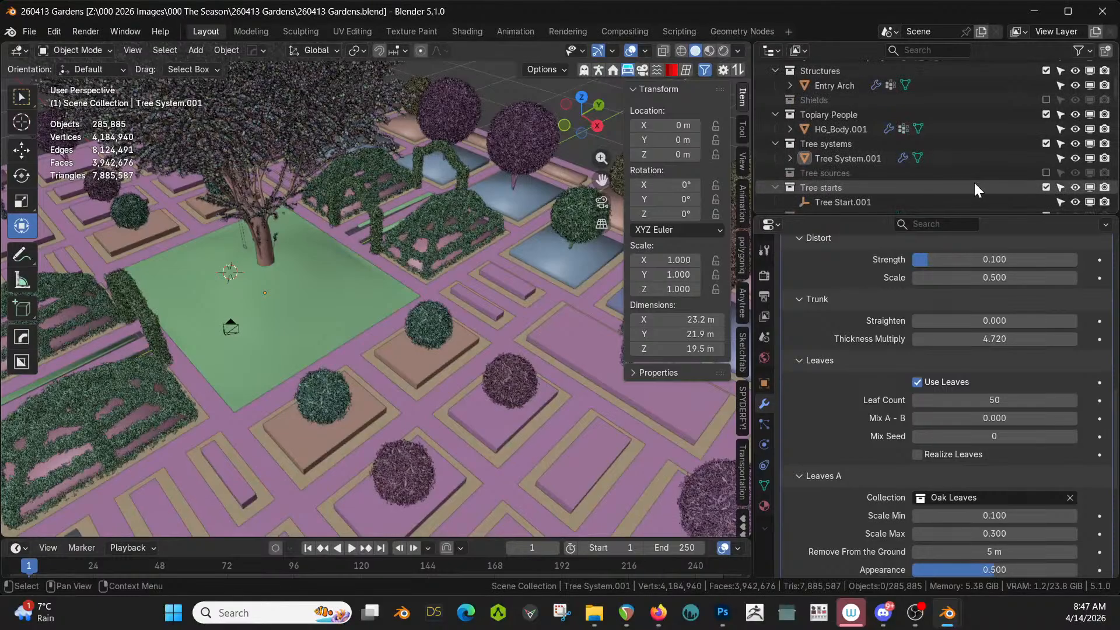
scroll(977, 187, "up", 2)
scroll(978, 188, "down", 6)
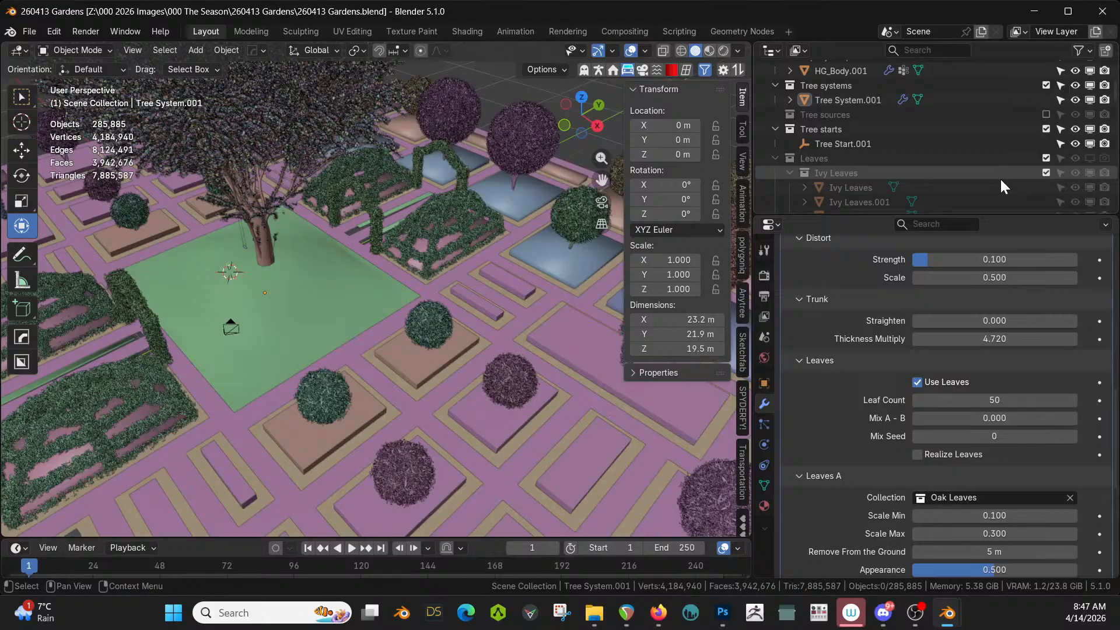
left_click(1046, 158)
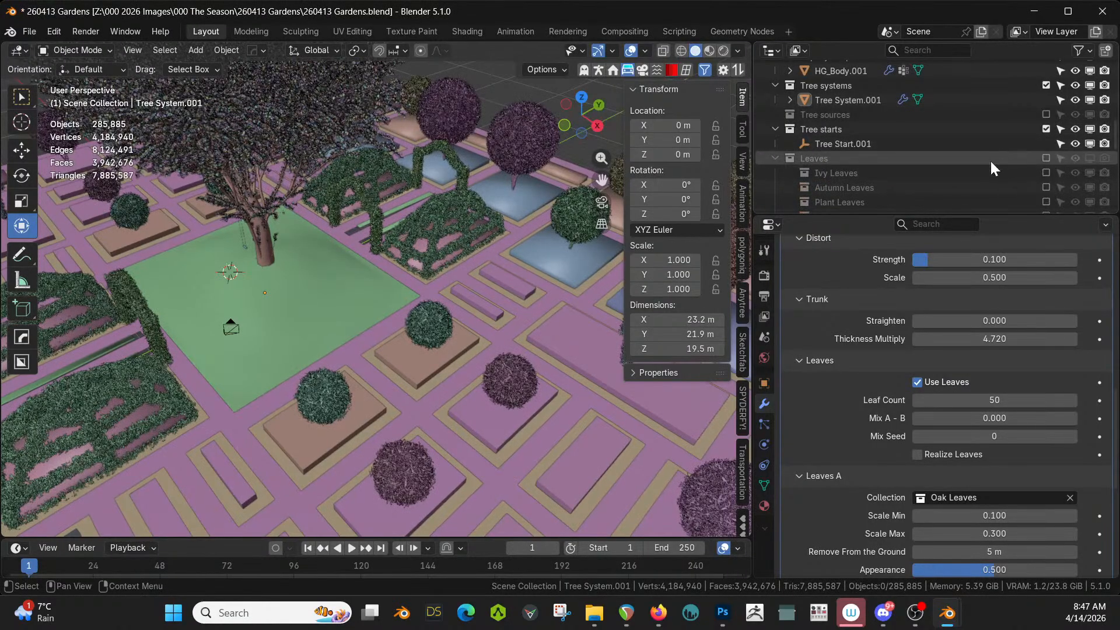
scroll(990, 160, "down", 2)
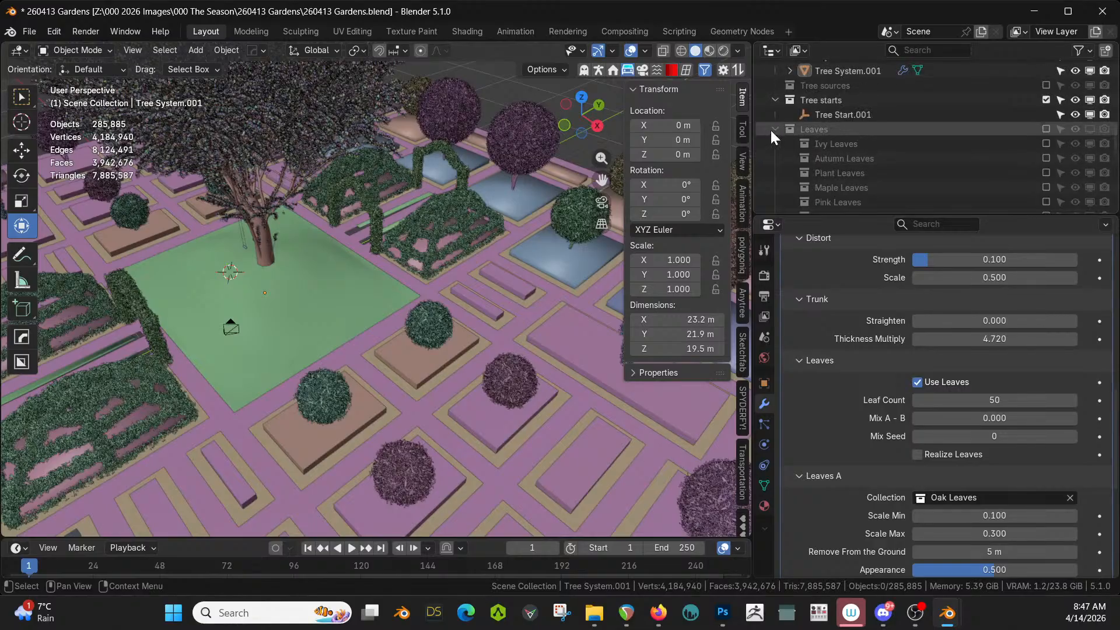
left_click(773, 130)
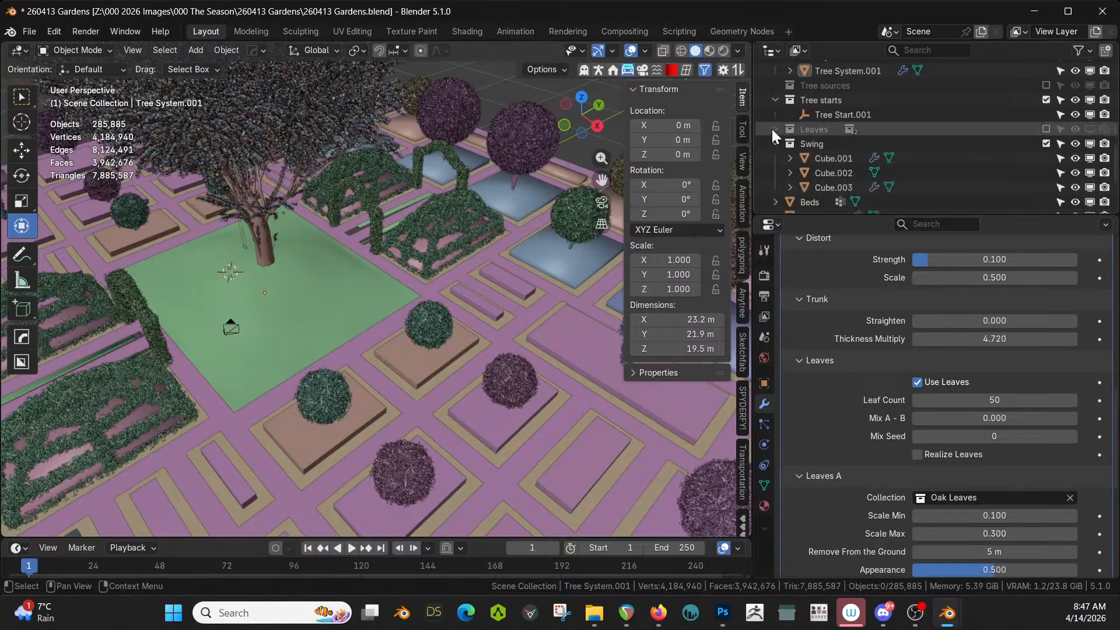
left_click(1046, 99)
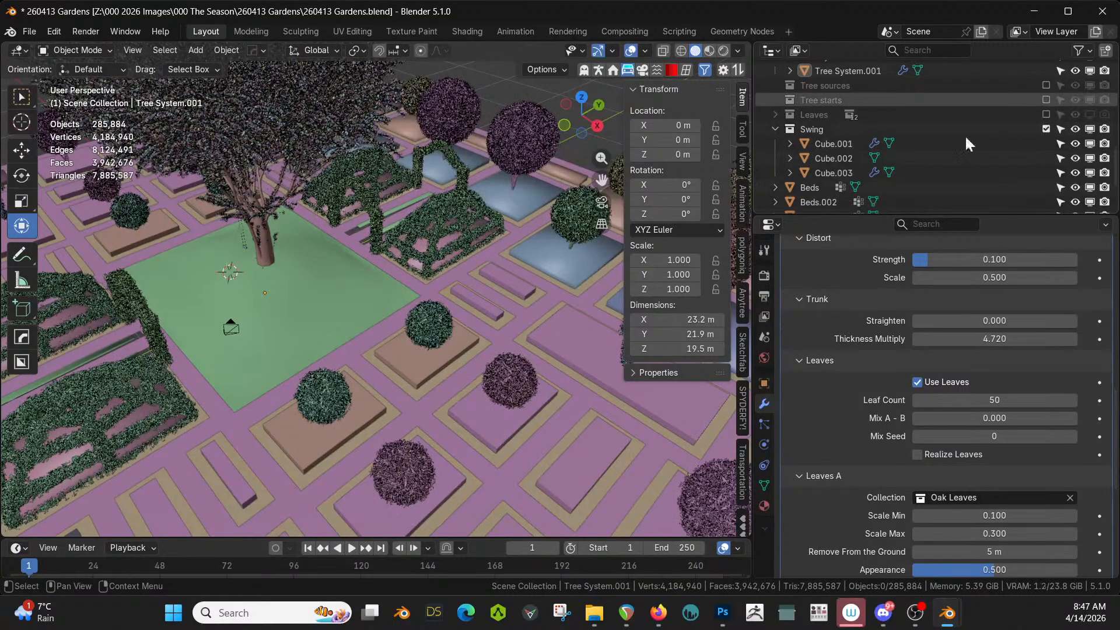
Move Beds and Beds.002 through Beds.005 into a new collection named Flower Beds and exclude that collection from the view layer
scroll(926, 143, "down", 3)
scroll(923, 153, "down", 1)
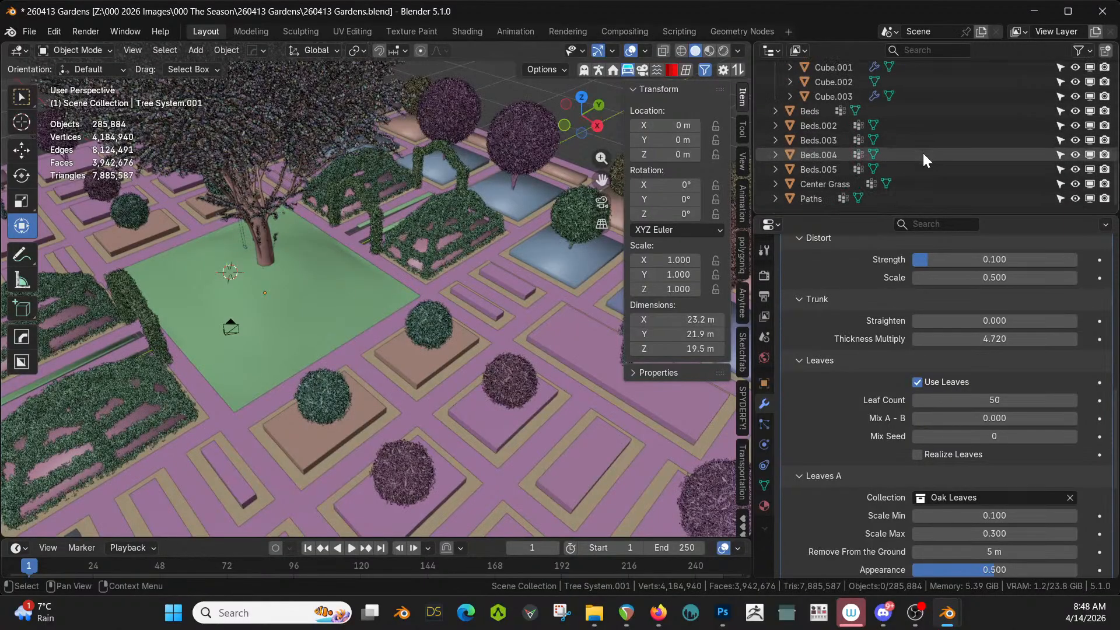
left_click(822, 109)
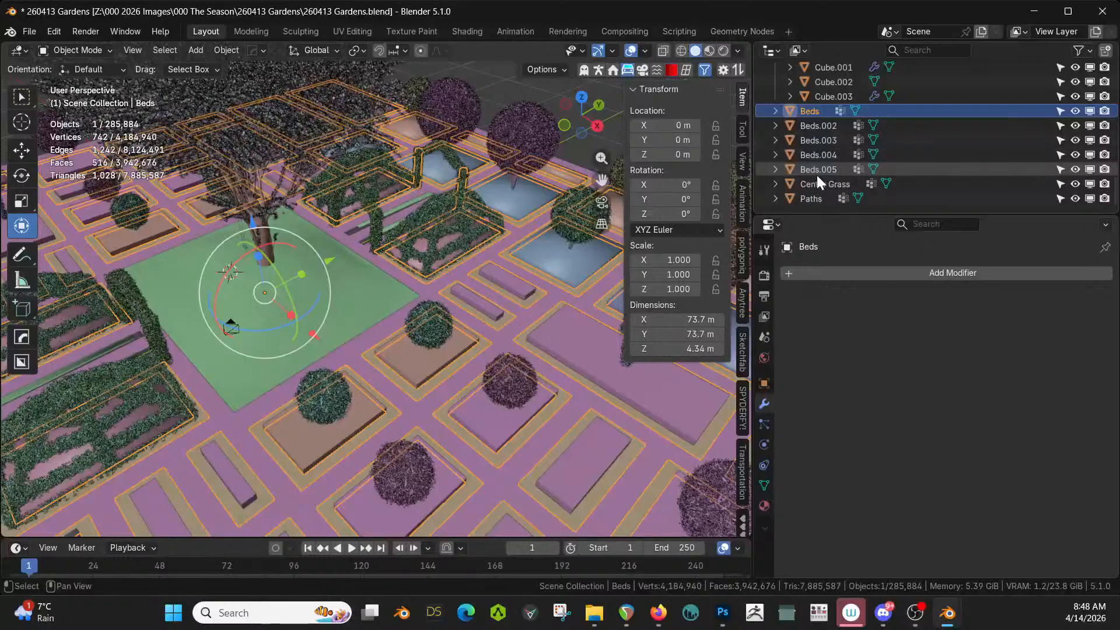
left_click(819, 169, "shift")
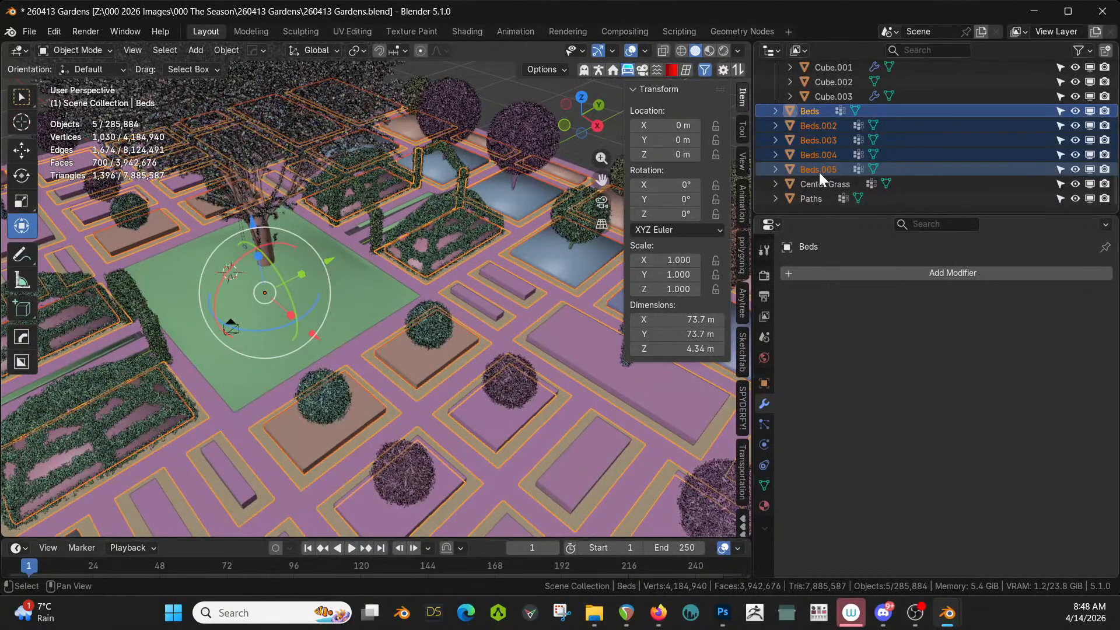
key("m")
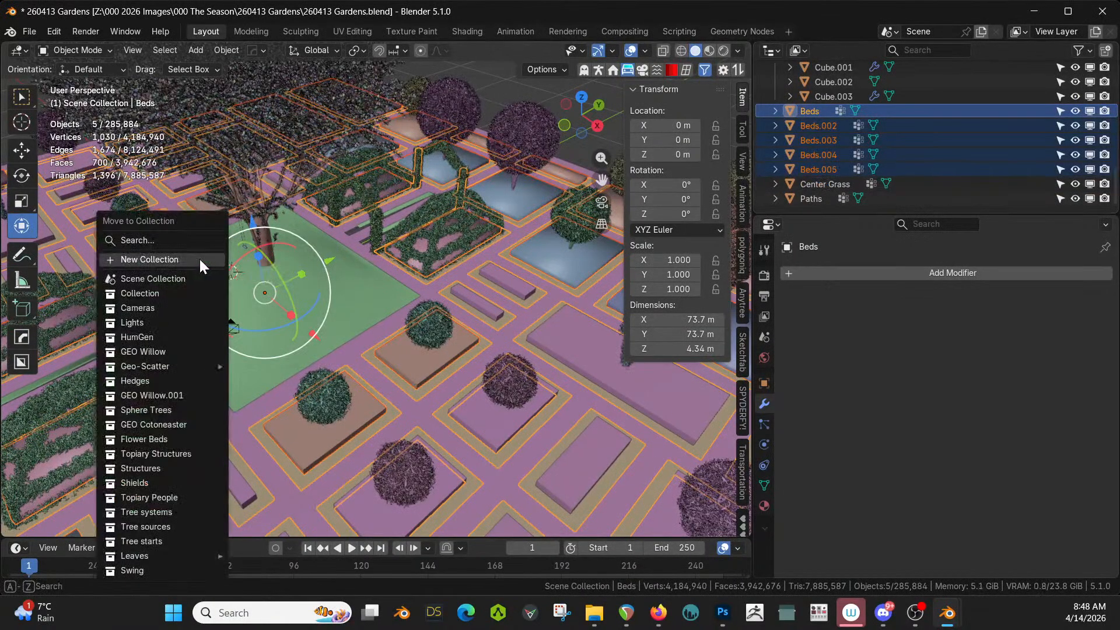
left_click(151, 260)
type("Flower Beds")
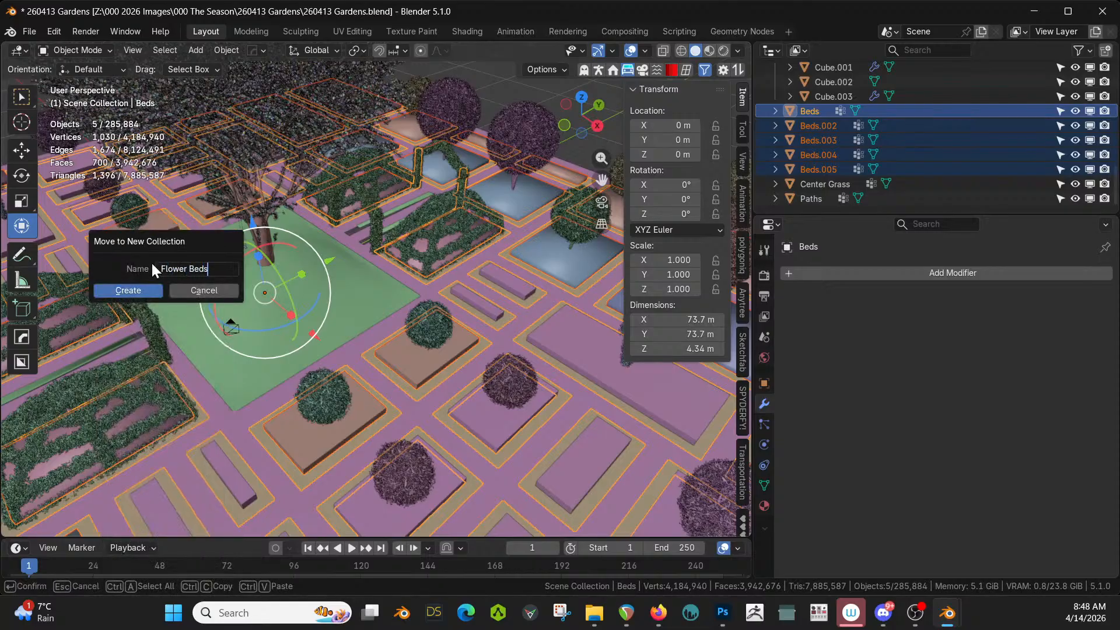
key("Return")
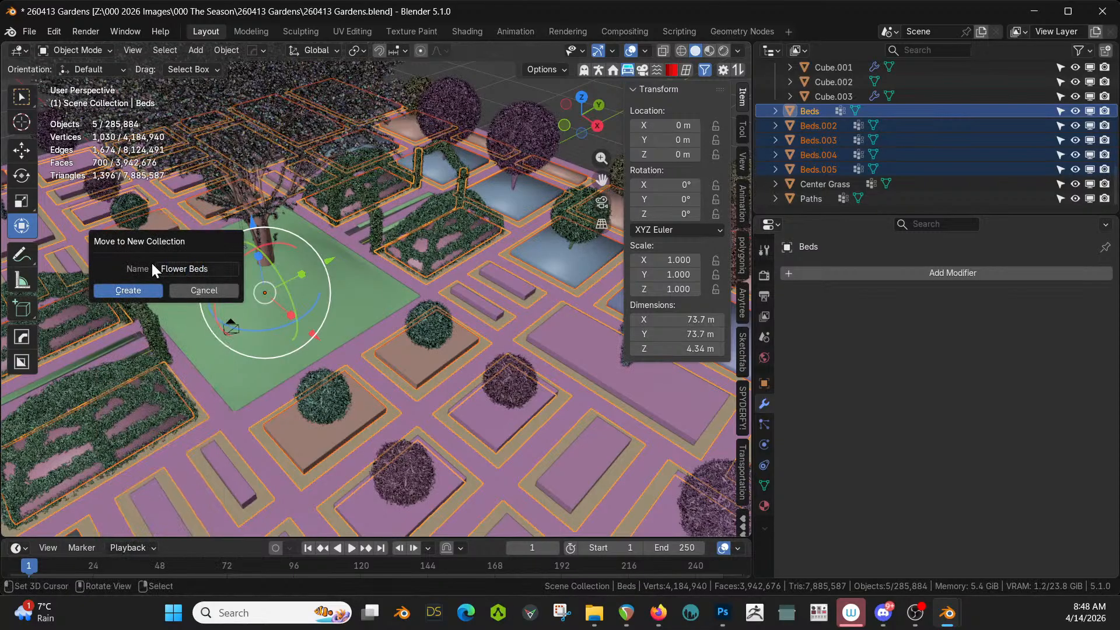
left_click(1046, 111)
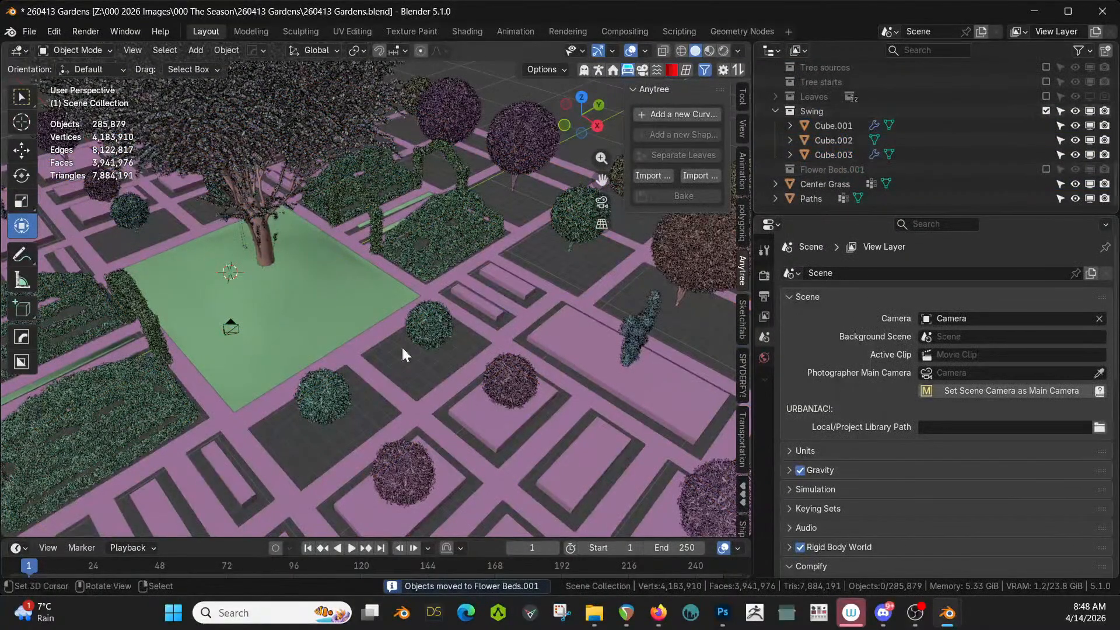
Move the raised bed slabs Plane_RSlice.005 and Plane_RSlice.006 into the existing Flower Beds collection and clear the object selection
scroll(401, 346, "down", 2)
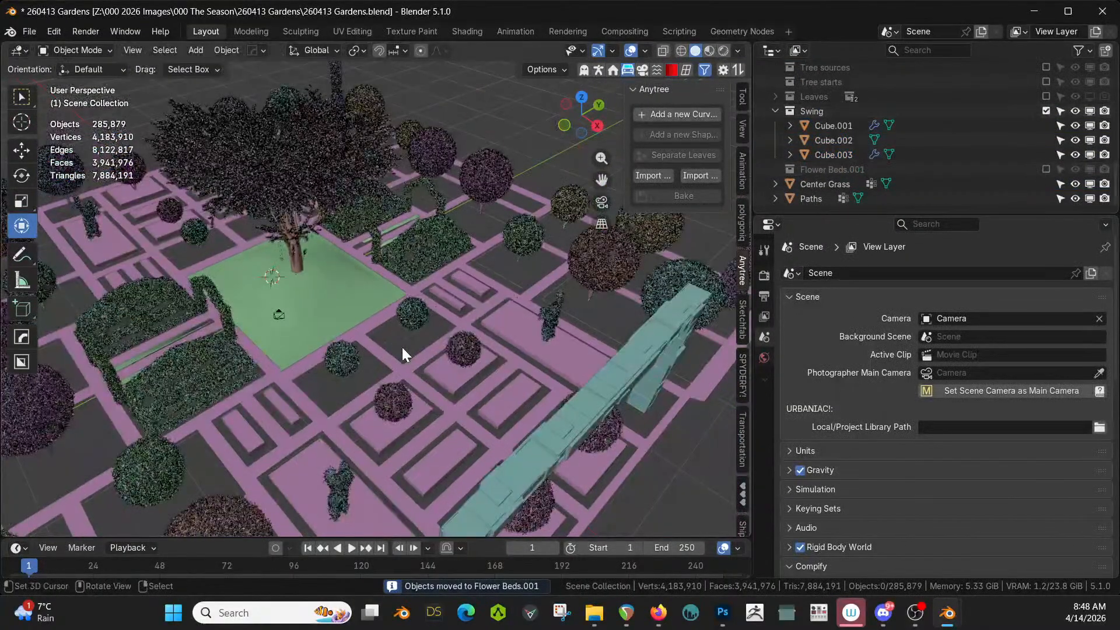
left_click(458, 307)
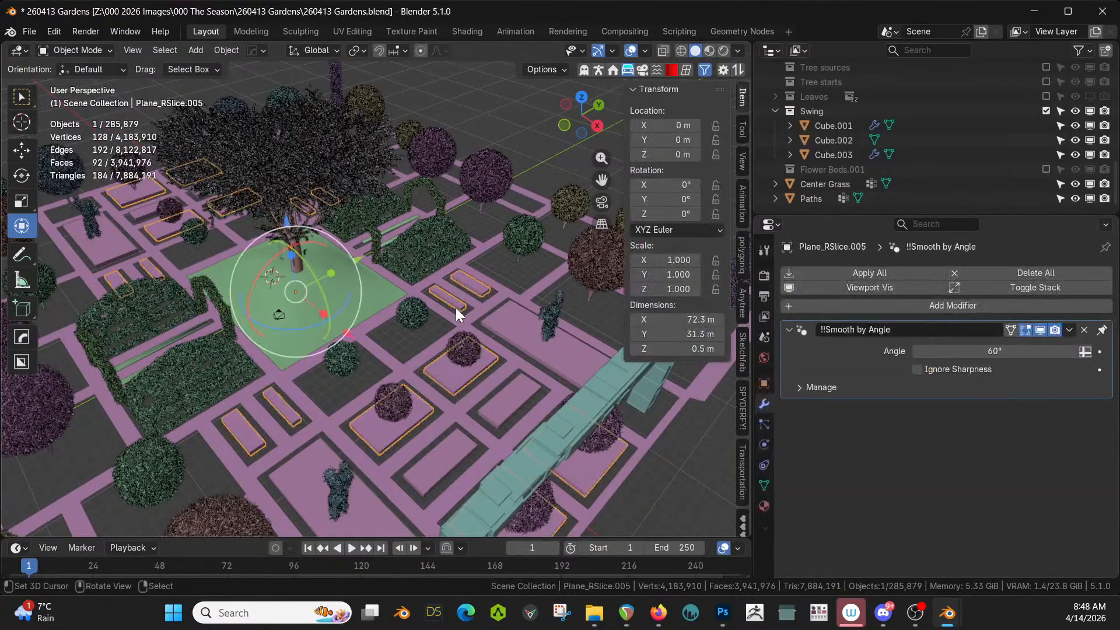
left_click(515, 398, "shift")
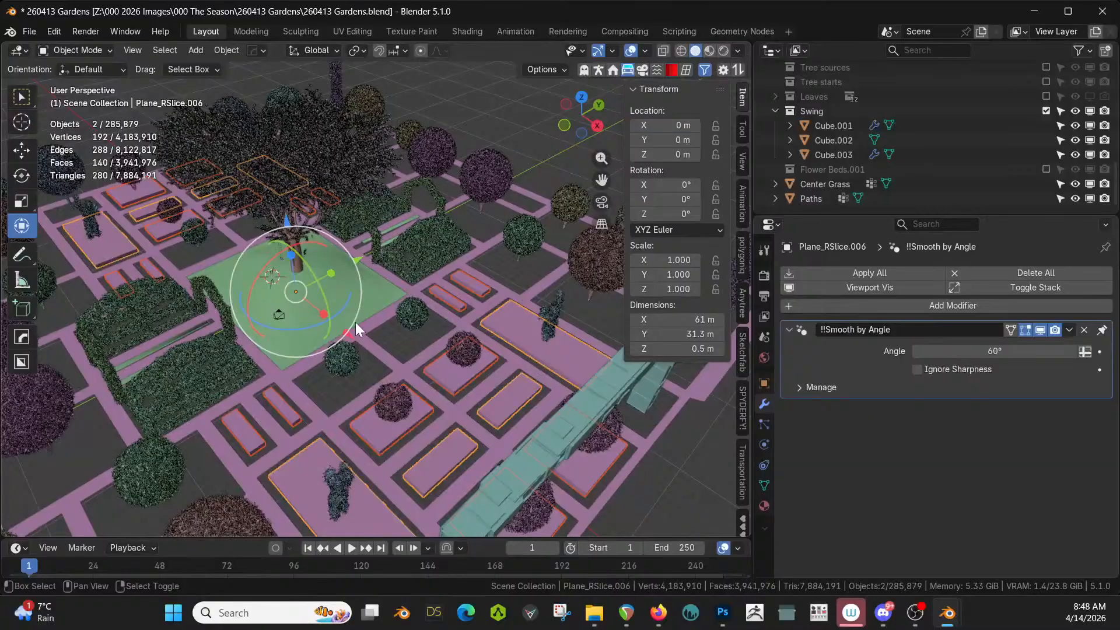
key("m")
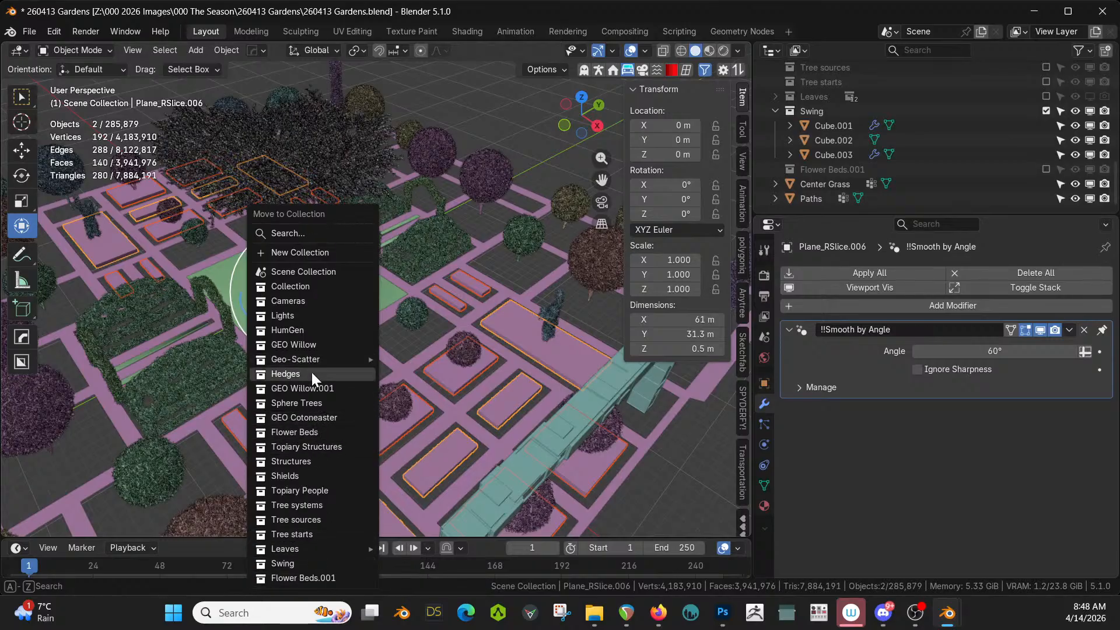
left_click(316, 435)
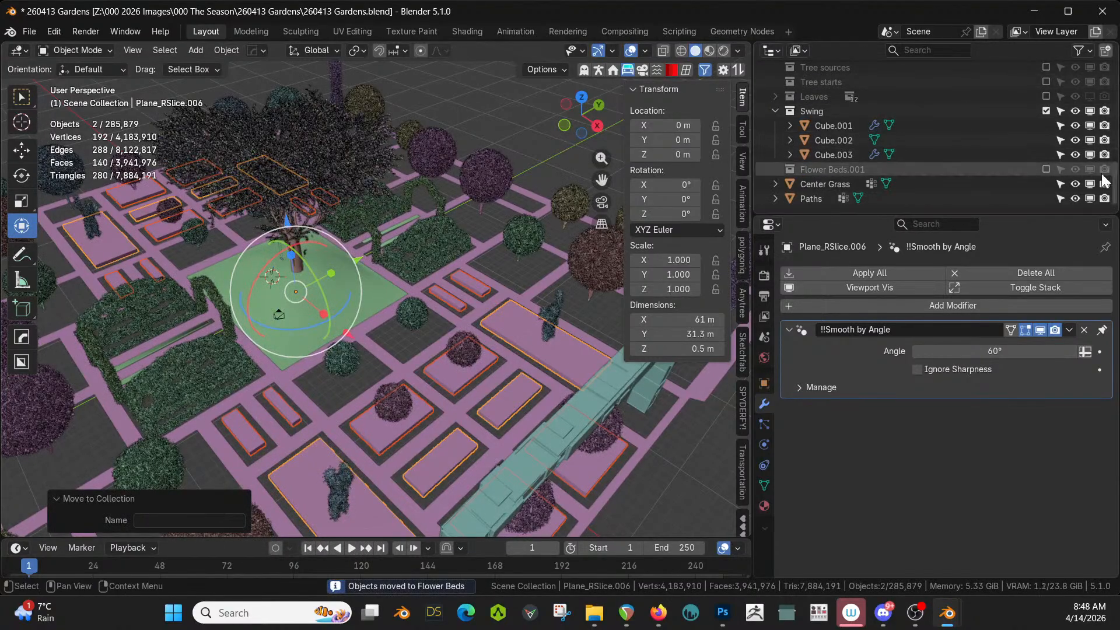
left_click(1031, 165)
Expand the existing Flower Beds collection and compare its contents with the other collections and the beds in the scene
scroll(957, 136, "up", 6)
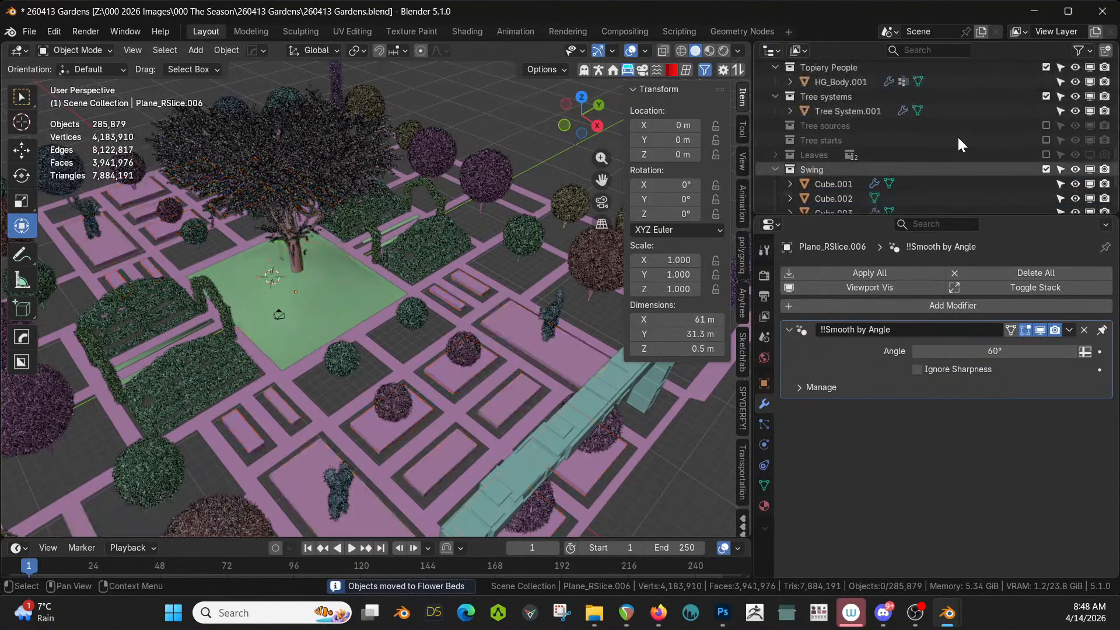
scroll(958, 137, "up", 3)
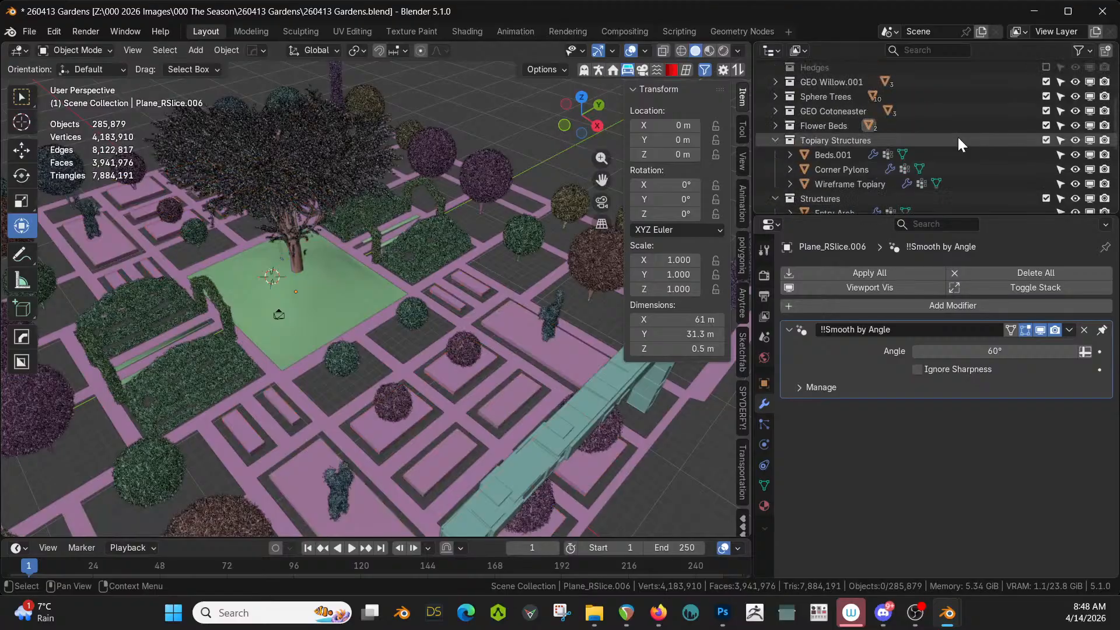
left_click(776, 127)
scroll(838, 134, "down", 3)
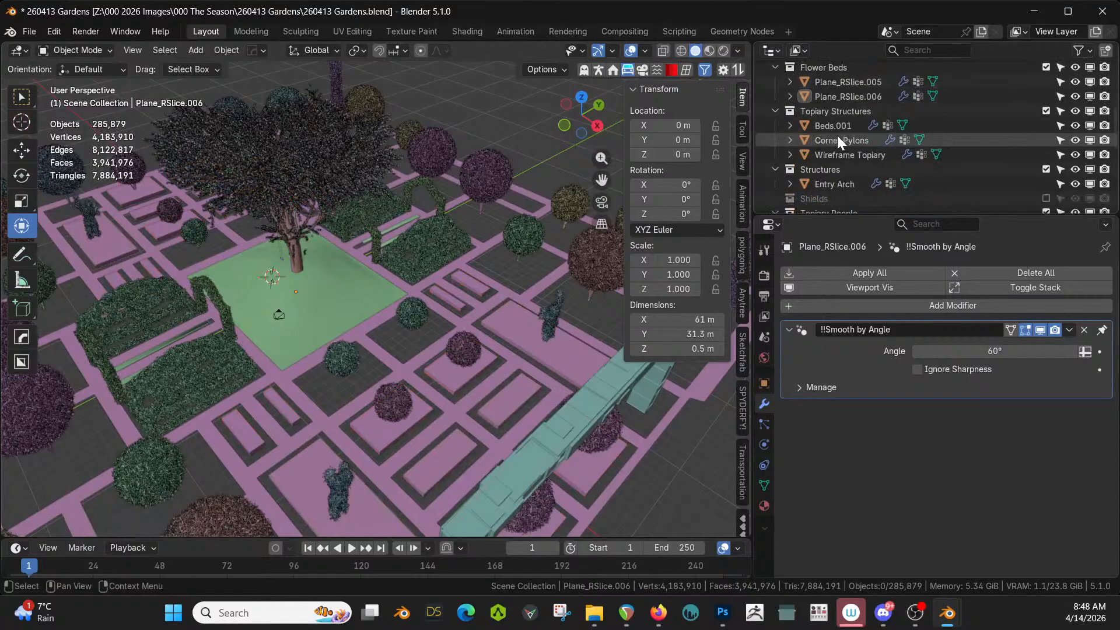
scroll(843, 143, "down", 6)
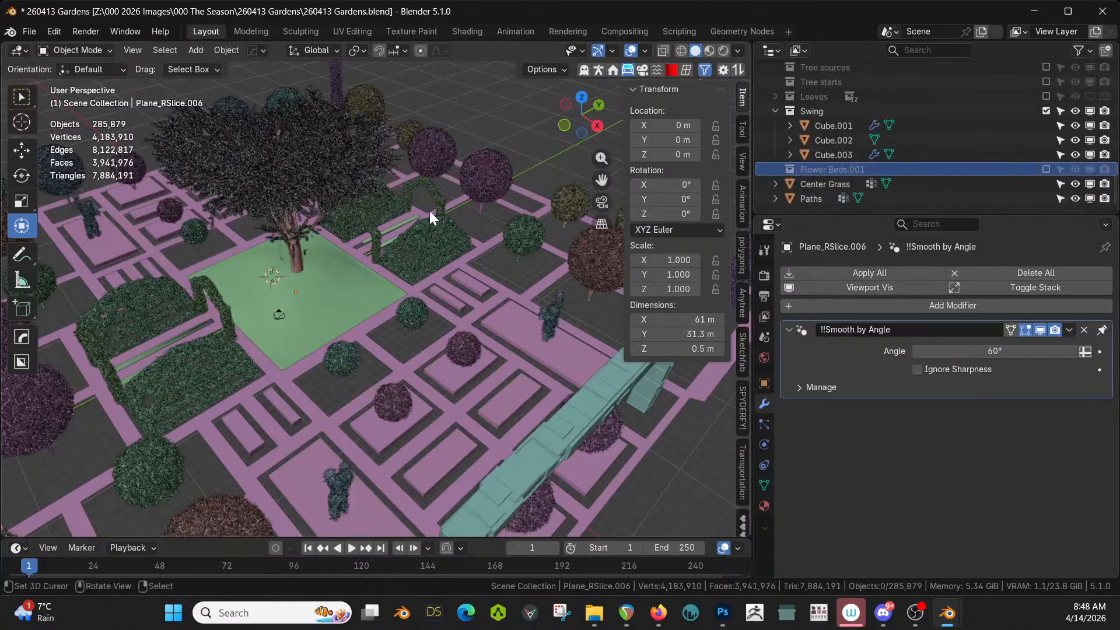
middle_click_drag(404, 248, 814, 114)
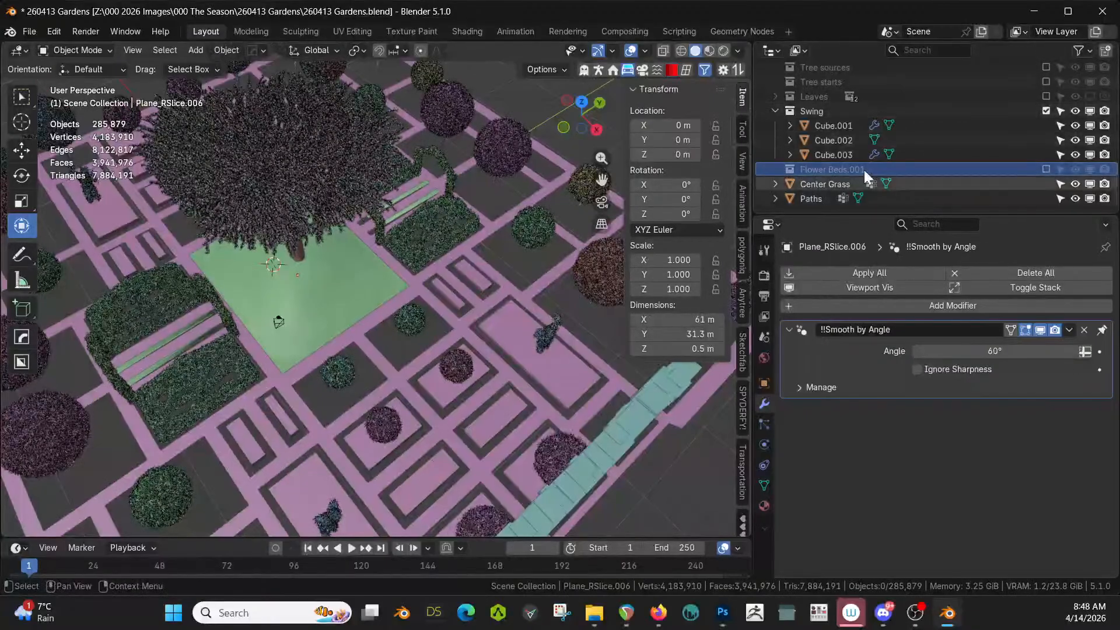
Delete the excluded Flower Beds.001 collection together with its hierarchy
right_click(805, 170)
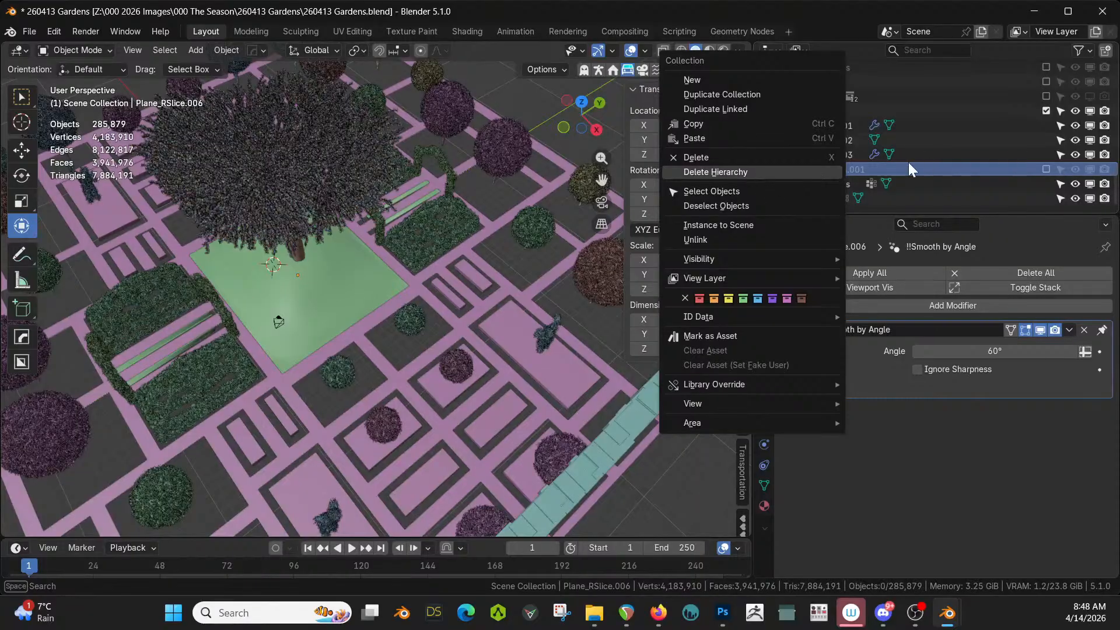
key("Return")
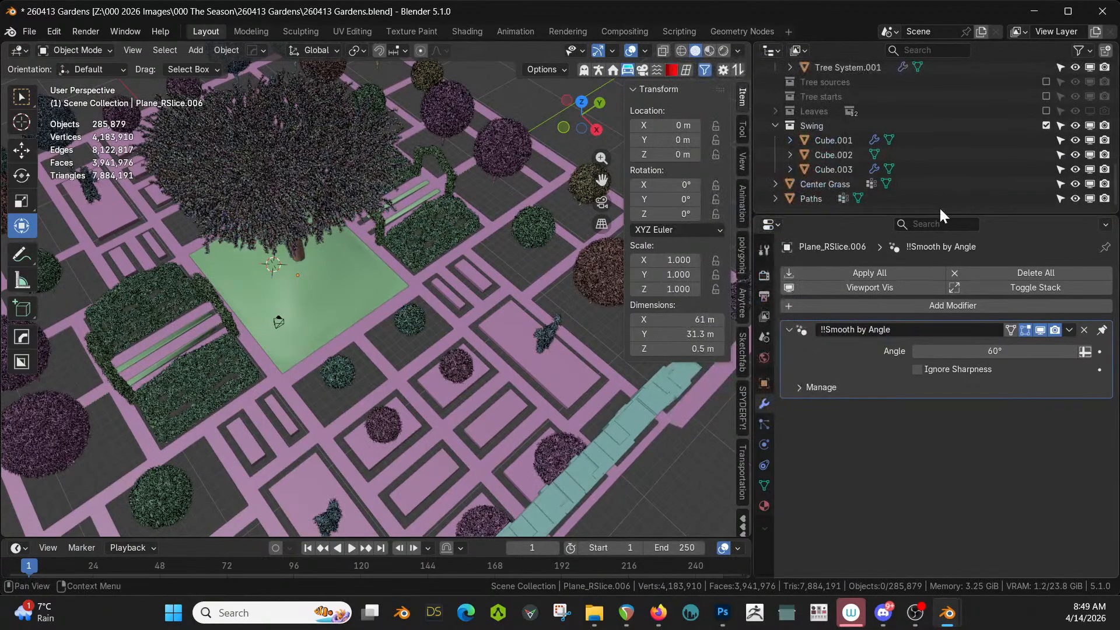
scroll(1041, 104, "up", 6)
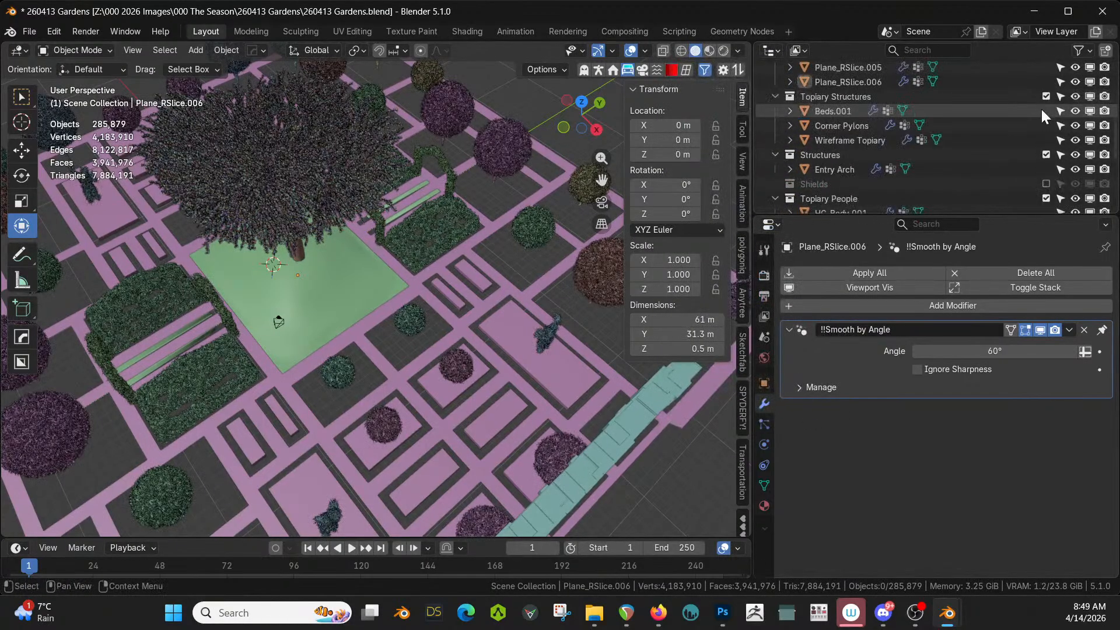
scroll(1036, 120, "up", 2)
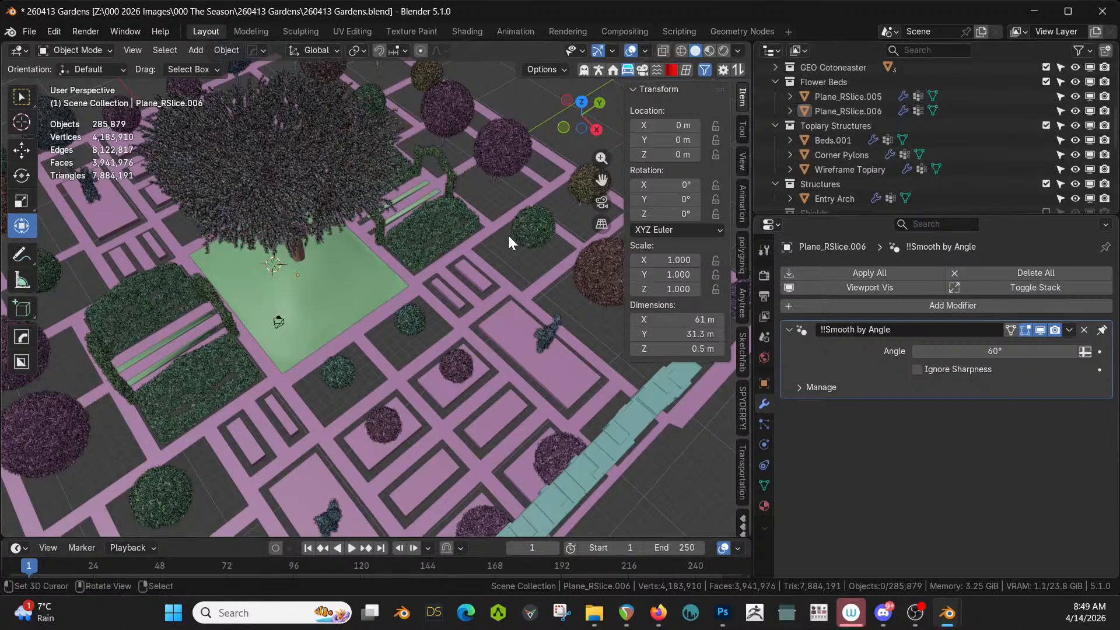
Revert through the undo history to before the beds were moved into Flower Beds.001, and clear the object selection
left_click(52, 30)
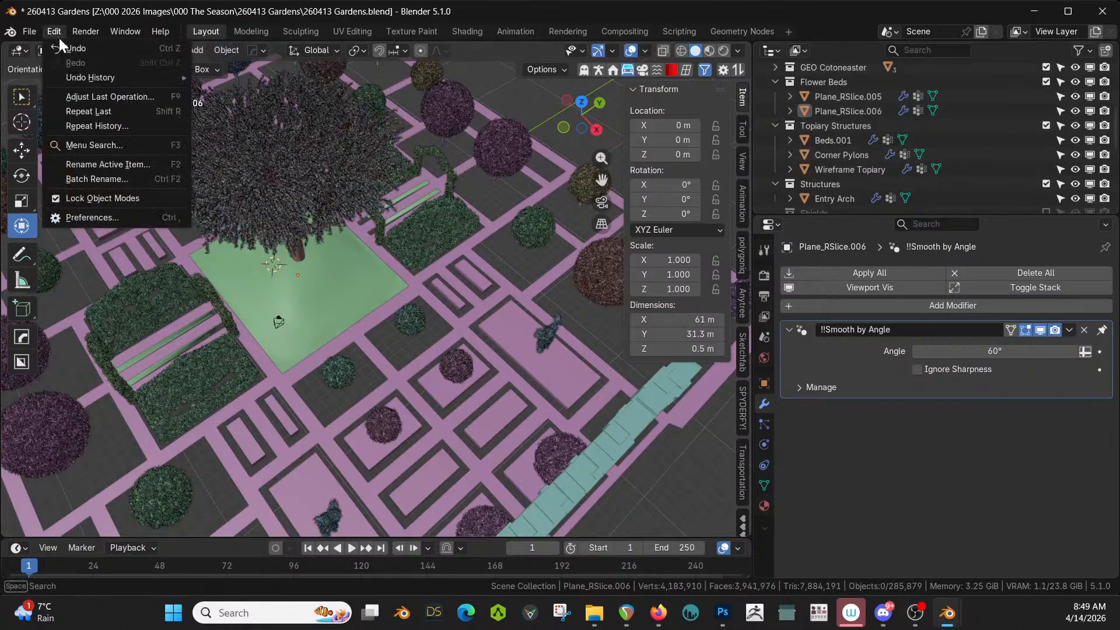
mouse_move(145, 76)
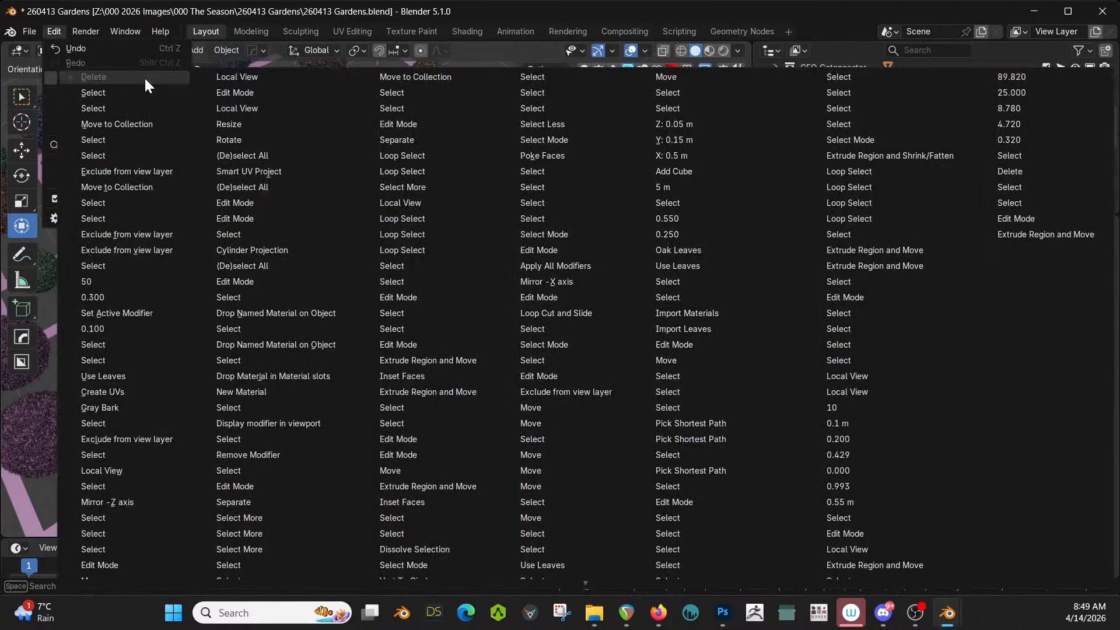
left_click(140, 202)
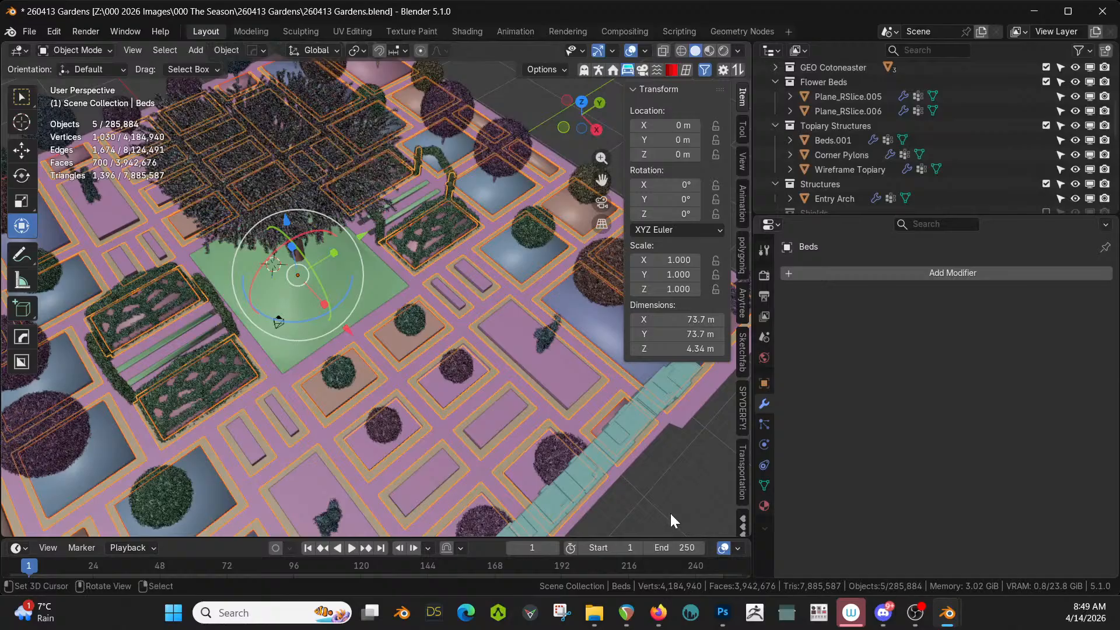
key("alt+a")
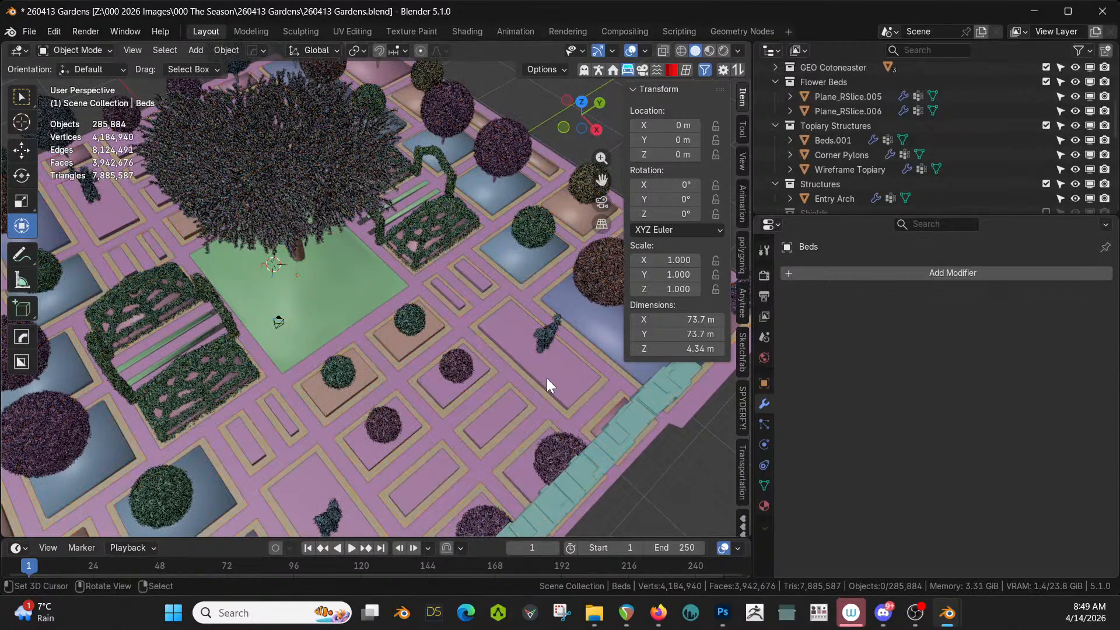
Move the raised slabs Plane_RSlice.005, Plane_RSlice.006 and Beds.002 through Beds.005 into a new collection named Raised Beds
left_click(547, 378)
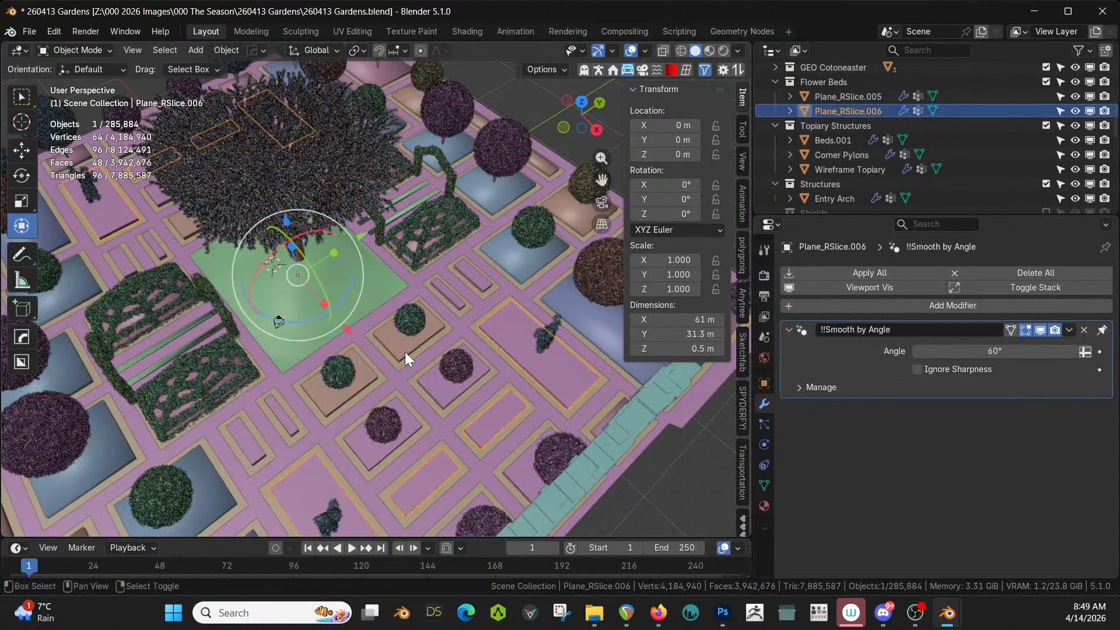
left_click(428, 377, "shift")
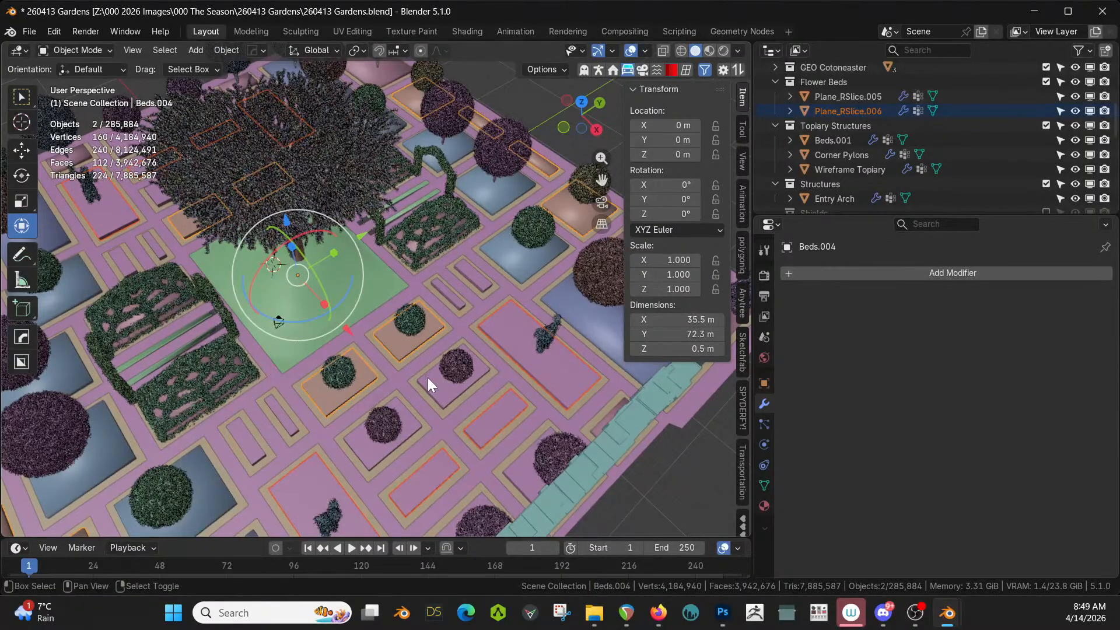
left_click(428, 376, "shift")
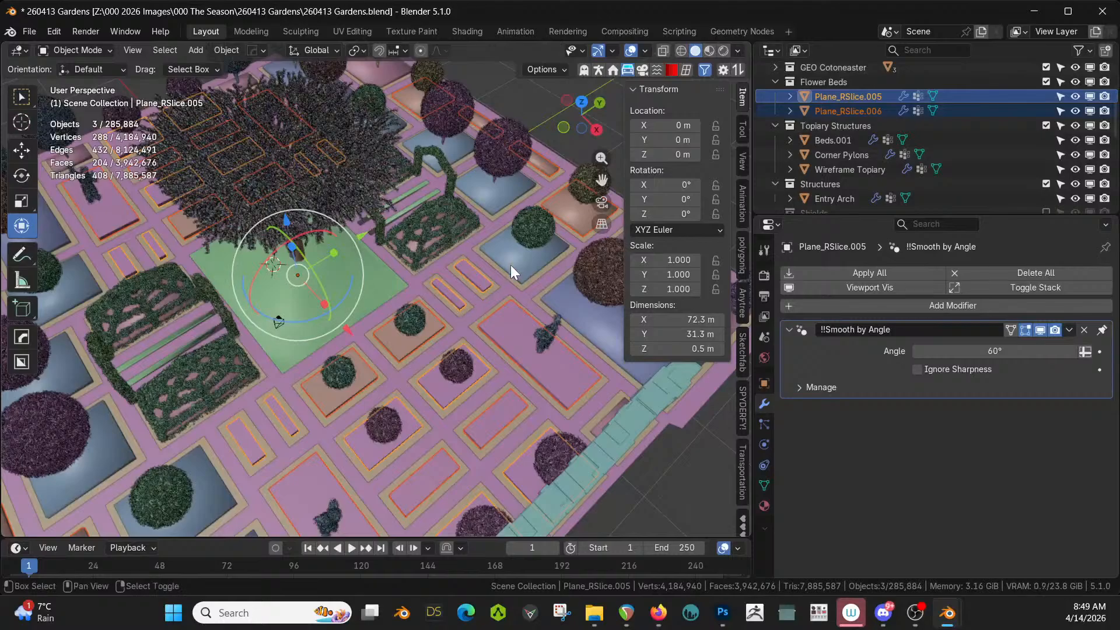
left_click(383, 362, "shift")
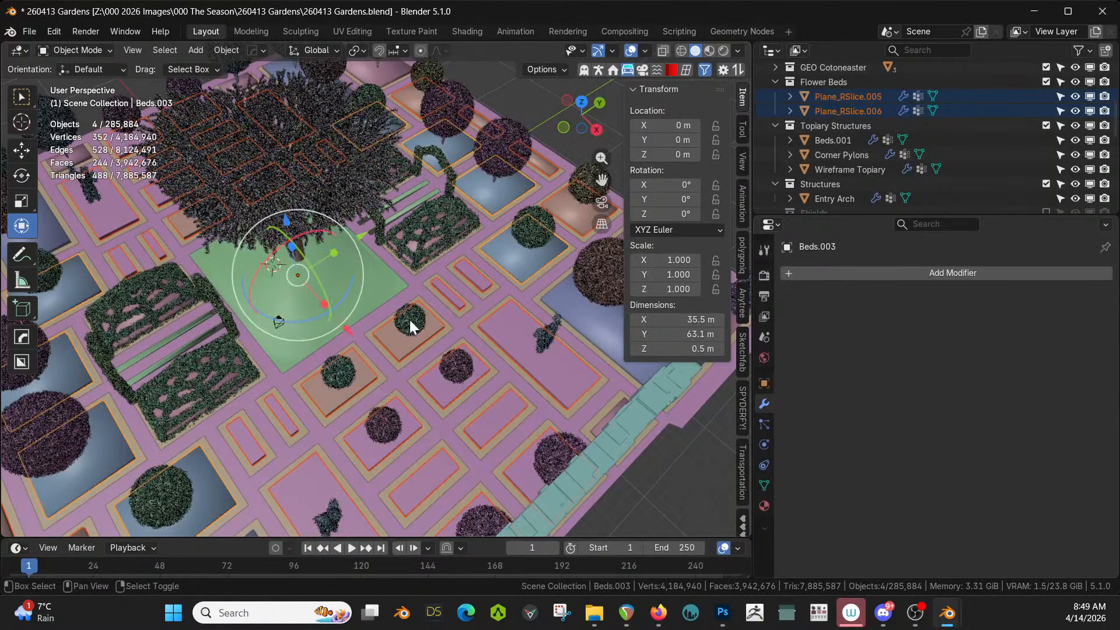
middle_click_drag(409, 319, 411, 233)
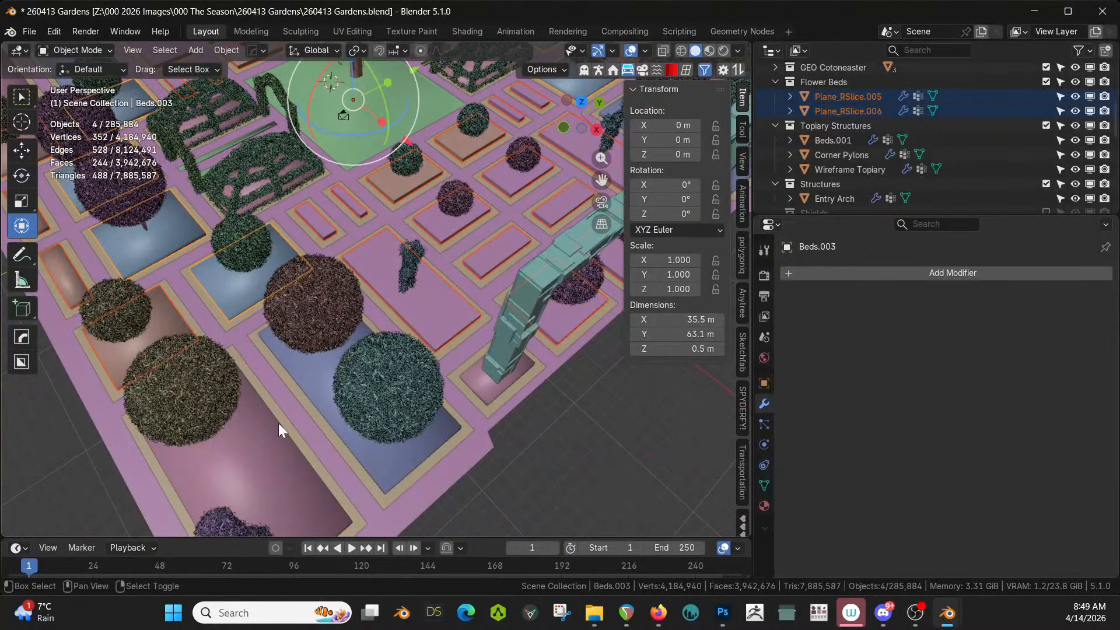
left_click(274, 482, "shift")
left_click(273, 482, "shift")
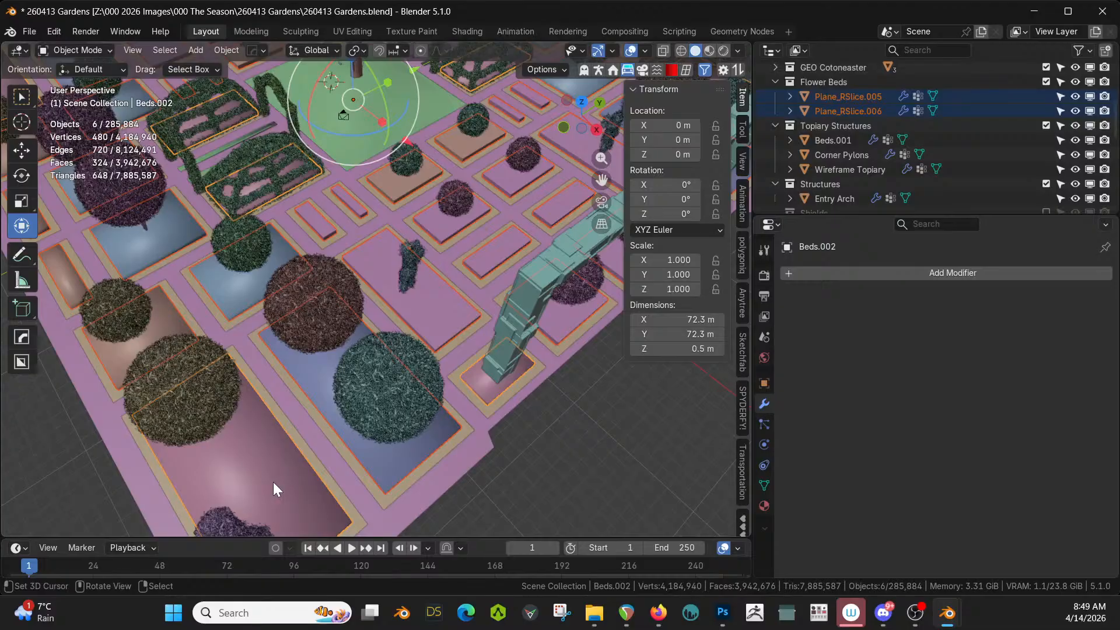
key("m")
left_click(231, 268)
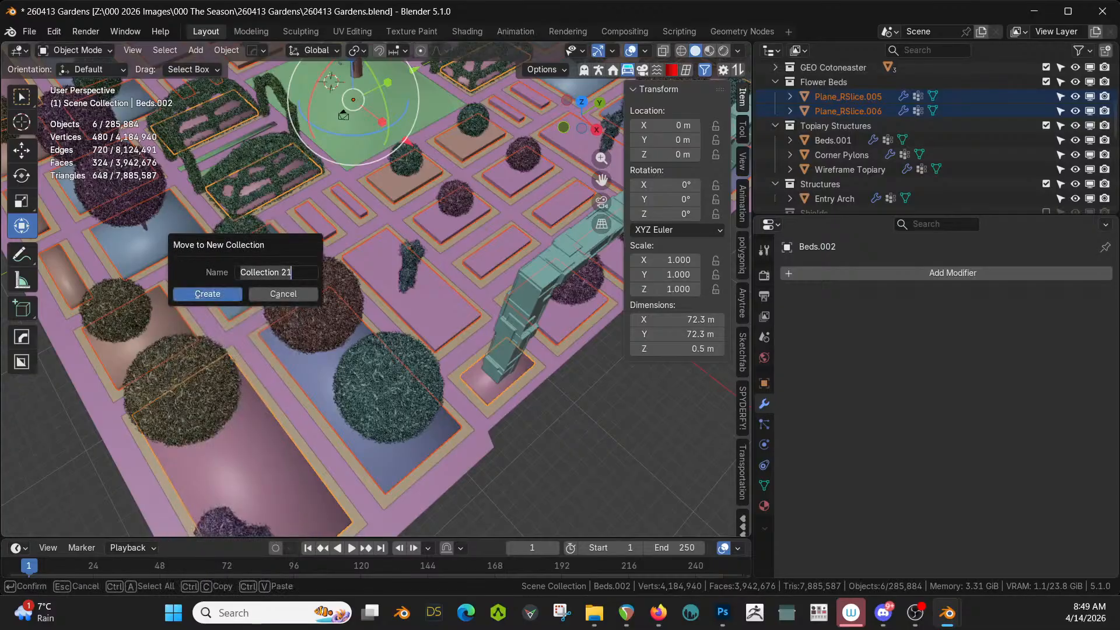
key("BackSpace")
type("Raised Beds")
key("Return")
key("Return")
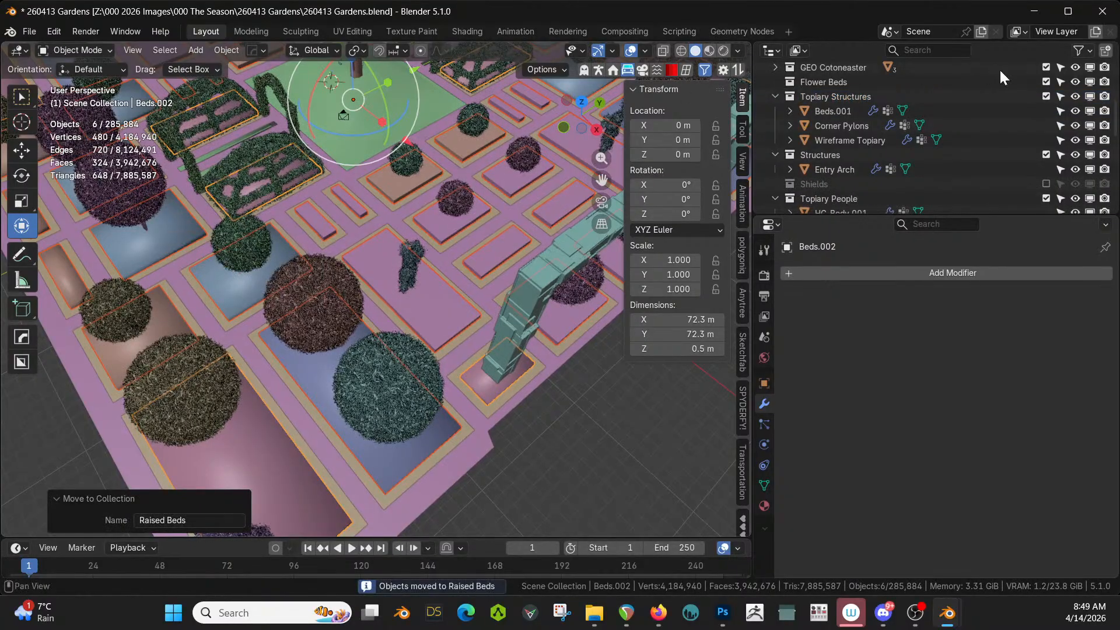
Temporarily exclude the Raised Beds collection from the view layer, inspect the remaining bed borders across the garden, and include it again
scroll(979, 150, "down", 10)
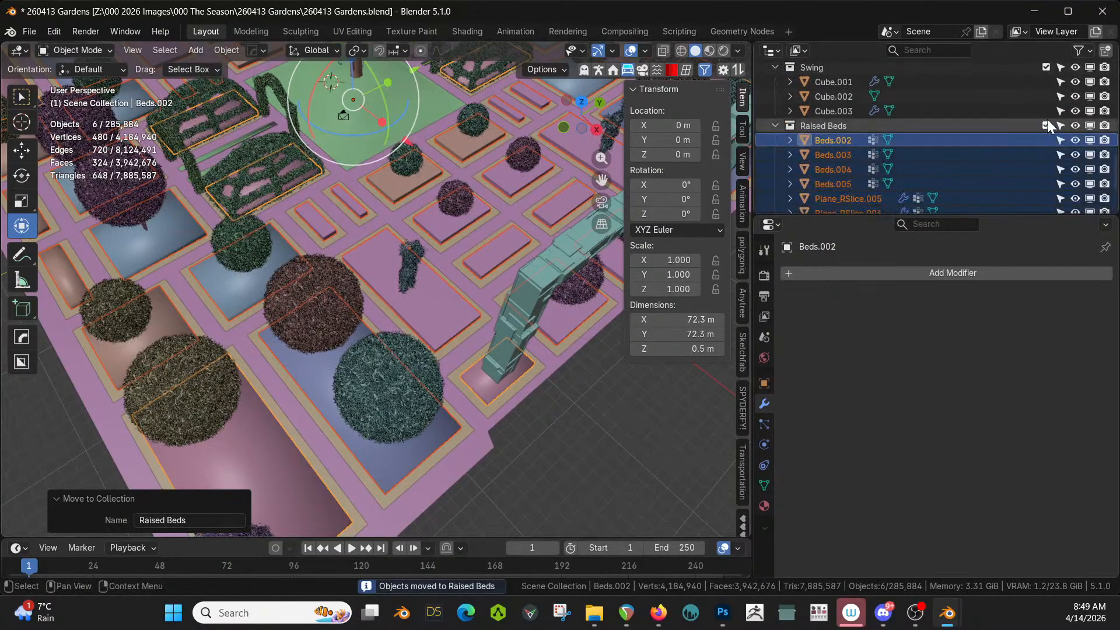
left_click(1046, 126)
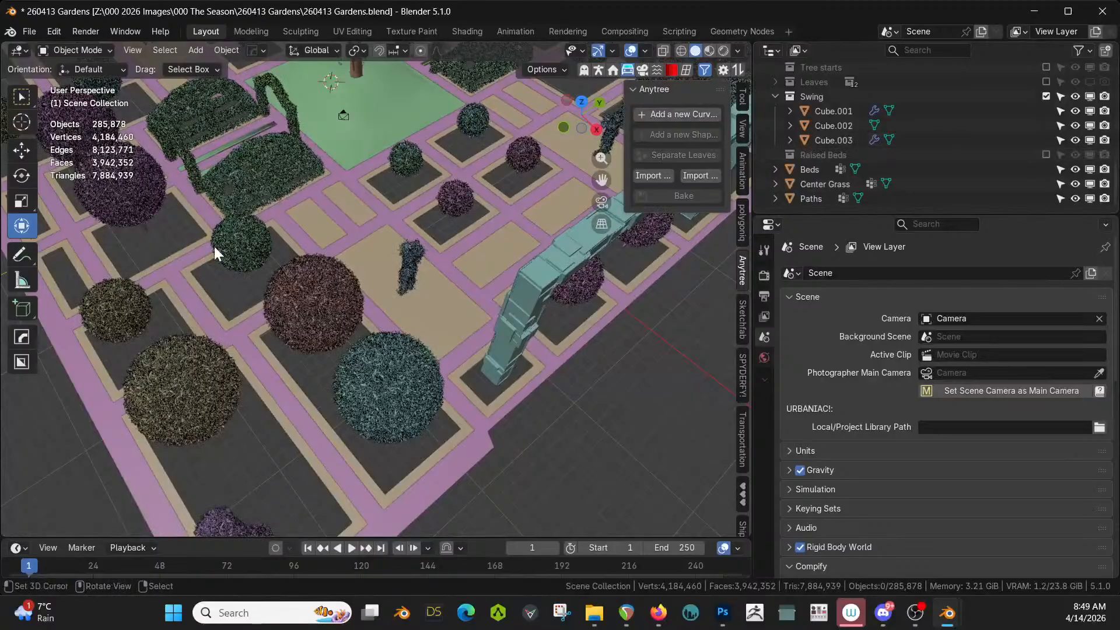
scroll(329, 240, "down", 8)
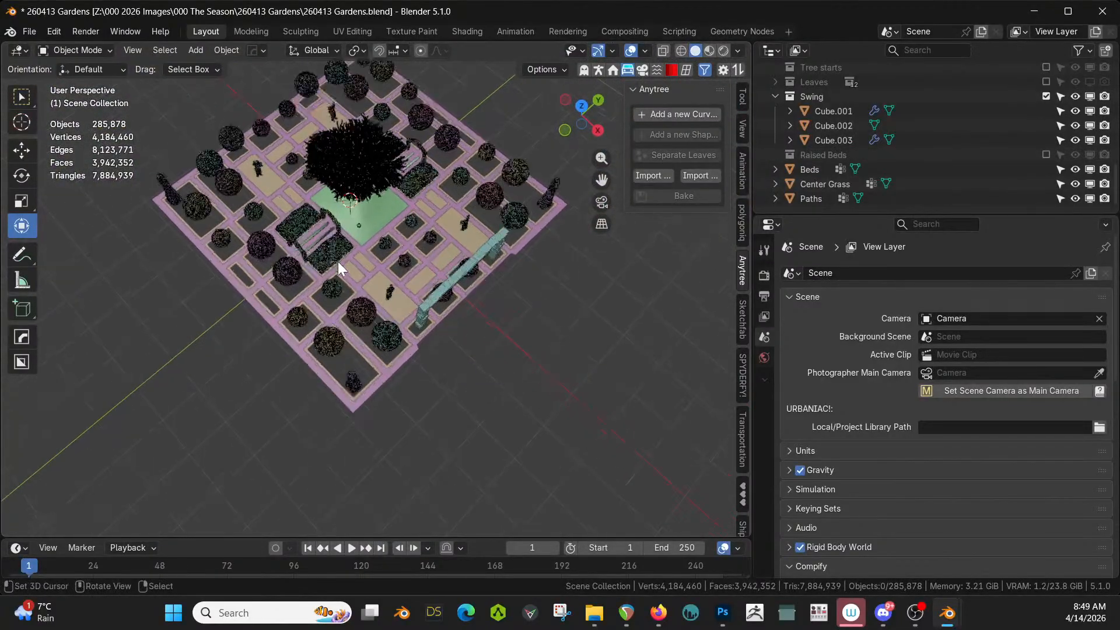
scroll(338, 261, "up", 8)
middle_click_drag(321, 256, 134, 283)
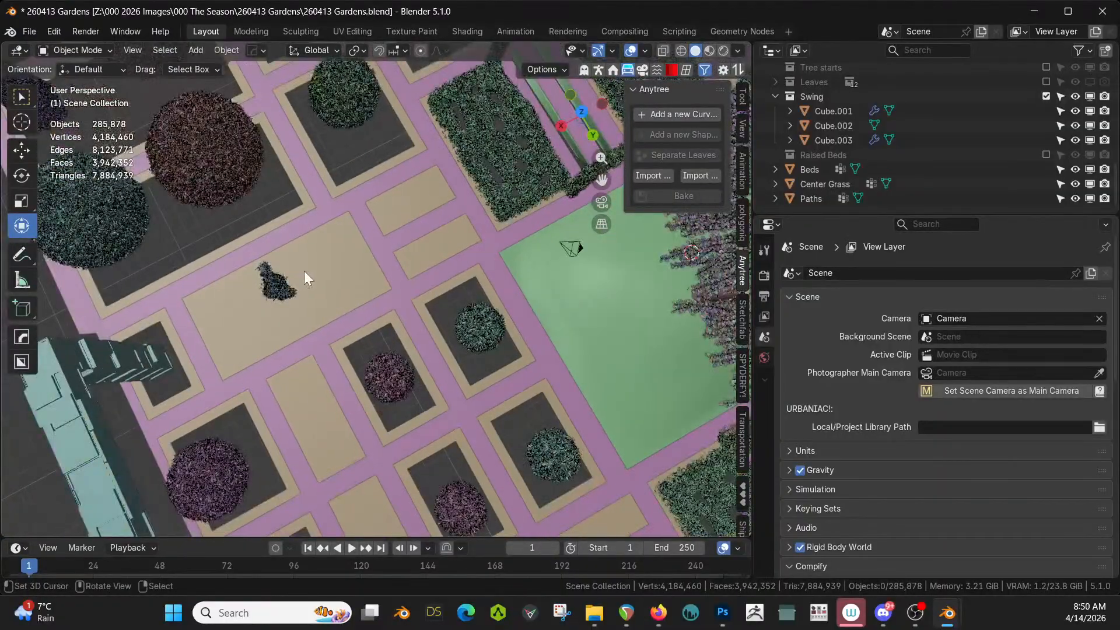
scroll(309, 276, "down", 7)
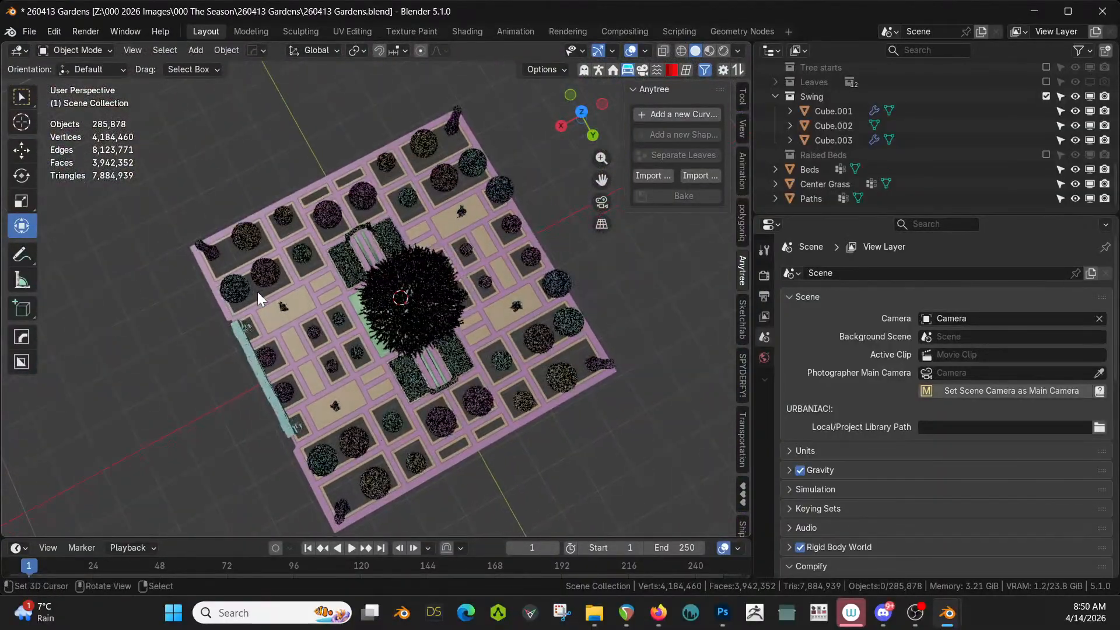
middle_click_drag(257, 292, 222, 215)
scroll(411, 281, "up", 5)
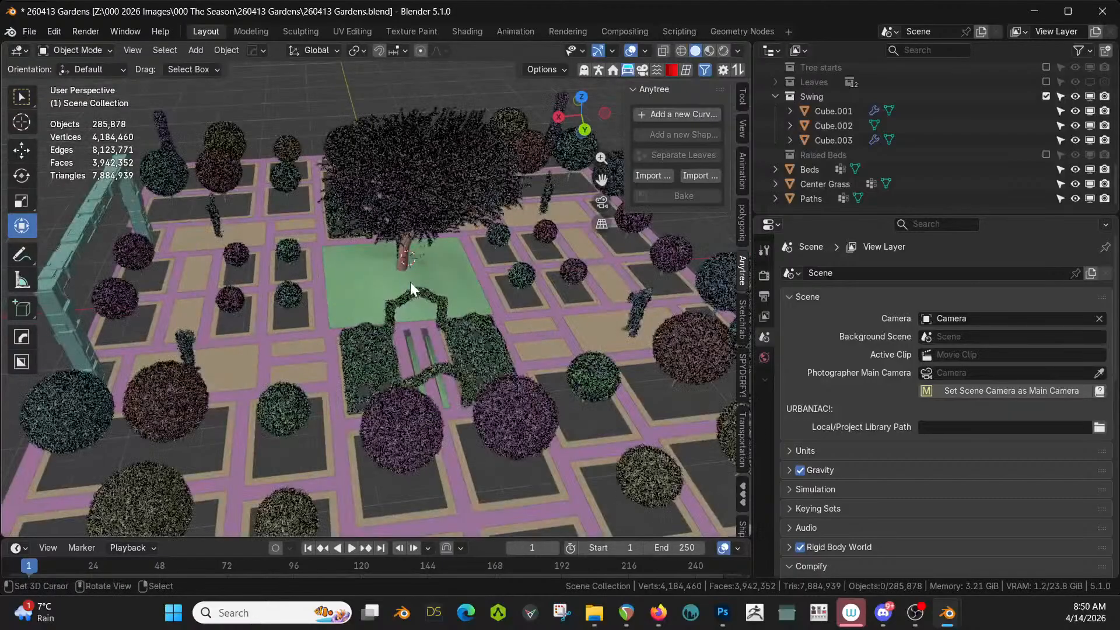
mouse_move(410, 282)
middle_mouse_down()
mouse_move(415, 268)
mouse_move(391, 306)
mouse_move(394, 283)
middle_mouse_up()
left_click(1048, 153)
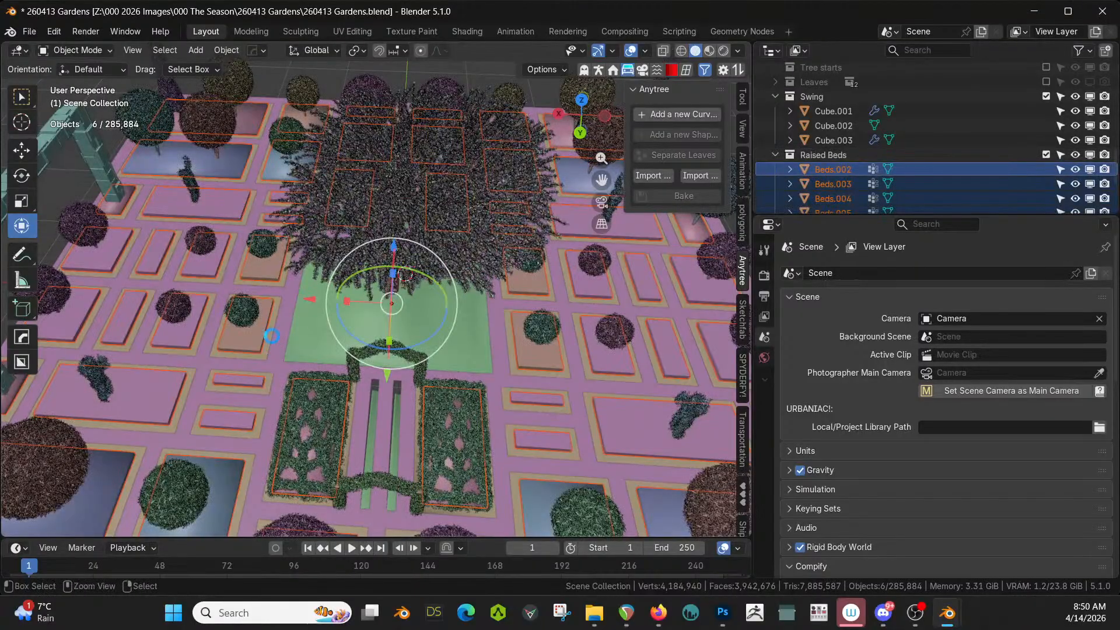
Save the garden file and collapse the Swing and Raised Beds collections
key("ctrl+s")
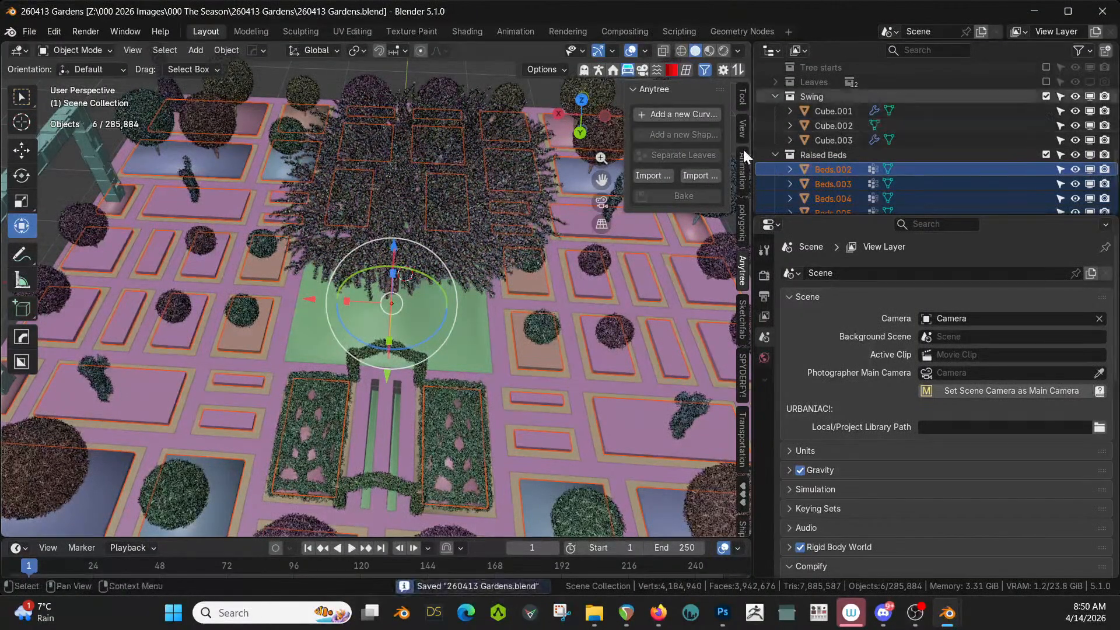
left_click(776, 95)
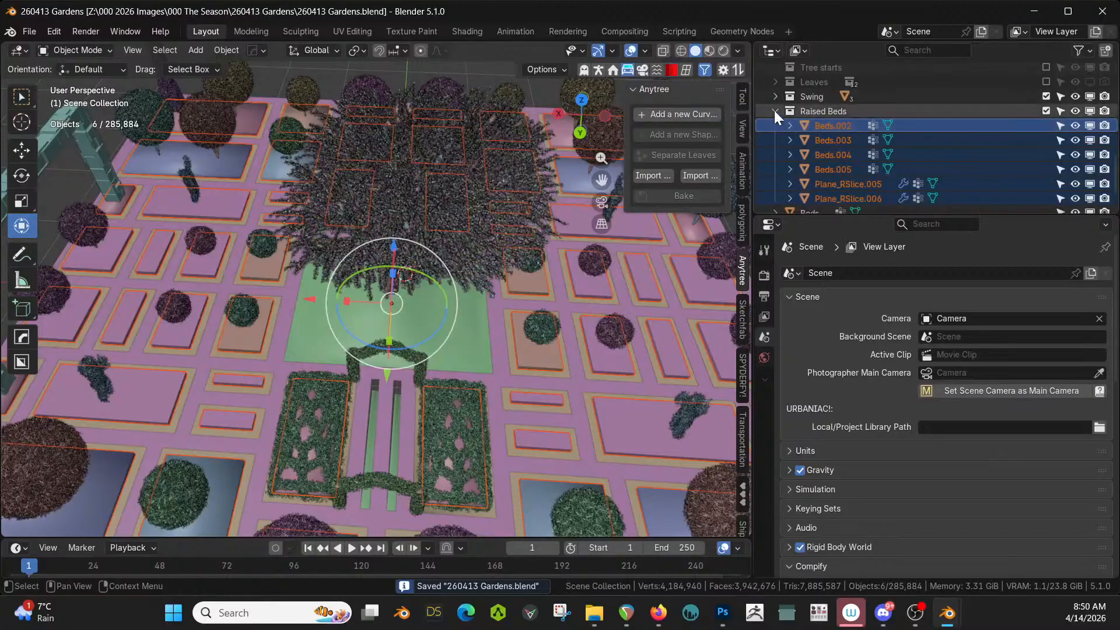
left_click(775, 110)
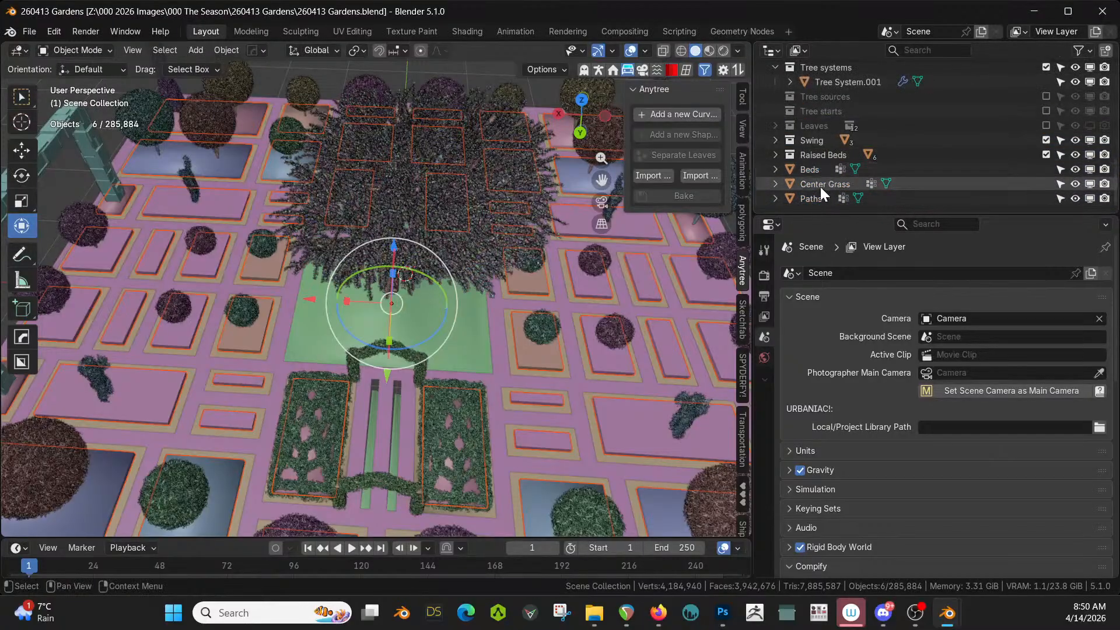
Move the Beds object with the bed borders into the existing Flower Beds collection
left_click(816, 170)
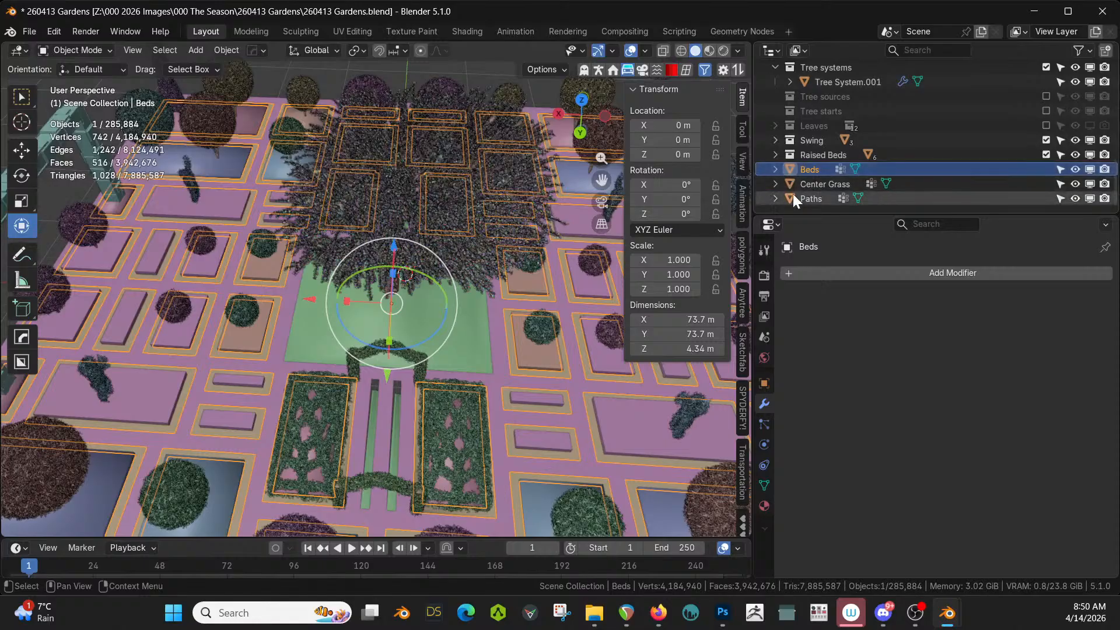
scroll(802, 169, "down", 5)
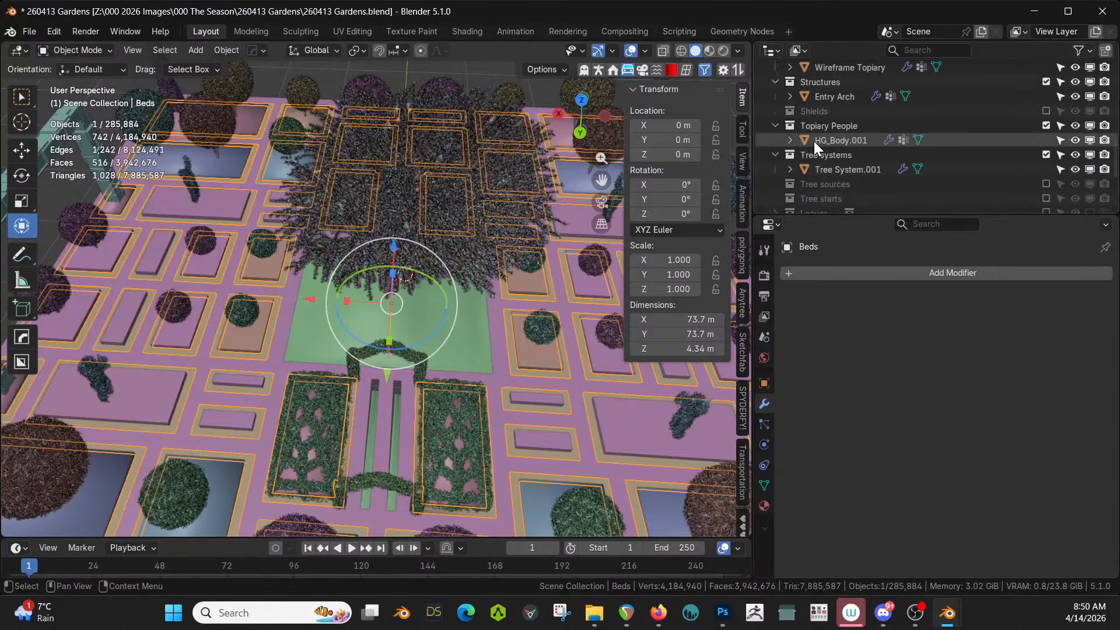
scroll(814, 141, "up", 6)
scroll(811, 164, "down", 2)
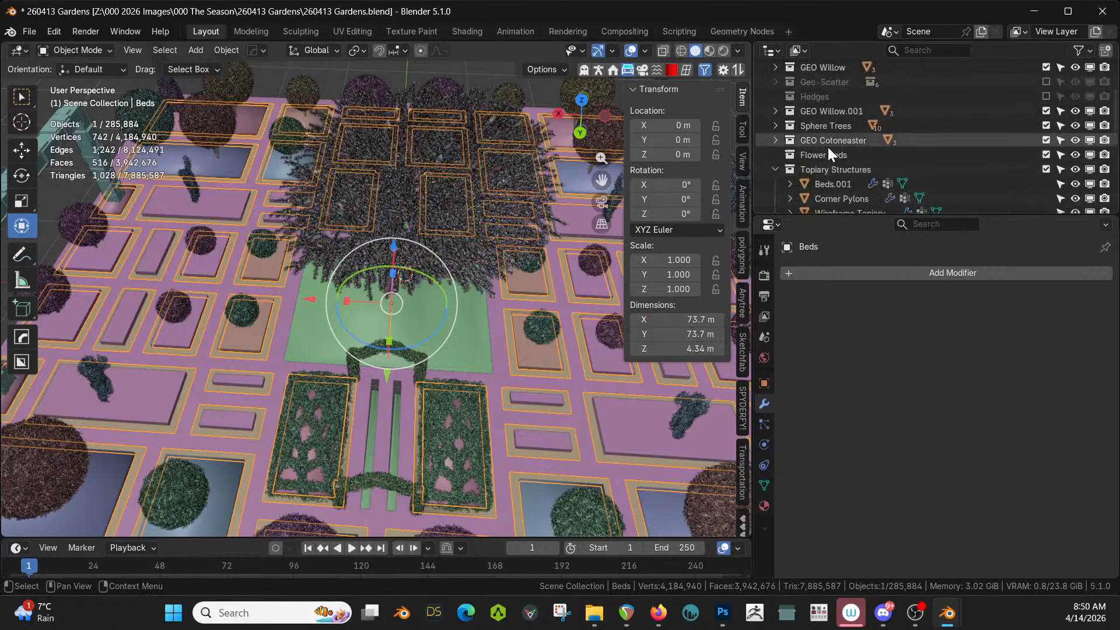
left_click(875, 154)
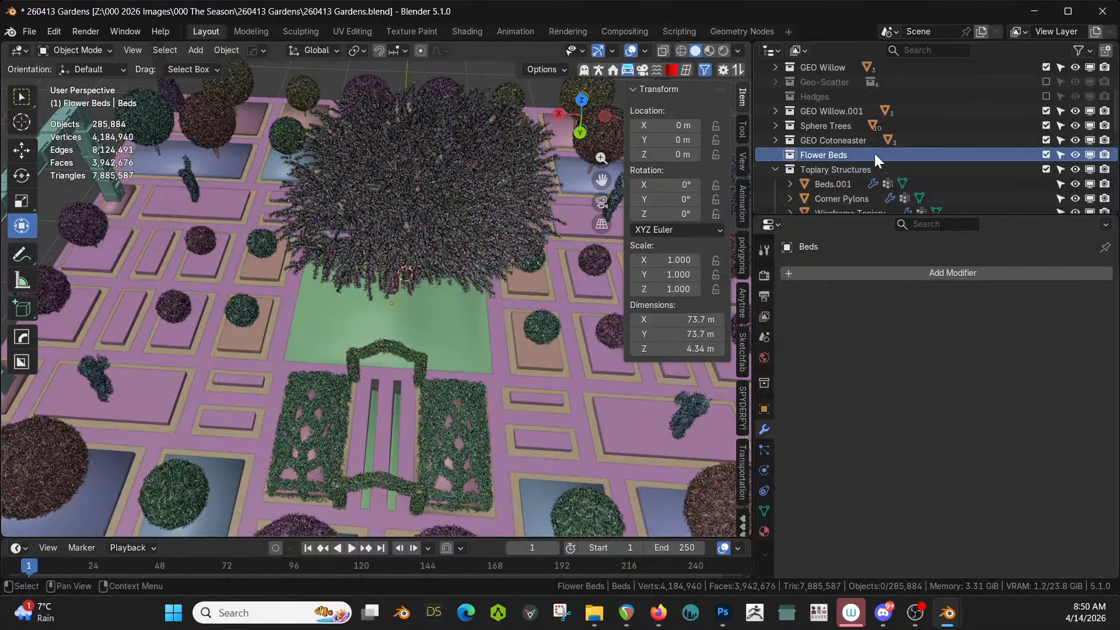
scroll(873, 153, "up", 4)
scroll(873, 153, "down", 4)
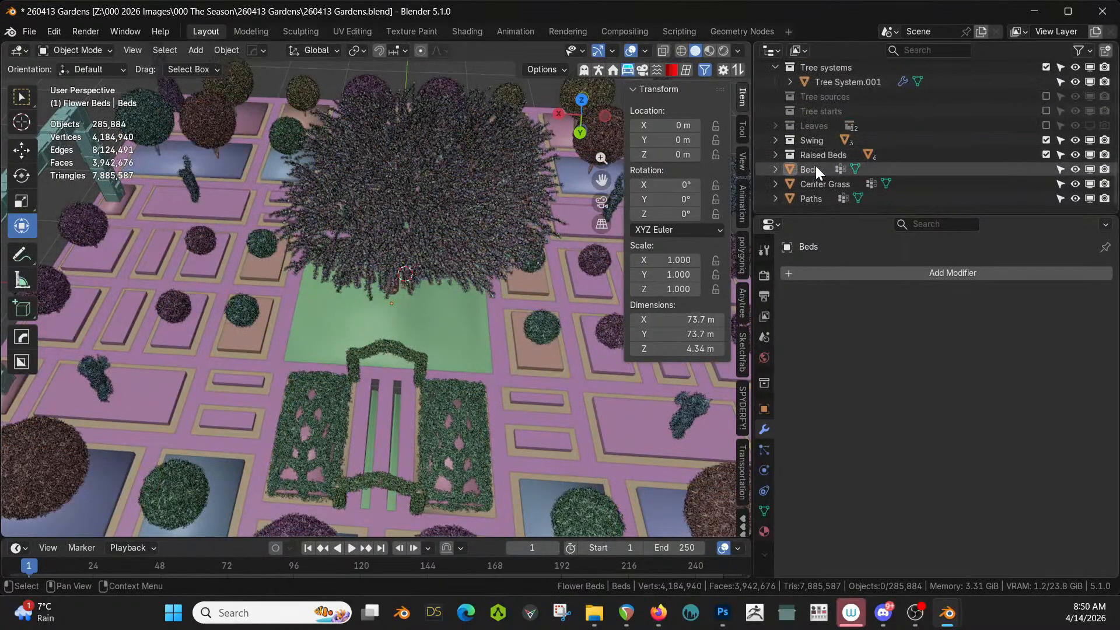
left_click(105, 326)
key("m")
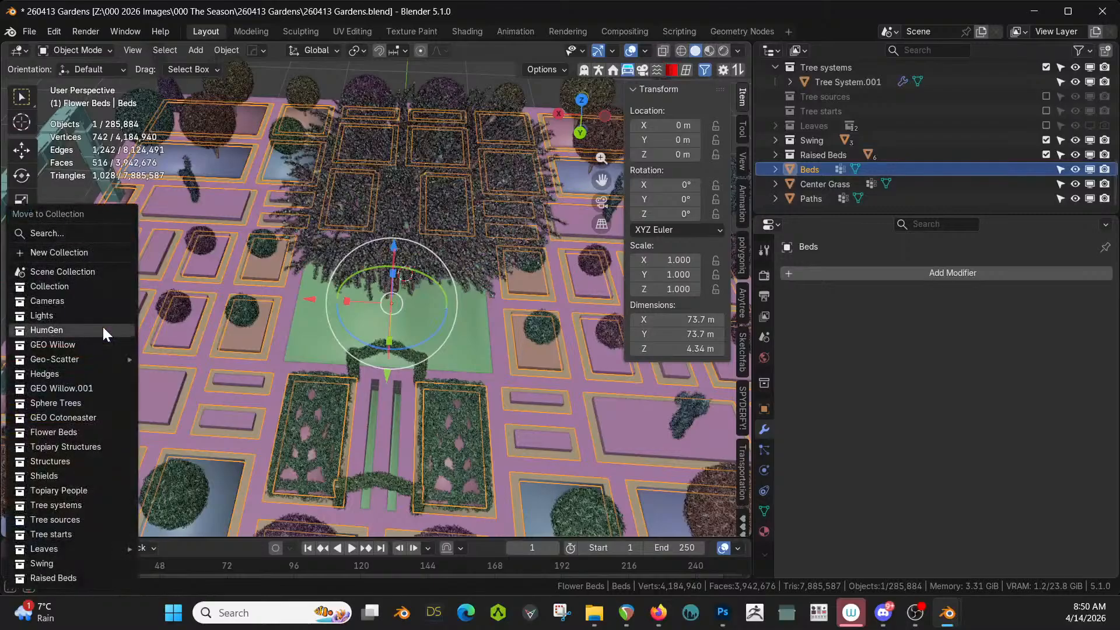
left_click(53, 436)
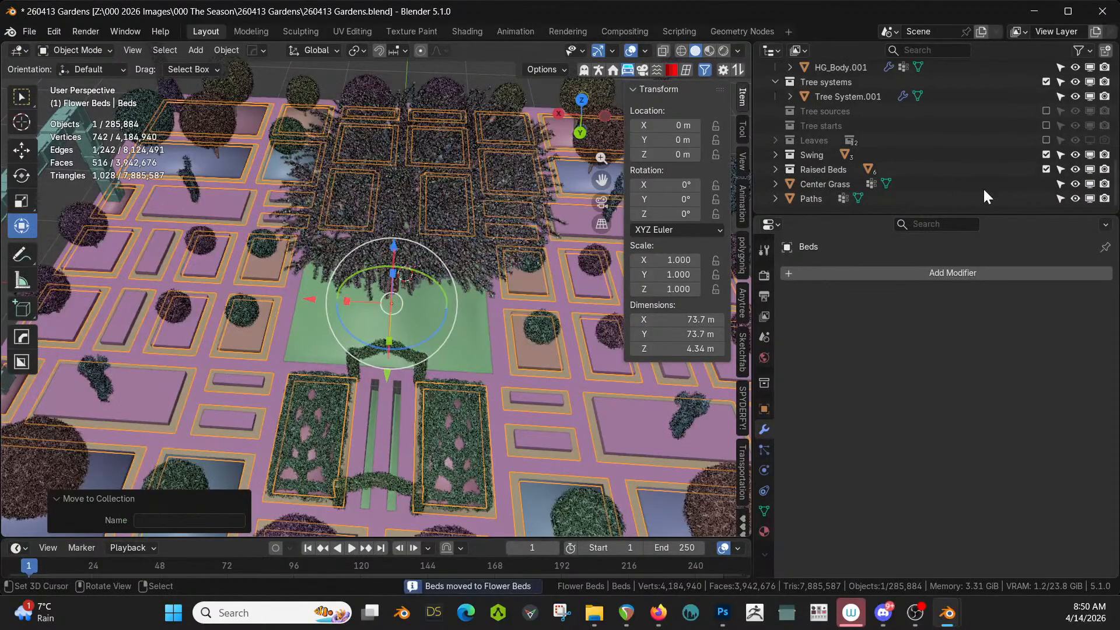
Move the Center Grass object into a new collection named Center and save the garden file
left_click(822, 195)
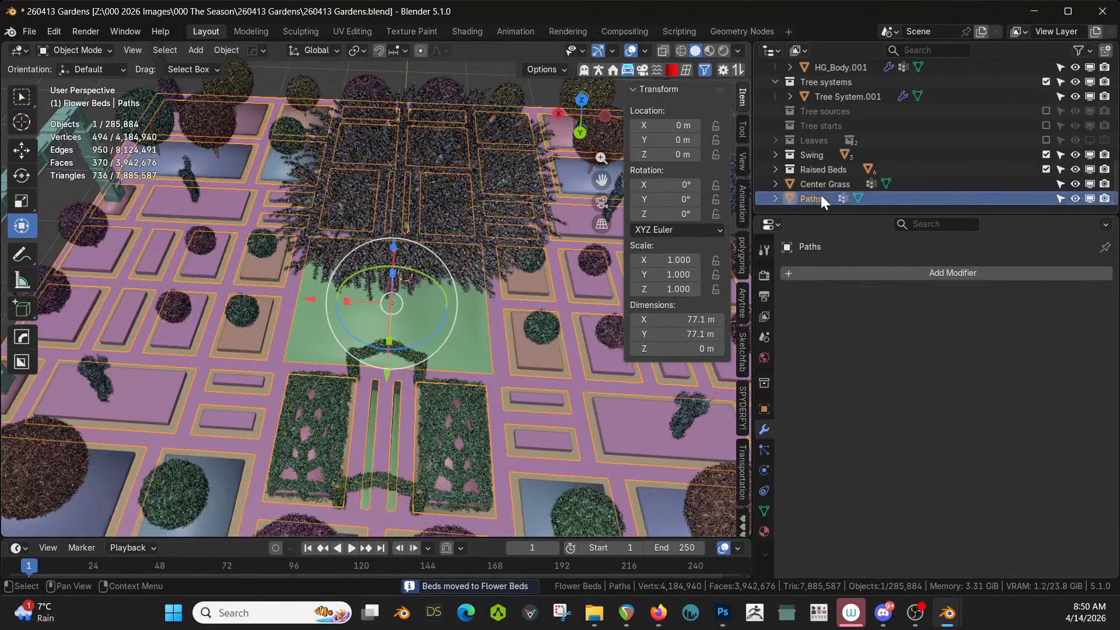
left_click(818, 184)
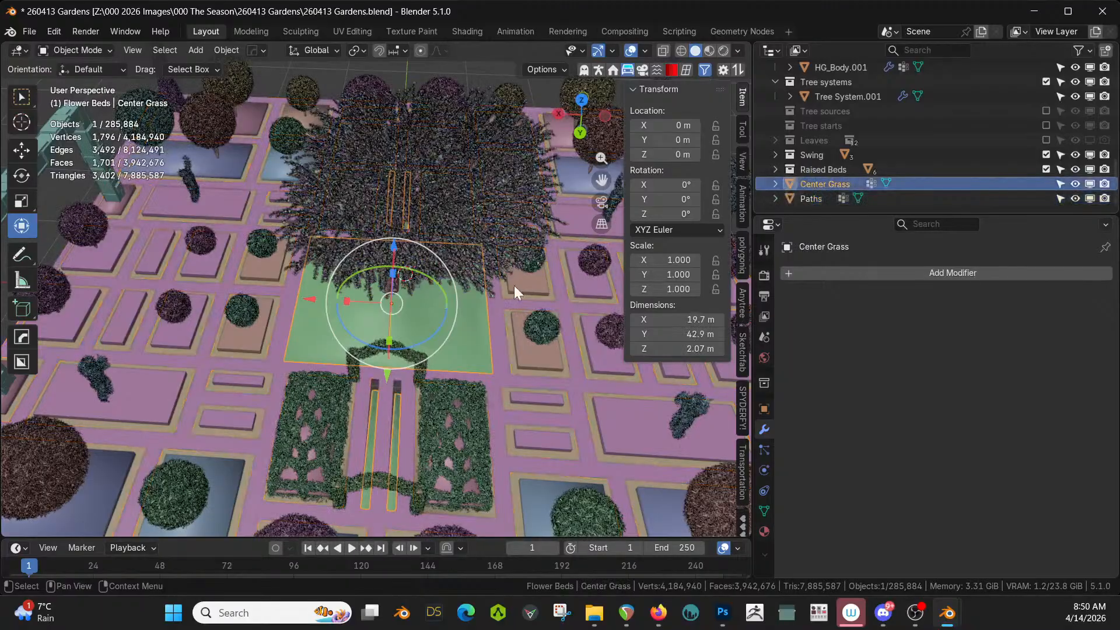
middle_click_drag(435, 308, 463, 285)
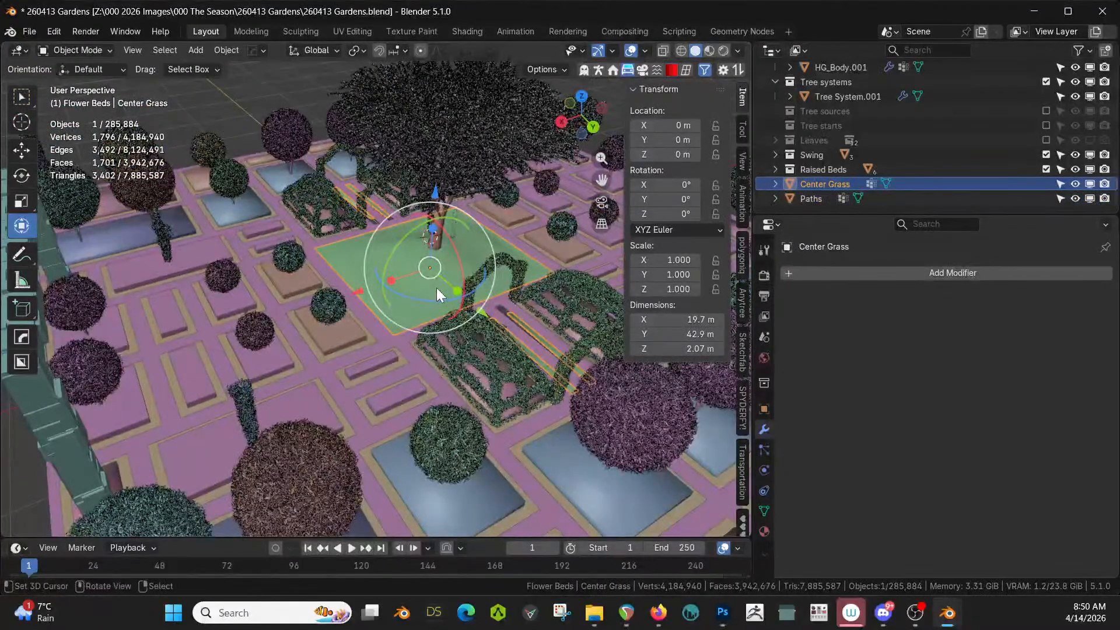
key("m")
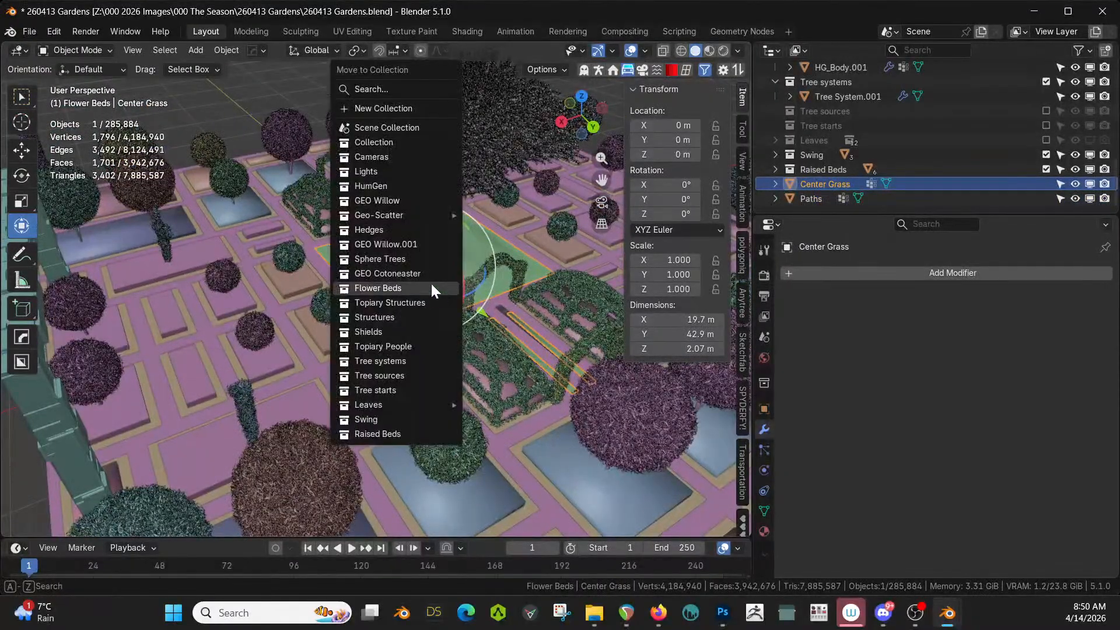
left_click(397, 108)
type("Center")
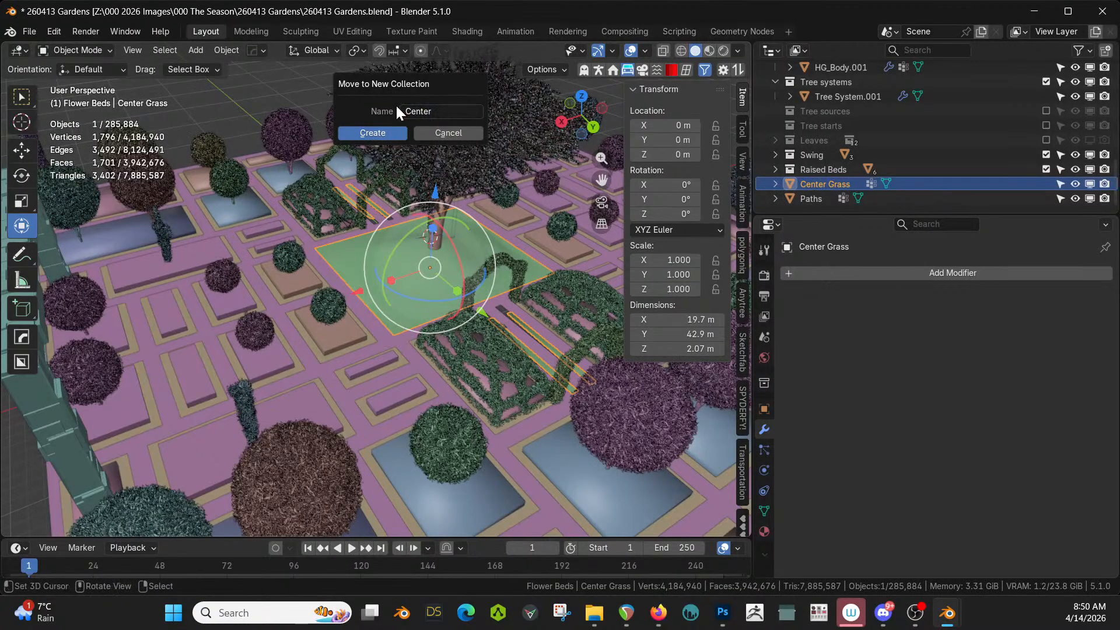
key("Return")
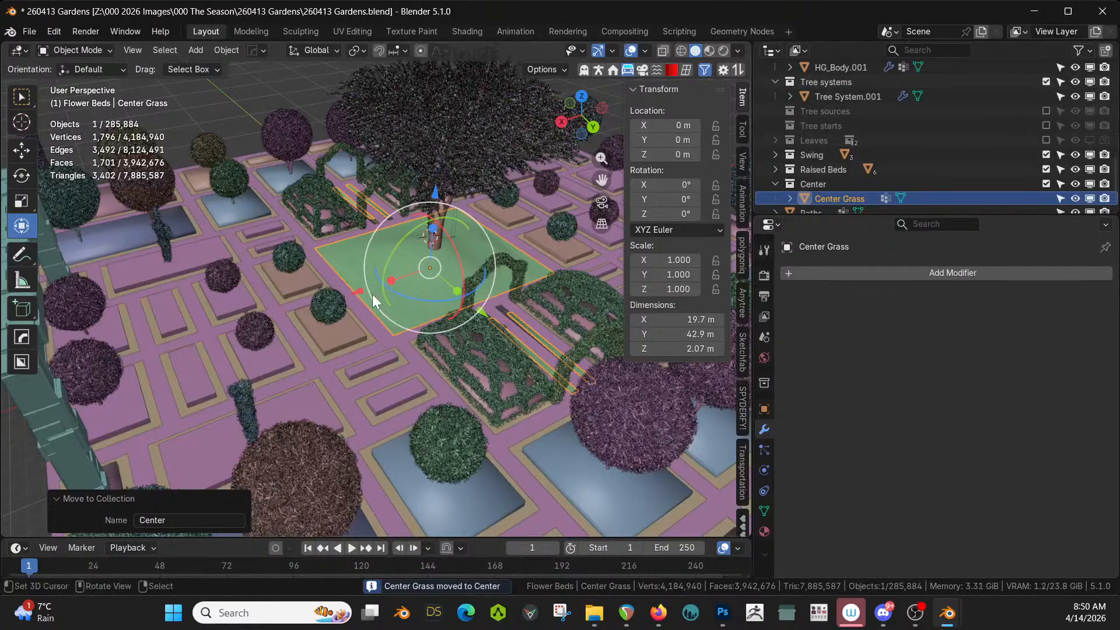
middle_click_drag(372, 294, 402, 289)
scroll(878, 167, "down", 1)
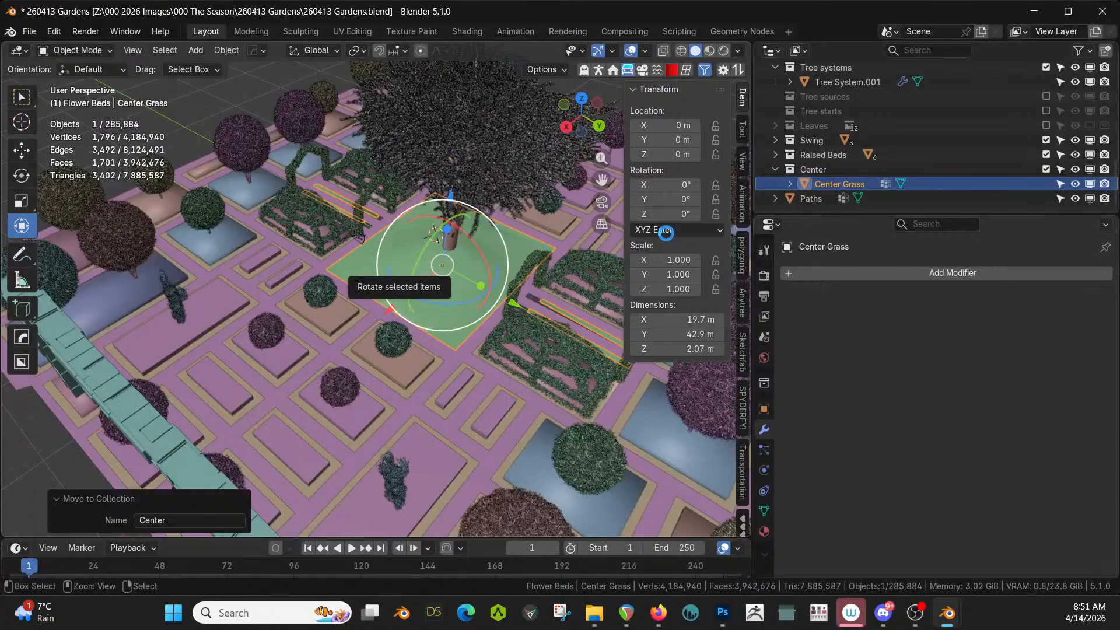
key("ctrl+s")
Include the Hedges and Geo-Scatter collections in the view layer again
scroll(960, 114, "up", 4)
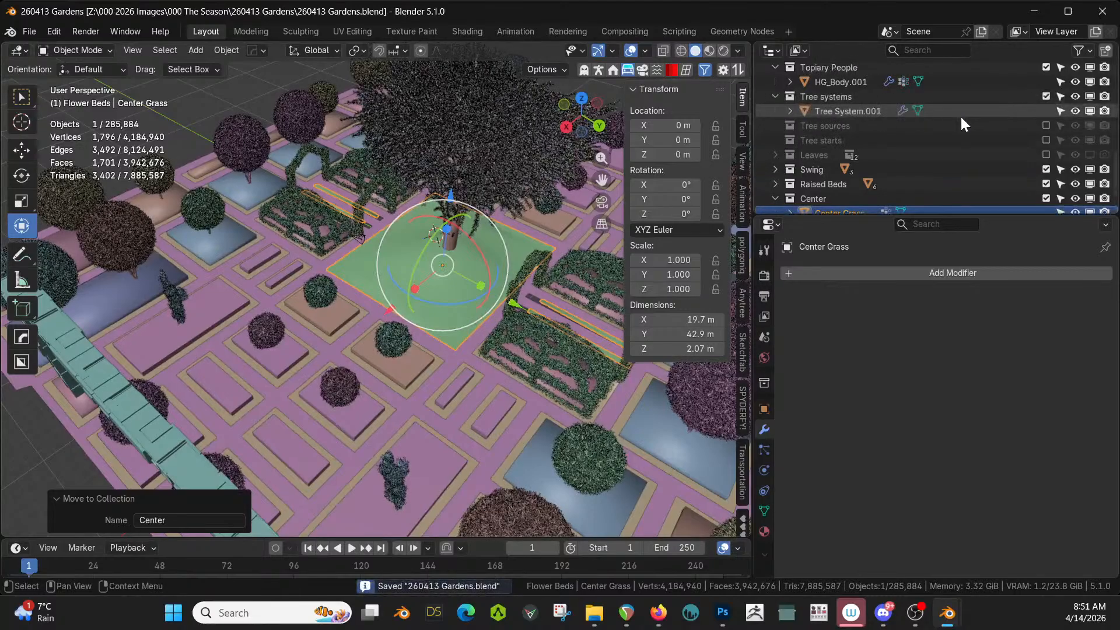
scroll(969, 141, "up", 6)
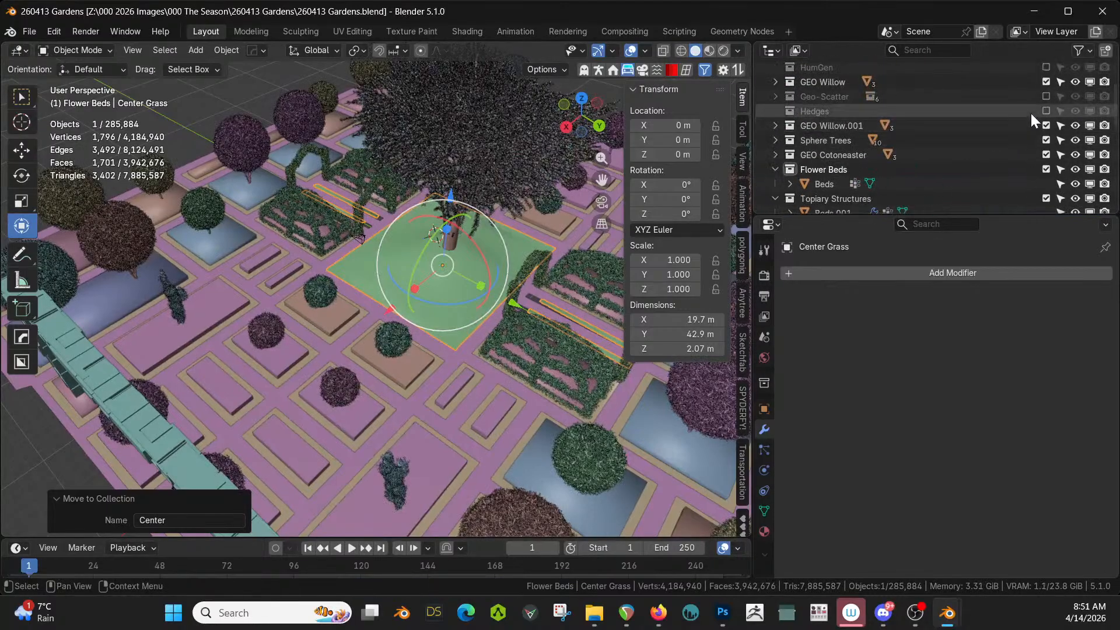
left_click(1046, 111)
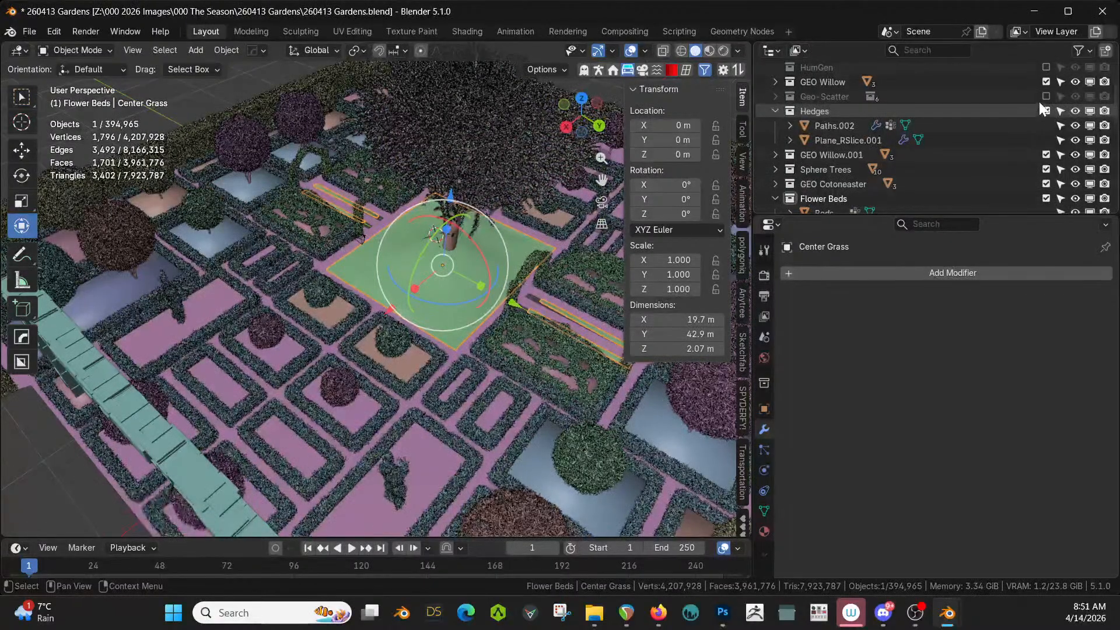
left_click(1046, 96)
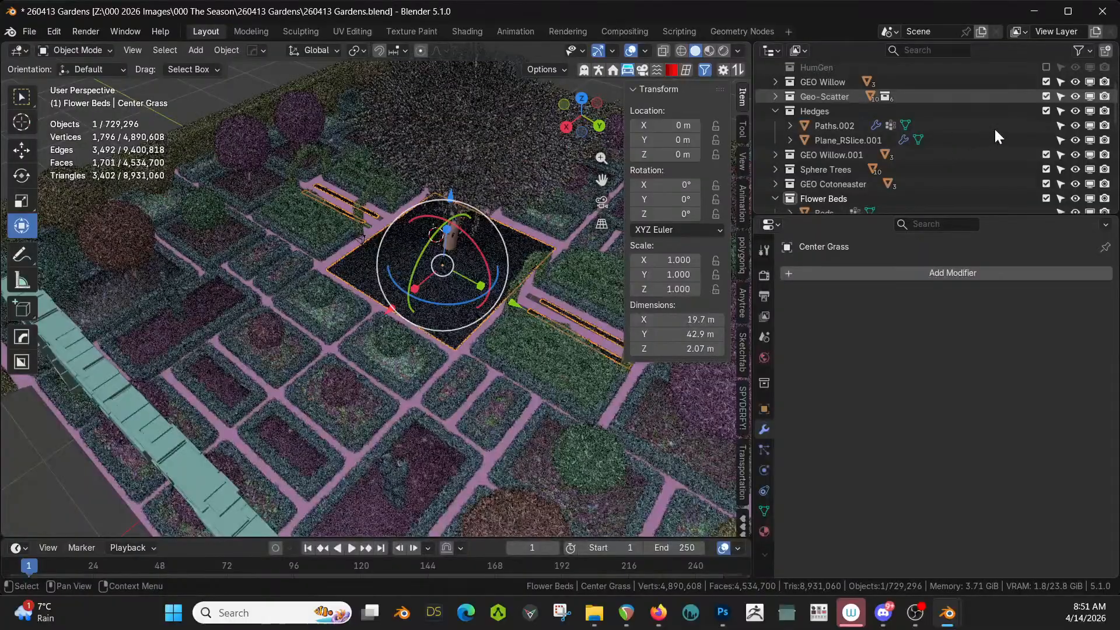
Review the collection list for excluded collections and include the Shields collection in the view layer
scroll(994, 127, "up", 1)
scroll(972, 162, "down", 8)
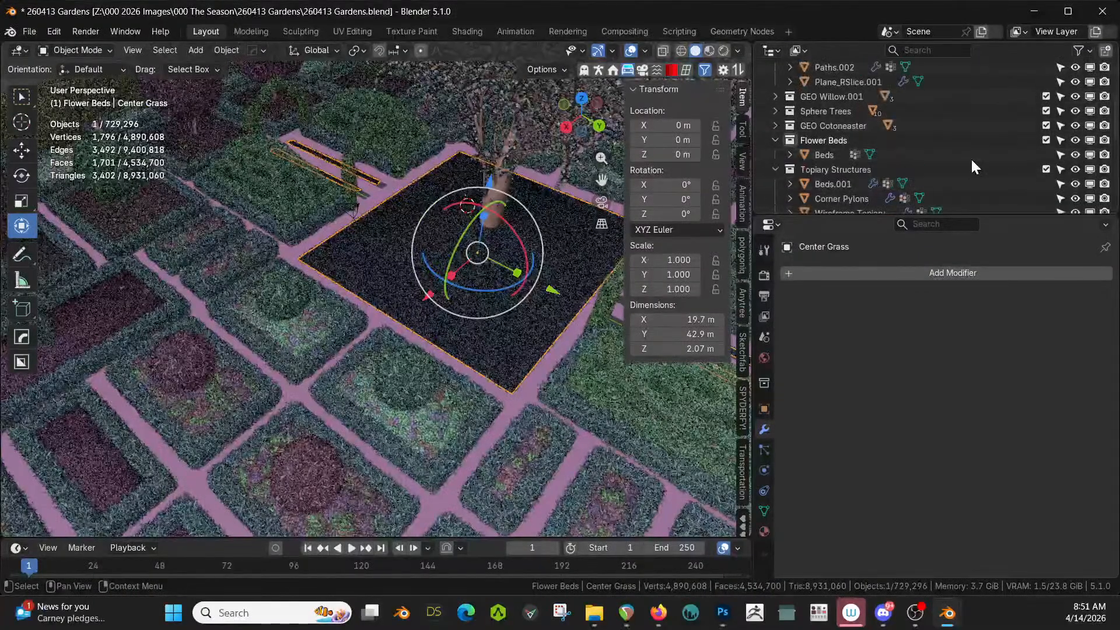
scroll(973, 161, "down", 4)
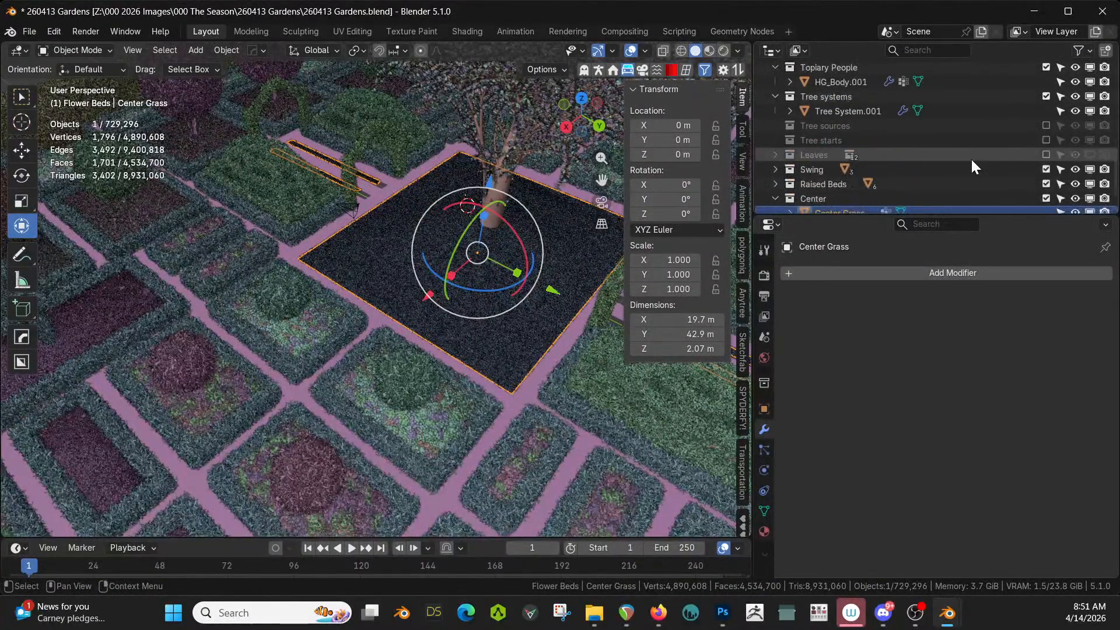
scroll(973, 162, "down", 2)
scroll(973, 161, "up", 6)
scroll(972, 162, "up", 5)
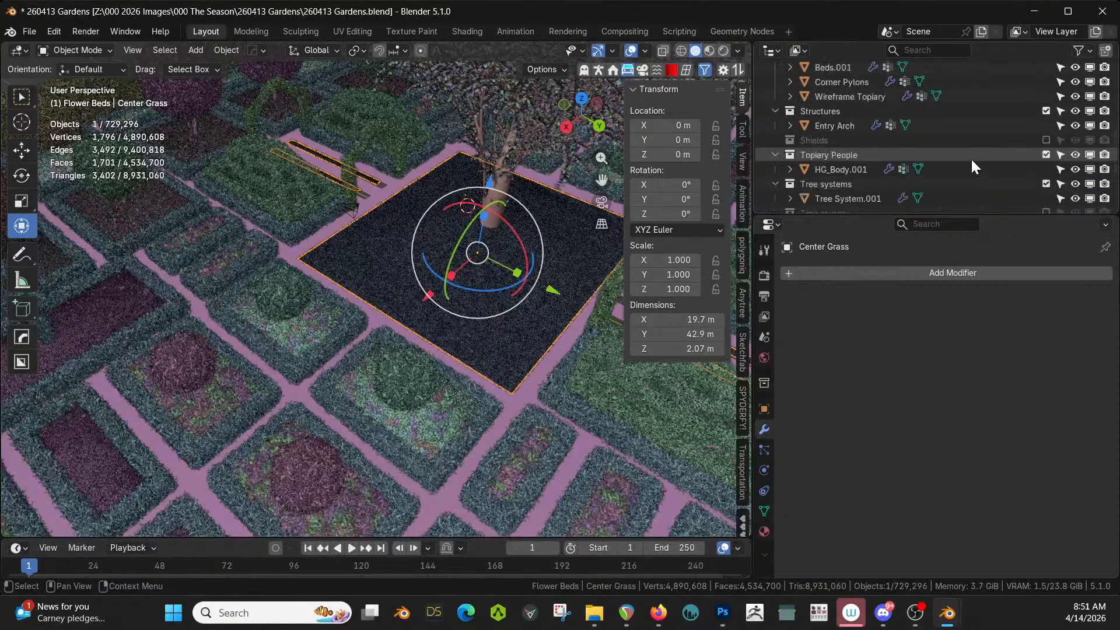
scroll(972, 161, "up", 5)
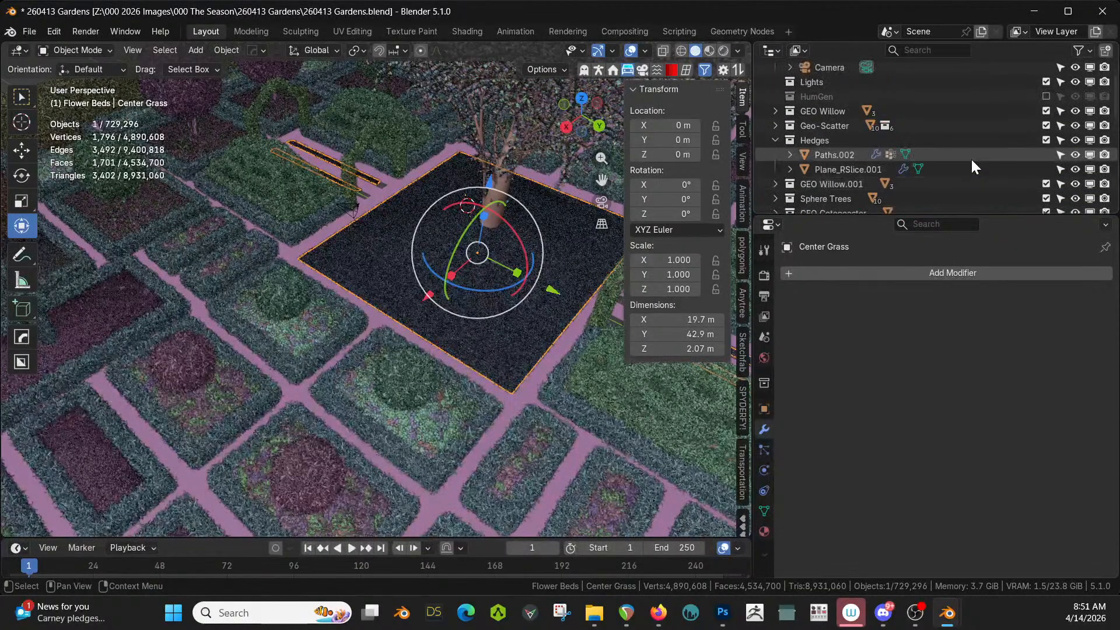
scroll(972, 162, "down", 2)
scroll(972, 162, "down", 4)
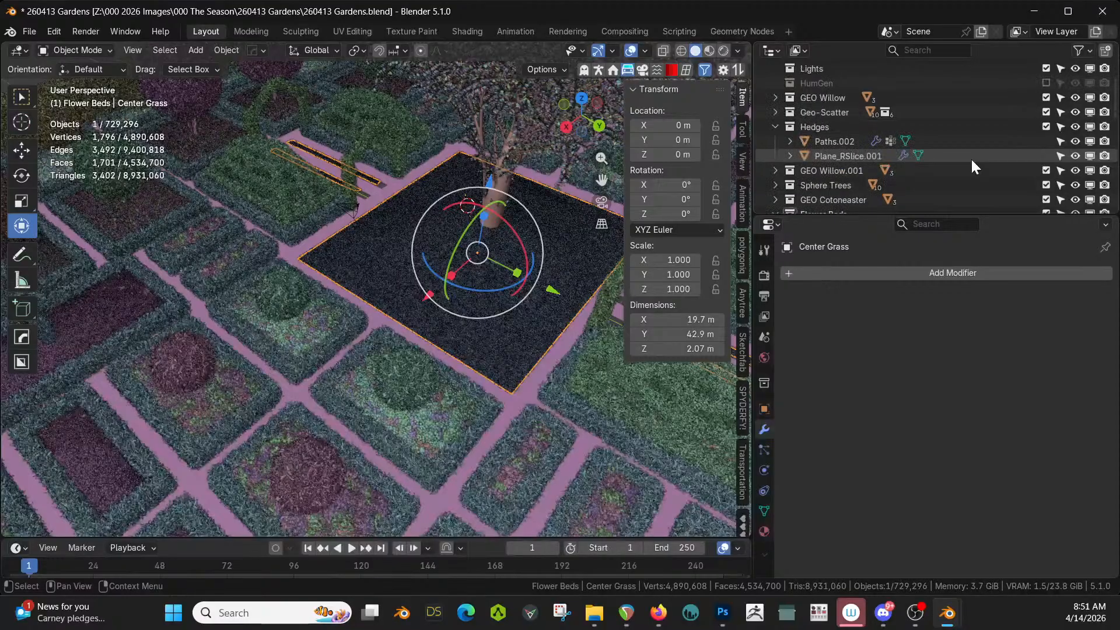
scroll(972, 162, "down", 3)
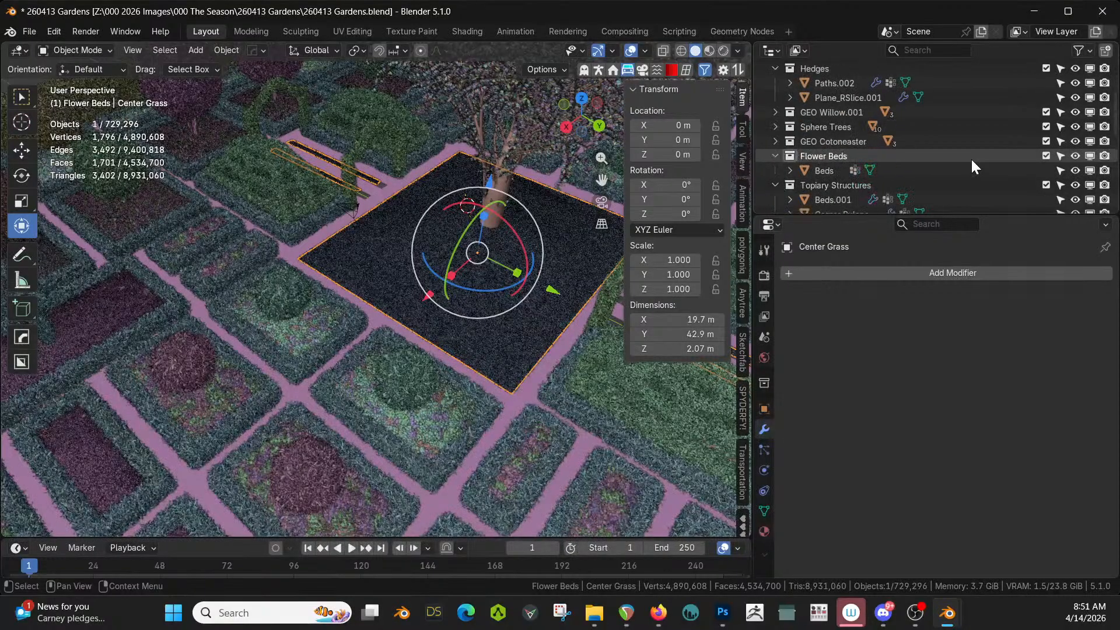
scroll(971, 158, "down", 4)
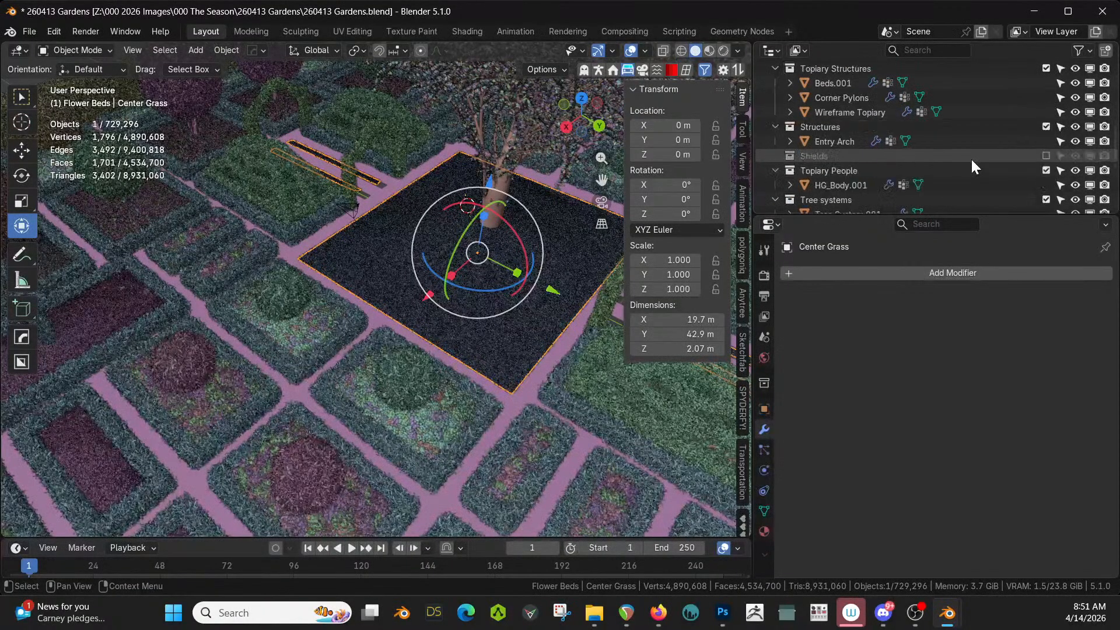
left_click(1045, 156)
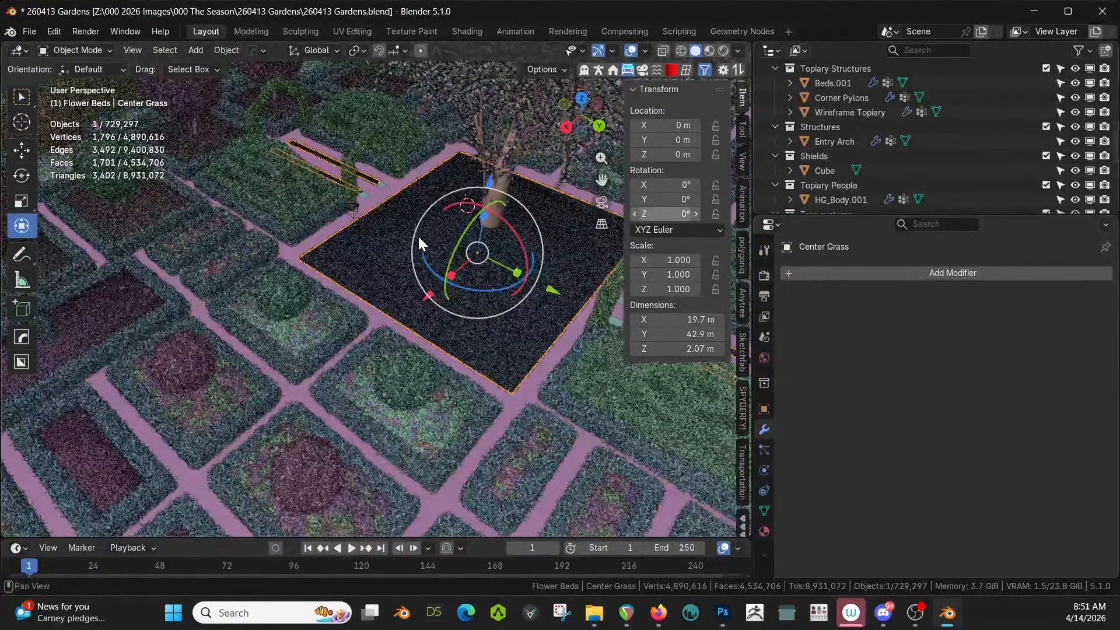
Inspect the Shields cube surrounding the garden from inside and outside
middle_click_drag(401, 219, 394, 257)
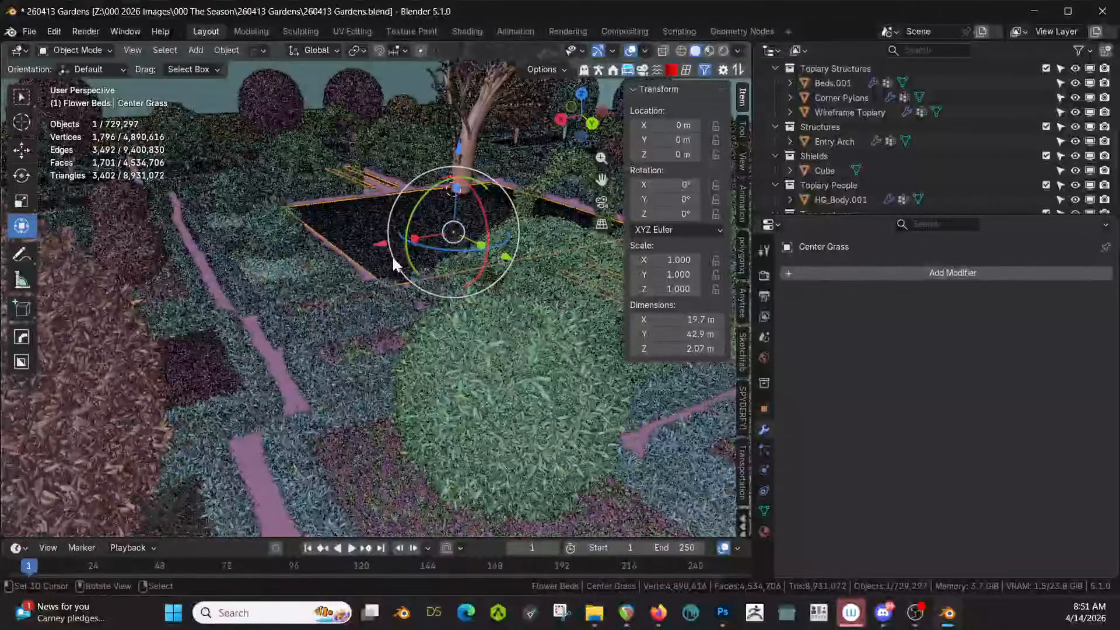
scroll(393, 258, "down", 3)
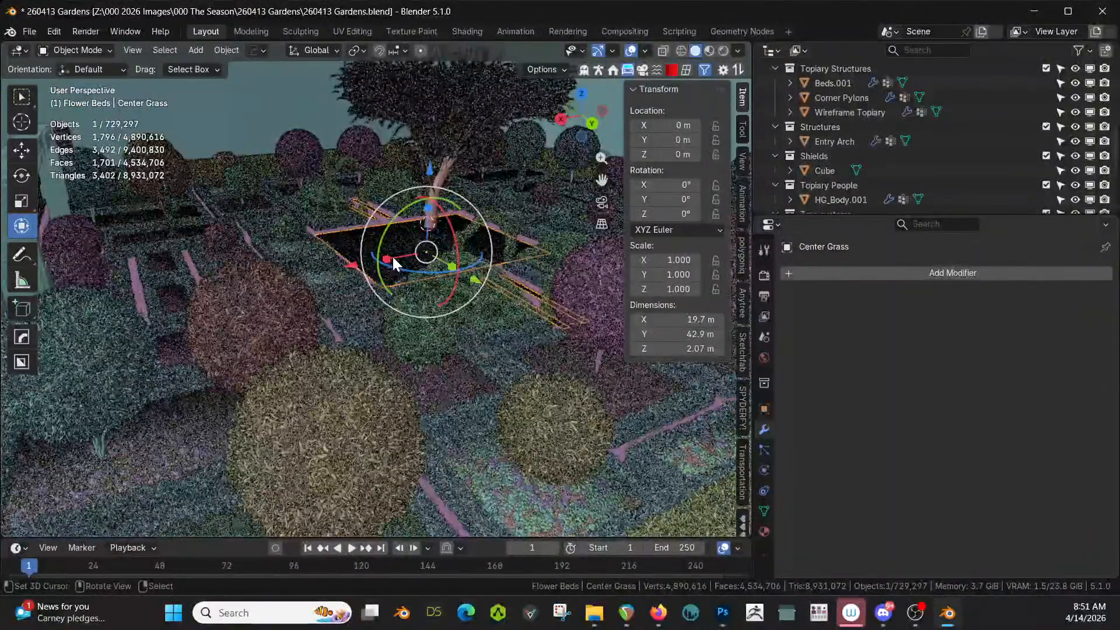
key("KP_Divide")
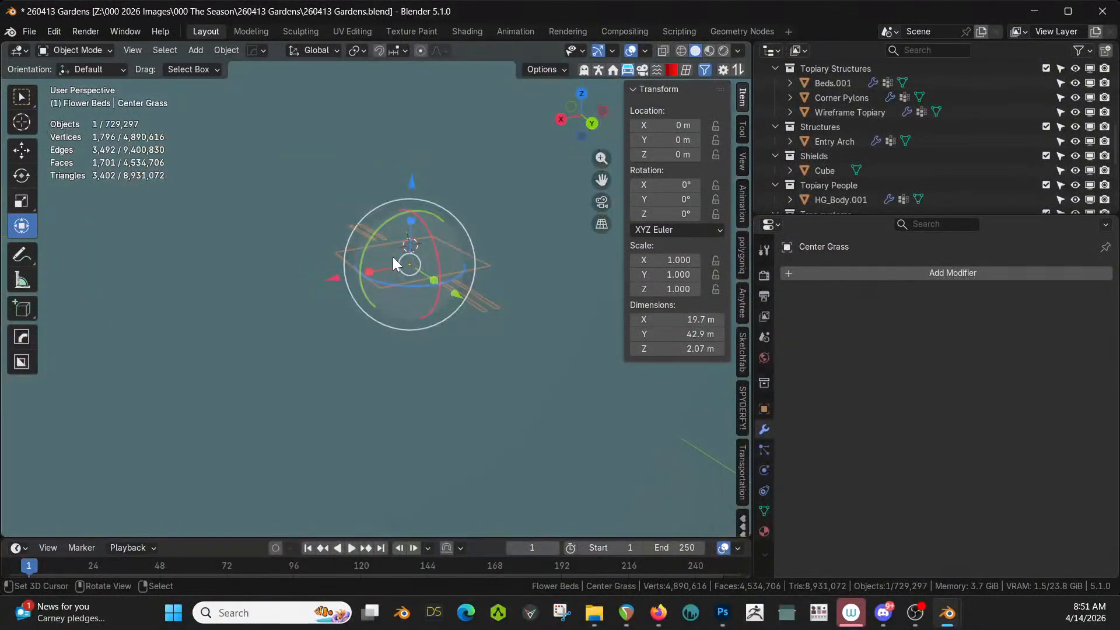
scroll(393, 256, "down", 2)
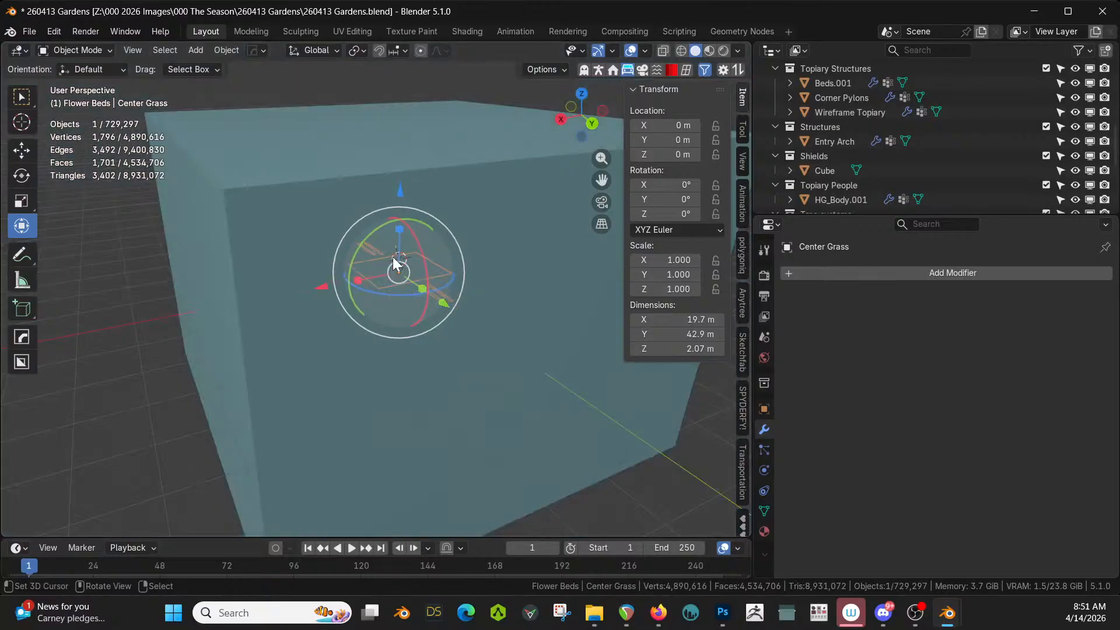
key("KP_Divide")
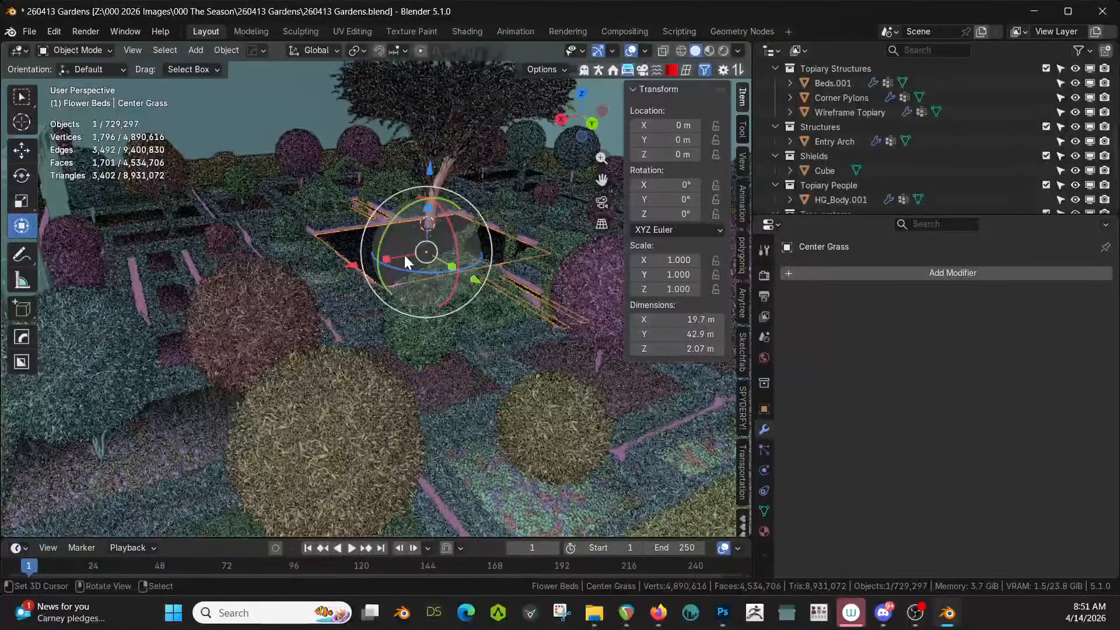
Switch the 3D viewport to Rendered shading with a close view of the hedges and flower beds
middle_click_drag(363, 236, 355, 237)
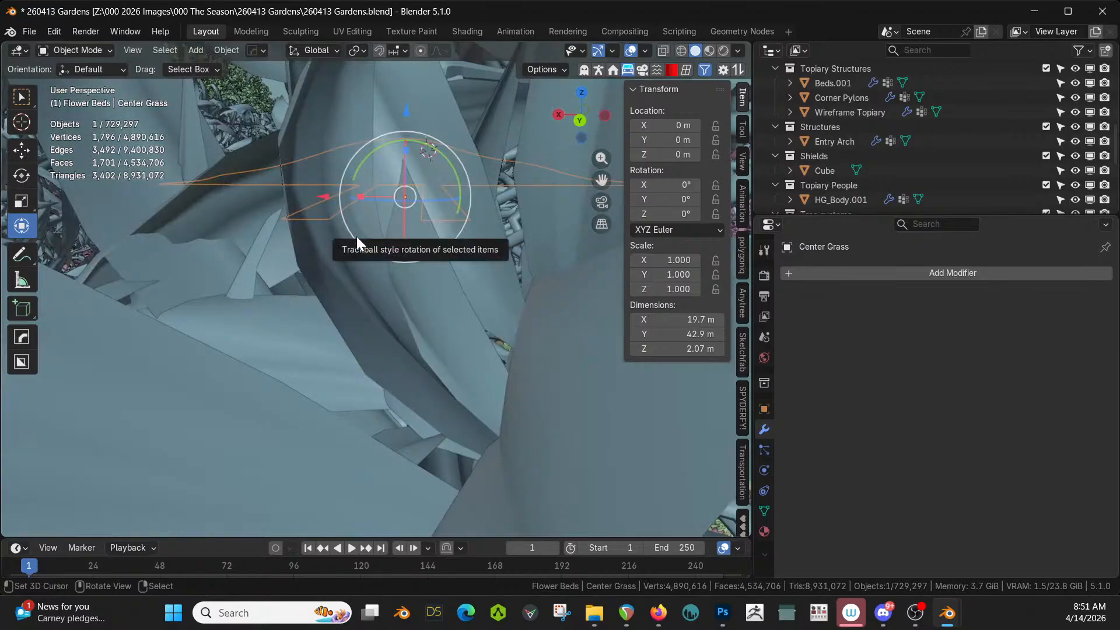
middle_click_drag(306, 236, 269, 254)
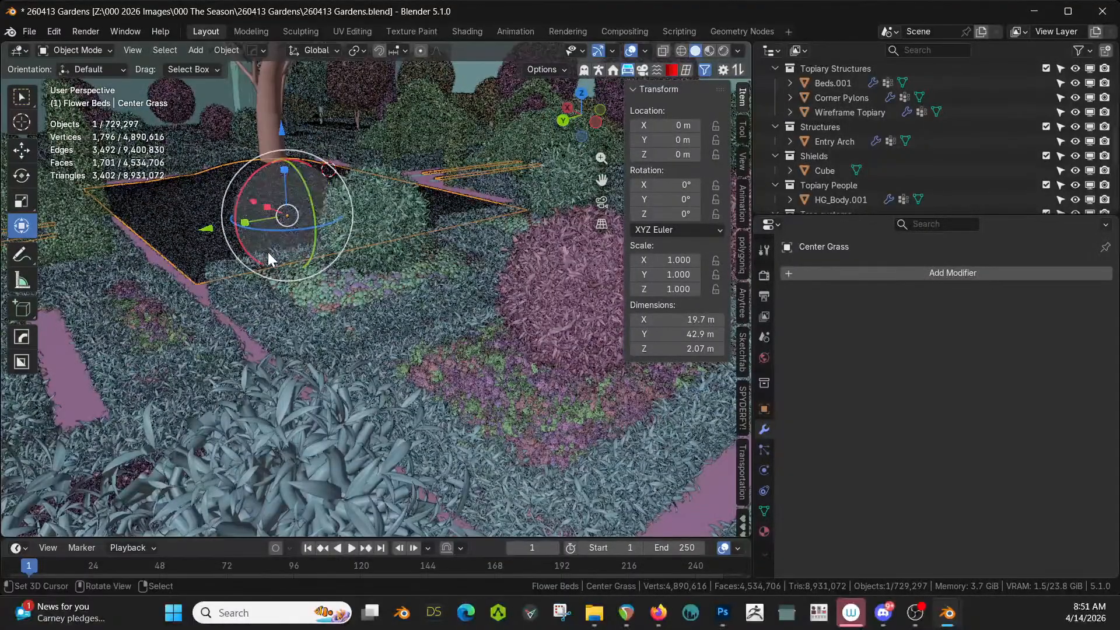
key("z")
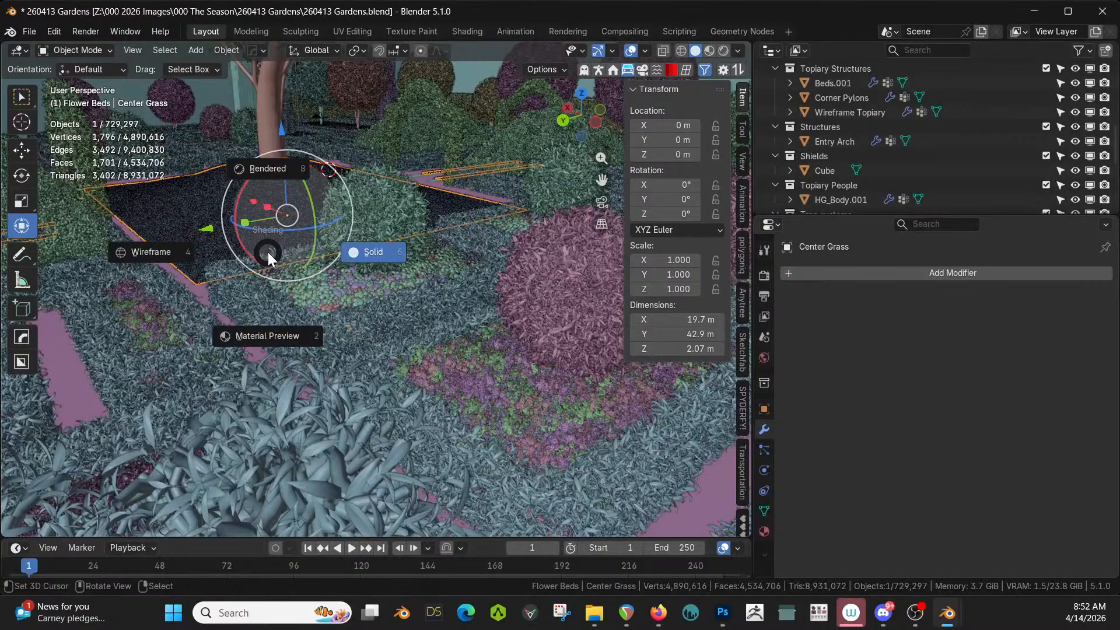
key("8")
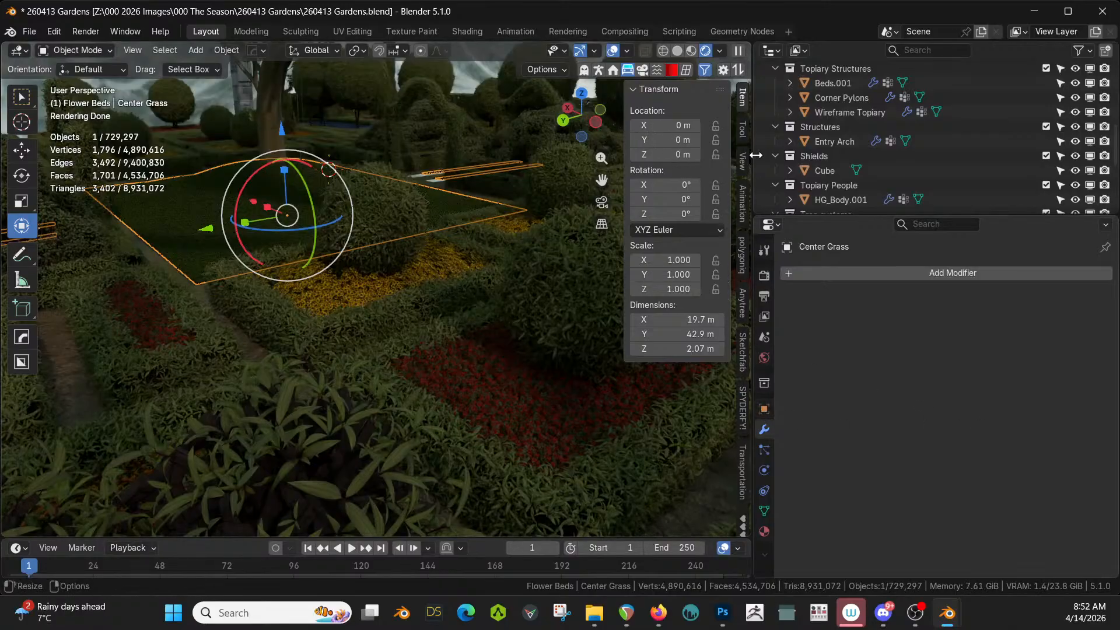
Show the Photographer add-on's exposure settings and set the exposure value (EV) to 8
left_click(642, 70)
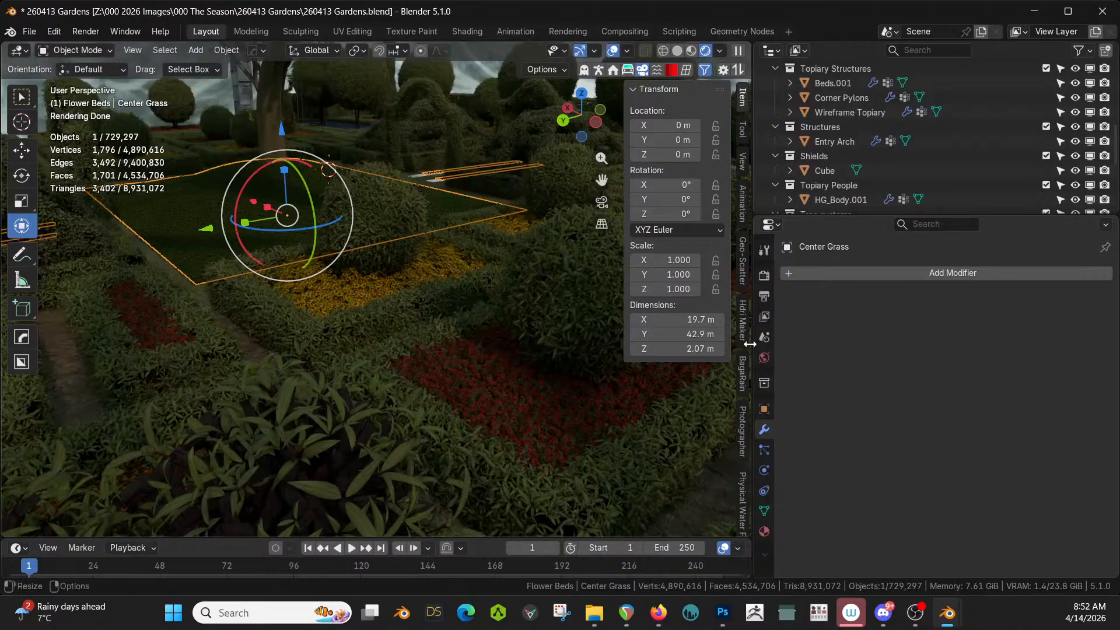
left_click(744, 439)
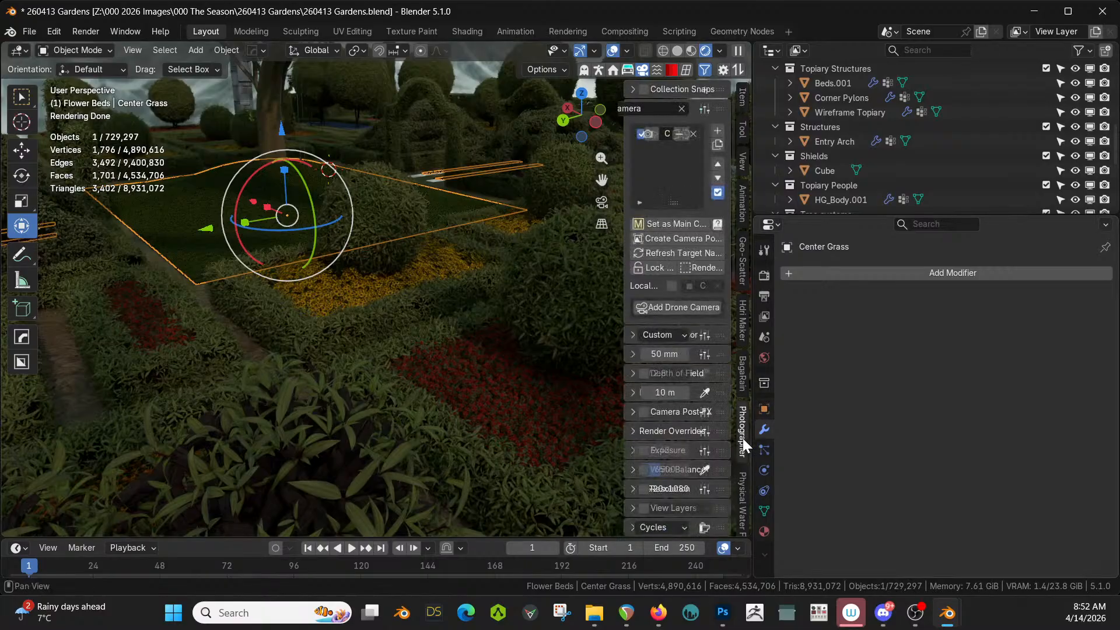
scroll(671, 385, "down", 4)
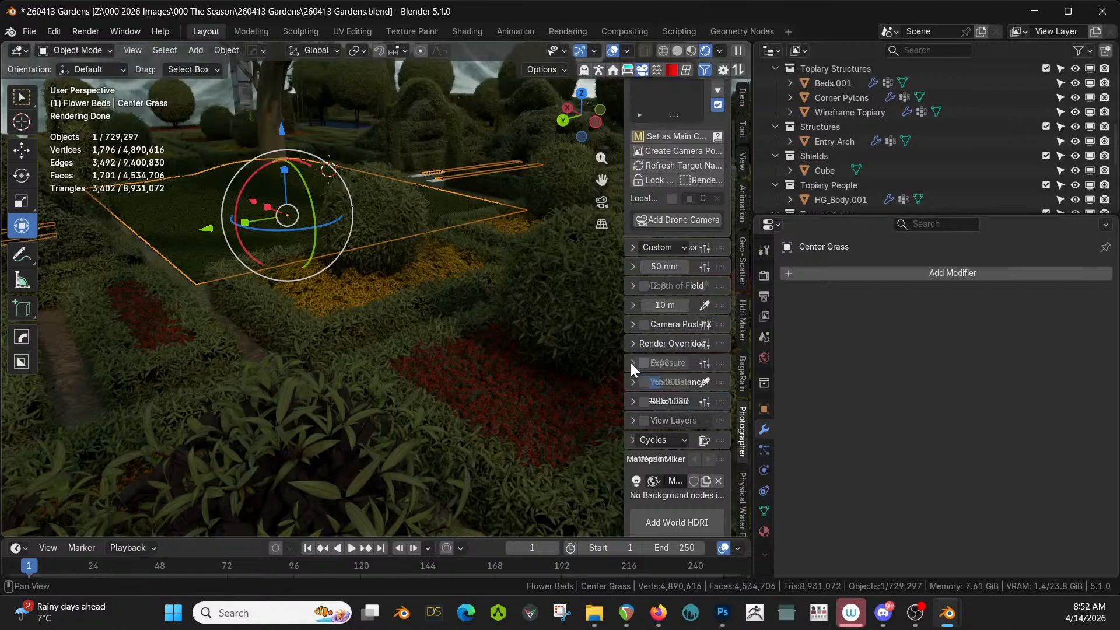
left_click(632, 362)
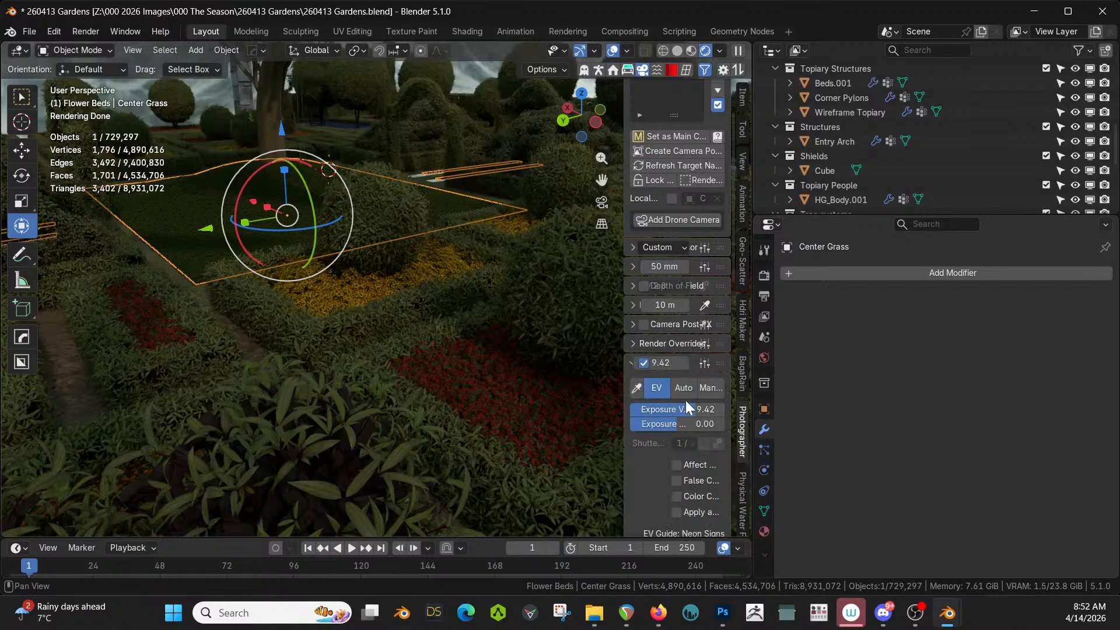
double_click(668, 363)
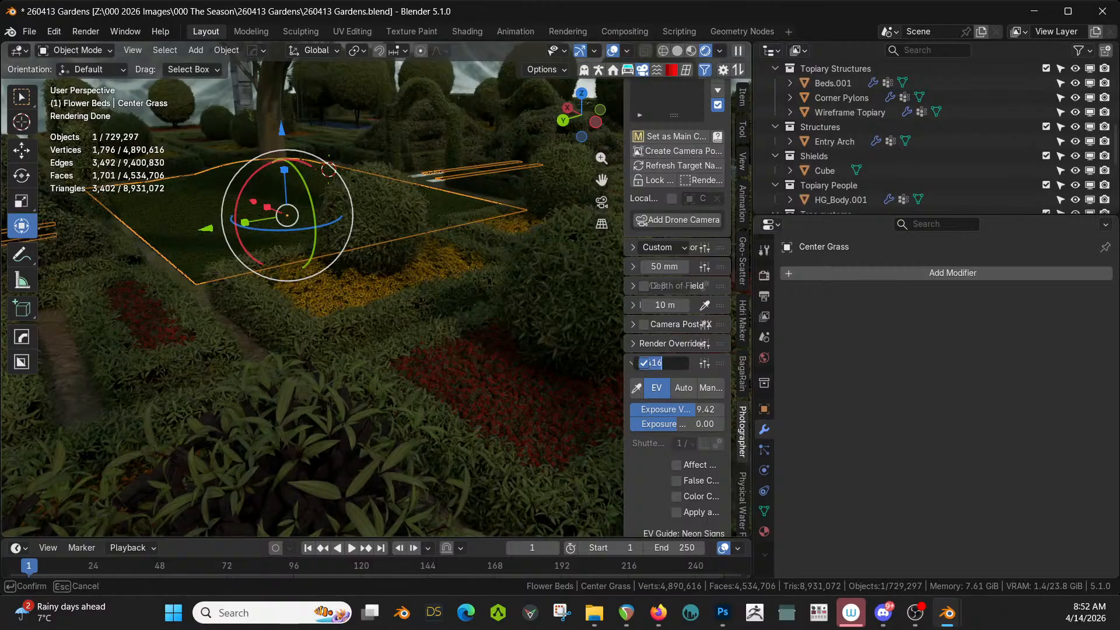
key("BackSpace")
type("8")
key("Return")
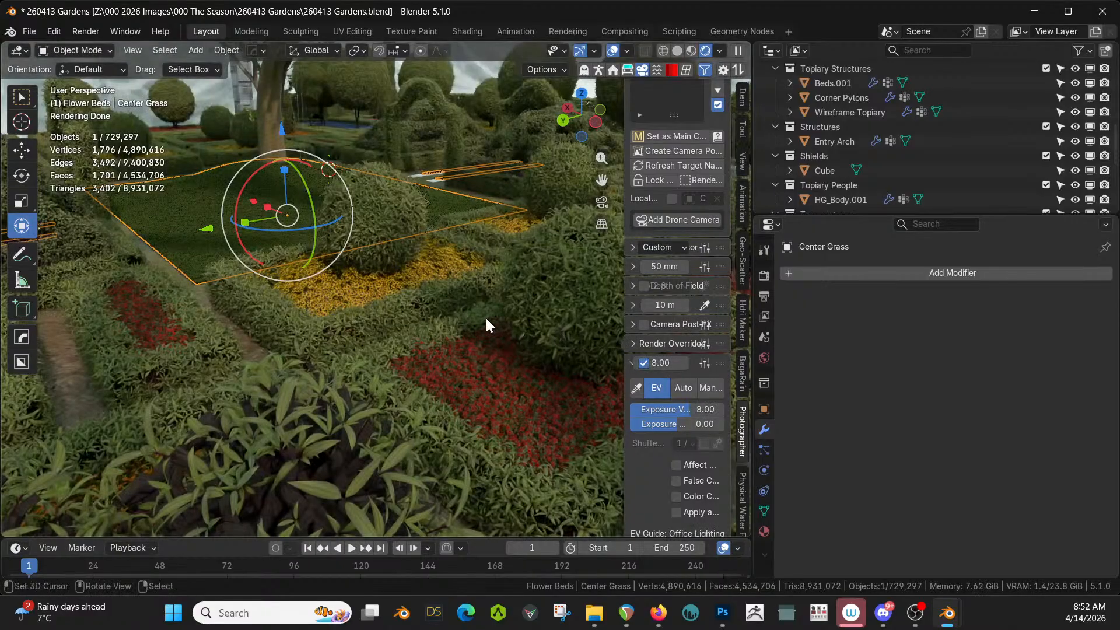
middle_click_drag(449, 362, 423, 385)
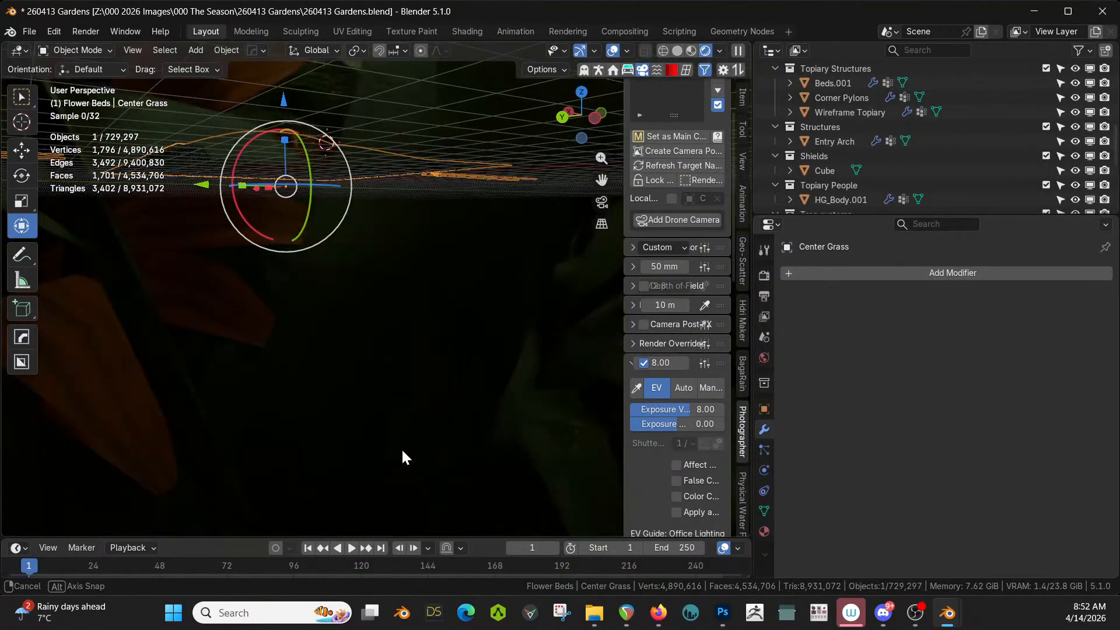
Hide the Shields collection in the viewport, check the rendered garden without it, and return to Solid shading
middle_click_drag(402, 451, 389, 467)
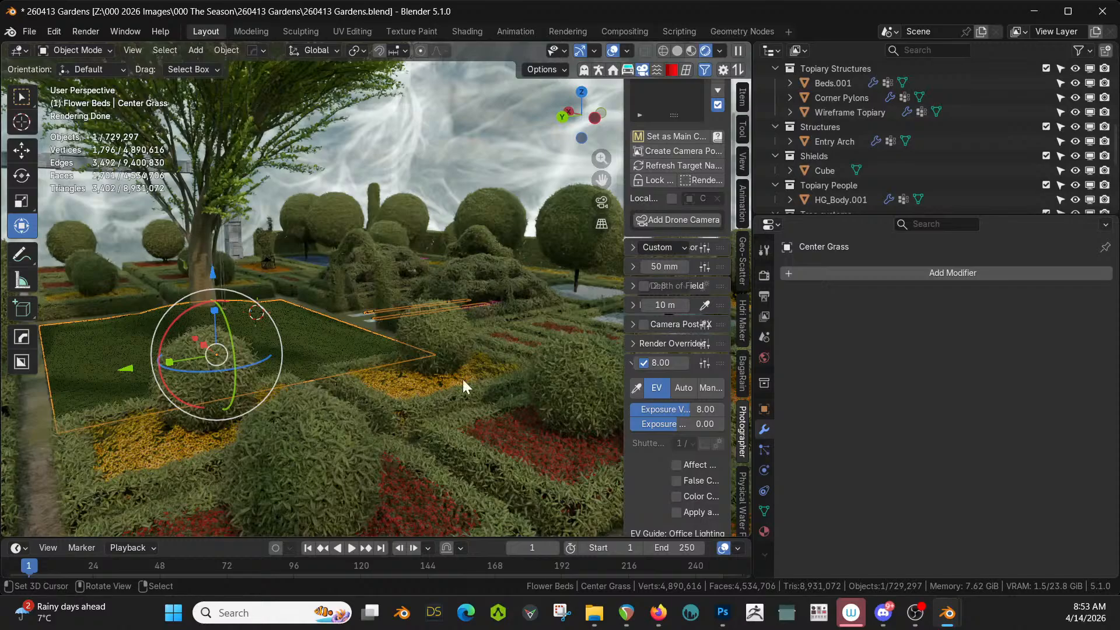
left_click(1074, 157)
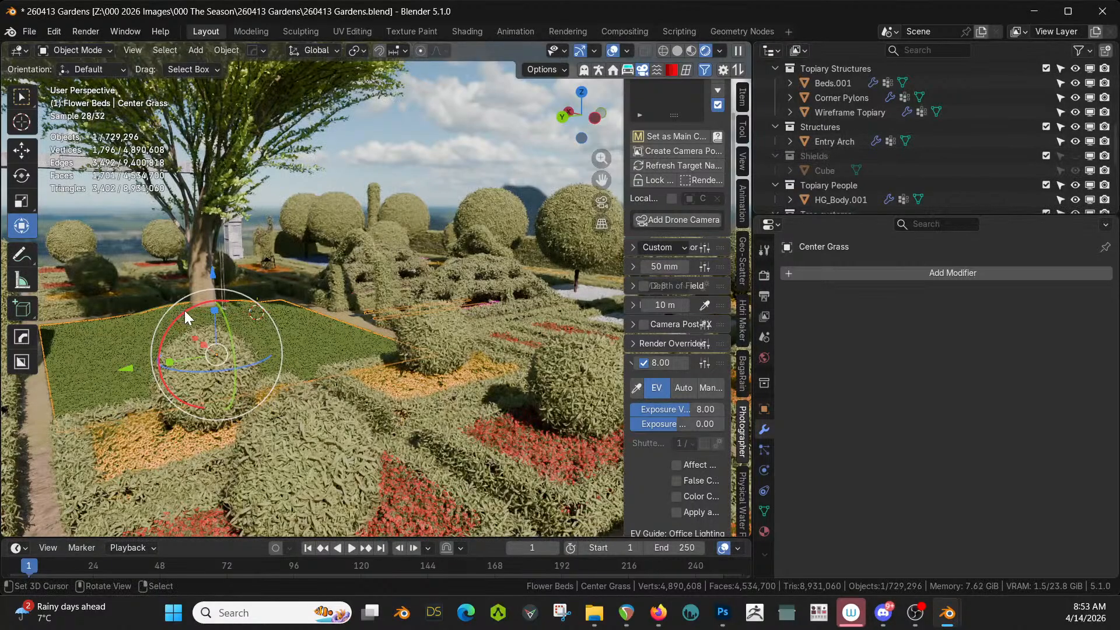
key("shift+z")
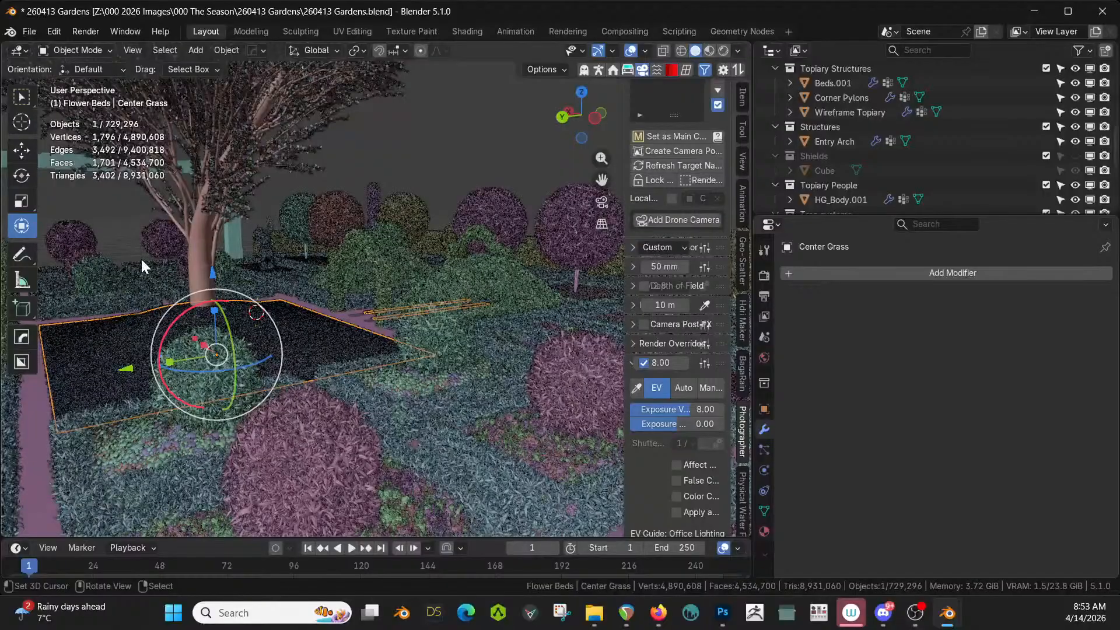
Exclude the Geo-Scatter collection from the view layer
middle_click_drag(429, 451, 428, 450)
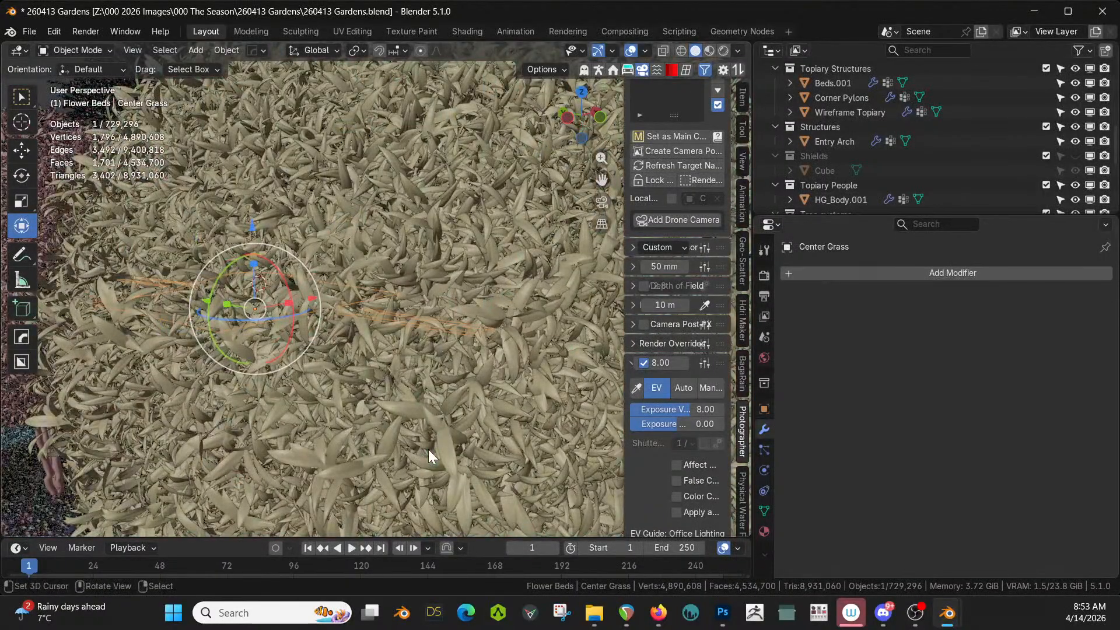
key("KP_Decimal")
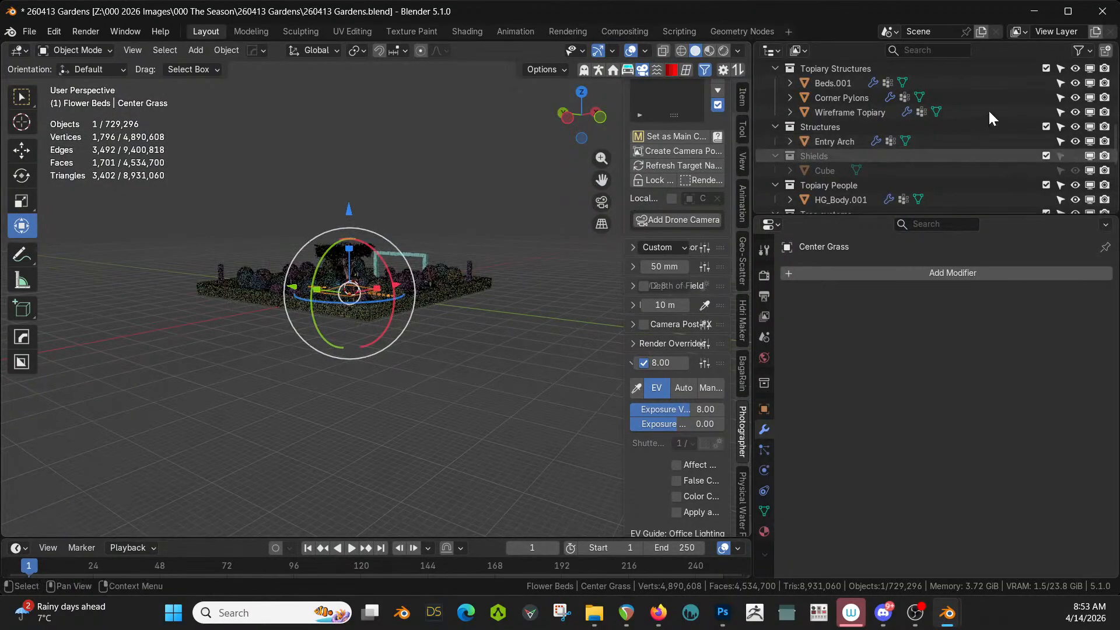
scroll(933, 119, "up", 6)
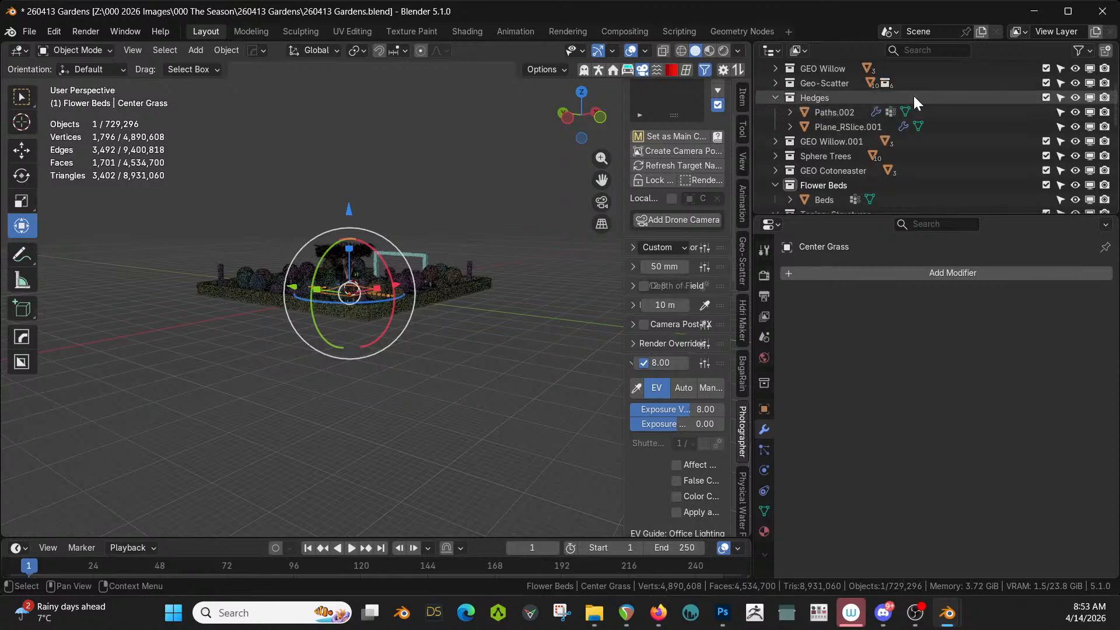
left_click(1044, 83)
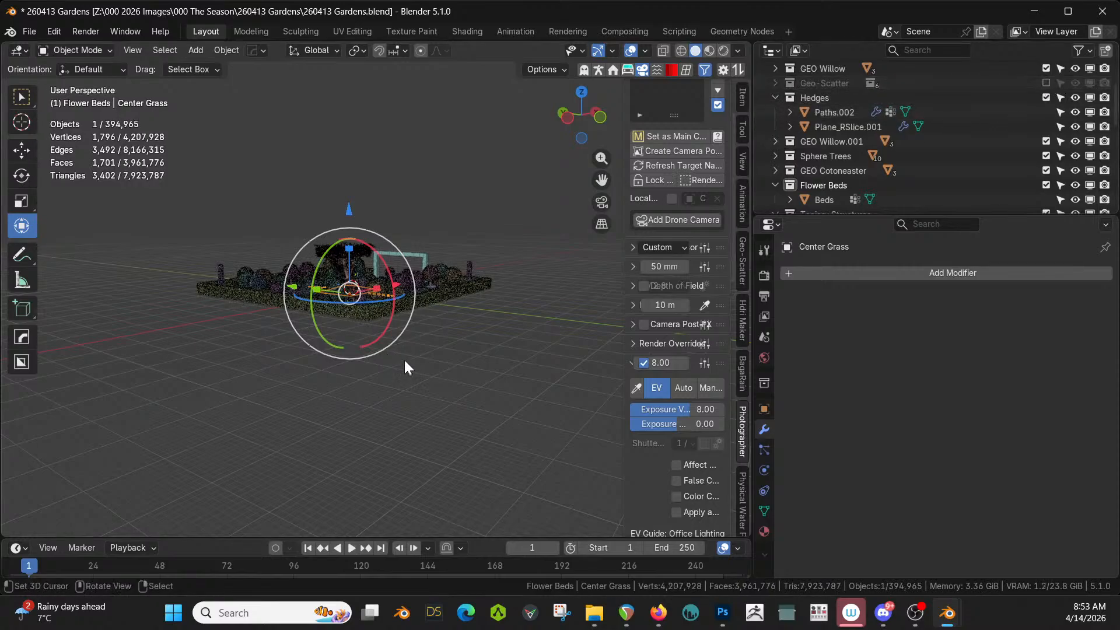
Examine the entry arch from the front and look at the garden through the scene camera
middle_click_drag(414, 385, 233, 355)
scroll(431, 348, "up", 6)
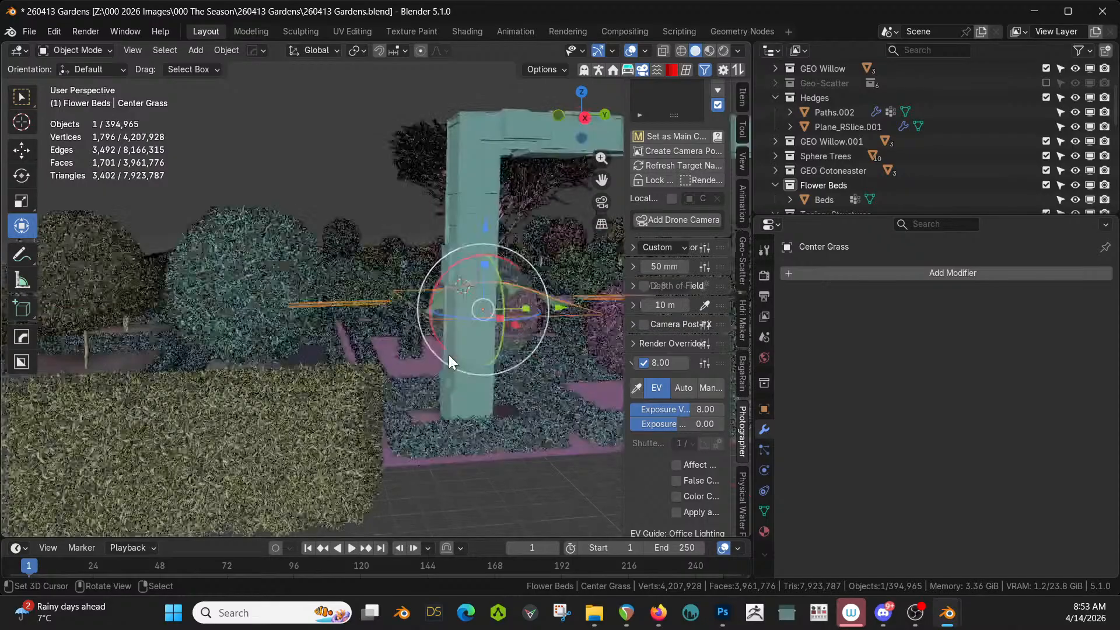
middle_click_drag(450, 355, 423, 348)
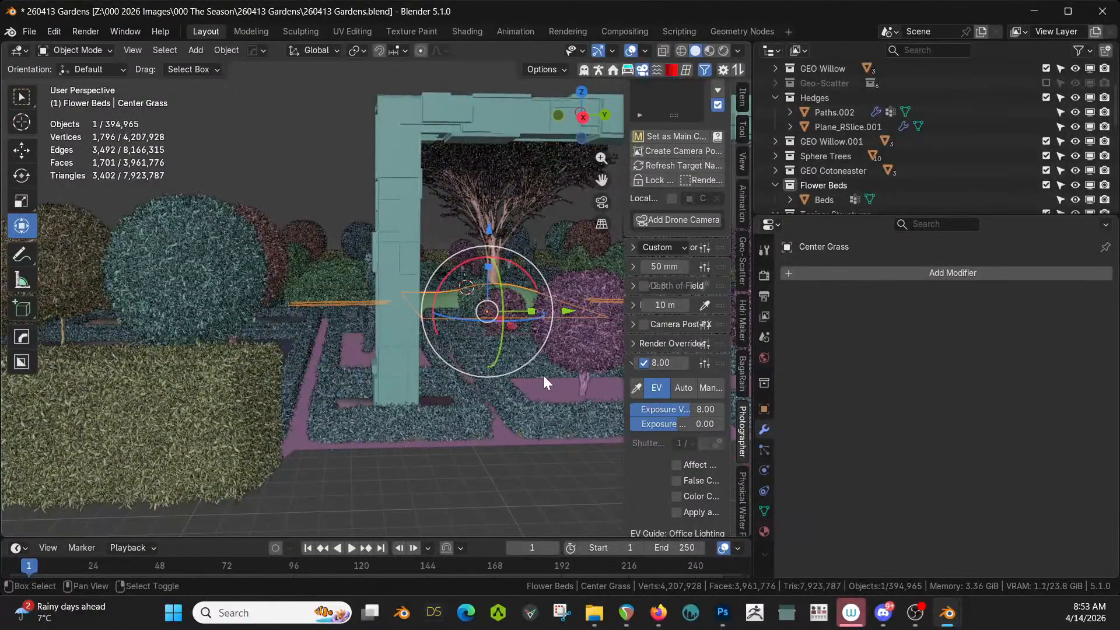
scroll(666, 261, "up", 3)
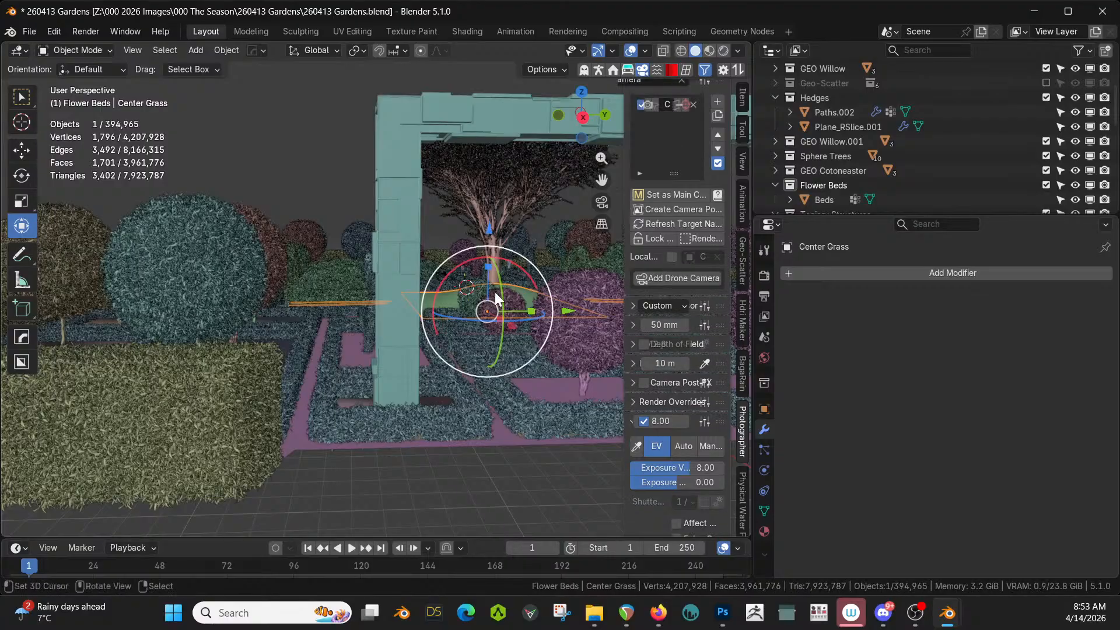
middle_click_drag(363, 362, 301, 313, "shift")
key("KP_0")
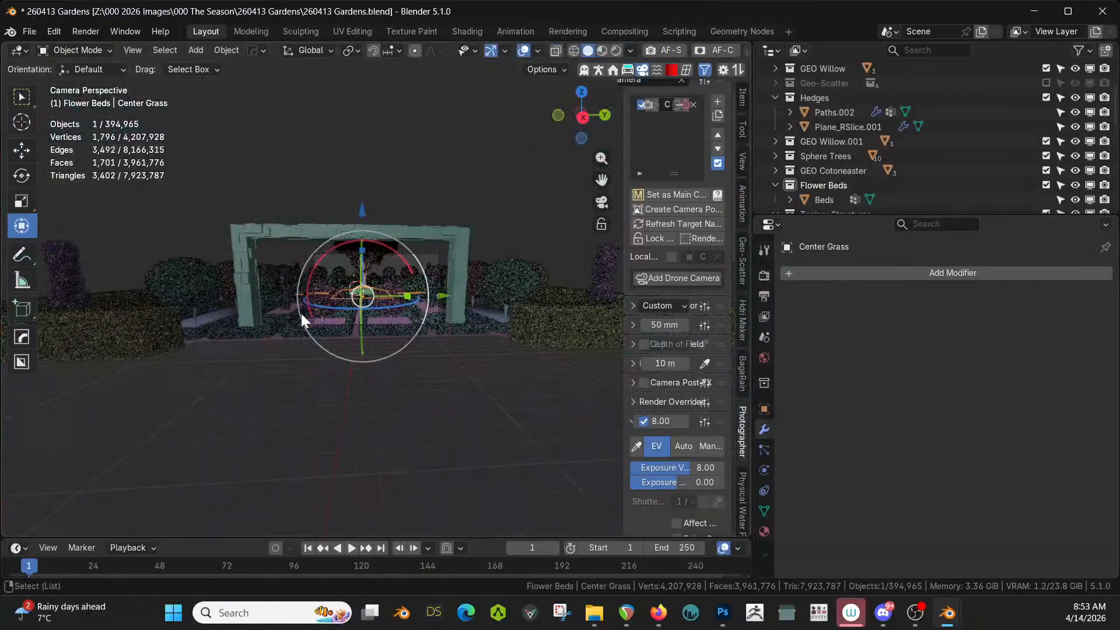
scroll(526, 351, "up", 1)
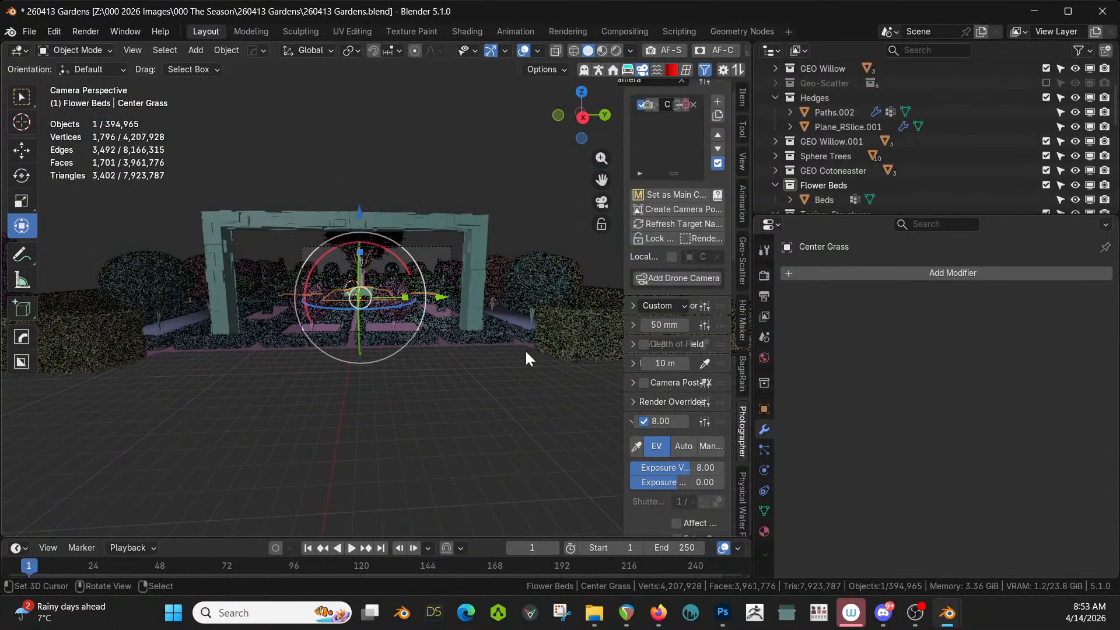
scroll(588, 342, "up", 5)
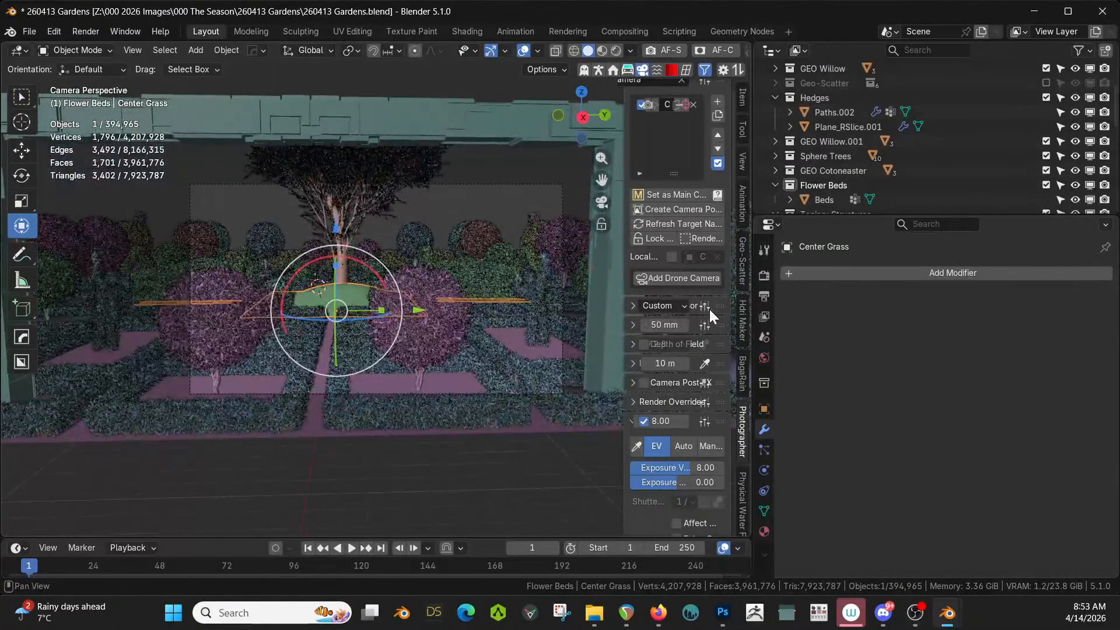
Apply the cooke 50mm anamorphic lens preset to the camera
left_click(706, 305)
left_click(706, 325)
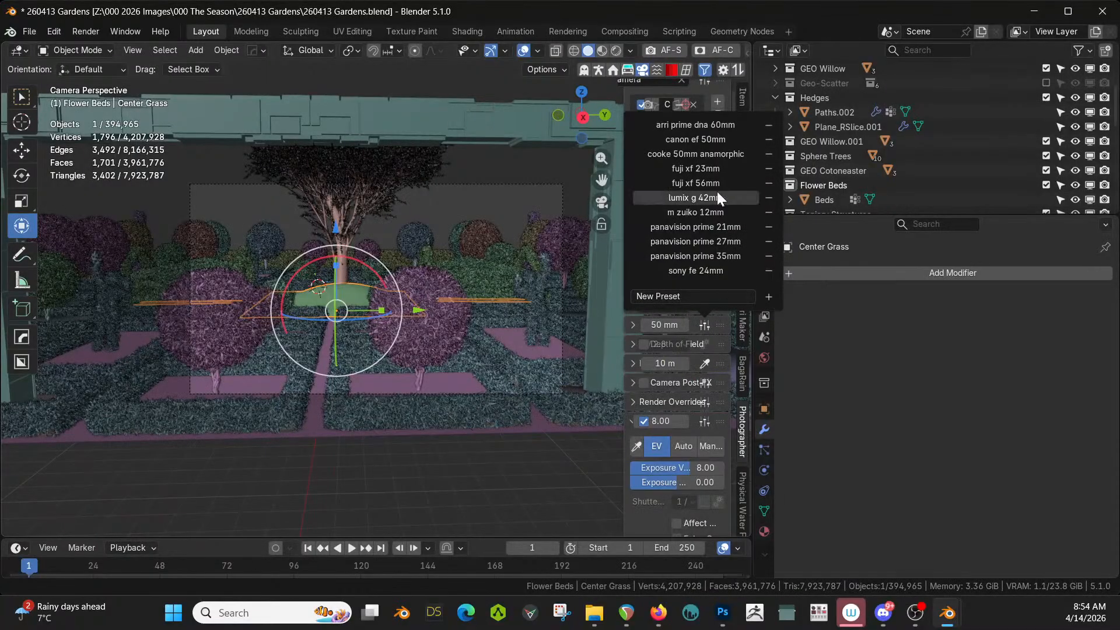
left_click(720, 156)
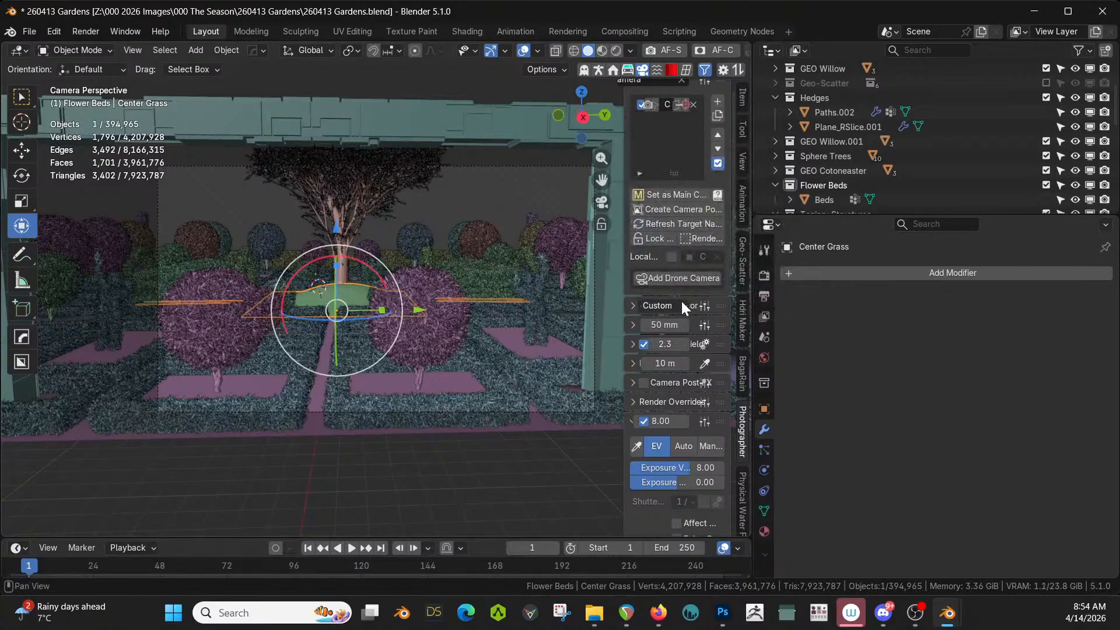
Apply the arri alexa sensor preset to the camera
left_click(704, 306)
left_click(705, 325)
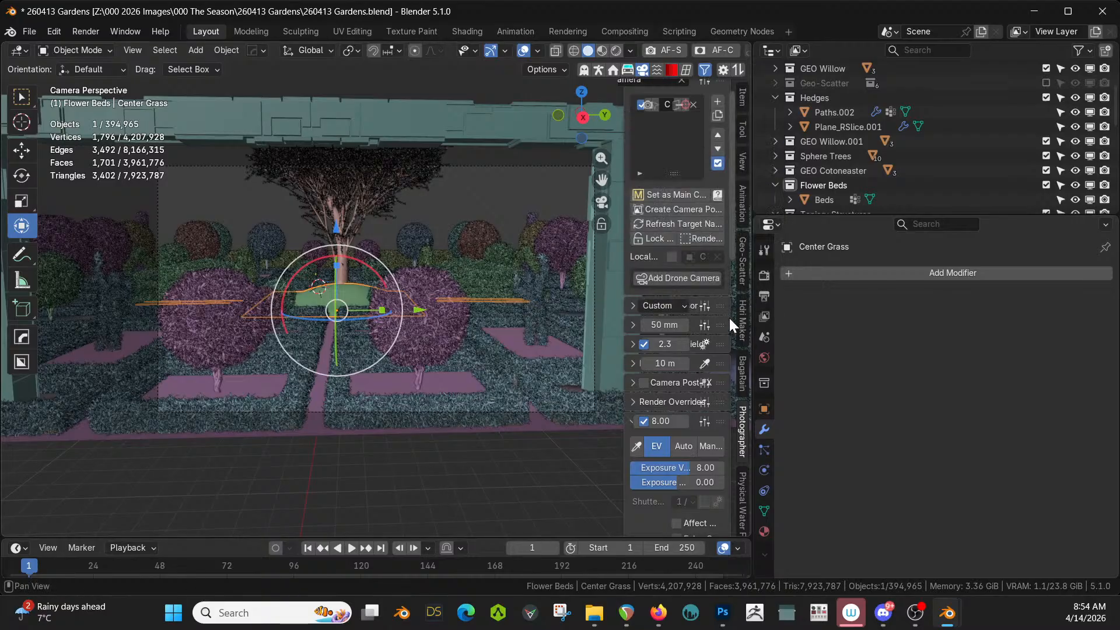
left_click(704, 306)
left_click(705, 324)
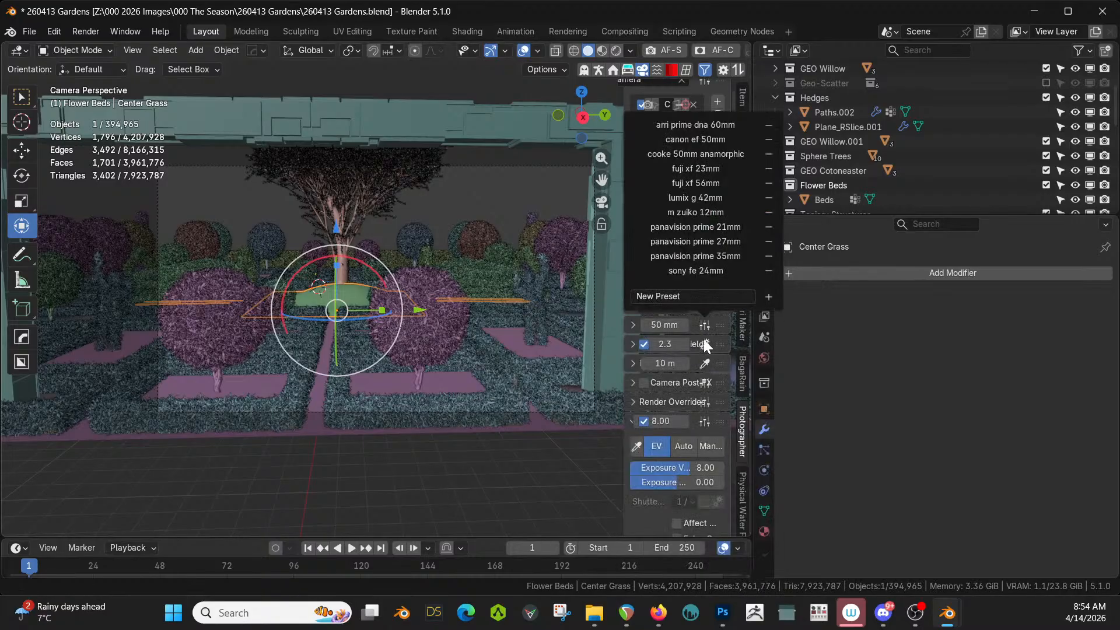
left_click(704, 306)
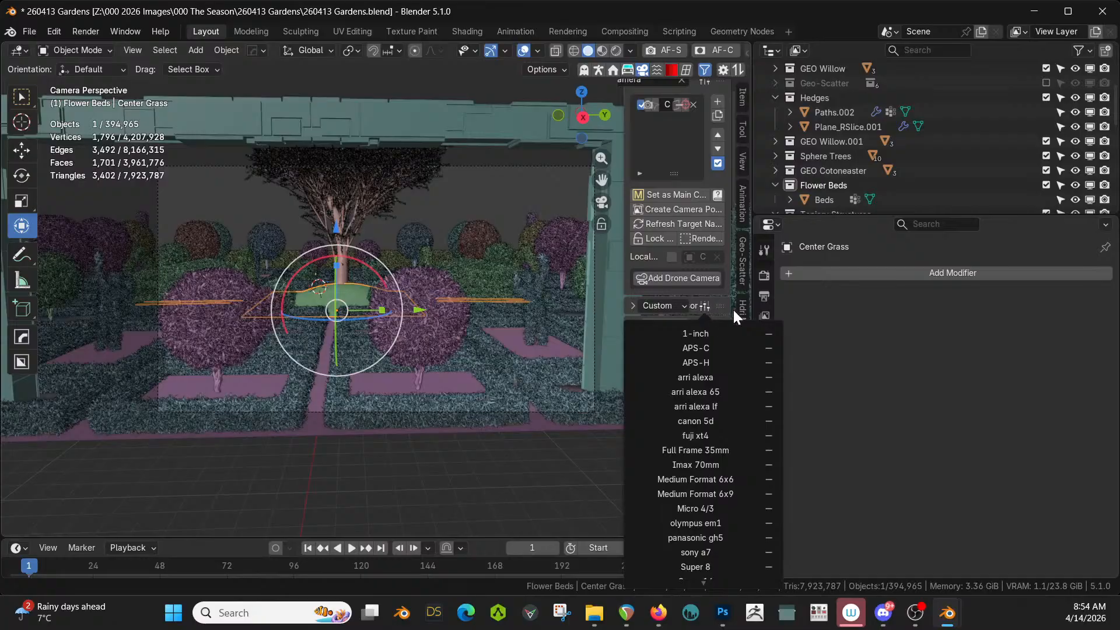
left_click(727, 378)
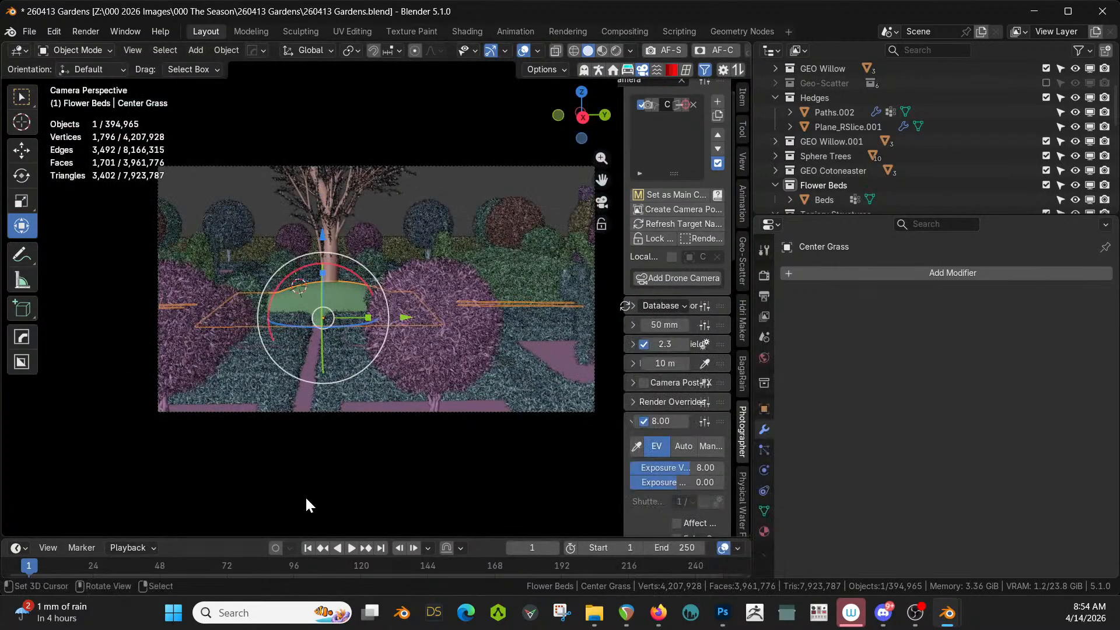
Reposition the camera with walk navigation so the central tree is framed between the two foreground sphere trees
key("shift+grave")
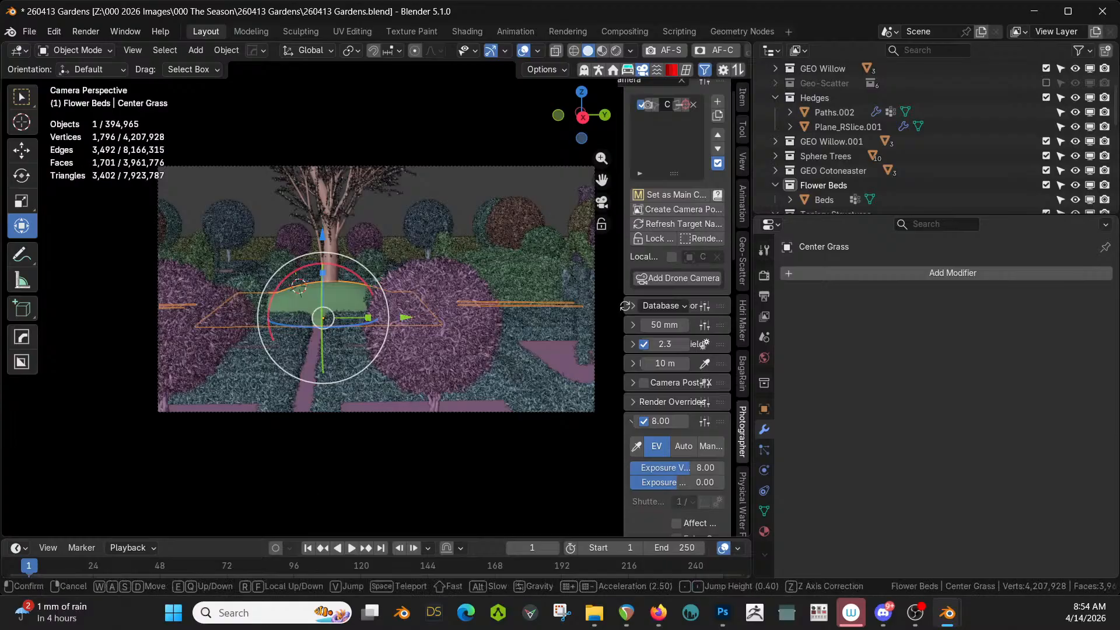
key("w")
key("q")
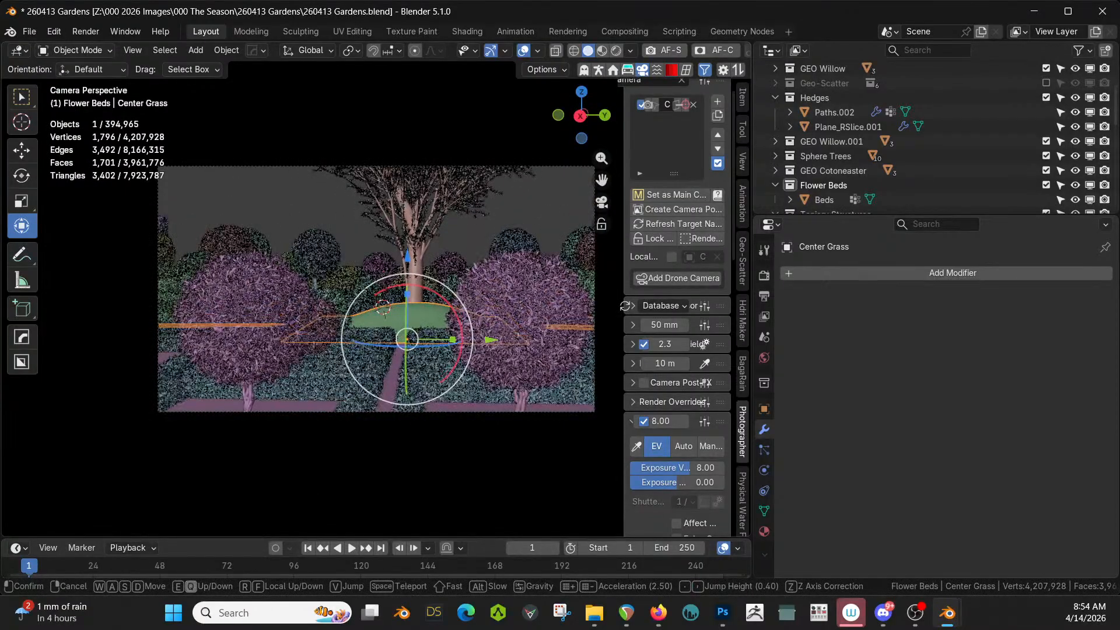
key("q")
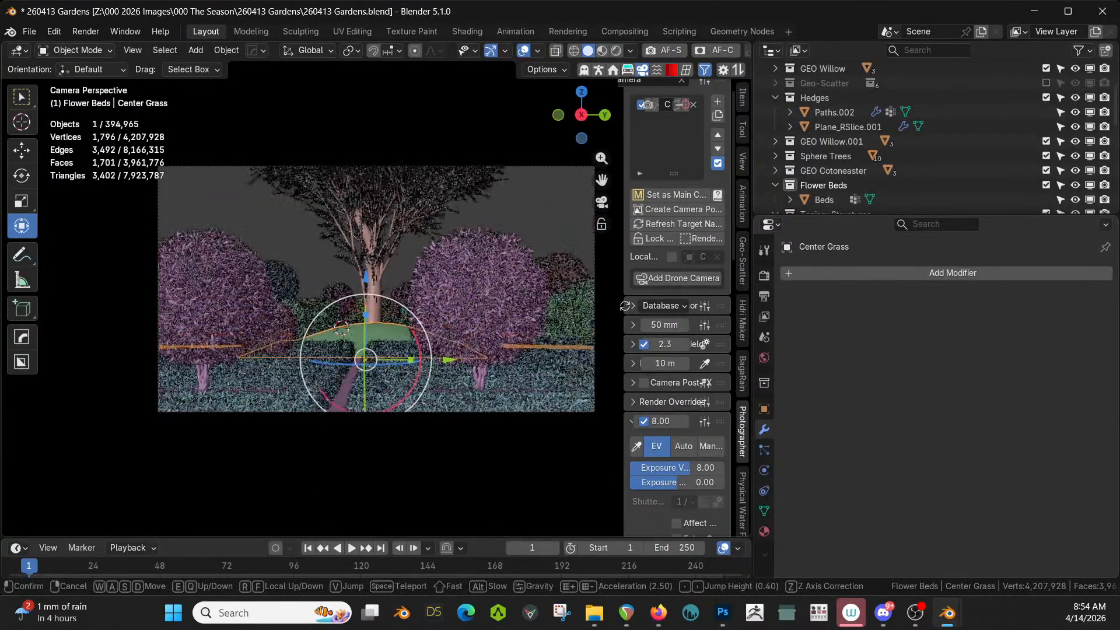
key("a")
key("s")
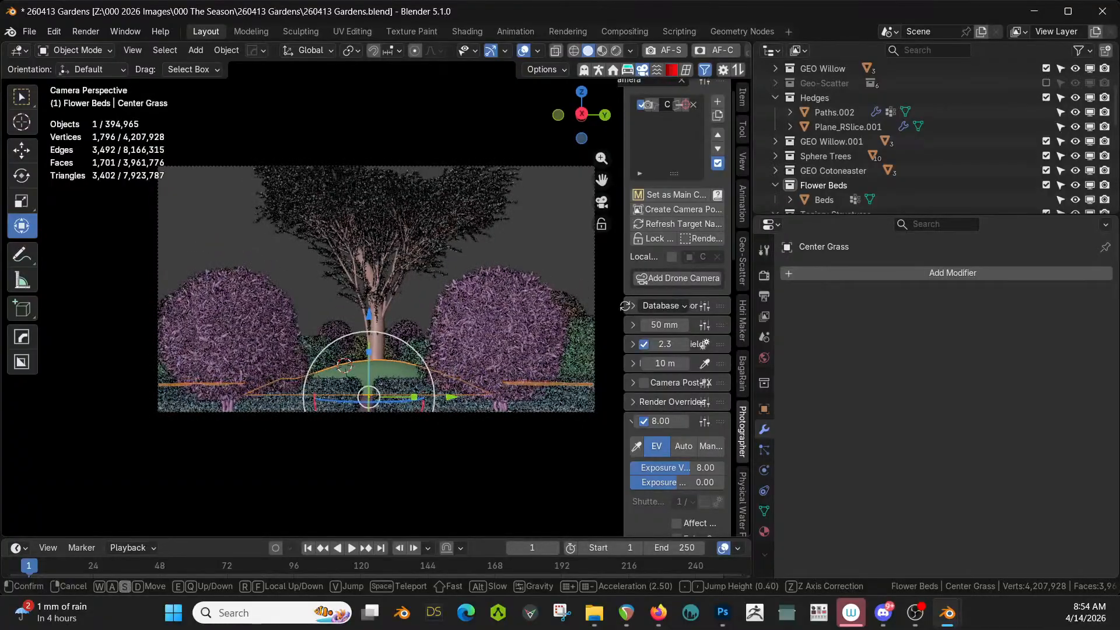
key("s")
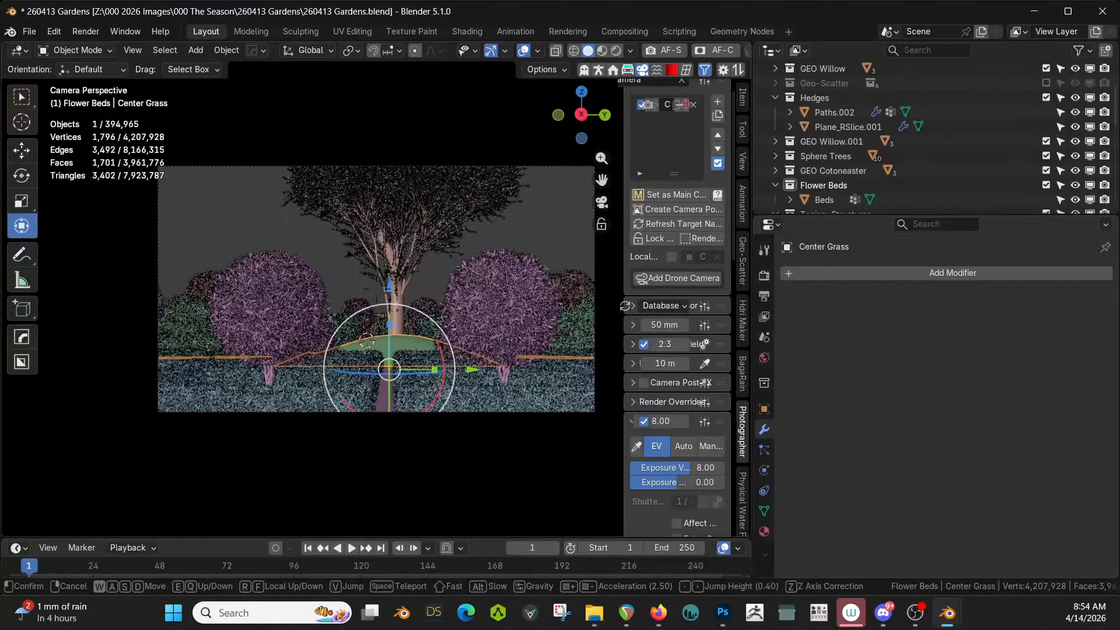
key("q")
key("w")
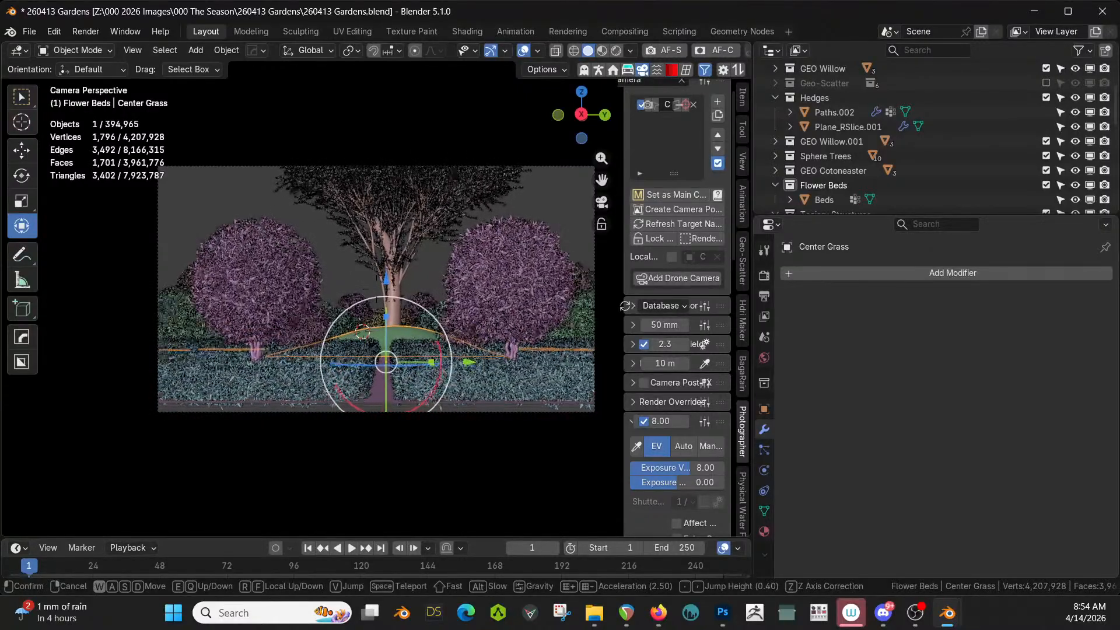
left_click(321, 492)
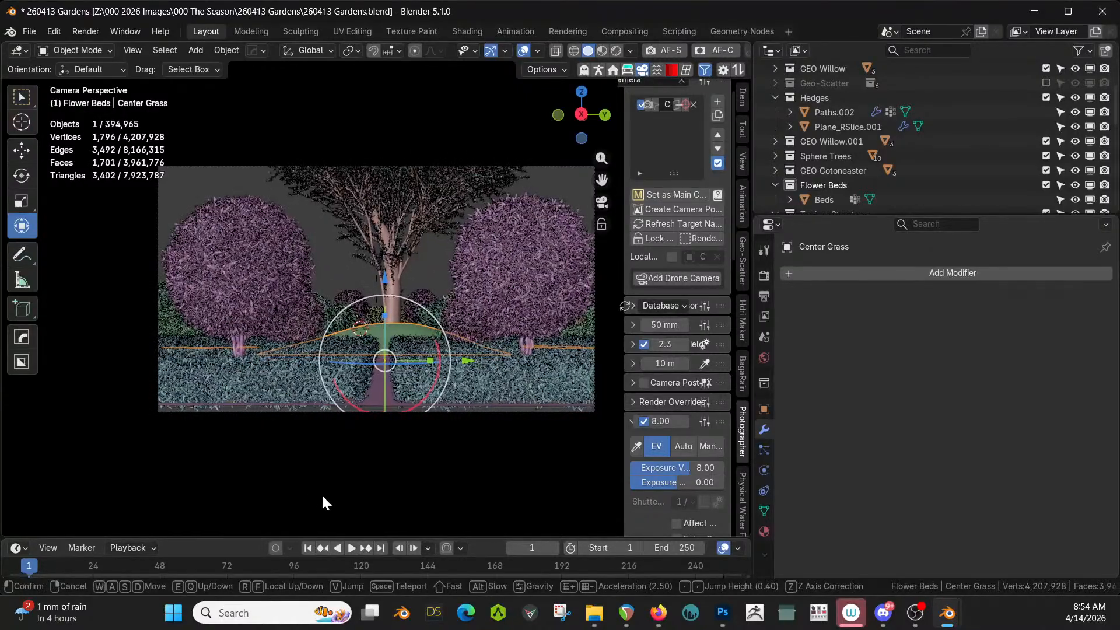
Check the garden from outside the entry arch and tilt the camera slightly upward with walk navigation
middle_click_drag(341, 349, 342, 363)
scroll(342, 363, "down", 4)
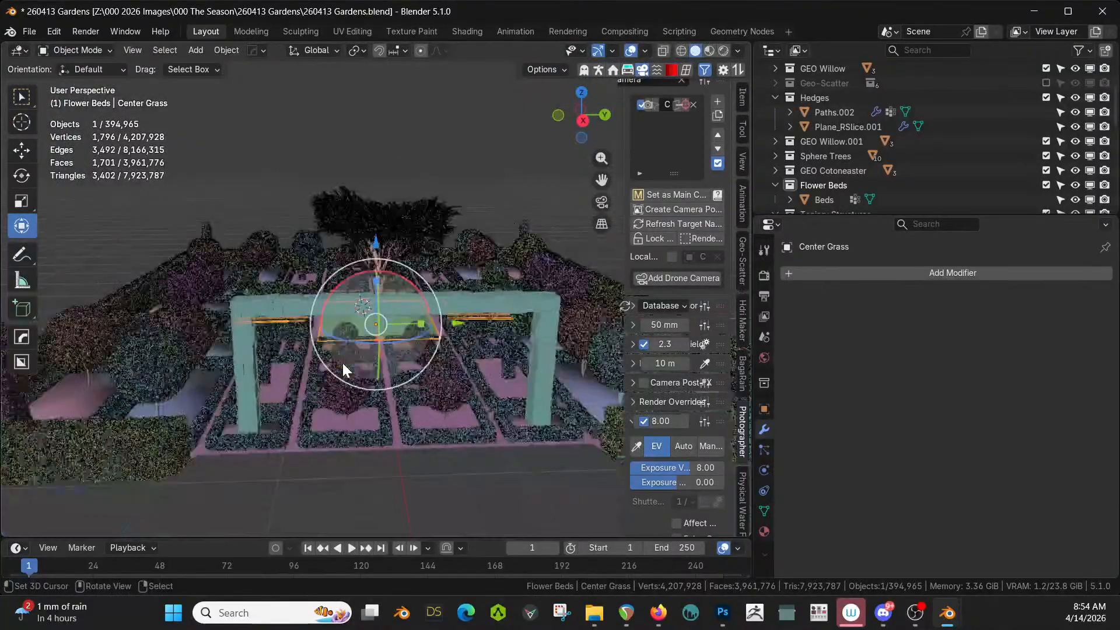
middle_click_drag(360, 370, 339, 332)
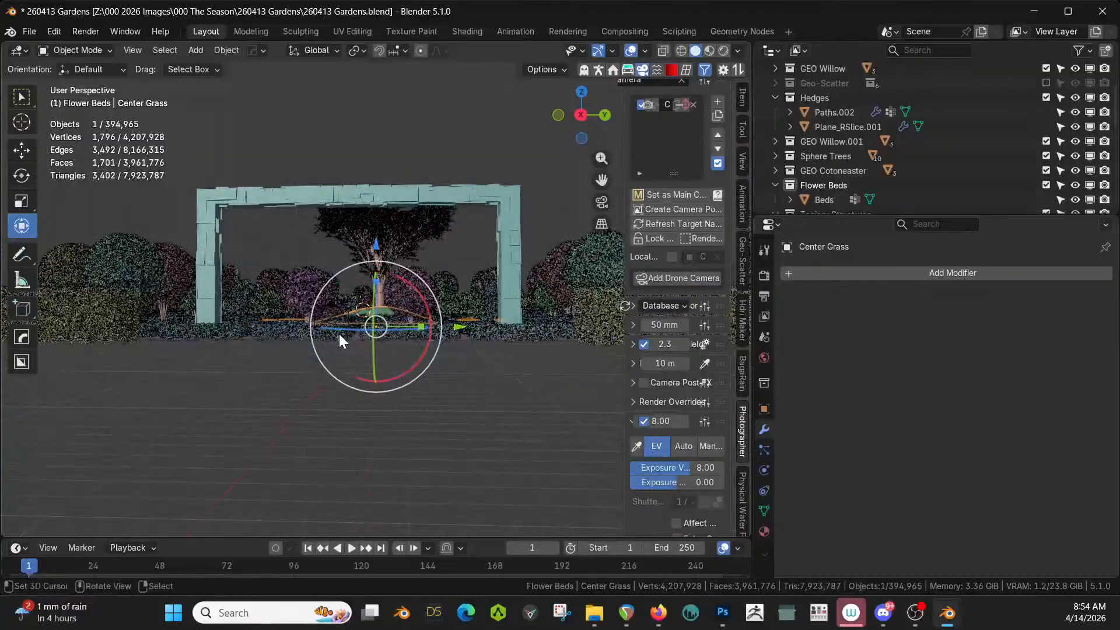
key("KP_0")
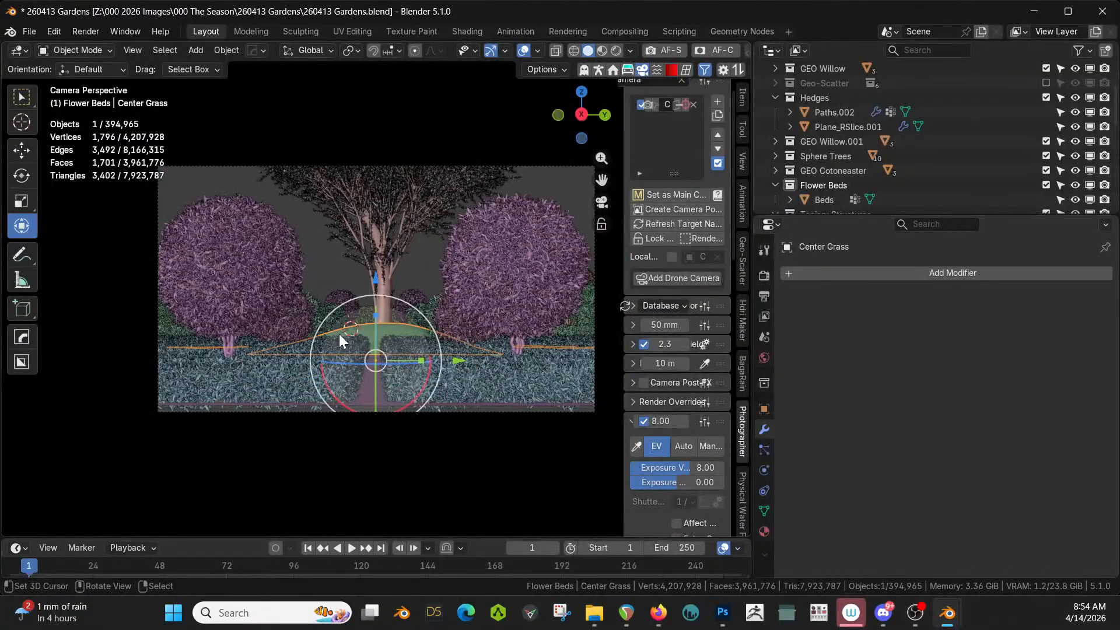
key("shift+grave")
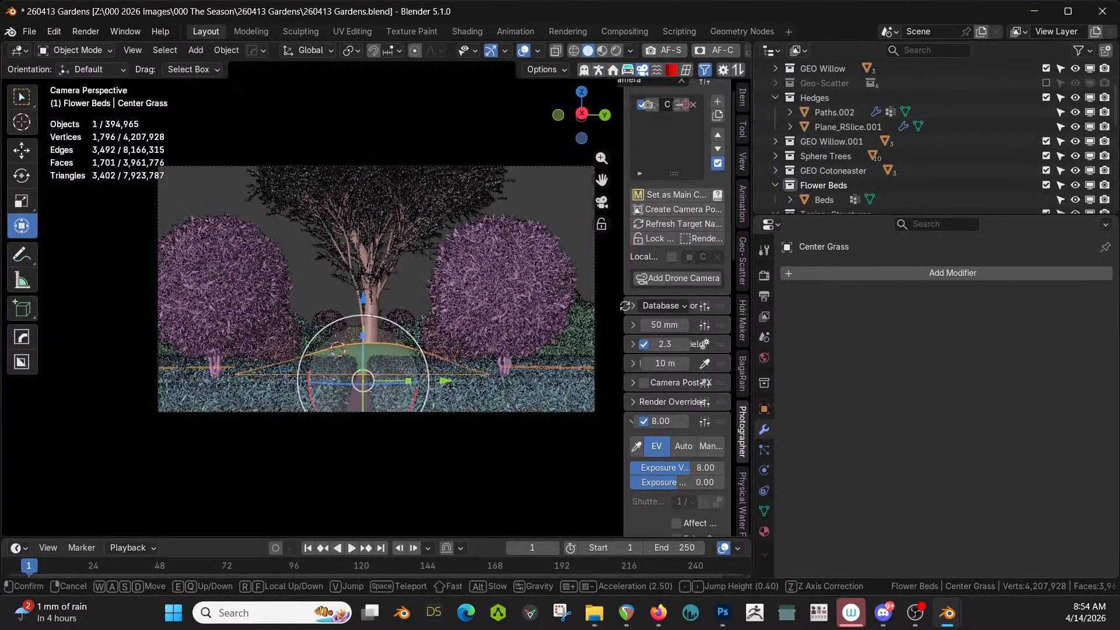
left_click(342, 340)
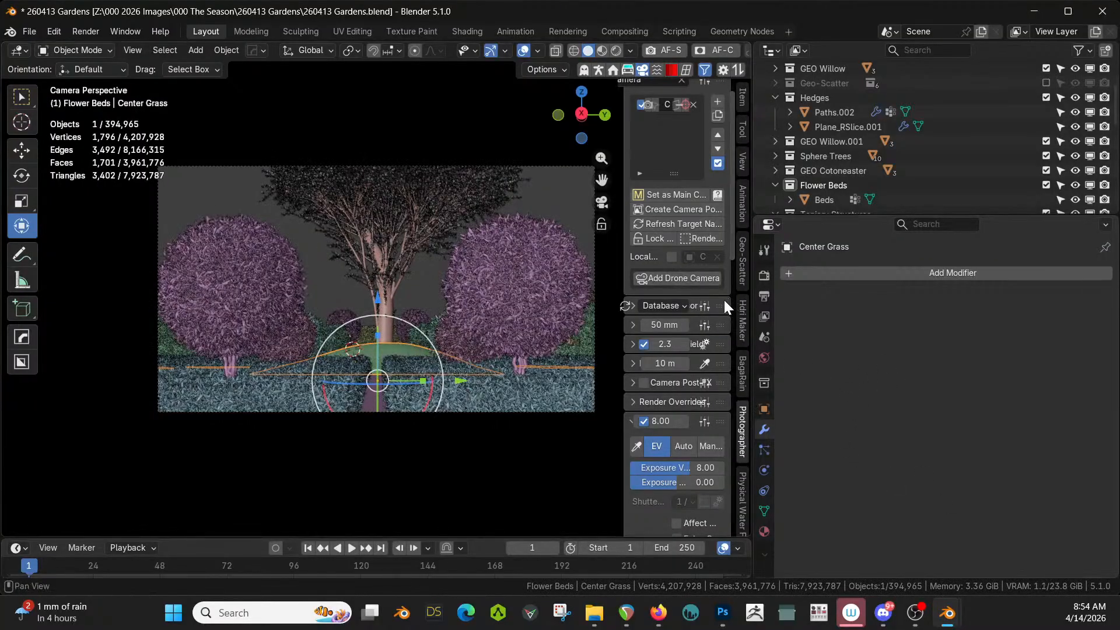
Show the camera's sensor settings, set its Clip End to 250 m, and save the file
left_click(635, 304)
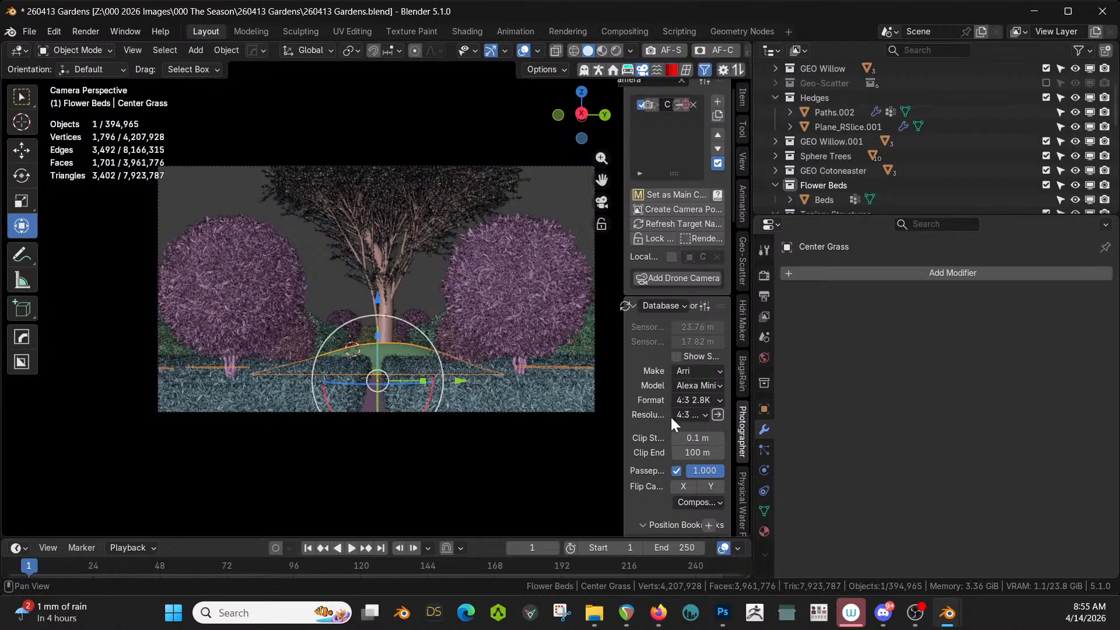
left_click(680, 452)
type("200")
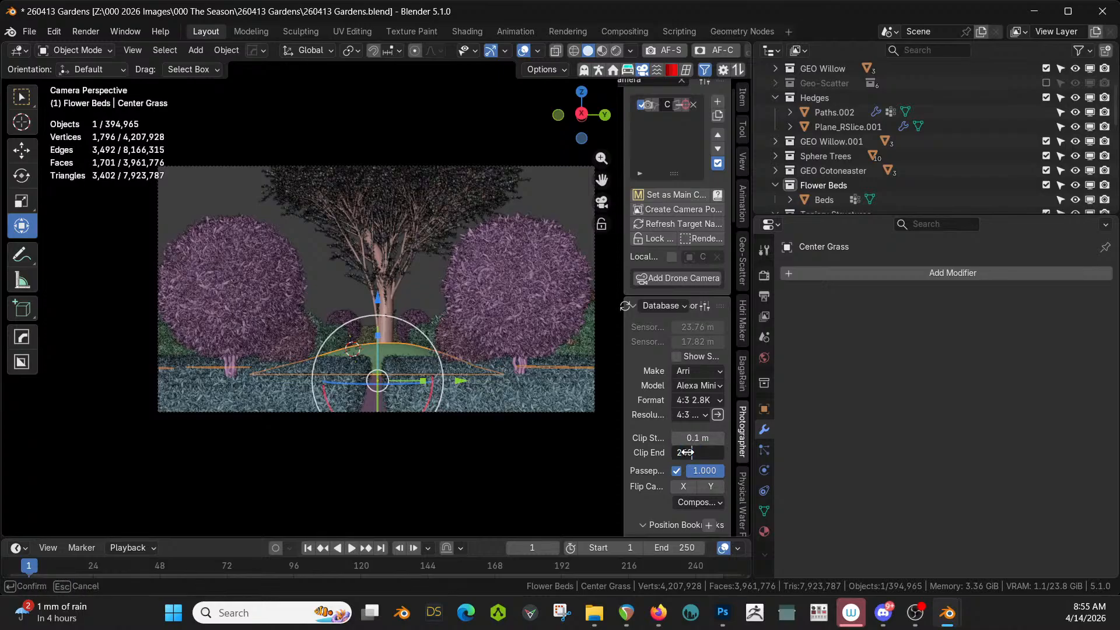
key("Return")
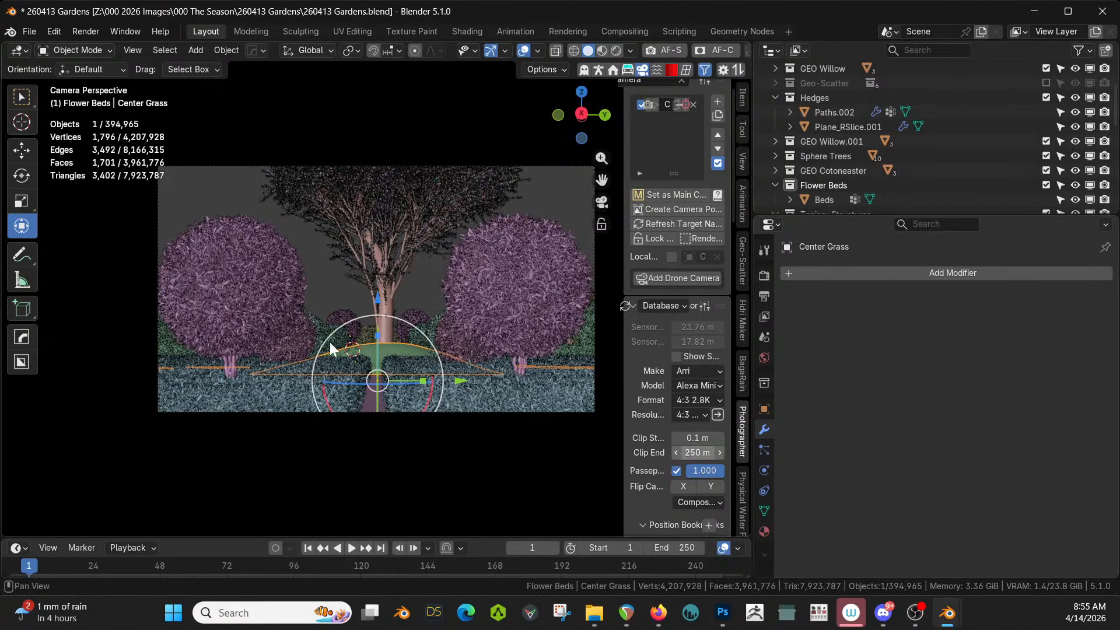
key("ctrl+s")
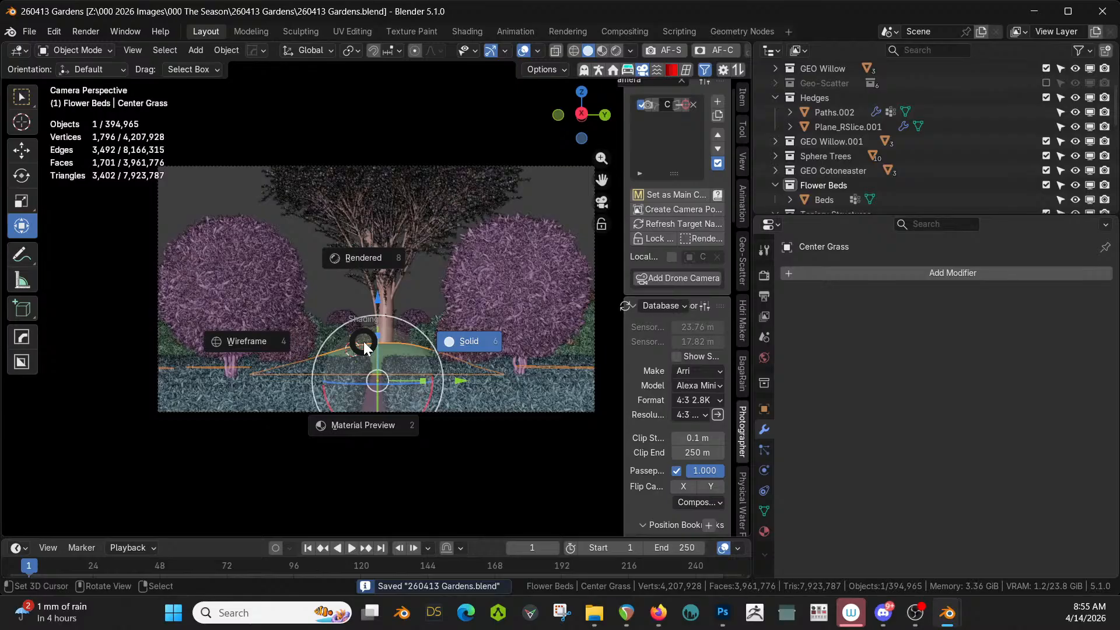
Preview the camera view with rendered shading, look through the Photographer settings, and widen the sidebar so its labels are readable
key("8")
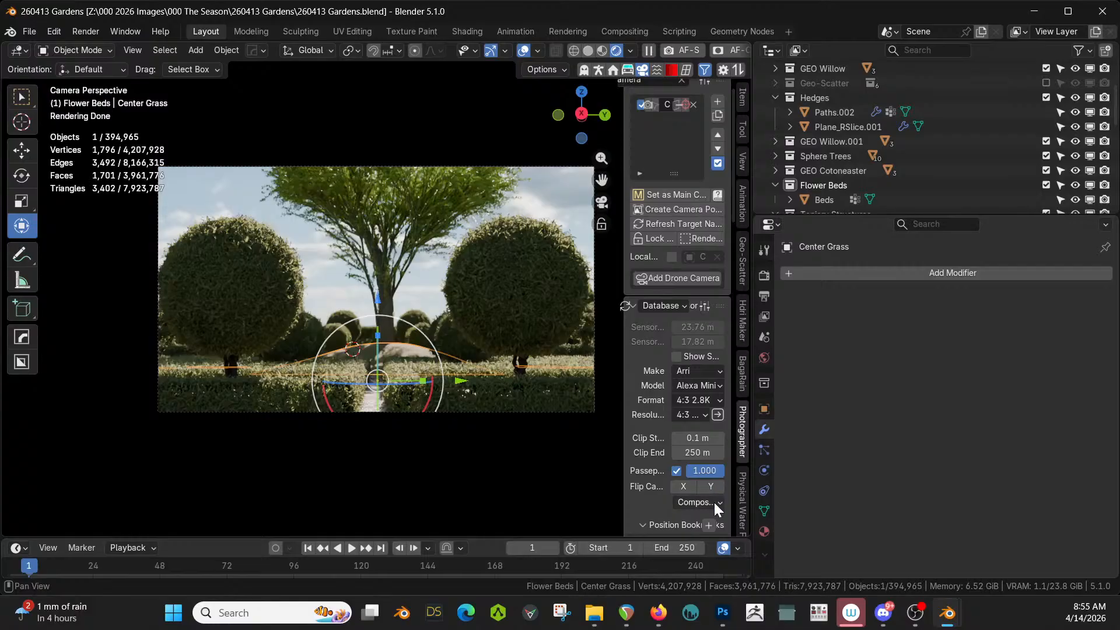
scroll(721, 489, "down", 12)
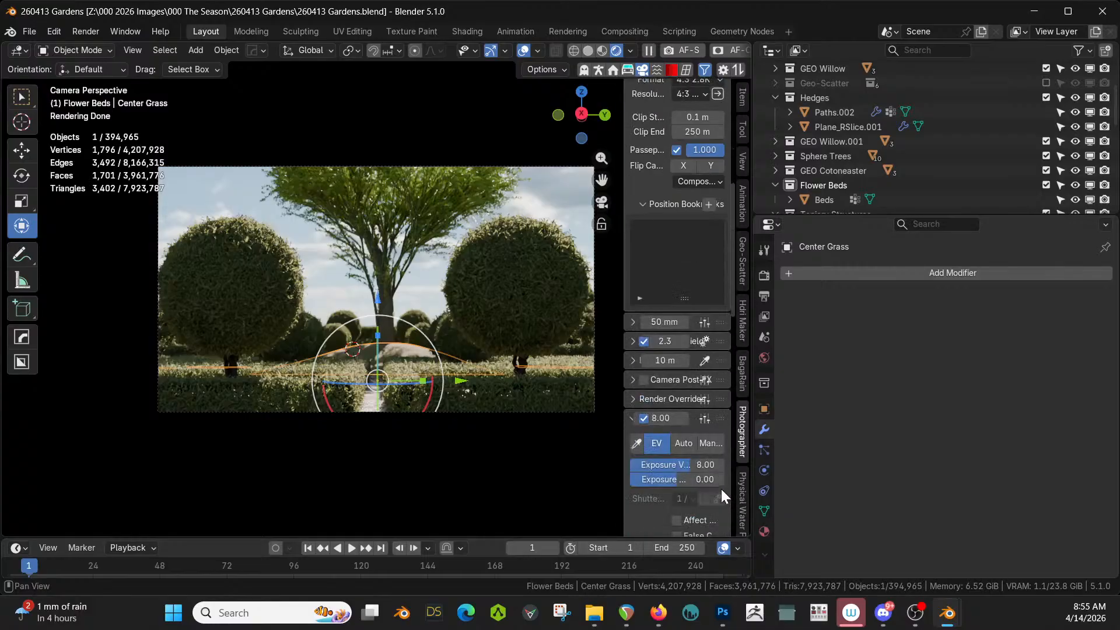
scroll(722, 490, "down", 15)
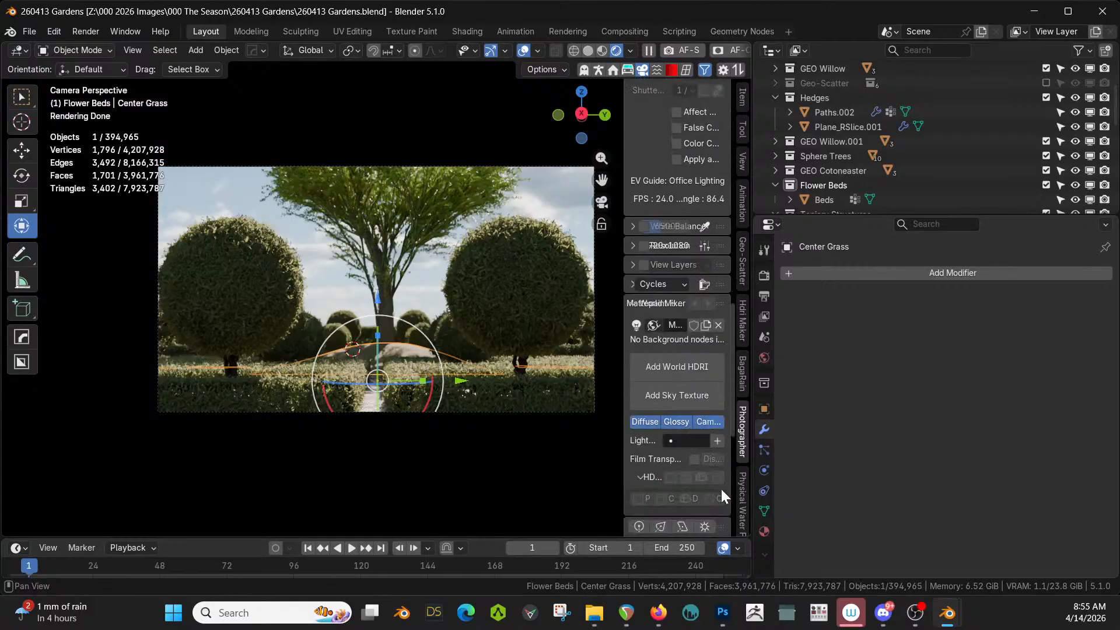
scroll(721, 491, "down", 11)
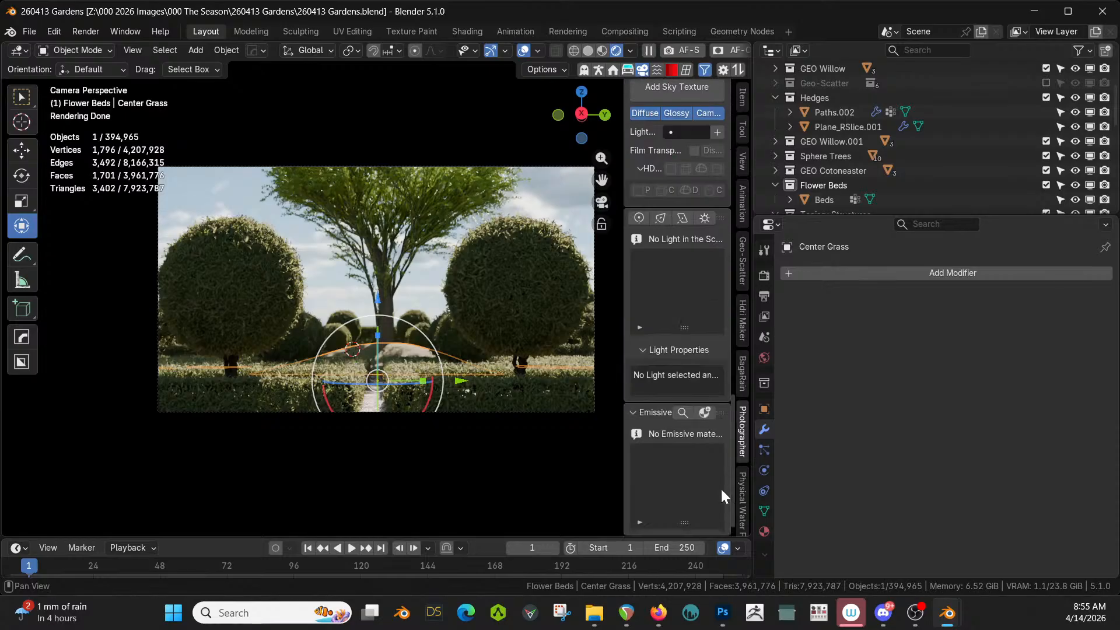
scroll(720, 488, "up", 13)
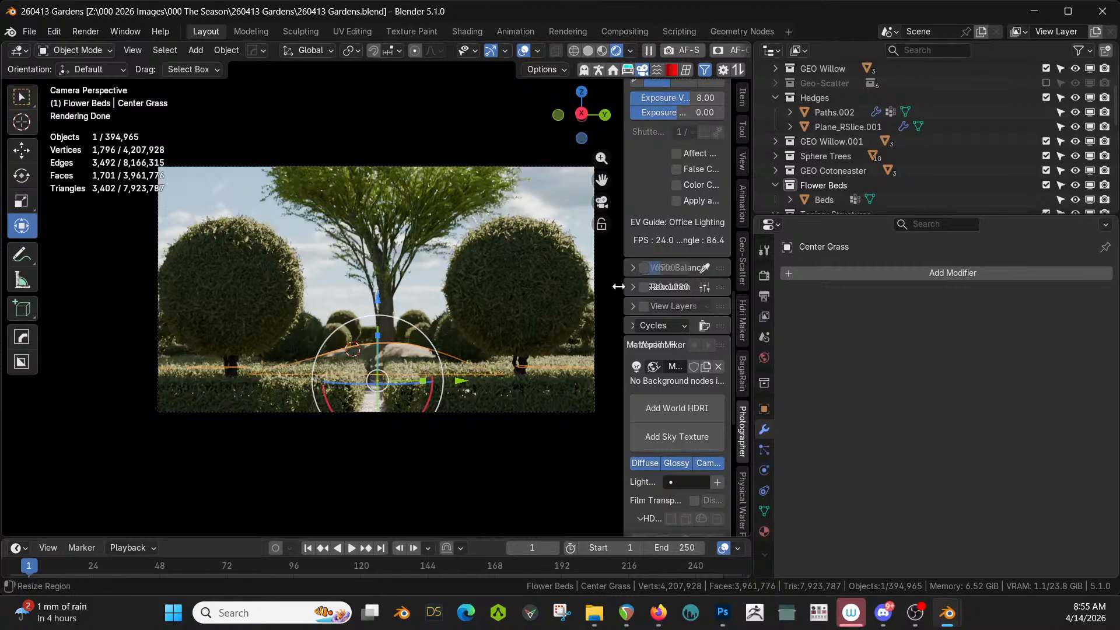
left_click_drag(620, 283, 528, 279)
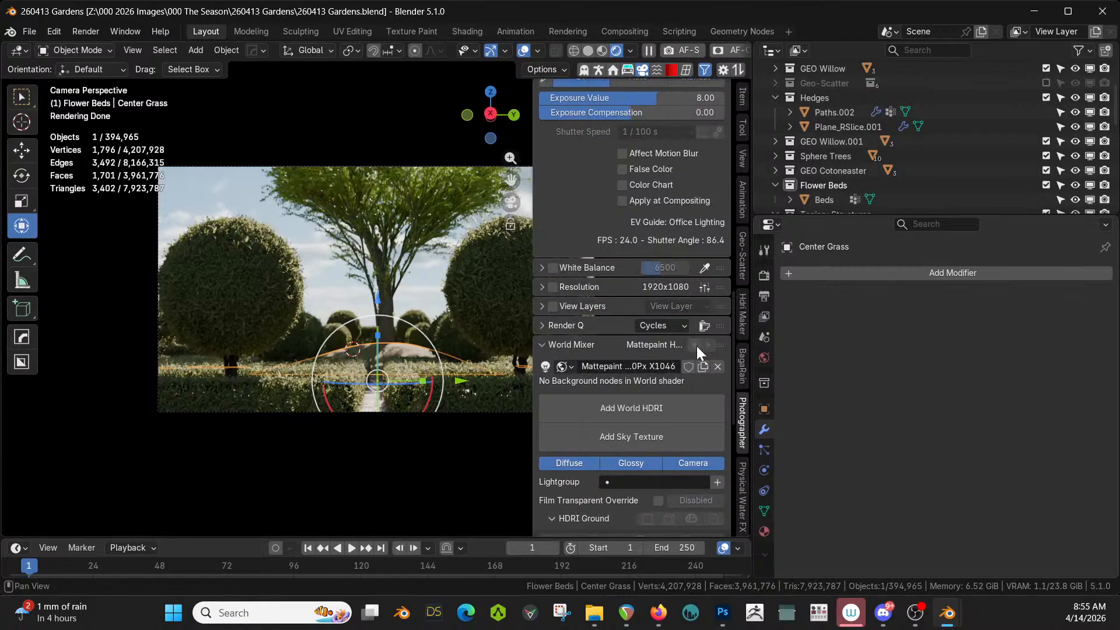
Set the camera's focus distance by sampling the trunk of the central tree
scroll(670, 353, "up", 5)
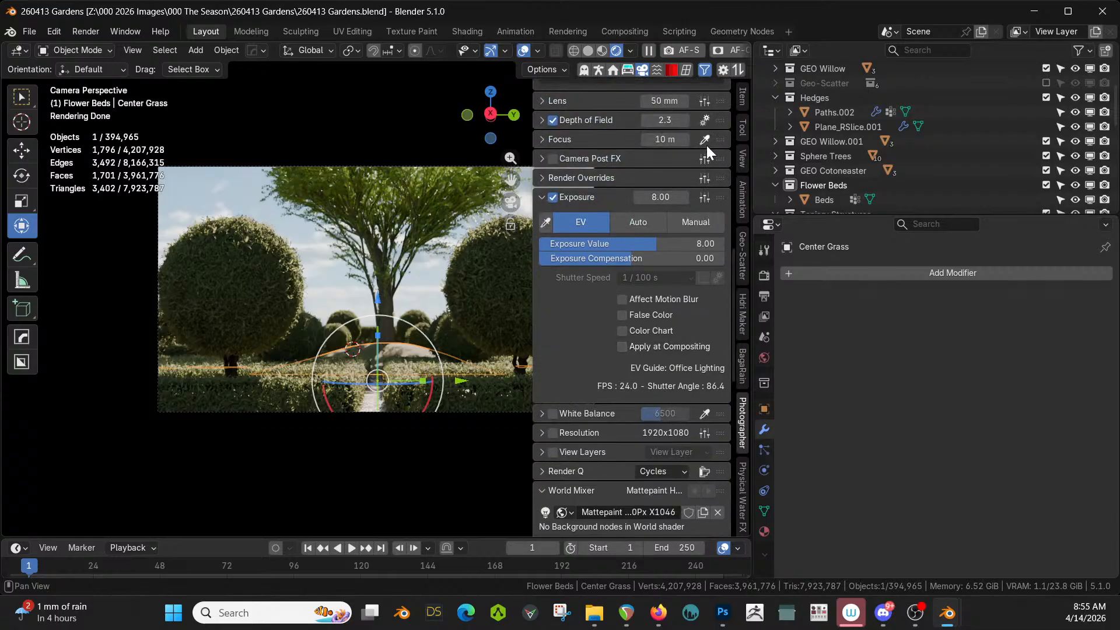
left_click(704, 140)
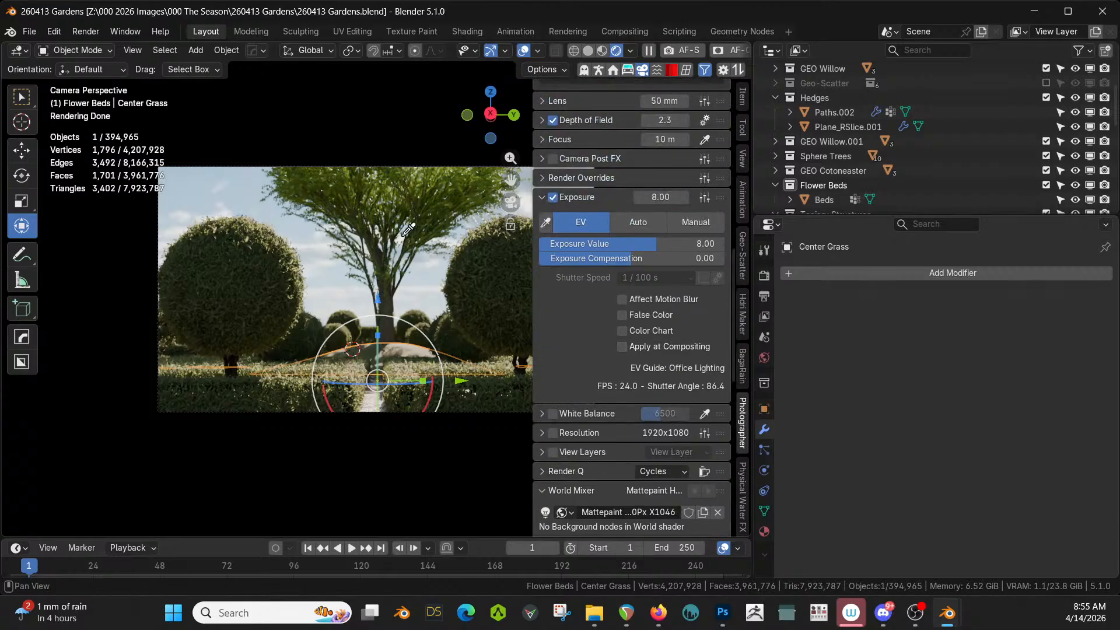
left_click(385, 315)
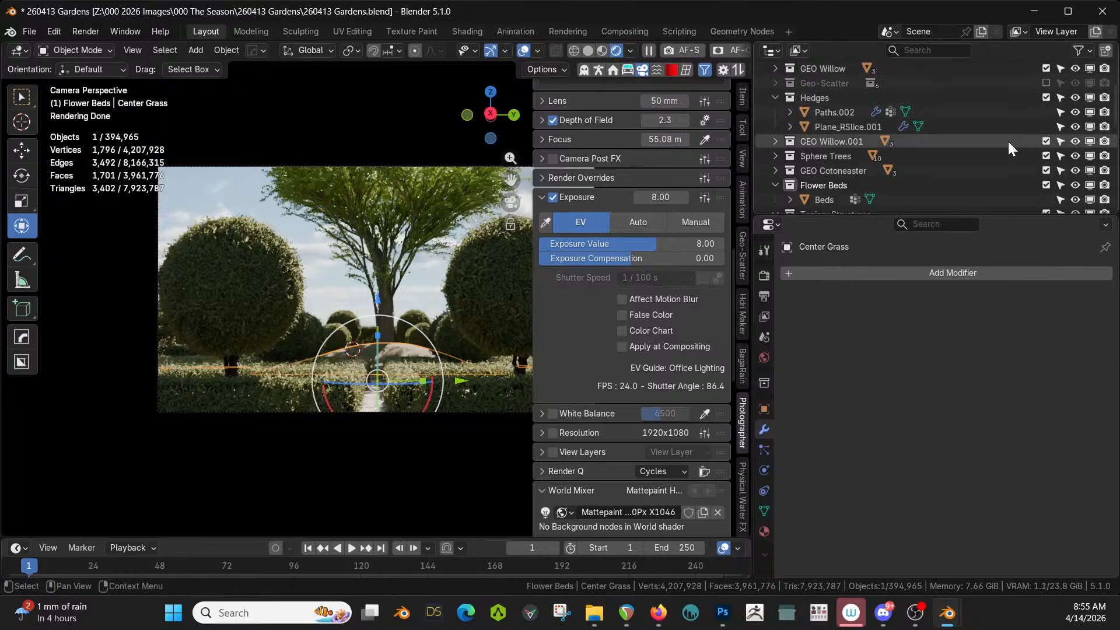
Show the Shields collection in the viewport and switch back to solid shading
scroll(1031, 170, "down", 5)
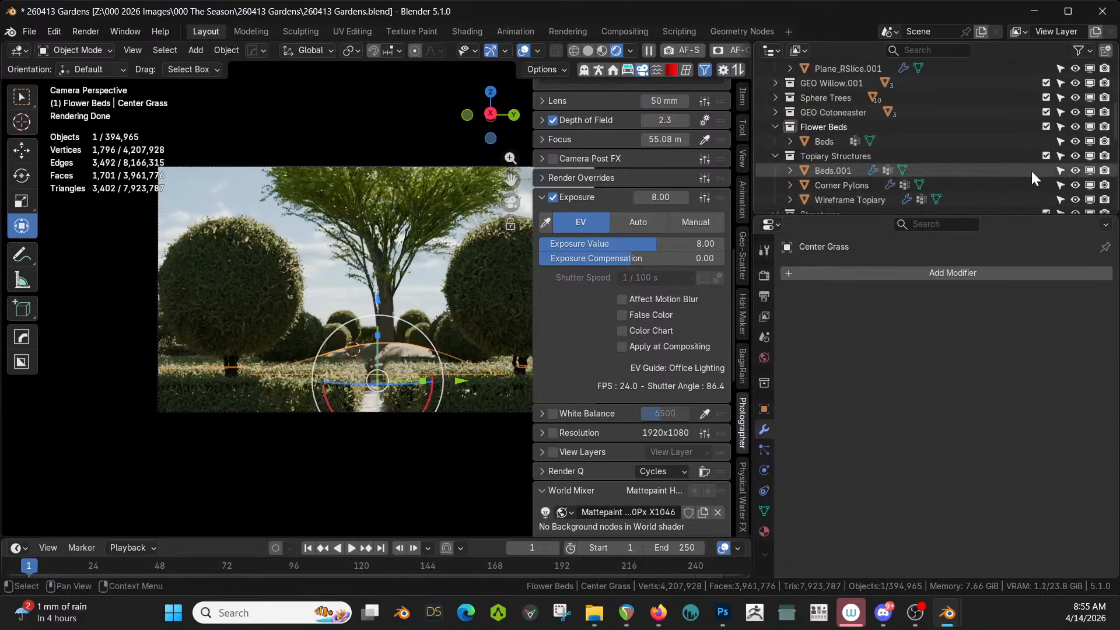
left_click(1075, 155)
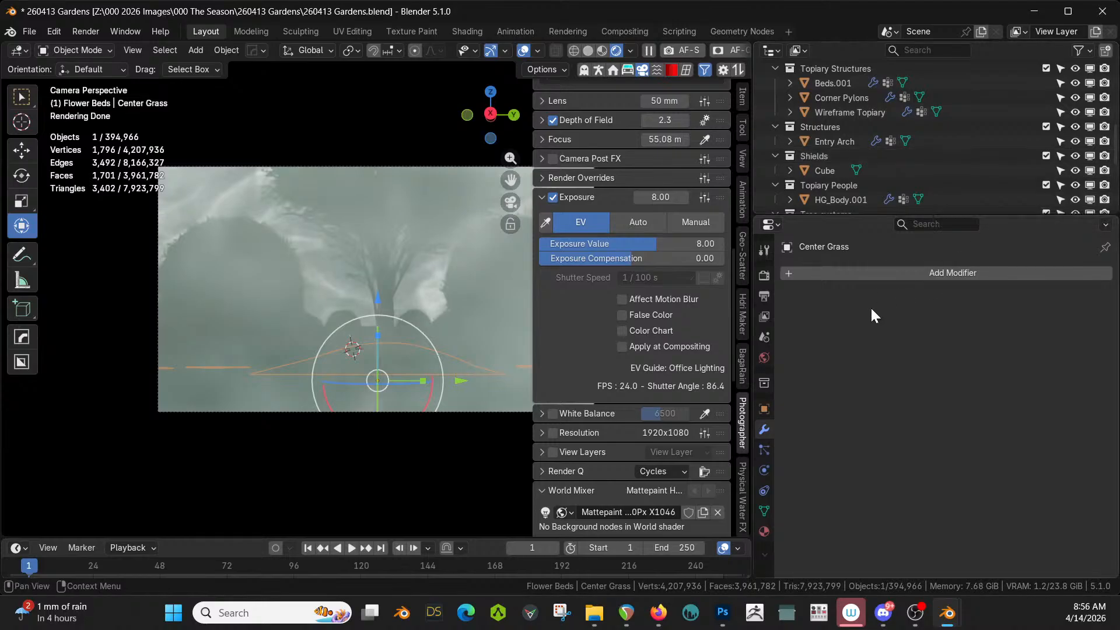
left_click(587, 51)
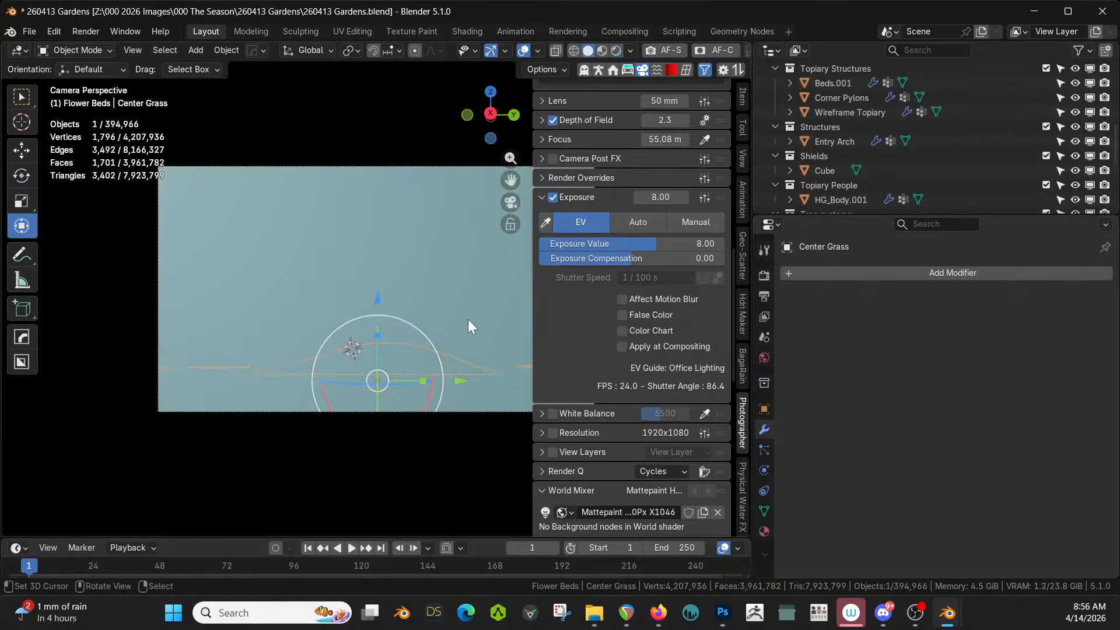
Move the camera inside the shield cube with walk navigation and lower it, keeping the central tree between the sphere trees
key("shift+grave")
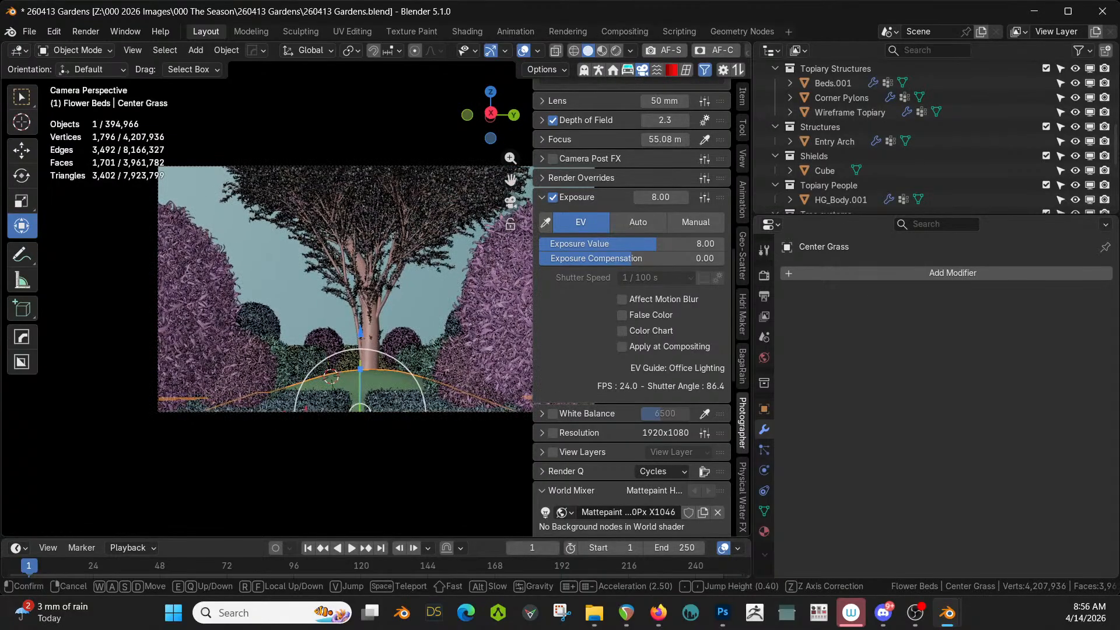
left_click(460, 339)
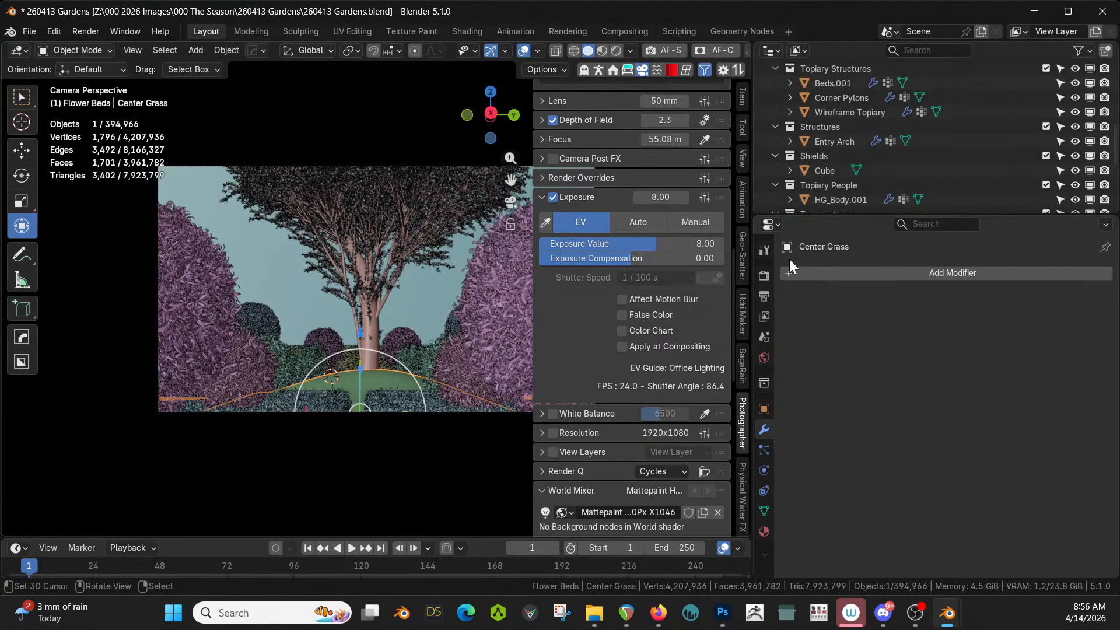
scroll(364, 363, "down", 1)
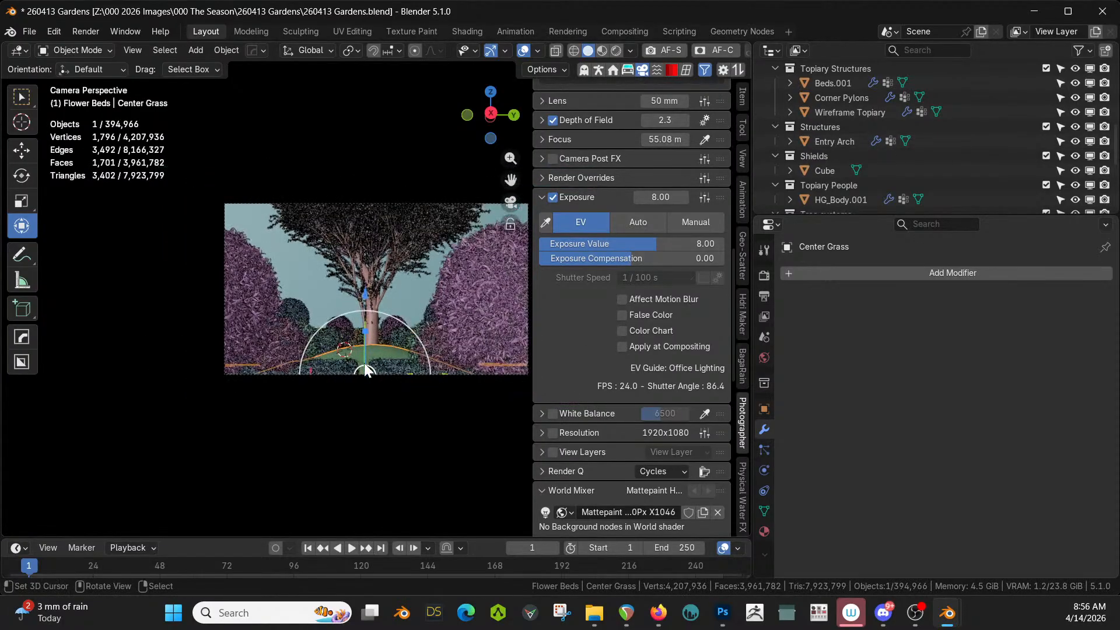
key("shift+grave")
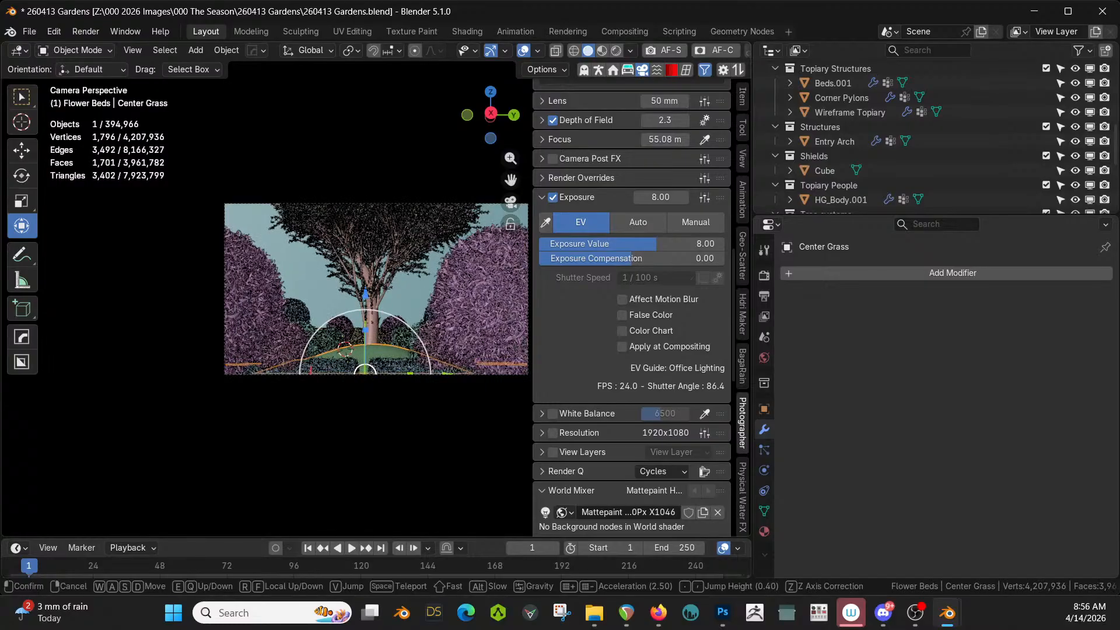
key("q")
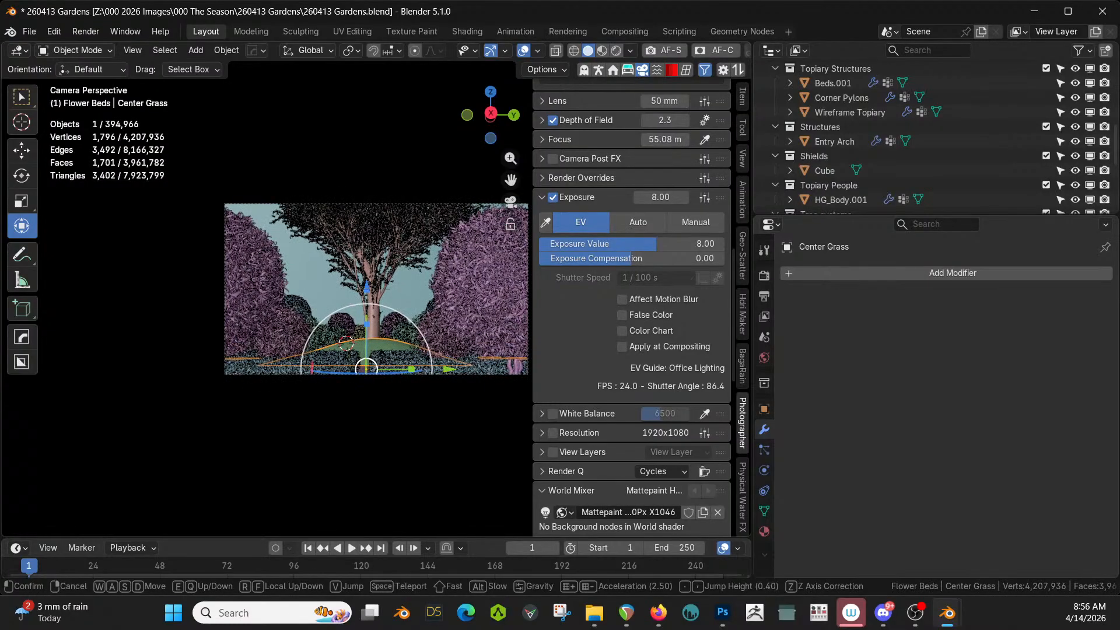
key("q")
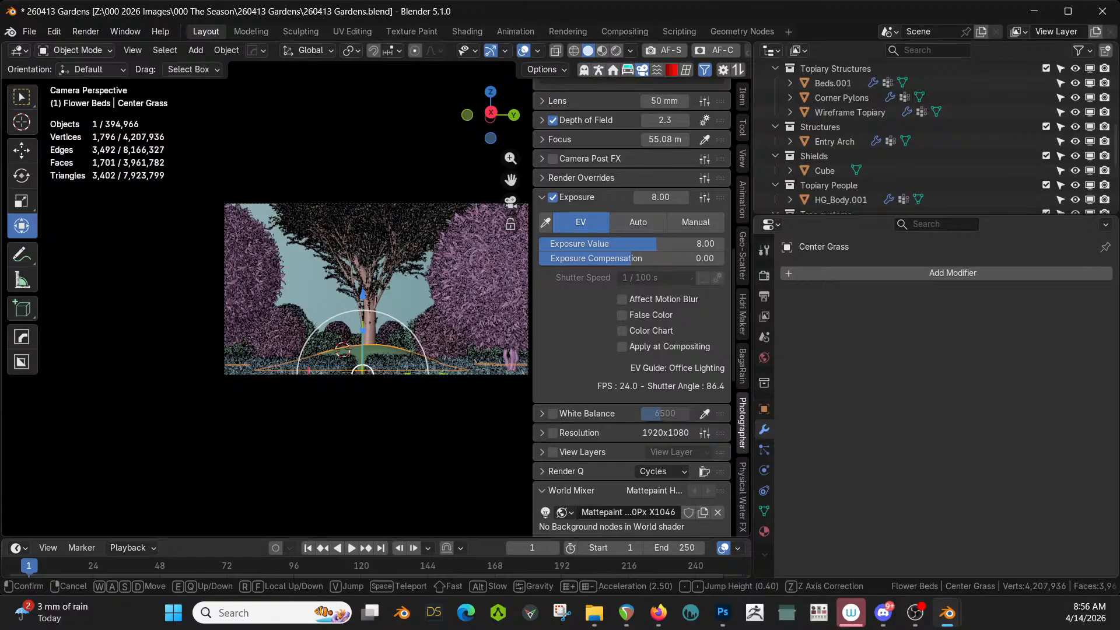
left_click(376, 290)
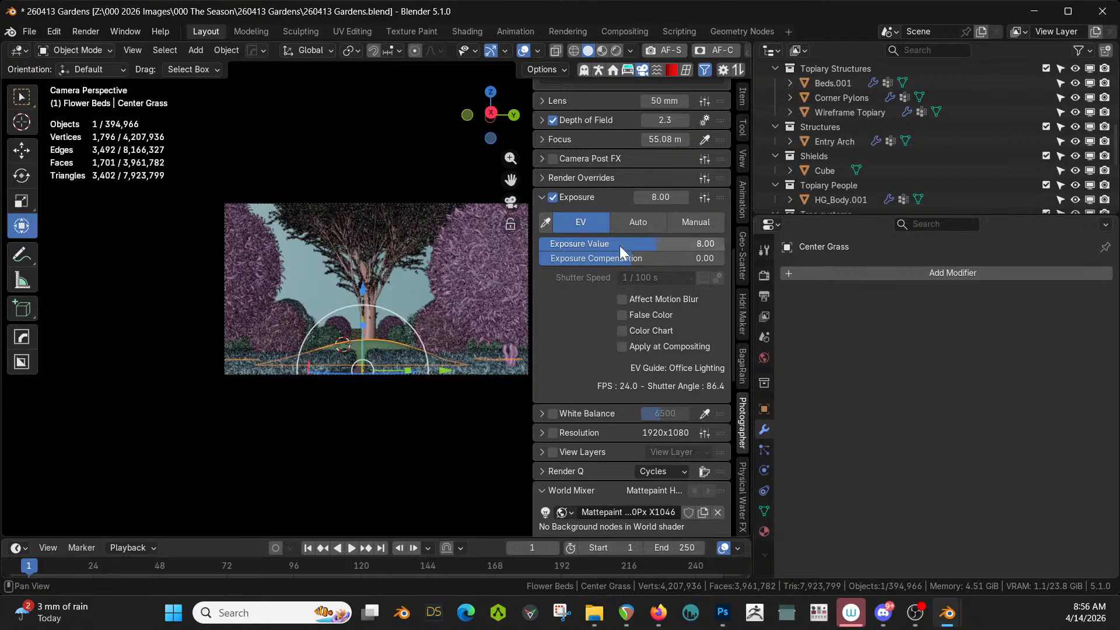
Expand the camera's lens settings and set the focal length to 35 mm
scroll(635, 157, "up", 3)
scroll(649, 163, "up", 4)
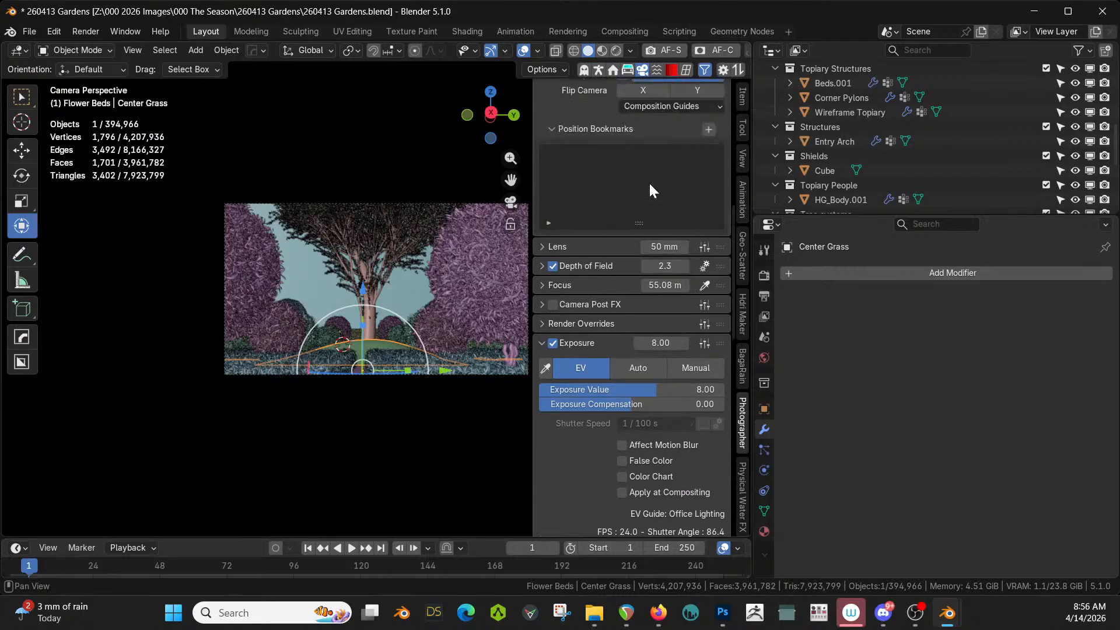
scroll(641, 312, "up", 10)
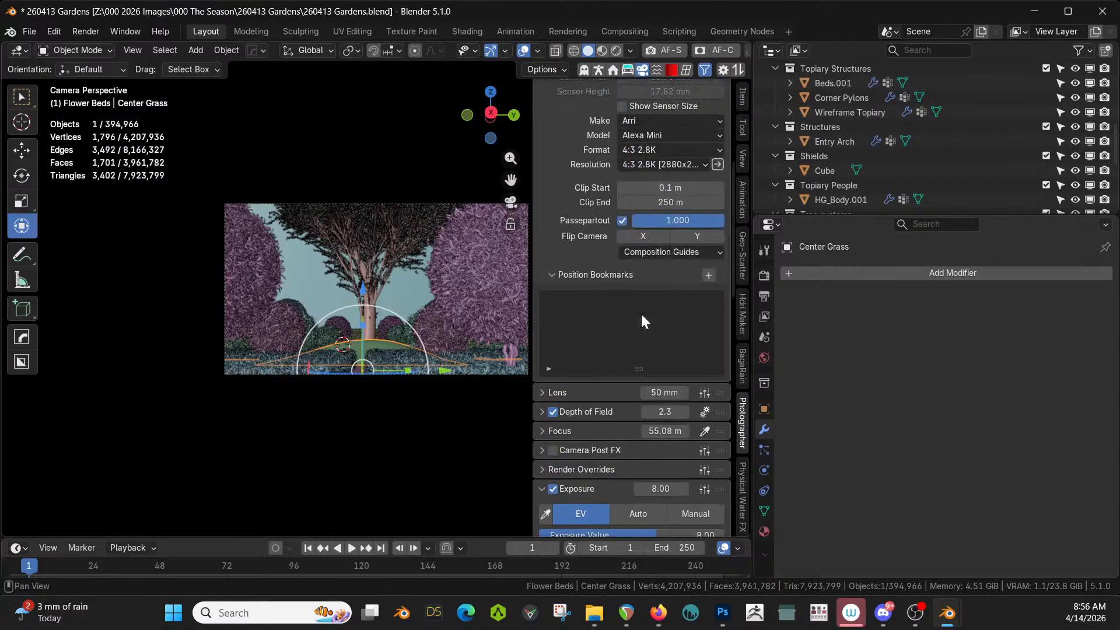
scroll(640, 313, "up", 4)
scroll(641, 313, "down", 12)
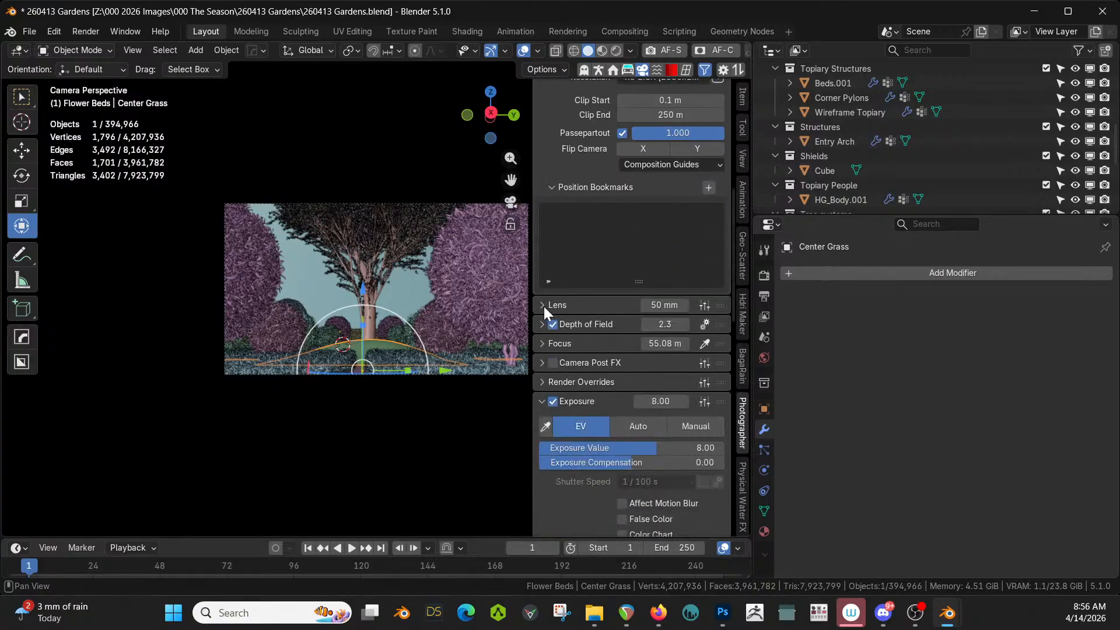
left_click(542, 306)
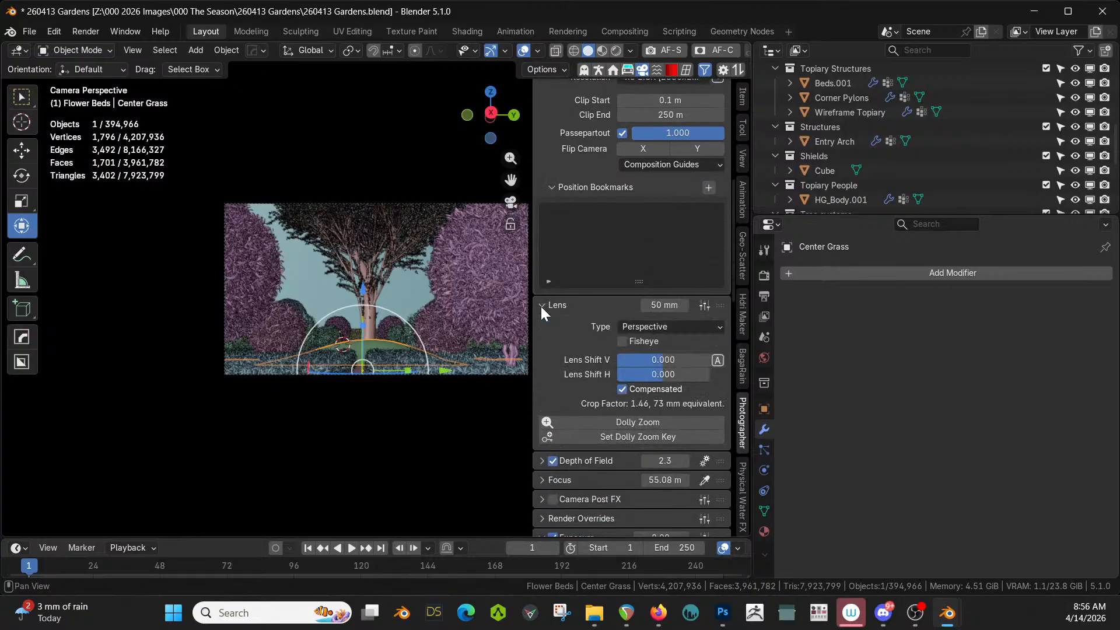
left_click(652, 305)
type("35")
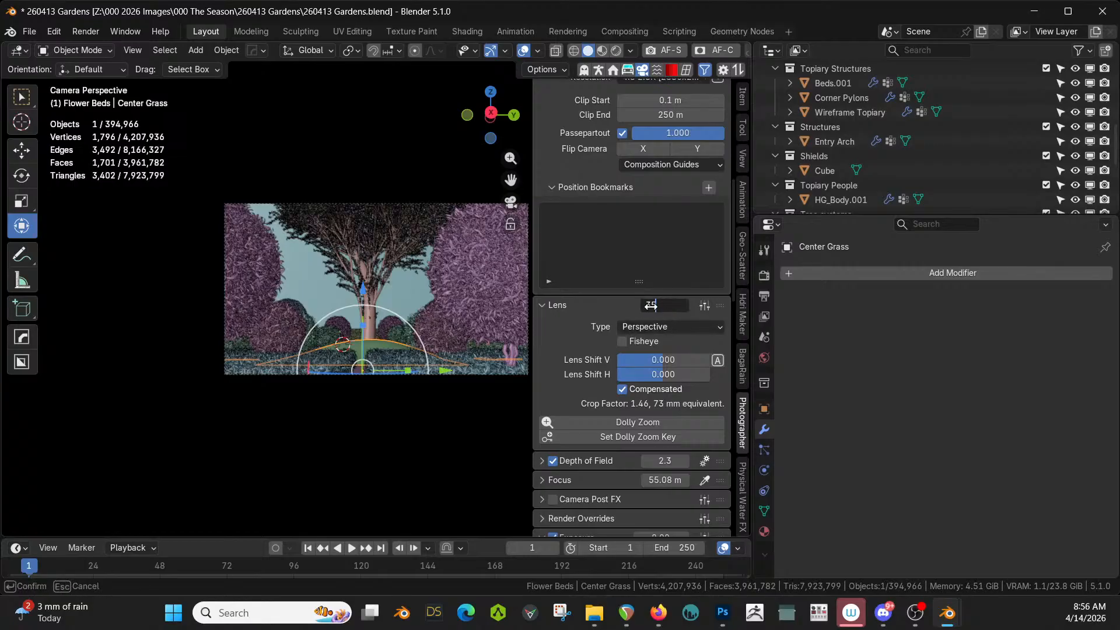
key("Return")
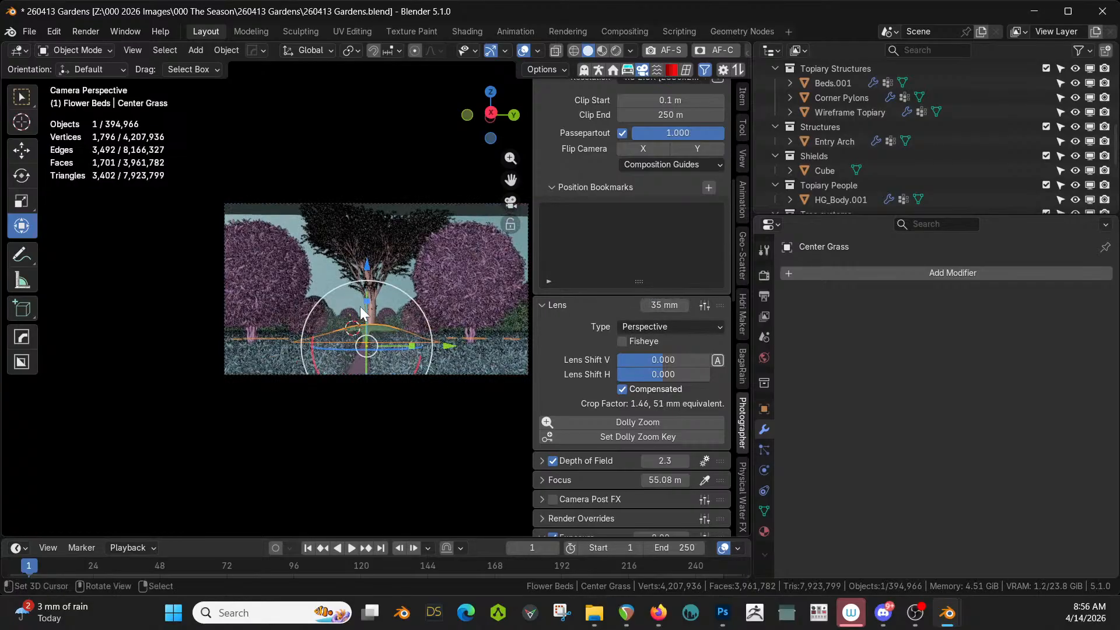
Reframe the camera with walk navigation so the hedges and the path opening fill the lower part of the shot
key("shift+grave")
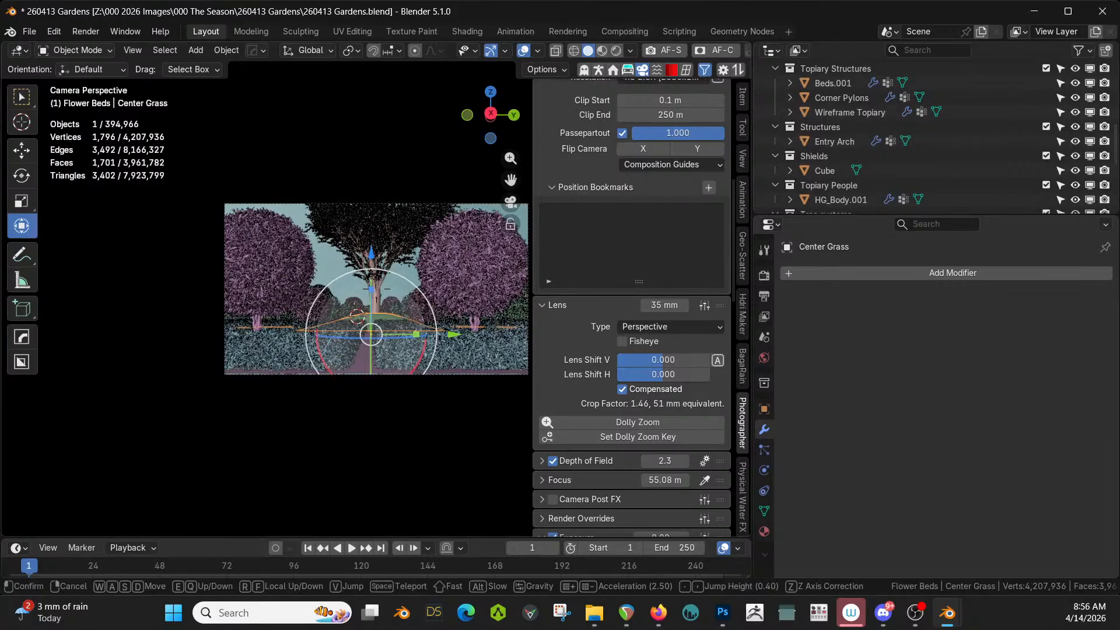
left_click(360, 365)
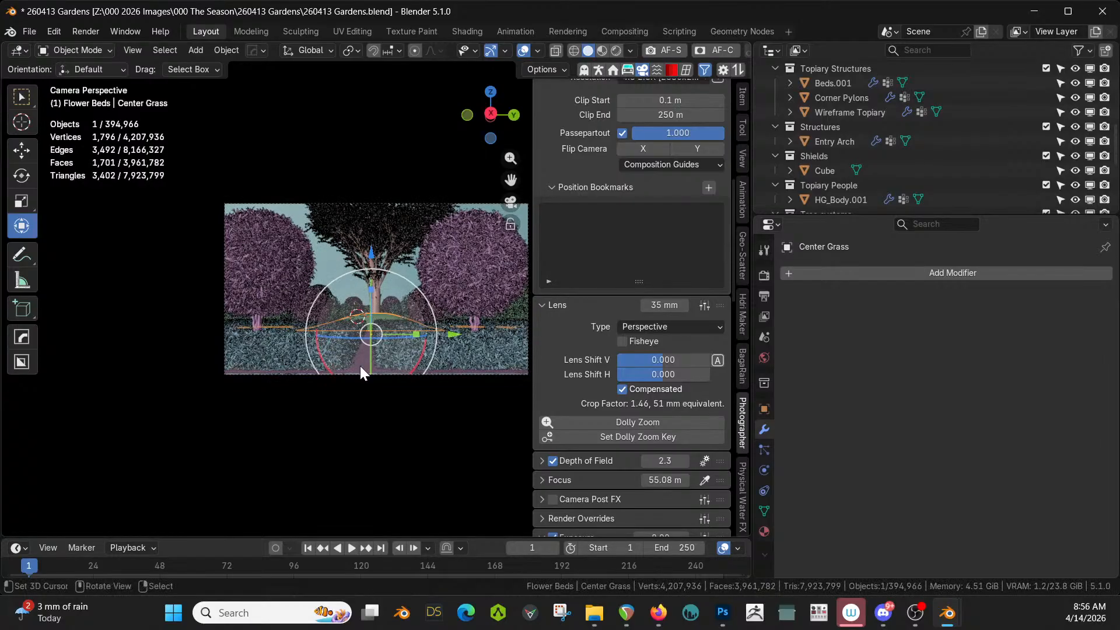
key("shift+grave")
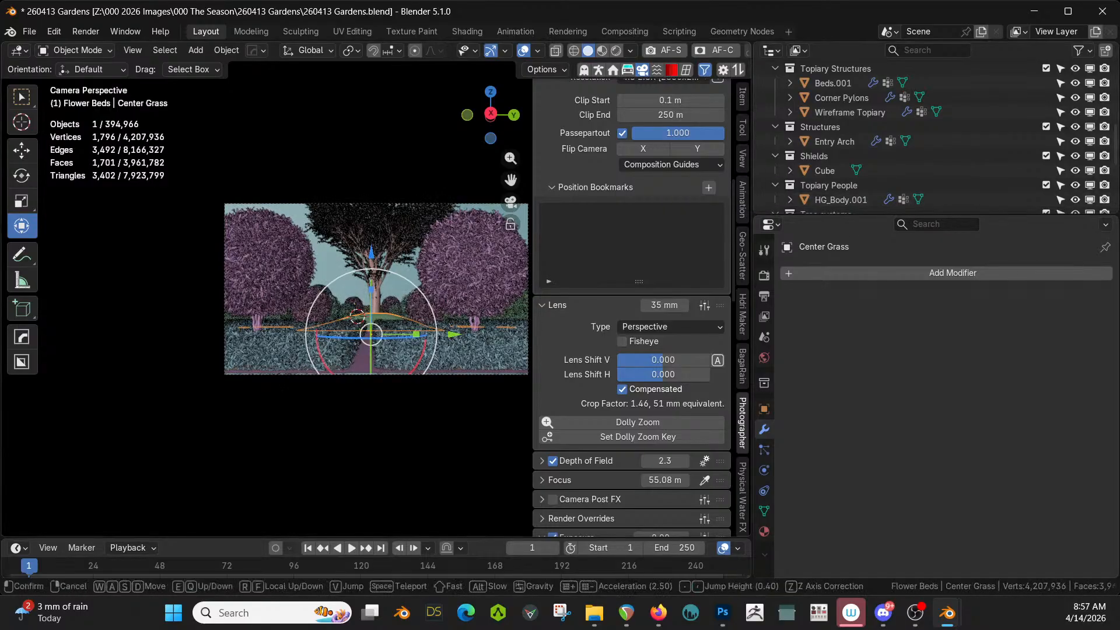
left_click(351, 345)
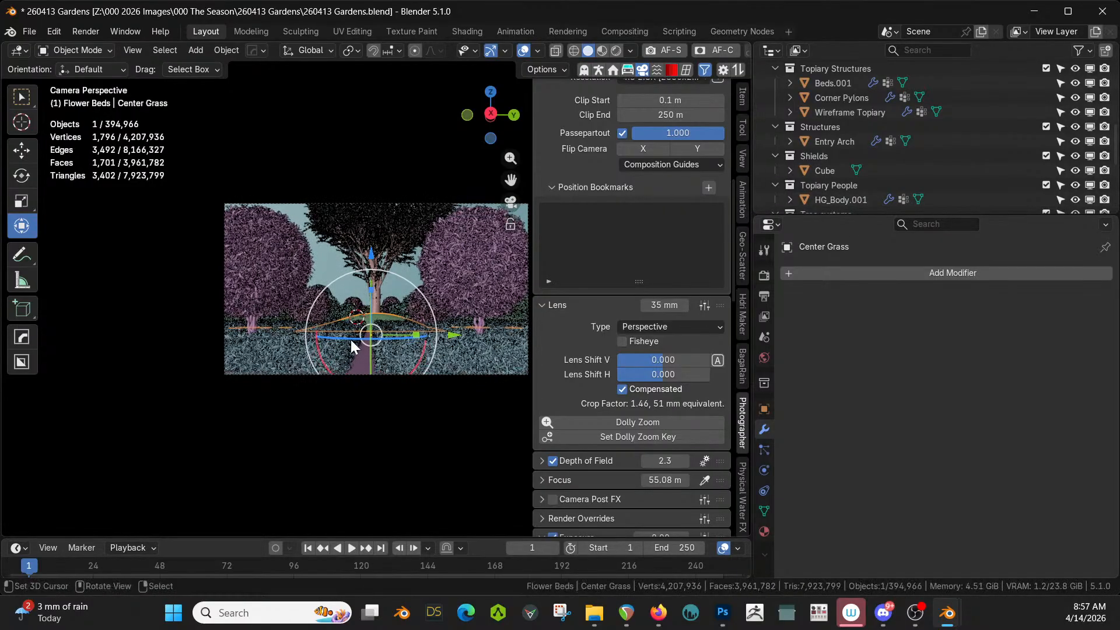
Select the camera object in the Cameras collection and set its Z rotation to 90°
scroll(930, 161, "down", 5)
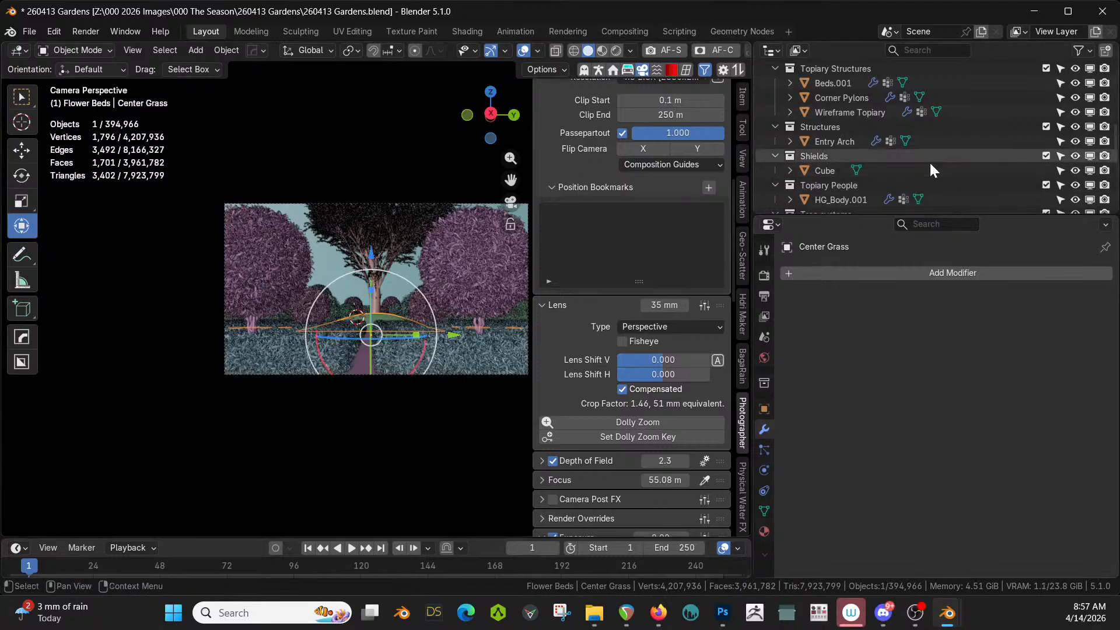
scroll(929, 161, "up", 5)
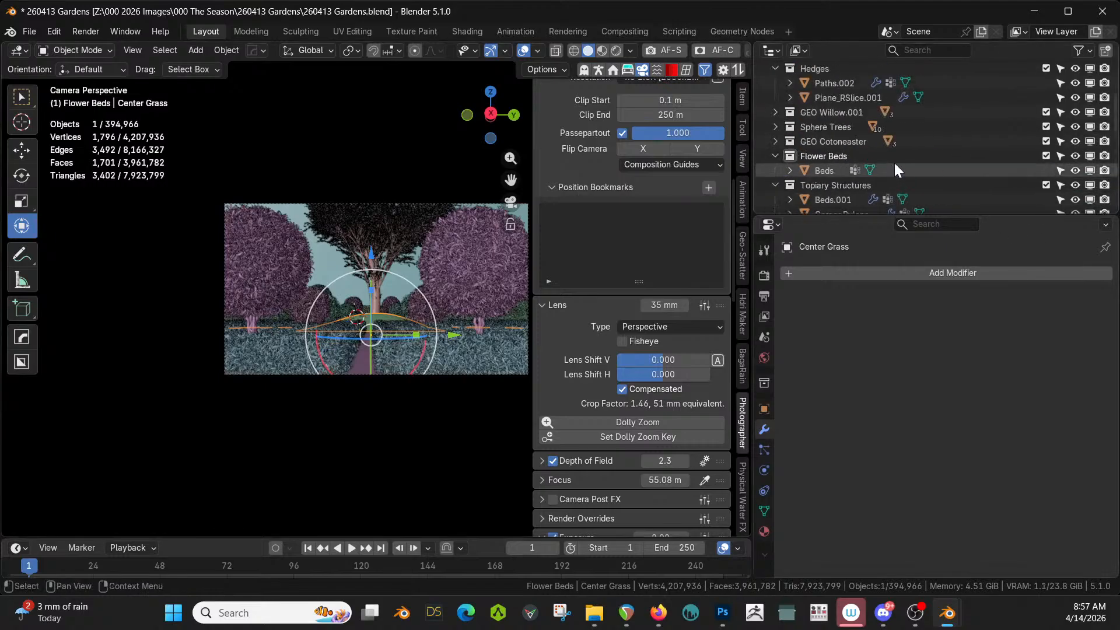
left_click(830, 83)
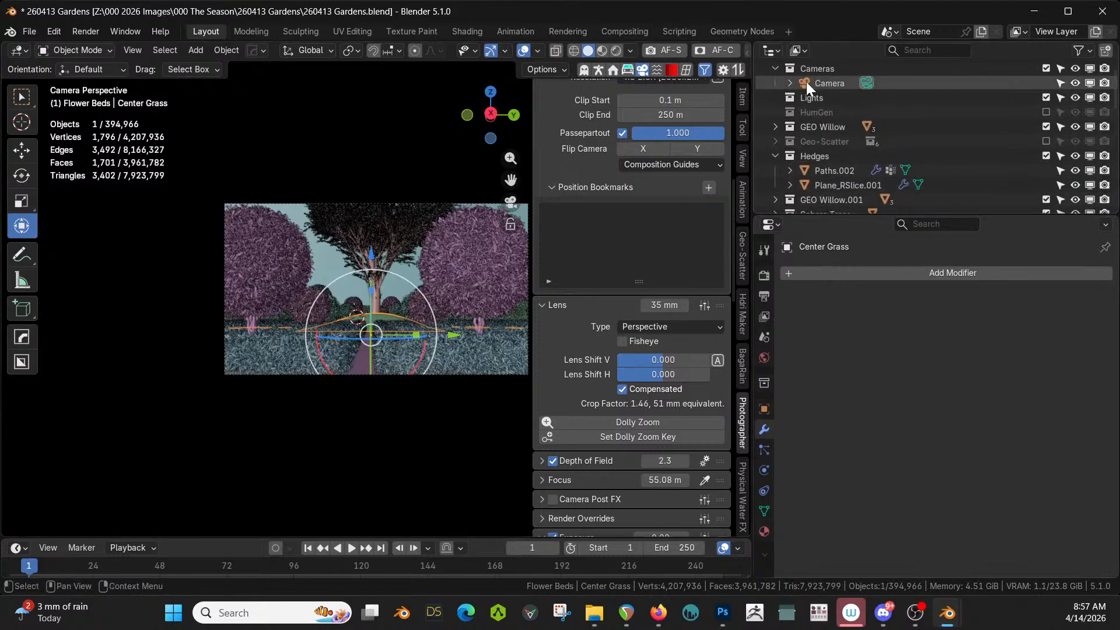
left_click(740, 98)
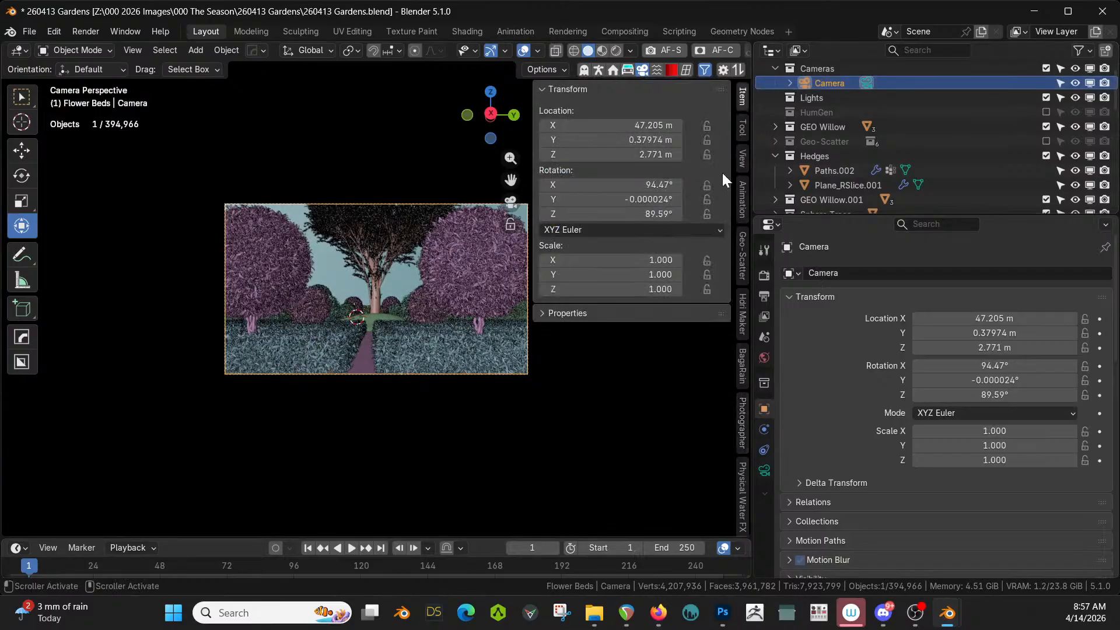
left_click(642, 213)
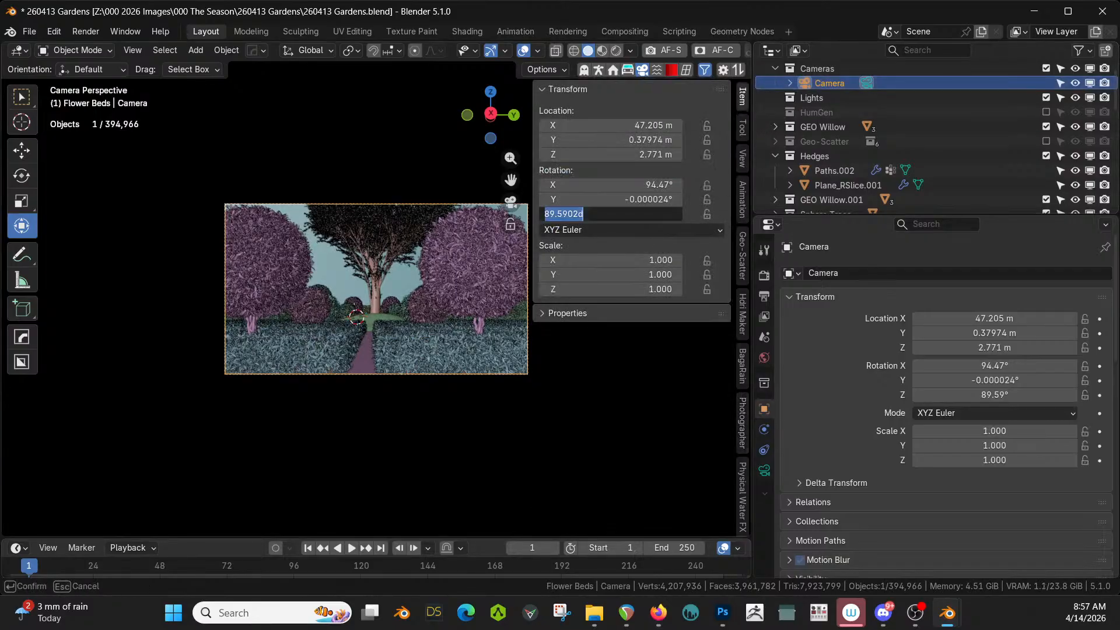
type("90")
key("Return")
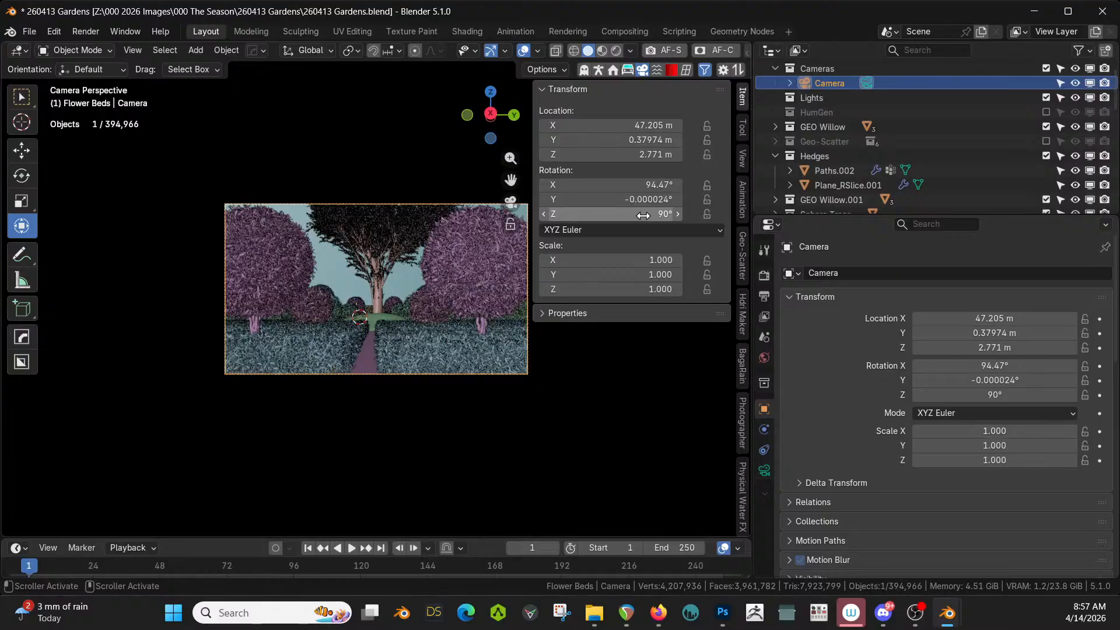
Set the camera's Y rotation to 0° and its X rotation to 90°
left_click(642, 199)
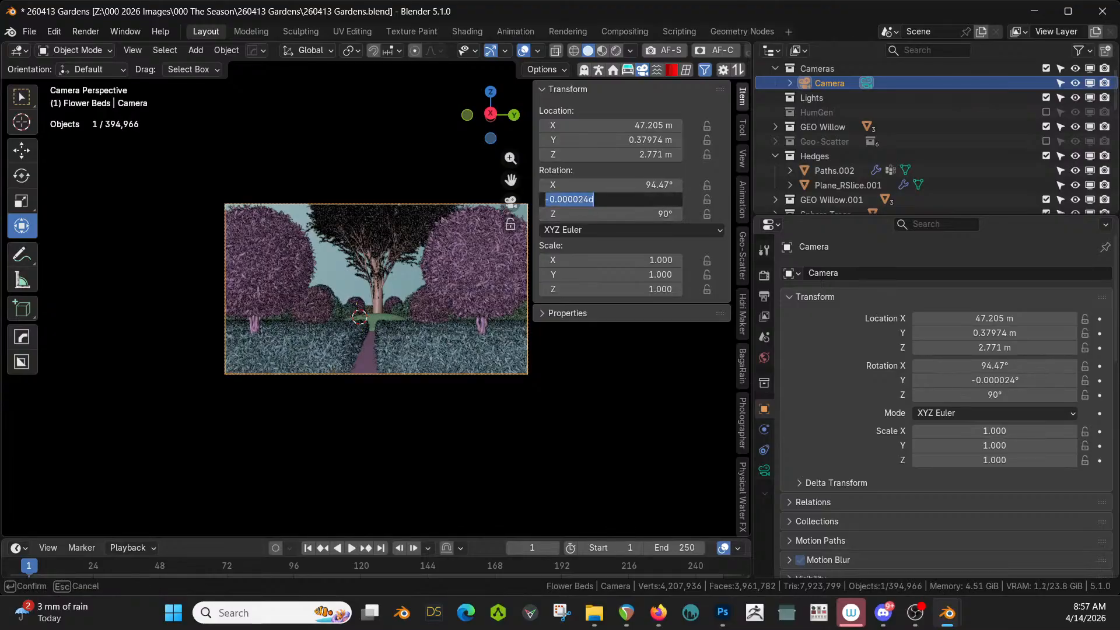
type("0")
key("Return")
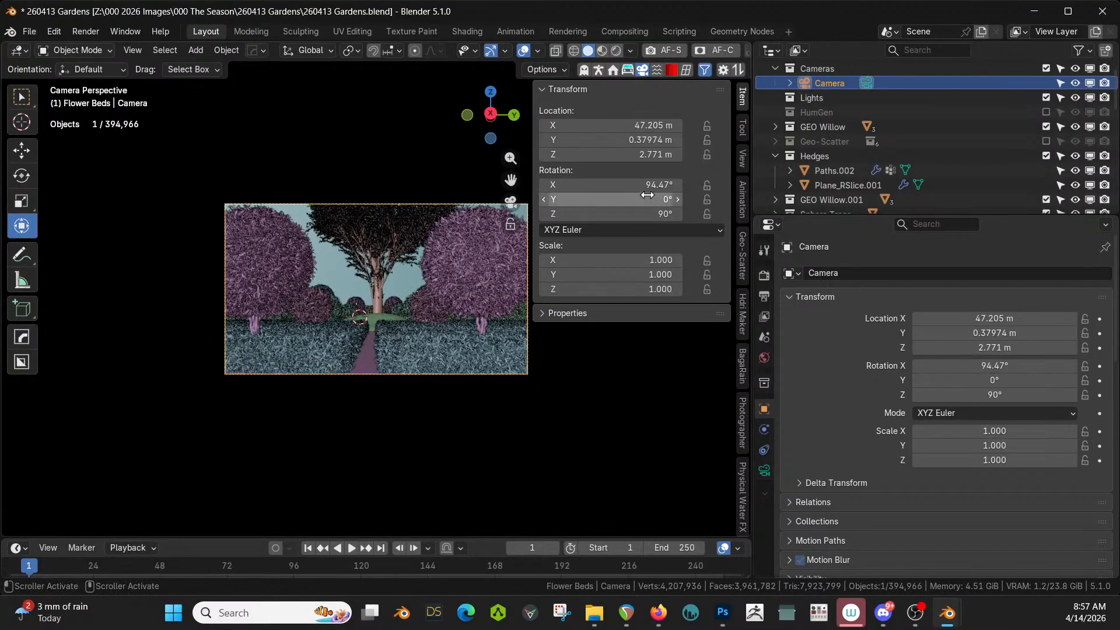
left_click(644, 185)
type("90")
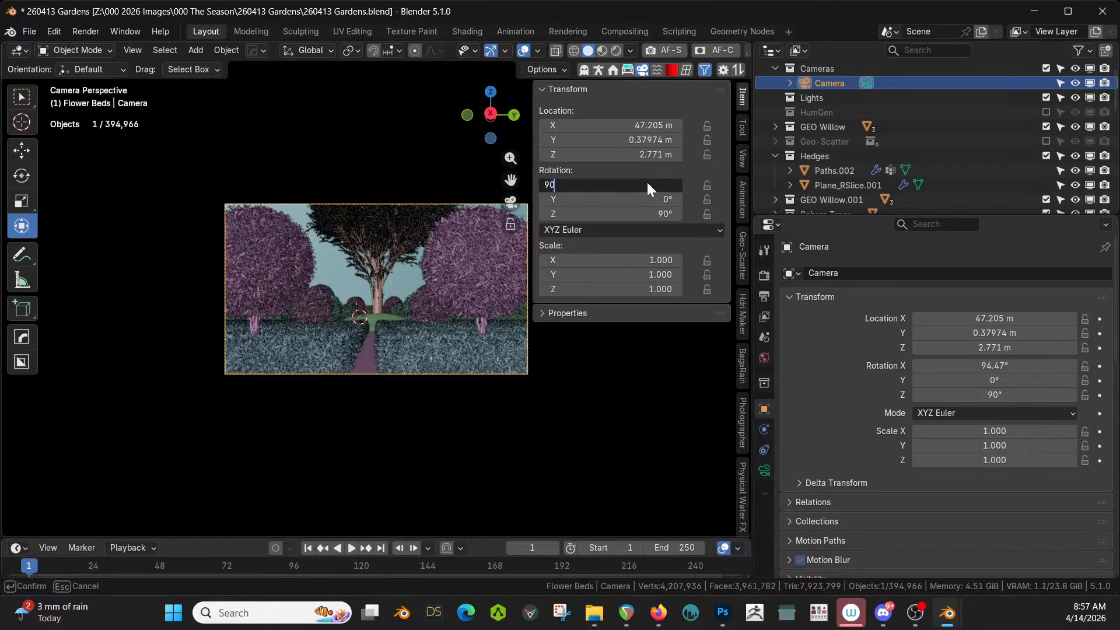
key("Return")
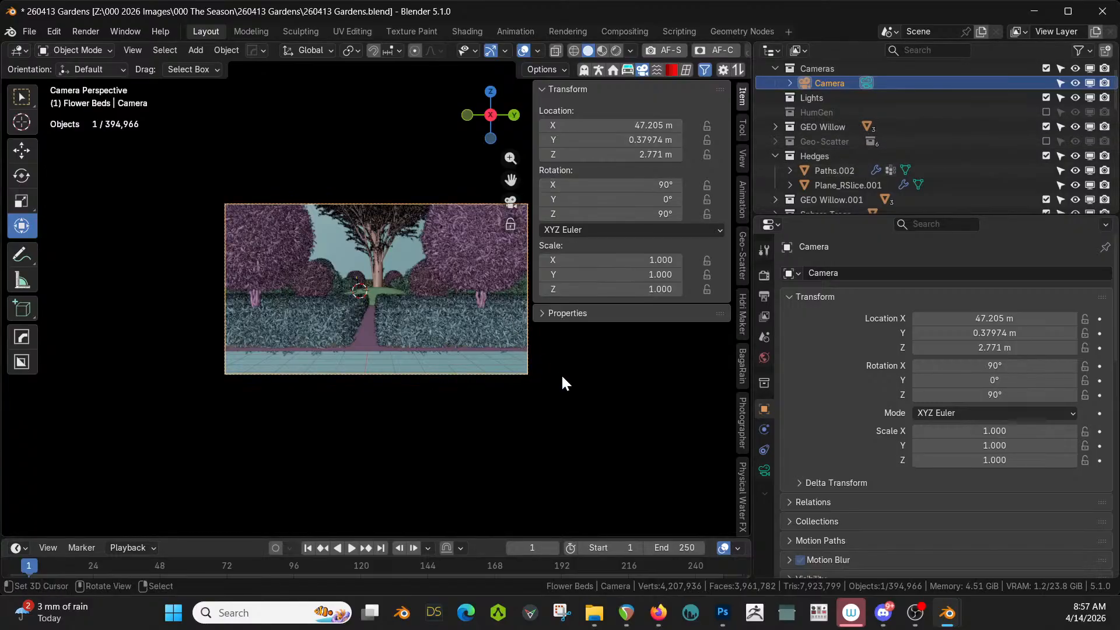
Move the camera about -0.67 m along Y to align with the path, and about -4.65 m along X toward the tree
key("g")
key("y")
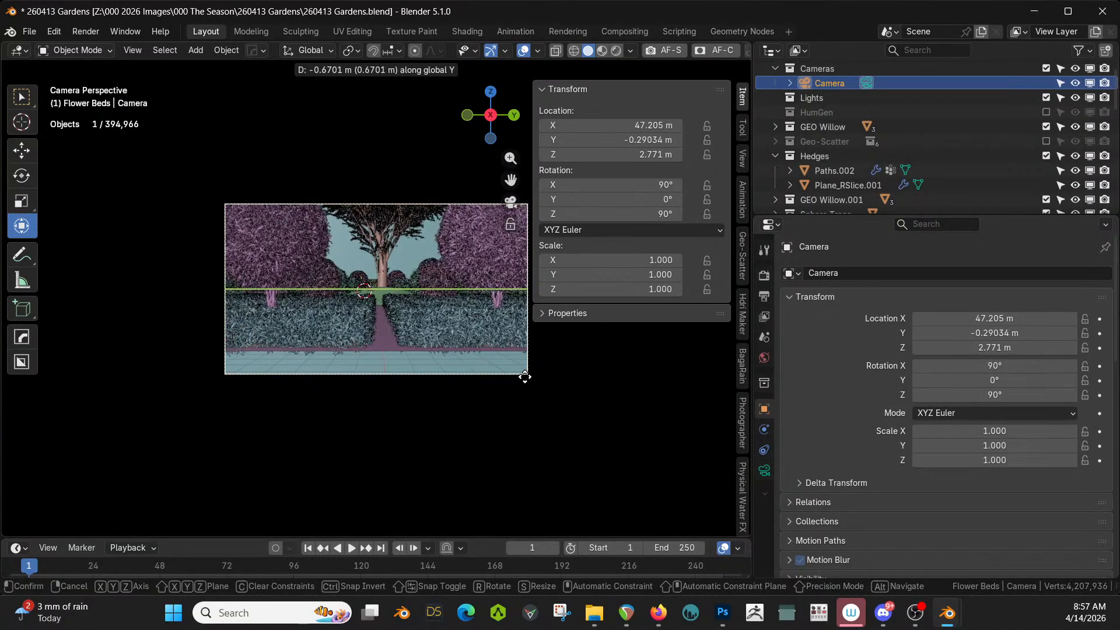
left_click(524, 378)
key("g")
key("x")
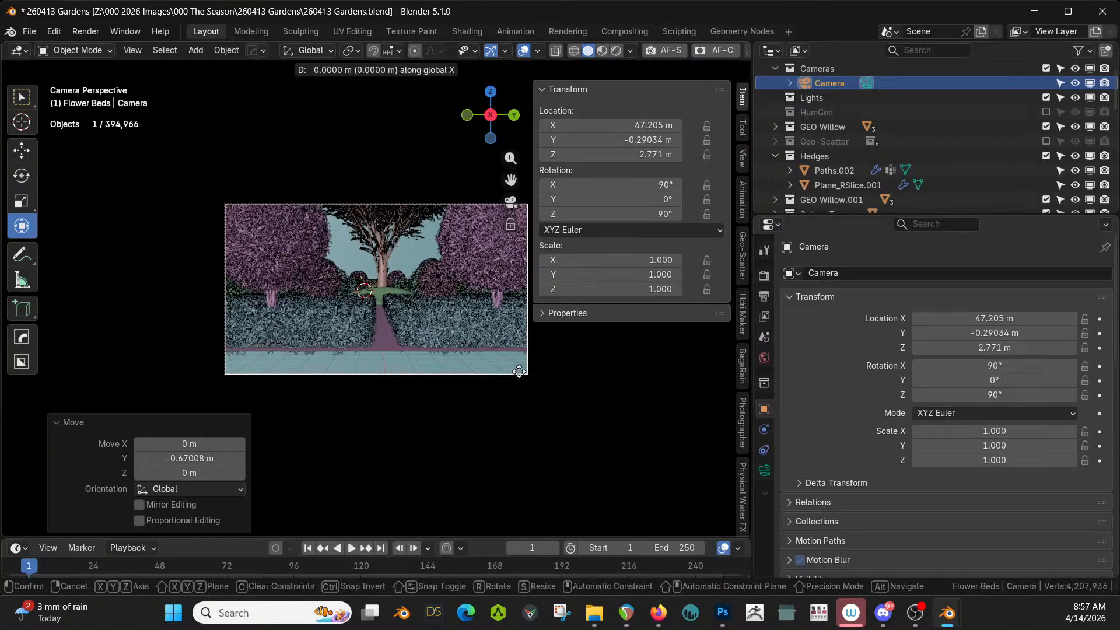
left_click(515, 316)
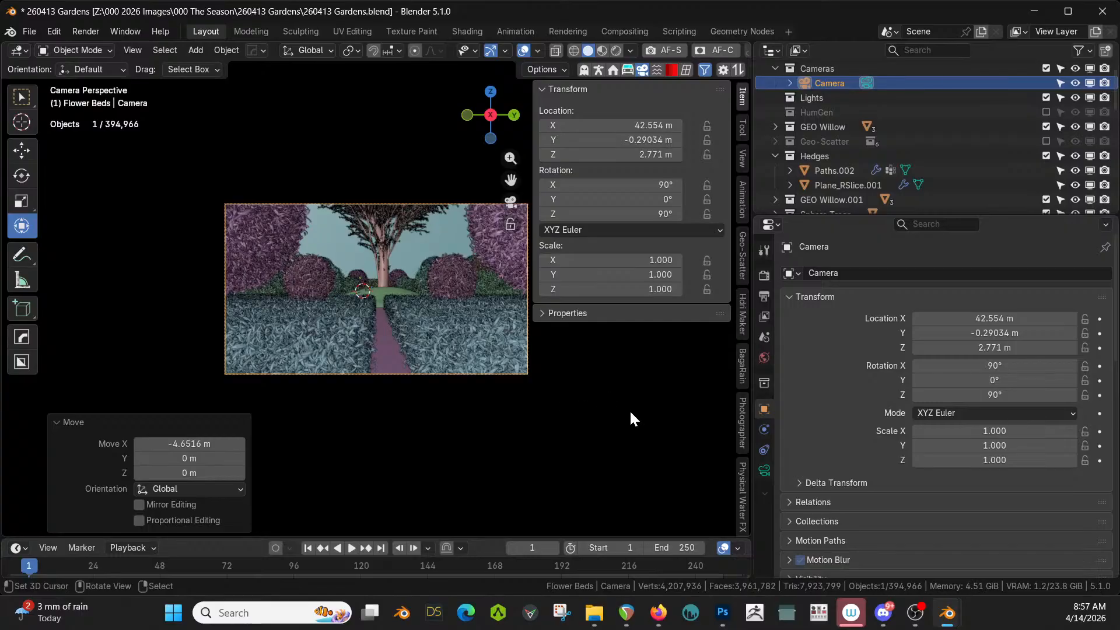
Pick the camera's focus distance from the central tree's trunk
left_click(742, 428)
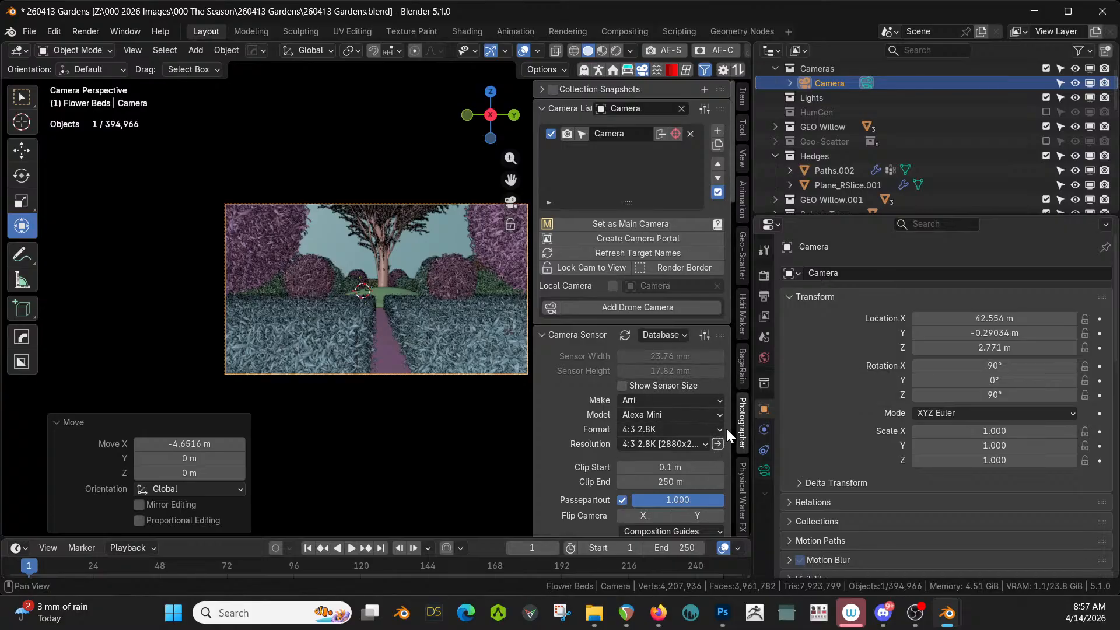
scroll(657, 486, "down", 4)
scroll(669, 434, "down", 5)
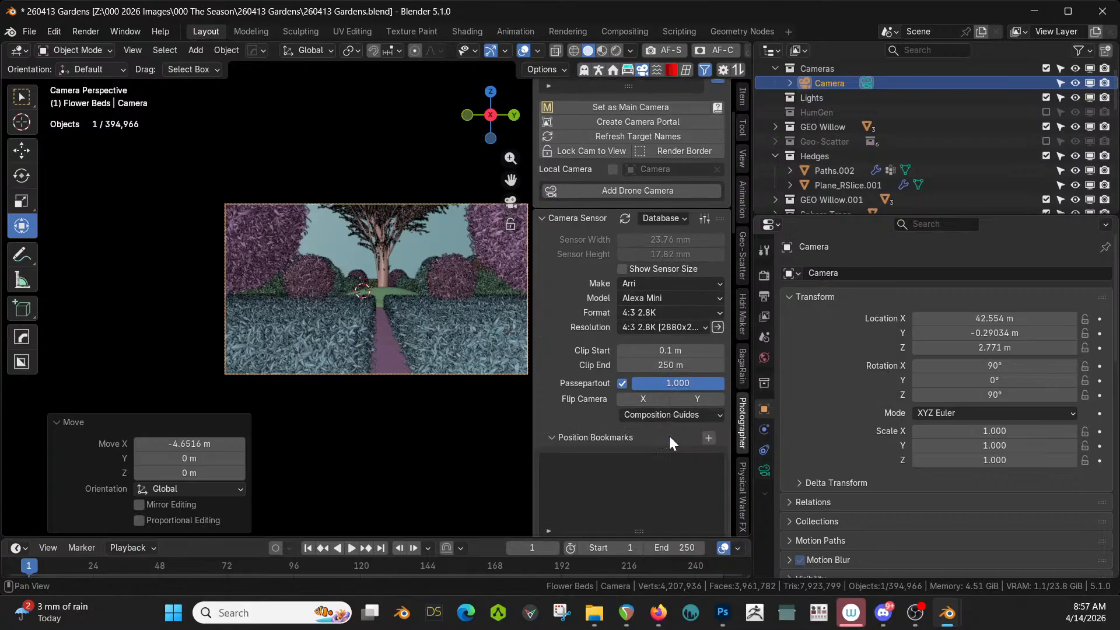
scroll(668, 443, "down", 2)
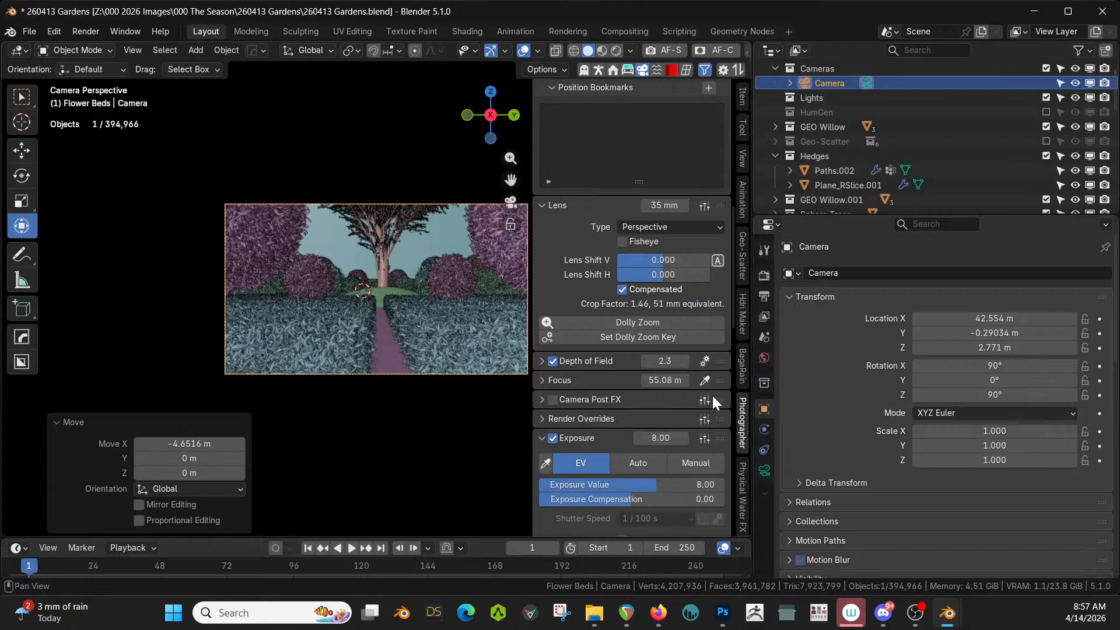
left_click(705, 380)
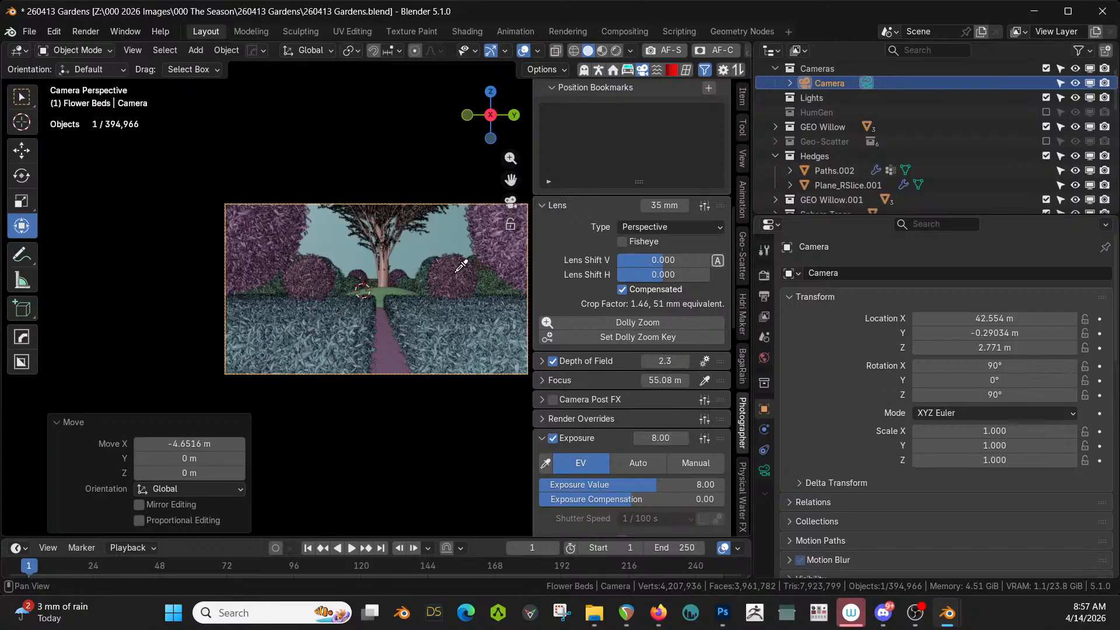
left_click(383, 261)
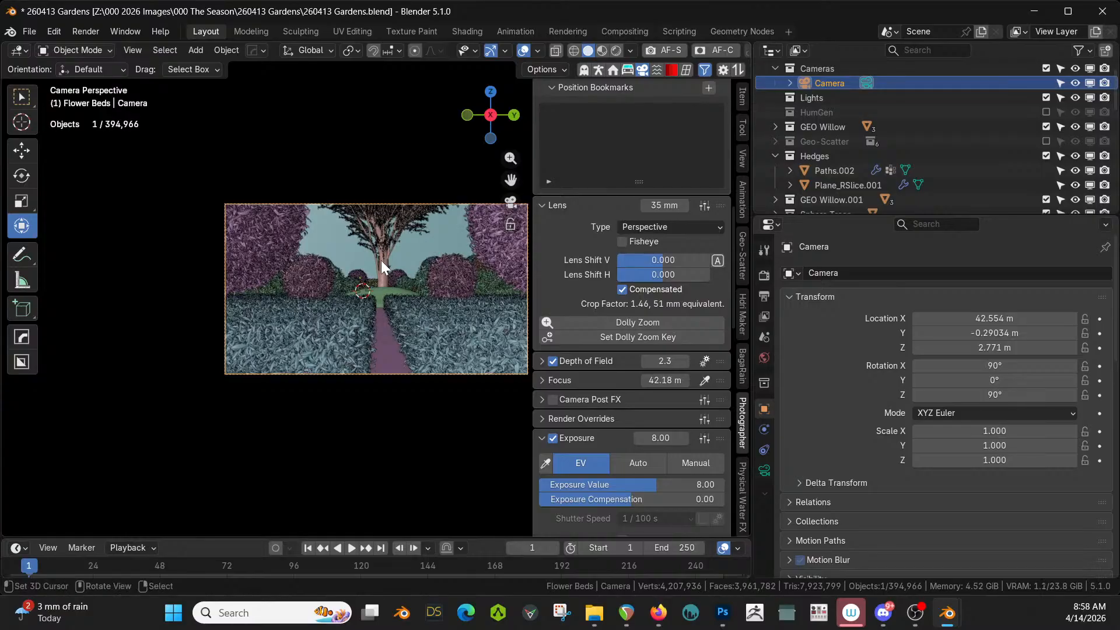
Preview the camera view in rendered shading, and return to solid shading
key("z")
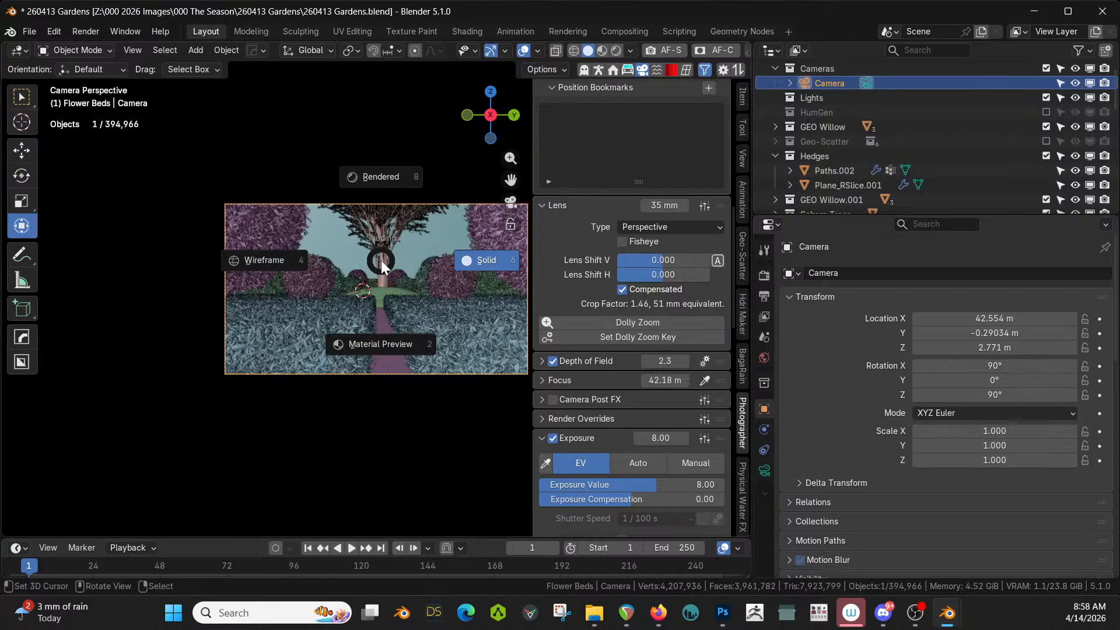
key("8")
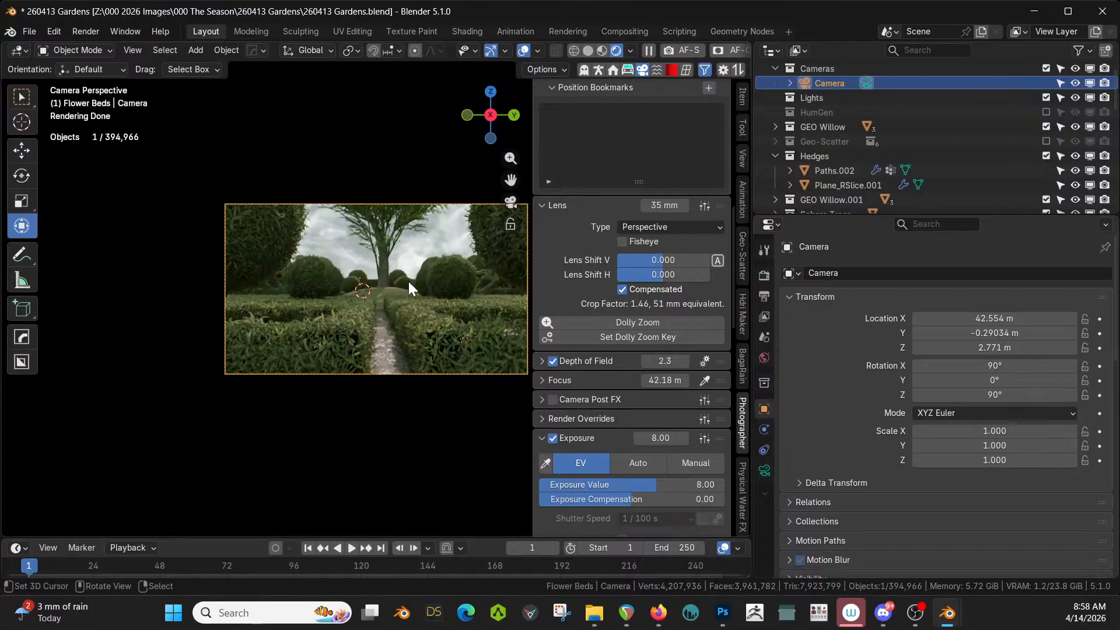
left_click(587, 47)
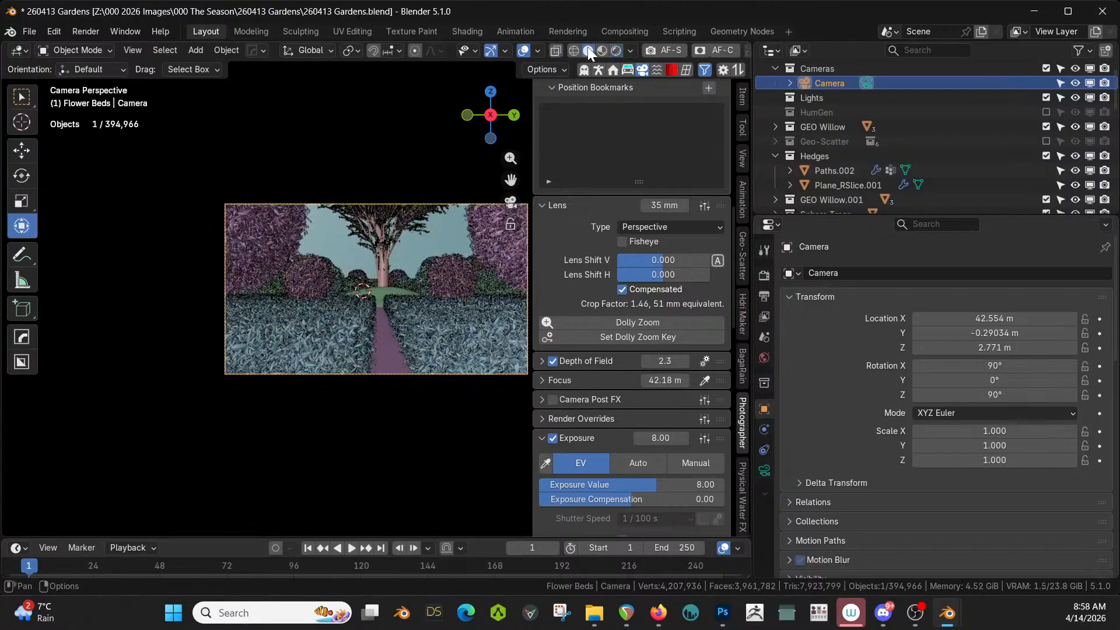
Save the scene with the Geo-Scatter collection included in the view layer, and preview the camera view in rendered shading
left_click(1046, 142)
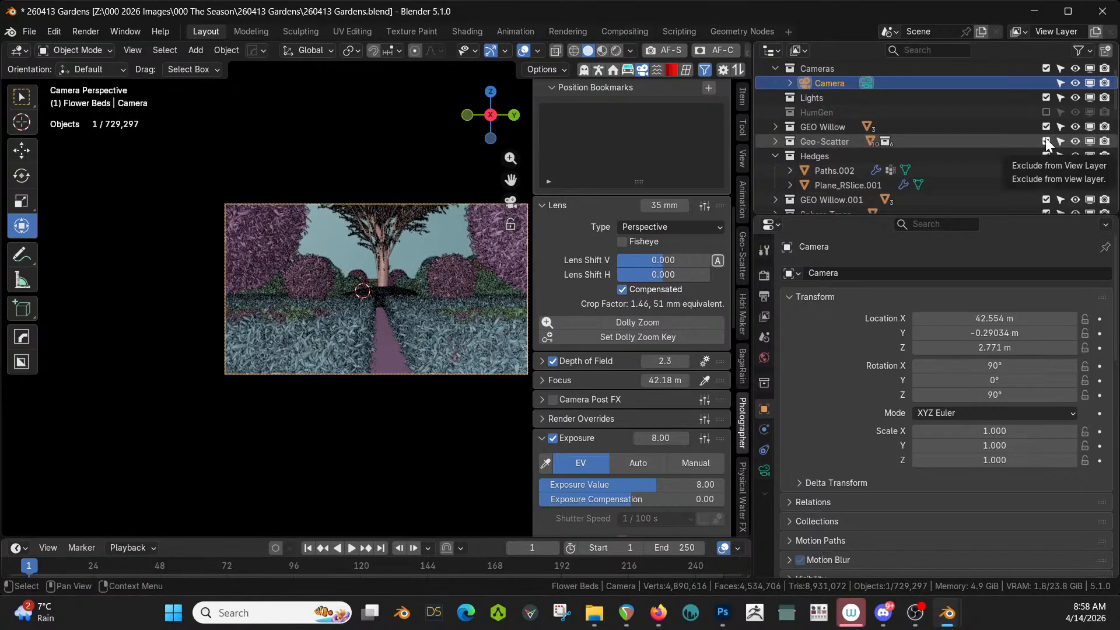
left_click(1046, 141)
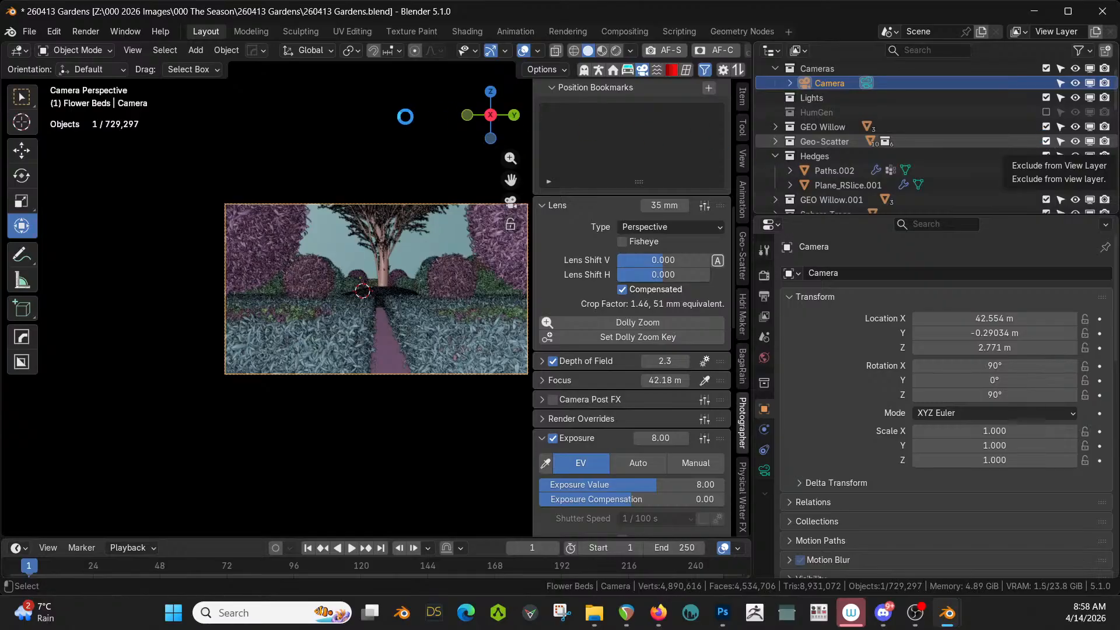
key("ctrl+s")
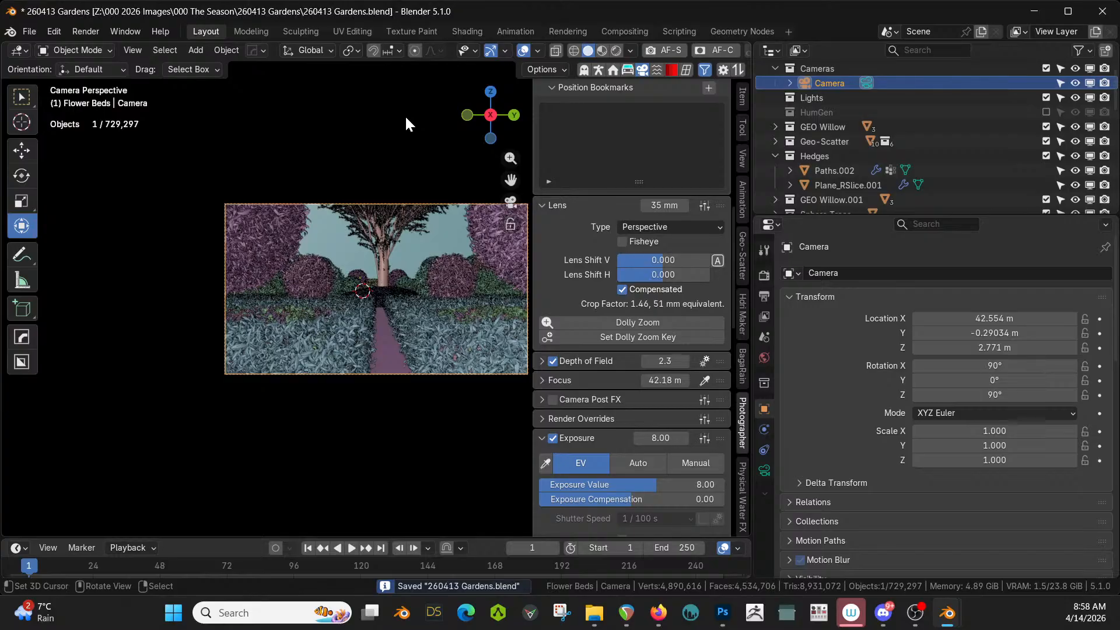
right_click(406, 118)
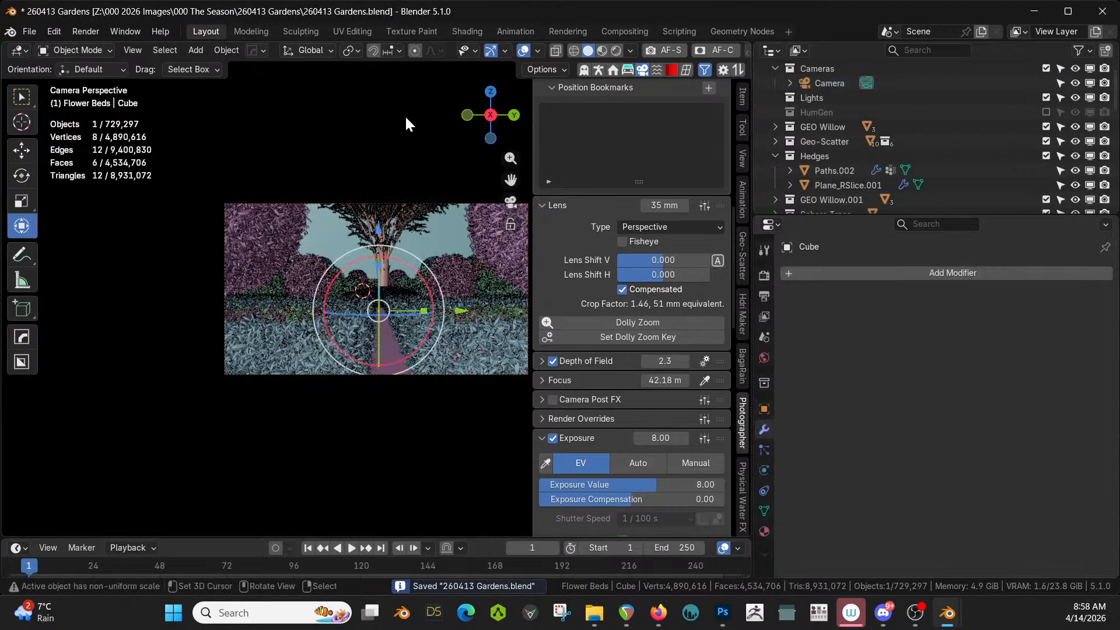
left_click(615, 50)
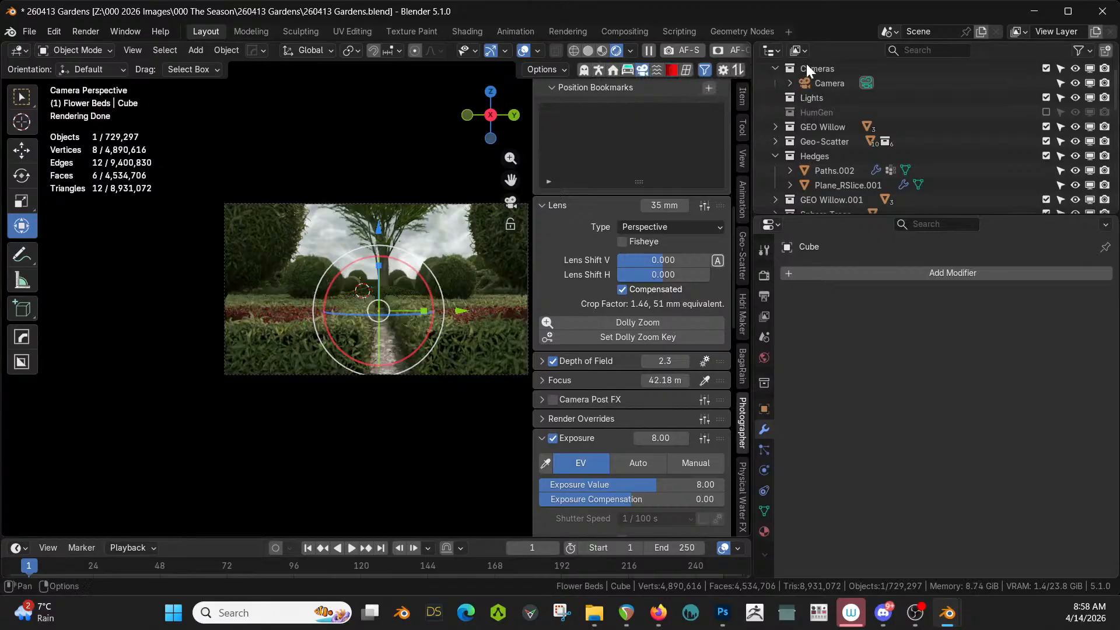
Enable the camera's own resolution setting, and return to solid shading with the Geo-Scatter collection excluded
scroll(646, 433, "down", 8)
scroll(646, 433, "down", 4)
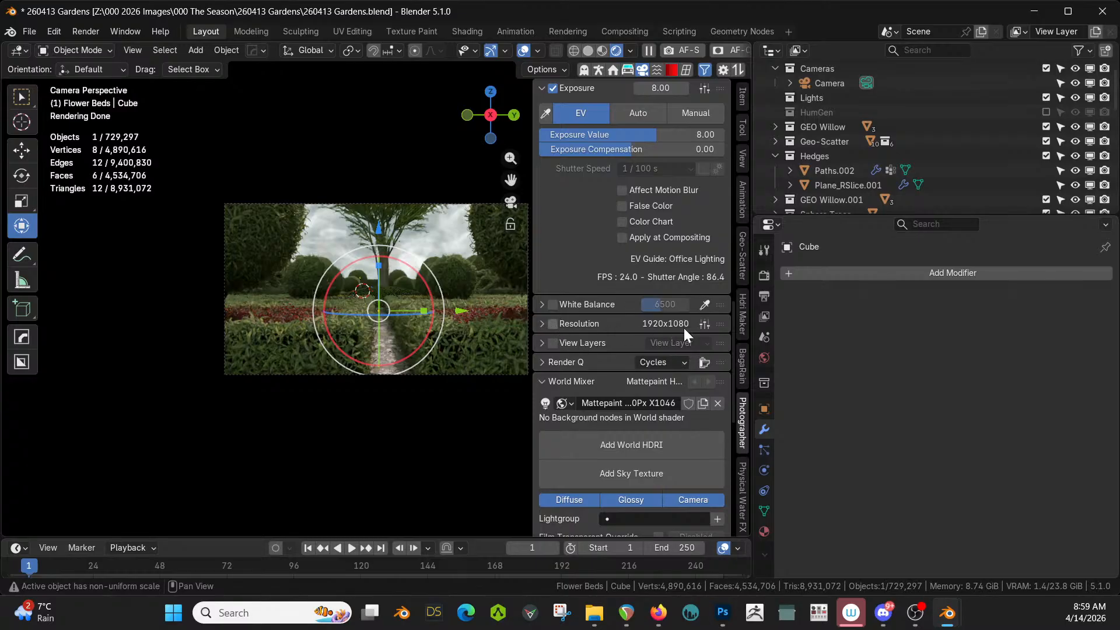
left_click(553, 323)
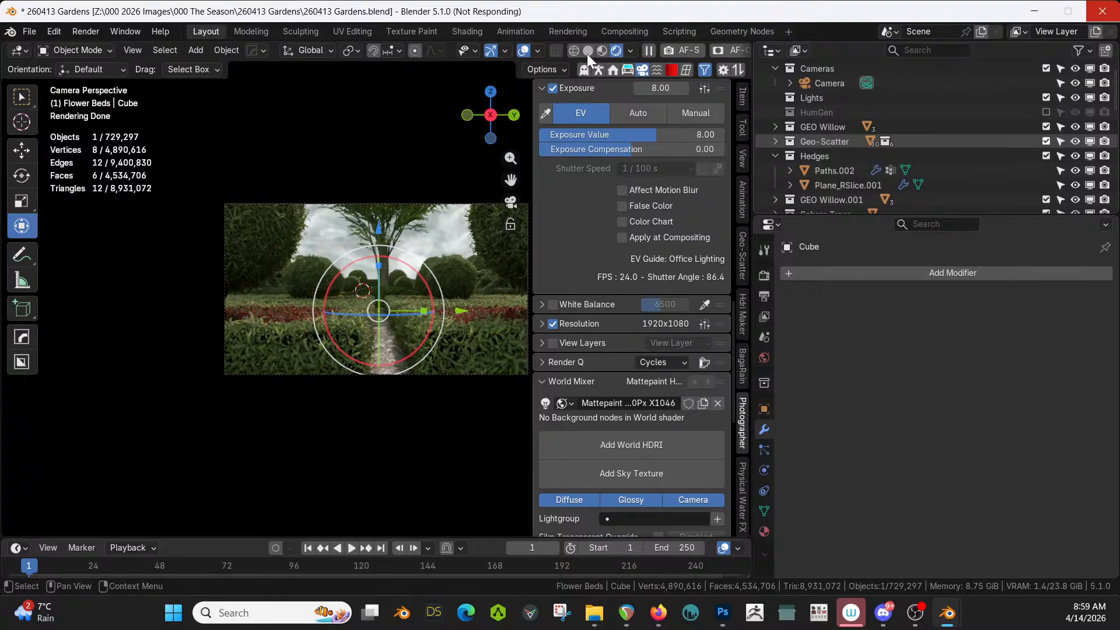
left_click(587, 54)
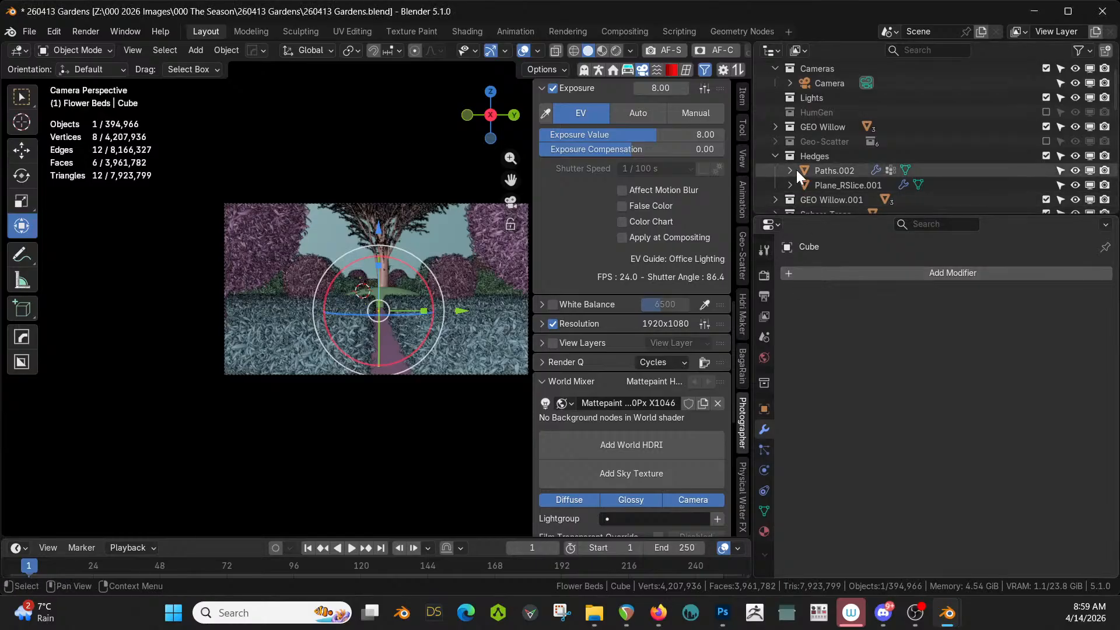
Apply the "2 39:1 50" resolution preset to the camera and set the render resolution percentage to 100%
left_click(705, 323)
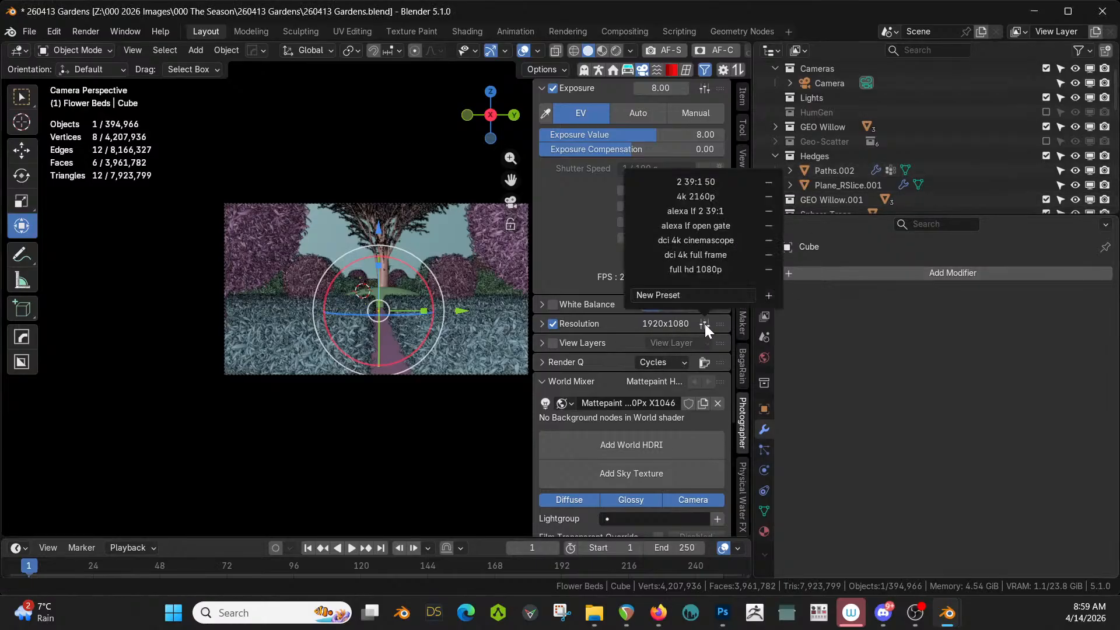
left_click(714, 181)
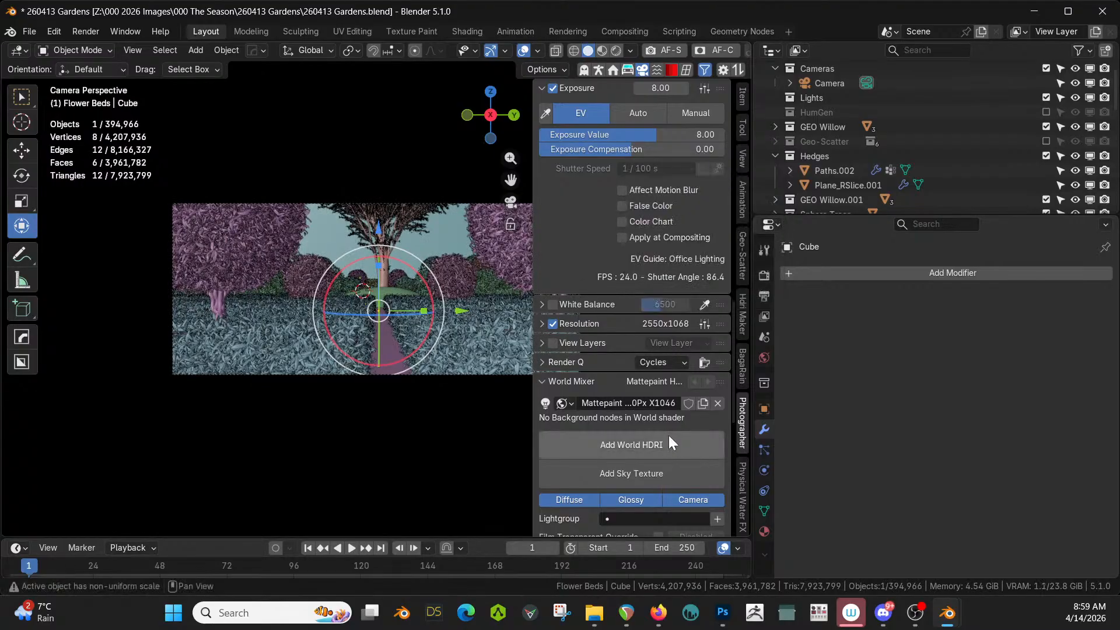
scroll(650, 421, "down", 1)
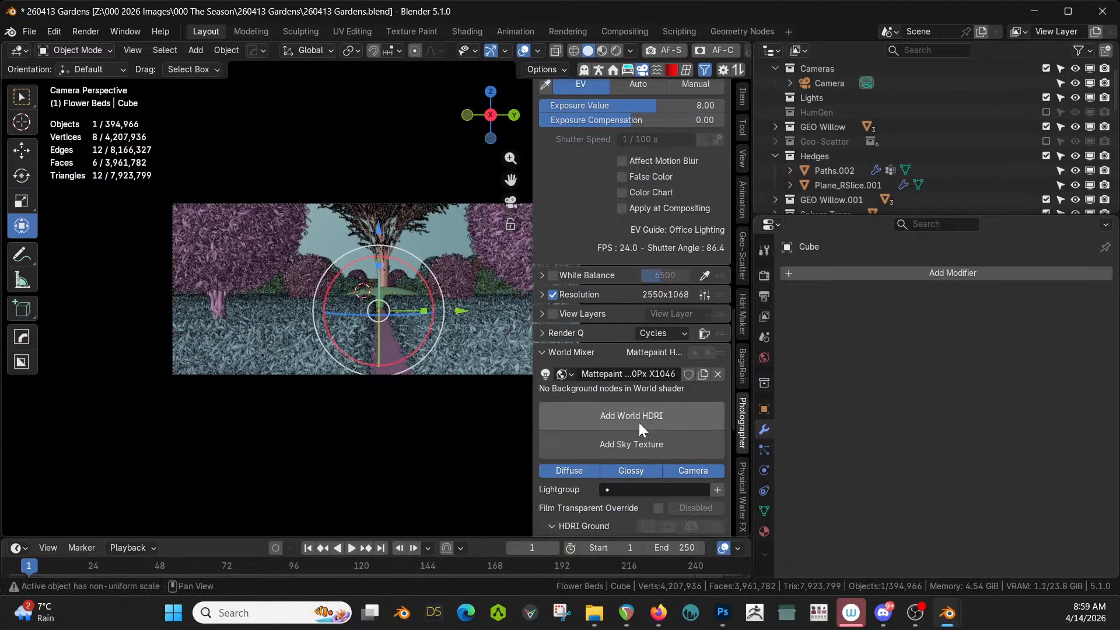
left_click(541, 333)
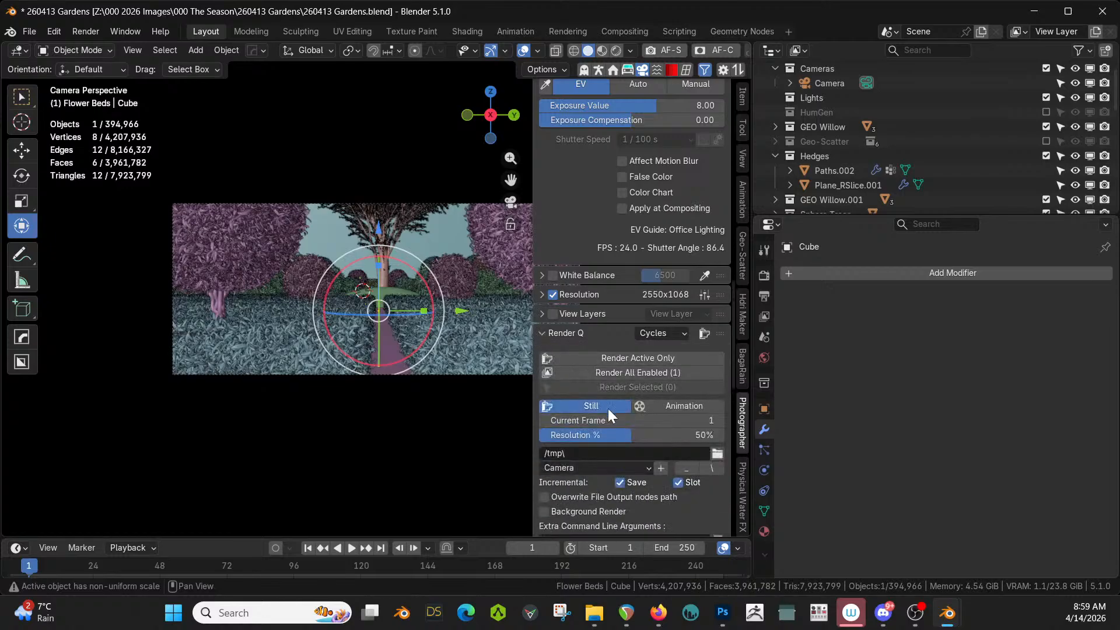
left_click(675, 436)
type("100")
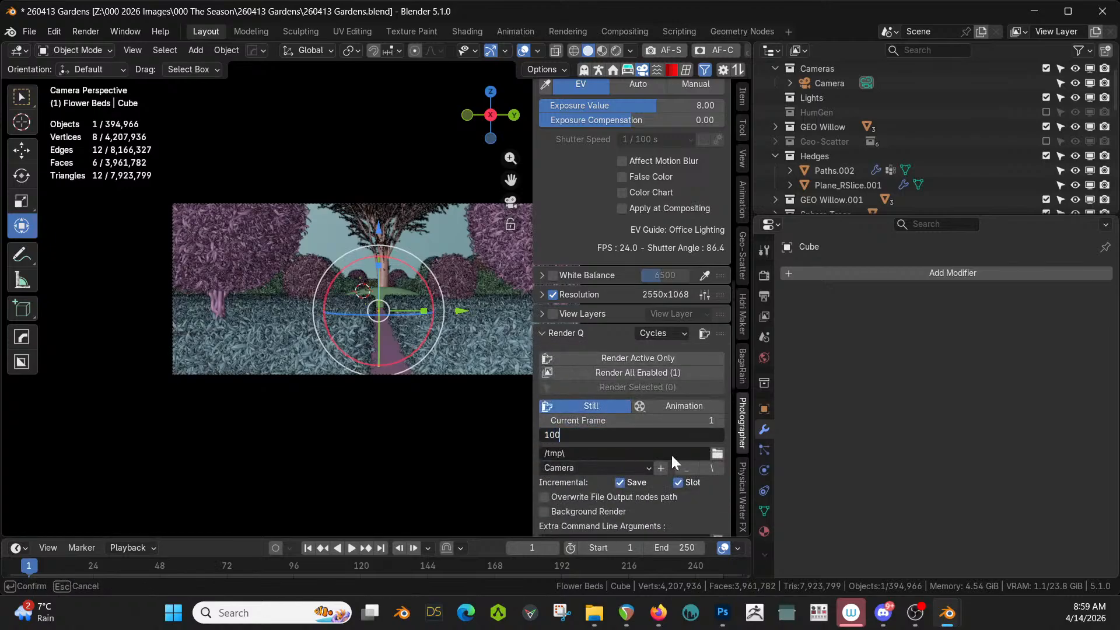
key("Return")
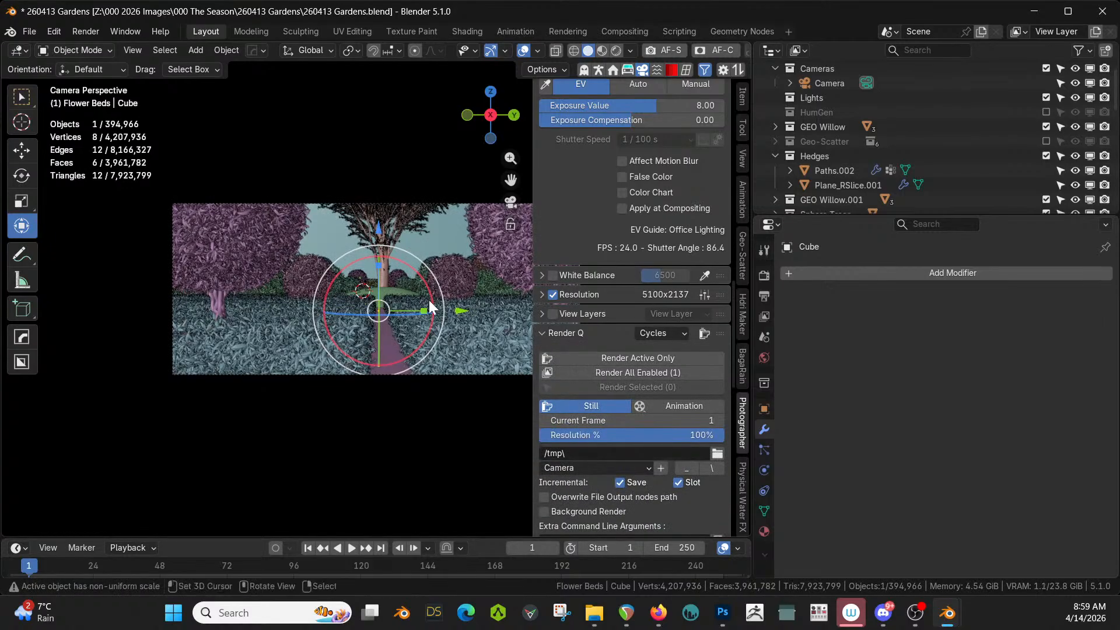
Include the Geo-Scatter collection in the view layer again and save the file, displaying the camera view in rendered shading
middle_click_drag(401, 349, 300, 393, "shift")
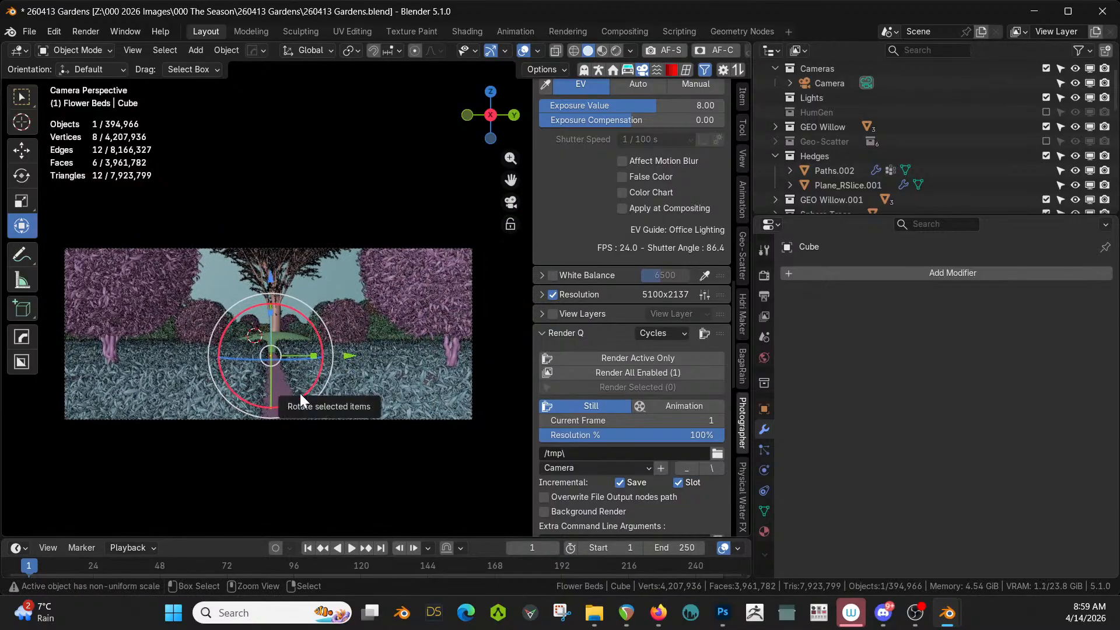
key("ctrl+s")
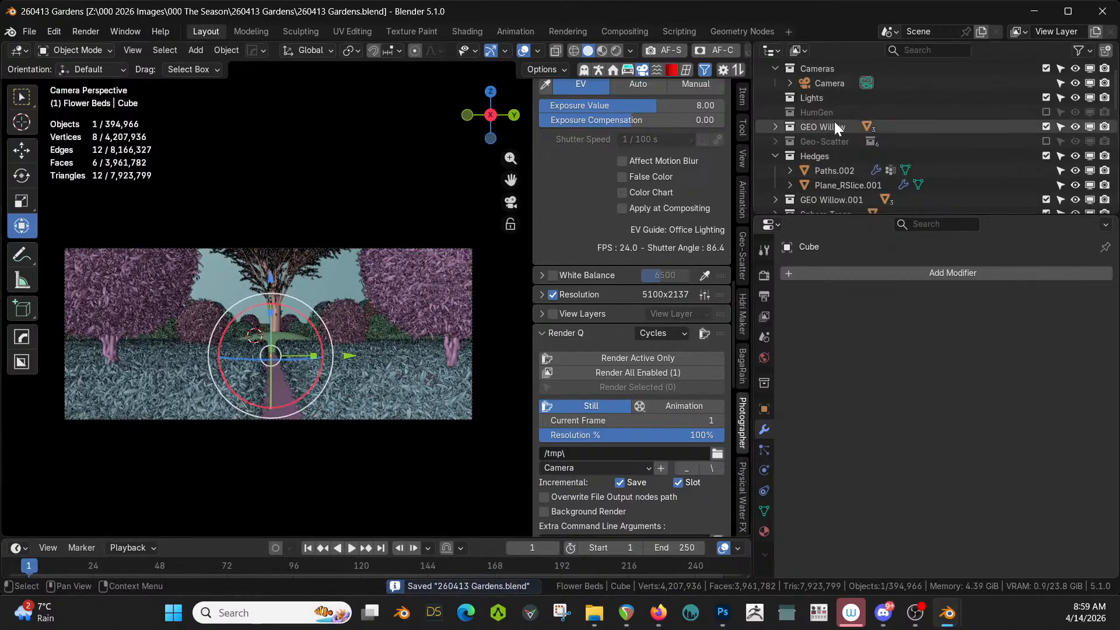
left_click(1044, 141)
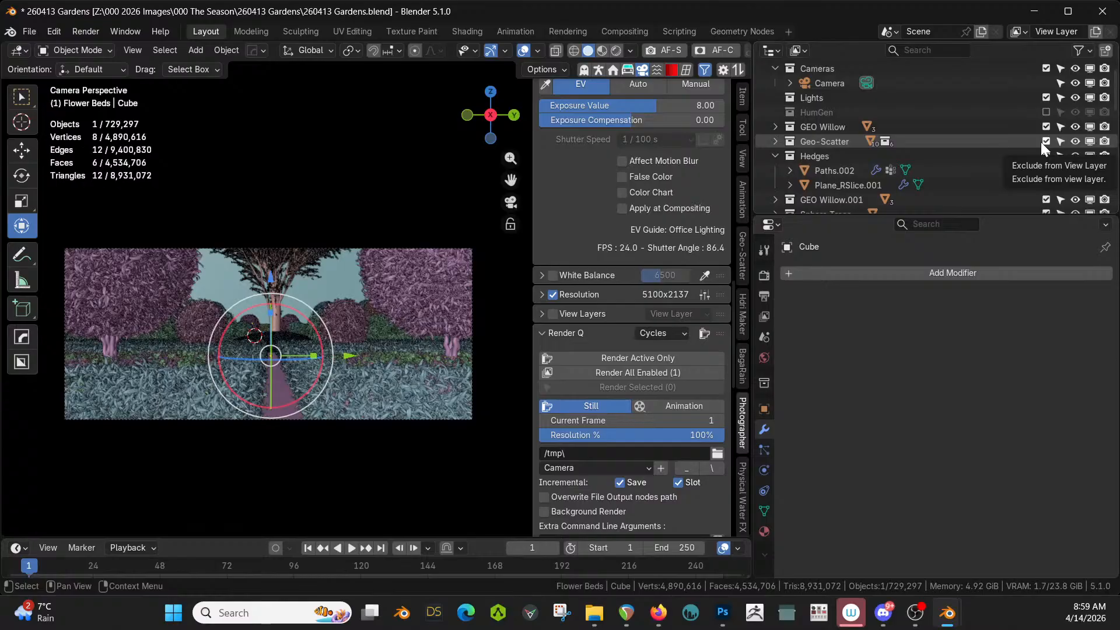
key("ctrl+s")
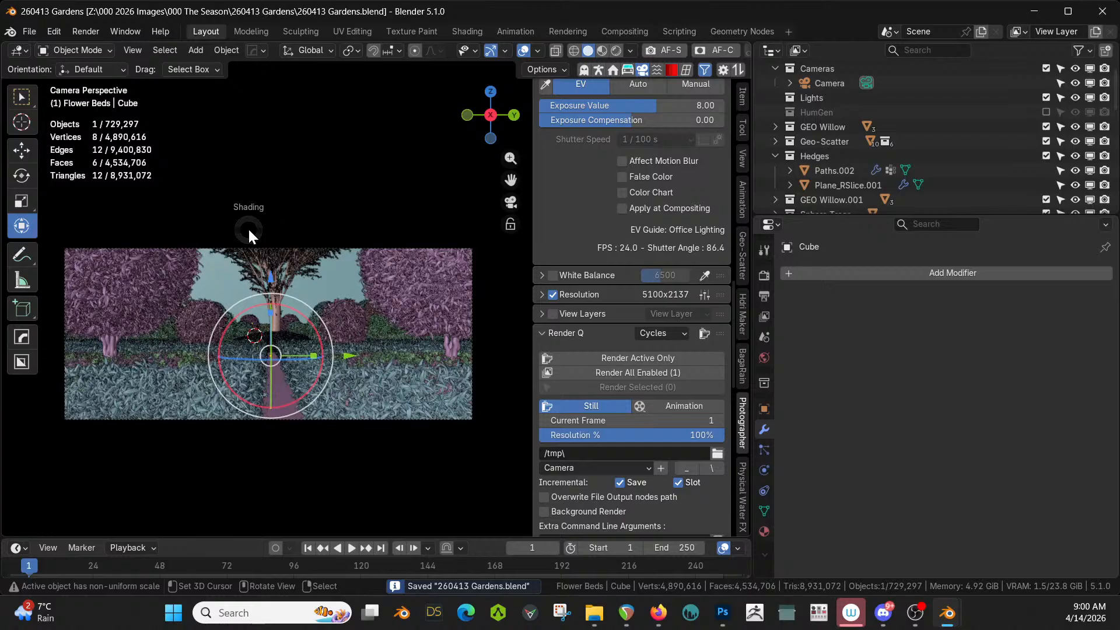
key("8")
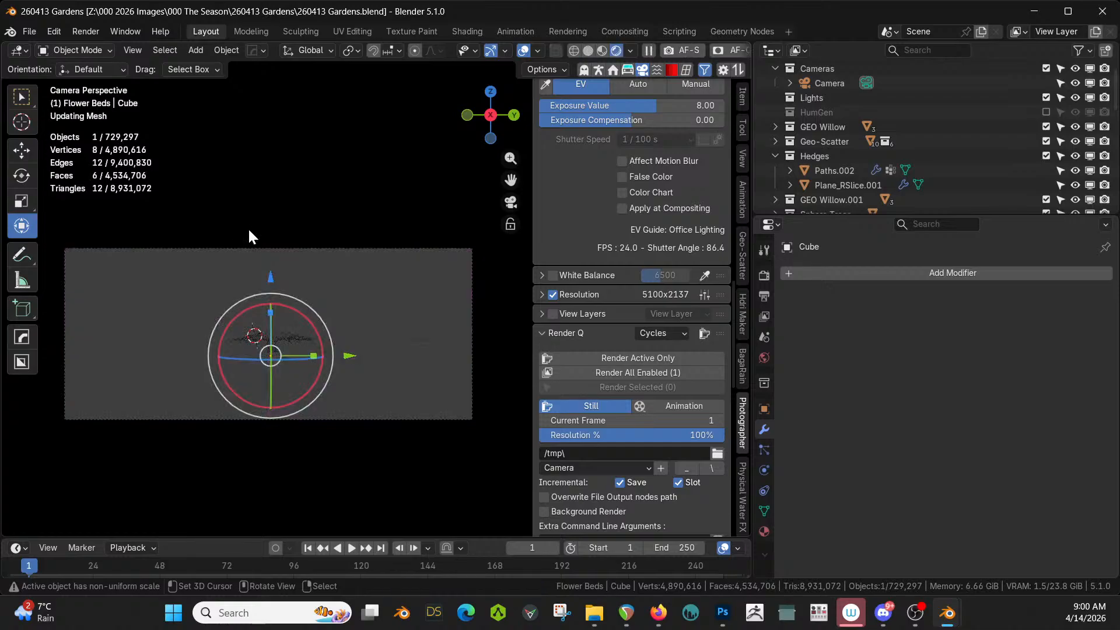